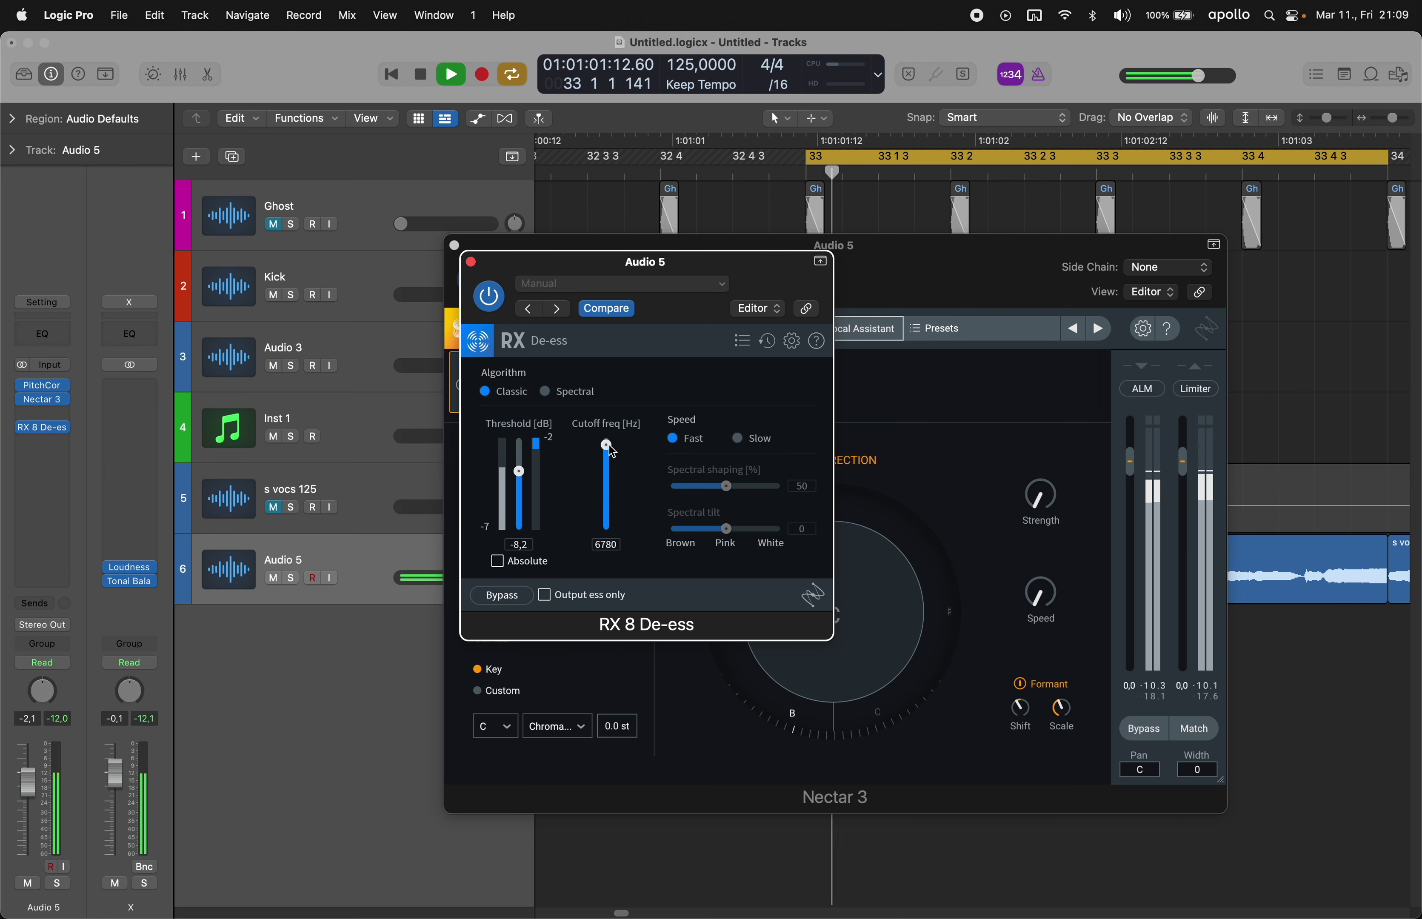
# - Bypass RX 8 De-ess and insert Sibilance (s) below it on Audio 5, with threshold -23.9 and range -23.0 dB
pyautogui.click(25, 429)
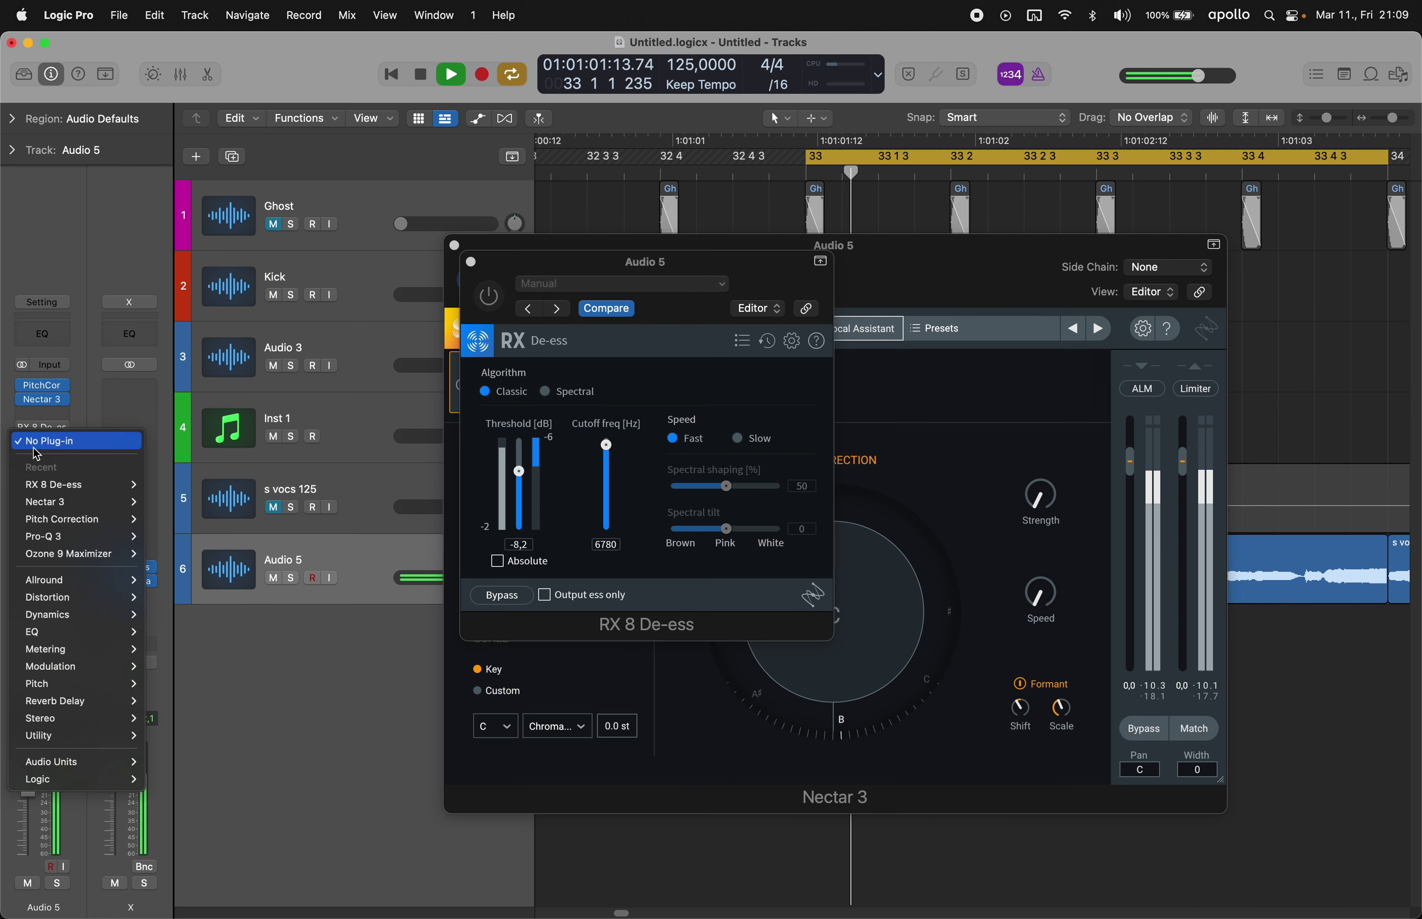
pyautogui.moveTo(48, 614)
pyautogui.moveTo(217, 591)
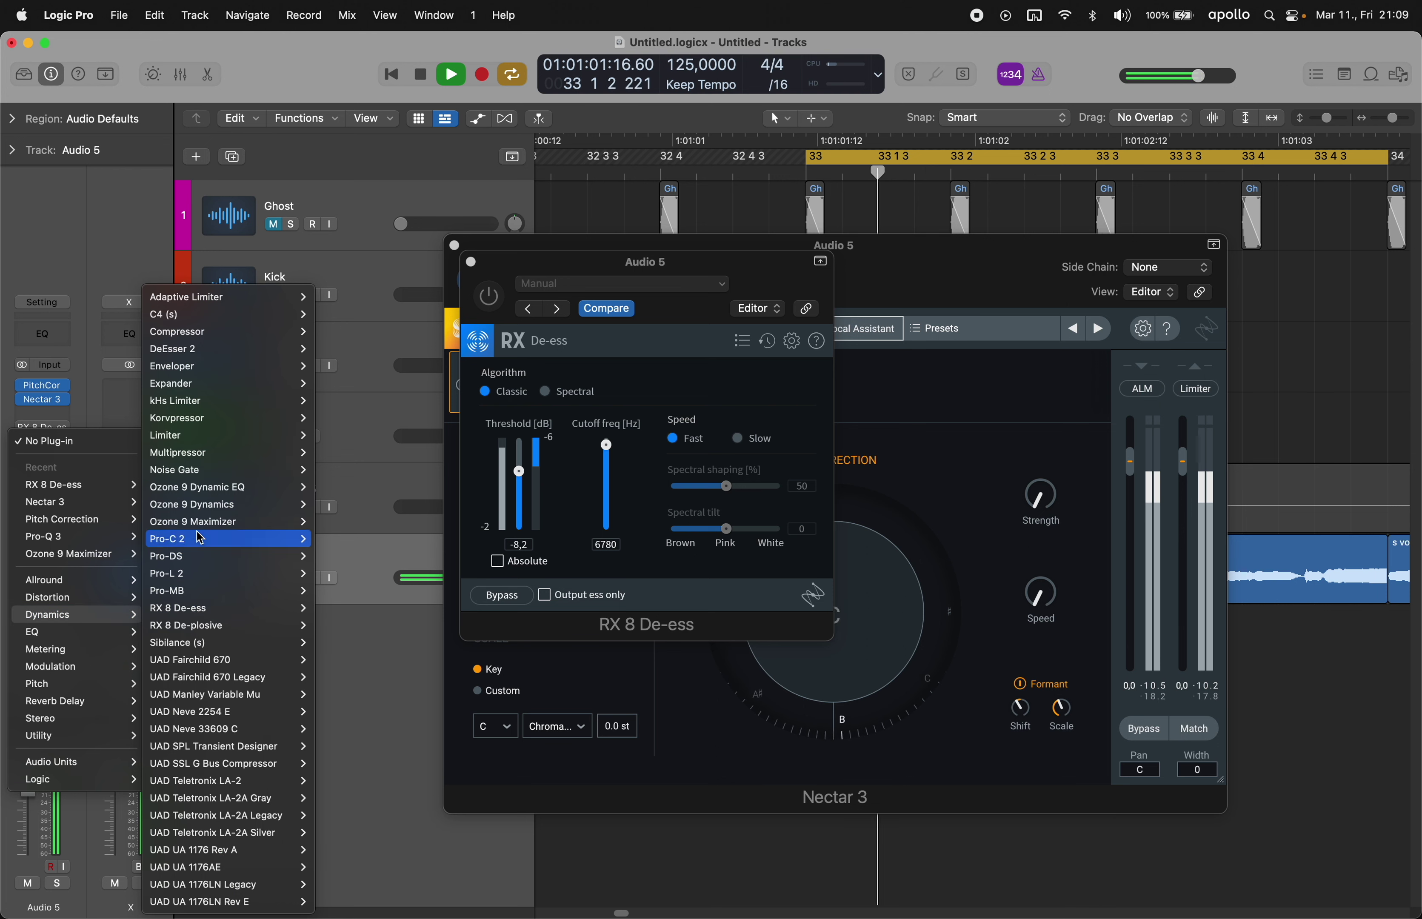
pyautogui.click(197, 643)
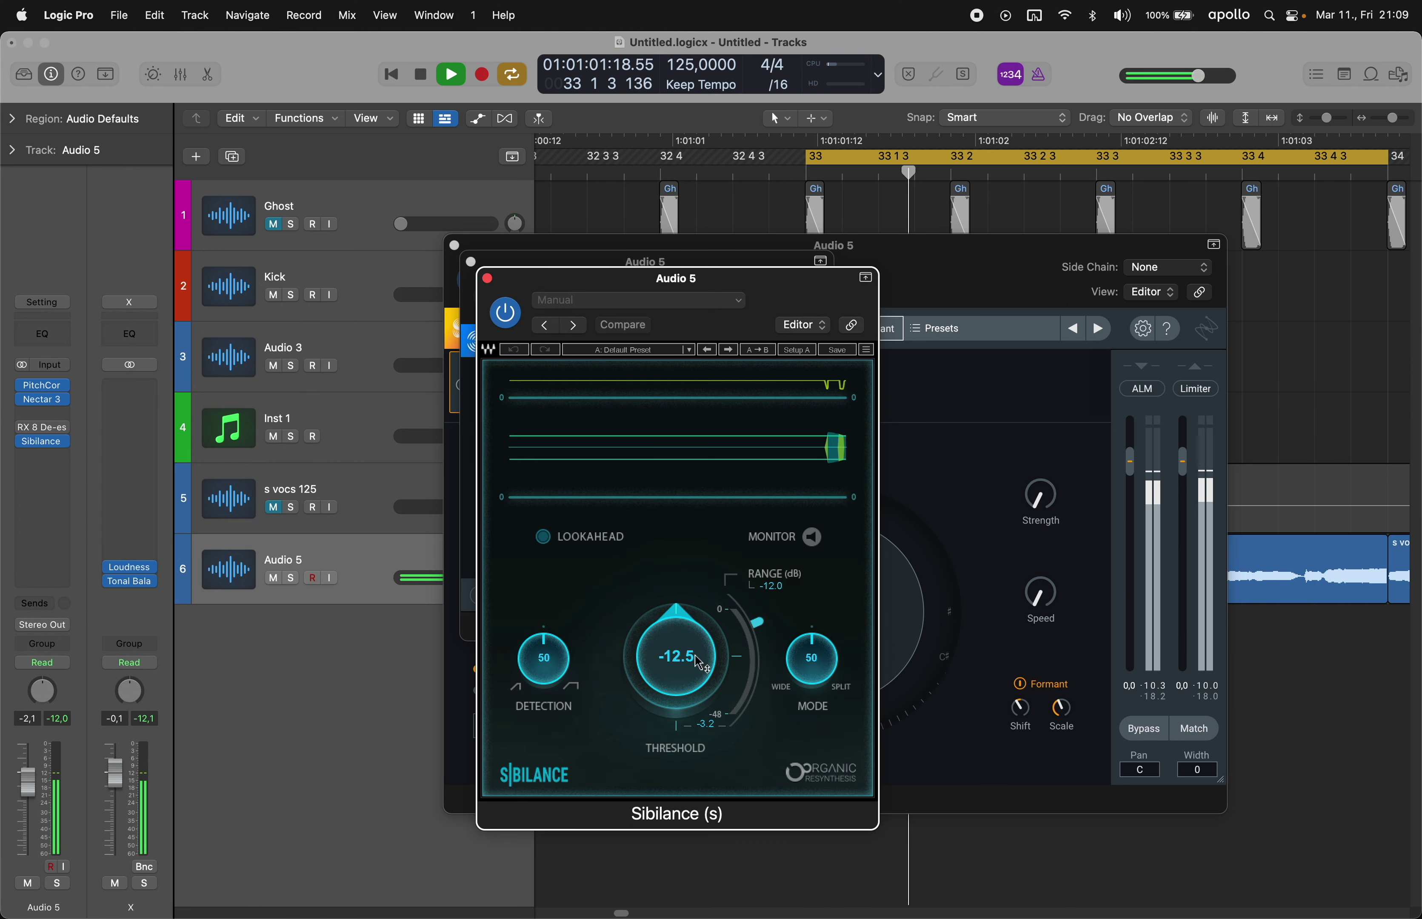
pyautogui.moveTo(765, 650); pyautogui.dragTo(687, 652)
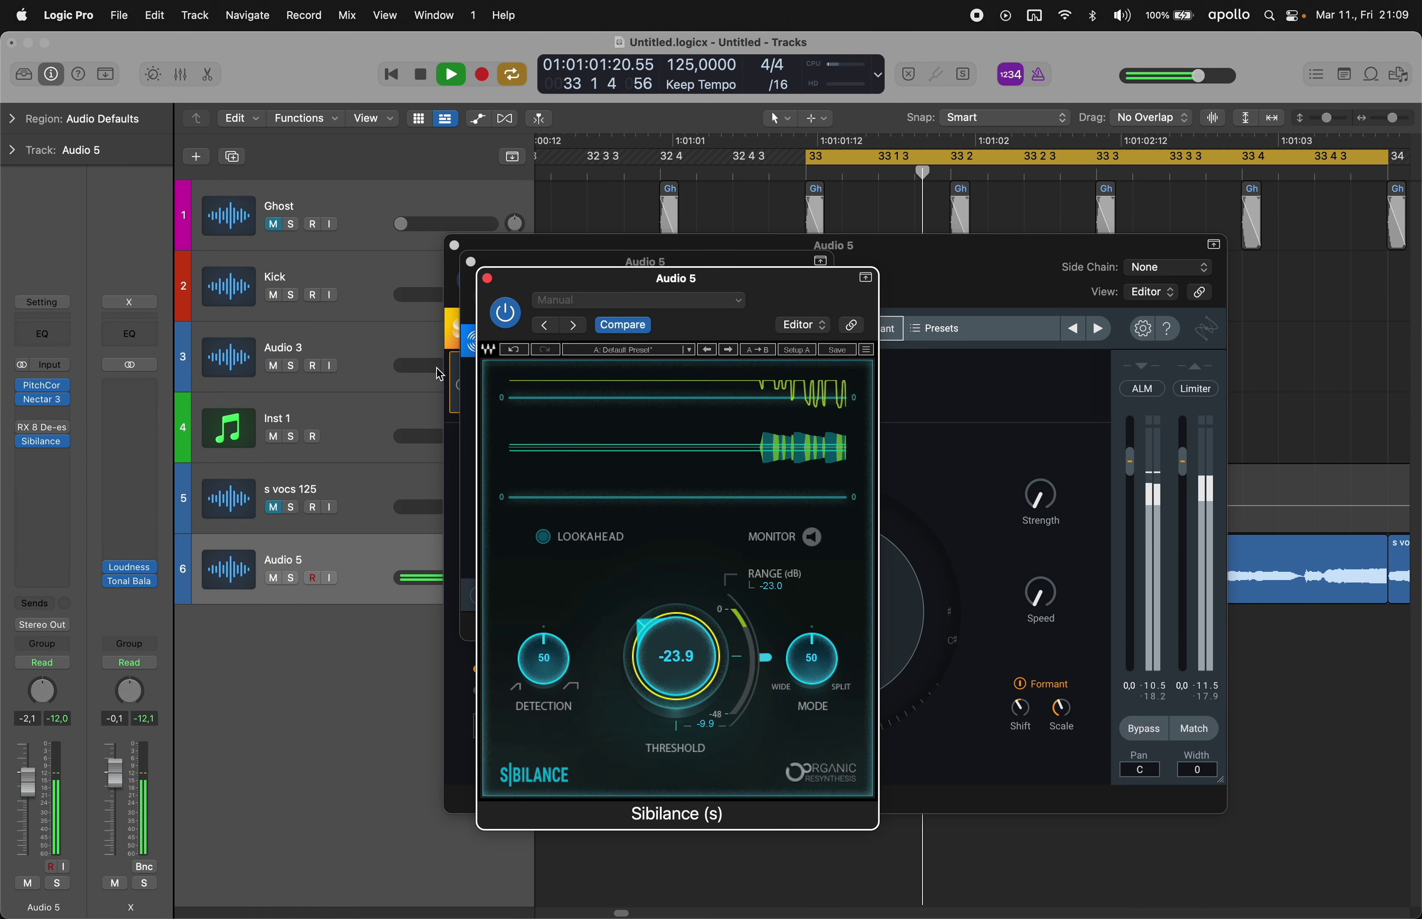
# - Move Nectar 3 below Sibilance in the Audio 5 effects chain and close the open plug-in windows
pyautogui.press('space')
pyautogui.moveTo(47, 401); pyautogui.dragTo(43, 469)
pyautogui.press('space')
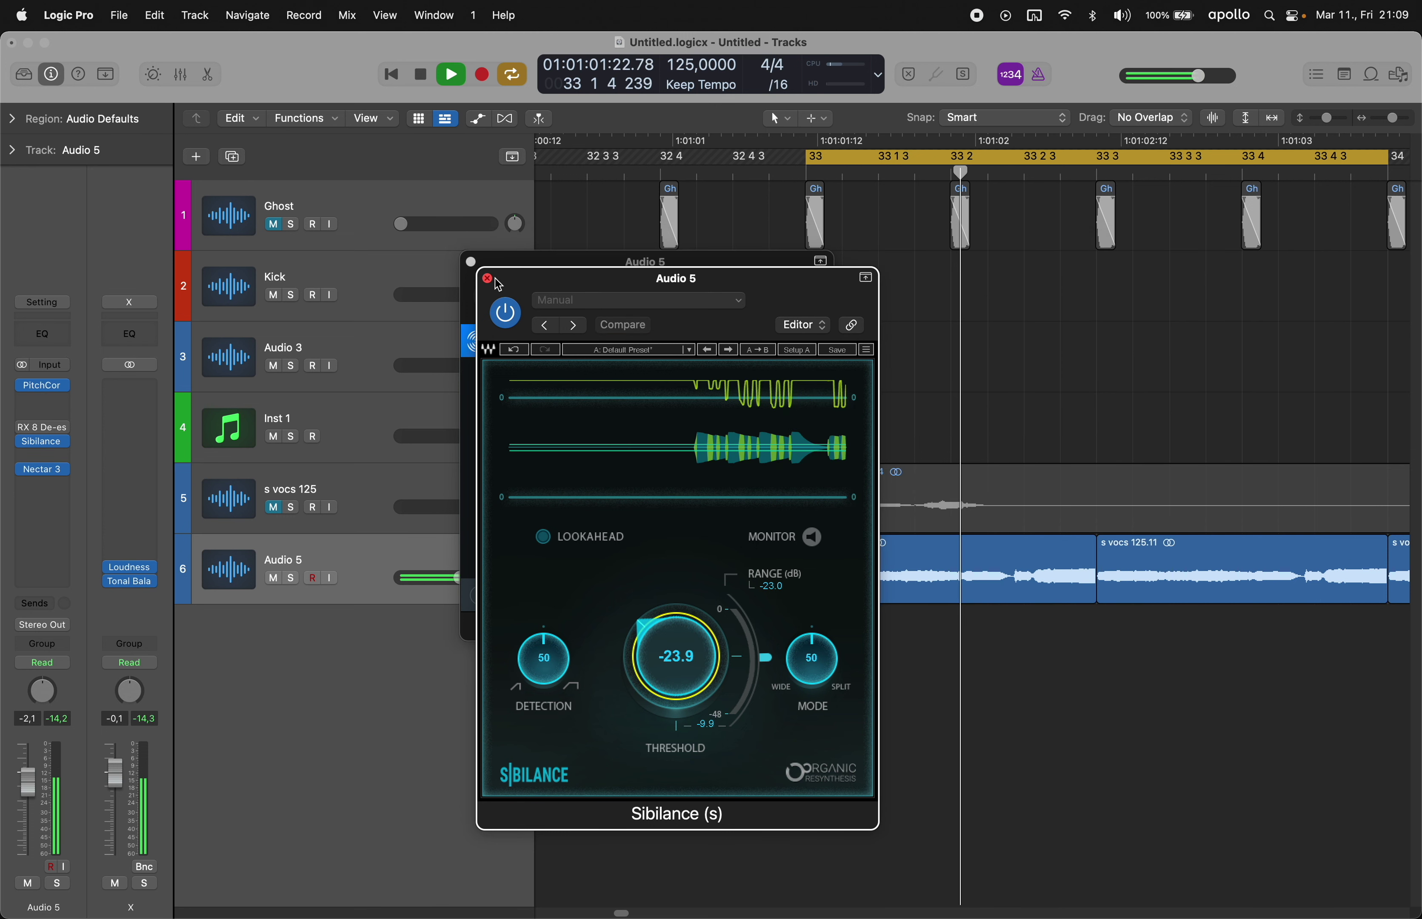
pyautogui.click(487, 278)
pyautogui.click(471, 262)
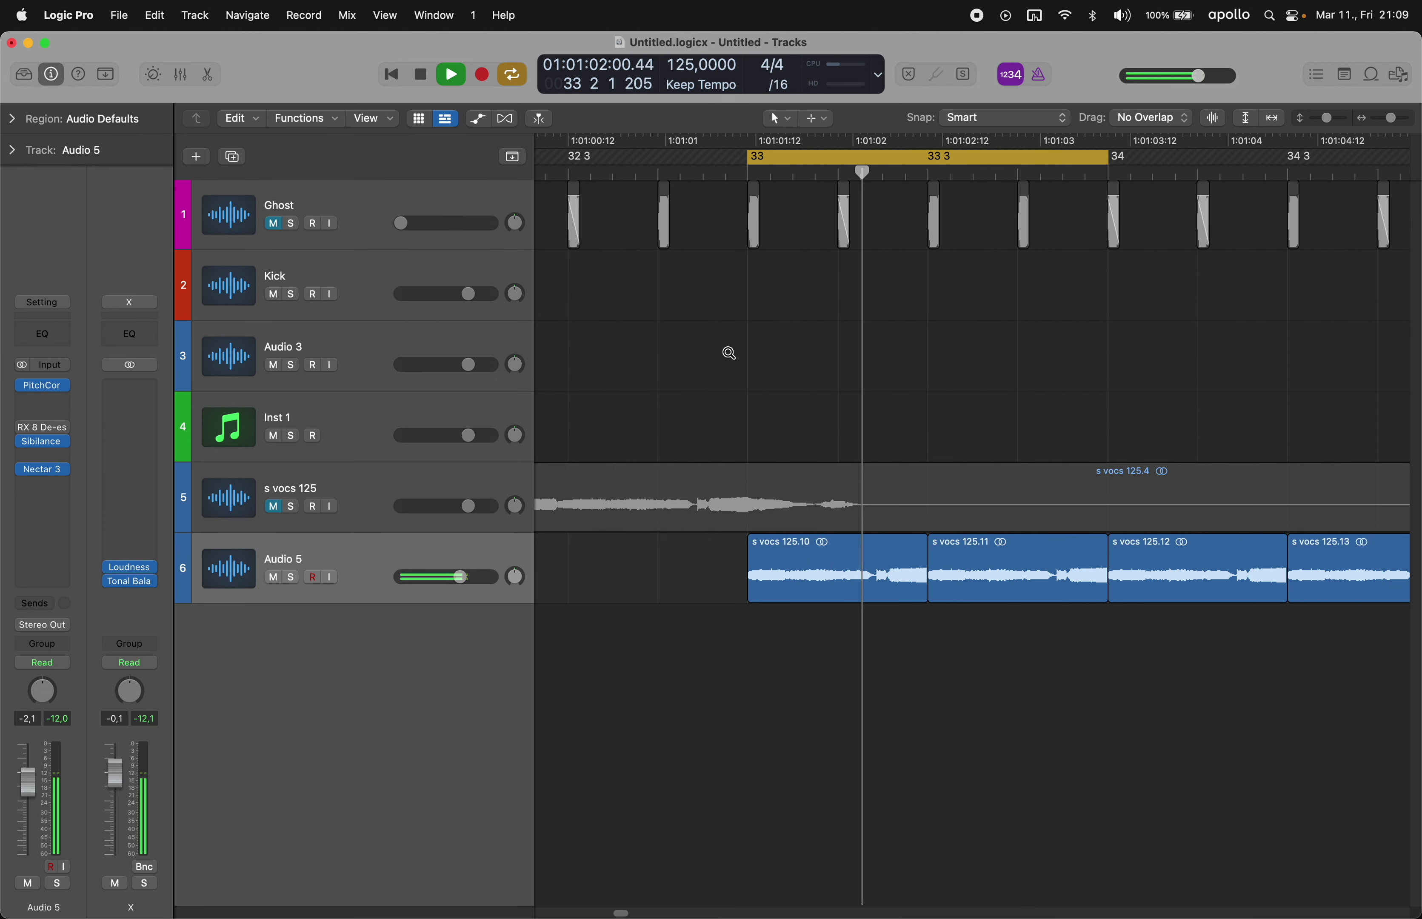
# - Re-enable RX 8 De-ess on the Audio 5 channel and bypass Sibilance instead
pyautogui.moveTo(24, 445)
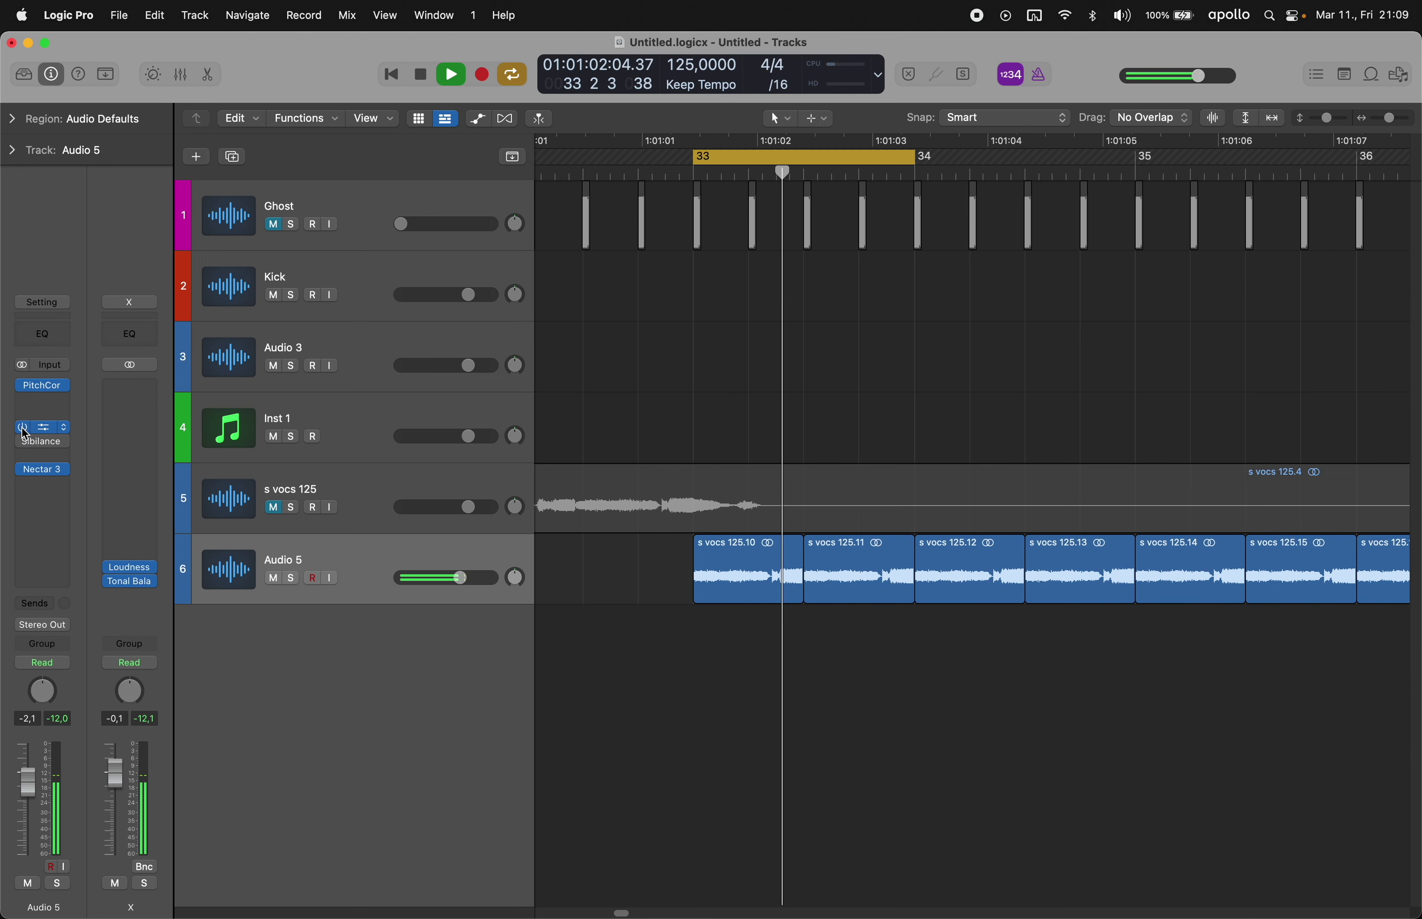
pyautogui.click(43, 427)
pyautogui.click(472, 263)
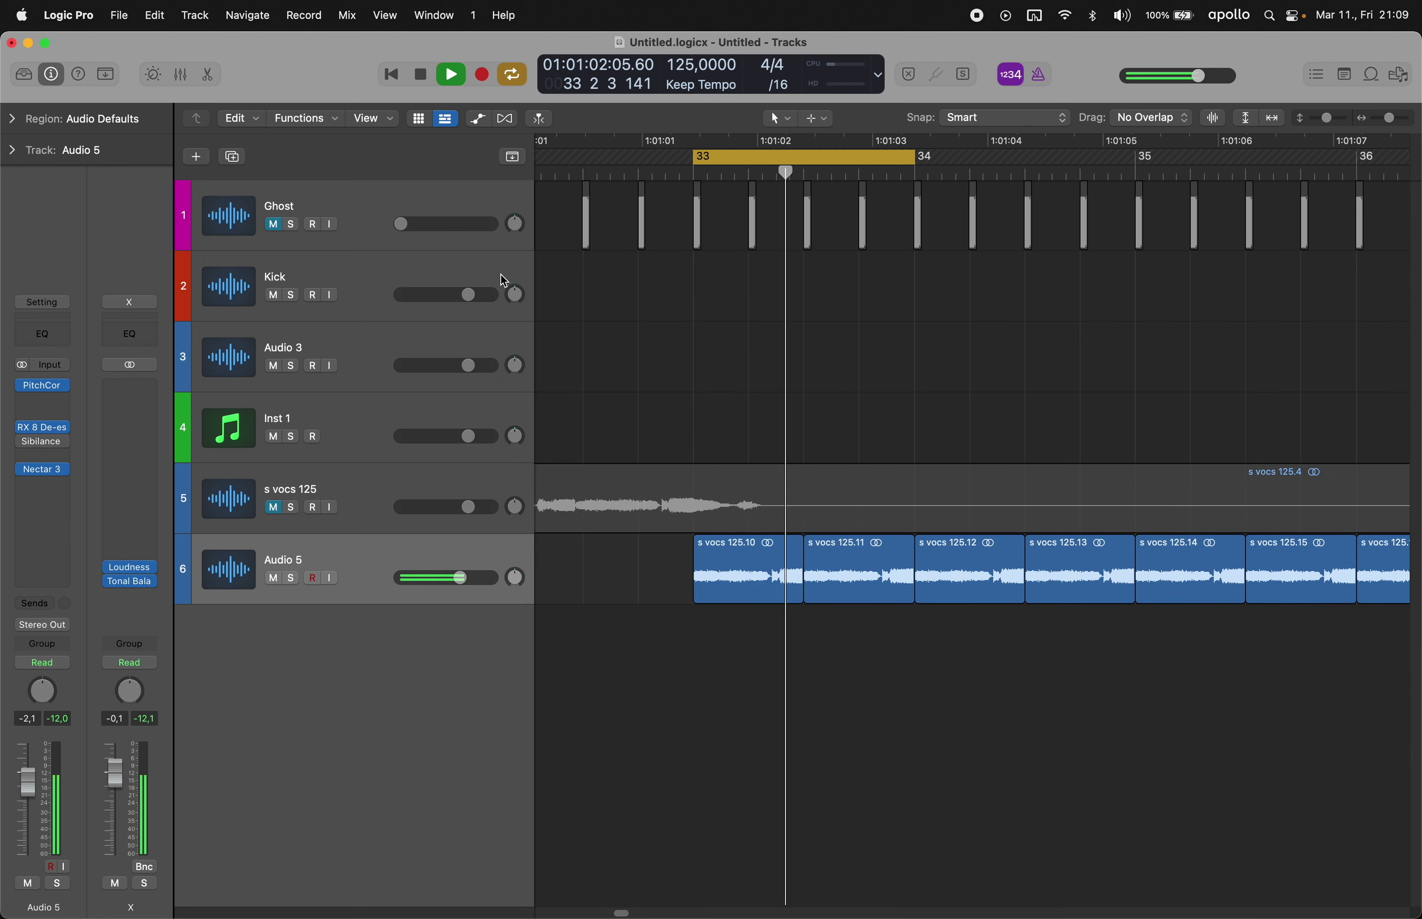
# - Apply short fades to the first two Audio 5 regions, s vocs 125.10 and s vocs 125.11, with the Fade tool
pyautogui.scroll(-5, 667, 365)
pyautogui.hscroll(2, 661, 412)
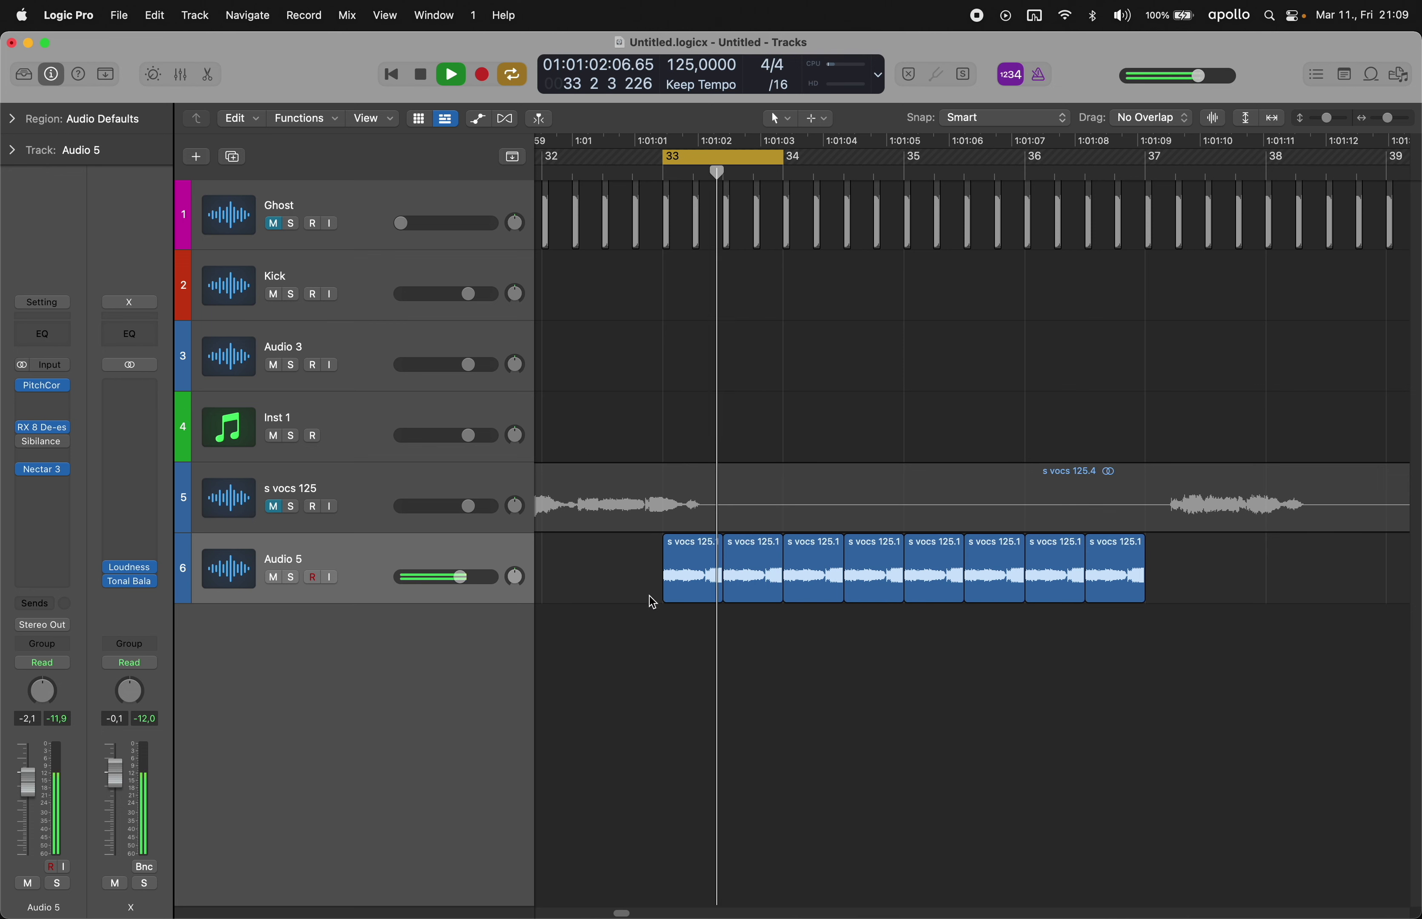
pyautogui.moveTo(649, 595); pyautogui.dragTo(760, 575)
pyautogui.scroll(10, 749, 582)
pyautogui.hscroll(5, 645, 585)
pyautogui.hscroll(-5, 737, 590)
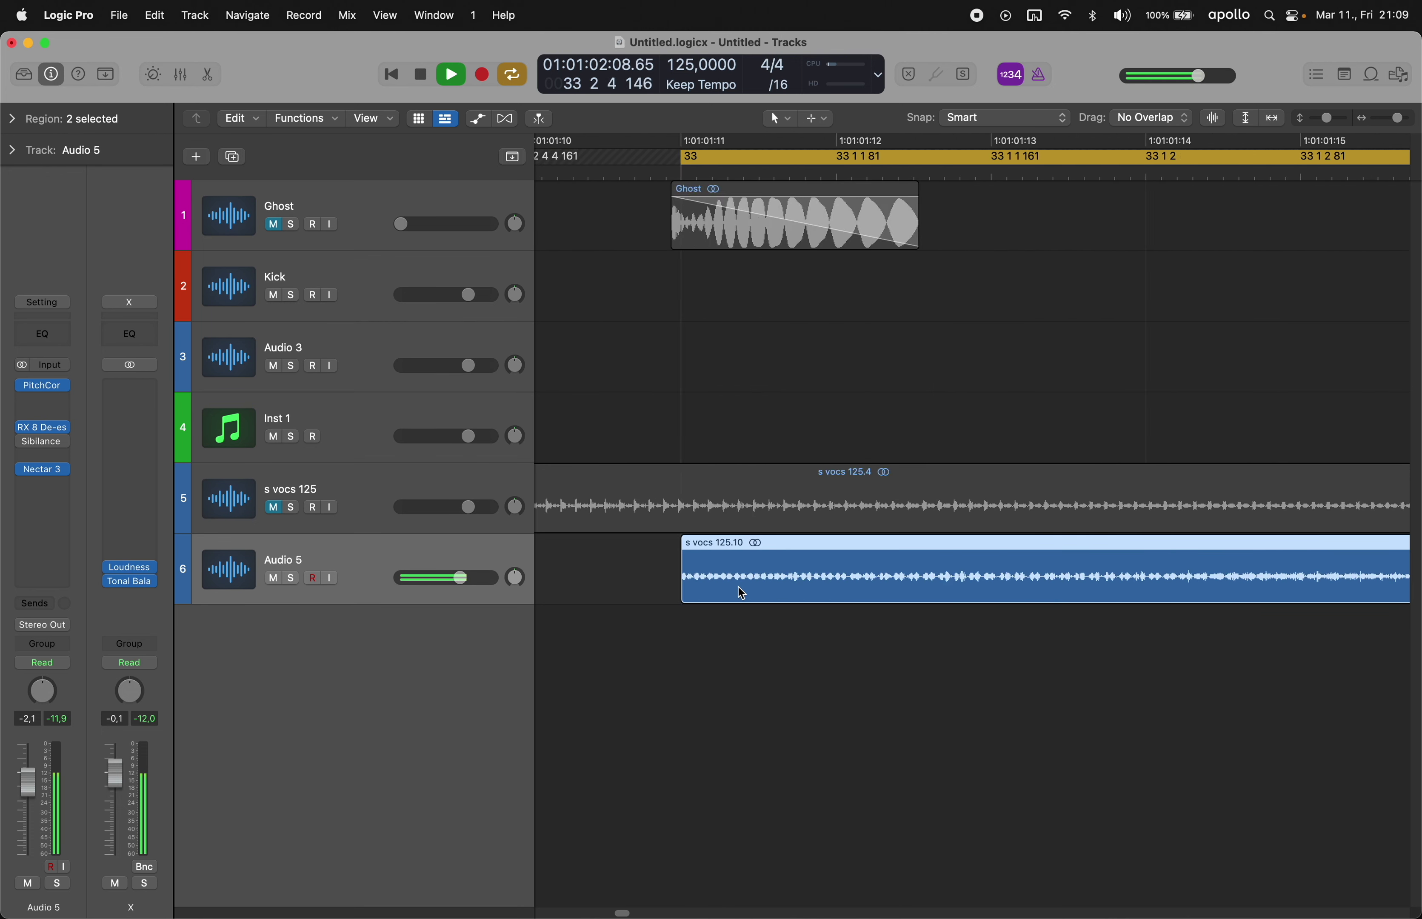
pyautogui.hscroll(-5, 741, 593)
pyautogui.press('t')
pyautogui.press('a')
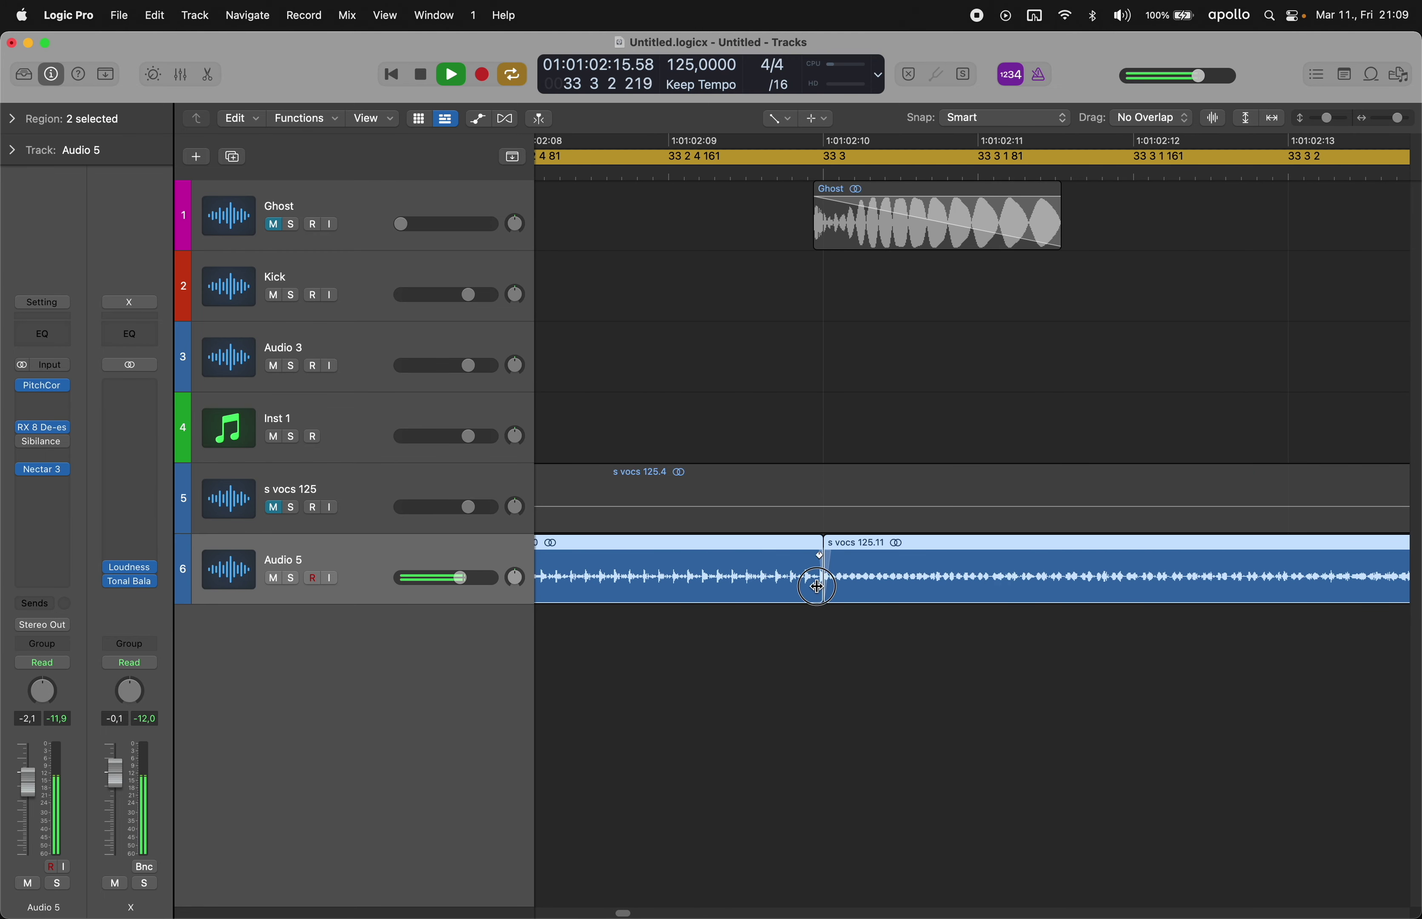
pyautogui.press('t')
pyautogui.press('t')
# - Turn on the metronome to hear the vocal loop at bar 33 against the beat
pyautogui.press('super+Left')
pyautogui.press('super+Left')
pyautogui.press('super+Left')
pyautogui.press('super+Left')
pyautogui.press('super+Left')
pyautogui.press('super+Left')
pyautogui.press('super+Left')
pyautogui.press('super+Left')
pyautogui.hscroll(-5, 829, 370)
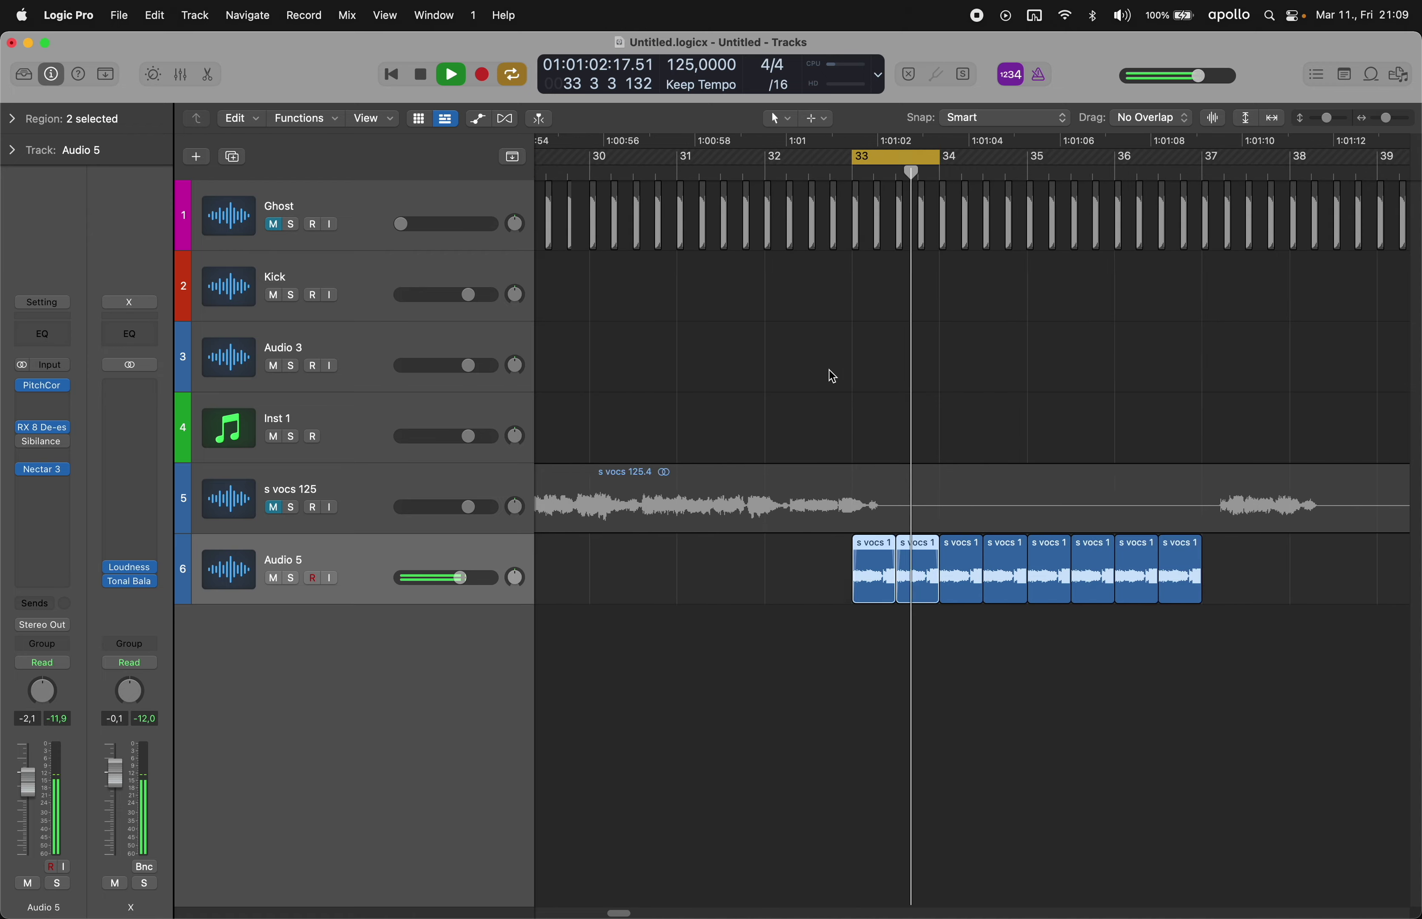
pyautogui.keyDown('super'); pyautogui.click(869, 590); pyautogui.keyUp('super')
pyautogui.press('super+Right')
pyautogui.press('super+Right')
pyautogui.press('super+Right')
pyautogui.click(1039, 74)
pyautogui.scroll(5, 1110, 302)
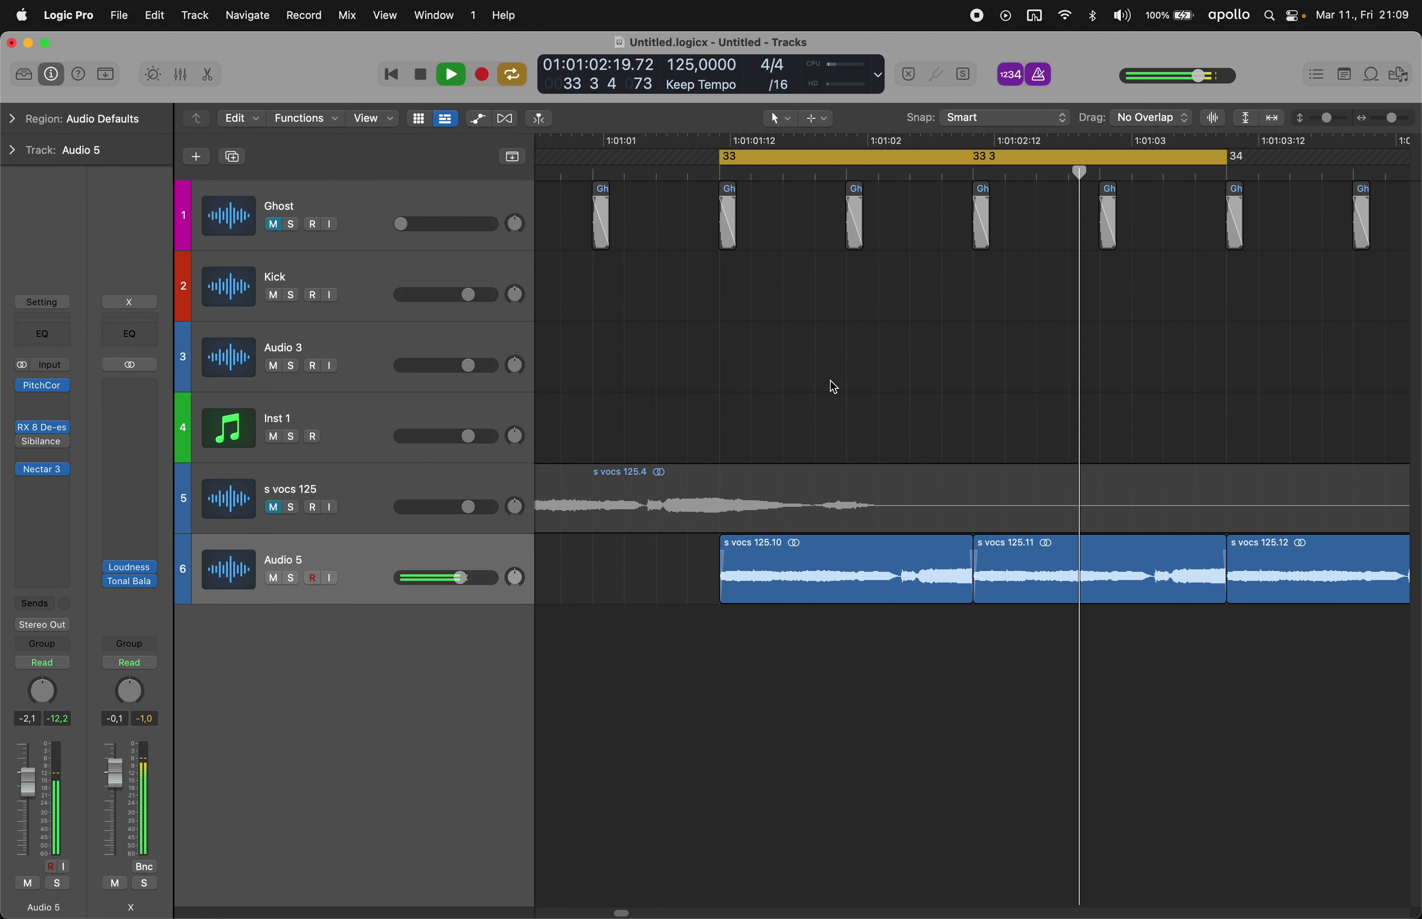
pyautogui.scroll(3, 826, 582)
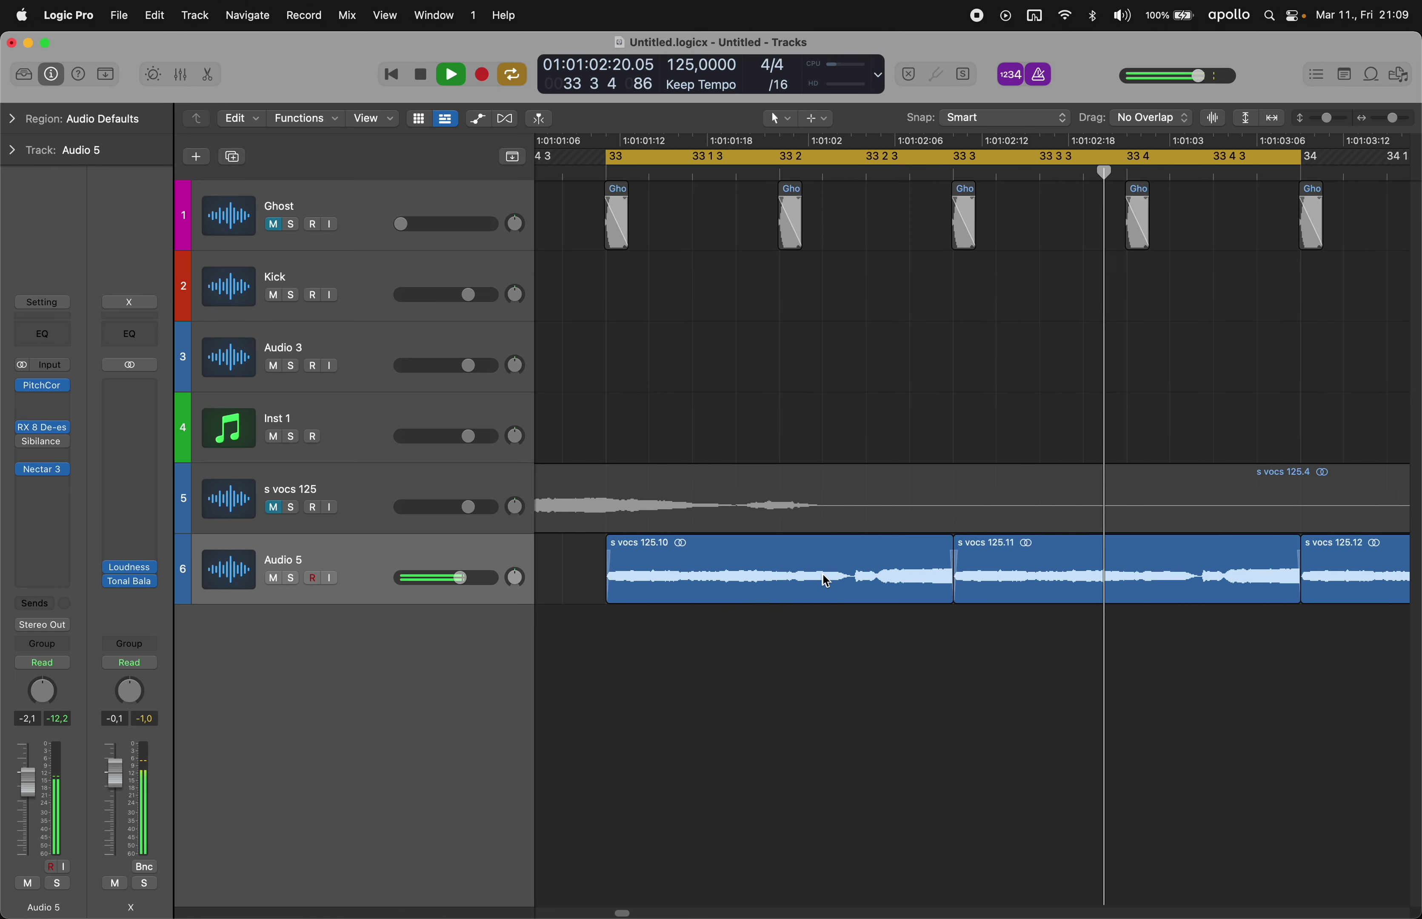
# - Shift the region s vocs 125.10 slightly earlier and trim it to the half bar from 33 to 33 3
pyautogui.moveTo(802, 581); pyautogui.dragTo(801, 597)
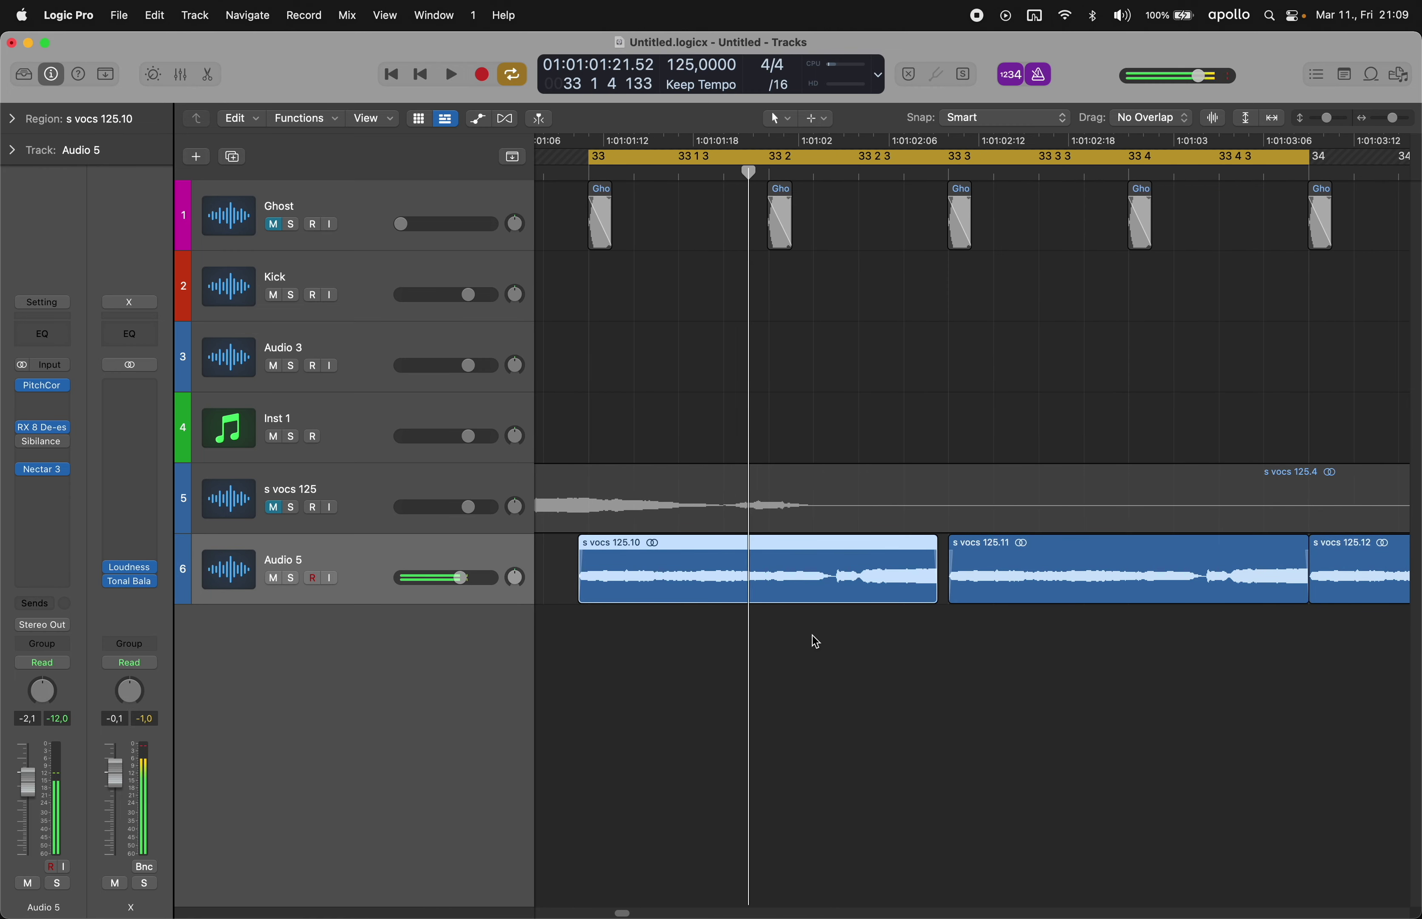
pyautogui.click(749, 365)
pyautogui.click(781, 565)
pyautogui.hotkey('shift', '\\')
pyautogui.moveTo(588, 564); pyautogui.dragTo(948, 592)
pyautogui.press('Delete')
# - Repeat the trimmed half-bar vocal region back to back up to bar 35 on Audio 5
pyautogui.press('t')
pyautogui.press('r')
pyautogui.press('super+r')
pyautogui.scroll(-5, 1019, 588)
pyautogui.press('super+r')
pyautogui.press('super+r')
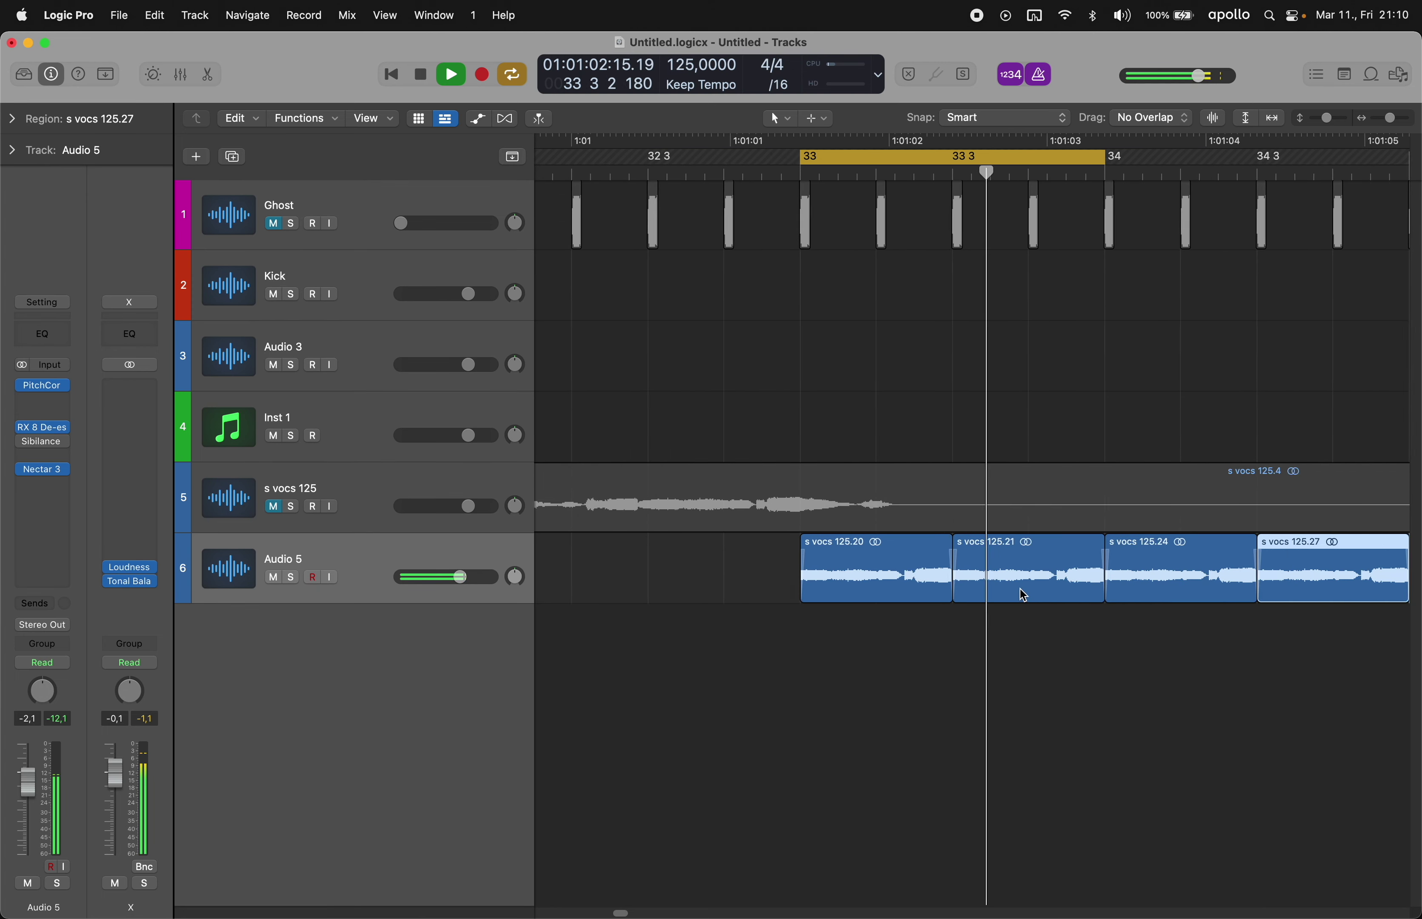
# - Continue repeating the half-bar vocal region up to bar 37 and delete the surplus beyond it
pyautogui.scroll(-5, 1021, 590)
pyautogui.hscroll(7, 1022, 593)
pyautogui.press('super+r')
pyautogui.press('super+r')
pyautogui.press('super+r')
pyautogui.press('super+r')
pyautogui.press('Delete')
pyautogui.moveTo(1241, 564); pyautogui.dragTo(1208, 608)
pyautogui.press('Delete')
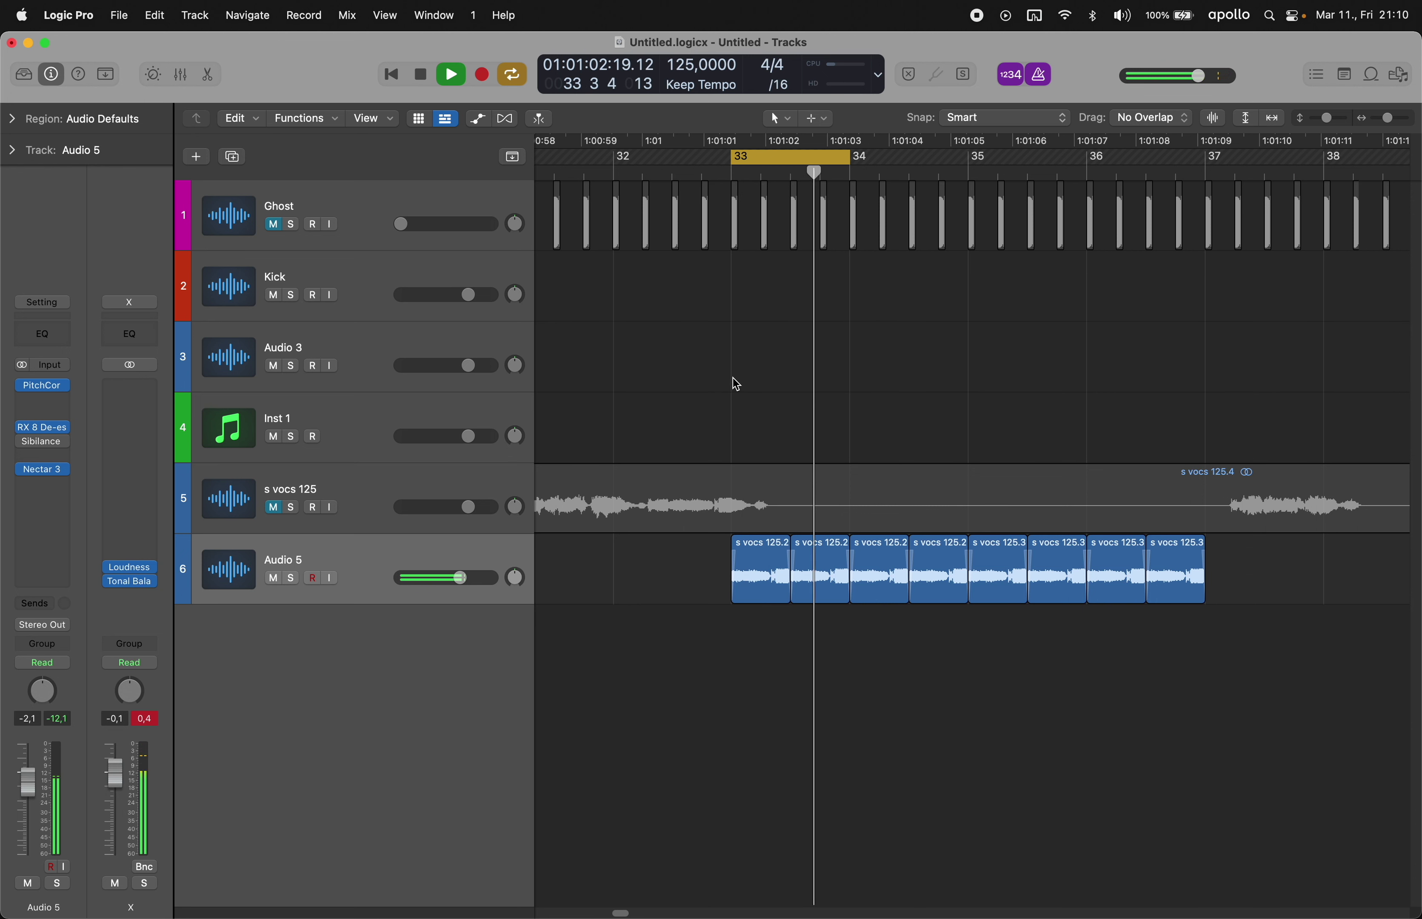
# - Inspect the start of the repeated vocal loop around bar 33 against the metronome
pyautogui.click(735, 377)
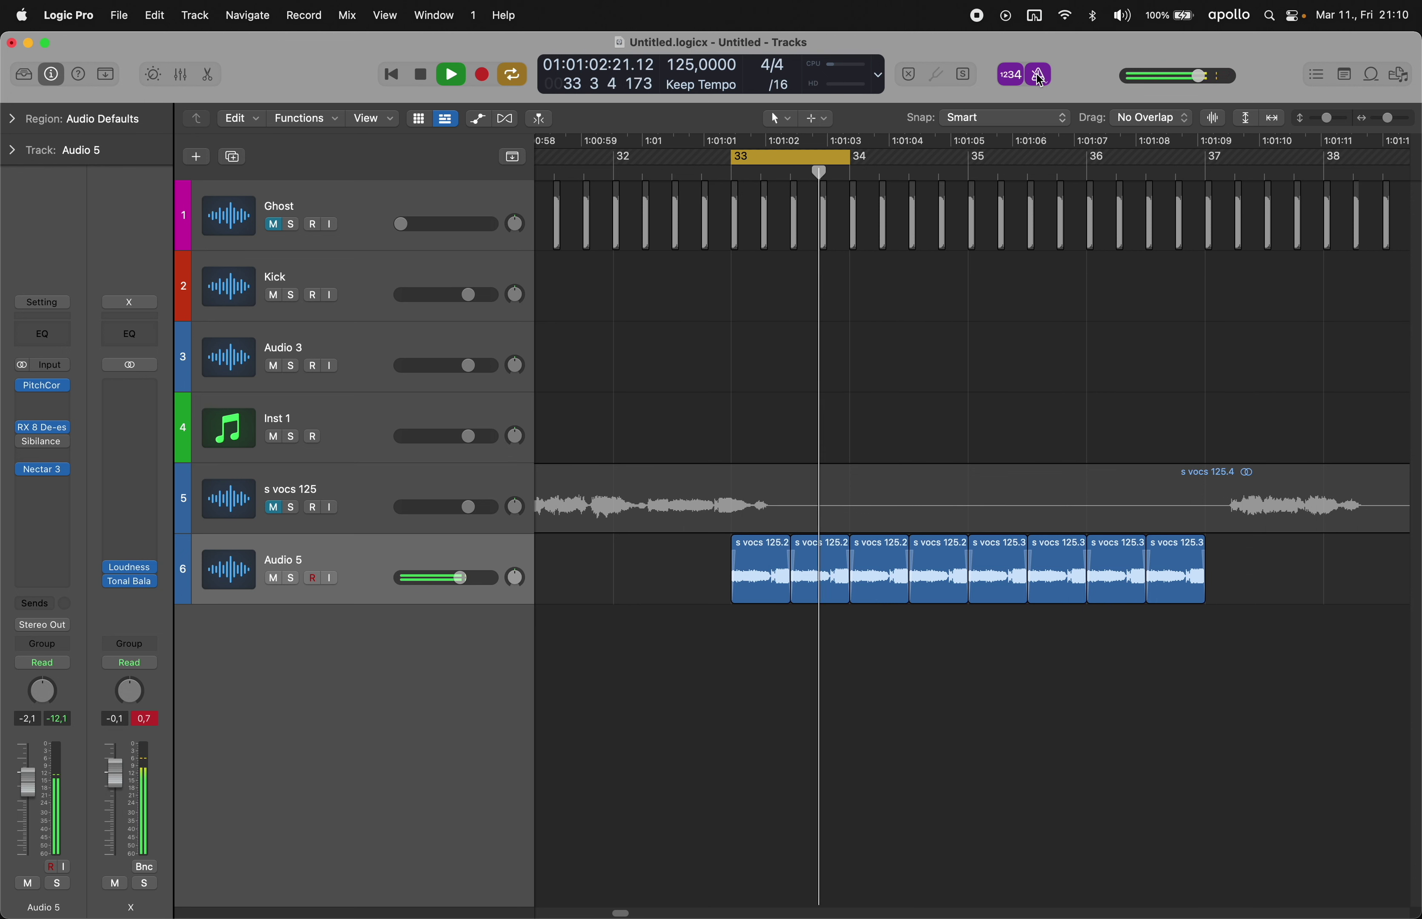
pyautogui.press('super+Right')
pyautogui.press('super+Right')
pyautogui.press('super+Right')
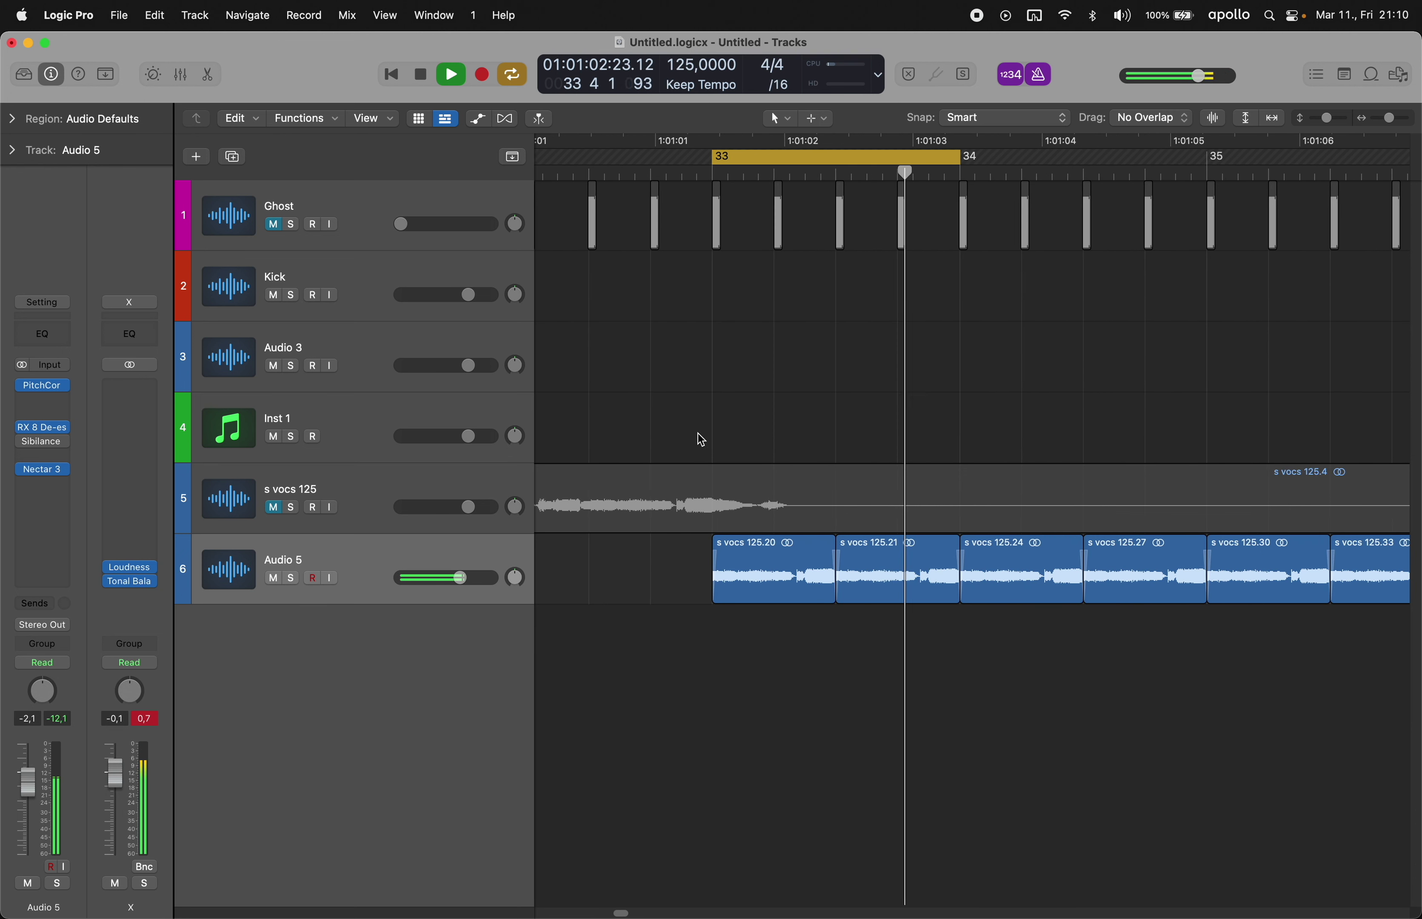
pyautogui.moveTo(737, 593); pyautogui.dragTo(749, 596)
pyautogui.press('super+Right')
pyautogui.scroll(5, 749, 603)
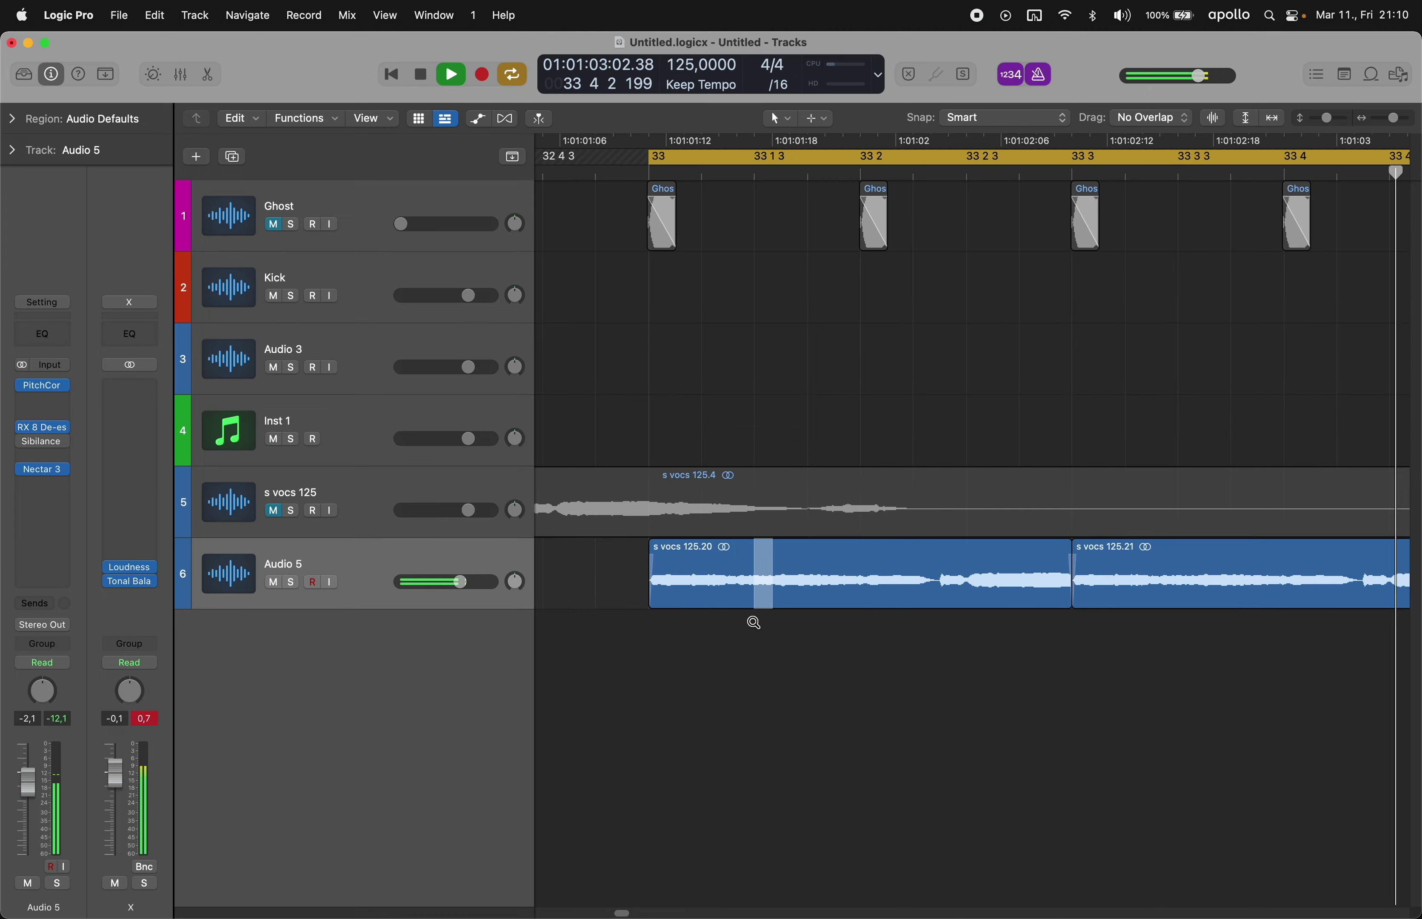
pyautogui.scroll(-8, 754, 620)
pyautogui.press('super+Left')
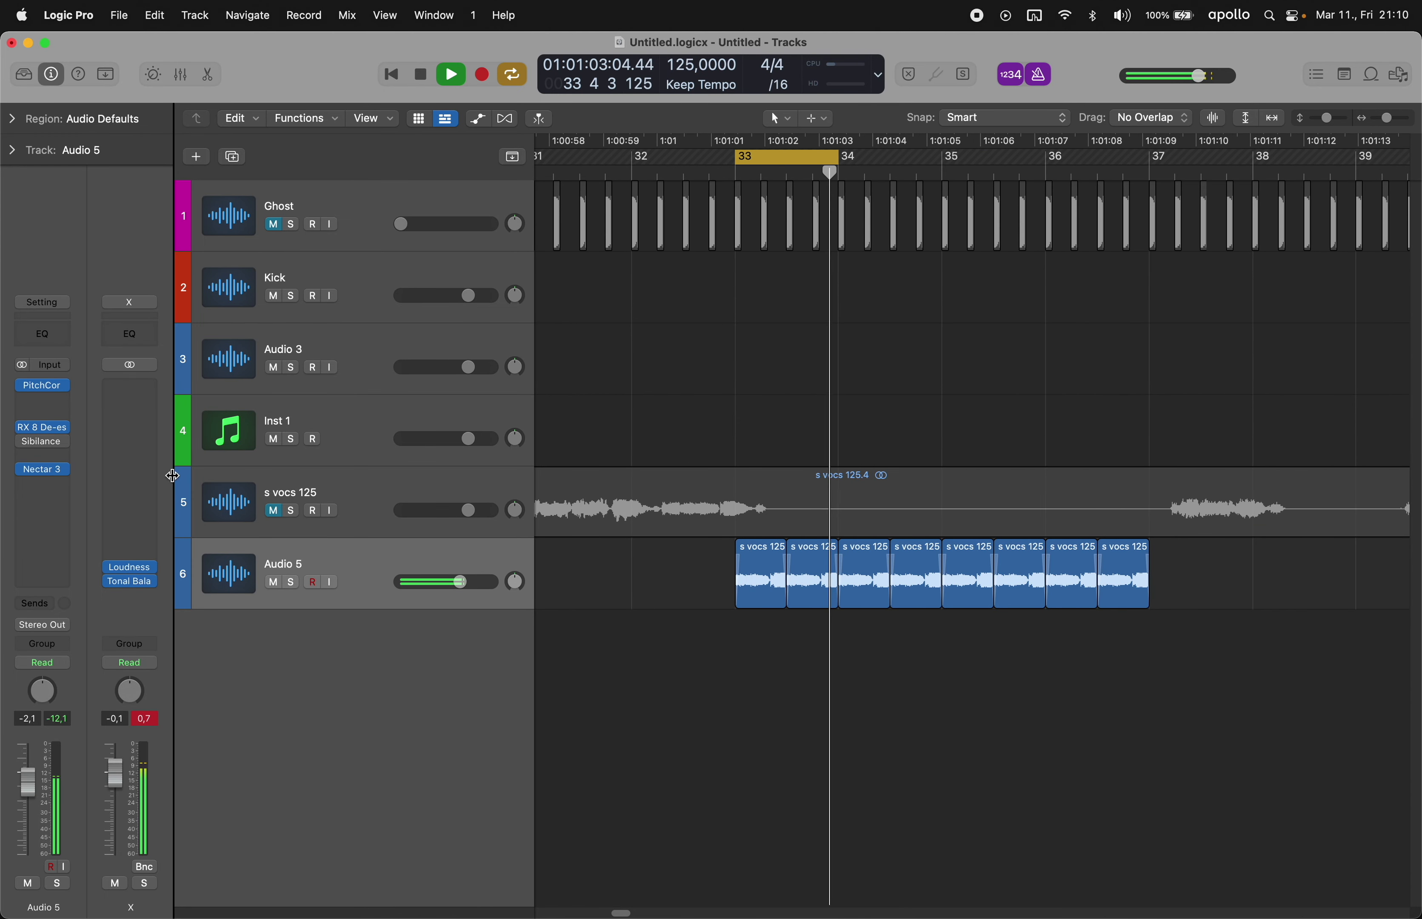
# - Insert Pro-Q 3 below Nectar 3 on the Audio 5 channel and turn off the metronome
pyautogui.click(34, 498)
pyautogui.moveTo(72, 623)
pyautogui.click(153, 623)
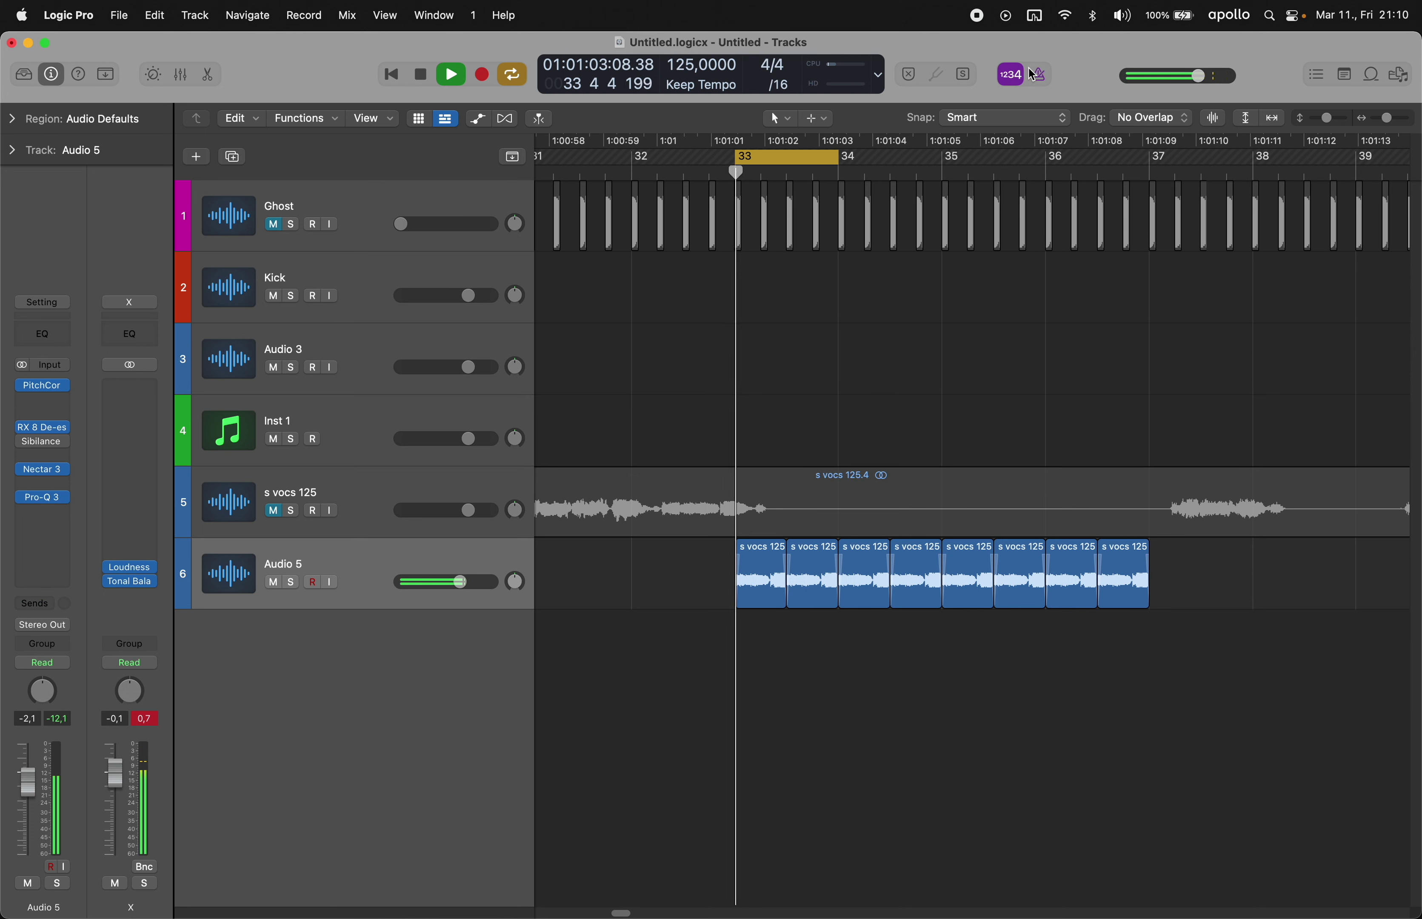
# - Shape the Pro-Q 3 curve with a low cut, a bell dip of about 4 dB near 263 Hz, and further mid and high bands
pyautogui.moveTo(538, 568); pyautogui.dragTo(836, 578)
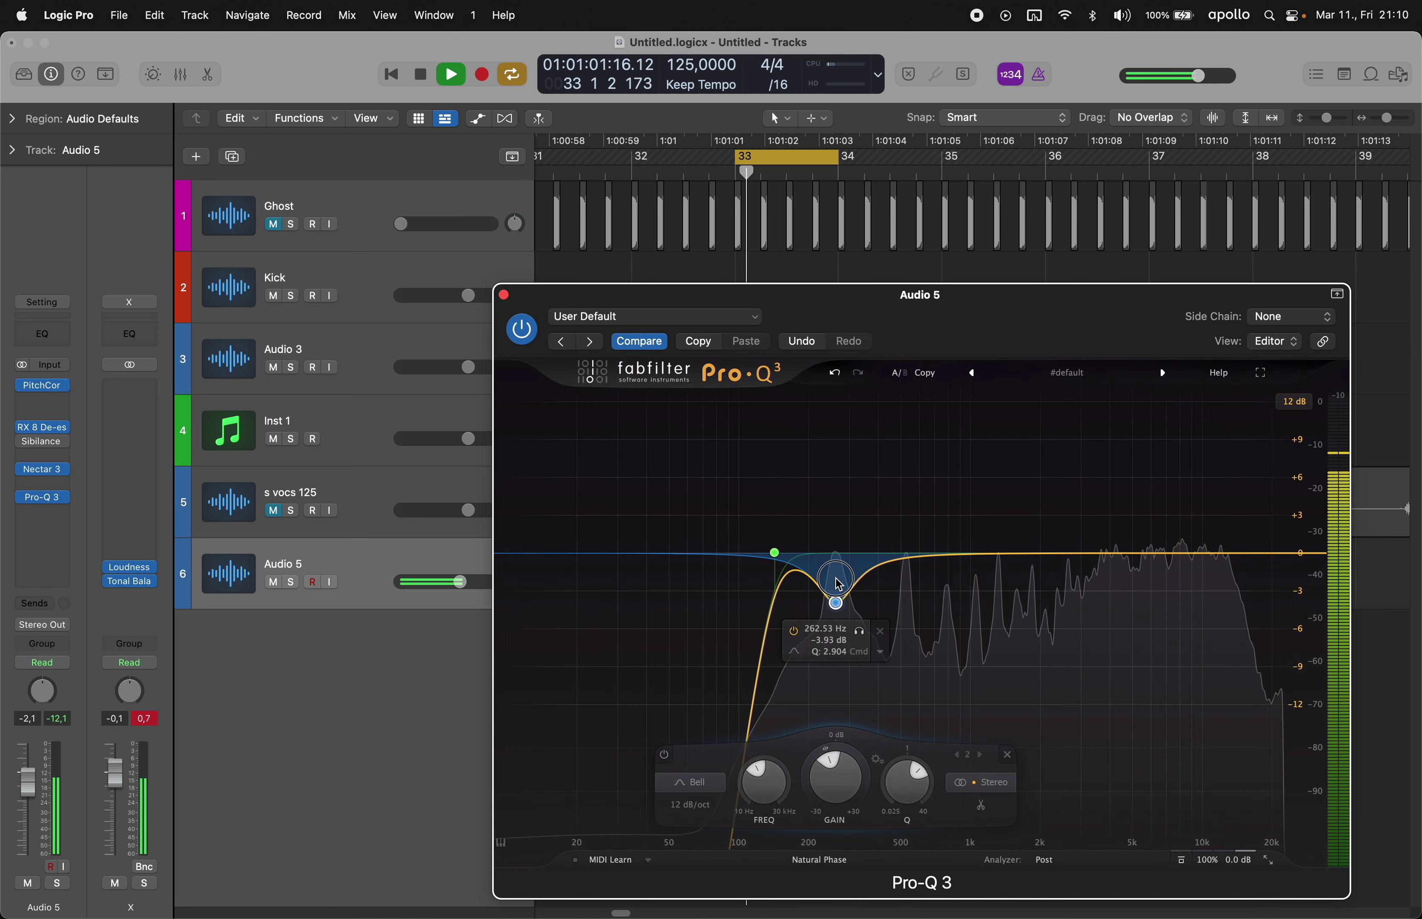
pyautogui.moveTo(982, 552); pyautogui.dragTo(985, 518)
pyautogui.moveTo(1057, 557); pyautogui.dragTo(1127, 557)
pyautogui.moveTo(1164, 553); pyautogui.dragTo(1187, 535)
pyautogui.click(503, 295)
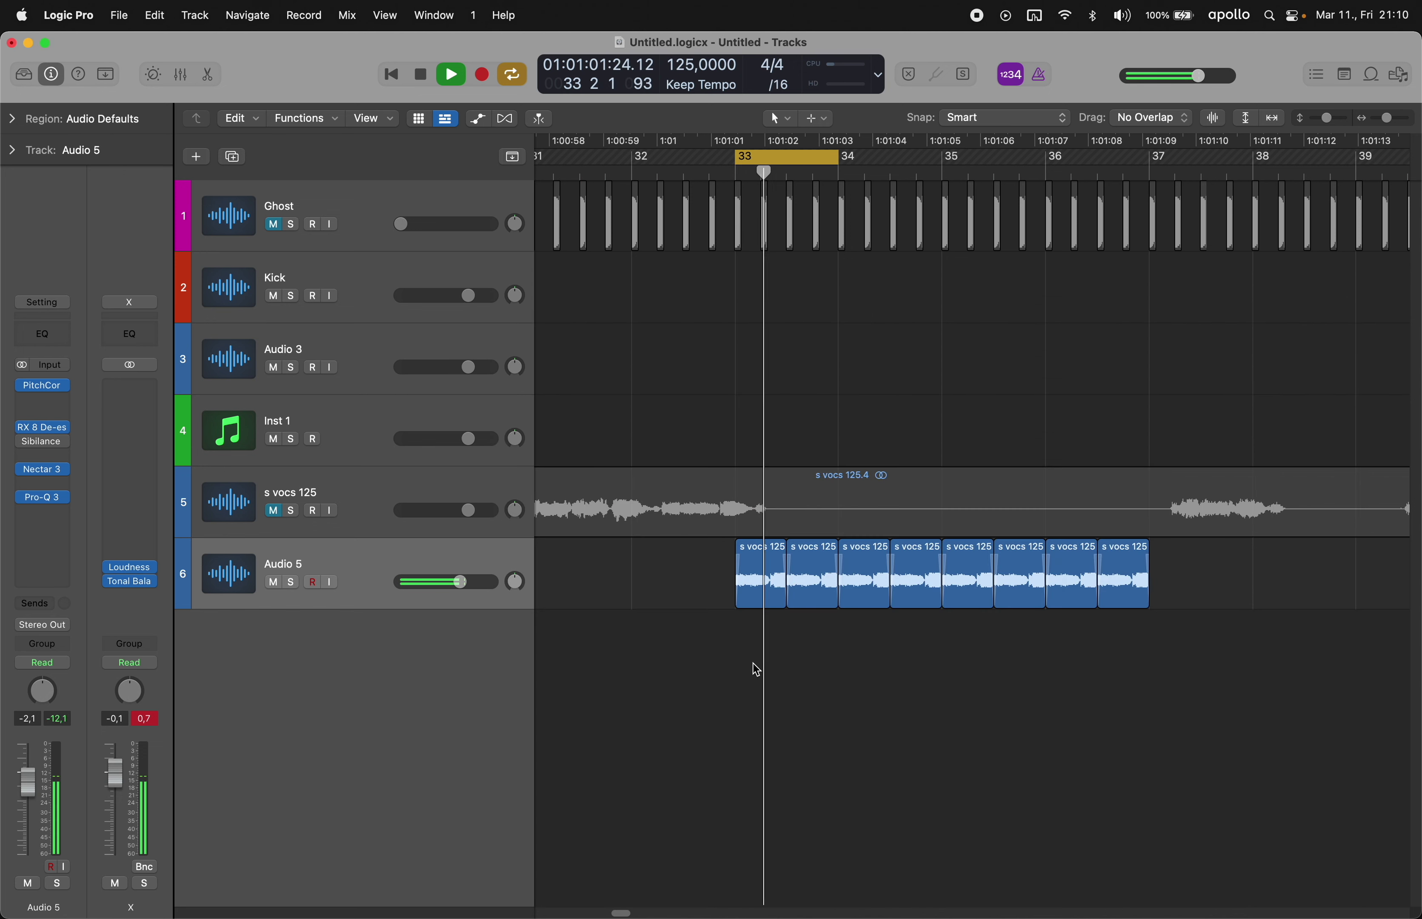
# - Bounce the first two Audio 5 regions in place to a new track
pyautogui.moveTo(776, 607); pyautogui.dragTo(814, 572)
pyautogui.hotkey('ctrl', 'b')
pyautogui.press('Return')
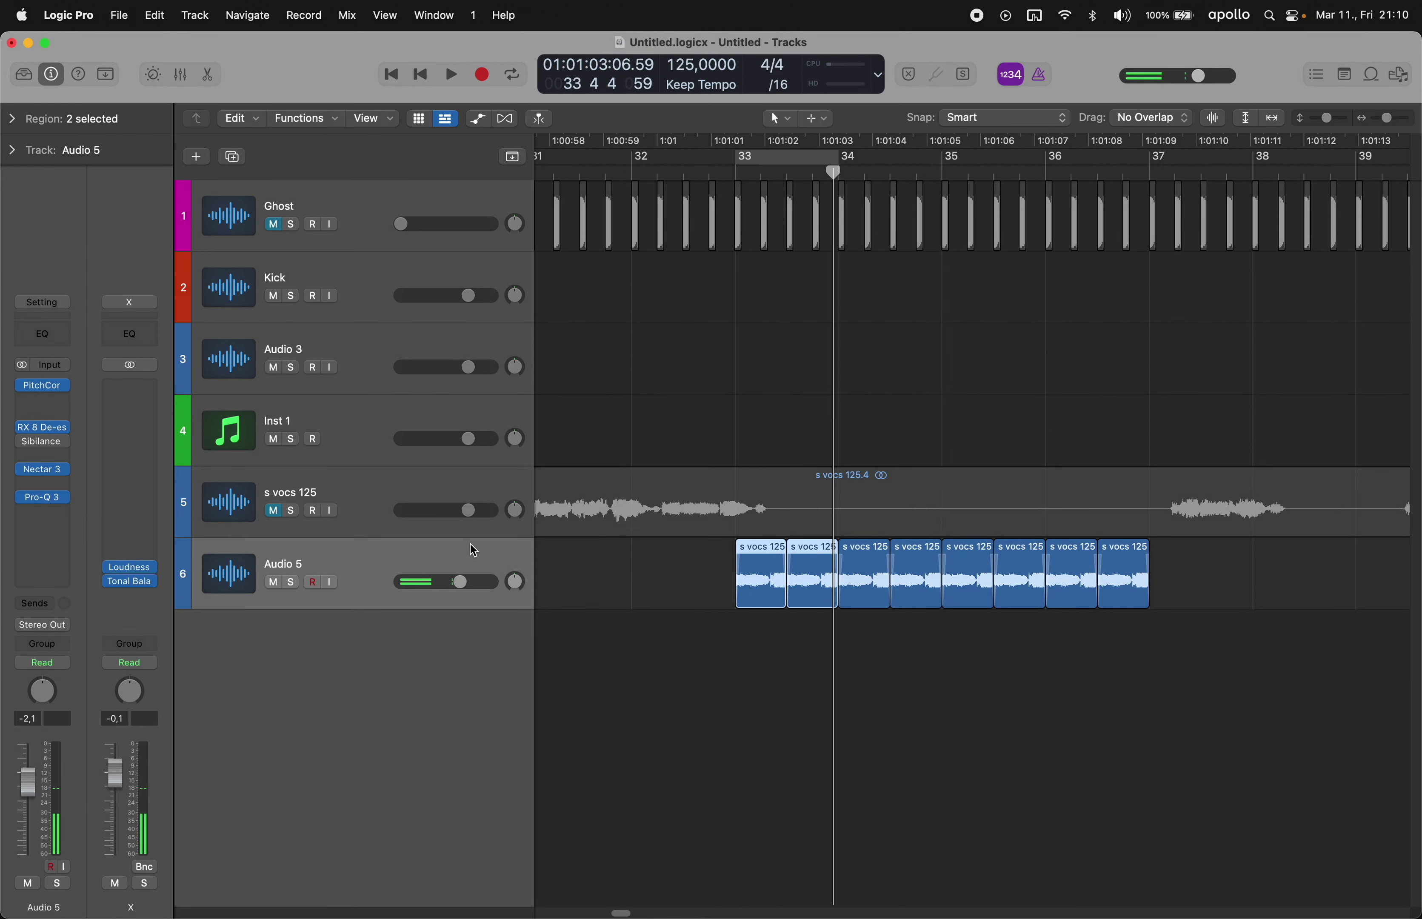
pyautogui.click(416, 553)
pyautogui.press('c')
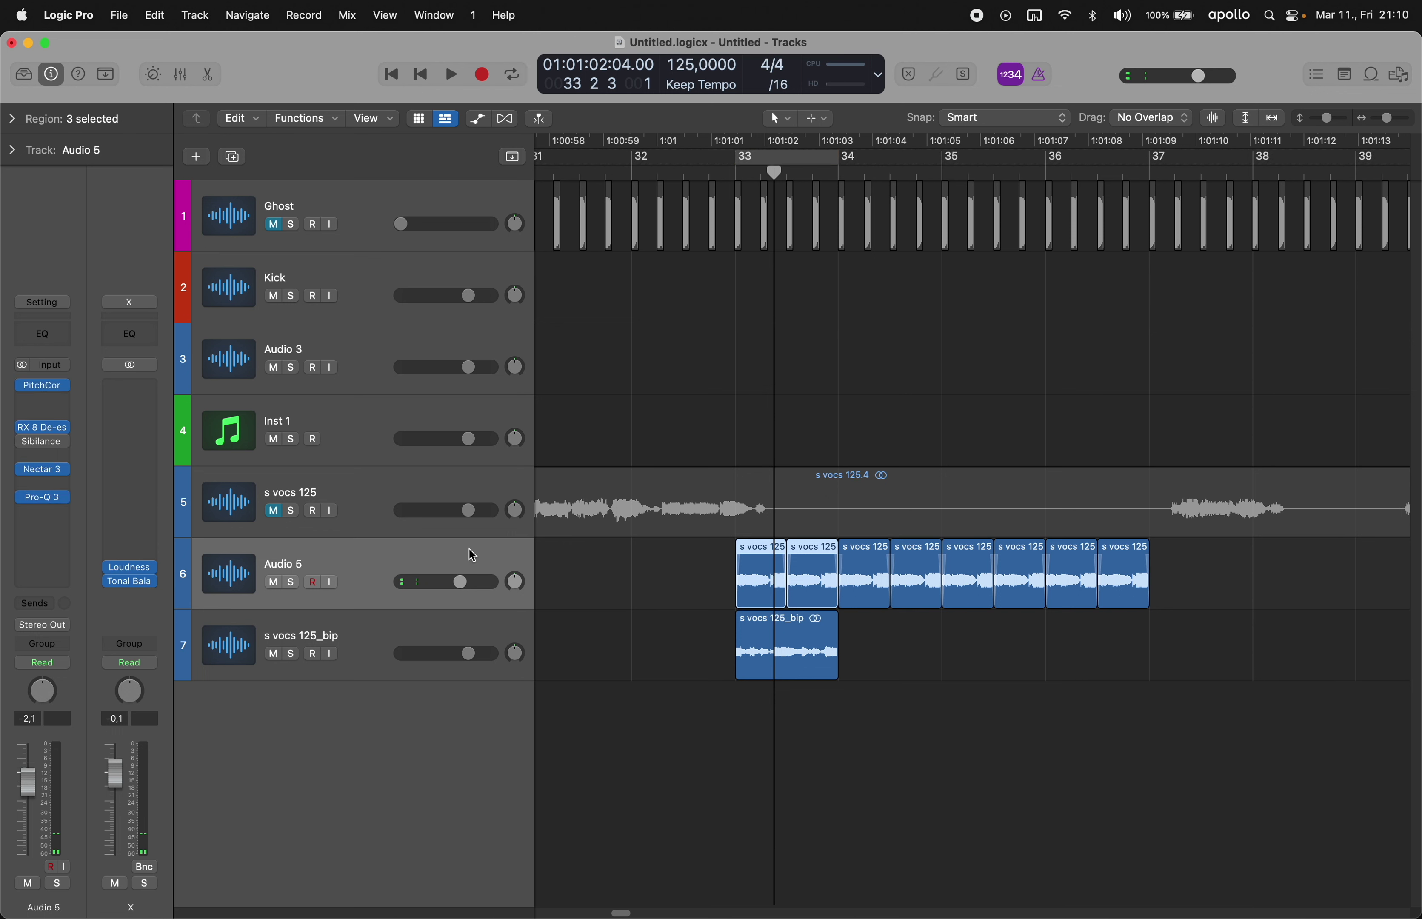
# - Delete the leftover Audio 5 regions between bars 34 and 37
pyautogui.click(432, 550)
pyautogui.click(630, 701)
pyautogui.moveTo(1169, 619); pyautogui.dragTo(841, 588)
pyautogui.press('Delete')
pyautogui.press('Delete')
pyautogui.click(809, 377)
# - Restart playback with cycle mode on and extend the cycle range to bars 33 through 37
pyautogui.press('space')
pyautogui.press('c')
pyautogui.press('space')
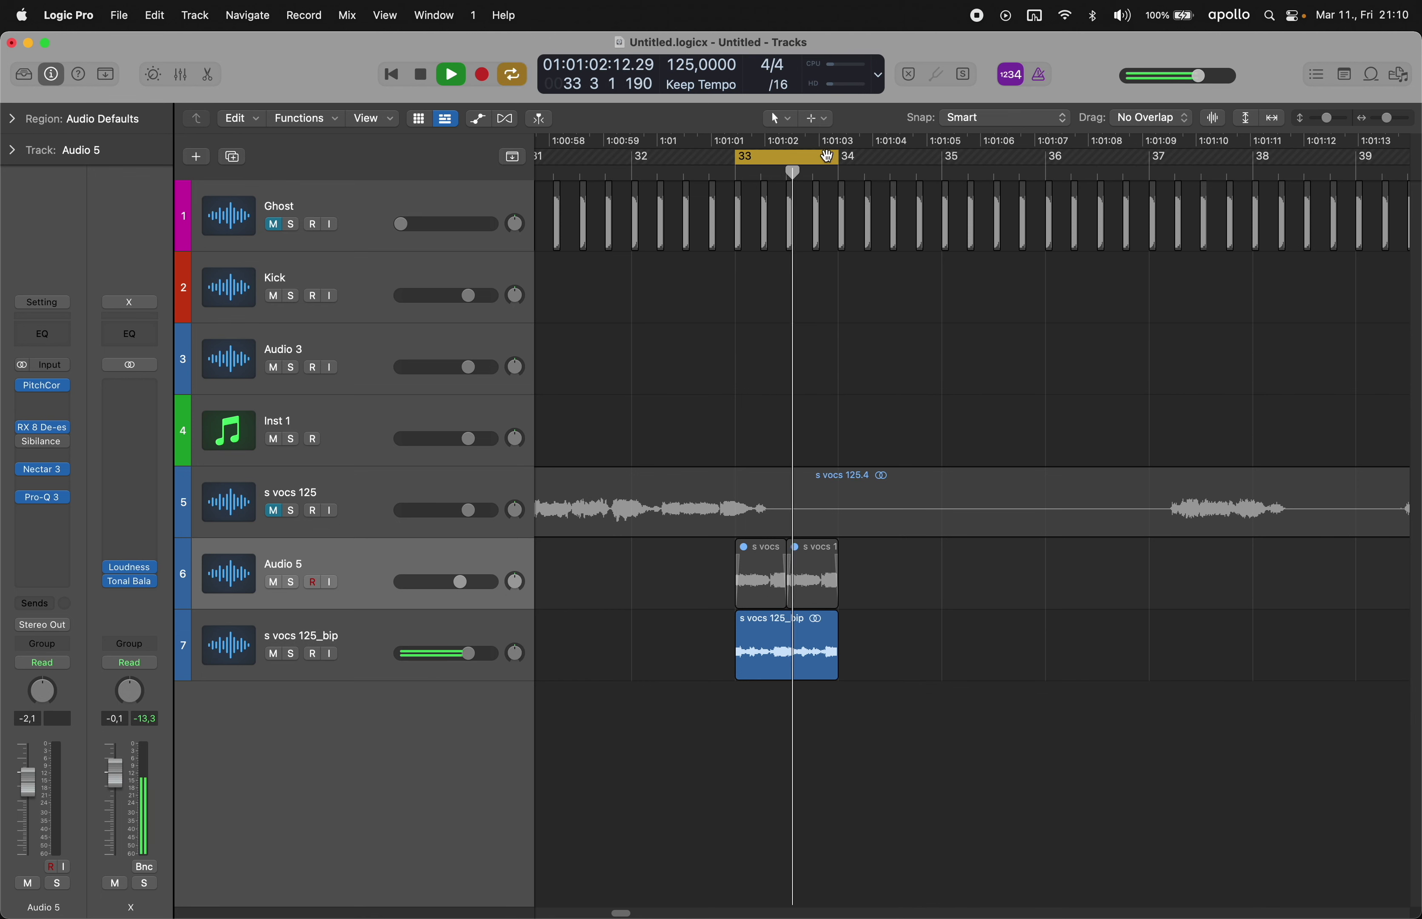
pyautogui.moveTo(837, 158); pyautogui.dragTo(1146, 173)
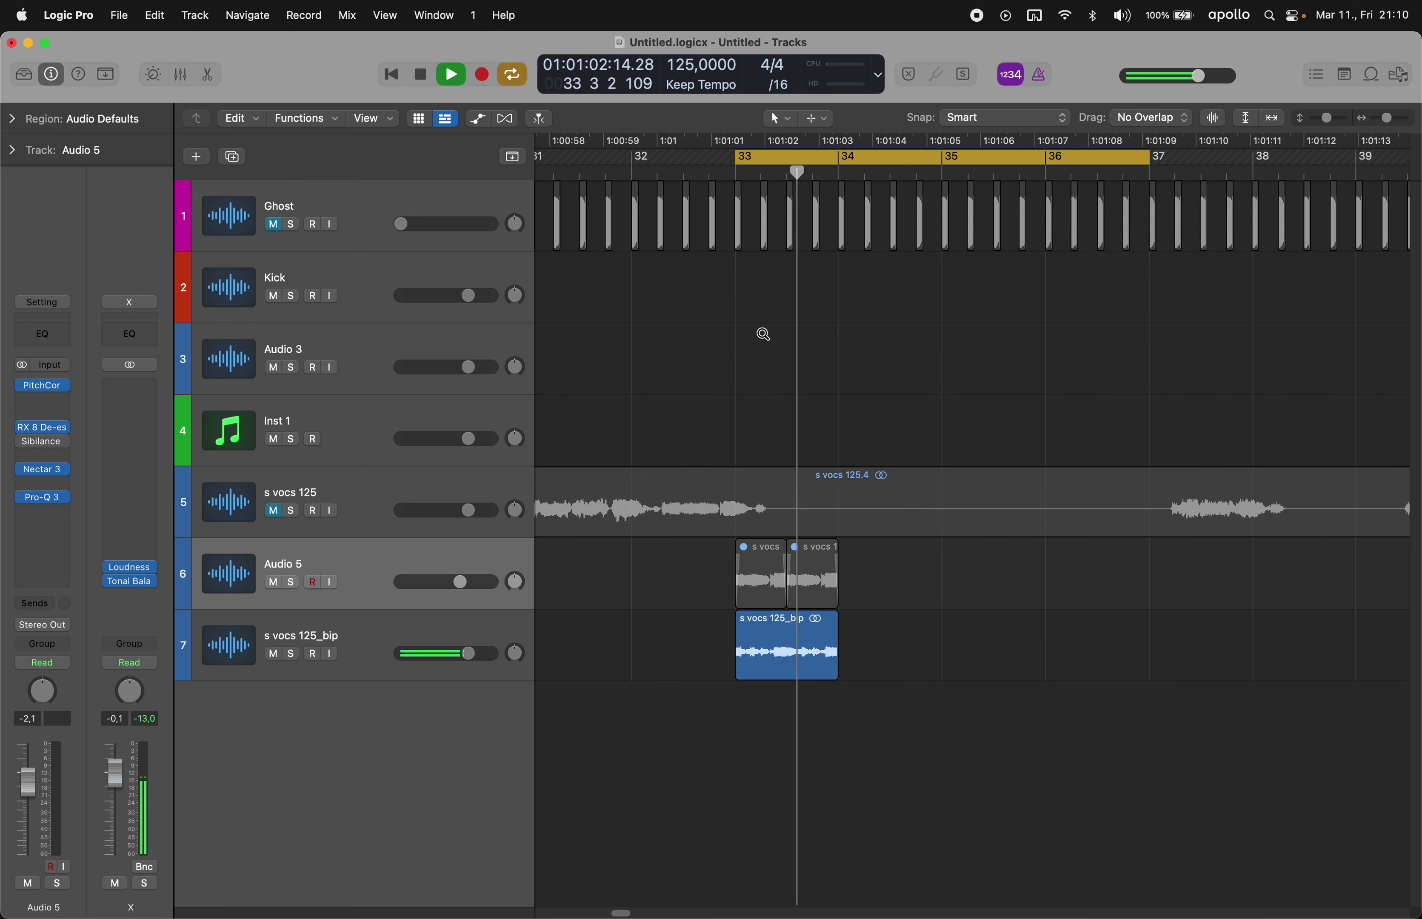
# - Copy the bounced s vocs 125_bip region back to back so it fills bars 33 to 37
pyautogui.press('super+Right')
pyautogui.click(333, 632)
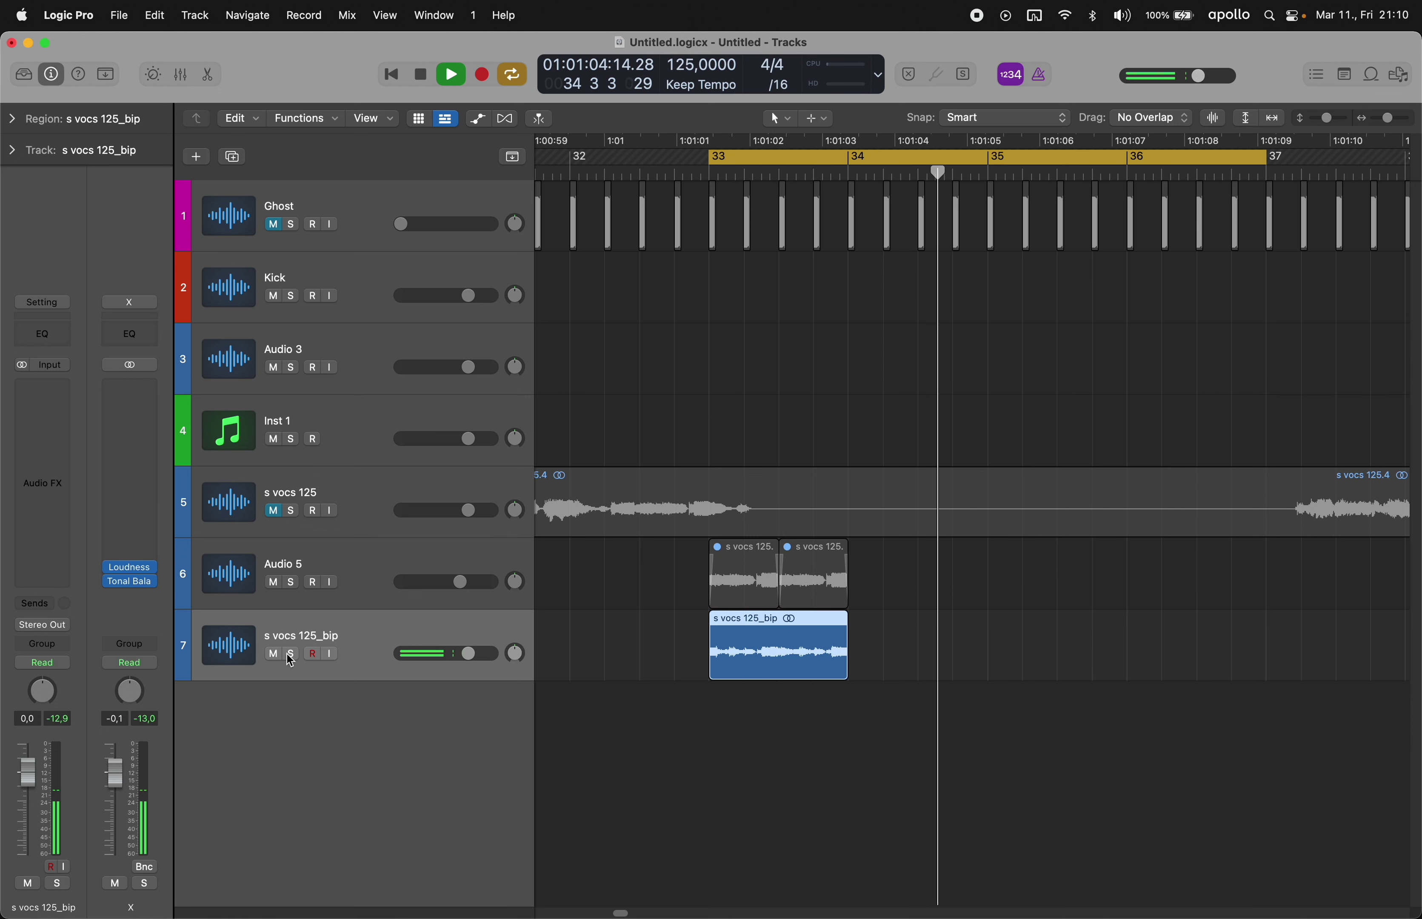
pyautogui.moveTo(843, 662); pyautogui.dragTo(1026, 660)
pyautogui.keyDown('super'); pyautogui.click(989, 668); pyautogui.keyUp('super')
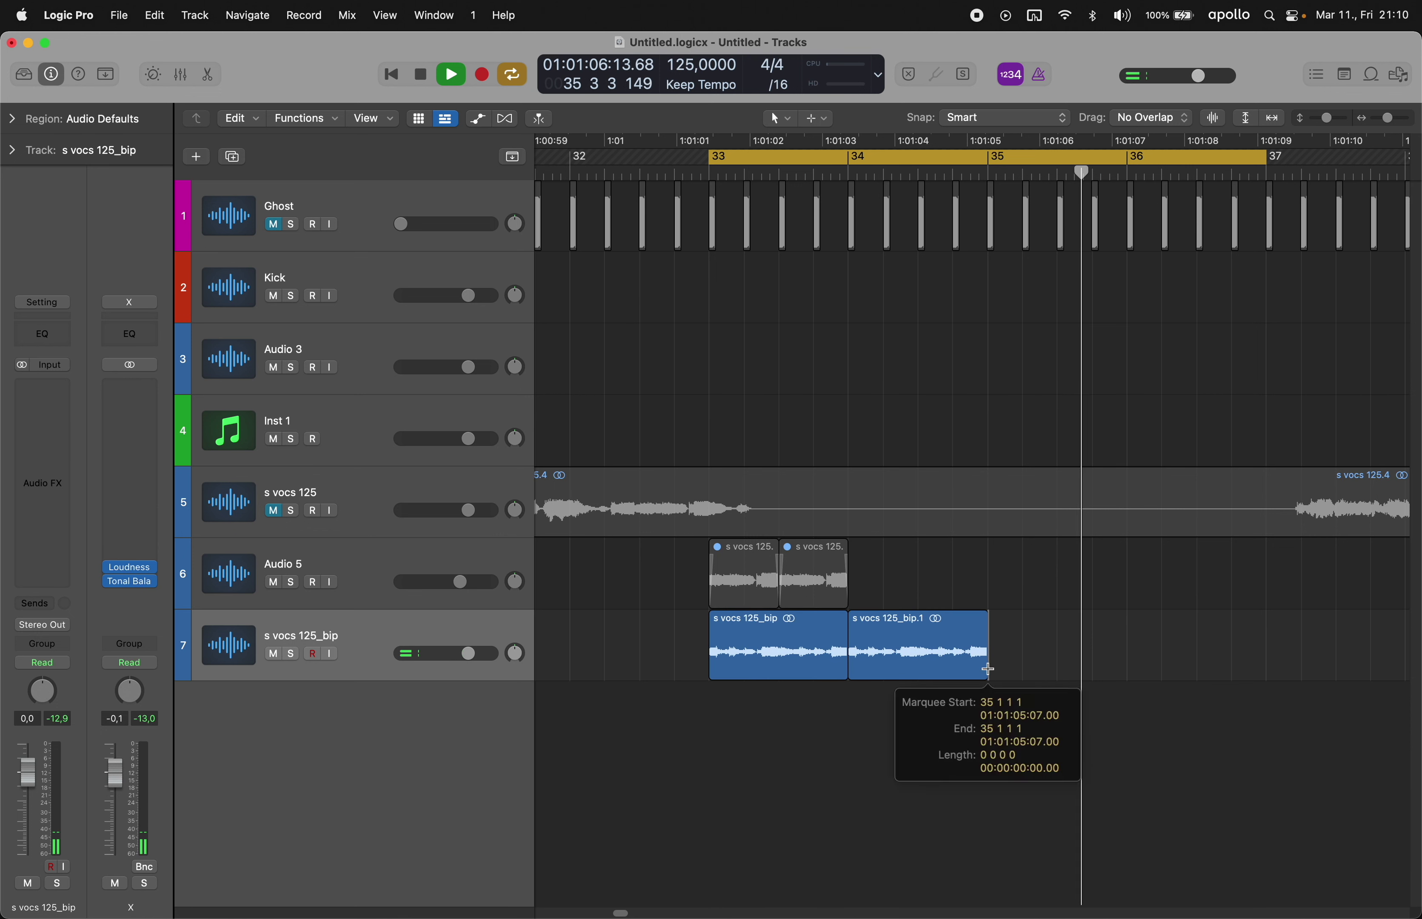
pyautogui.press('super+v')
pyautogui.keyDown('super'); pyautogui.click(1128, 666); pyautogui.keyUp('super')
pyautogui.press('super+v')
pyautogui.click(1063, 585)
pyautogui.press('super+Left')
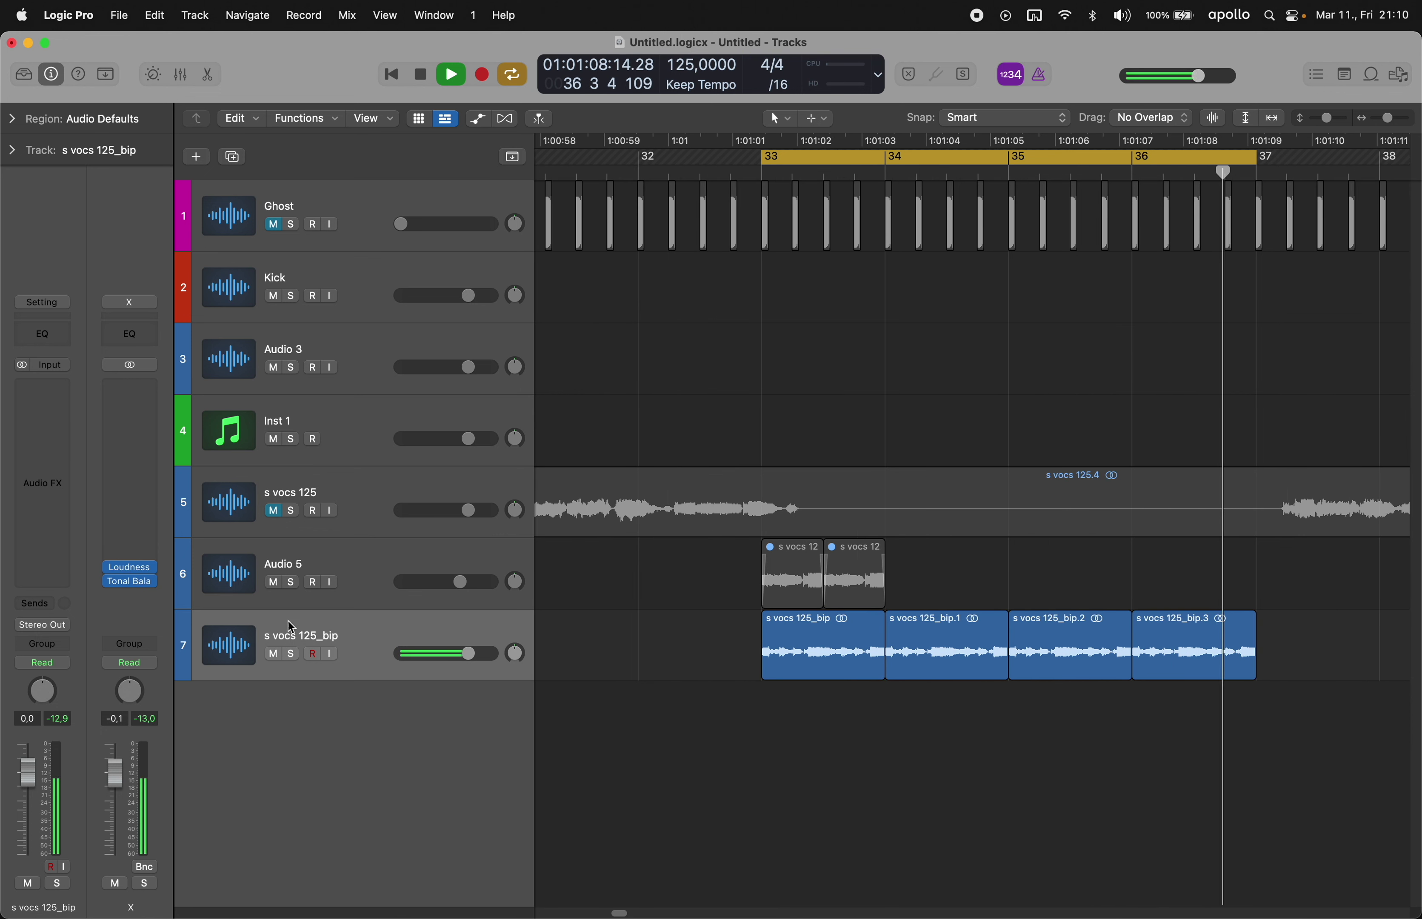
# - Insert Tremolo on the s vocs 125_bip track, adjust its modulation and close its window
pyautogui.click(53, 391)
pyautogui.moveTo(57, 610)
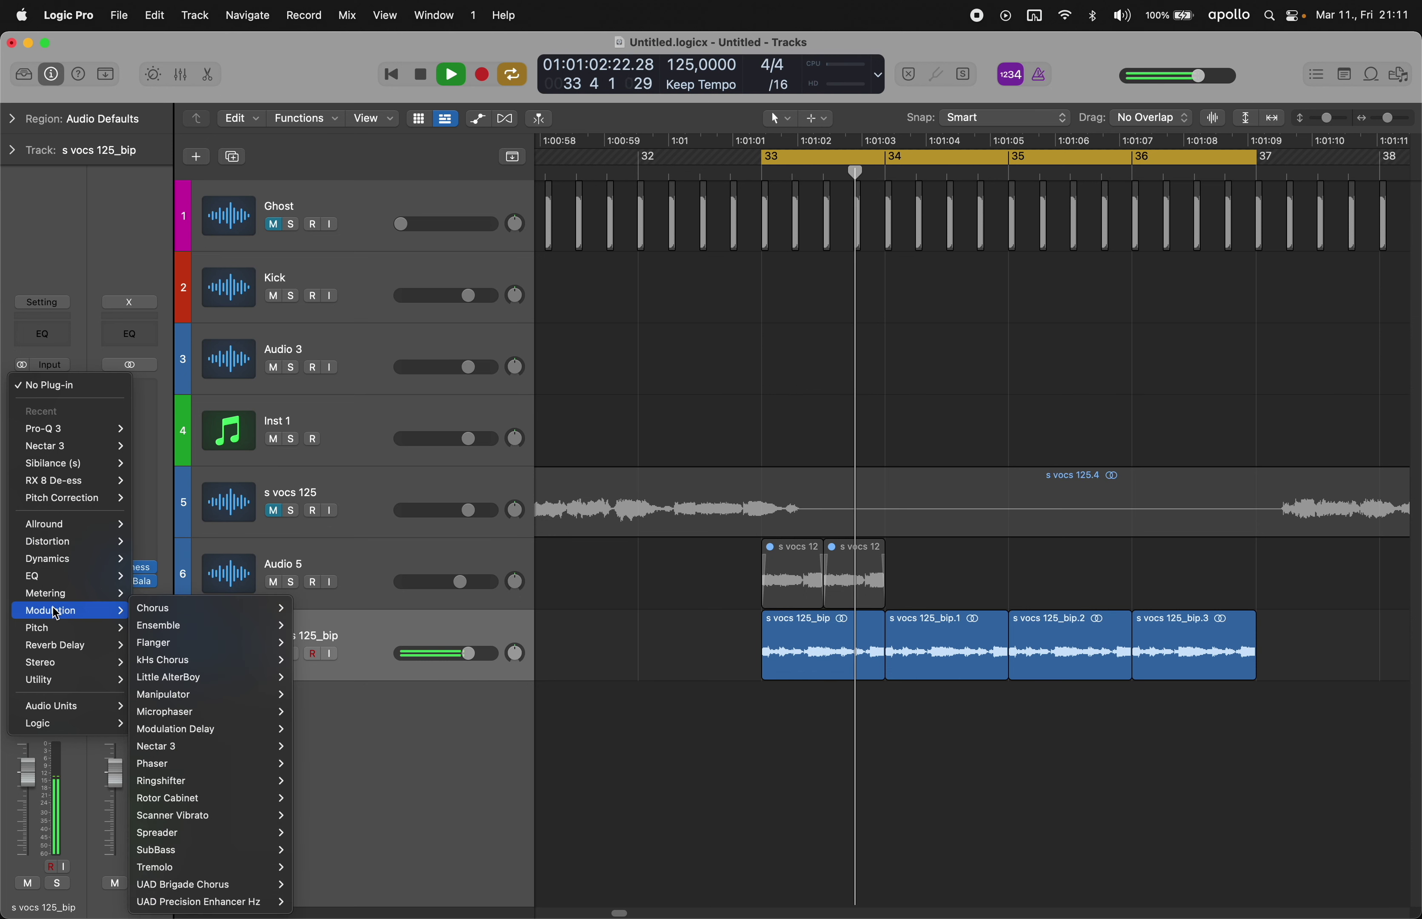
pyautogui.moveTo(186, 868)
pyautogui.click(313, 867)
pyautogui.moveTo(639, 455); pyautogui.dragTo(634, 418)
pyautogui.click(503, 295)
# - Insert SerumFX on the s vocs 125_bip track, enable and adjust its Hyper/Dimension and Delay effects, and close its window
pyautogui.click(42, 402)
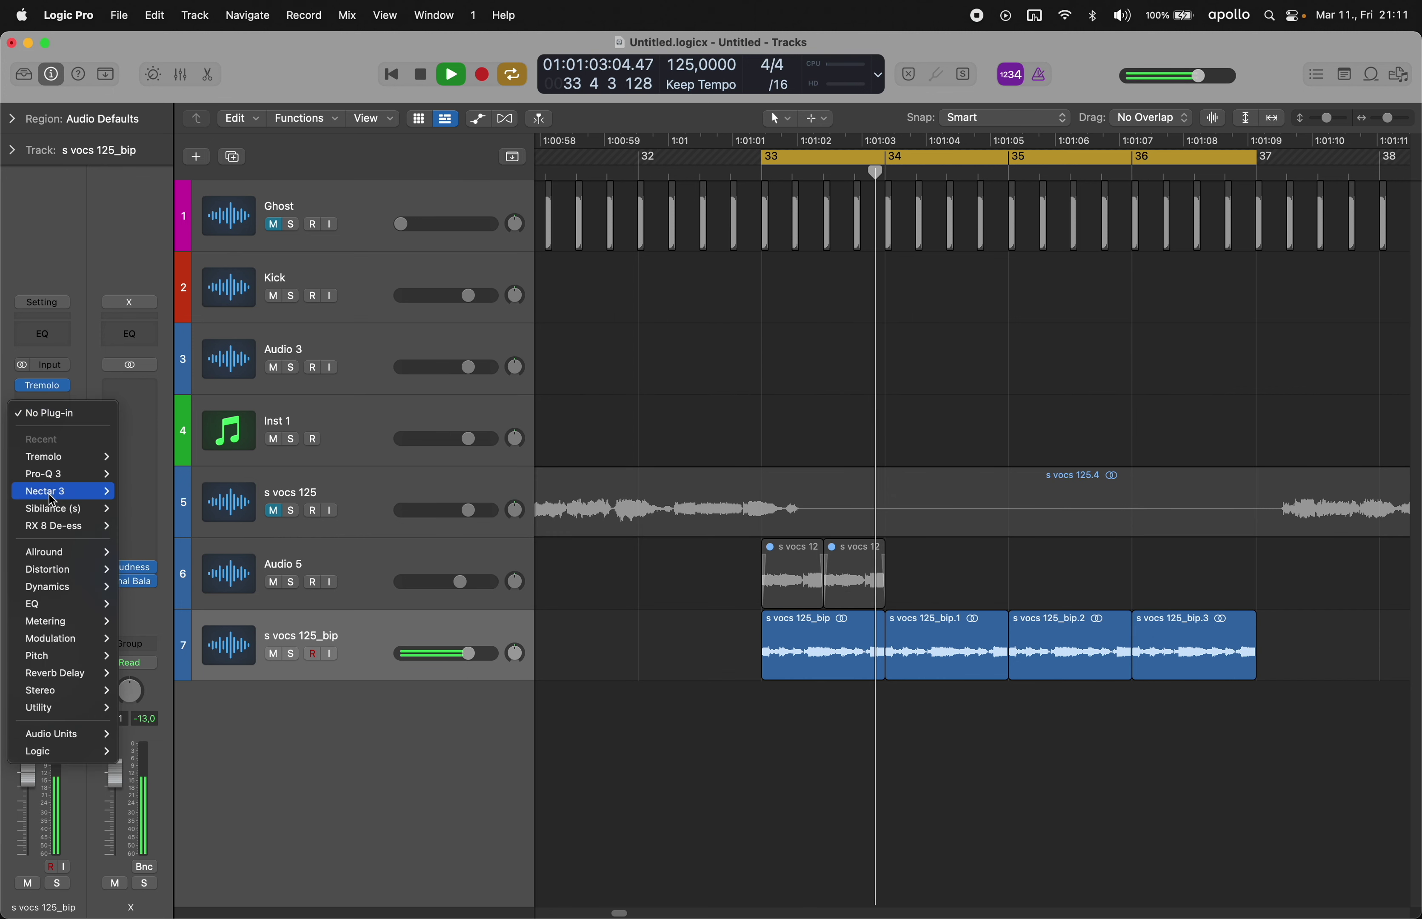
pyautogui.moveTo(60, 551)
pyautogui.moveTo(202, 675)
pyautogui.click(329, 675)
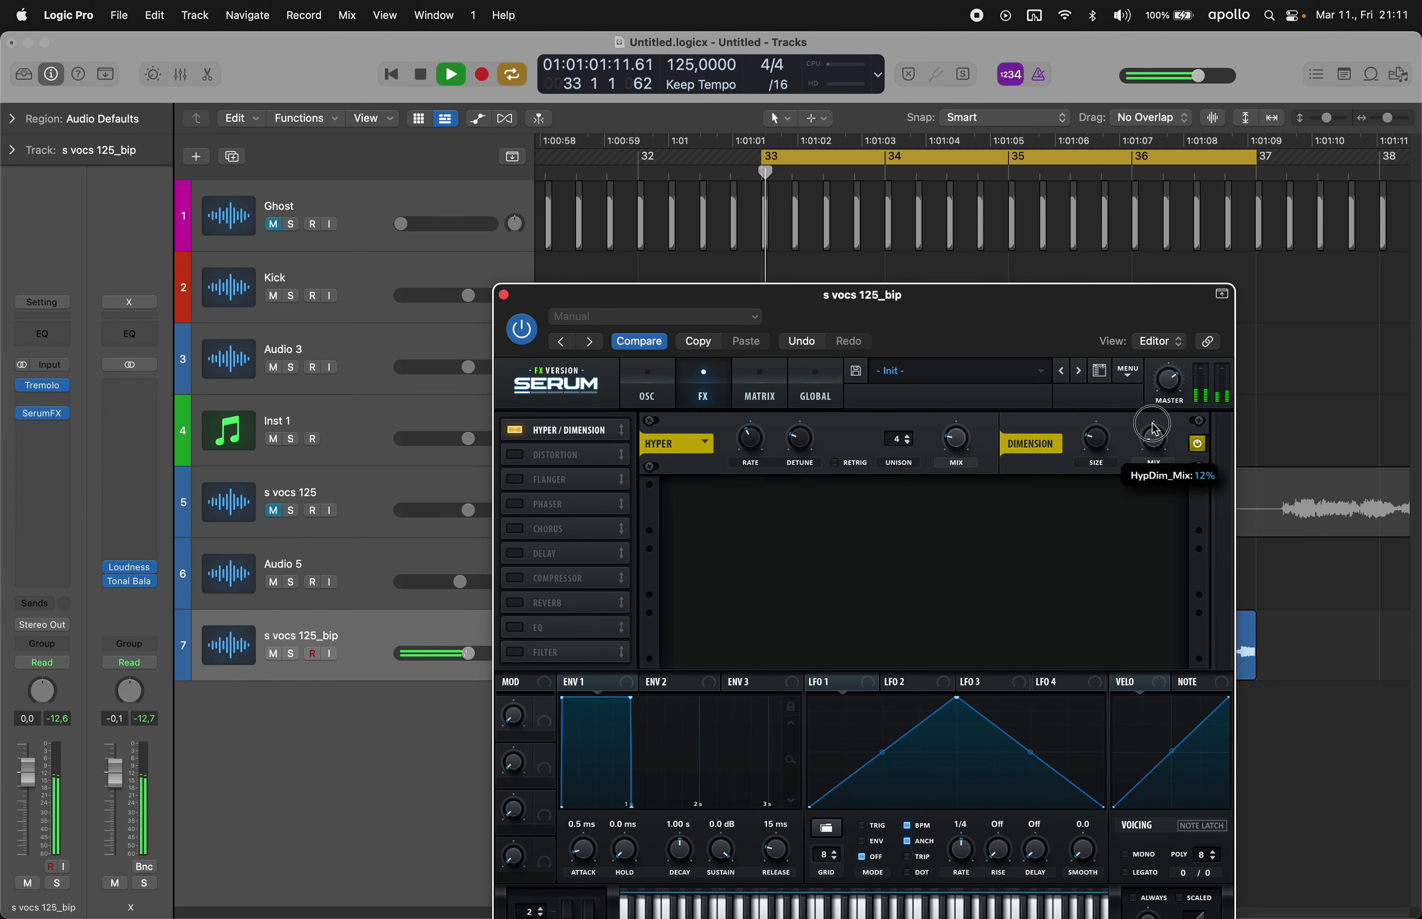
pyautogui.click(507, 557)
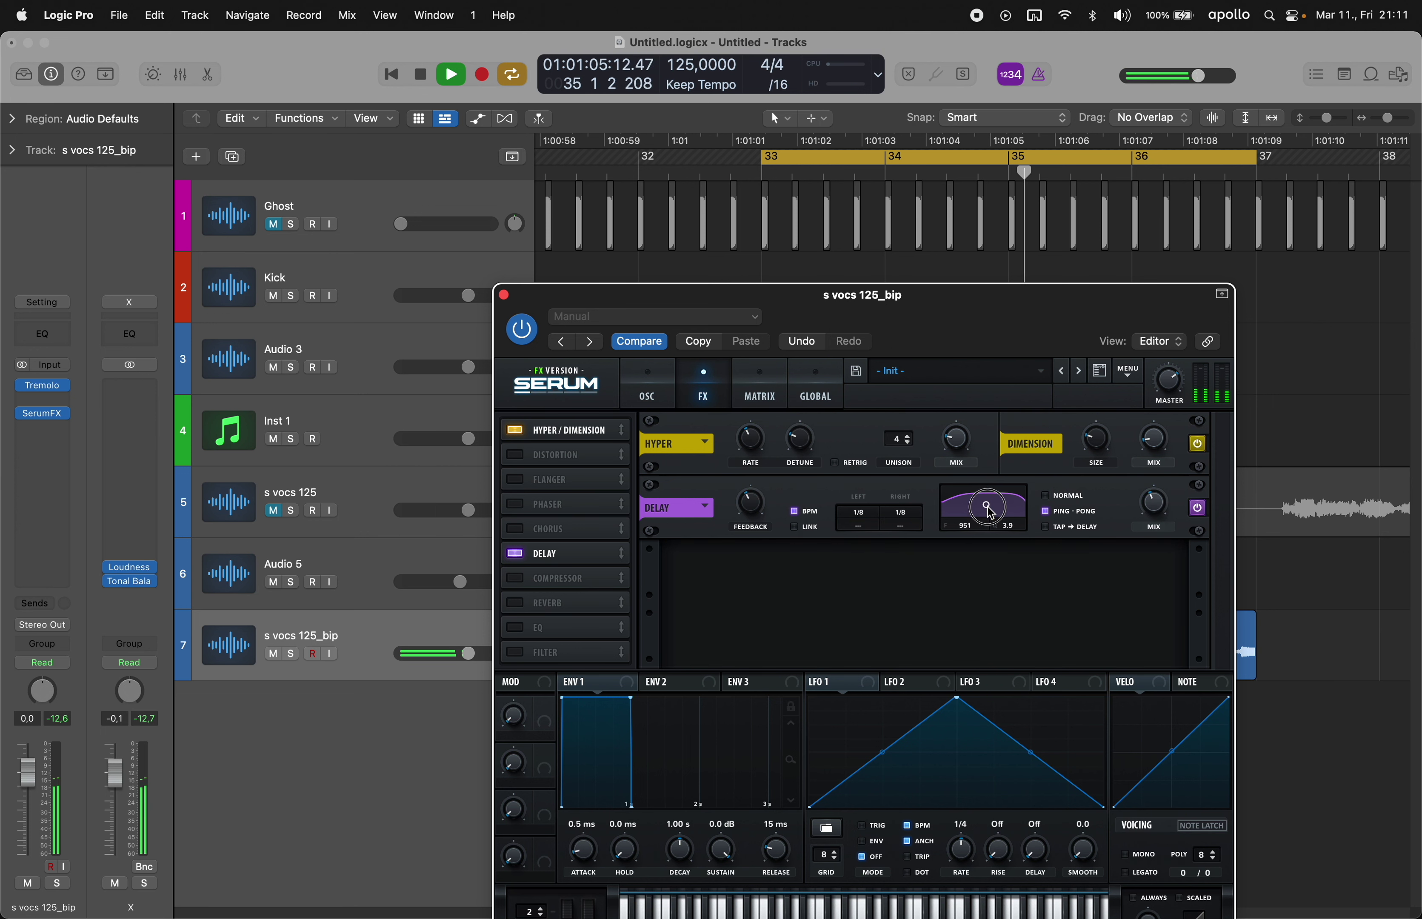
pyautogui.click(503, 295)
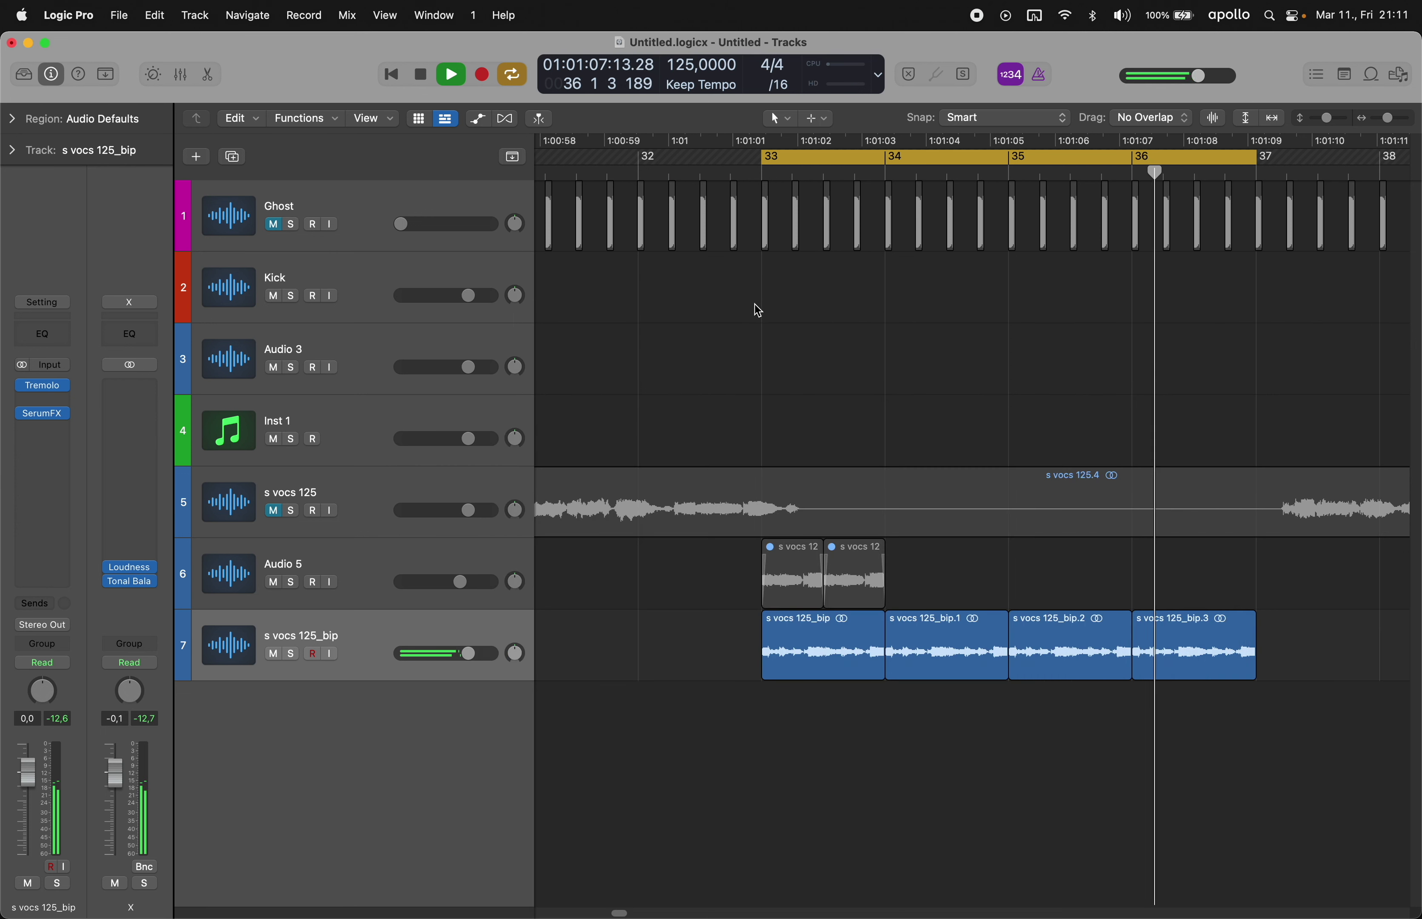
# - Load the bass channel strip setting Serum RTN Chorus Long Bass on the Inst 1 track
pyautogui.click(362, 427)
pyautogui.click(42, 286)
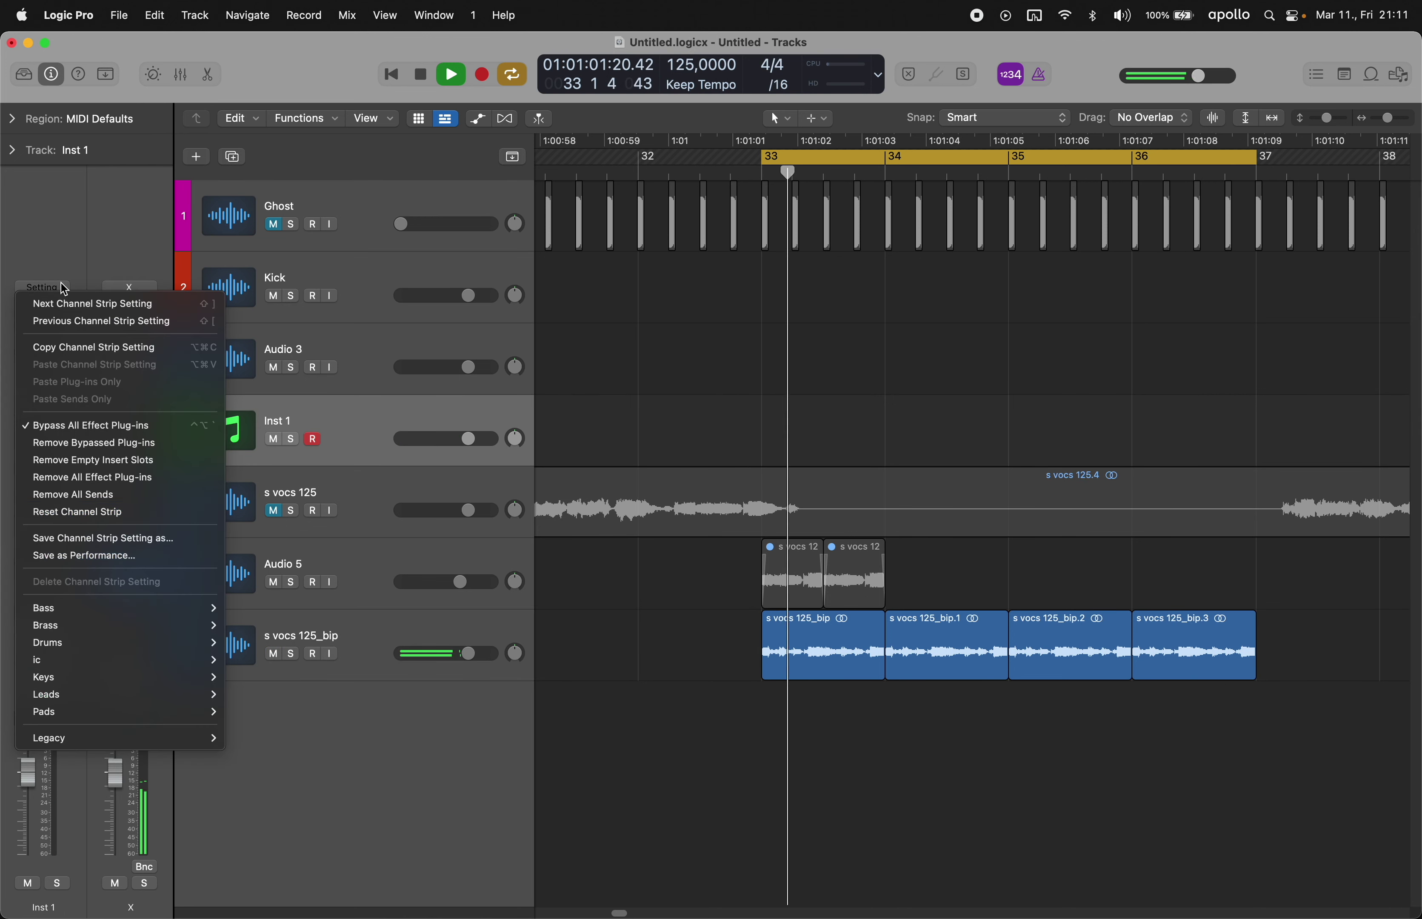
pyautogui.moveTo(91, 609)
pyautogui.scroll(-5, 334, 657)
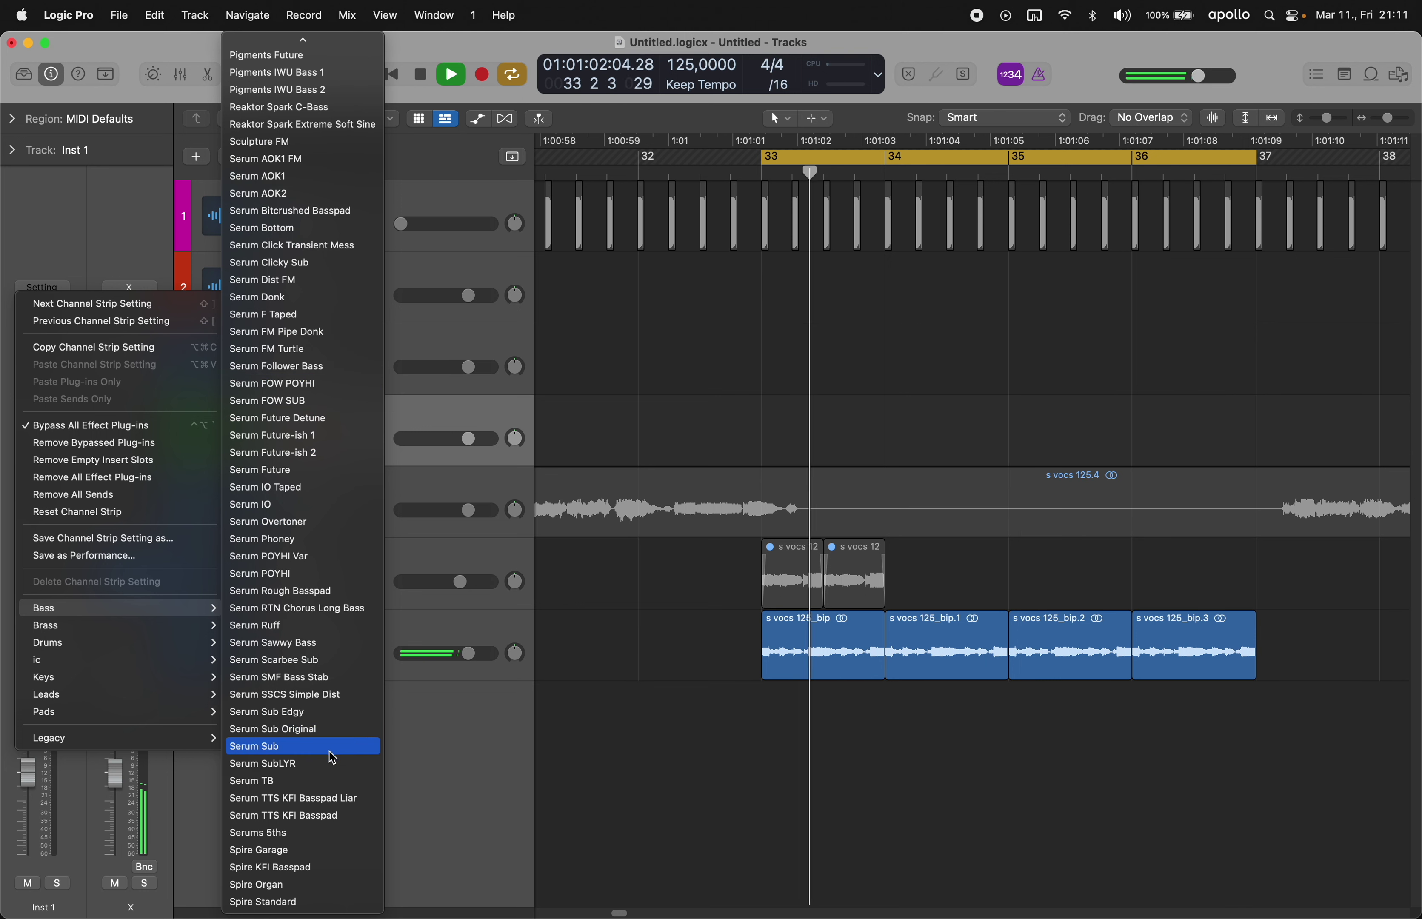
pyautogui.click(322, 607)
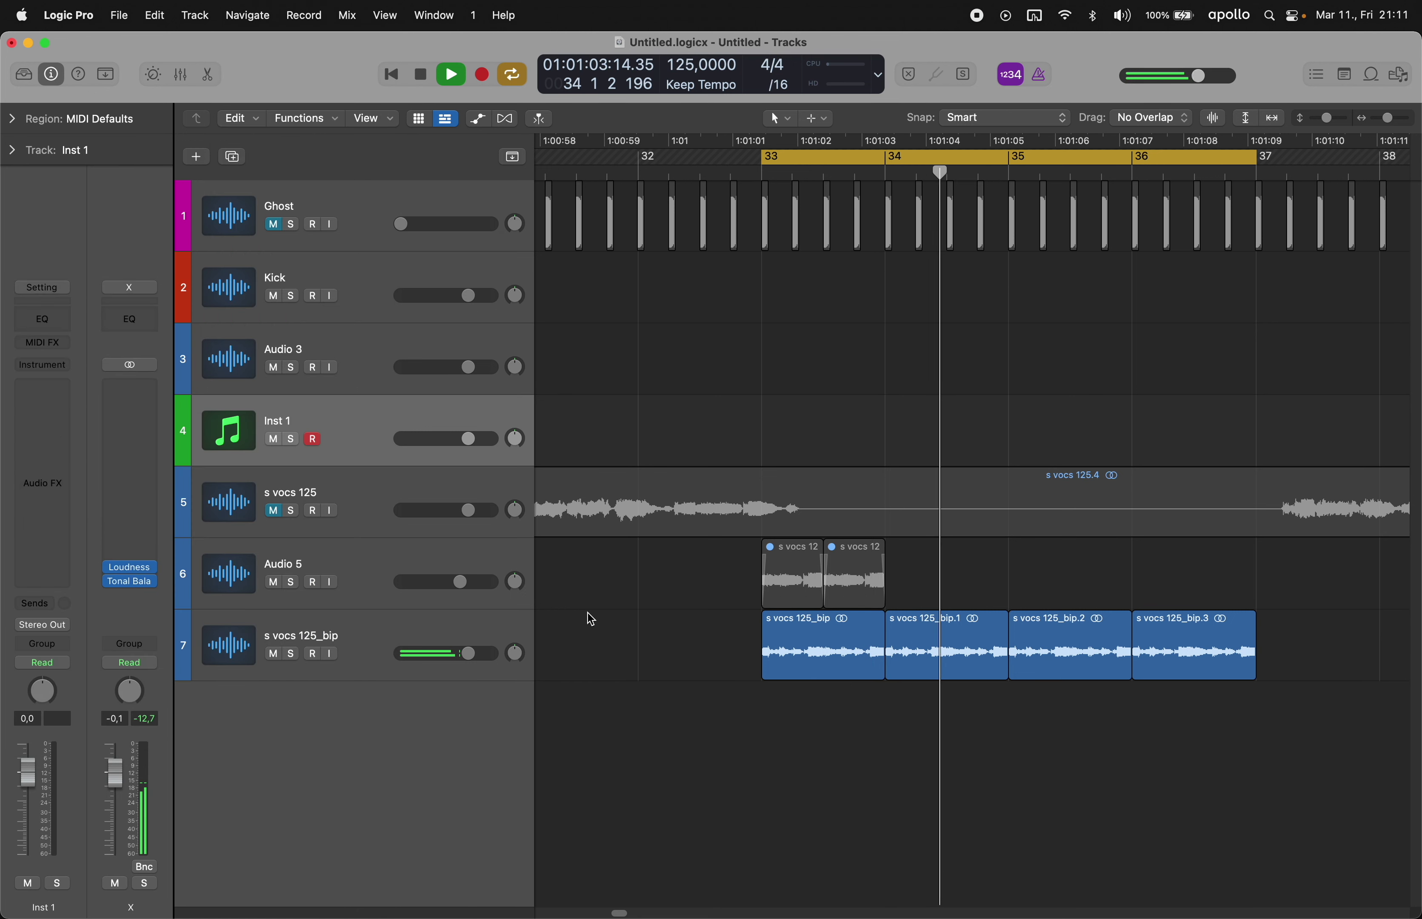
# - Open Musical Typing and try out bass notes on the Serum track over the looping vocal
pyautogui.press('super+k')
pyautogui.press('k')
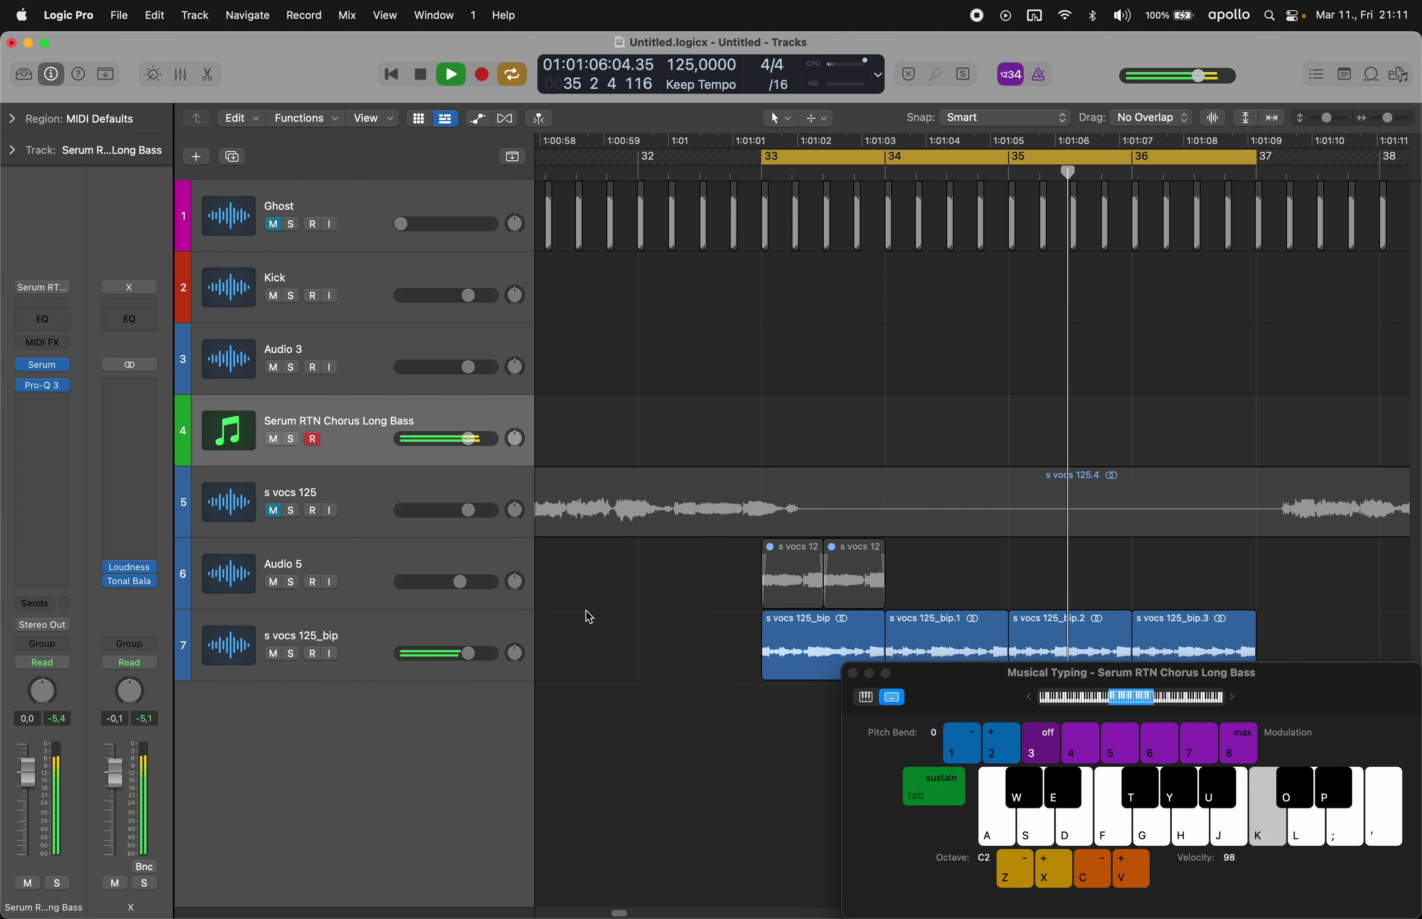
pyautogui.press('s')
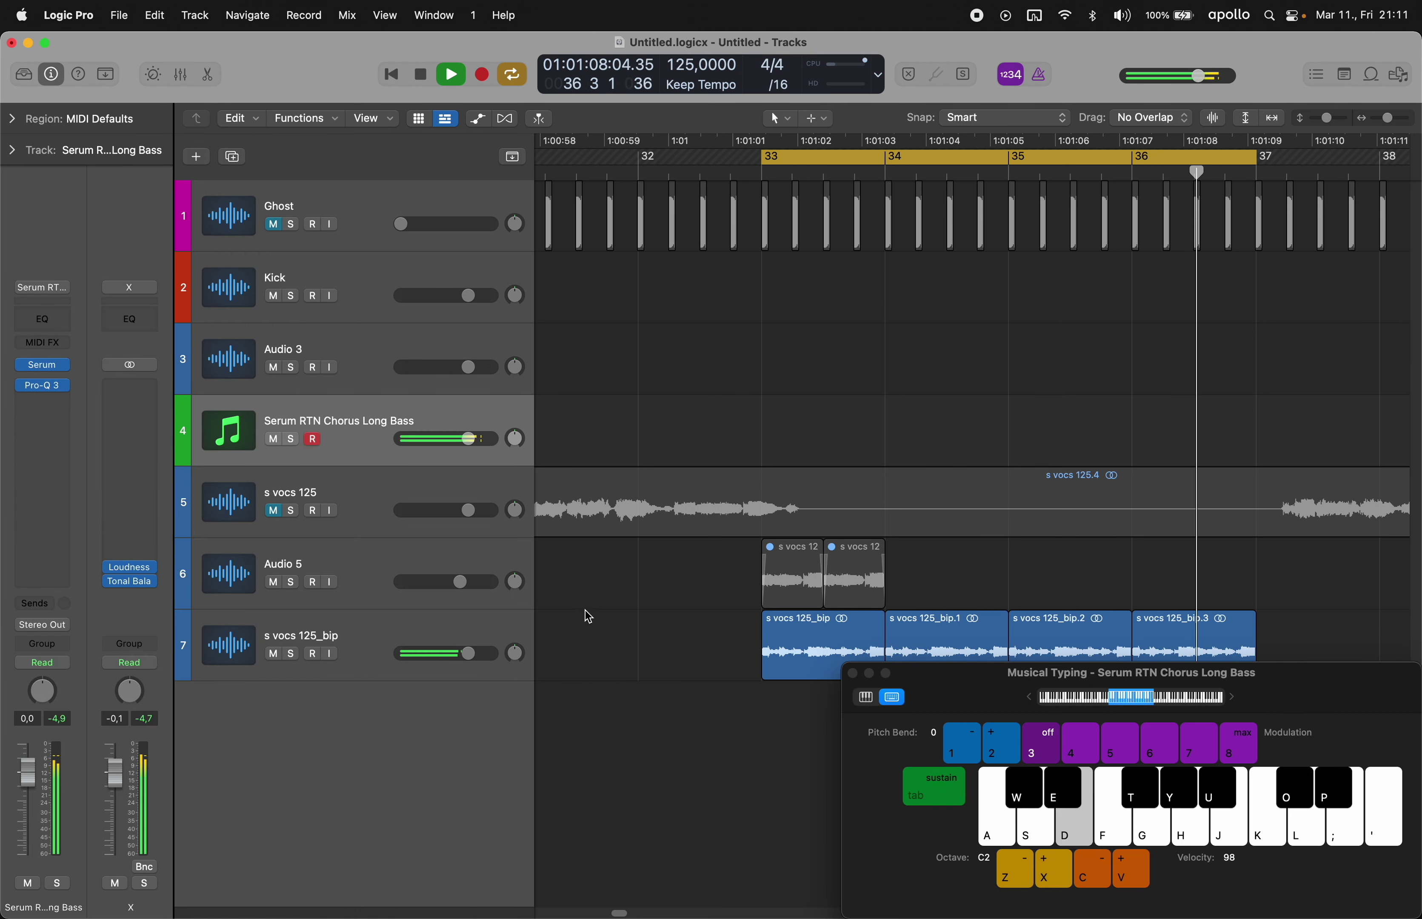
pyautogui.press('f')
# - Hide Musical Typing, play from bar 19 with cycle mode off and unmute the s vocs 125 track
pyautogui.scroll(-5, 787, 375)
pyautogui.hscroll(-10, 787, 378)
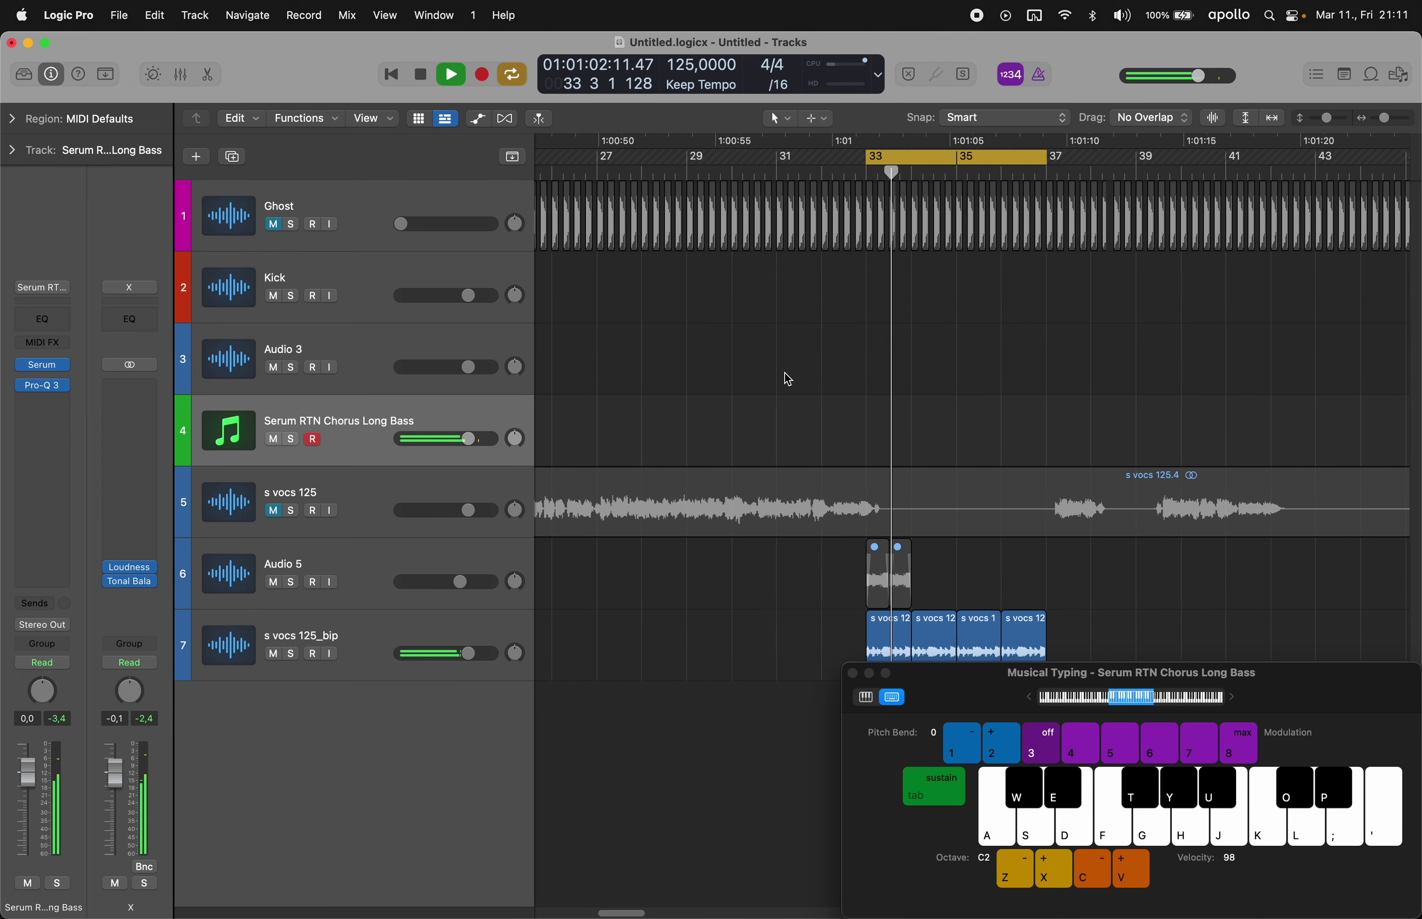
pyautogui.press('super+k')
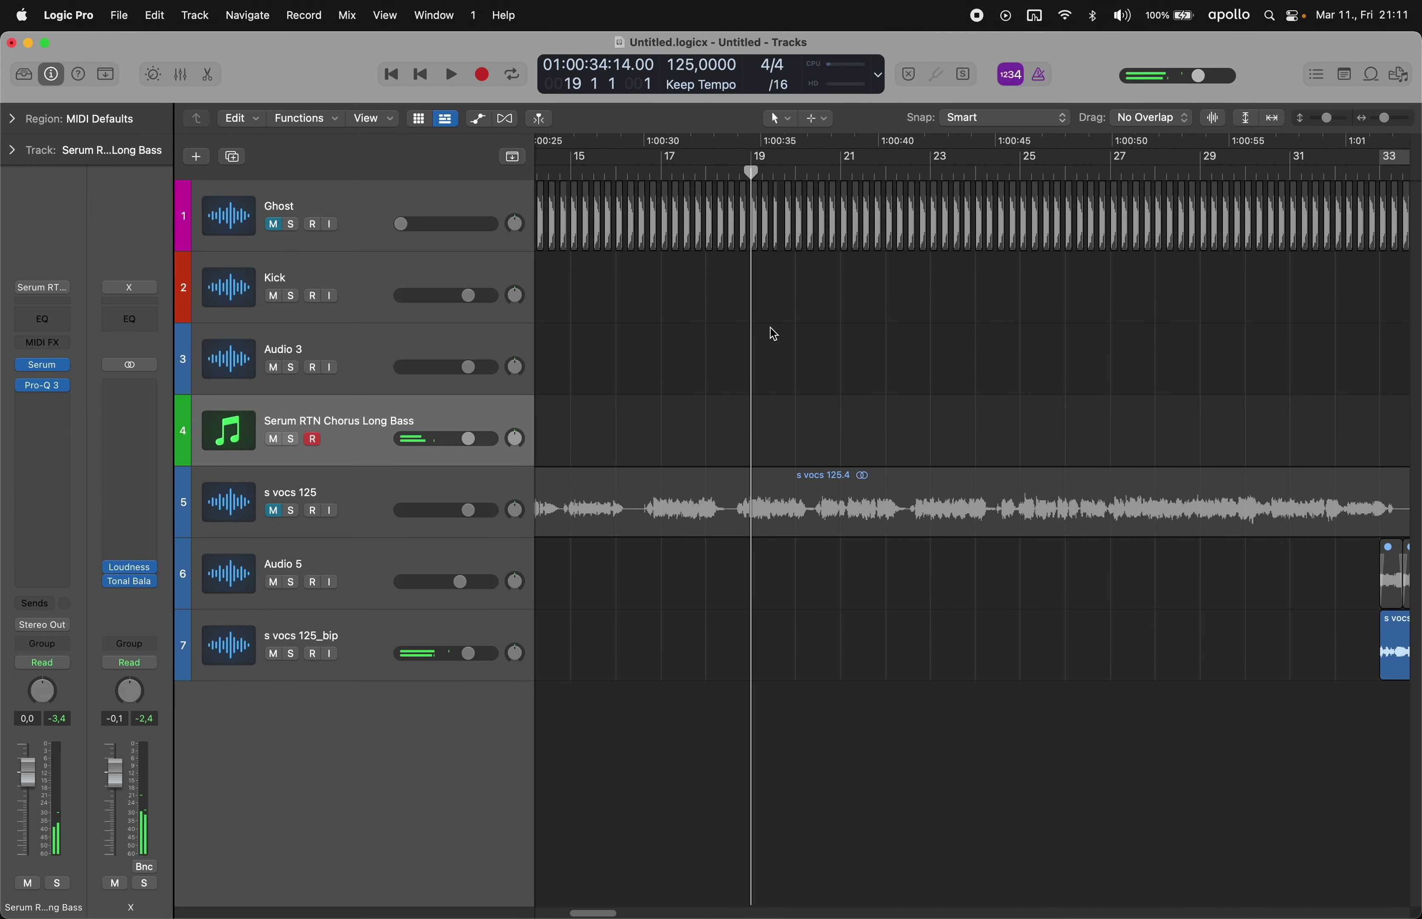
pyautogui.click(278, 514)
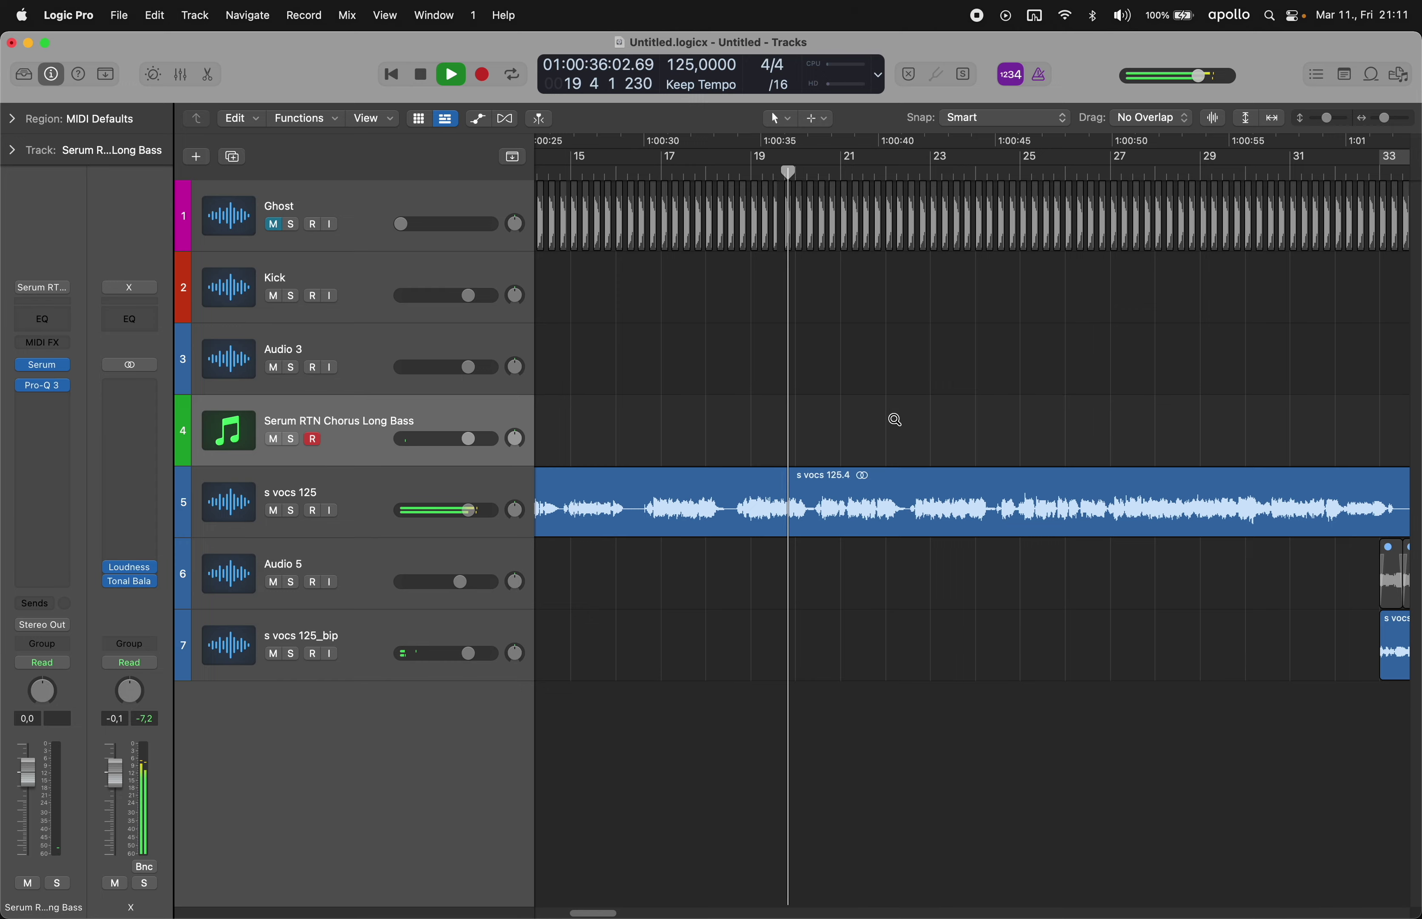
# - Reopen Musical Typing and try out bass notes against the full s vocs 125 vocal between bars 20 and 32
pyautogui.press('super+Left')
pyautogui.press('super+k')
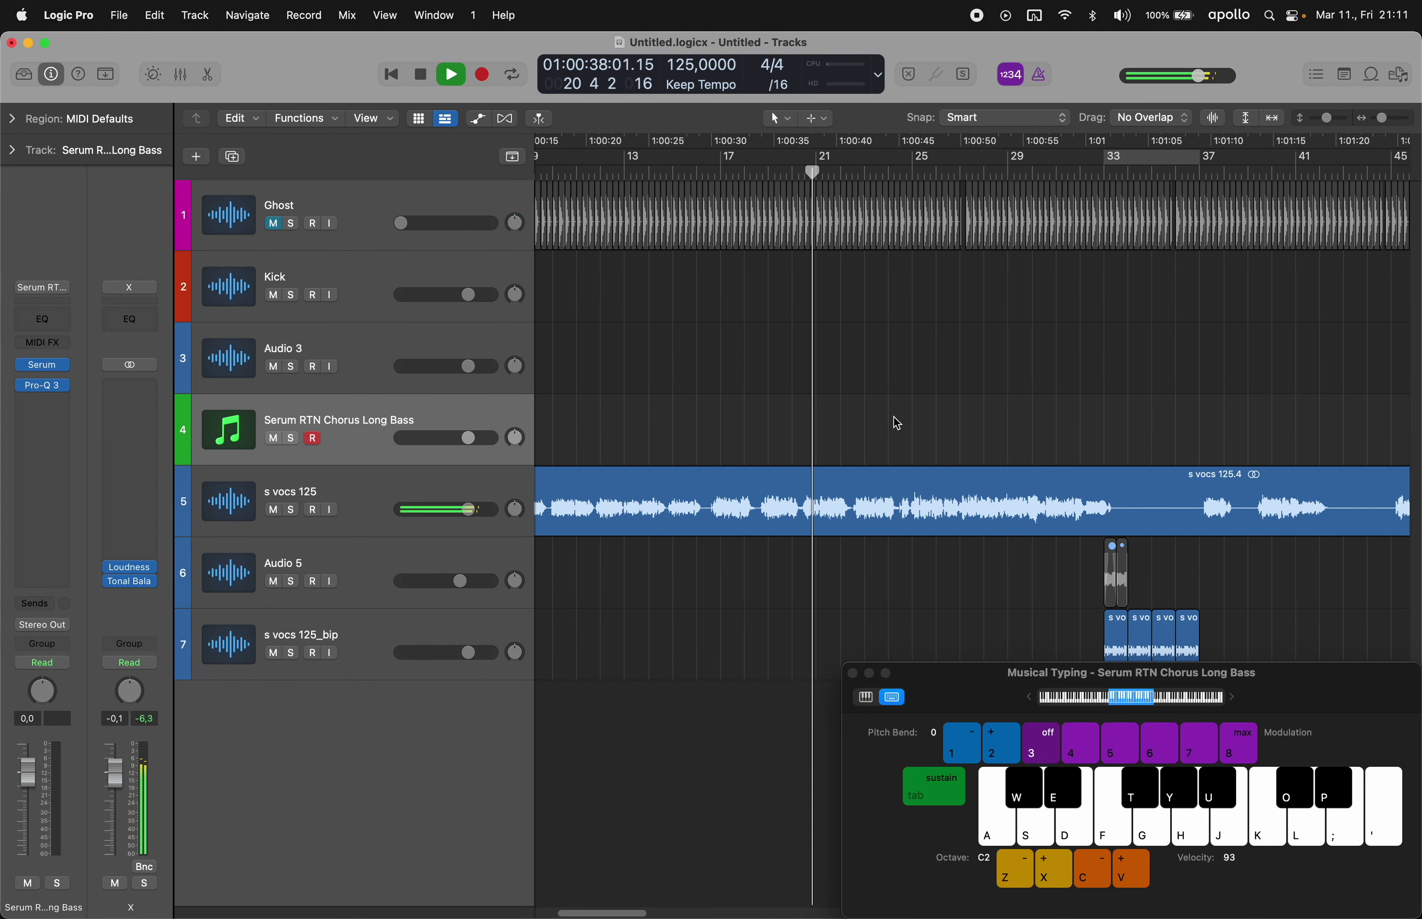
pyautogui.press('h')
pyautogui.press('a')
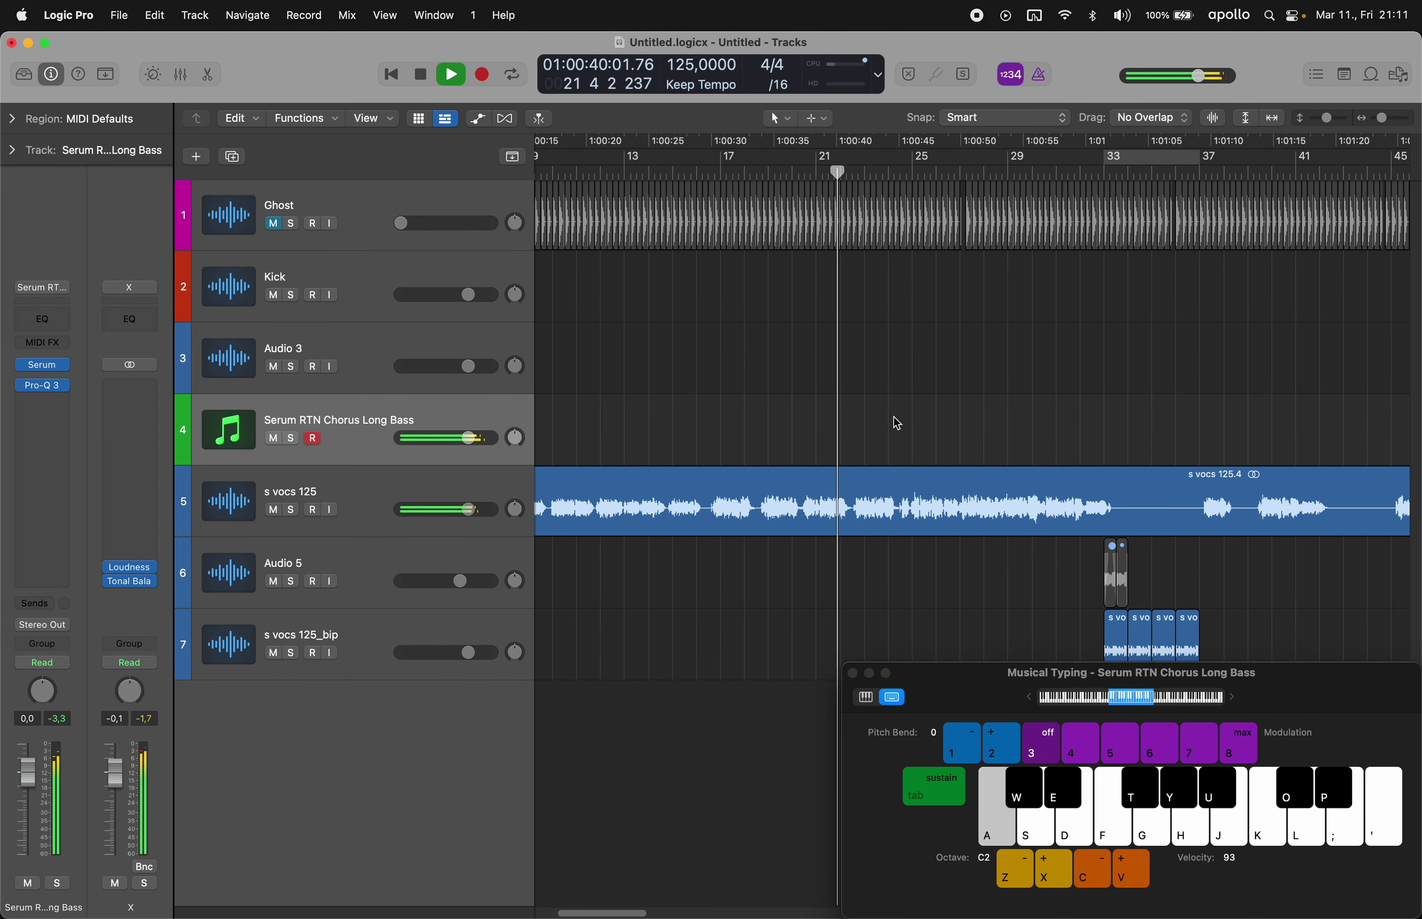
pyautogui.press('f')
pyautogui.hscroll(2, 893, 416)
pyautogui.hscroll(2, 842, 423)
pyautogui.press('s')
pyautogui.press('l')
pyautogui.press('d')
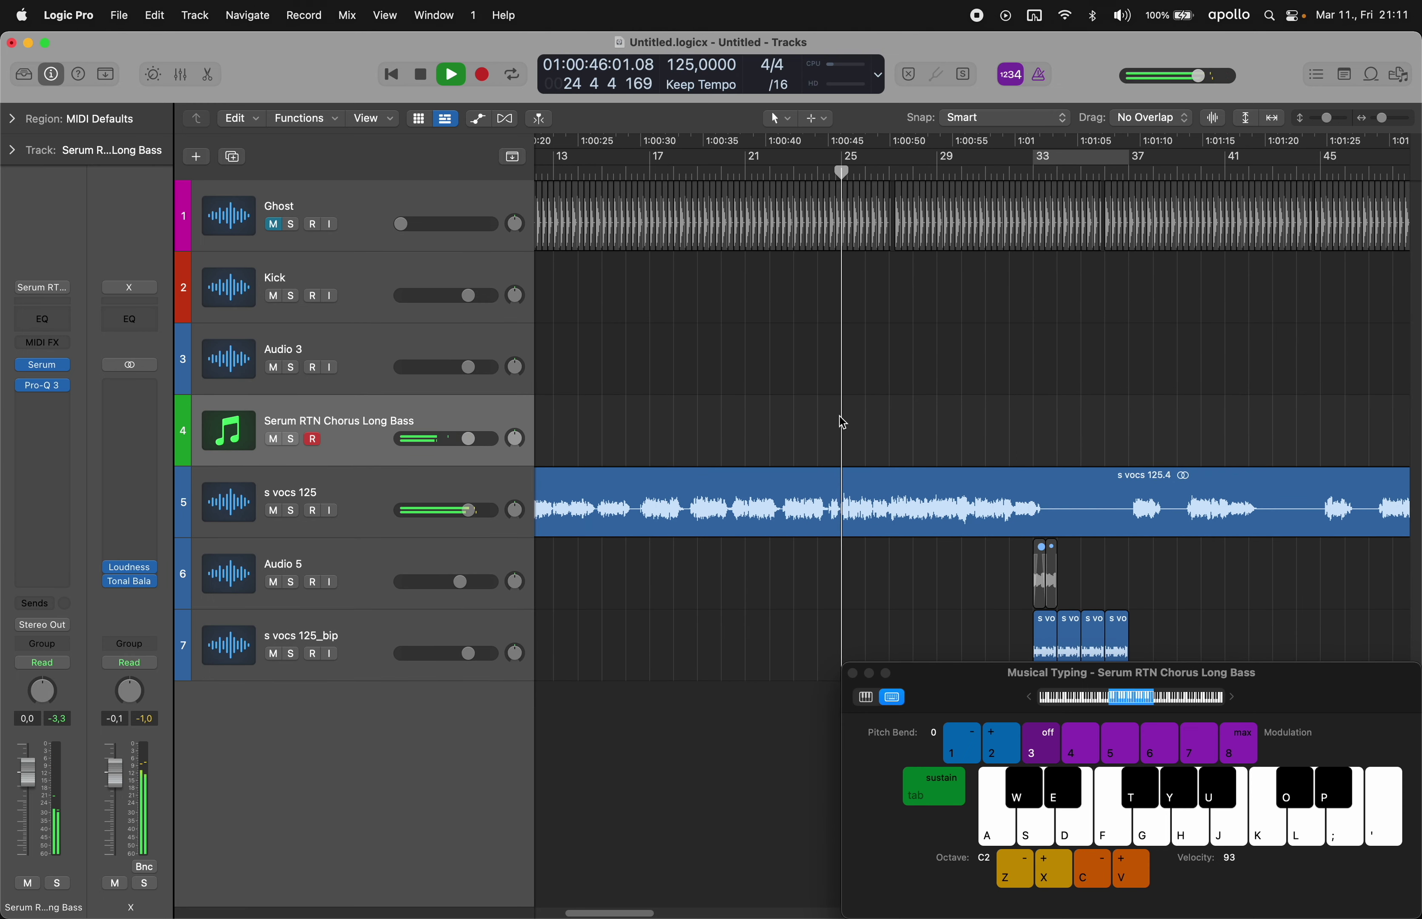
pyautogui.press('f')
pyautogui.press('h')
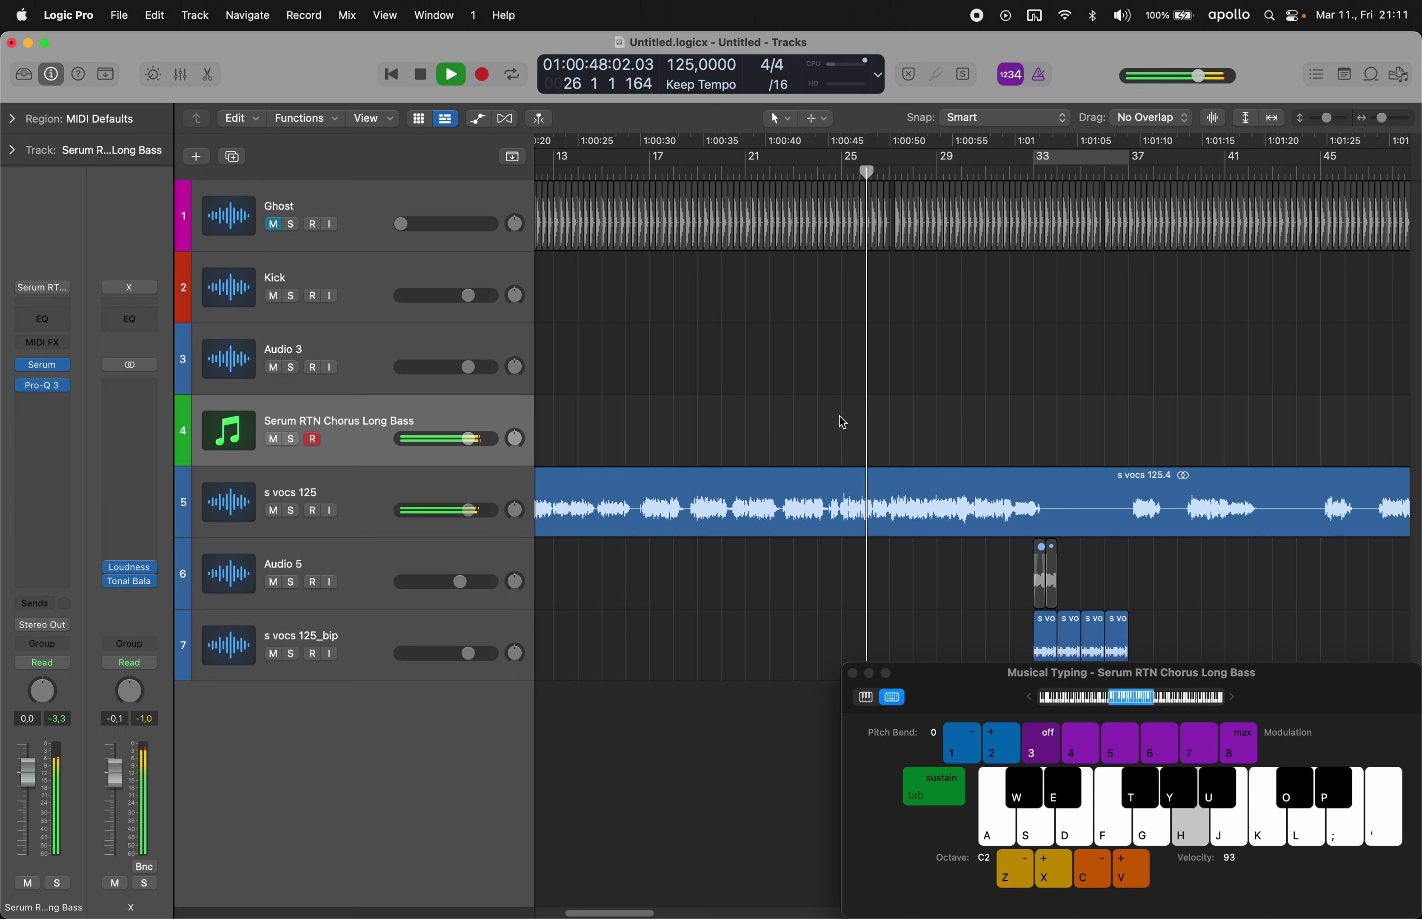
pyautogui.press('g')
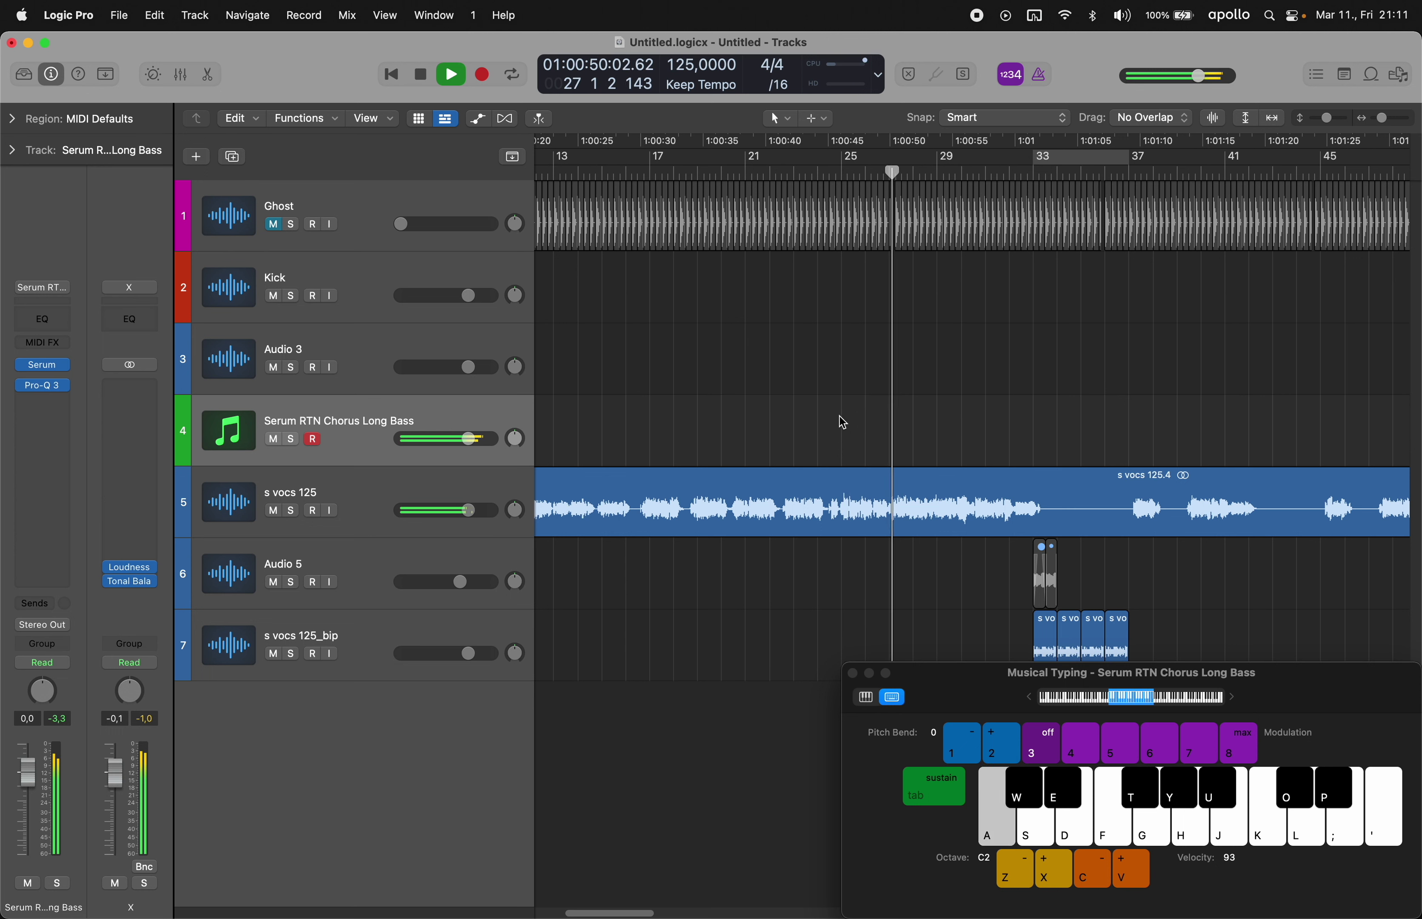
pyautogui.press('s')
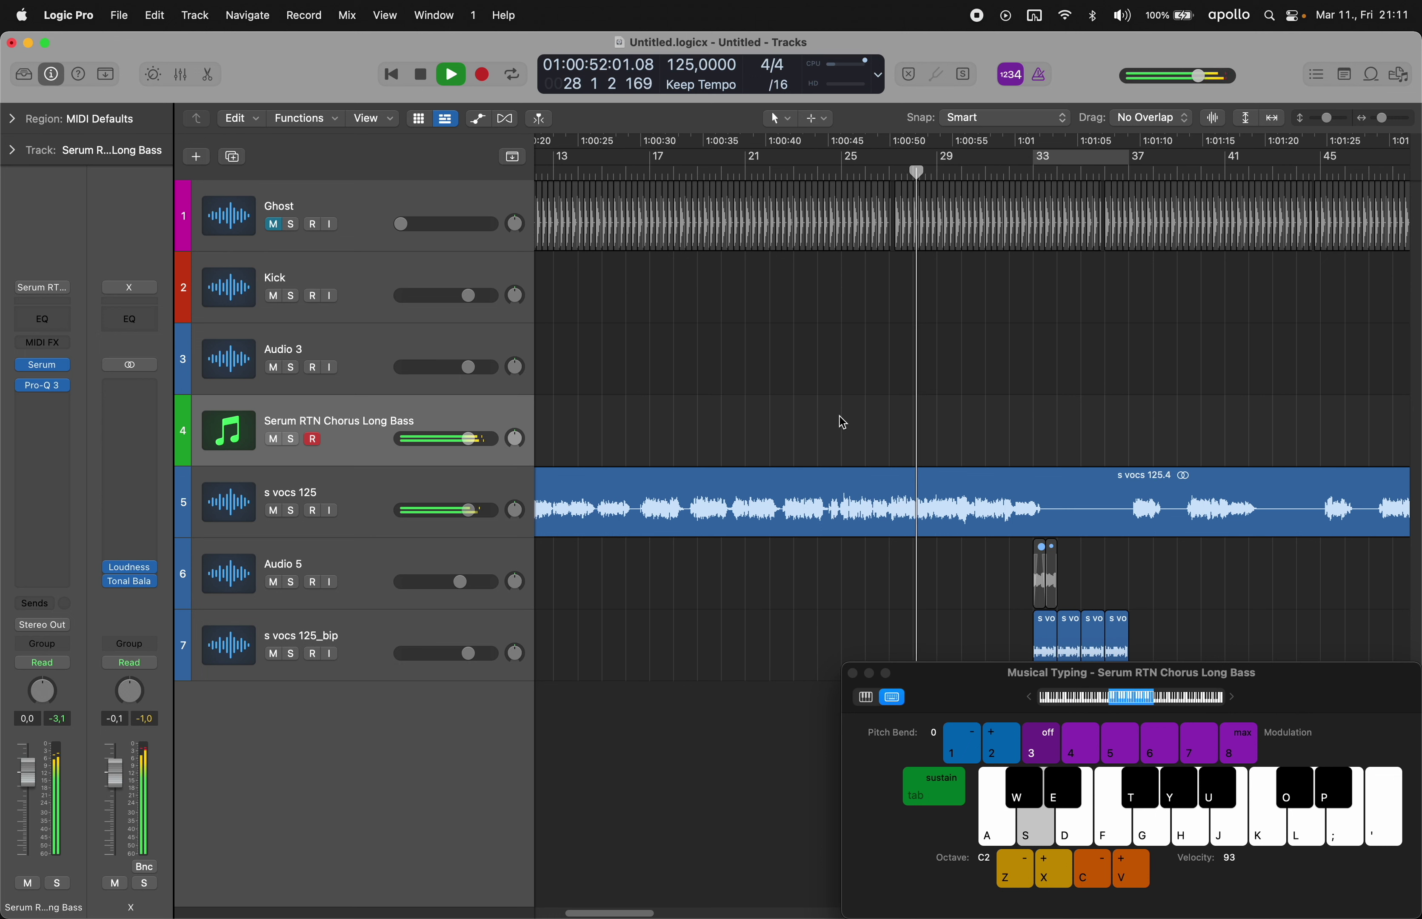
pyautogui.press('a')
pyautogui.press('f')
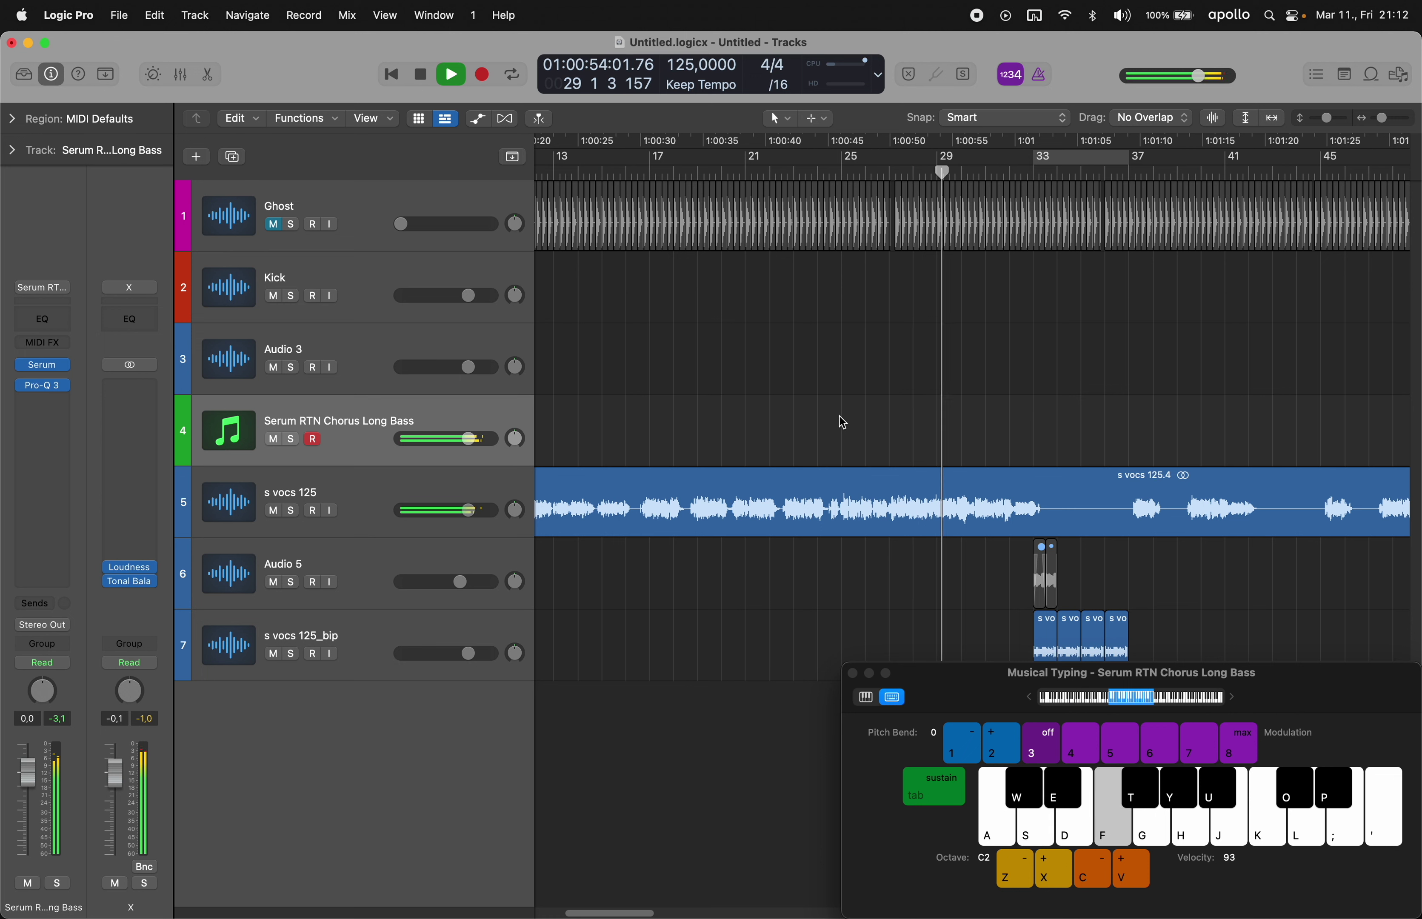
pyautogui.press('h')
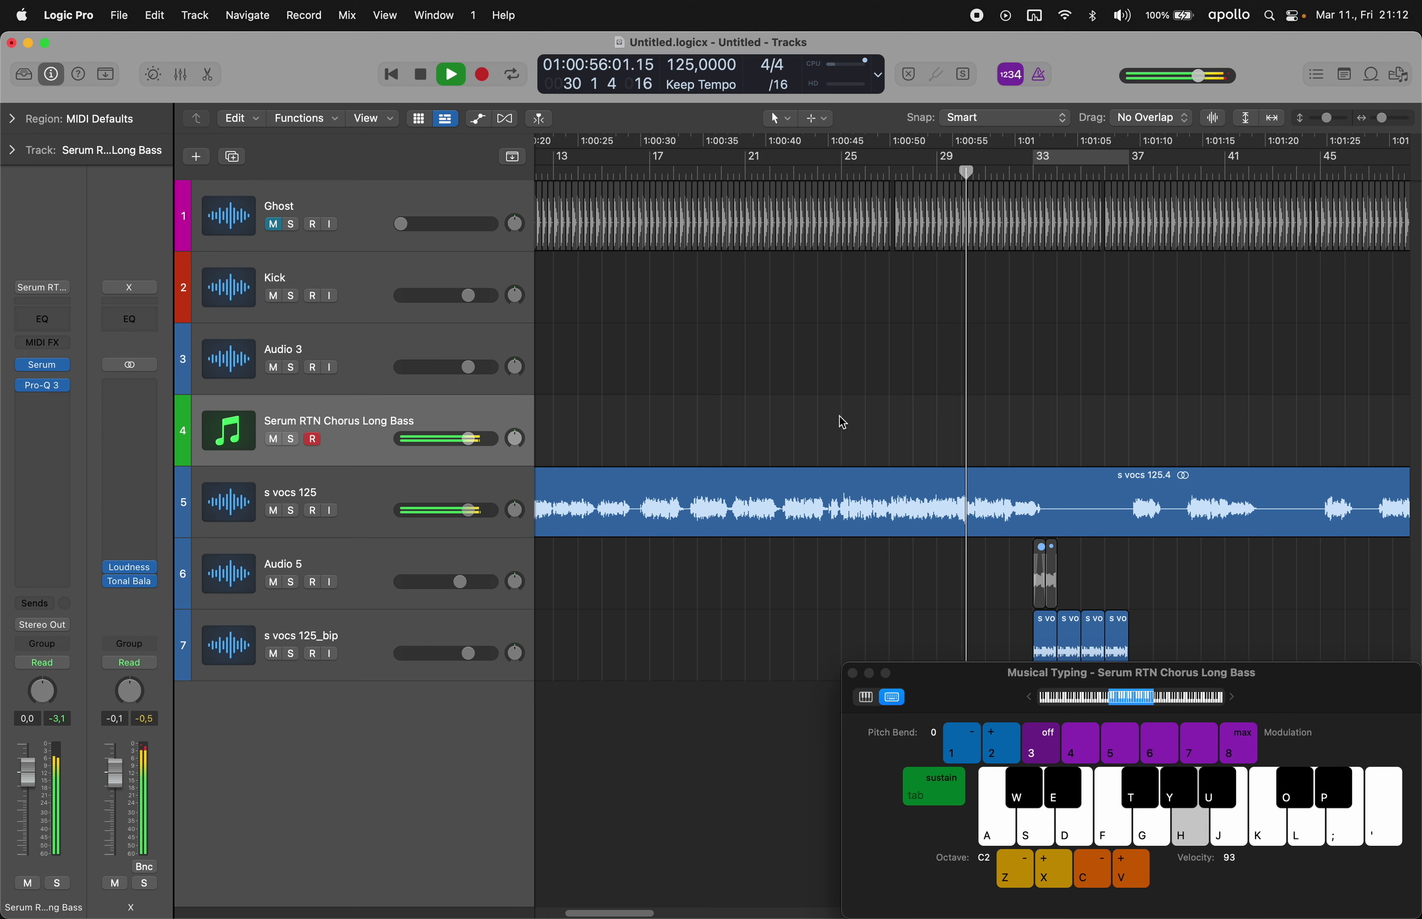
pyautogui.press('h')
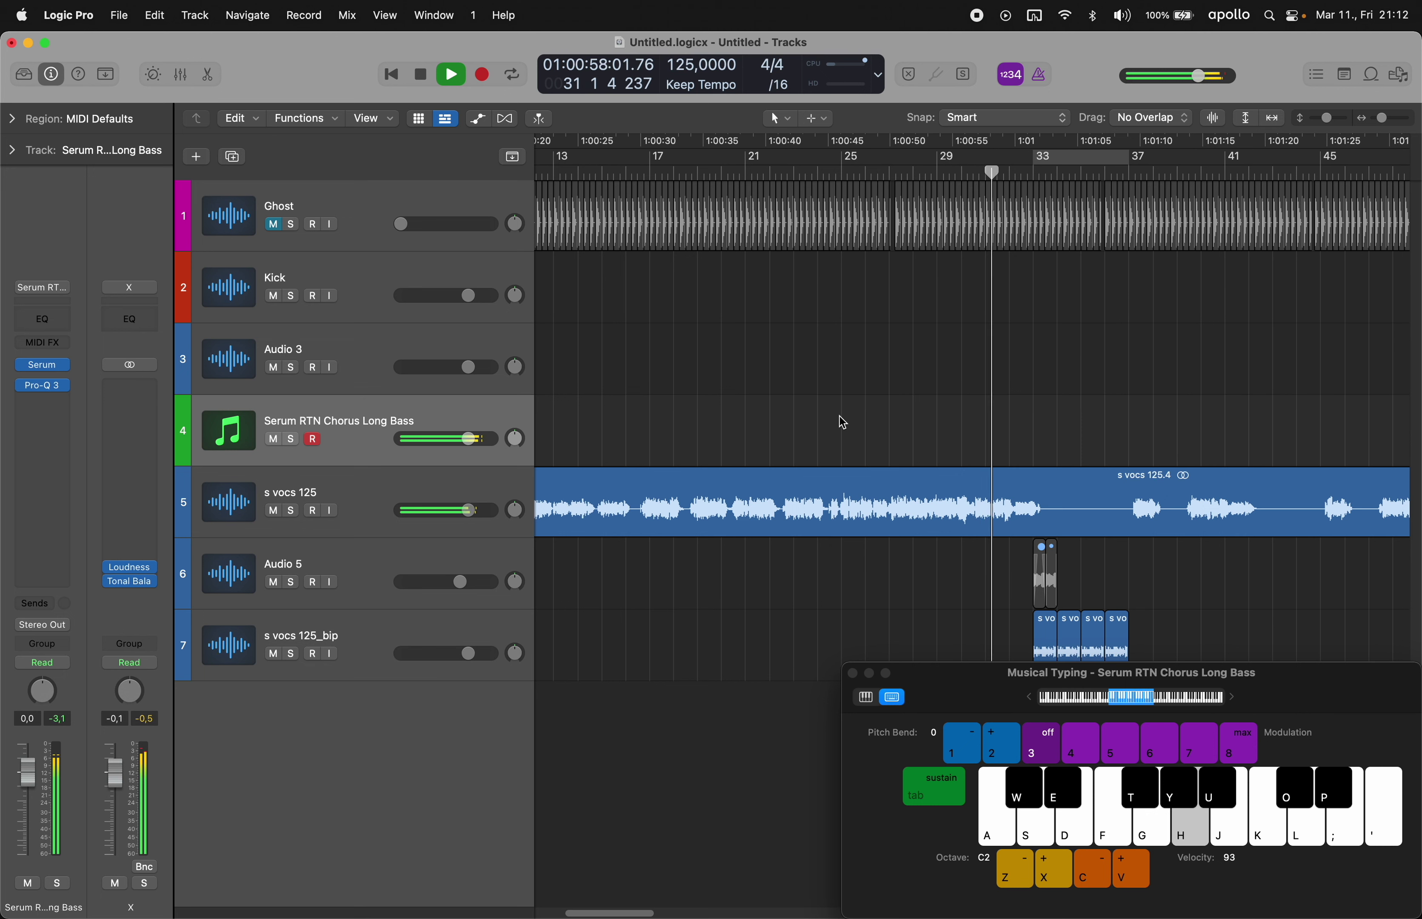
pyautogui.press('g')
pyautogui.press('f')
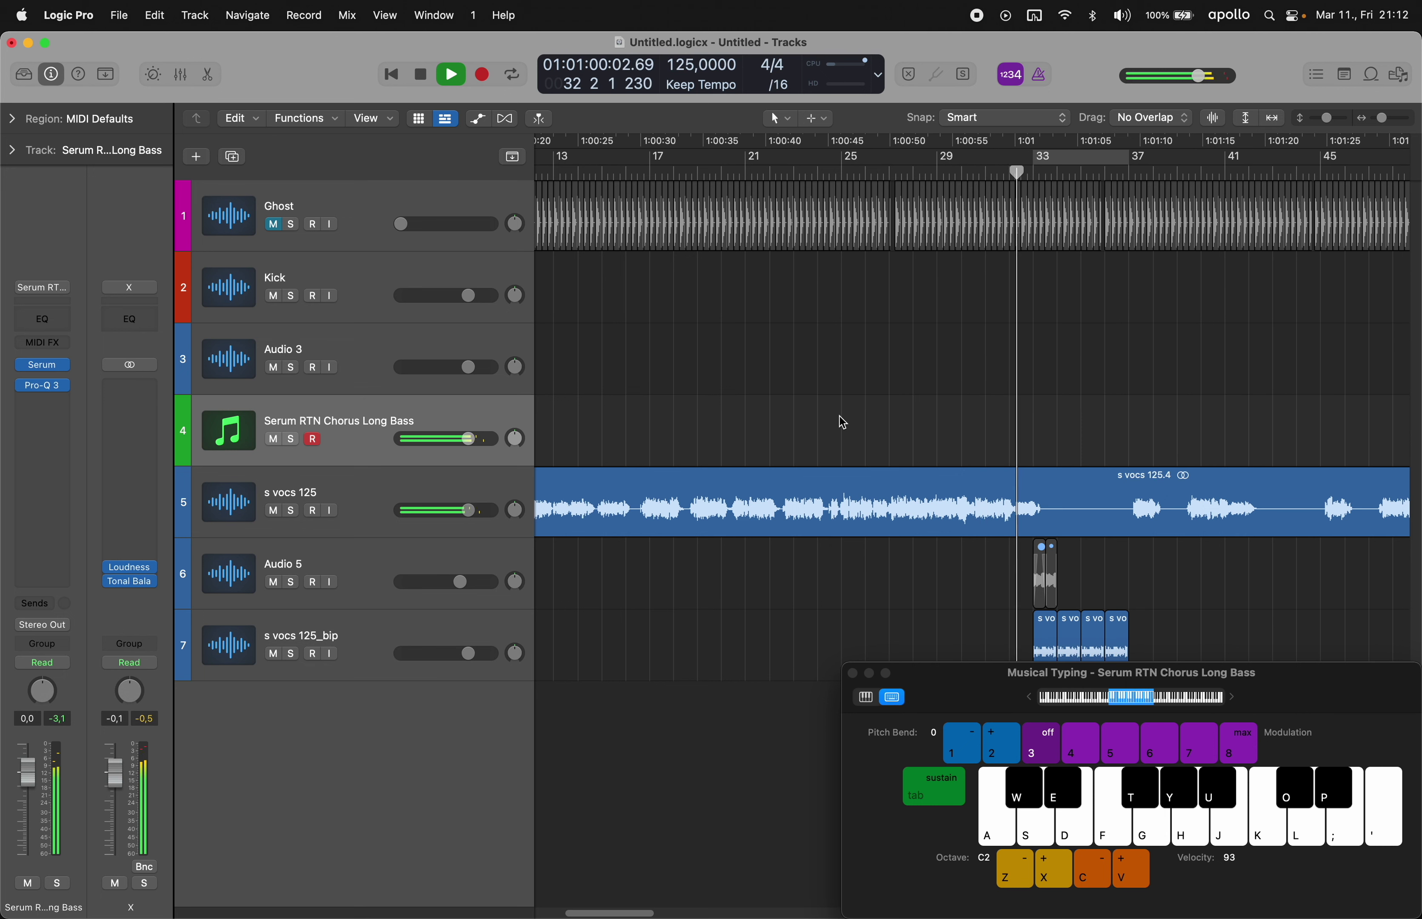
# - Play the full vocal from bar 1 and try a C, D, F, A bass progression on the Serum track up to bar 13
pyautogui.hscroll(-5, 908, 394)
pyautogui.hscroll(-1, 909, 394)
pyautogui.press('space')
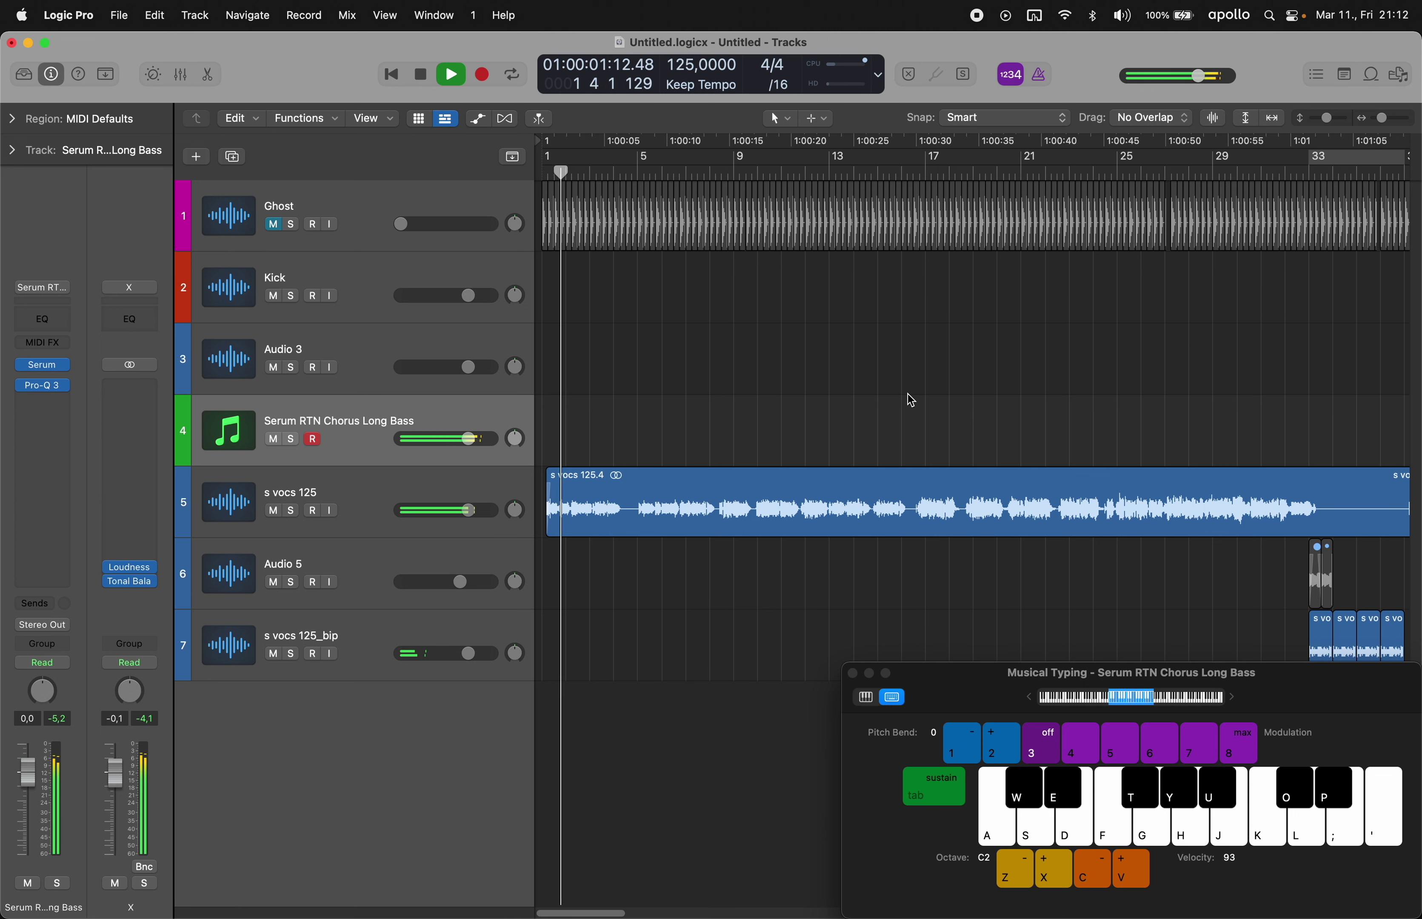
pyautogui.press('a')
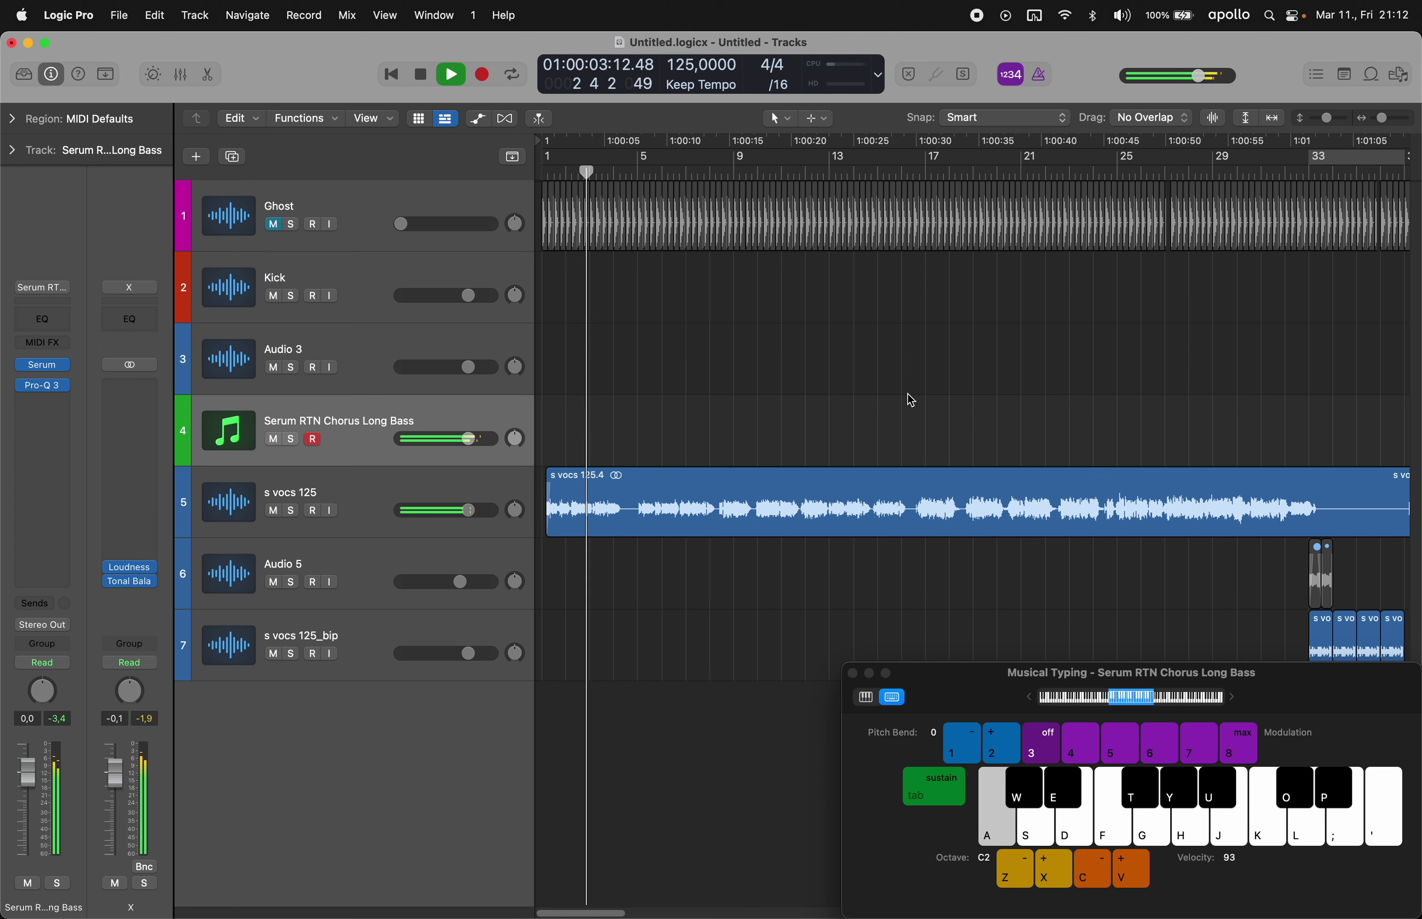
pyautogui.press('s')
pyautogui.press('f')
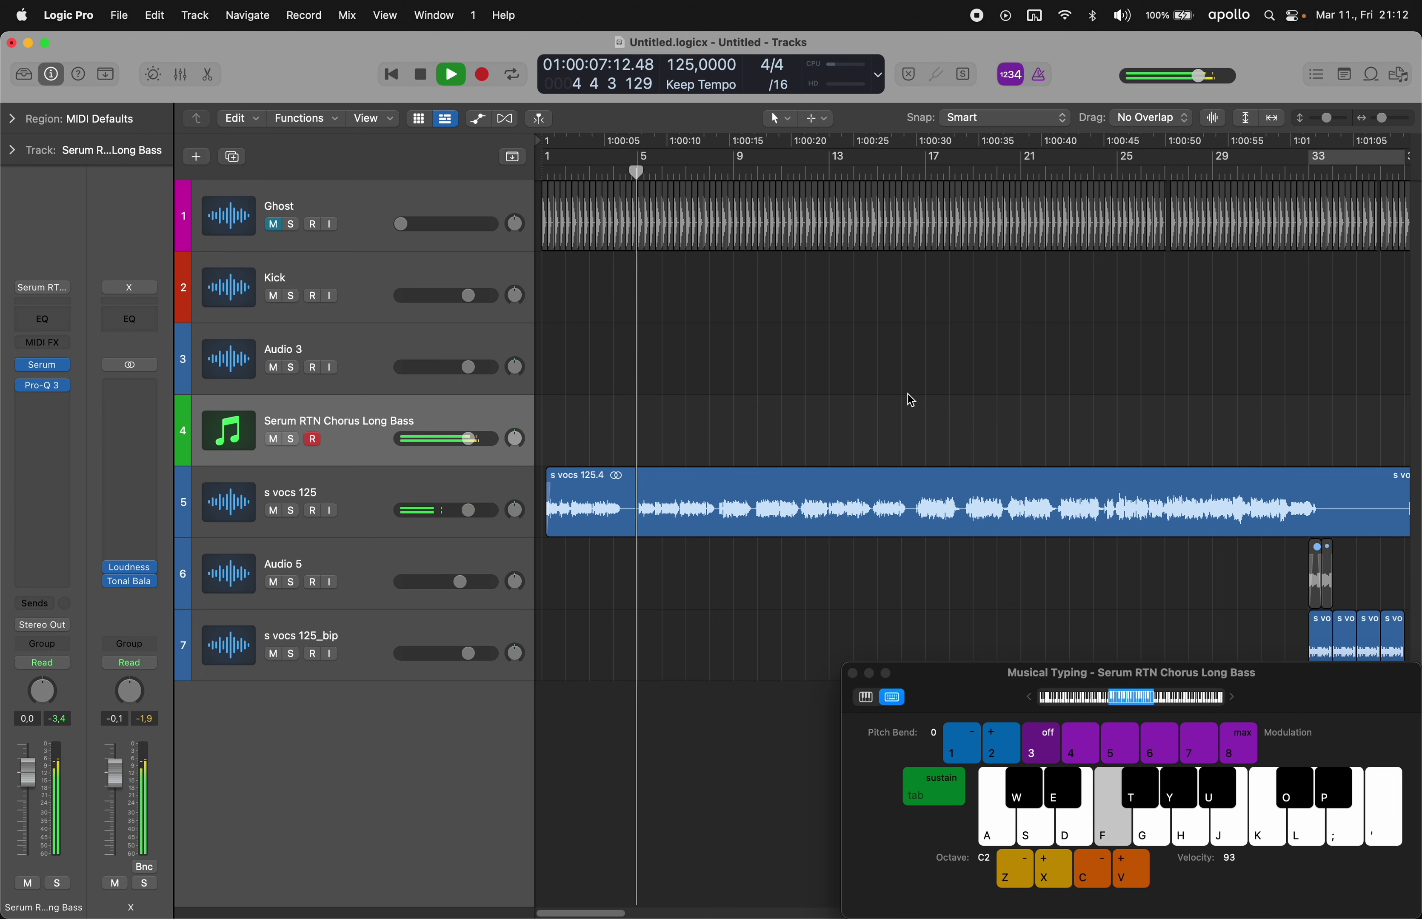
pyautogui.press('h')
pyautogui.press('a')
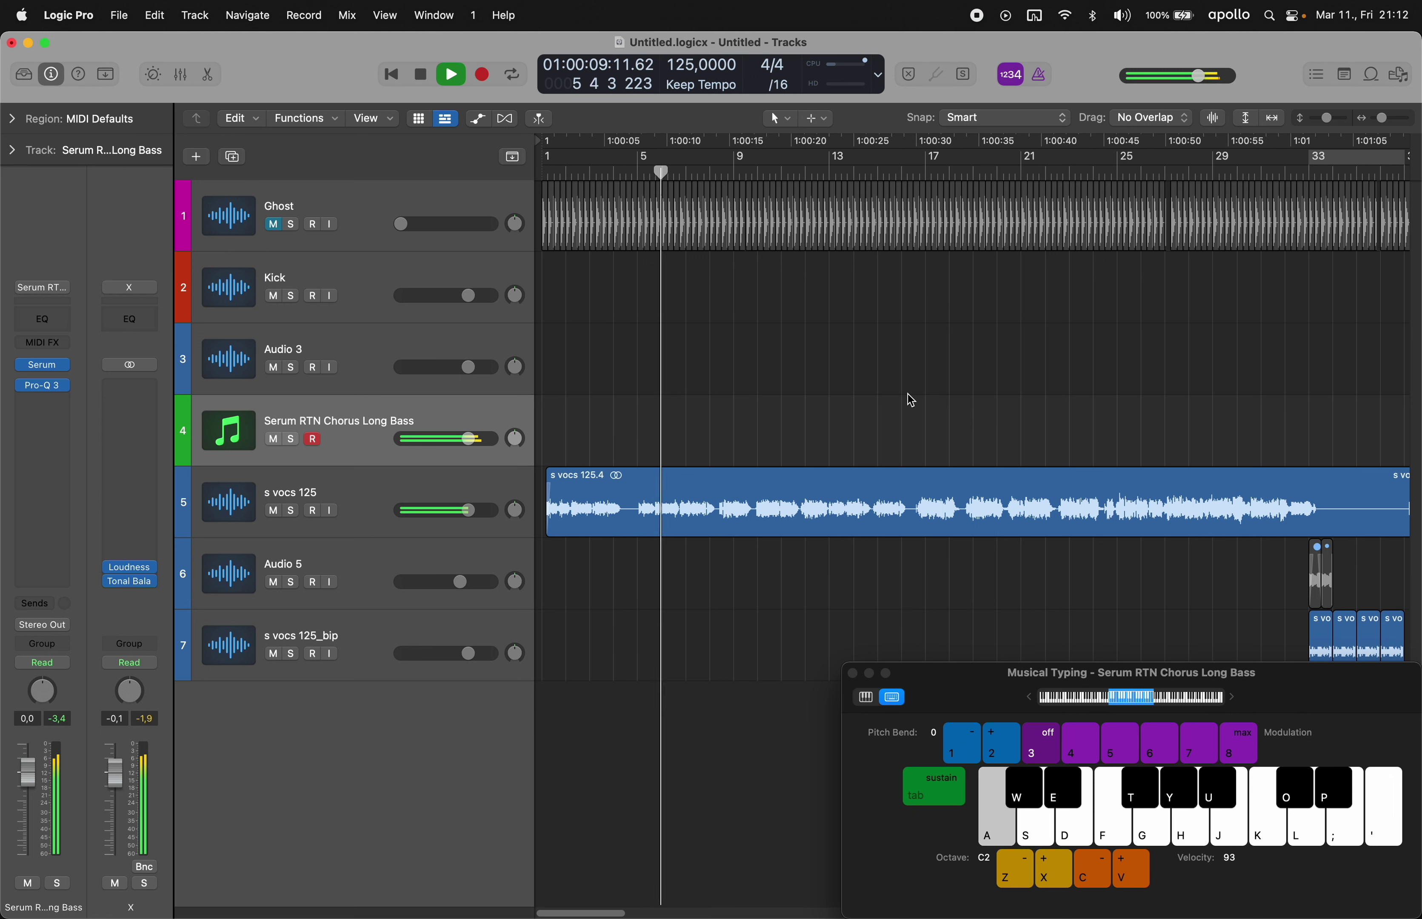
pyautogui.press('k')
pyautogui.press('s')
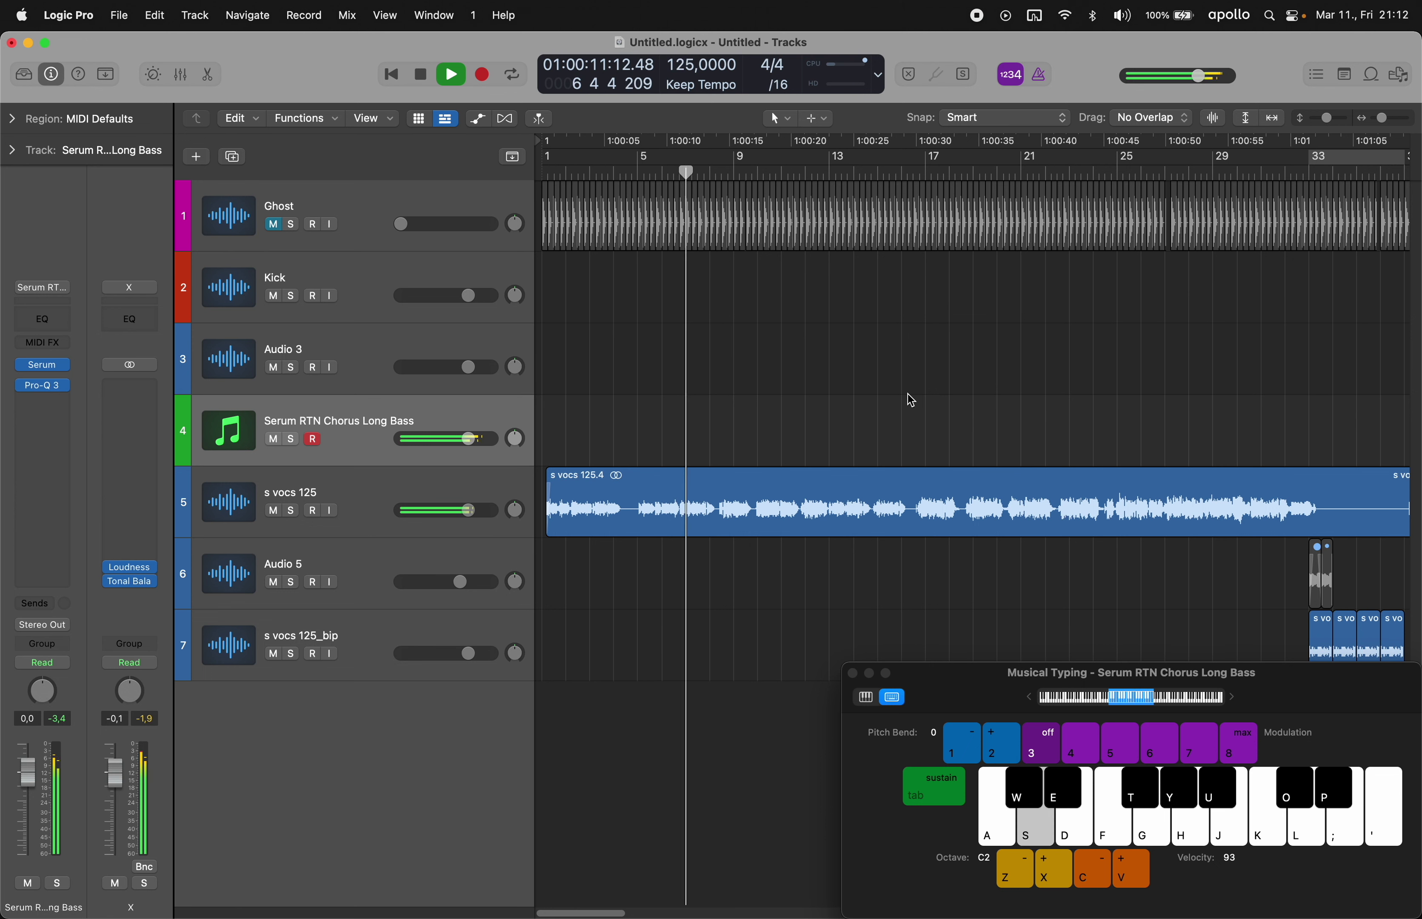
pyautogui.press('f')
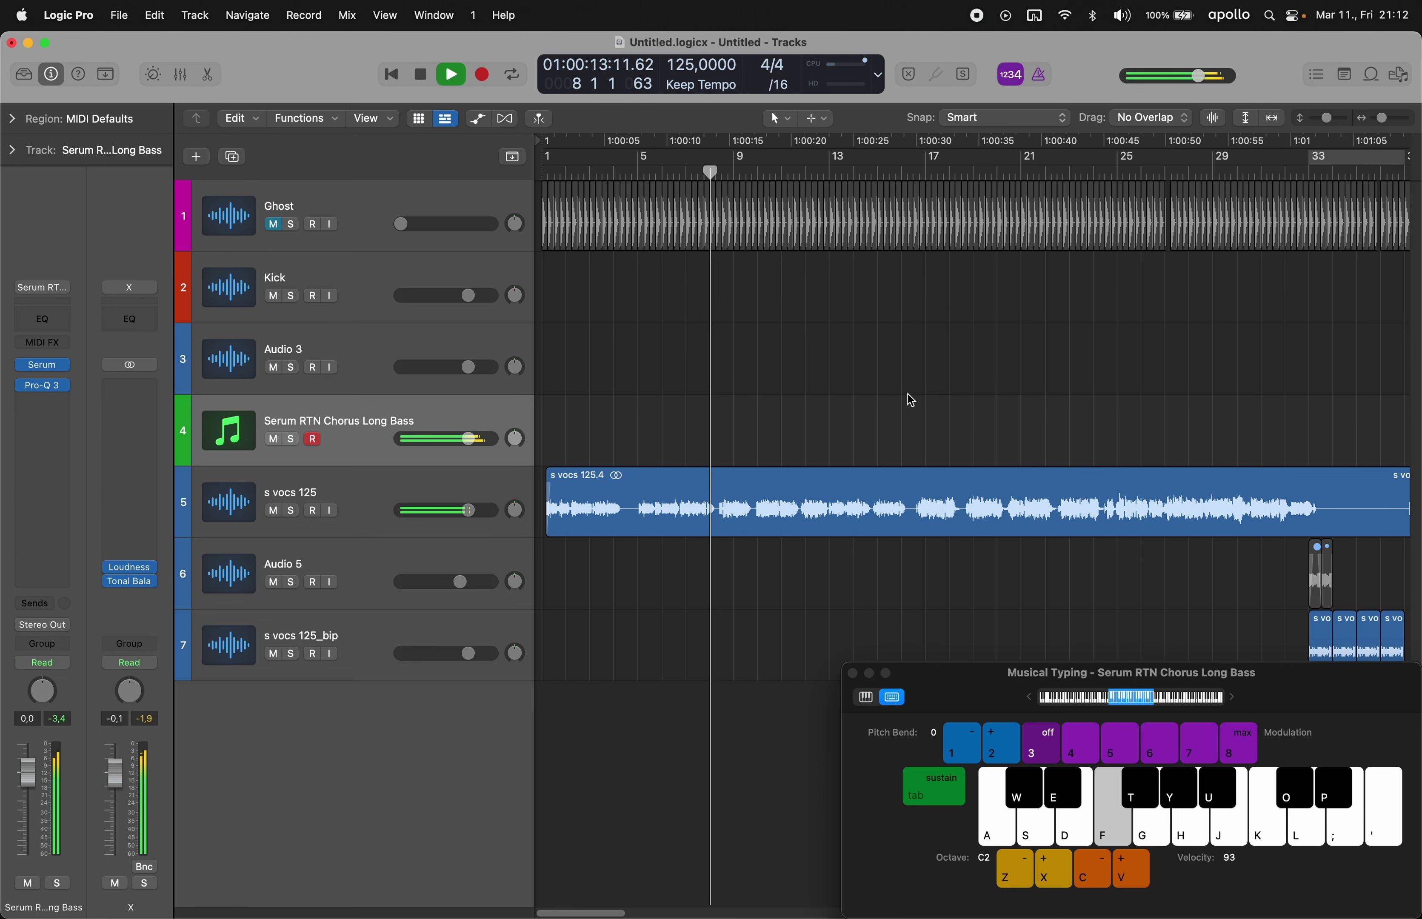
pyautogui.press('h')
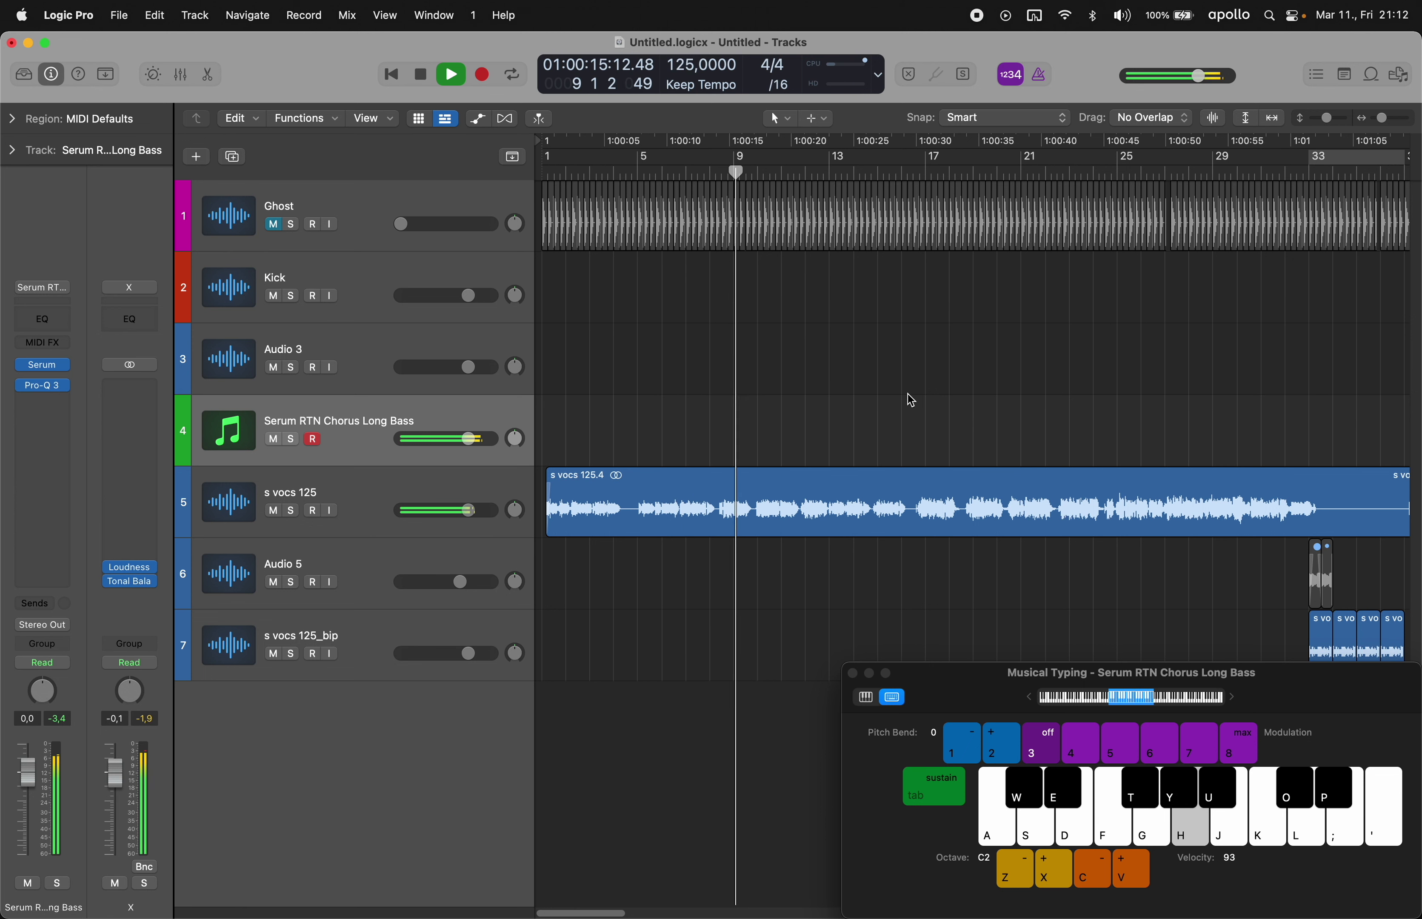
pyautogui.press('a')
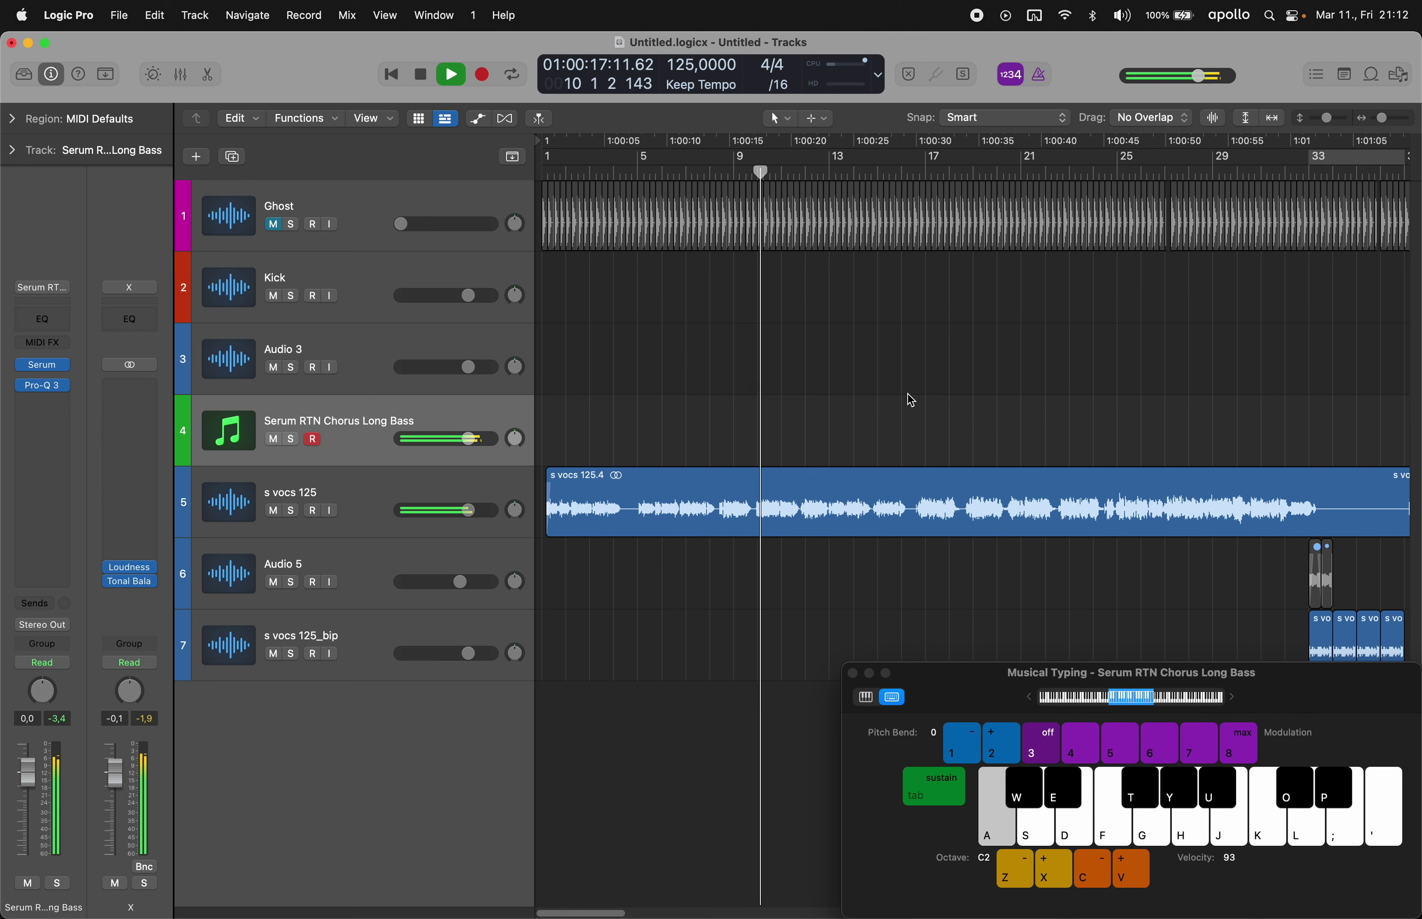
pyautogui.press('s')
pyautogui.press('f')
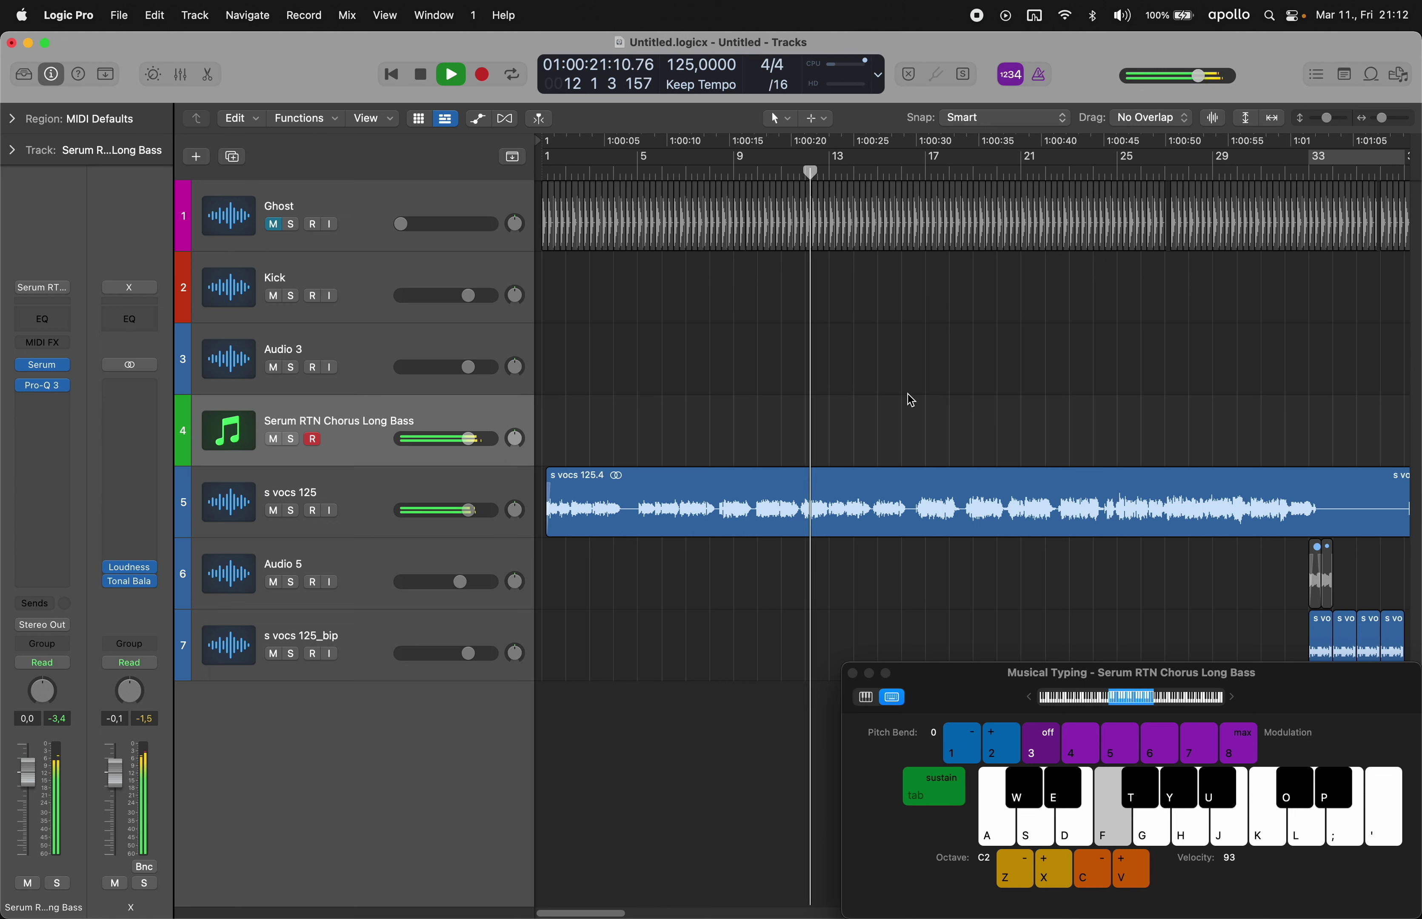
pyautogui.press('h')
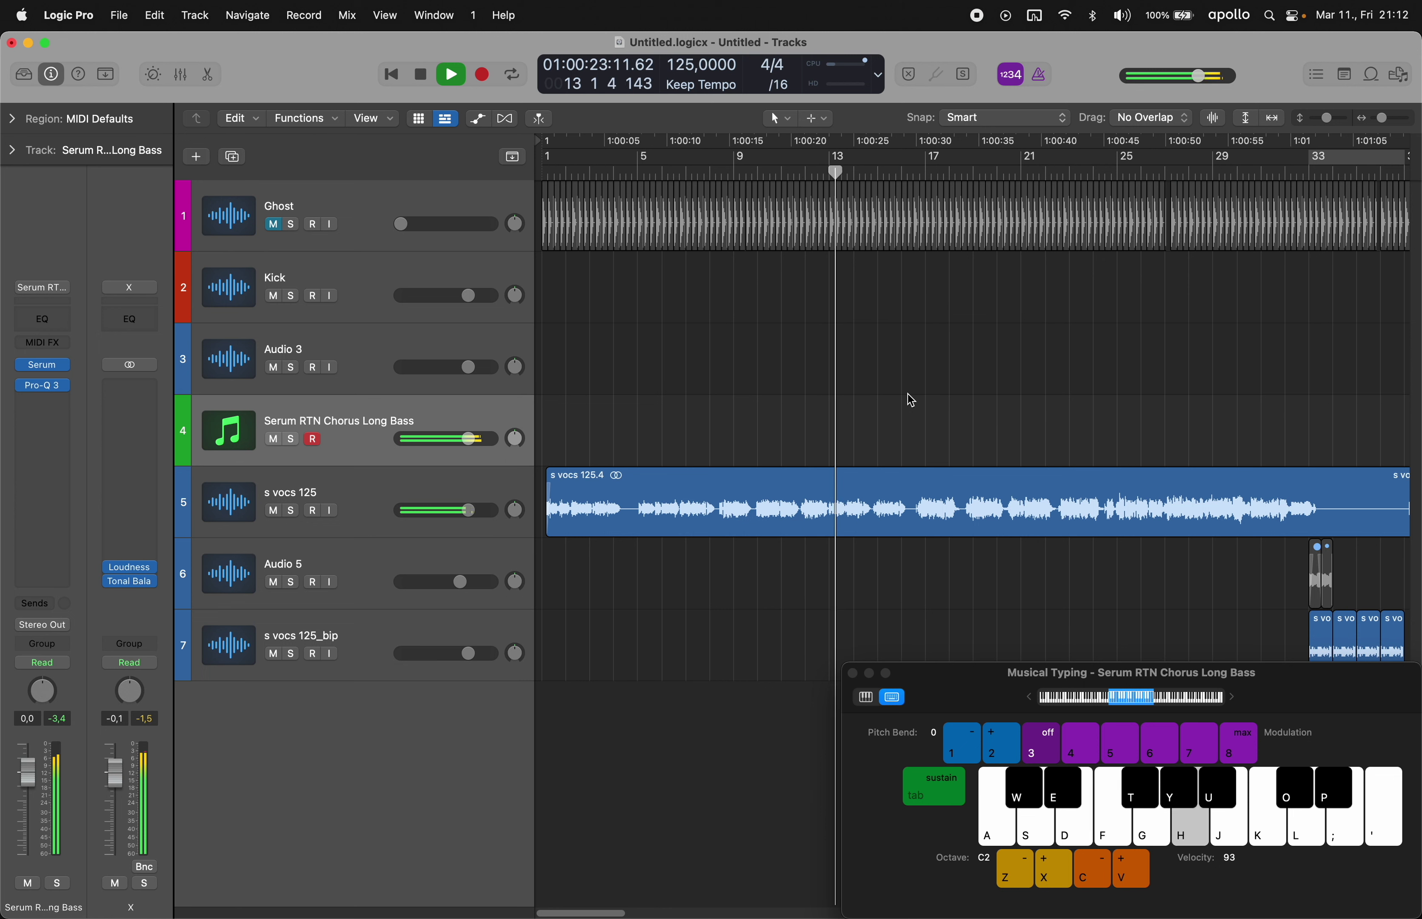
# - Continue trying the C, D, F, A bass progression with higher-octave jumps against the vocal between bars 13 and 28
pyautogui.press('a')
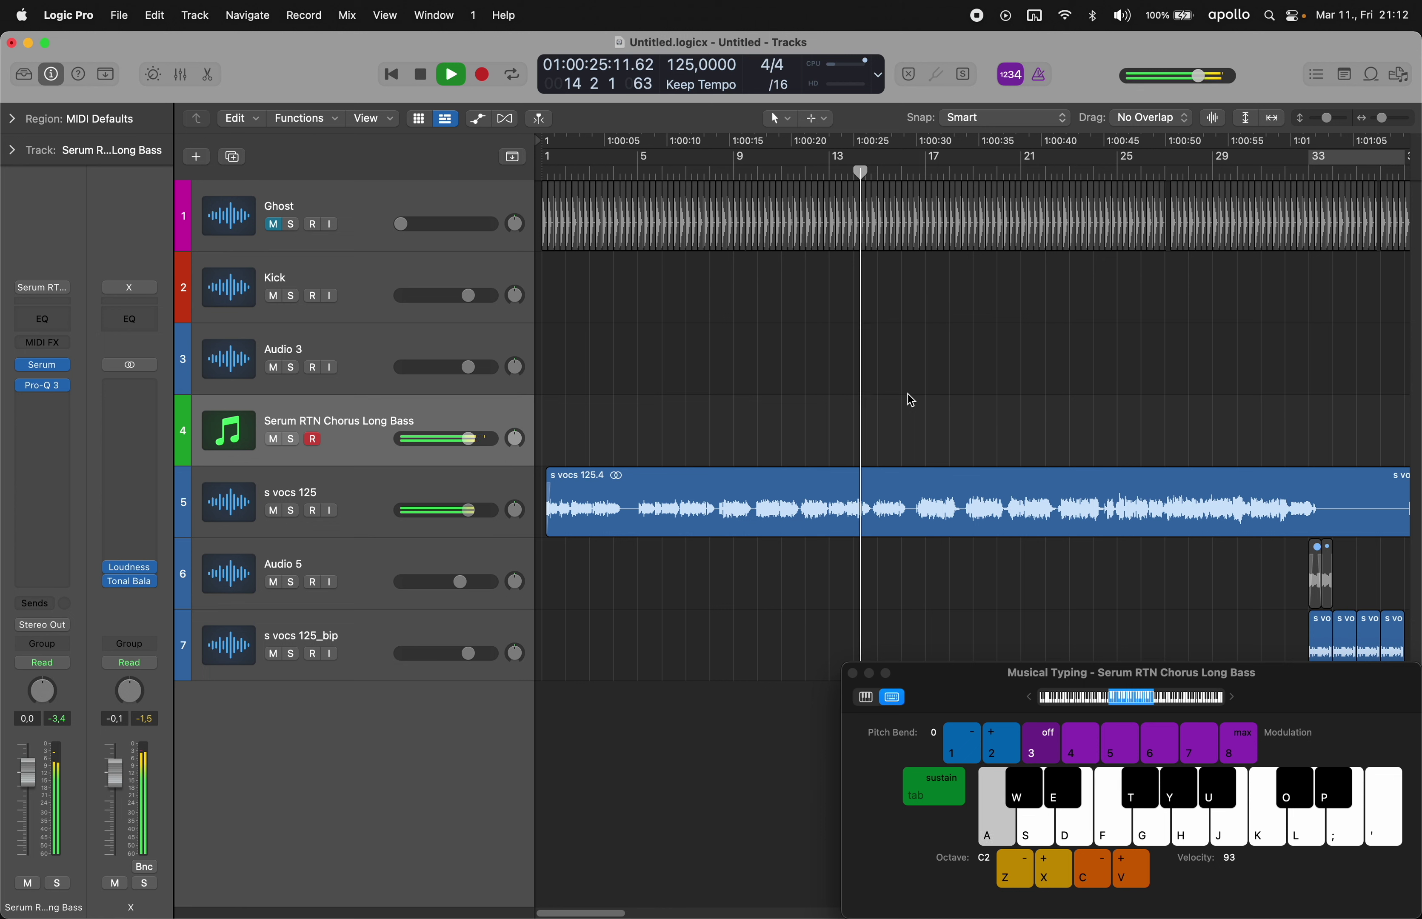
pyautogui.press('k')
pyautogui.press('s')
pyautogui.press('l')
pyautogui.press('k')
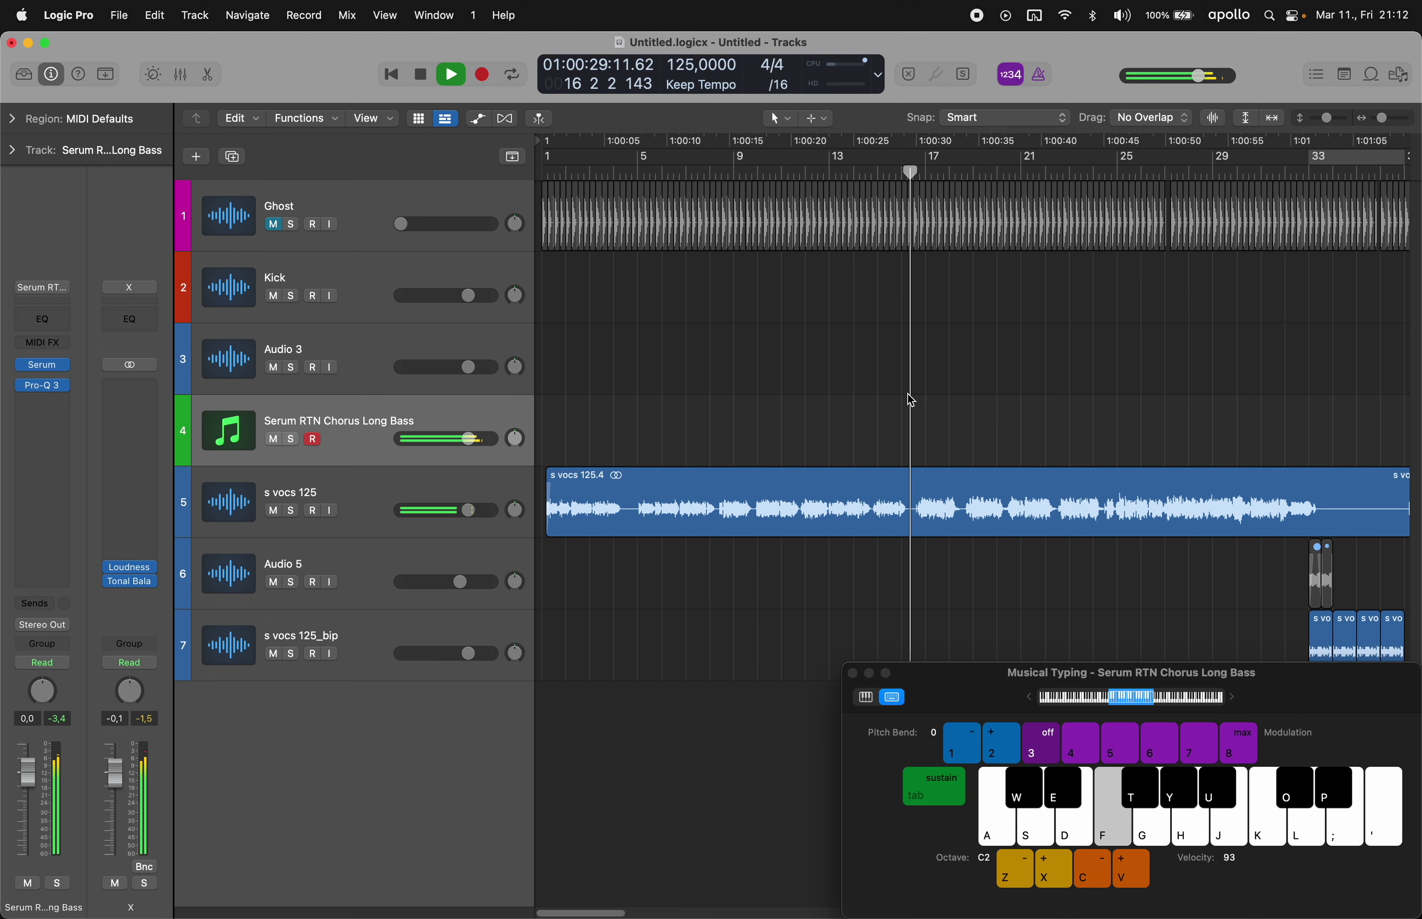
pyautogui.press("'")
pyautogui.press(';')
pyautogui.press('h')
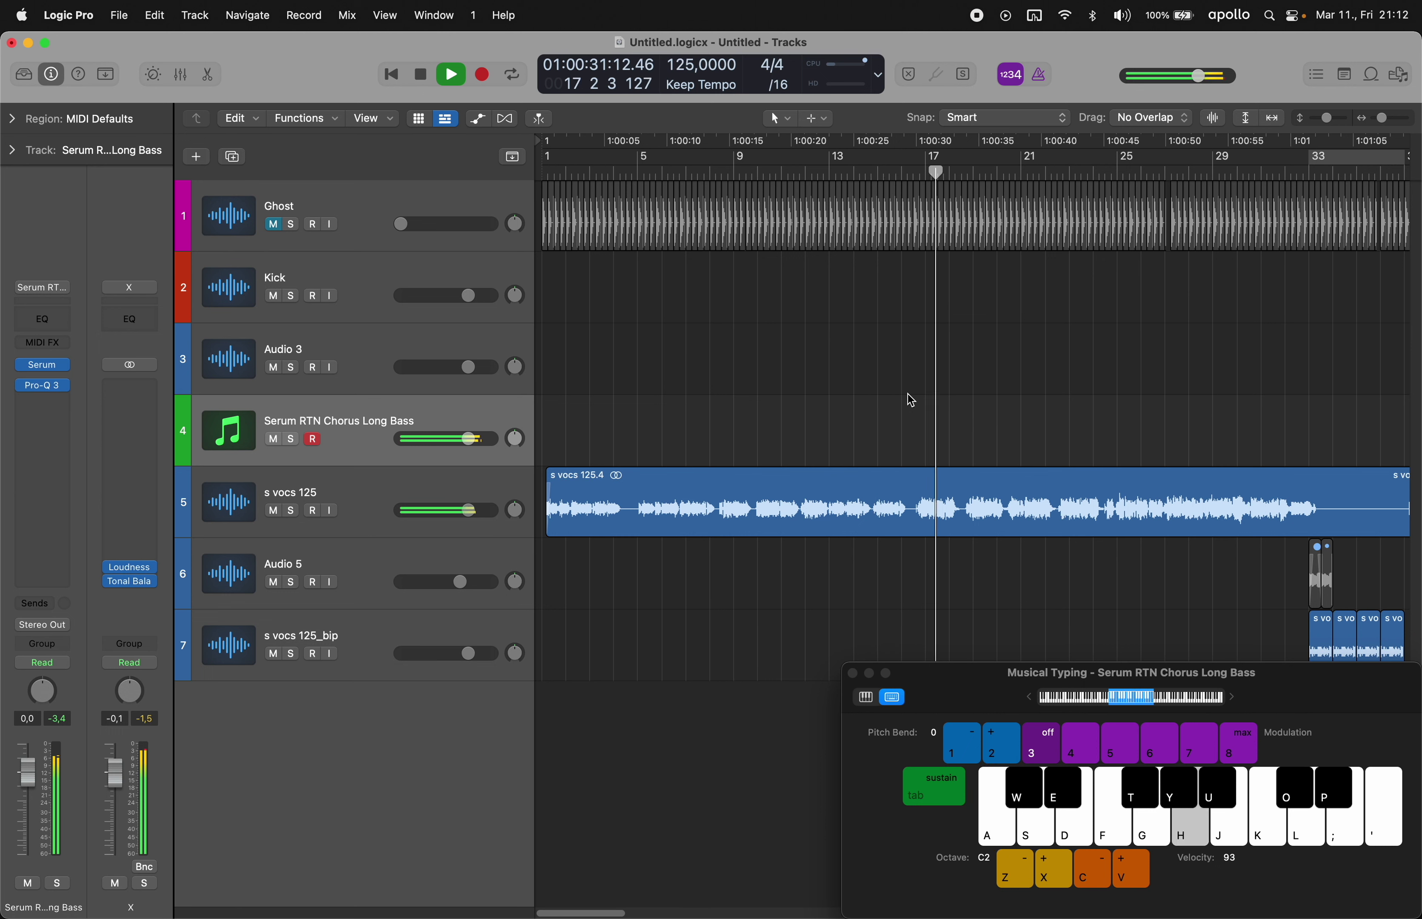
pyautogui.press('a')
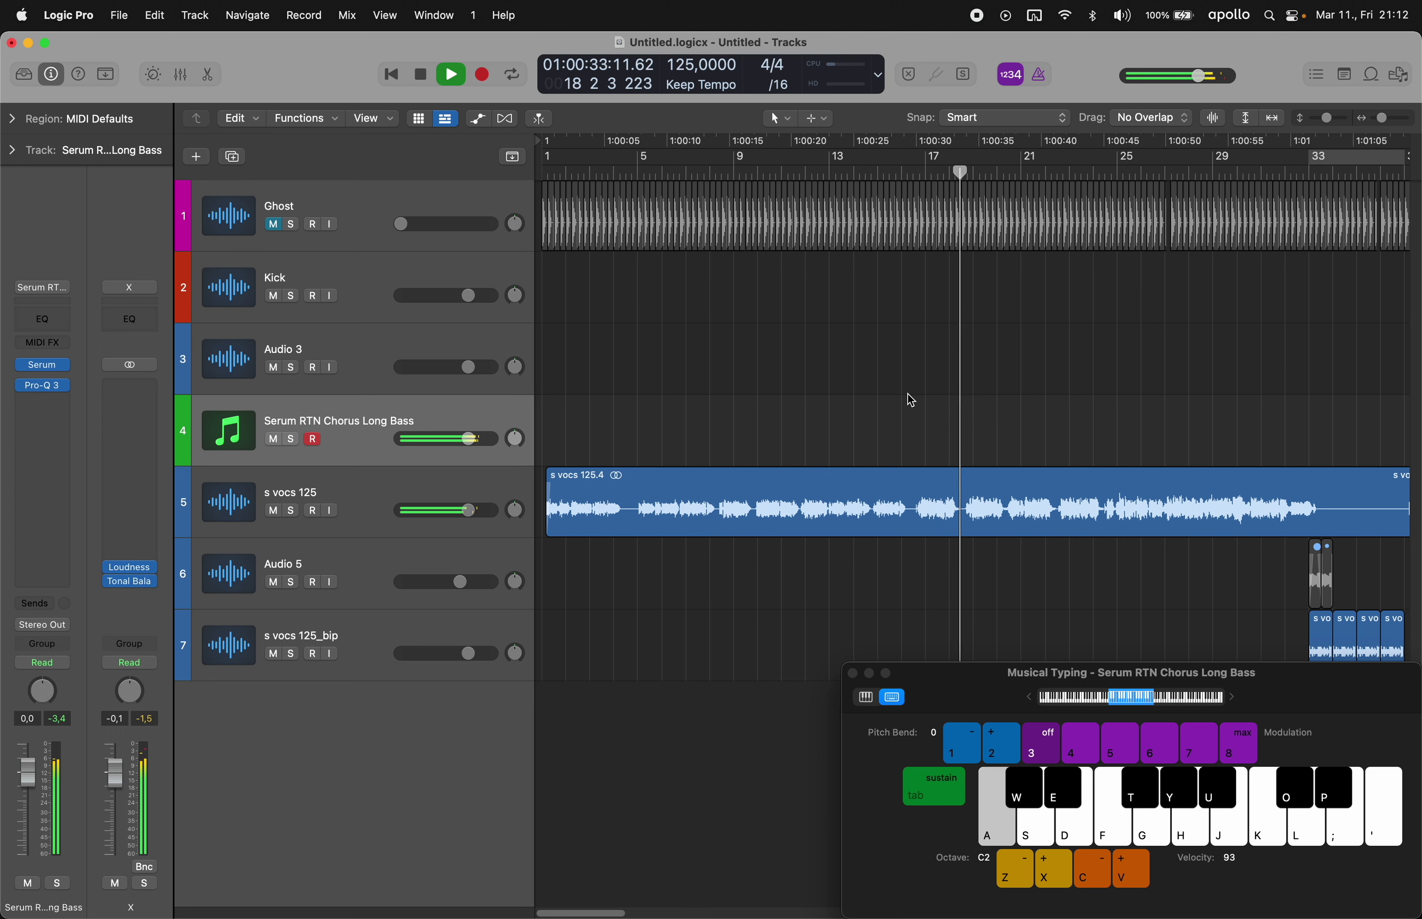
pyautogui.press('k')
pyautogui.press('s')
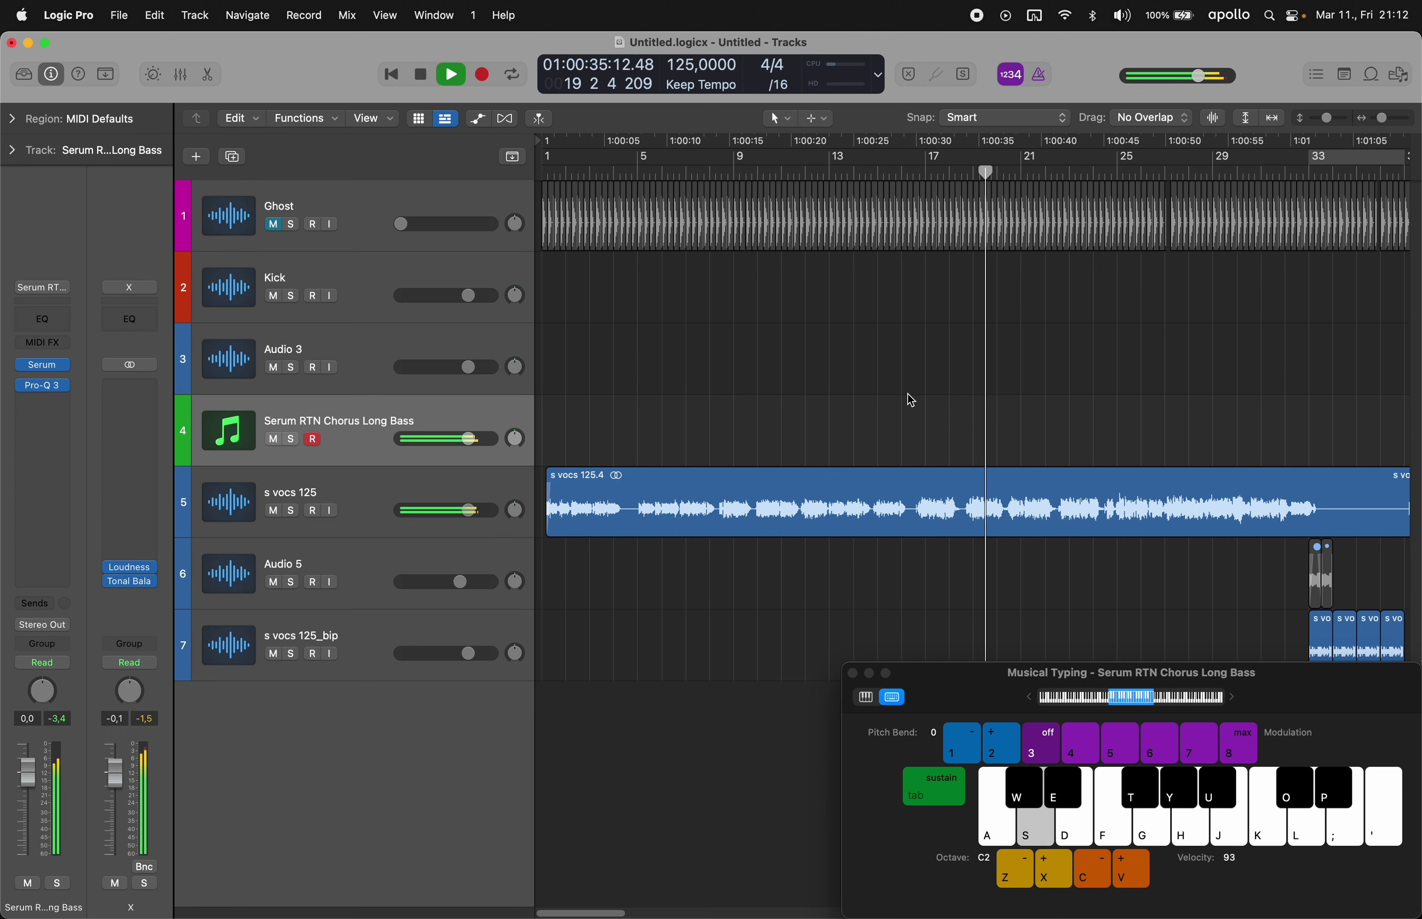
pyautogui.press('k')
pyautogui.press('f')
pyautogui.press('z')
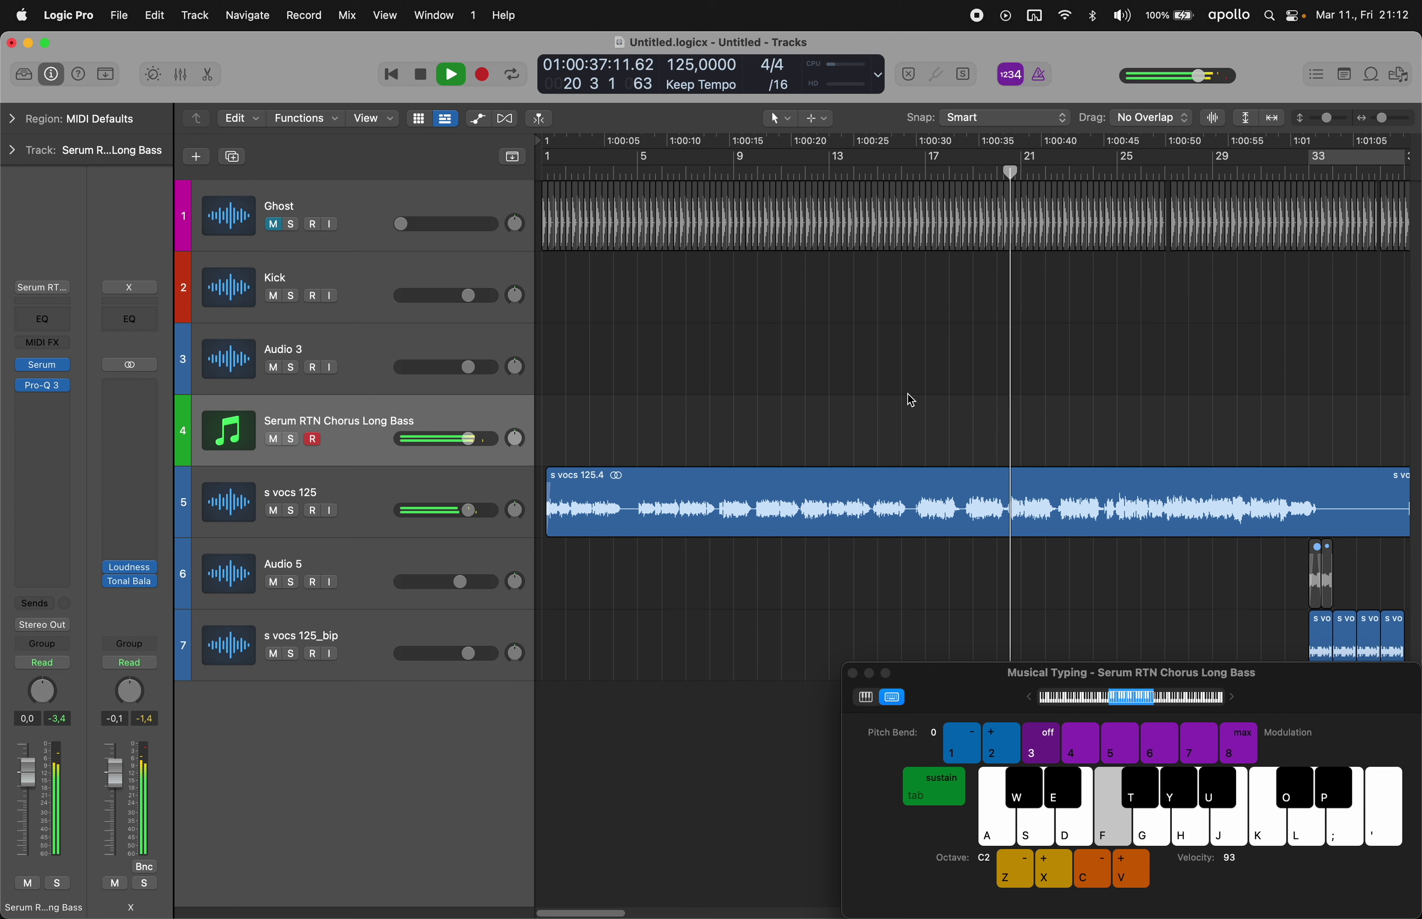
pyautogui.press("'")
pyautogui.press('h')
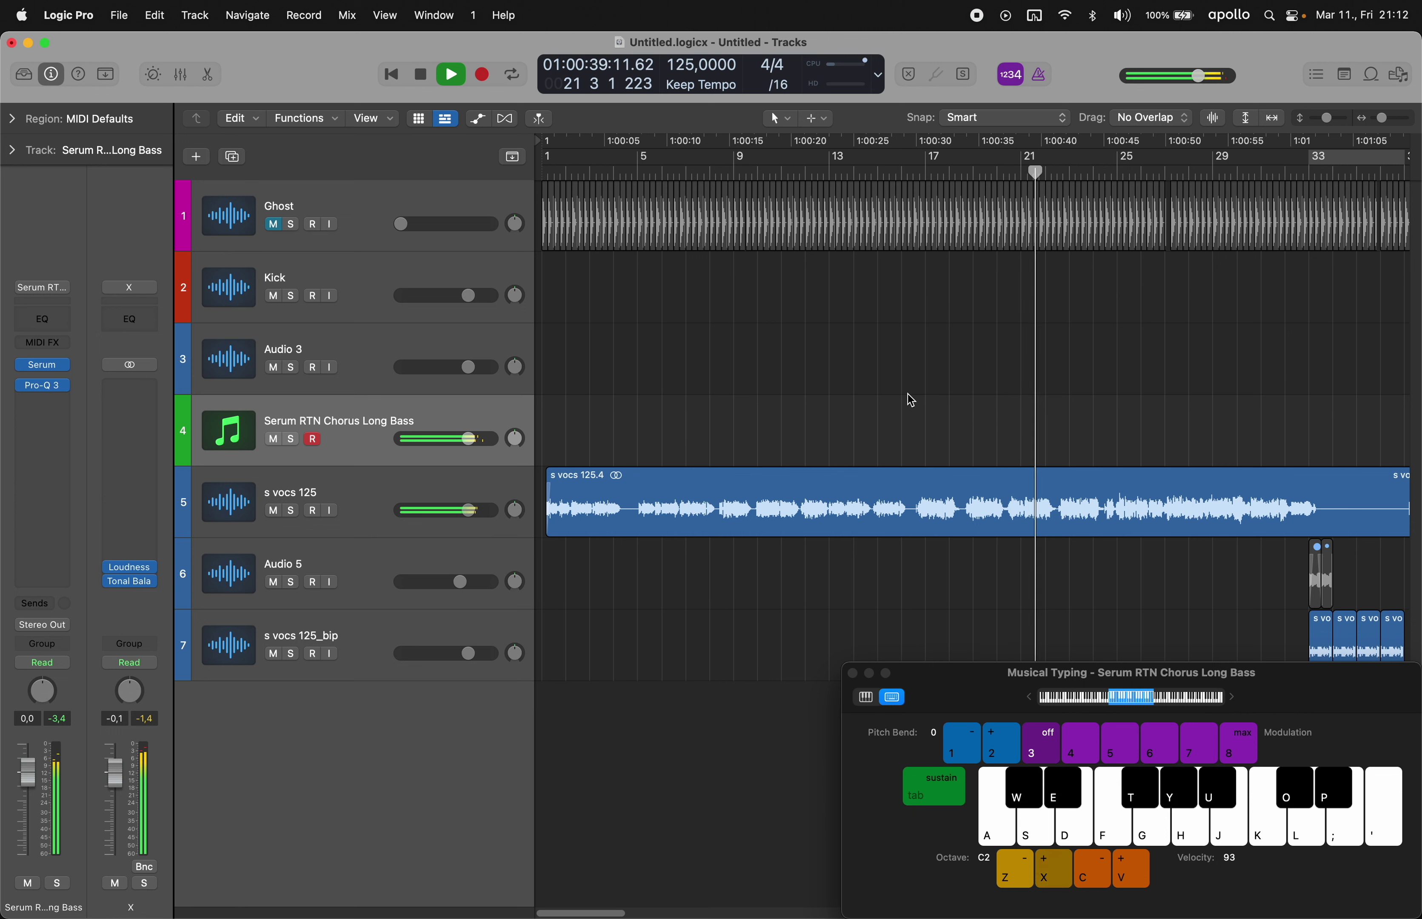
pyautogui.press('x')
pyautogui.press('a')
pyautogui.press('k')
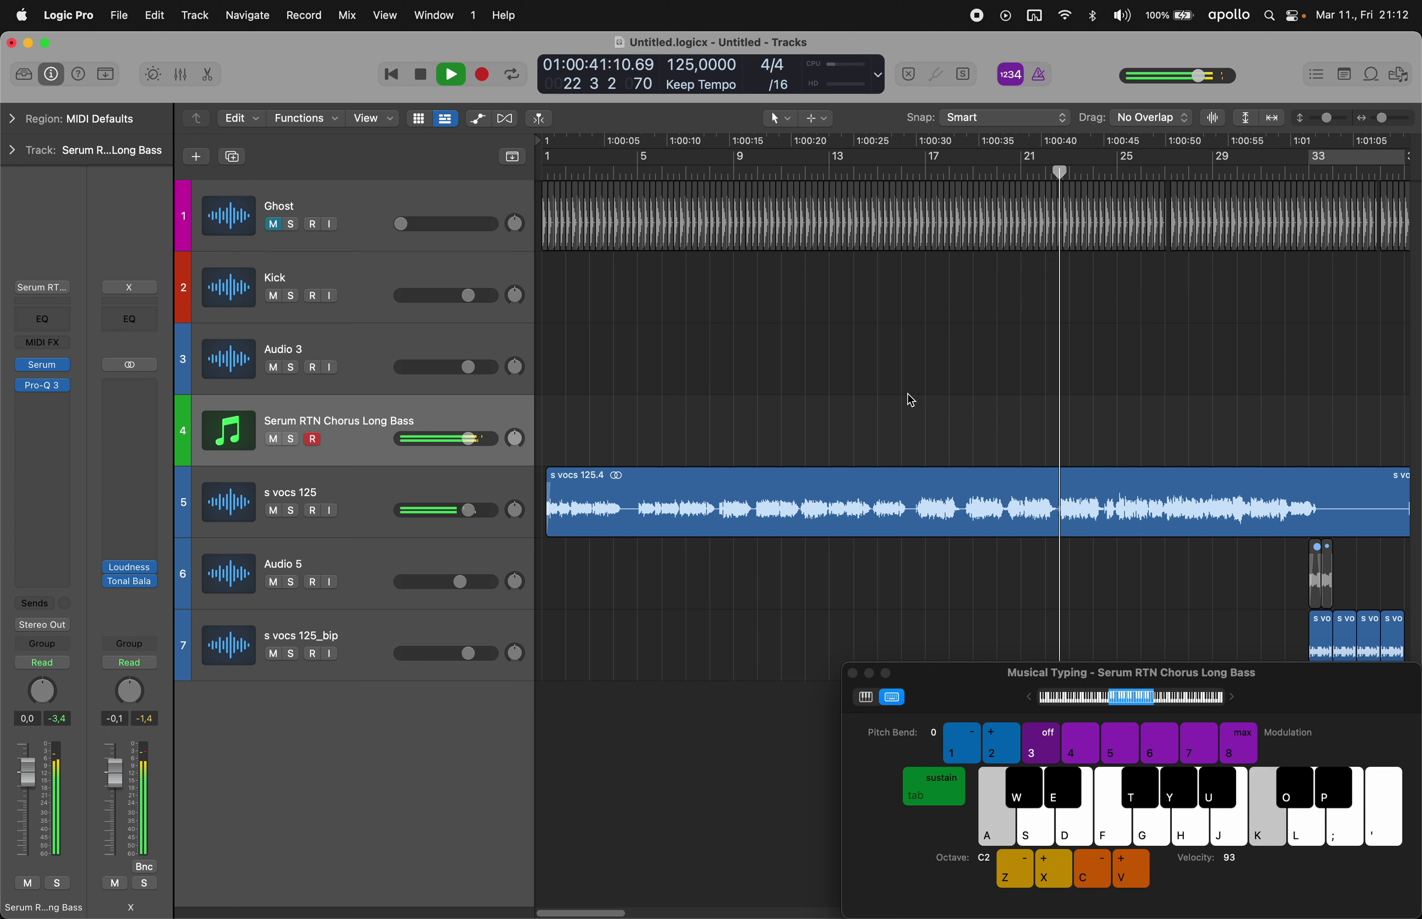
pyautogui.press('s')
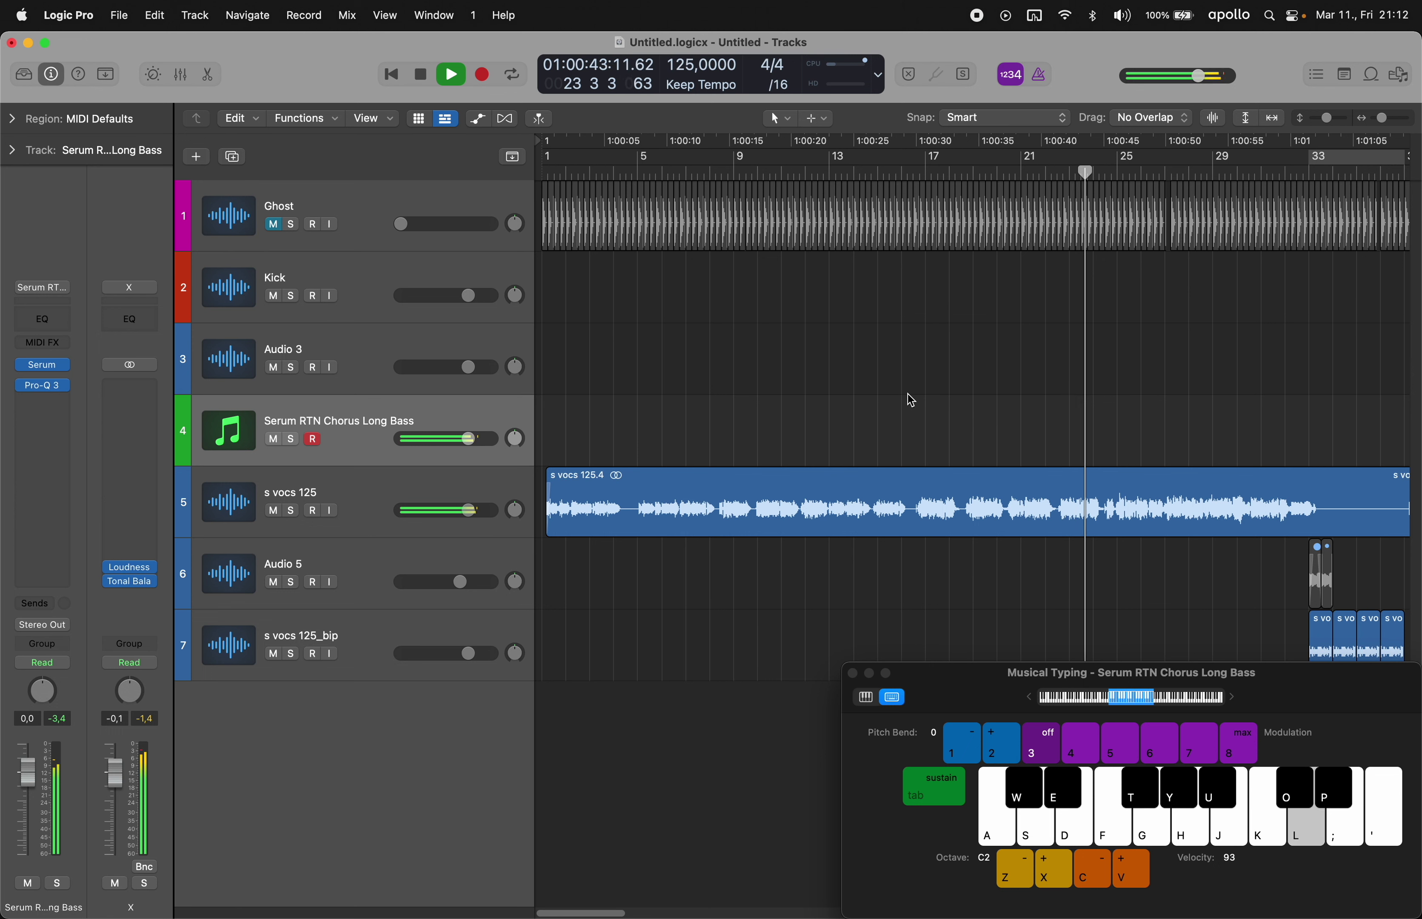
pyautogui.press('k')
pyautogui.press('f')
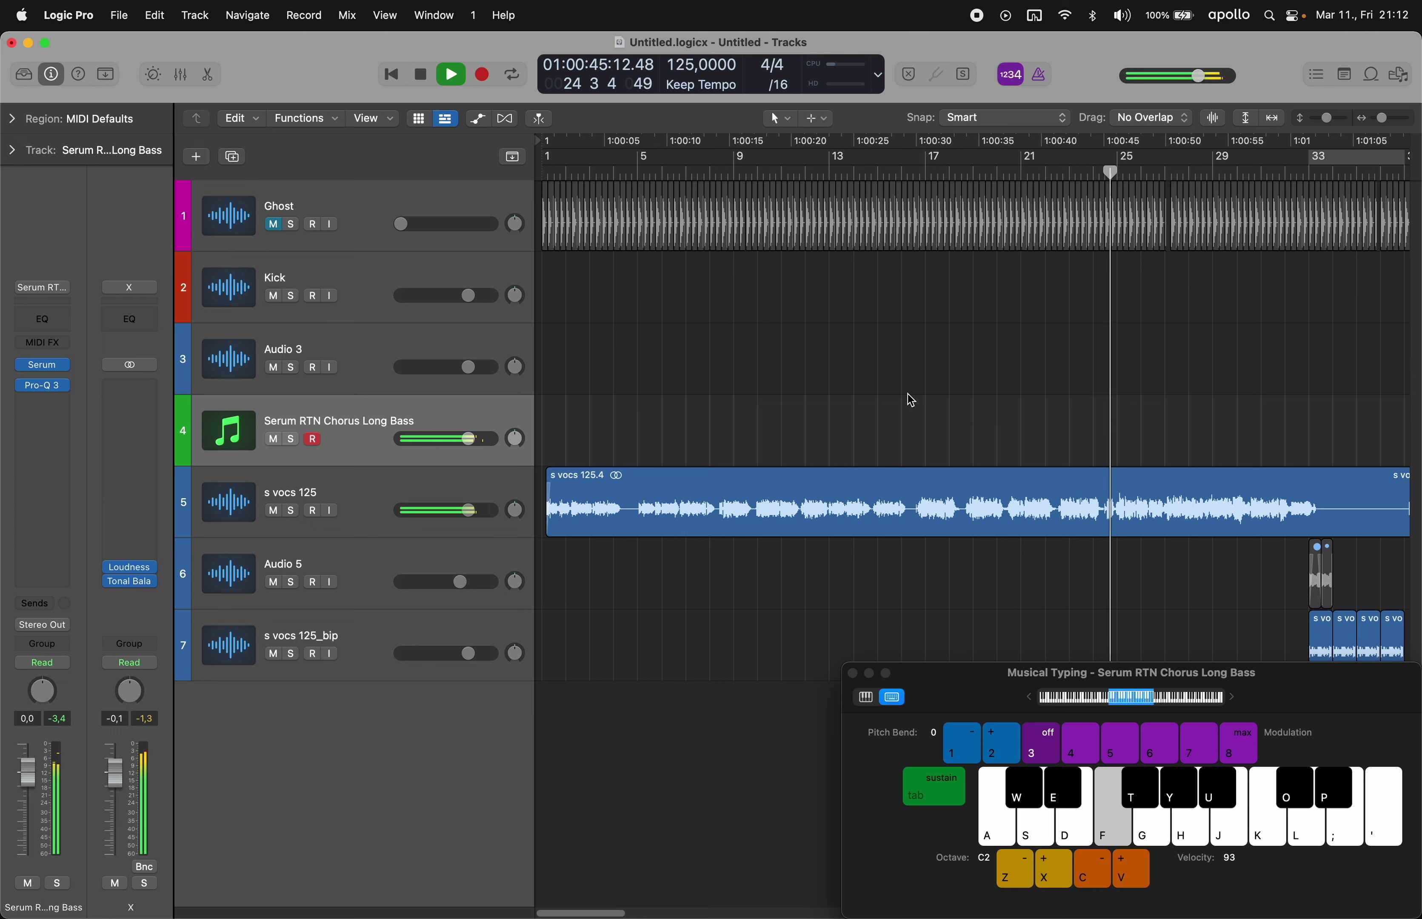
pyautogui.press('h')
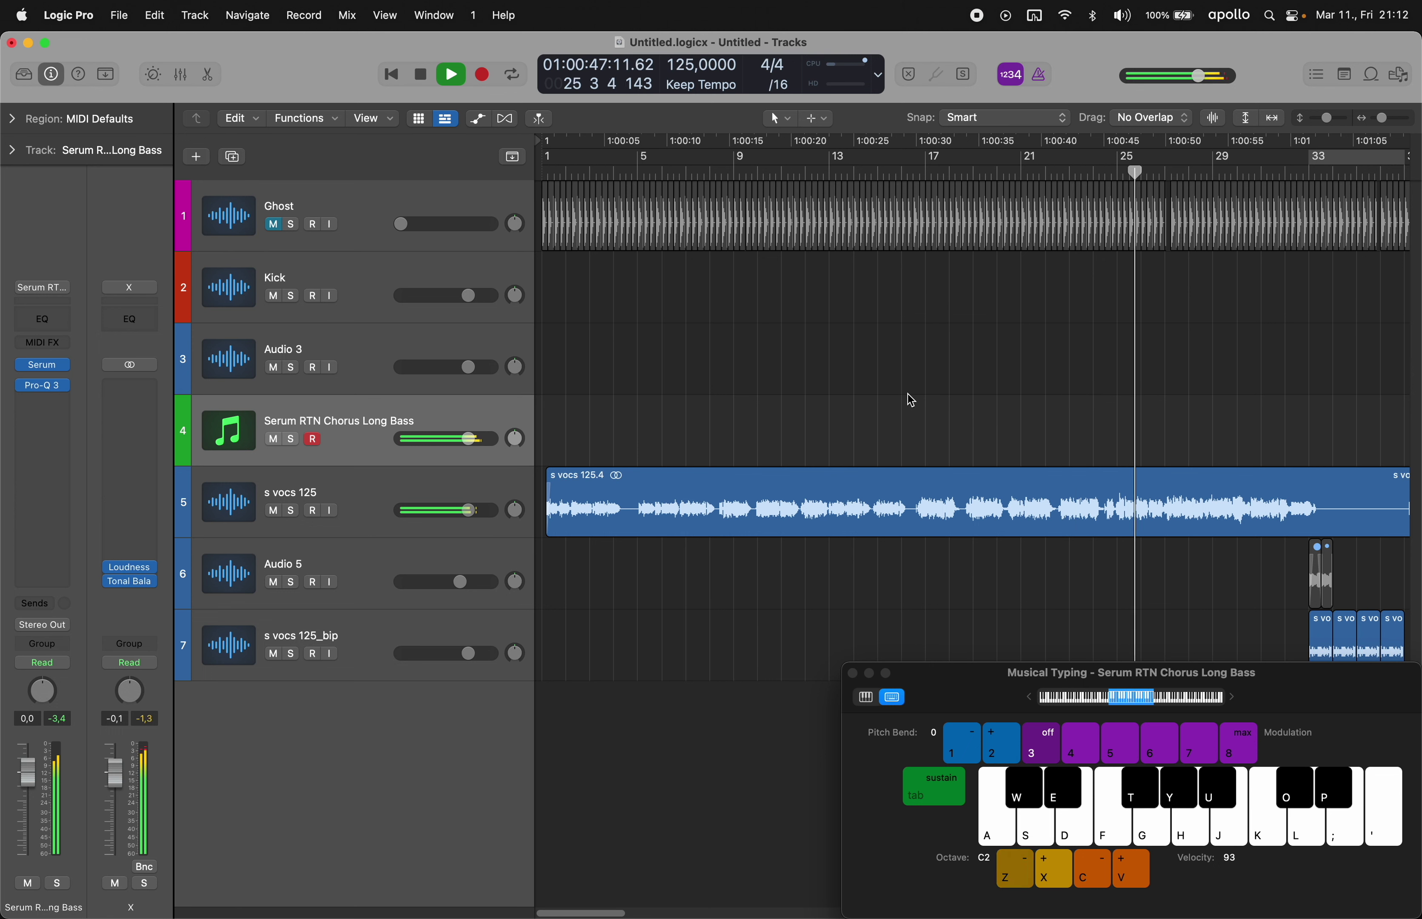
pyautogui.press('a')
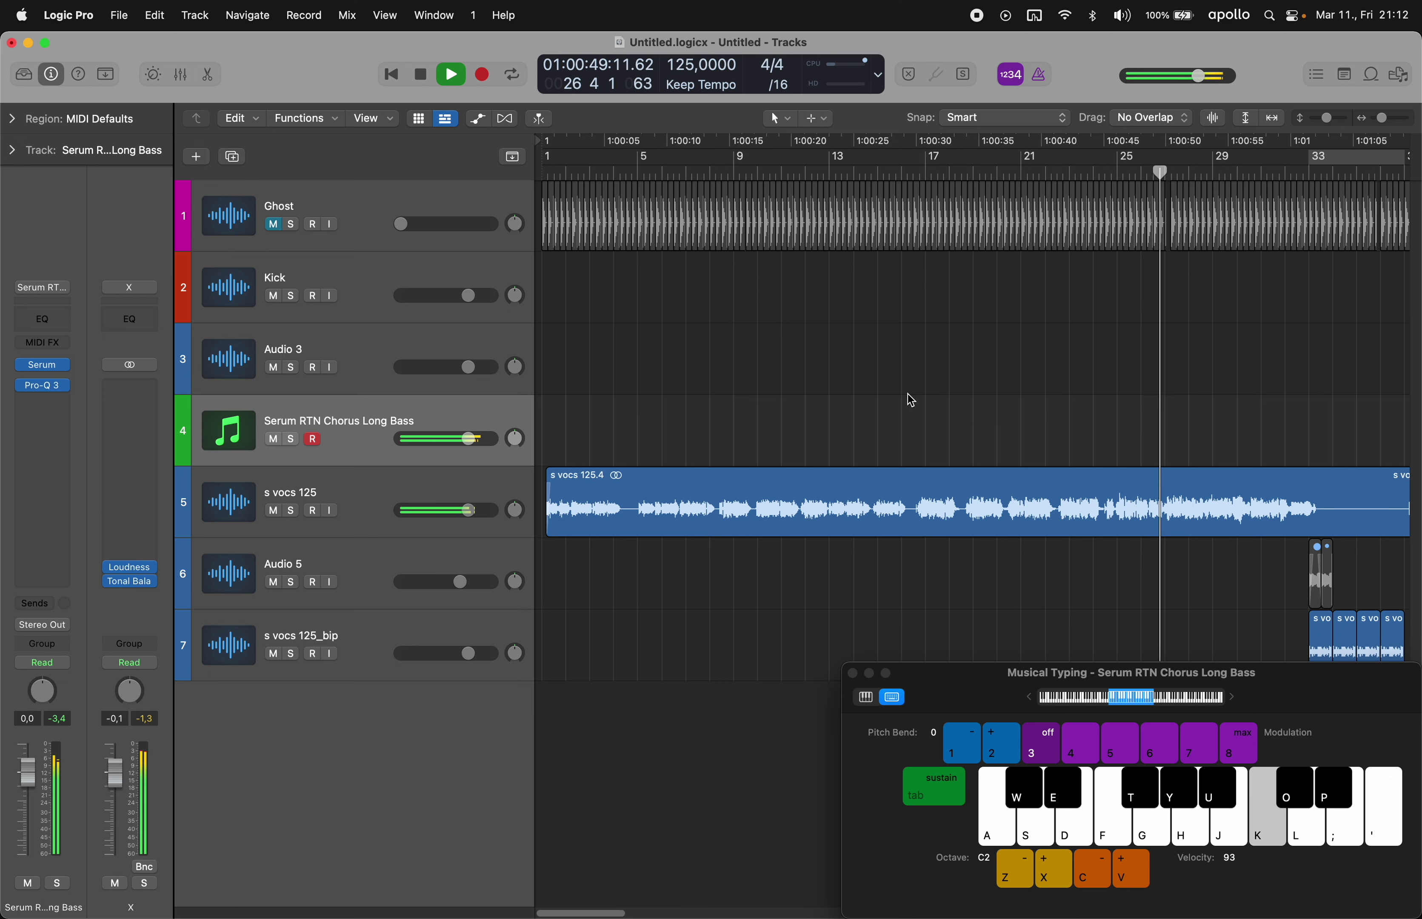
pyautogui.press('k')
pyautogui.press('s')
pyautogui.press('k')
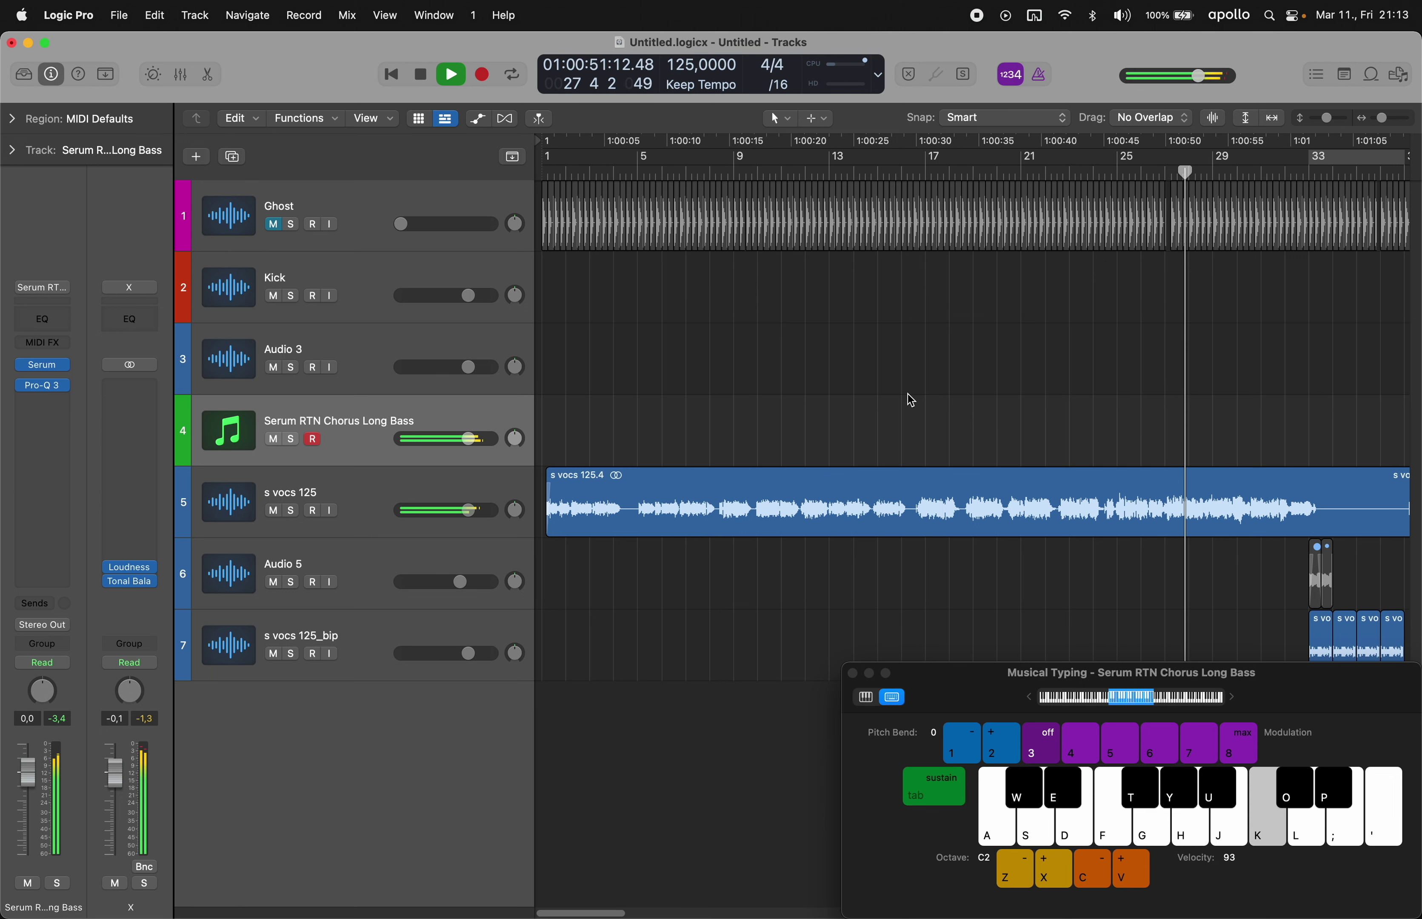
pyautogui.press('f')
# - Turn on cycle mode for the vocal loop section from bar 33 to 37 and stop playback
pyautogui.press('super+Right')
pyautogui.press('super+Right')
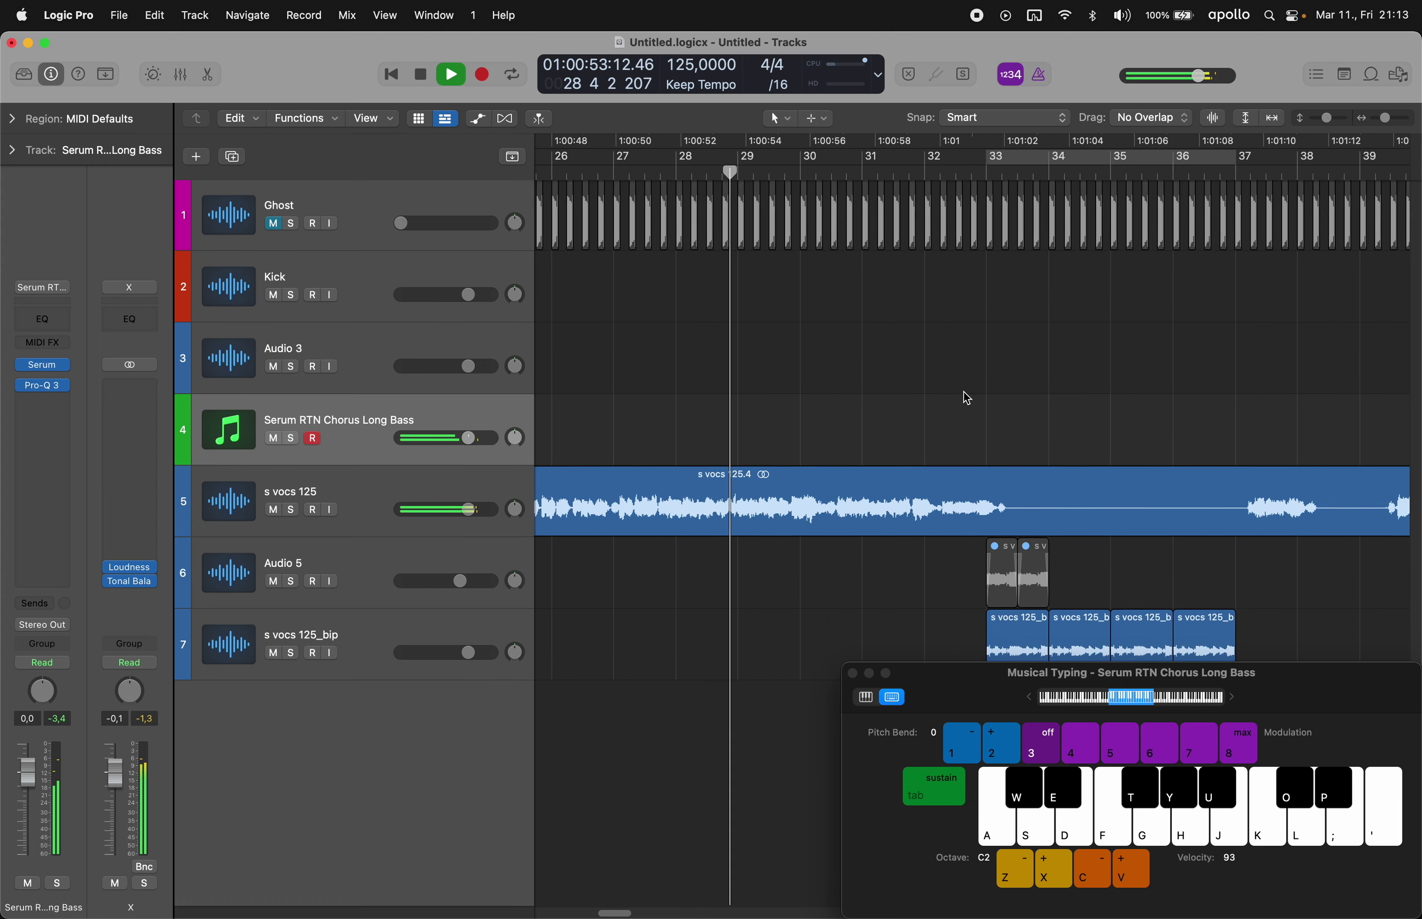
pyautogui.hscroll(3, 944, 410)
pyautogui.click(903, 158)
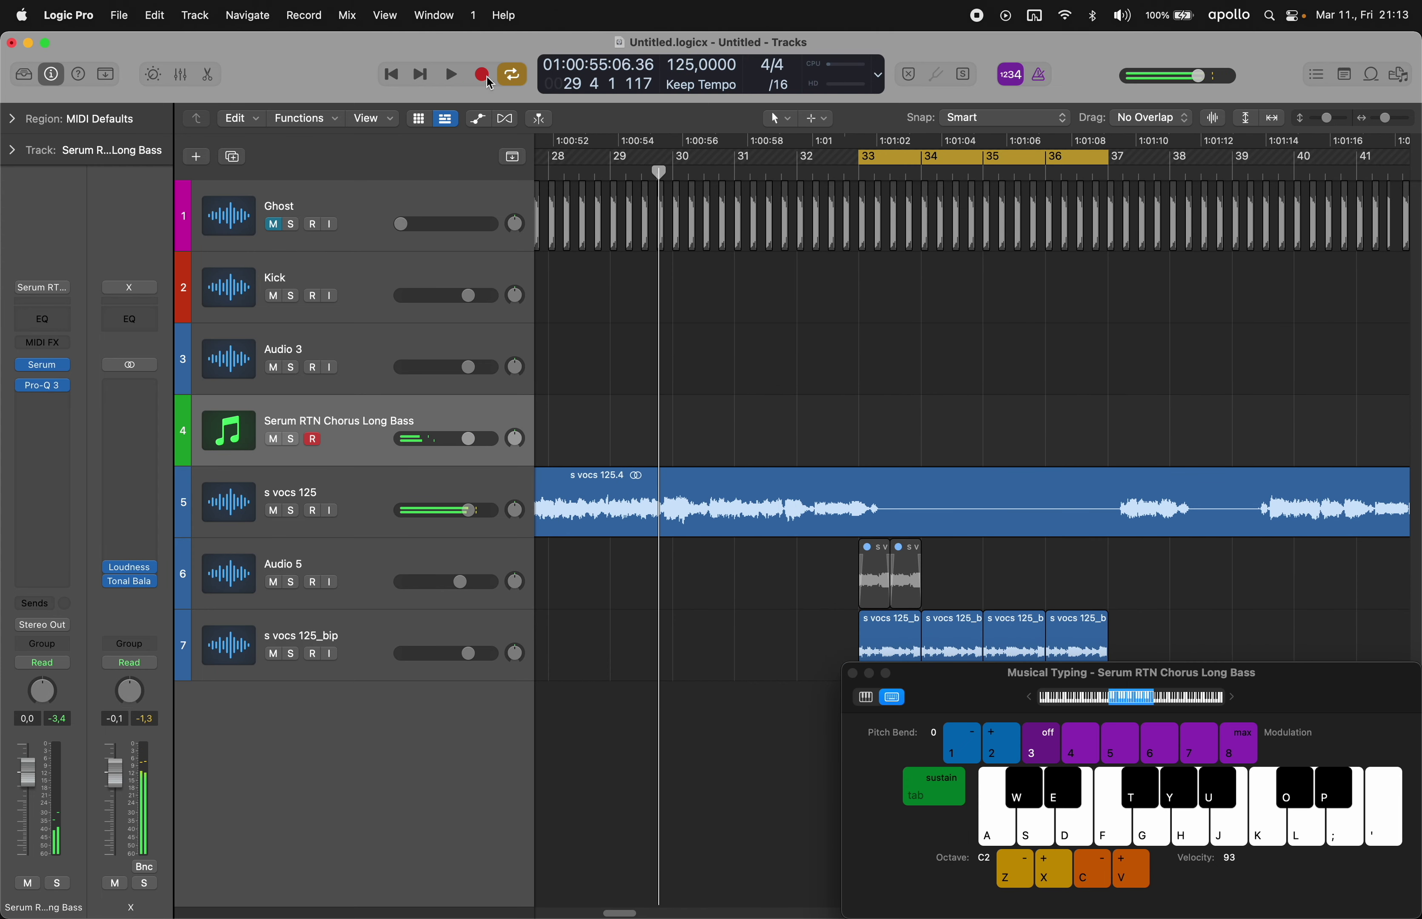
# - Record the A, C, D, F bass line with octave jumps on the Serum track over bars 33 to 37, stopping after one pass
pyautogui.press('r')
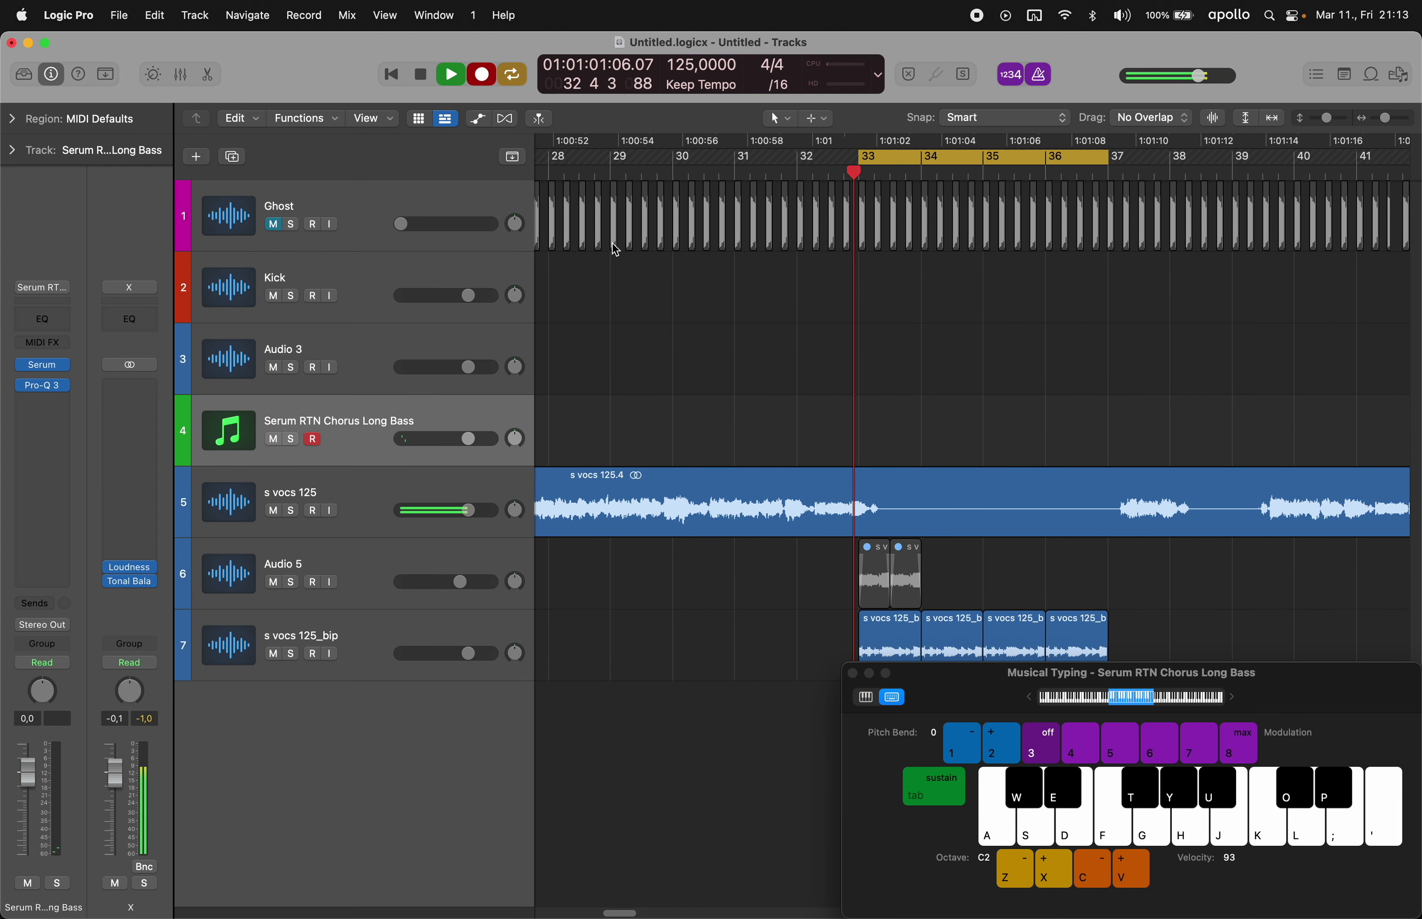
pyautogui.press('h')
pyautogui.press('a')
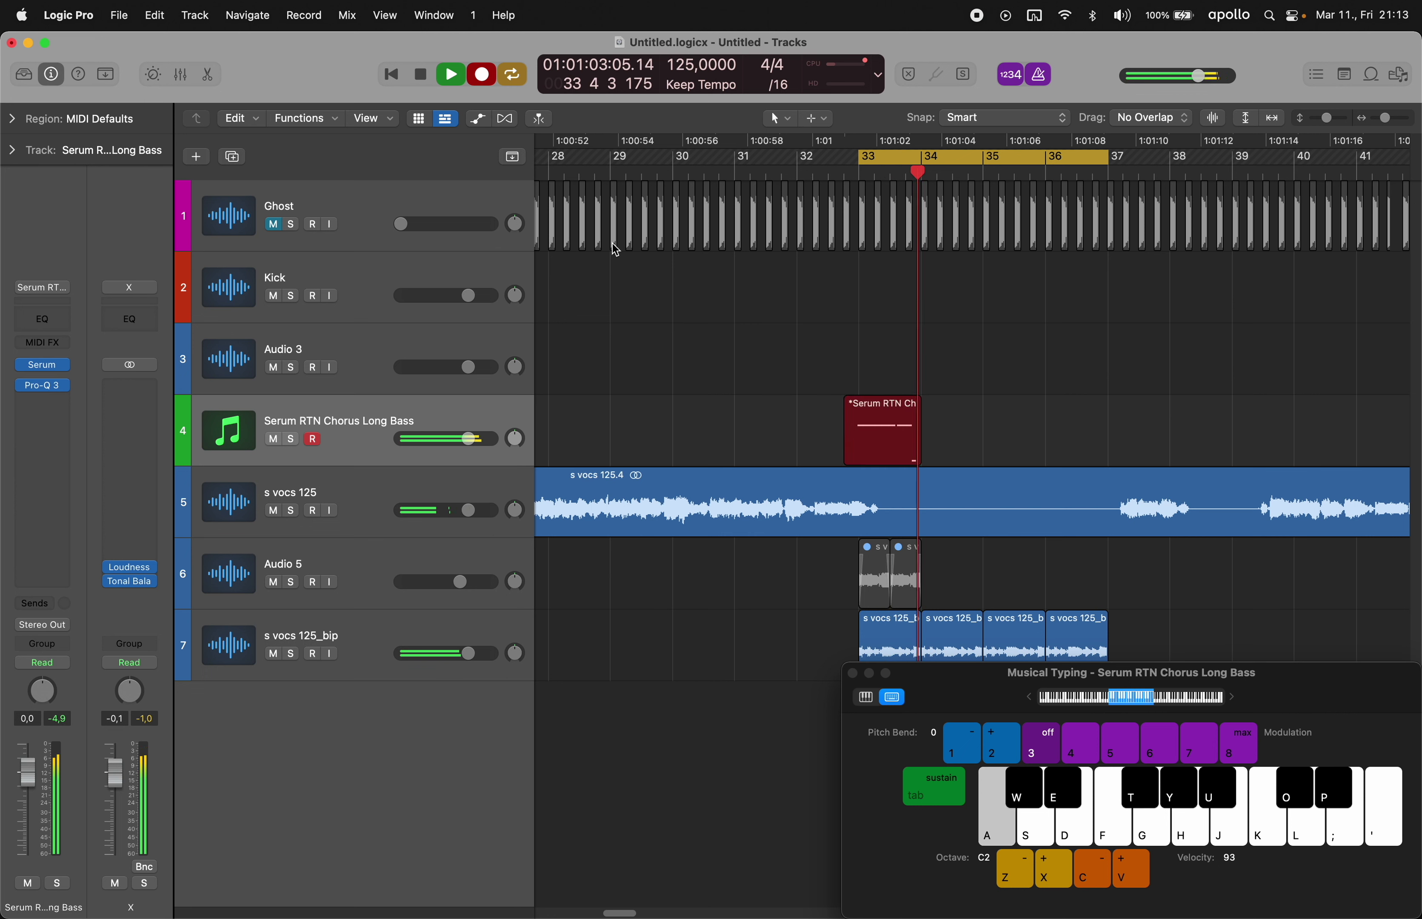
pyautogui.press('k')
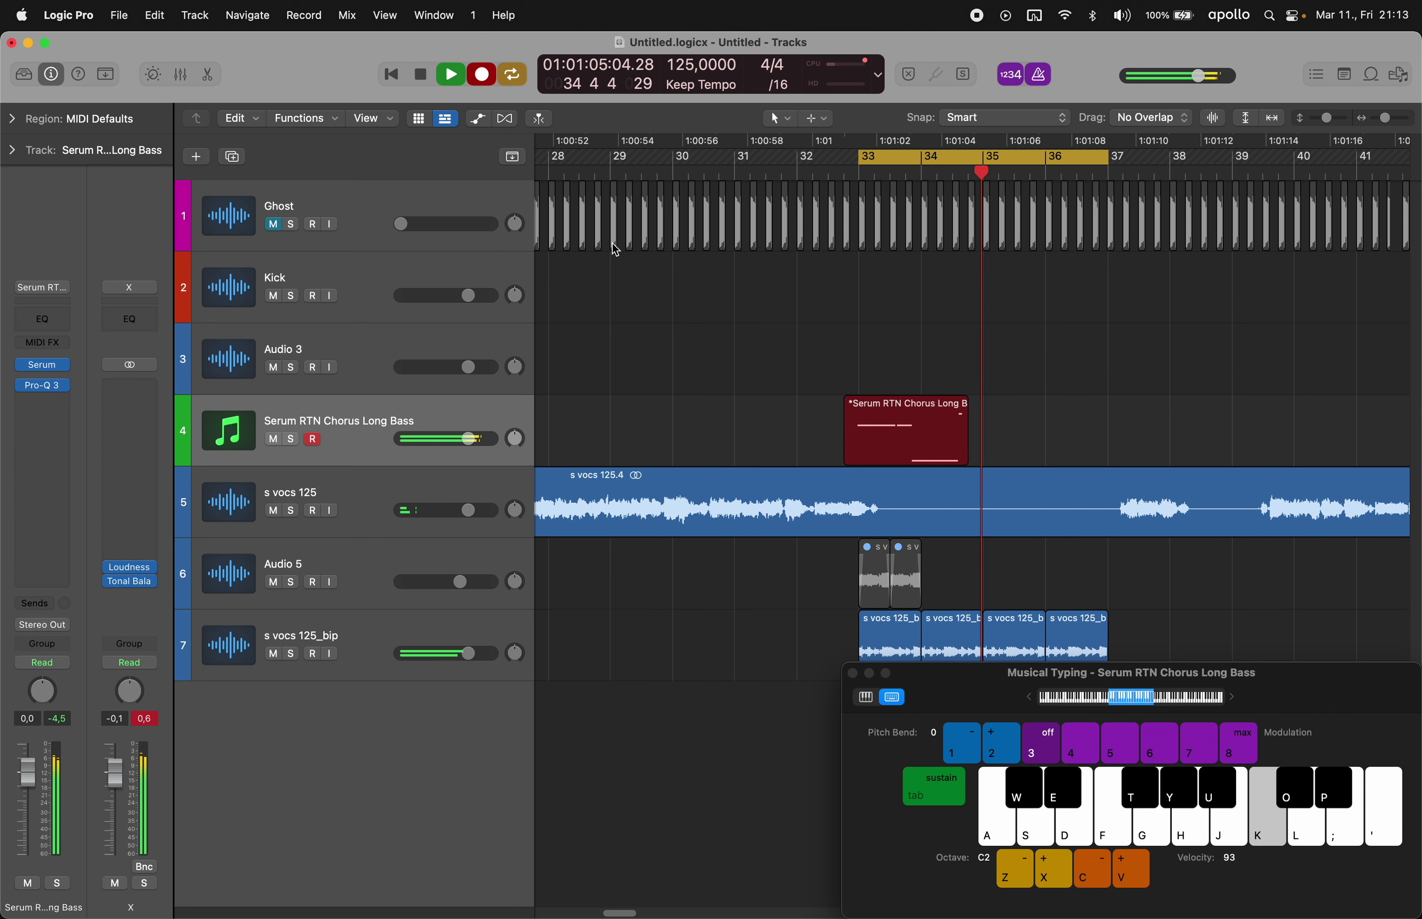
pyautogui.press('s')
pyautogui.press('l')
pyautogui.press('f')
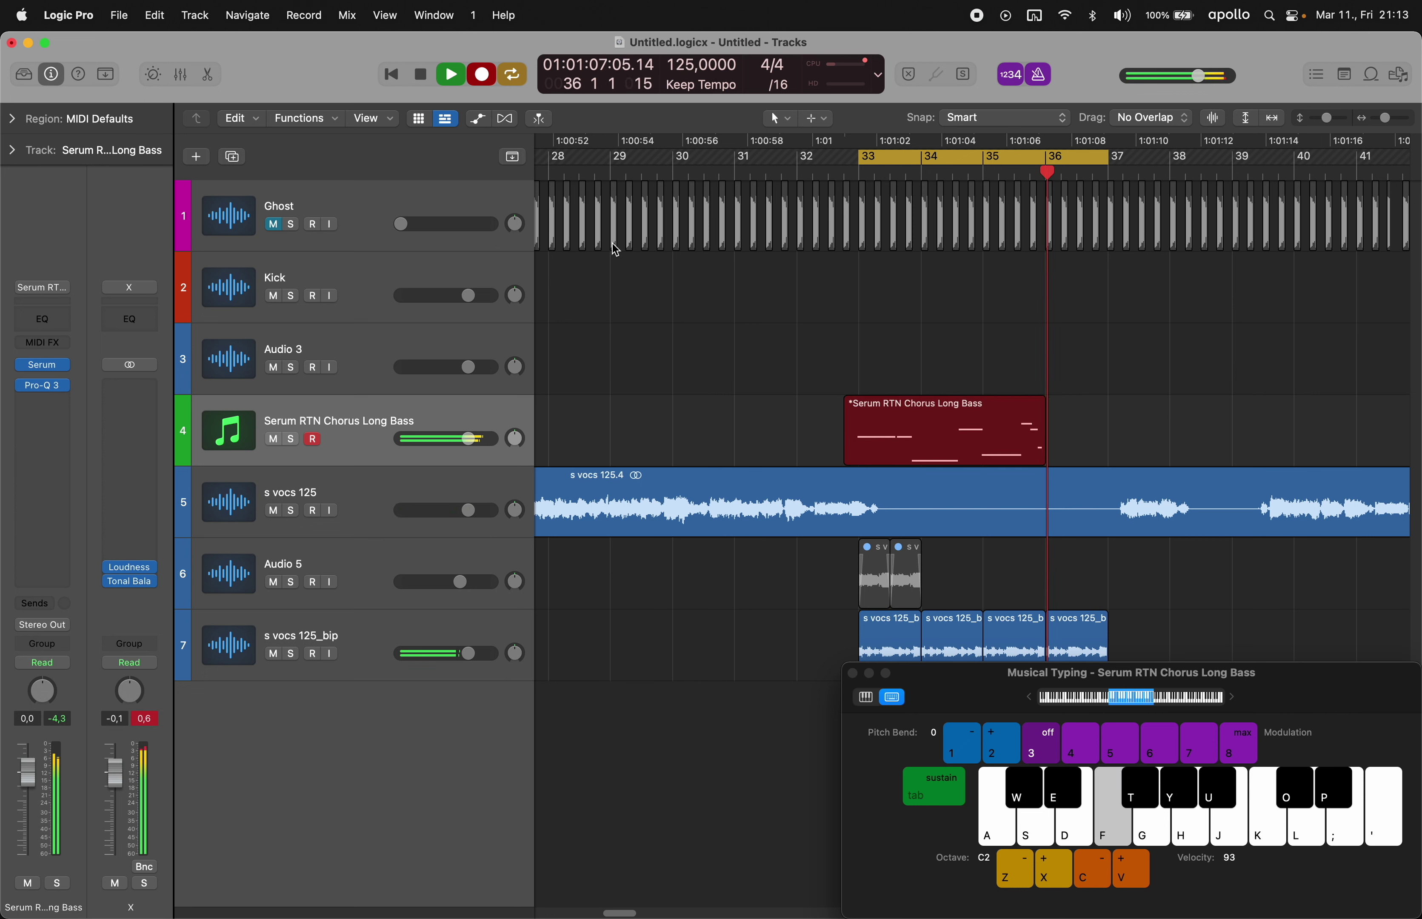
pyautogui.press("'")
pyautogui.press(';')
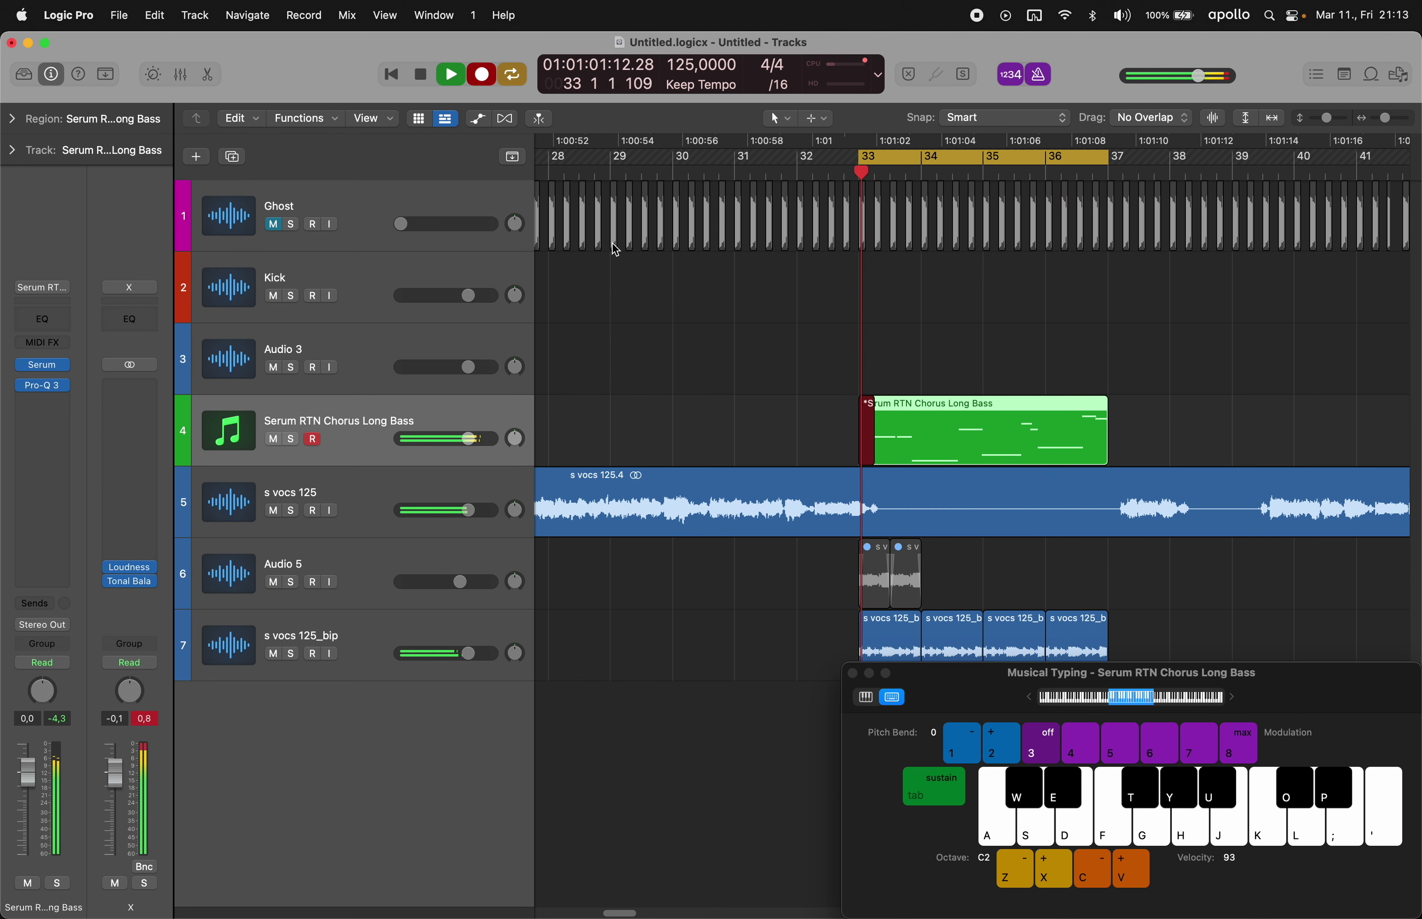
pyautogui.press('space')
# - Open the recorded bass region in the Piano Roll, close Musical Typing and play the loop with all notes deselected
pyautogui.doubleClick(1009, 425)
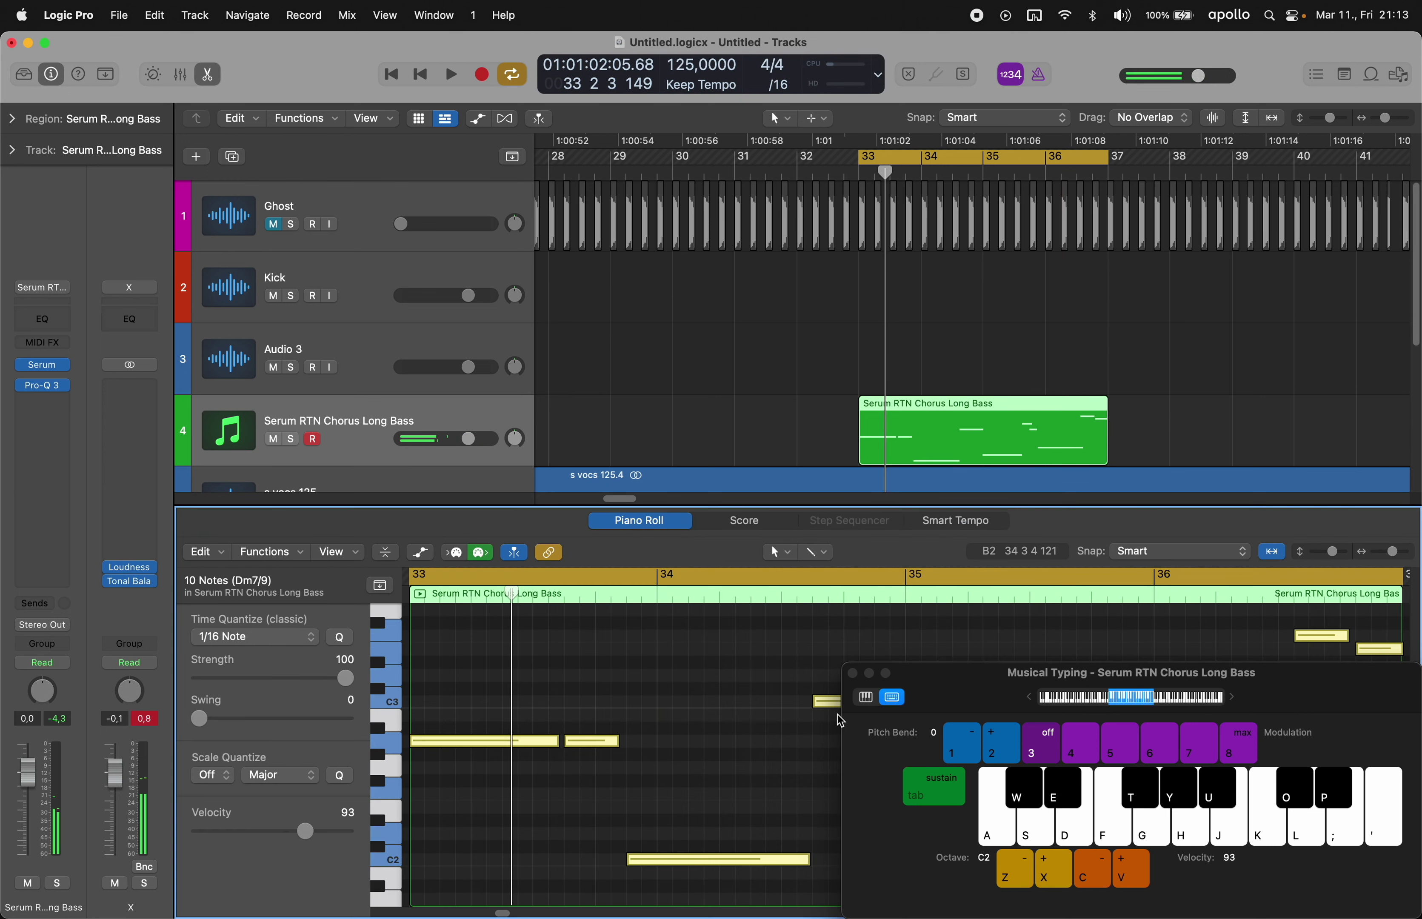
pyautogui.click(852, 674)
pyautogui.scroll(4, 1028, 702)
pyautogui.press('space')
pyautogui.click(923, 659)
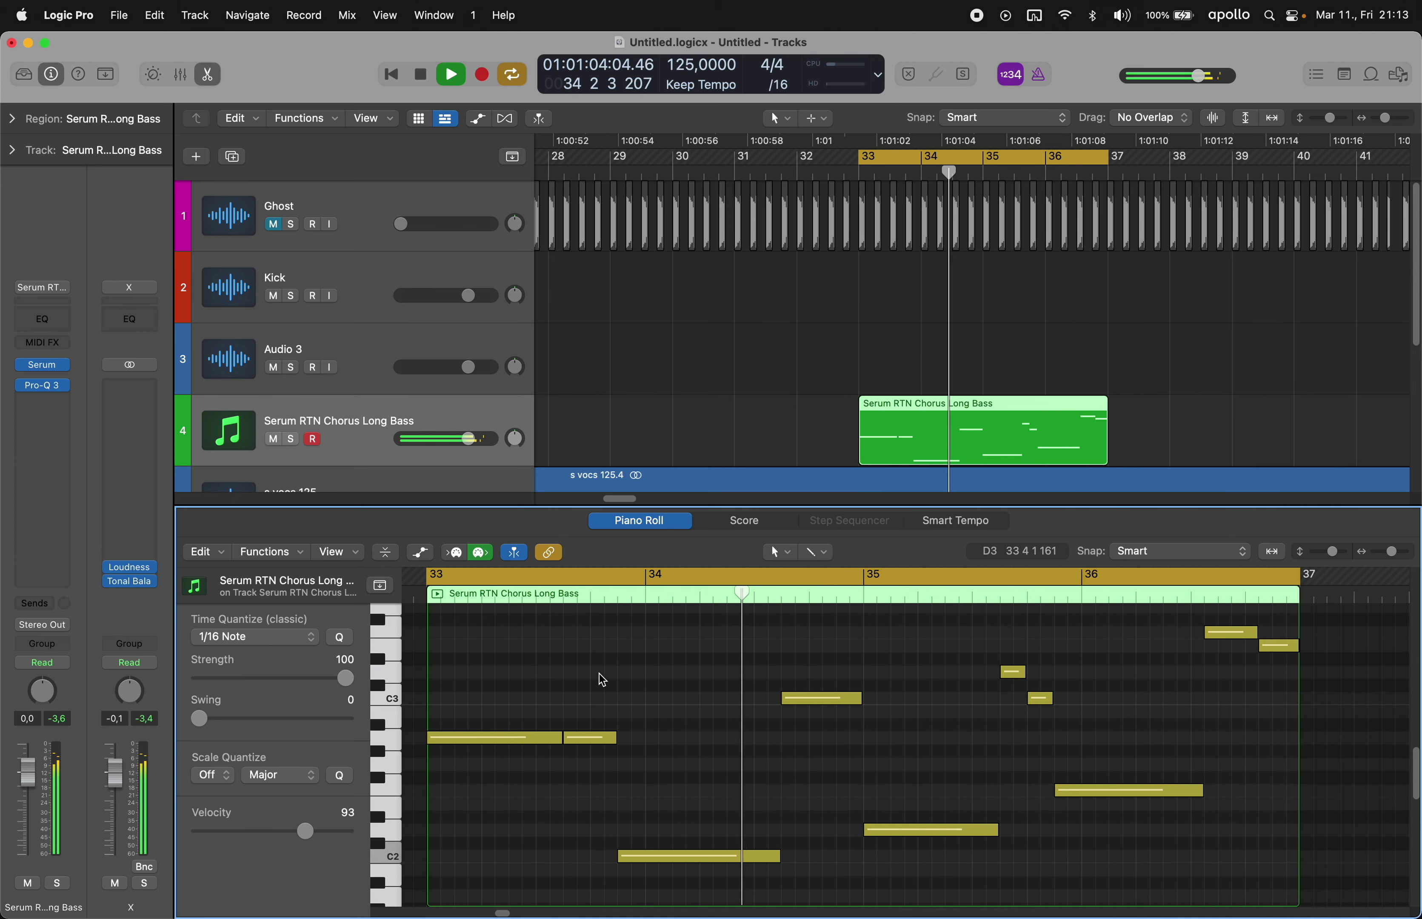
# - Remove the closing E3 note, extend the high F3 to bar 37 and the F2 before it up to the F3, and close the editor
pyautogui.press('super+Up')
pyautogui.hscroll(3, 689, 660)
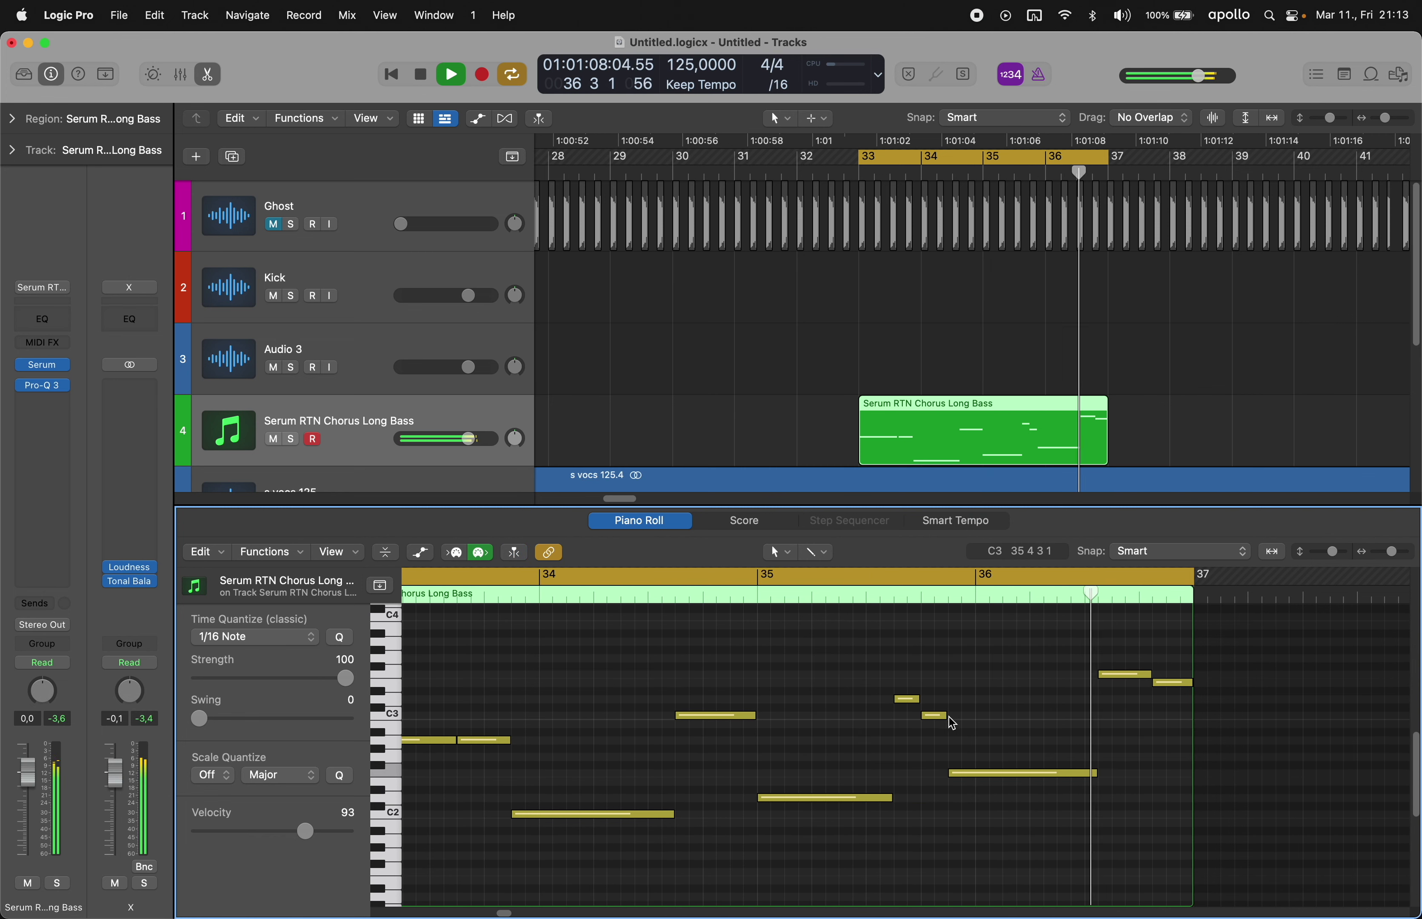
pyautogui.moveTo(1101, 677); pyautogui.dragTo(1035, 854)
pyautogui.hotkey('shift', '\\')
pyautogui.click(1060, 754)
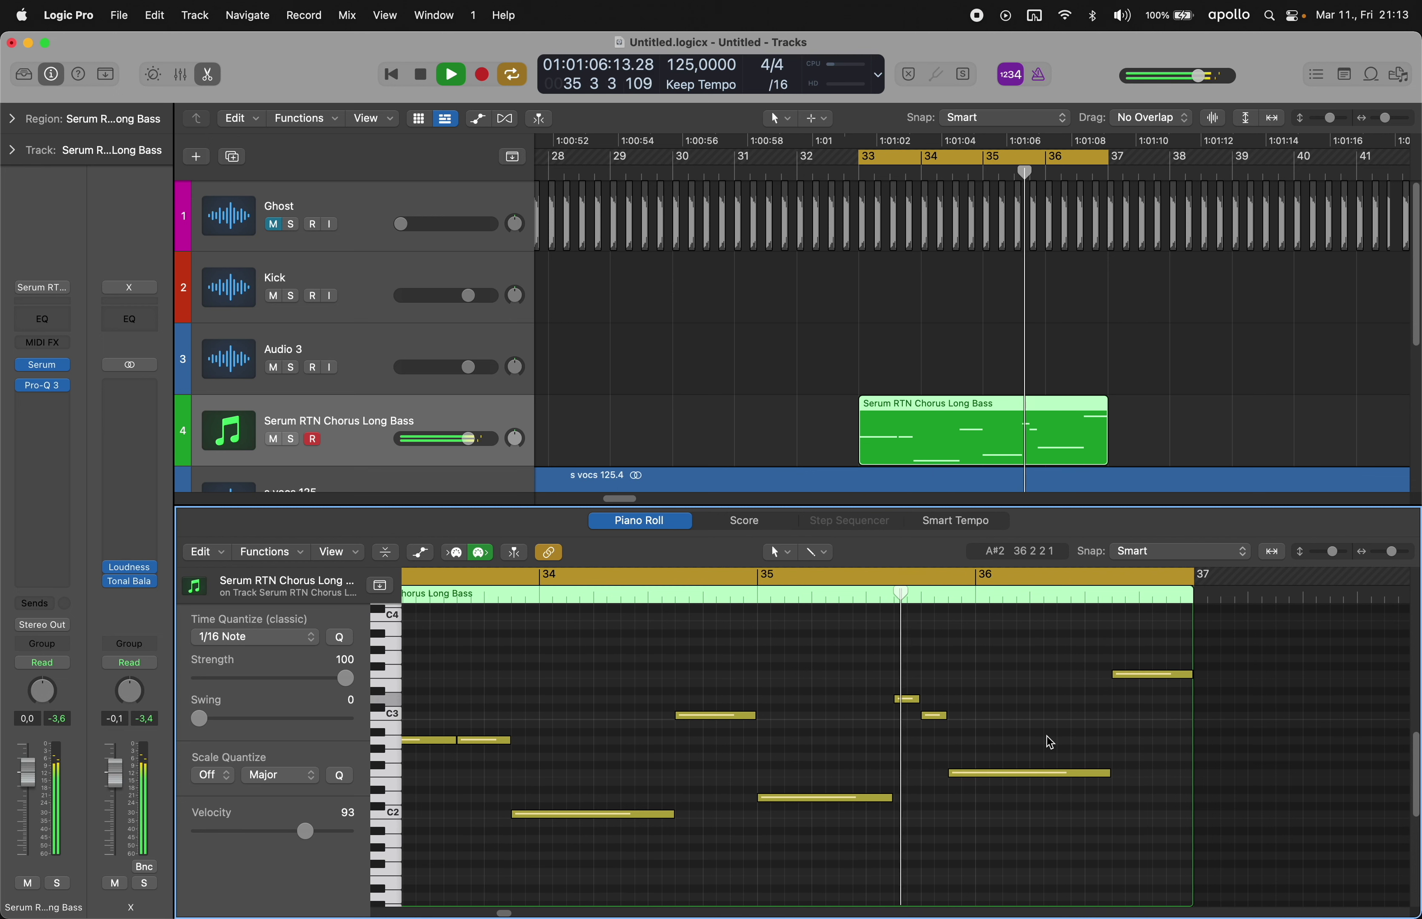
pyautogui.press('p')
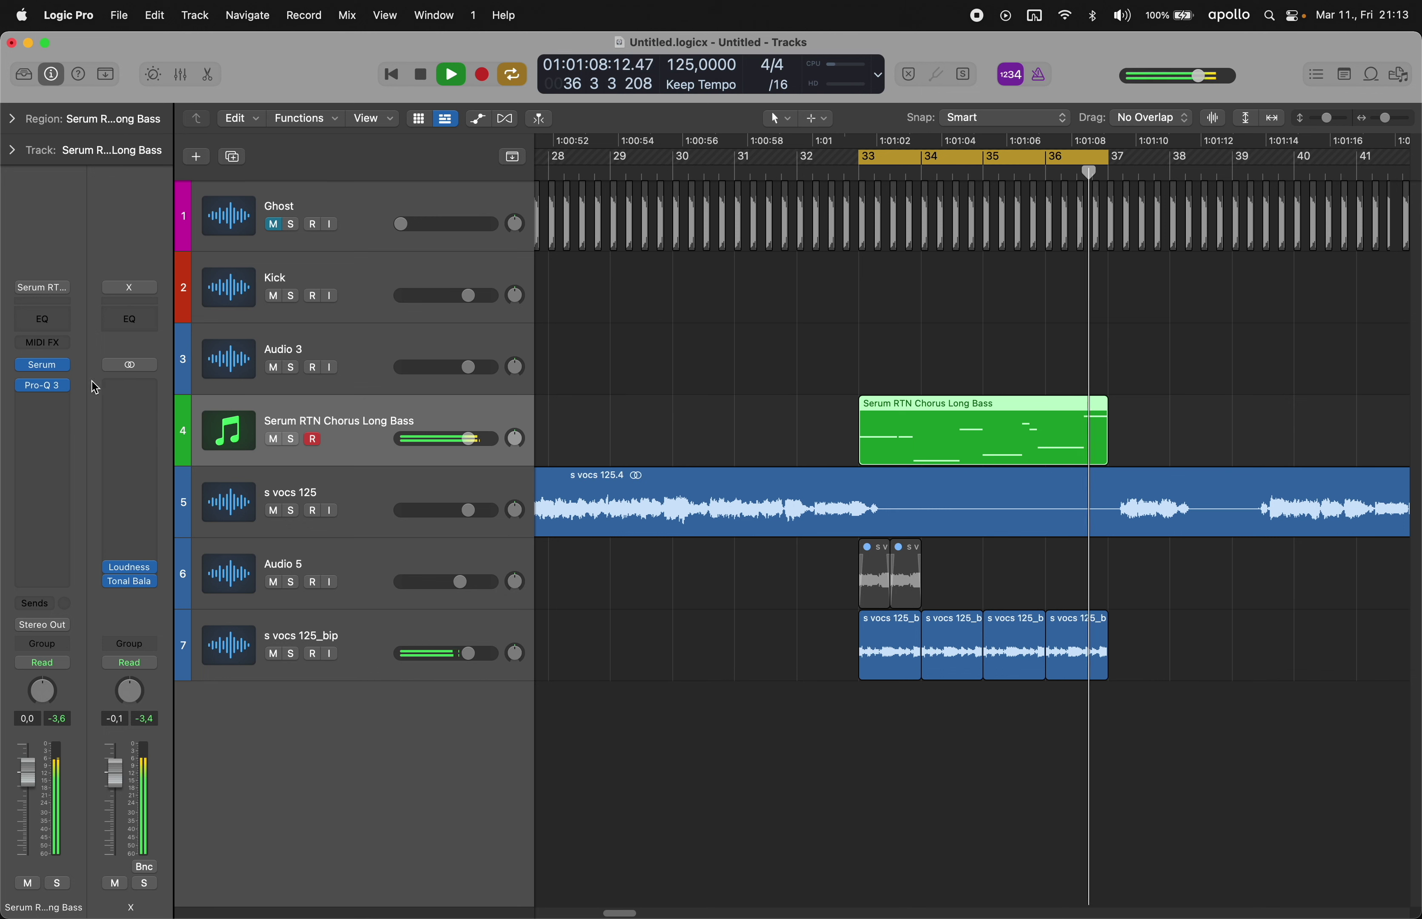
# - Shorten the Env 1 attack of the Serum bass to 6.6 ms and close the plug-in
pyautogui.click(43, 364)
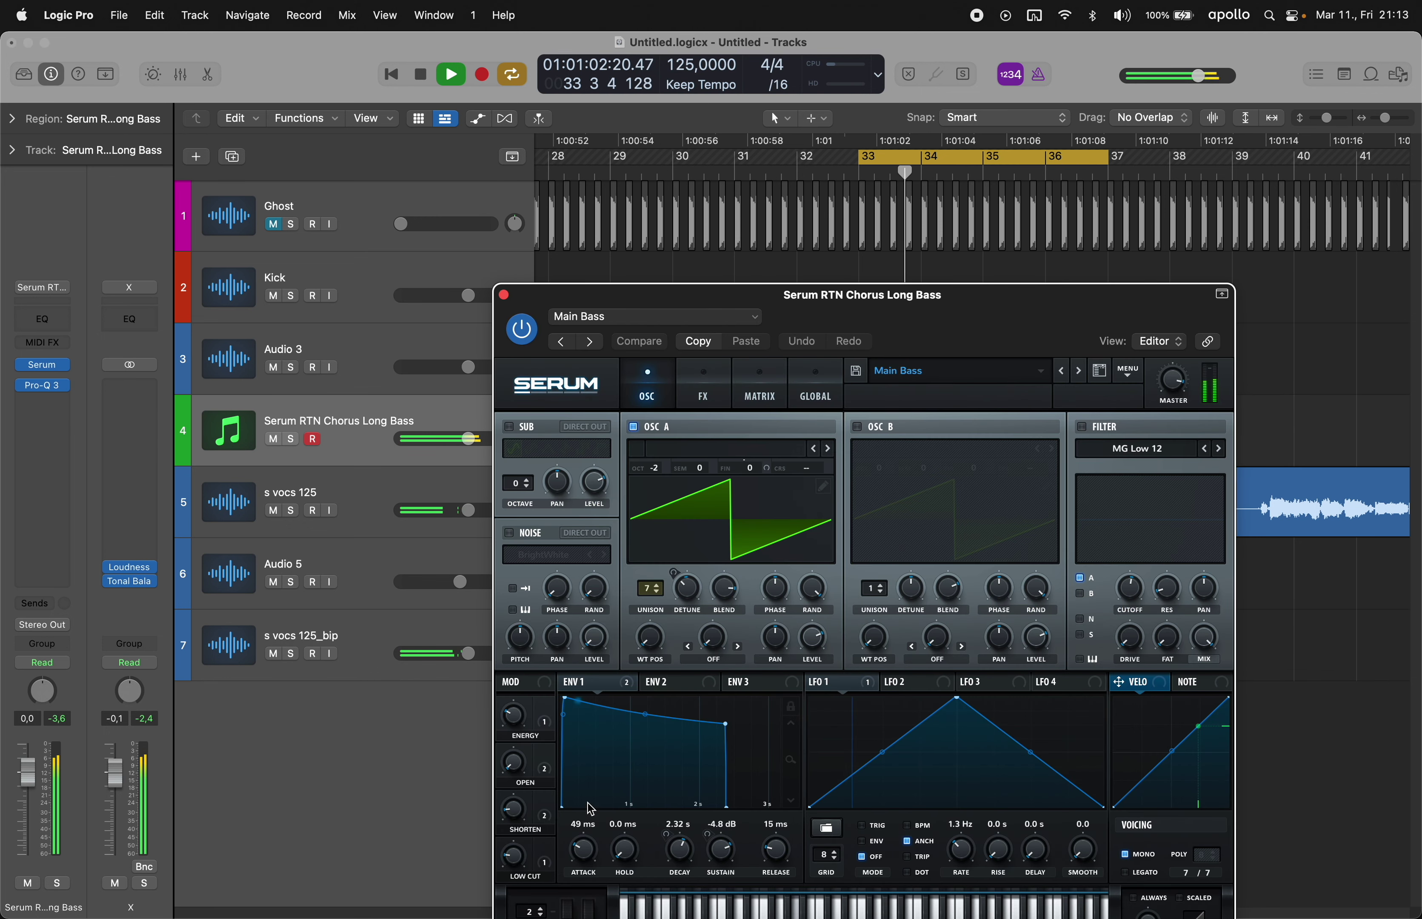
pyautogui.moveTo(585, 854); pyautogui.dragTo(586, 875)
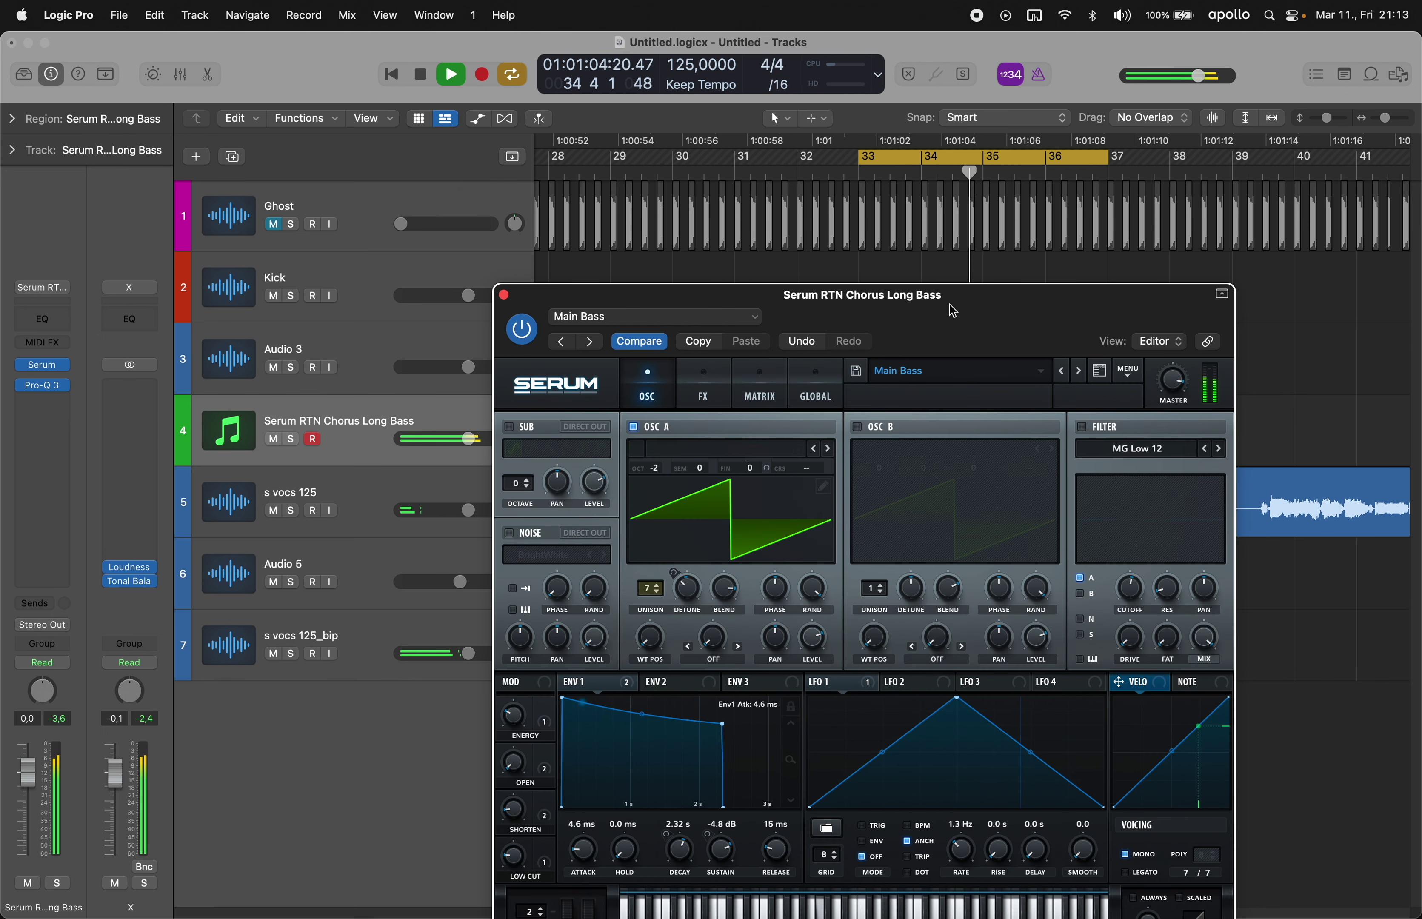
pyautogui.moveTo(952, 310); pyautogui.dragTo(934, 207)
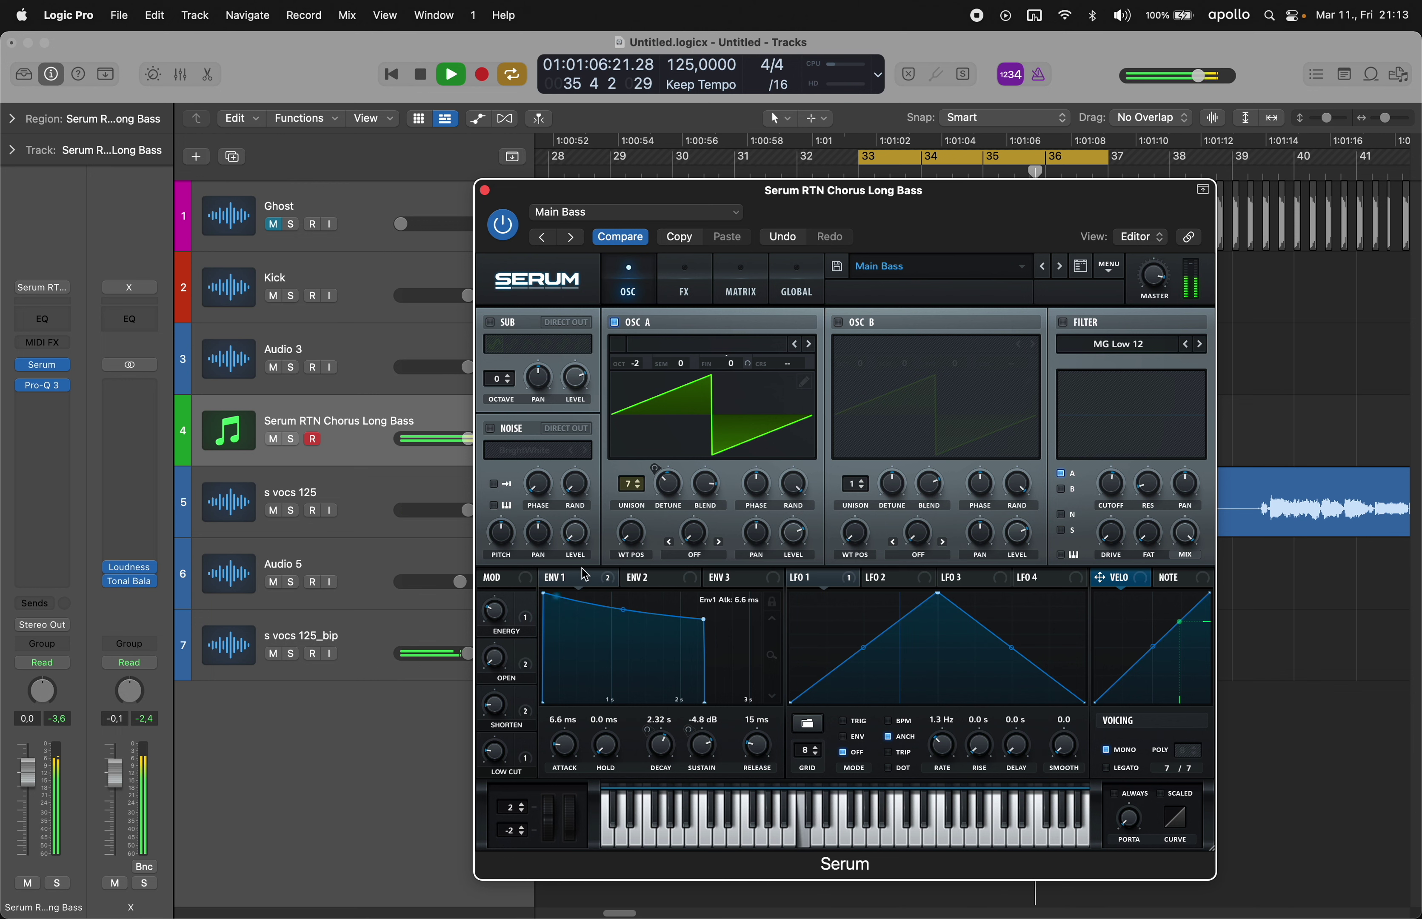
pyautogui.click(485, 191)
# - Add a new software instrument track below the Serum bass and browse its Keys channel strip settings
pyautogui.press('alt+super+s')
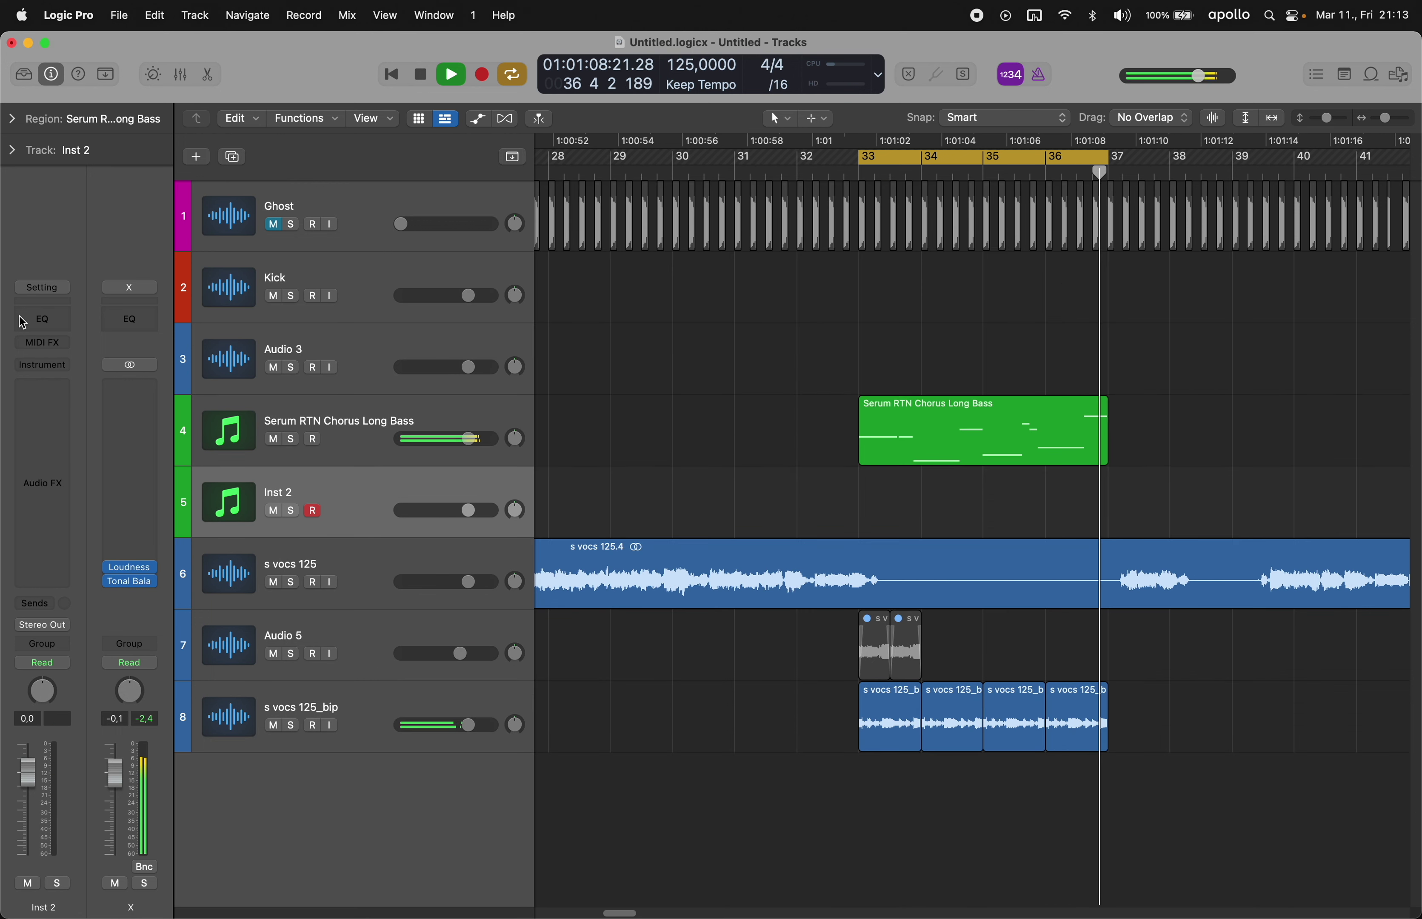
pyautogui.click(42, 287)
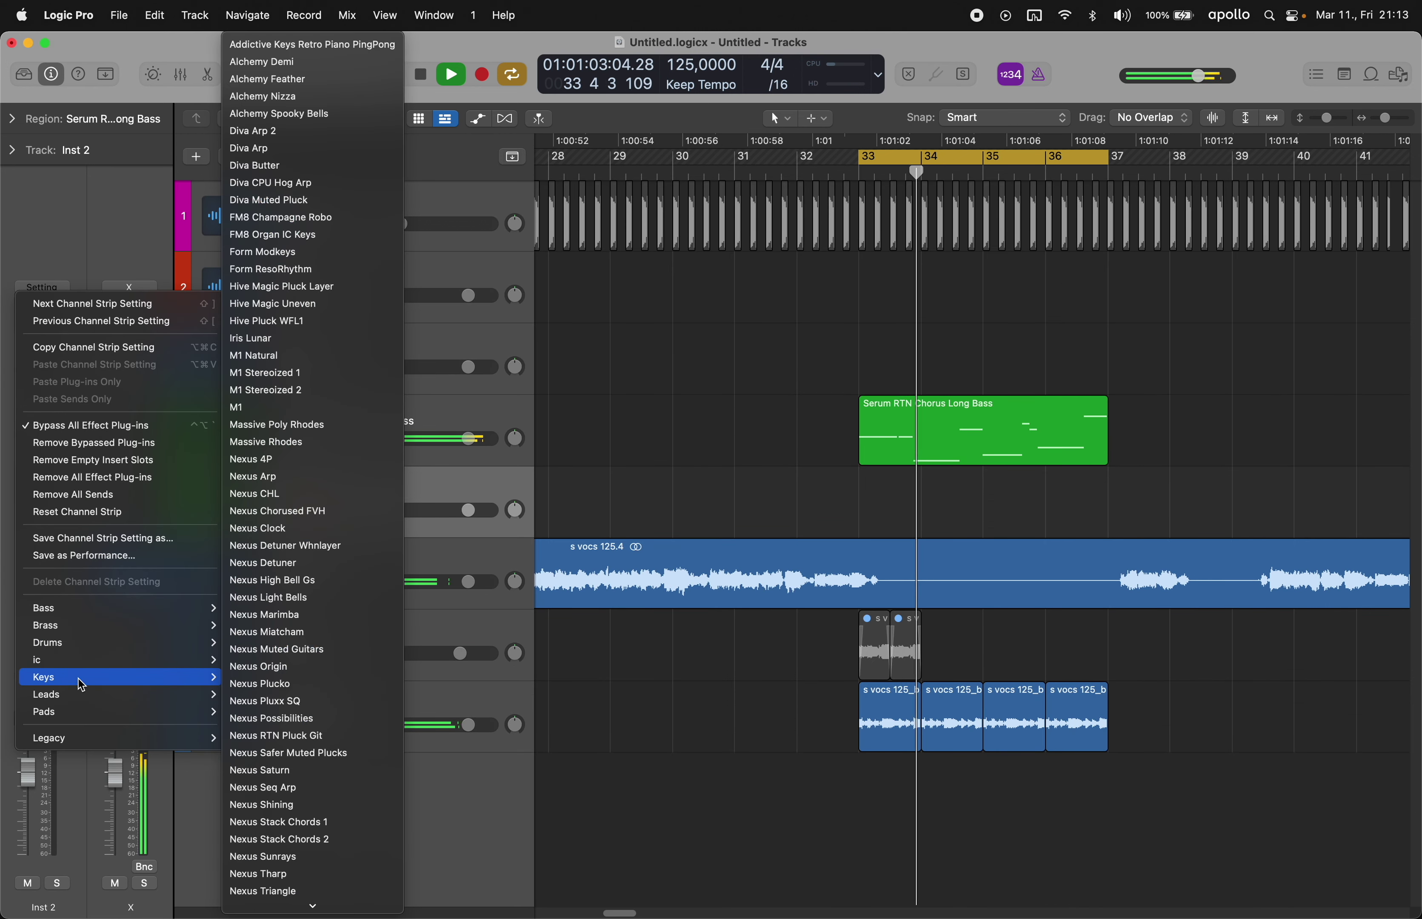
pyautogui.click(704, 435)
# - Load the Diva synth as the instrument of the new track
pyautogui.click(40, 384)
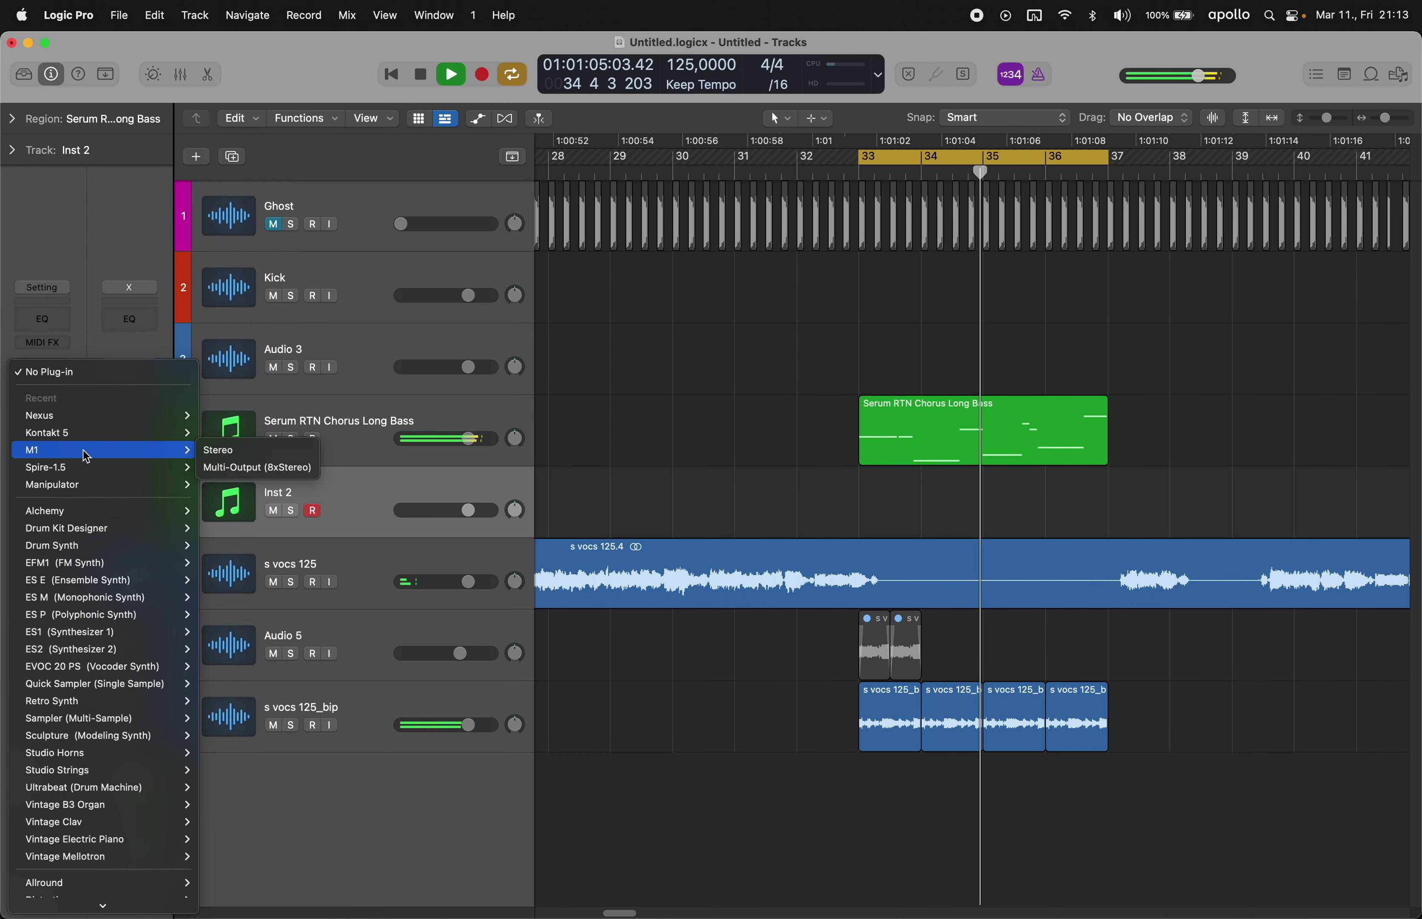
pyautogui.moveTo(83, 418)
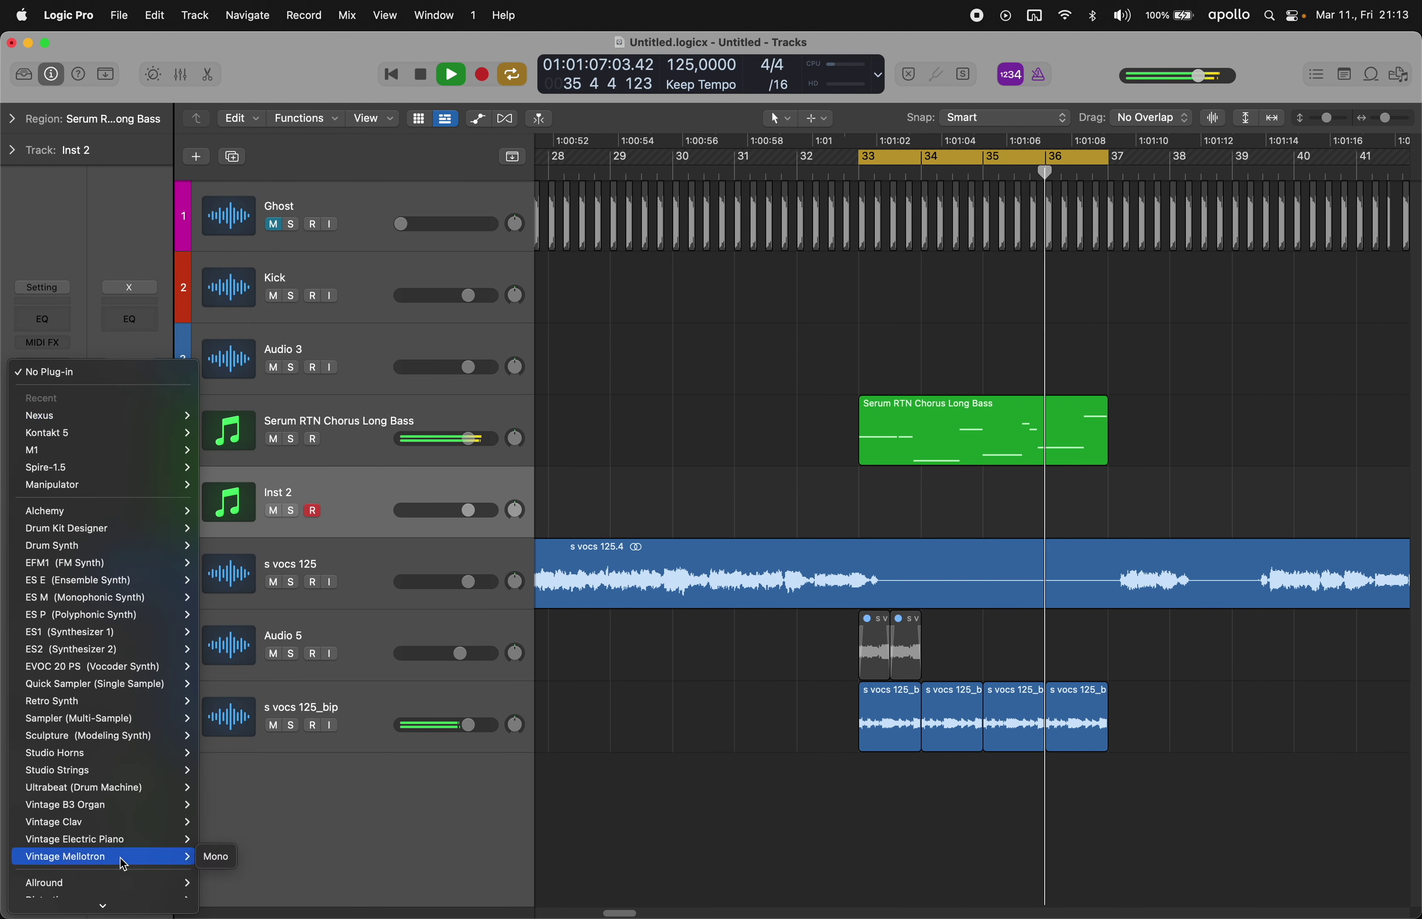
pyautogui.moveTo(108, 780)
pyautogui.moveTo(299, 764)
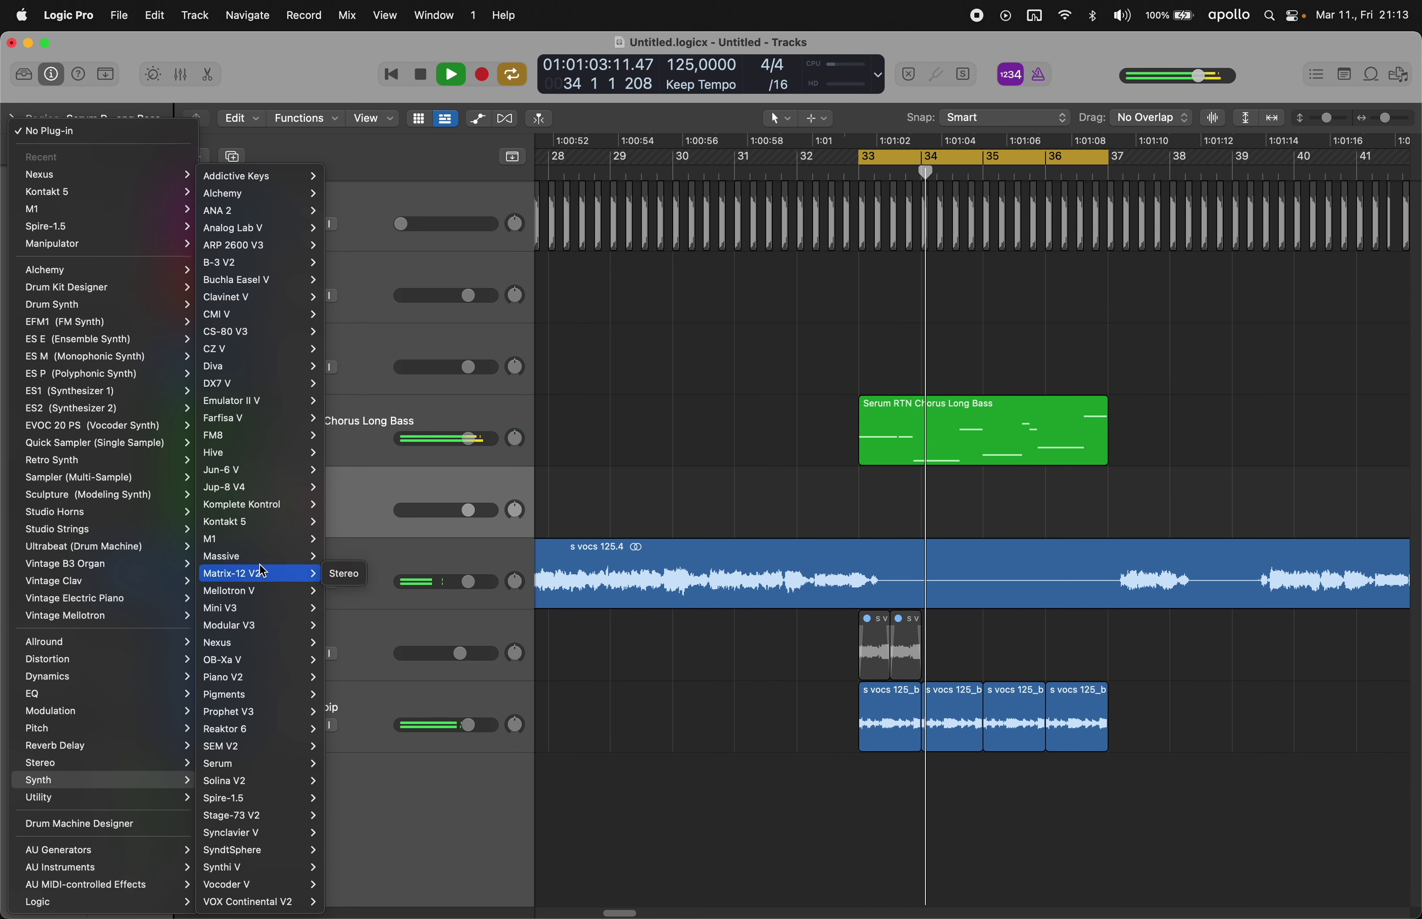
pyautogui.moveTo(257, 364)
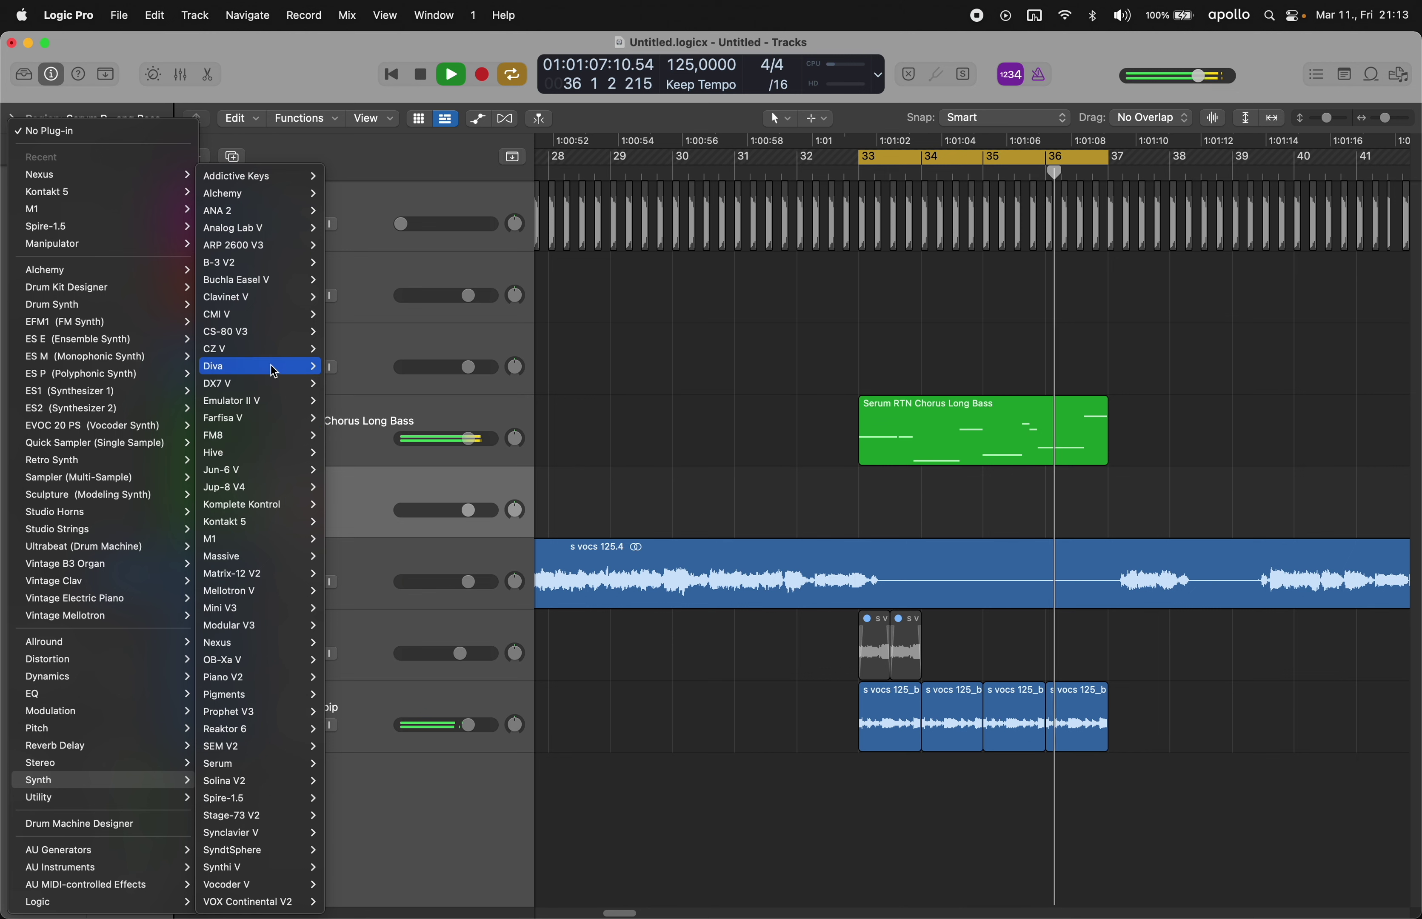
pyautogui.click(335, 366)
# - Replace the new track's instrument with Hive and open the 04 Keys & Classic folder in its preset browser
pyautogui.click(59, 365)
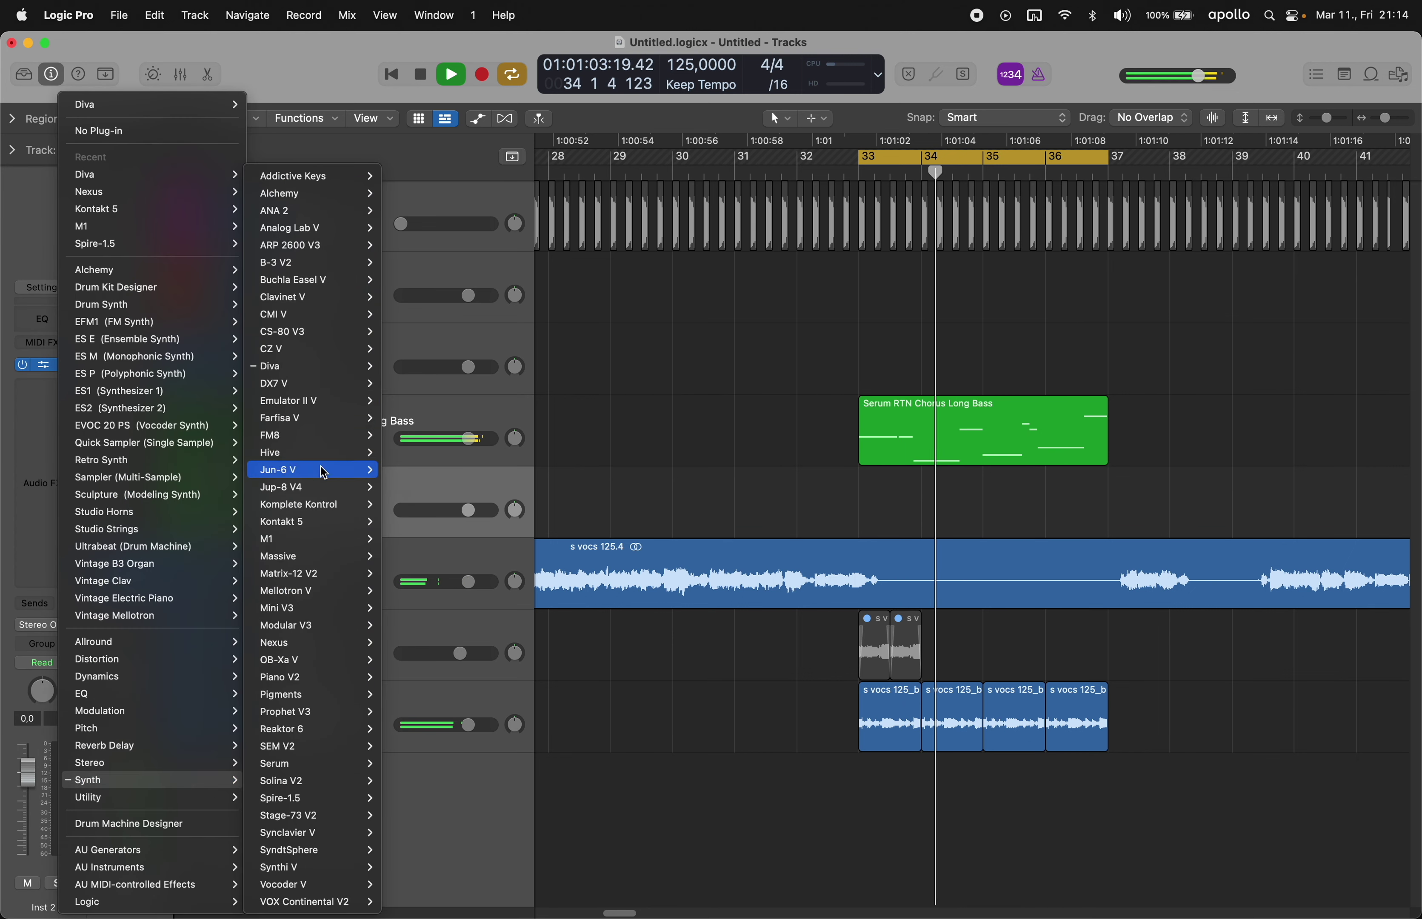
pyautogui.click(310, 452)
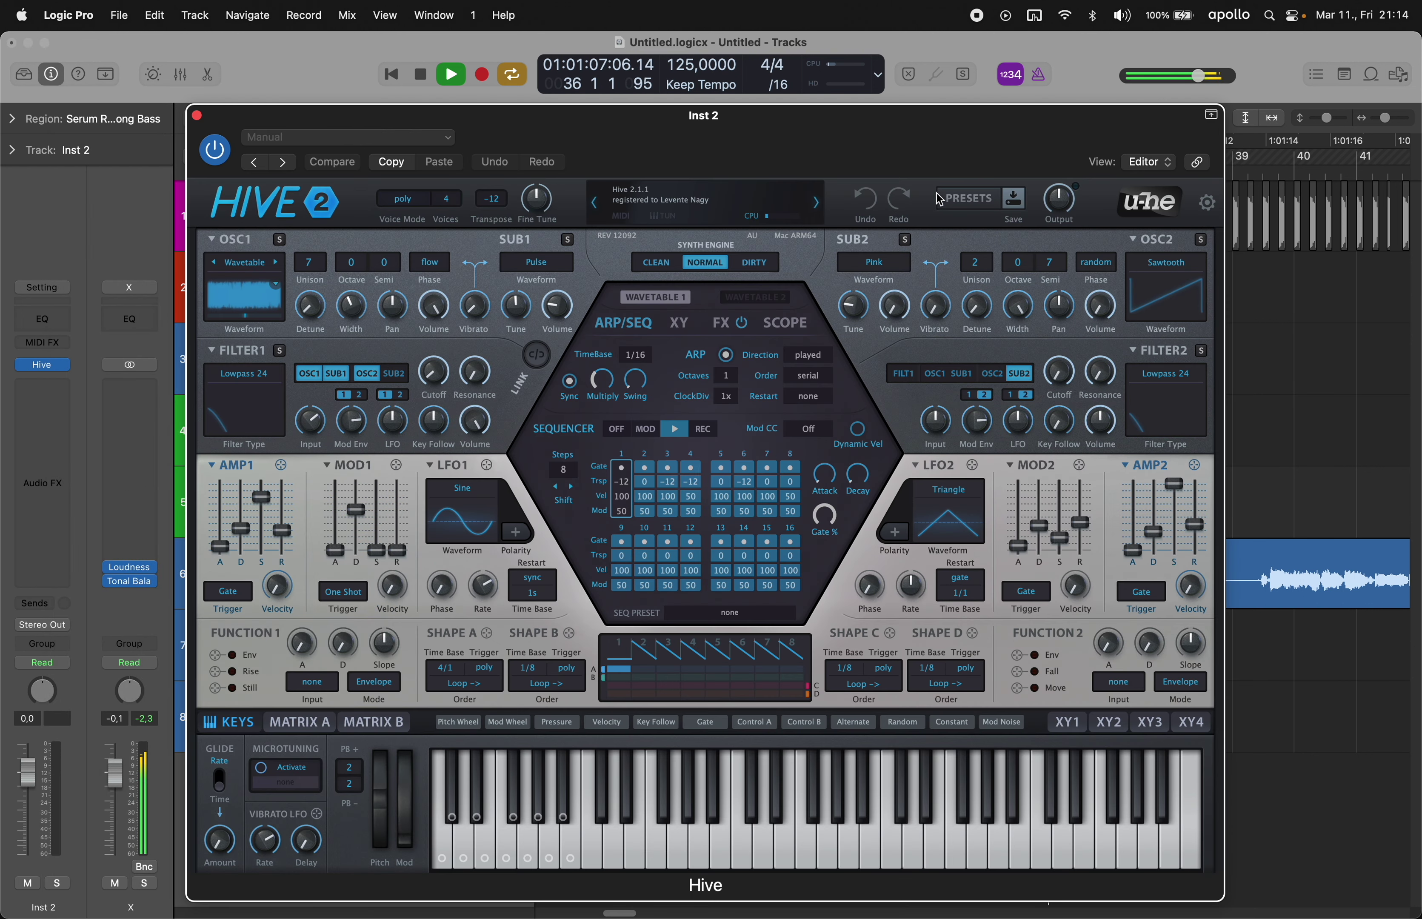
pyautogui.click(938, 200)
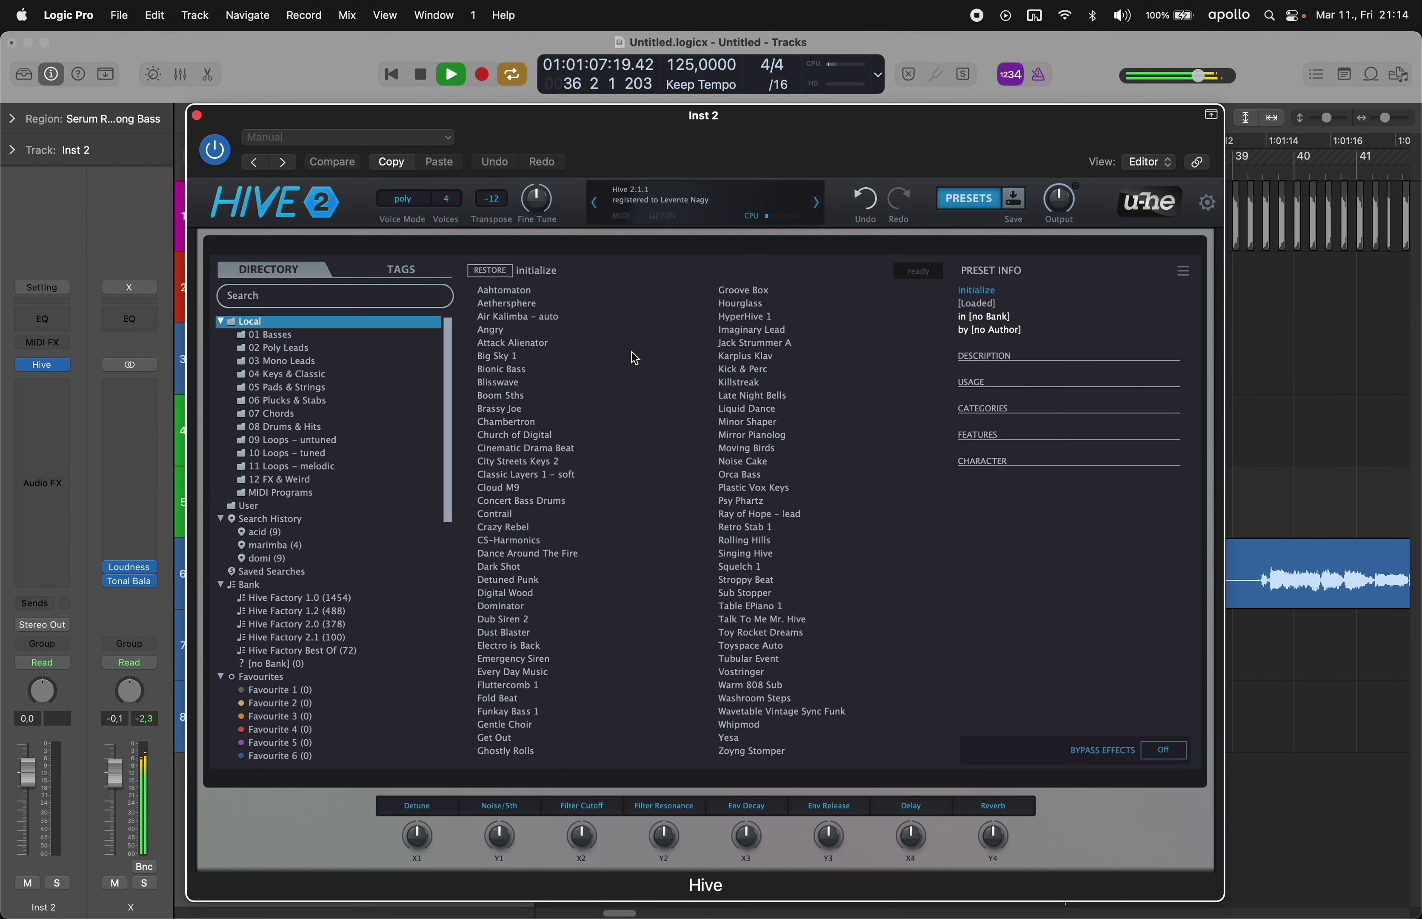
pyautogui.click(301, 376)
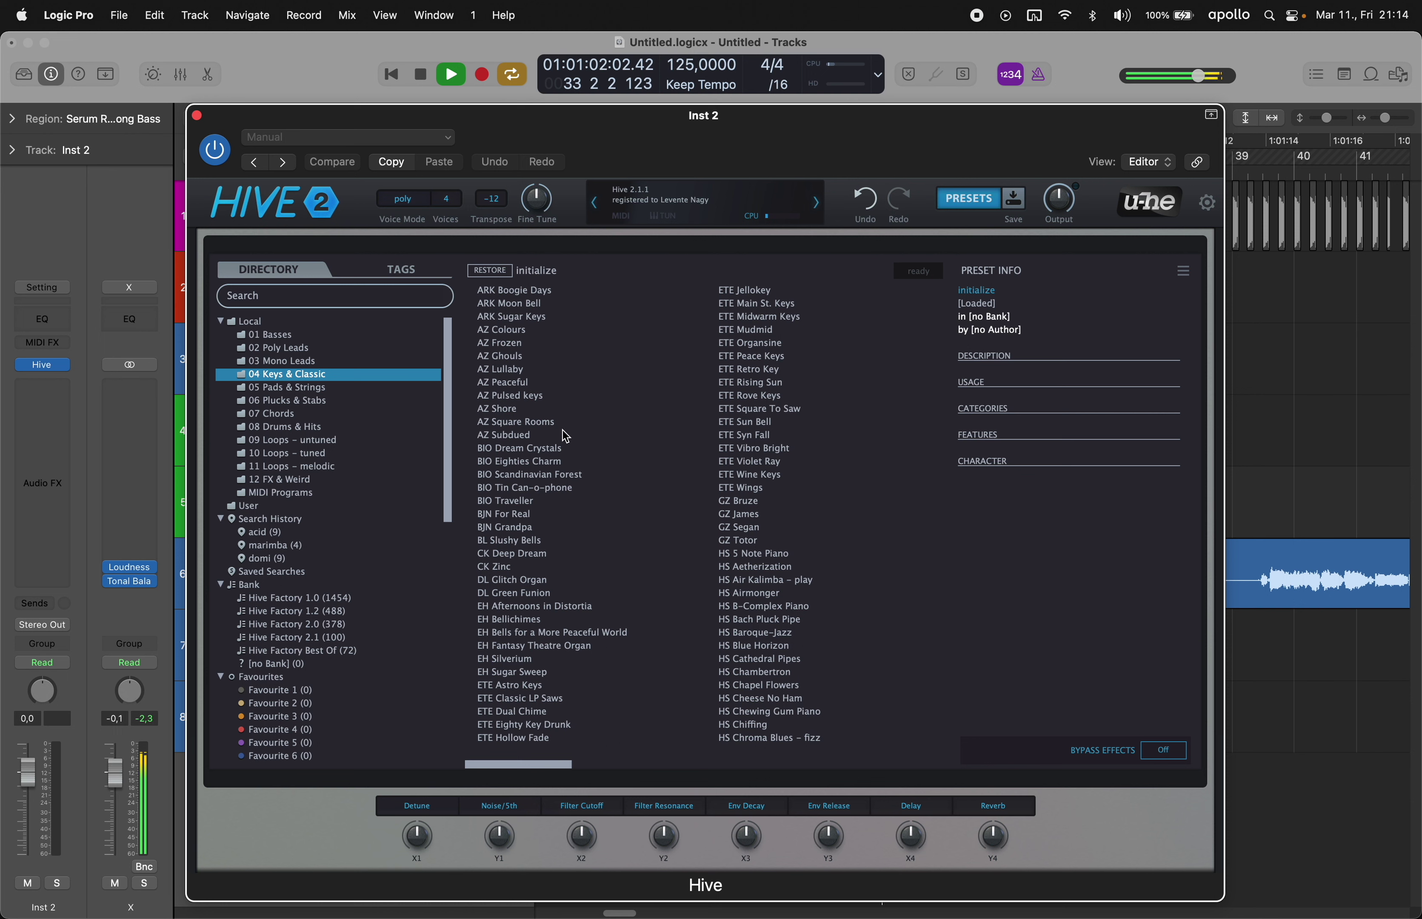
# - Load the HS Nineteen Eighty preset and bring up Musical Typing to play it over the loop
pyautogui.moveTo(545, 763); pyautogui.dragTo(711, 765)
pyautogui.click(529, 464)
pyautogui.press('super+k')
pyautogui.press('k')
# - Audition HS No Mellow, HS Layer Keys, HS Lyle Ocarinish and HS Old Stab Brass, playing C, E and F notes over the loop
pyautogui.click(530, 474)
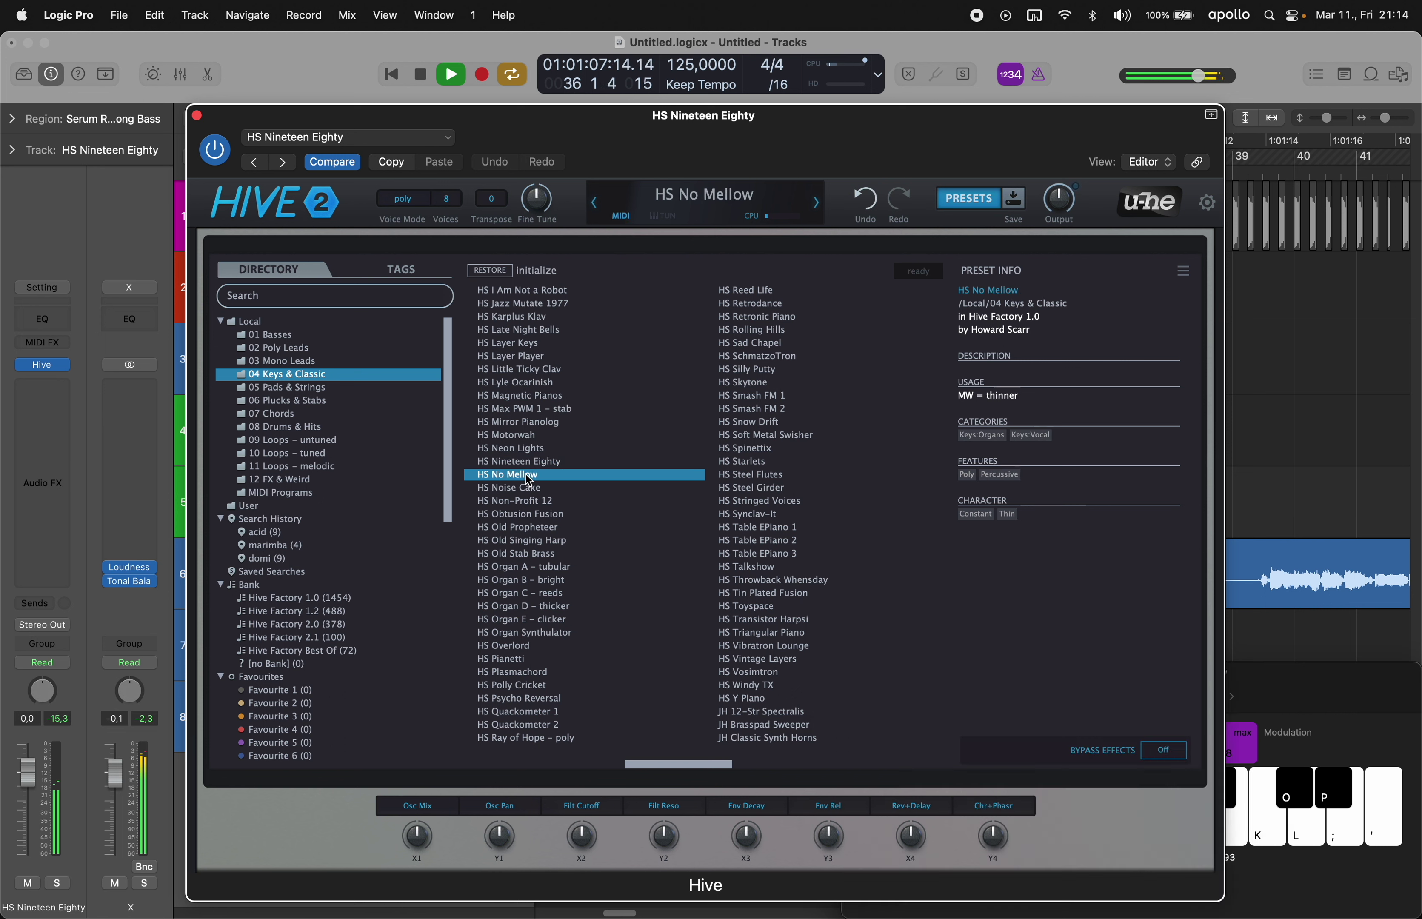
pyautogui.click(531, 344)
pyautogui.click(536, 383)
pyautogui.click(525, 553)
pyautogui.press('k')
pyautogui.press('k')
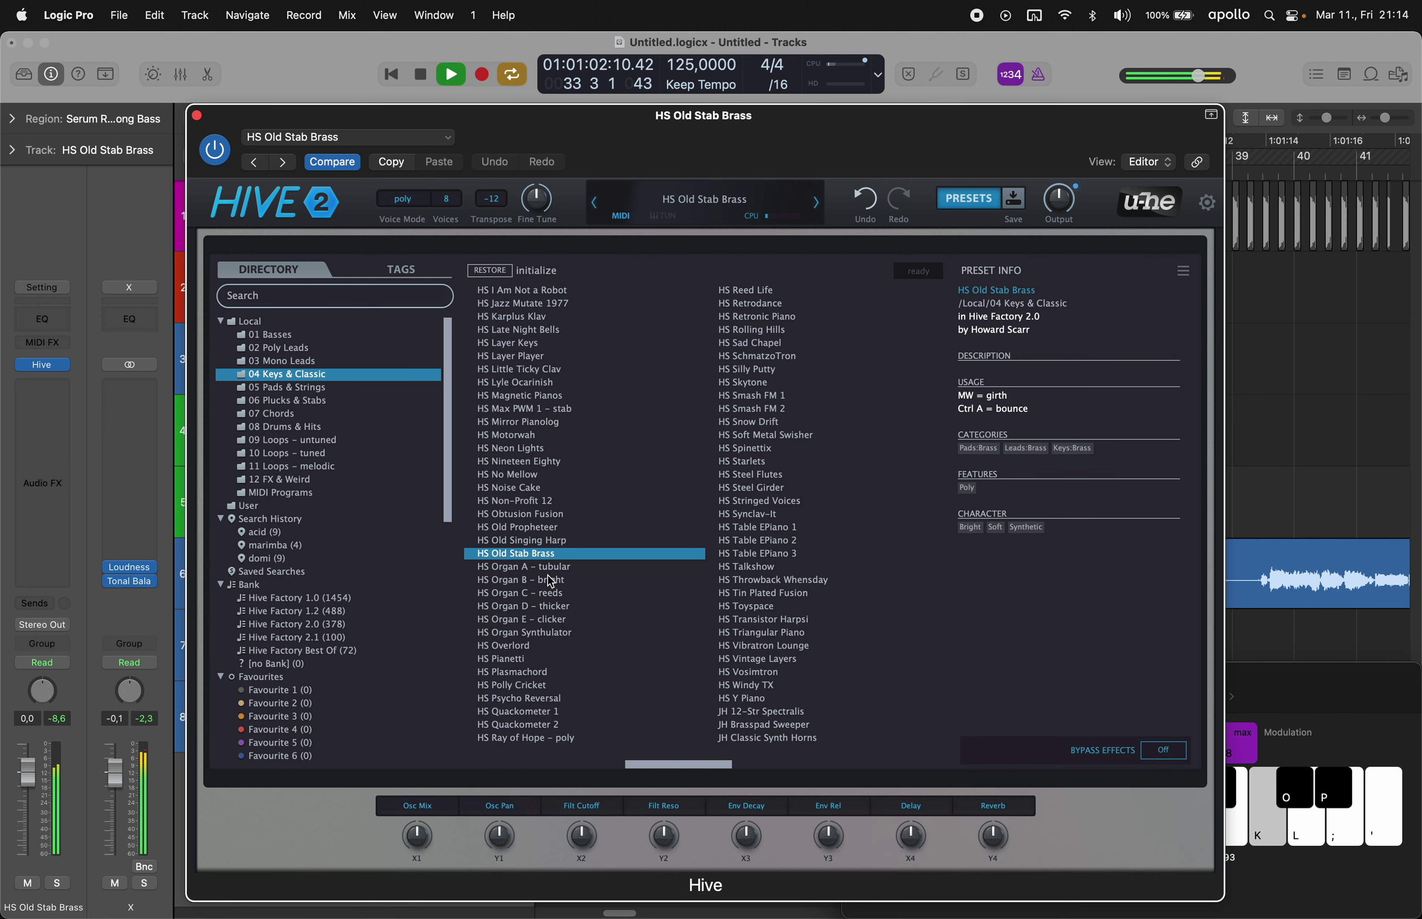
pyautogui.press('k')
pyautogui.press('k')
pyautogui.press(';')
pyautogui.press("'")
pyautogui.press("'")
pyautogui.press(';')
# - Try HS Ray of Hope - poly and HS Quackometer 2, raising the Hive track's volume to 4.1 dB
pyautogui.click(573, 740)
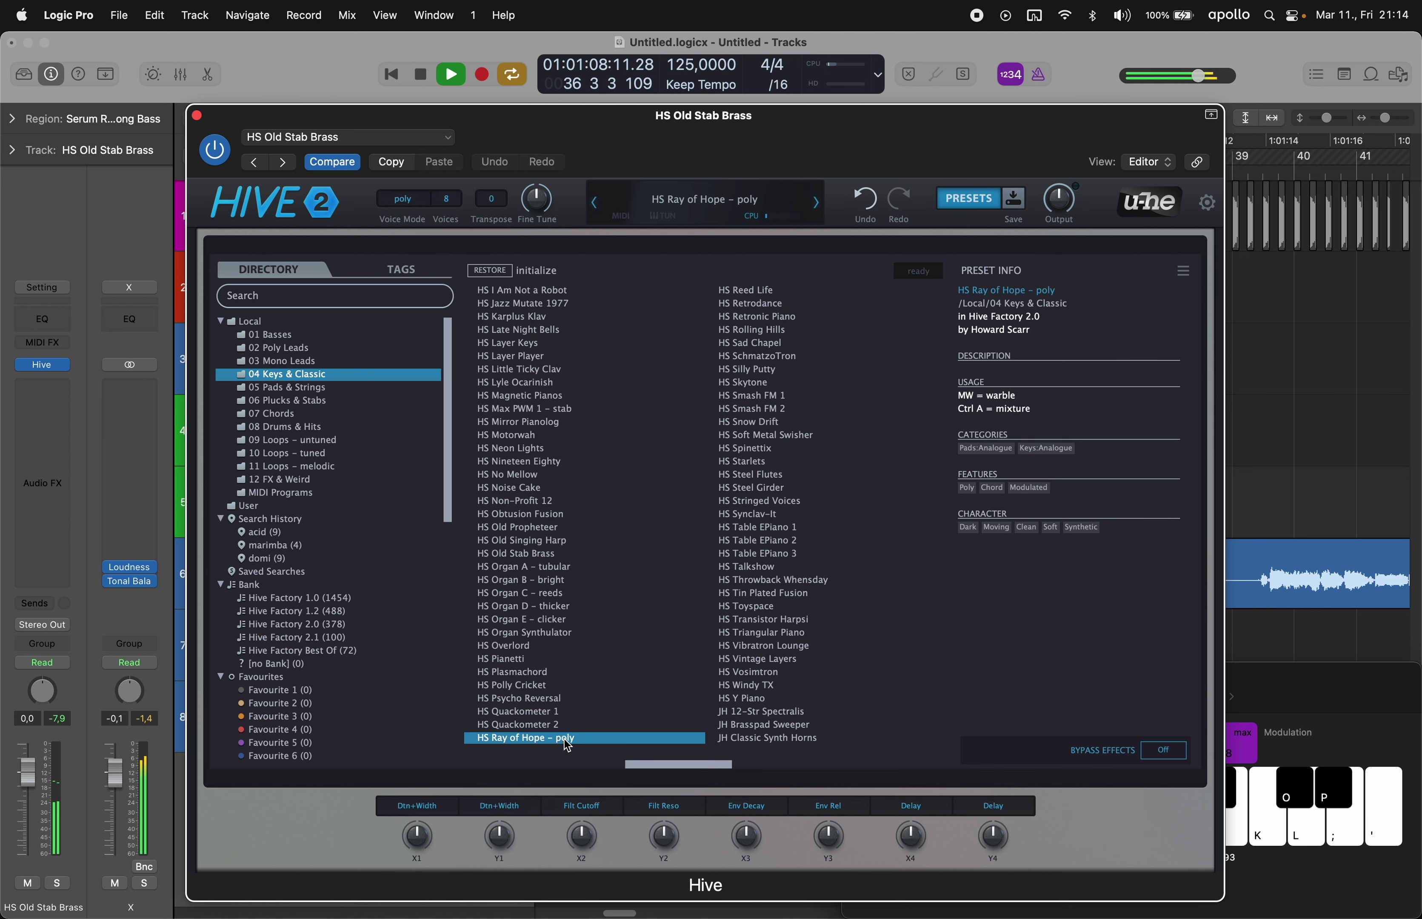
pyautogui.moveTo(56, 770); pyautogui.dragTo(38, 750)
pyautogui.click(582, 725)
# - Audition the 04 Keys & Classic presets from HS Retronic Piano to HS Snow Drift against the playing loop
pyautogui.click(761, 317)
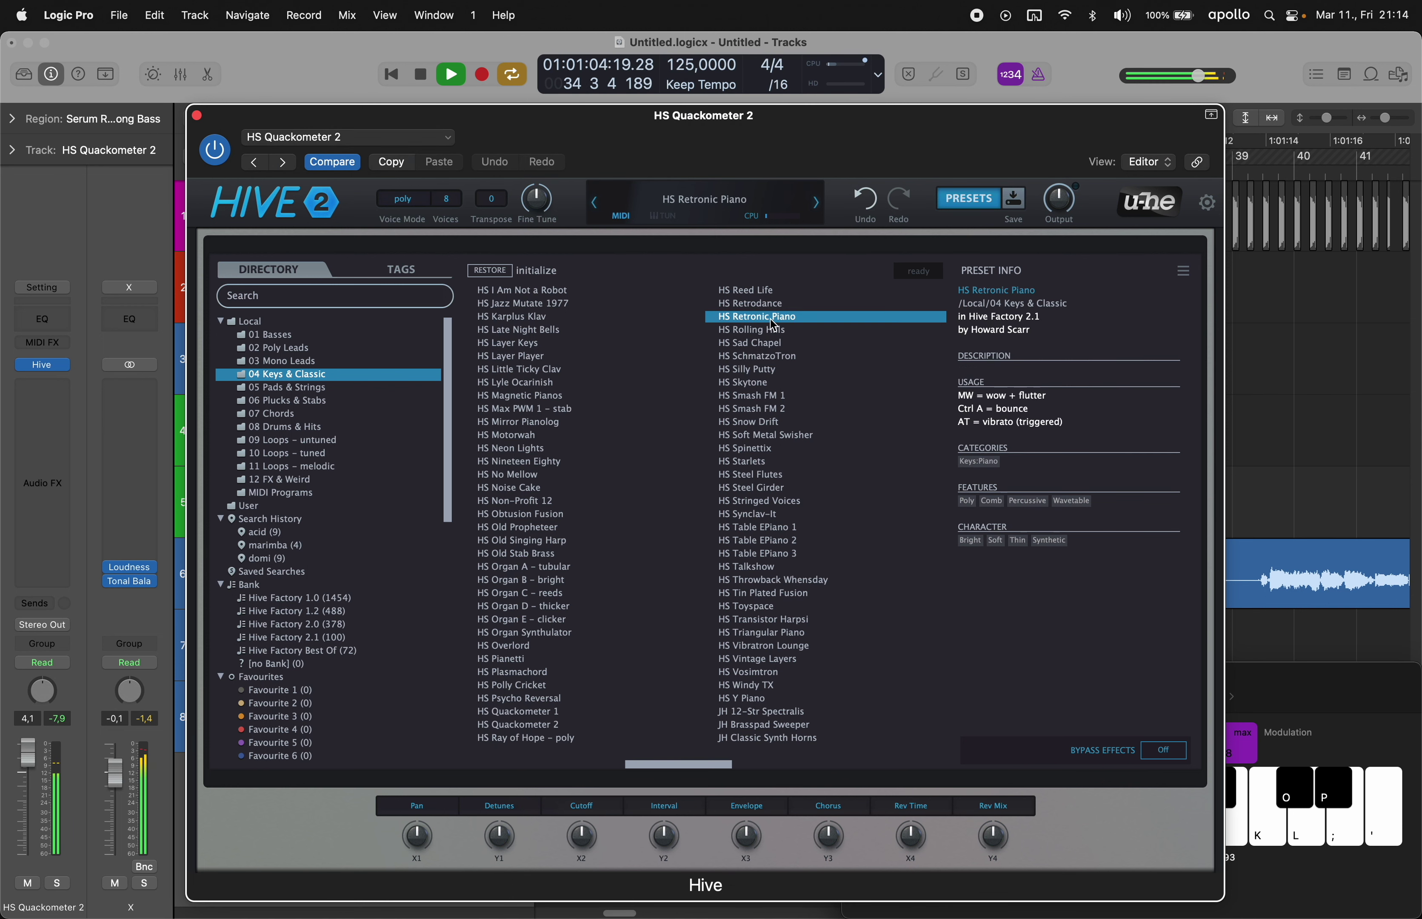
pyautogui.click(775, 331)
pyautogui.click(788, 344)
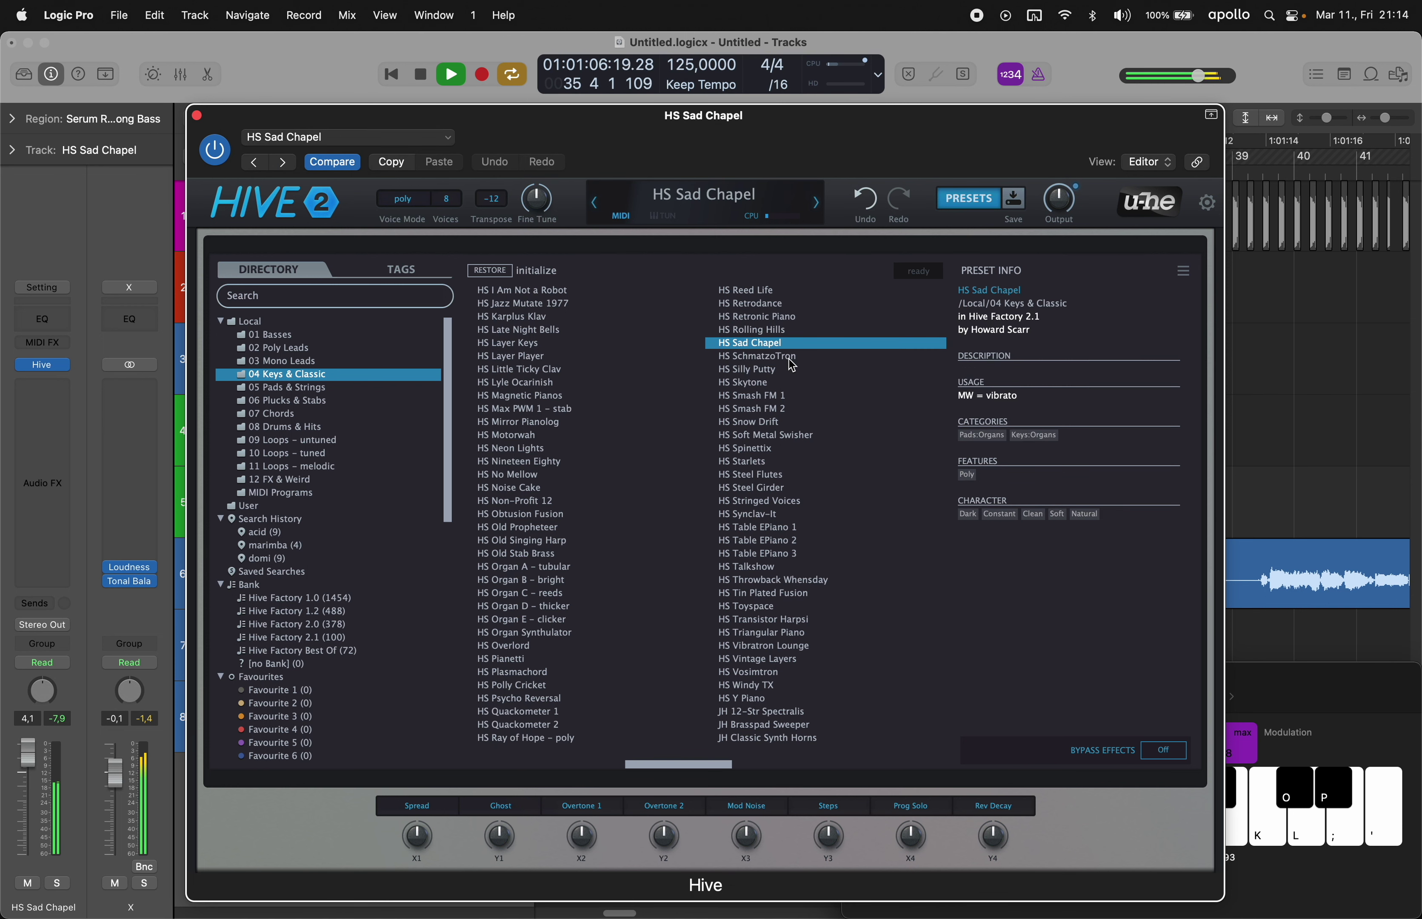
pyautogui.click(788, 357)
pyautogui.click(788, 371)
pyautogui.click(783, 396)
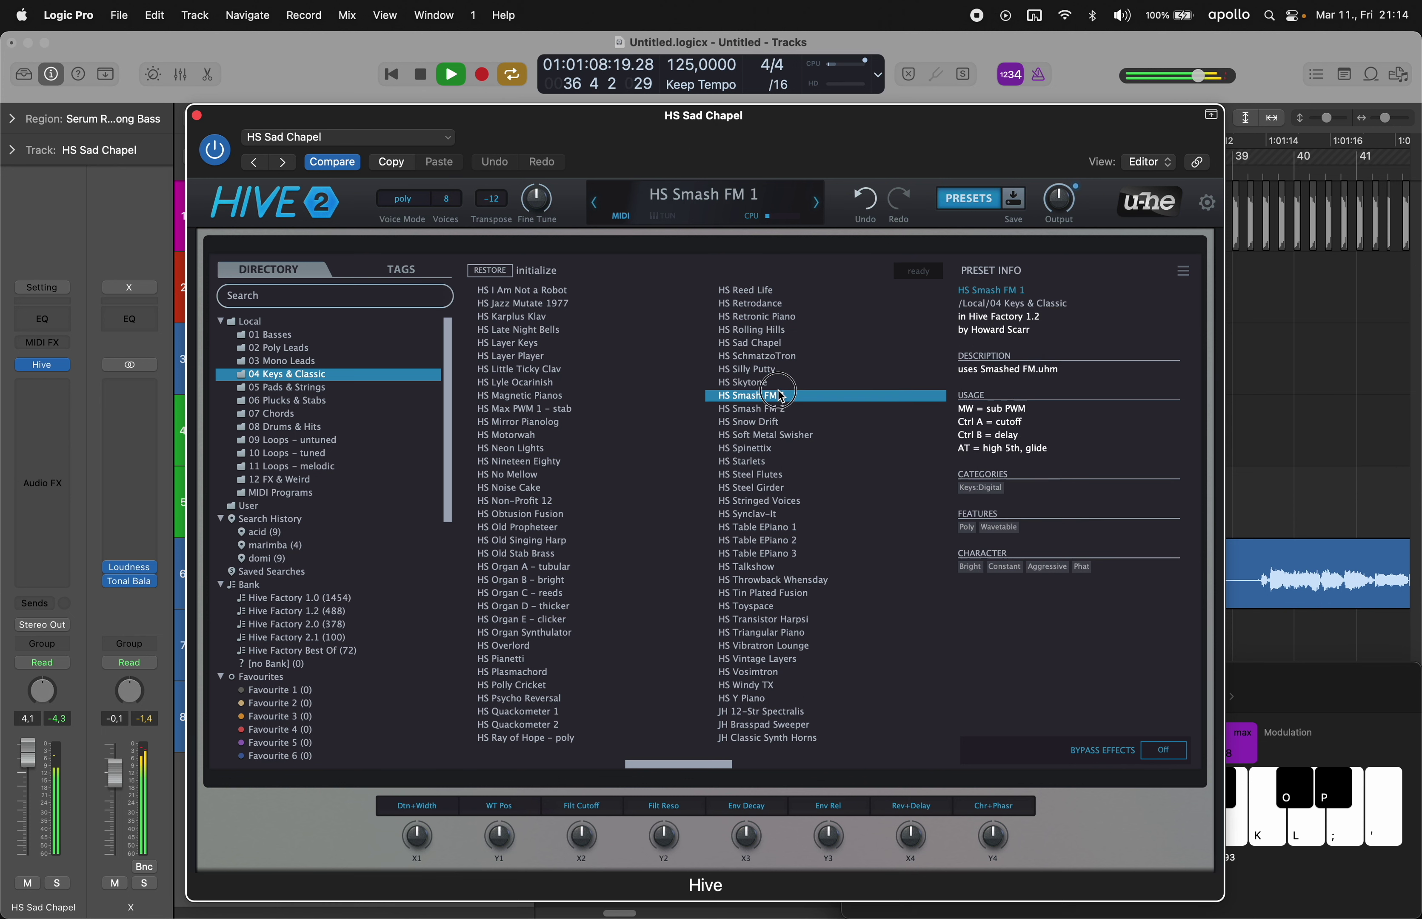
pyautogui.click(779, 422)
# - Switch to the 02 Poly Leads folder and audition its final presets from XS Uptempo Lead 6 back to XS Nu G Funk
pyautogui.click(297, 352)
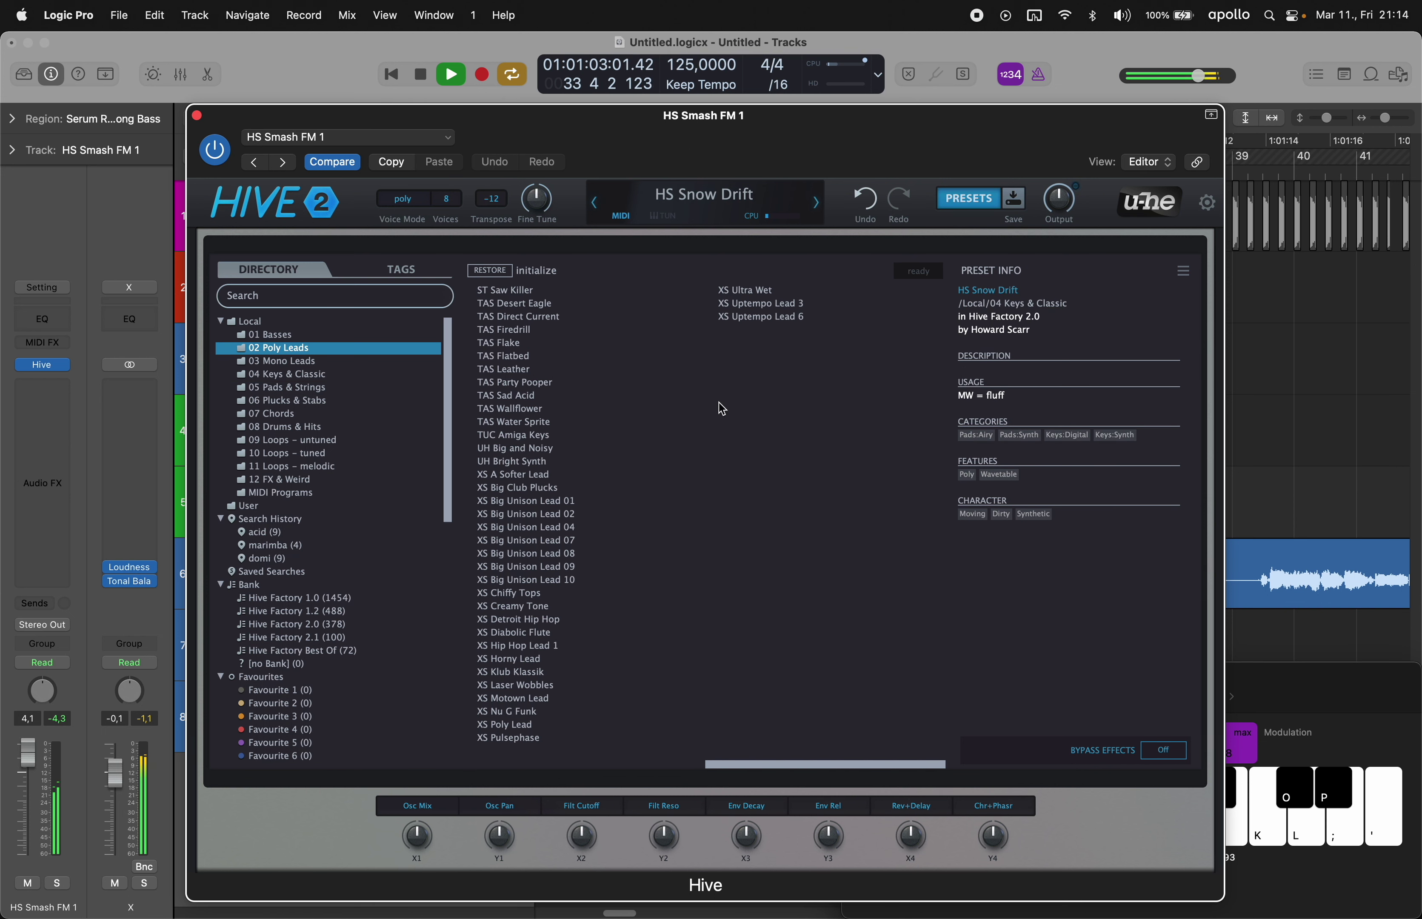
pyautogui.click(753, 318)
pyautogui.click(767, 305)
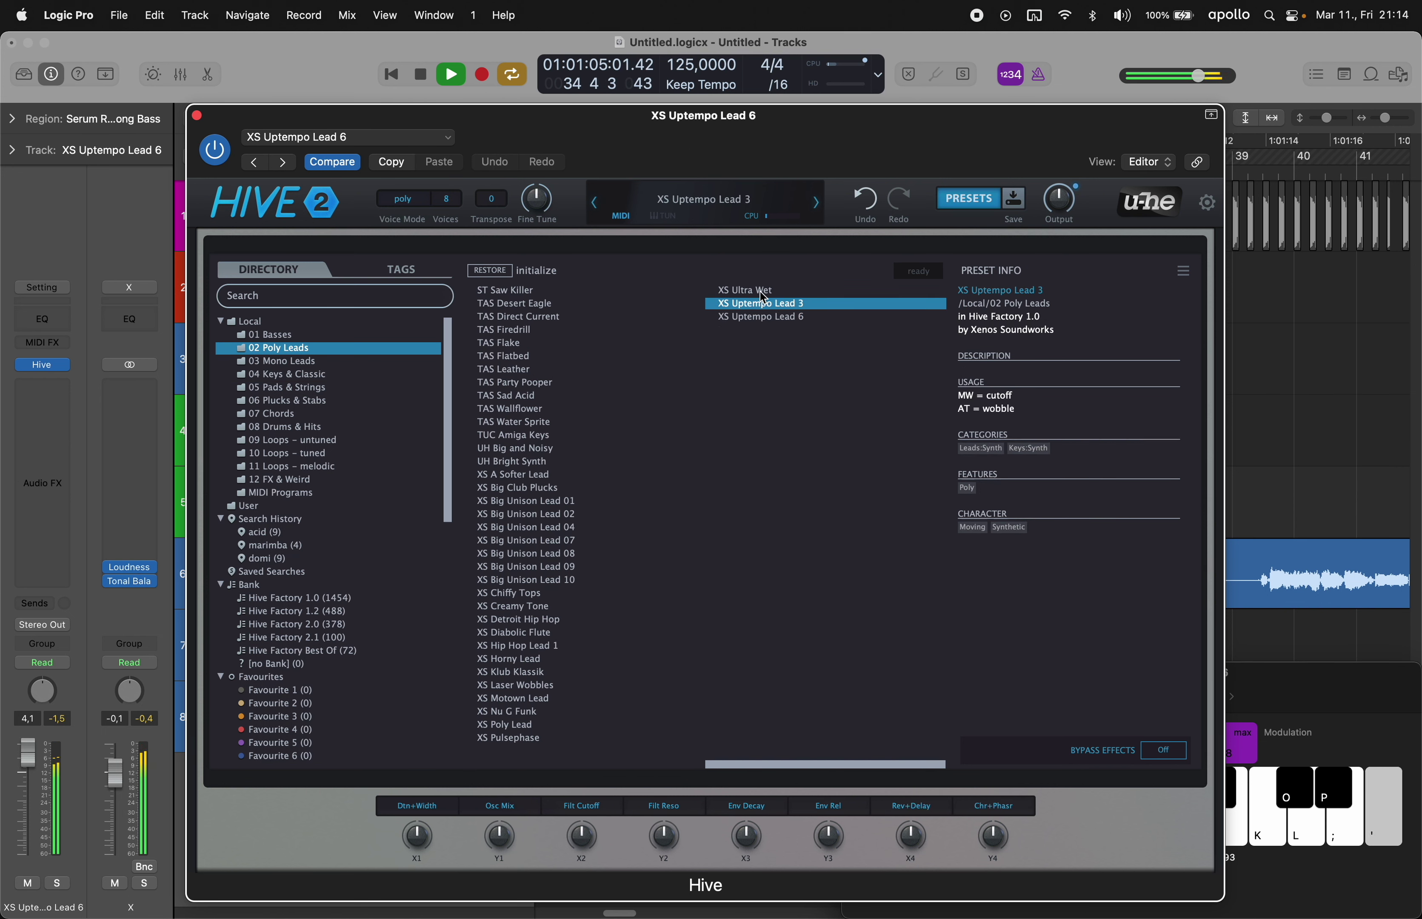
pyautogui.click(762, 291)
pyautogui.click(519, 739)
pyautogui.click(528, 725)
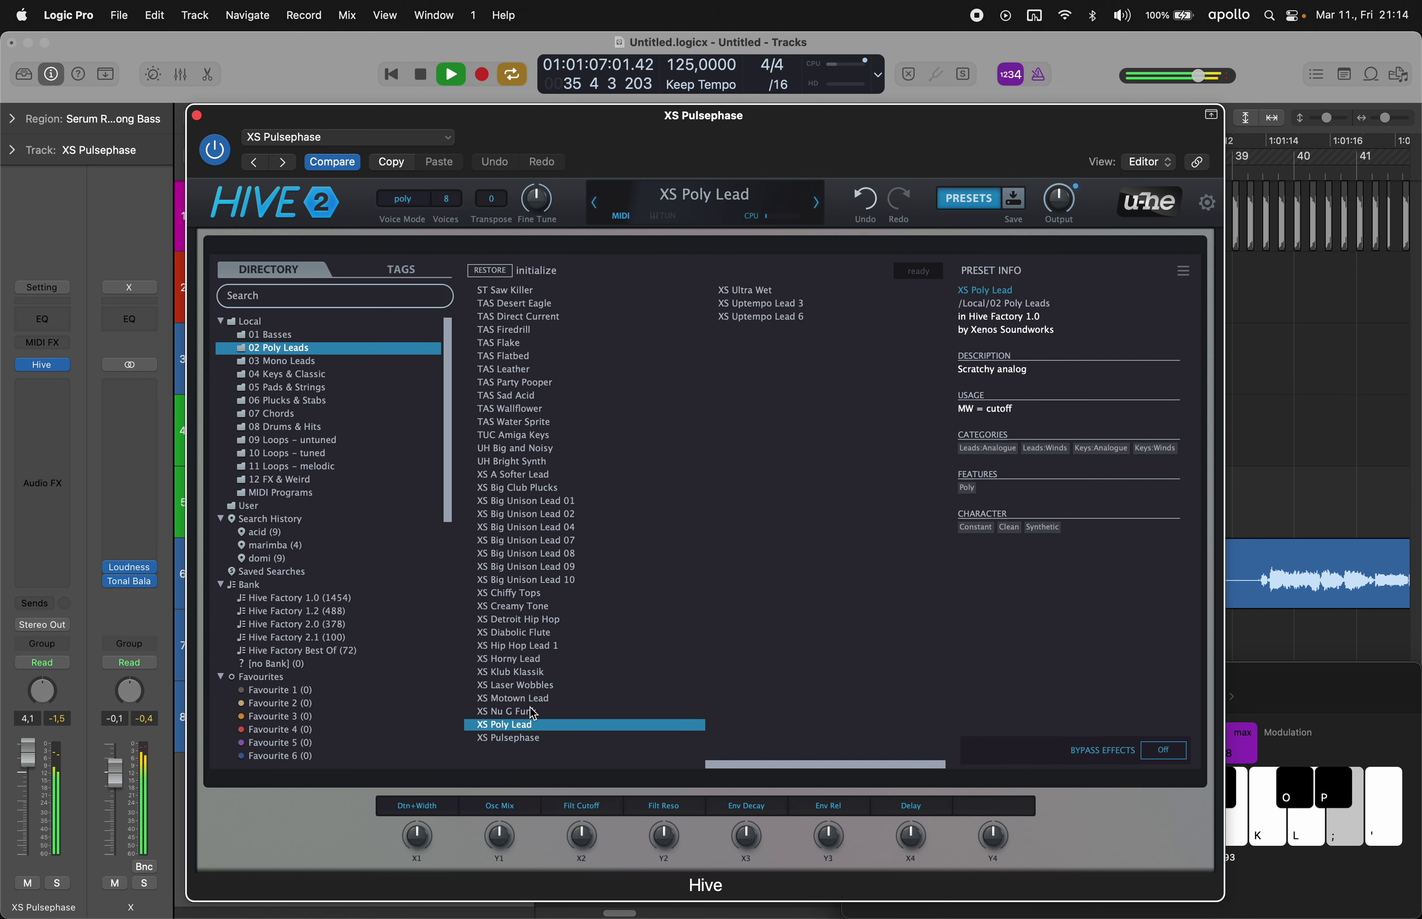
pyautogui.click(527, 712)
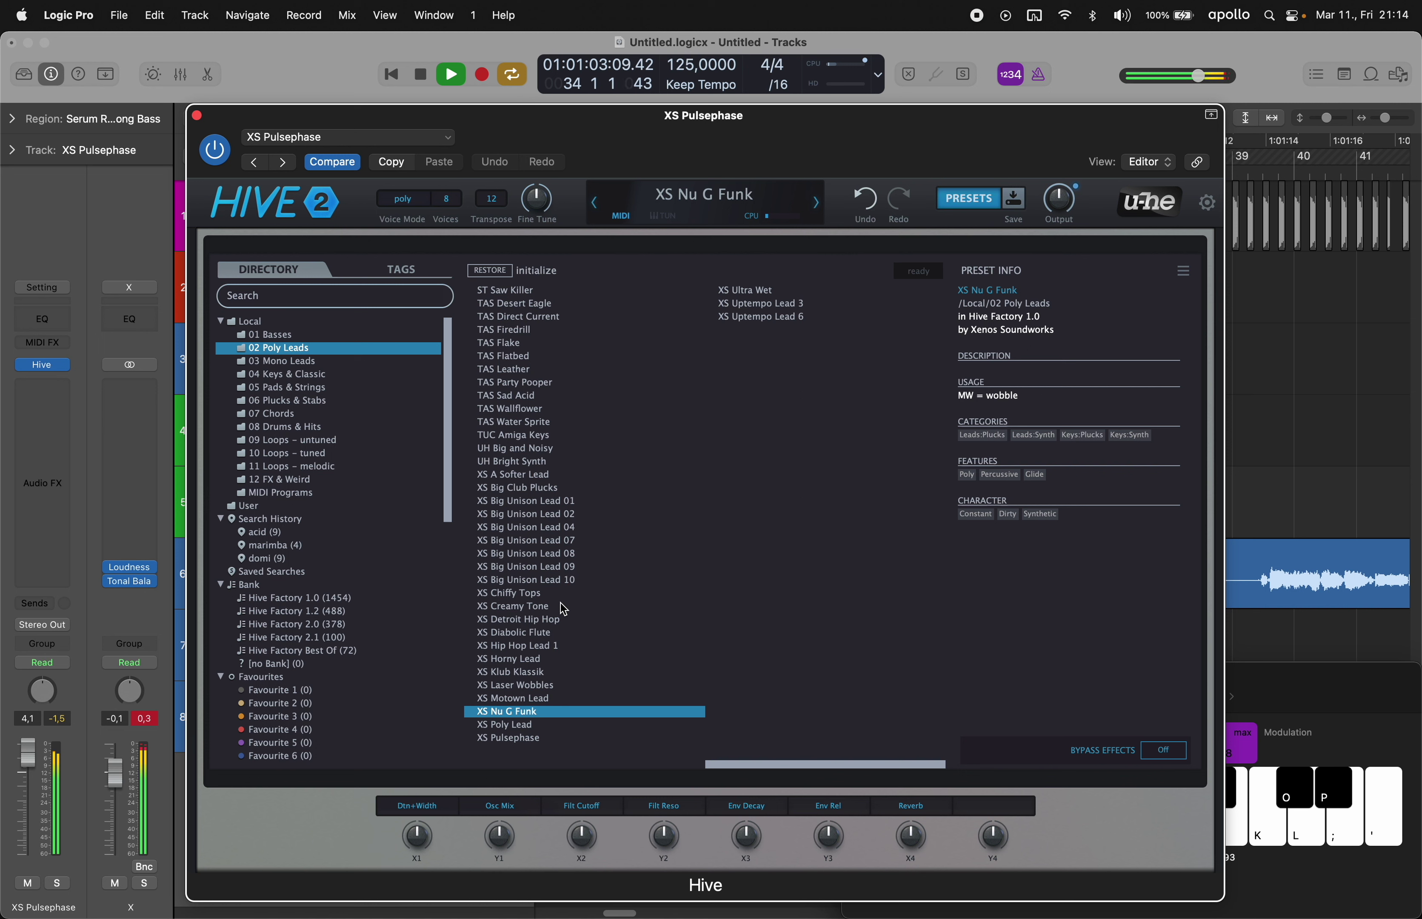
# - Play melody ideas with C, D, E and F notes on XS Nu G Funk over the running loop
pyautogui.press(';')
pyautogui.press("'")
pyautogui.press("'")
pyautogui.press(';')
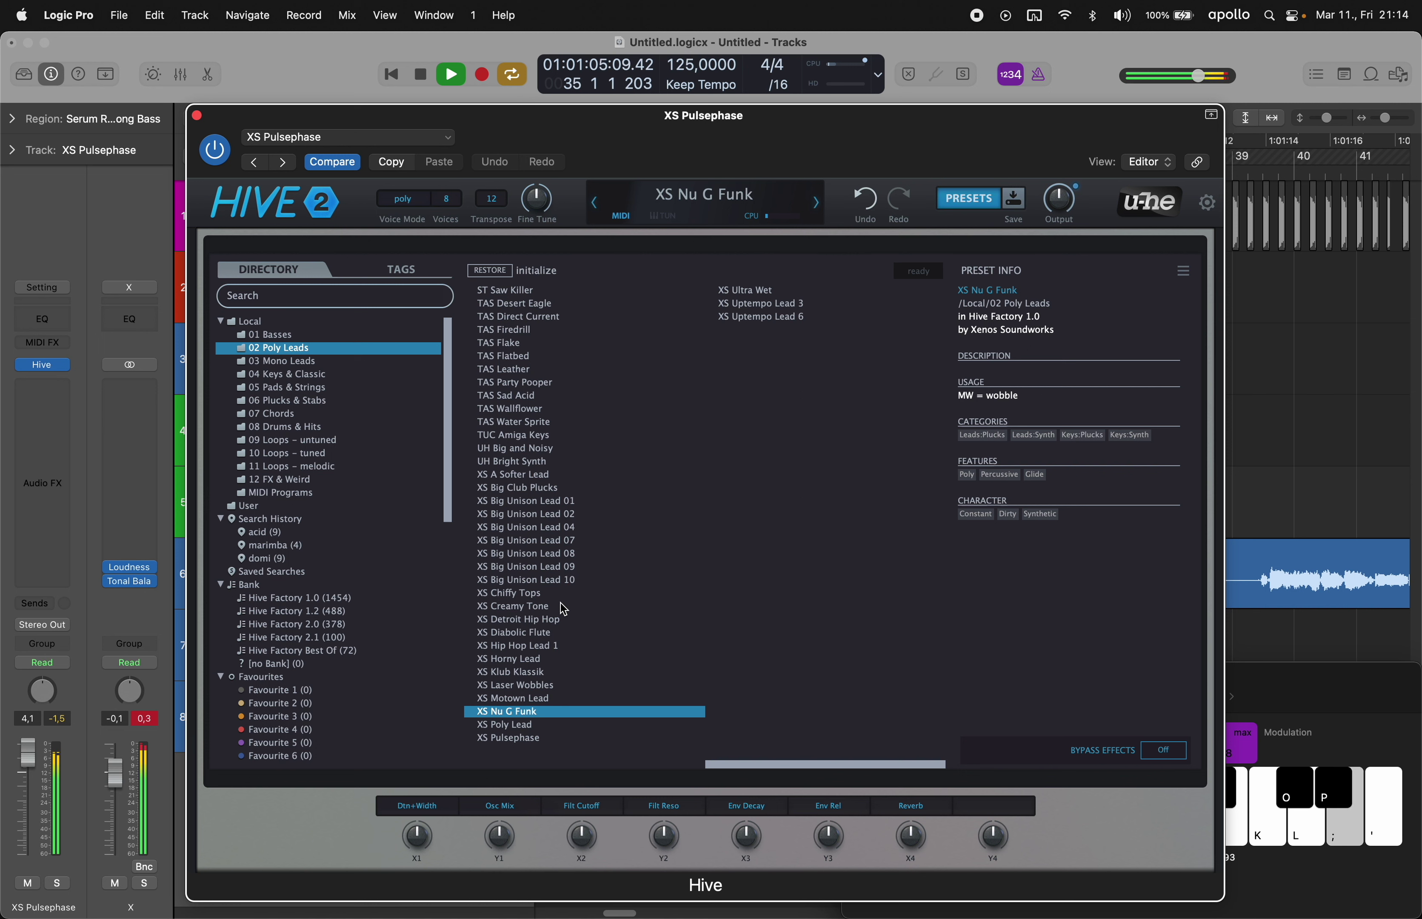
pyautogui.press(';')
pyautogui.press("'")
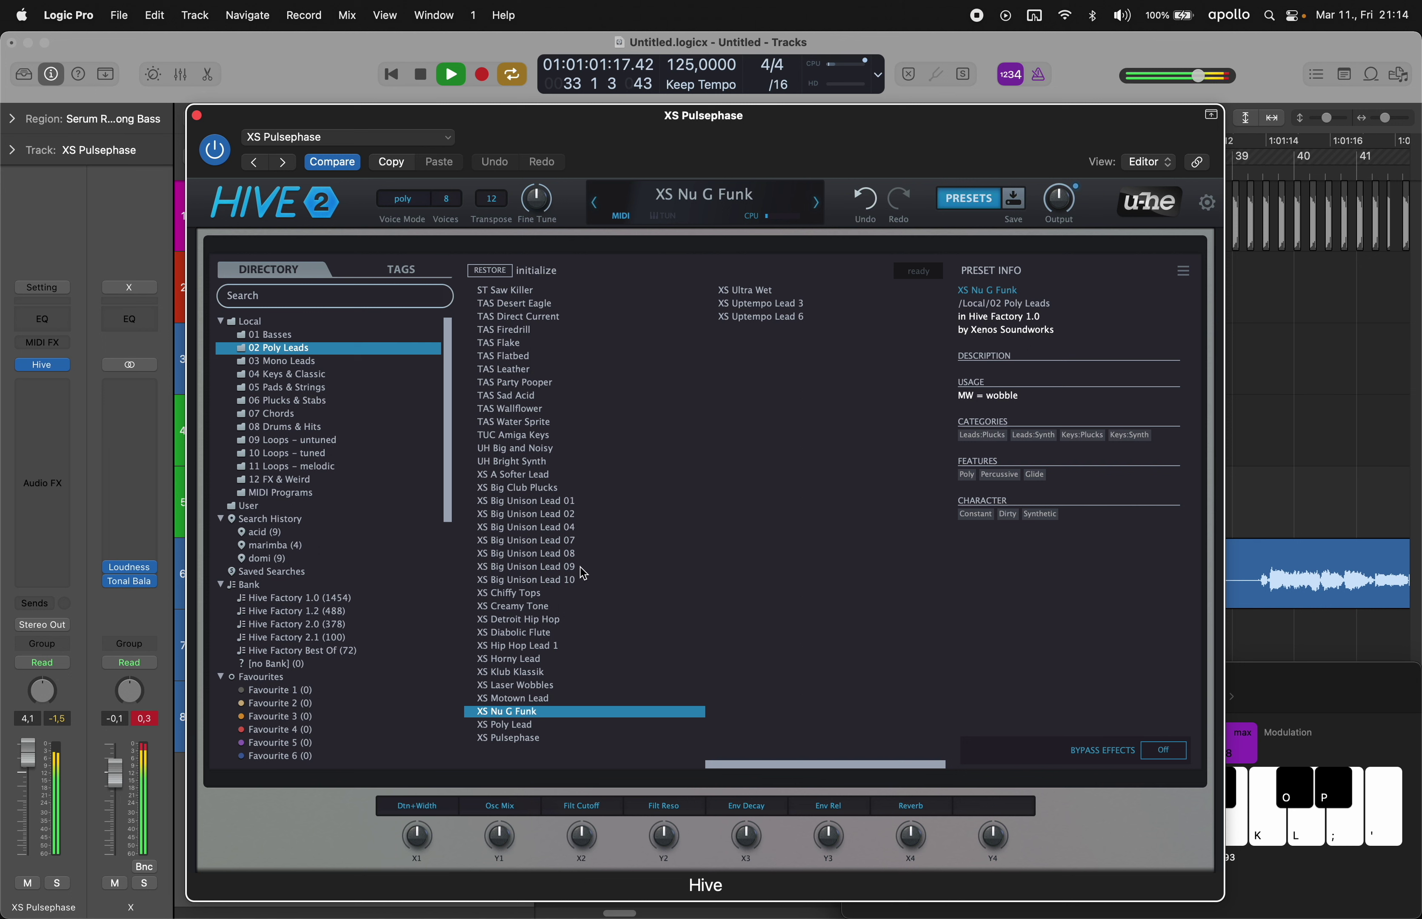
pyautogui.press(';')
pyautogui.press('l')
pyautogui.press(';')
pyautogui.press(';')
pyautogui.press("'")
pyautogui.press(';')
pyautogui.press(';')
pyautogui.press("'")
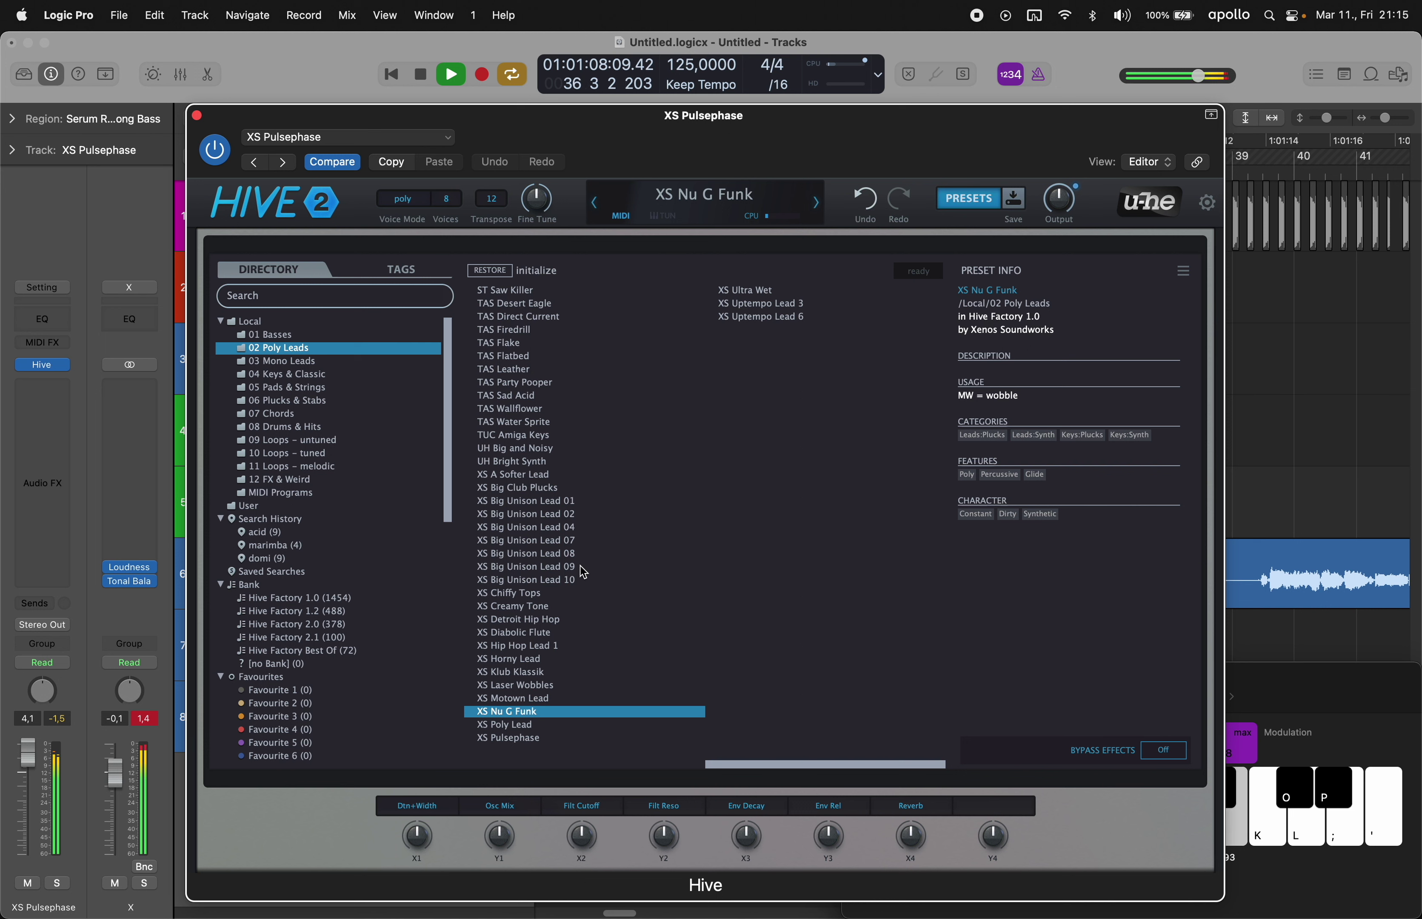
pyautogui.press('k')
pyautogui.press('k')
pyautogui.press('l')
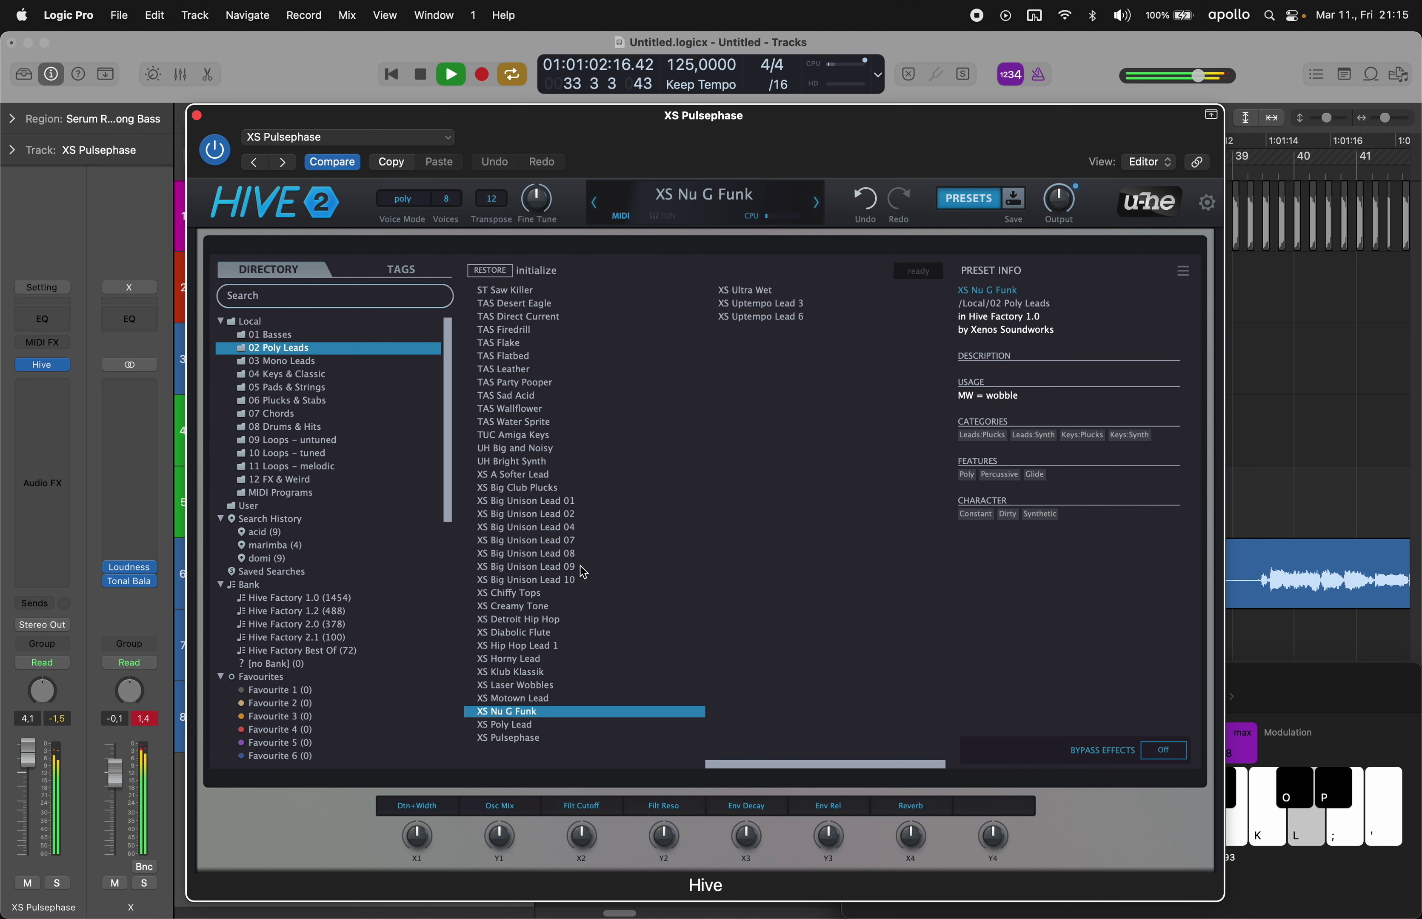
pyautogui.press('k')
pyautogui.press("'")
pyautogui.press(';')
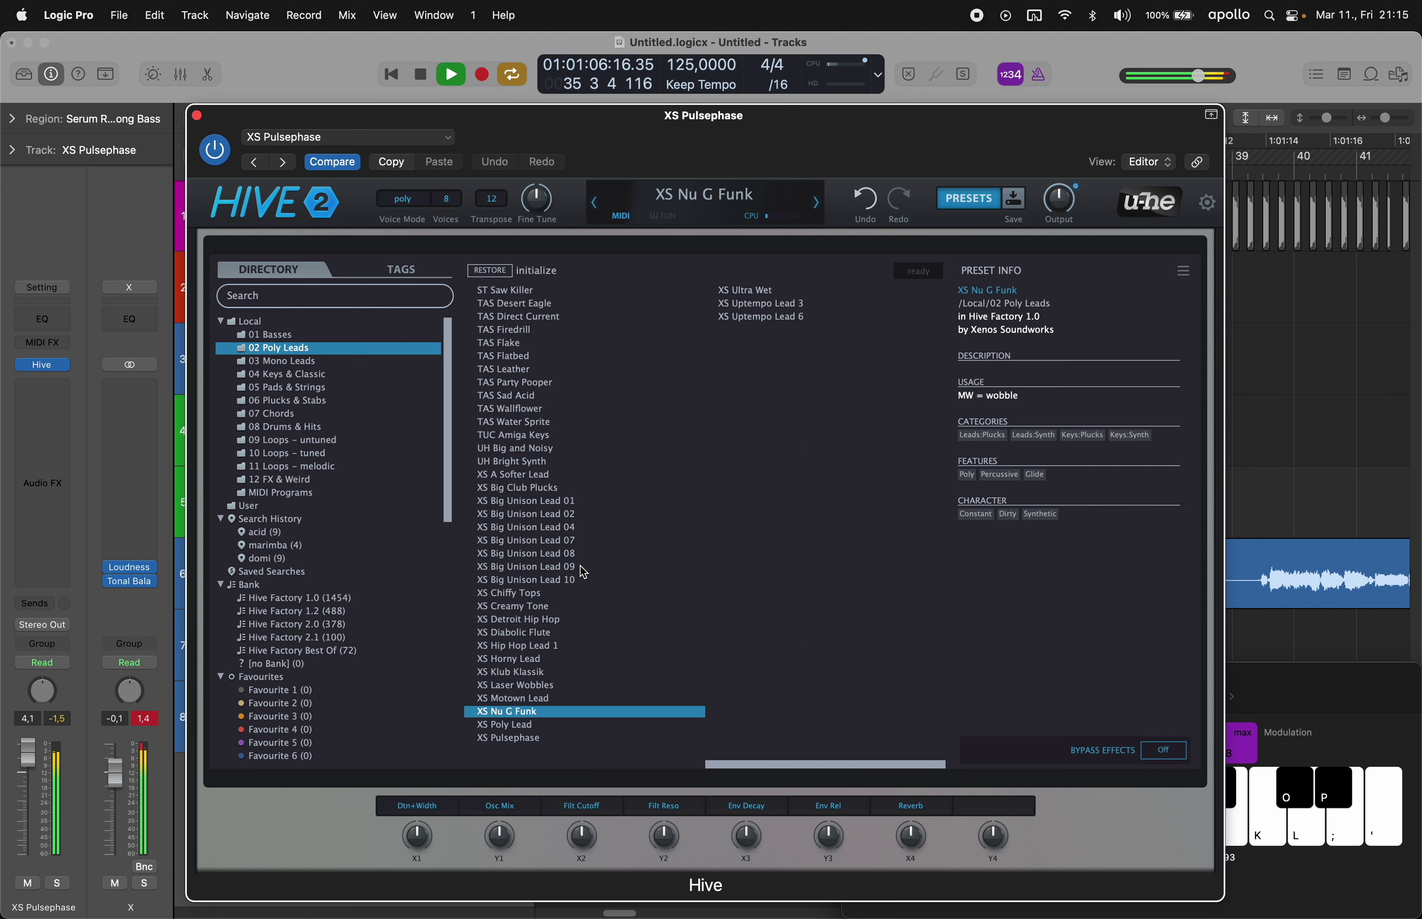
pyautogui.press('k')
pyautogui.press('k')
pyautogui.press('l')
pyautogui.press(';')
pyautogui.press("'")
pyautogui.press("'")
pyautogui.press('k')
# - Audition XS Poly Lead and the poly leads from XS Motown Lead up the list to XS Detroit Hip Hop
pyautogui.click(519, 725)
pyautogui.click(516, 700)
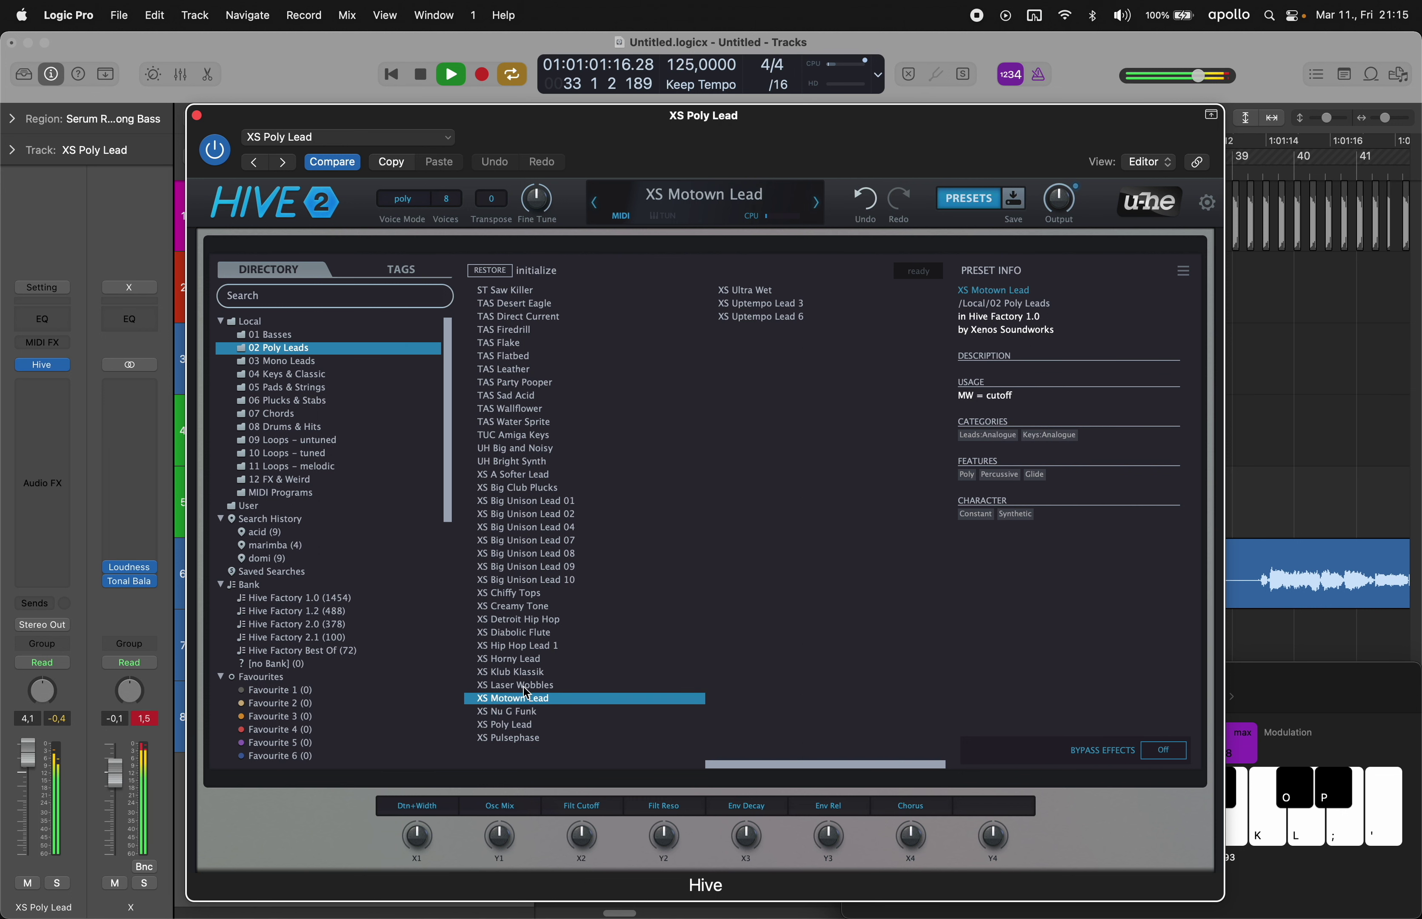
pyautogui.click(524, 686)
pyautogui.click(529, 672)
pyautogui.click(540, 659)
pyautogui.click(557, 646)
pyautogui.click(562, 632)
pyautogui.click(564, 620)
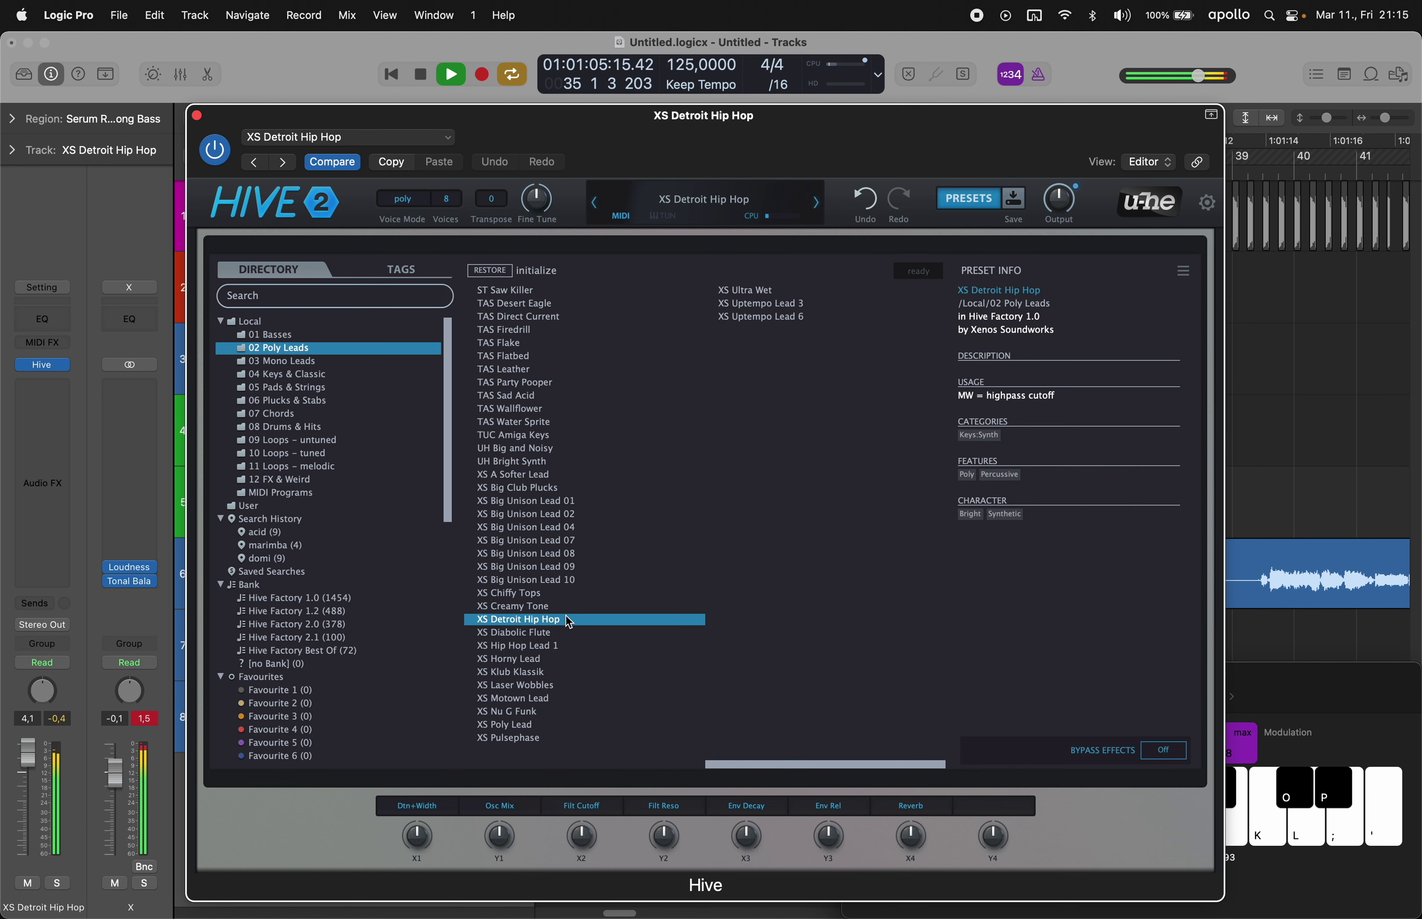
# - Step back through the preceding poly lead presets as far as XS Big Unison Lead 02, auditioning each
pyautogui.click(591, 210)
pyautogui.click(595, 208)
pyautogui.click(595, 208)
pyautogui.click(596, 208)
pyautogui.click(595, 208)
pyautogui.click(596, 208)
pyautogui.click(595, 208)
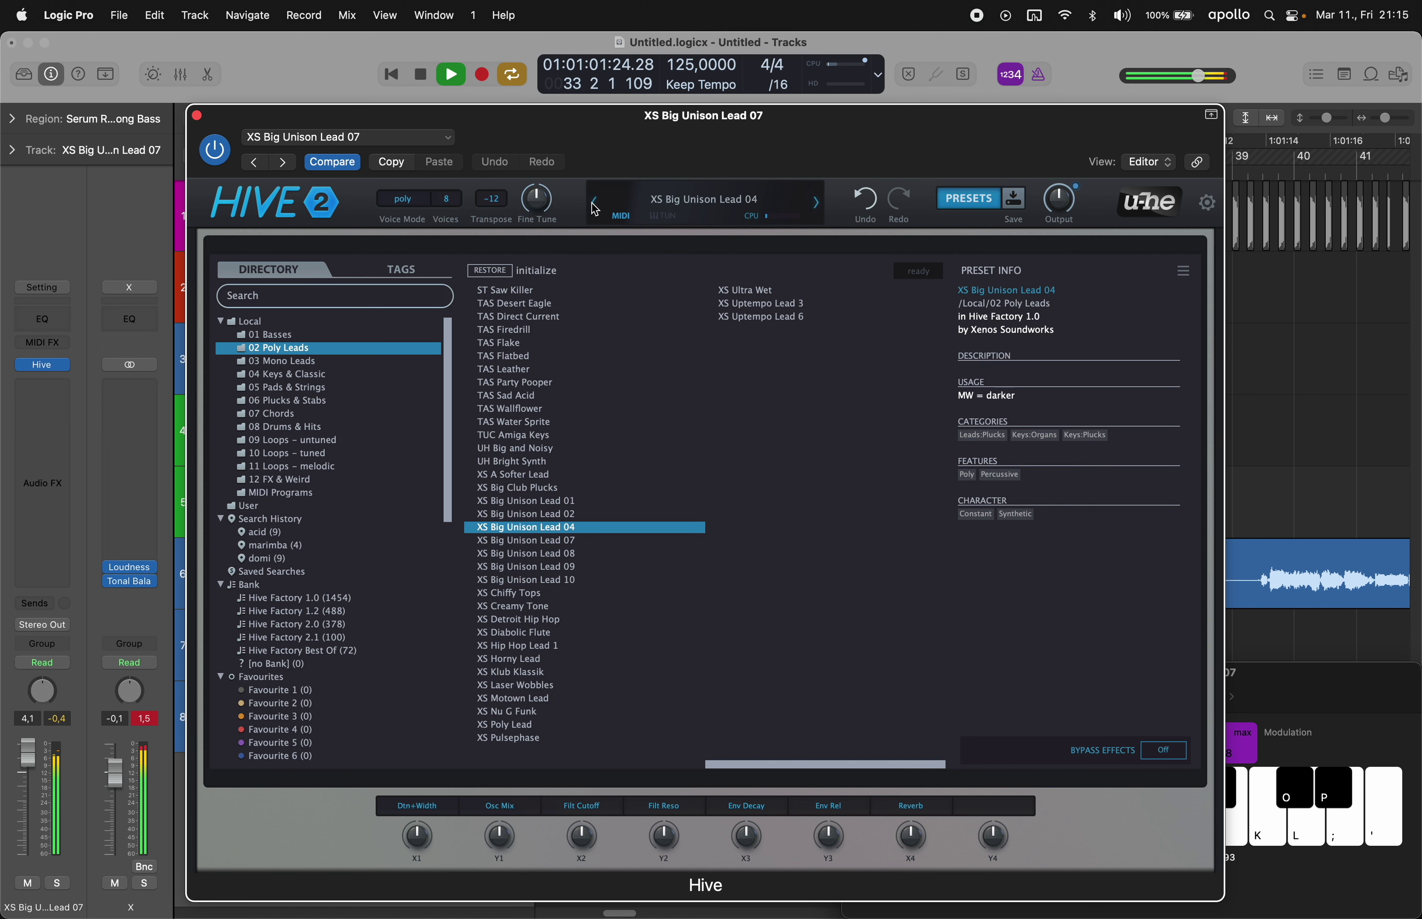
pyautogui.click(595, 208)
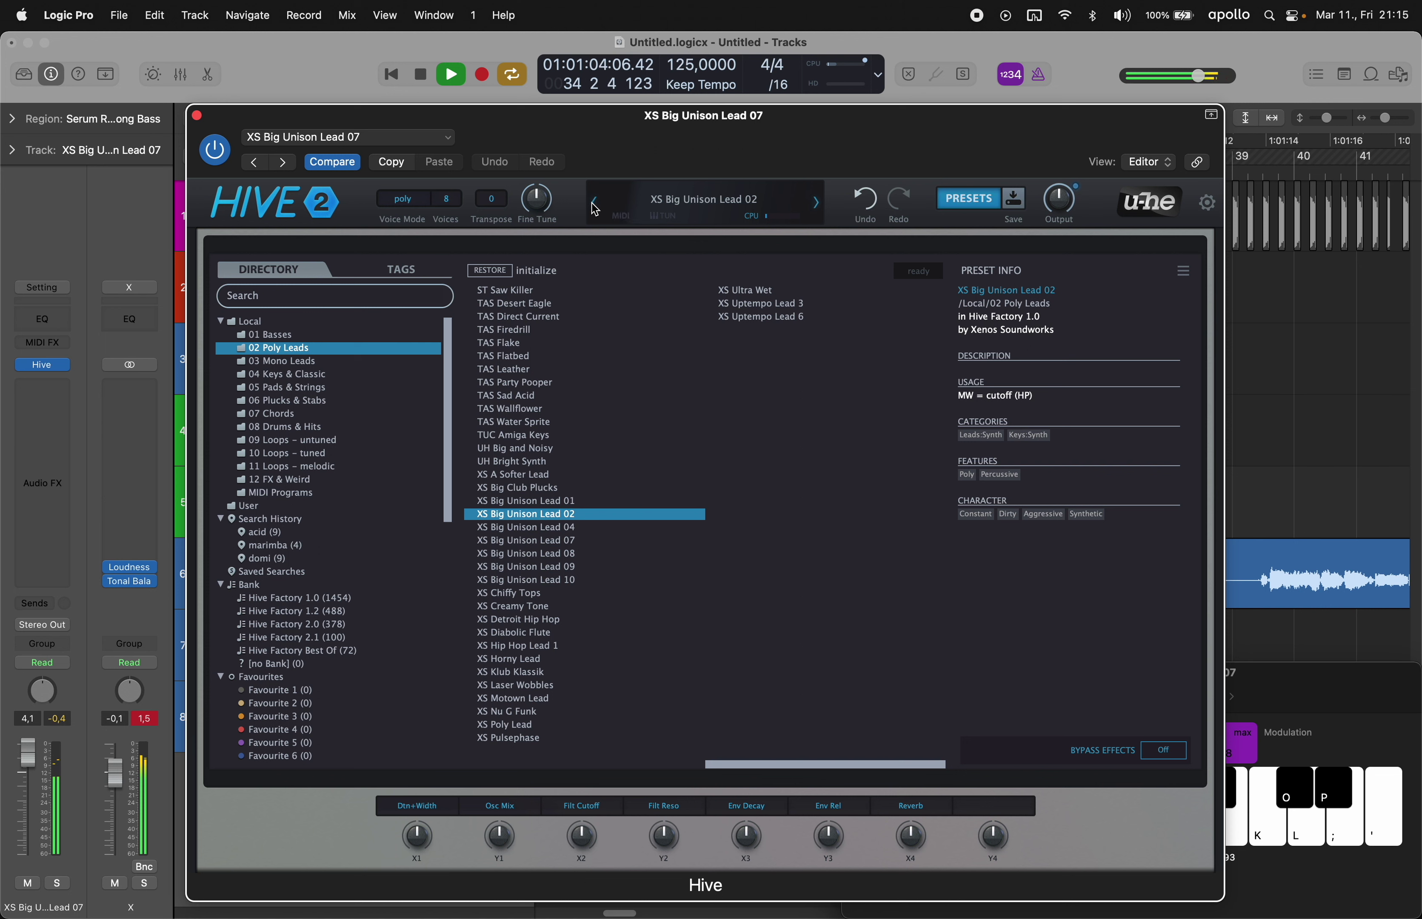
# - Audition poly leads from XS Big Unison Lead 01 up to TAS Flatbed and choose TAS Leather for the track
pyautogui.click(525, 500)
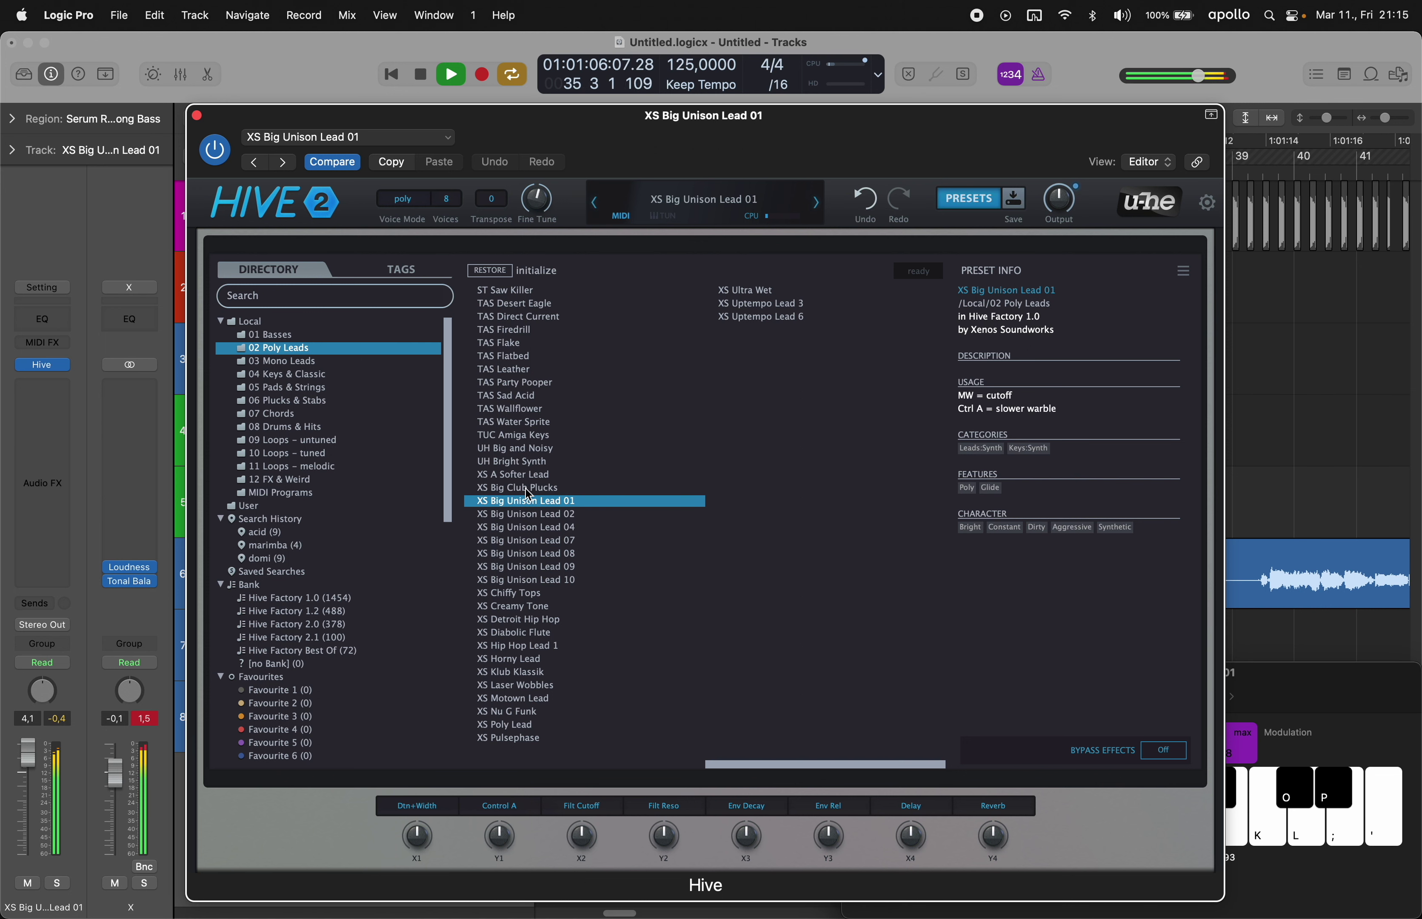
pyautogui.click(525, 476)
pyautogui.click(529, 464)
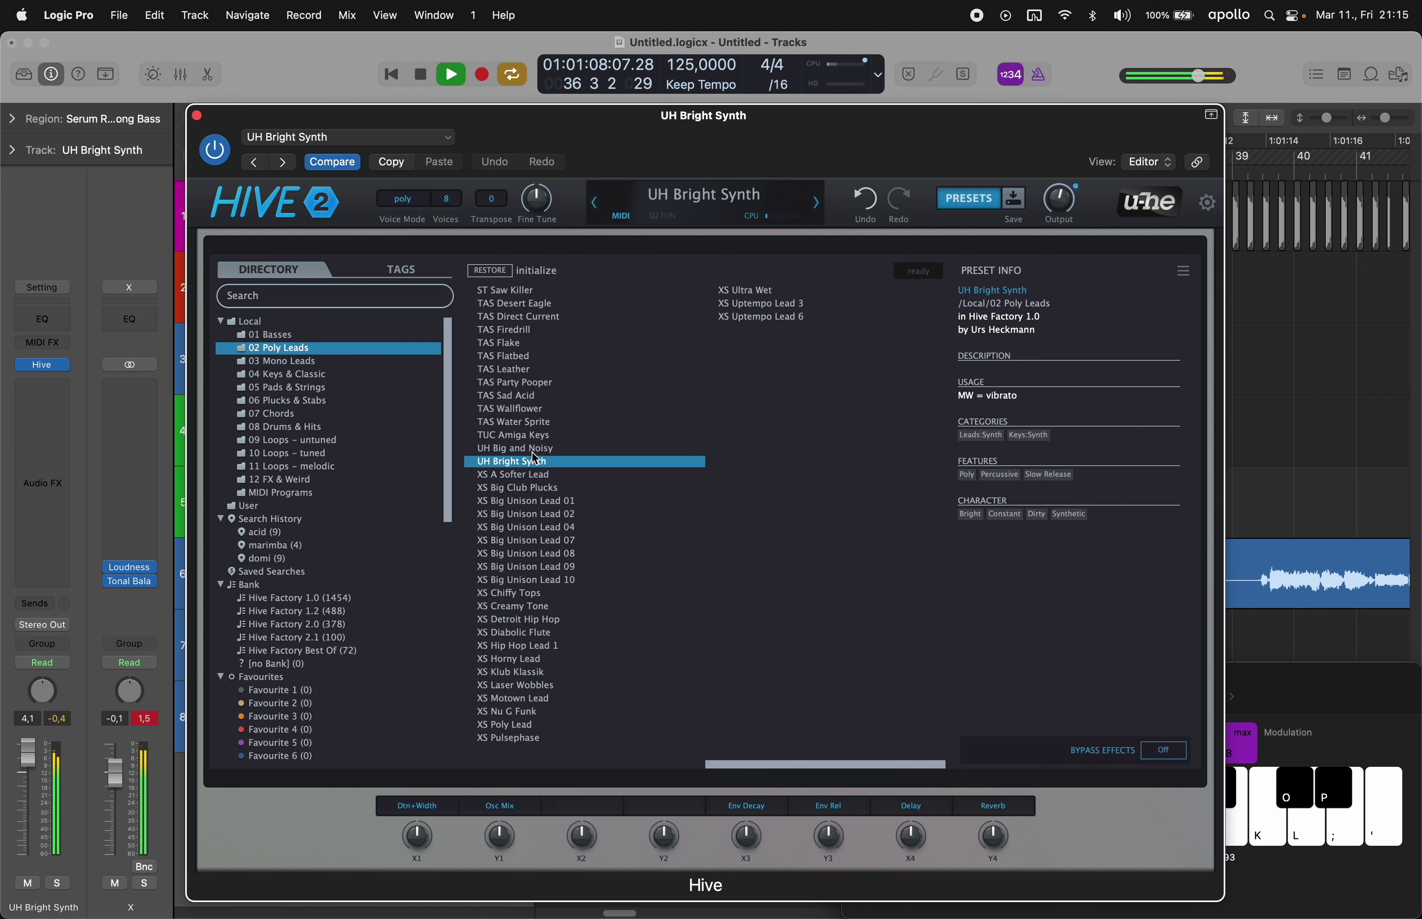
pyautogui.click(540, 449)
pyautogui.click(541, 436)
pyautogui.click(544, 422)
pyautogui.click(545, 410)
pyautogui.click(549, 397)
pyautogui.click(553, 383)
pyautogui.click(552, 370)
pyautogui.click(551, 357)
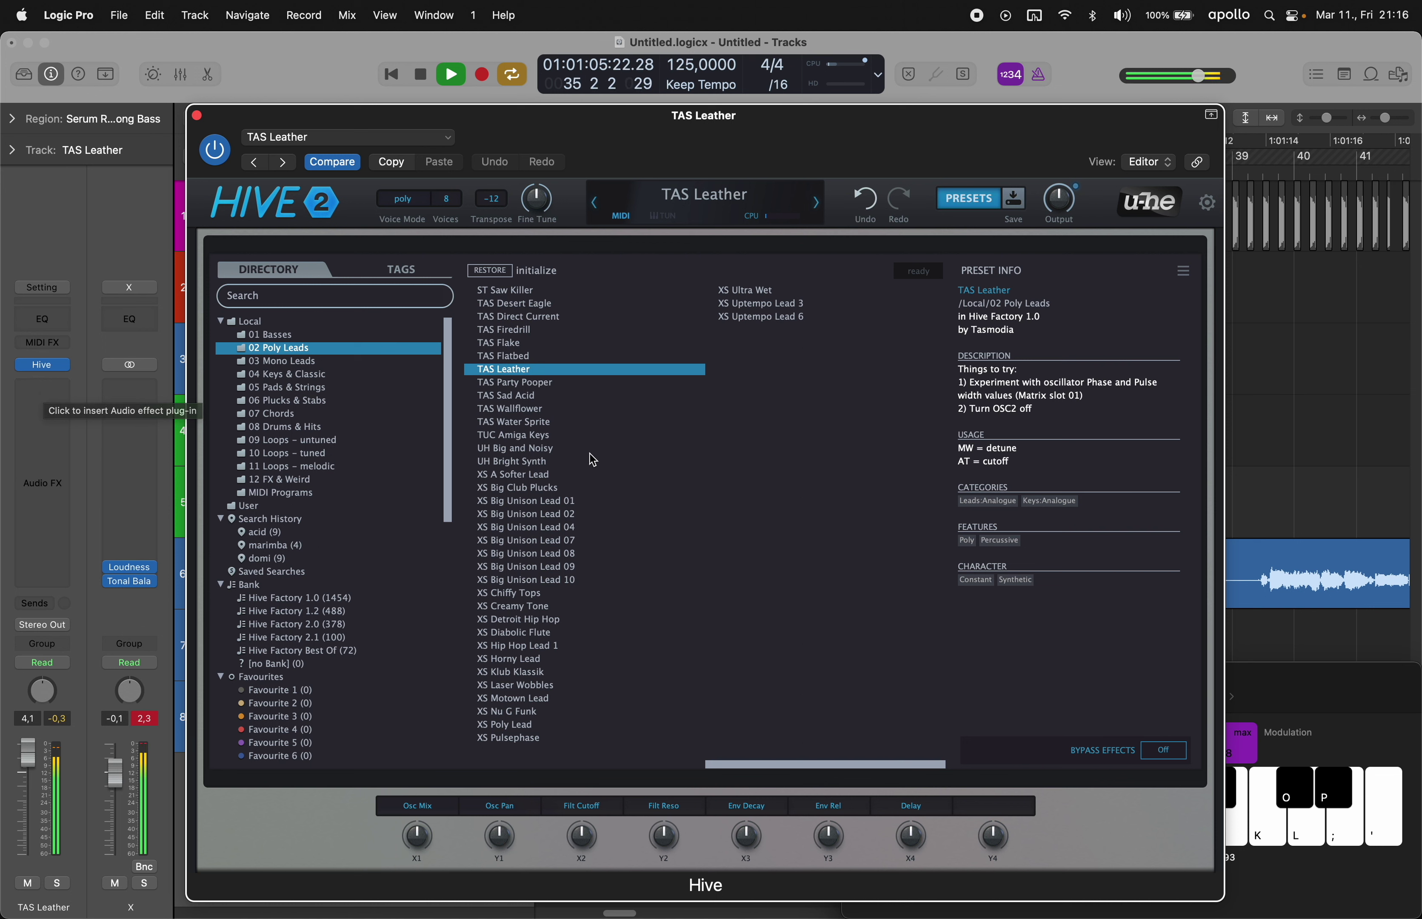
# - Audition the poly leads from TAS Flatbed up the list to ST Saw Killer
pyautogui.click(508, 356)
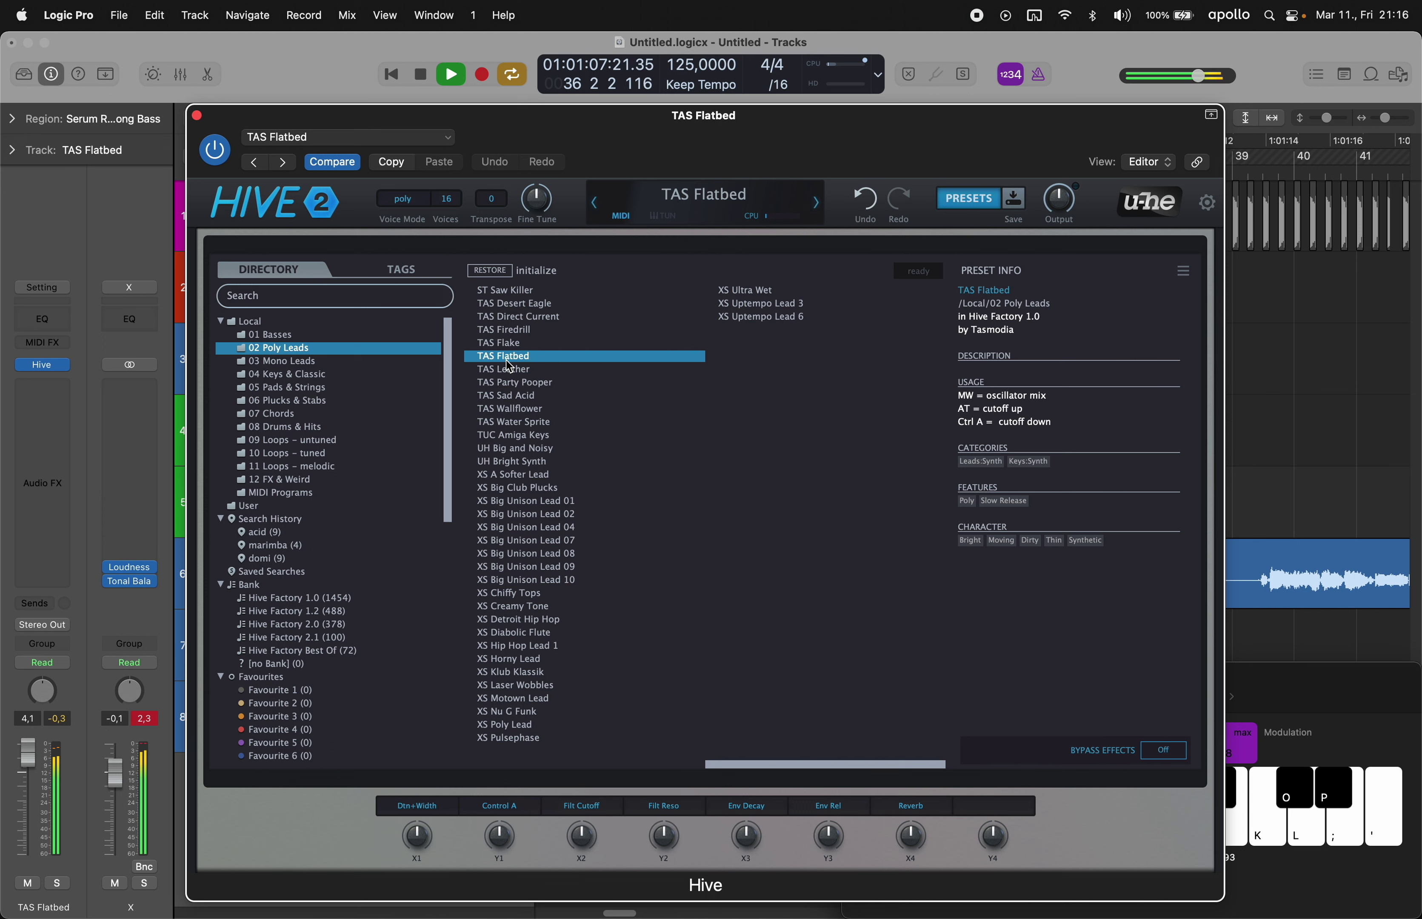
pyautogui.click(516, 345)
pyautogui.click(520, 333)
pyautogui.click(515, 345)
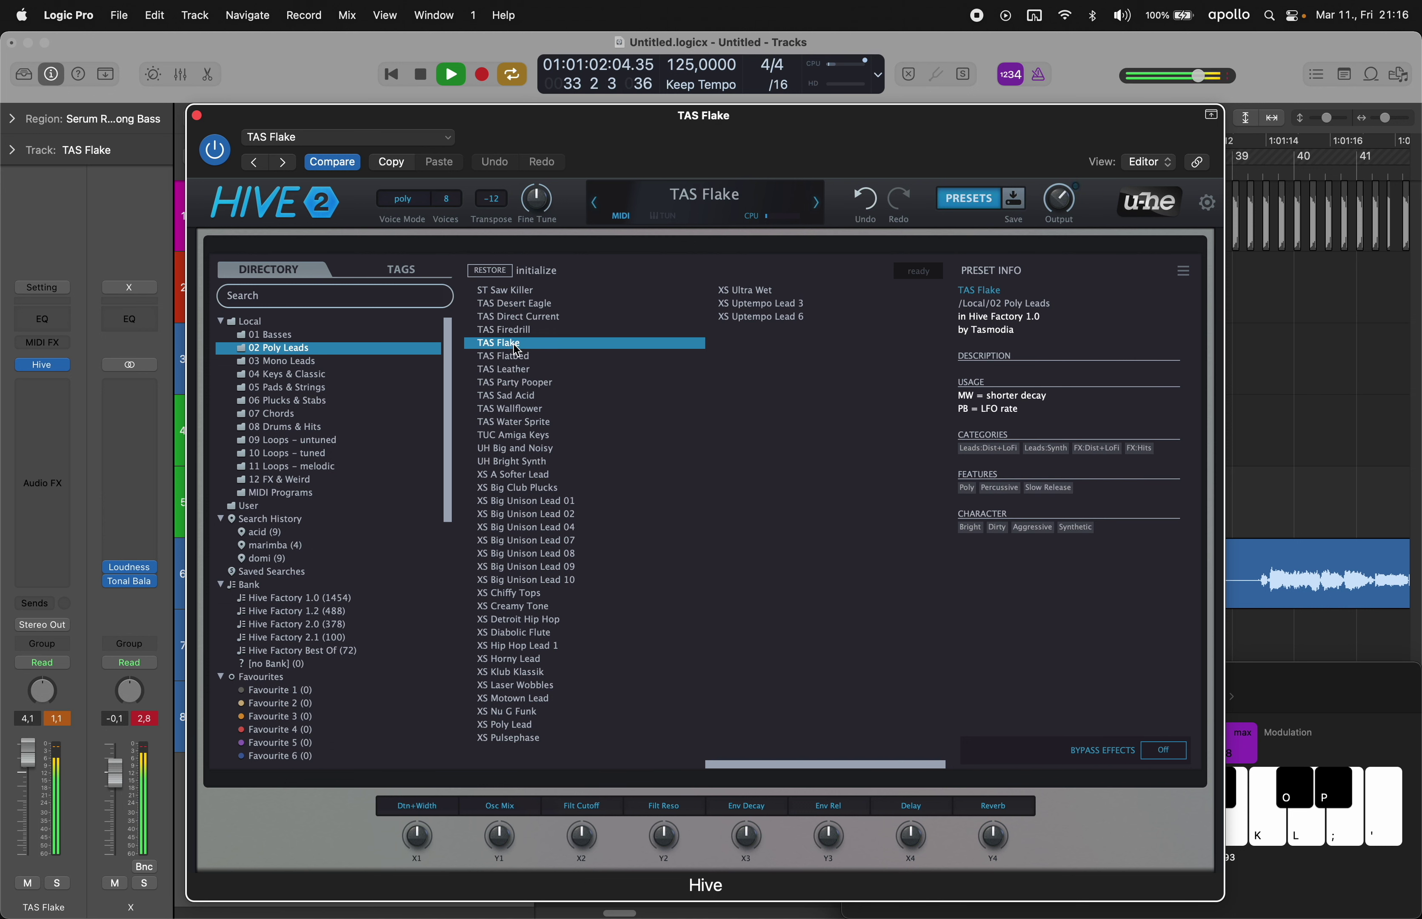
pyautogui.click(523, 319)
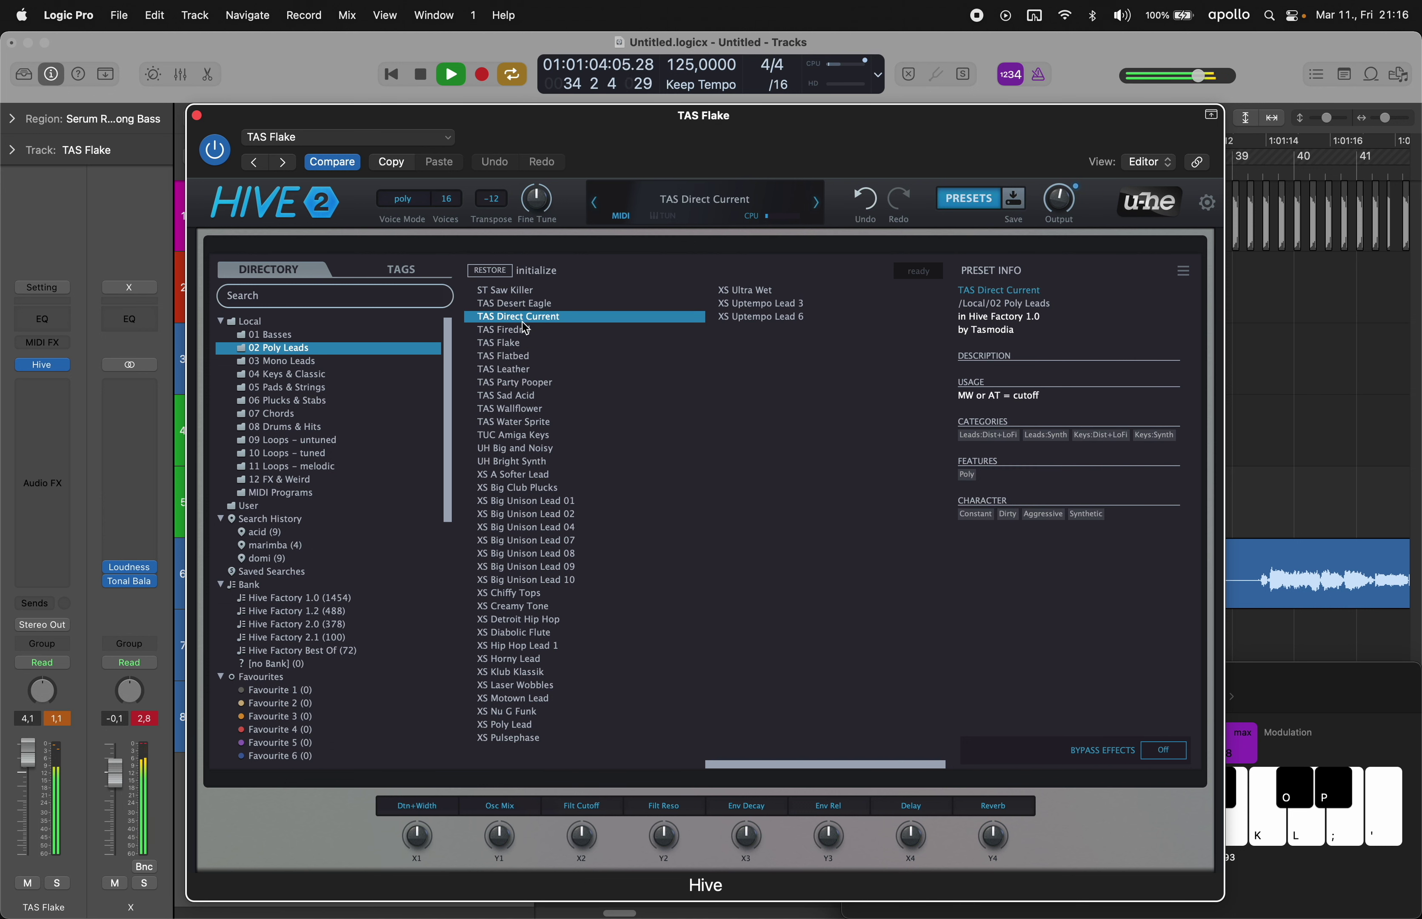
pyautogui.click(530, 302)
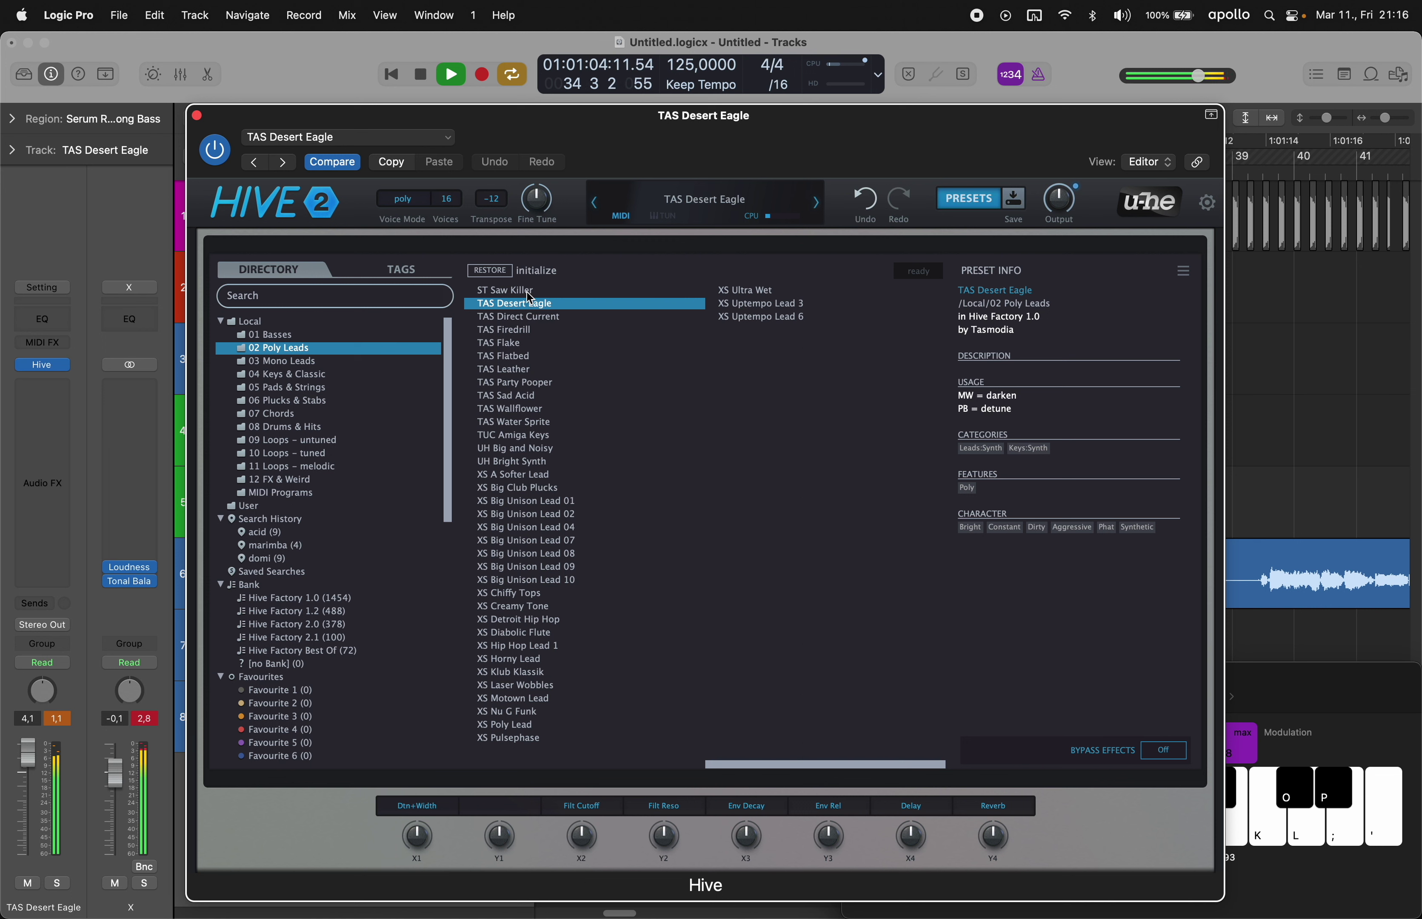
pyautogui.click(528, 291)
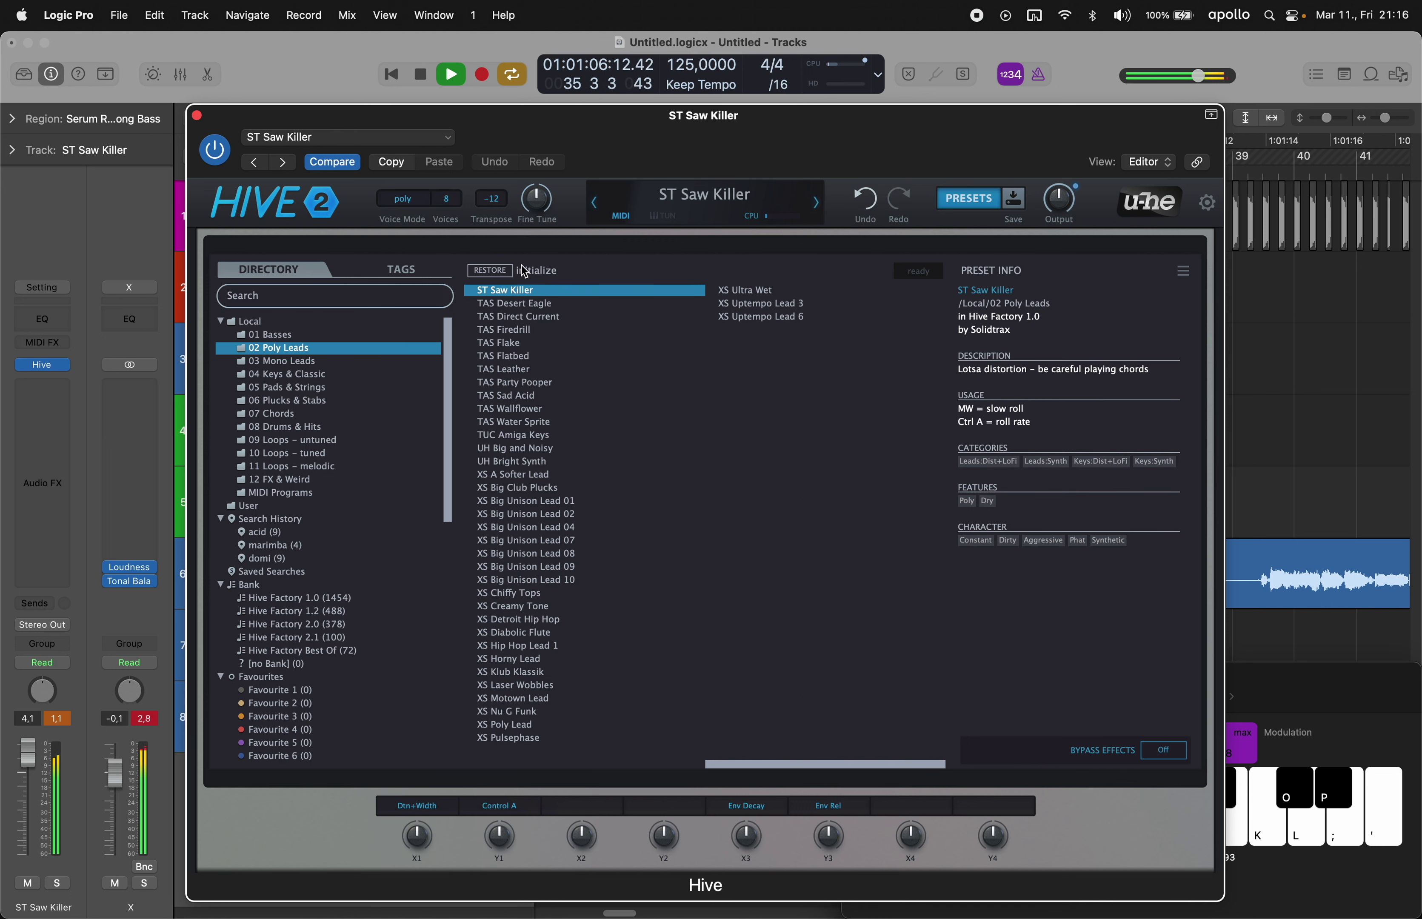
# - Audition ST Pluck some, XS Pulsephase, ST Saw Killer, ST Bright Synth Deux and ST Brasses for the masses
pyautogui.click(602, 202)
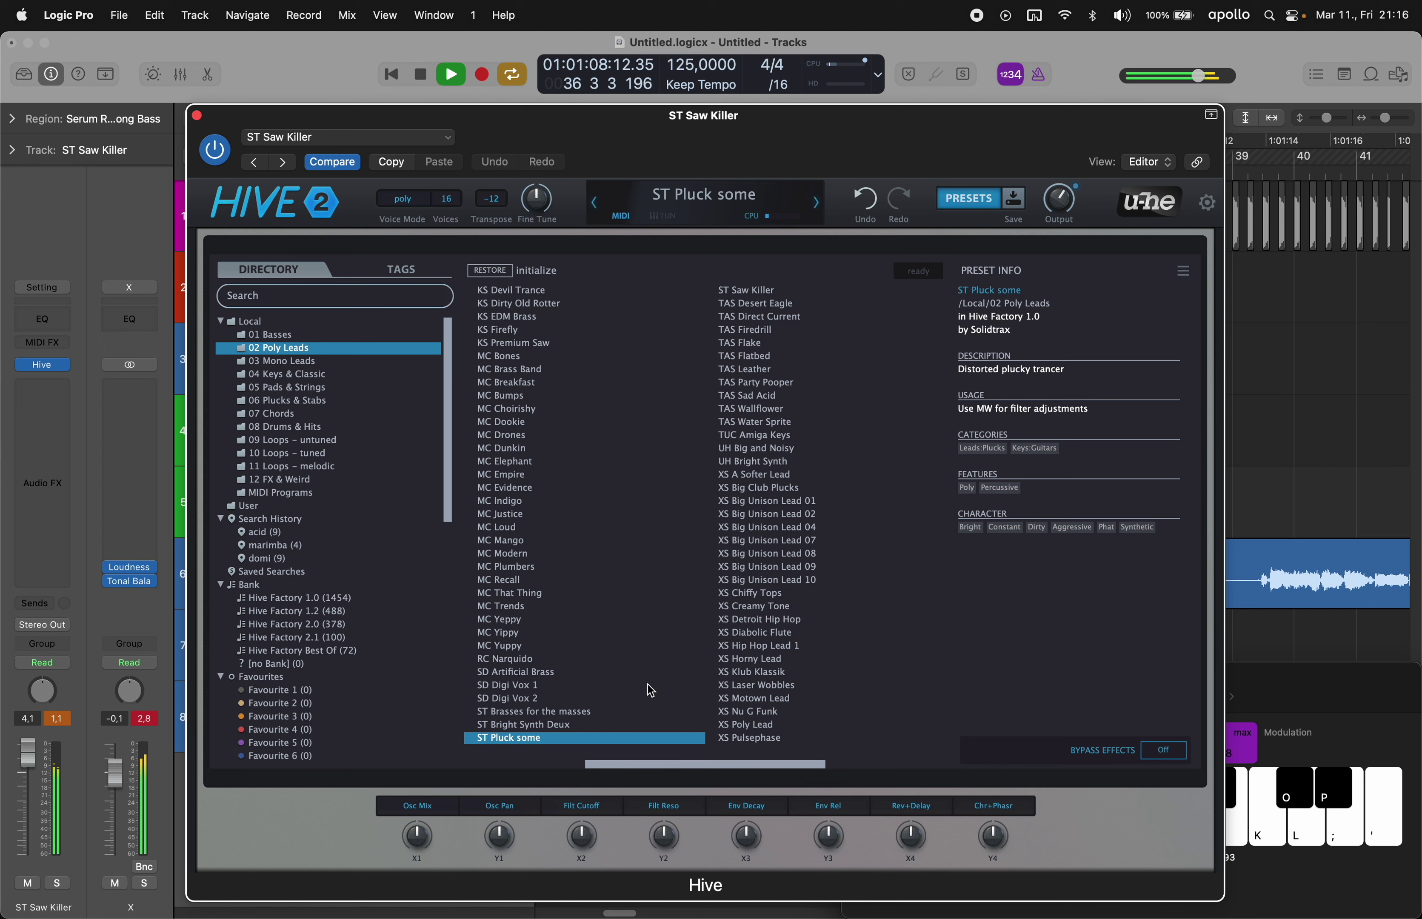
pyautogui.click(763, 739)
pyautogui.click(758, 291)
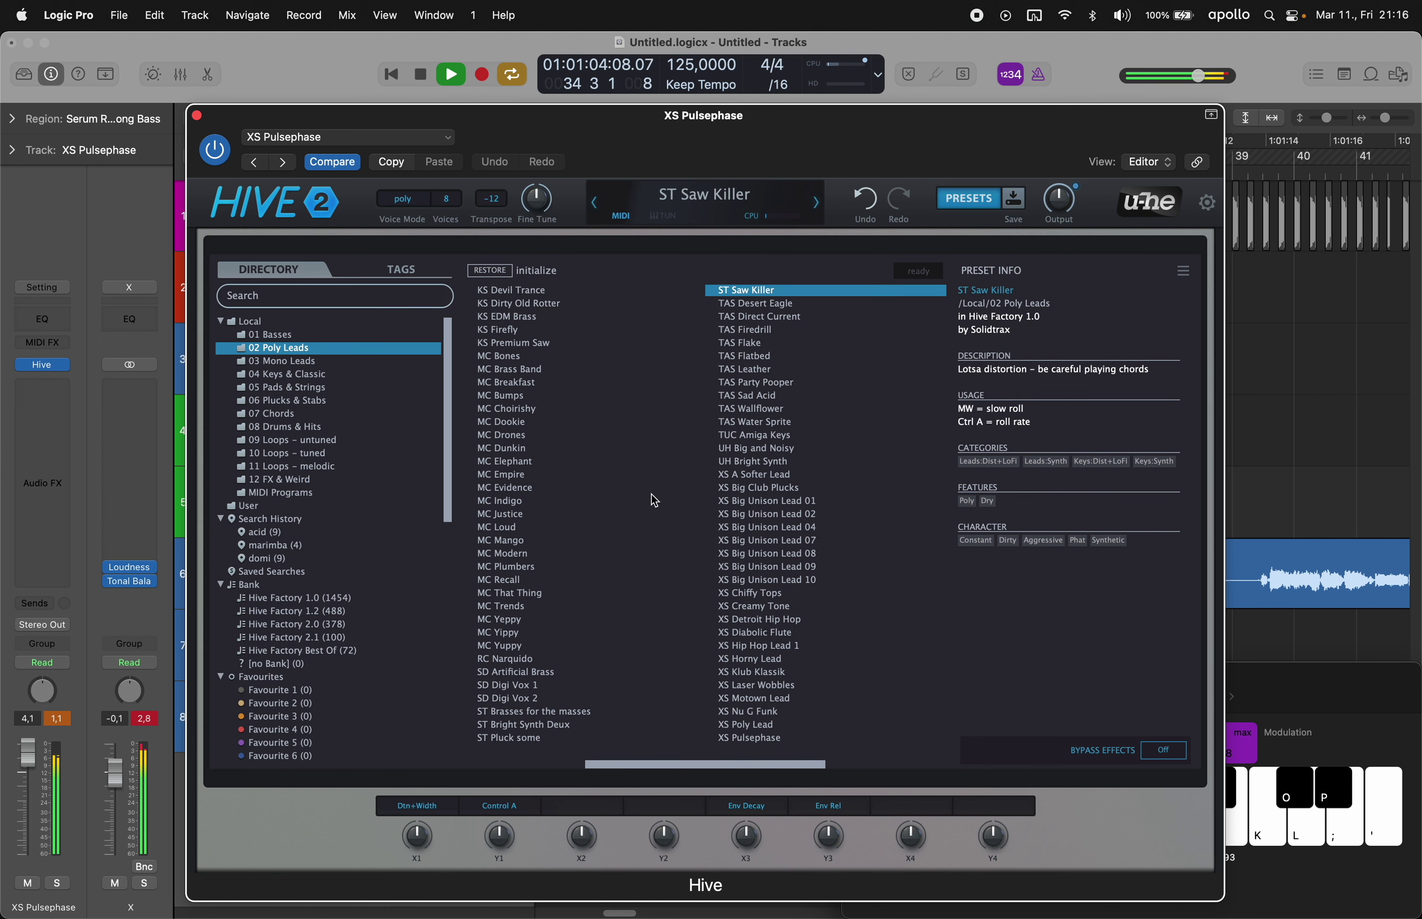
pyautogui.click(540, 725)
pyautogui.click(540, 712)
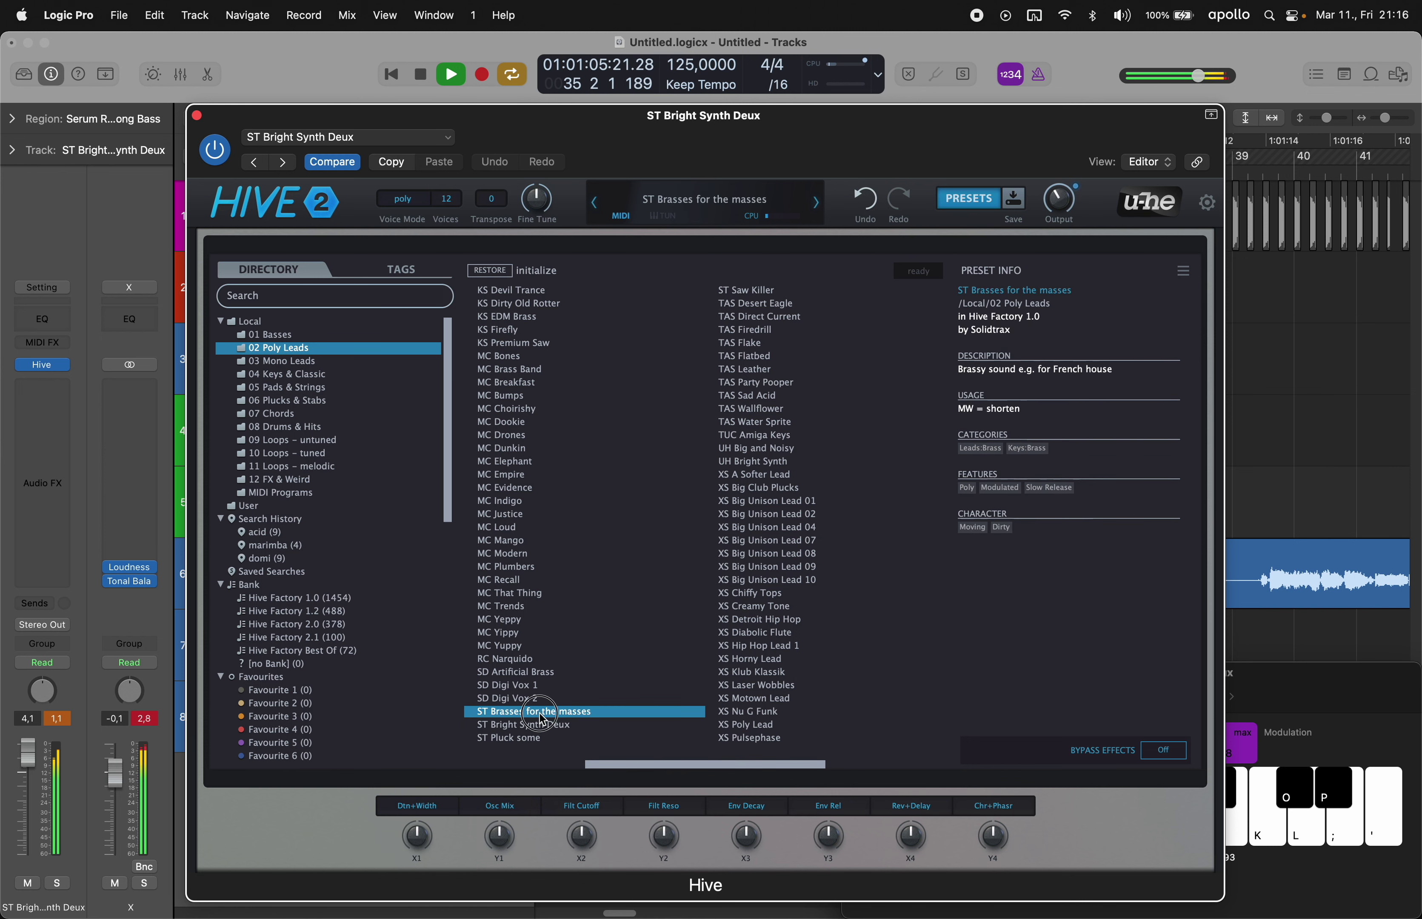
# - Step back through the preceding poly leads from SD Digi Vox 2, auditioning each, and load MC Mango
pyautogui.click(599, 207)
pyautogui.click(598, 207)
pyautogui.click(599, 206)
pyautogui.click(598, 206)
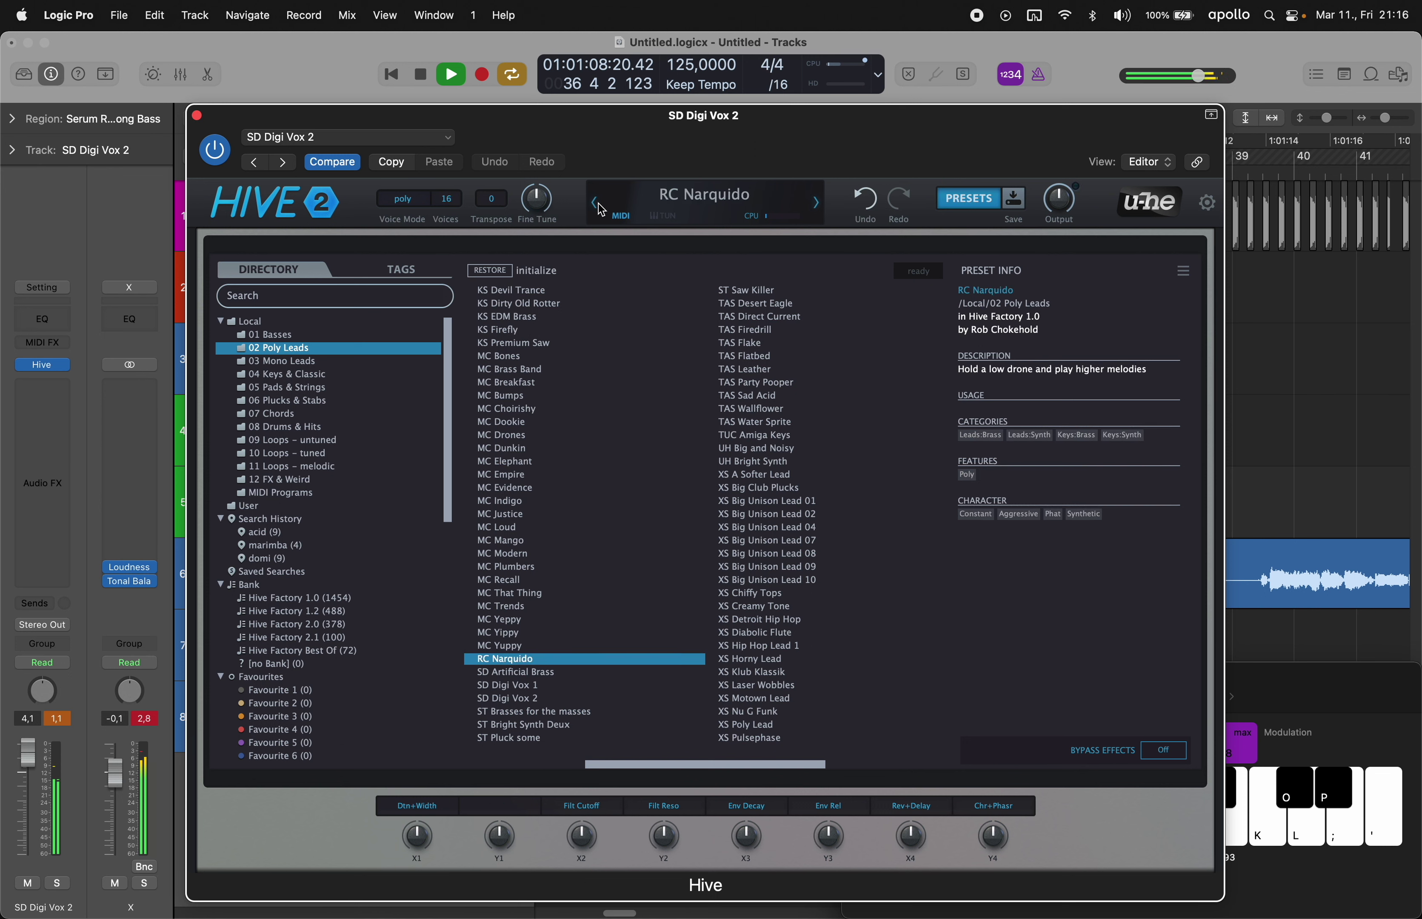
pyautogui.click(599, 206)
pyautogui.click(598, 206)
pyautogui.click(598, 207)
pyautogui.click(598, 207)
pyautogui.click(598, 207)
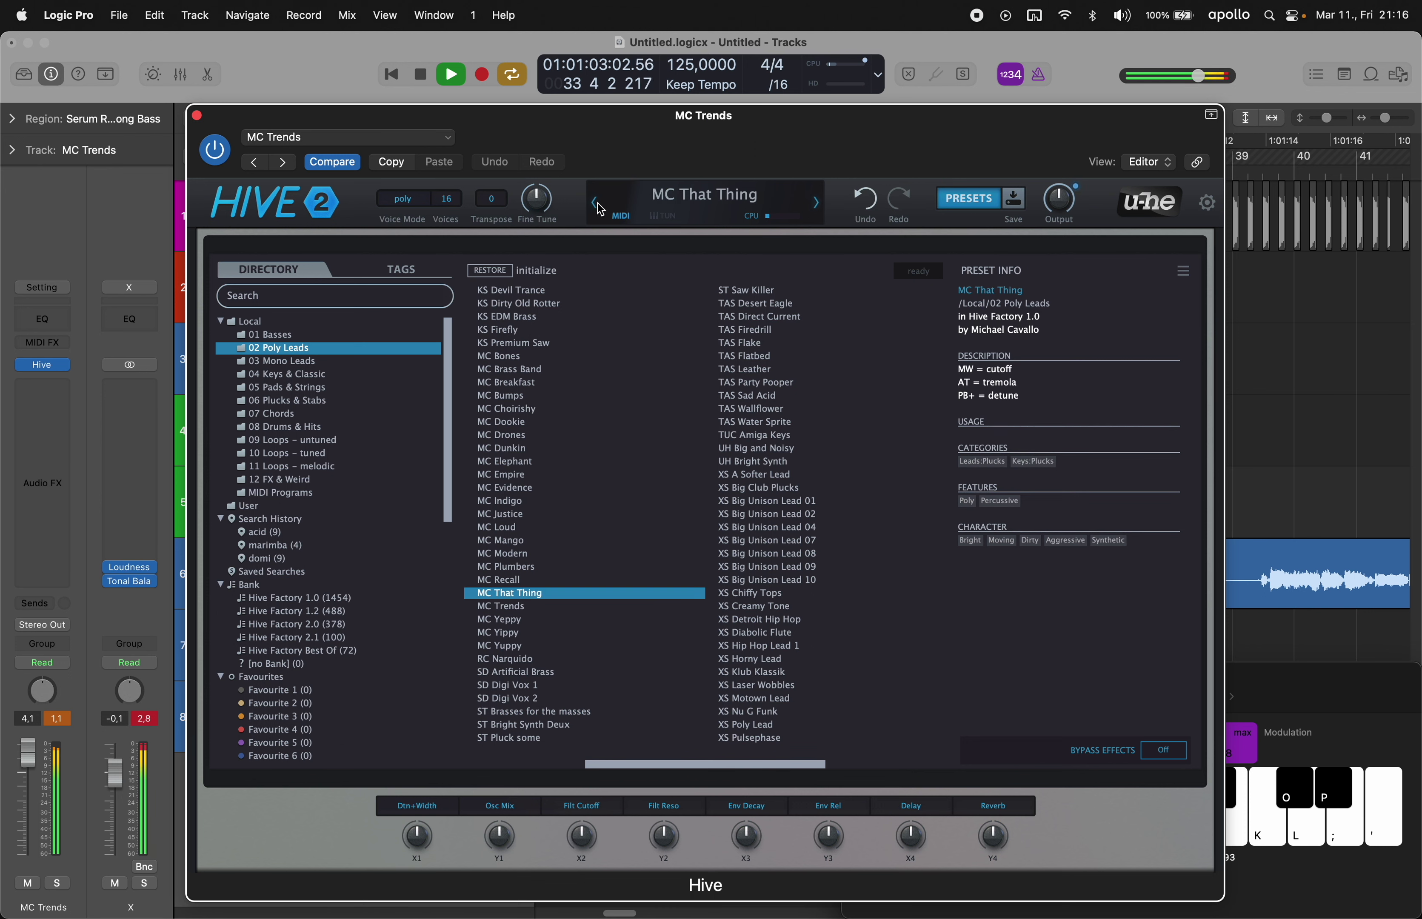
pyautogui.click(599, 206)
pyautogui.click(599, 206)
pyautogui.click(599, 206)
pyautogui.click(598, 207)
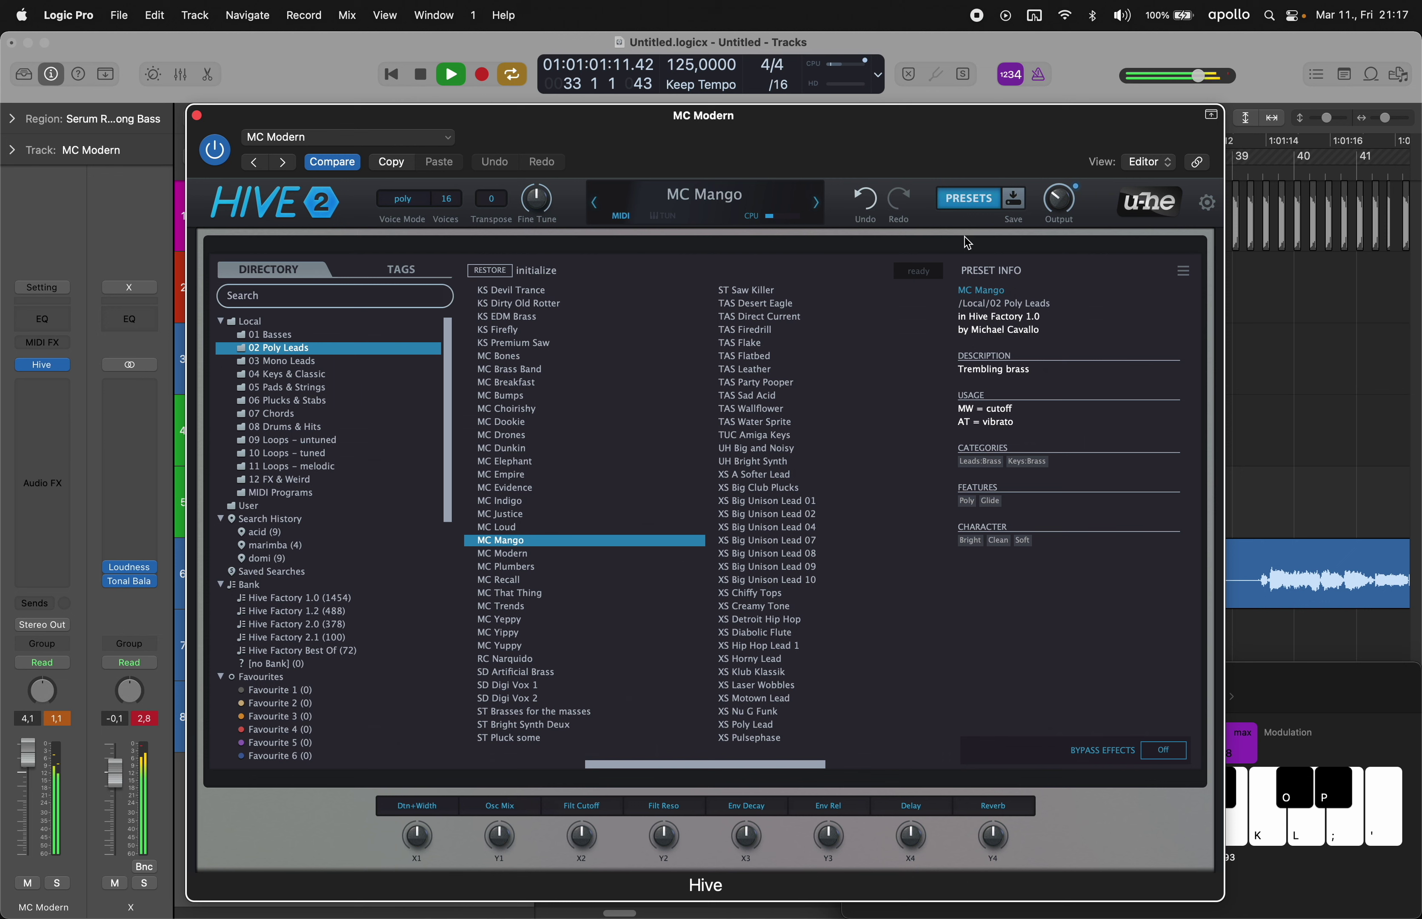
# - Raise filter 1's envelope depth to 83 and shorten the attacks of amp envelope 1 and mod envelope 1 in the synth editor
pyautogui.click(983, 200)
pyautogui.moveTo(359, 436); pyautogui.dragTo(358, 398)
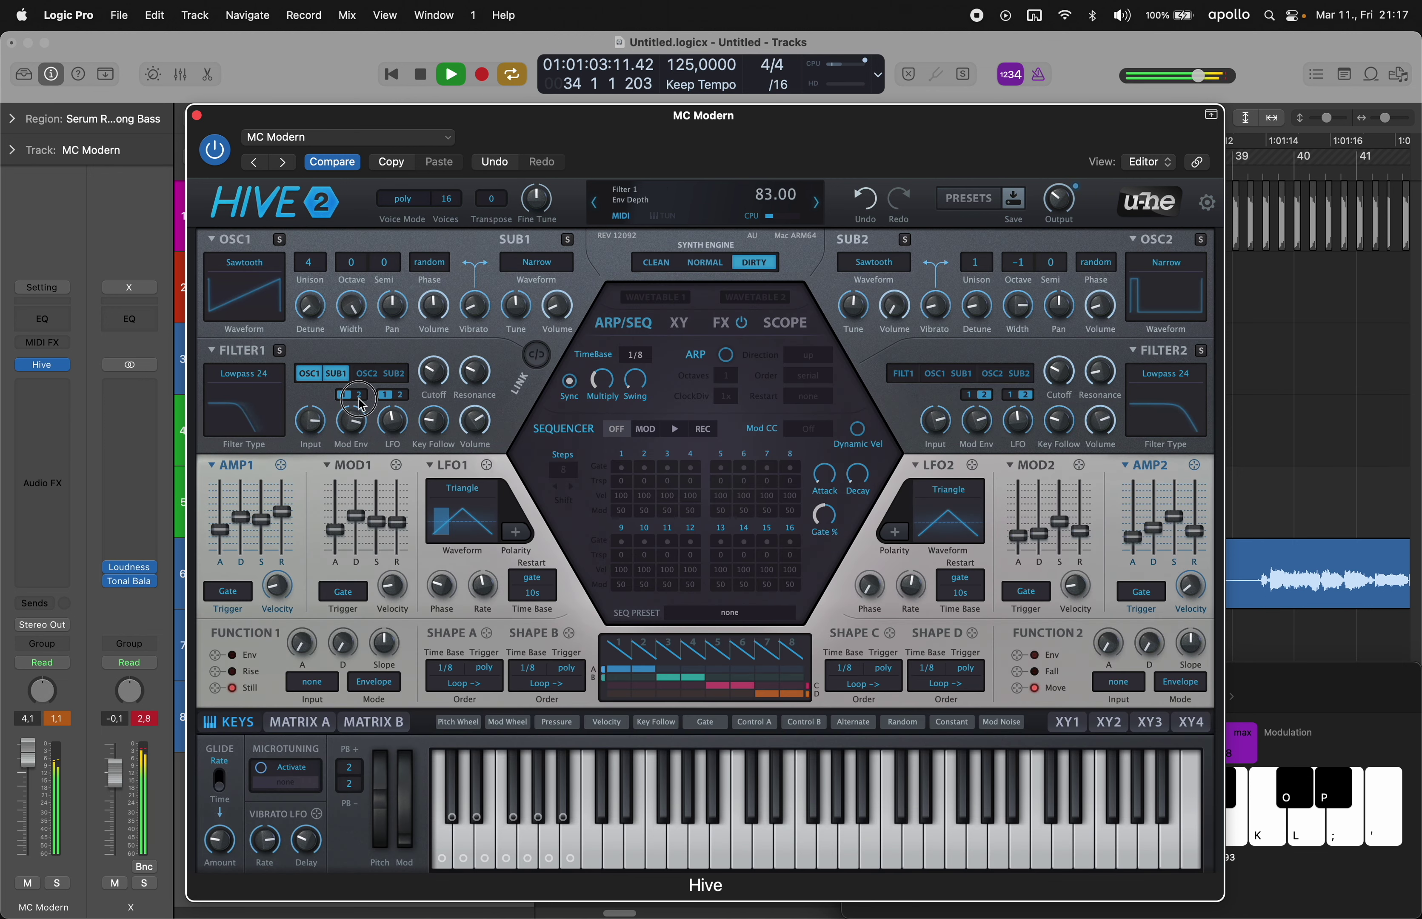
pyautogui.moveTo(240, 516); pyautogui.dragTo(220, 544)
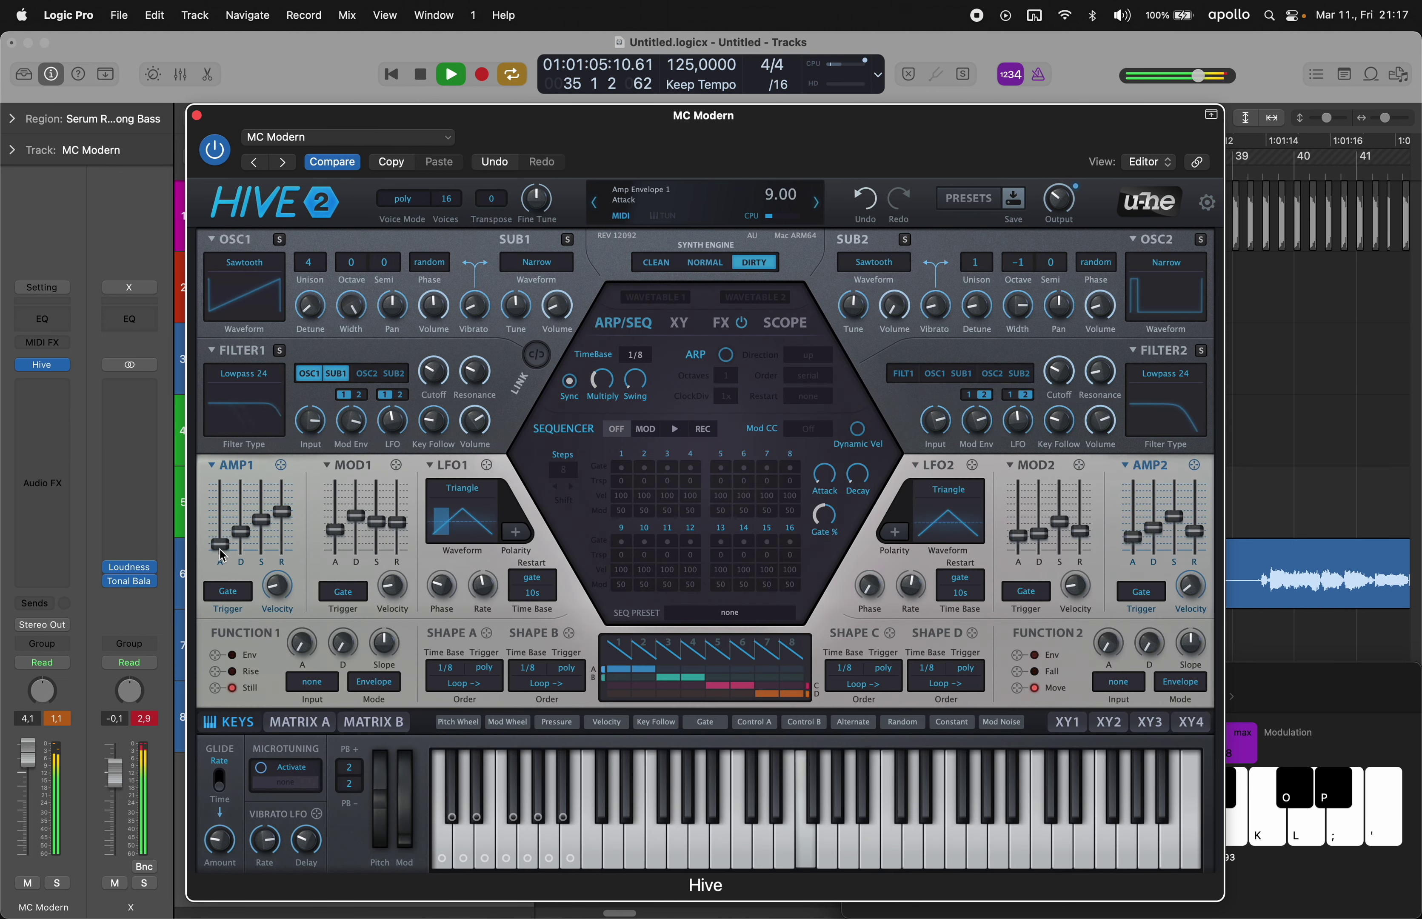
pyautogui.moveTo(336, 530); pyautogui.dragTo(340, 553)
pyautogui.moveTo(220, 546); pyautogui.dragTo(225, 541)
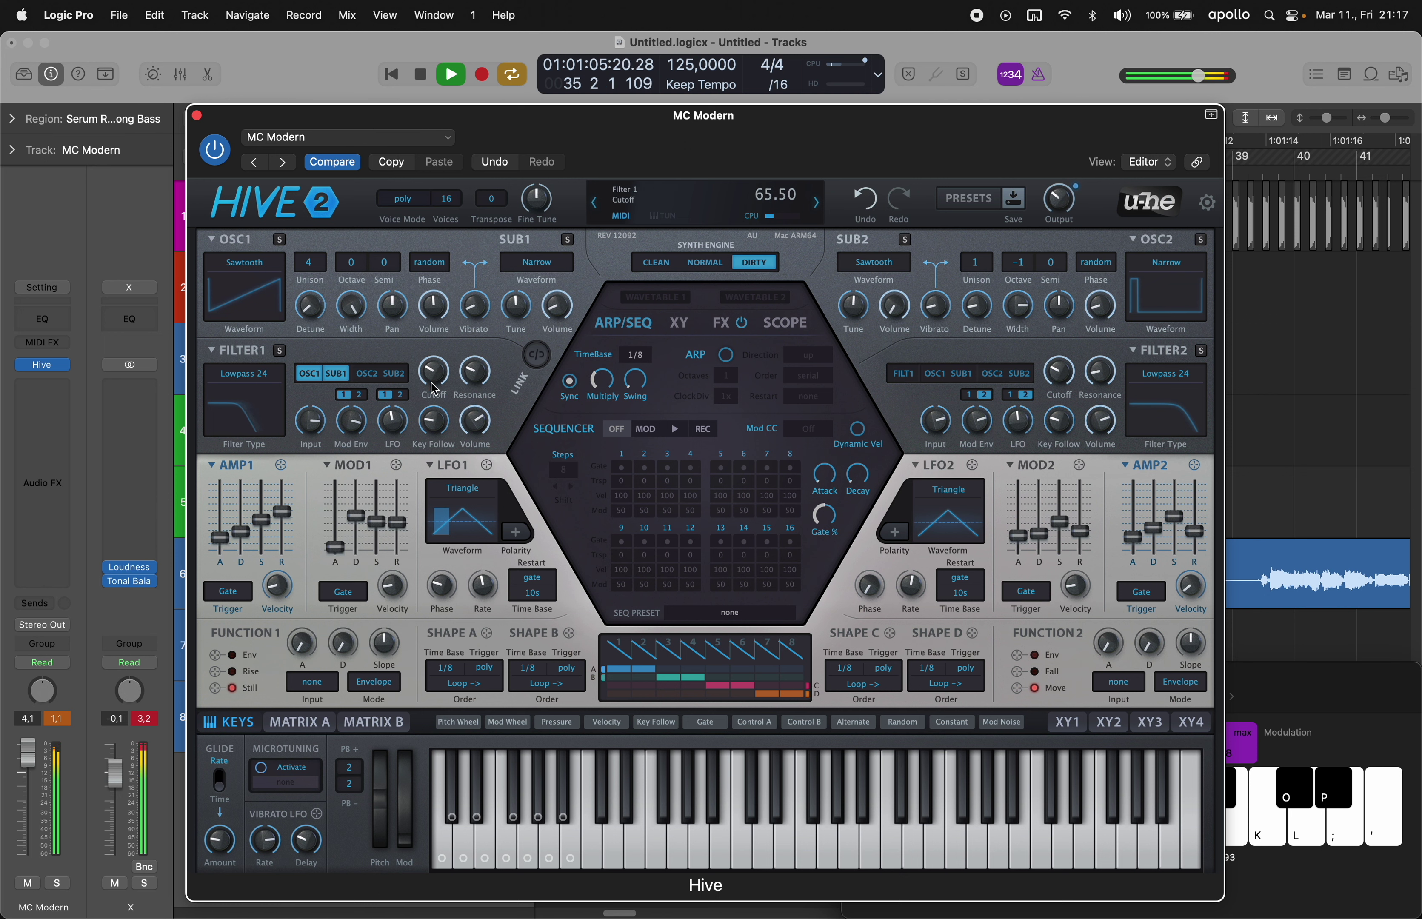
# - Readjust filter 1's cutoff and set its envelope depth to 79
pyautogui.moveTo(431, 378); pyautogui.dragTo(429, 397)
pyautogui.moveTo(350, 418); pyautogui.dragTo(356, 445)
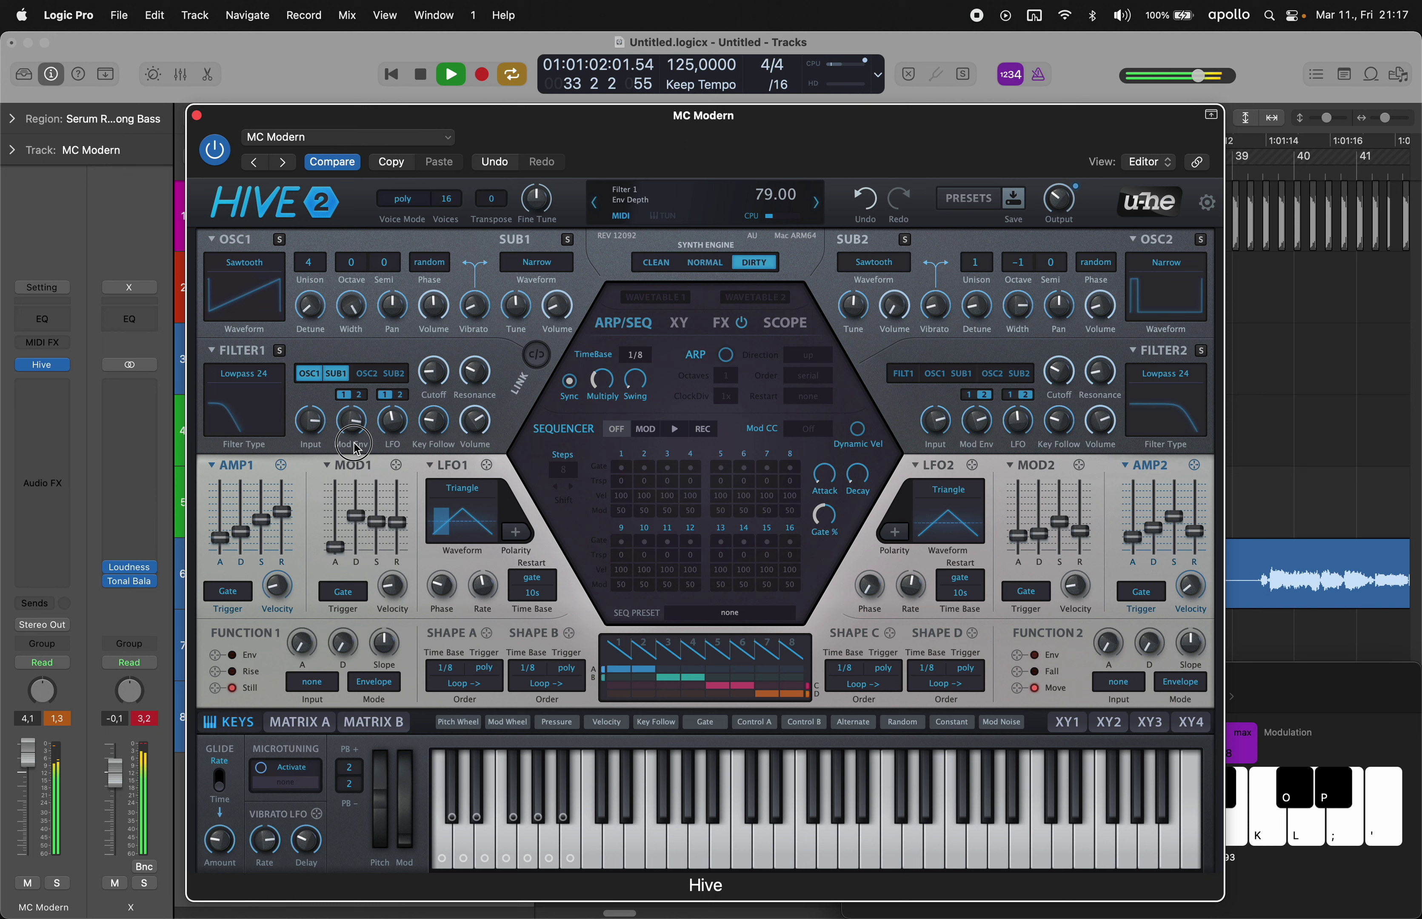
pyautogui.moveTo(433, 365); pyautogui.dragTo(441, 344)
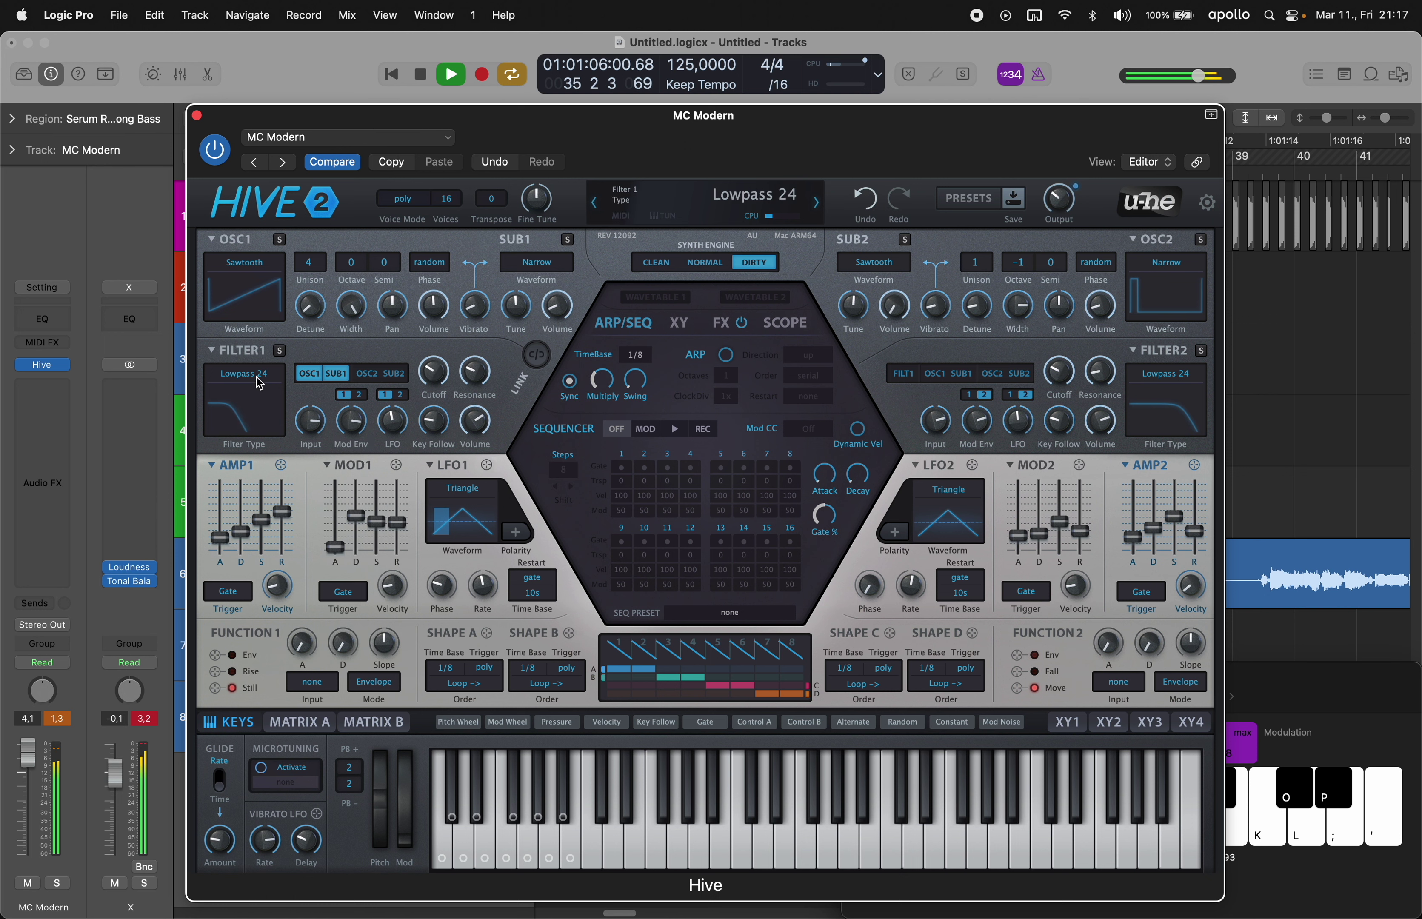
# - Lower sustain and release on amp envelope 1 and mod envelope 1, and lengthen amp envelope 1's decay
pyautogui.moveTo(262, 519)
pyautogui.mouseDown()
pyautogui.moveTo(264, 561)
pyautogui.moveTo(264, 537)
pyautogui.mouseUp()
pyautogui.moveTo(378, 522); pyautogui.dragTo(340, 549)
pyautogui.moveTo(378, 548); pyautogui.dragTo(378, 549)
pyautogui.moveTo(392, 529); pyautogui.dragTo(393, 539)
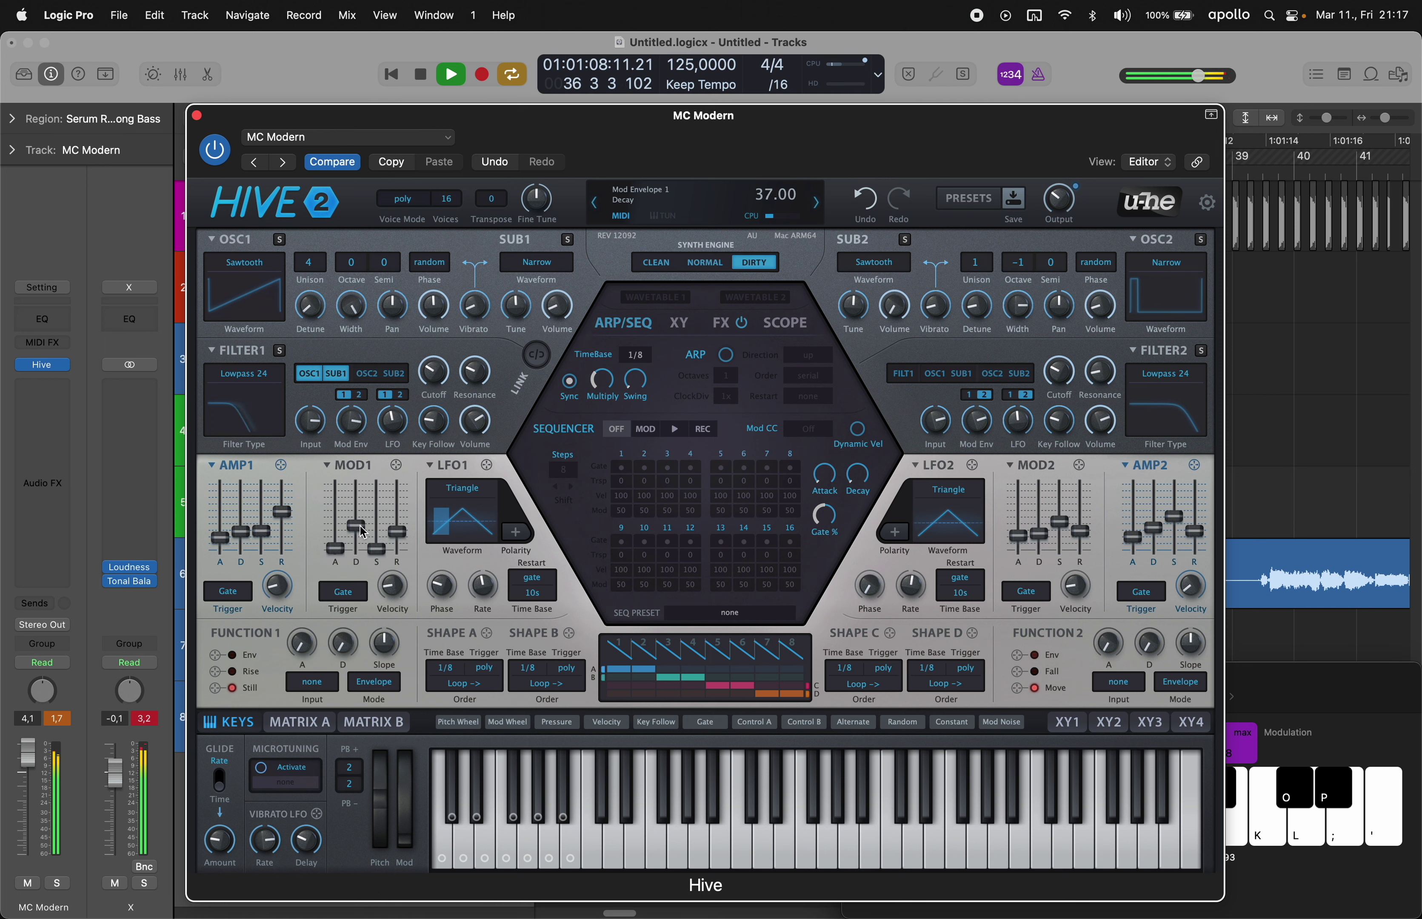
pyautogui.moveTo(244, 531); pyautogui.dragTo(245, 509)
pyautogui.moveTo(262, 529); pyautogui.dragTo(222, 541)
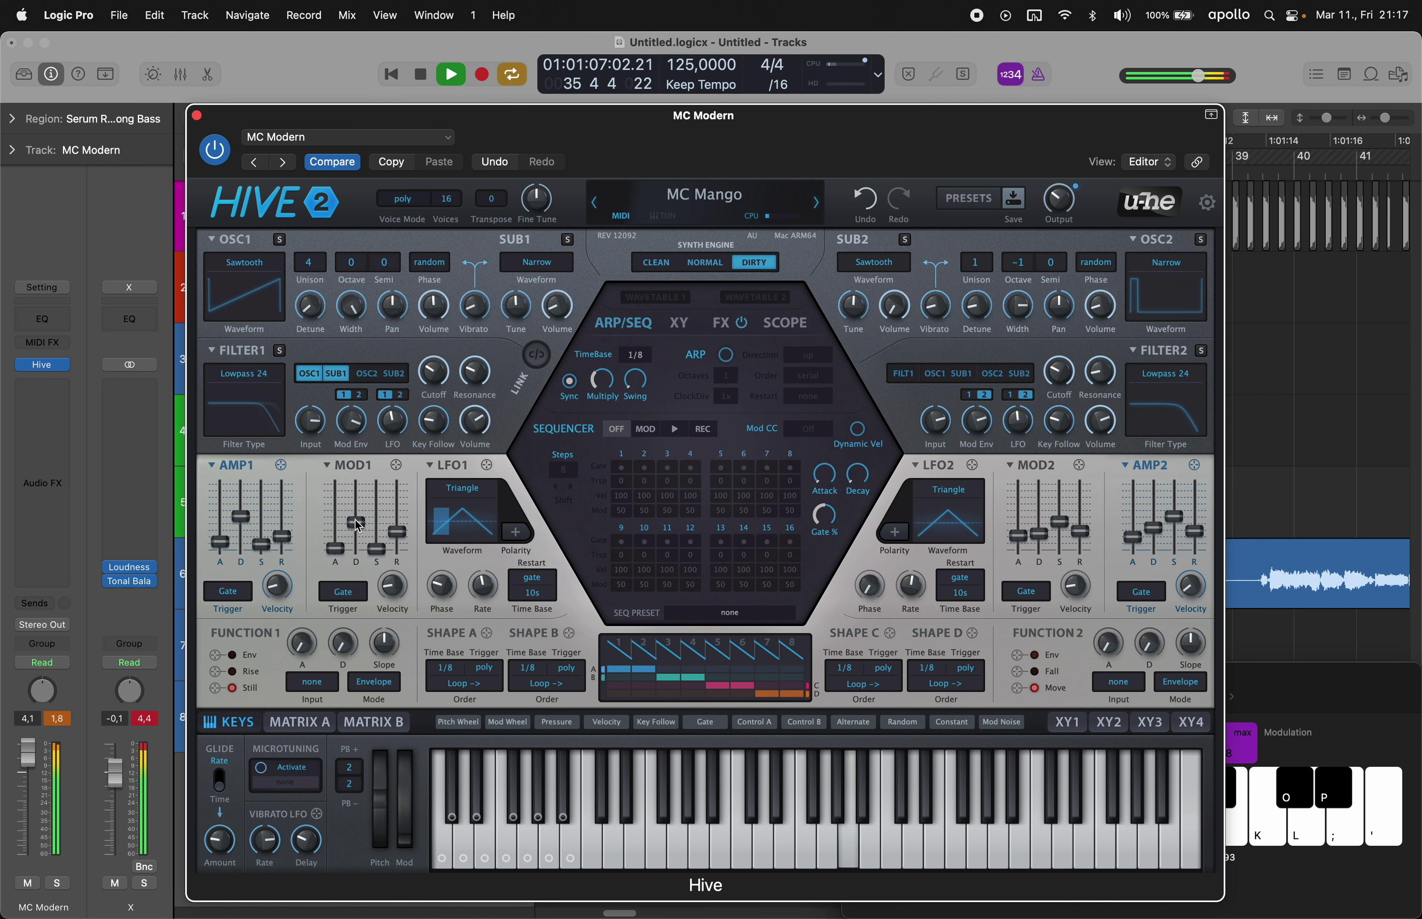
# - Compare the Clean and Normal synth engine modes with Dirty, ending on Dirty
pyautogui.click(664, 267)
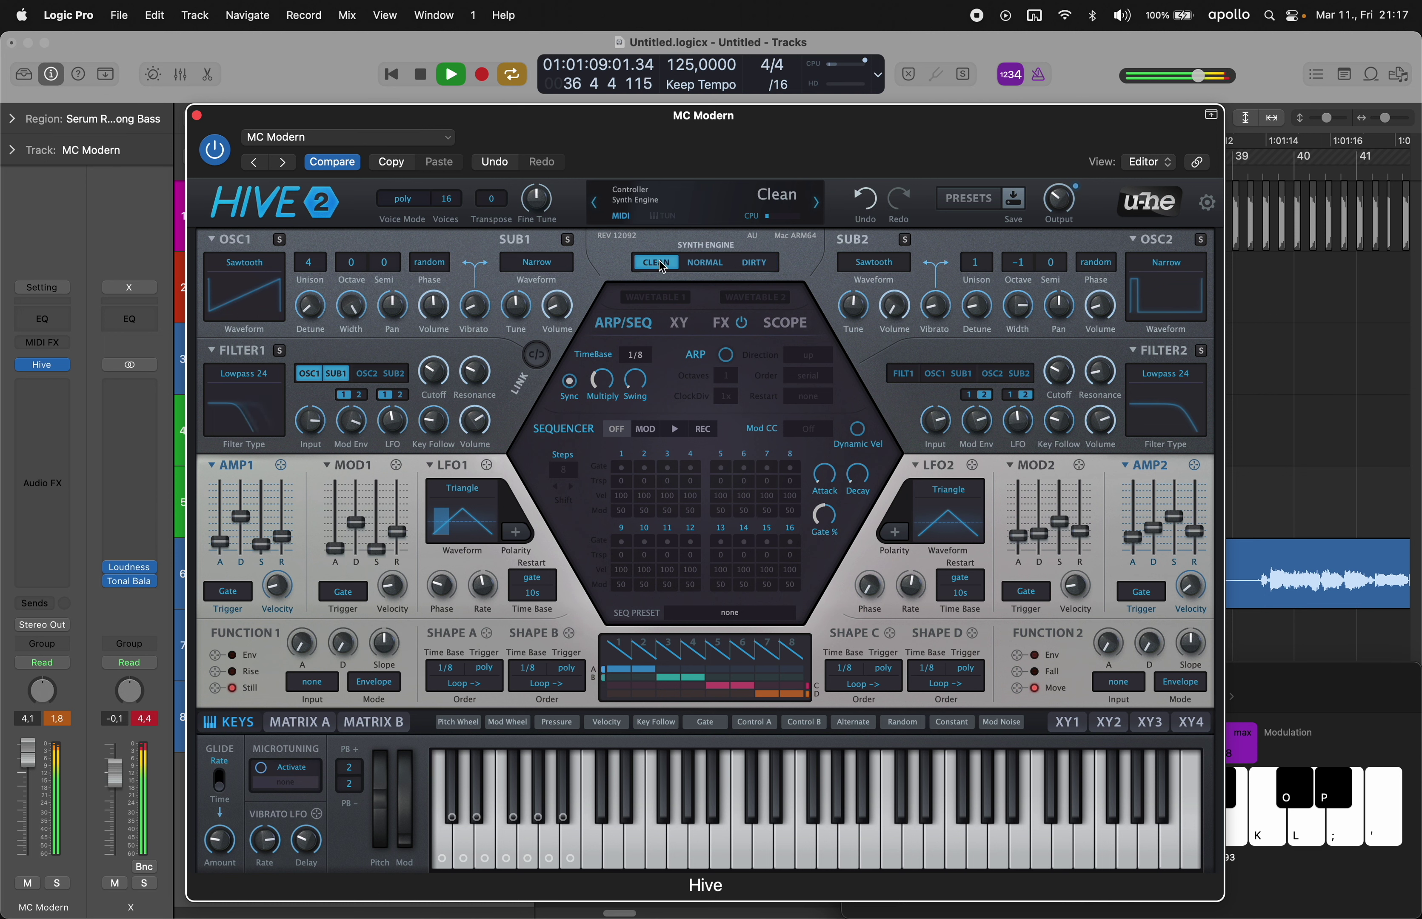
pyautogui.click(694, 267)
pyautogui.click(742, 266)
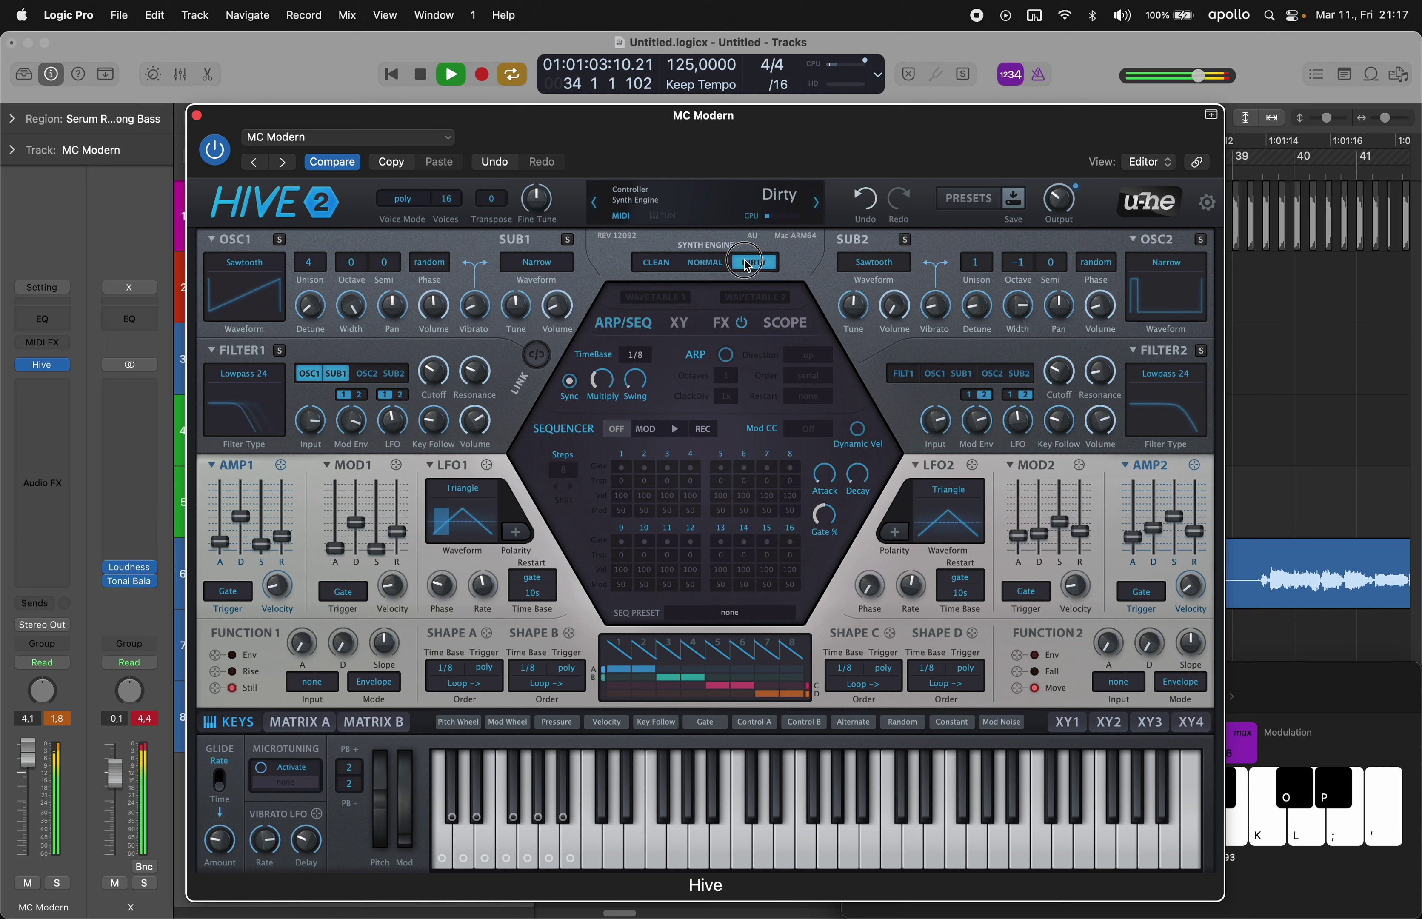
# - Switch off the synth's built-in Delay and Reverb effects
pyautogui.click(730, 325)
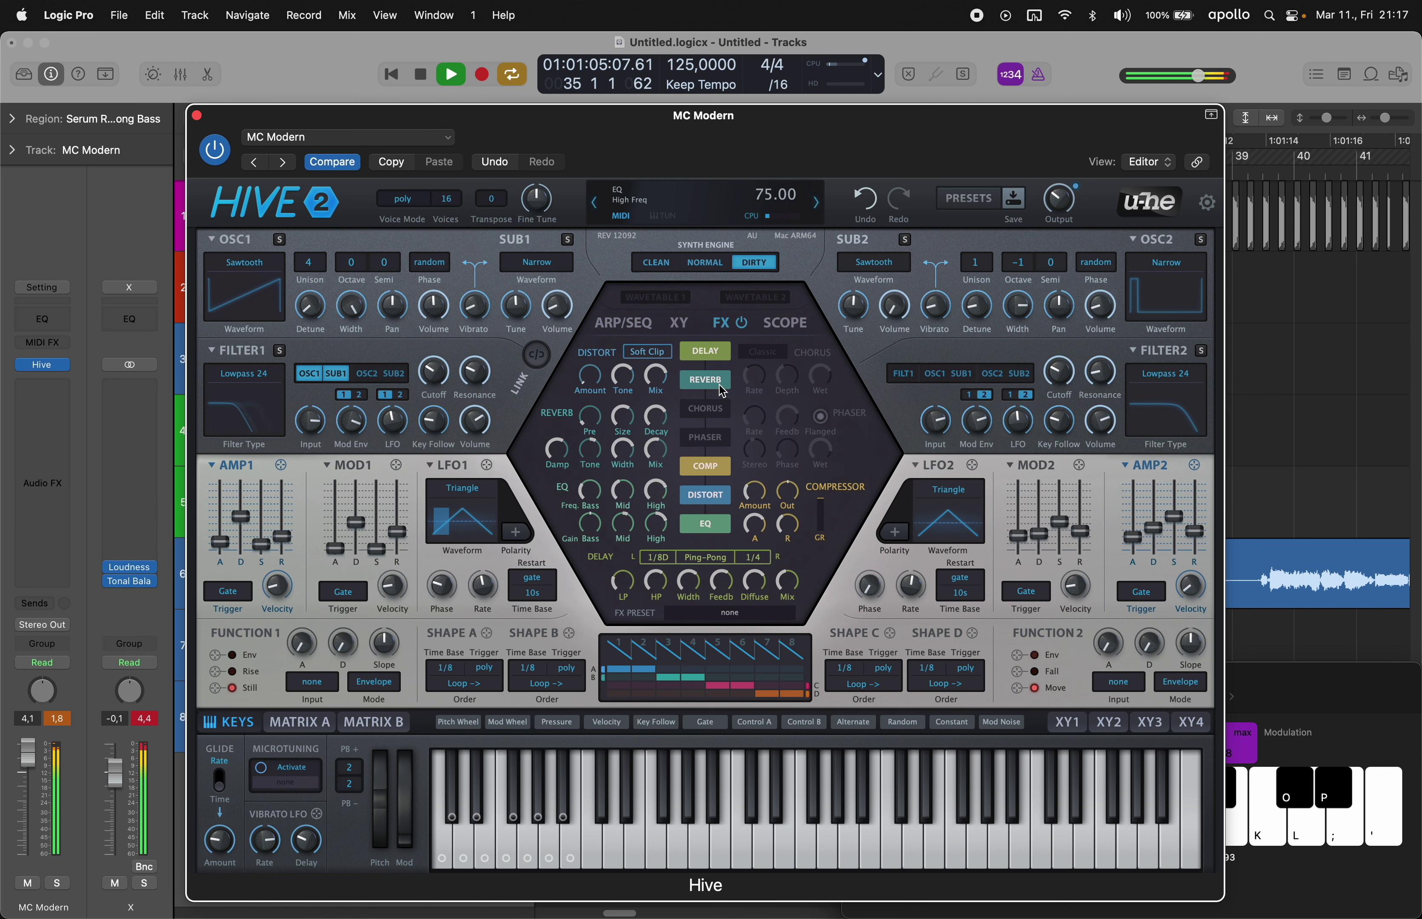
pyautogui.click(705, 350)
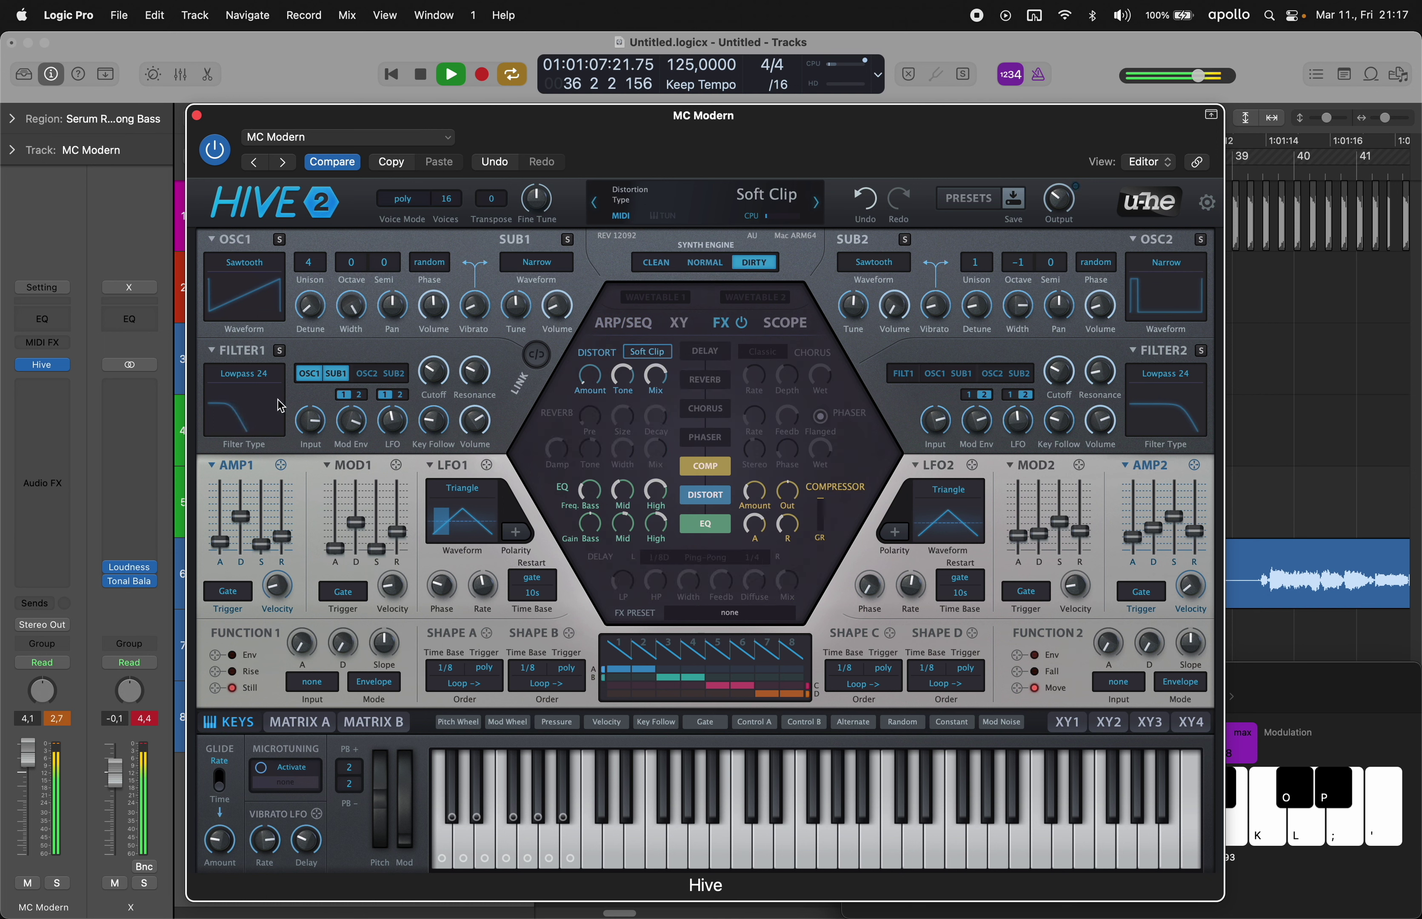
# - Insert a stereo SerumFX on the lead track and enable Hyper/Dimension with about 27% hyper mix and 30% dimension mix
pyautogui.click(59, 387)
pyautogui.moveTo(65, 428)
pyautogui.click(135, 430)
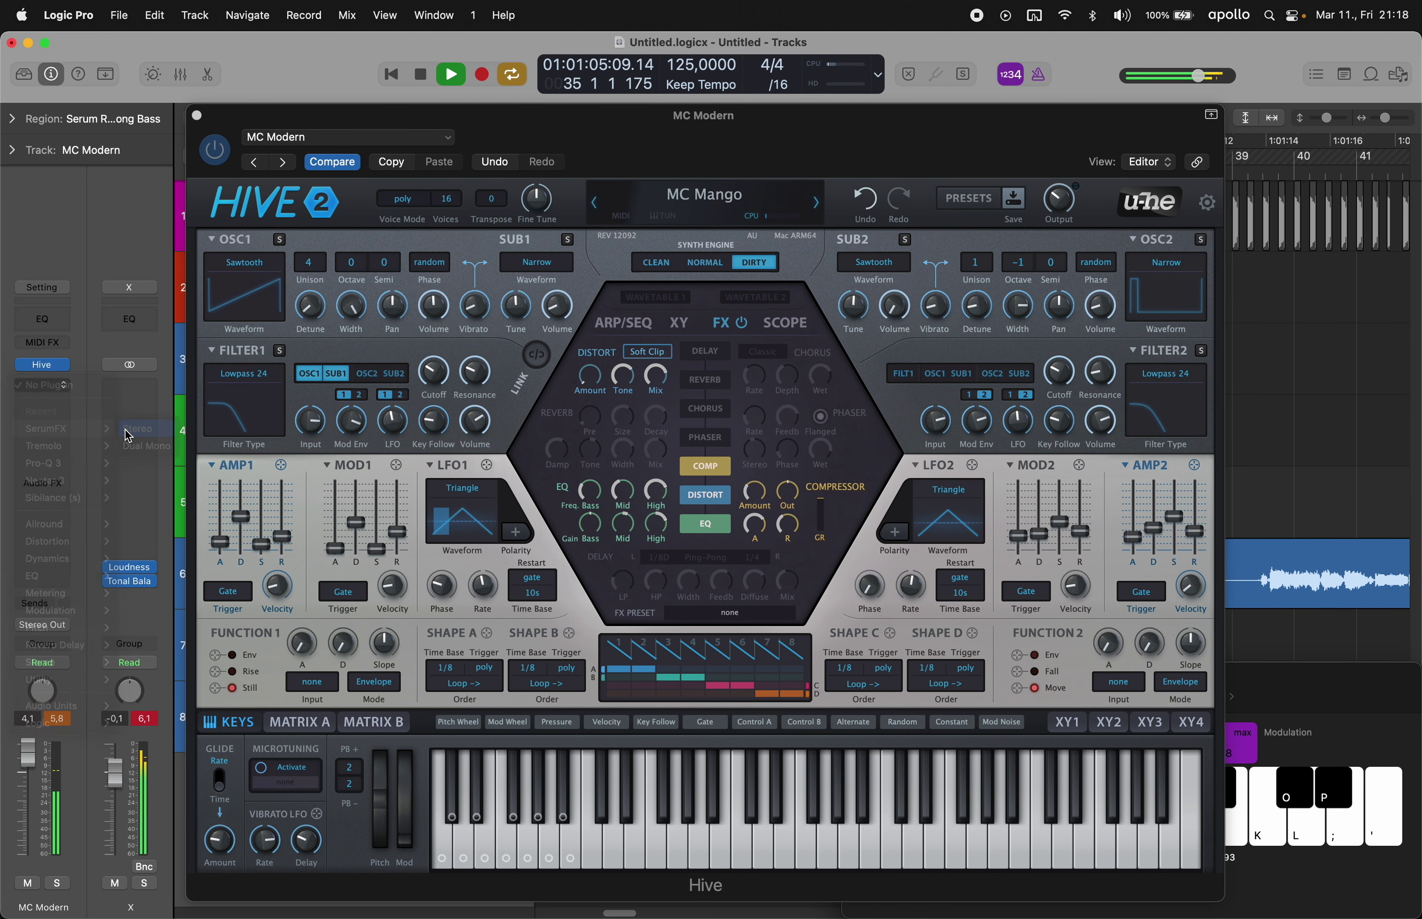
pyautogui.click(541, 440)
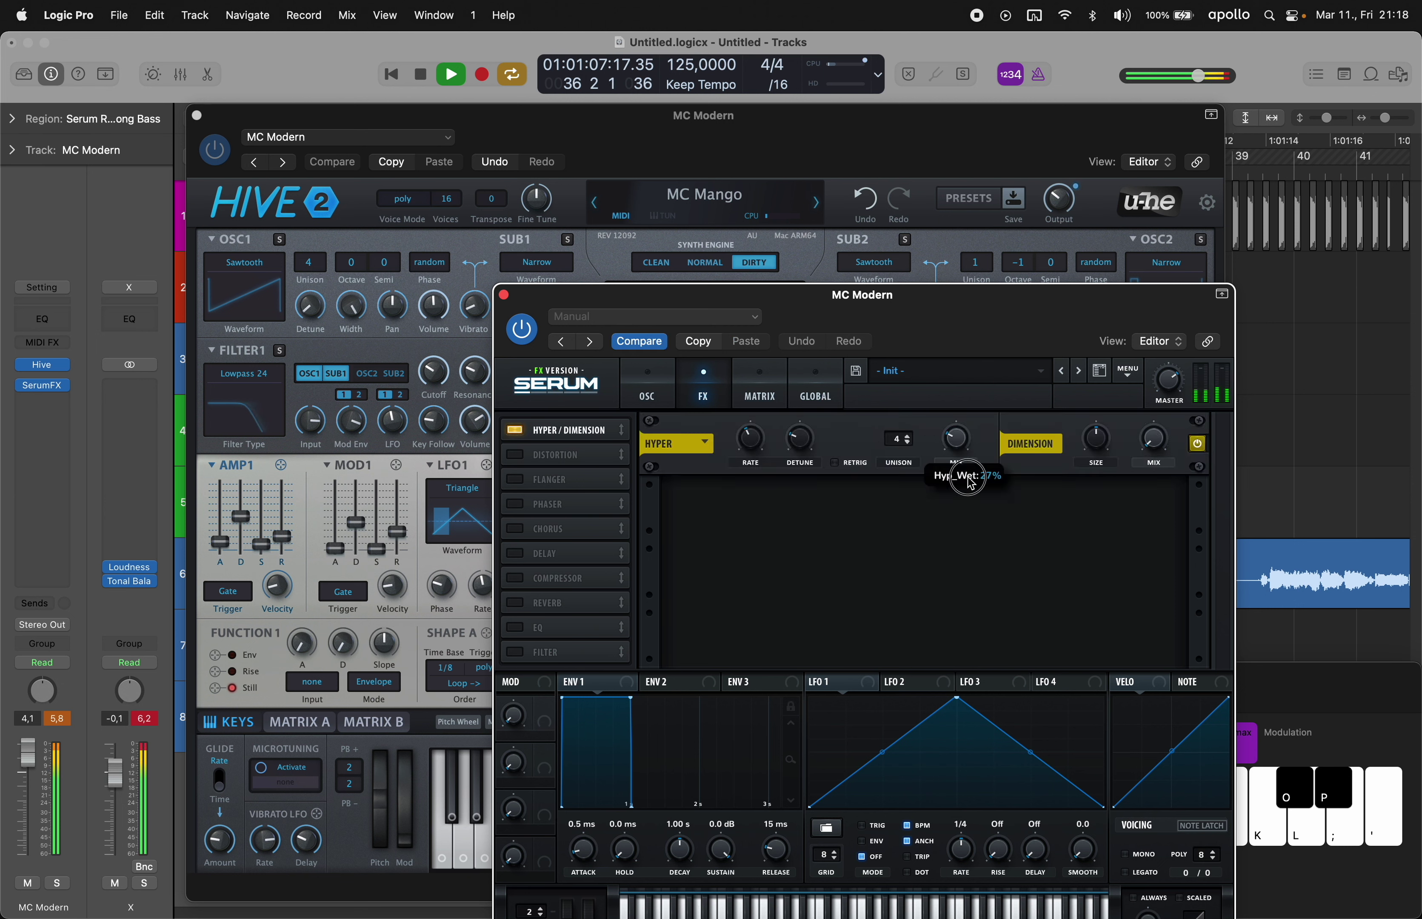
pyautogui.moveTo(1095, 442); pyautogui.dragTo(1106, 499)
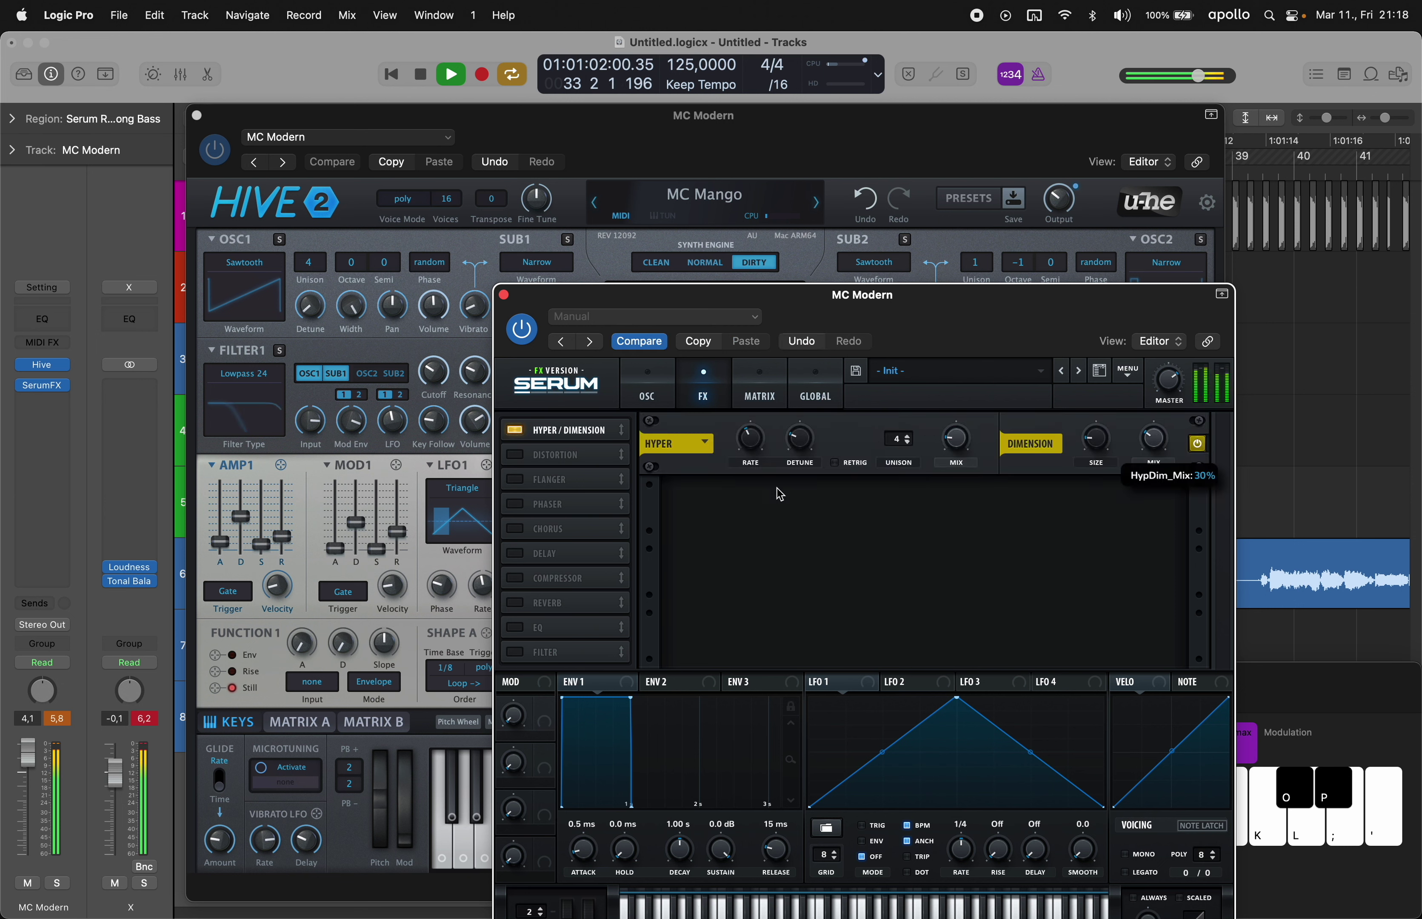
# - Enable Delay in SerumFX, move its filter frequency to 922 and choose Ping-Pong mode
pyautogui.click(524, 553)
pyautogui.moveTo(858, 514); pyautogui.dragTo(983, 517)
pyautogui.click(1045, 511)
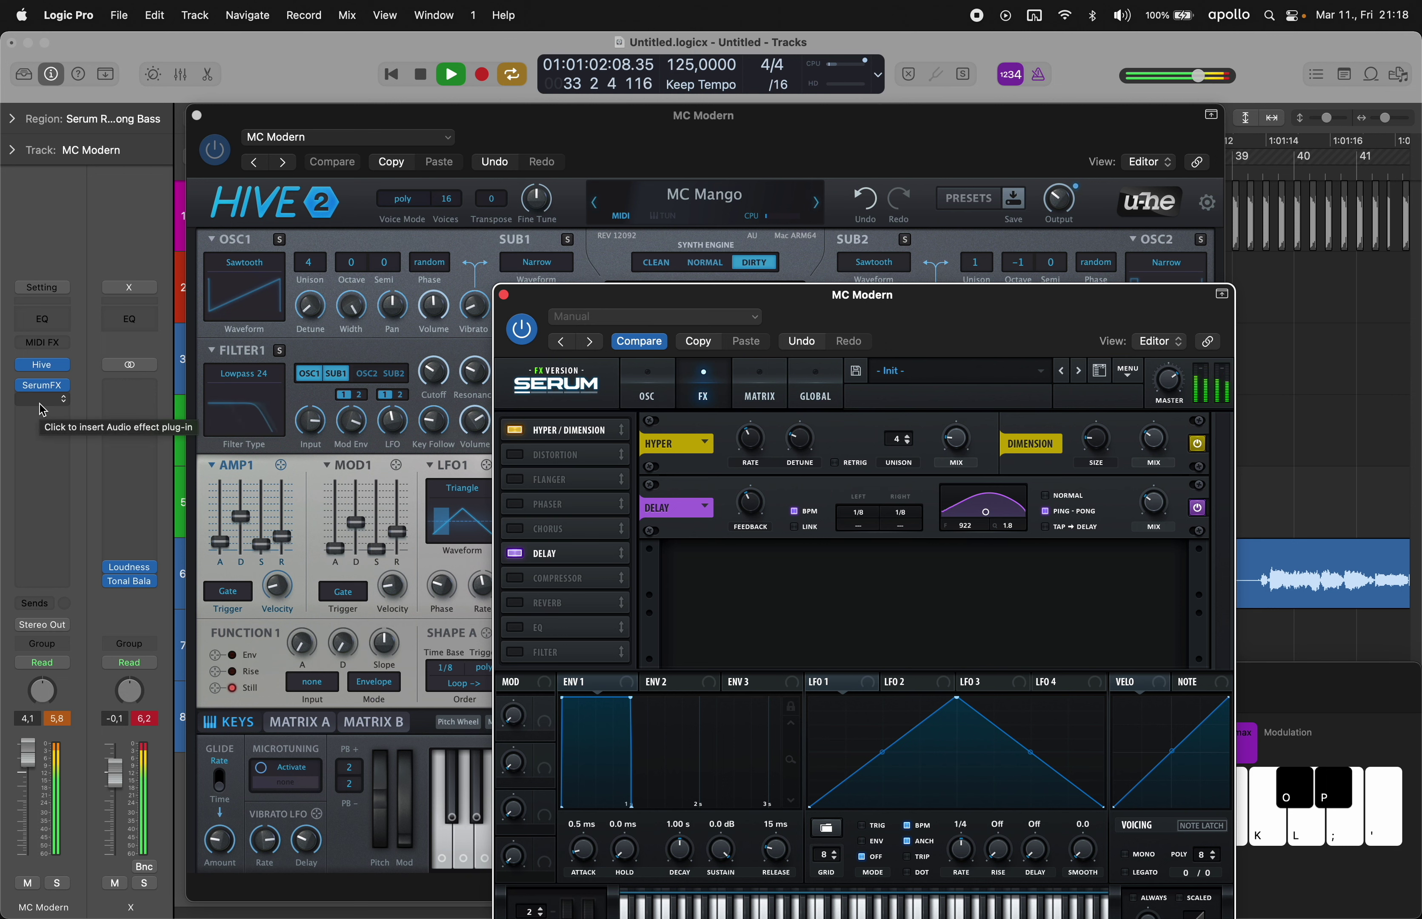
# - Insert the Pro-R reverb after SerumFX and load its Lively Medium Room preset
pyautogui.click(40, 403)
pyautogui.moveTo(72, 672)
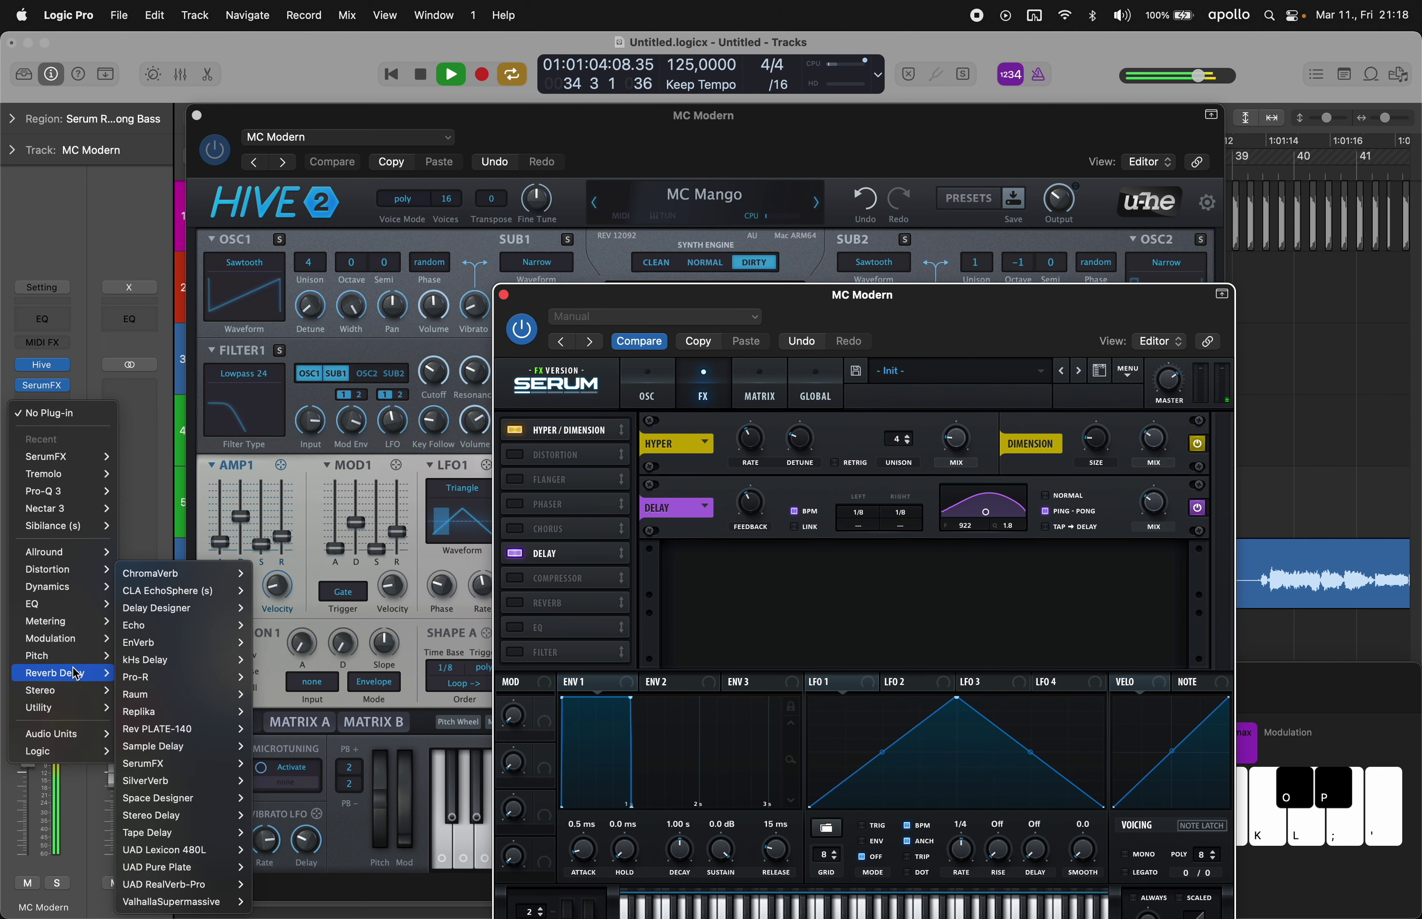
pyautogui.click(199, 681)
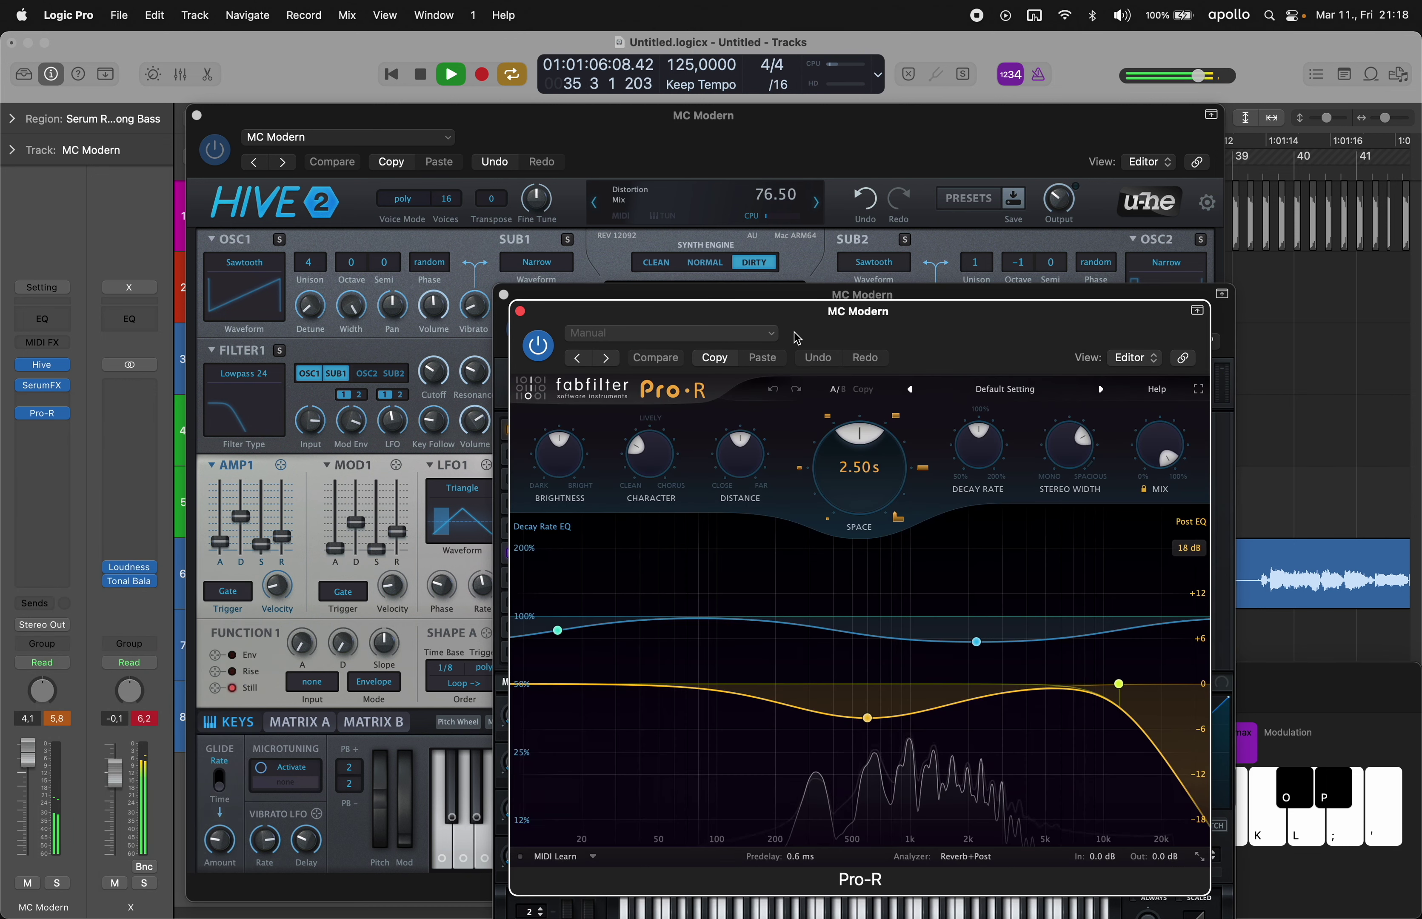
pyautogui.click(1003, 390)
pyautogui.moveTo(985, 448)
pyautogui.click(1135, 413)
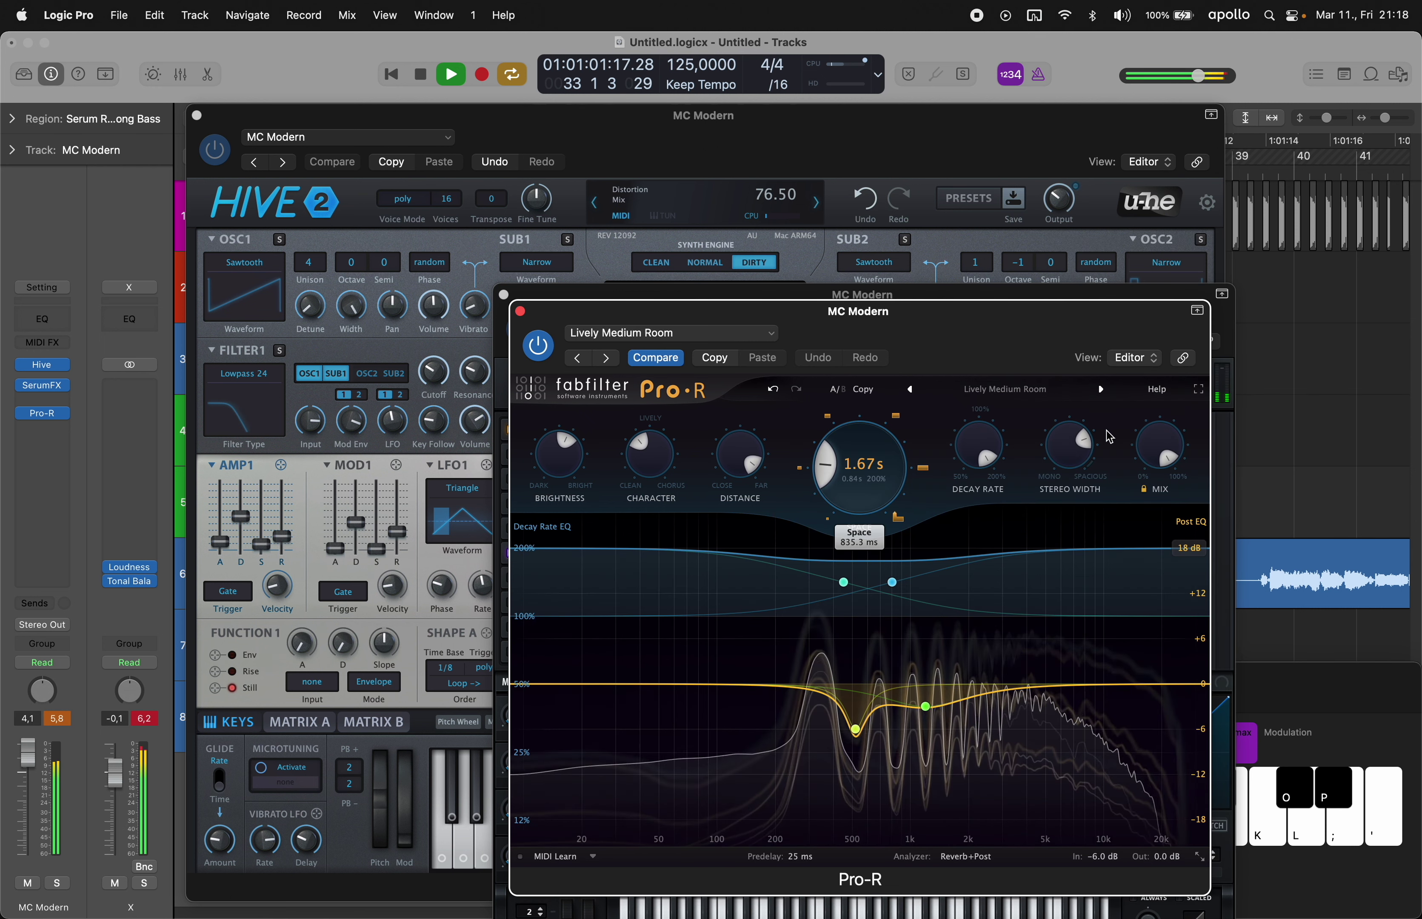
# - Reduce the reverb's mix, brightness, character and stereo width, and set its space to 2.19 s
pyautogui.moveTo(1159, 448); pyautogui.dragTo(1157, 594)
pyautogui.moveTo(562, 452); pyautogui.dragTo(657, 516)
pyautogui.moveTo(742, 465)
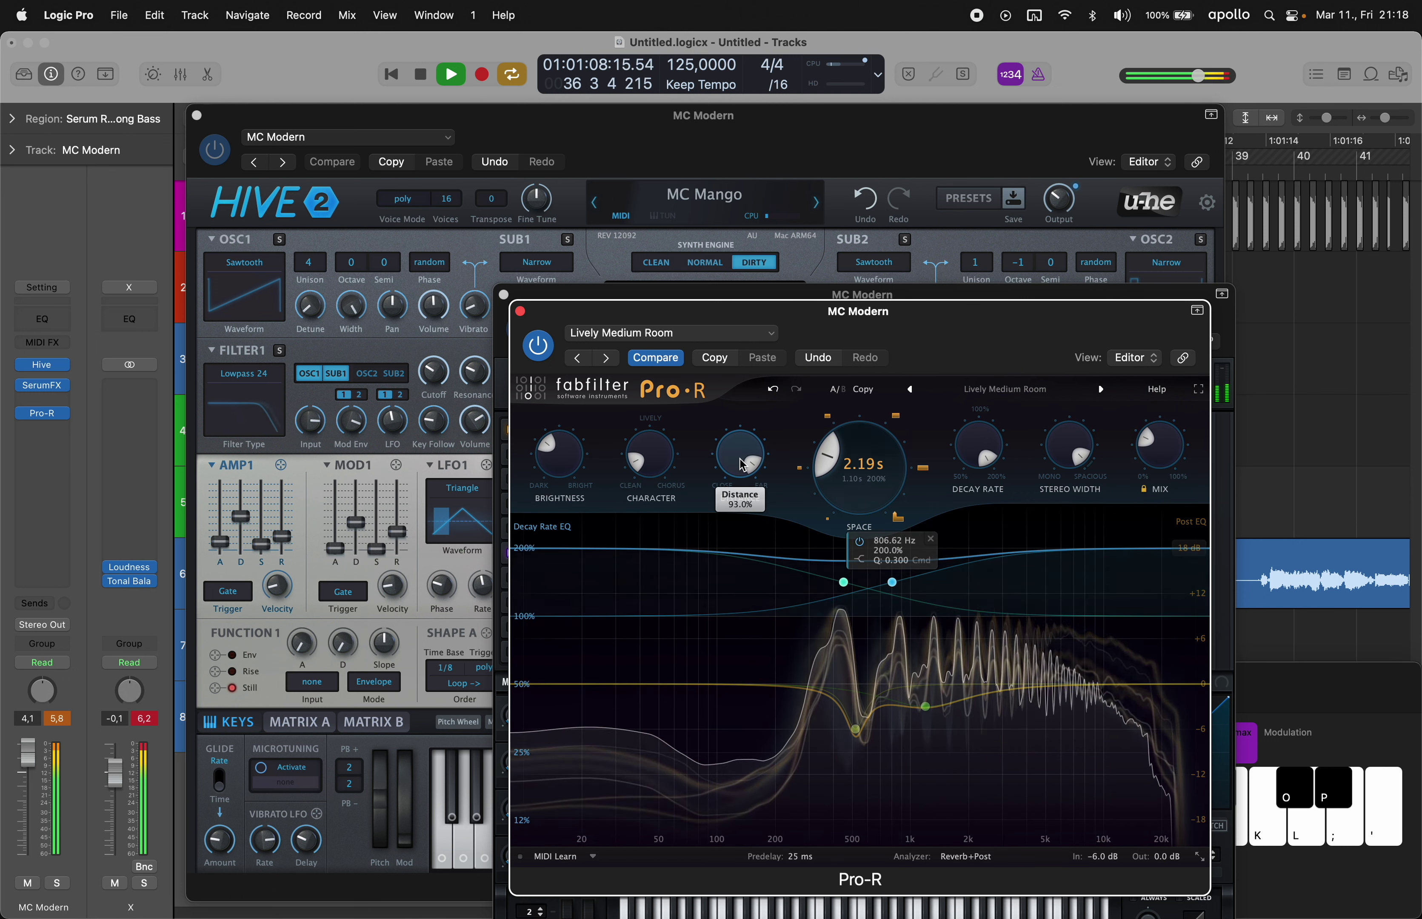
pyautogui.moveTo(1165, 454)
pyautogui.mouseDown()
pyautogui.moveTo(1174, 407)
pyautogui.moveTo(1182, 457)
pyautogui.mouseUp()
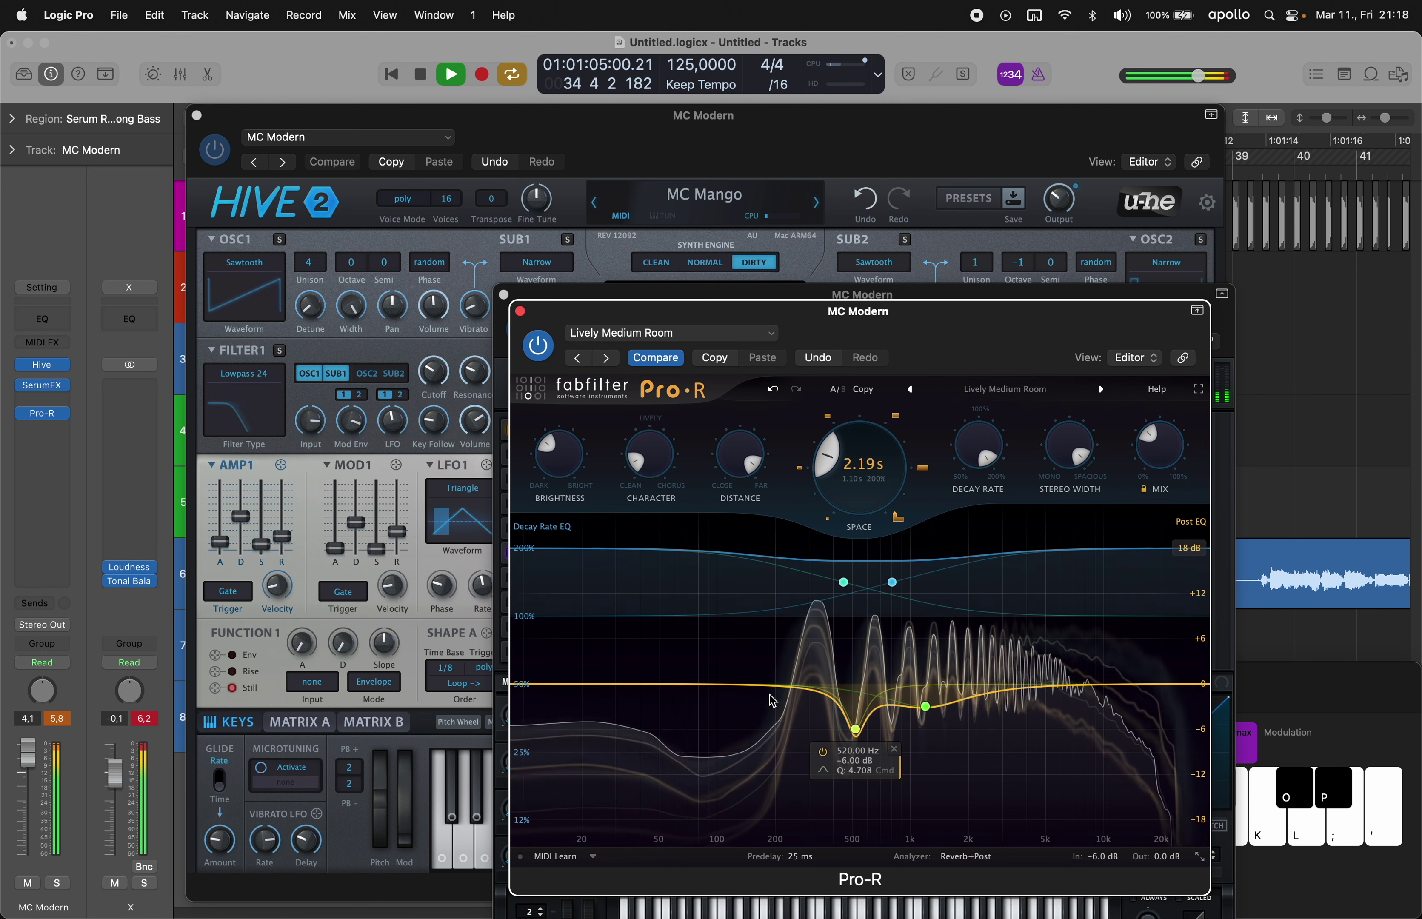
# - Add reverb Post EQ cuts of about 8 dB near 303 Hz and about 4 dB near 5690 Hz
pyautogui.moveTo(817, 694); pyautogui.dragTo(816, 741)
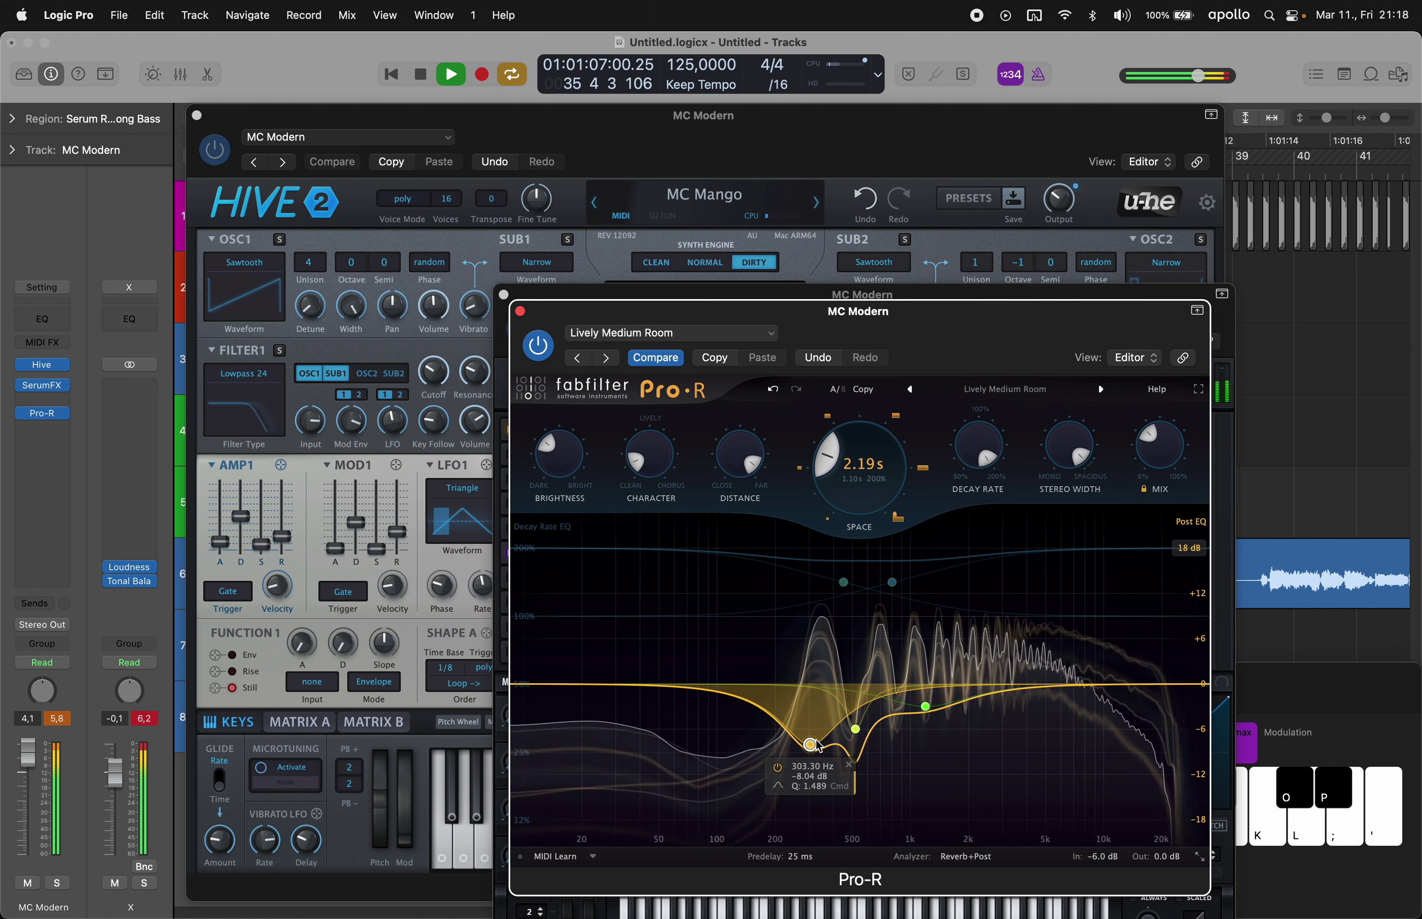
pyautogui.moveTo(1044, 689); pyautogui.dragTo(1057, 715)
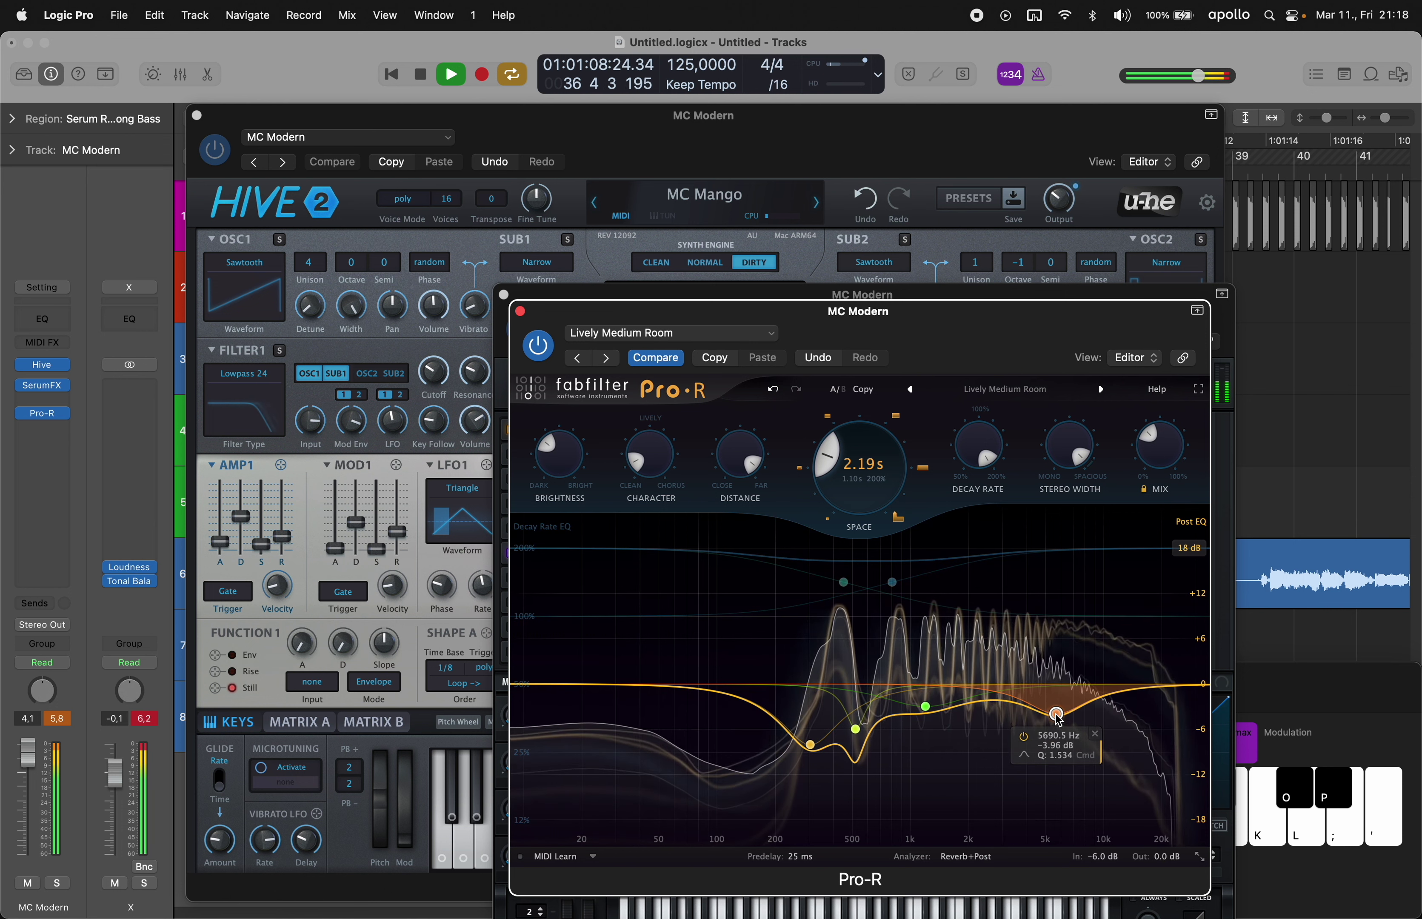
# - Move SerumFX down one insert slot and insert Pro-Q 3 between Hive and SerumFX
pyautogui.moveTo(43, 386); pyautogui.dragTo(44, 399)
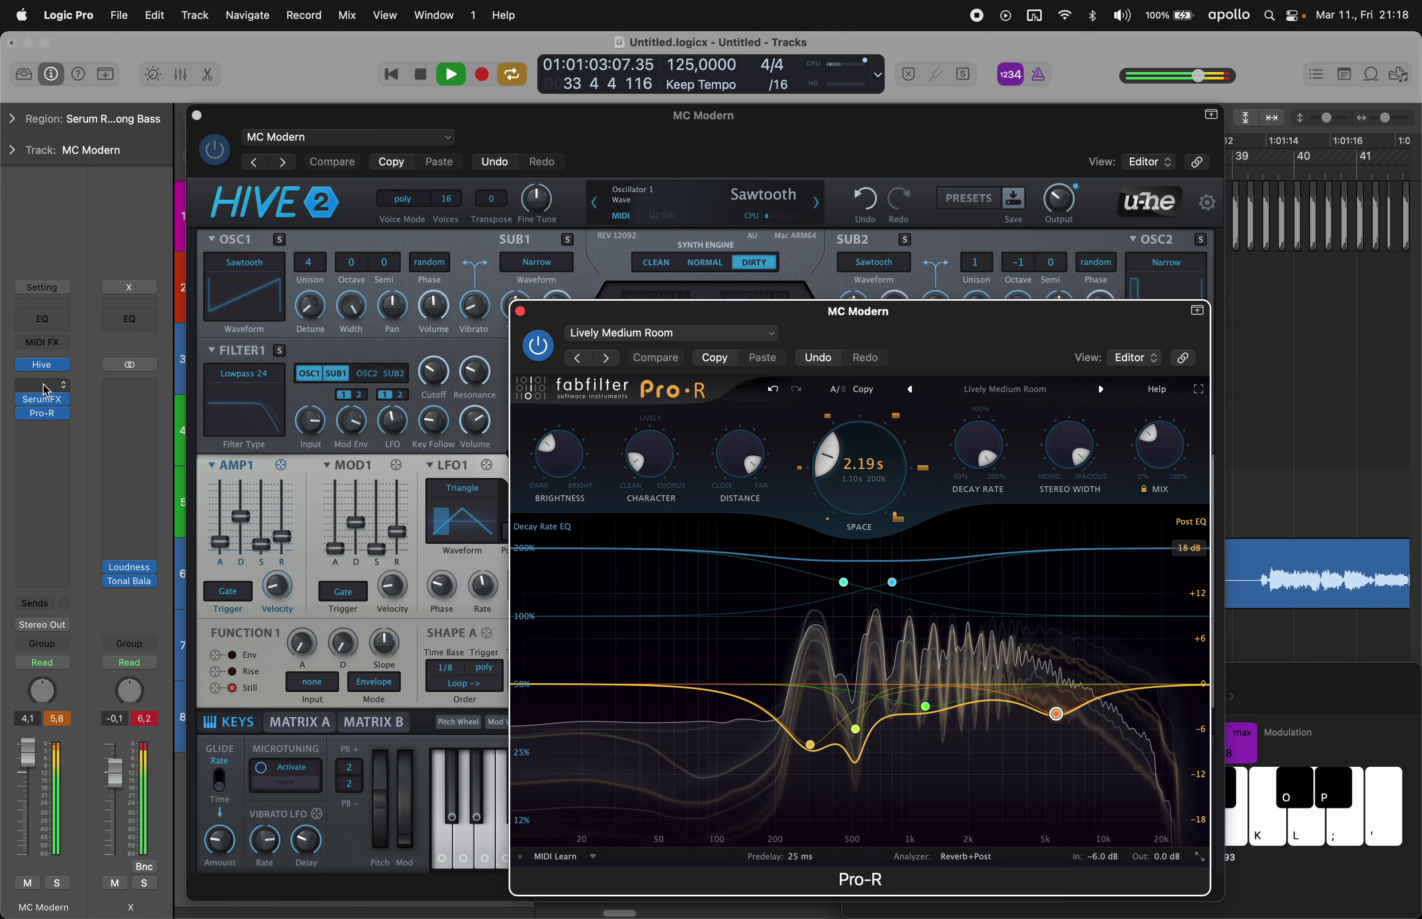
pyautogui.click(44, 386)
pyautogui.click(64, 481)
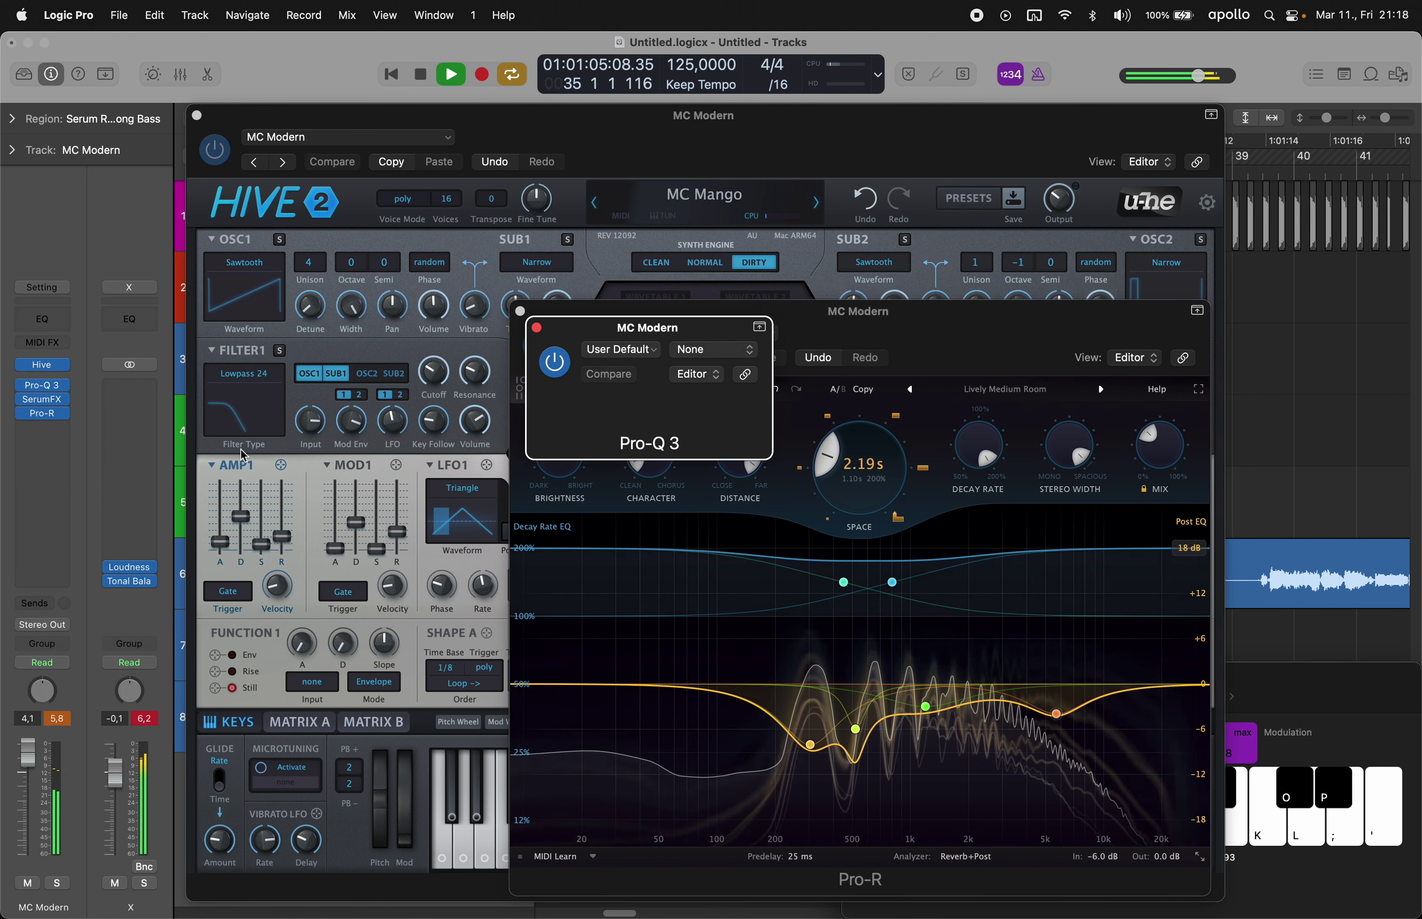
# - Shape the Hive lead in Pro-Q 3 with a 36 dB/oct low cut near 155 Hz and a 1 dB boost near 2675 Hz, and lower its fader to 1.6 dB
pyautogui.moveTo(558, 585); pyautogui.dragTo(818, 605)
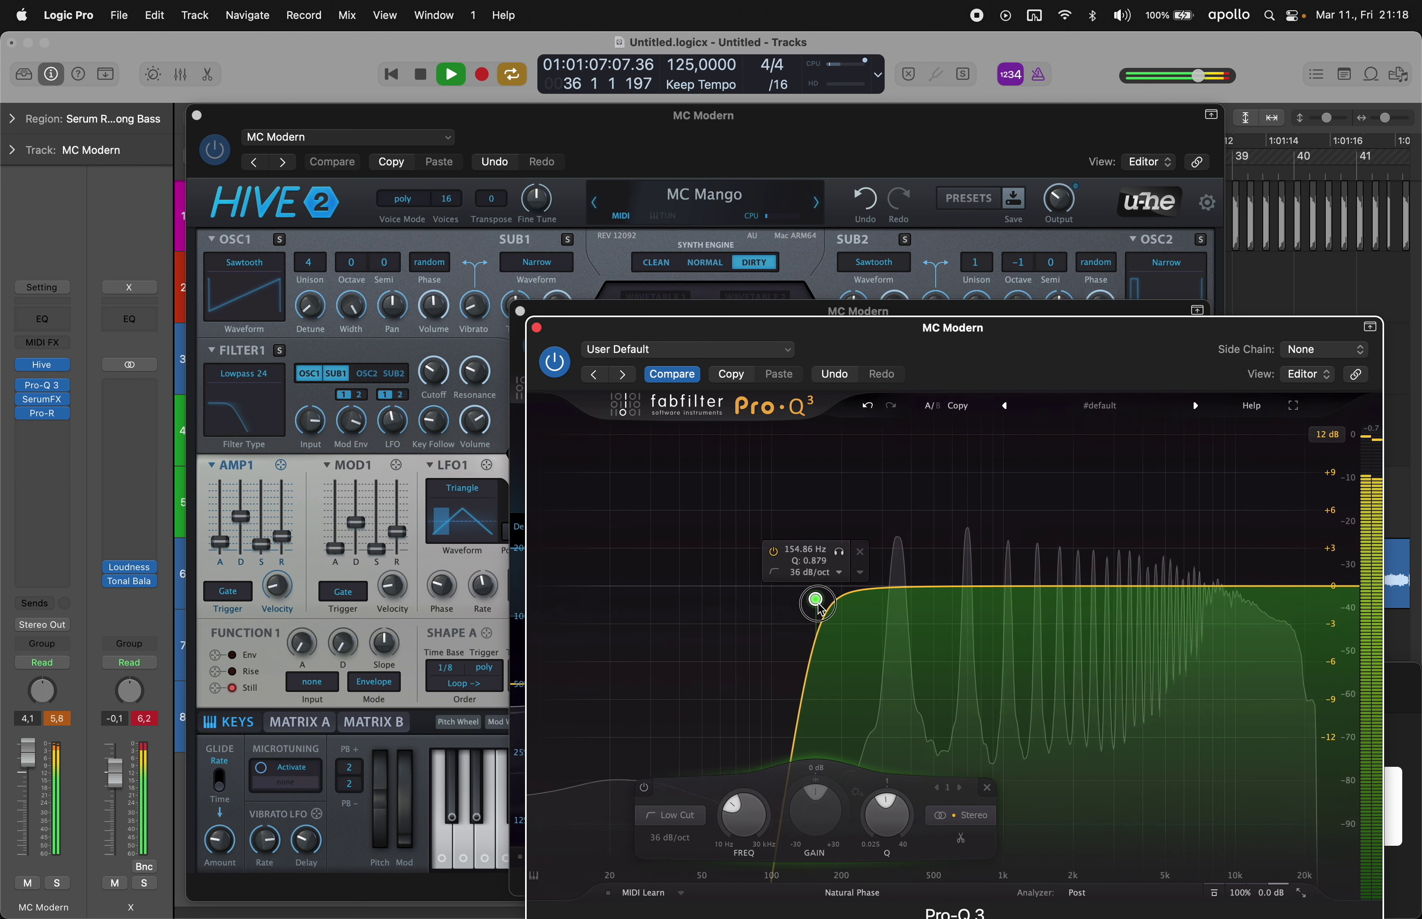
pyautogui.moveTo(990, 589); pyautogui.dragTo(1102, 575)
pyautogui.scroll(4, 1047, 550)
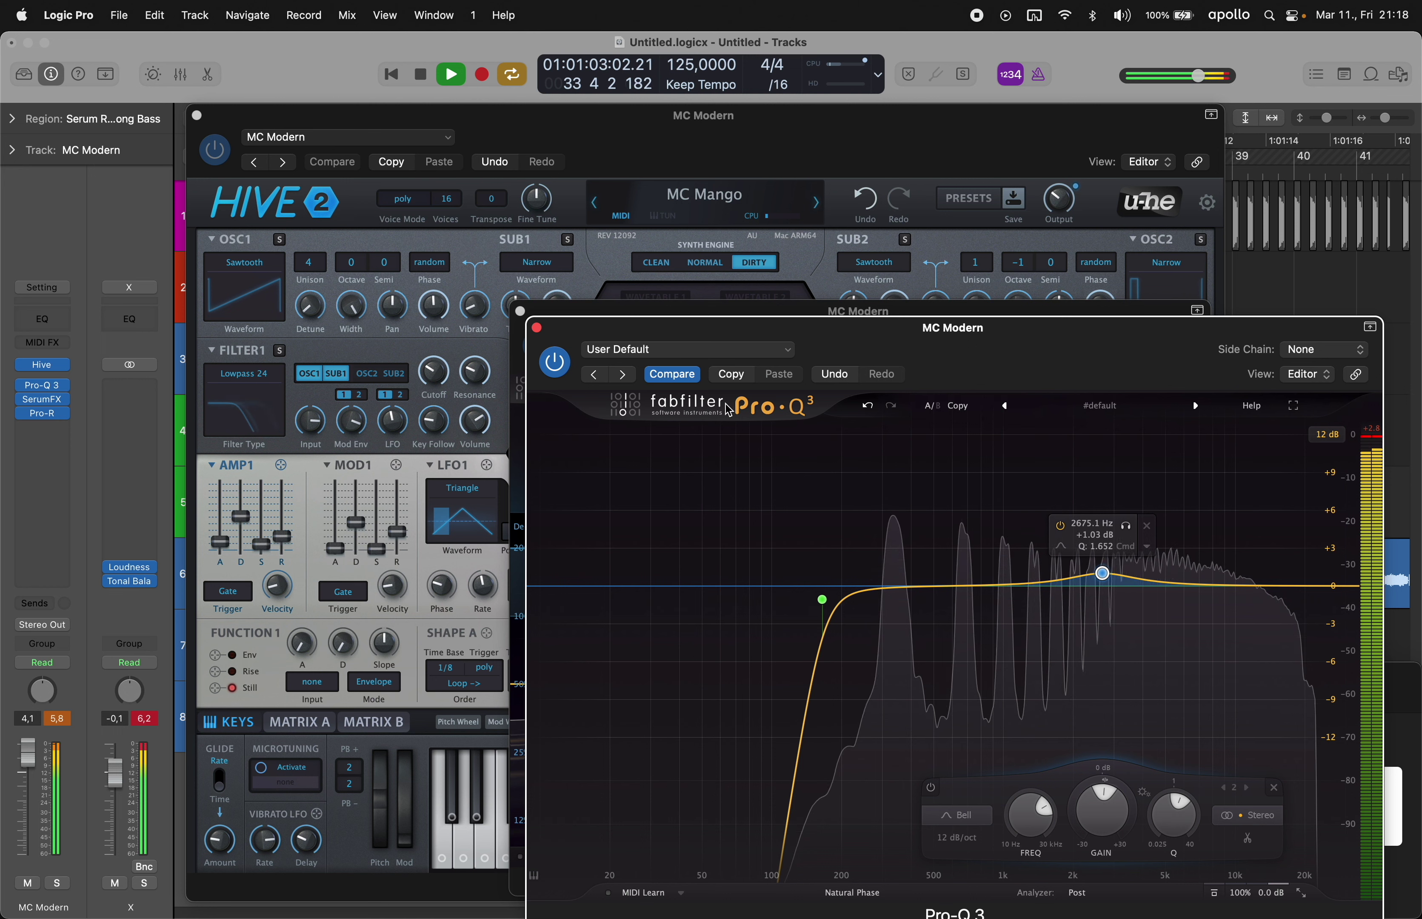
pyautogui.click(535, 328)
pyautogui.click(520, 310)
pyautogui.moveTo(13, 747); pyautogui.dragTo(14, 757)
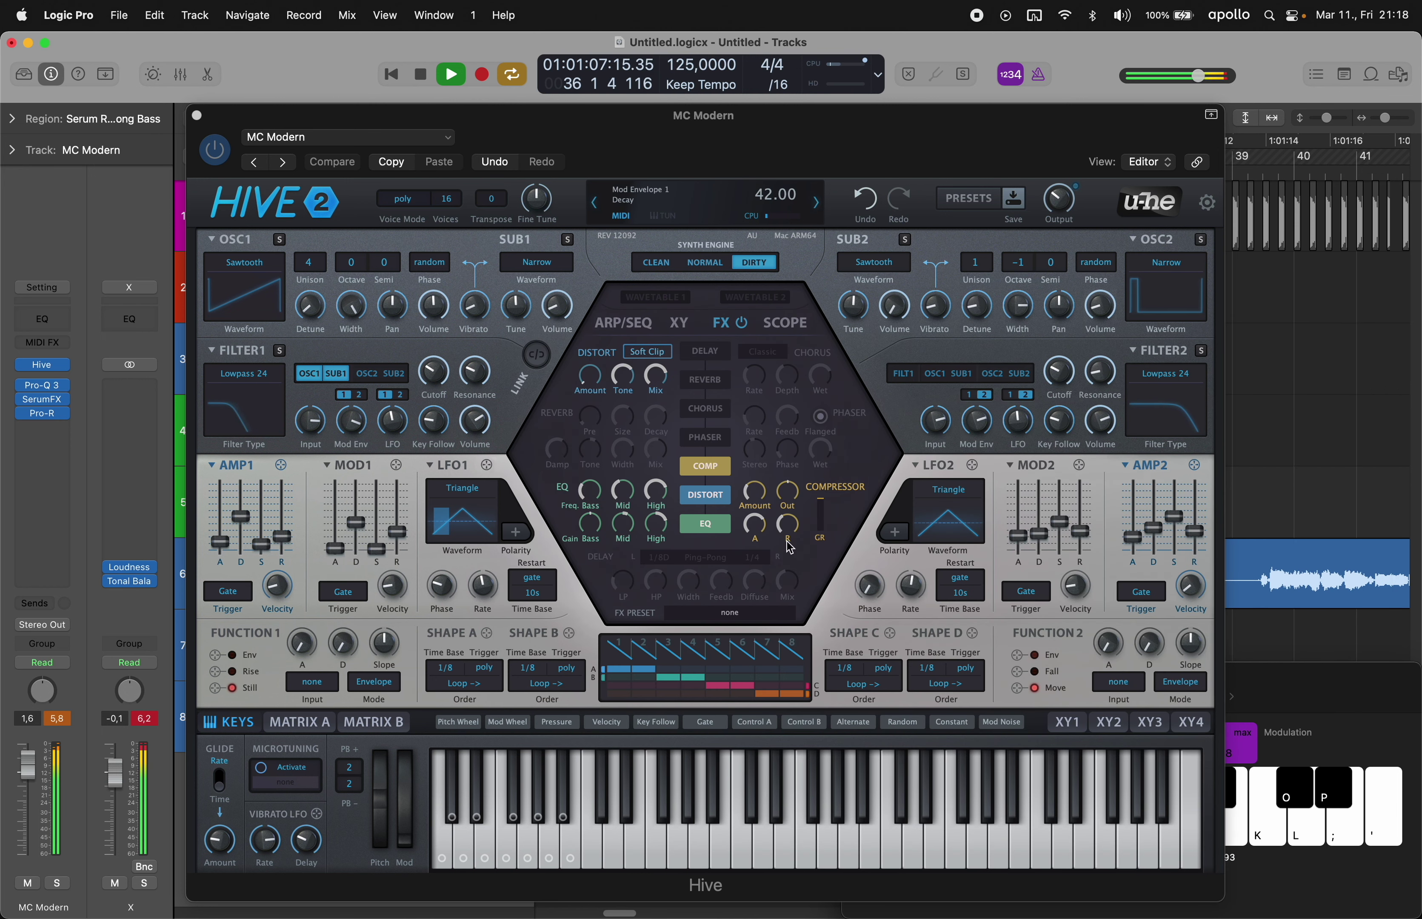
# - Adjust the amount and tone of Hive's Soft Clip distortion, and set the release of mod envelope 1 to 45
pyautogui.click(710, 500)
pyautogui.moveTo(590, 377); pyautogui.dragTo(635, 155)
pyautogui.click(650, 352)
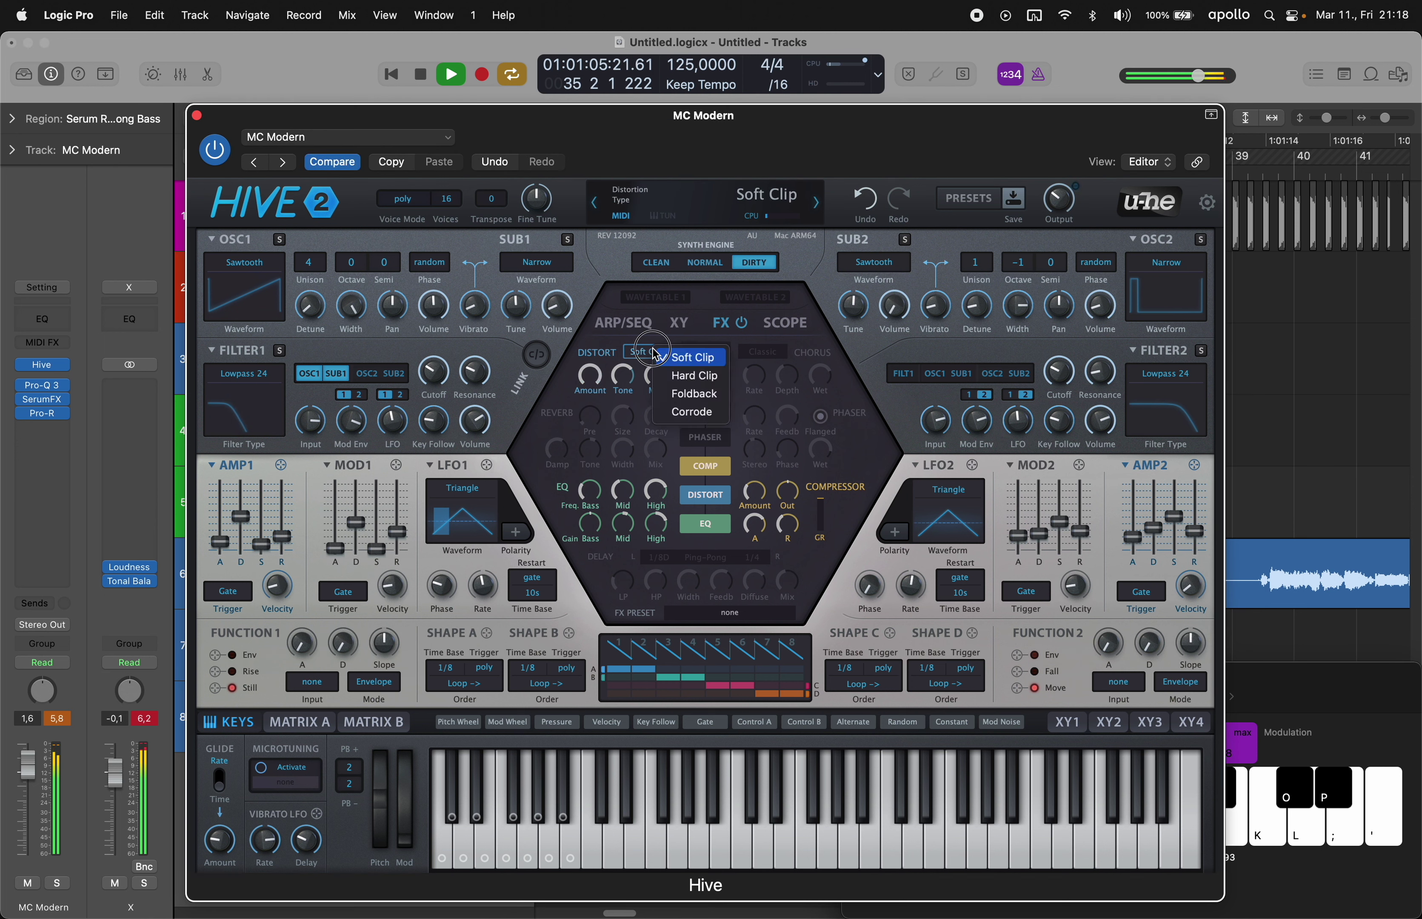
pyautogui.click(698, 362)
pyautogui.moveTo(624, 369); pyautogui.dragTo(622, 511)
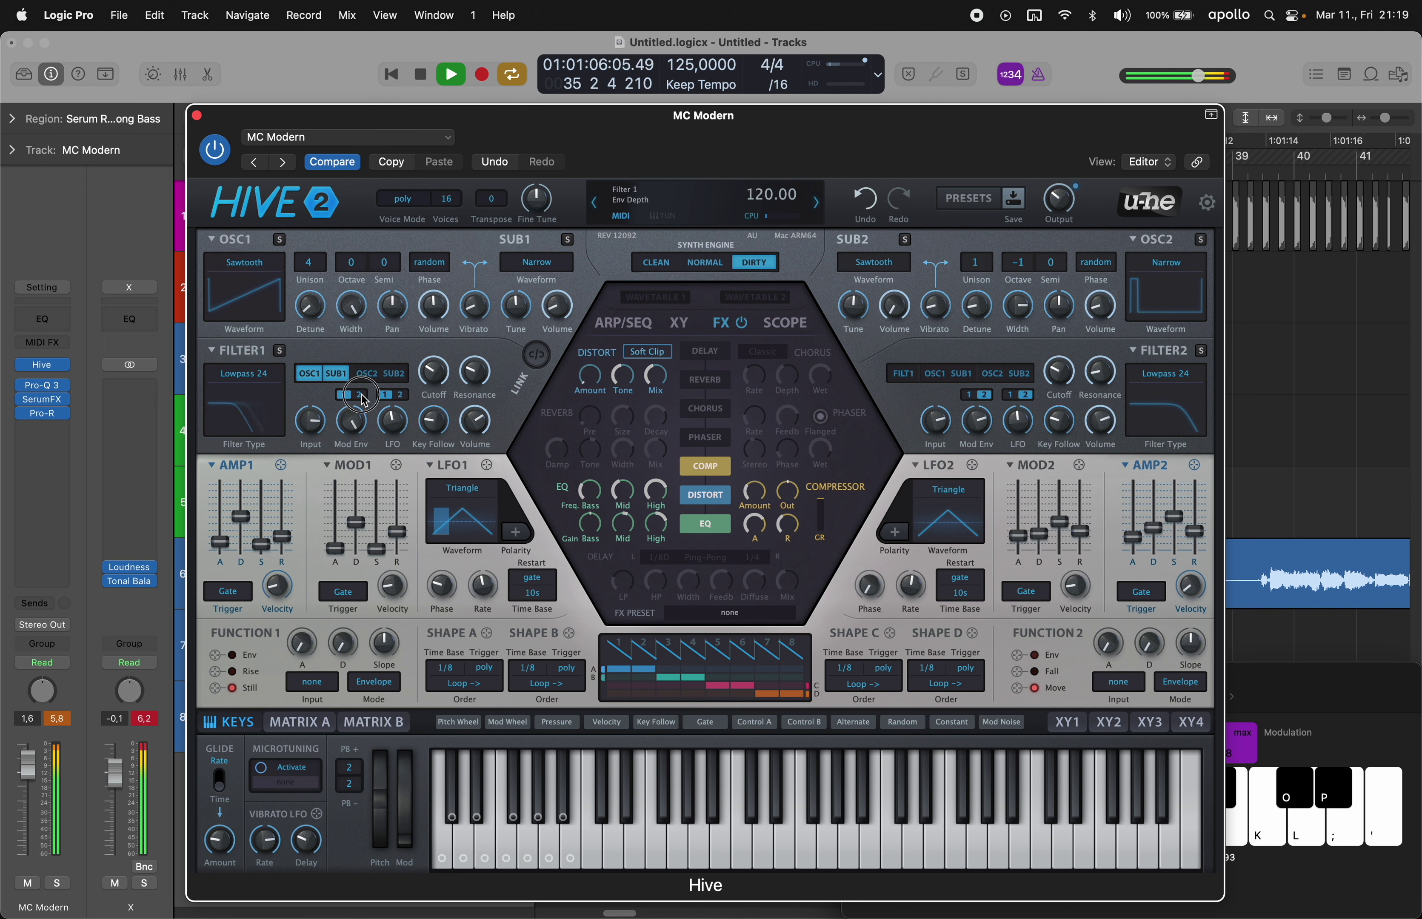
pyautogui.moveTo(397, 532)
pyautogui.mouseDown()
pyautogui.moveTo(403, 507)
pyautogui.moveTo(408, 522)
pyautogui.mouseUp()
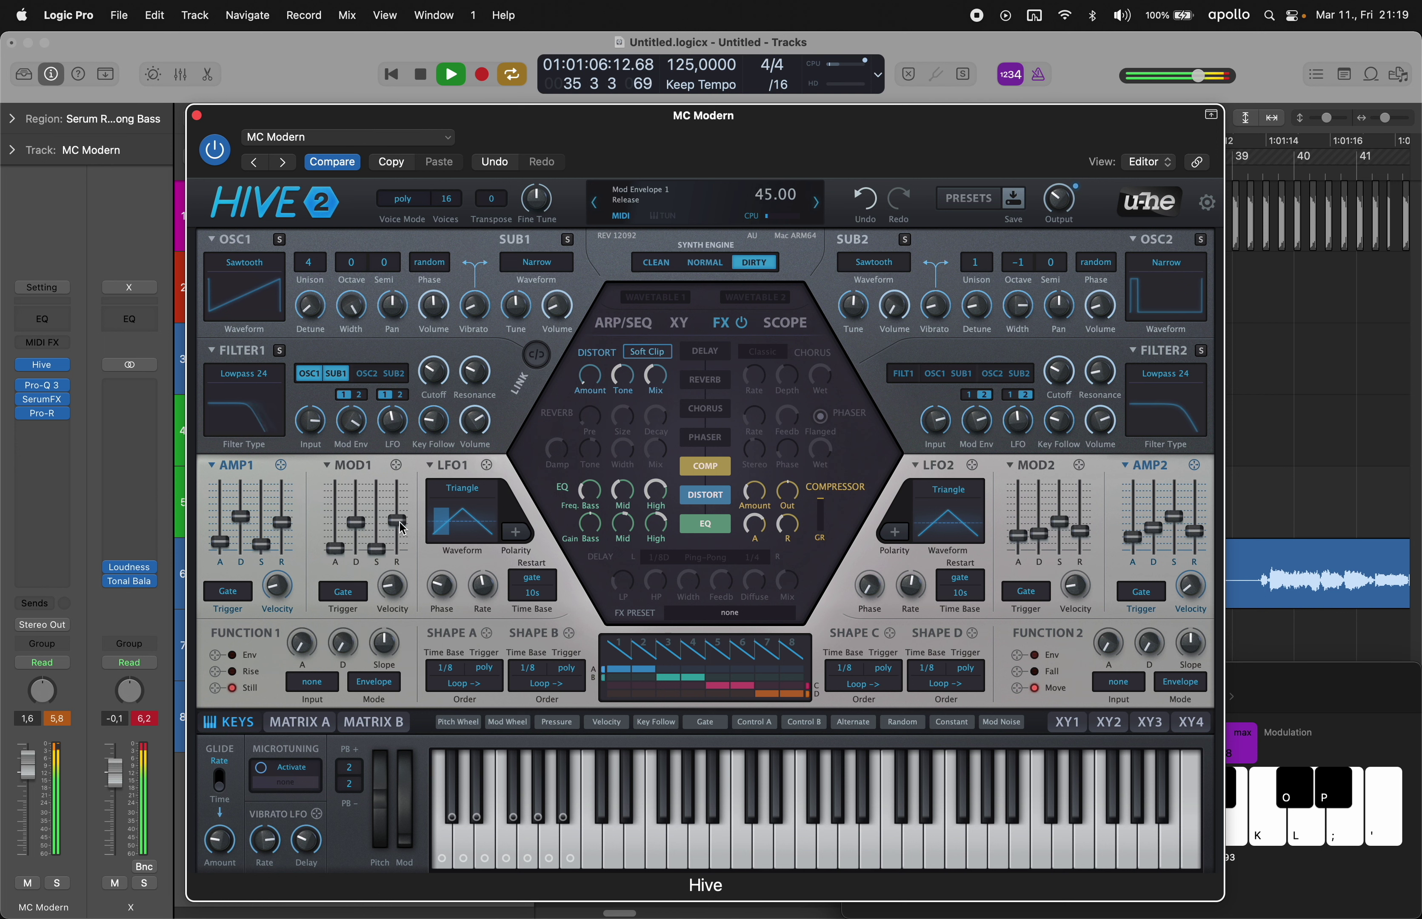
# - Insert ValhallaSupermassive below Pro-R on the MC Modern track and load its GA preset
pyautogui.click(41, 428)
pyautogui.moveTo(77, 703)
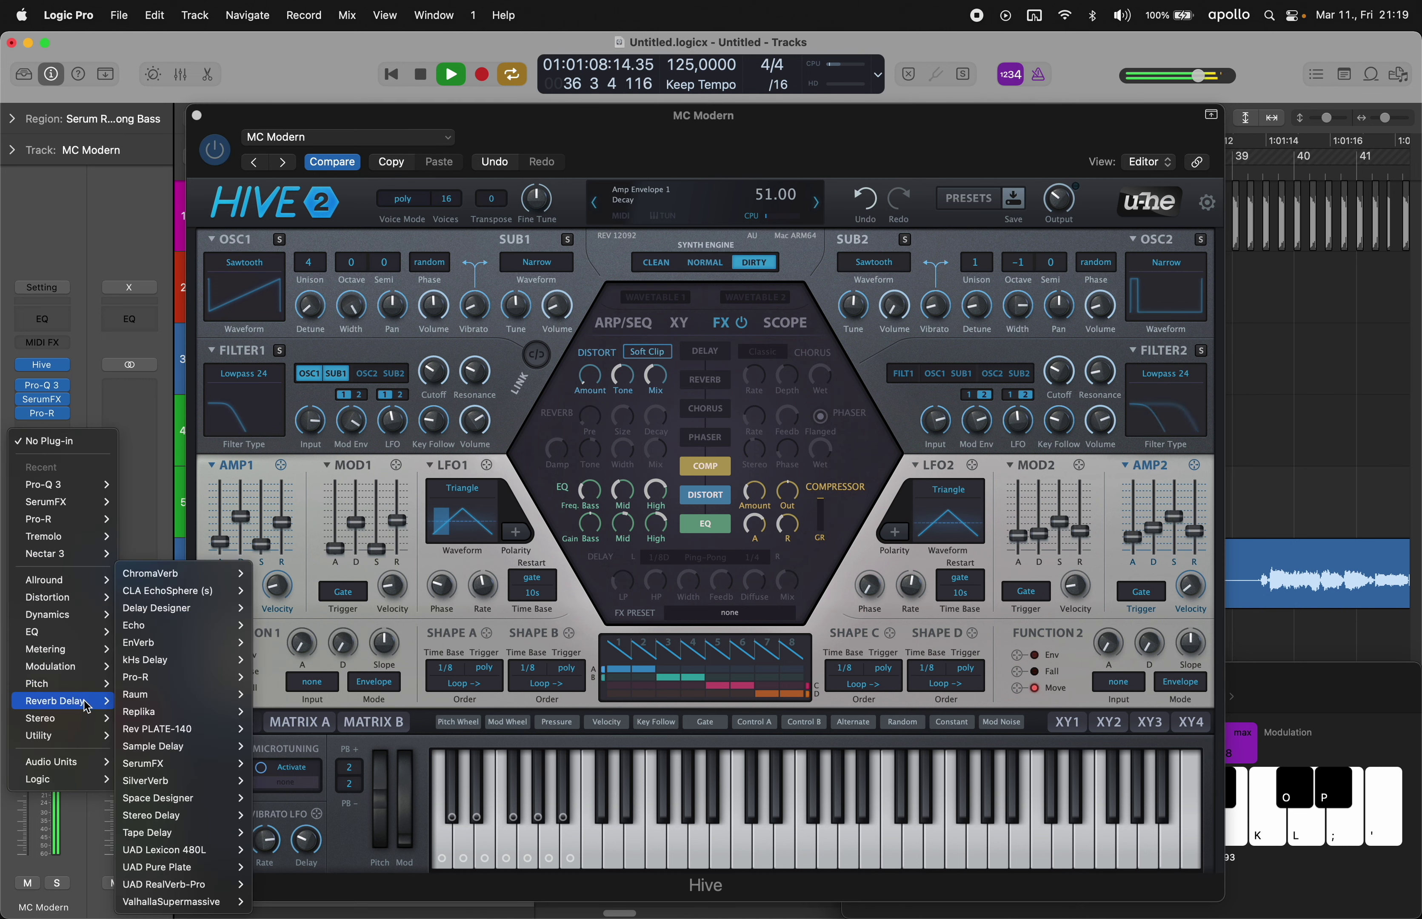
pyautogui.click(179, 901)
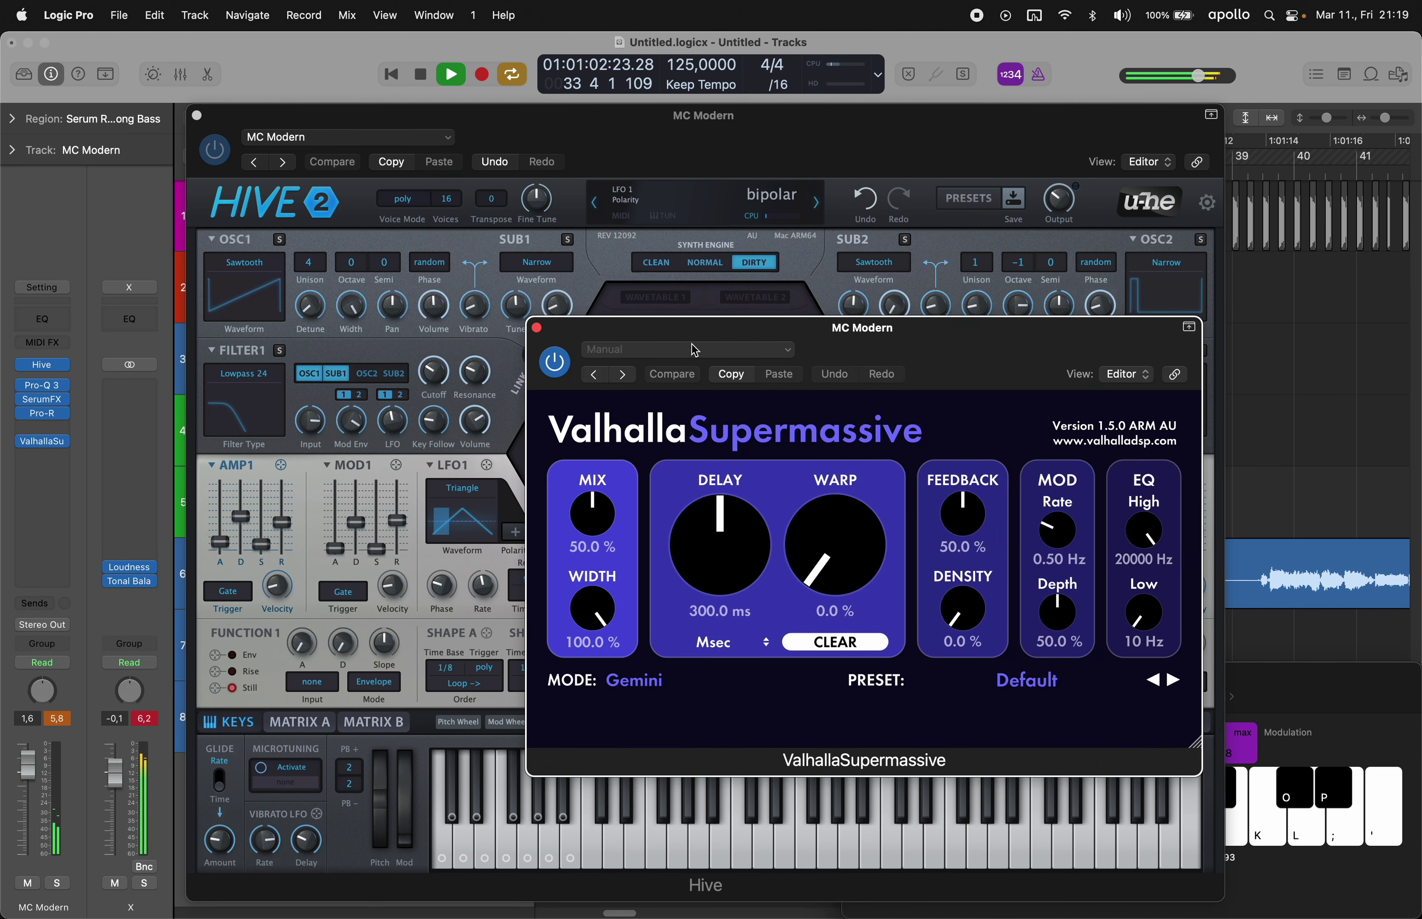
pyautogui.click(694, 356)
pyautogui.click(645, 687)
# - Set ValhallaSupermassive's EQ to 780 Hz low and 6480 Hz high with a 19.4 % mix, and close the plug-in windows
pyautogui.click(1144, 605)
pyautogui.moveTo(1148, 619); pyautogui.dragTo(1148, 609)
pyautogui.moveTo(1146, 528); pyautogui.dragTo(1147, 548)
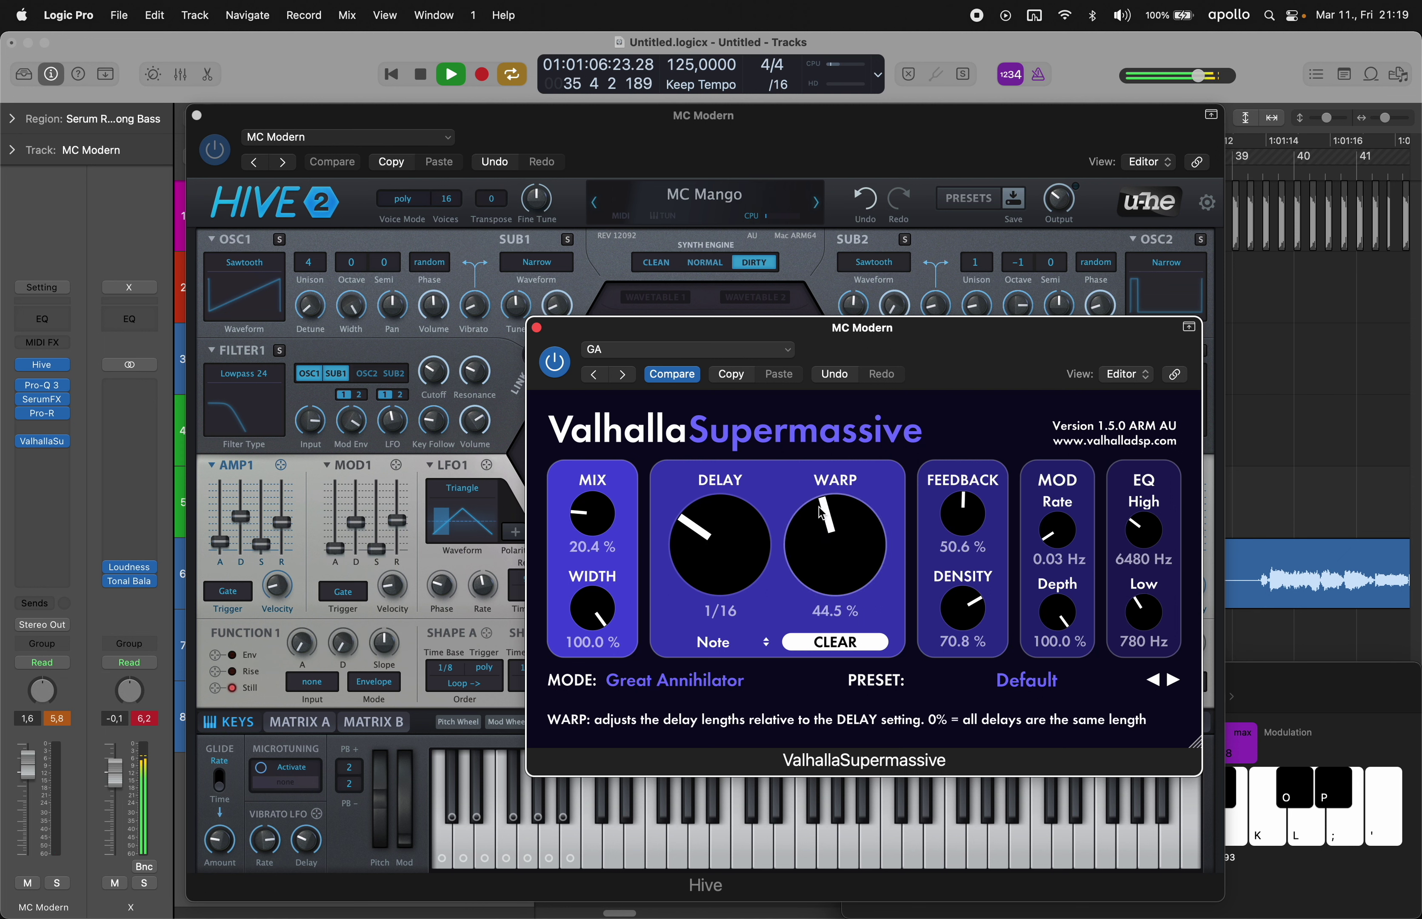
pyautogui.moveTo(593, 519); pyautogui.dragTo(594, 522)
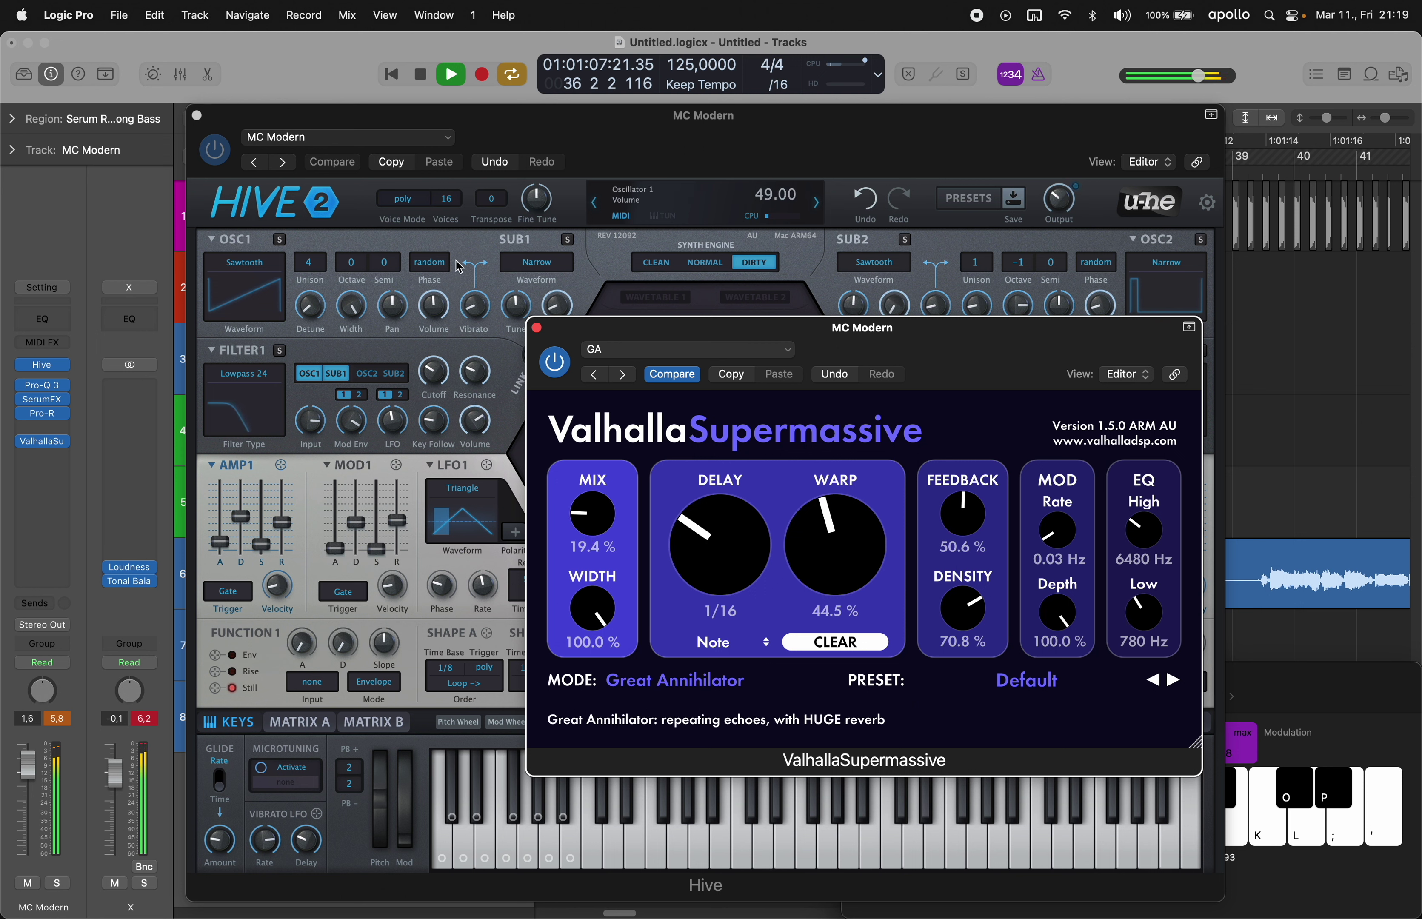
pyautogui.click(197, 115)
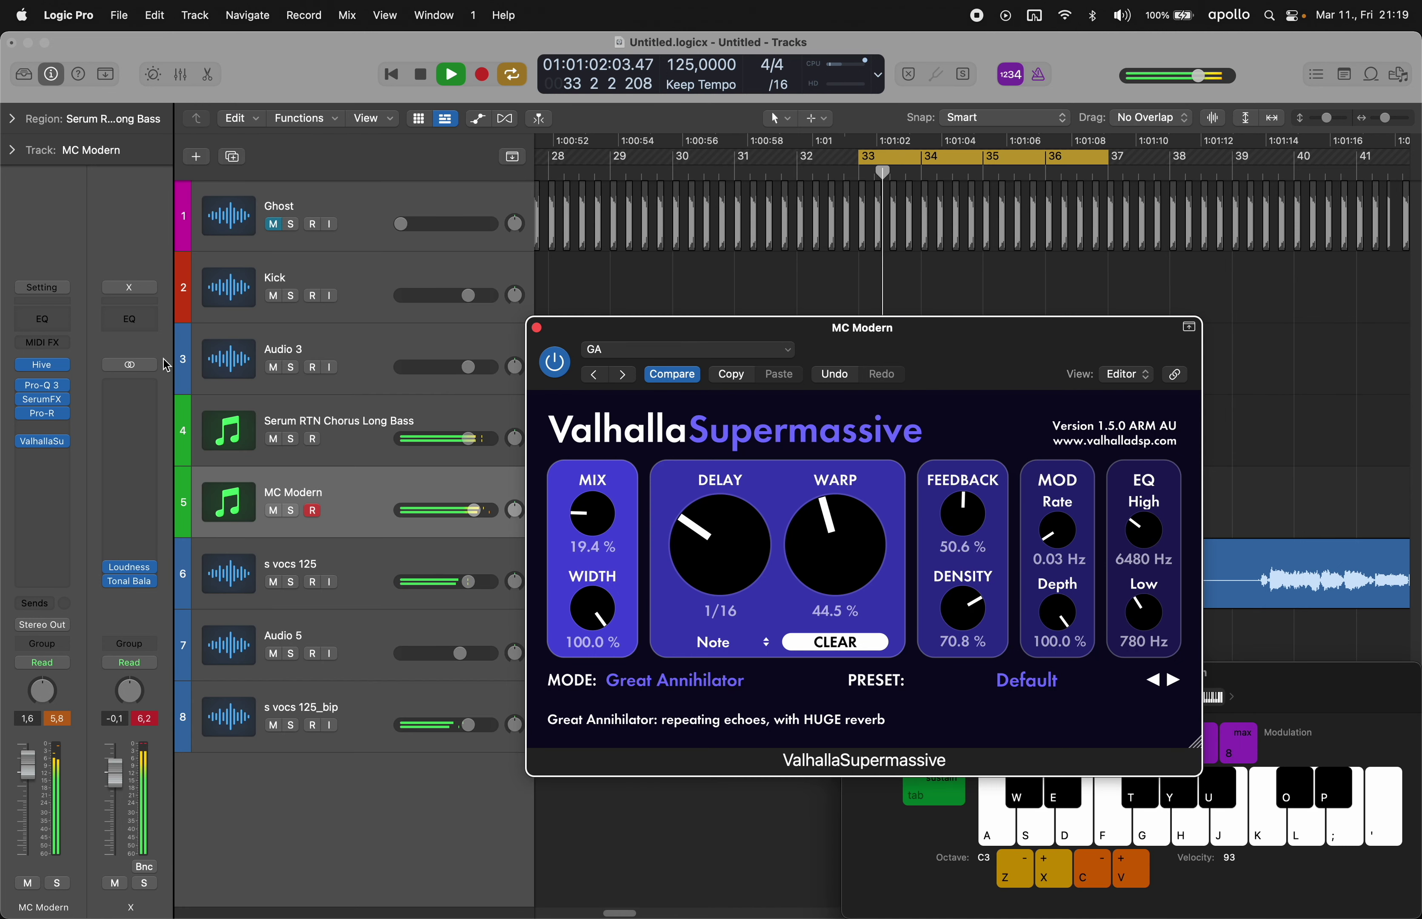
pyautogui.click(537, 328)
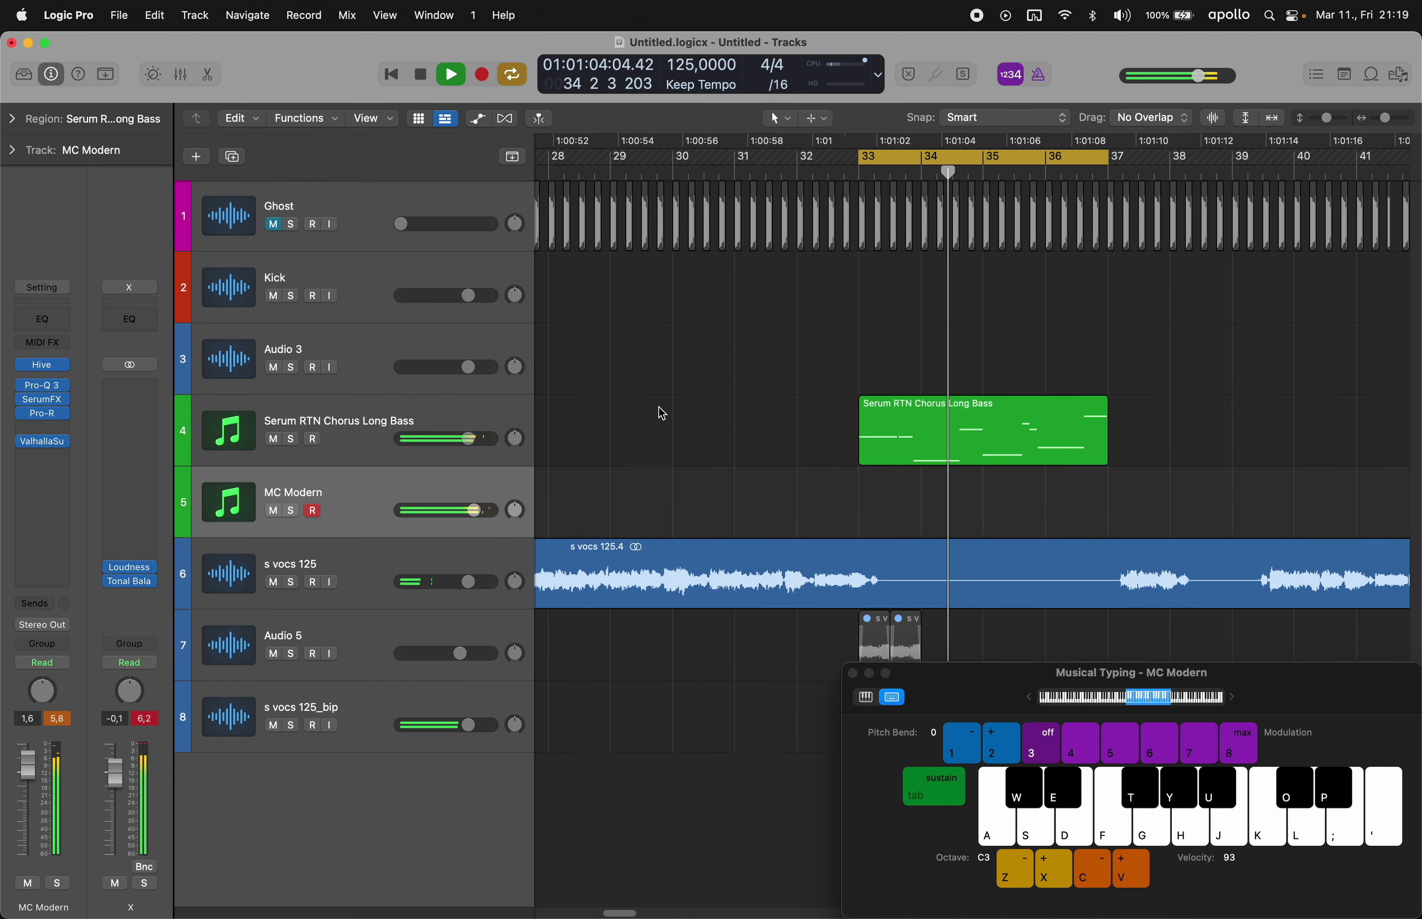
# - Insert a Tremolo between Pro-R and ValhallaSupermassive on the MC Modern track and set its depth to 81 %
pyautogui.press('x')
pyautogui.scroll(10, 397, 325)
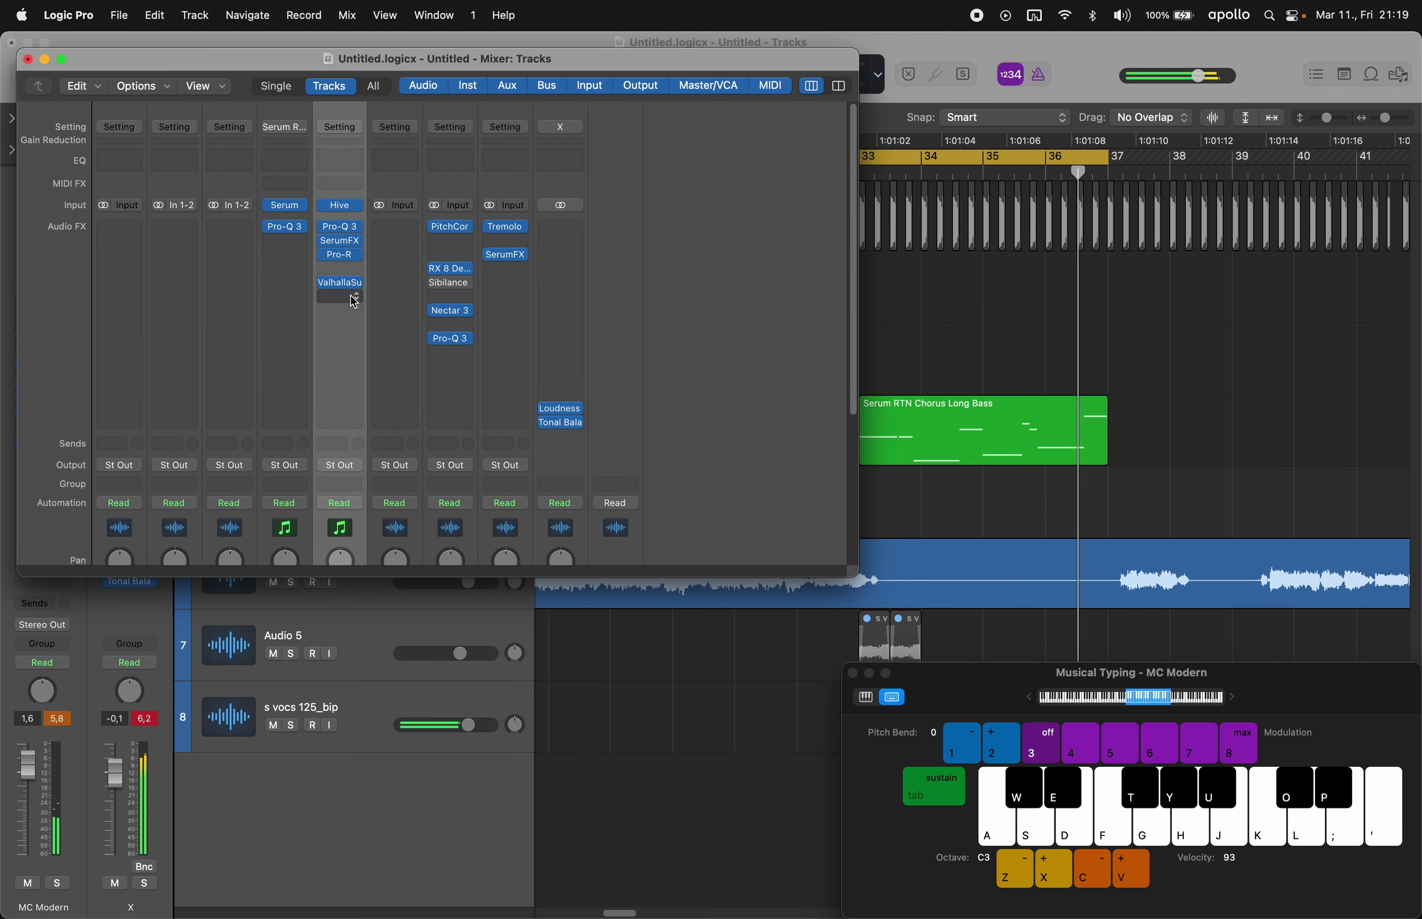
pyautogui.click(349, 270)
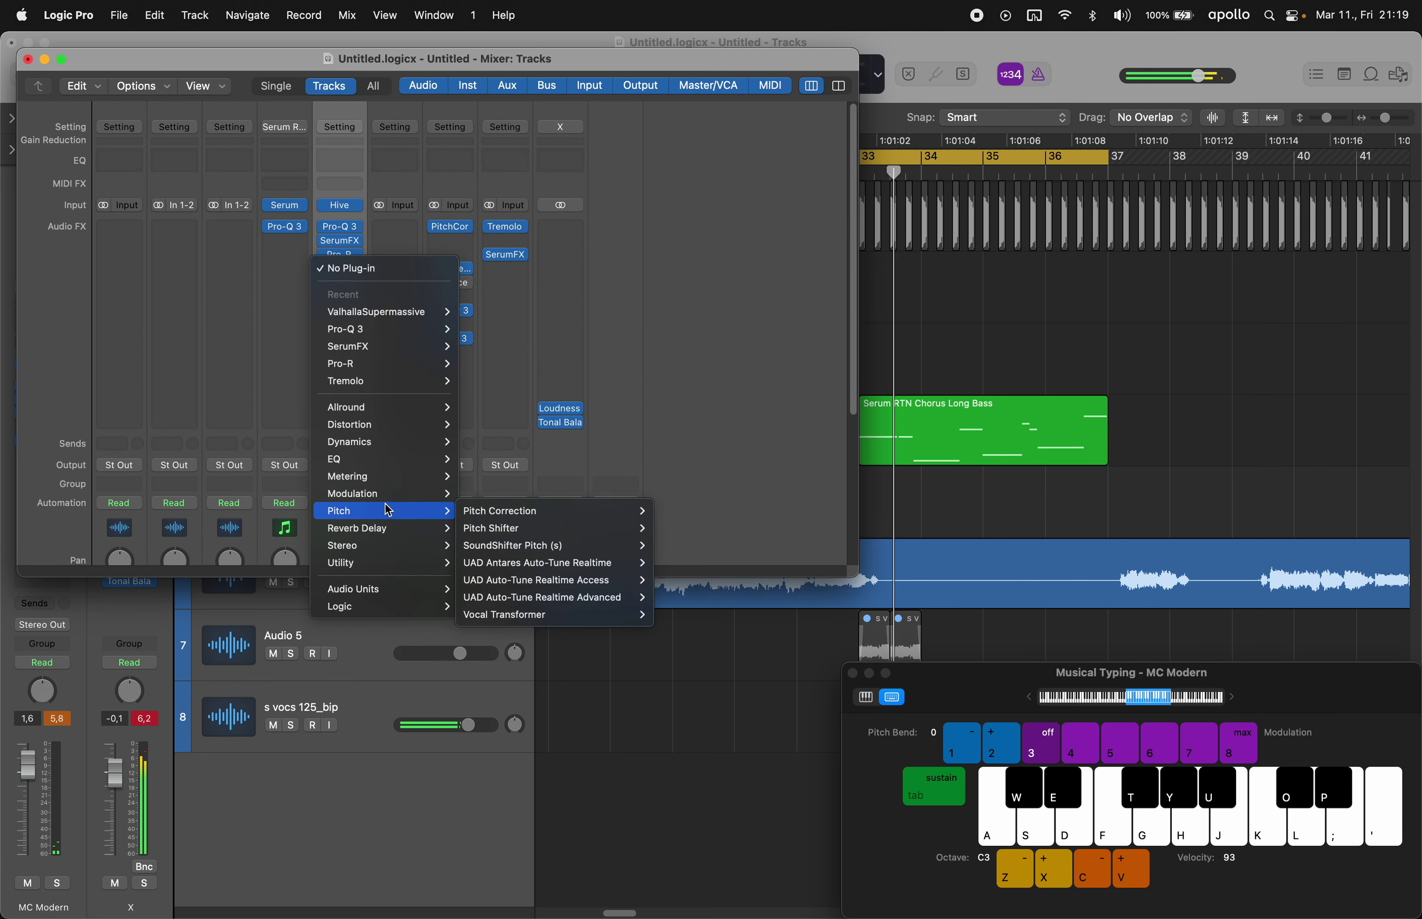
pyautogui.moveTo(387, 431)
pyautogui.moveTo(382, 494)
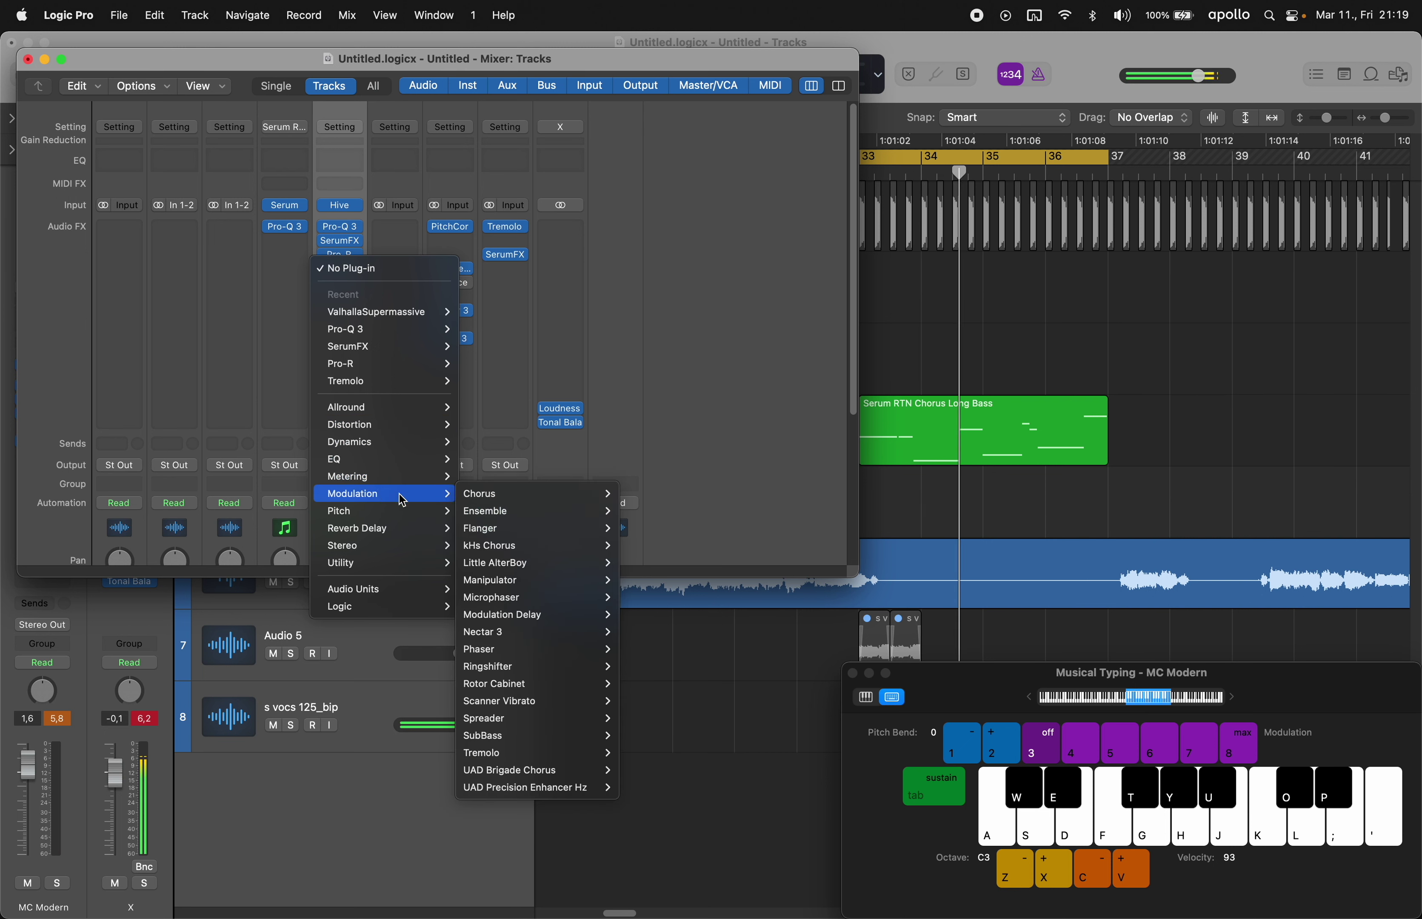
pyautogui.click(531, 753)
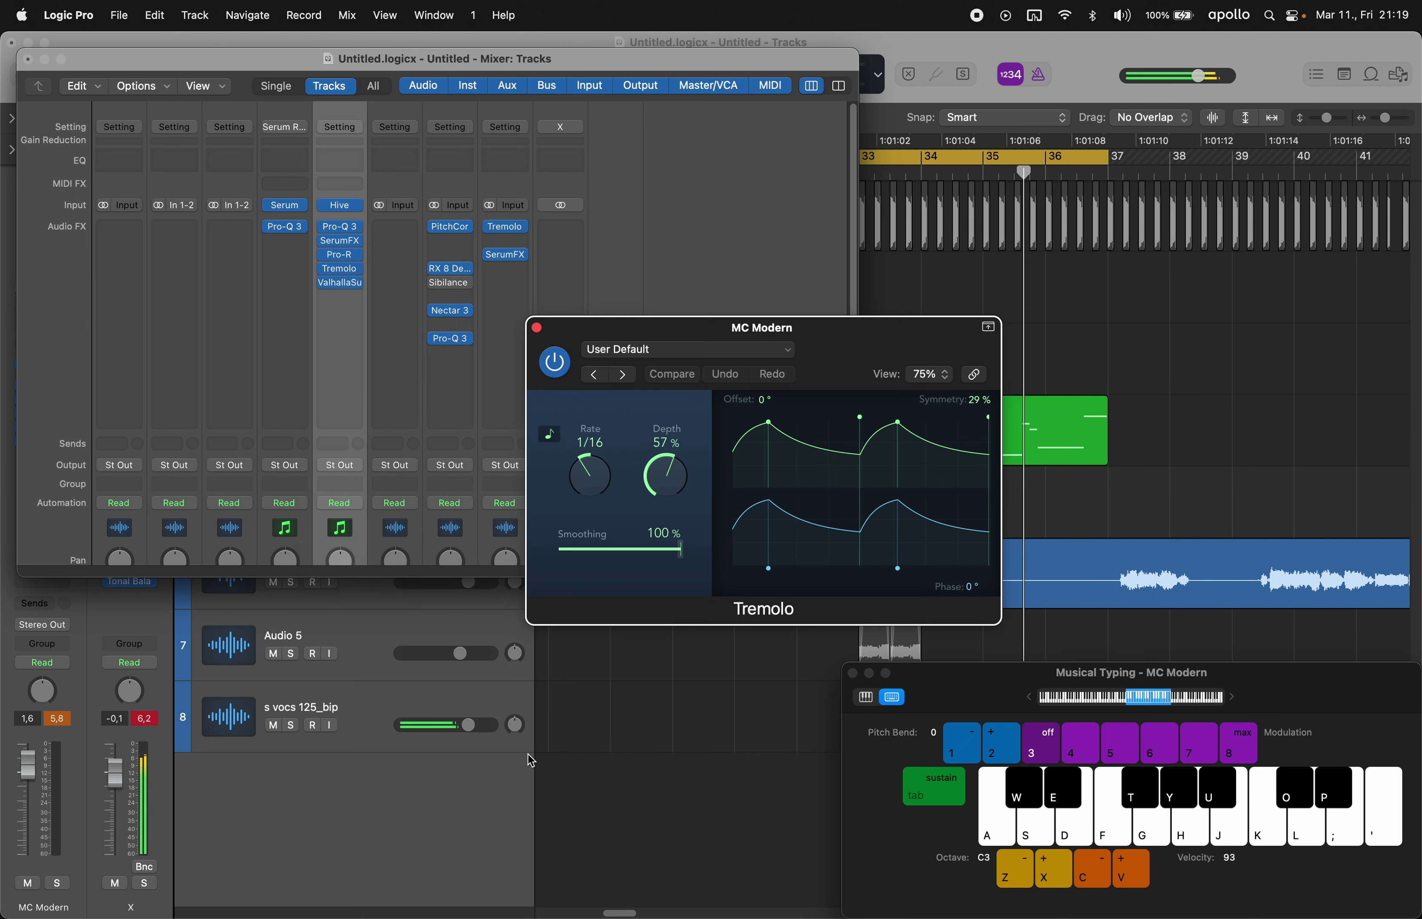
pyautogui.moveTo(666, 475); pyautogui.dragTo(663, 420)
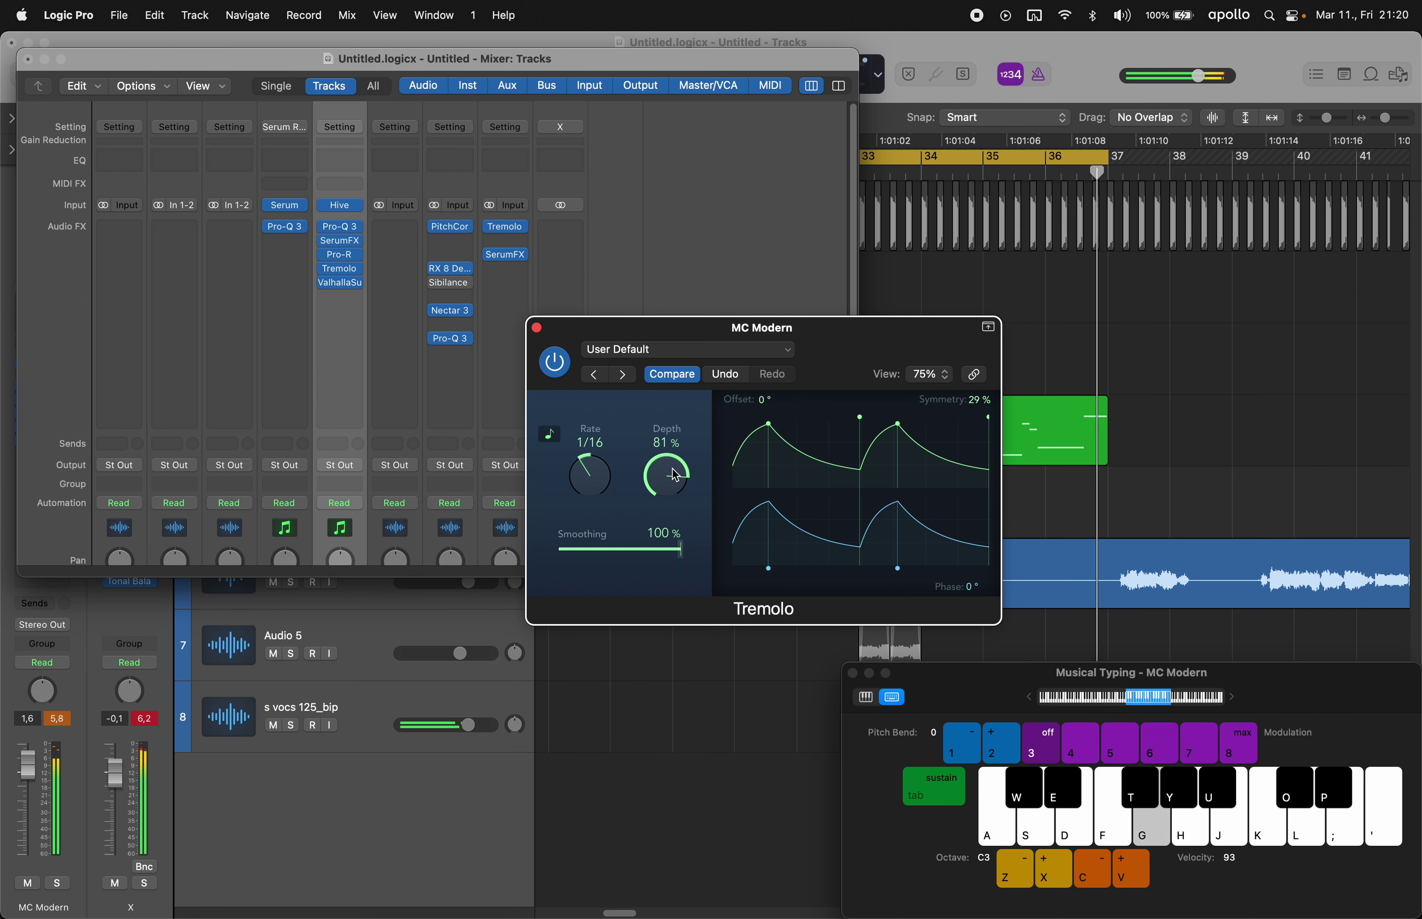
pyautogui.click(536, 328)
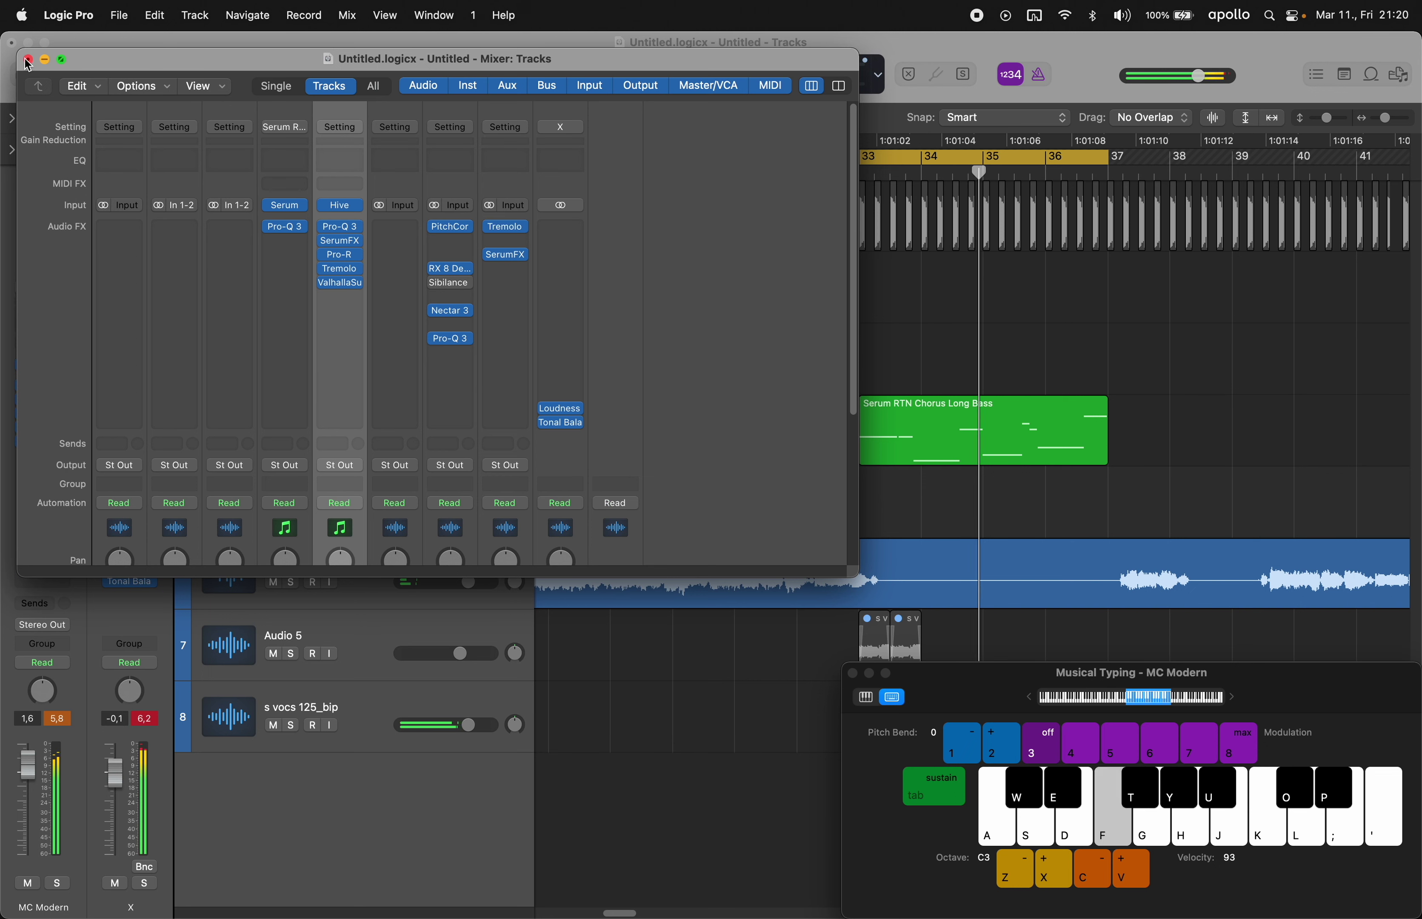
pyautogui.click(28, 60)
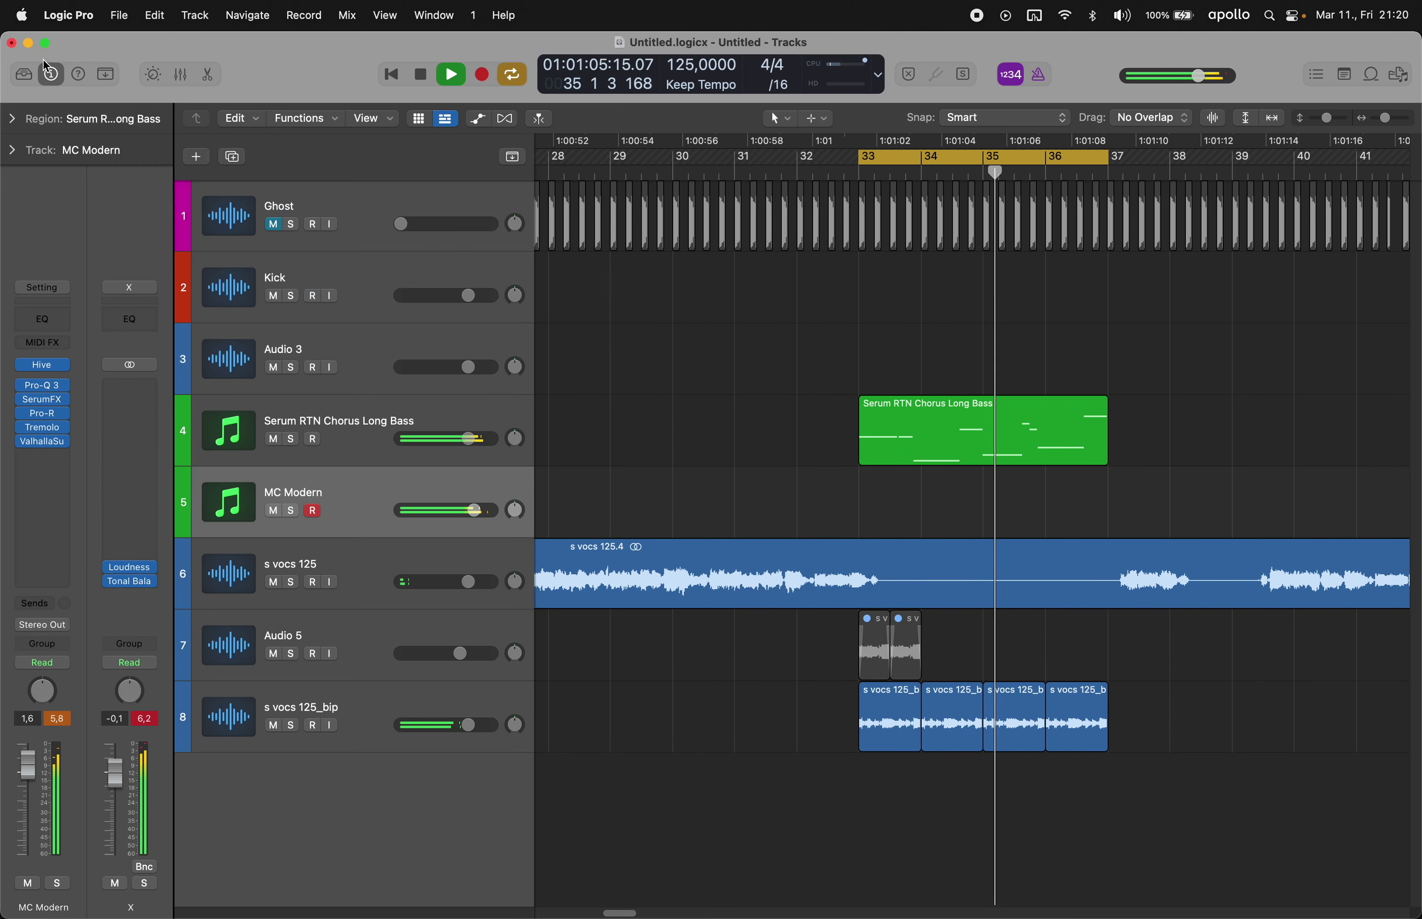
# - Record a four-bar lead melody on the MC Modern track over bars 33 to 36 using Musical Typing
pyautogui.click(482, 75)
pyautogui.press('super+k')
pyautogui.press('d')
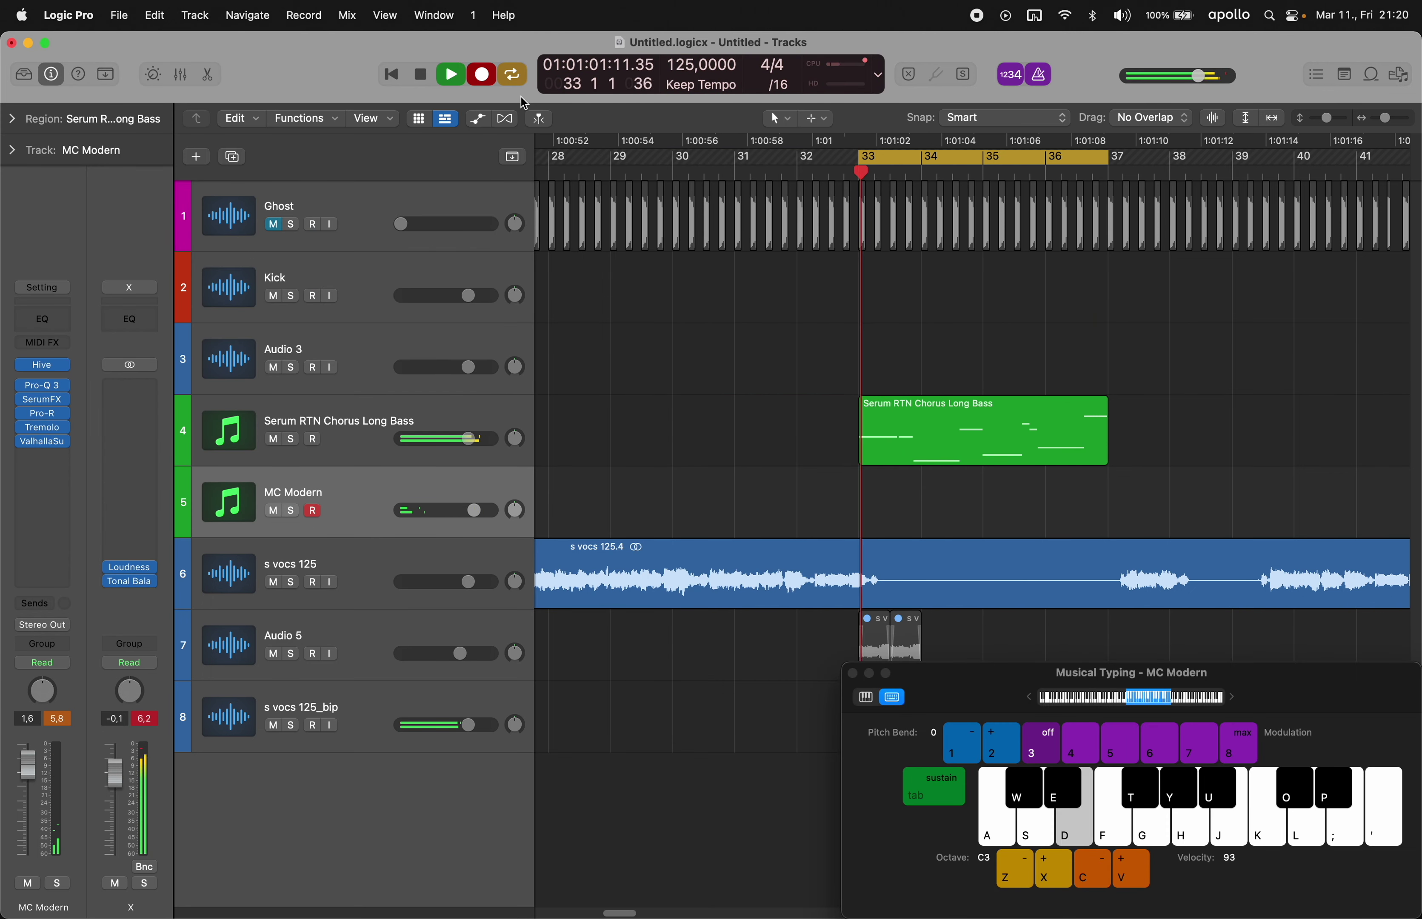
pyautogui.press('d')
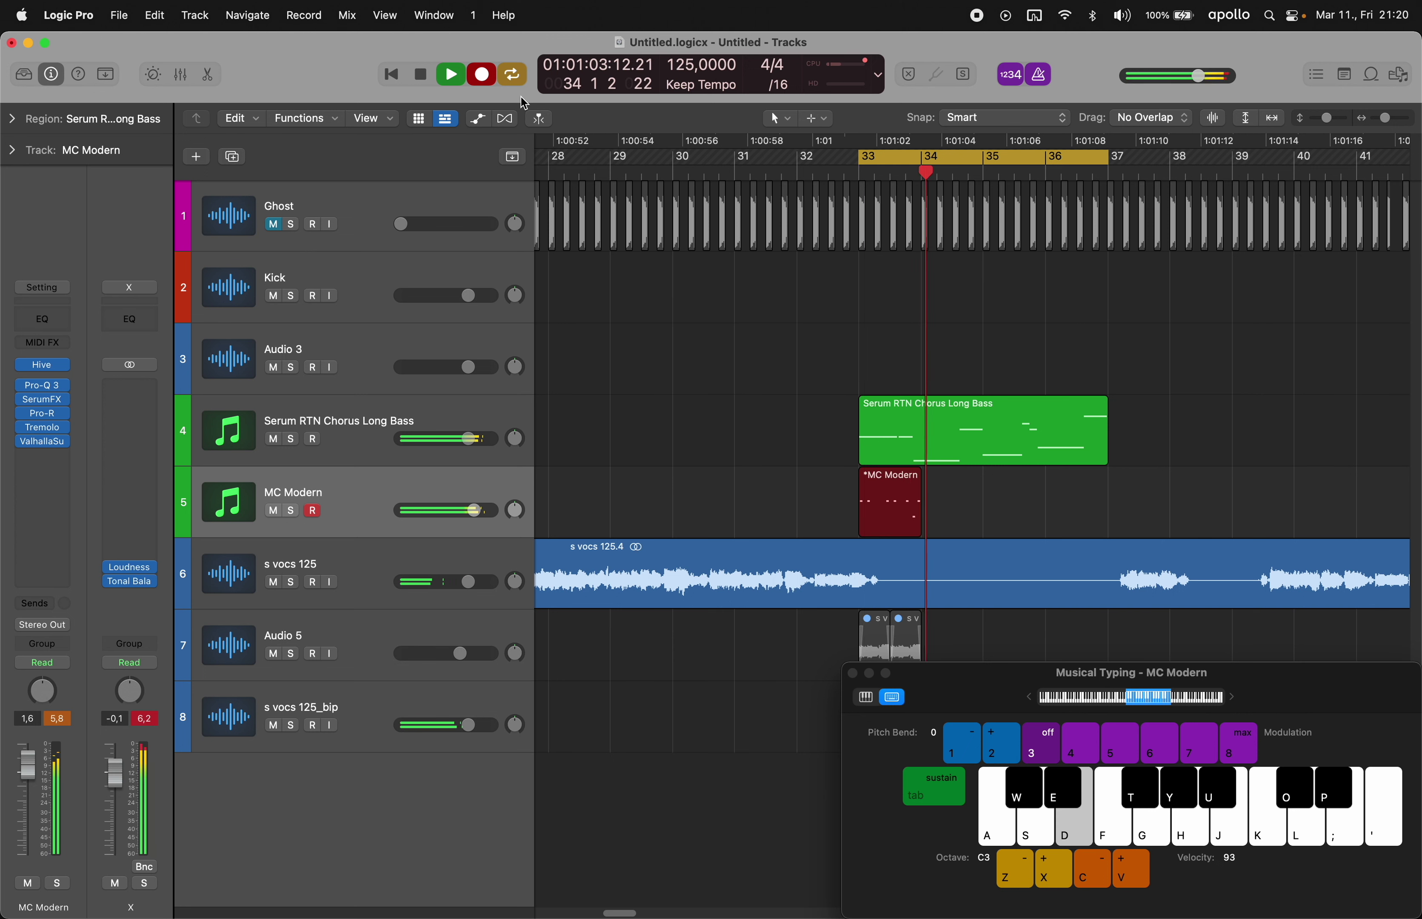
pyautogui.press('d')
pyautogui.press('s')
pyautogui.press('f')
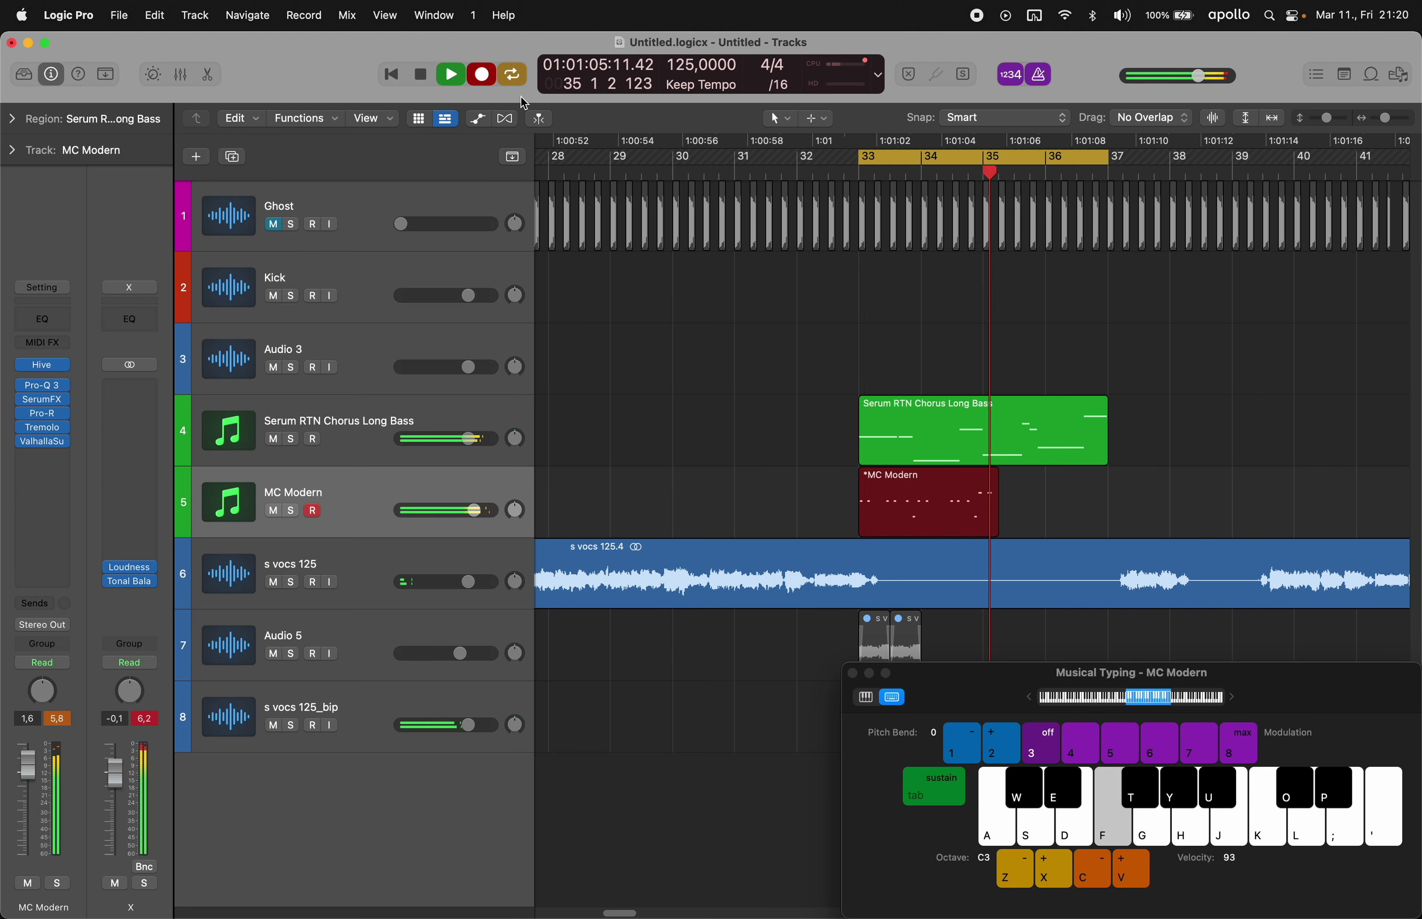
pyautogui.press('f')
pyautogui.press('g')
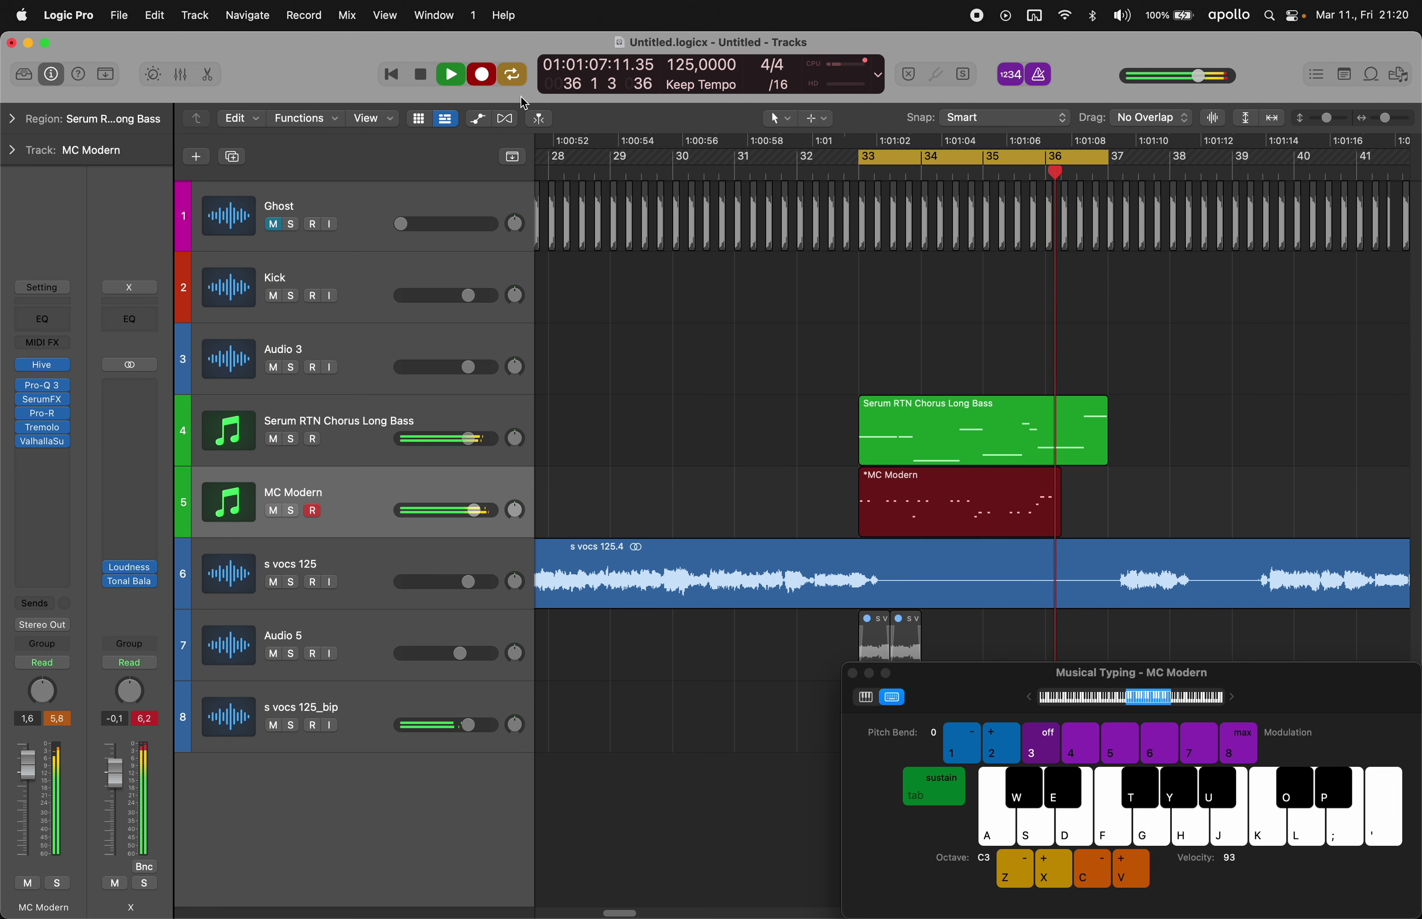
pyautogui.press('h')
pyautogui.press('g')
pyautogui.press('space')
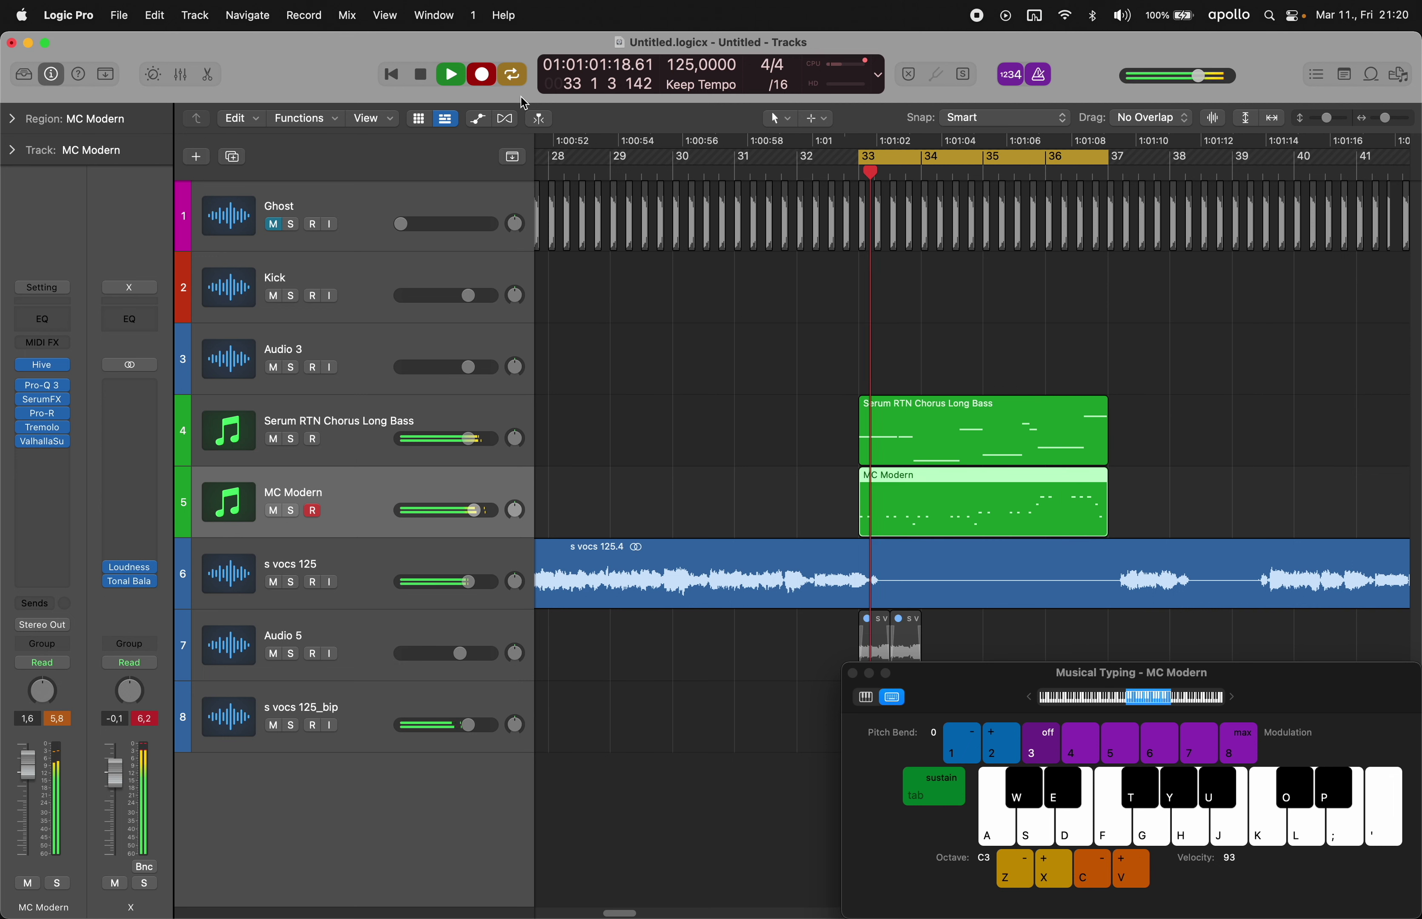
# - Open the recorded MC Modern region in the Piano Roll, lengthen its notes so they run into one another, and close the editor
pyautogui.doubleClick(919, 505)
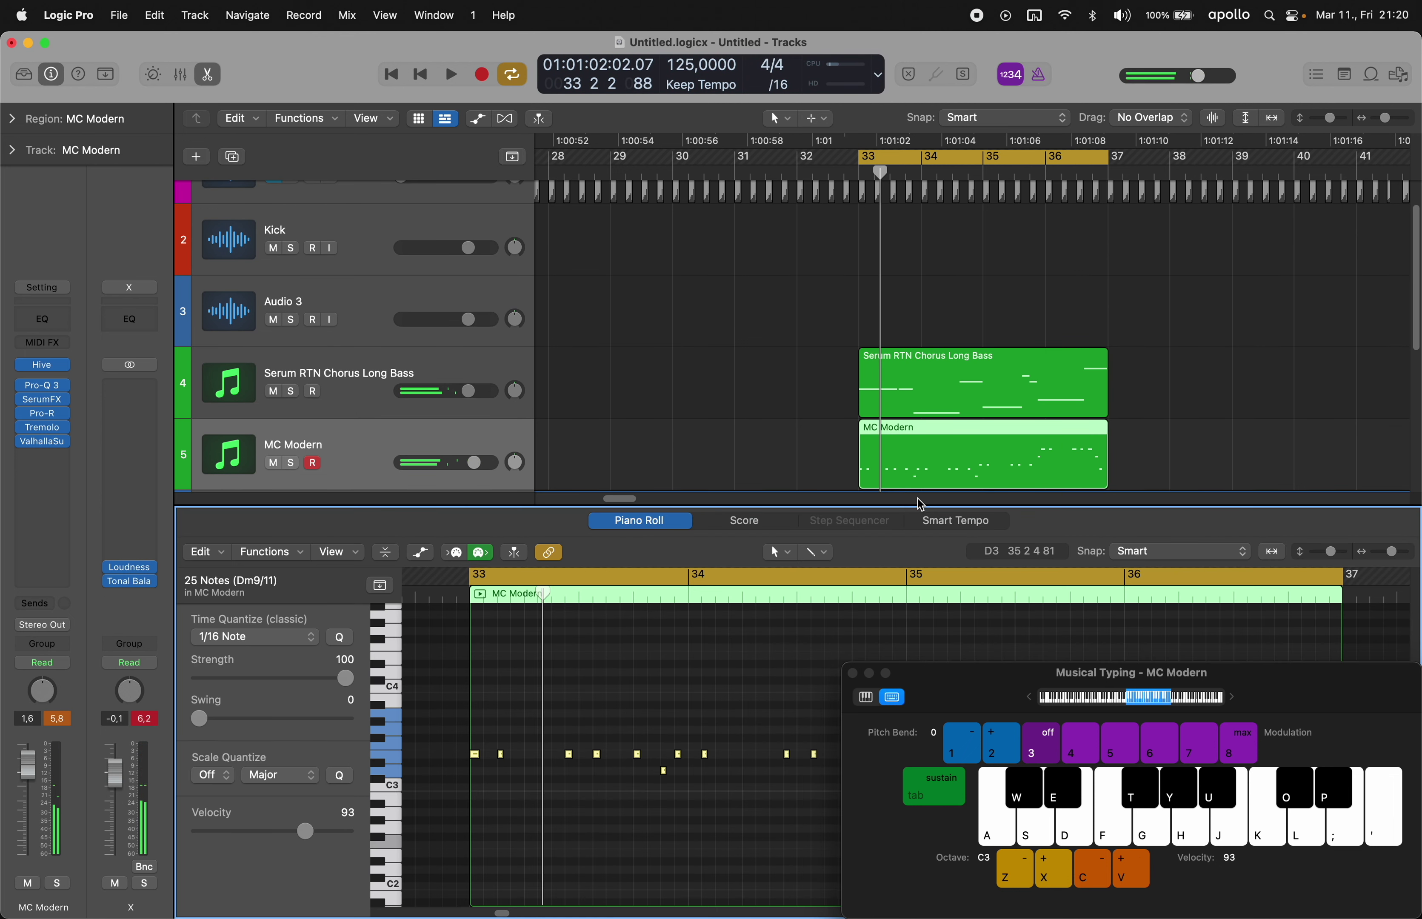
pyautogui.press('space')
pyautogui.press('super+k')
pyautogui.press('e')
# - Bypass the Tremolo on the MC Modern track and set the track's fader to 1.6 dB
pyautogui.click(709, 448)
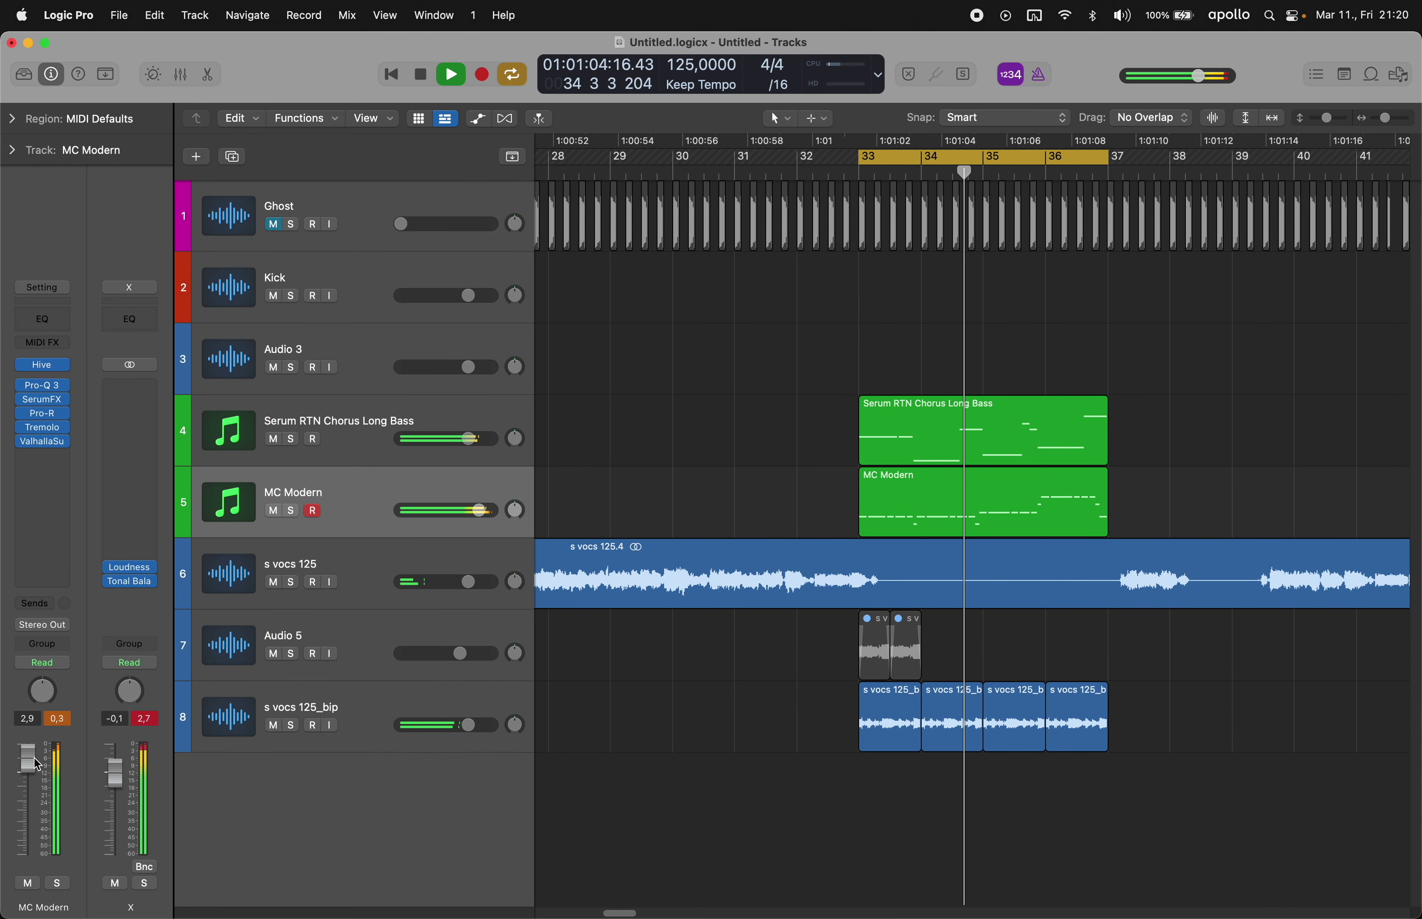
pyautogui.moveTo(27, 758); pyautogui.dragTo(27, 764)
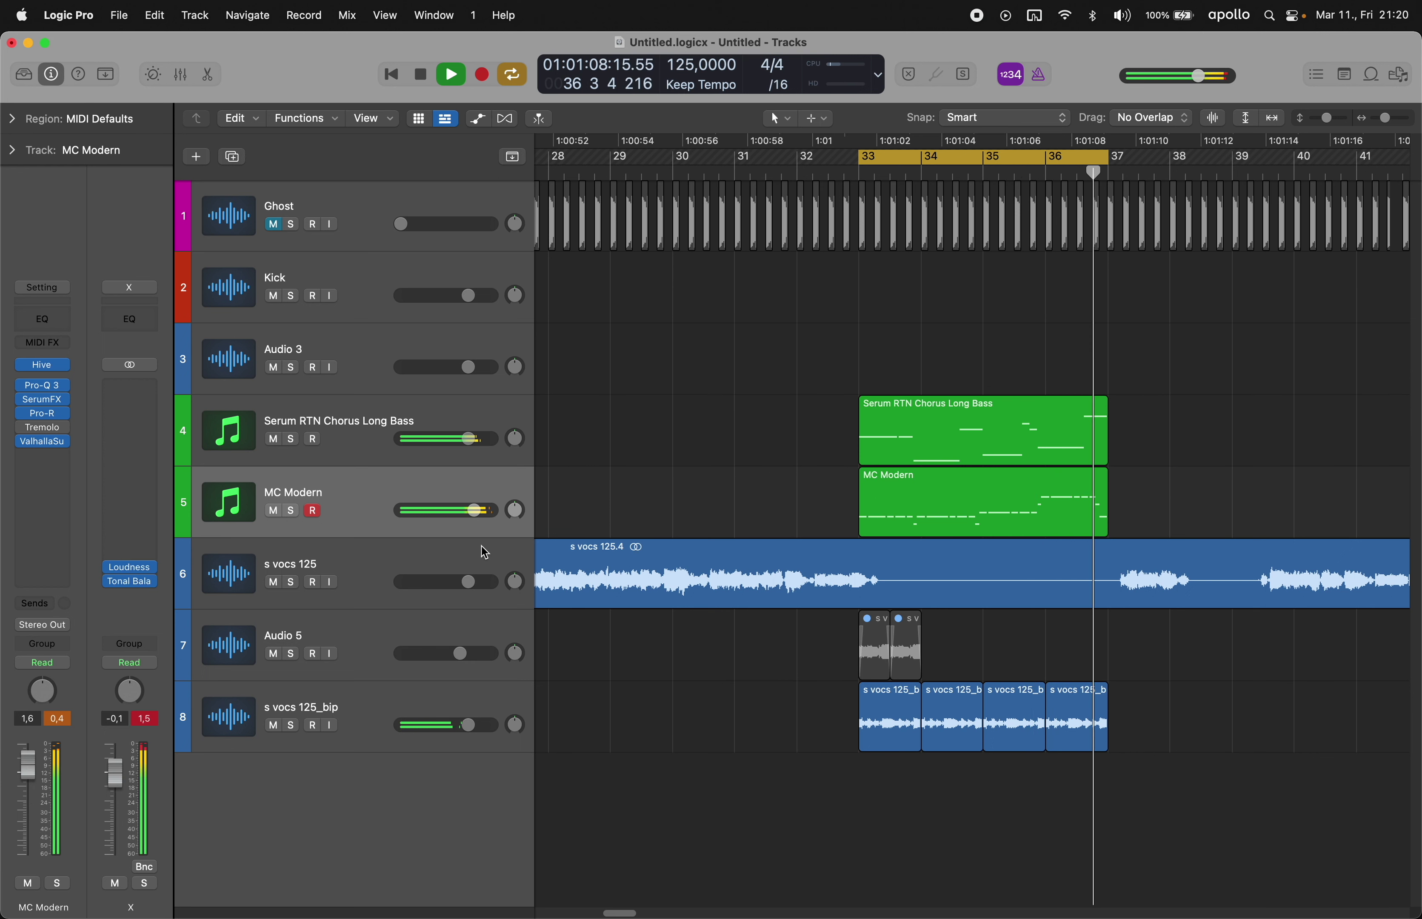
pyautogui.click(655, 442)
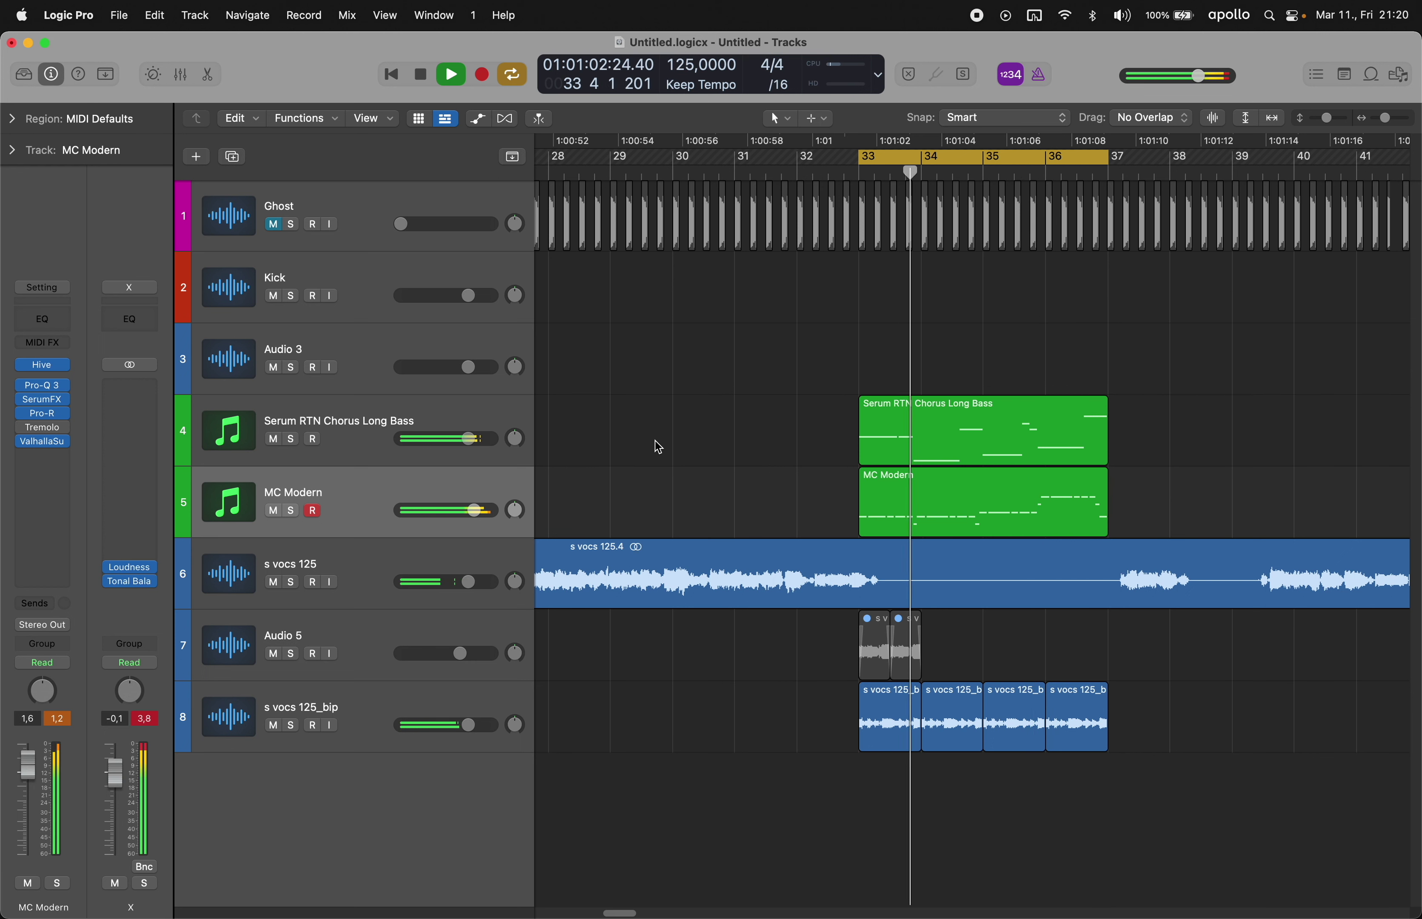
# - Raise the s vocs 125_bip fader to 6 dB and insert Pro-Q 3 between its Tremolo and SerumFX
pyautogui.click(379, 685)
pyautogui.moveTo(30, 774); pyautogui.dragTo(34, 748)
pyautogui.click(41, 399)
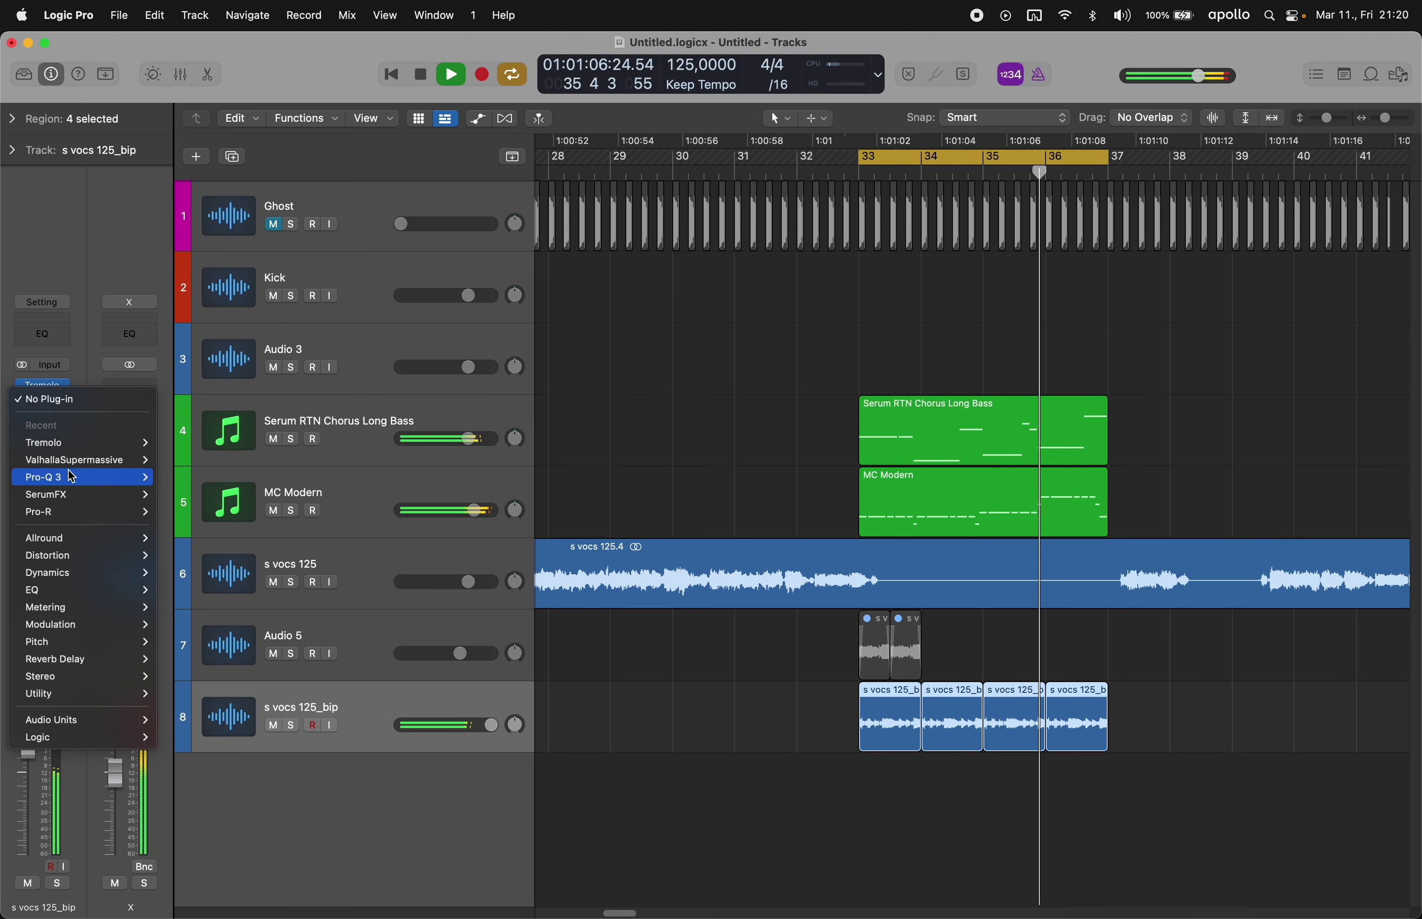
pyautogui.click(75, 472)
# - EQ the vocal with a low cut near 140 Hz, boosts of about 5 dB at 1445 Hz and 6 dB near 20 kHz, and a slight upper-mid lift
pyautogui.click(583, 586)
pyautogui.moveTo(585, 588); pyautogui.dragTo(1042, 525)
pyautogui.click(879, 587)
pyautogui.moveTo(1111, 576); pyautogui.dragTo(1311, 507)
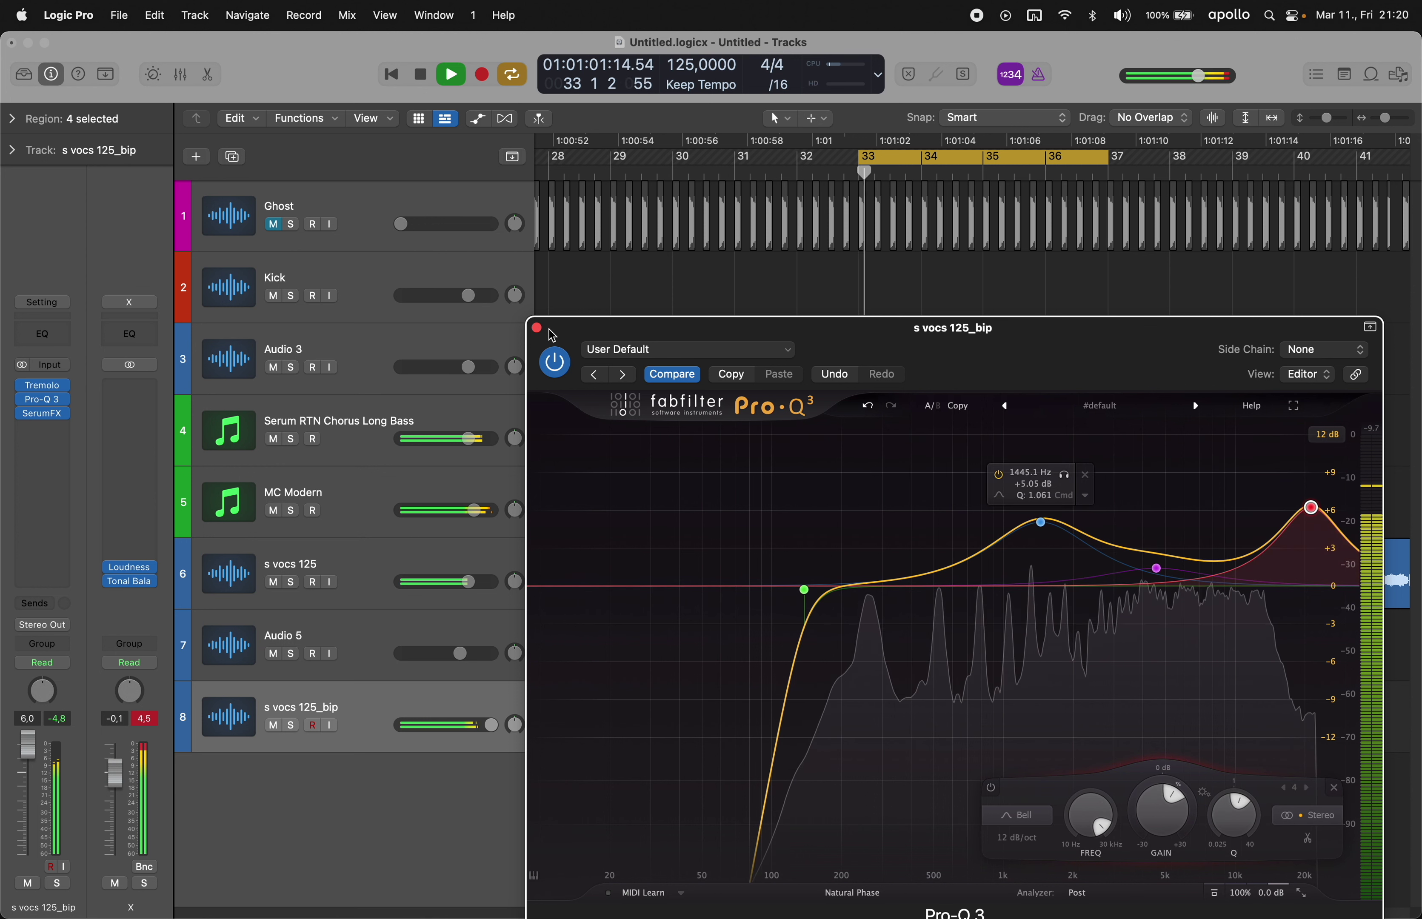
pyautogui.click(537, 328)
pyautogui.click(764, 351)
# - Insert the Pro-C 2 compressor below Pro-Q 3 on the Serum RTN Chorus Long Bass track and adjust its threshold
pyautogui.hscroll(3, 761, 351)
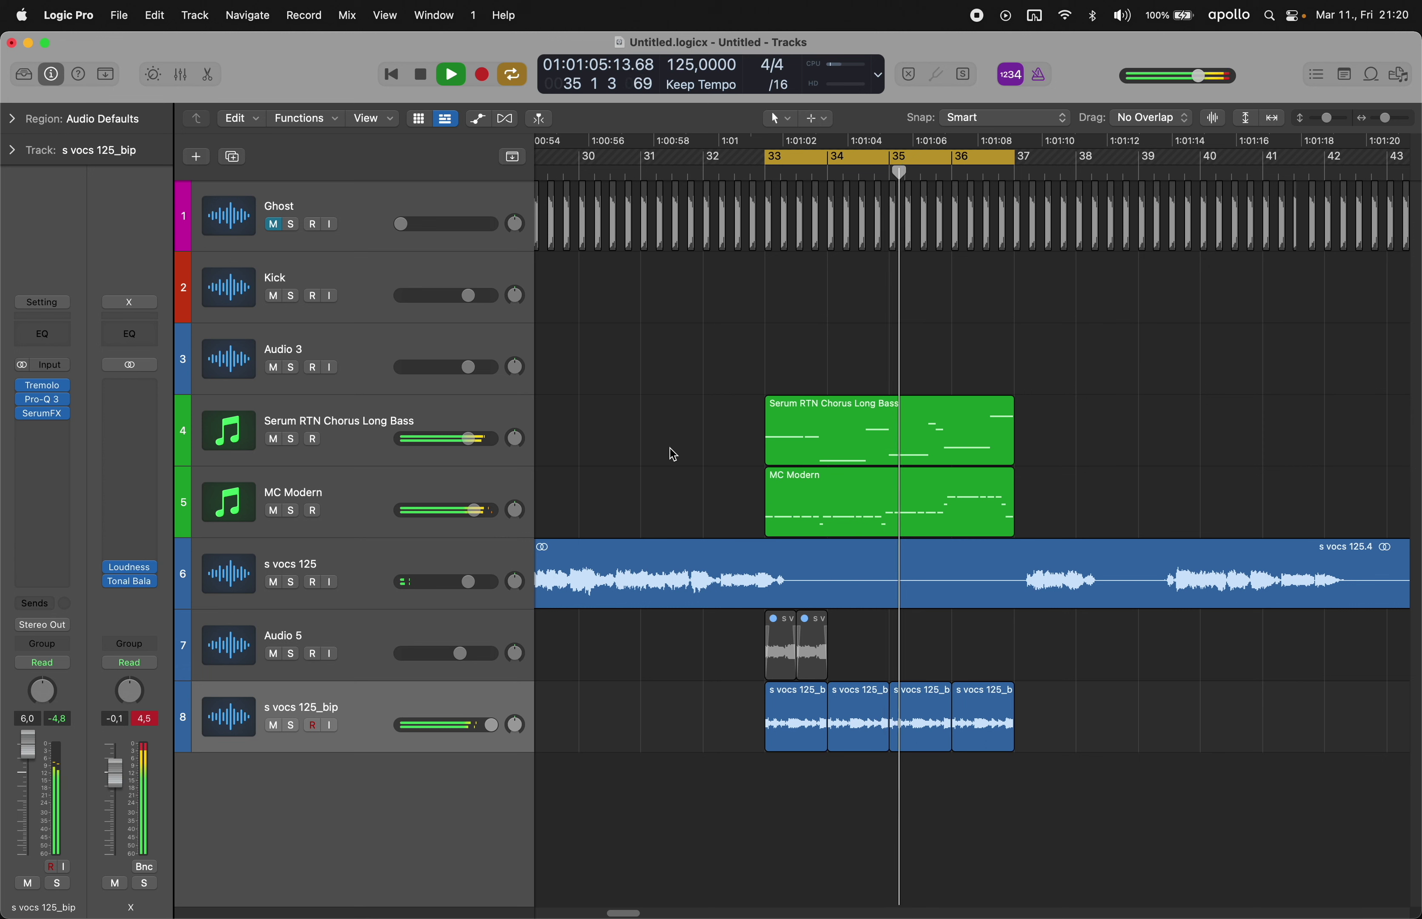
pyautogui.click(358, 457)
pyautogui.click(42, 409)
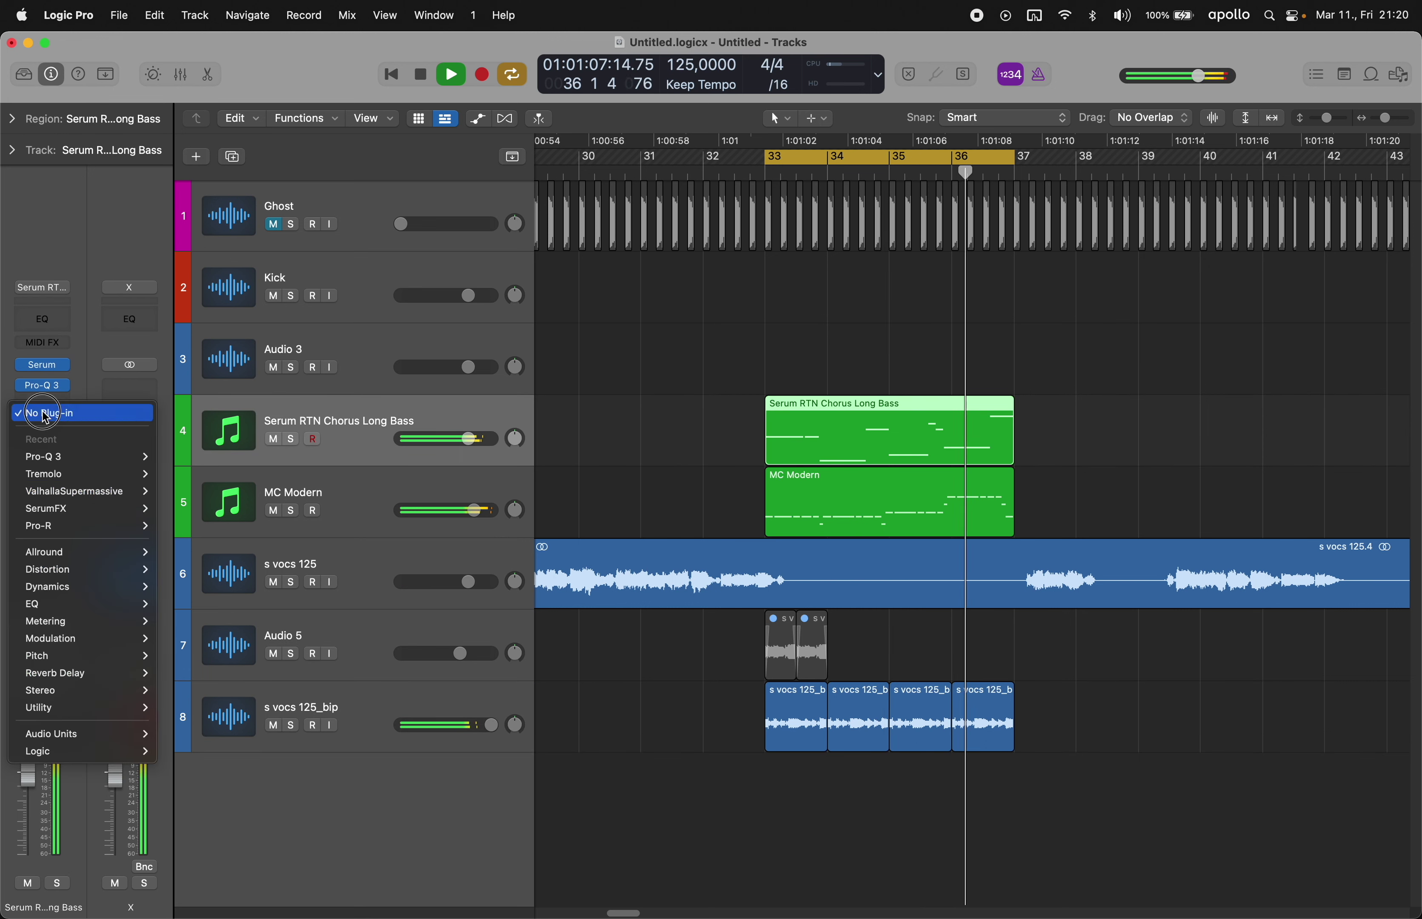
pyautogui.moveTo(93, 586)
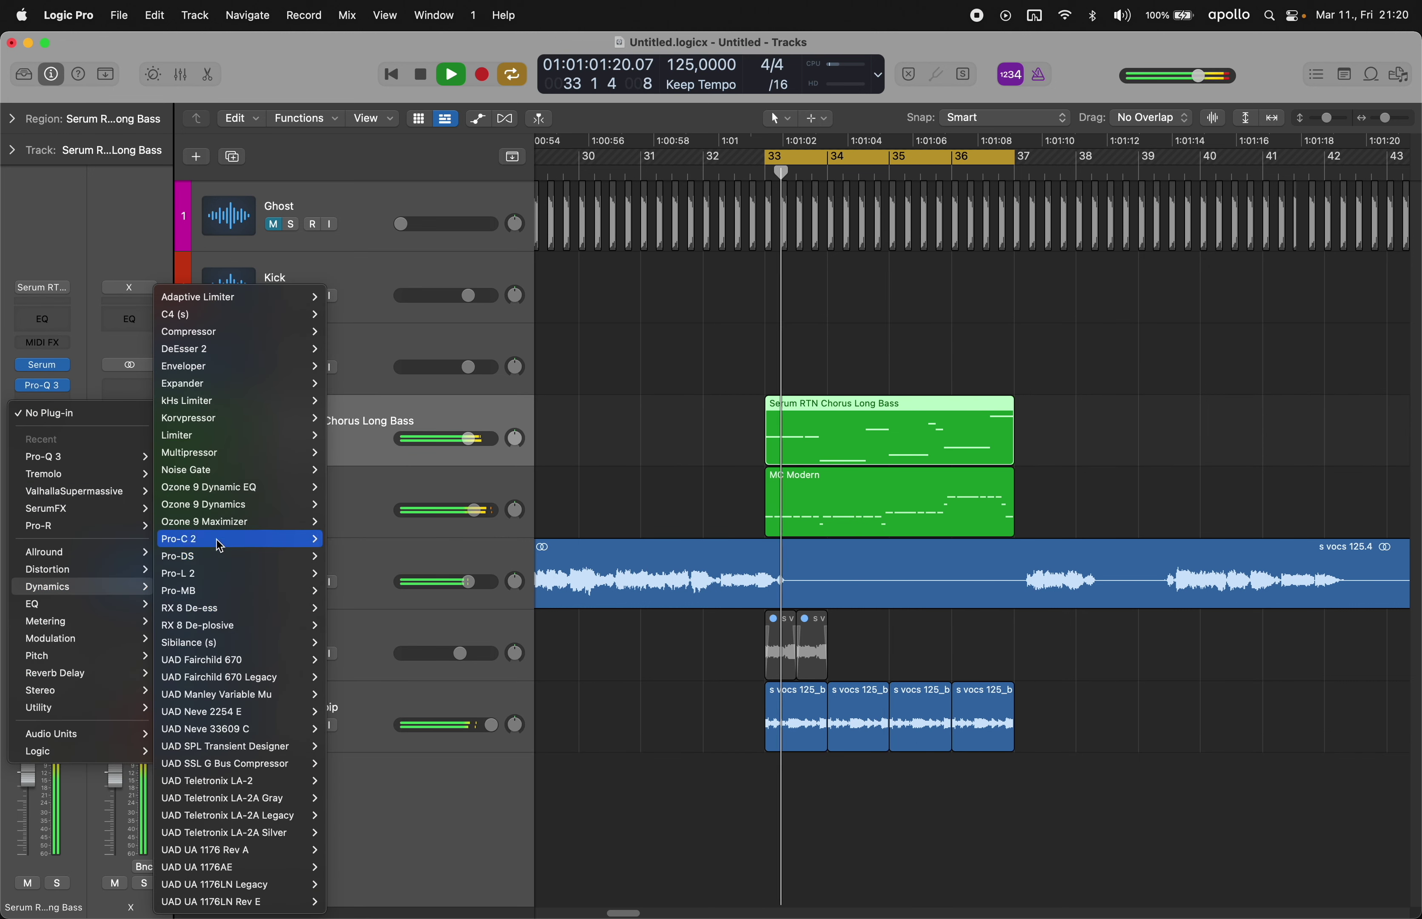
pyautogui.click(203, 538)
pyautogui.moveTo(602, 633); pyautogui.dragTo(606, 592)
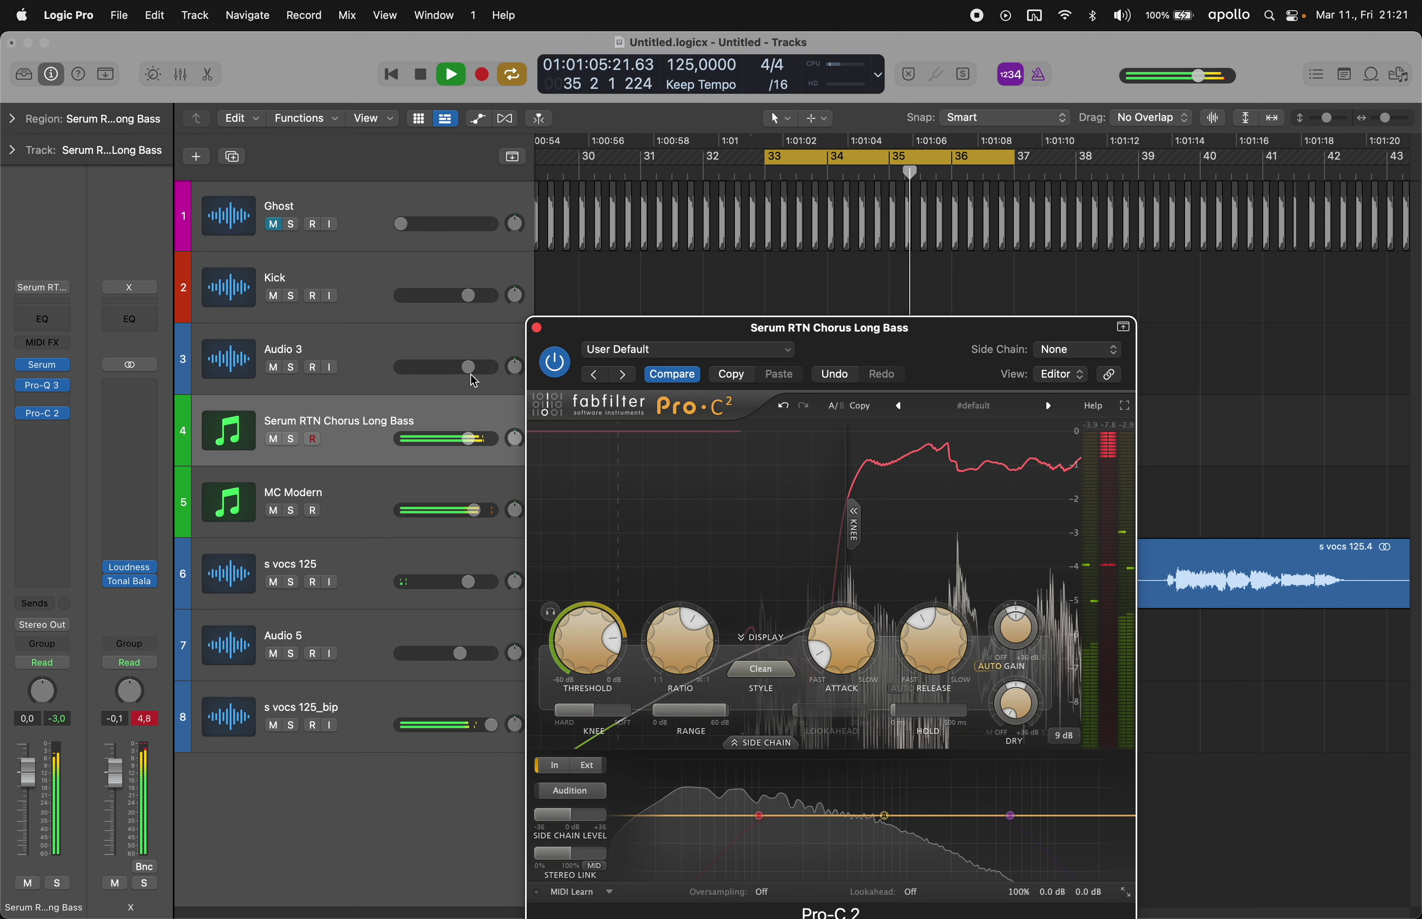
pyautogui.click(537, 327)
# - Insert a second Pro-Q 3 below Pro-C 2 on the Serum RTN Chorus Long Bass track
pyautogui.click(47, 427)
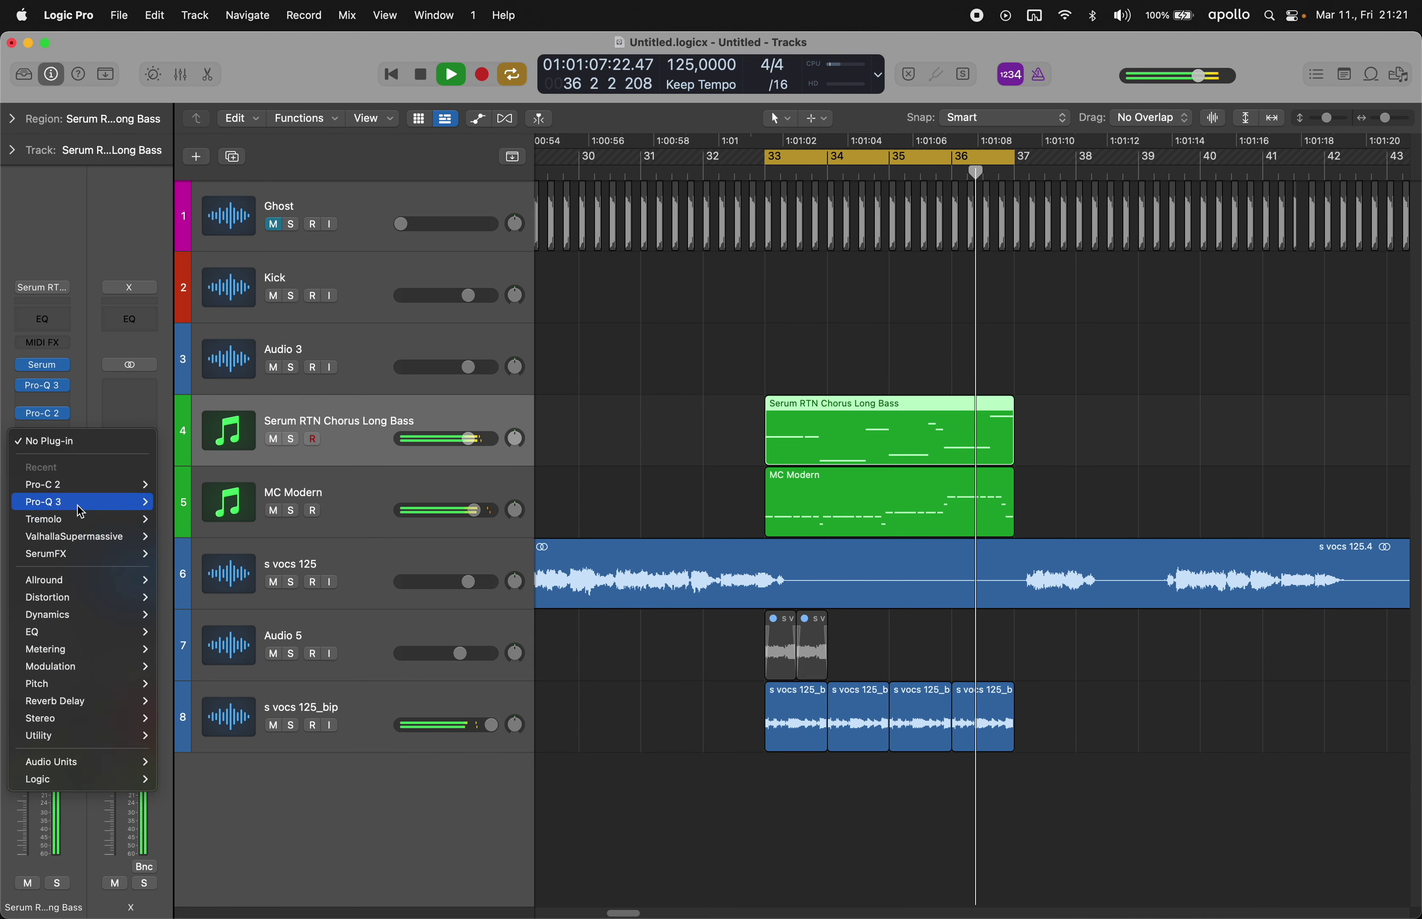
pyautogui.click(42, 508)
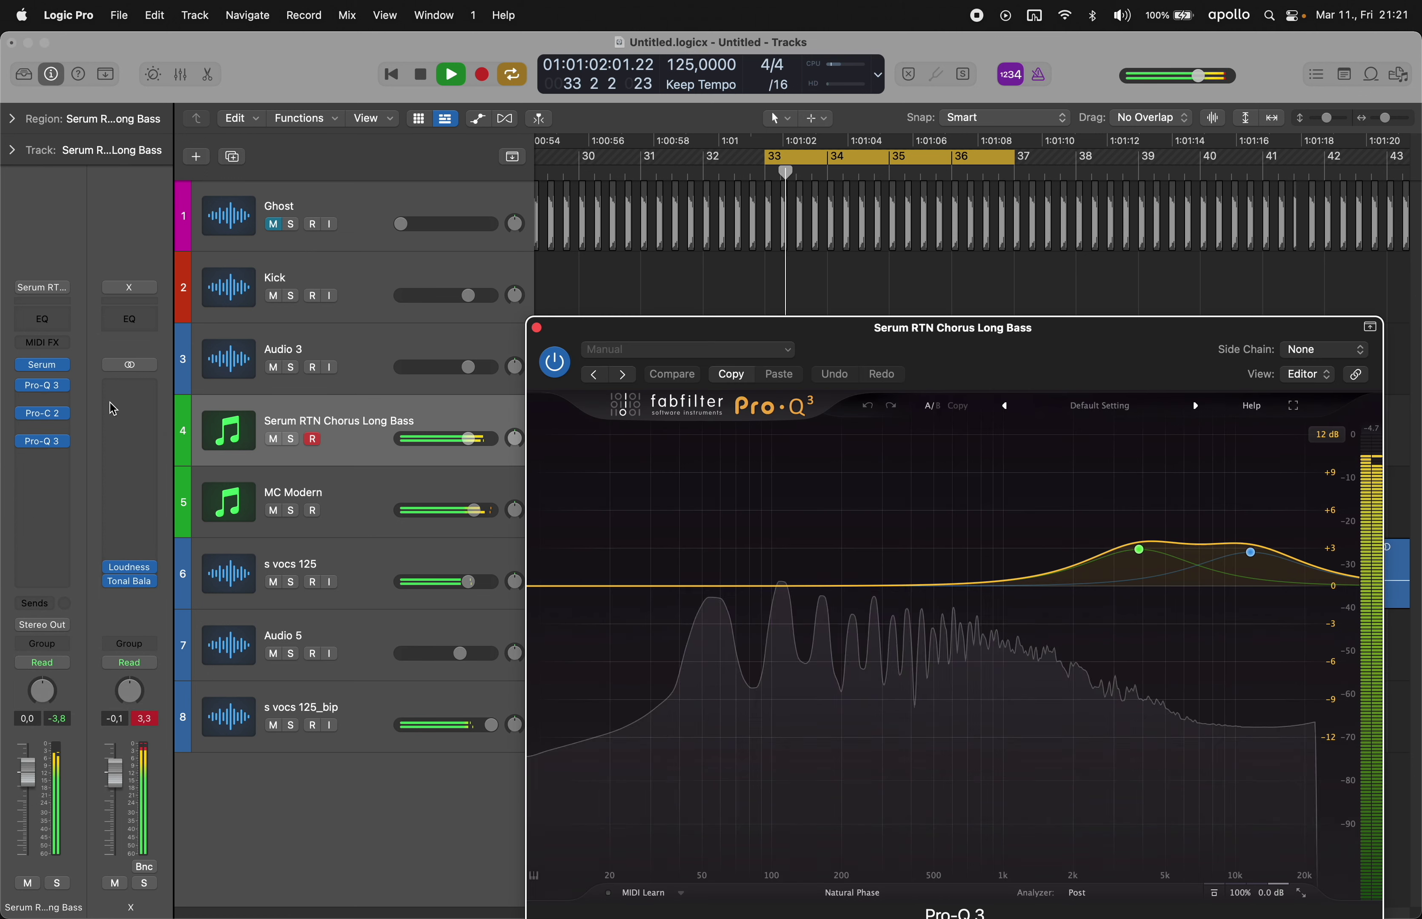
pyautogui.click(537, 328)
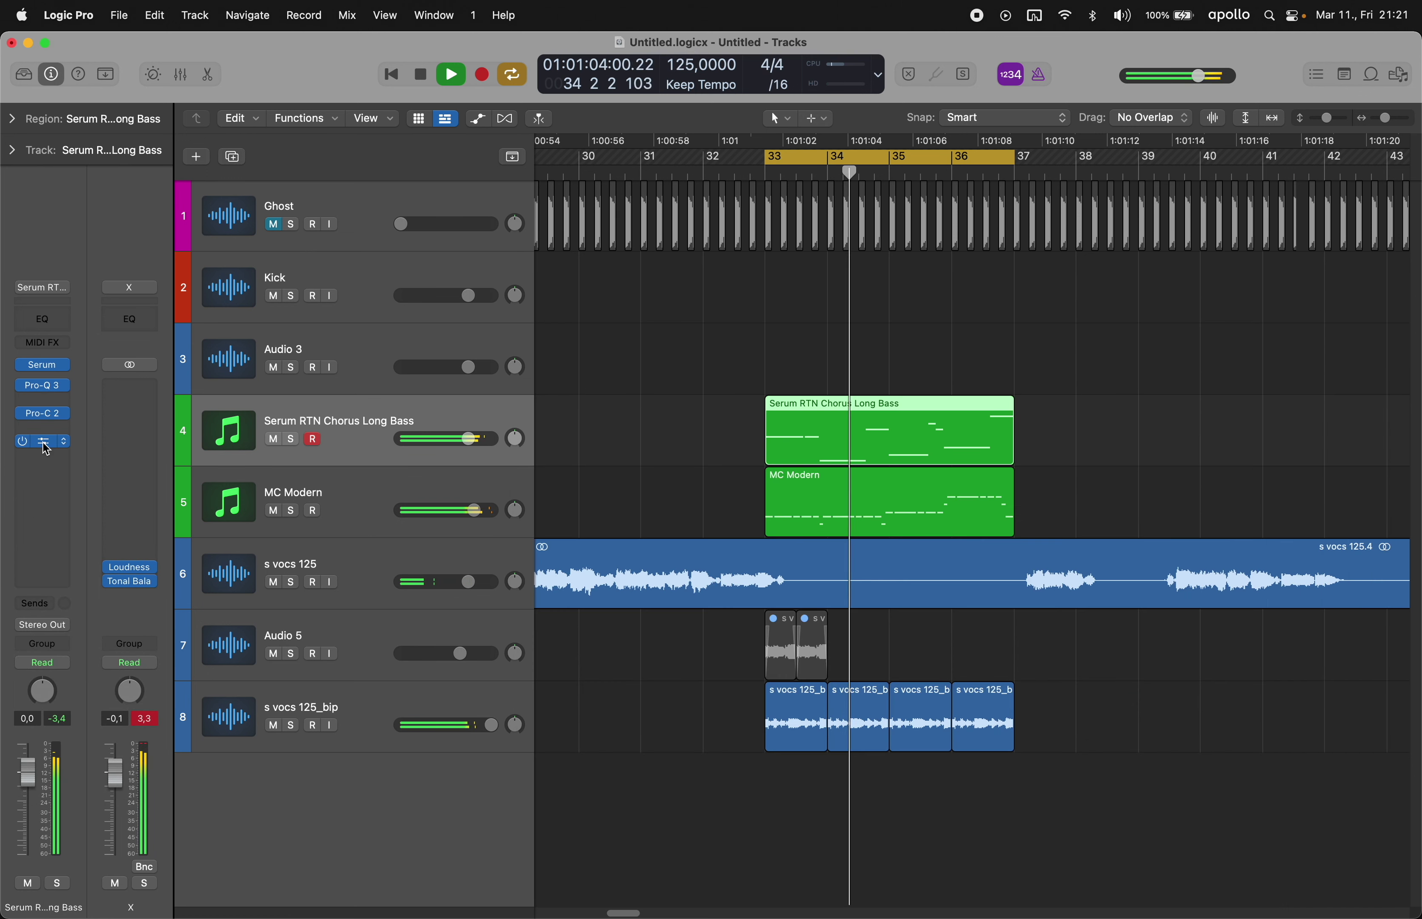
# - Boost the bass's highs in the new Pro-Q 3 with stacked bell bands, including about 7 dB near 16.8 kHz, and deselect the region
pyautogui.click(42, 441)
pyautogui.click(876, 584)
pyautogui.moveTo(878, 588); pyautogui.dragTo(1264, 496)
pyautogui.click(1109, 575)
pyautogui.moveTo(1109, 575); pyautogui.dragTo(1287, 497)
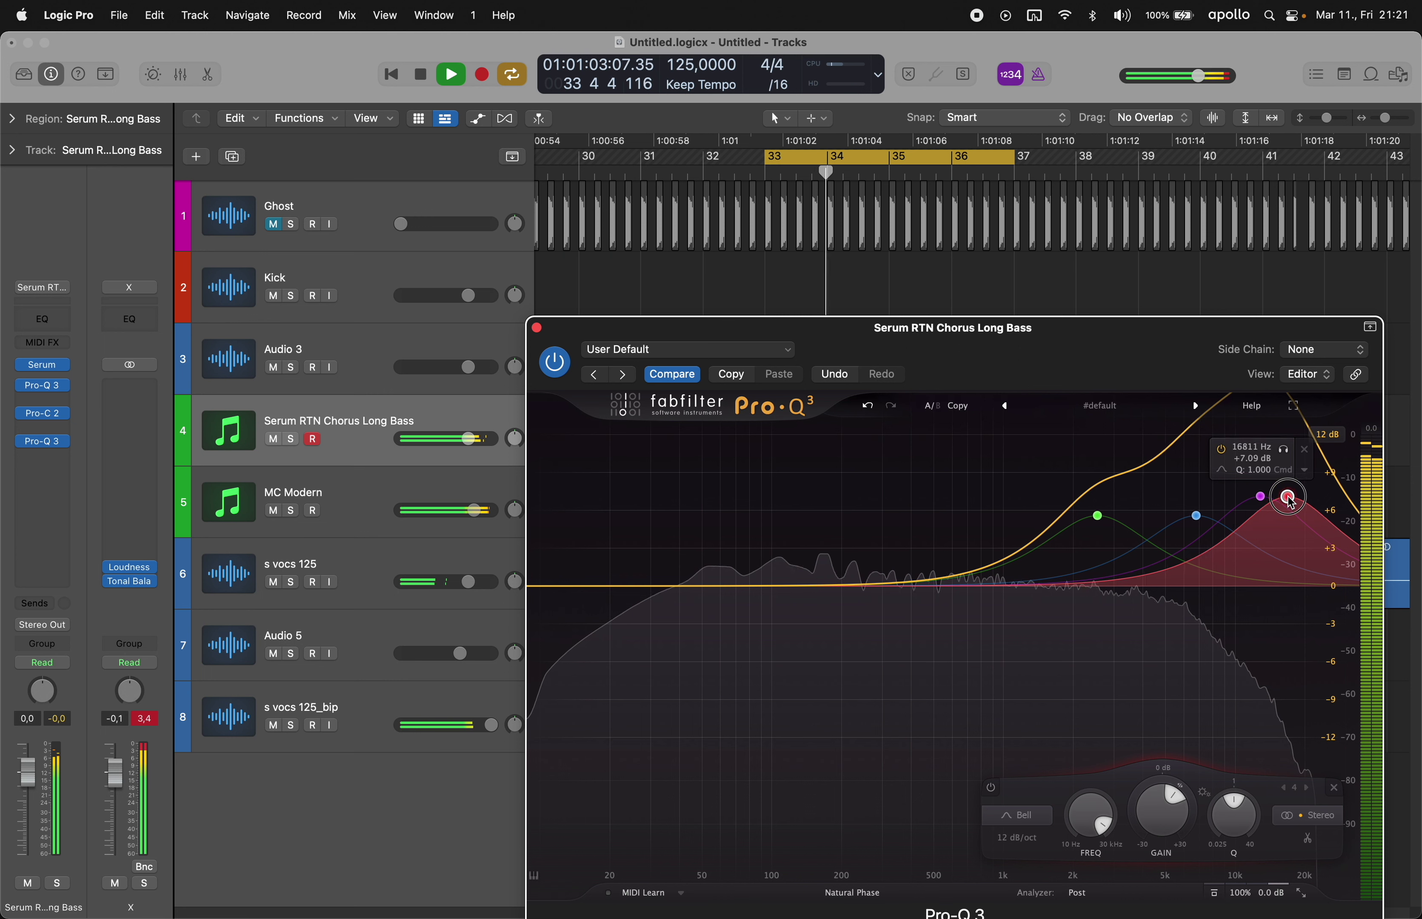
pyautogui.click(537, 327)
pyautogui.click(716, 335)
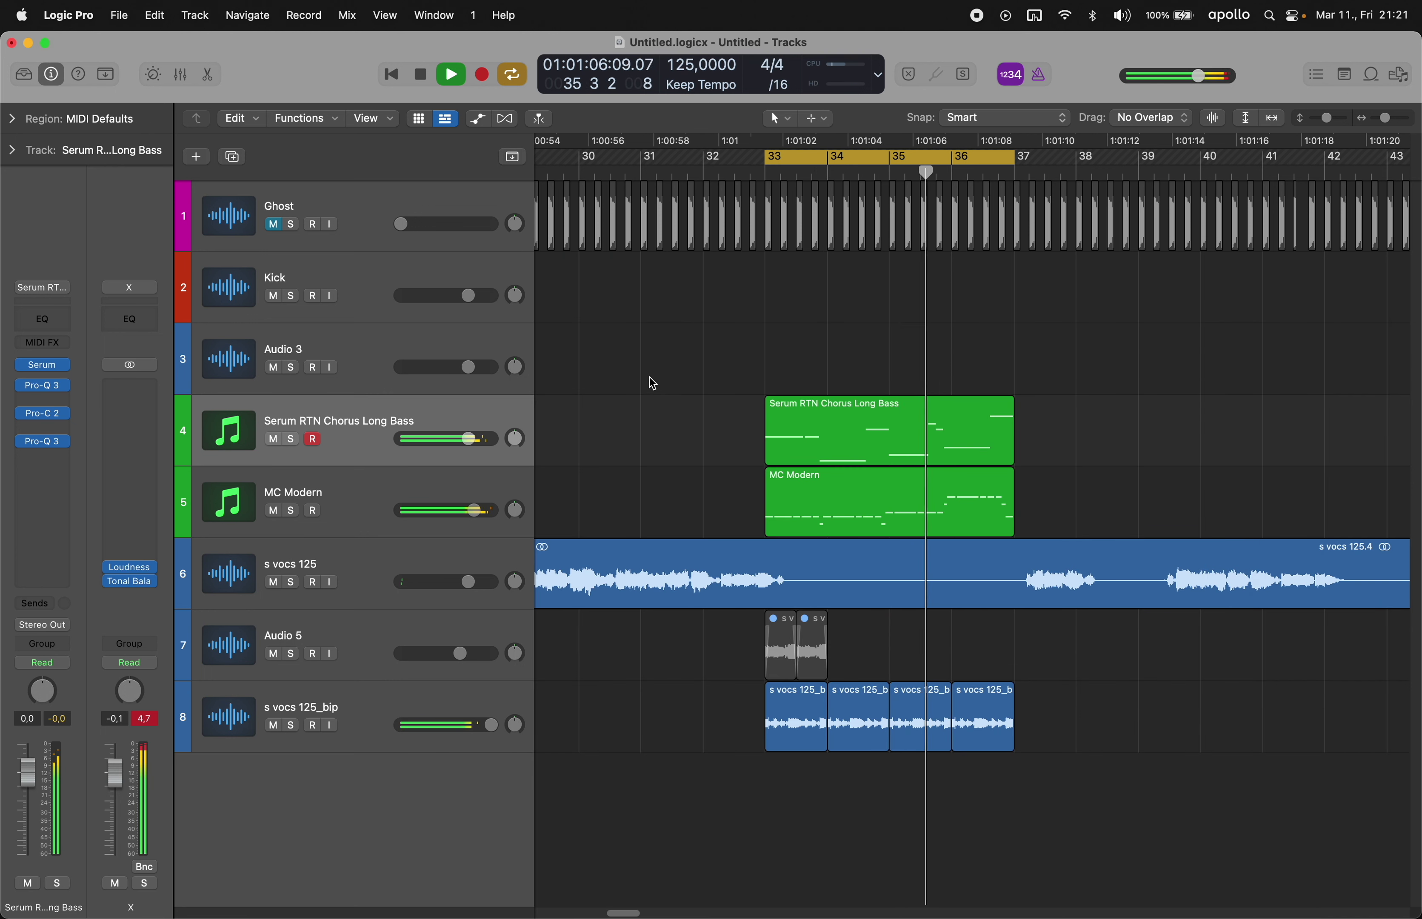
# - Mute the MC Modern track and add a new software instrument track below it
pyautogui.click(371, 487)
pyautogui.hotkey('ctrl', 'm')
pyautogui.press('alt+super+s')
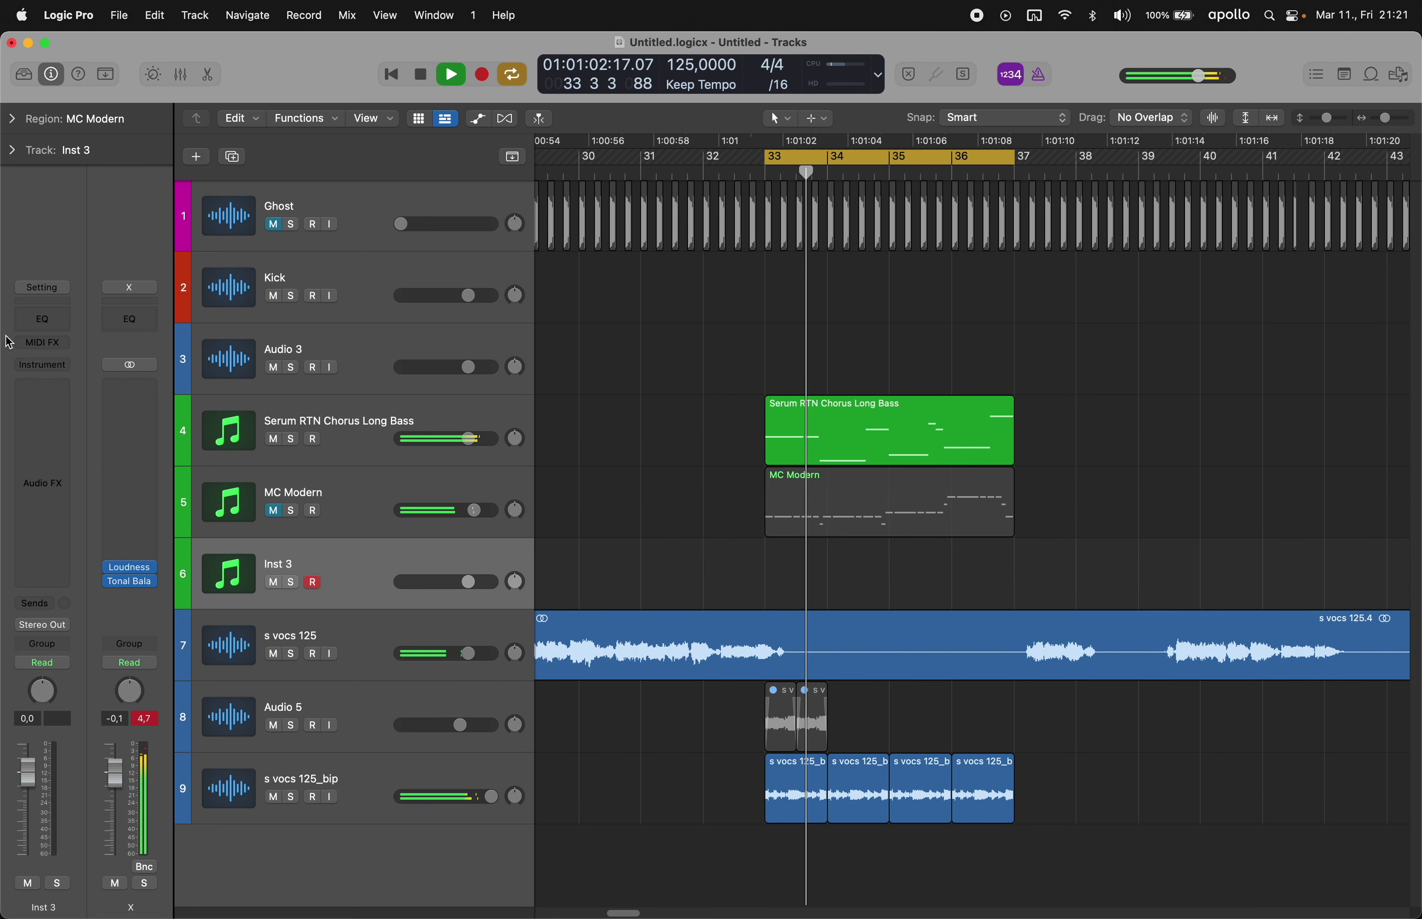
# - Load the Serum Delayed Plucks channel strip setting from the Keys category on the new instrument track
pyautogui.click(42, 365)
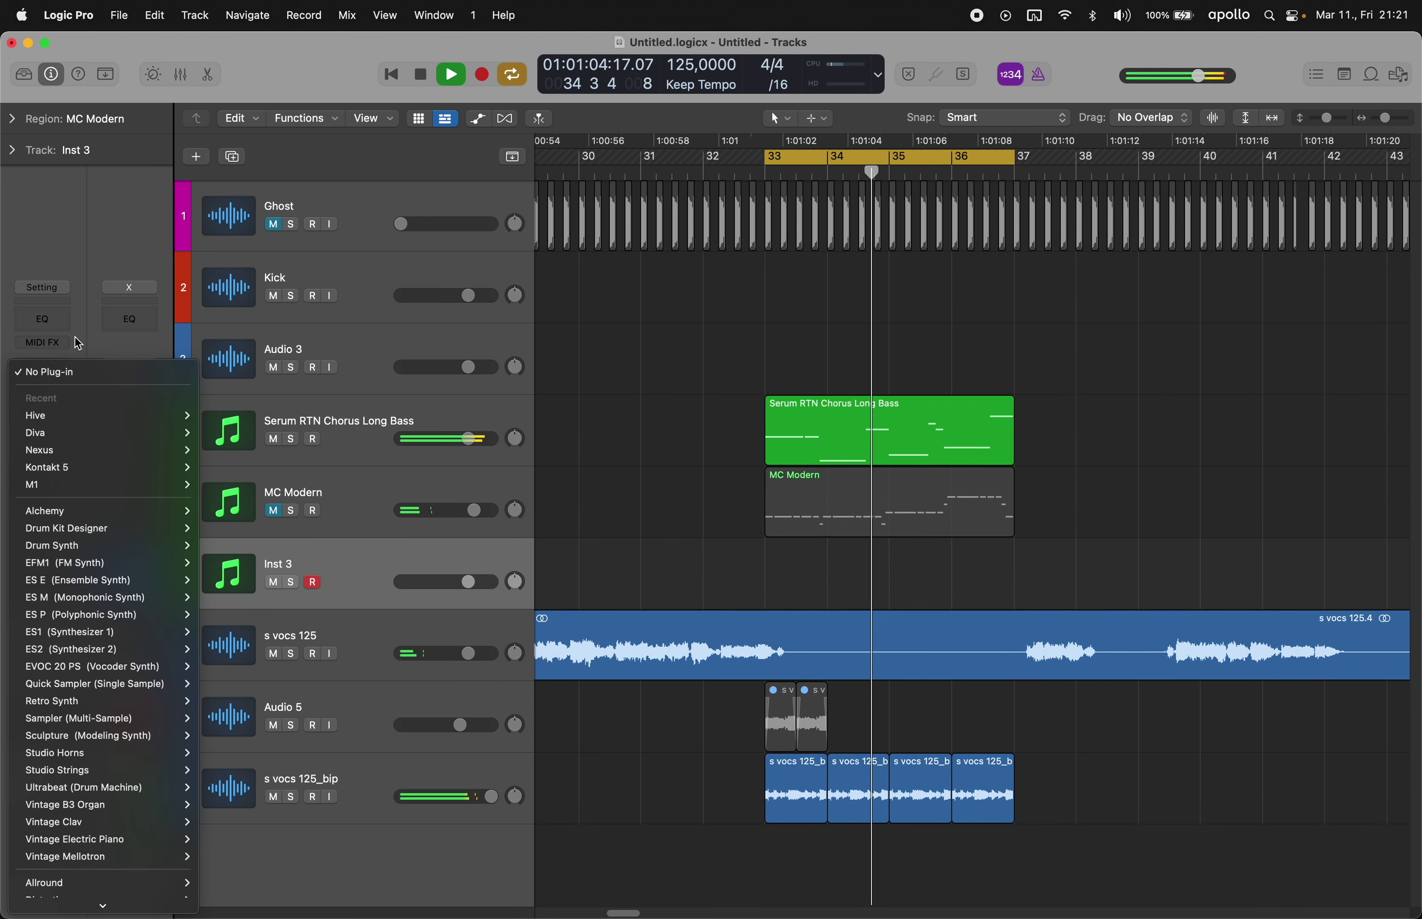
pyautogui.click(59, 289)
pyautogui.click(59, 290)
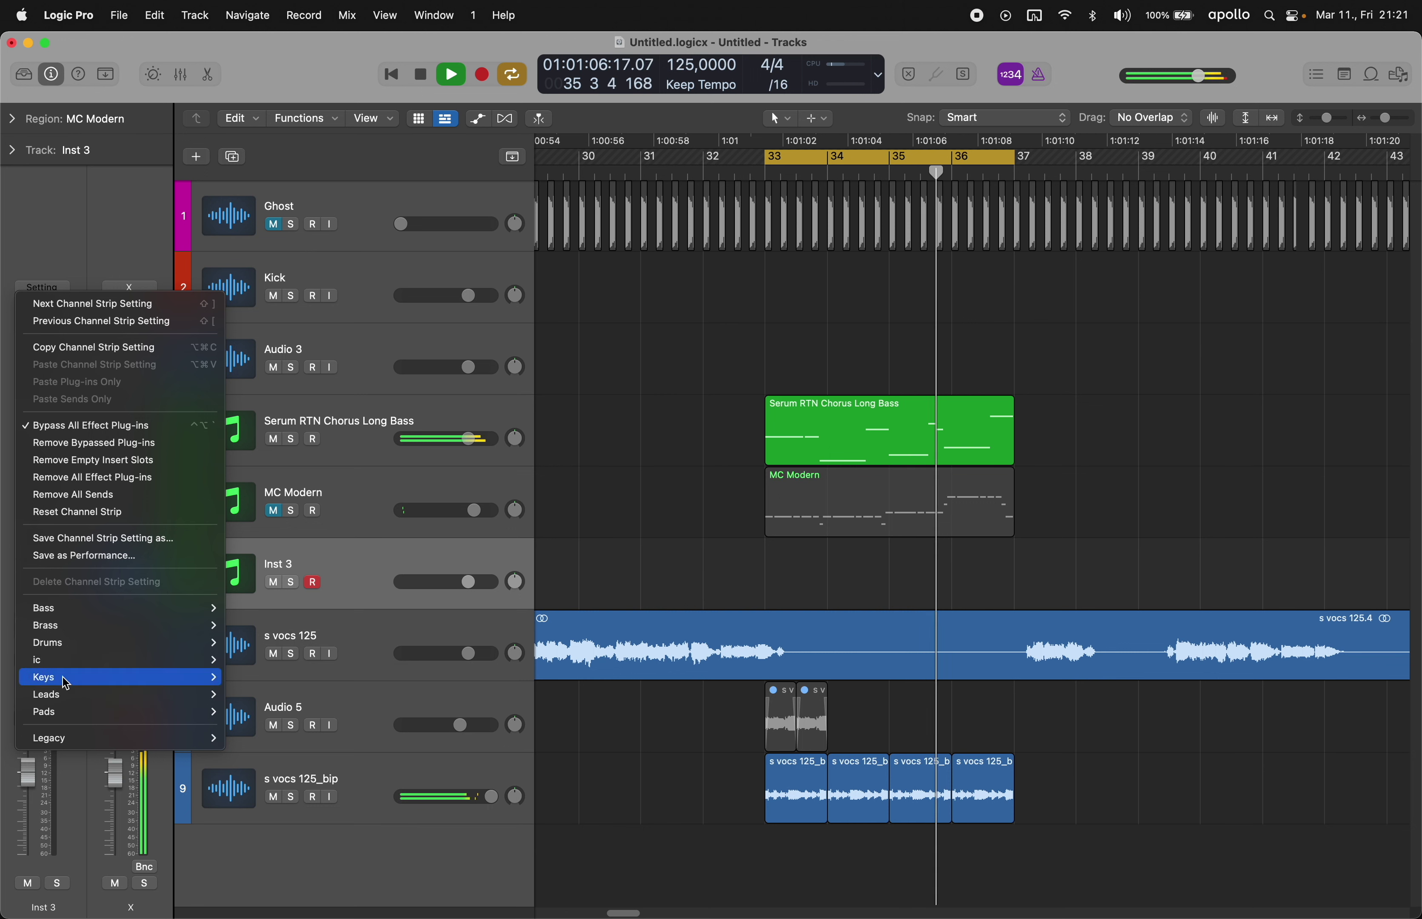
pyautogui.moveTo(65, 677)
pyautogui.scroll(-10, 351, 735)
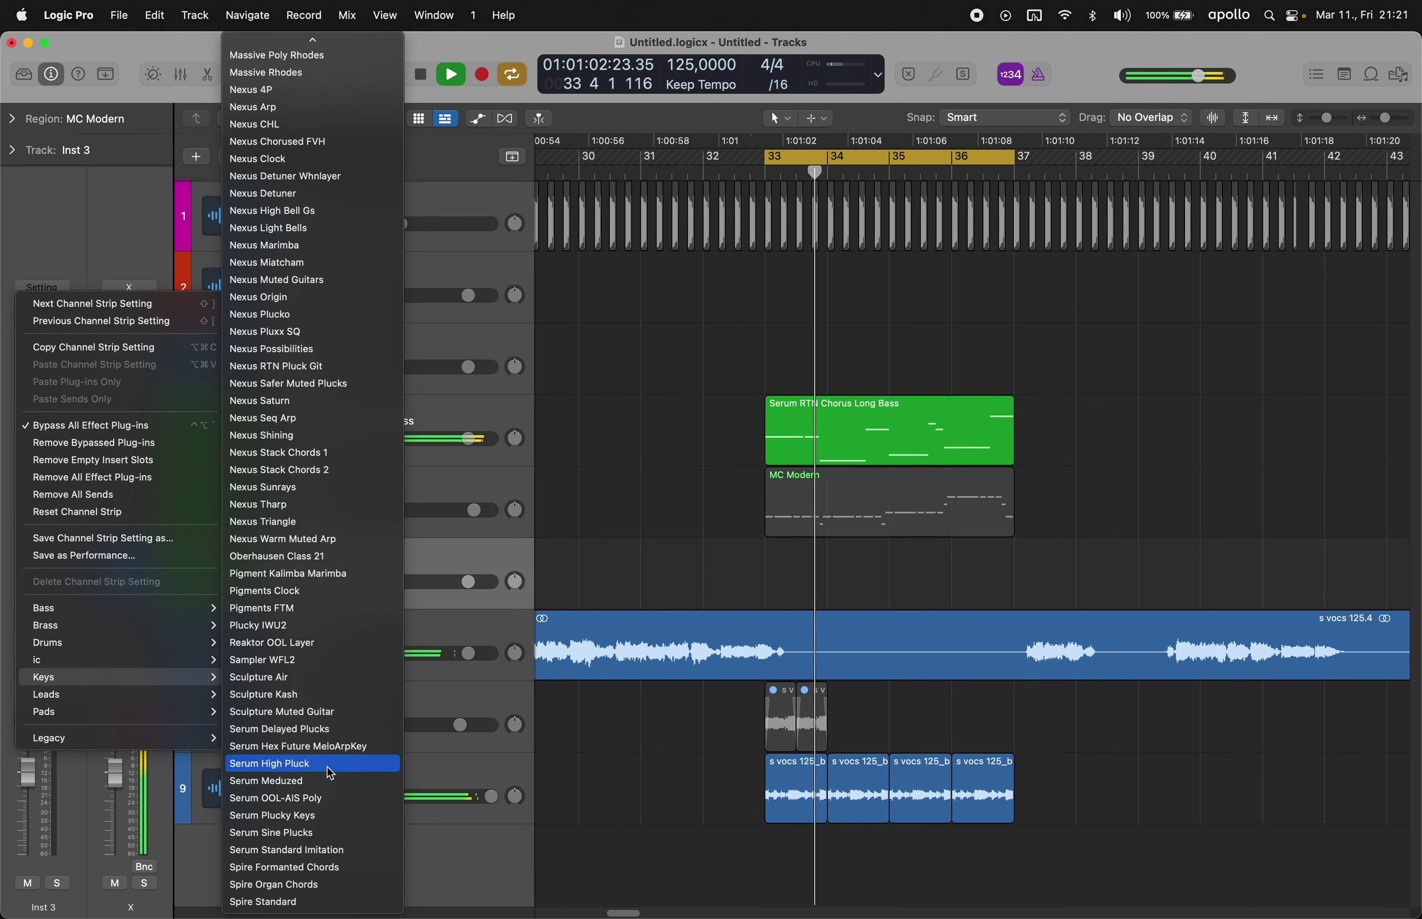
pyautogui.click(337, 730)
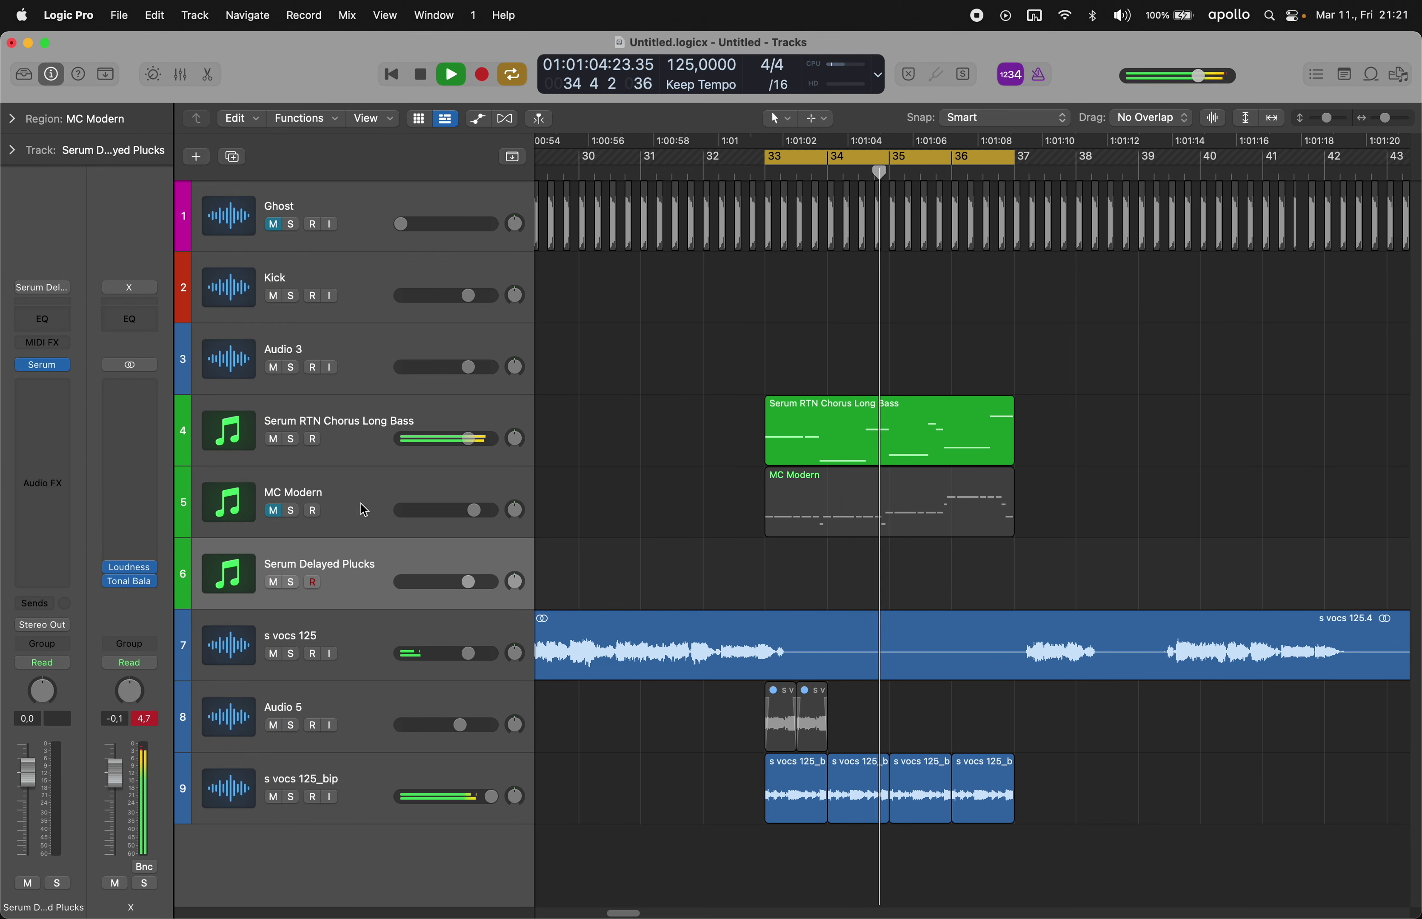
# - Raise the Serum Delayed Plucks fader to 6 dB and play the sound with Musical Typing
pyautogui.press('super+k')
pyautogui.moveTo(33, 771); pyautogui.dragTo(38, 736)
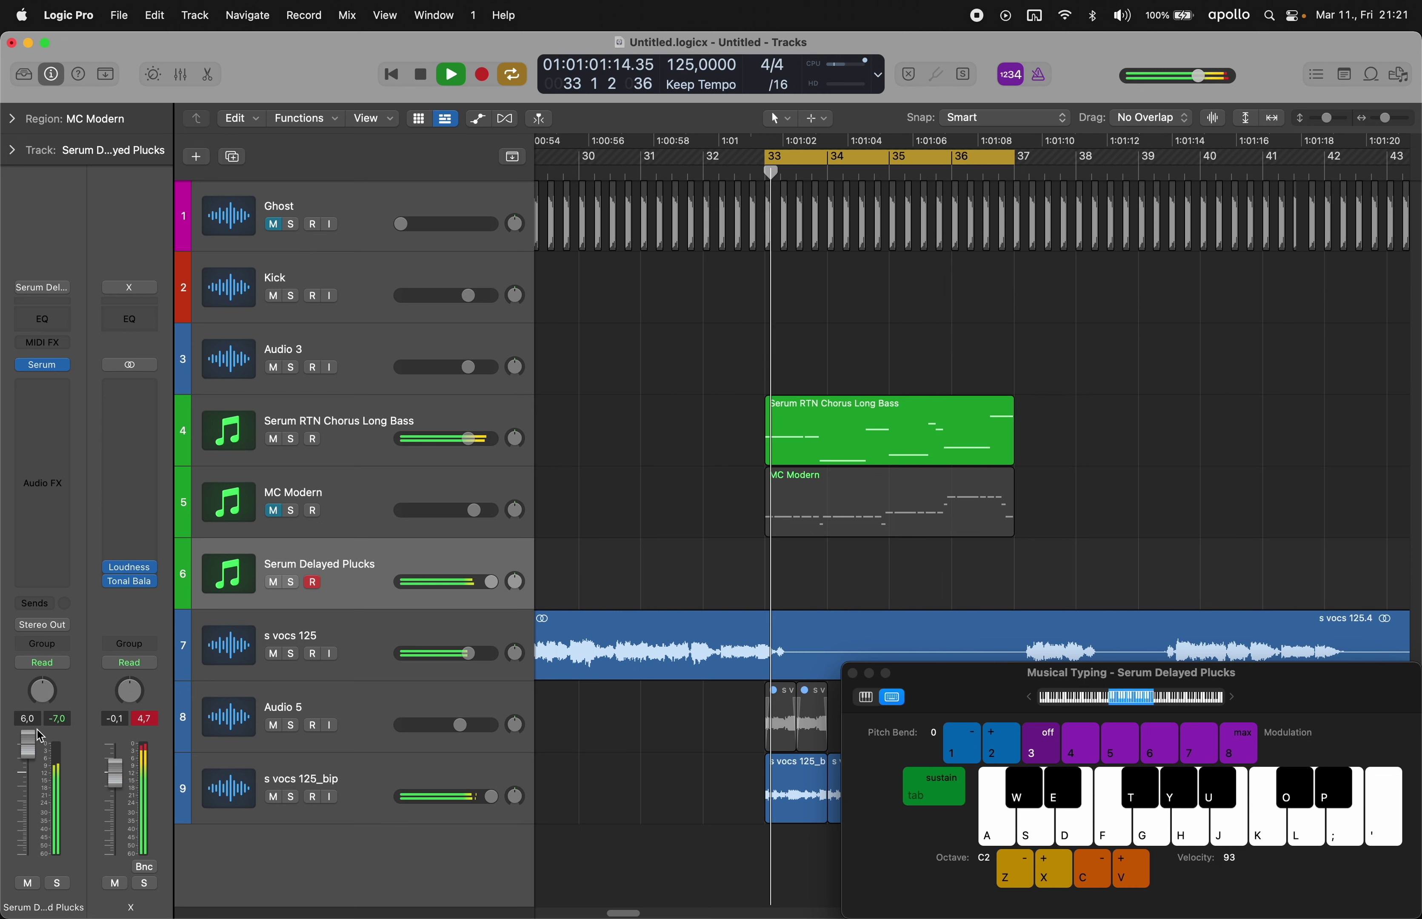
pyautogui.press('a')
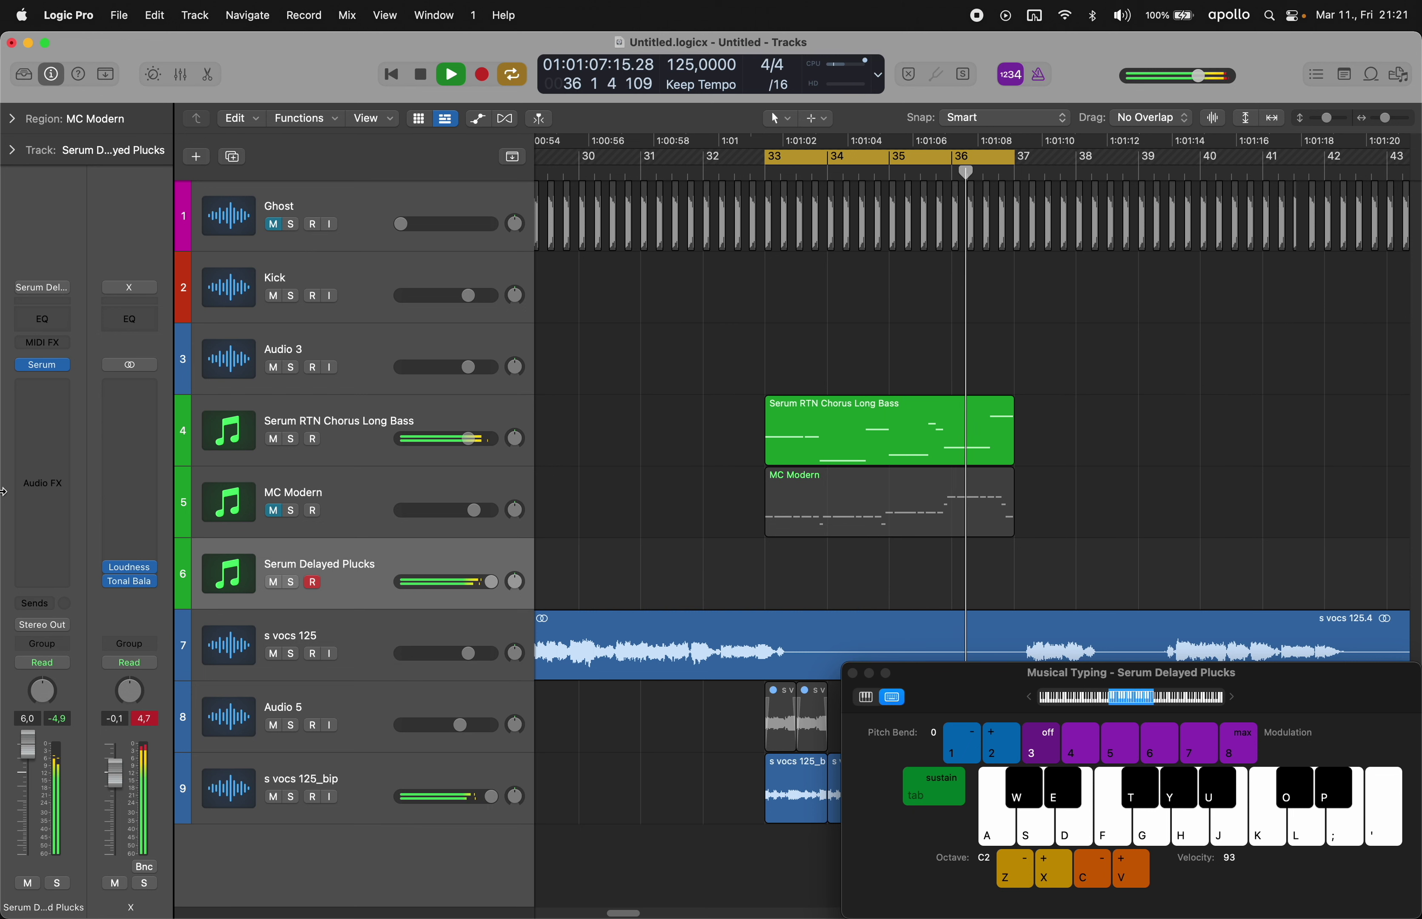
# - Browse the Serum preset folders on the plucks track and load PL Beepy ting [GI] from Plucked
pyautogui.click(48, 367)
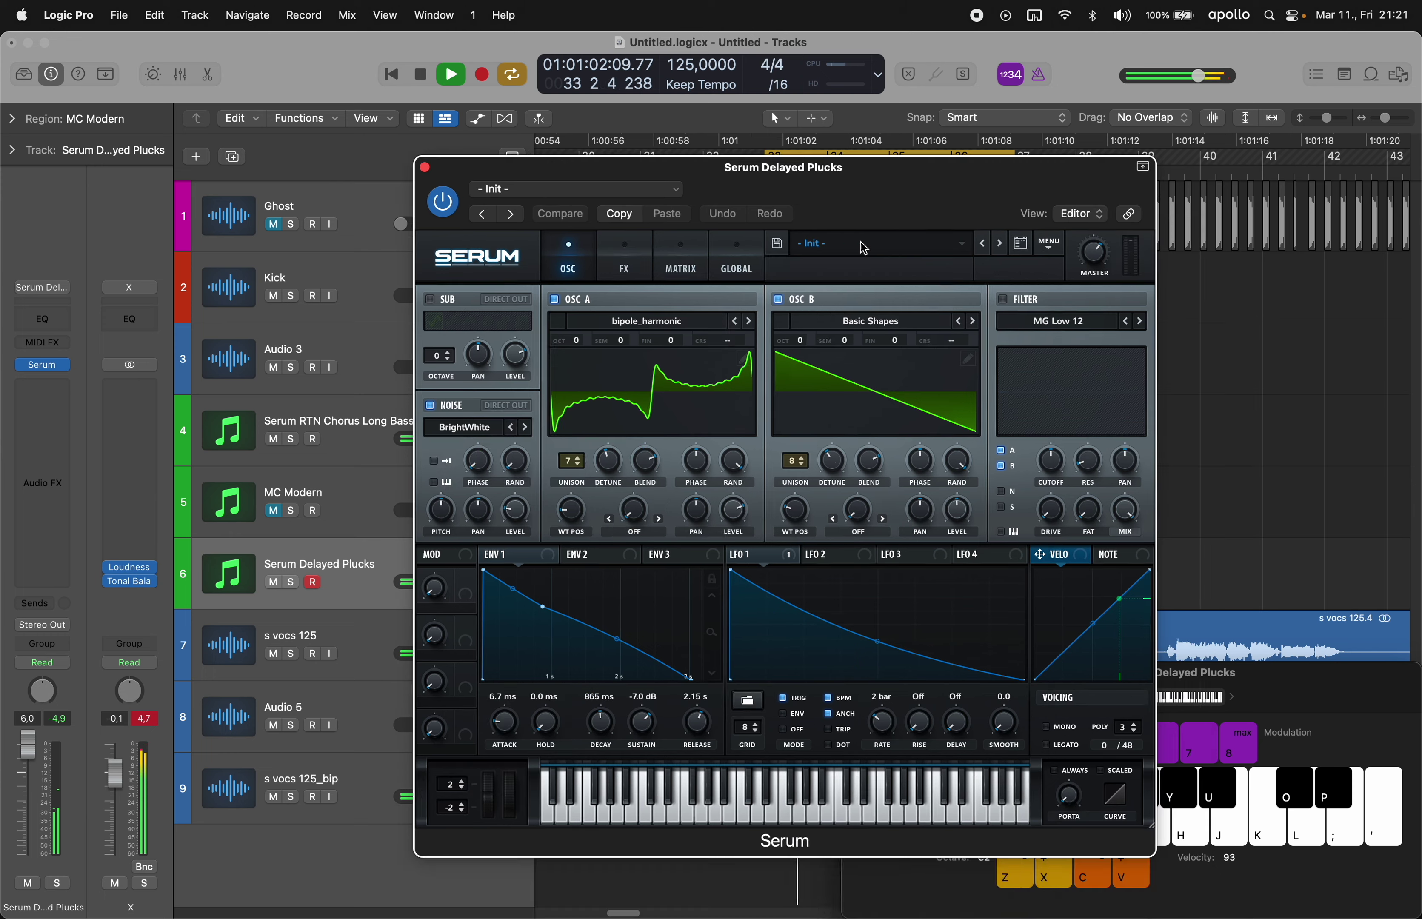
pyautogui.click(875, 242)
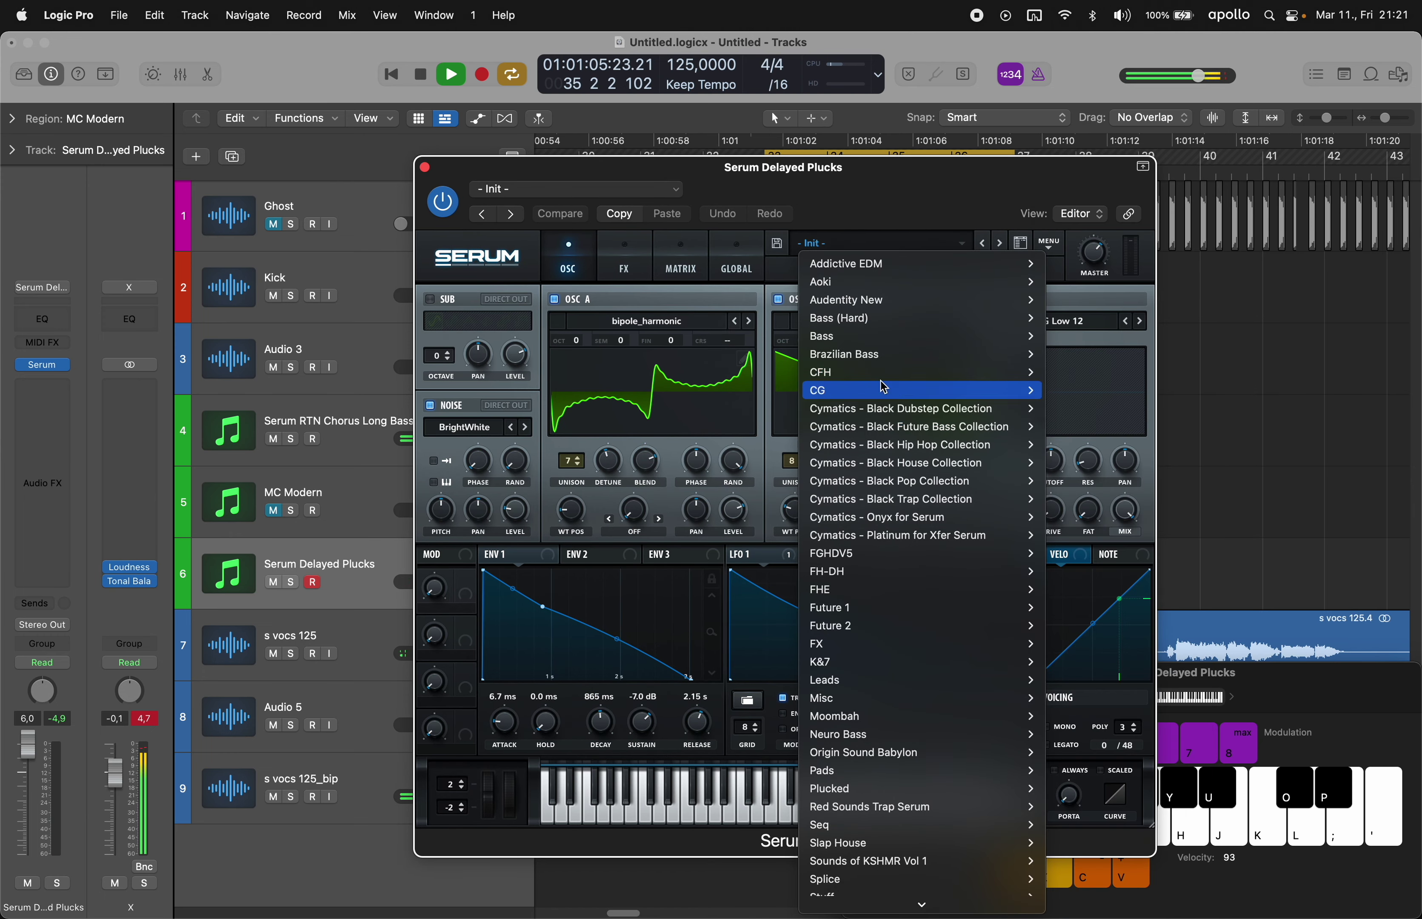
pyautogui.moveTo(878, 394)
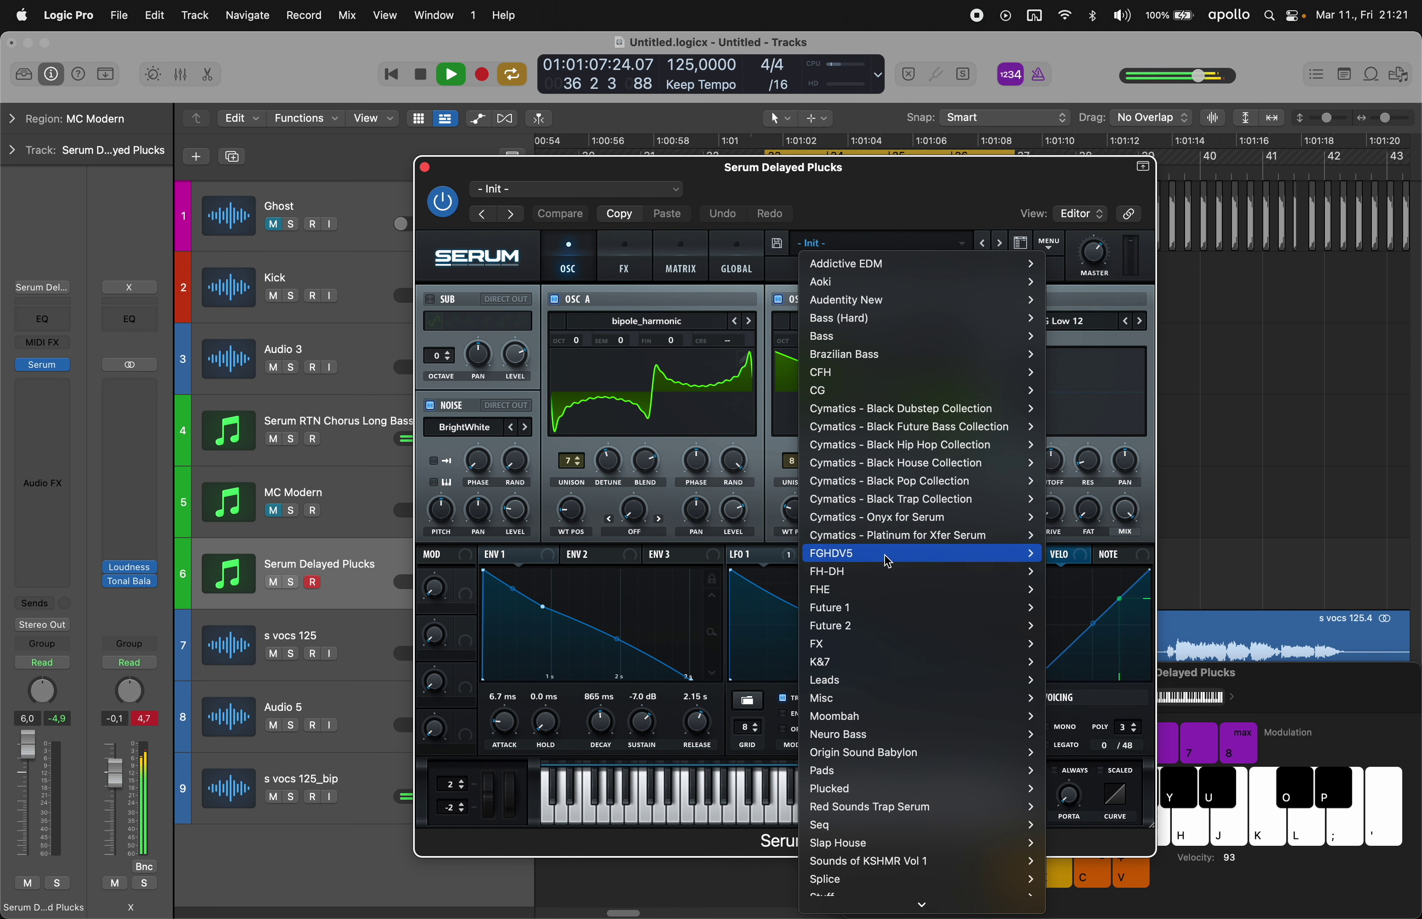
pyautogui.moveTo(888, 625)
pyautogui.moveTo(904, 908)
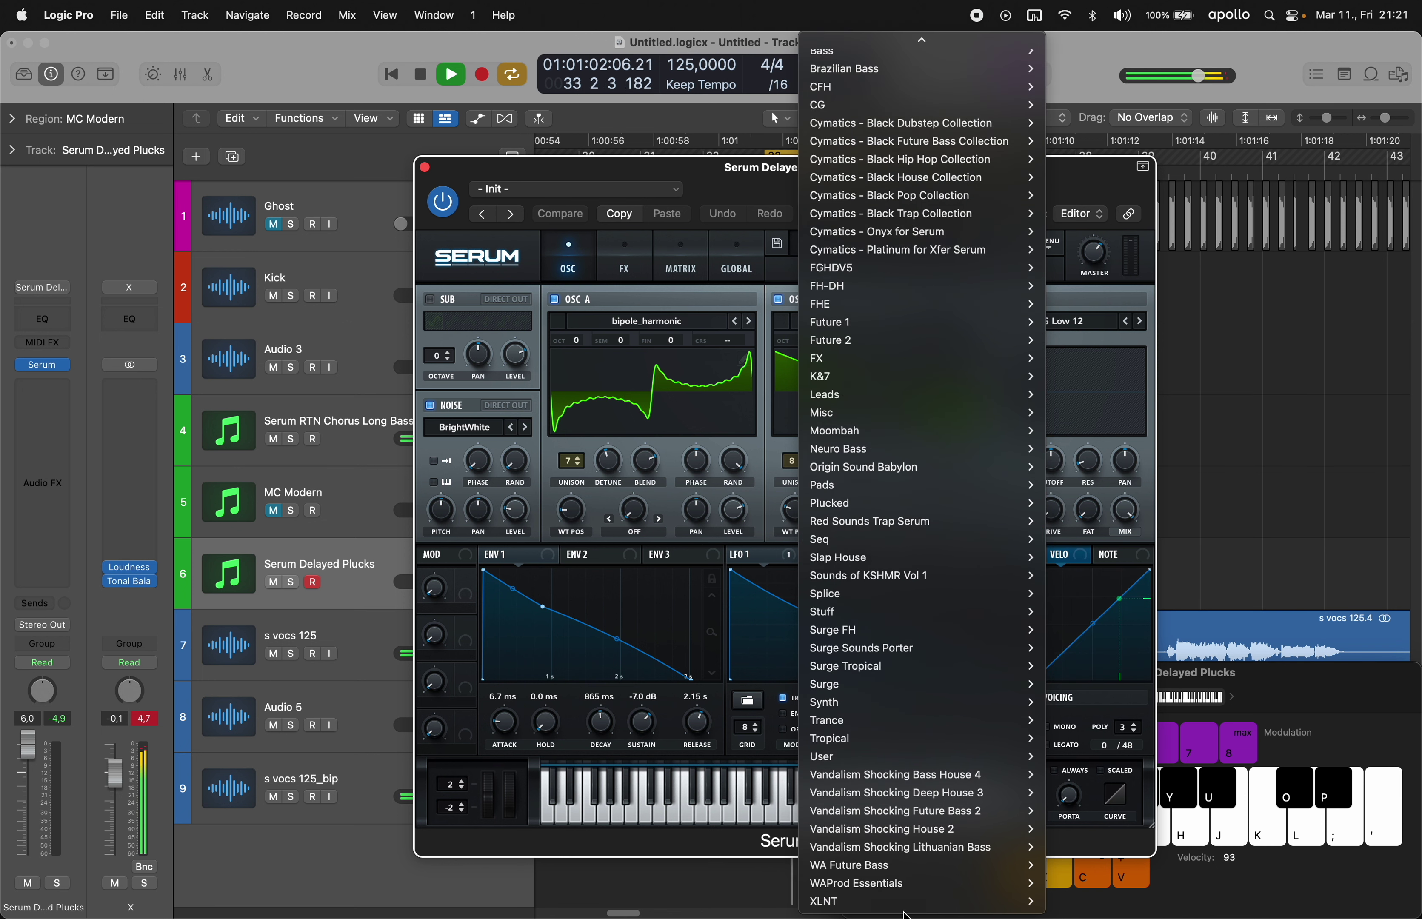
pyautogui.scroll(4, 892, 378)
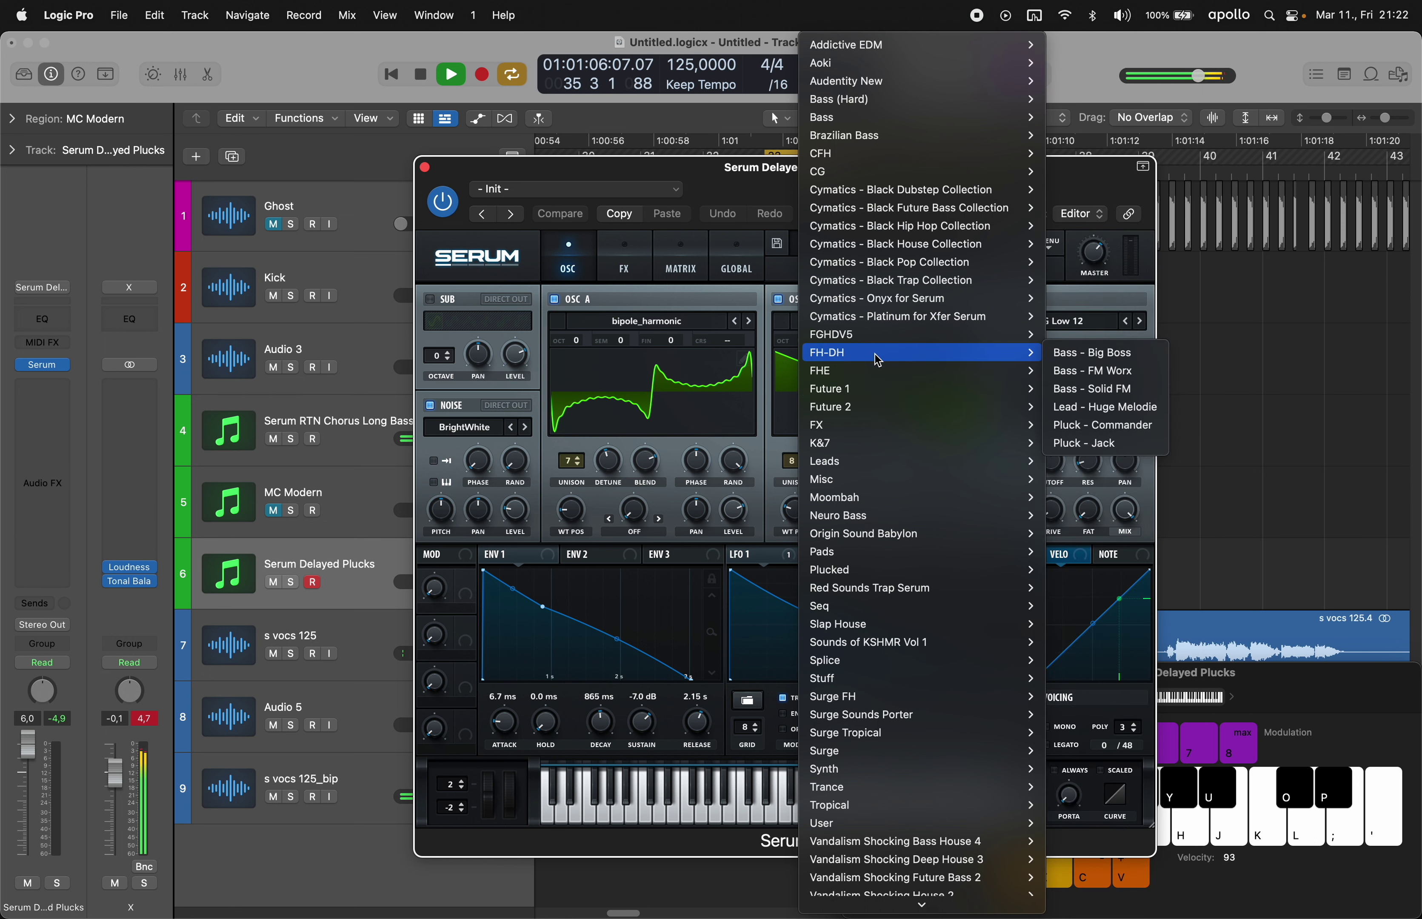
pyautogui.moveTo(877, 337)
pyautogui.moveTo(882, 179)
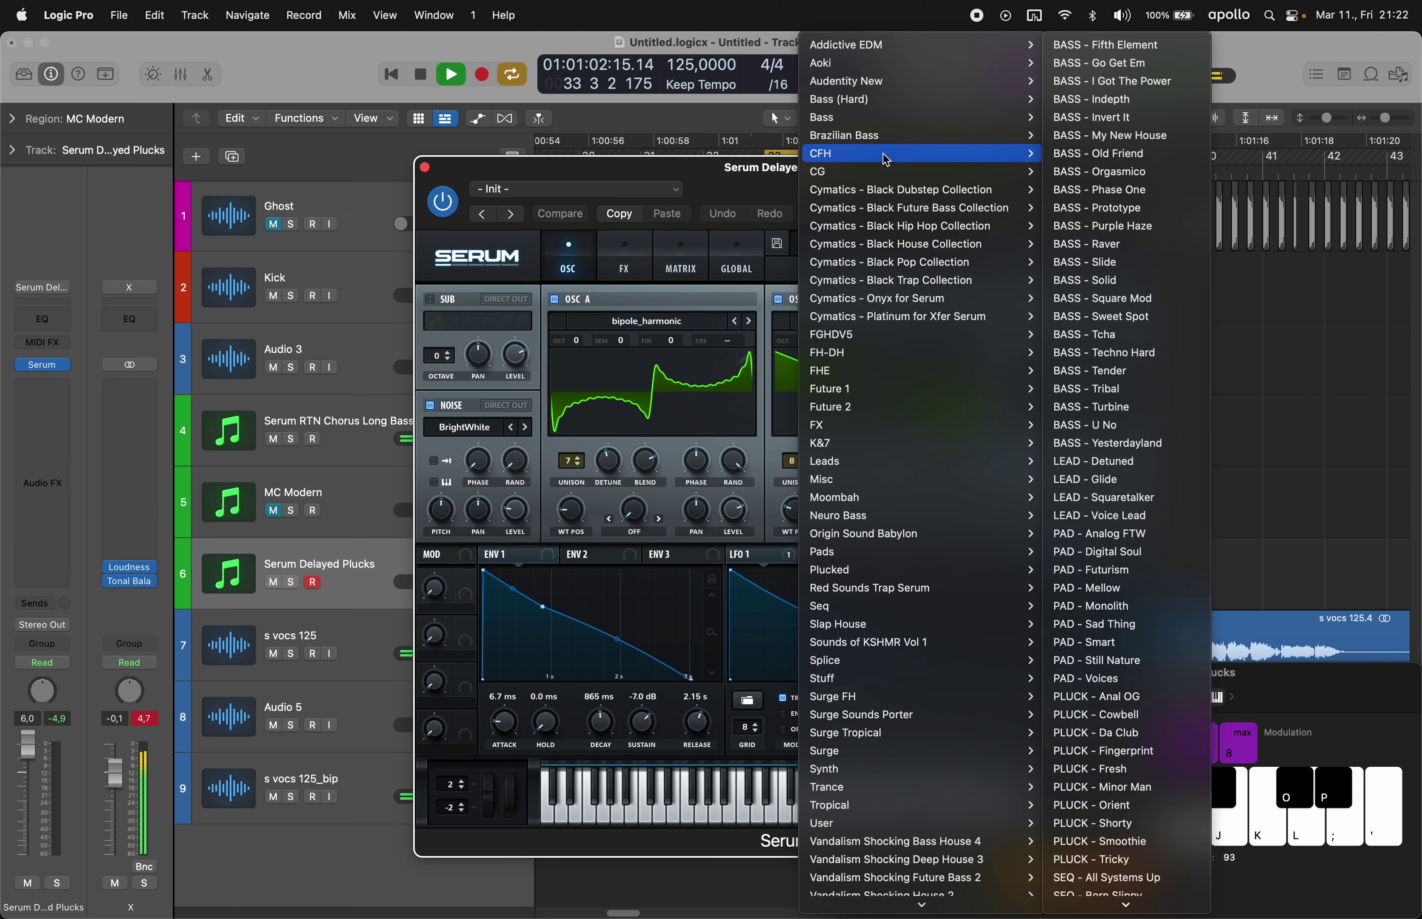
pyautogui.moveTo(889, 120)
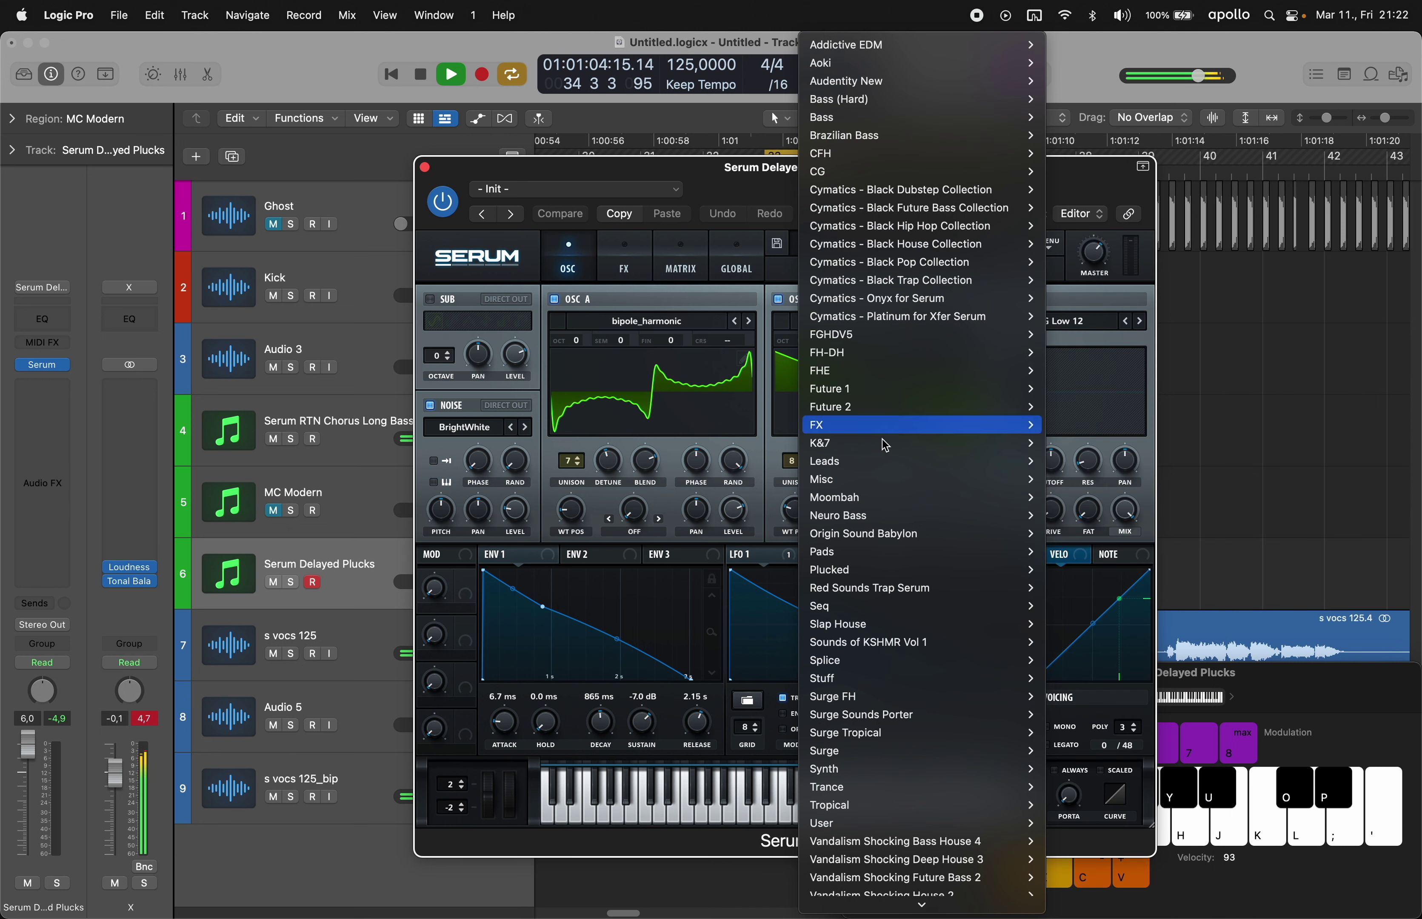
pyautogui.scroll(-3, 896, 576)
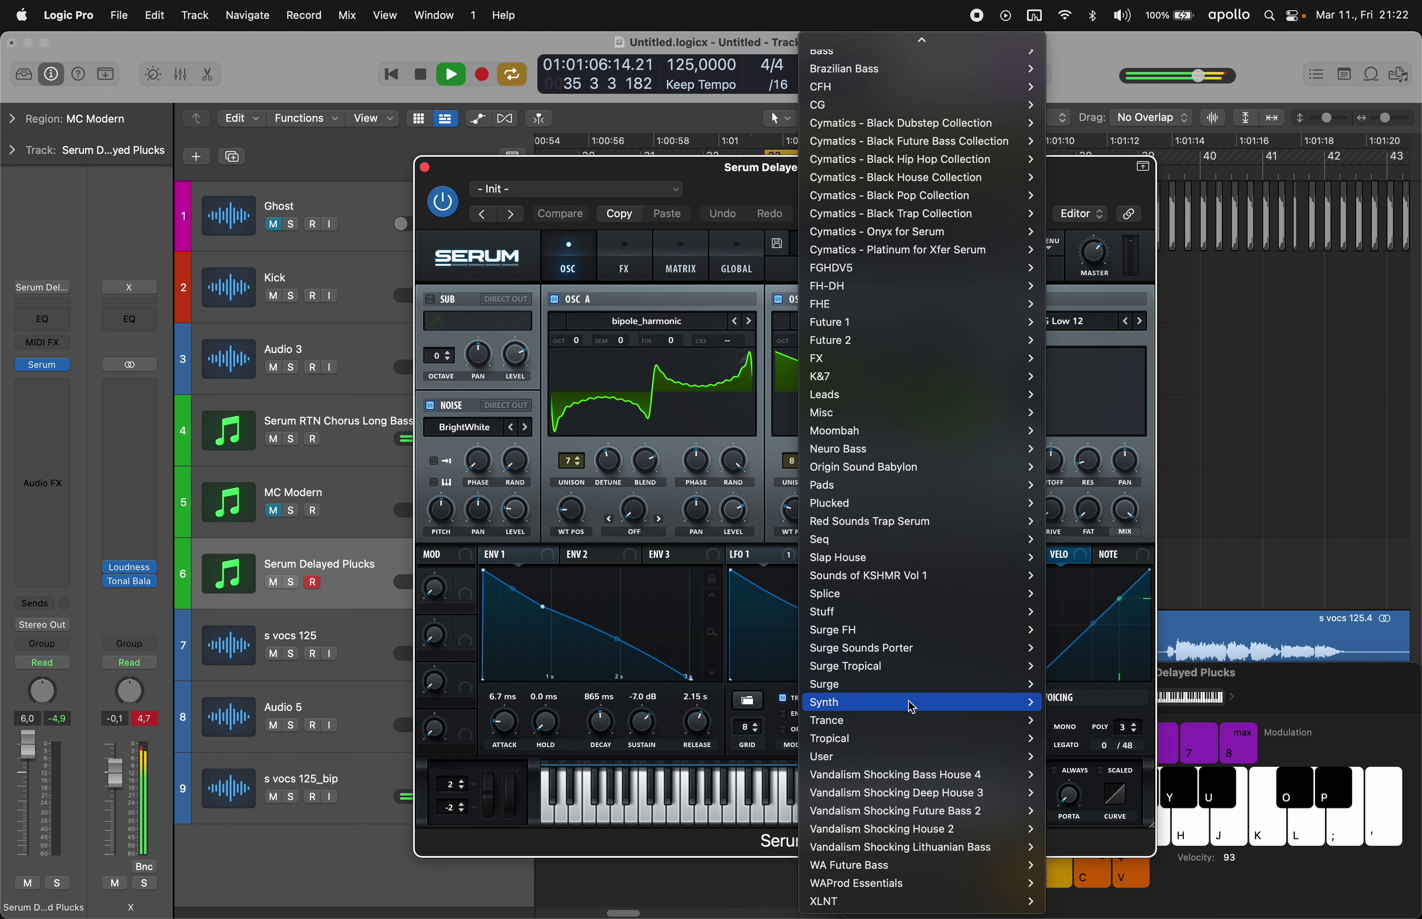
pyautogui.moveTo(929, 799)
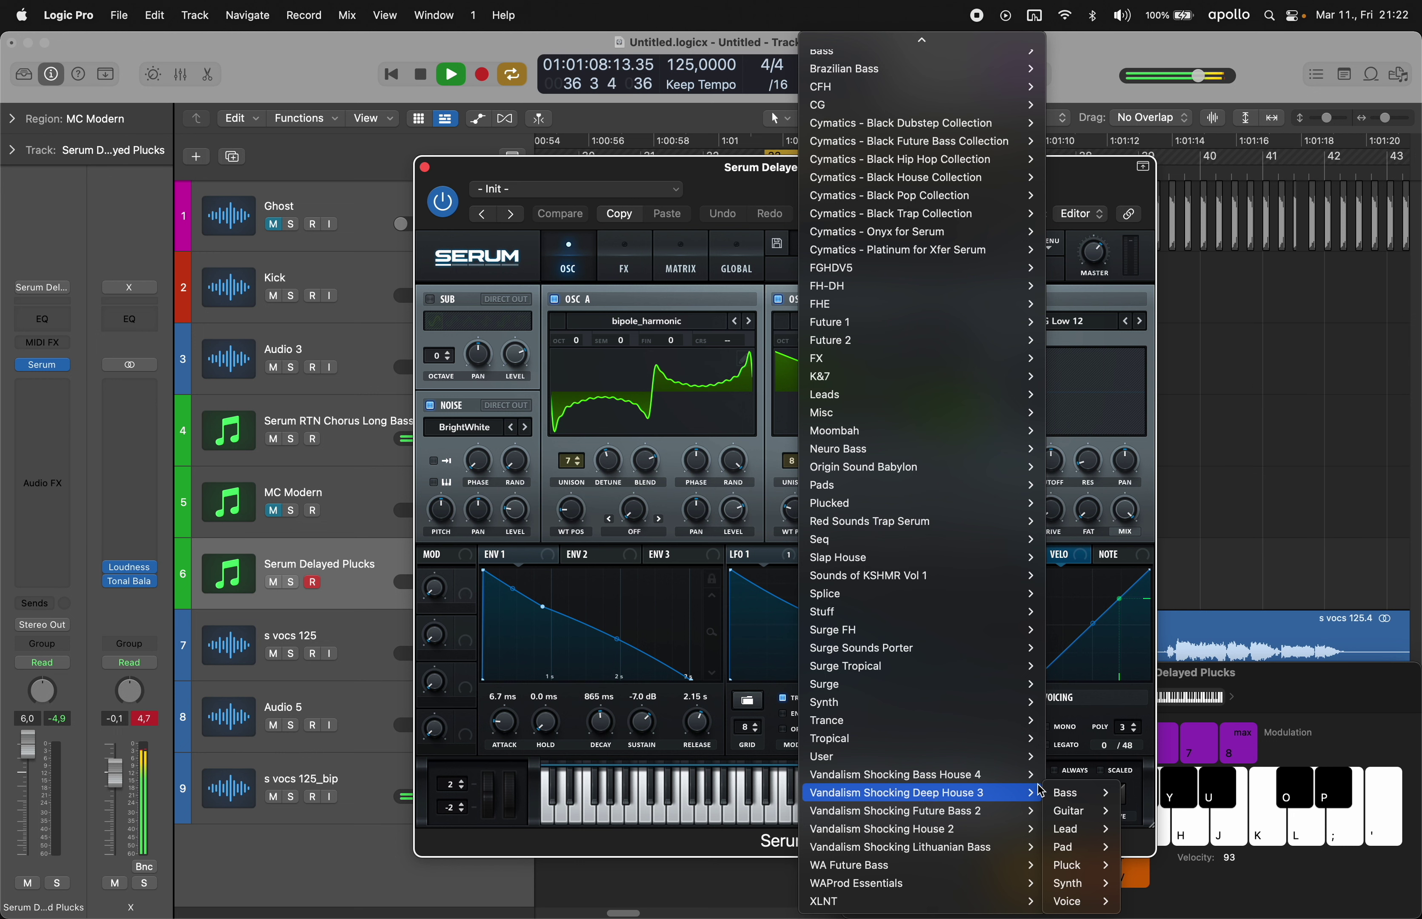
pyautogui.moveTo(1079, 869)
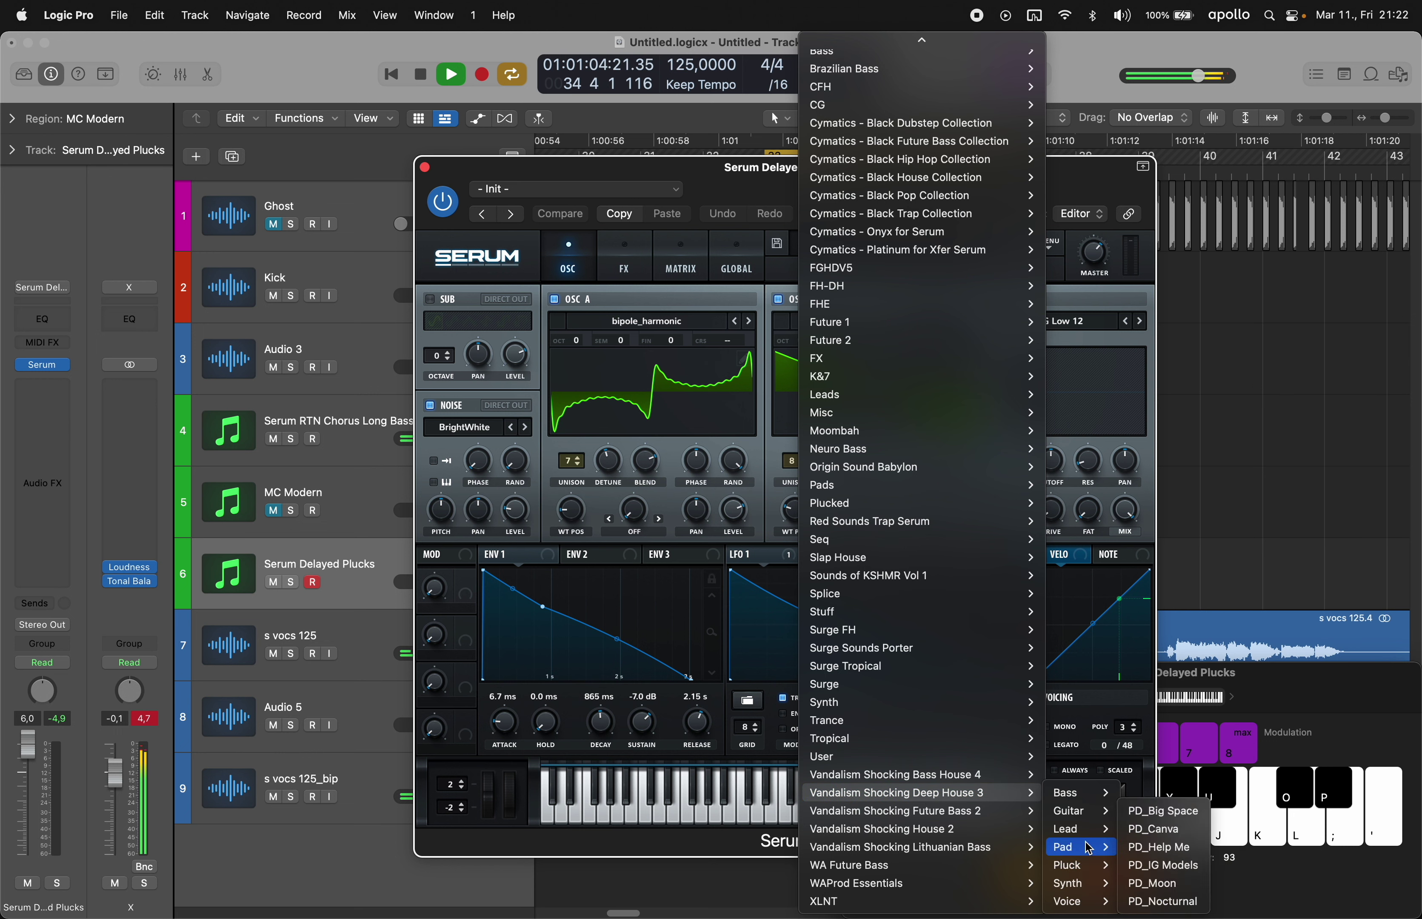
pyautogui.scroll(3, 914, 467)
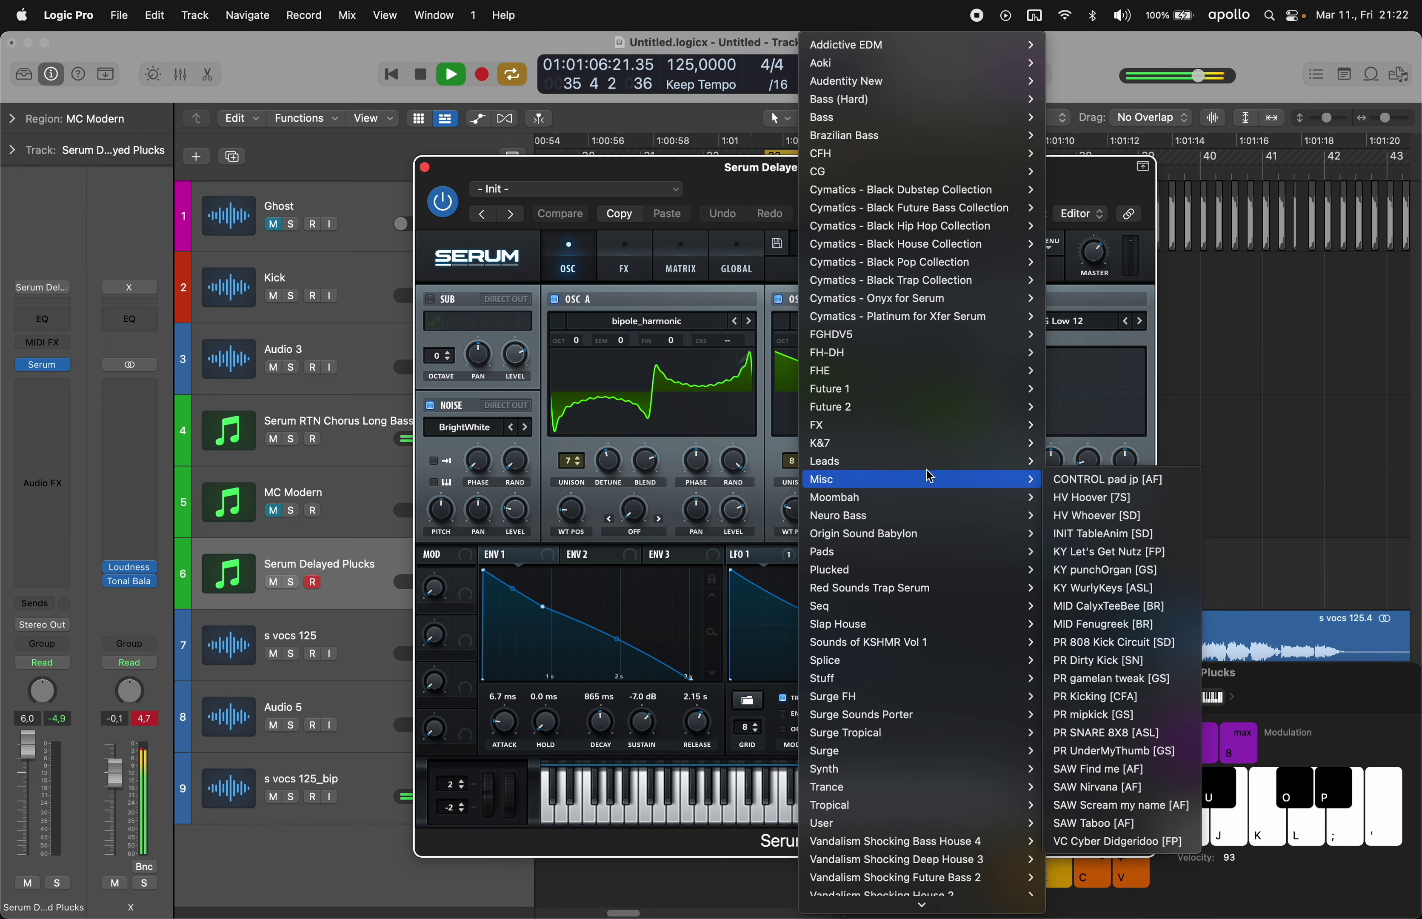
pyautogui.moveTo(910, 579)
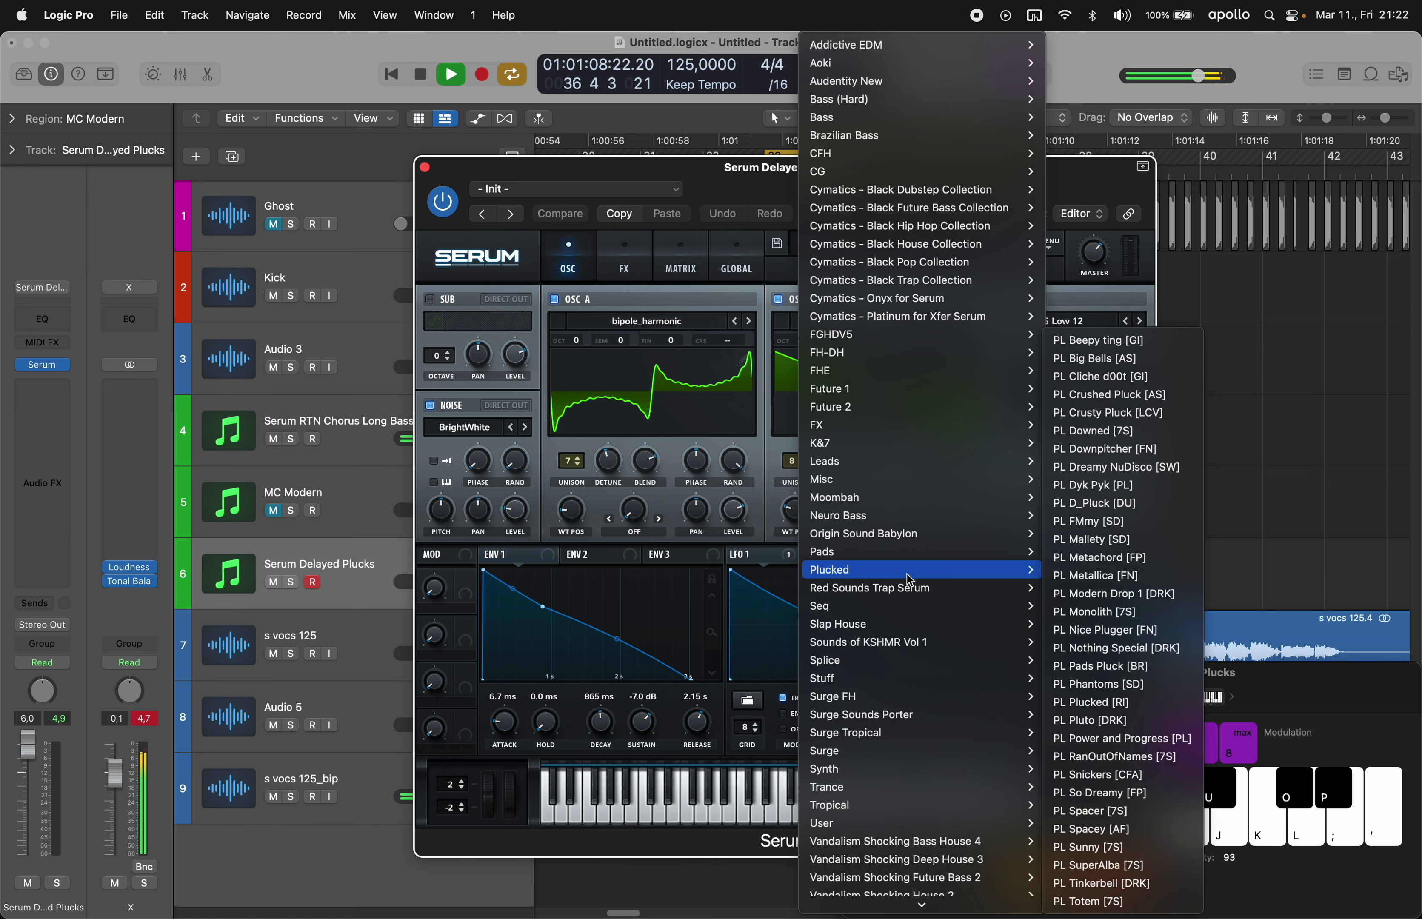
pyautogui.click(1083, 342)
# - Audition the Beepy ting preset with Musical Typing and lower the track's fader to 3.9 dB
pyautogui.press('super+k')
pyautogui.press('super+k')
pyautogui.press(';')
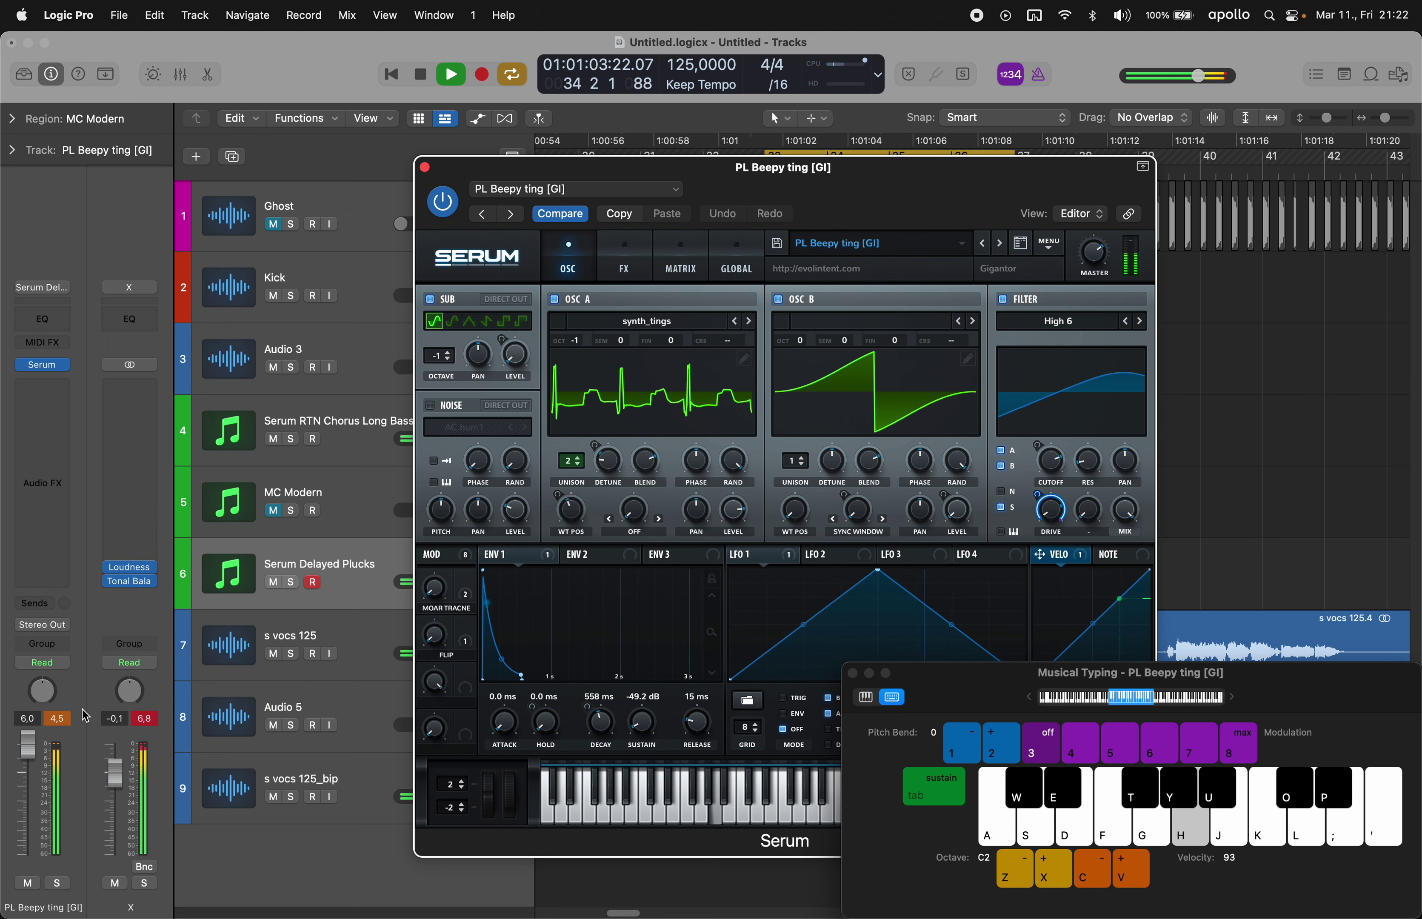
pyautogui.moveTo(31, 750); pyautogui.dragTo(35, 773)
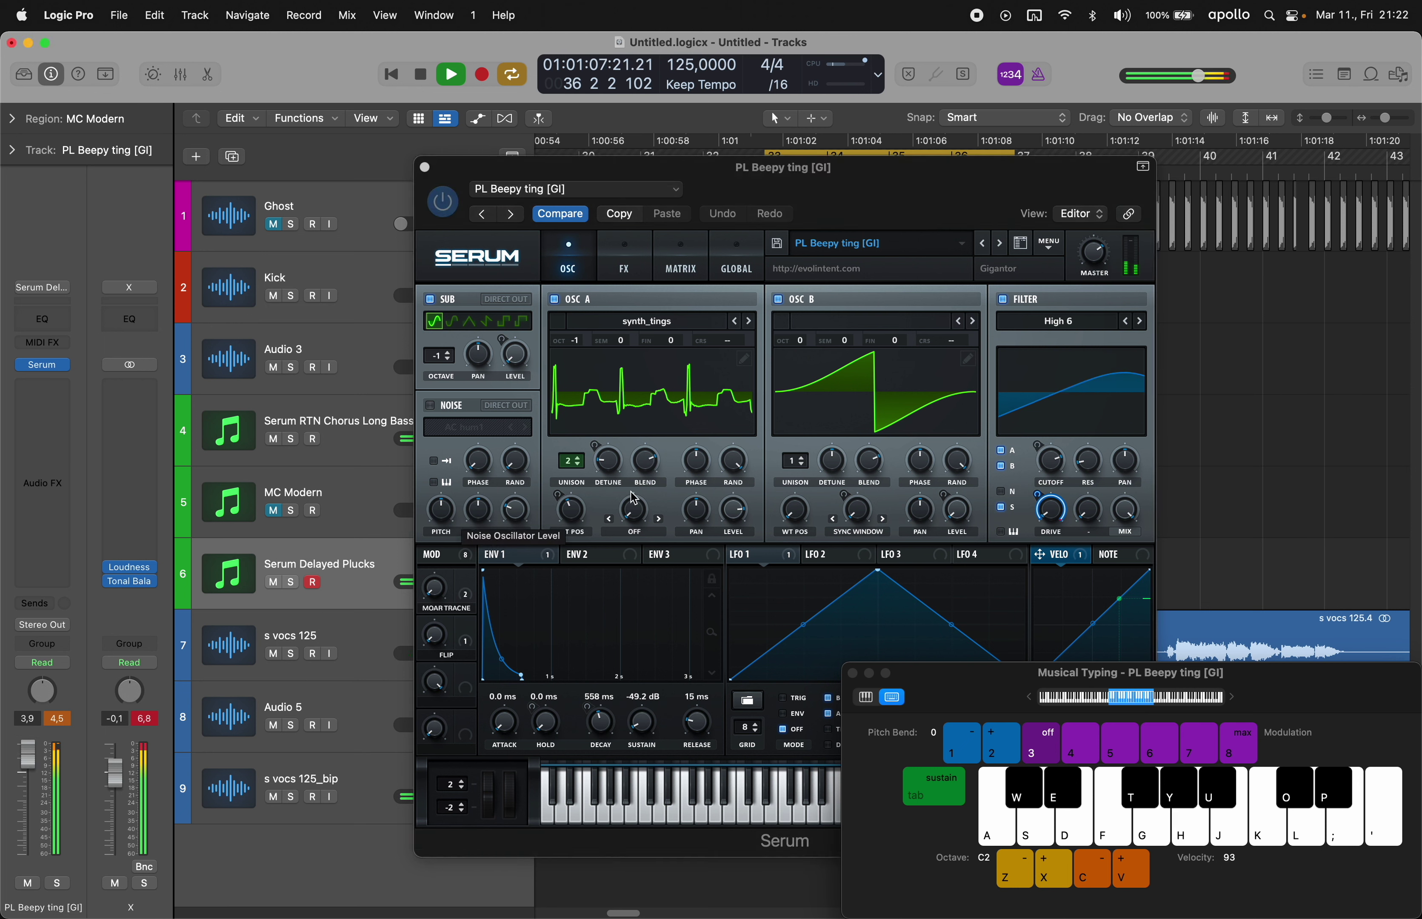
# - Audition the Serum pluck presets from PL Big Bells [AS] through PL Monolith [7S], and close the plug-in and Musical Typing windows
pyautogui.click(1000, 244)
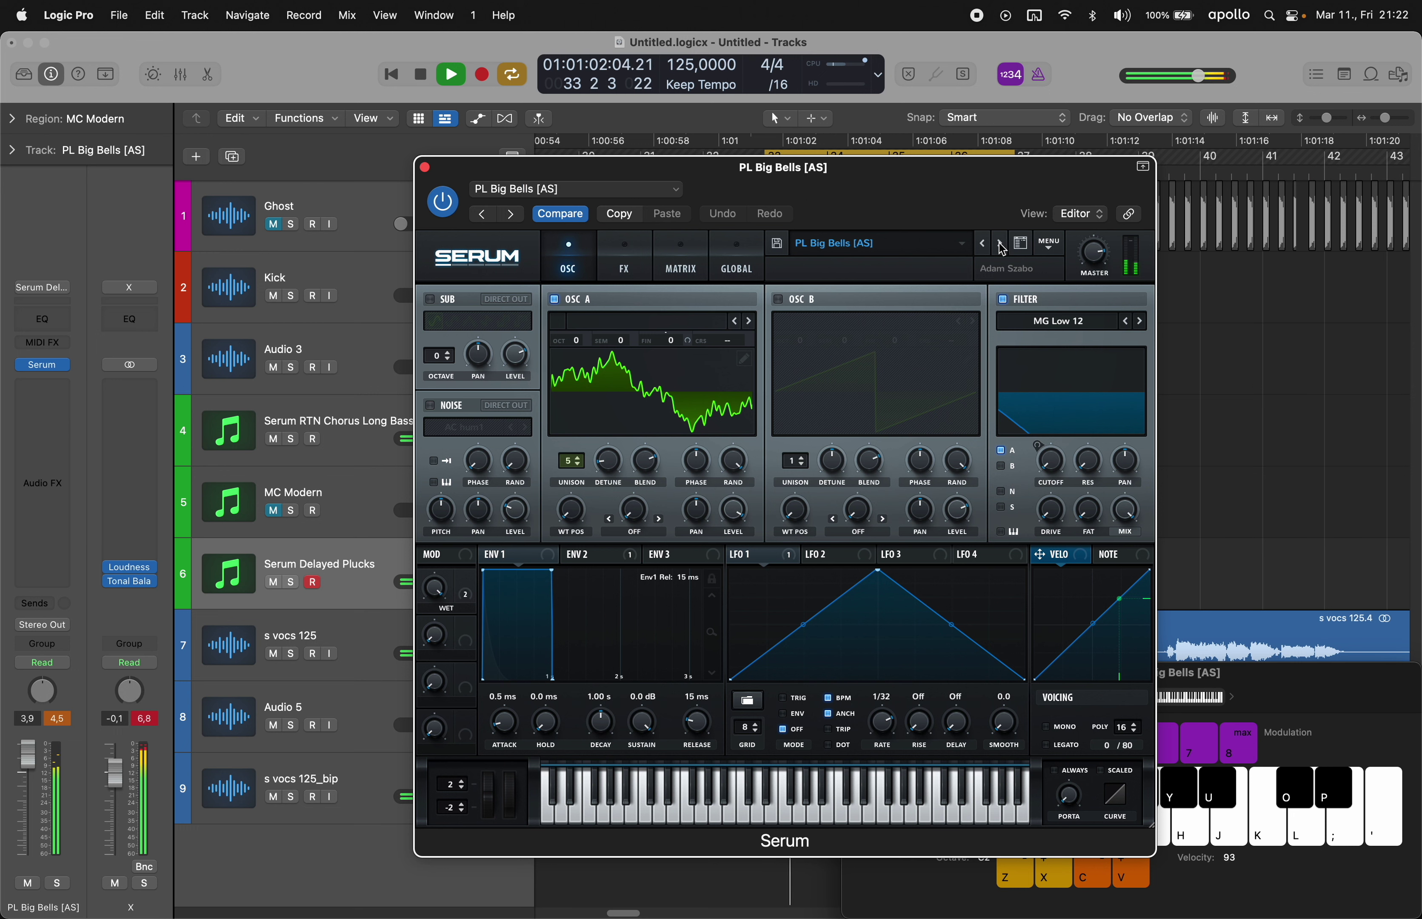
pyautogui.click(1000, 245)
pyautogui.click(1000, 244)
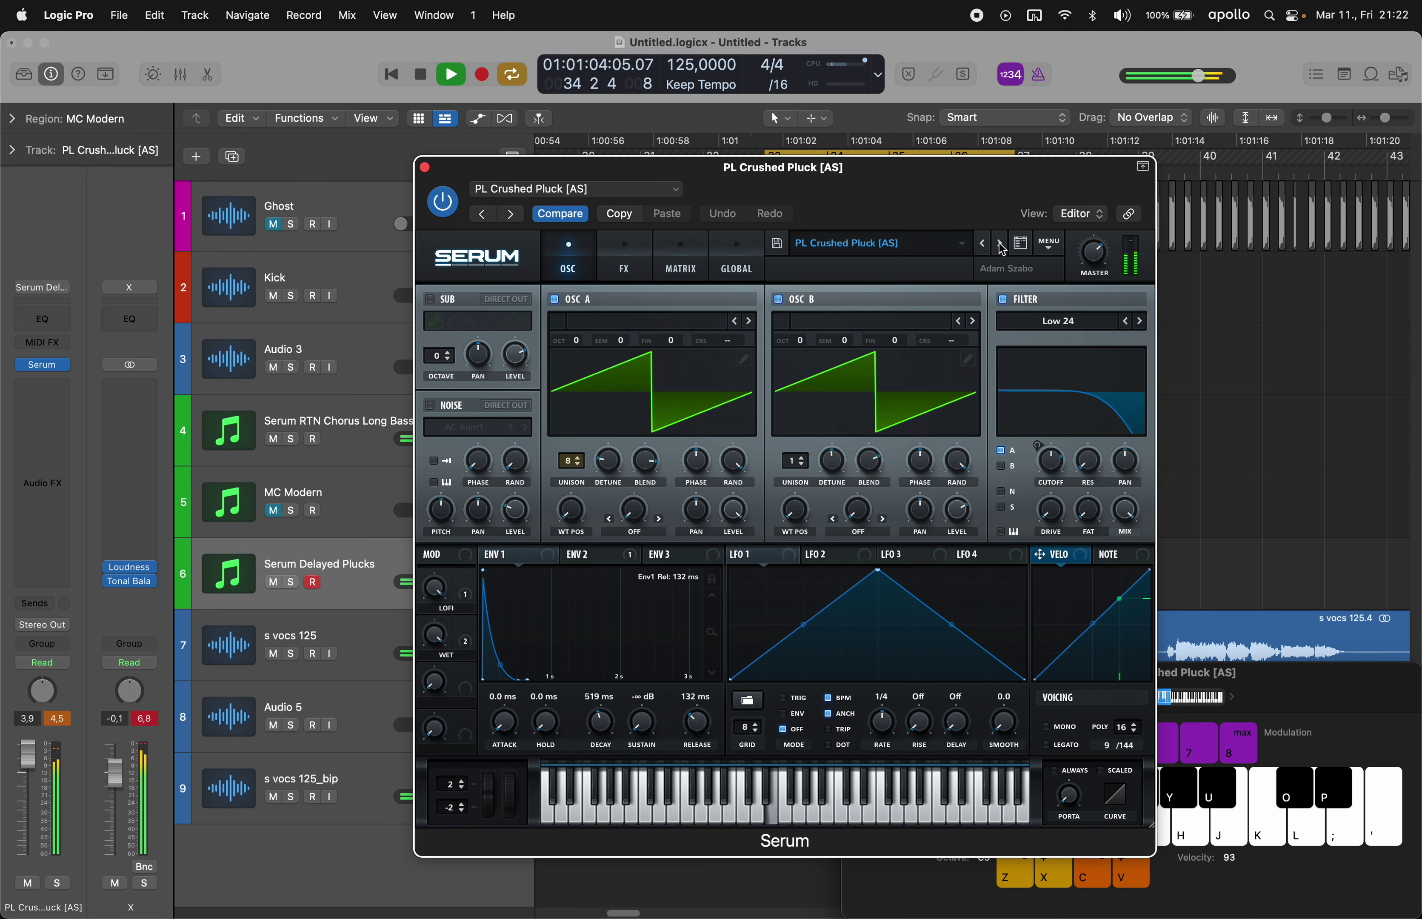
pyautogui.click(1000, 245)
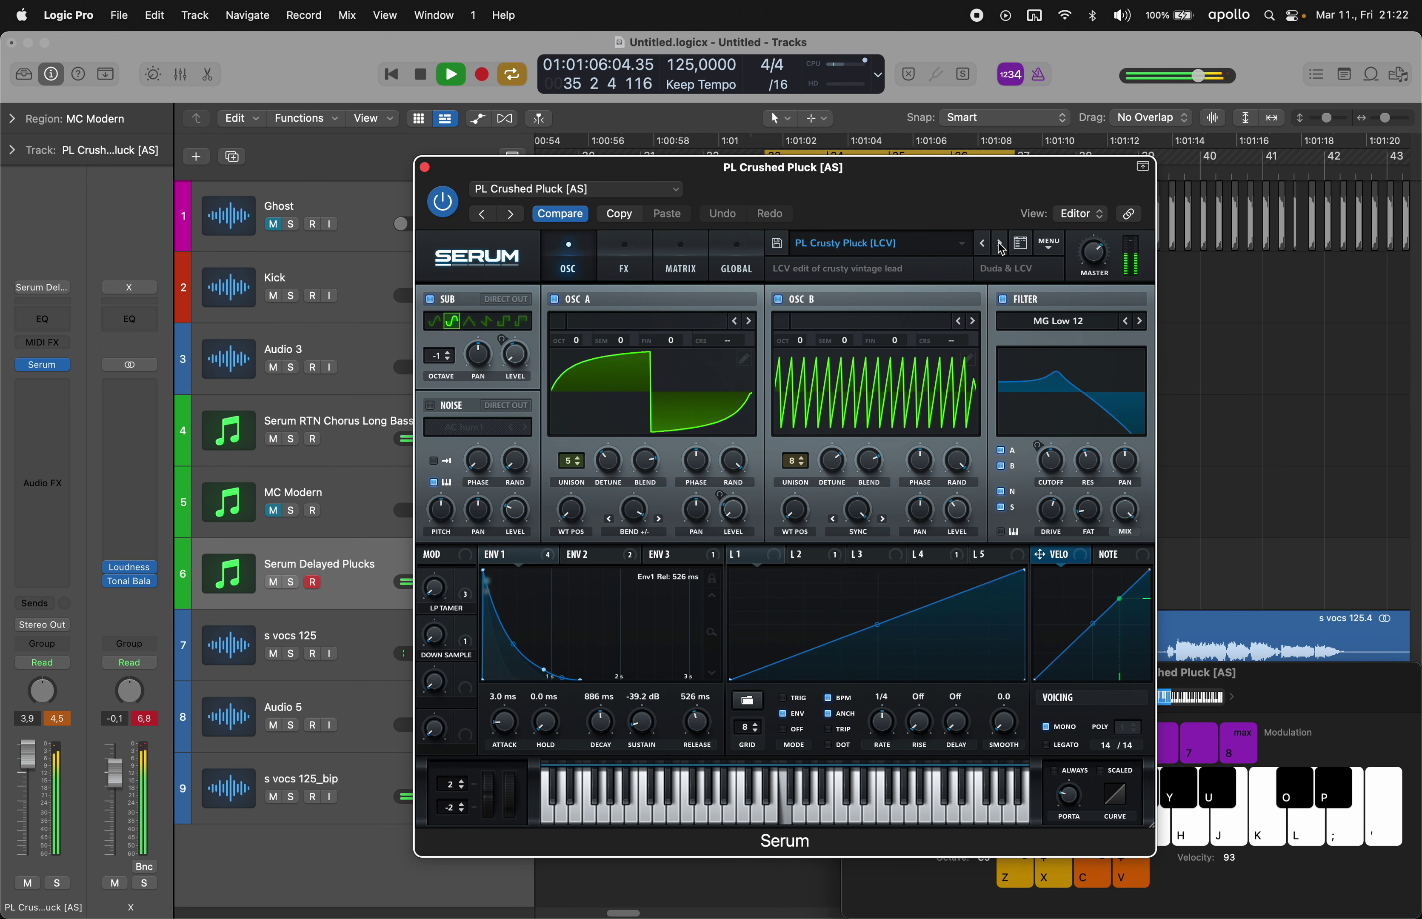
pyautogui.click(1000, 245)
pyautogui.click(1000, 245)
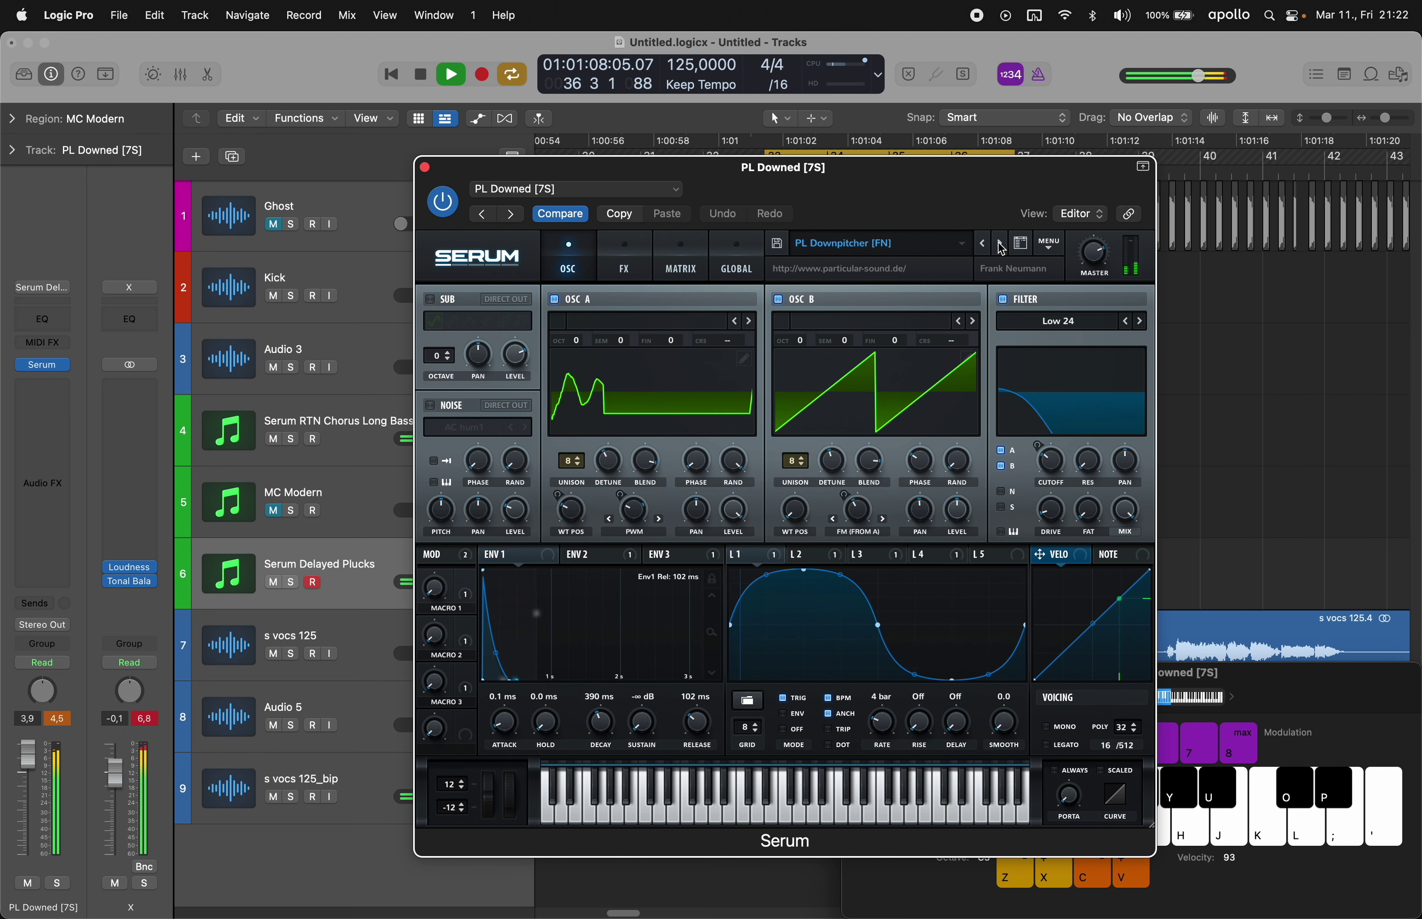
pyautogui.click(1000, 244)
pyautogui.click(1000, 245)
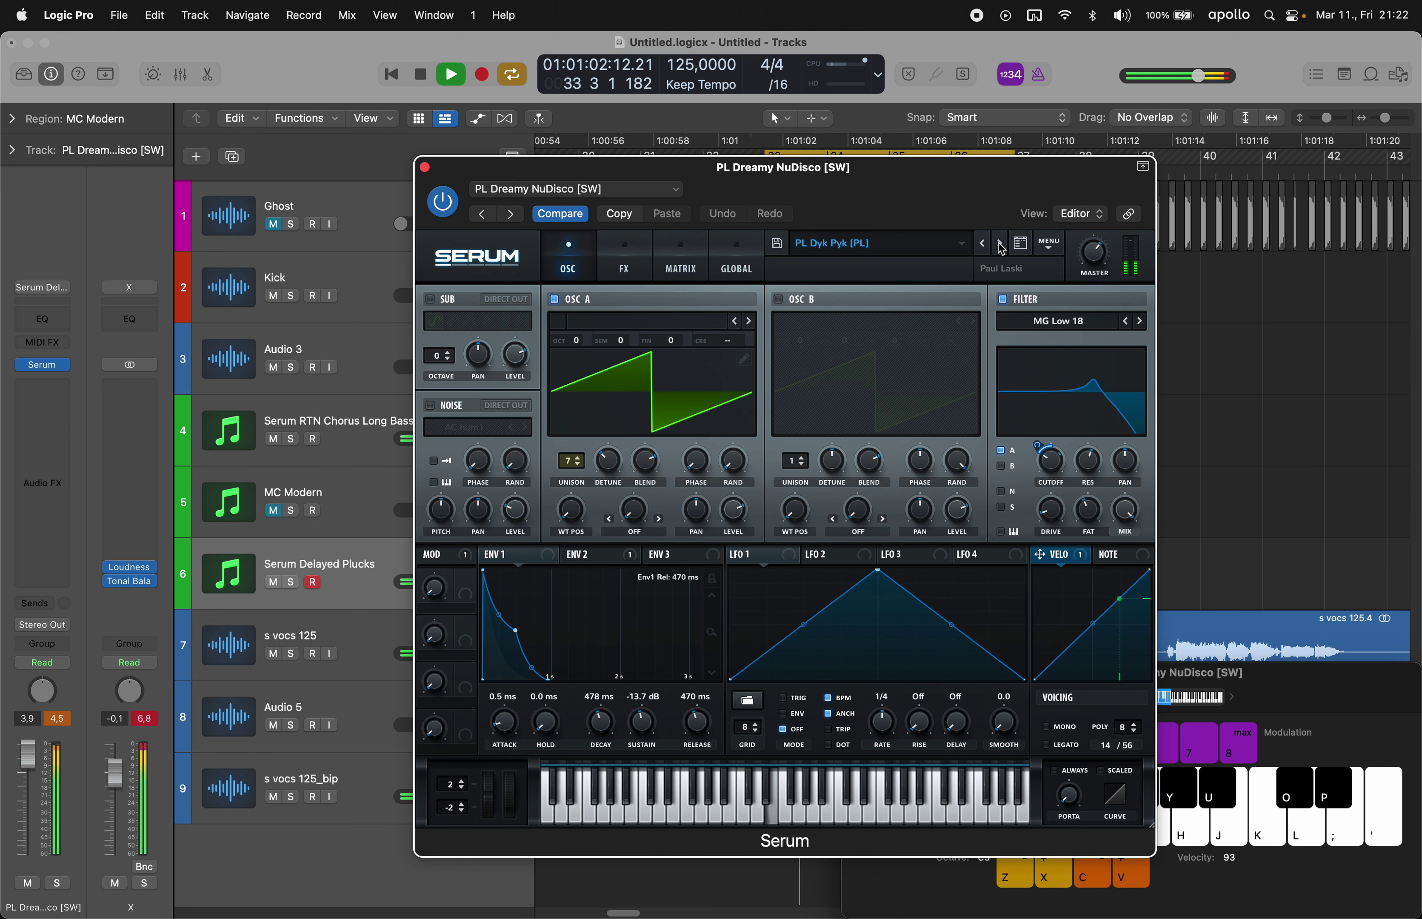
pyautogui.click(1000, 244)
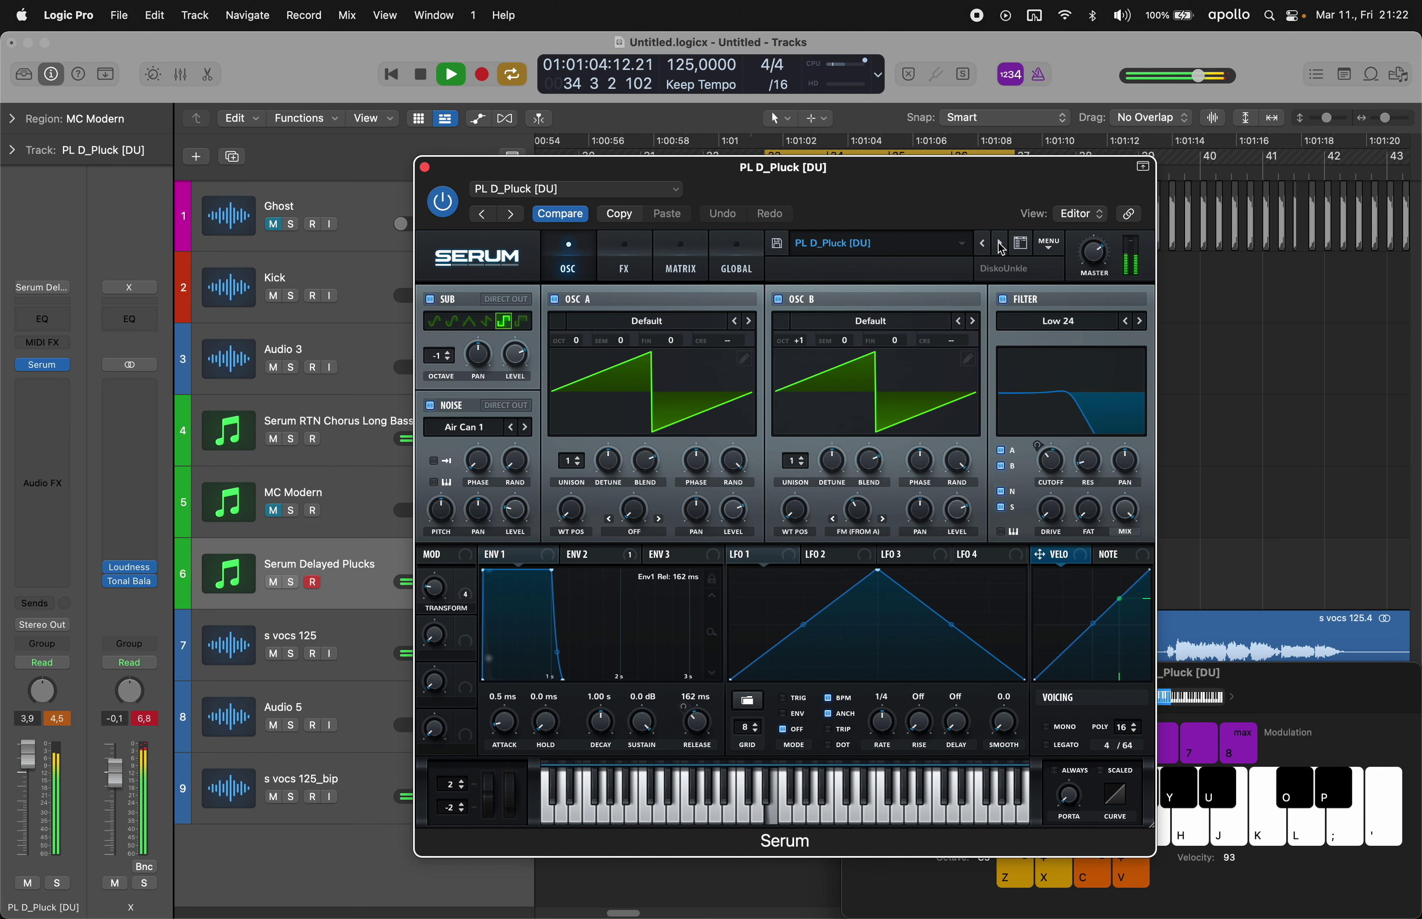
pyautogui.click(1000, 244)
pyautogui.click(1000, 244)
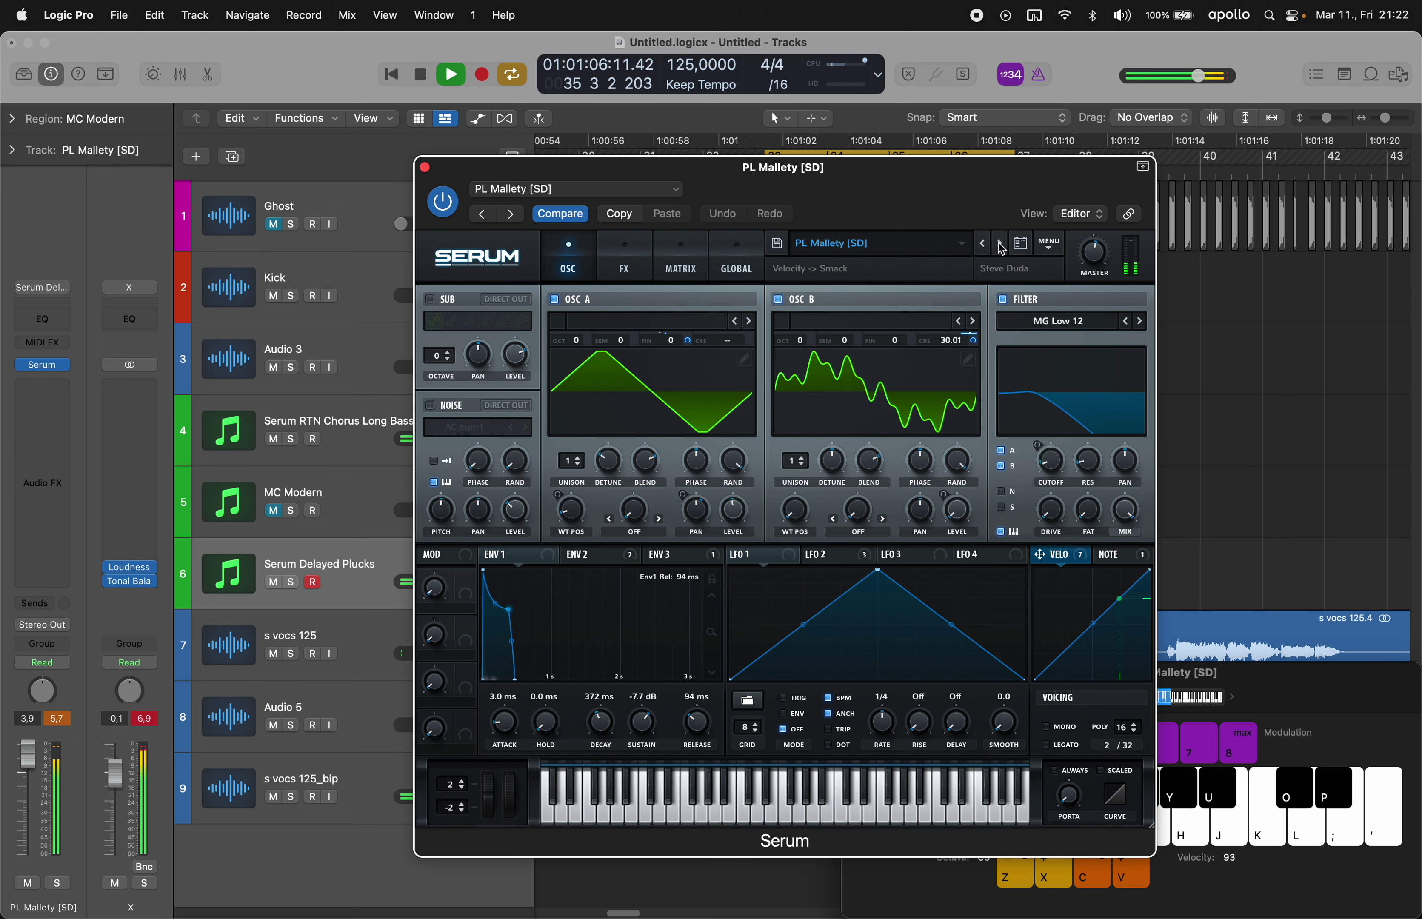
pyautogui.click(1000, 244)
pyautogui.click(1000, 244)
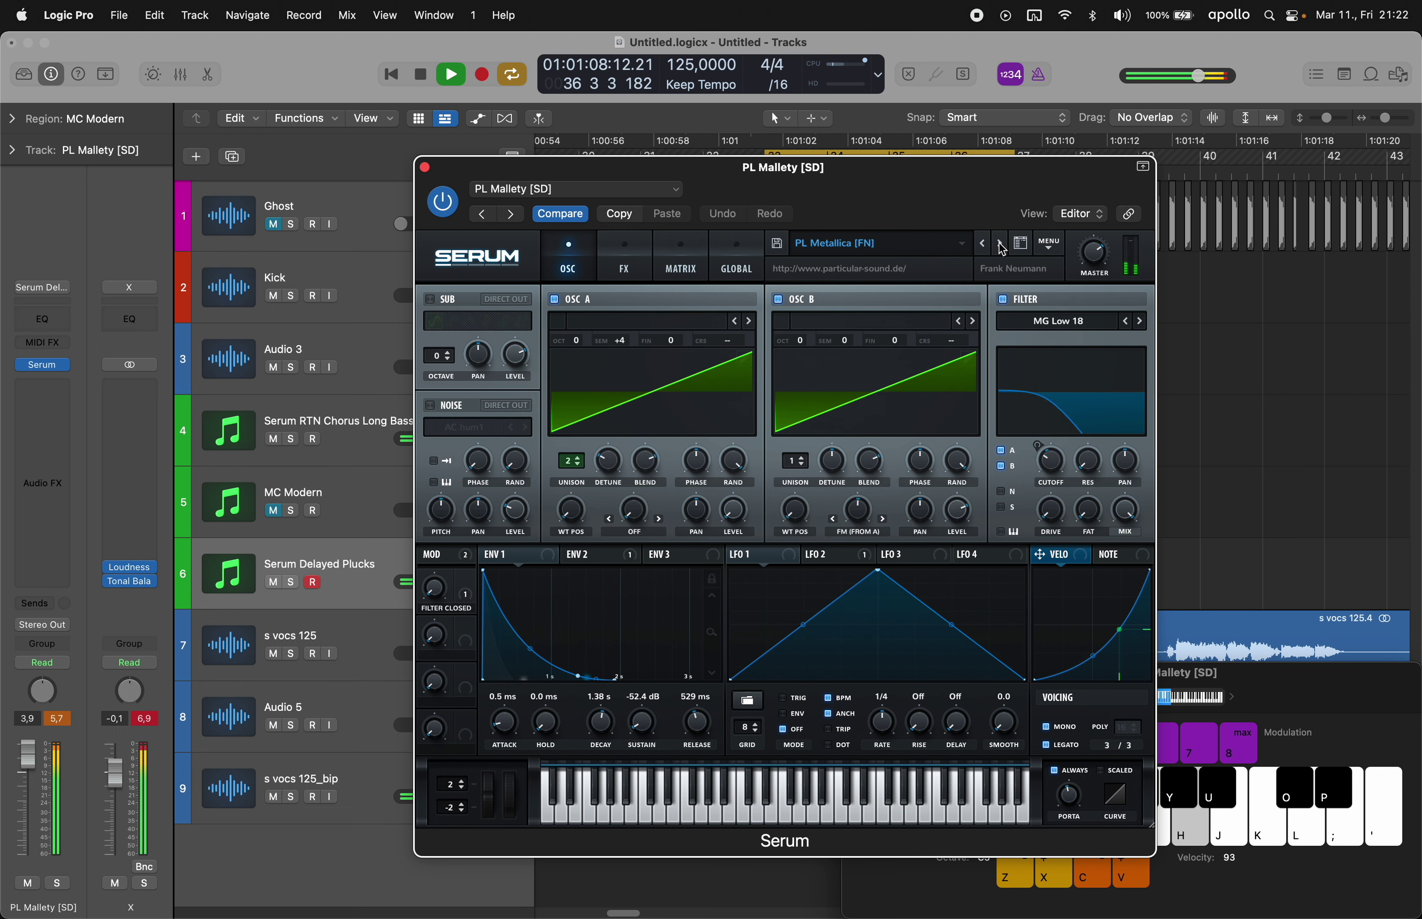
pyautogui.click(1000, 244)
pyautogui.click(1000, 245)
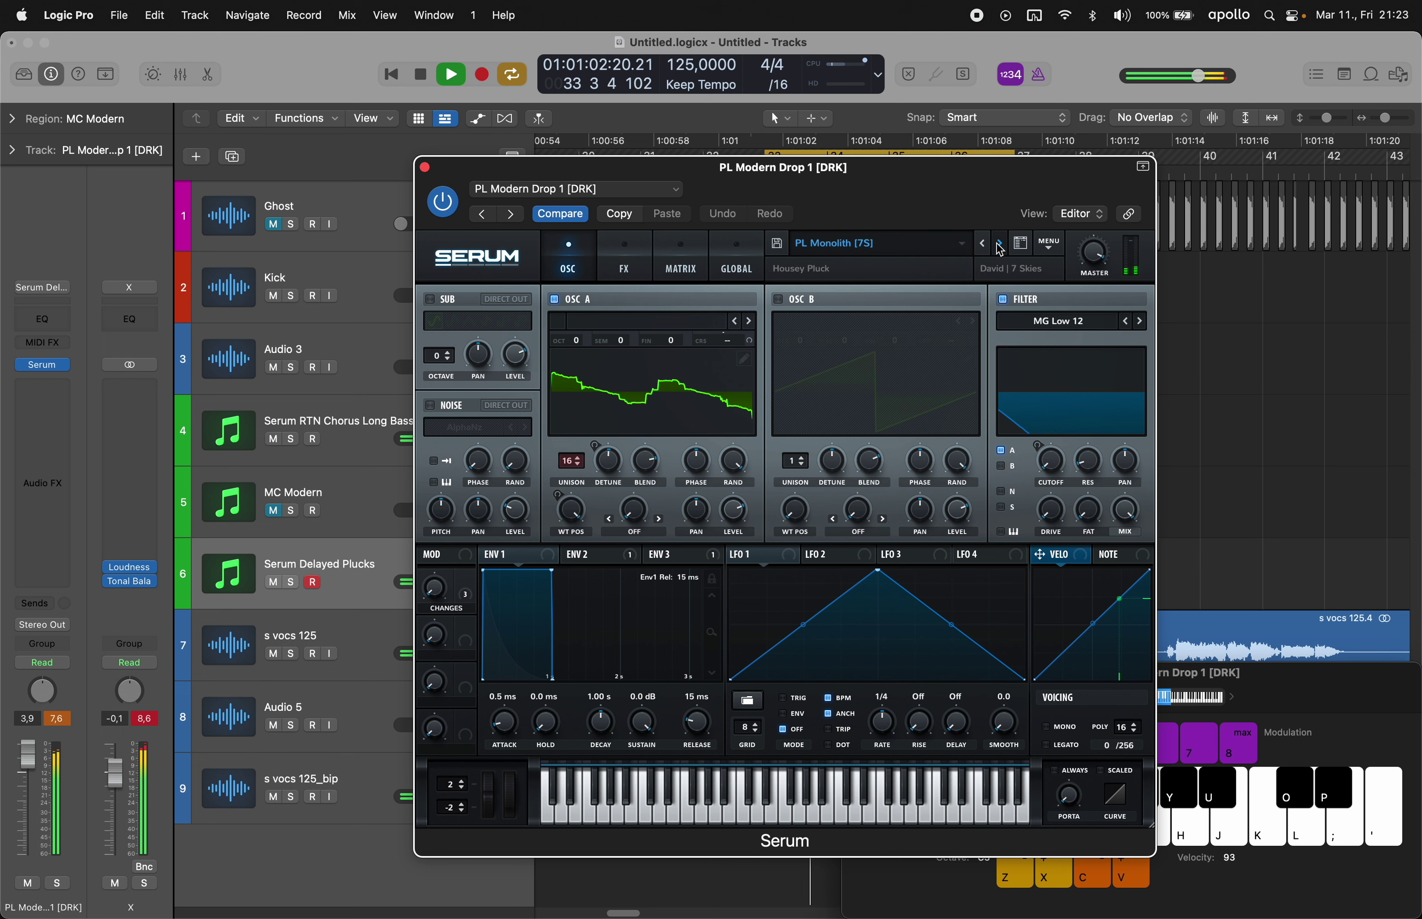
pyautogui.click(1000, 244)
pyautogui.click(425, 168)
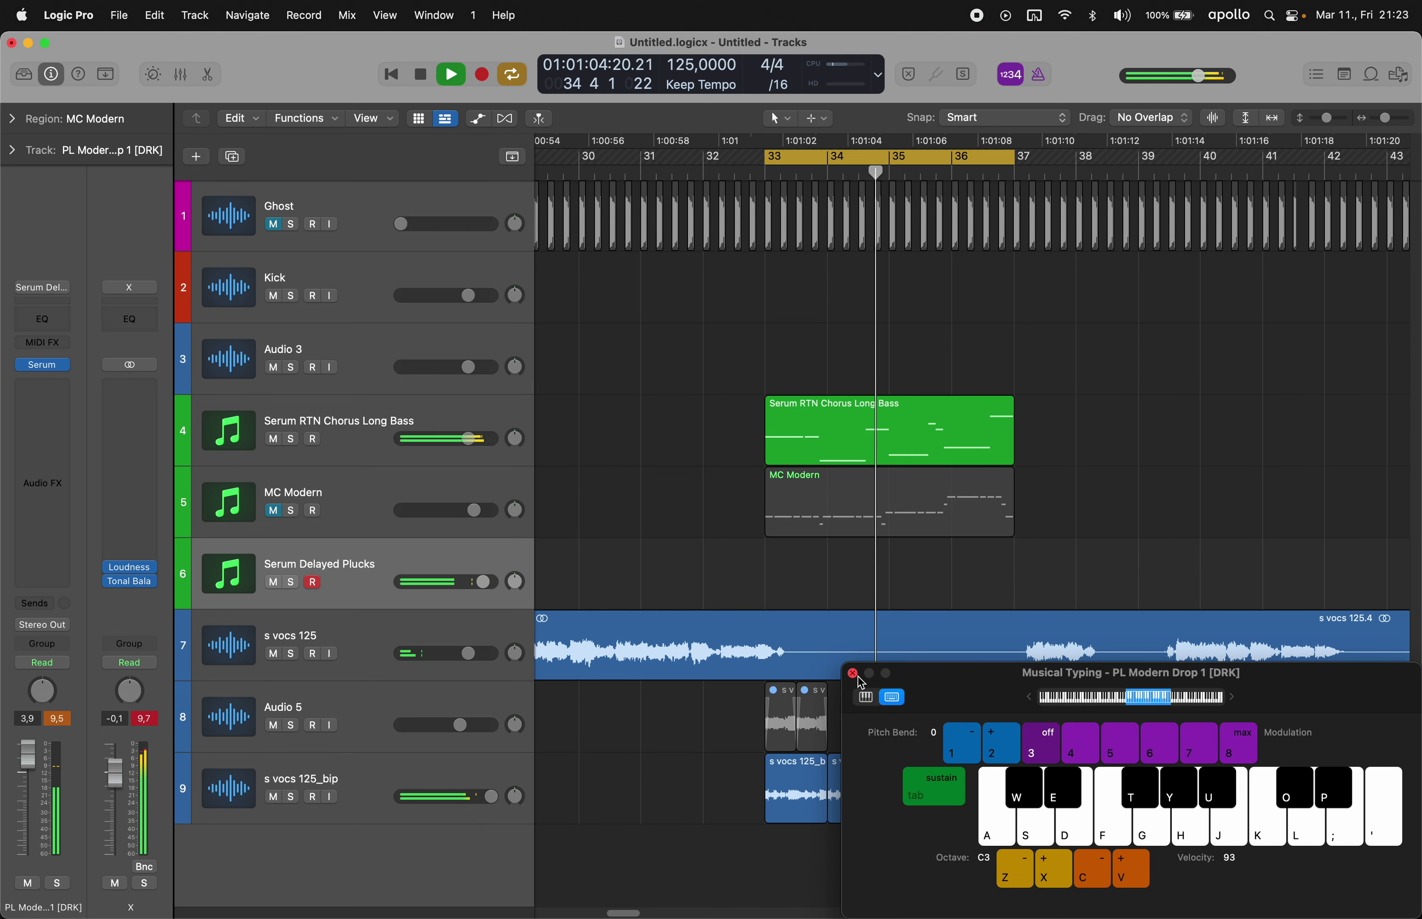
pyautogui.click(853, 673)
# - Turn off cycle mode, select the s vocs 125 track and listen to the vocal around bars 15 to 16 for usable material
pyautogui.hscroll(-3, 708, 526)
pyautogui.press('c')
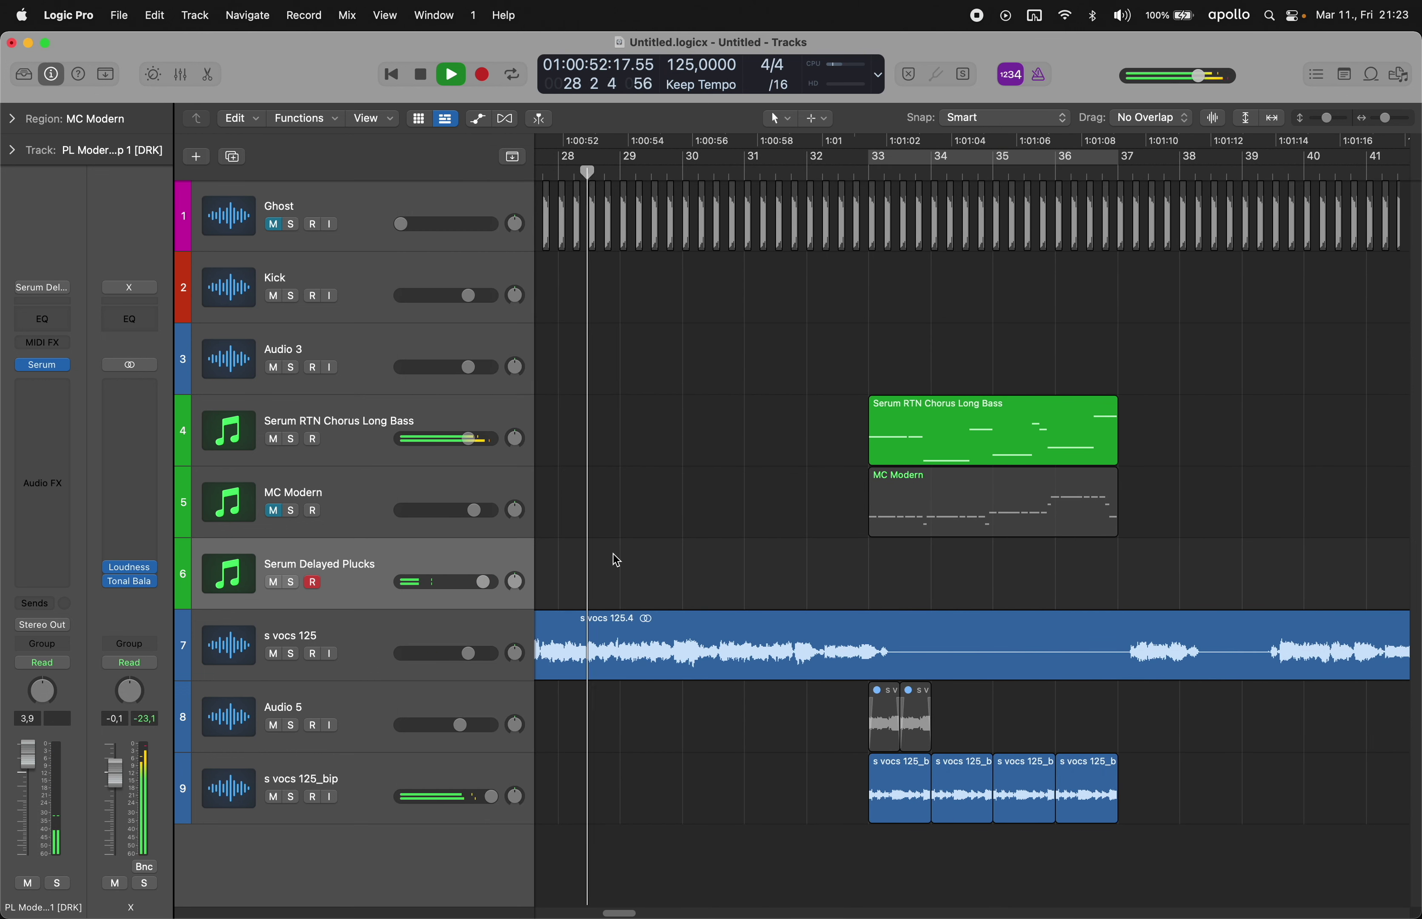
pyautogui.click(413, 642)
pyautogui.hscroll(-5, 752, 554)
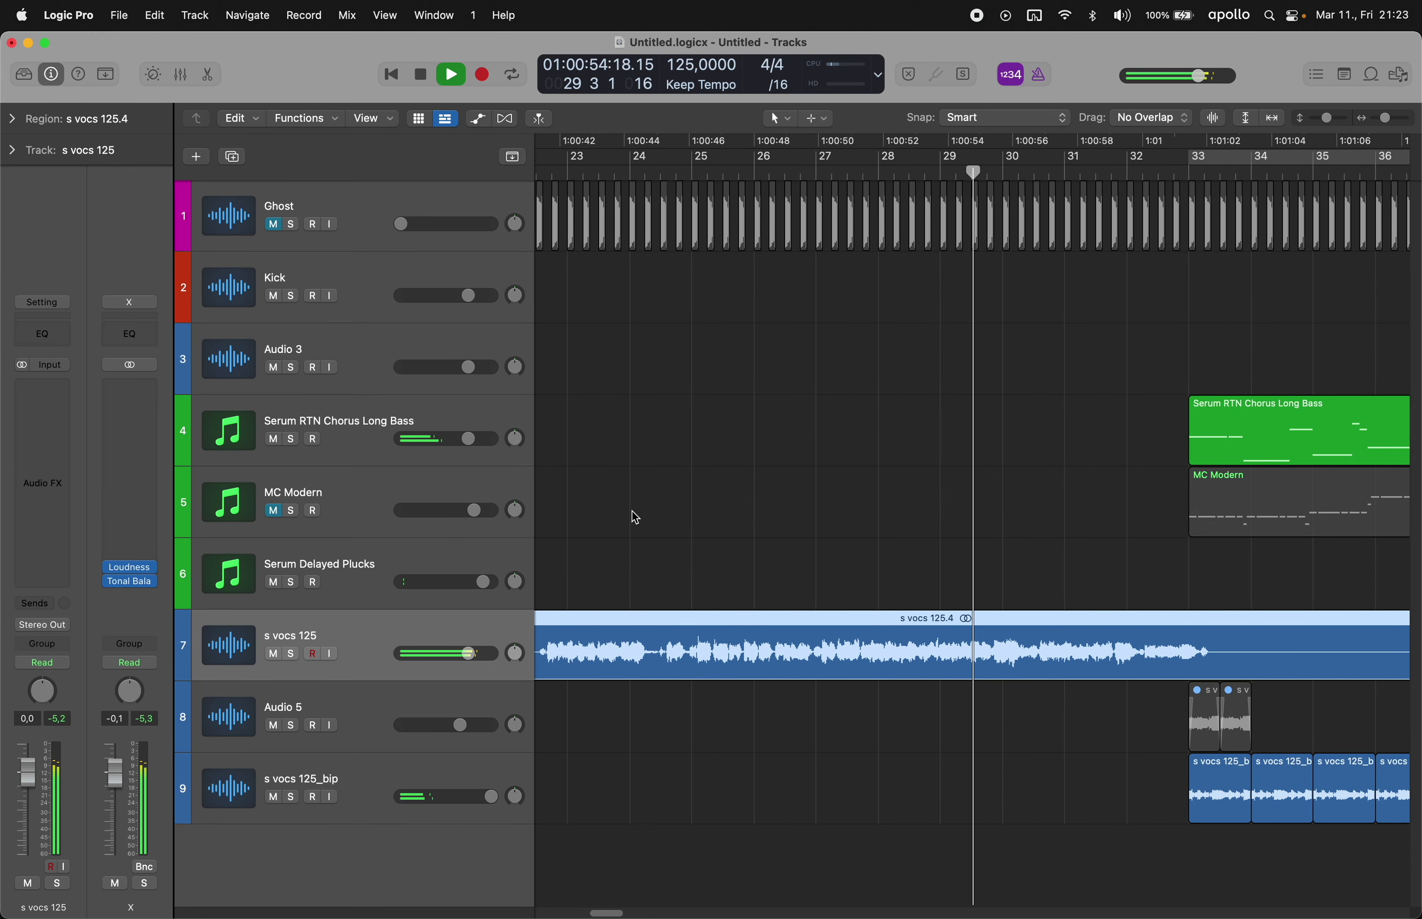
pyautogui.hscroll(-15, 726, 525)
pyautogui.click(860, 165)
pyautogui.hscroll(5, 885, 358)
pyautogui.click(816, 173)
pyautogui.press('space')
pyautogui.hscroll(2, 927, 371)
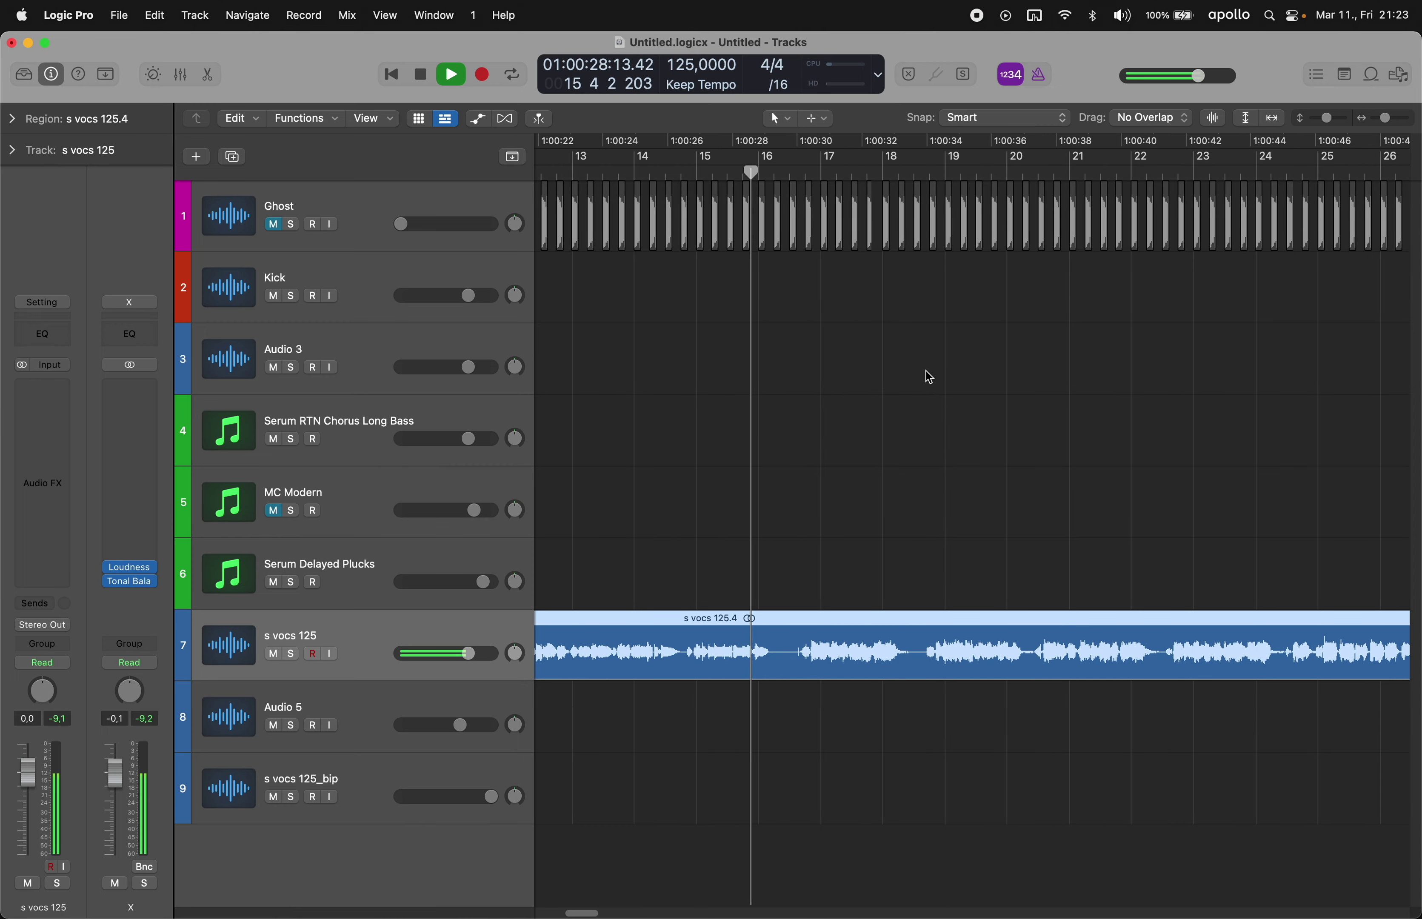
pyautogui.hscroll(3, 925, 371)
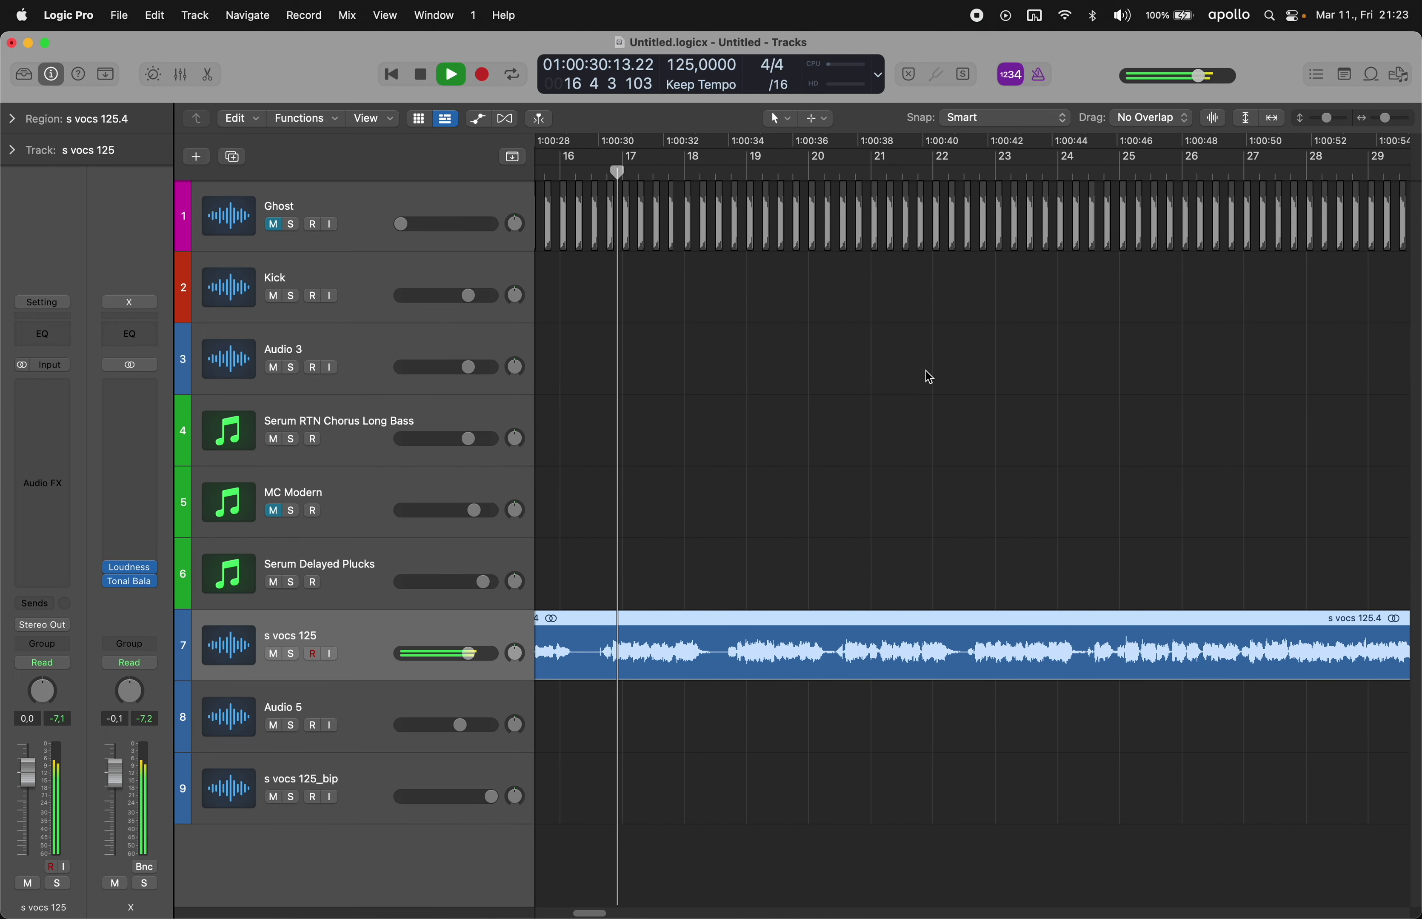
# - Cut out the s vocs 125 section running from just after bar 16 to just after bar 24
pyautogui.click(657, 516)
pyautogui.moveTo(590, 664); pyautogui.dragTo(1089, 672)
pyautogui.click(887, 631)
# - Create a new audio track below s vocs 125 and copy the cut vocal section onto it at the same position
pyautogui.click(365, 625)
pyautogui.press('alt+super+a')
pyautogui.moveTo(632, 666); pyautogui.dragTo(600, 704)
pyautogui.click(679, 460)
pyautogui.press('space')
# - Convert the copied vocal region to a new Sampler track named s vocs 125, using transient markers and 1Shot zones
pyautogui.click(729, 715)
pyautogui.rightClick(693, 709)
pyautogui.hotkey('ctrl', 'e')
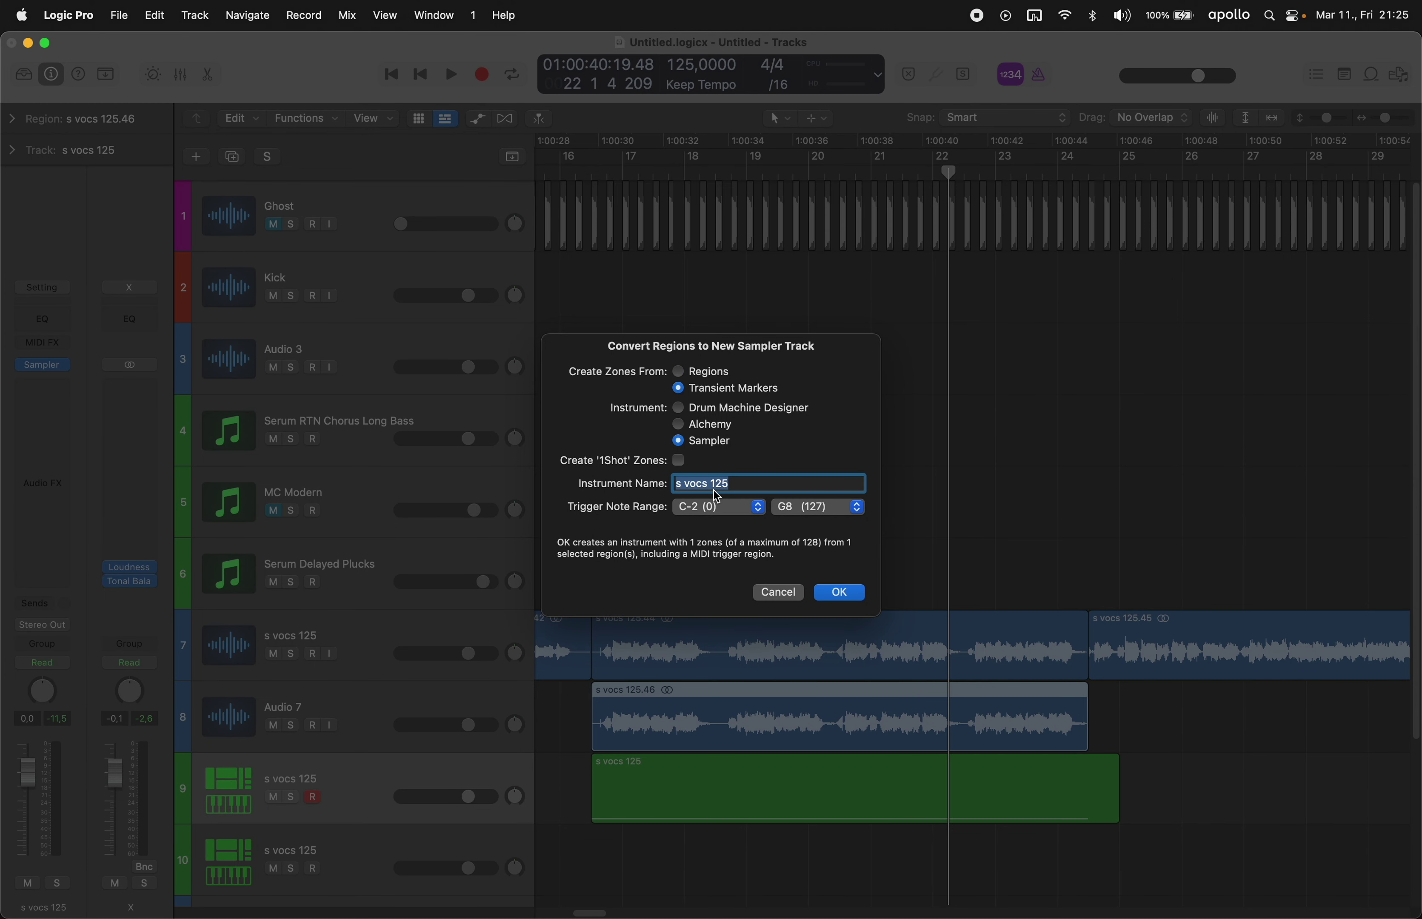
pyautogui.click(678, 460)
pyautogui.click(838, 592)
# - Play the sliced vocal zones with Musical Typing in the lowest octaves and open the Sampler instrument
pyautogui.press('super+k')
pyautogui.press('a')
pyautogui.press('x')
pyautogui.press('a')
pyautogui.press('w')
pyautogui.press('s')
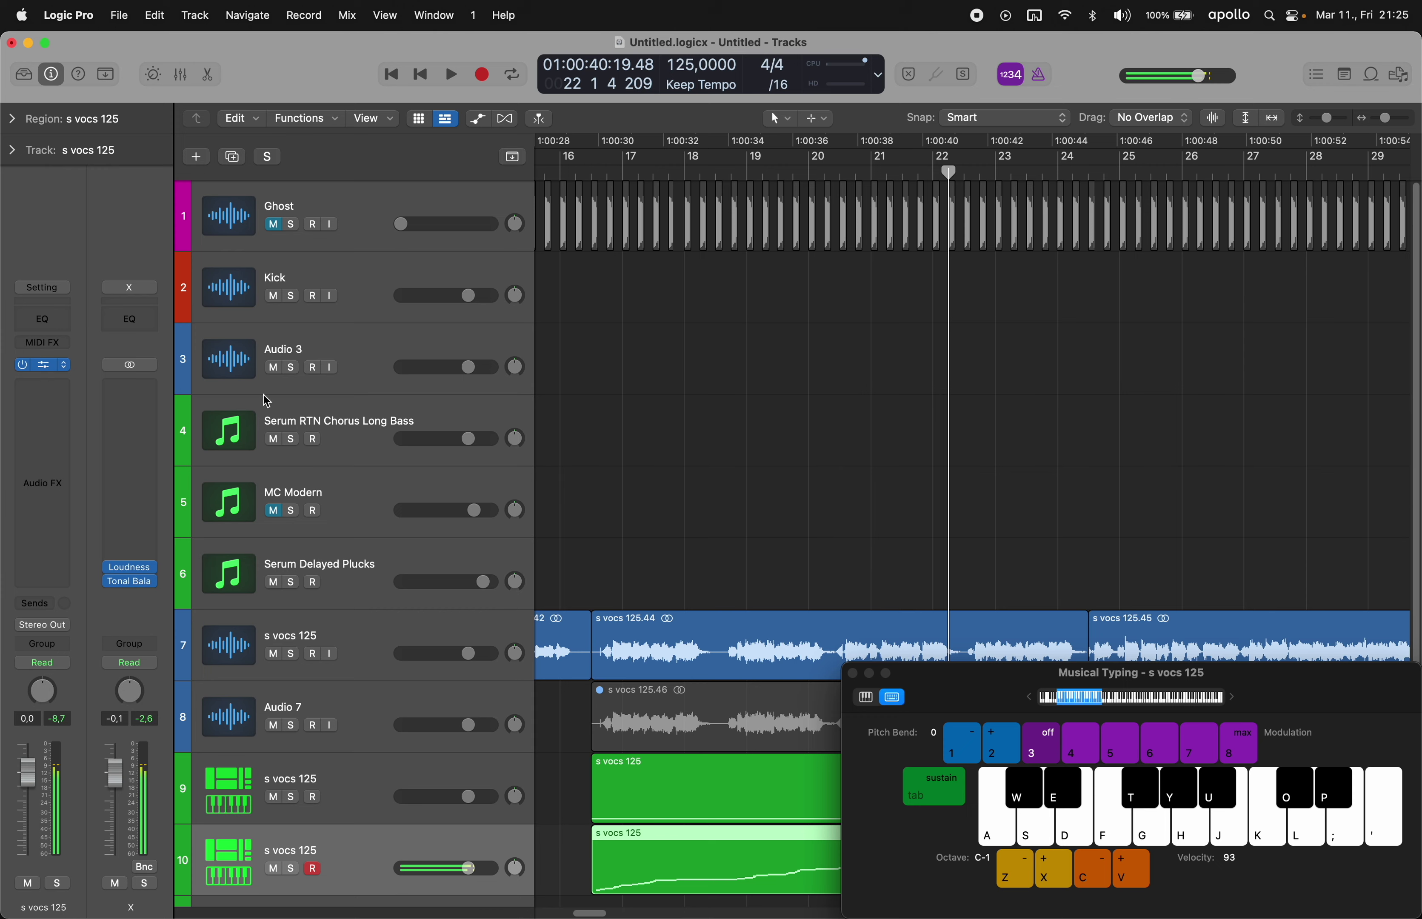
pyautogui.click(42, 365)
pyautogui.moveTo(883, 250); pyautogui.dragTo(826, 192)
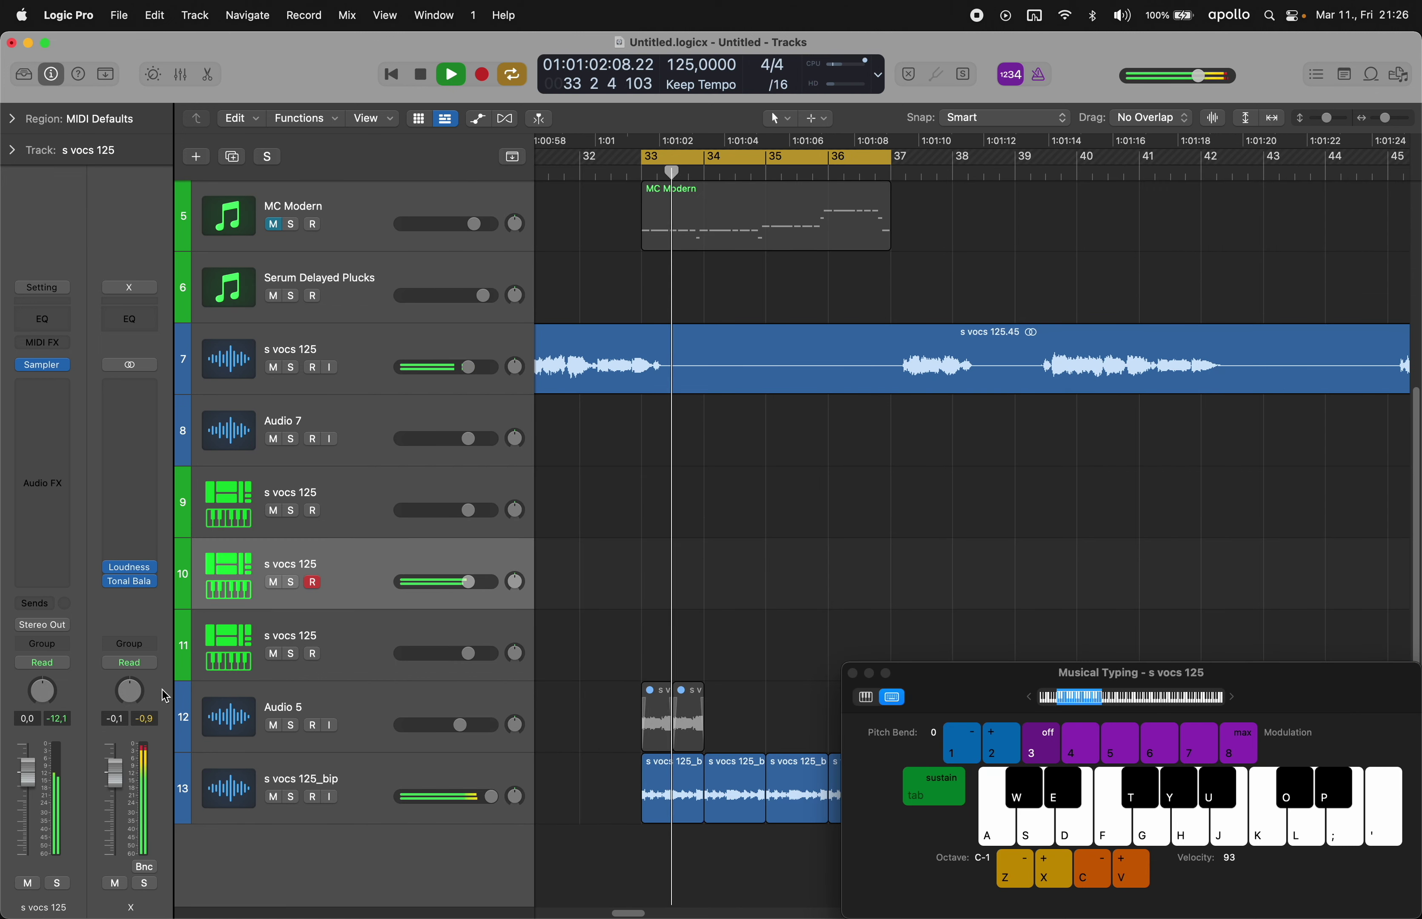
# - Raise the armed s vocs 125 sampler track's fader to 5.6 dB and play its slices over the loop from octave C0
pyautogui.moveTo(34, 773); pyautogui.dragTo(34, 747)
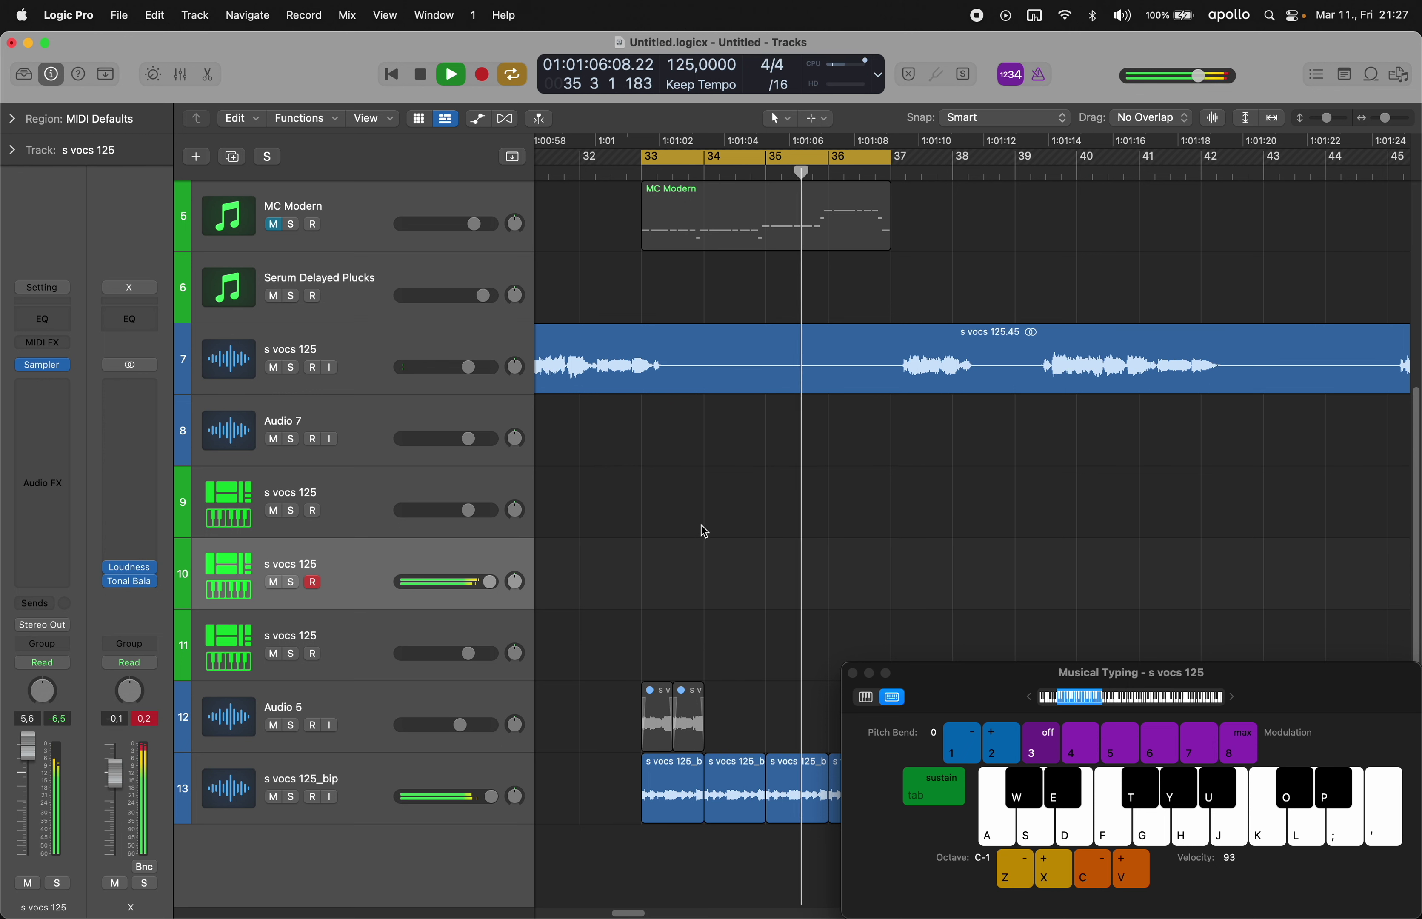
pyautogui.press('x')
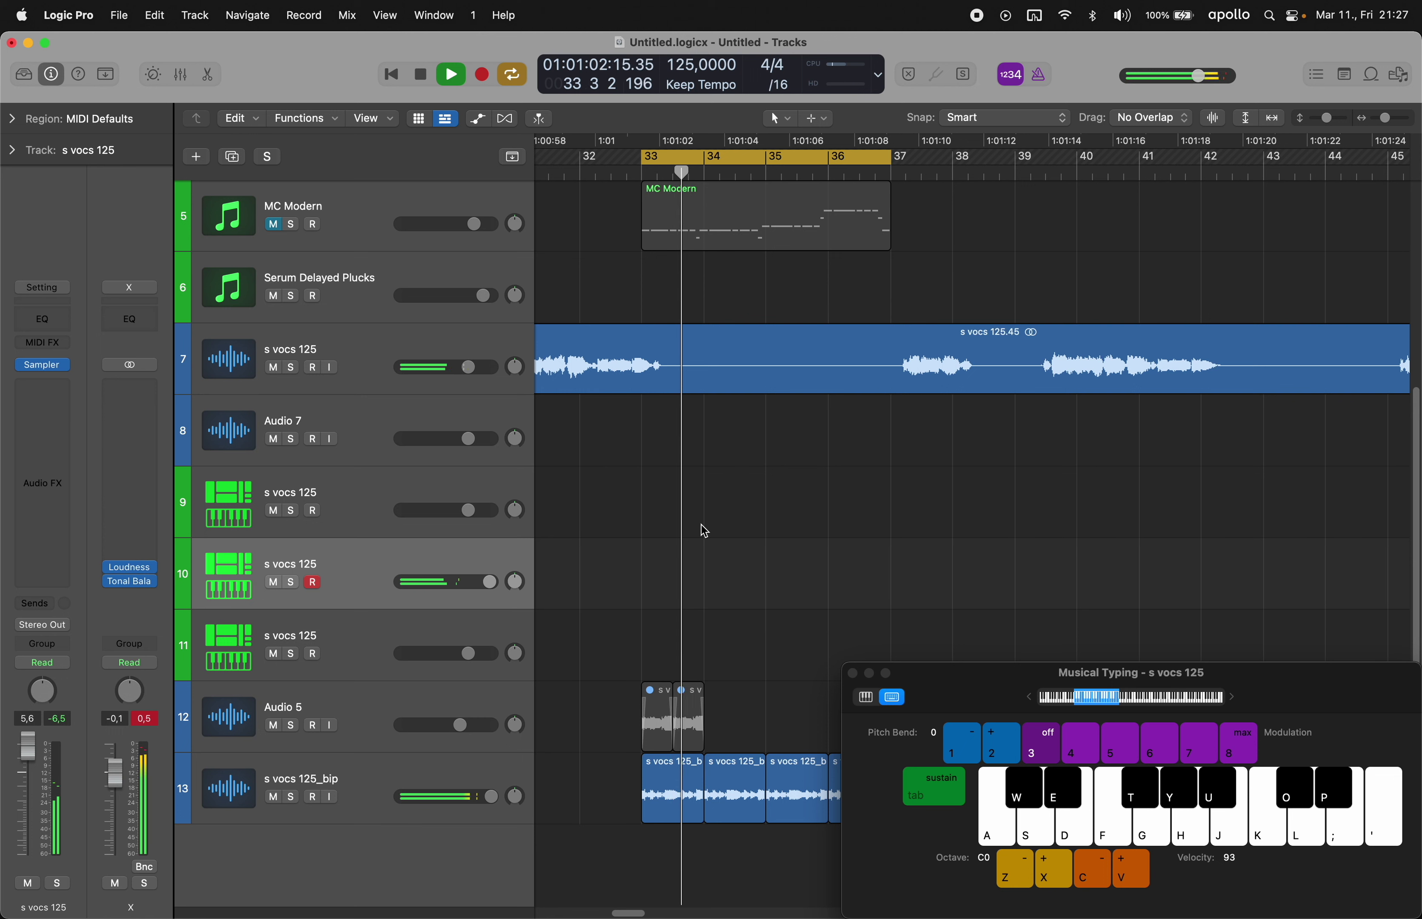
pyautogui.press('d')
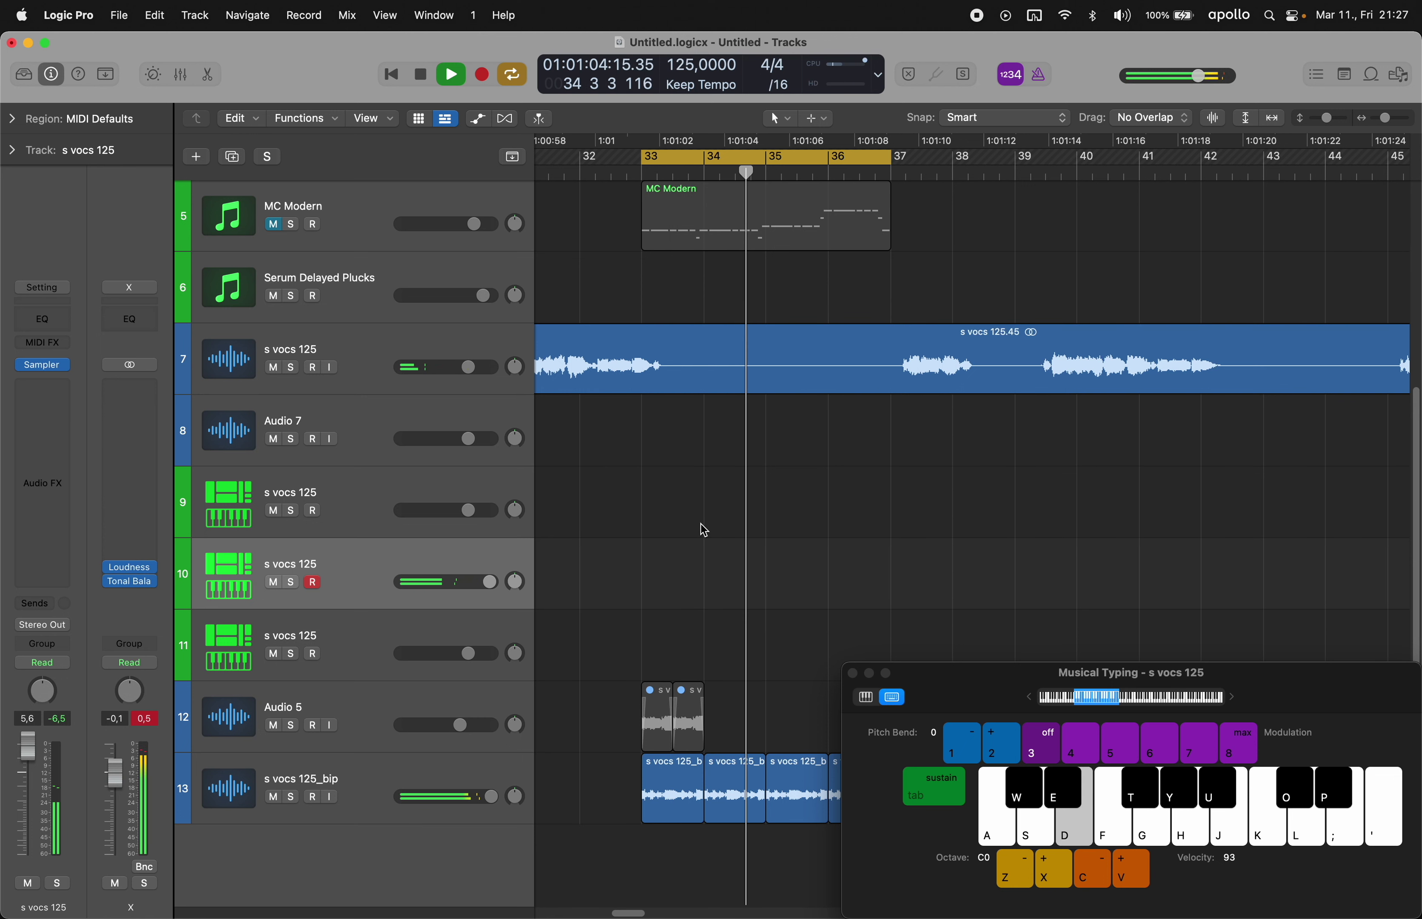
pyautogui.press('g')
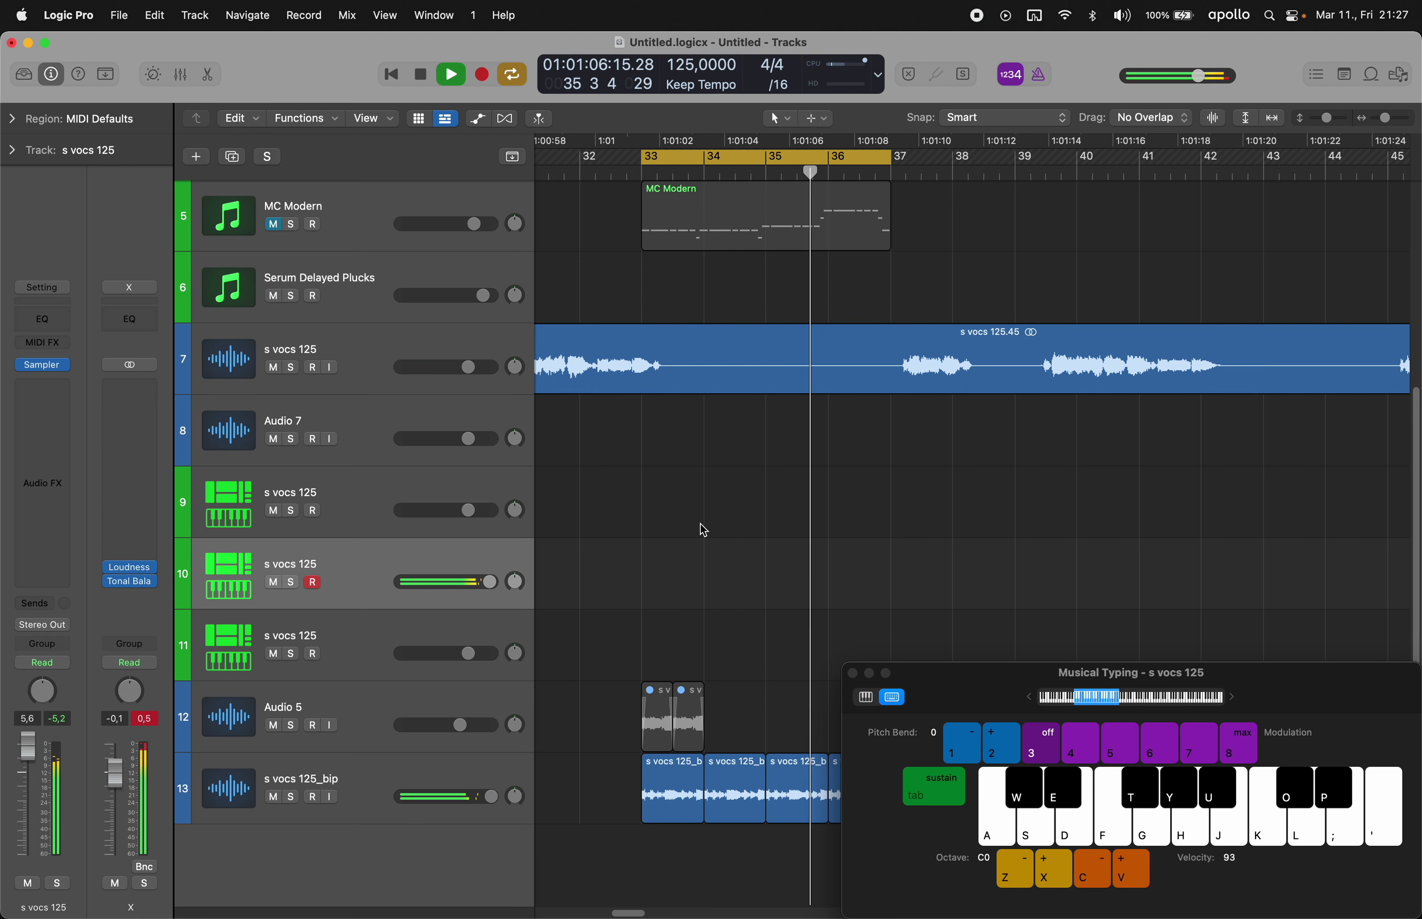
pyautogui.press('h')
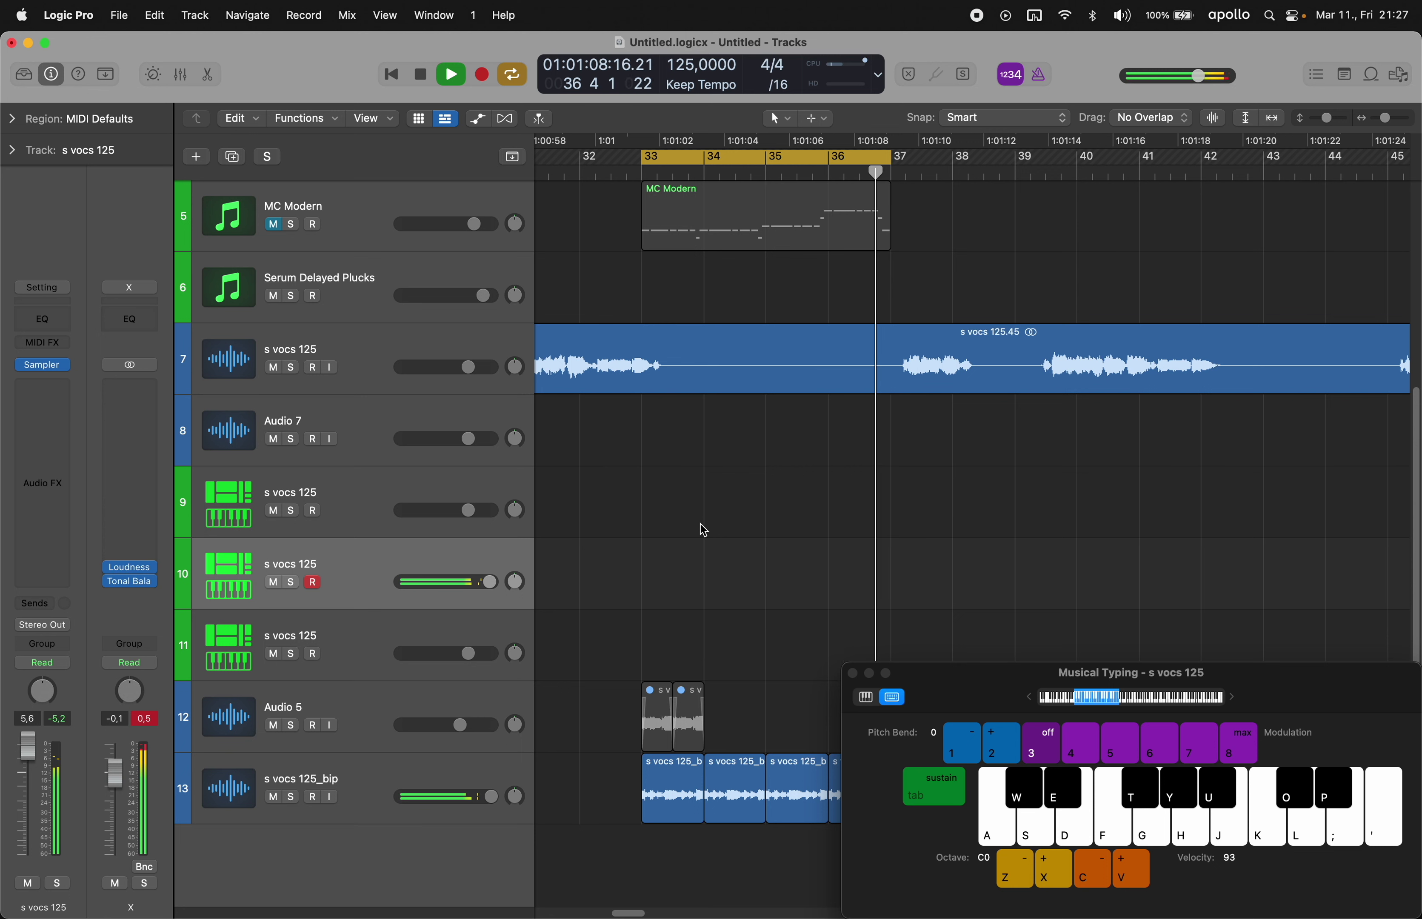
pyautogui.press('l')
pyautogui.press('j')
pyautogui.press('k')
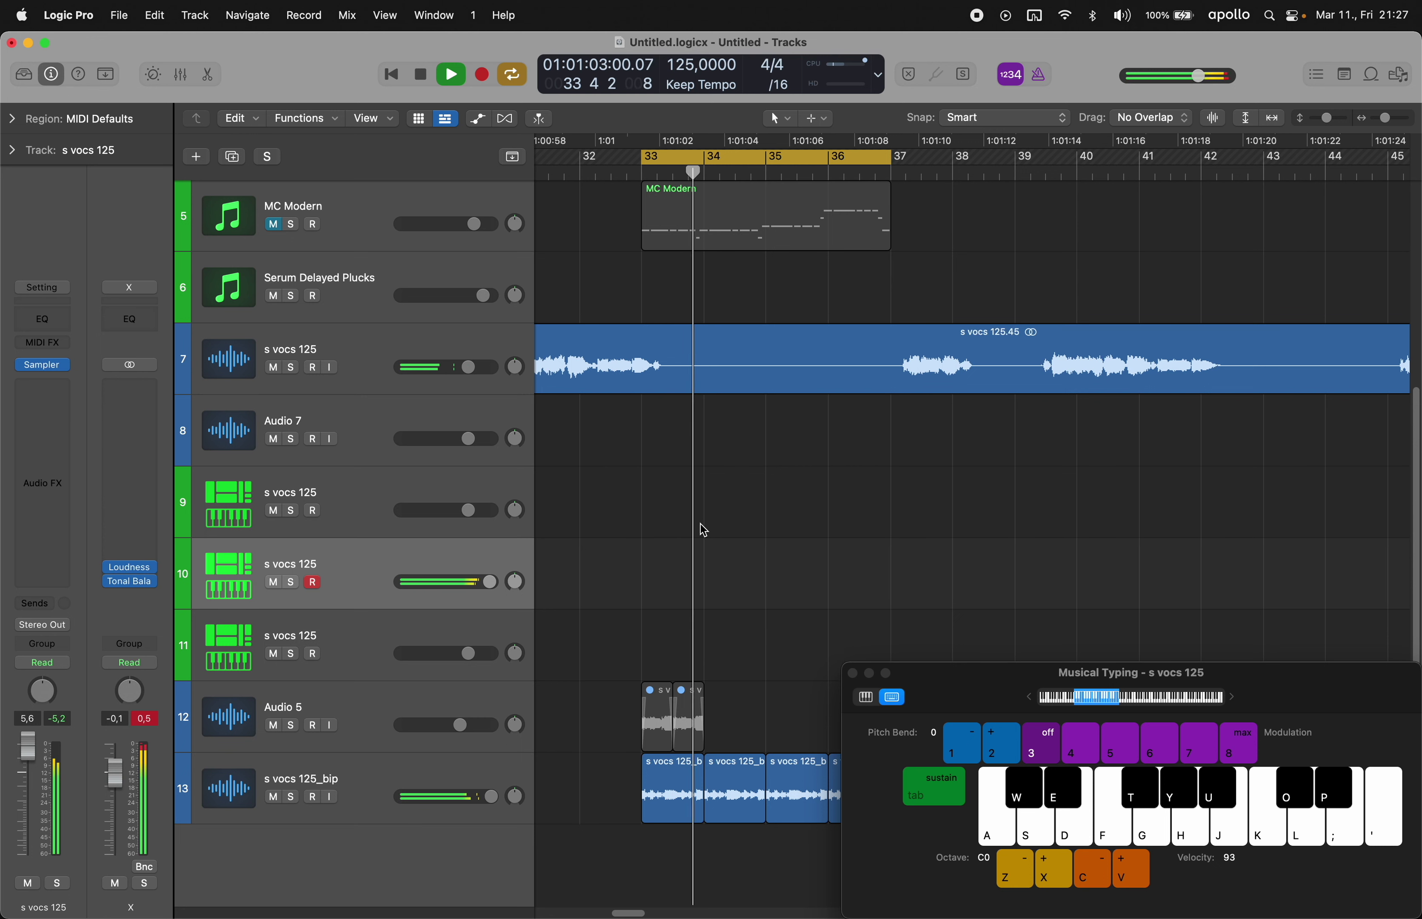
pyautogui.press('o')
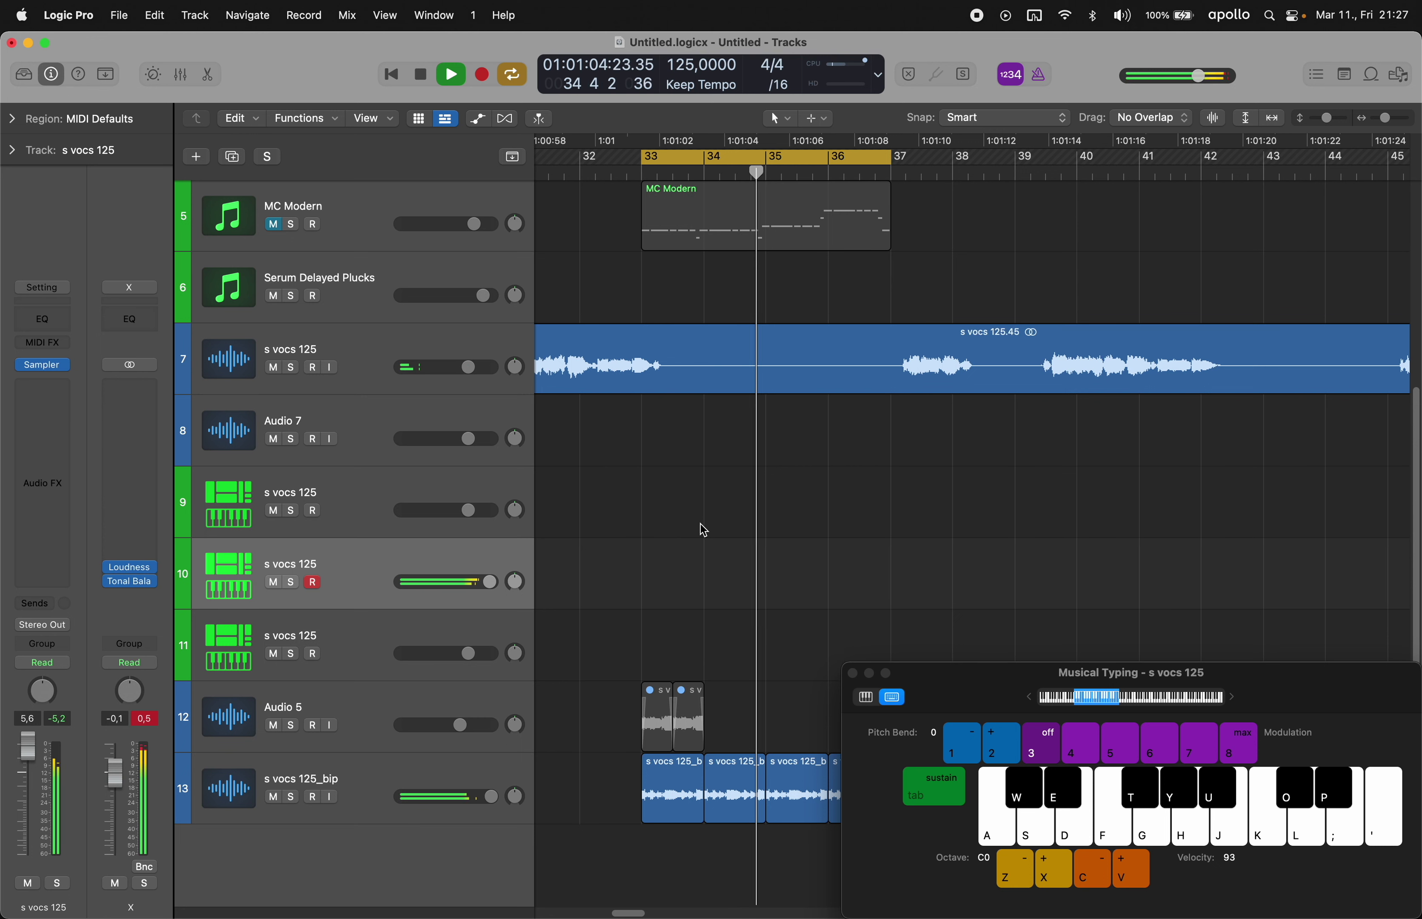
pyautogui.press('d')
pyautogui.press('j')
pyautogui.press('d')
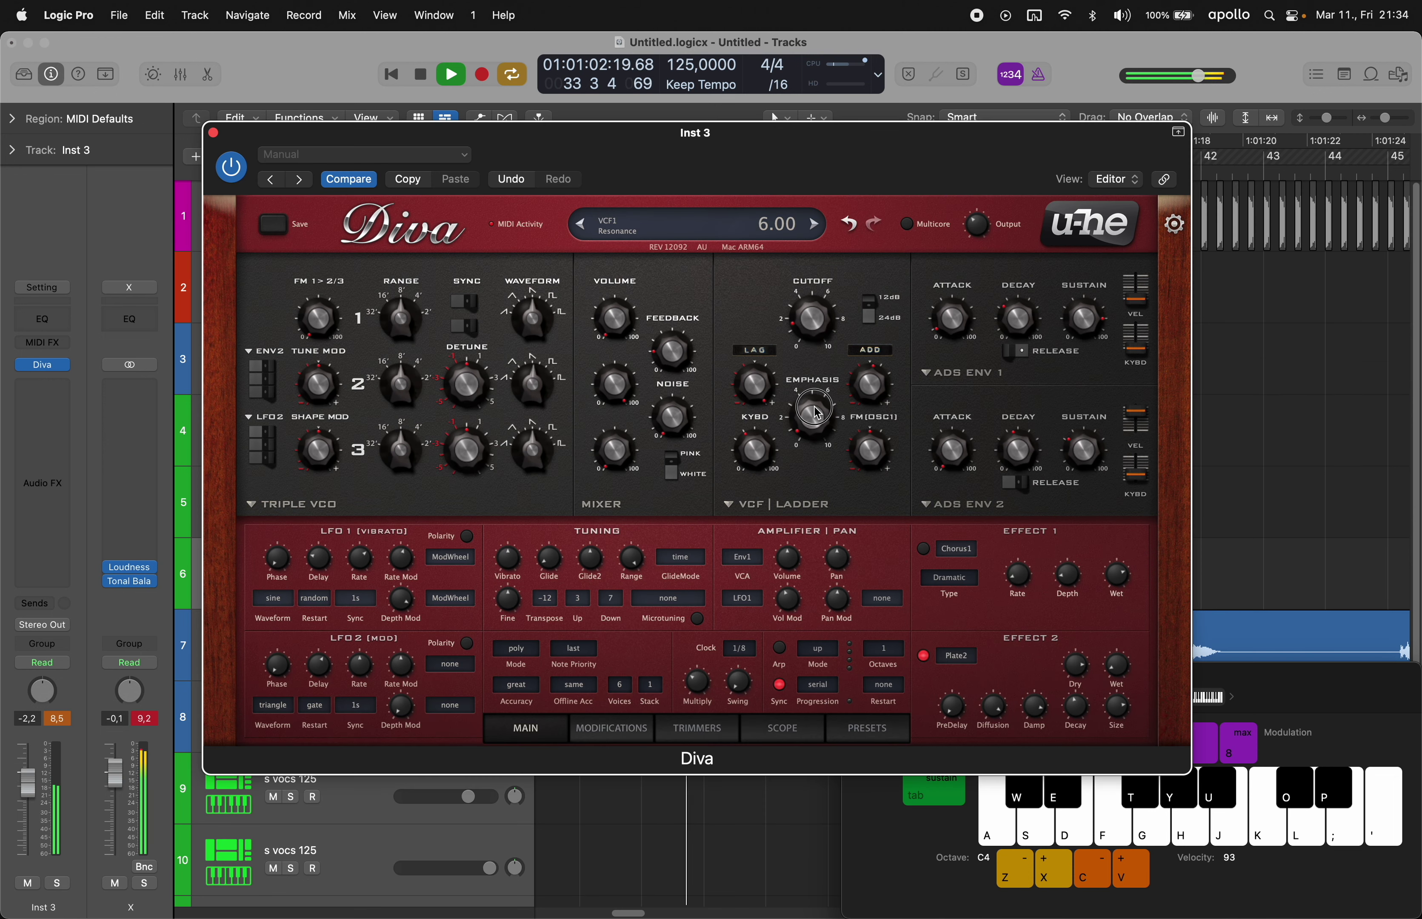
# - Turn on Multicore in Diva on Inst 3, set the output to 144 and glide to 8.00, and adjust the Plate2 wet amount
pyautogui.press('k')
pyautogui.moveTo(676, 386)
pyautogui.mouseDown()
pyautogui.moveTo(682, 325)
pyautogui.moveTo(678, 358)
pyautogui.mouseUp()
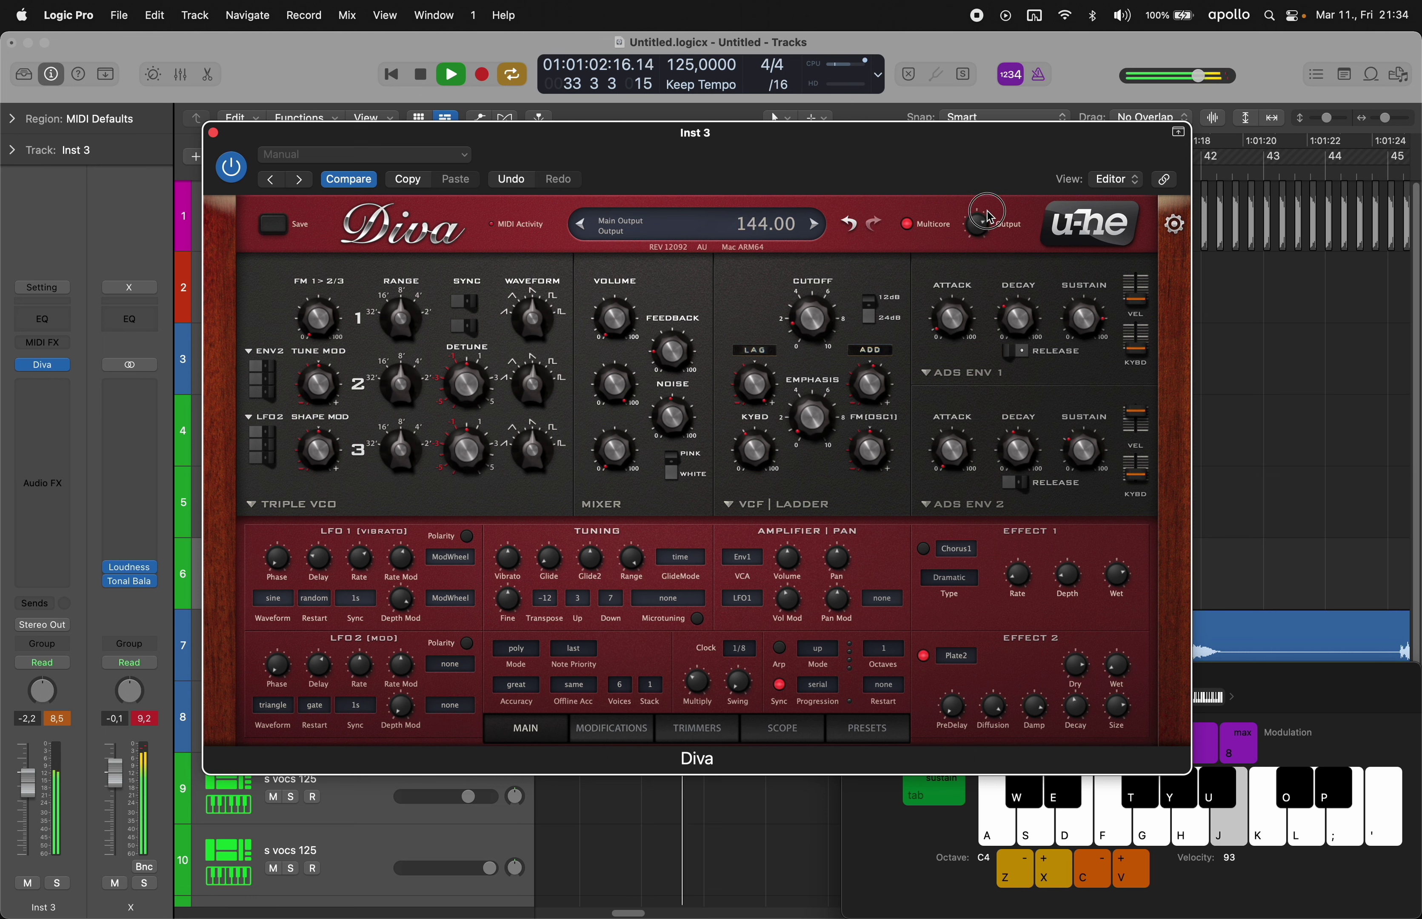
pyautogui.moveTo(1117, 662); pyautogui.dragTo(1123, 621)
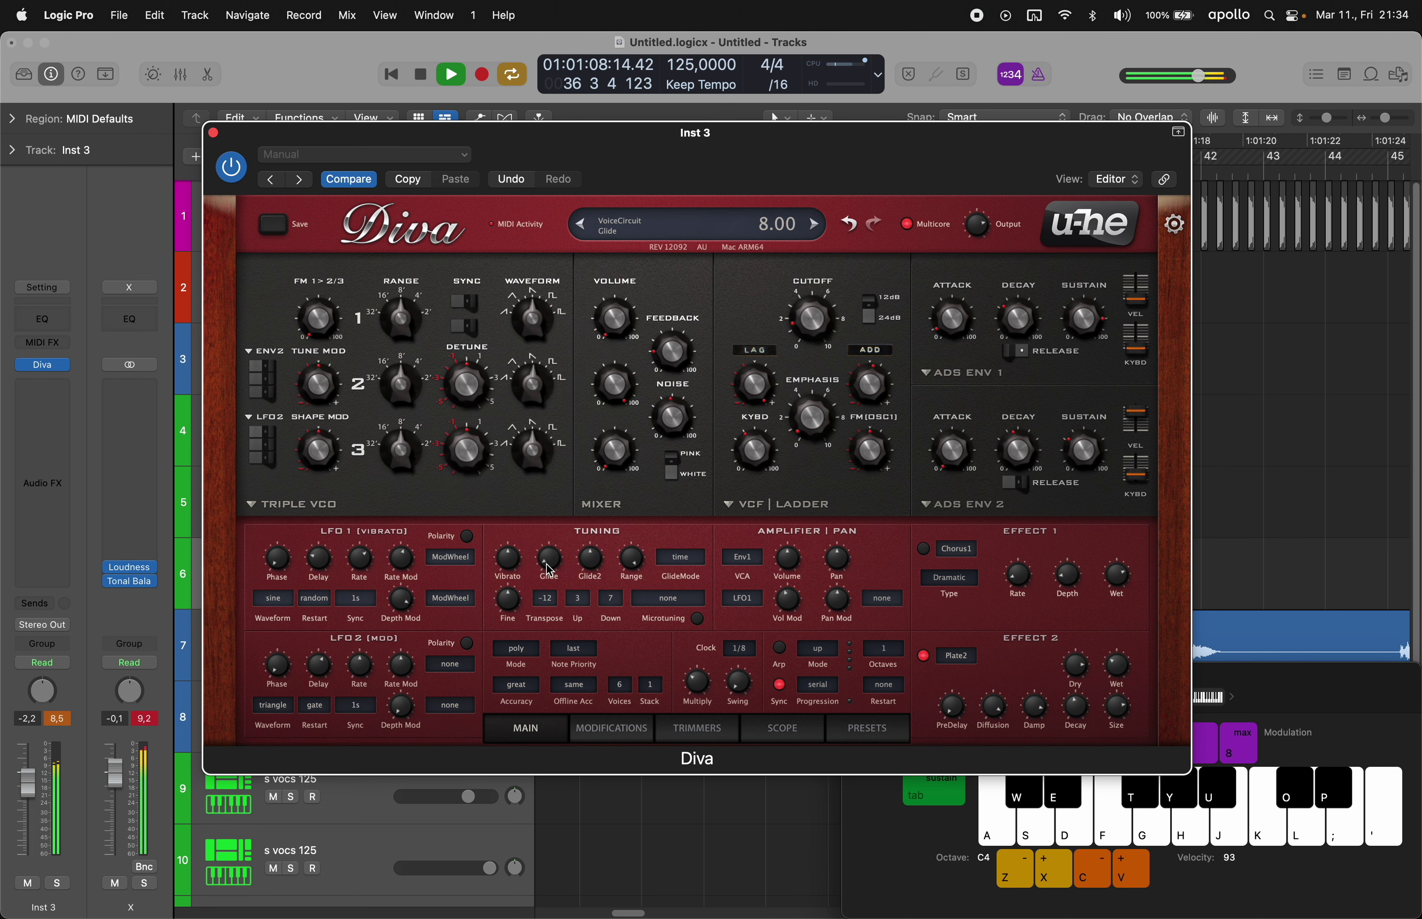
pyautogui.click(214, 134)
# - Create an empty one-bar MIDI region at bar 33 on the Inst 3 track and open it in the Piano Roll
pyautogui.rightClick(647, 564)
pyautogui.click(740, 574)
pyautogui.doubleClick(675, 567)
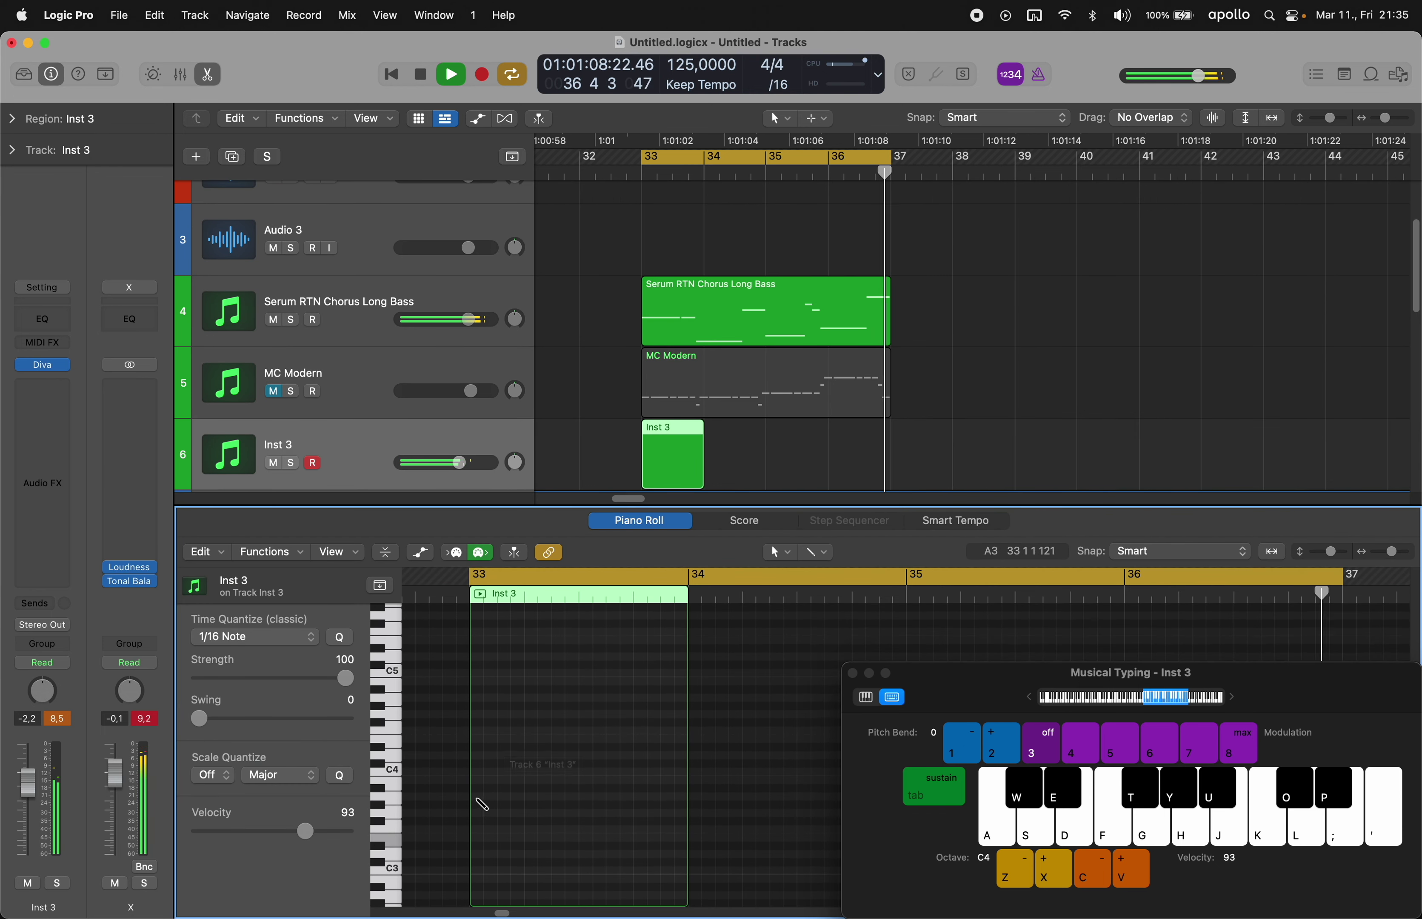
# - Draw short notes across bar 33 of the Inst 3 region in the order A3, C5, A3, B4, A3, E4
pyautogui.click(483, 796)
pyautogui.moveTo(479, 798); pyautogui.dragTo(435, 825)
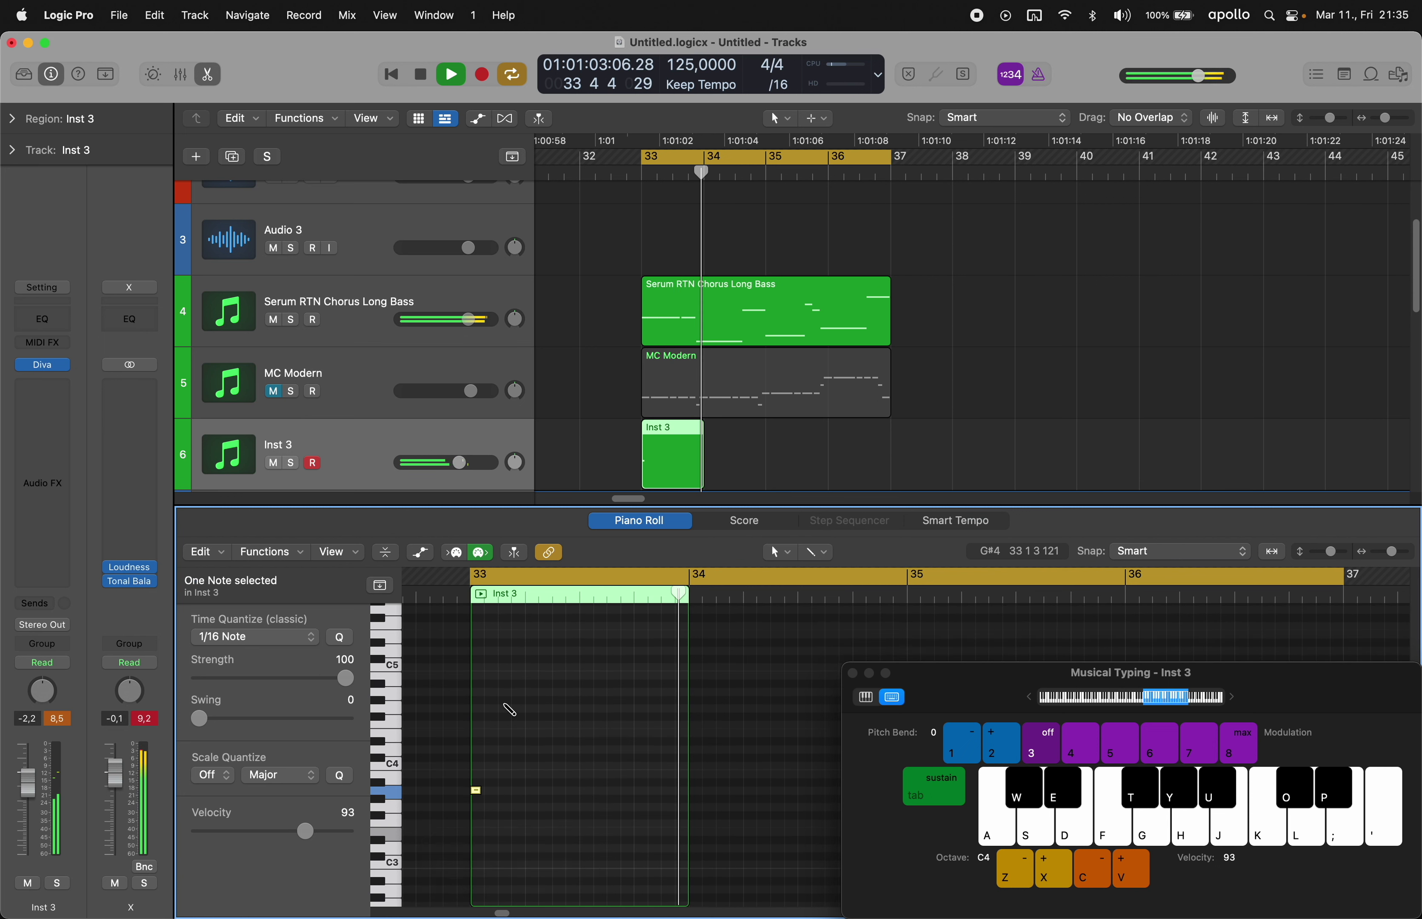
pyautogui.click(504, 671)
pyautogui.click(557, 790)
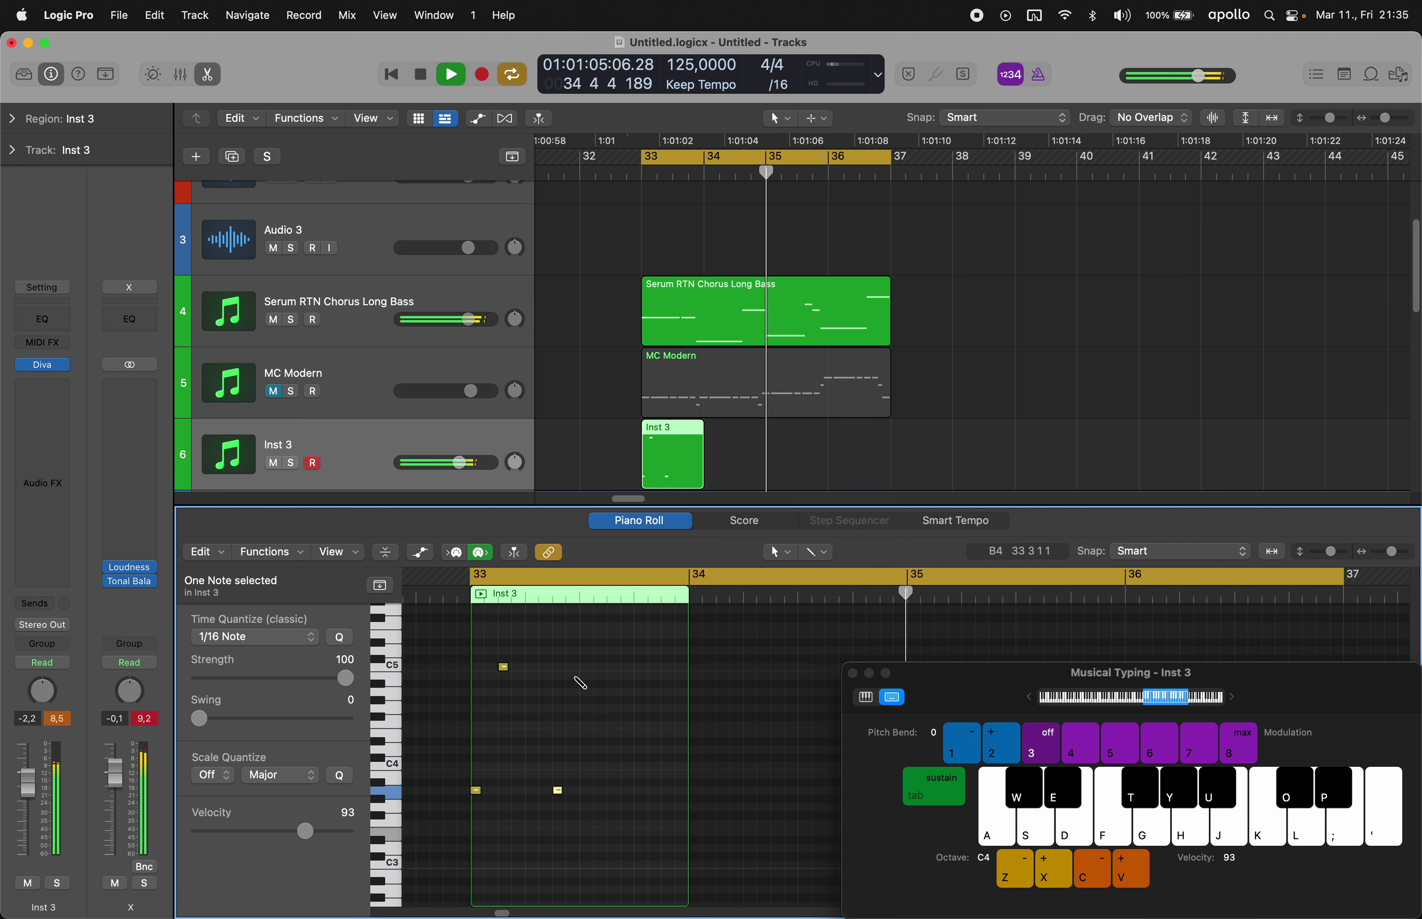
pyautogui.click(585, 675)
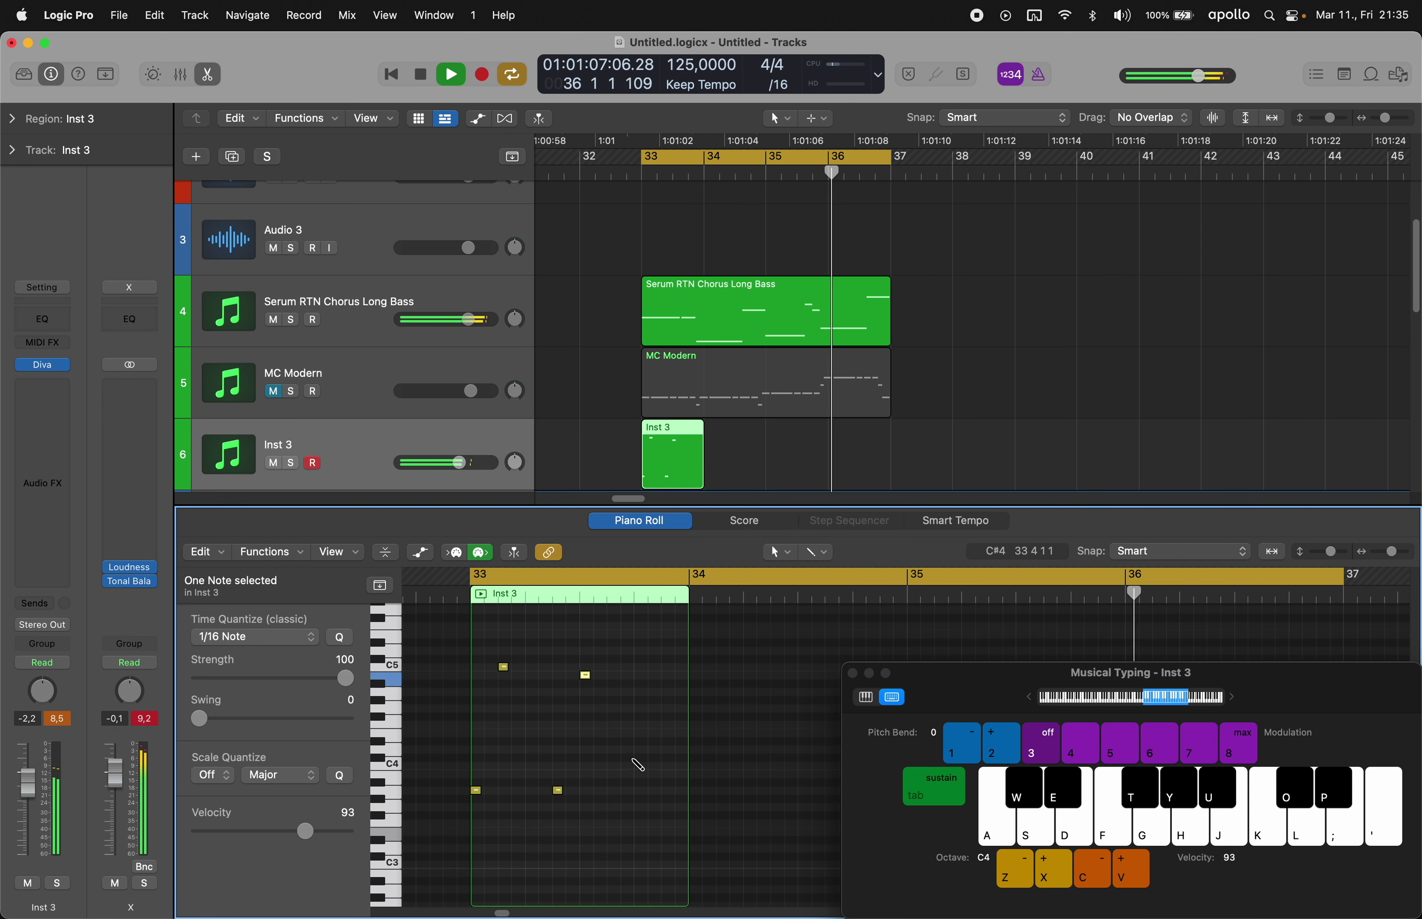
pyautogui.click(638, 790)
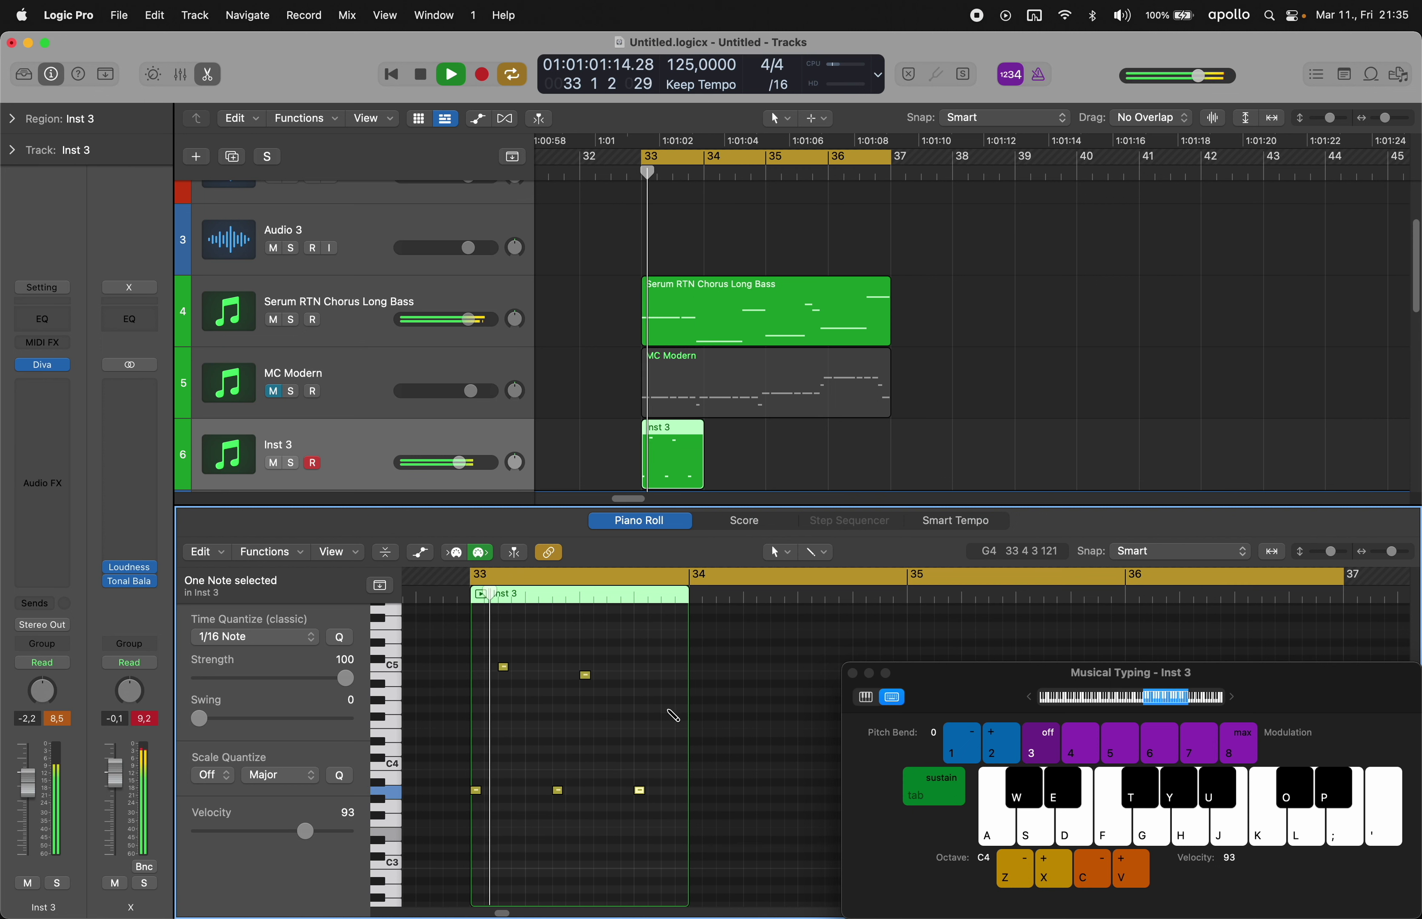
pyautogui.click(664, 733)
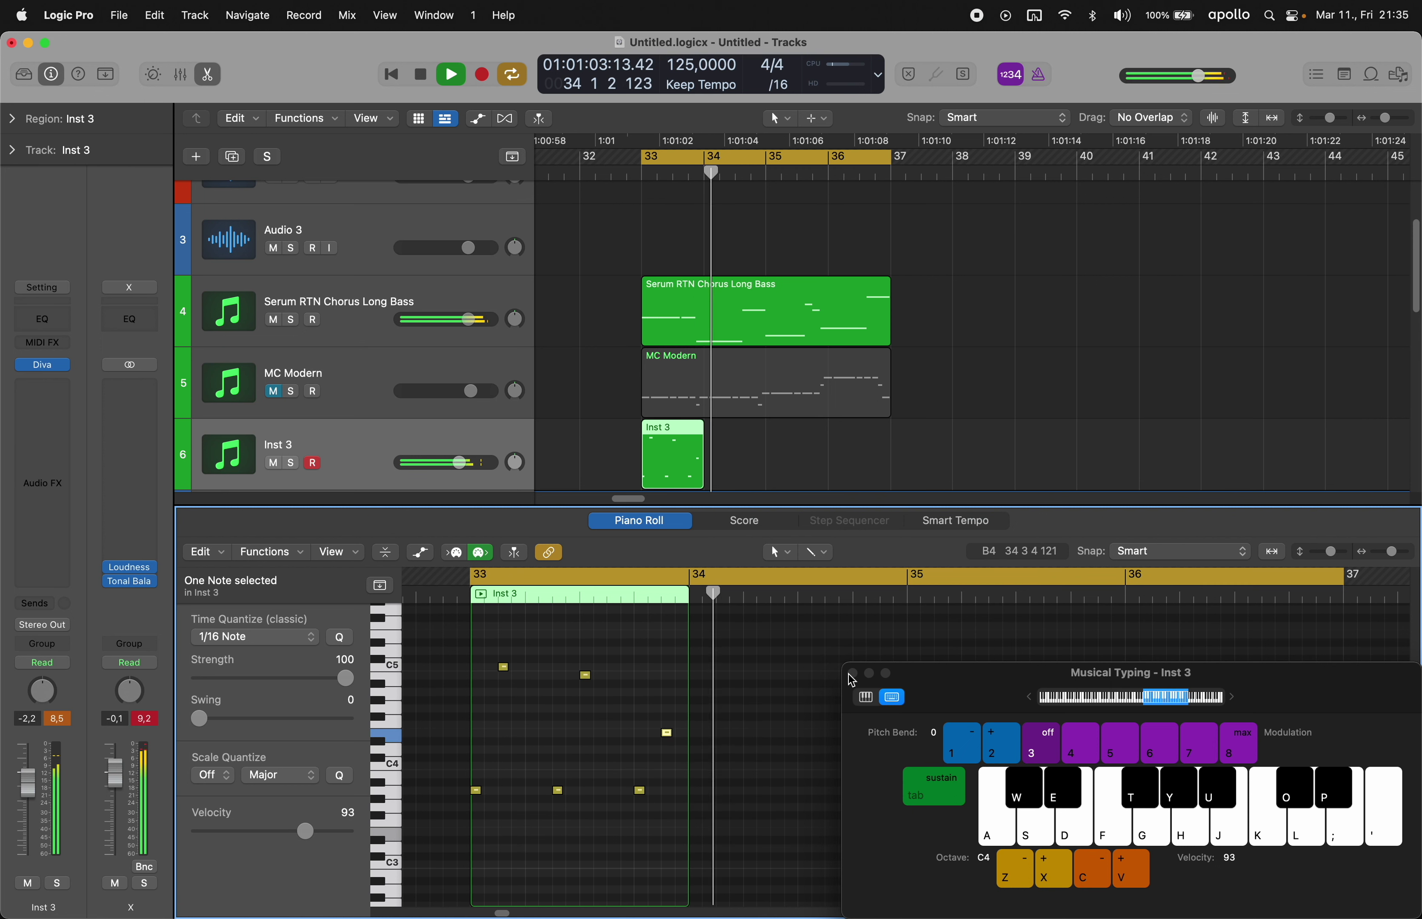
# - Close Musical Typing, stop playback and continue the pattern through bar 34 with short notes A3, E4, A3, E4, E4
pyautogui.press('super+k')
pyautogui.press('space')
pyautogui.click(721, 790)
pyautogui.click(748, 733)
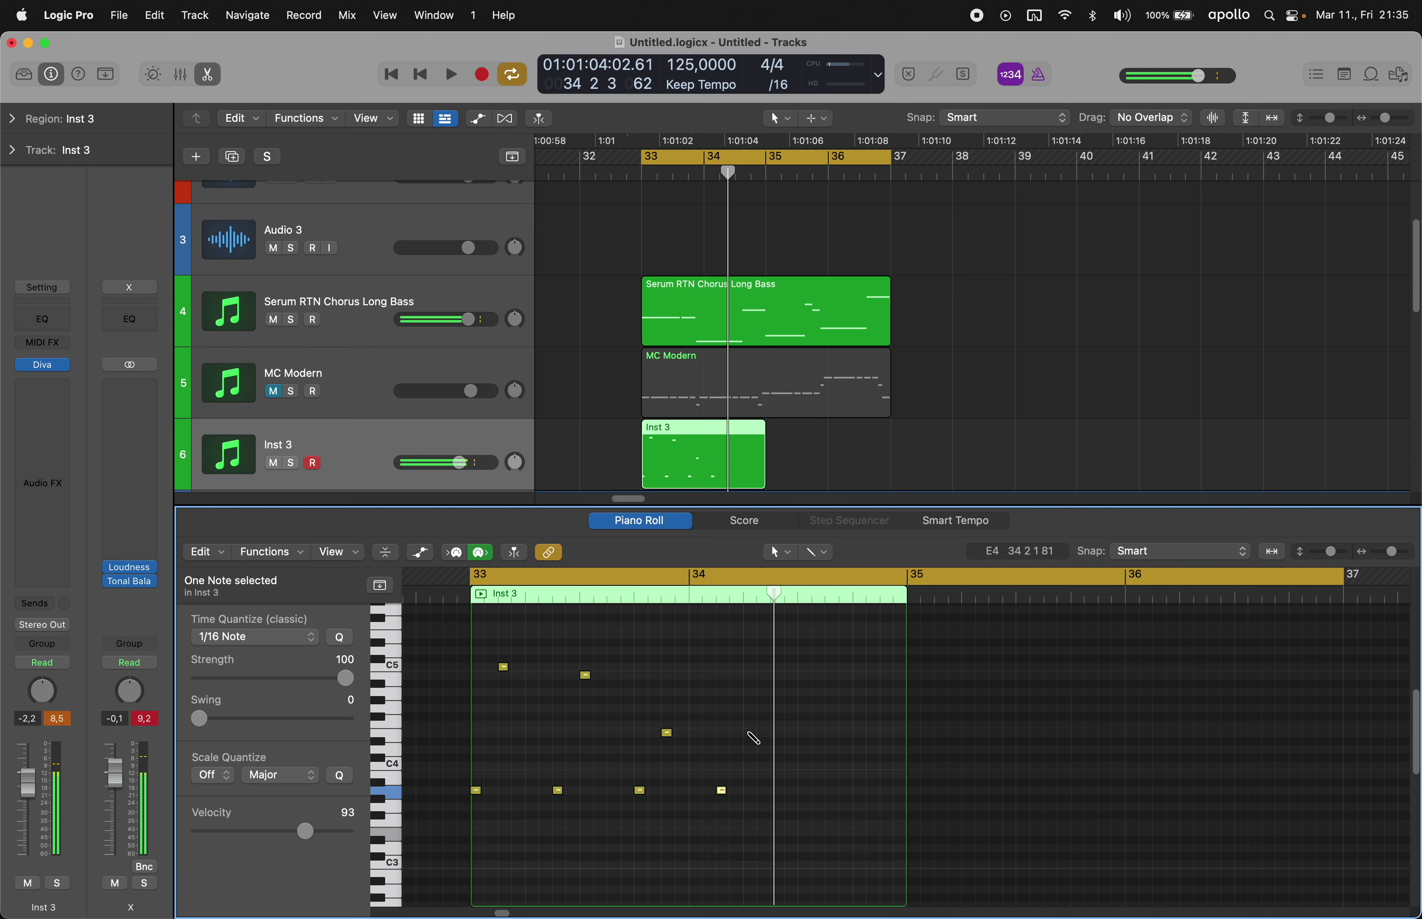
pyautogui.click(803, 790)
pyautogui.click(831, 732)
pyautogui.click(885, 733)
pyautogui.moveTo(979, 638); pyautogui.dragTo(471, 802)
pyautogui.click(616, 776)
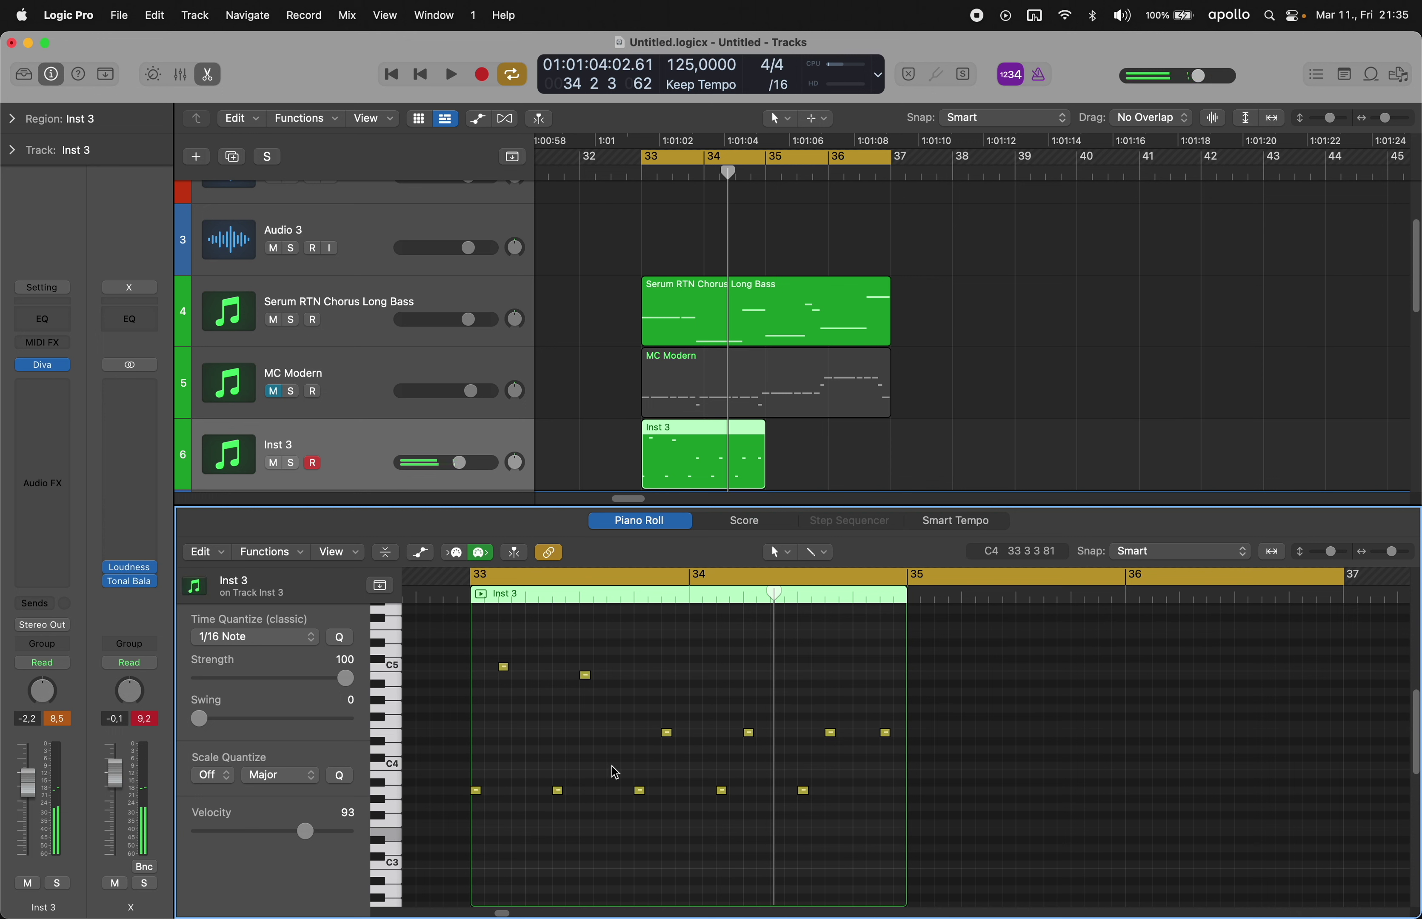
# - Transpose the five A3 notes in the Inst 3 region up three semitones to C4 and play the loop
pyautogui.moveTo(441, 789); pyautogui.dragTo(831, 811)
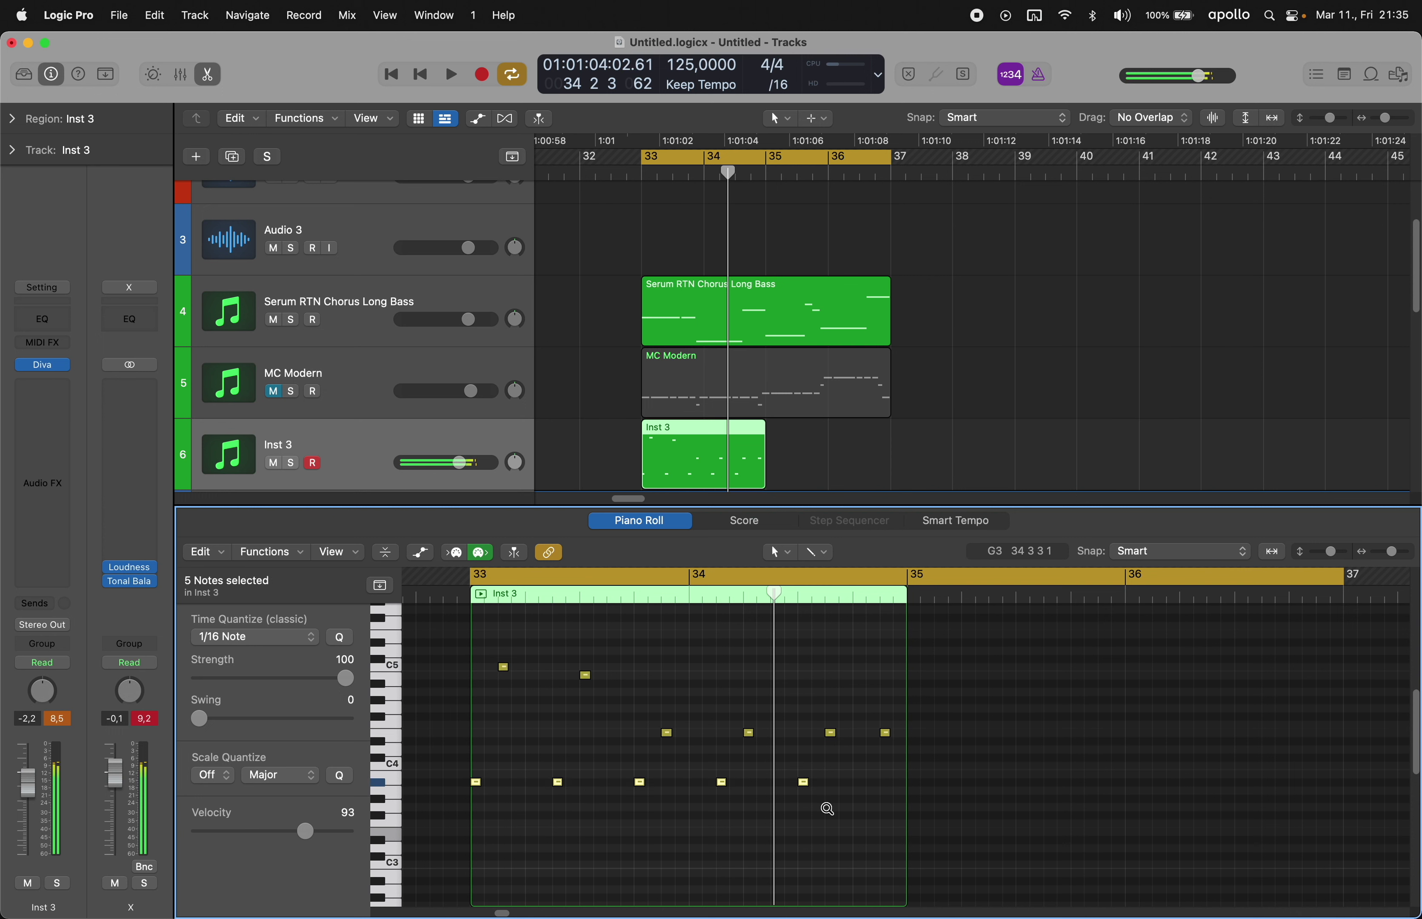
pyautogui.hotkey('alt', 'Up')
pyautogui.hotkey('alt', 'Up')
pyautogui.hotkey('alt', 'Up')
pyautogui.press('space')
pyautogui.click(803, 588)
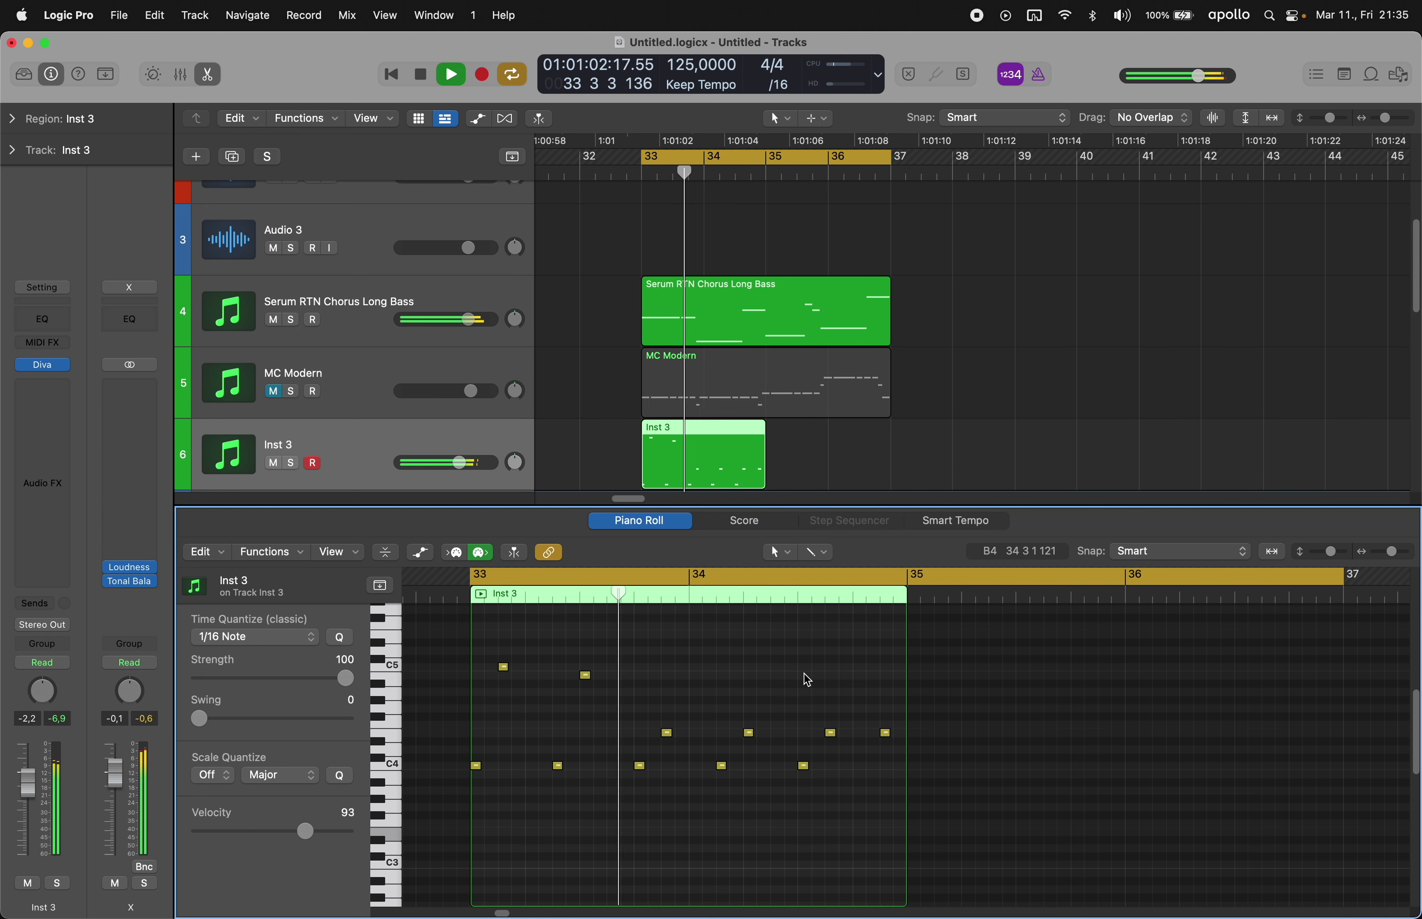
# - Stop playback and continue the Inst 3 pattern through bar 35 with short notes C4, F4, C4, G4, C4, E4
pyautogui.hscroll(3, 832, 730)
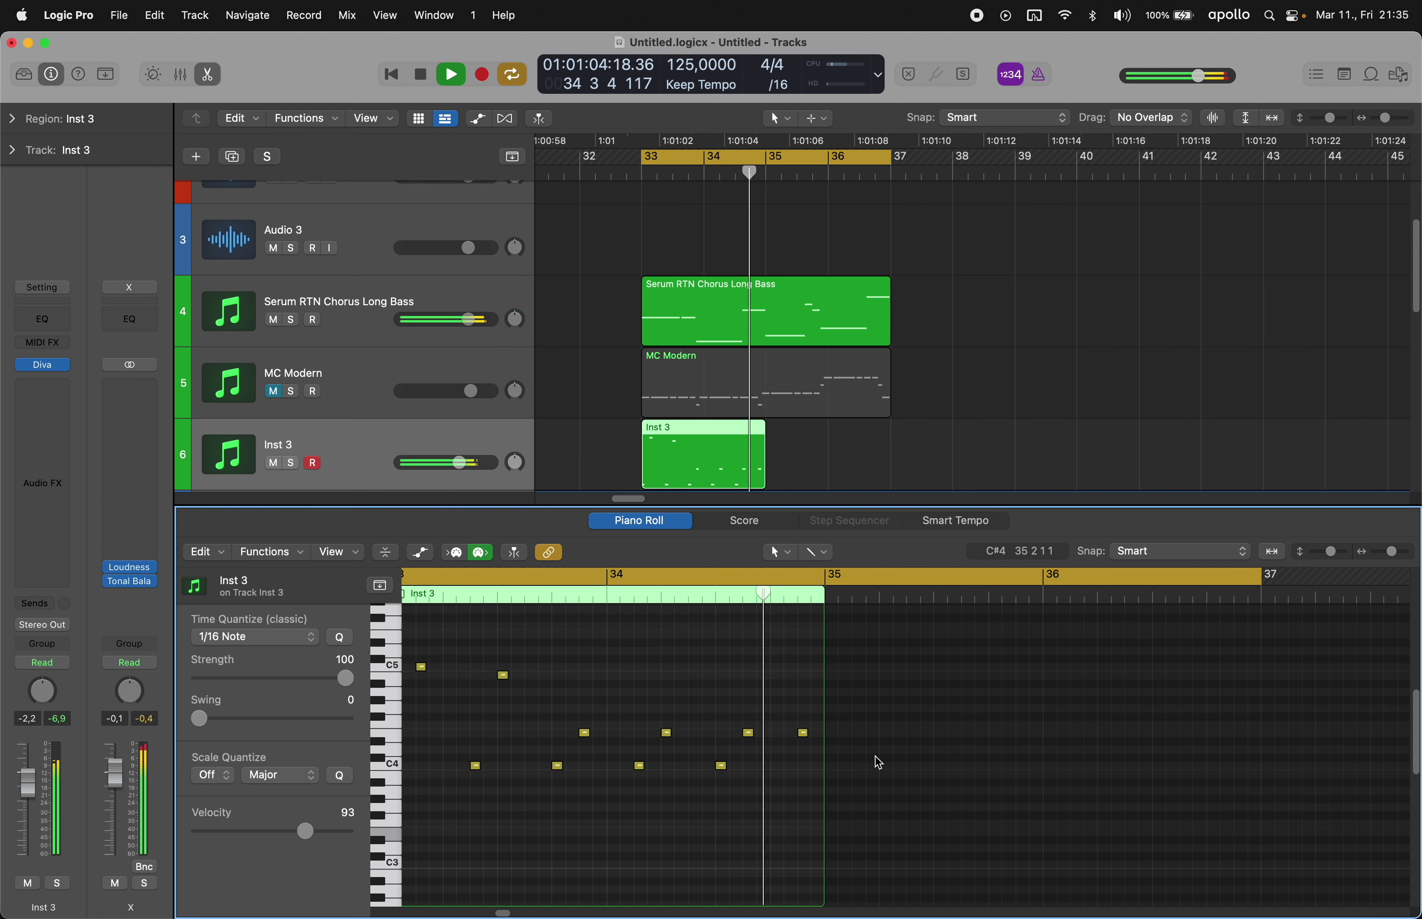
pyautogui.press('space')
pyautogui.moveTo(827, 767); pyautogui.dragTo(828, 766)
pyautogui.click(855, 725)
pyautogui.click(912, 766)
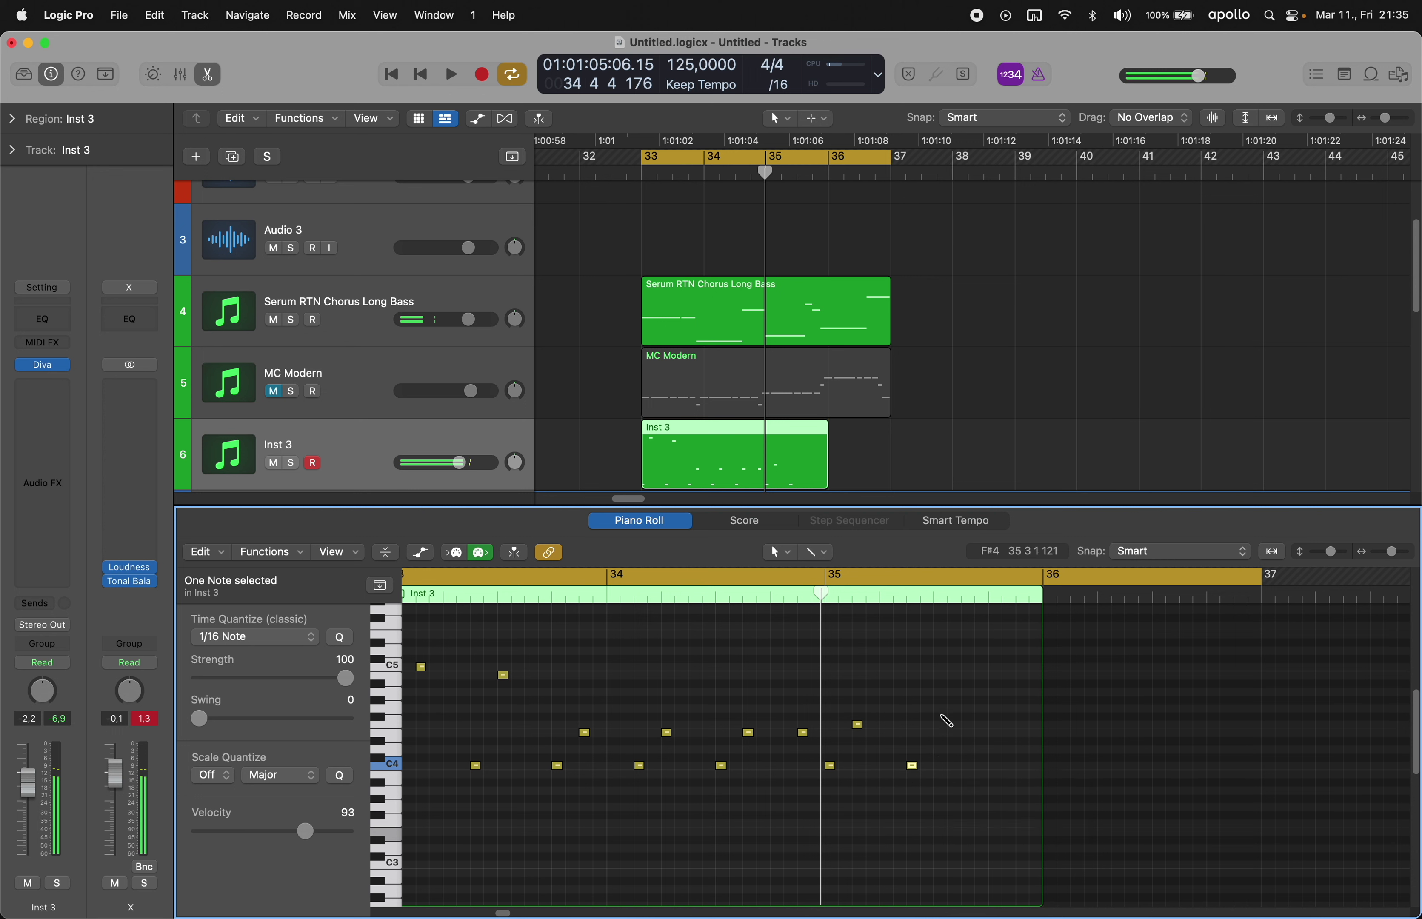
pyautogui.click(940, 709)
pyautogui.click(994, 766)
pyautogui.click(1022, 733)
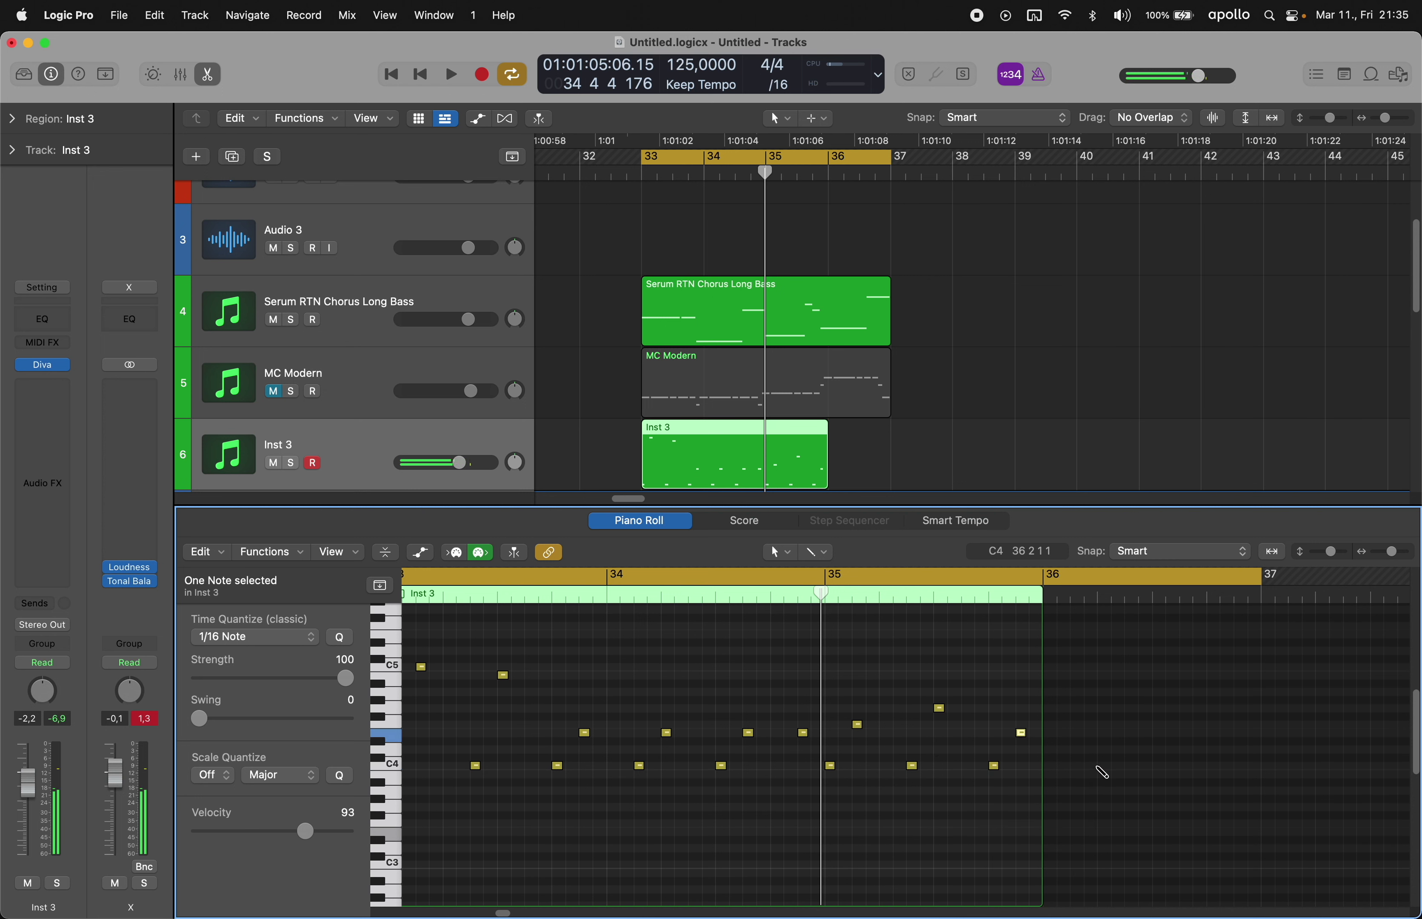
# - Complete the Inst 3 pattern in bar 36 with short notes C4, E4, C4, E4, E4
pyautogui.click(1097, 766)
pyautogui.moveTo(1098, 765); pyautogui.dragTo(1079, 765)
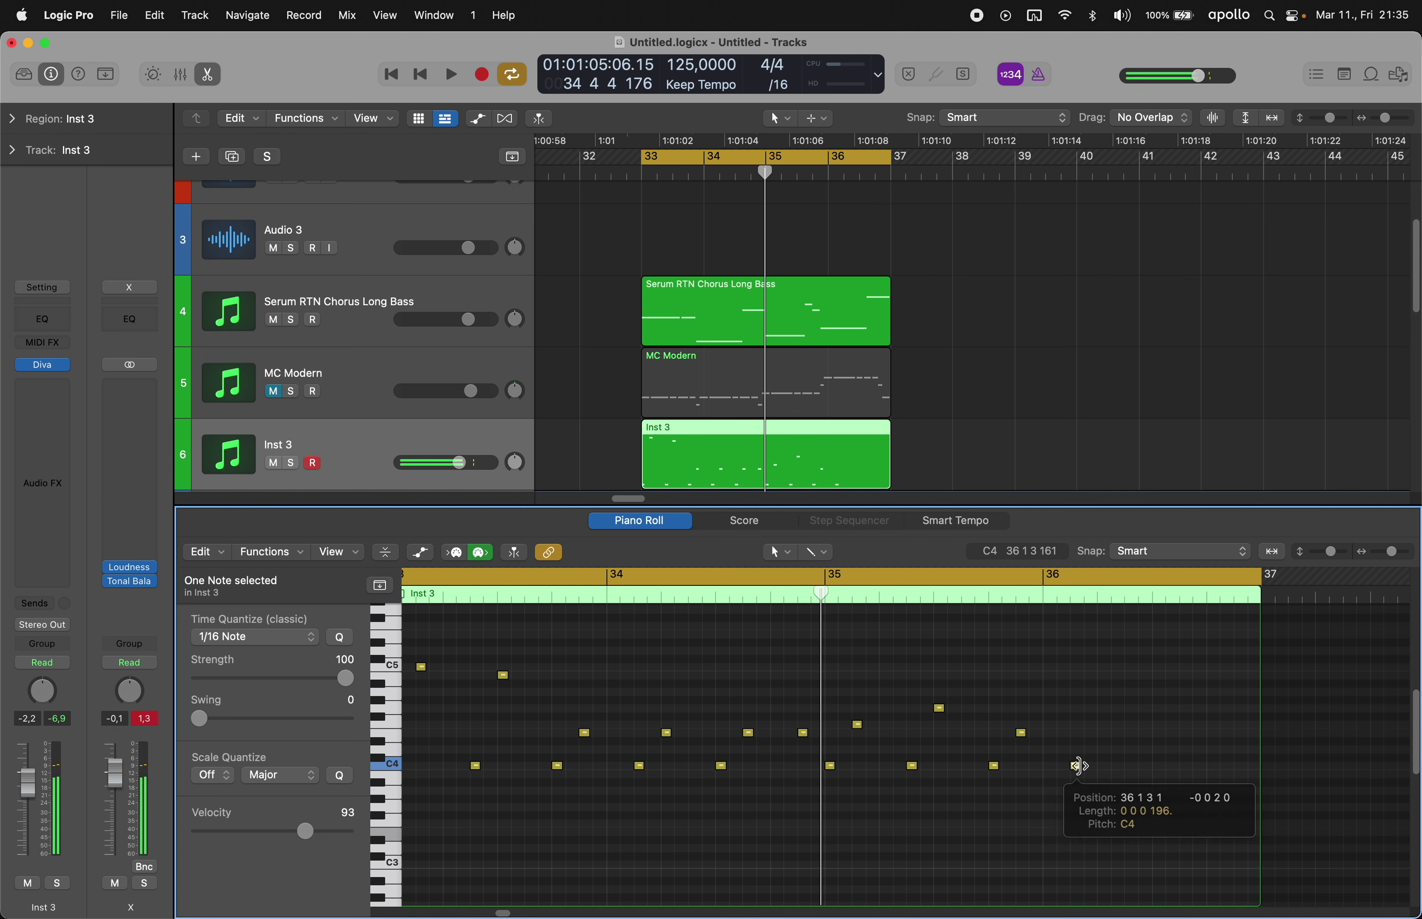
pyautogui.click(1103, 733)
pyautogui.click(1159, 765)
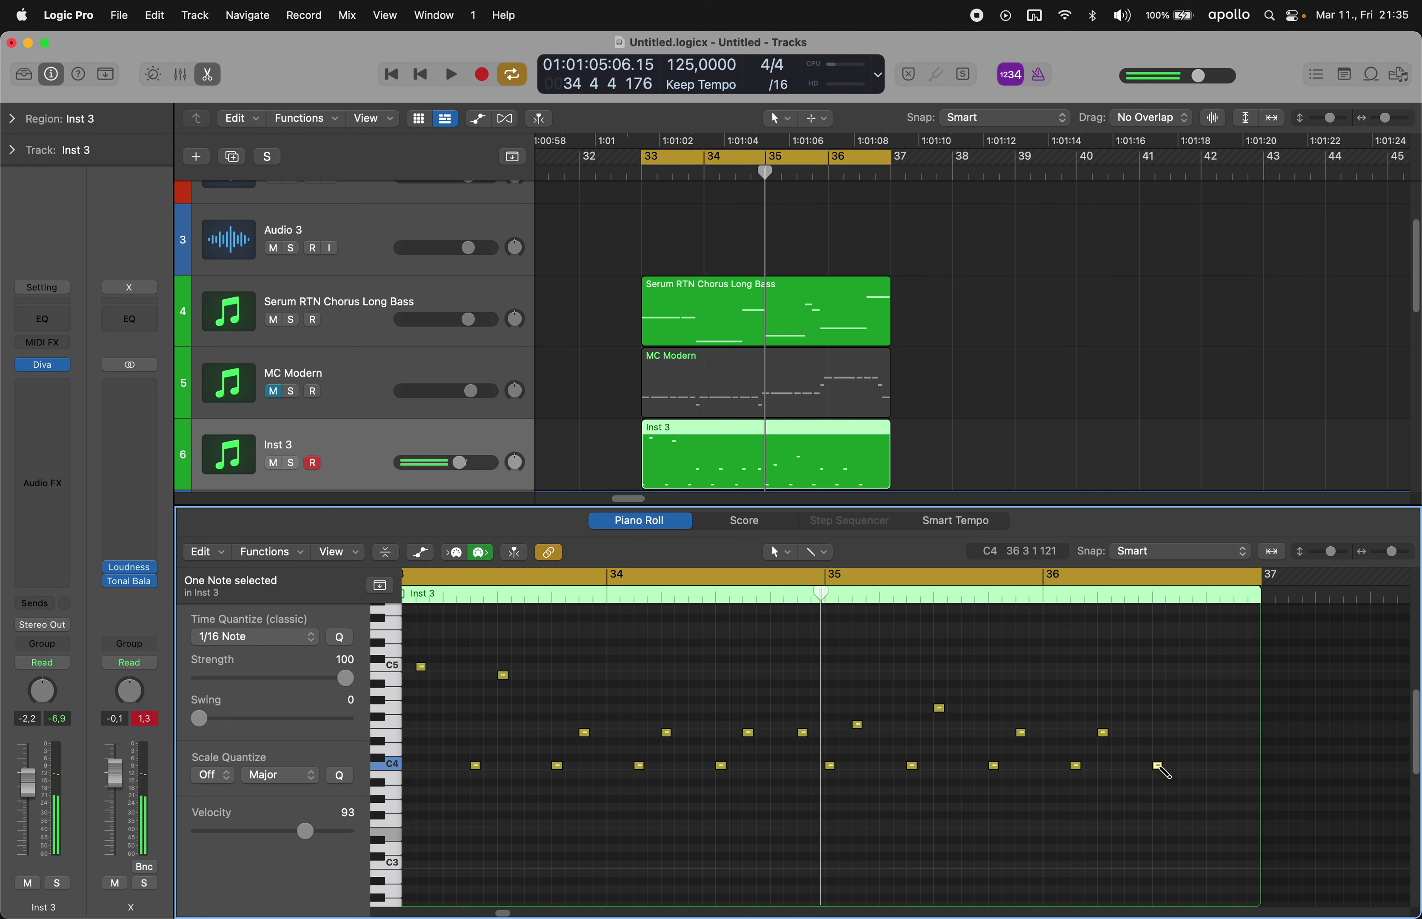
pyautogui.keyDown('super'); pyautogui.click(1187, 734); pyautogui.keyUp('super')
pyautogui.keyDown('super'); pyautogui.click(1240, 734); pyautogui.keyUp('super')
pyautogui.press('super+Left')
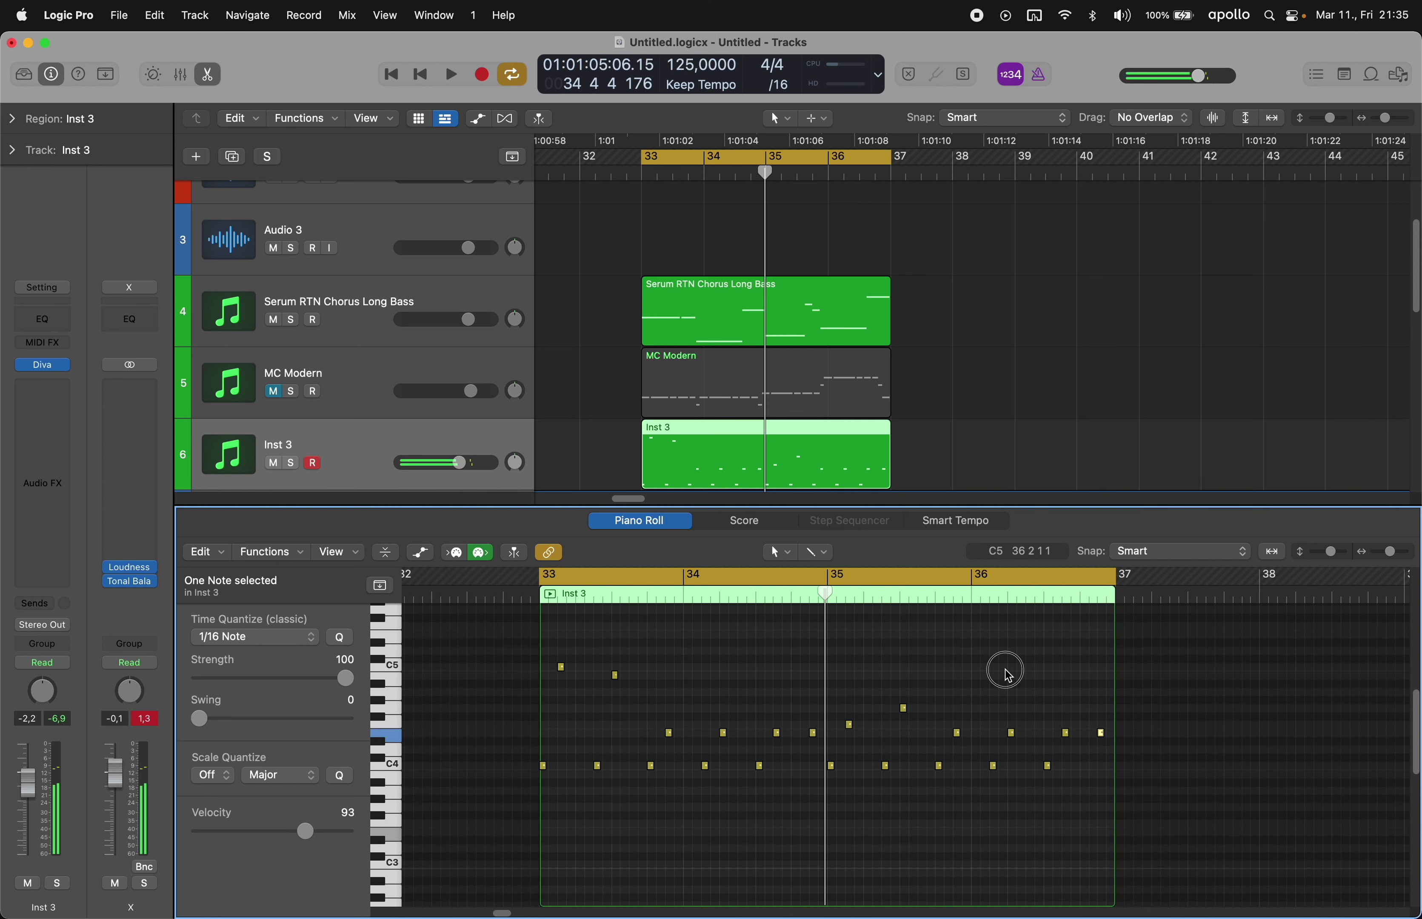
# - Play the loop, close the Piano Roll and open the Diva instrument on Inst 3
pyautogui.press('space')
pyautogui.press('e')
pyautogui.click(33, 366)
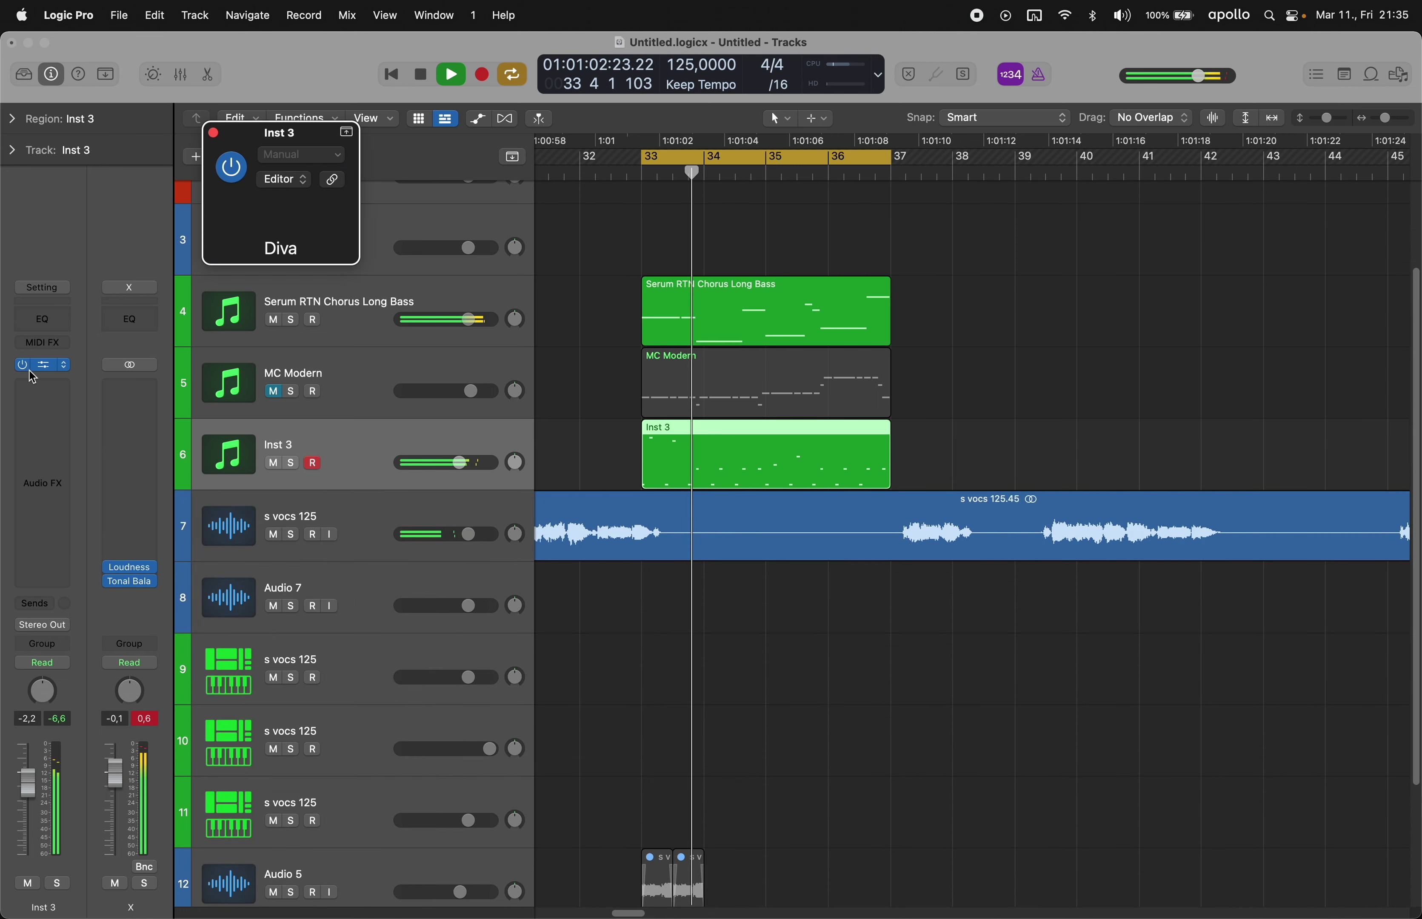
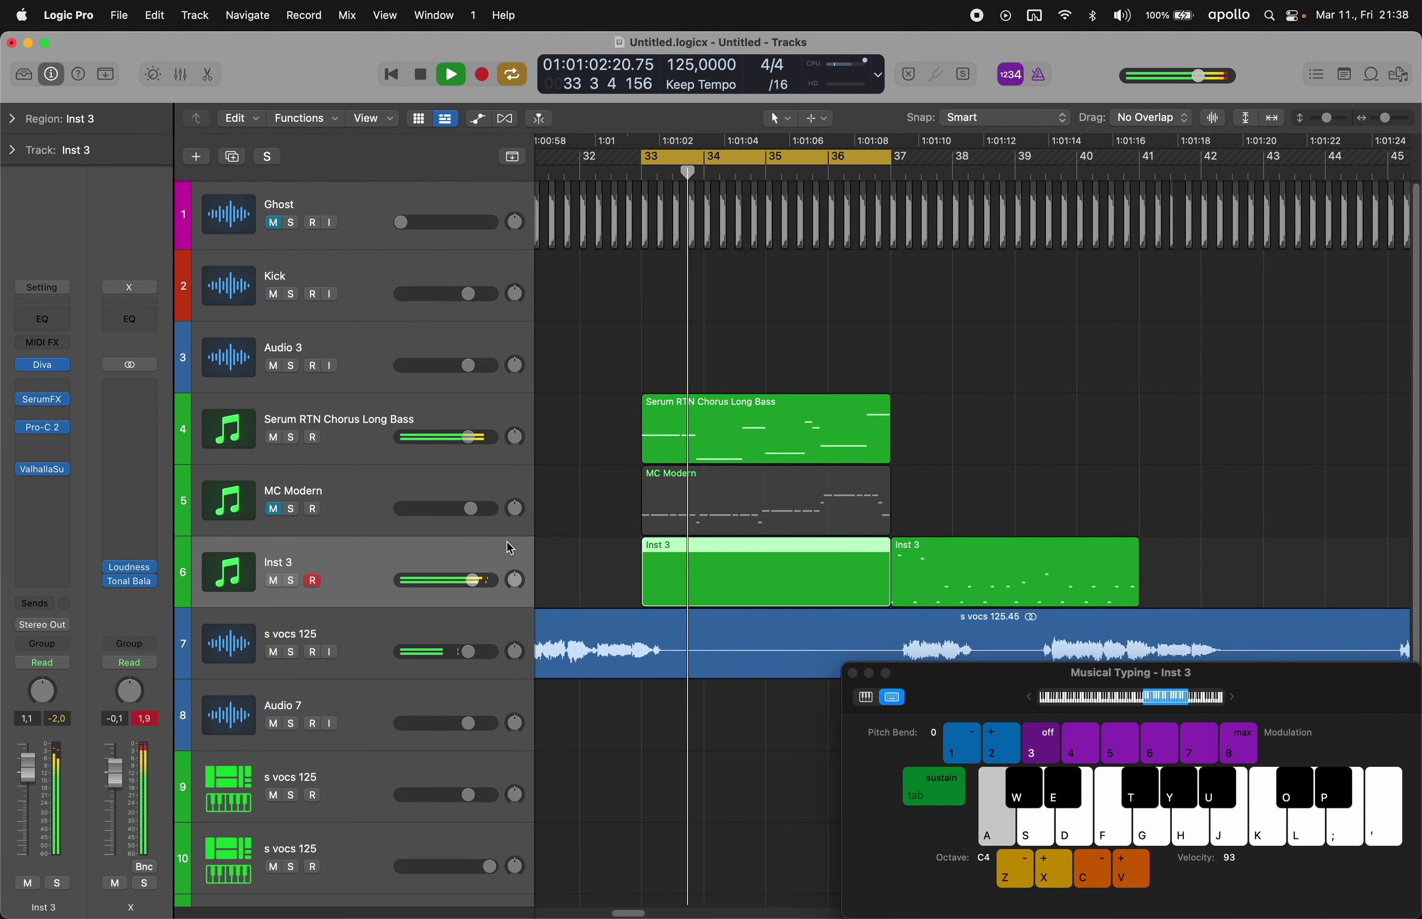
# - Audition the Inst 3 sound over the loop by playing C and E notes with Musical Typing
pyautogui.press('a')
pyautogui.press('a')
pyautogui.press('d')
pyautogui.press('a')
pyautogui.press('a')
pyautogui.press('a')
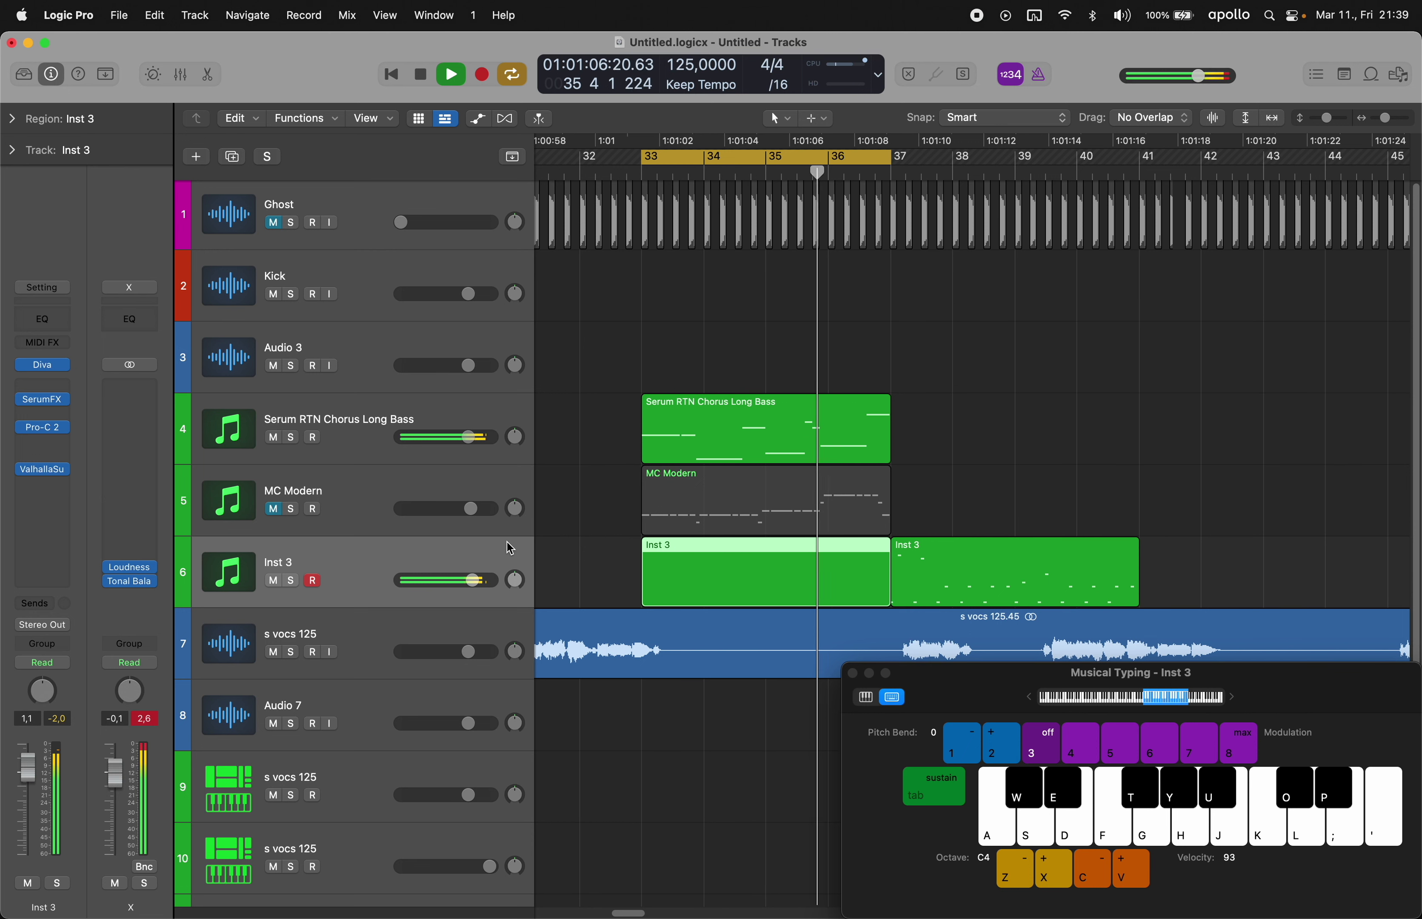
# - Move the Inst 3 melody region from bar 37 to bar 33 and adjust the Diva sound while playing C and E notes
pyautogui.moveTo(999, 579); pyautogui.dragTo(748, 577)
pyautogui.click(951, 485)
pyautogui.click(41, 364)
pyautogui.press('a')
pyautogui.press('d')
pyautogui.moveTo(1035, 314); pyautogui.dragTo(1038, 300)
pyautogui.press('a')
pyautogui.press('d')
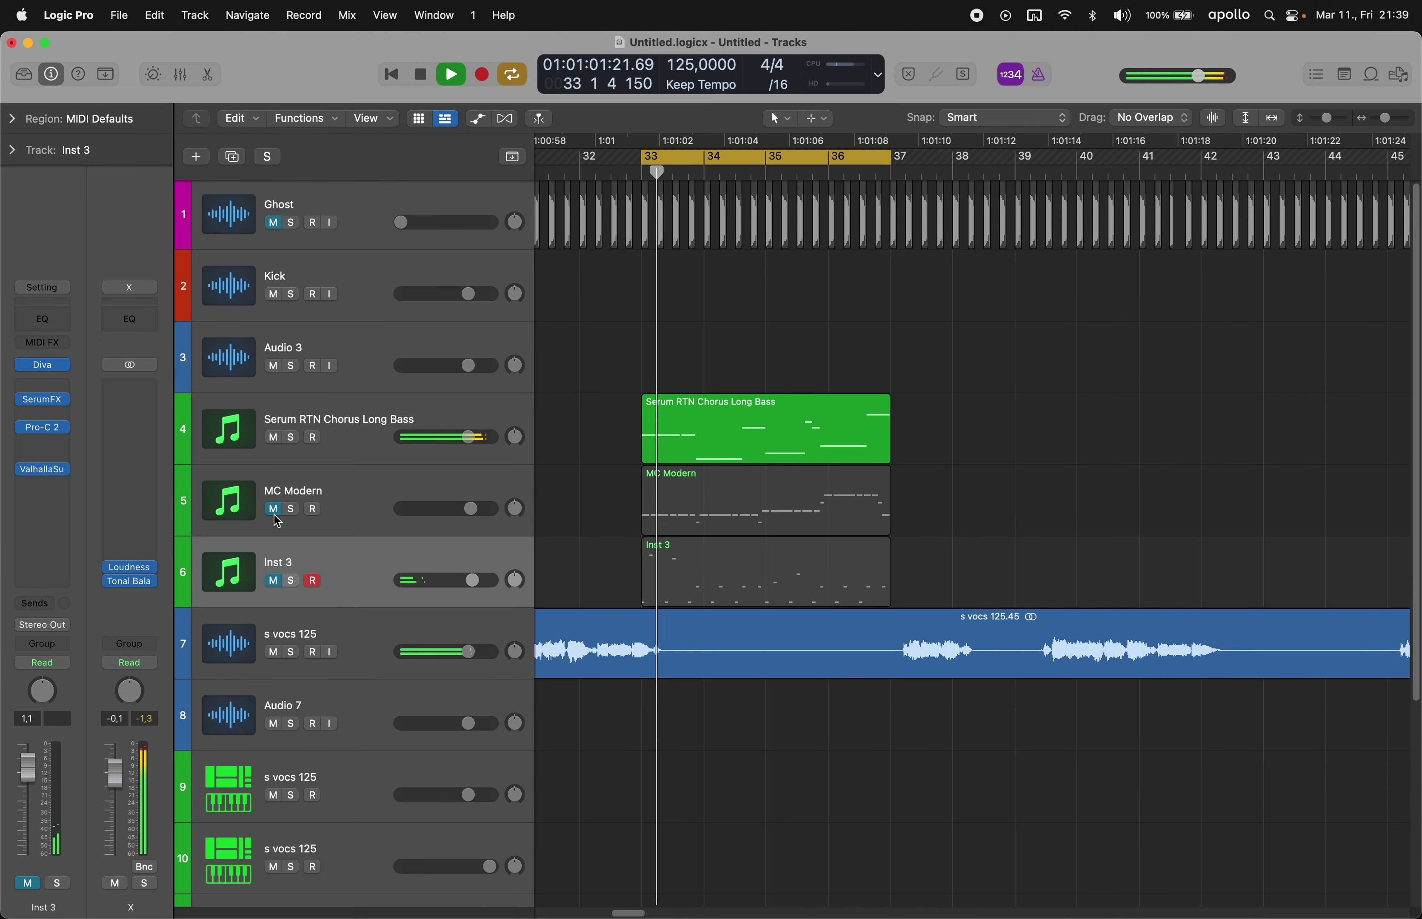
# - Unmute the MC Modern track and set its volume to 1.5 dB
pyautogui.click(273, 509)
pyautogui.click(359, 517)
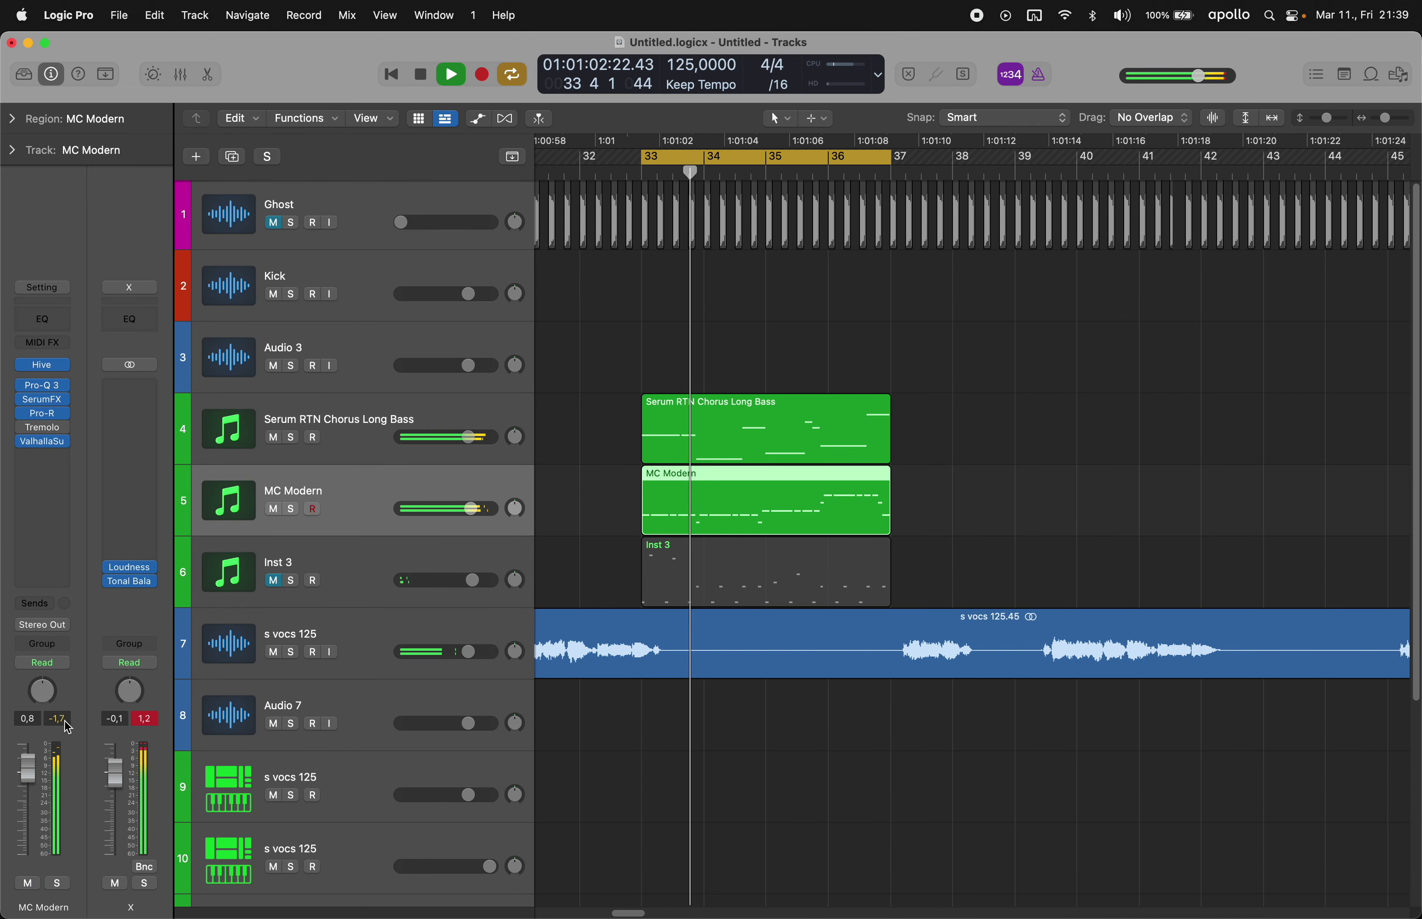
pyautogui.moveTo(31, 775); pyautogui.dragTo(31, 772)
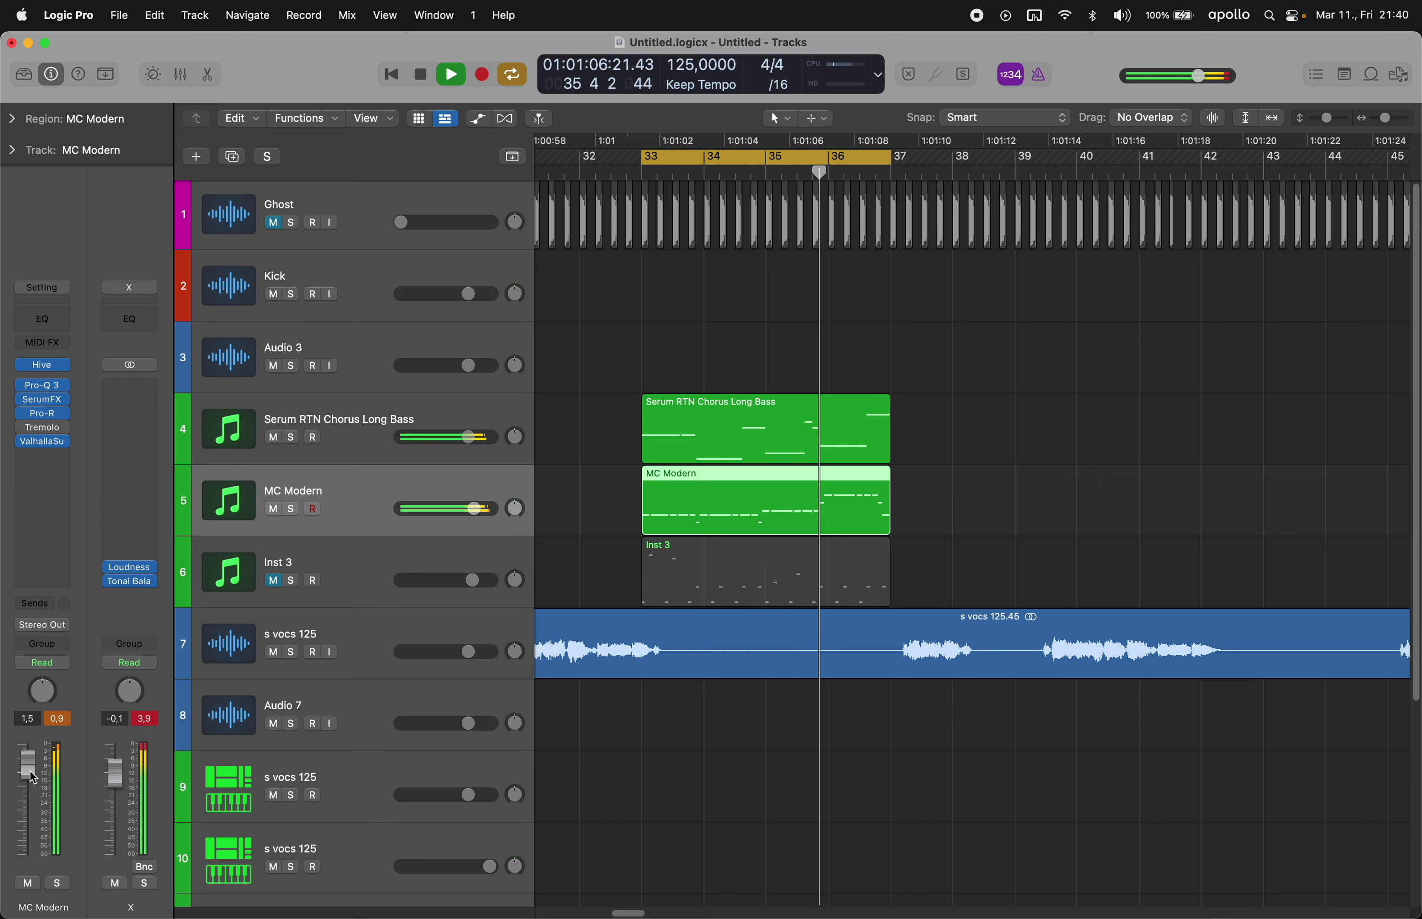
pyautogui.click(581, 429)
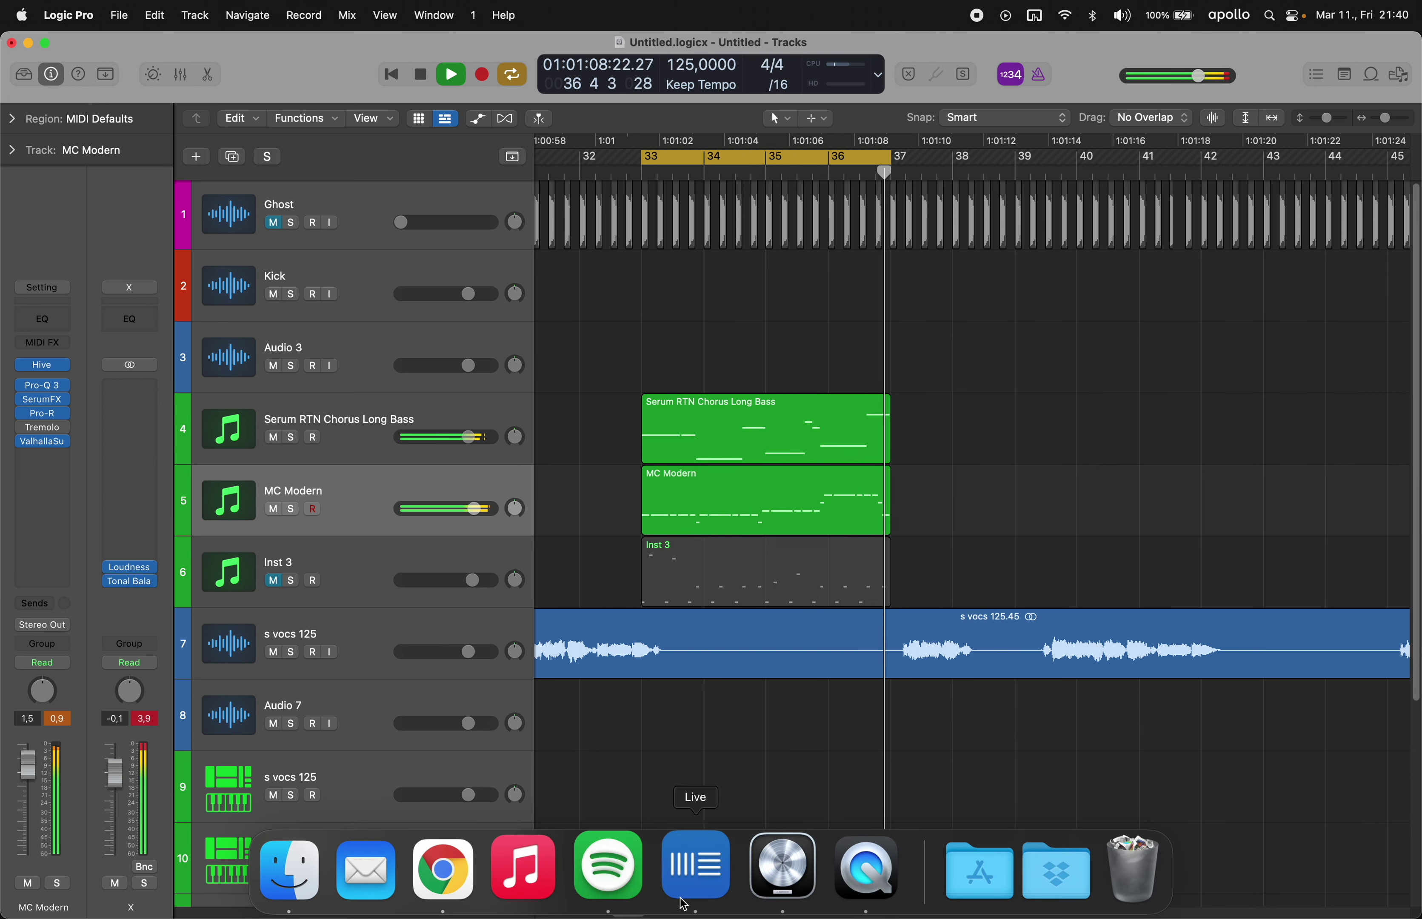
# - Switch to Ableton Live and search the Own sample folder for "kick"
pyautogui.click(684, 905)
pyautogui.click(719, 392)
pyautogui.click(848, 100)
pyautogui.write('kick')
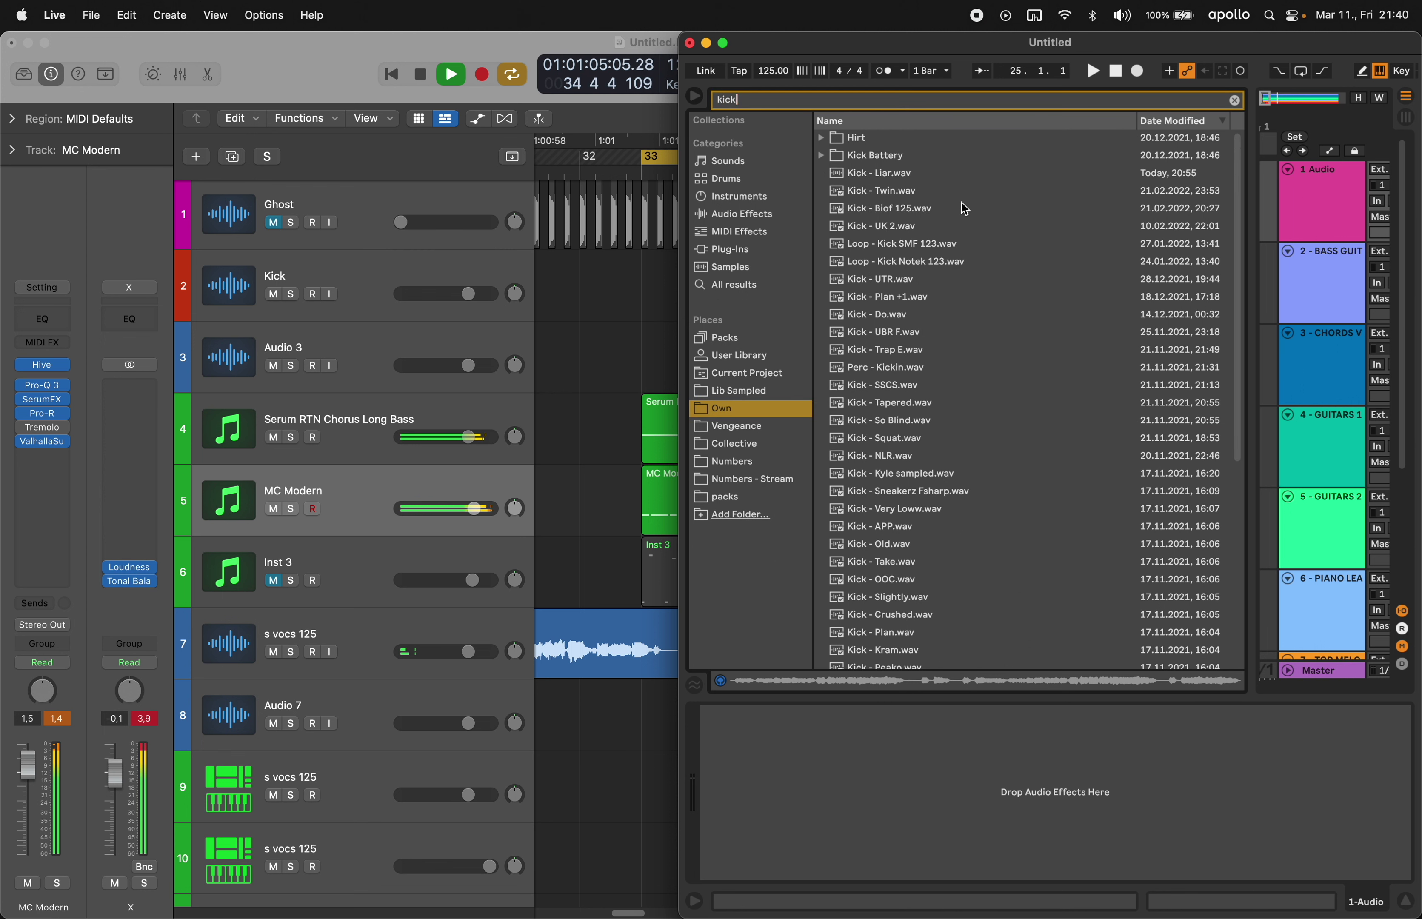
# - Audition the kick samples from Kick - NLR.wav down to Kick - OOC.wav against the loop
pyautogui.click(948, 457)
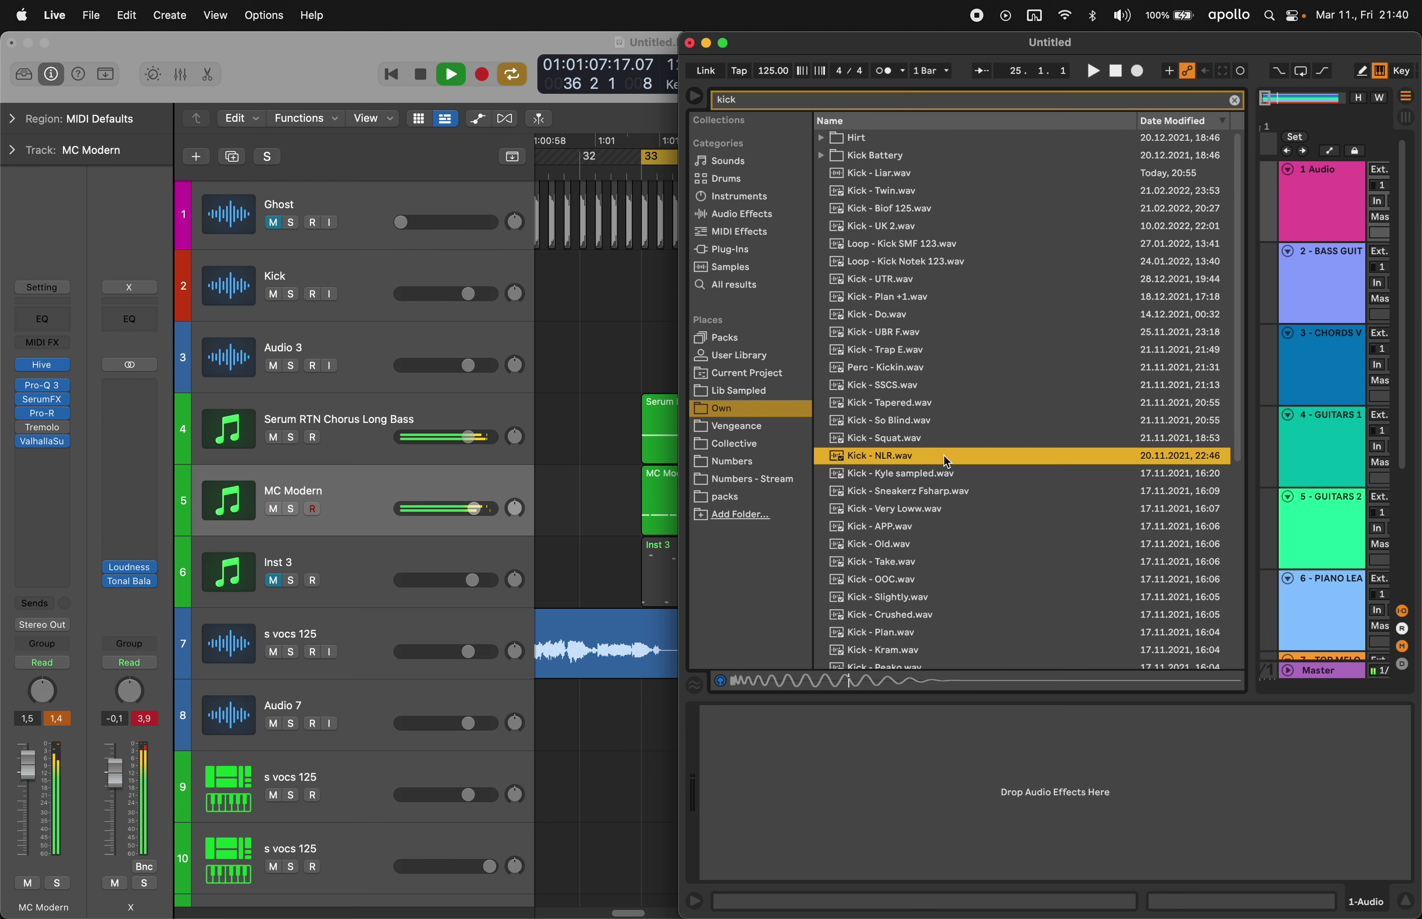
pyautogui.click(972, 466)
pyautogui.scroll(-1, 973, 466)
pyautogui.press('Down')
pyautogui.press('Down')
pyautogui.press('Down')
pyautogui.press('Down')
pyautogui.press('Down')
pyautogui.scroll(-3, 972, 466)
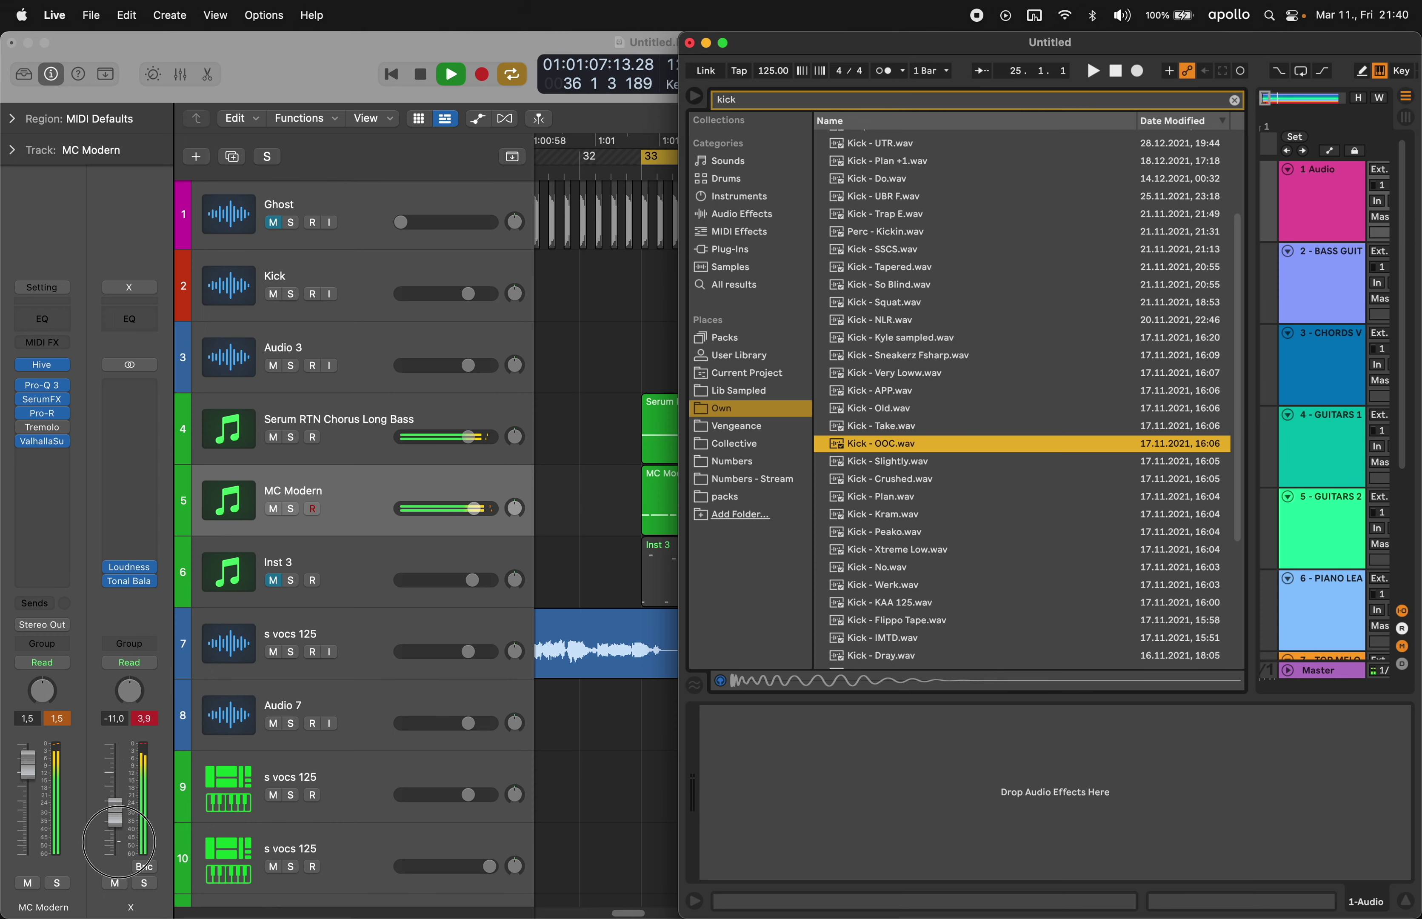
# - Lower the X output channel to -11.0 dB in Logic and return to the Ableton Live sample browser
pyautogui.click(119, 841)
pyautogui.click(776, 506)
pyautogui.click(687, 872)
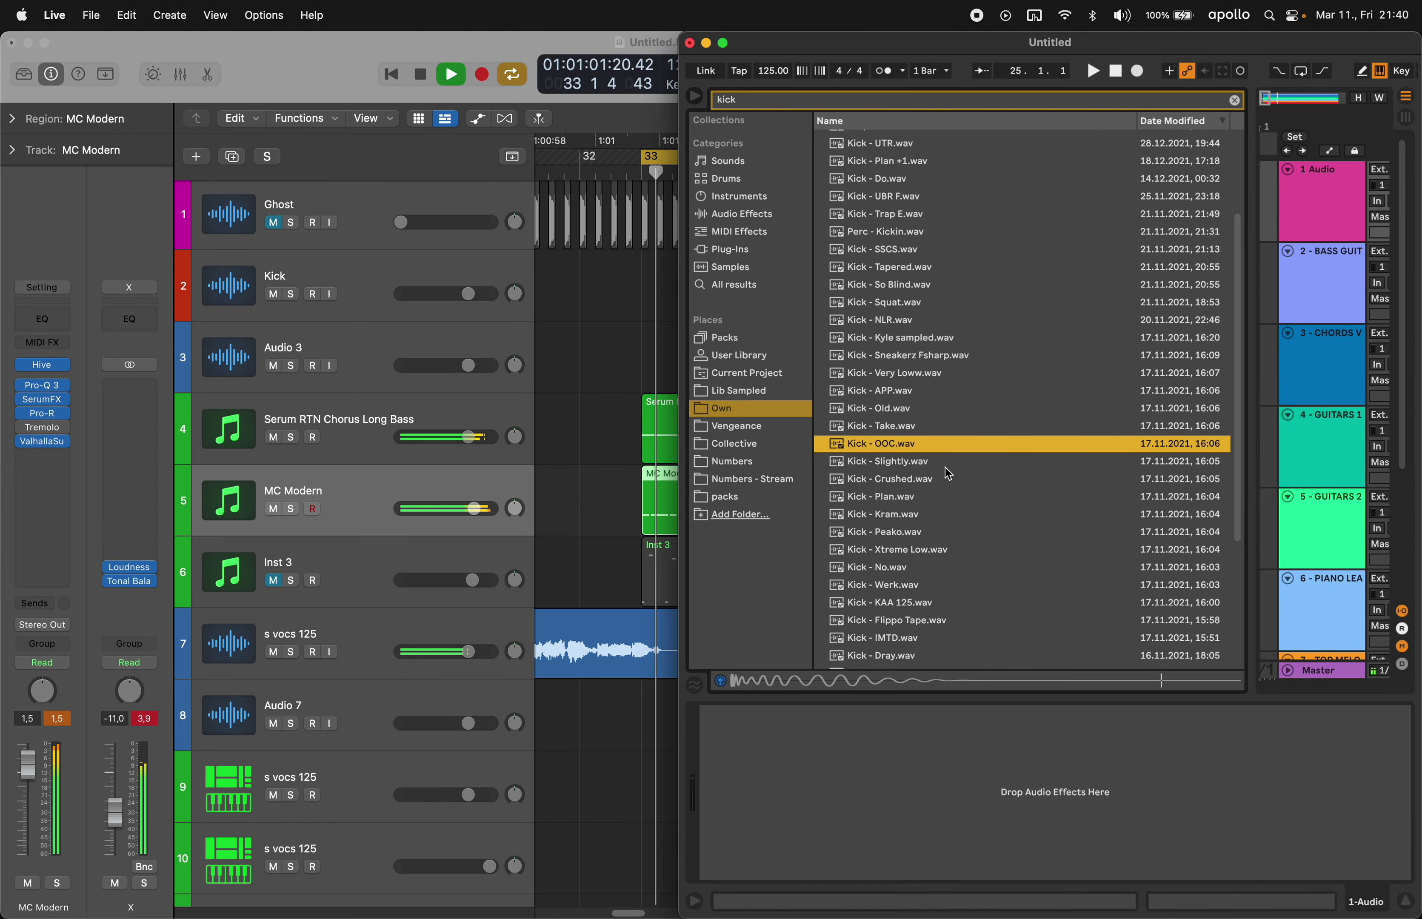
# - Audition Kick - Plan.wav, Kick - Kram.wav and Kick - Peako.wav against the loop
pyautogui.click(916, 500)
pyautogui.press('Down')
pyautogui.scroll(-3, 965, 527)
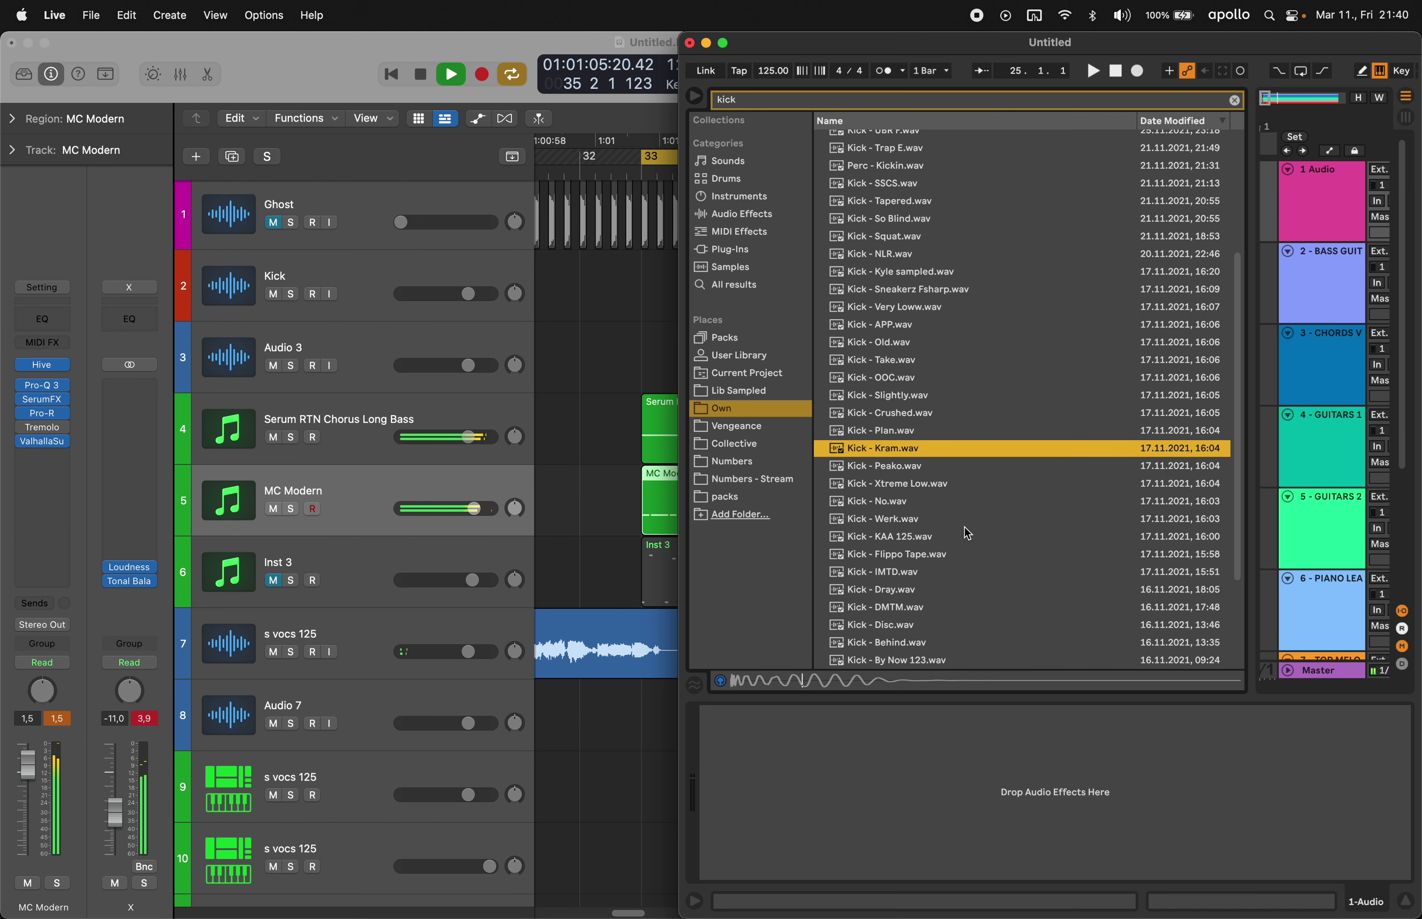
pyautogui.press('Down')
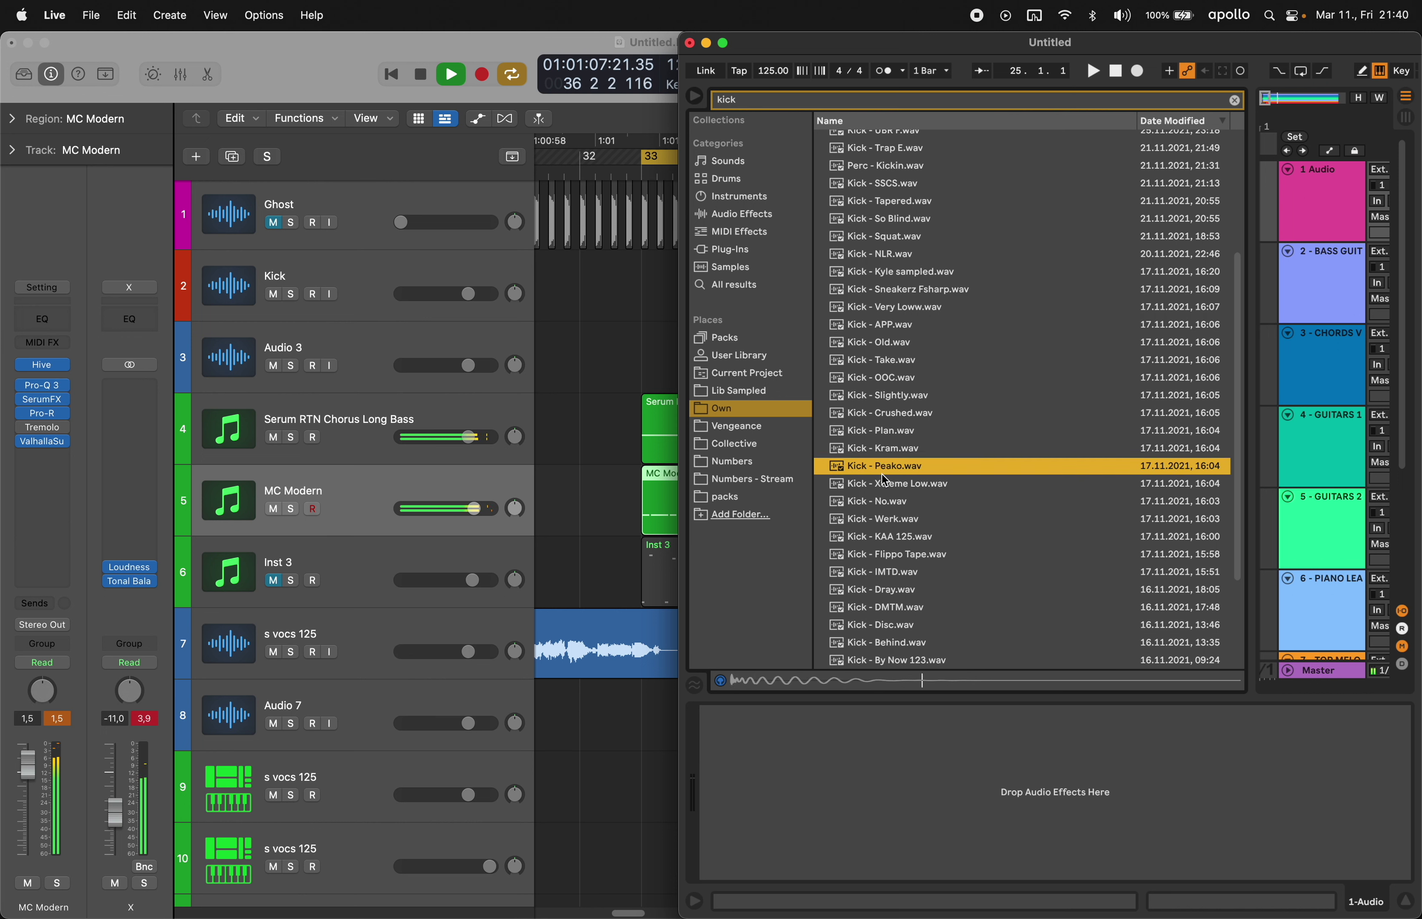
pyautogui.click(860, 449)
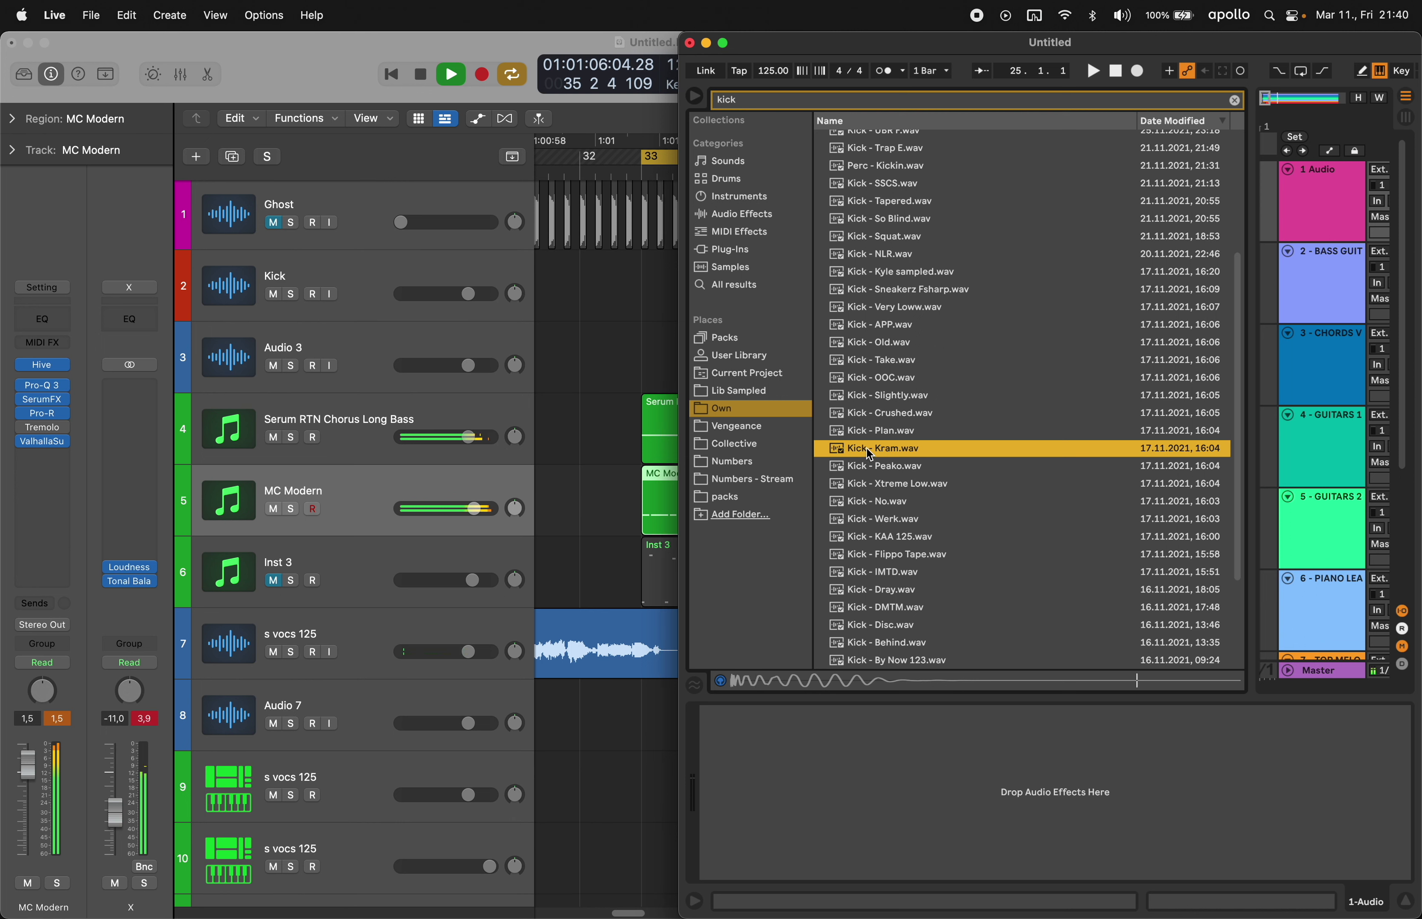
pyautogui.press('Down')
# - Place Kick - Peako.wav on Logic's Kick track at bar 33 and paste consecutive copies on every beat
pyautogui.moveTo(871, 473); pyautogui.dragTo(655, 296)
pyautogui.press('super+c')
pyautogui.press('super+v')
pyautogui.press('super+v')
pyautogui.press('super+v')
pyautogui.press('super+v')
pyautogui.press('super+v')
pyautogui.press('super+v')
pyautogui.press('super+v')
pyautogui.press('super+v')
pyautogui.press('super+v')
pyautogui.press('super+v')
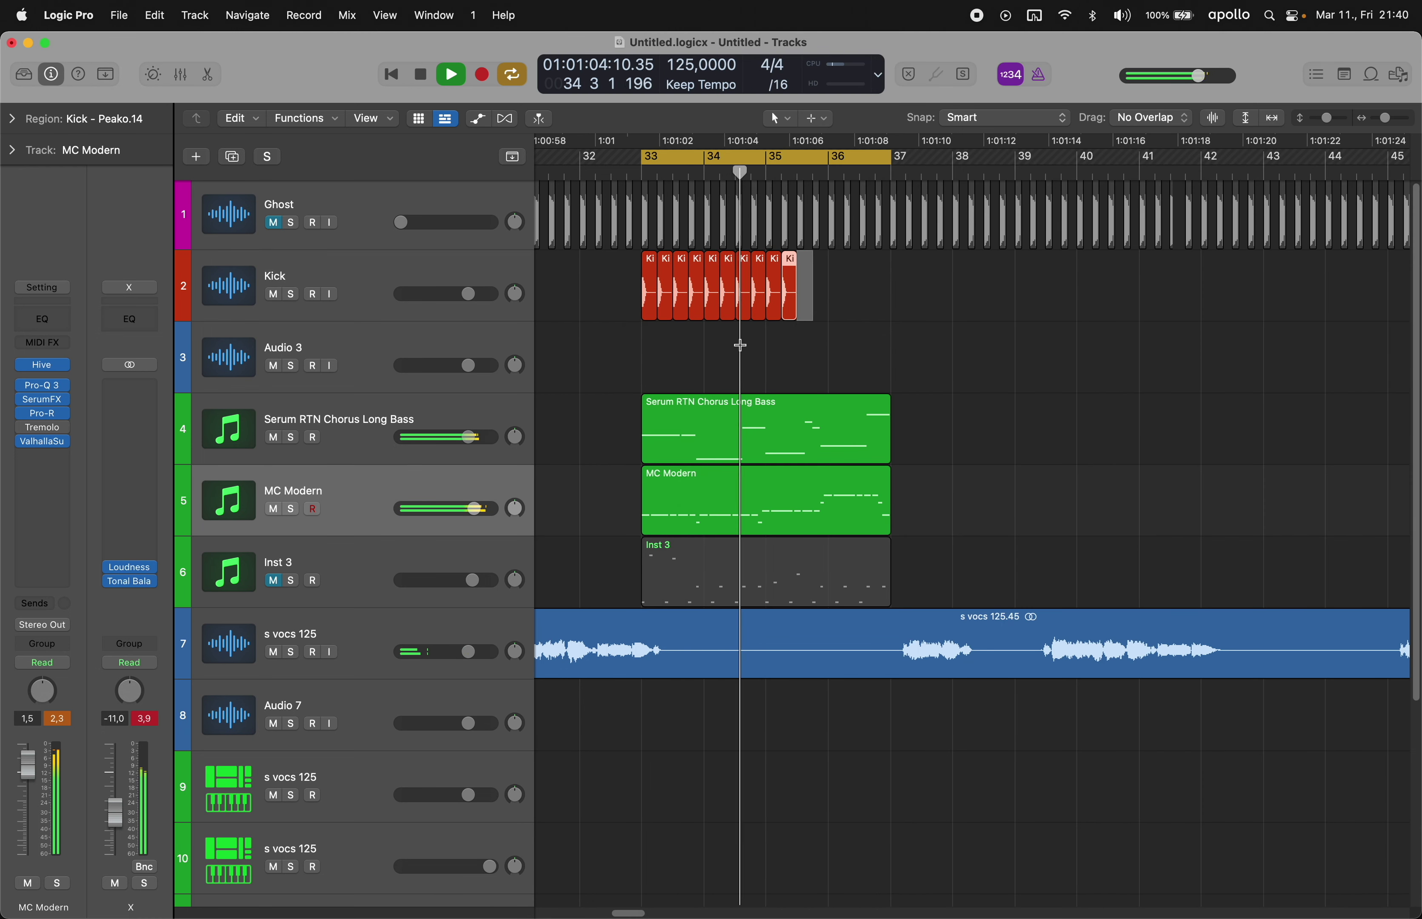
# - Repeat the kick region up to bar 37 and delete the copies past the end of the loop
pyautogui.press('super+r')
pyautogui.press('super+r')
pyautogui.press('super+r')
pyautogui.press('super+r')
pyautogui.press('super+r')
pyautogui.press('super+r')
pyautogui.press('super+r')
pyautogui.click(860, 352)
pyautogui.moveTo(951, 272); pyautogui.dragTo(900, 323)
pyautogui.press('Delete')
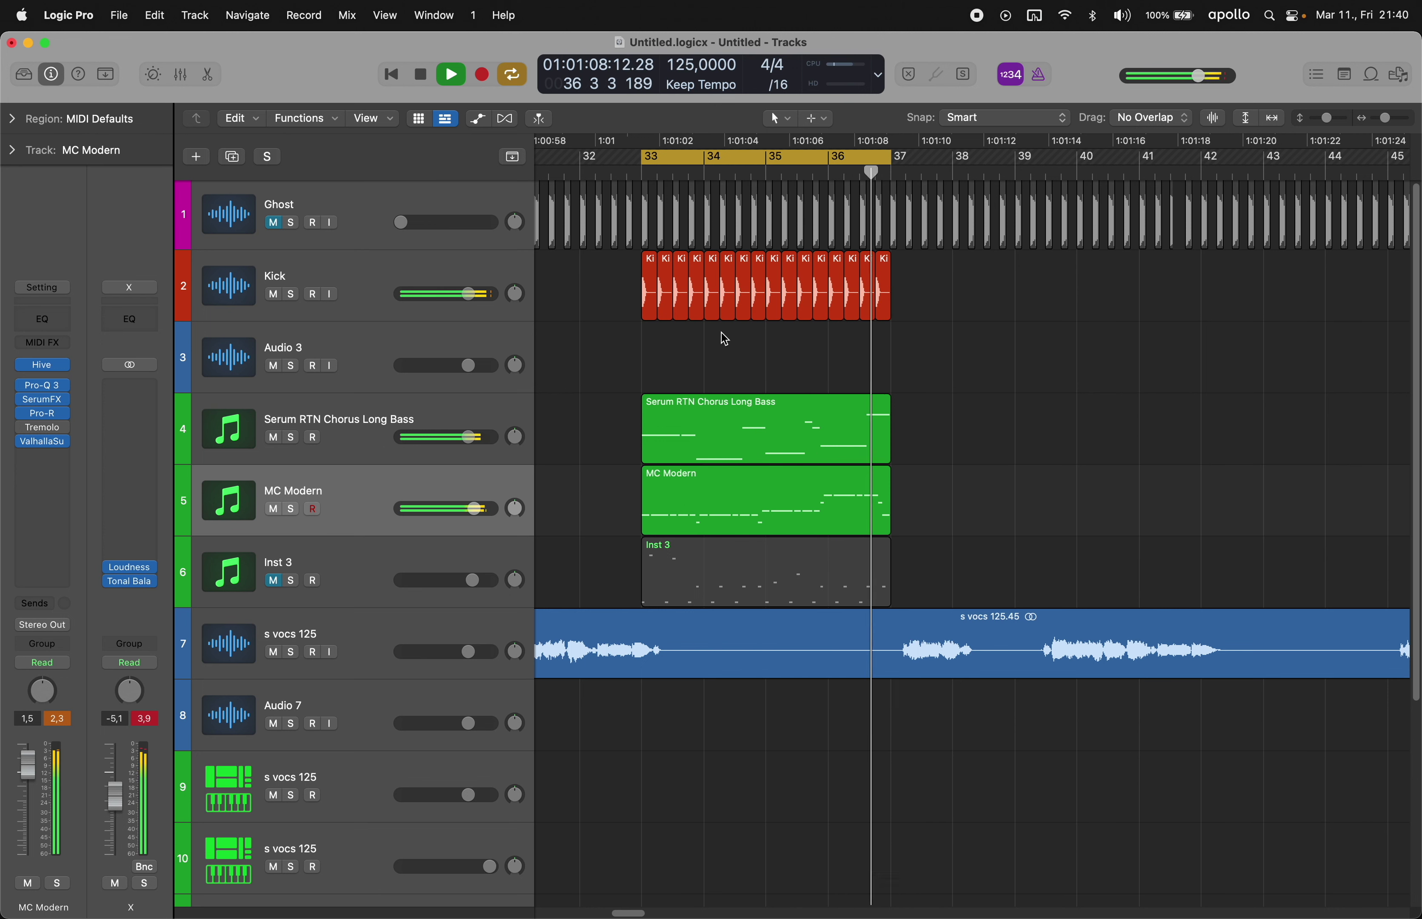
# - Reset the X channel's peak reading and raise the Kick track's volume to 3.7 dB
pyautogui.scroll(5, 722, 334)
pyautogui.hscroll(-4, 721, 335)
pyautogui.click(146, 719)
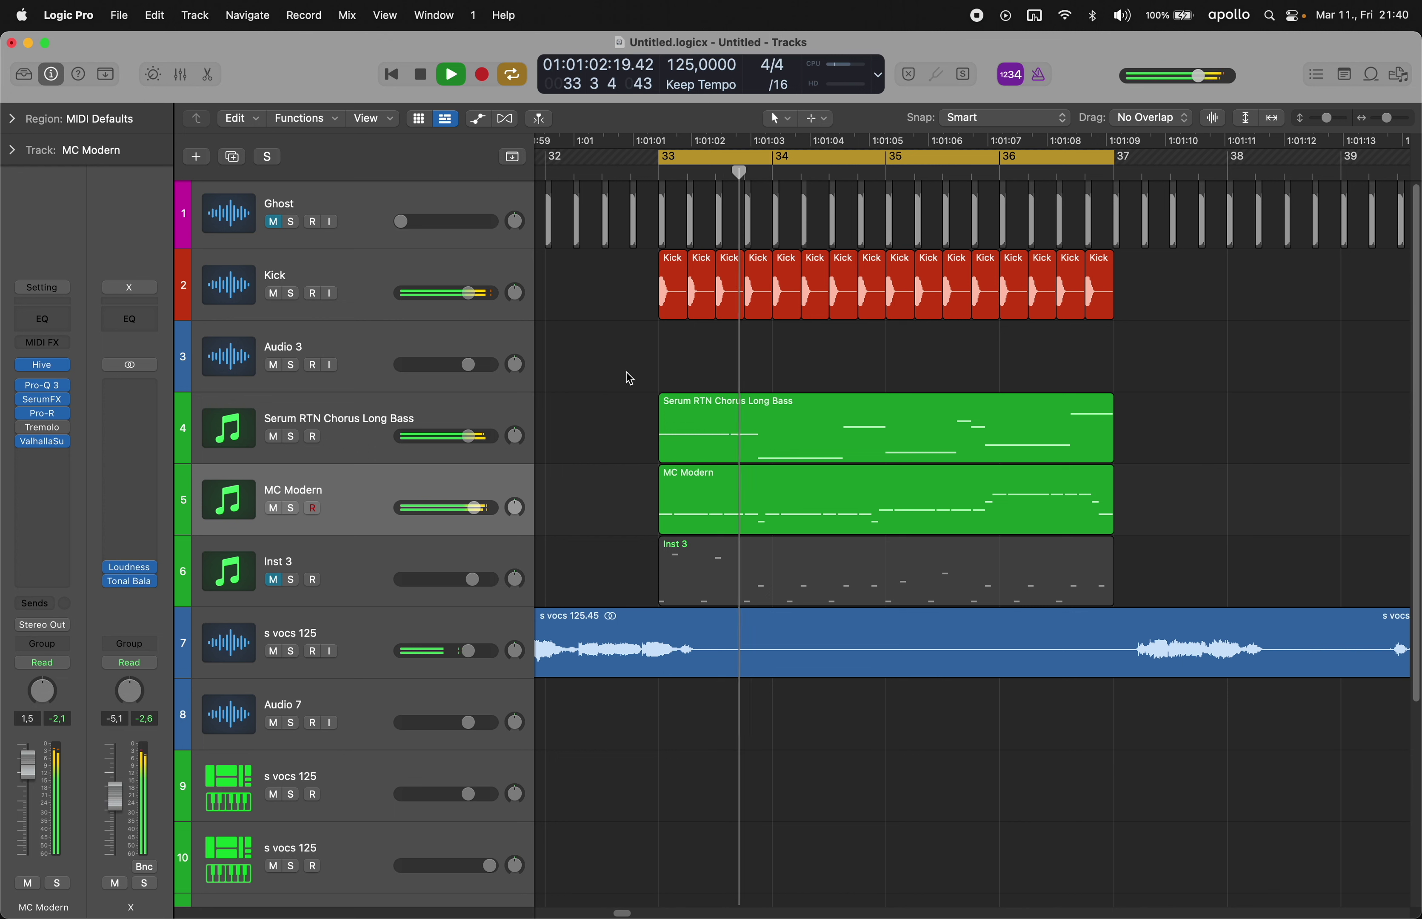
pyautogui.click(345, 265)
pyautogui.moveTo(31, 774); pyautogui.dragTo(31, 758)
pyautogui.click(643, 364)
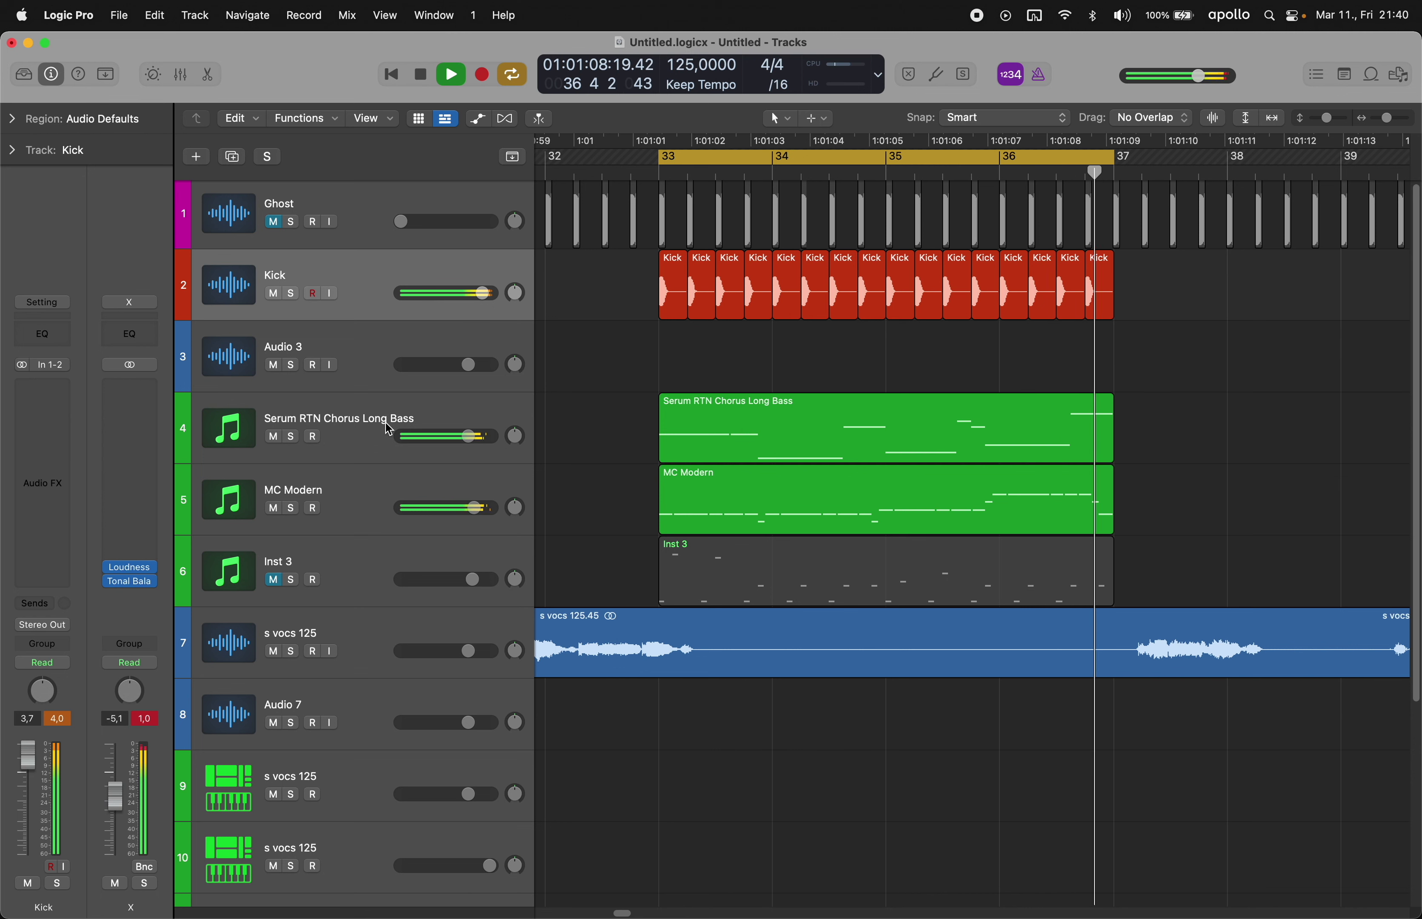
# - Select the Audio 3 track and switch to Ableton Live
pyautogui.click(384, 382)
pyautogui.moveTo(740, 863)
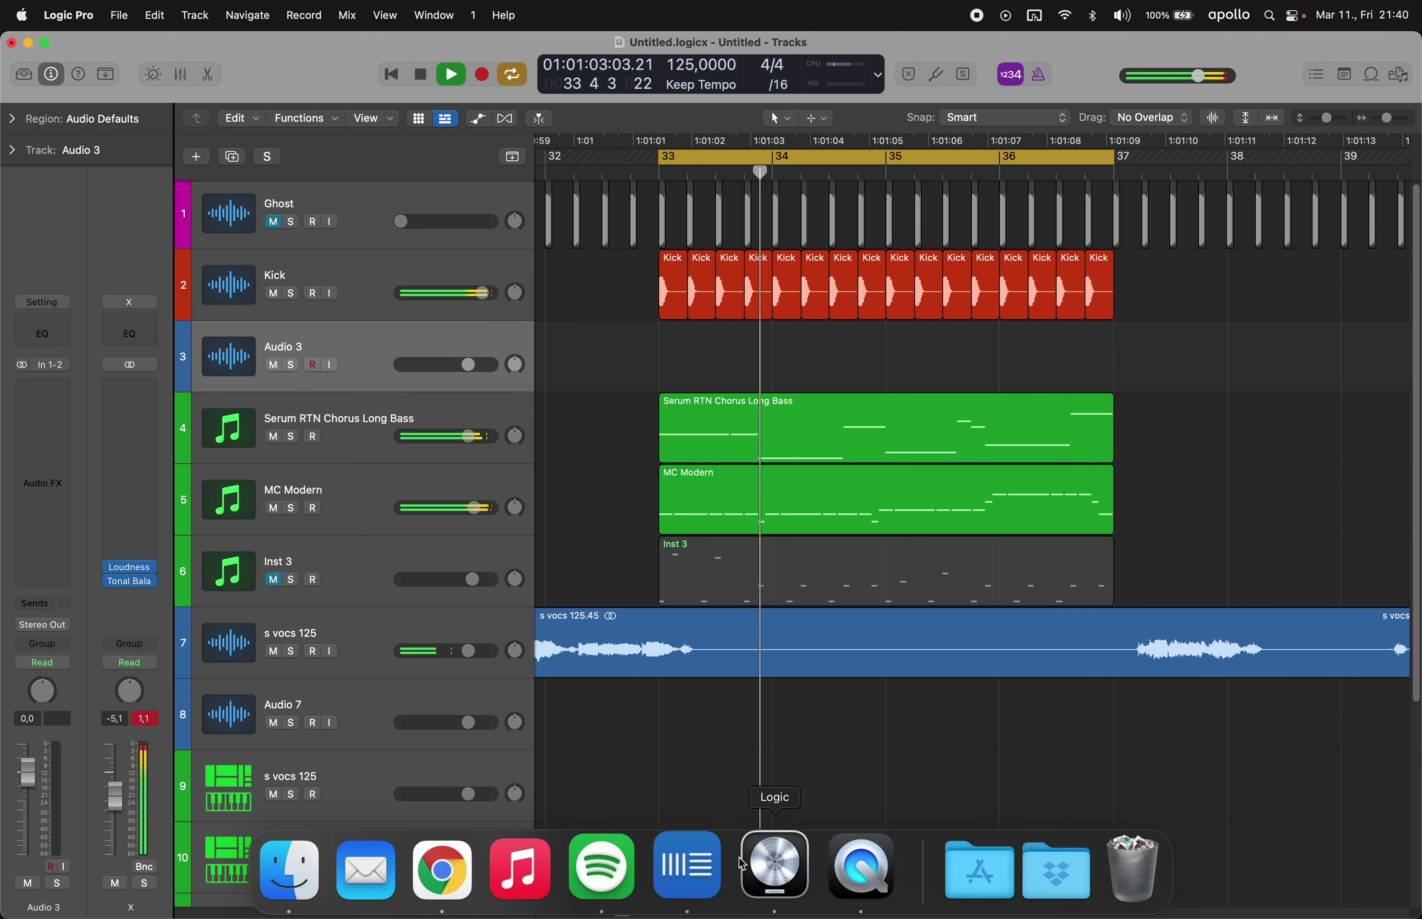
# - Switch to Ableton Live and search the Own sample folder for "125 clap"
pyautogui.click(688, 864)
pyautogui.moveTo(743, 104); pyautogui.dragTo(639, 92)
pyautogui.write('12')
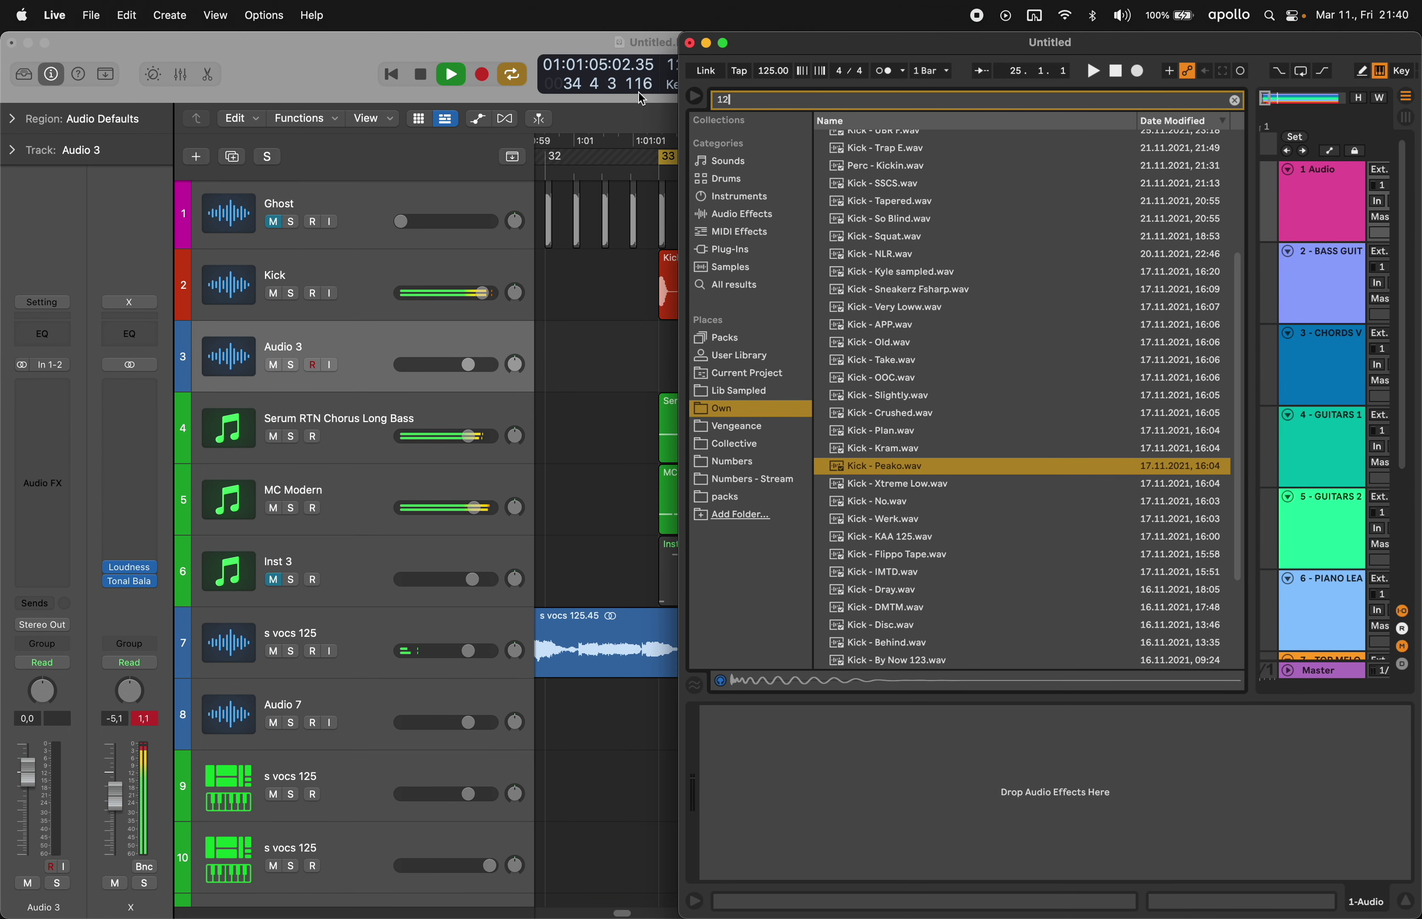
pyautogui.write('5 clap')
# - Audition the clap samples found, from Loop - Clap 125.wav through Clap - Tap 125.wav, against the playing track
pyautogui.click(945, 156)
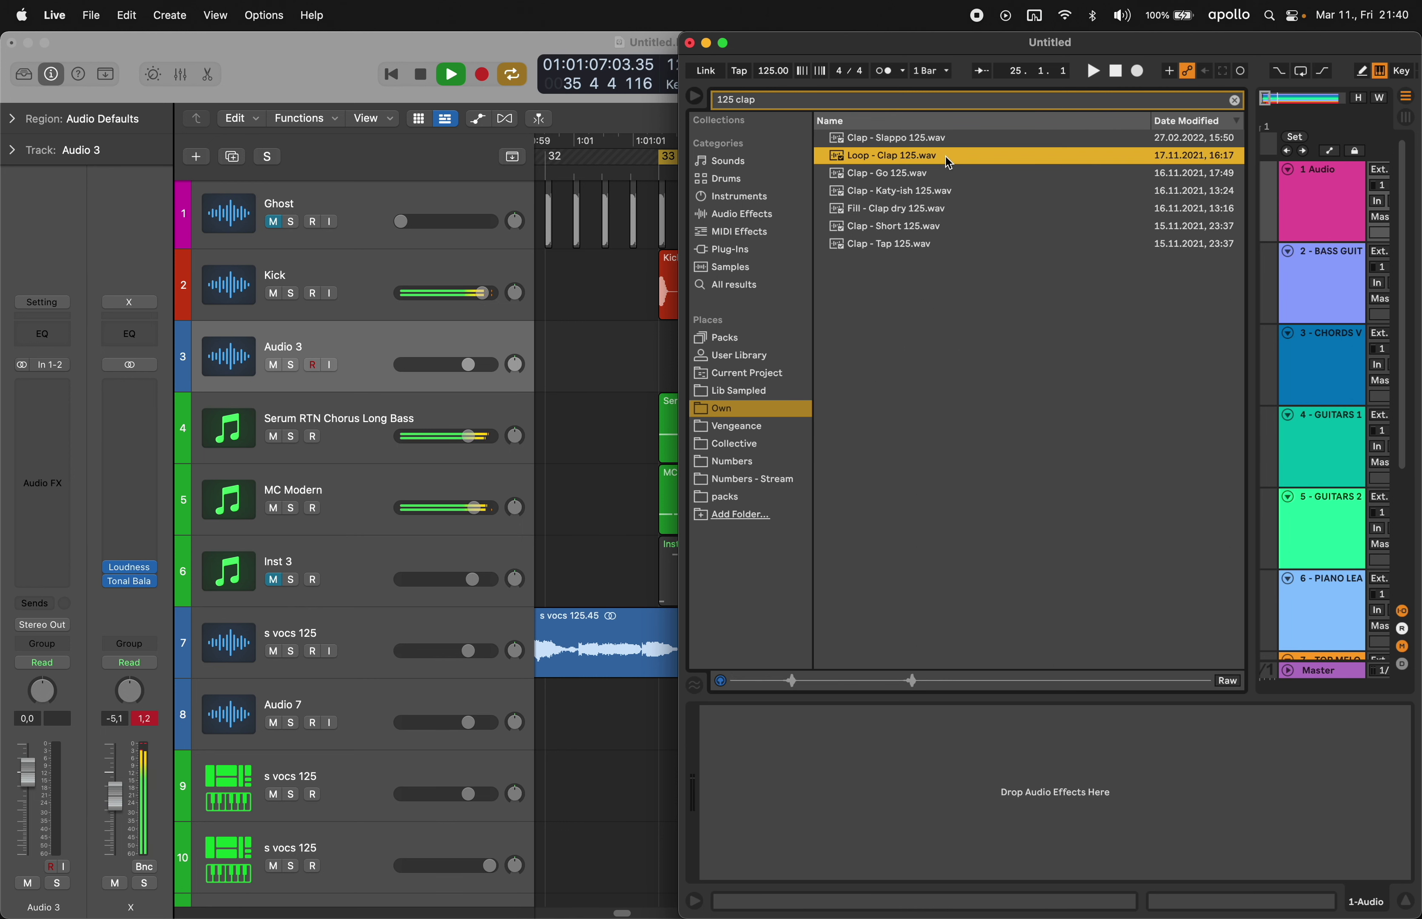
pyautogui.press('Down')
pyautogui.press('Down')
pyautogui.press('Down')
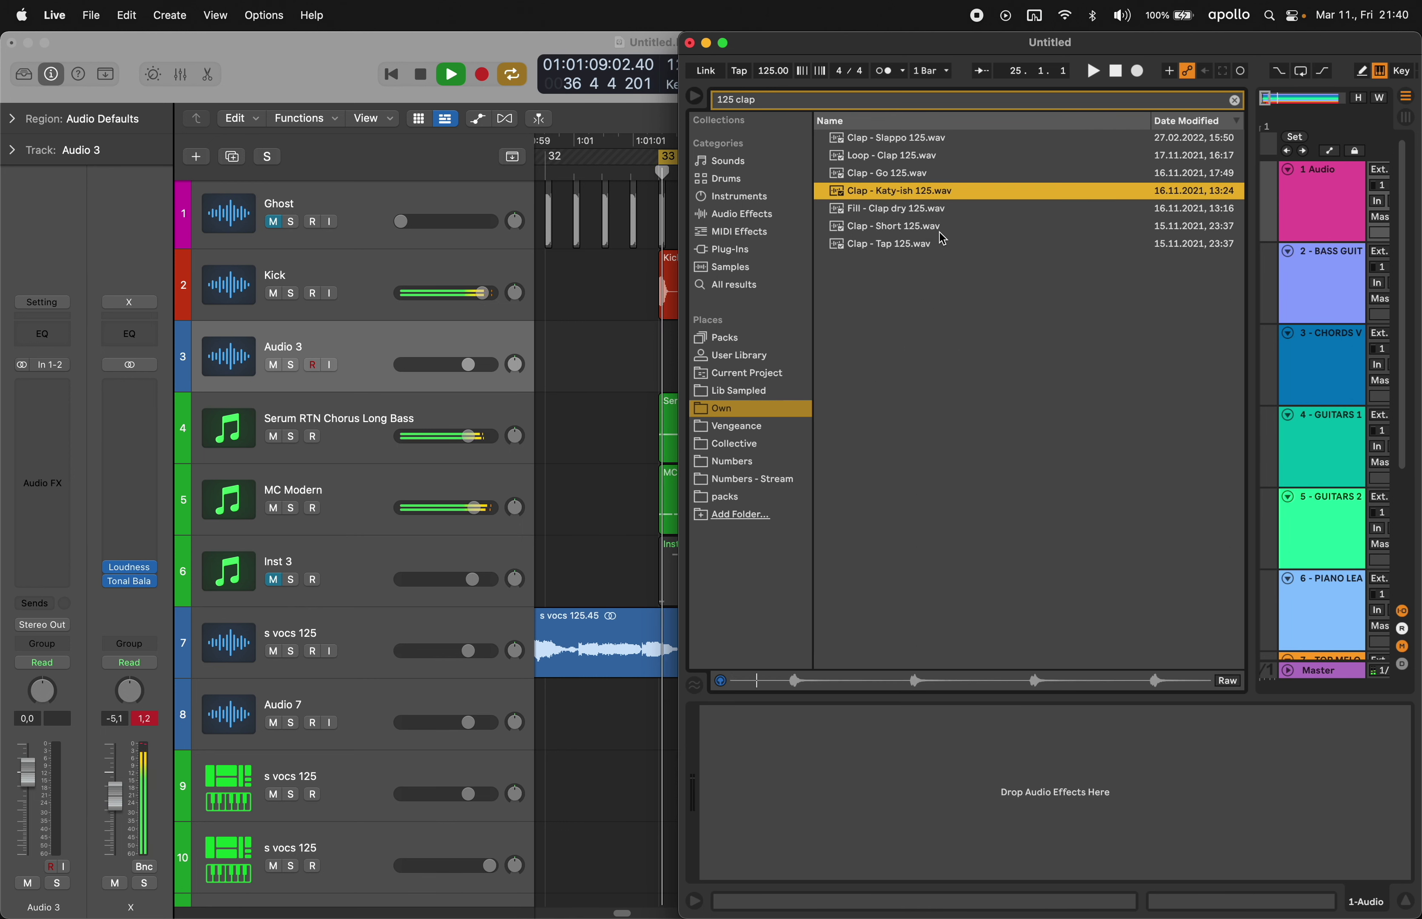
pyautogui.press('Down')
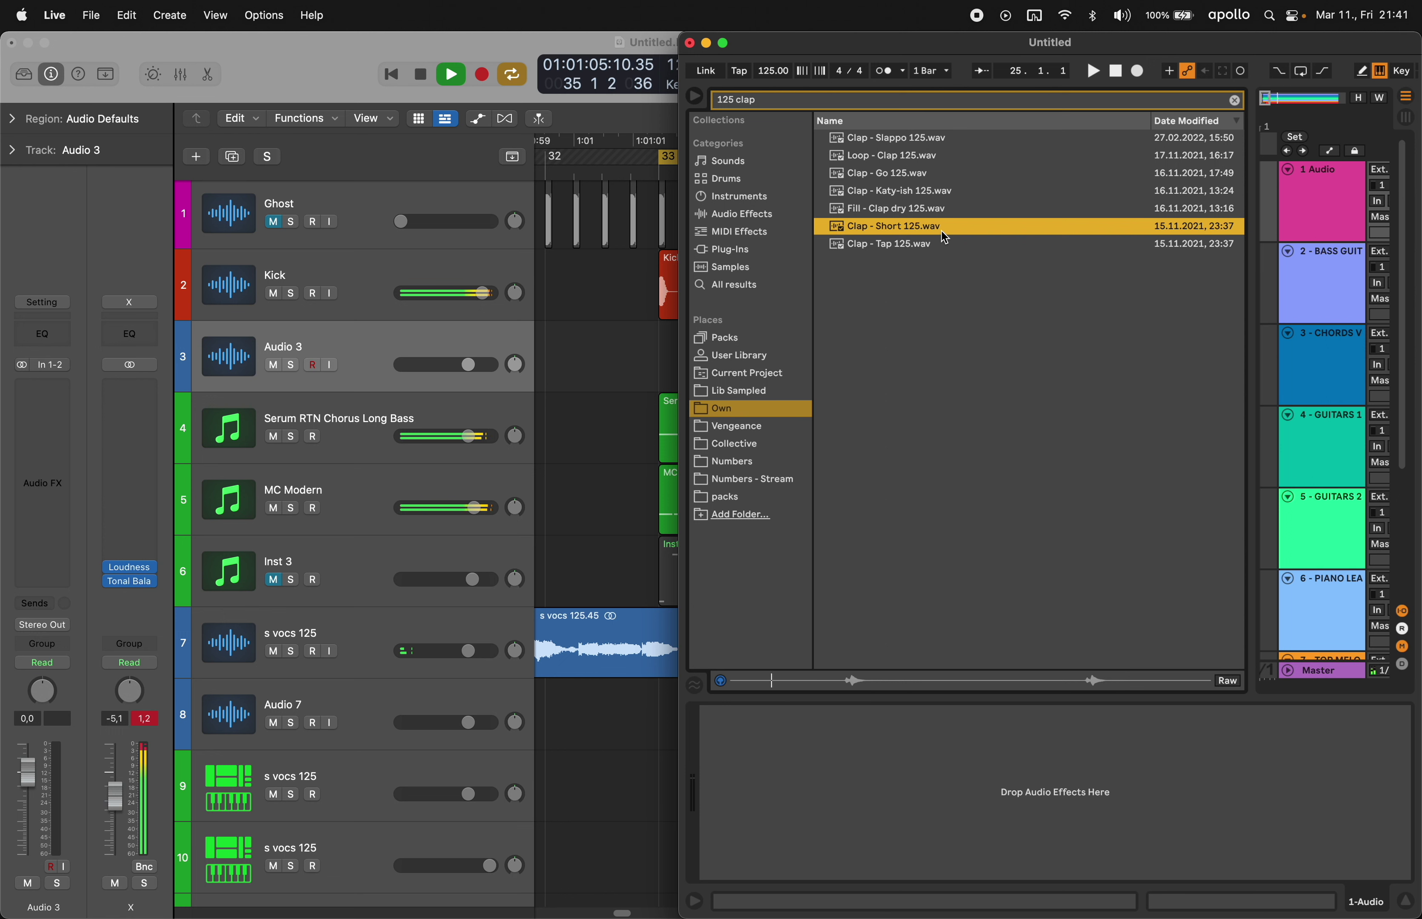
pyautogui.press('Down')
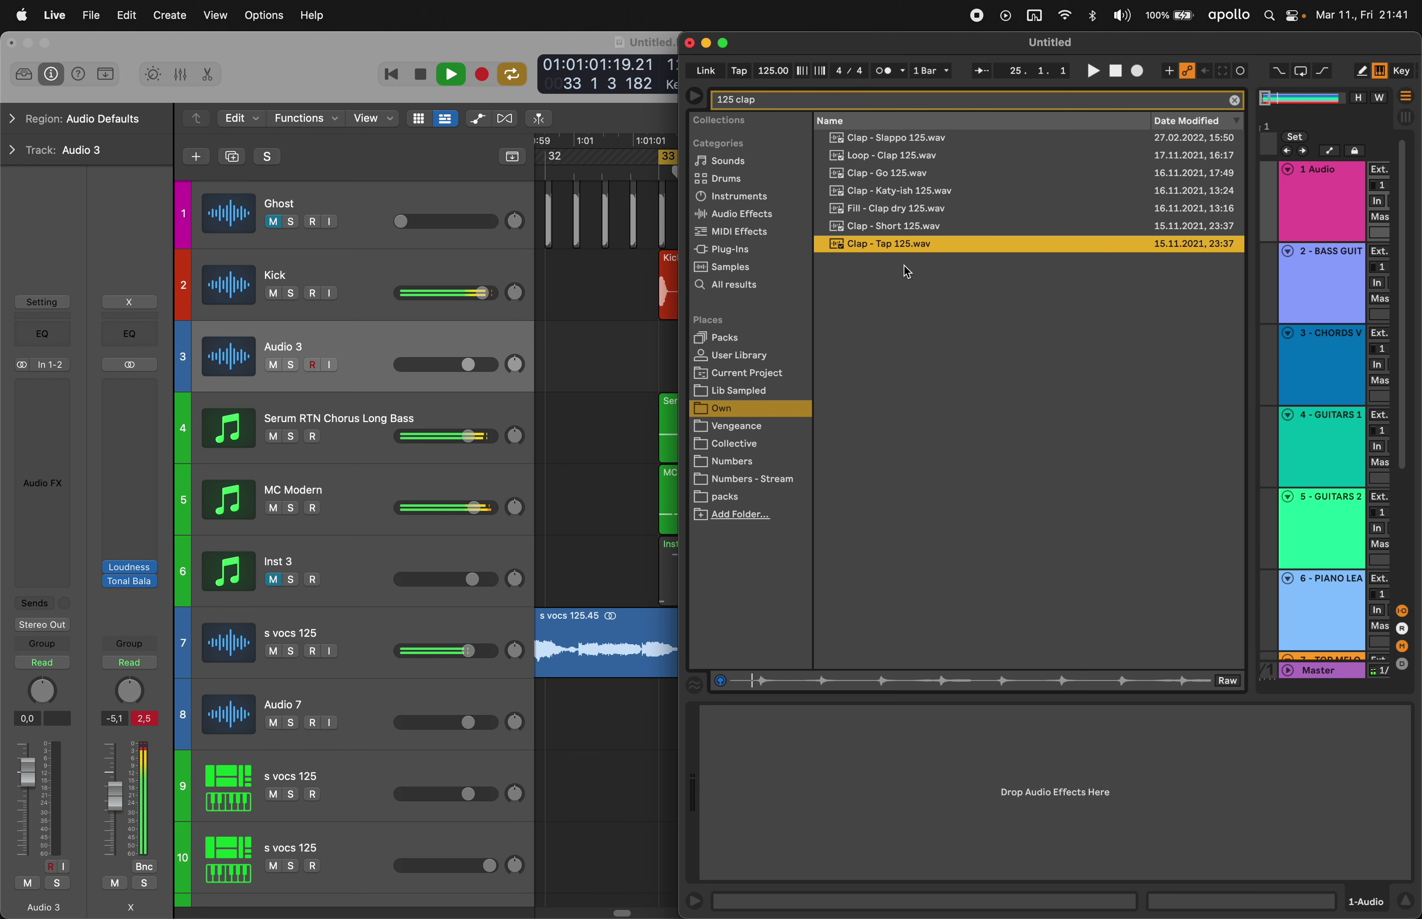
# - Clear the sample search and expand the VETH1 pack in the Vengeance library
pyautogui.click(773, 428)
pyautogui.click(927, 260)
pyautogui.press('Right')
pyautogui.click(1233, 100)
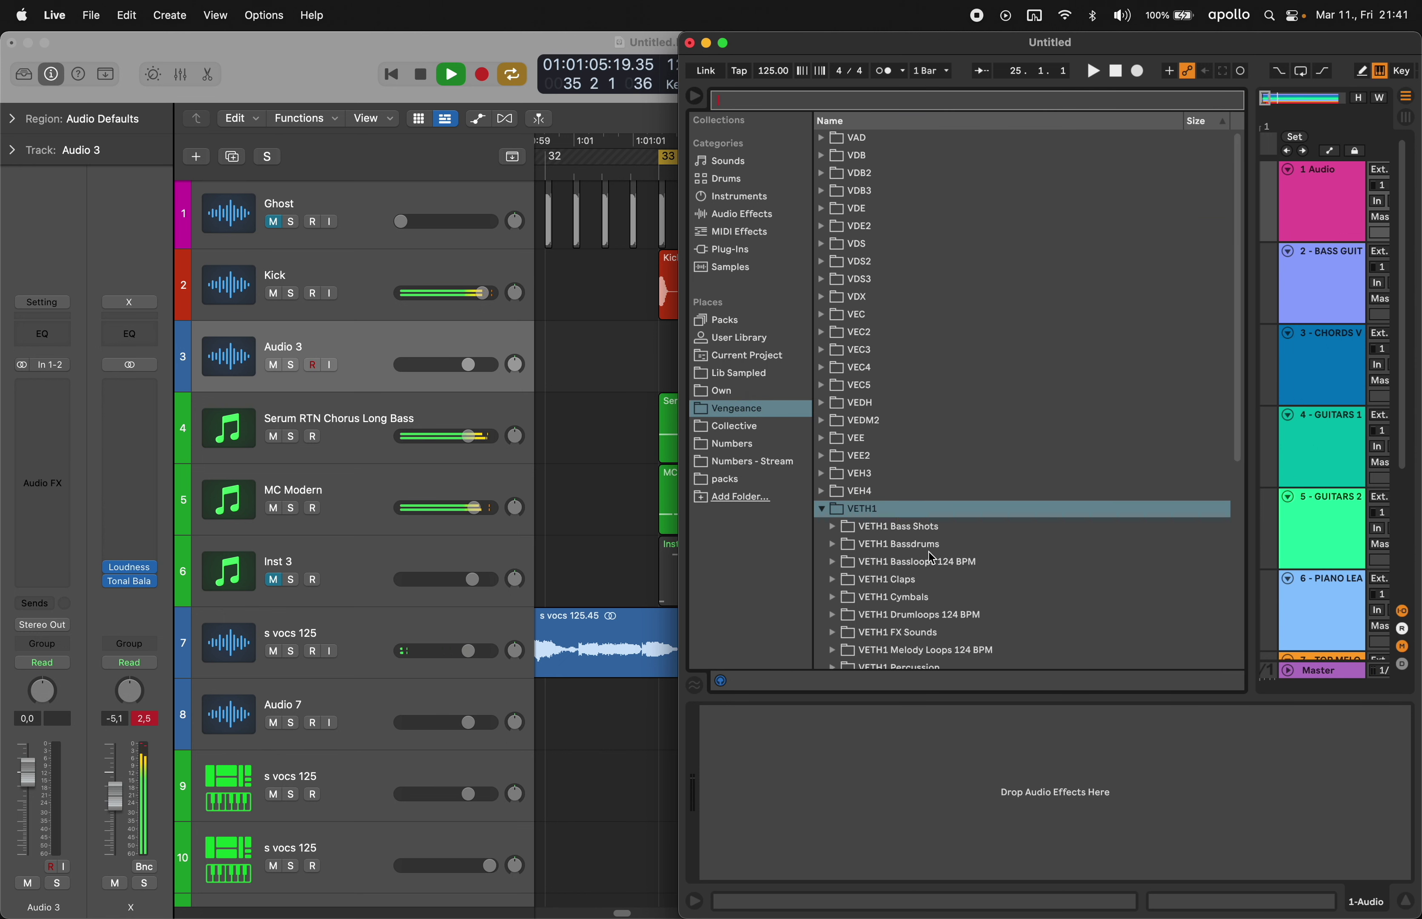
# - Expand the VETH1 Claps folder and audition its clap samples against the playing track
pyautogui.click(950, 578)
pyautogui.press('Right')
pyautogui.press('Down')
pyautogui.scroll(-6, 981, 550)
pyautogui.press('Down')
pyautogui.press('Down')
pyautogui.press('Down')
pyautogui.press('Down')
pyautogui.press('Down')
pyautogui.press('Down')
pyautogui.scroll(-4, 996, 538)
pyautogui.press('Down')
pyautogui.press('Down')
pyautogui.scroll(-20, 979, 423)
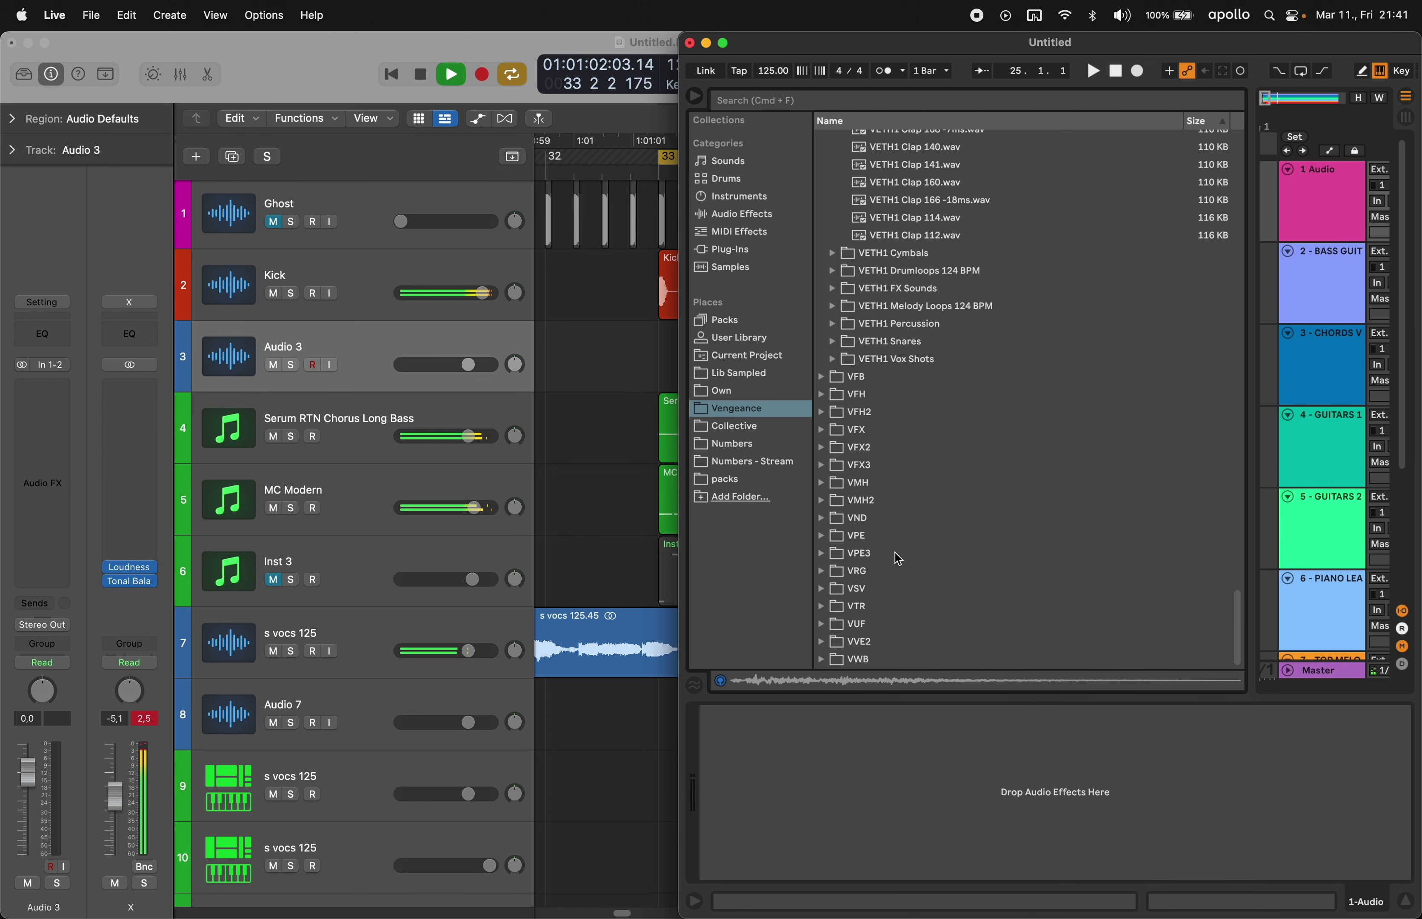
# - Expand the VPE3 Claps folder in the VPE3 pack and audition its first samples through VPE3 Clap 49.wav
pyautogui.click(899, 552)
pyautogui.press('Right')
pyautogui.click(938, 591)
pyautogui.press('Right')
pyautogui.press('Down')
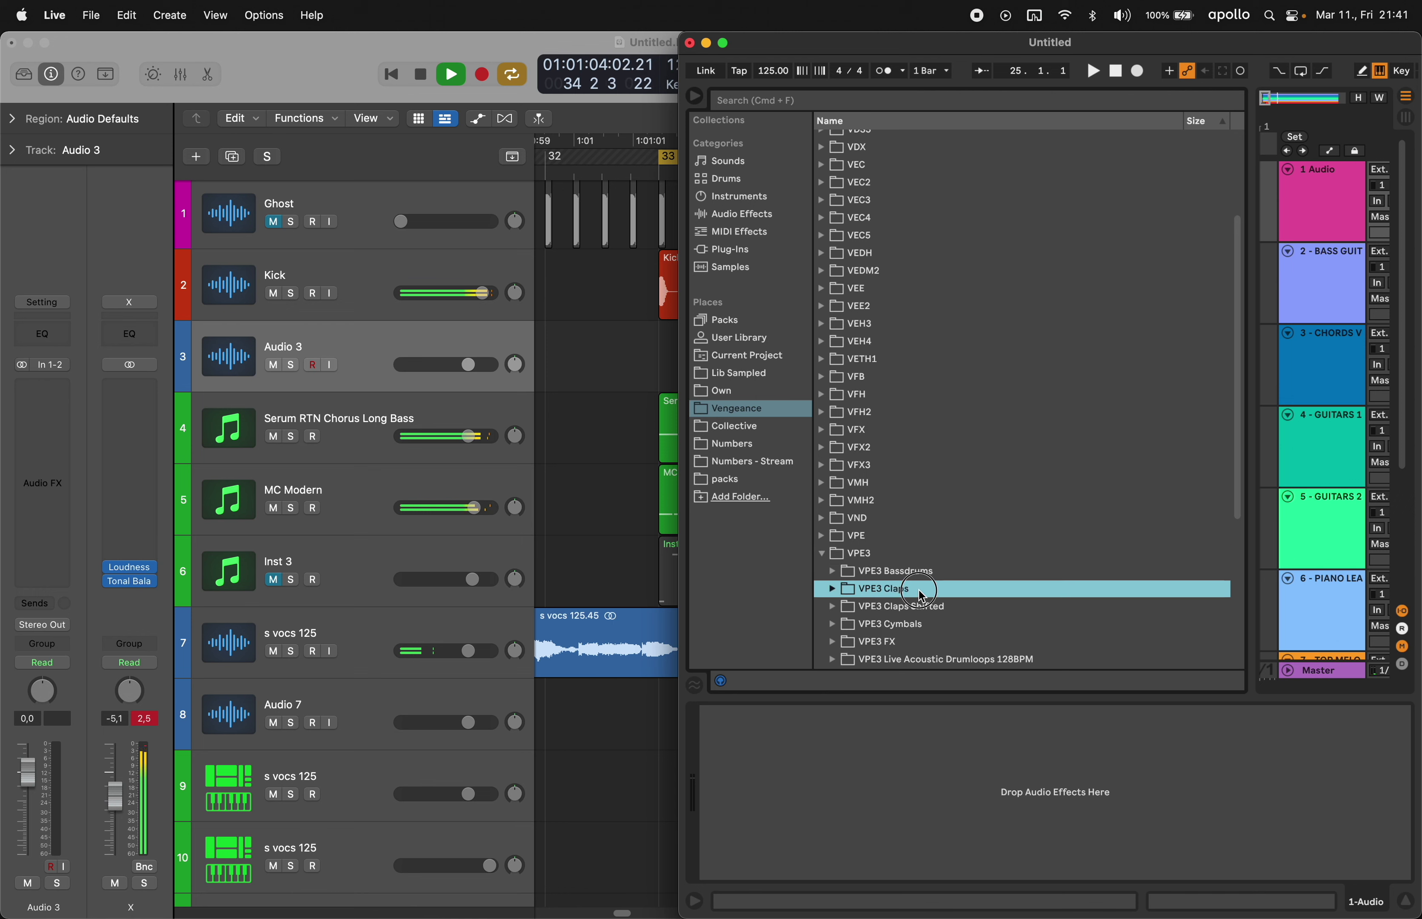
pyautogui.scroll(-5, 990, 594)
pyautogui.press('Down')
pyautogui.press('Down')
pyautogui.press('Down')
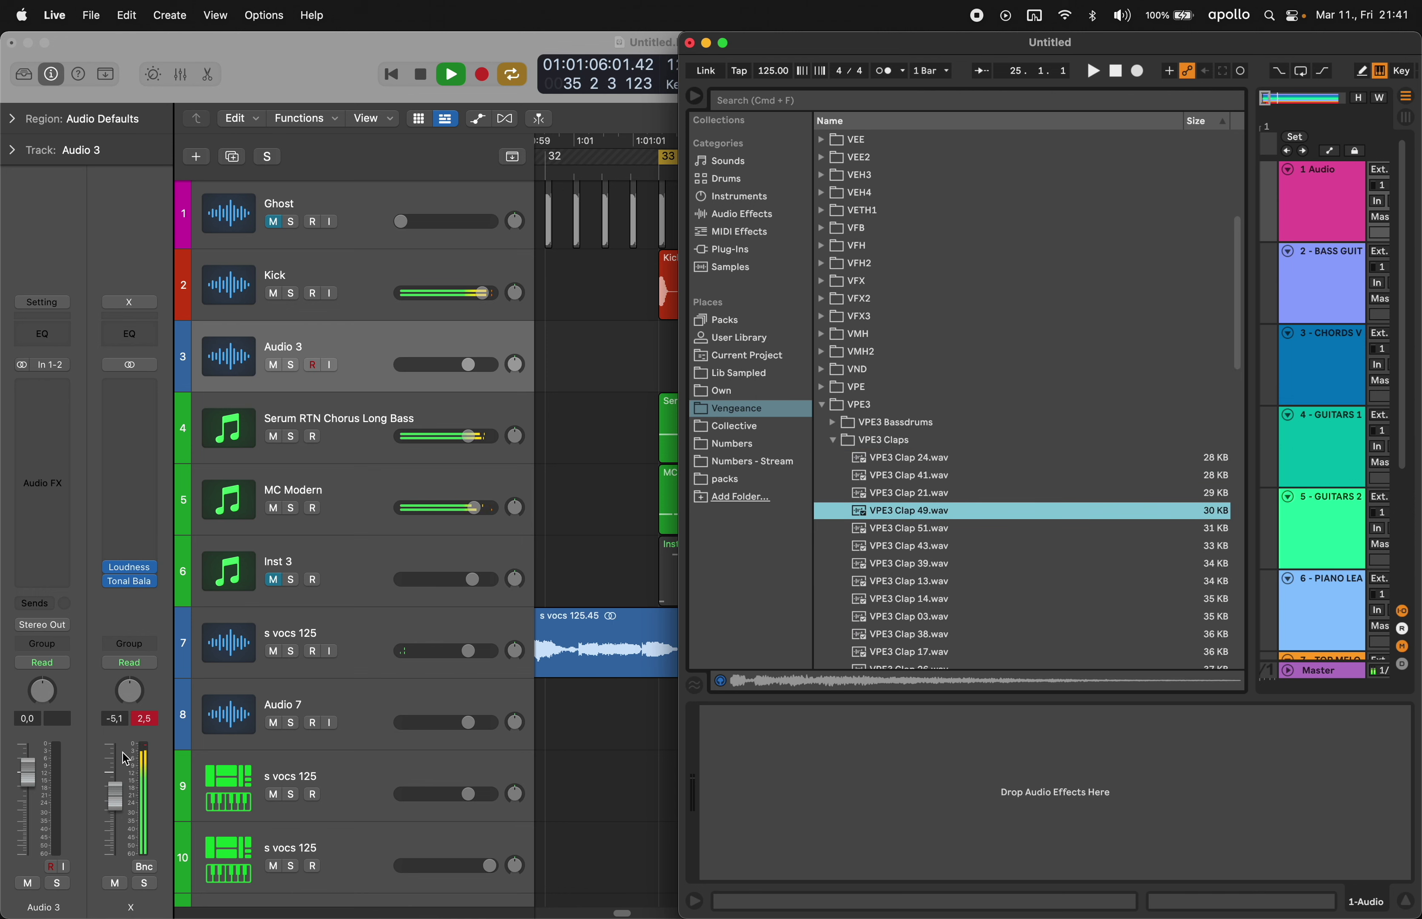
# - Lower channel X's volume in Logic Pro to -10.6 dB and return to Ableton Live
pyautogui.moveTo(119, 820); pyautogui.dragTo(120, 827)
pyautogui.moveTo(775, 896)
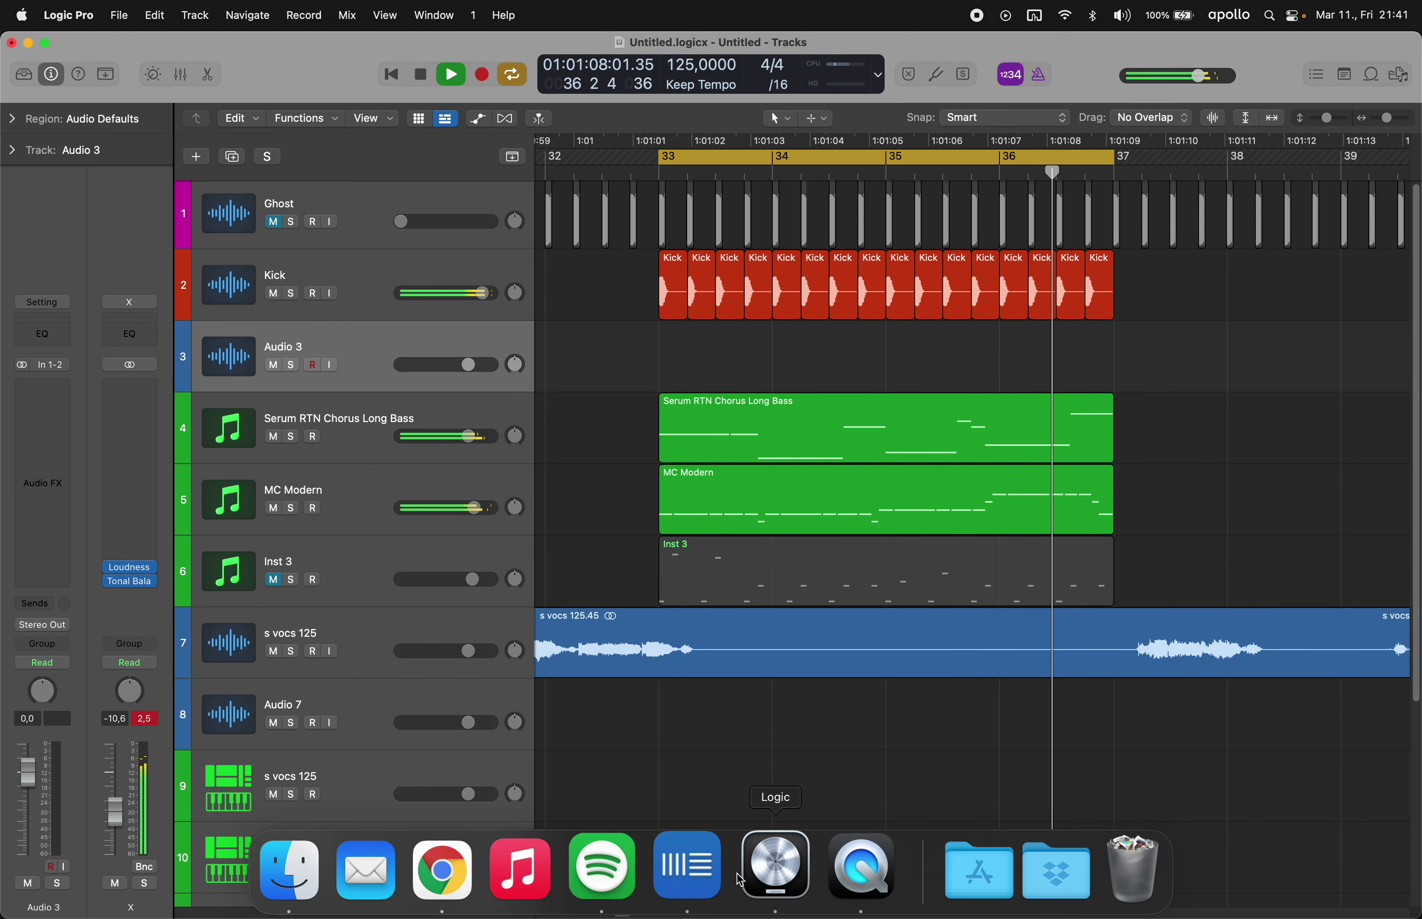
pyautogui.click(708, 897)
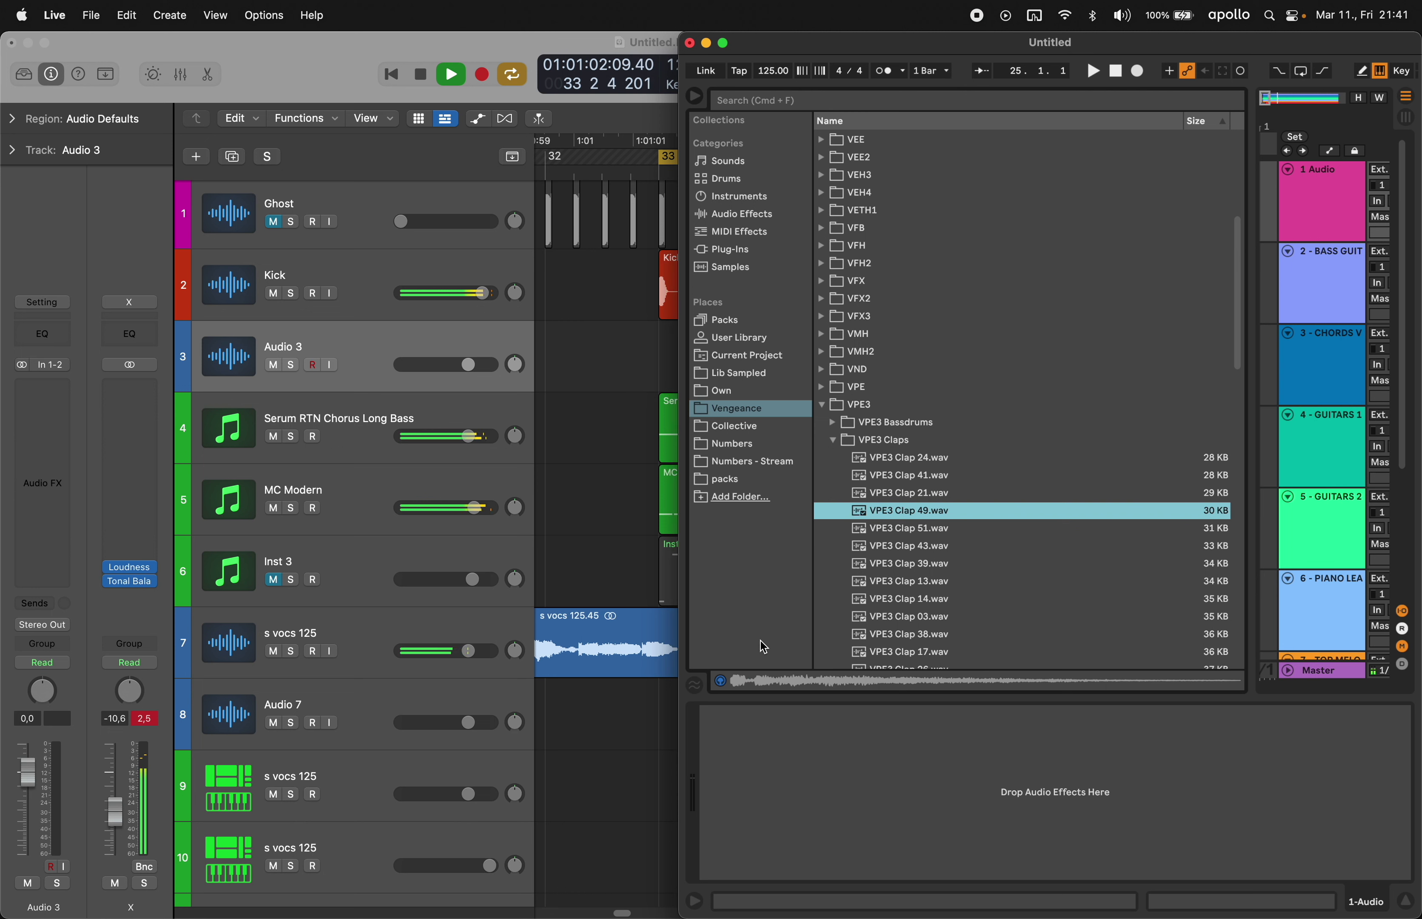
# - Audition the VPE3 Claps samples from VPE3 Clap 51.wav through VPE3 Clap 29.wav against the playing track
pyautogui.press('Down')
pyautogui.press('Down')
pyautogui.press('Down')
pyautogui.press('Down')
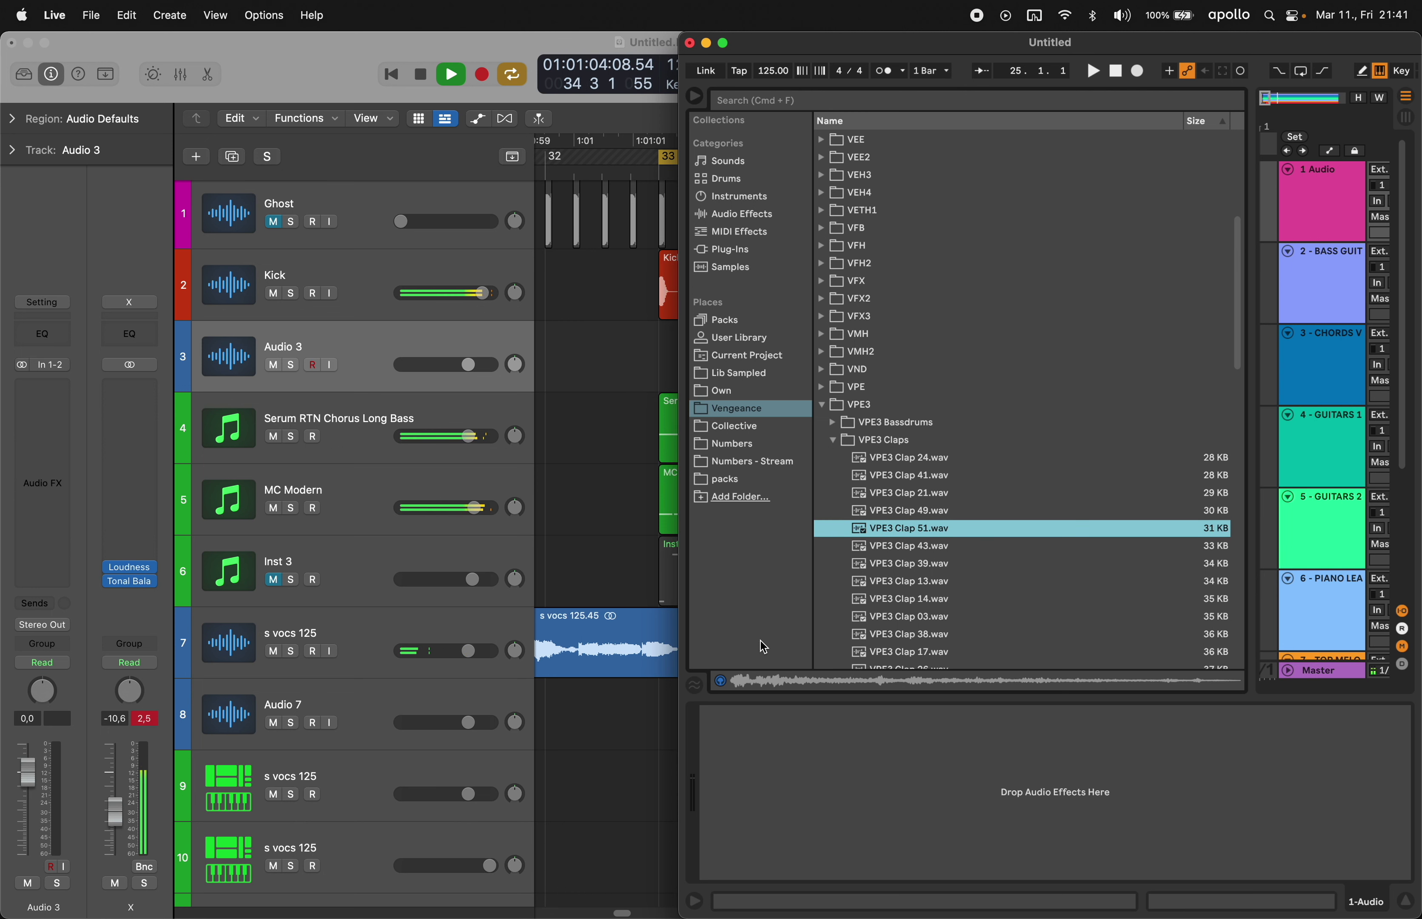
pyautogui.press('Down')
pyautogui.press('Down')
pyautogui.press('Down')
pyautogui.press('Down')
pyautogui.press('Down')
pyautogui.press('Down')
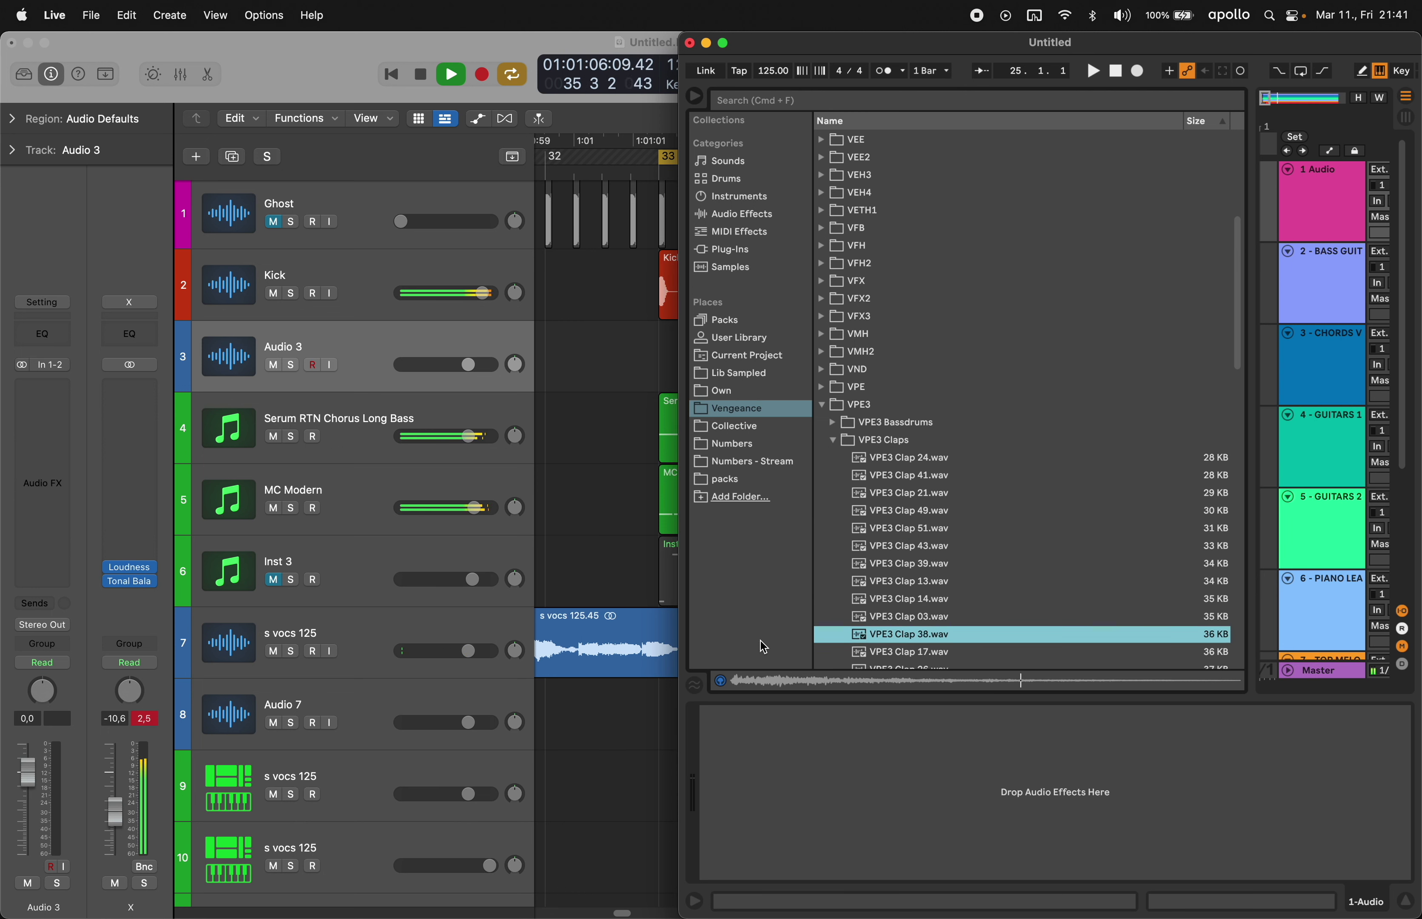
pyautogui.press('Down')
pyautogui.press('Down')
pyautogui.press('Down')
pyautogui.press('Down')
pyautogui.press('Down')
pyautogui.press('Down')
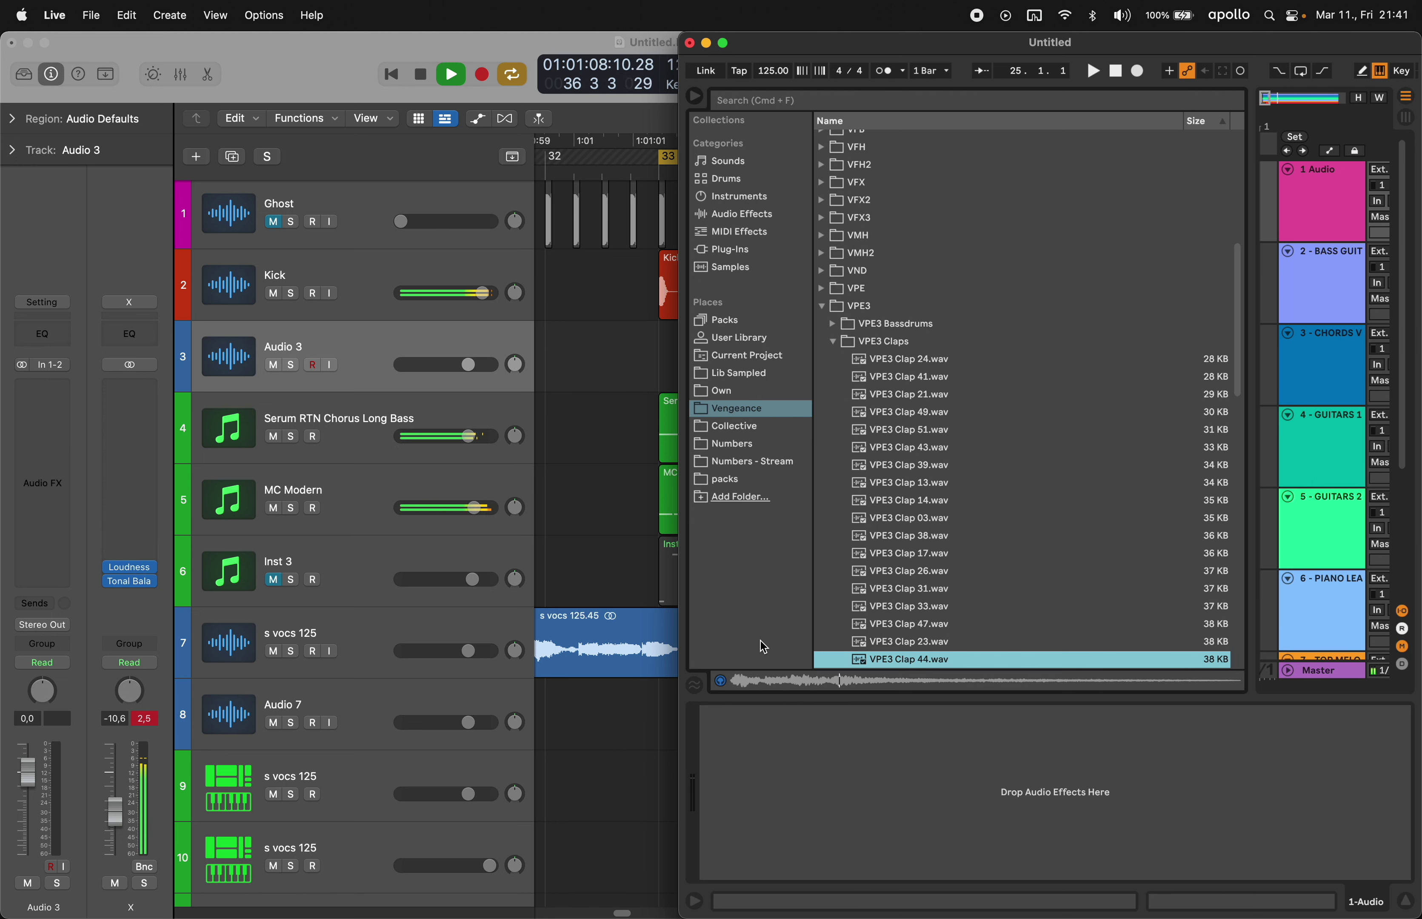
pyautogui.press('Down')
pyautogui.press('Down')
pyautogui.press('Down')
pyautogui.press('Down')
pyautogui.press('Down')
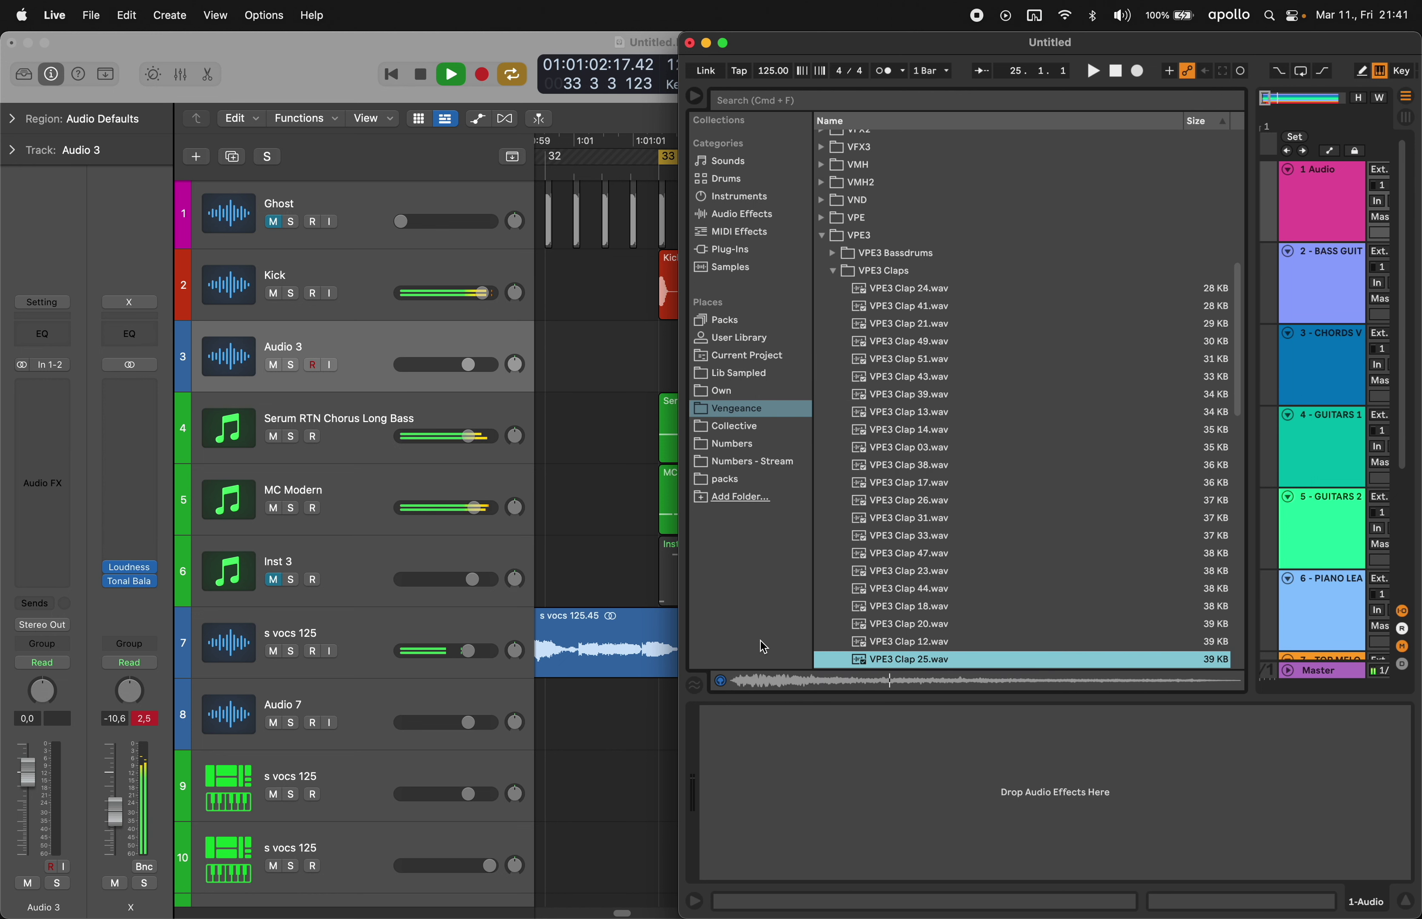
pyautogui.press('Down')
pyautogui.press('Down')
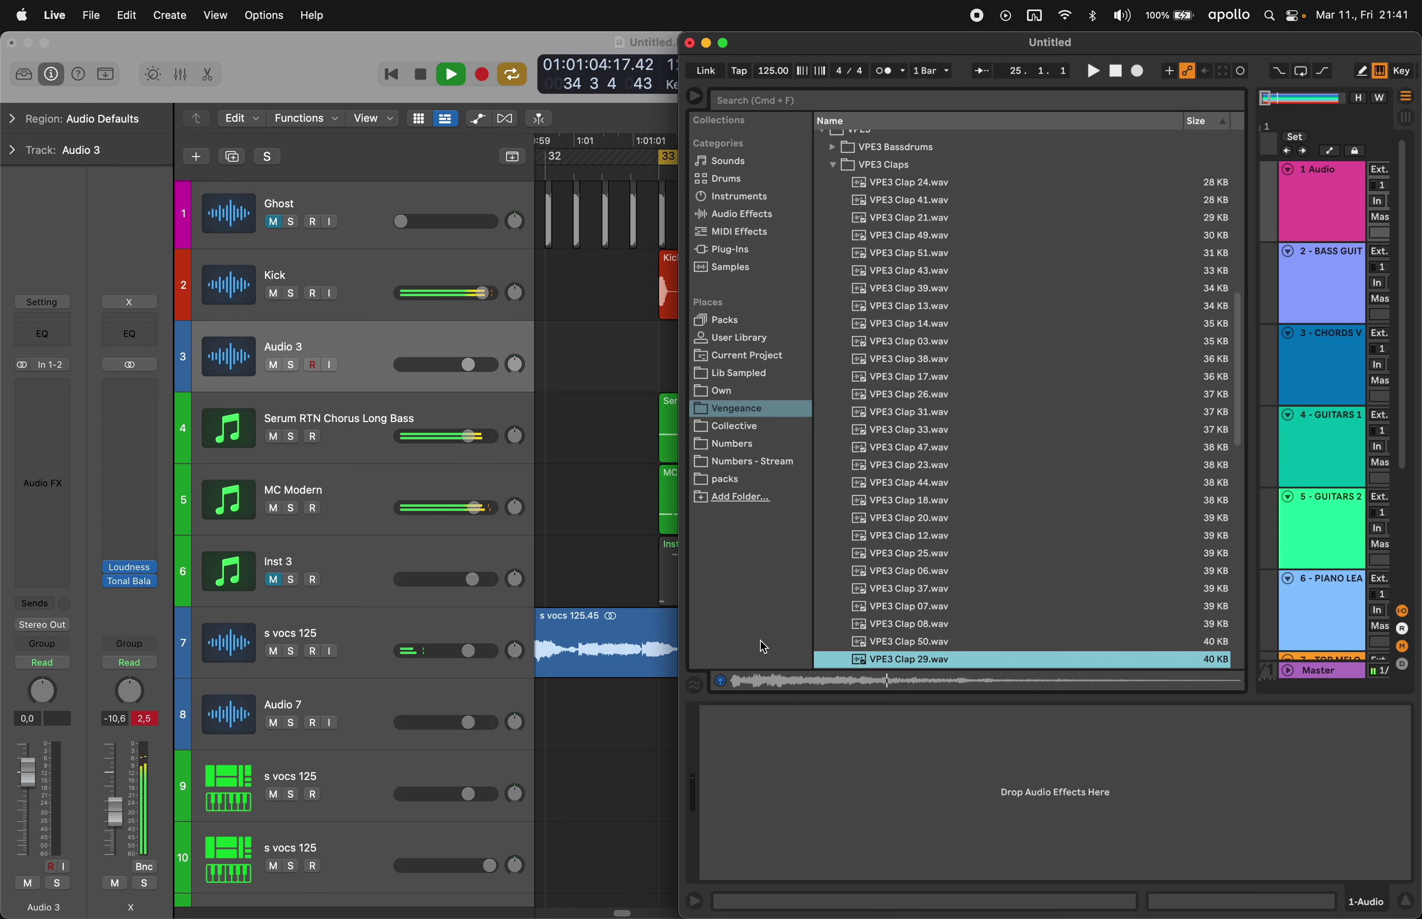
pyautogui.press('Down')
pyautogui.scroll(-2, 1153, 626)
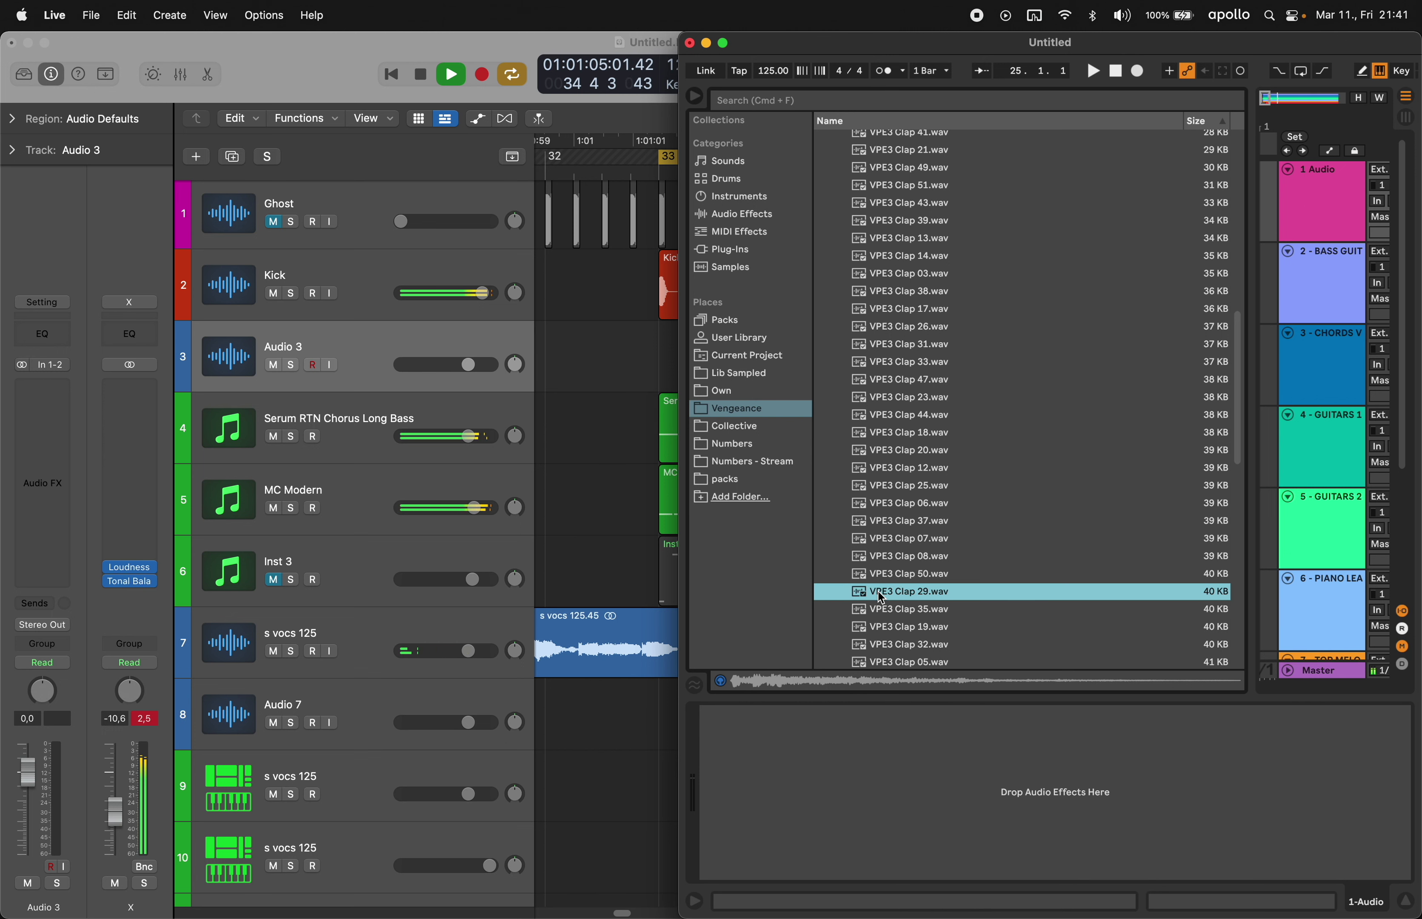
# - Place VPE3 Clap 29.wav on the Audio 3 track in Logic Pro and repeat it on beats 2 and 4 of bars 33 to 36
pyautogui.moveTo(887, 591)
pyautogui.mouseDown()
pyautogui.moveTo(620, 339)
pyautogui.moveTo(694, 350)
pyautogui.moveTo(660, 368)
pyautogui.moveTo(721, 370)
pyautogui.mouseUp()
pyautogui.press('super+r')
pyautogui.press('super+r')
pyautogui.press('super+r')
pyautogui.press('super+r')
pyautogui.press('super+r')
pyautogui.press('super+r')
pyautogui.press('super+r')
pyautogui.press('super+r')
pyautogui.click(1190, 295)
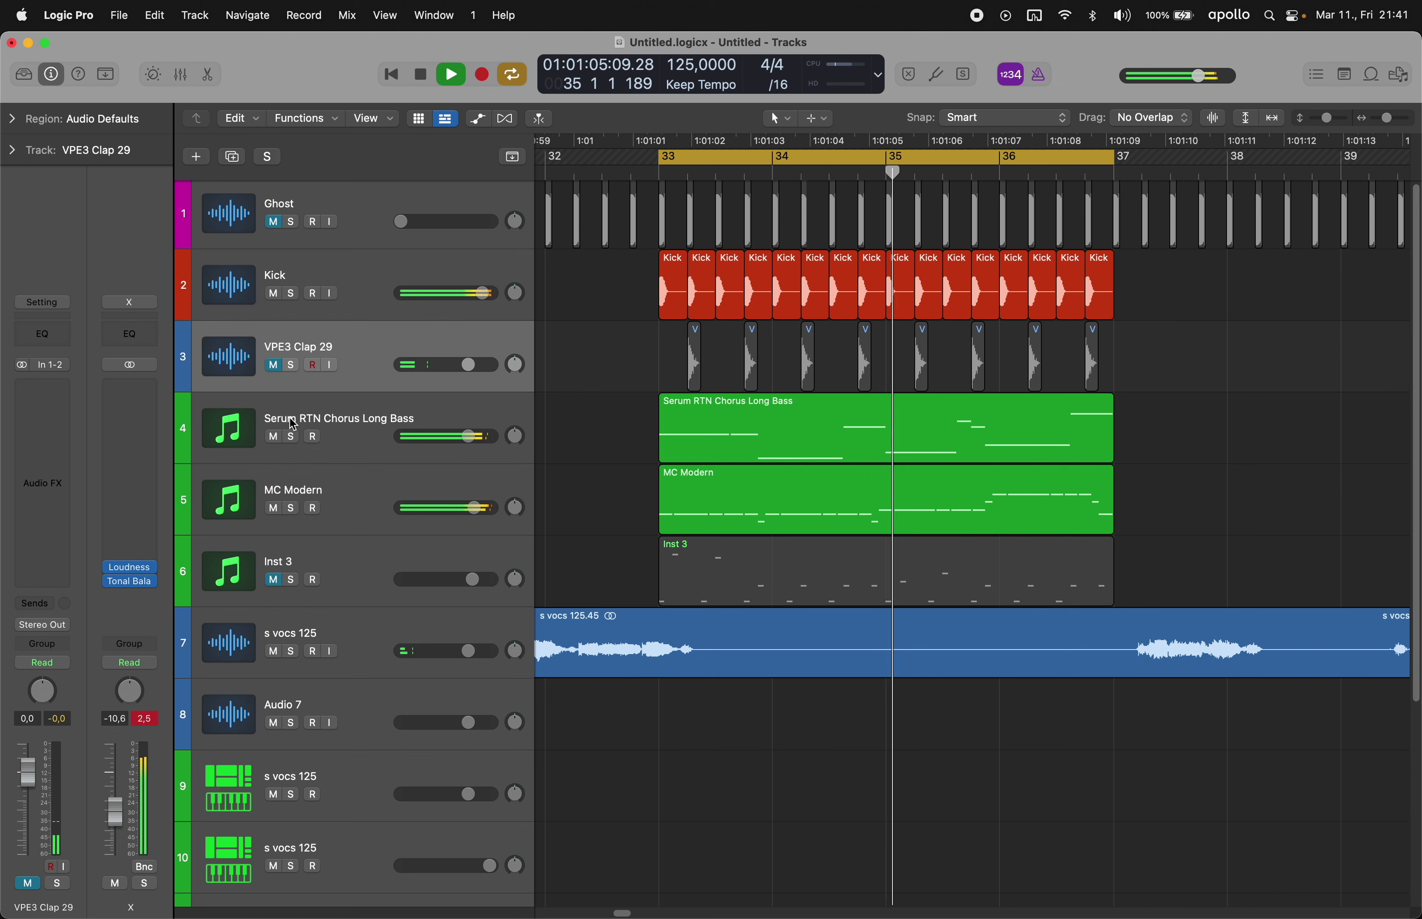
# - Add a new audio track below the VPE3 Clap 29 track and switch back to Ableton Live
pyautogui.press('alt+super+a')
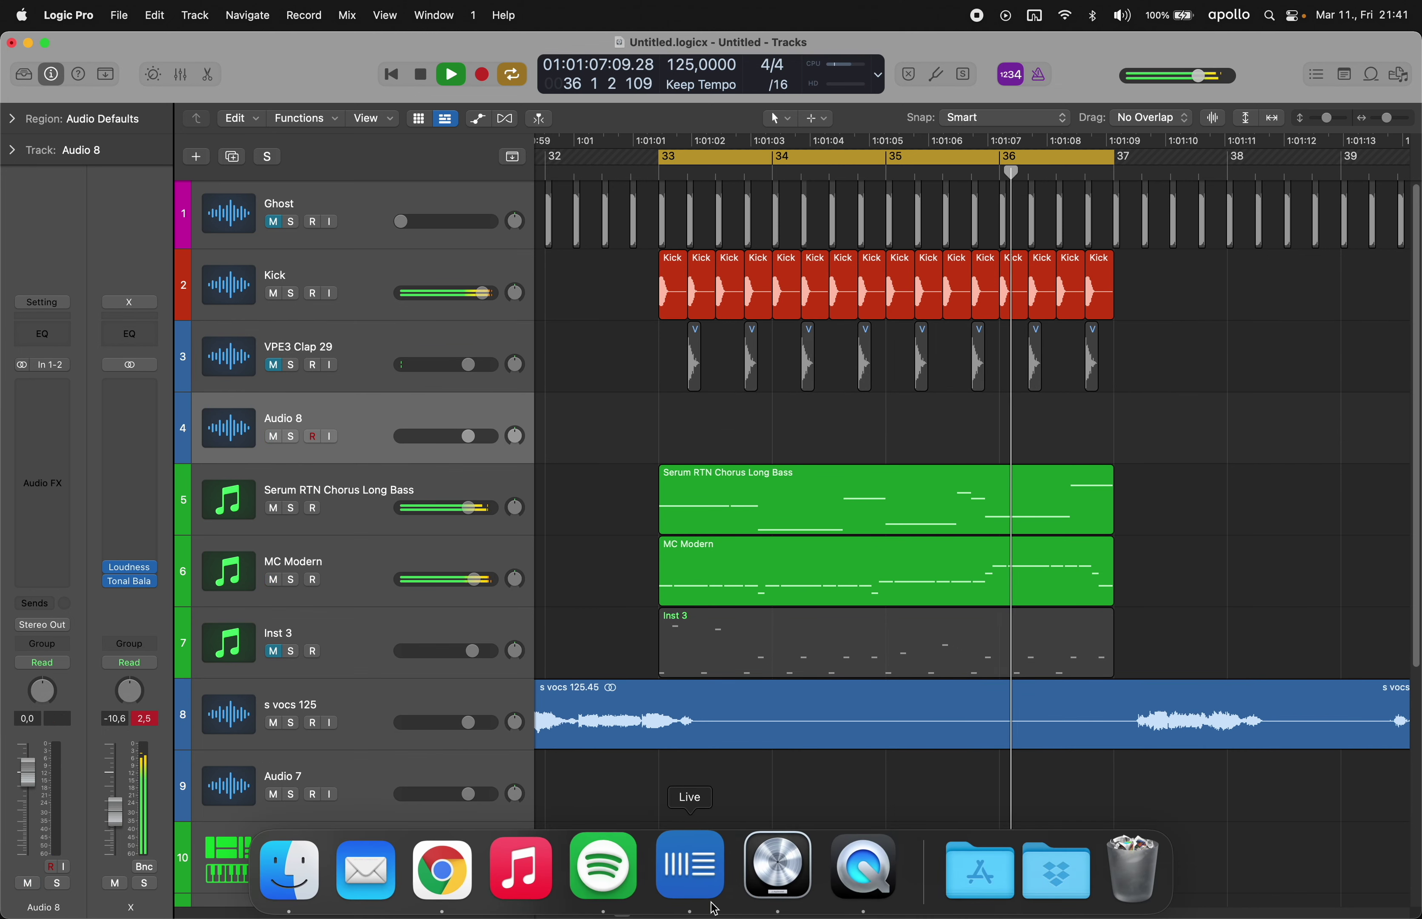
pyautogui.click(714, 868)
# - Audition the remaining VPE3 Claps samples after VPE3 Clap 29.wav for a second clap layer
pyautogui.press('Down')
pyautogui.press('Down')
pyautogui.press('Down')
pyautogui.press('Down')
pyautogui.press('Down')
pyautogui.press('Down')
pyautogui.press('Down')
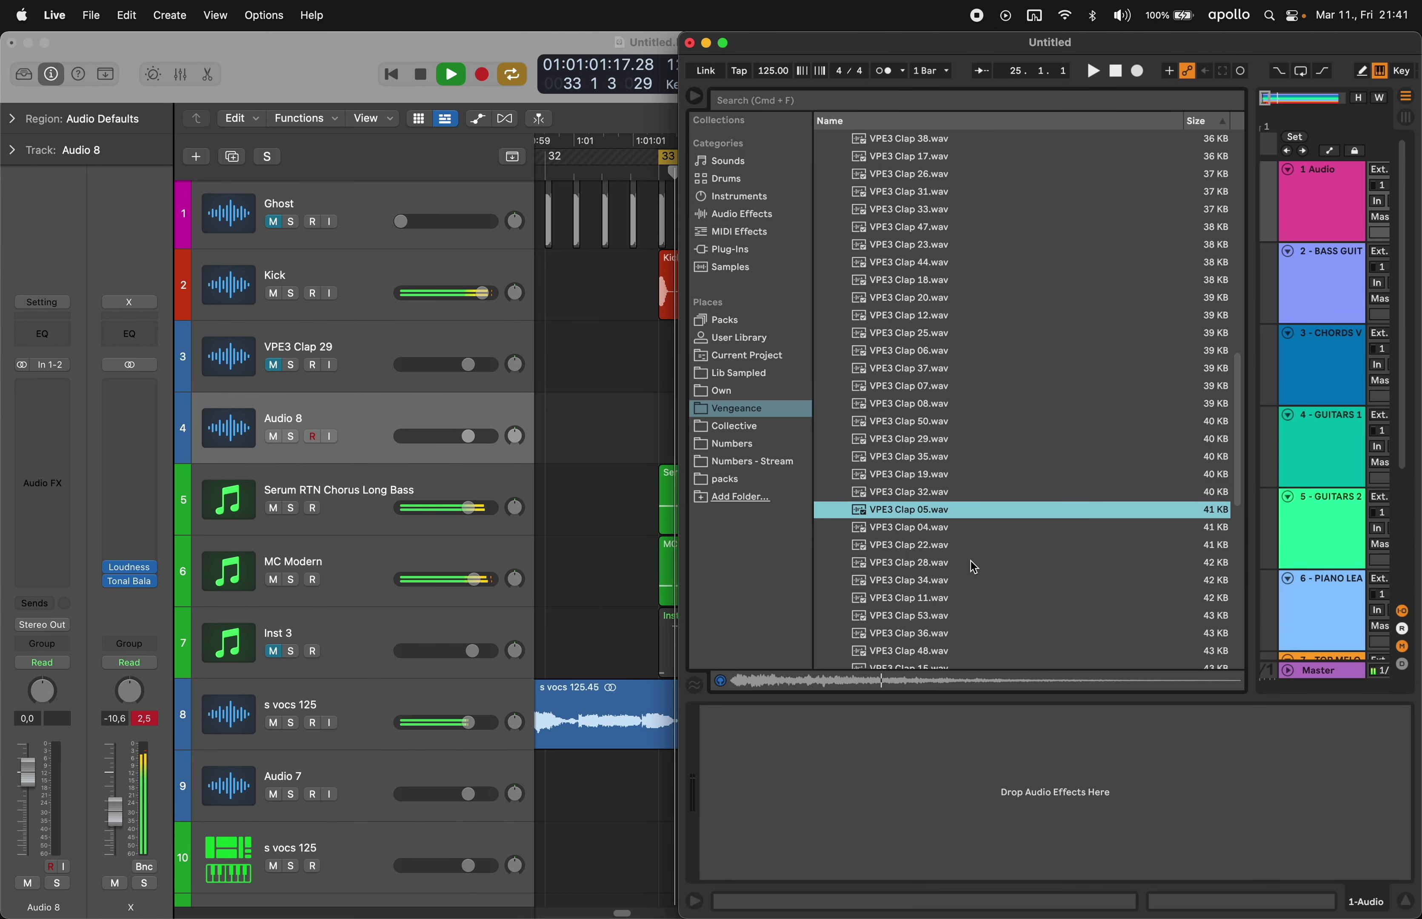
pyautogui.press('Down')
pyautogui.press('Down')
pyautogui.press('Down')
pyautogui.press('Down')
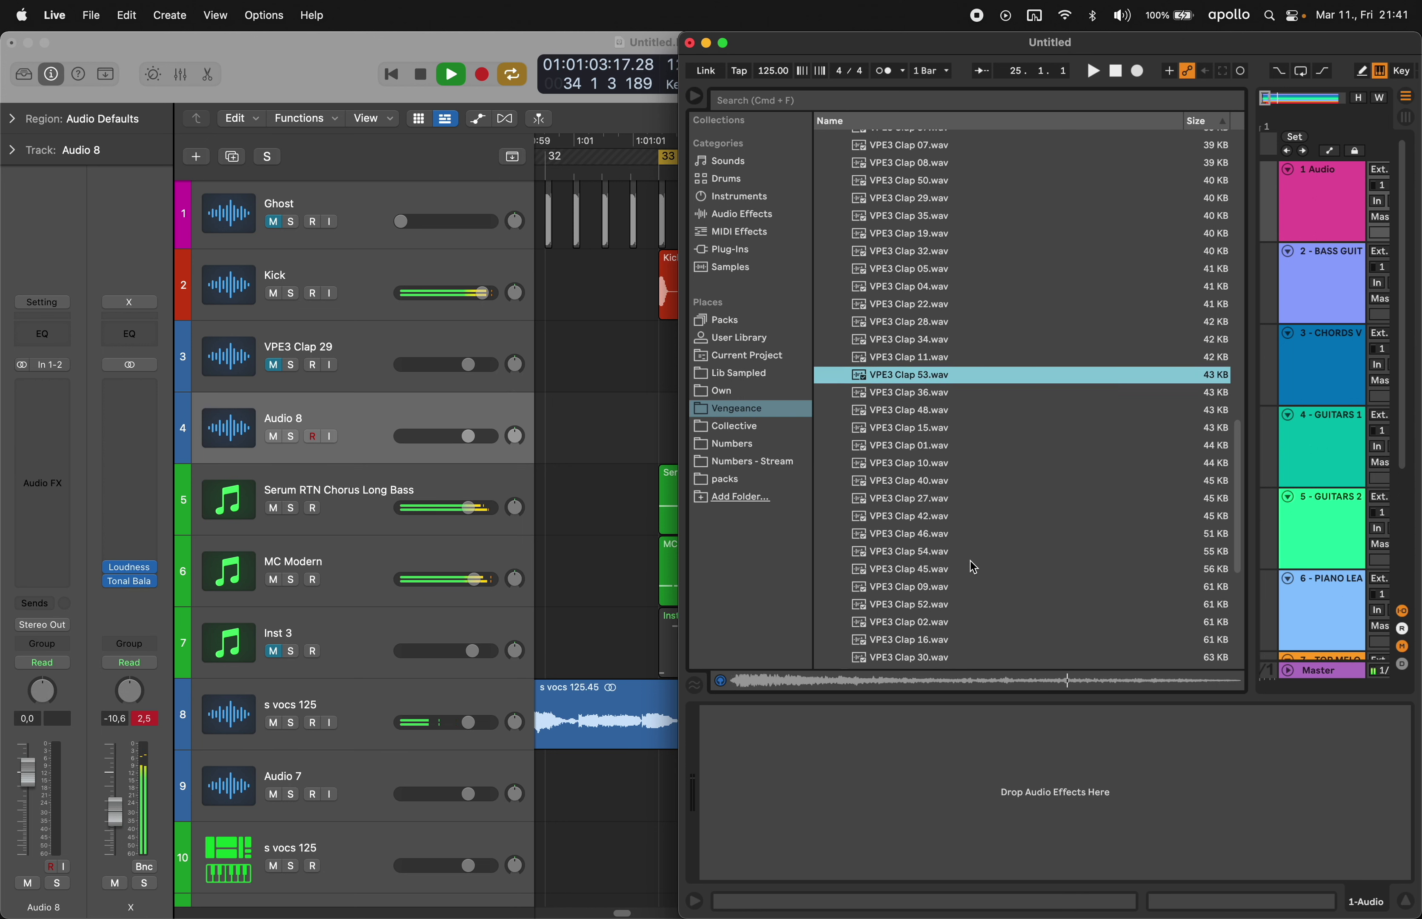
pyautogui.press('Down')
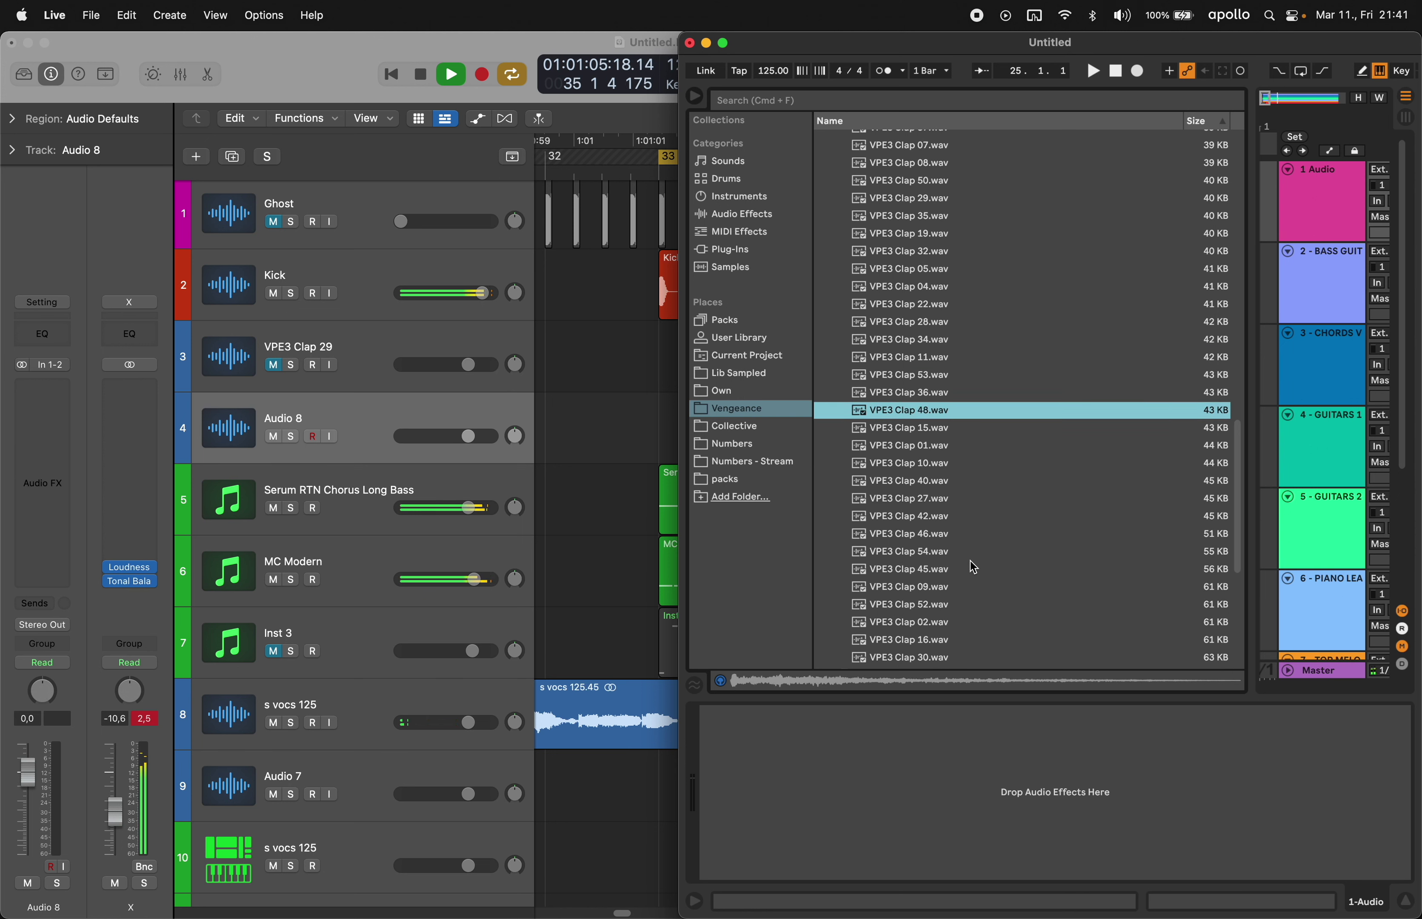
pyautogui.press('Down')
pyautogui.press('Down')
pyautogui.press('Down')
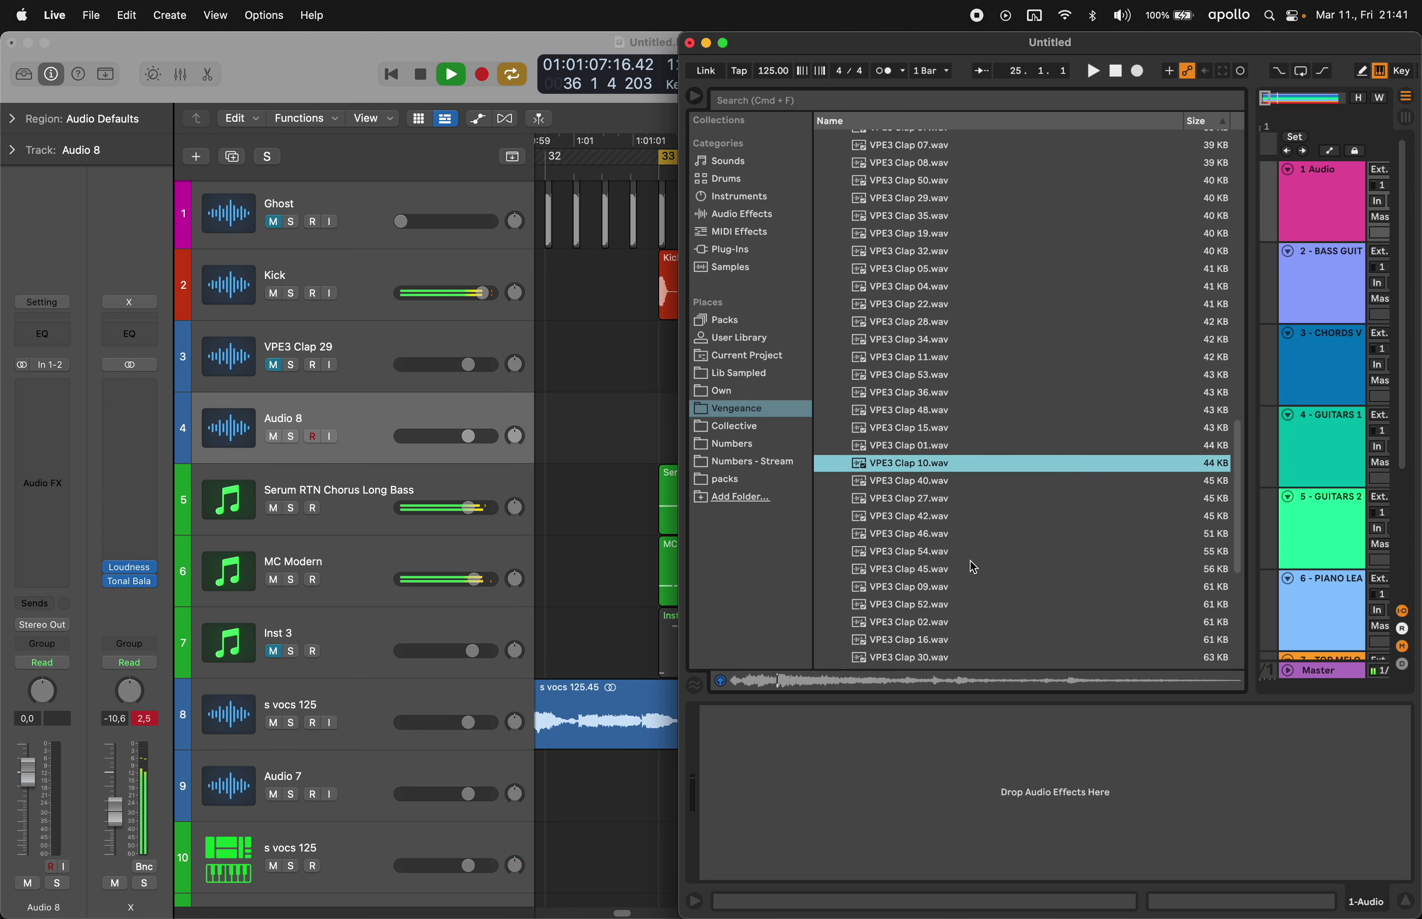
pyautogui.scroll(-2, 974, 566)
pyautogui.press('Down')
pyautogui.press('Down')
pyautogui.press('Down')
pyautogui.press('Down')
pyautogui.press('Down')
# - Expand the VPE3 Claps Shifted folder and audition its first samples through VPE3 Clap Shifted 06 -50ms.wav
pyautogui.click(931, 573)
pyautogui.press('Down')
pyautogui.scroll(-2, 974, 578)
pyautogui.press('Down')
pyautogui.press('Down')
pyautogui.press('Down')
pyautogui.press('Down')
pyautogui.press('Down')
pyautogui.press('Down')
pyautogui.press('Down')
pyautogui.press('Down')
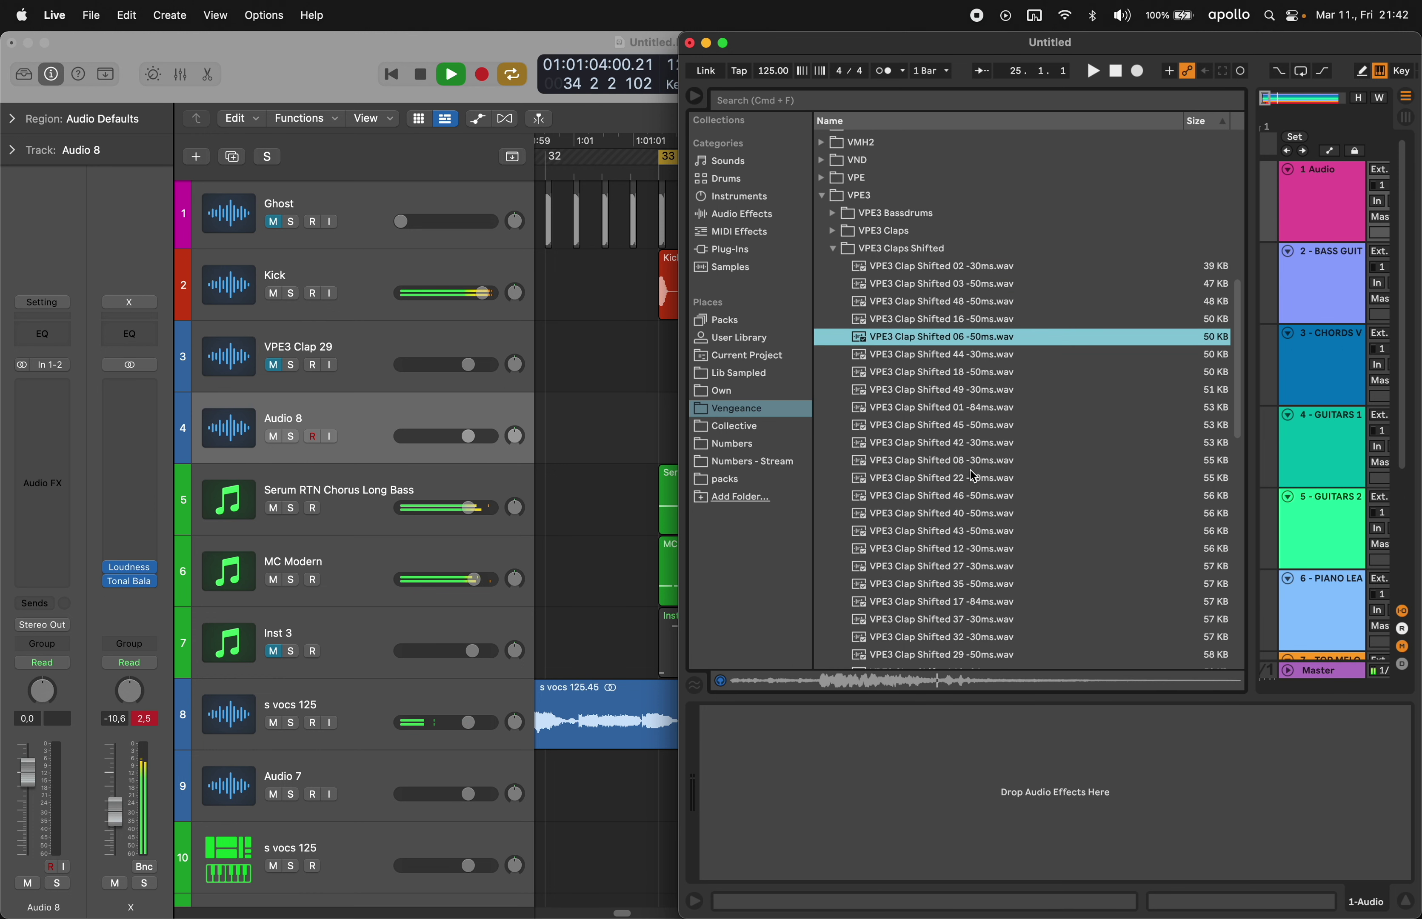
# - Expand the VPE1 Claps folder inside the VPE pack of the Vengeance library
pyautogui.scroll(2, 967, 490)
pyautogui.scroll(8, 963, 482)
pyautogui.scroll(-2, 862, 602)
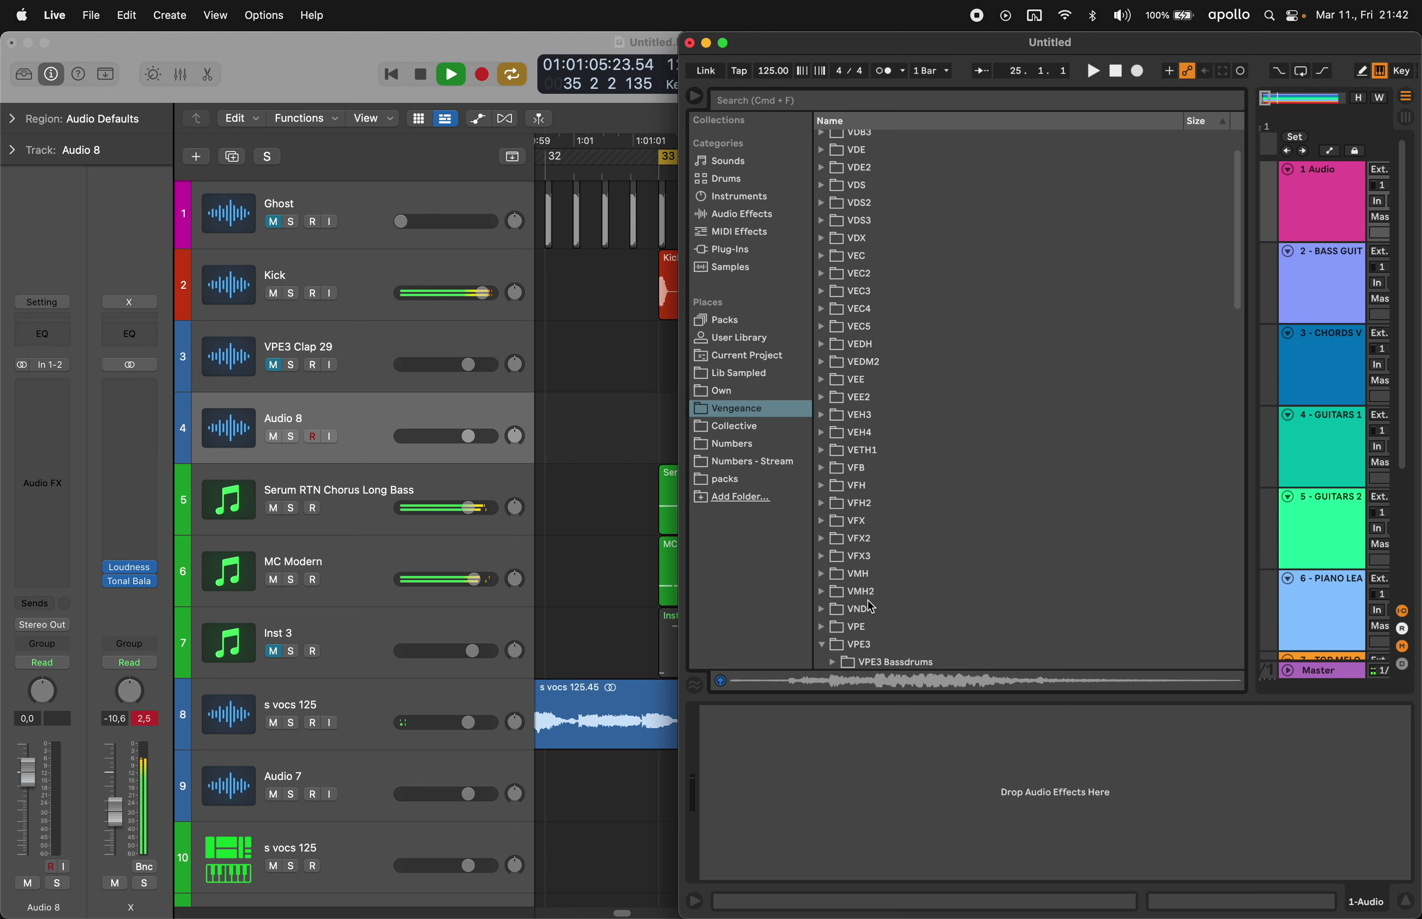
pyautogui.click(890, 590)
pyautogui.press('Down')
pyautogui.press('Down')
pyautogui.press('Right')
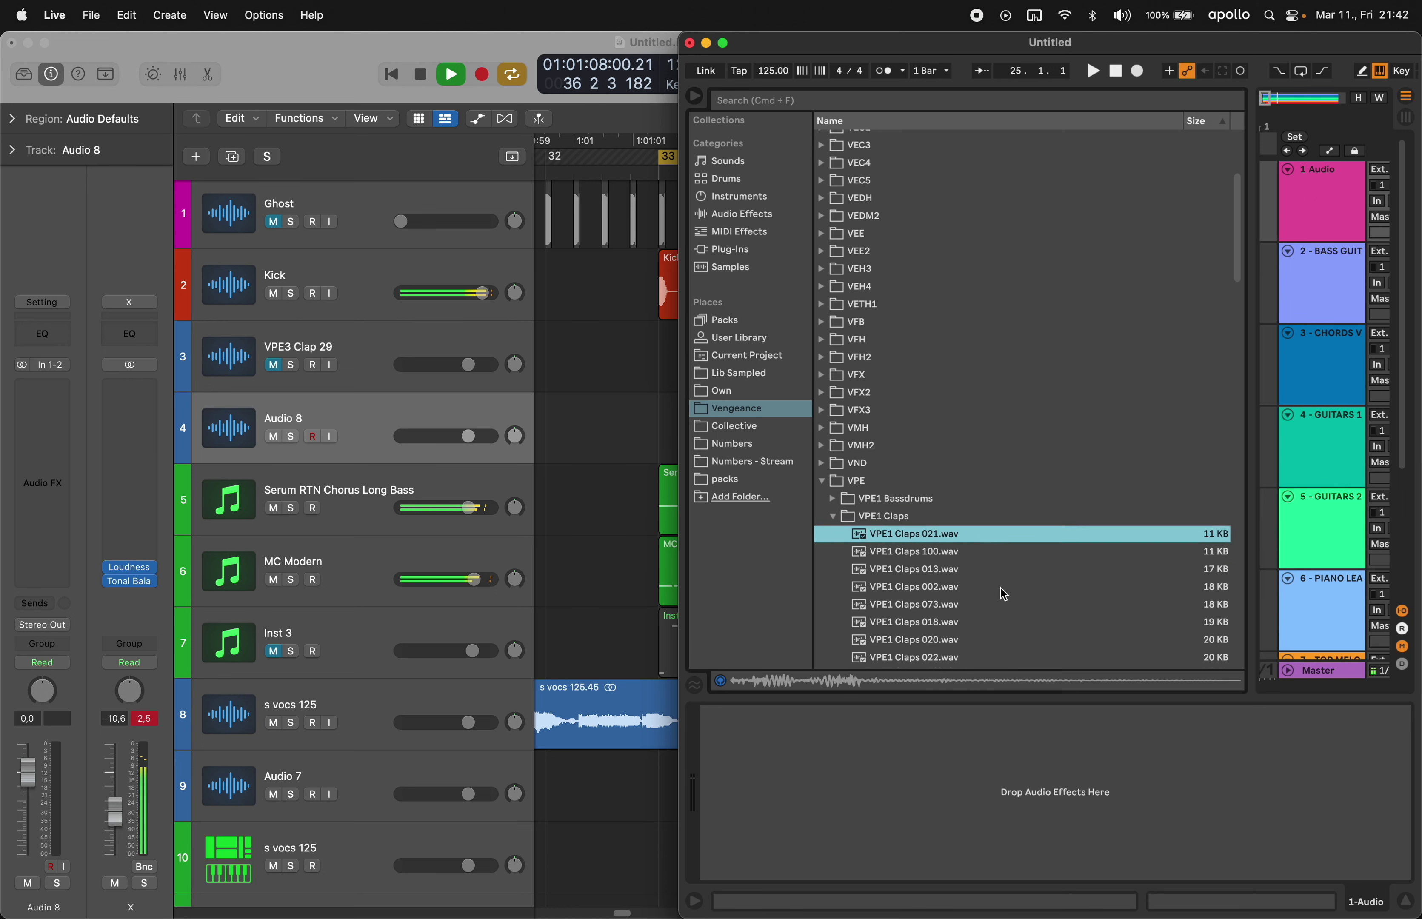
# - Audition the VPE1 Claps samples in order and settle on VPE1 Claps 098.wav
pyautogui.press('Down')
pyautogui.press('Down')
pyautogui.press('Down')
pyautogui.press('Down')
pyautogui.press('Down')
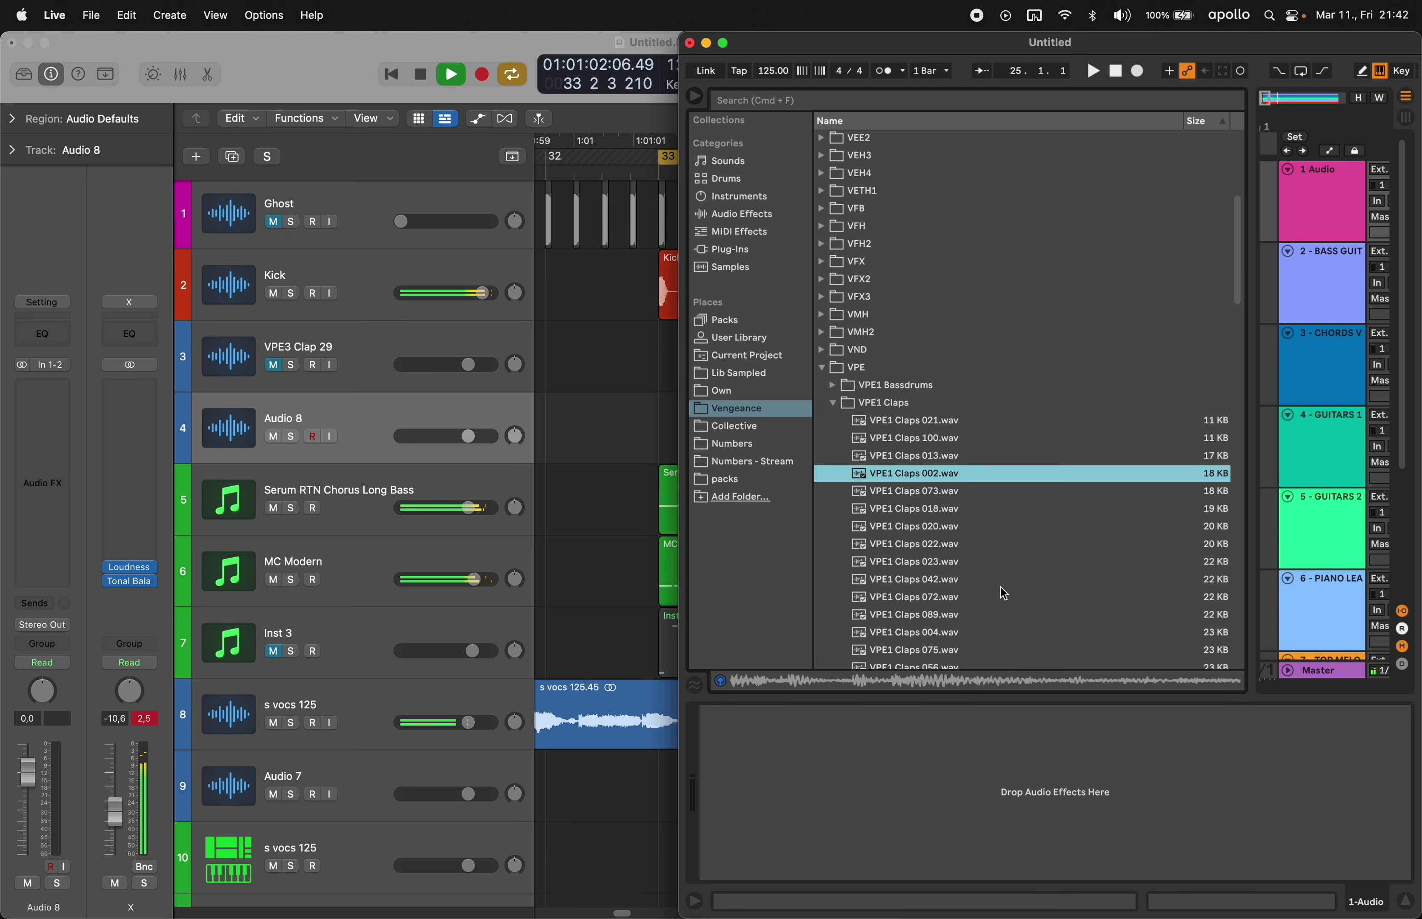
pyautogui.press('Down')
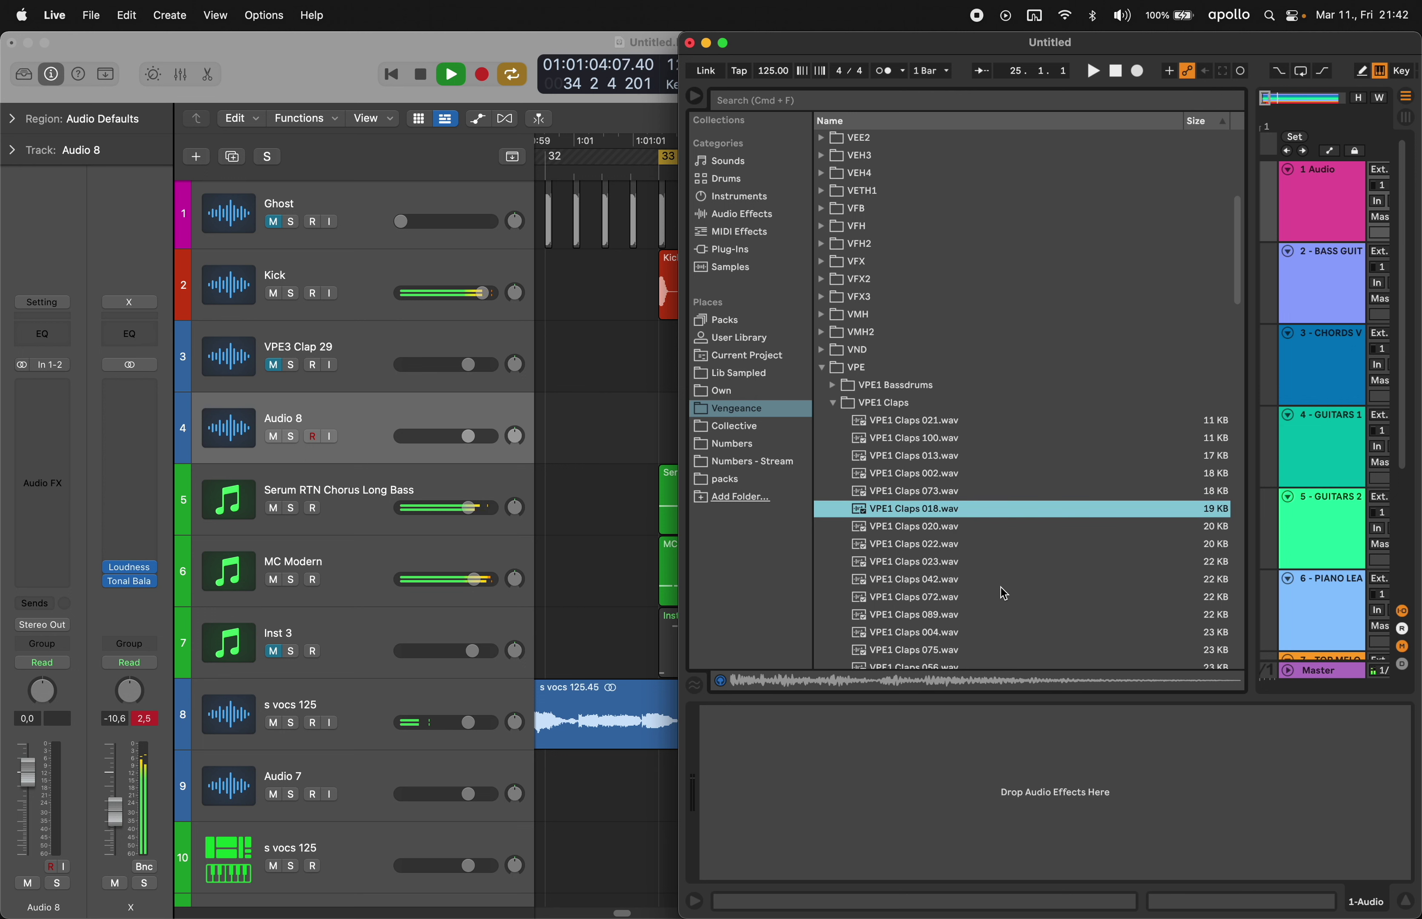
pyautogui.press('Down')
pyautogui.press('Down')
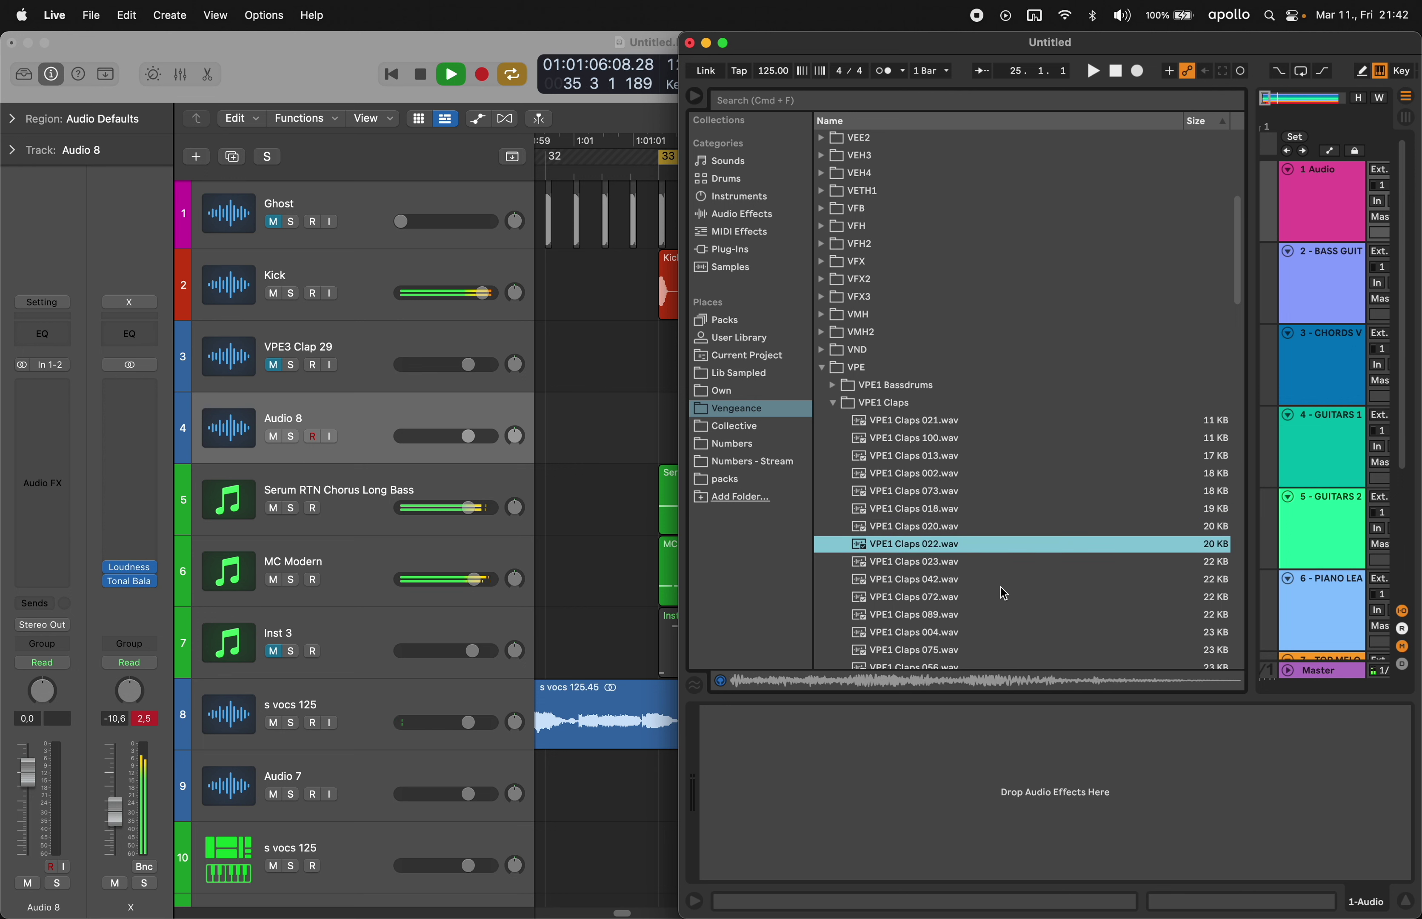
pyautogui.press('Down')
pyautogui.press('Down')
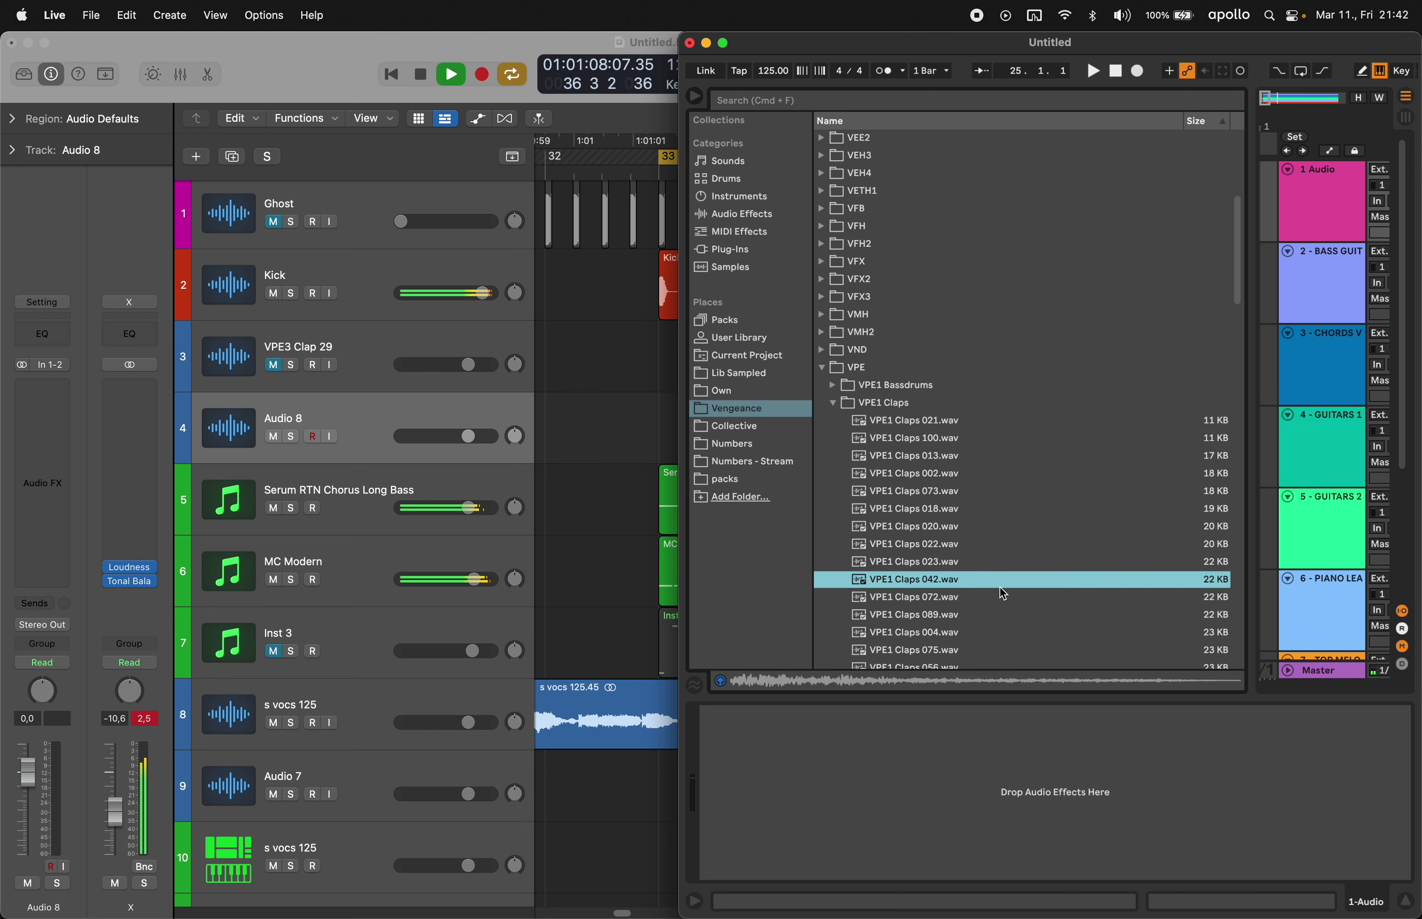
pyautogui.press('Down')
pyautogui.press('Down')
pyautogui.scroll(-3, 999, 588)
pyautogui.press('Down')
pyautogui.press('Down')
pyautogui.press('Down')
pyautogui.press('Down')
pyautogui.press('Down')
pyautogui.press('Down')
pyautogui.scroll(-5, 999, 588)
pyautogui.press('Down')
pyautogui.press('Up')
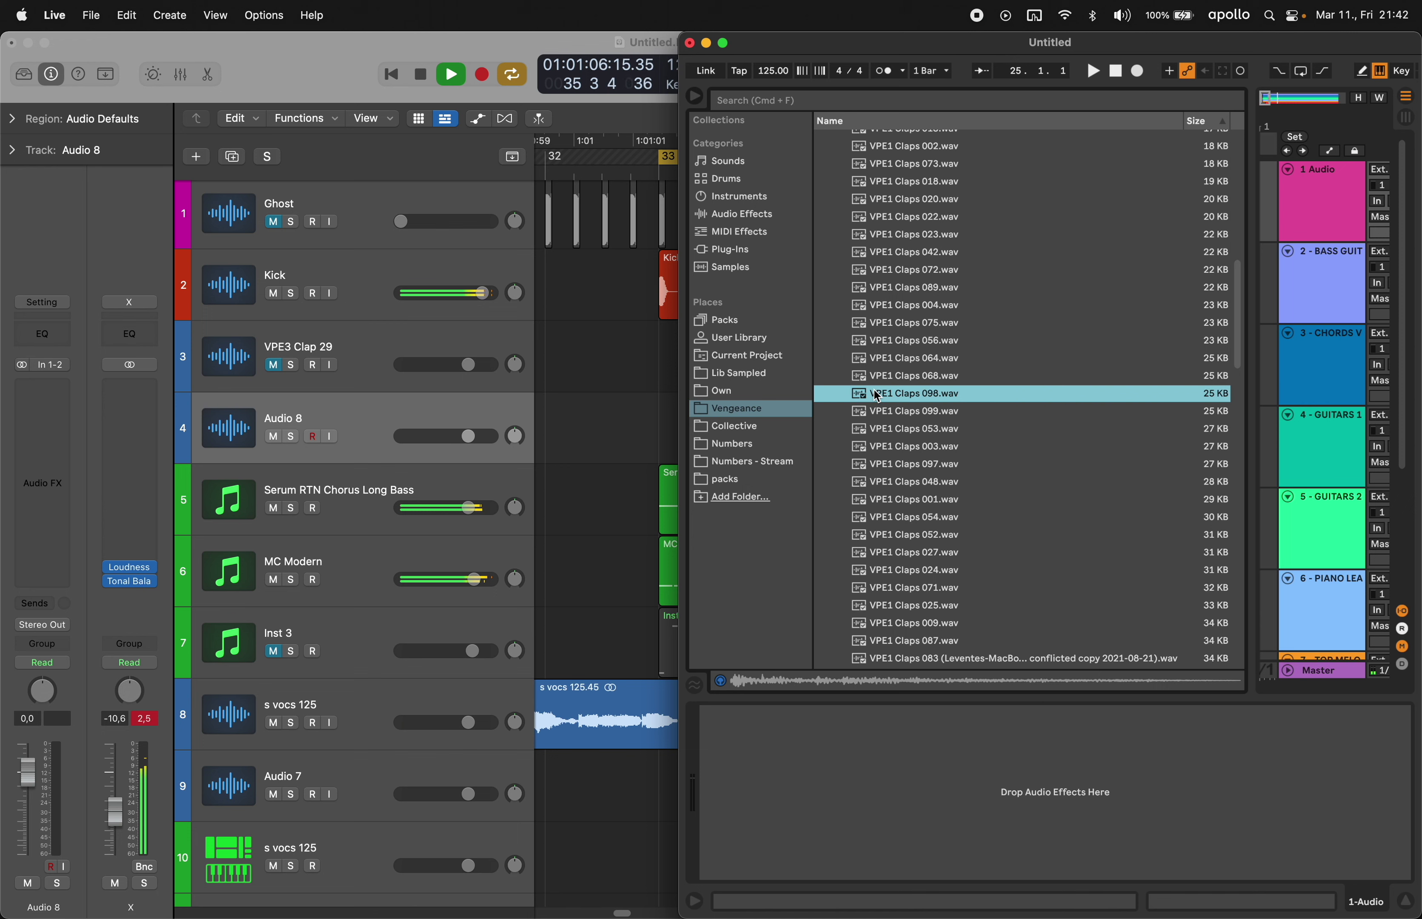
# - Add VPE1 Claps 098.wav to the empty audio track below VPE3 Clap 29 in Logic Pro, on beat 2 of bar 33
pyautogui.moveTo(888, 398); pyautogui.dragTo(681, 426)
pyautogui.click(365, 461)
pyautogui.click(365, 467)
pyautogui.moveTo(647, 422); pyautogui.dragTo(715, 426)
# - Repeat the VPE1 Claps 098 region on beats 2 and 4 through bar 36 and select the Audio 9 track
pyautogui.press('super+r')
pyautogui.press('super+r')
pyautogui.press('super+r')
pyautogui.press('super+r')
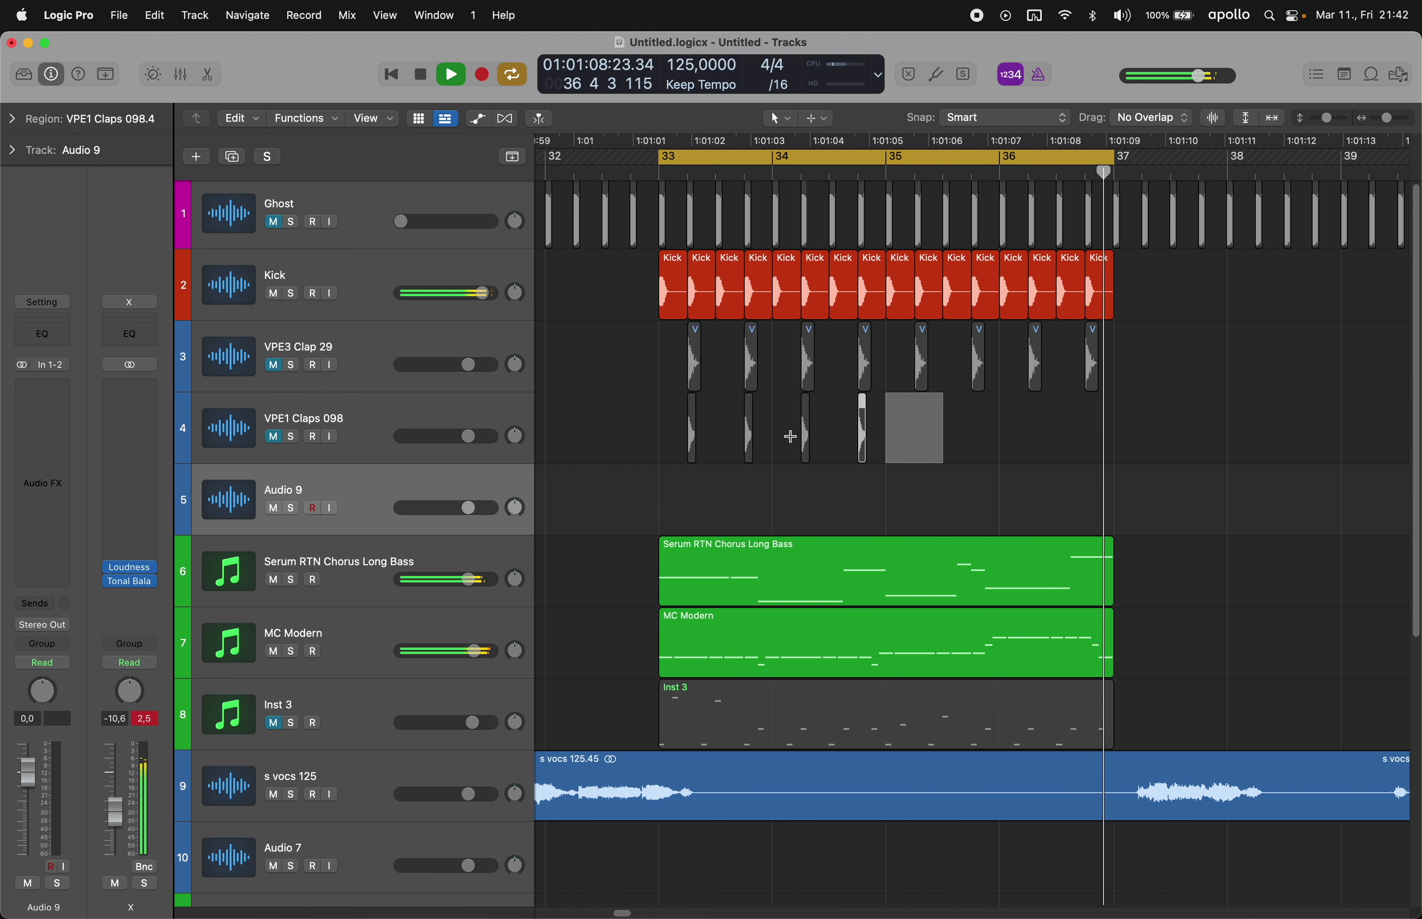
pyautogui.press('super+r')
pyautogui.press('super+r')
pyautogui.press('super+r')
pyautogui.press('super+r')
pyautogui.click(368, 498)
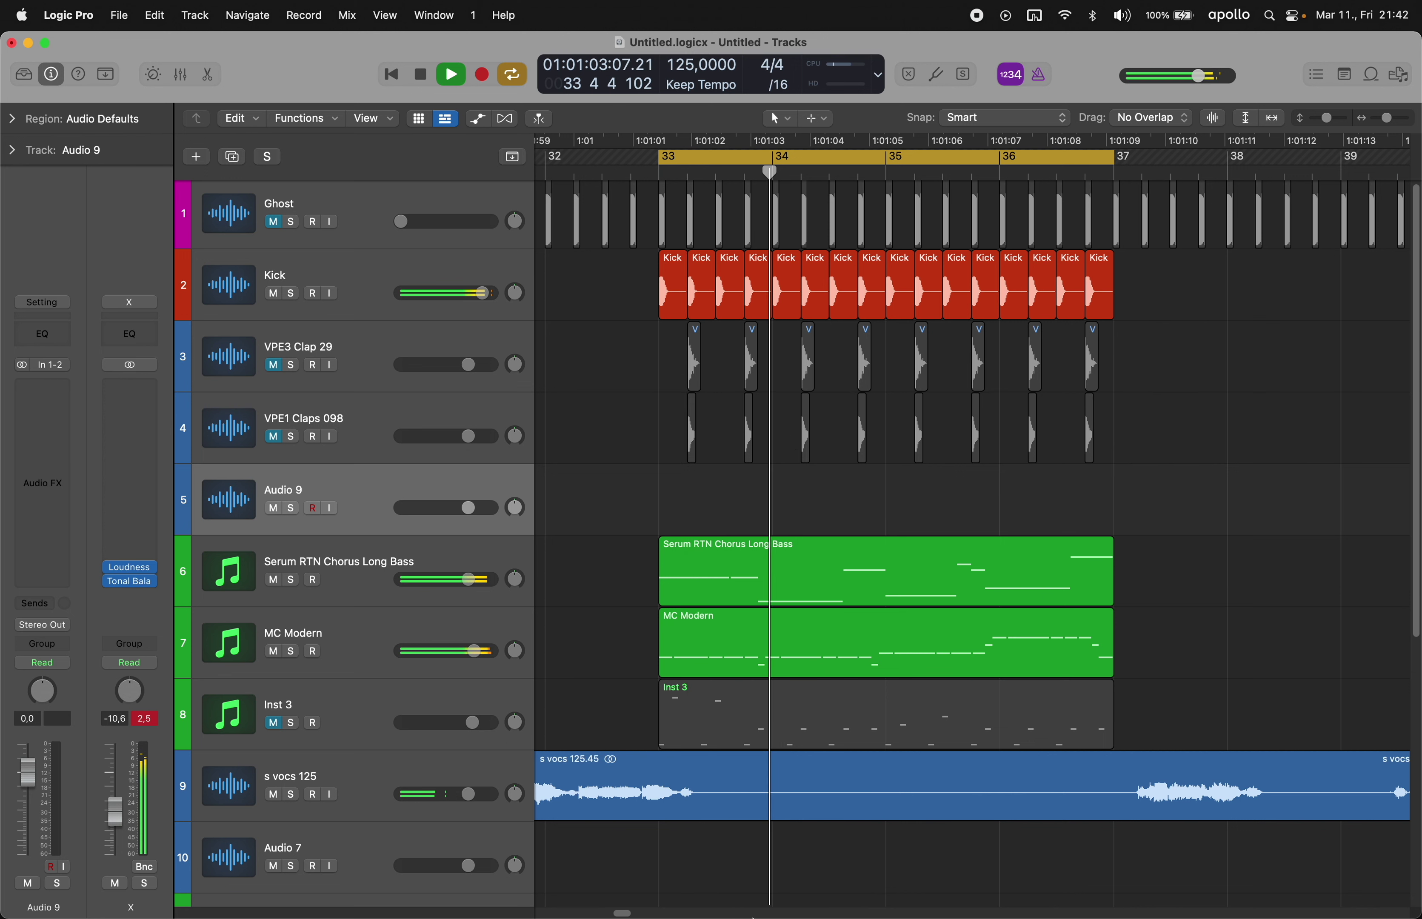
# - Switch to Ableton Live and audition the rest of the VPE1 Claps samples in order, through VPE1 Claps 096.wav
pyautogui.click(696, 875)
pyautogui.scroll(-3, 951, 525)
pyautogui.press('Down')
pyautogui.press('Down')
pyautogui.press('Down')
pyautogui.scroll(-2, 954, 527)
pyautogui.press('Down')
pyautogui.press('Down')
pyautogui.press('Down')
pyautogui.press('Down')
pyautogui.press('Down')
pyautogui.press('Down')
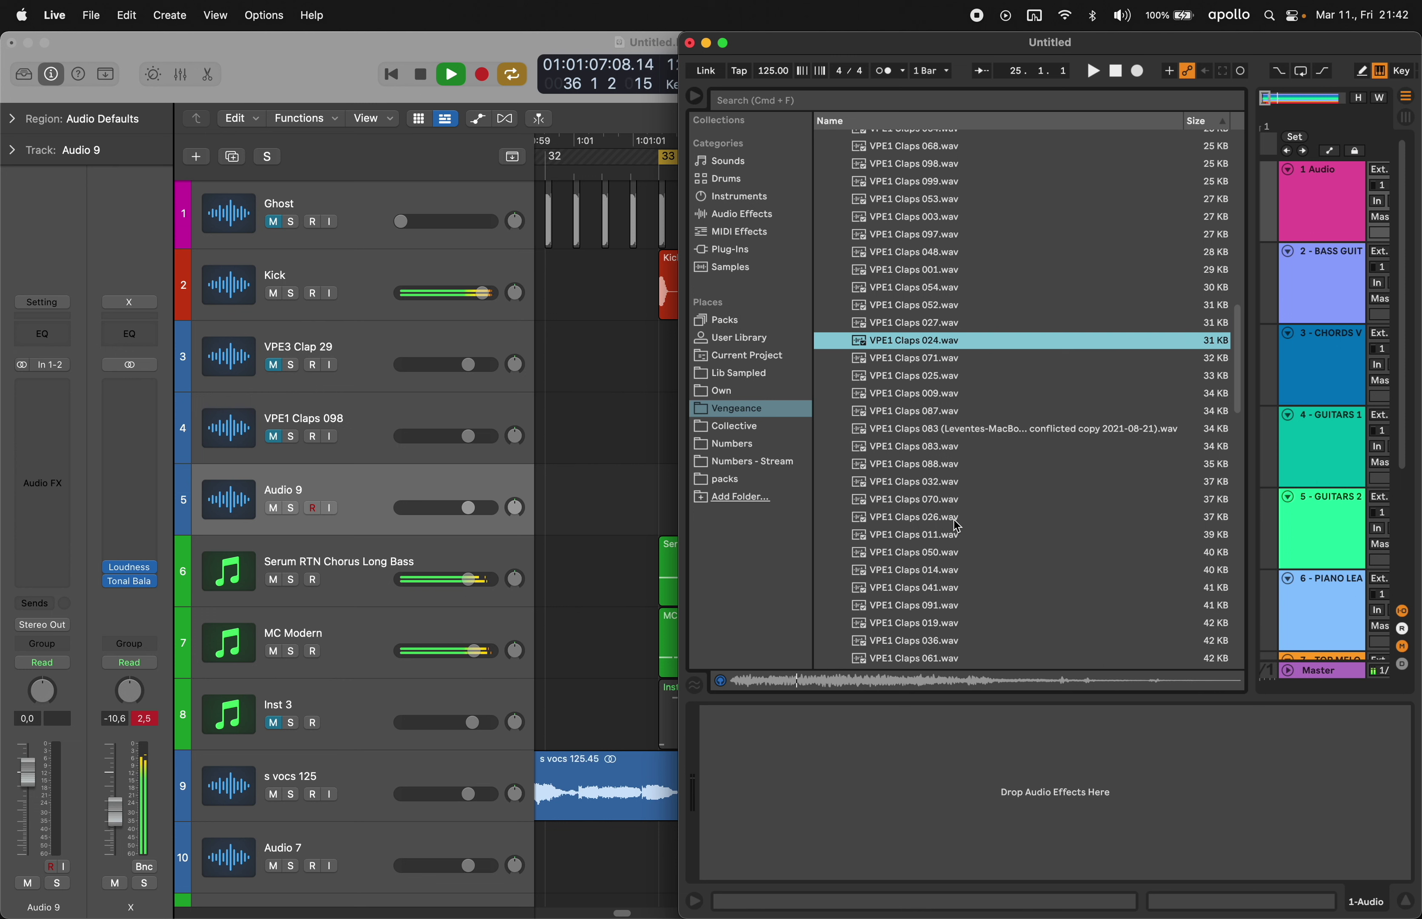
pyautogui.press('Up')
pyautogui.press('Down')
pyautogui.press('Down')
pyautogui.press('Down')
pyautogui.press('Down')
pyautogui.press('Down')
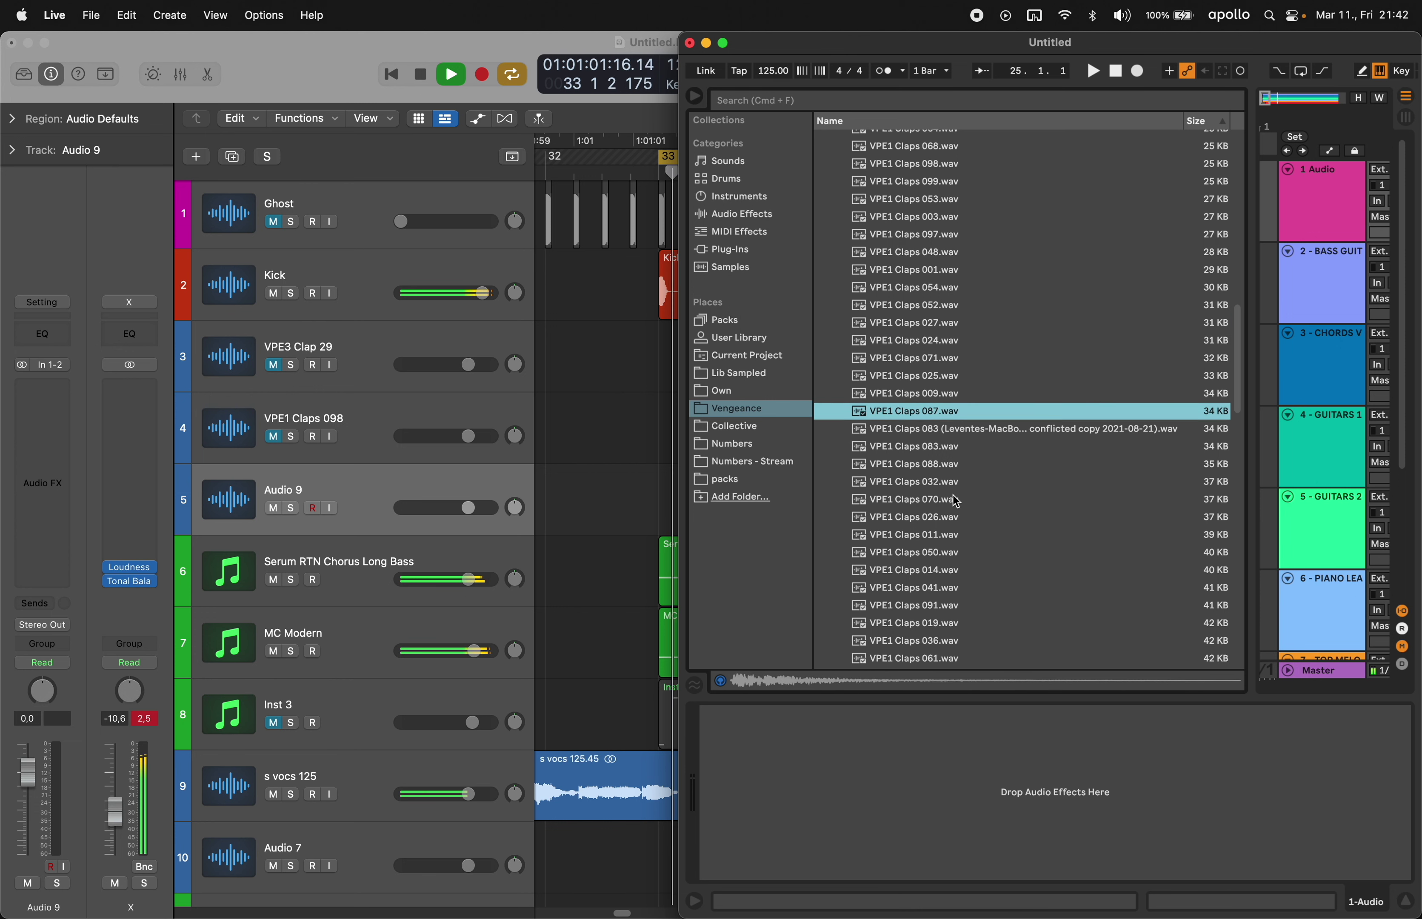
pyautogui.press('Up')
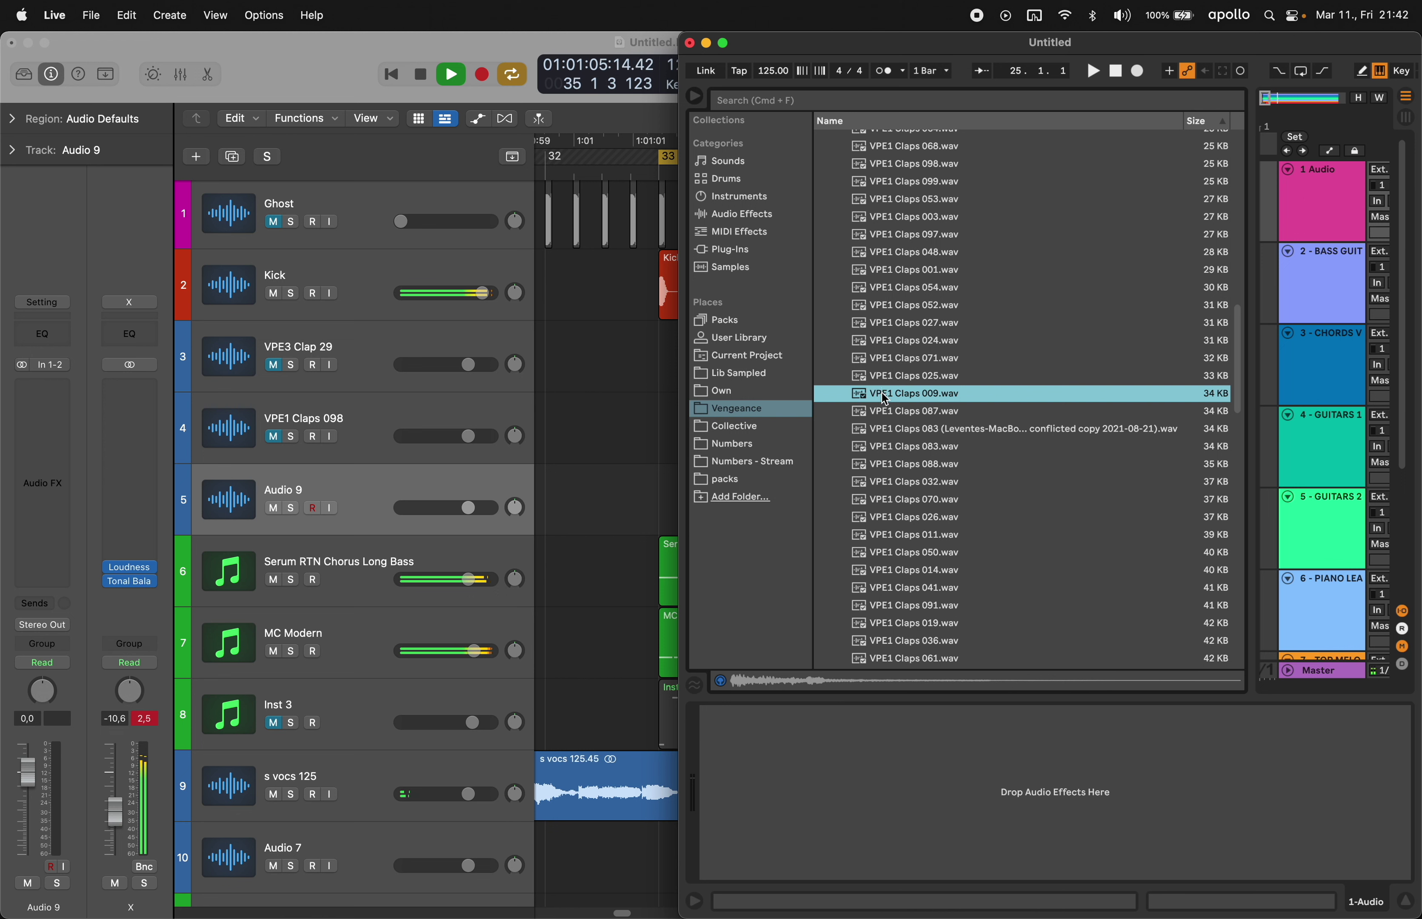
pyautogui.press('Down')
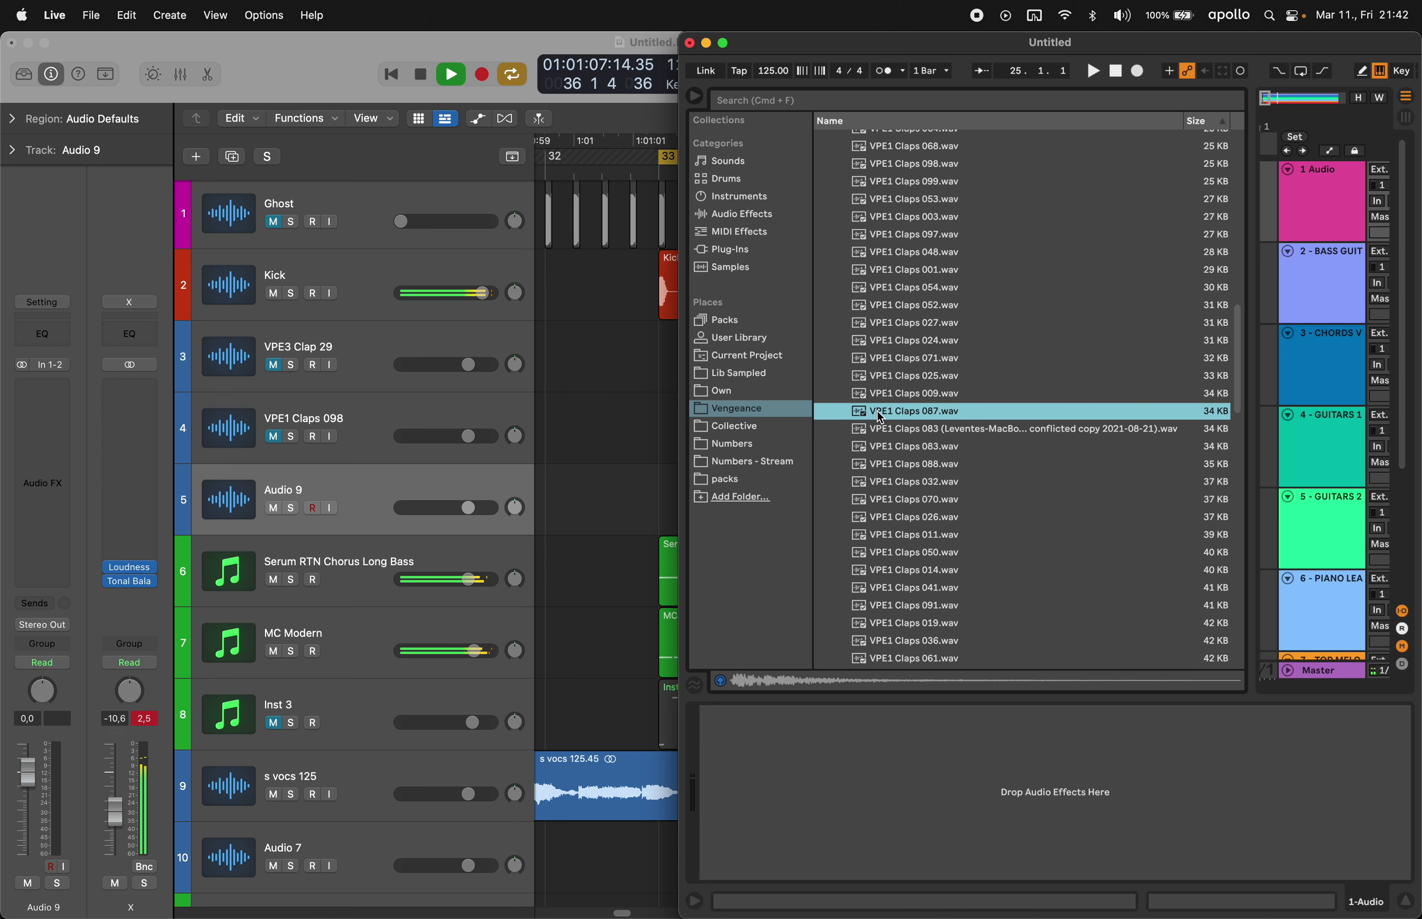
pyautogui.press('Down')
pyautogui.press('Down')
pyautogui.press('Down')
pyautogui.press('Down')
pyautogui.press('Down')
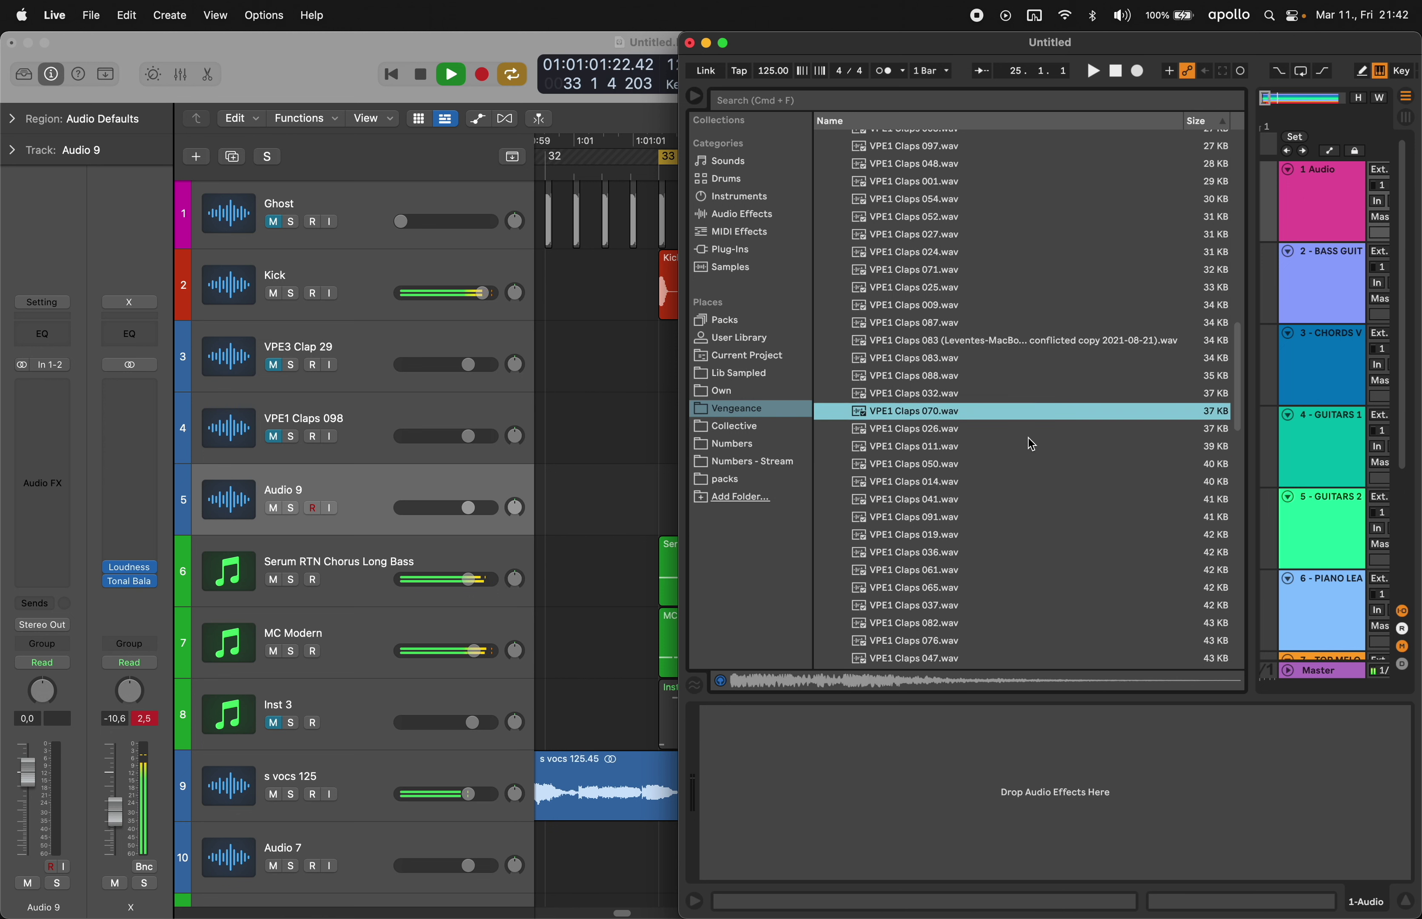
pyautogui.press('Down')
pyautogui.press('Down')
pyautogui.press('Down')
pyautogui.press('Down')
pyautogui.press('Down')
pyautogui.press('Down')
pyautogui.press('Down')
pyautogui.press('Down')
pyautogui.press('Down')
pyautogui.press('Down')
pyautogui.press('Down')
pyautogui.press('Down')
pyautogui.press('Down')
pyautogui.press('Down')
pyautogui.press('Down')
pyautogui.press('Down')
pyautogui.press('Down')
pyautogui.press('Down')
pyautogui.press('Down')
pyautogui.press('Down')
pyautogui.press('Down')
pyautogui.press('Down')
pyautogui.press('Down')
pyautogui.press('Down')
pyautogui.press('Down')
pyautogui.press('Down')
pyautogui.press('Down')
pyautogui.press('Down')
pyautogui.press('Down')
pyautogui.press('Down')
pyautogui.press('Down')
pyautogui.press('Down')
pyautogui.press('Down')
pyautogui.press('Down')
pyautogui.press('Down')
pyautogui.press('Down')
pyautogui.press('Down')
pyautogui.press('Down')
pyautogui.press('Down')
pyautogui.press('Down')
pyautogui.press('Down')
pyautogui.press('Down')
pyautogui.press('Down')
pyautogui.press('Down')
pyautogui.press('Down')
pyautogui.press('Down')
pyautogui.press('Down')
pyautogui.press('Down')
pyautogui.press('Down')
pyautogui.press('Down')
pyautogui.press('Down')
pyautogui.press('Down')
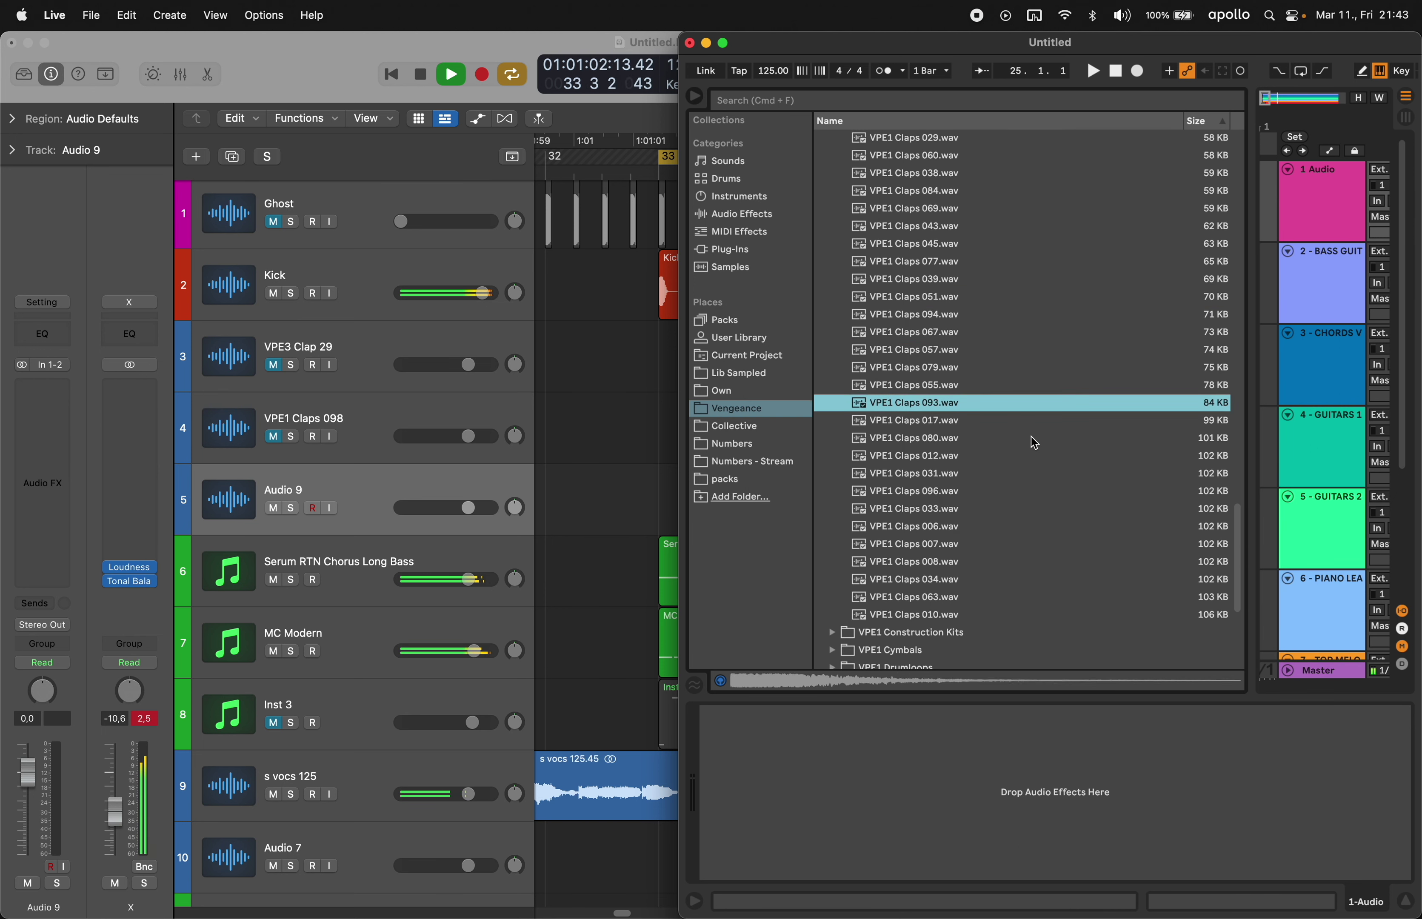
pyautogui.press('Down')
pyautogui.press('Down')
pyautogui.press('Down')
pyautogui.press('Down')
pyautogui.press('Down')
# - Compare VPE1 Claps 031.wav, 096.wav and 033.wav by replaying them against the track
pyautogui.press('Up')
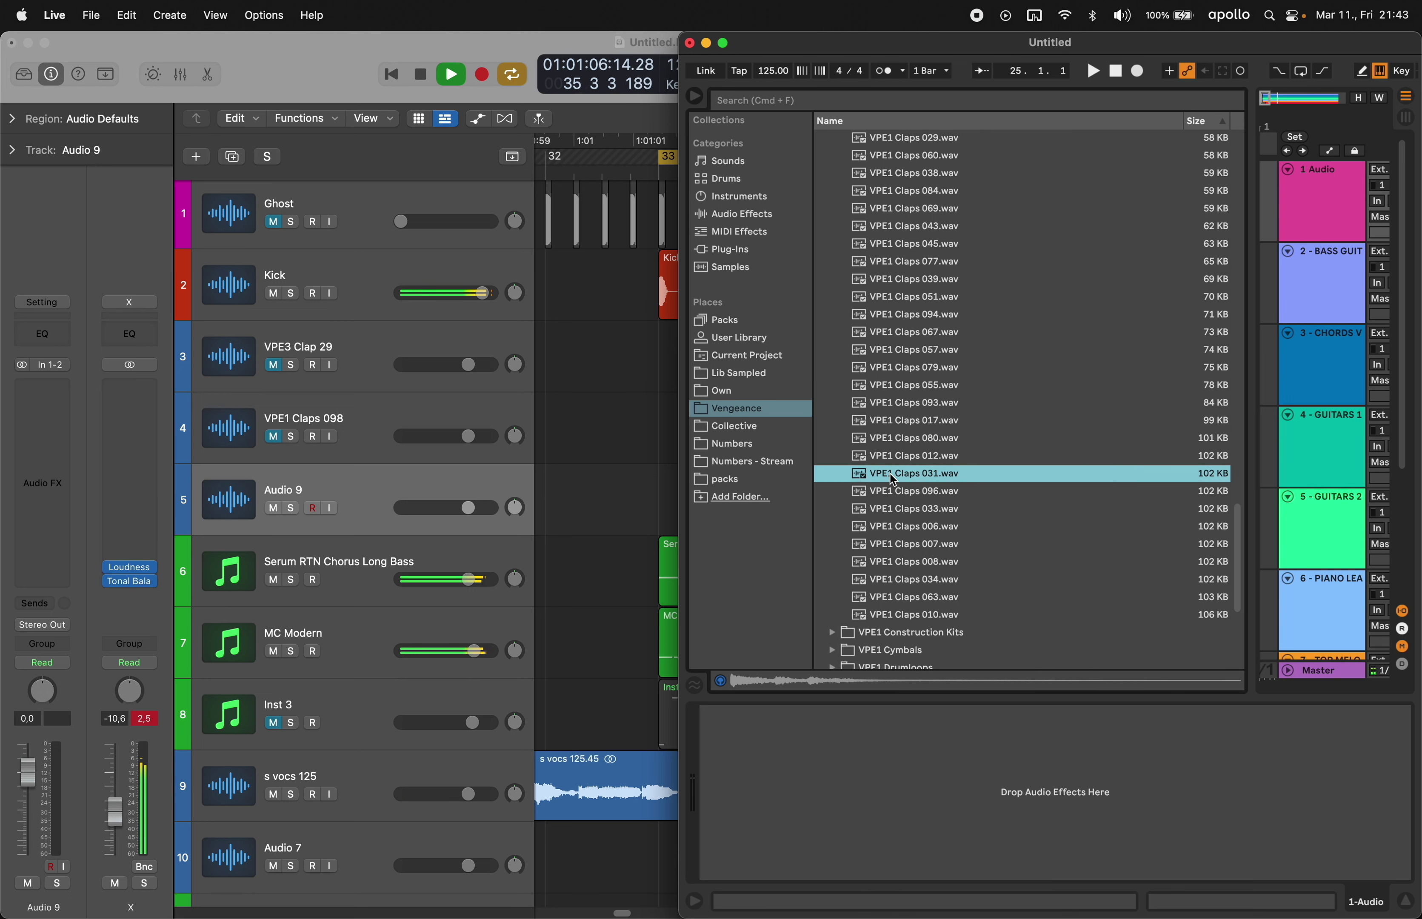
pyautogui.press('Down')
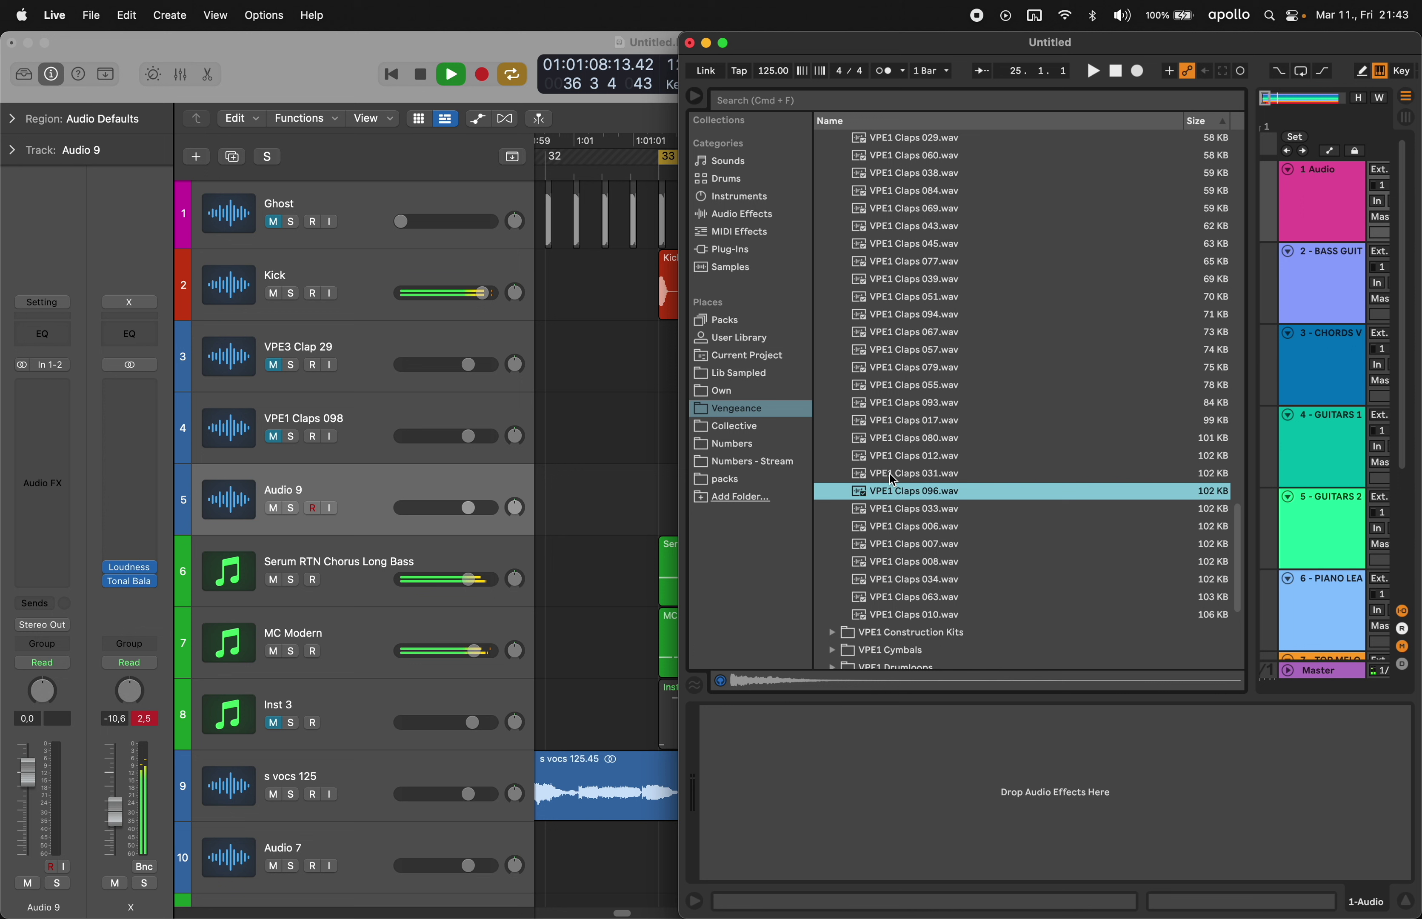
pyautogui.press('Down')
pyautogui.press('Down')
pyautogui.press('Down')
pyautogui.press('Up')
pyautogui.press('Up')
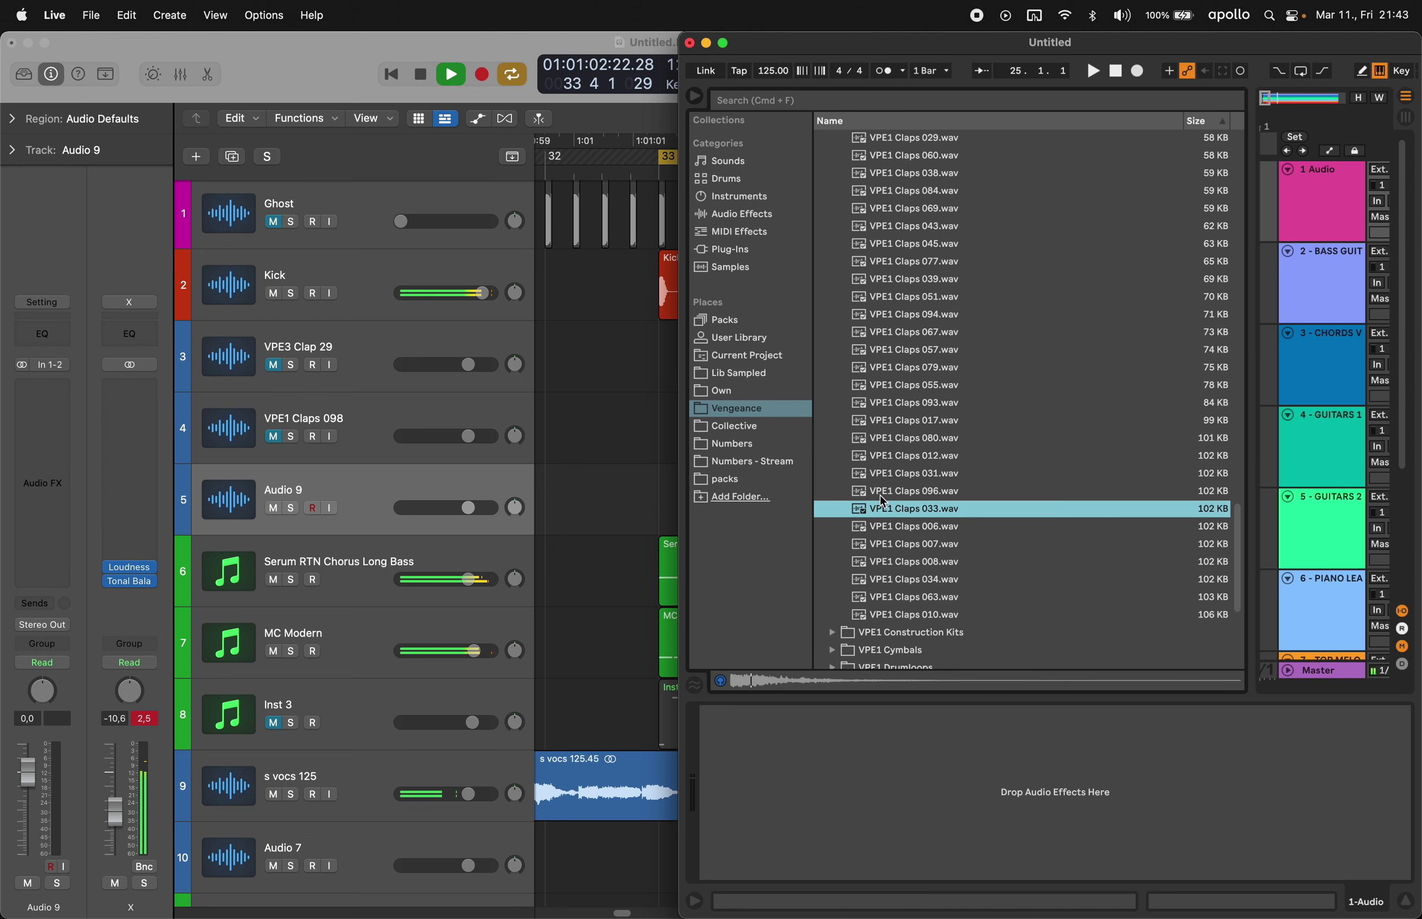
pyautogui.press('Up')
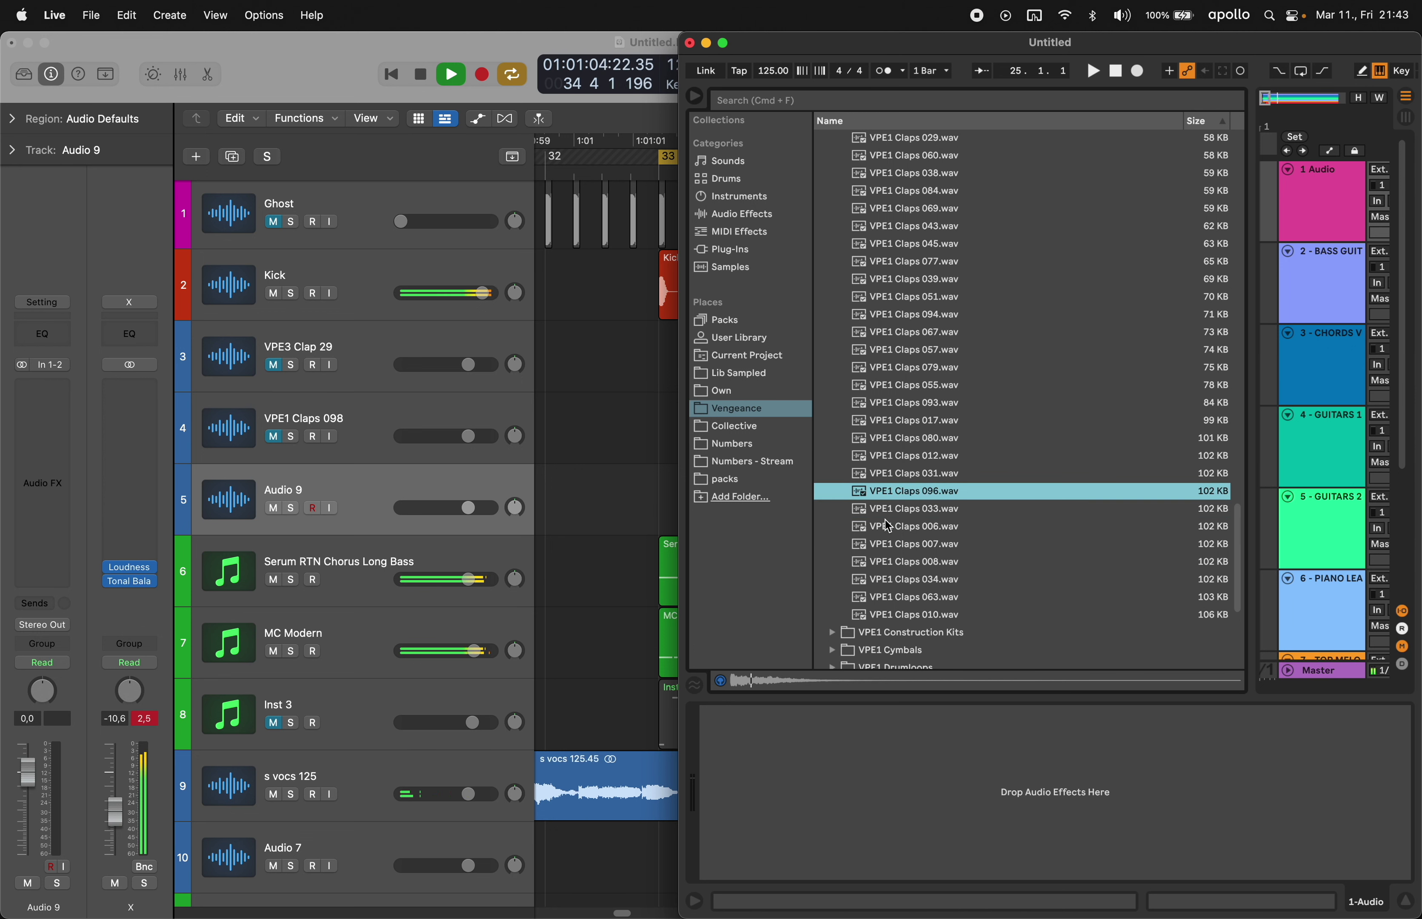
# - Open the VMH2 pack in the Vengeance library and expand its VMH2 Claps folder
pyautogui.scroll(8, 886, 524)
pyautogui.scroll(20, 887, 520)
pyautogui.click(902, 487)
pyautogui.doubleClick(883, 391)
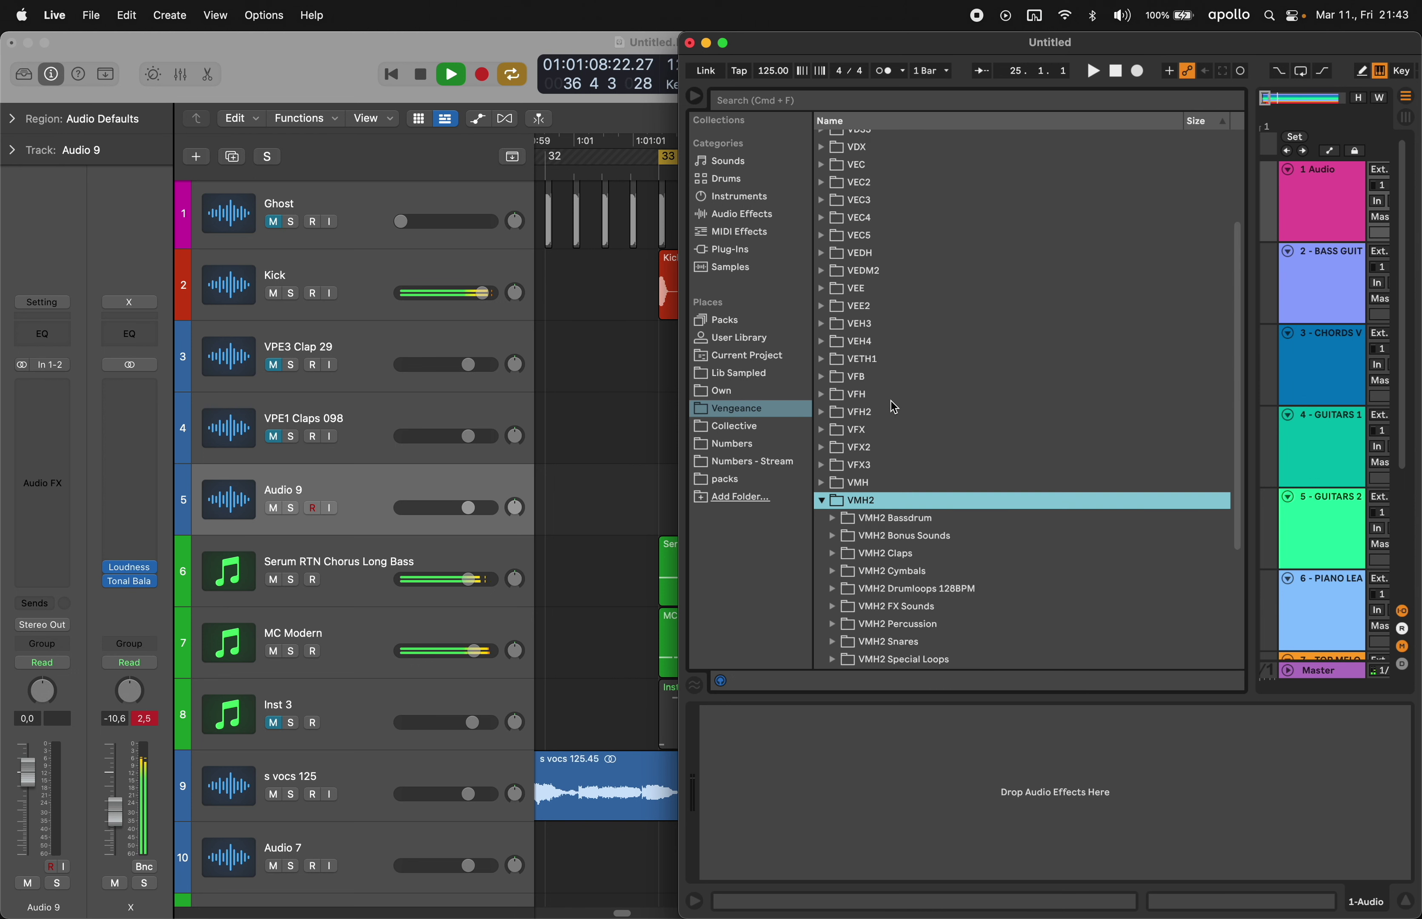
pyautogui.press('Down')
pyautogui.press('Down')
pyautogui.press('Down')
pyautogui.press('Right')
# - Audition the first VMH2 Claps samples and compare VMH2 Claps 206 -14ms.wav with VMH2 Claps 117.wav
pyautogui.press('Down')
pyautogui.press('Down')
pyautogui.press('Down')
pyautogui.press('Down')
pyautogui.press('Down')
pyautogui.press('Down')
pyautogui.scroll(-3, 985, 517)
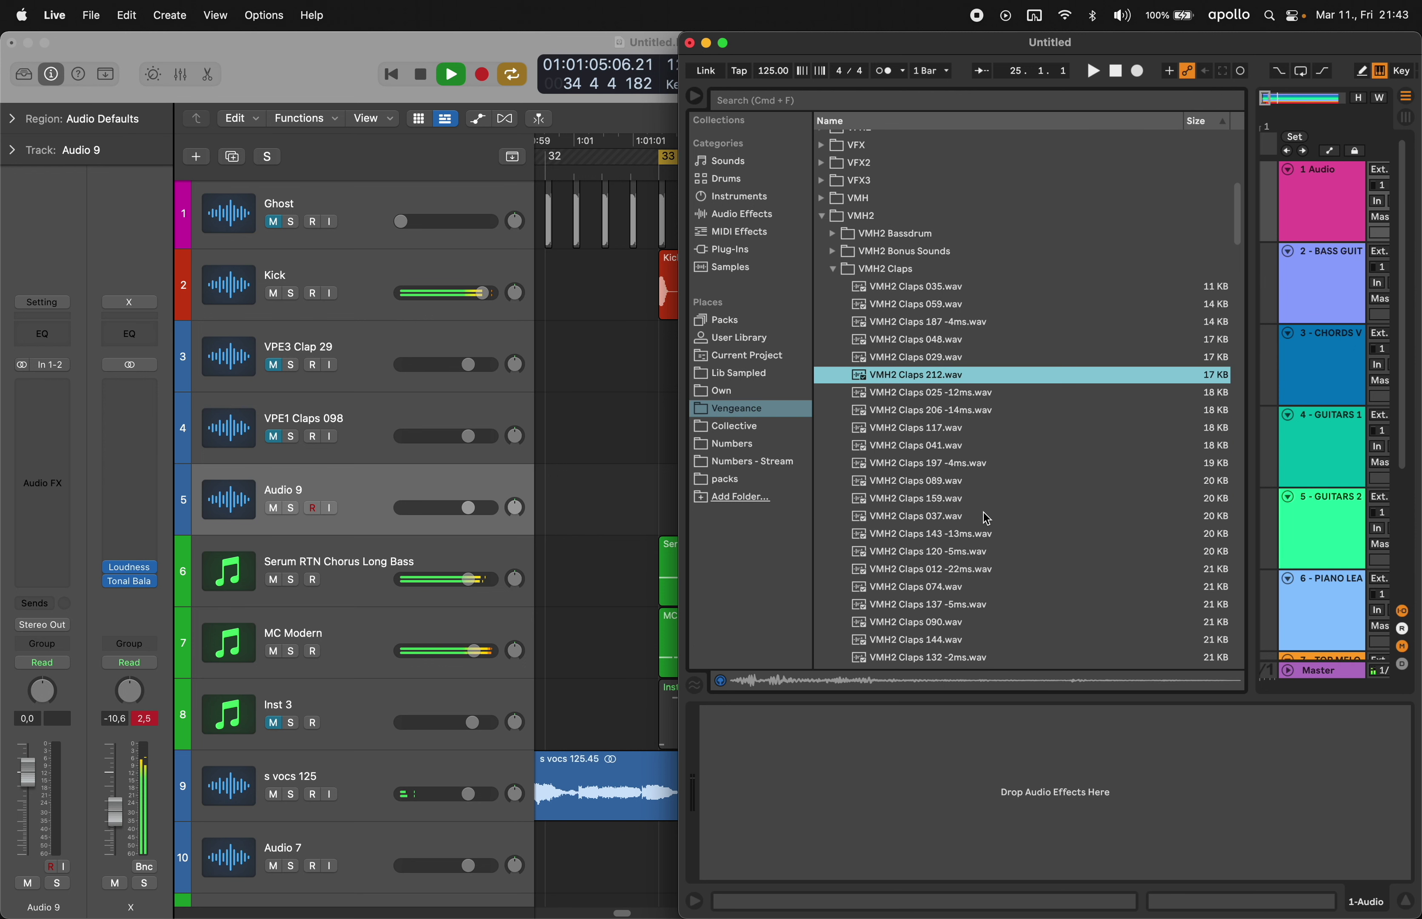
pyautogui.press('Down')
pyautogui.press('Down')
pyautogui.press('Down')
pyautogui.press('Down')
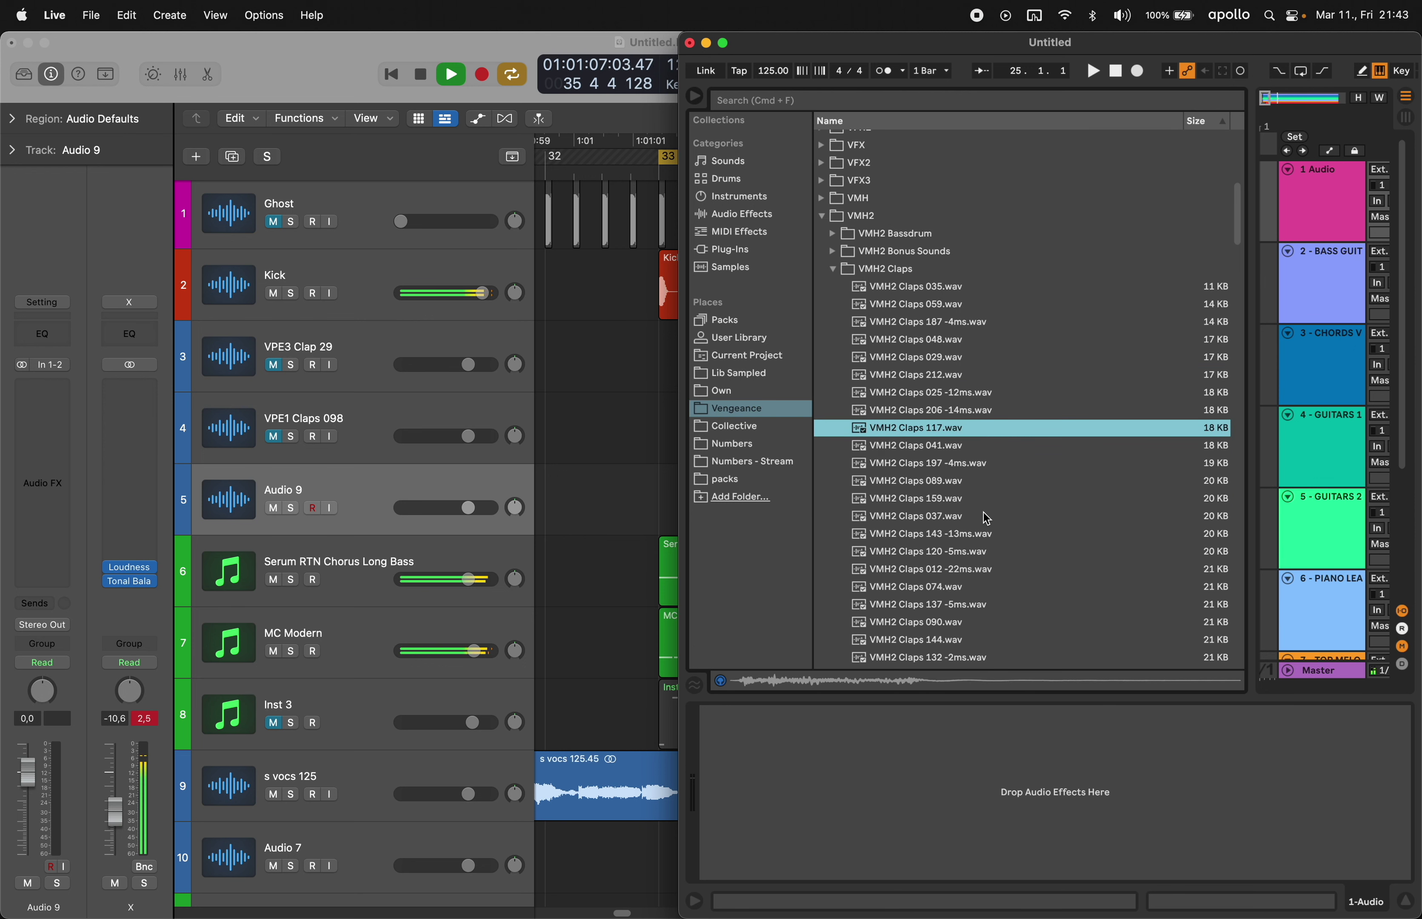
pyautogui.press('Down')
pyautogui.press('Down')
pyautogui.click(956, 415)
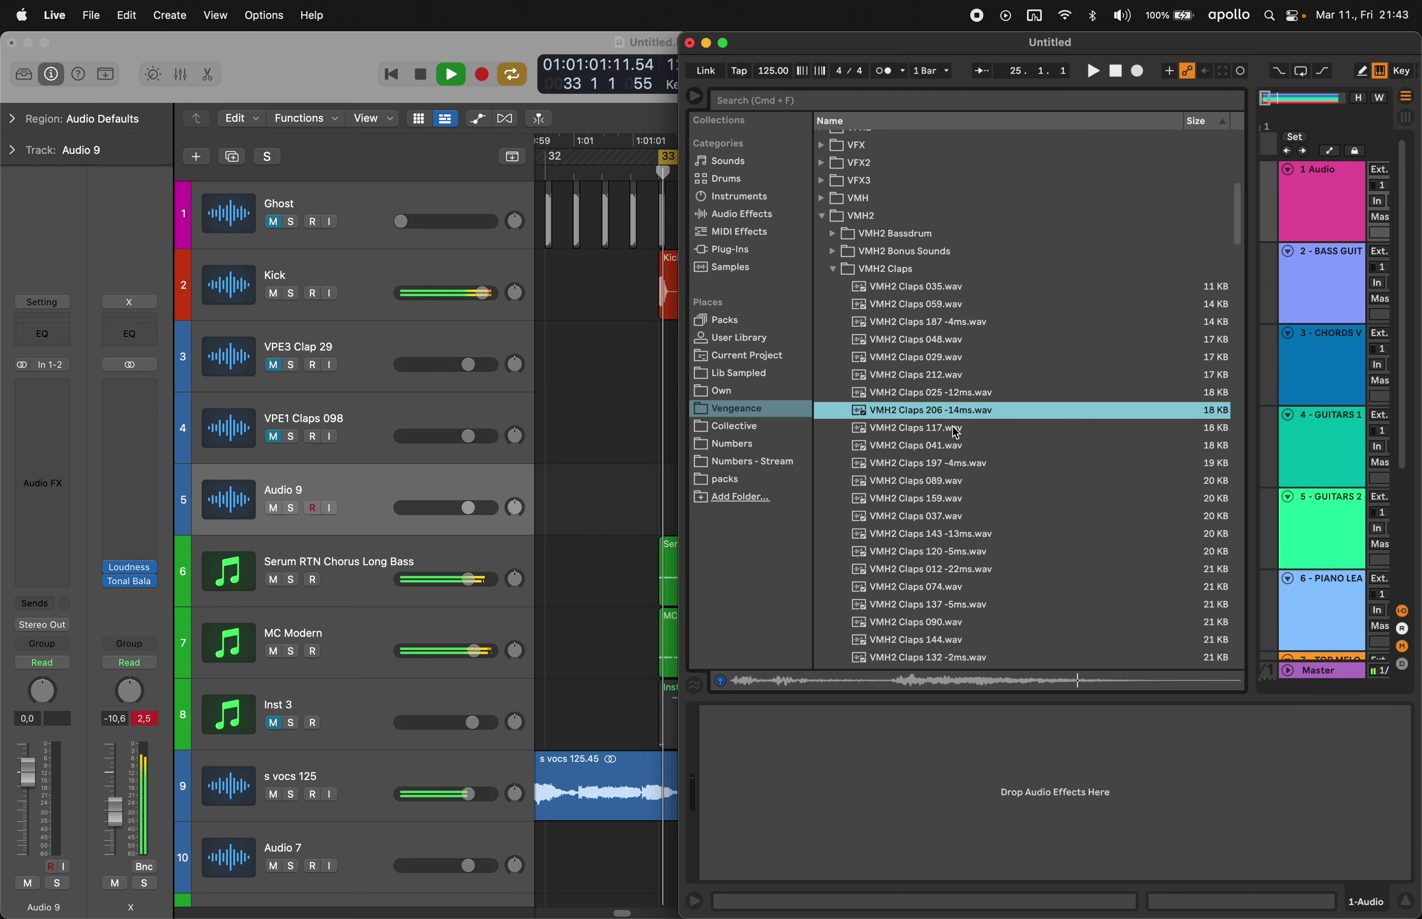
pyautogui.click(957, 431)
# - Audition the following VMH2 Claps samples in order and settle on VMH2 Claps 039 -12ms.wav
pyautogui.press('Down')
pyautogui.press('Down')
pyautogui.press('Down')
pyautogui.press('Down')
pyautogui.press('Down')
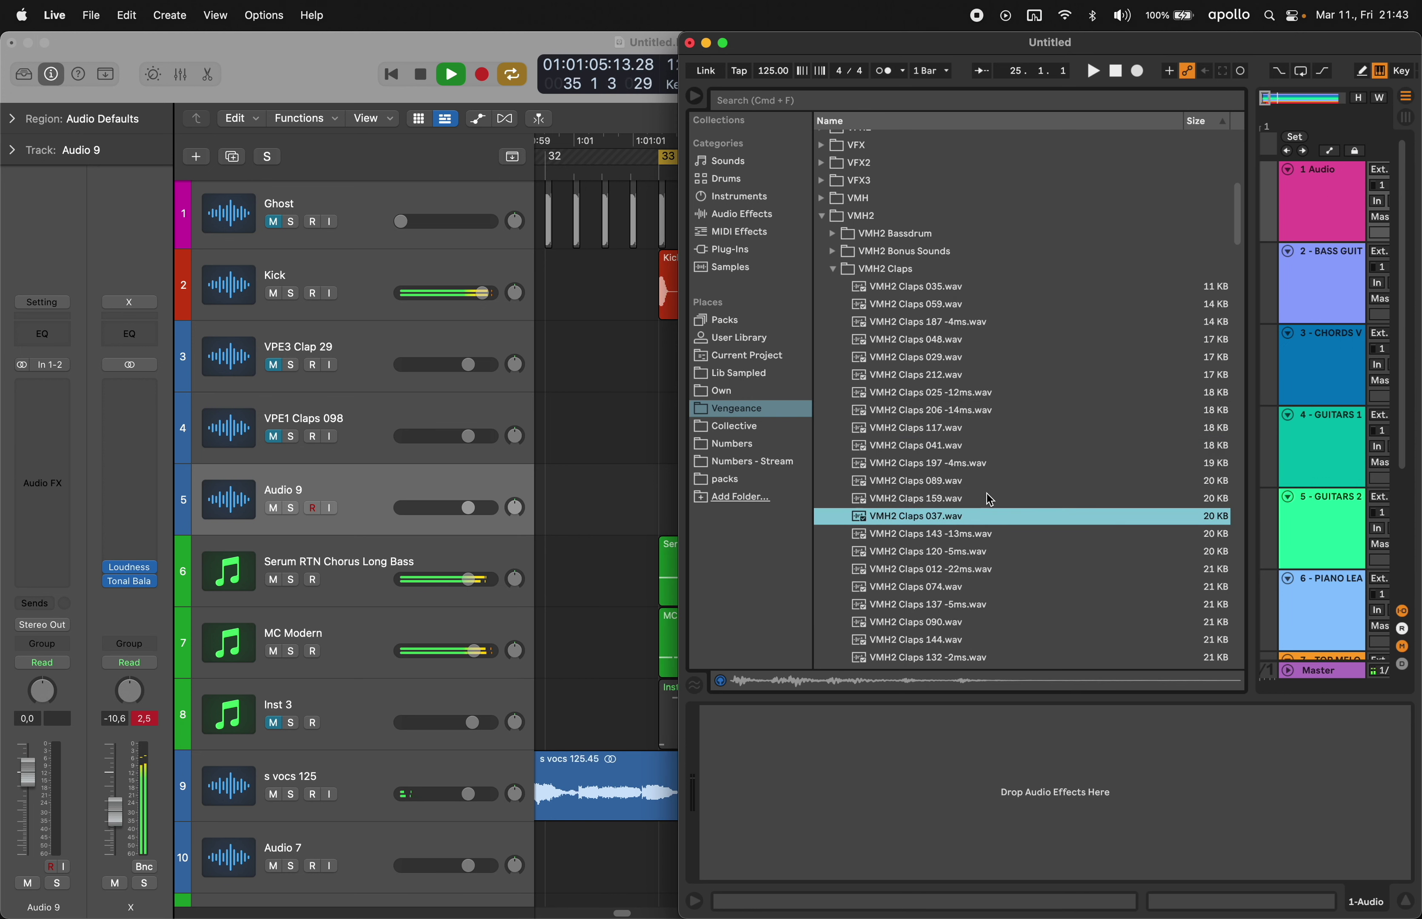
pyautogui.press('Down')
pyautogui.press('Down')
pyautogui.press('Down')
pyautogui.press('Down')
pyautogui.press('Down')
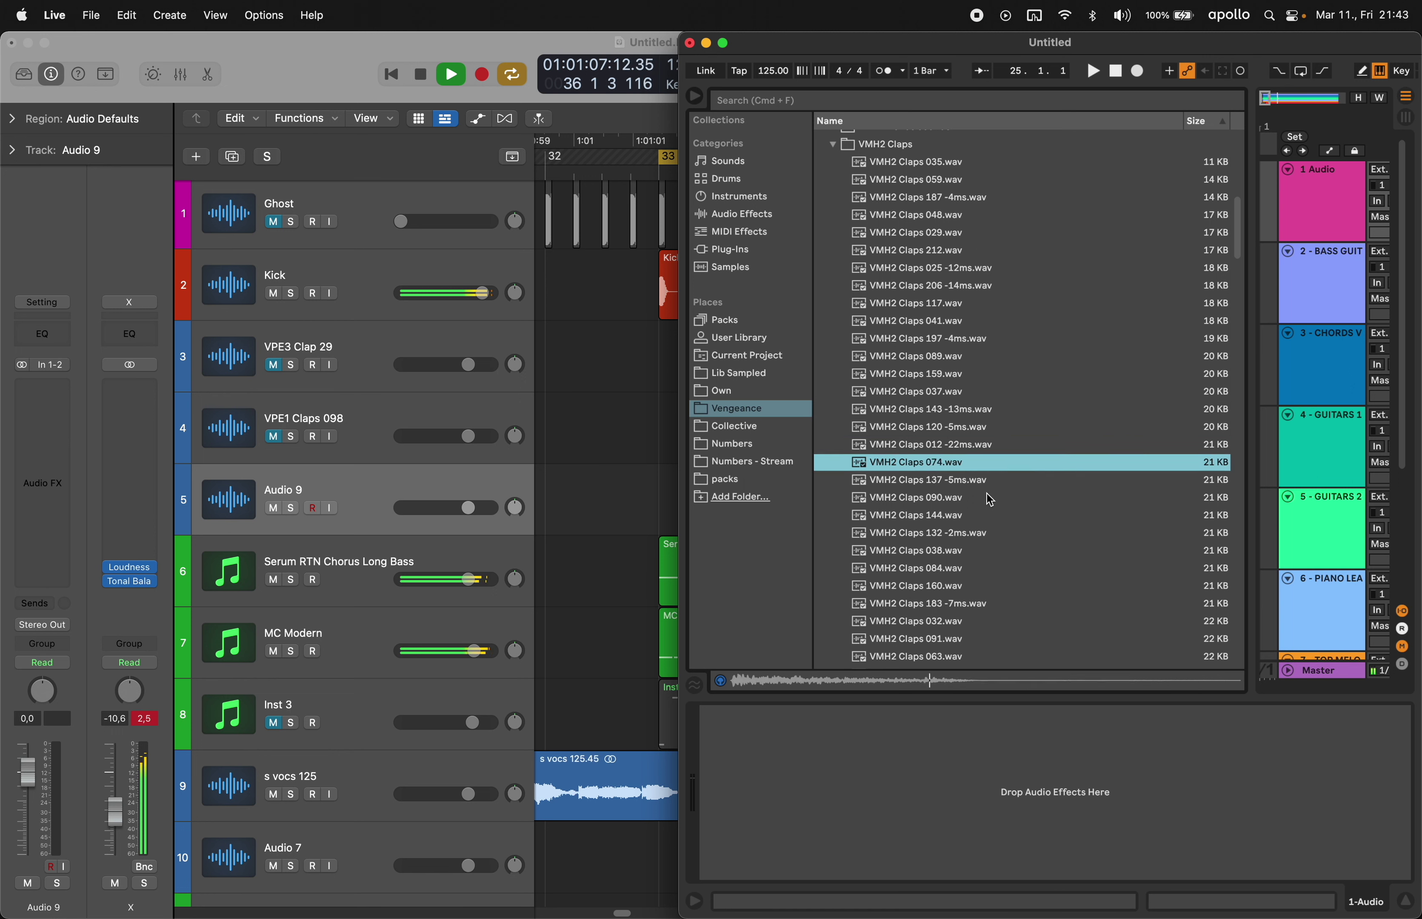
pyautogui.press('Down')
pyautogui.press('Down')
pyautogui.press('Down')
pyautogui.press('Down')
pyautogui.press('Down')
pyautogui.press('Down')
pyautogui.press('Down')
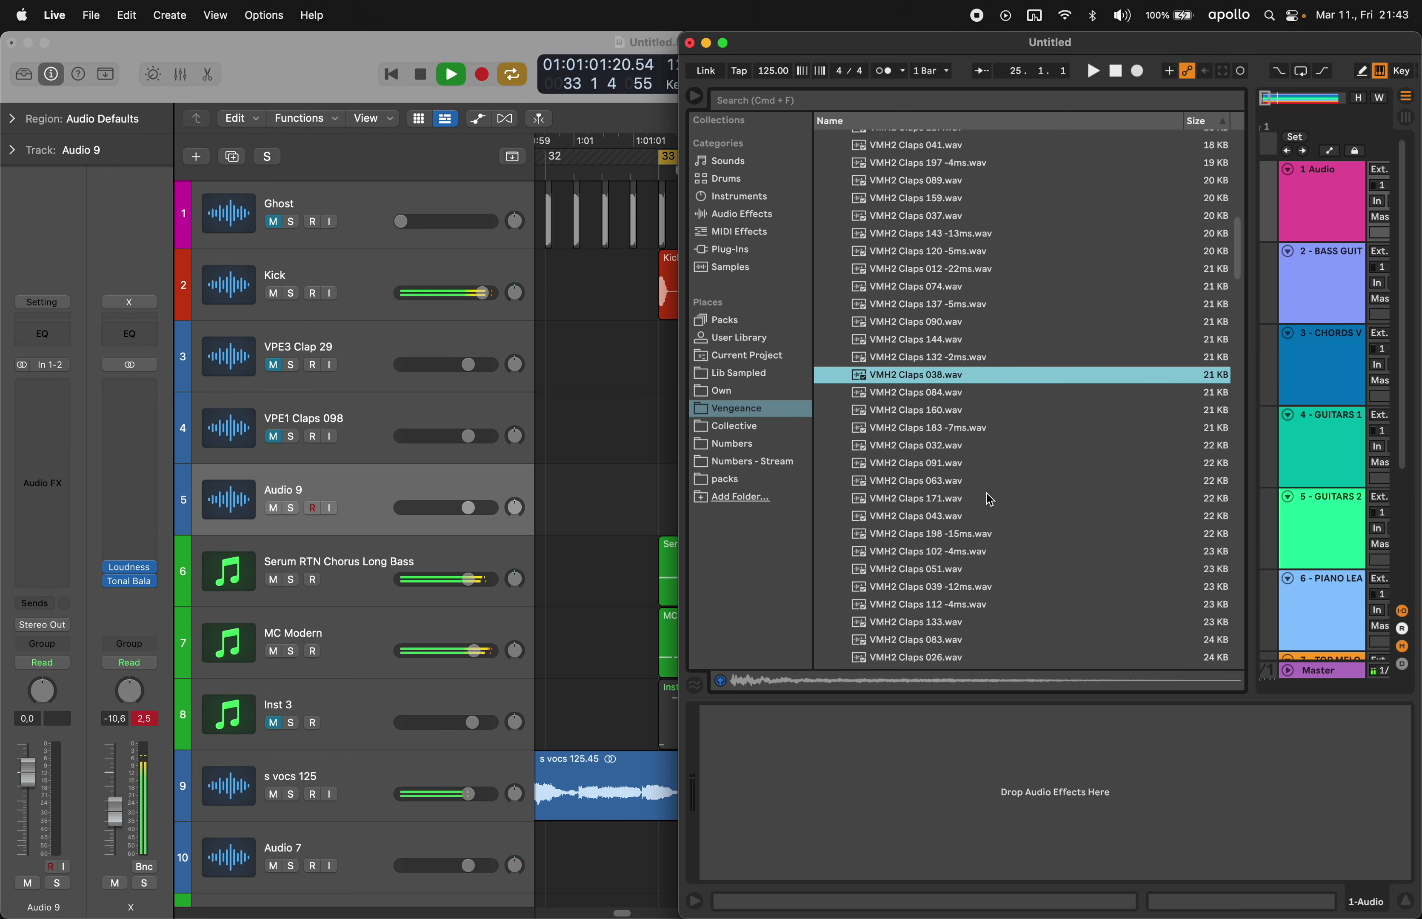
pyautogui.scroll(-3, 989, 499)
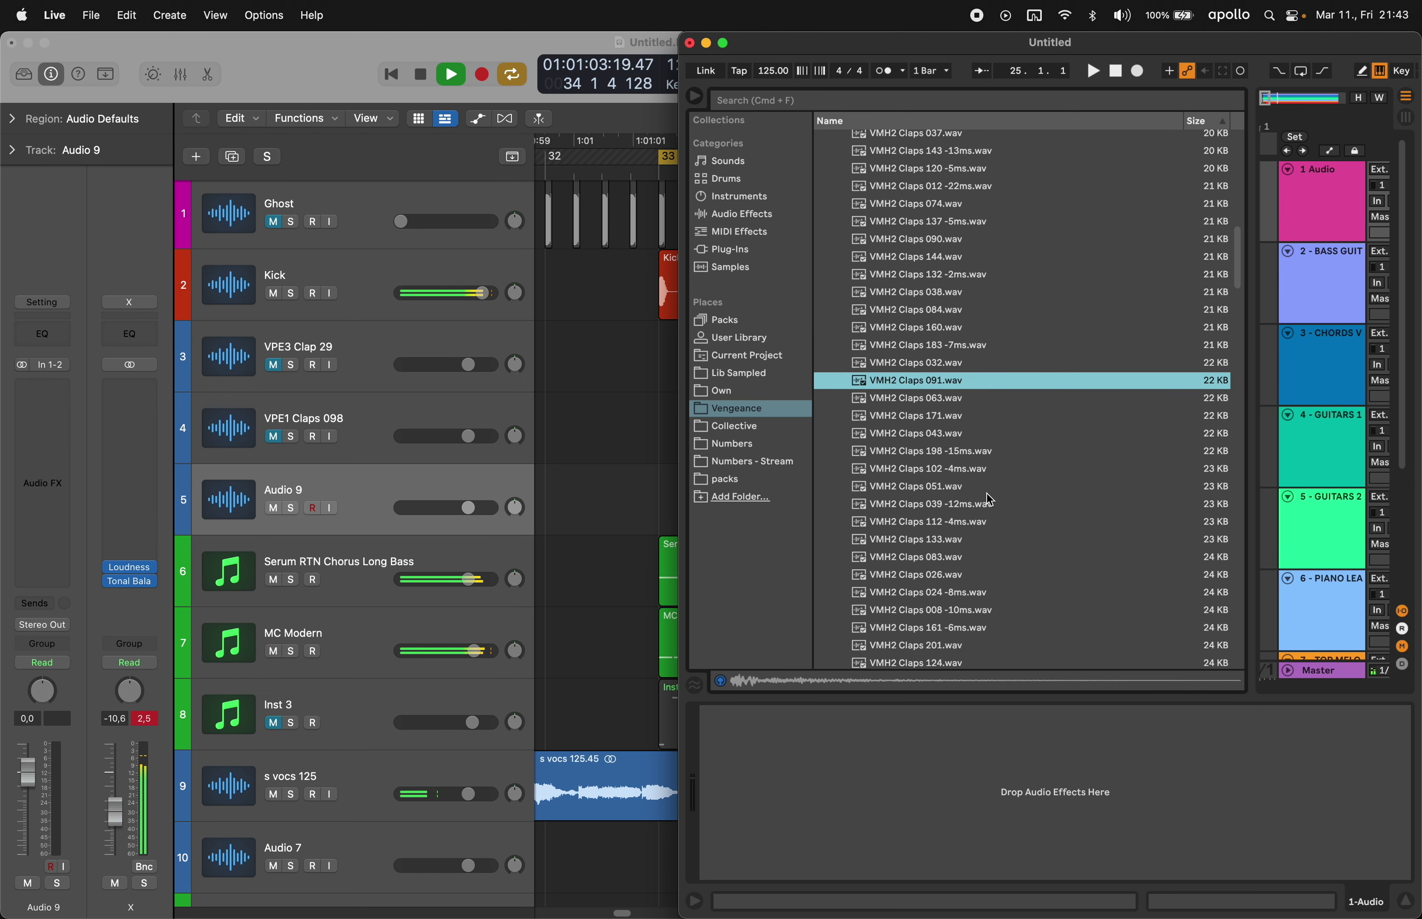
pyautogui.press('Up')
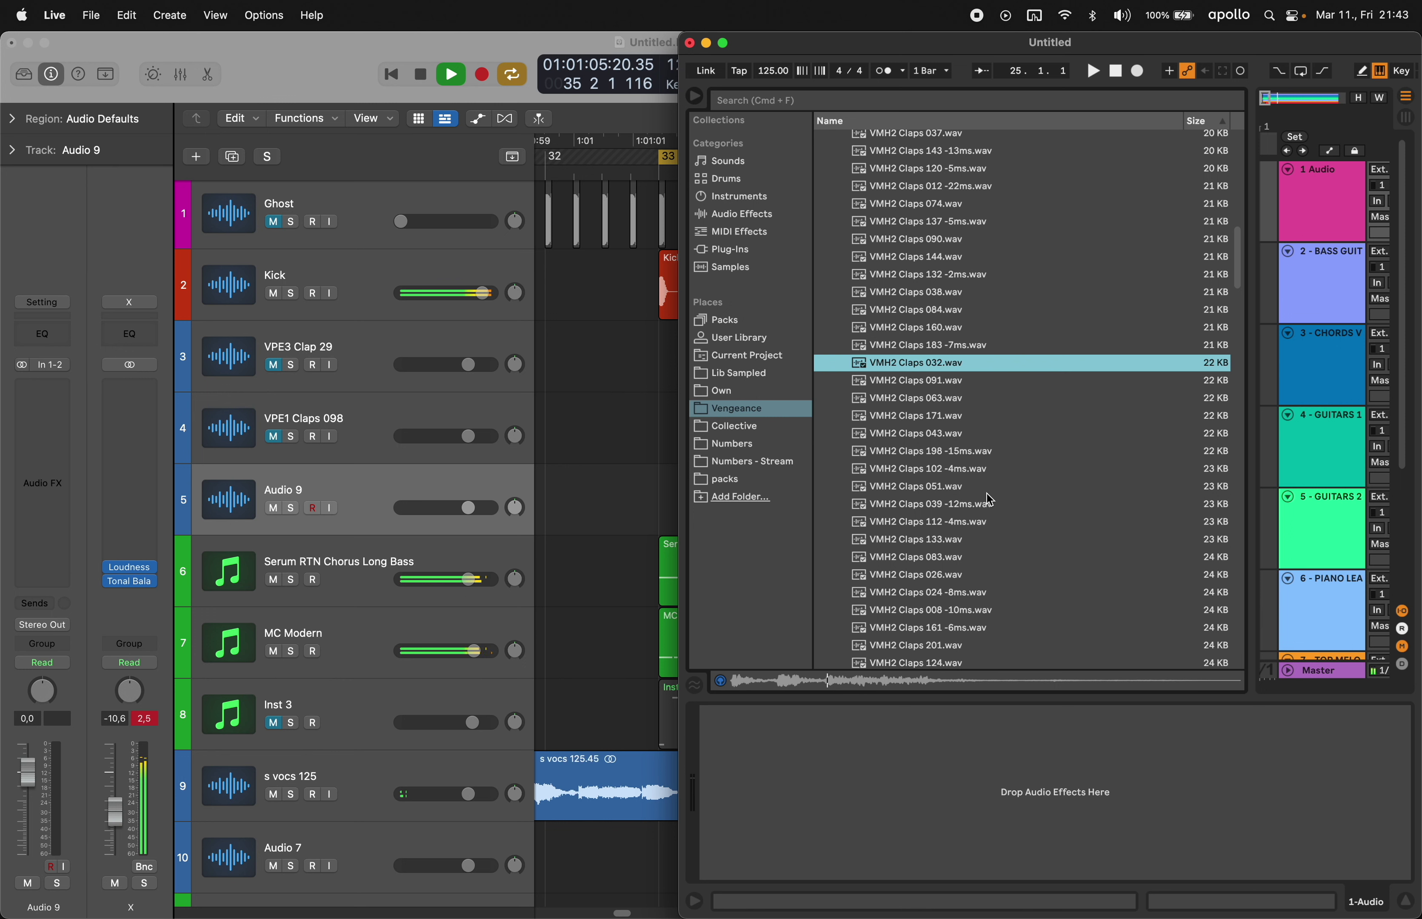
pyautogui.press('Down')
pyautogui.press('Down')
pyautogui.press('Down')
pyautogui.press('Down')
pyautogui.press('Down')
pyautogui.press('Down')
pyautogui.press('Down')
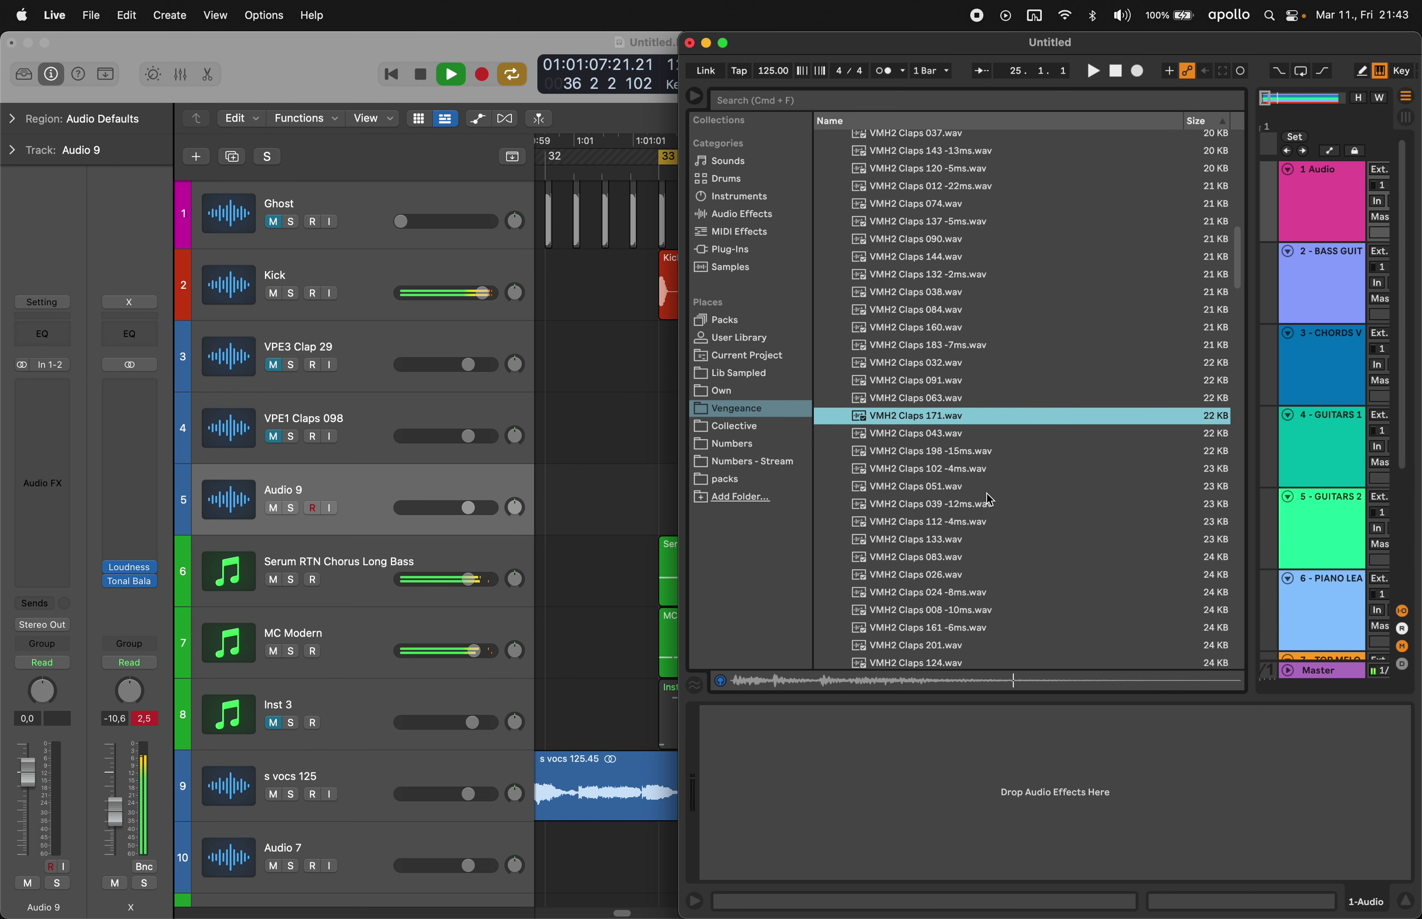
pyautogui.press('Down')
pyautogui.press('Down')
pyautogui.press('Up')
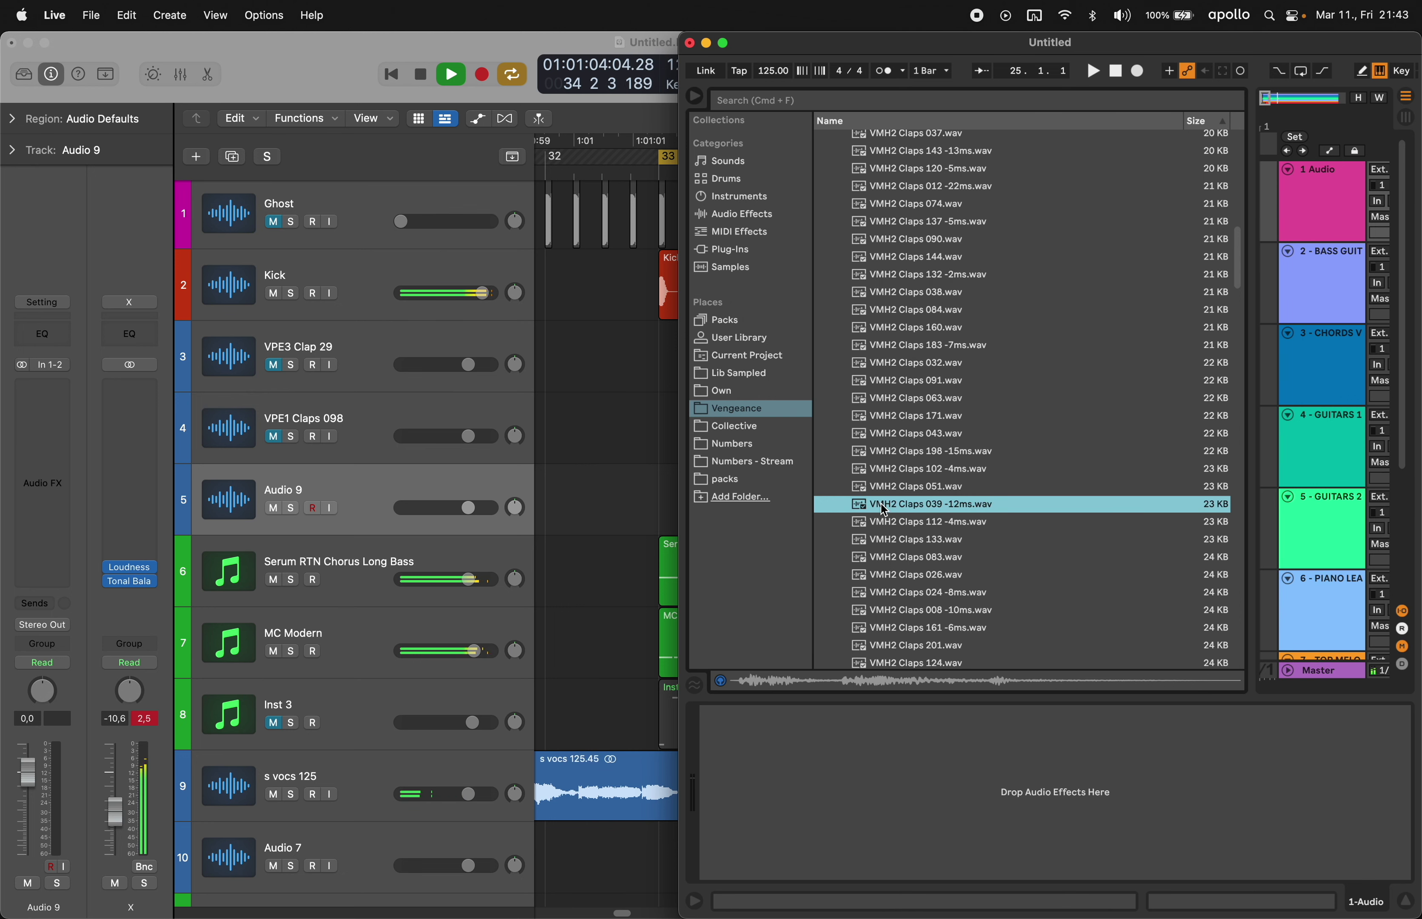
# - Add VMH2 Claps 039 -12ms.wav to the empty Audio 9 track in Logic Pro, on beat 2 of bar 33
pyautogui.moveTo(714, 495)
pyautogui.mouseDown()
pyautogui.moveTo(653, 503)
pyautogui.moveTo(694, 514)
pyautogui.mouseUp()
pyautogui.click(658, 502)
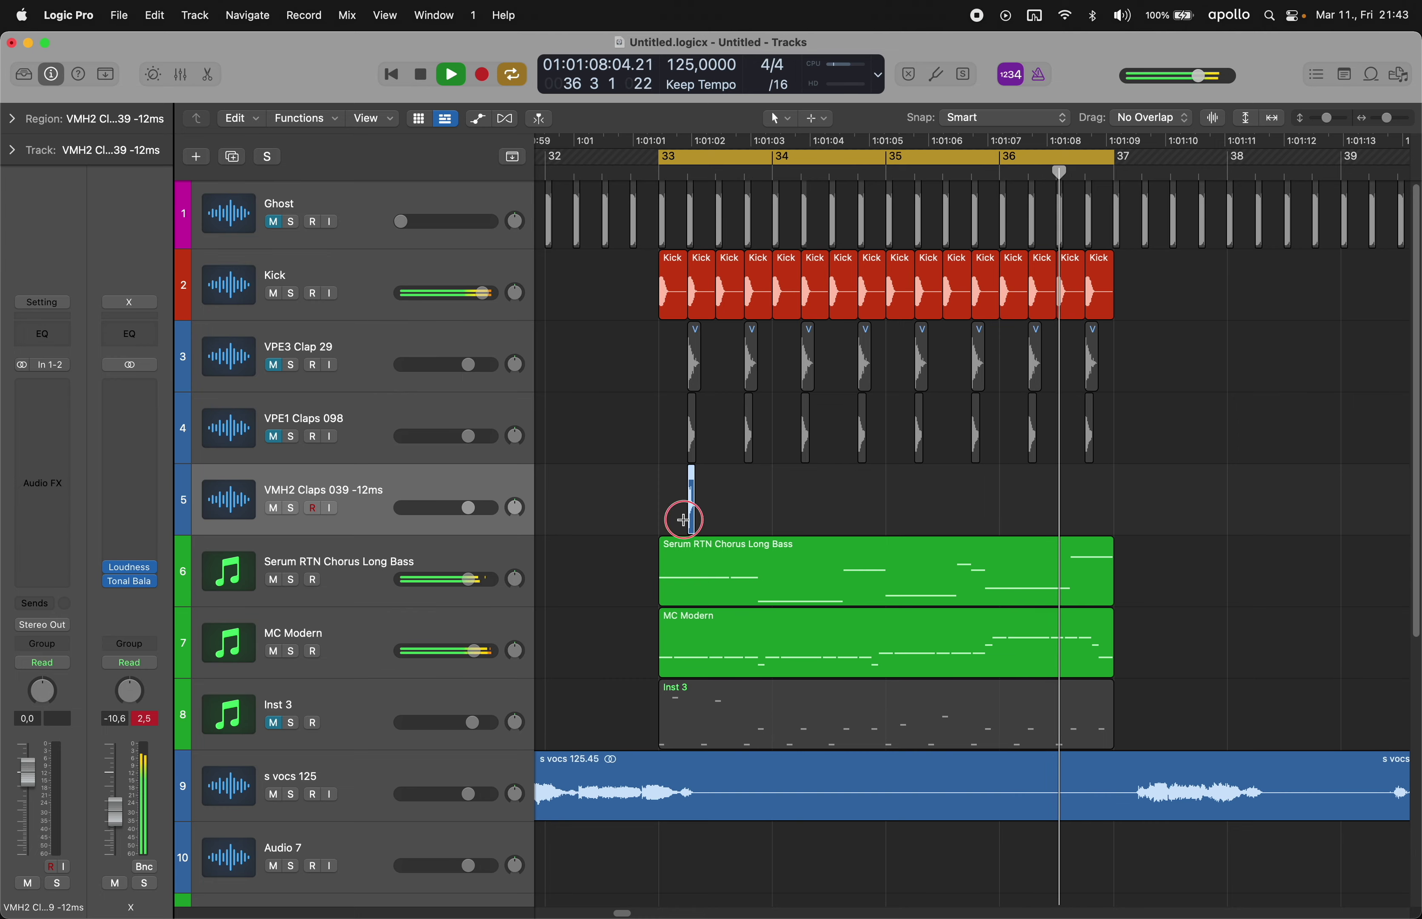
pyautogui.keyDown('super'); pyautogui.click(683, 520); pyautogui.keyUp('super')
# - Shift the VMH2 Claps 039 -12ms clap so that it starts slightly ahead of beat 2 in bar 33
pyautogui.press('super+Right')
pyautogui.press('super+Right')
pyautogui.press('super+Right')
pyautogui.press('super+Right')
pyautogui.press('super+Right')
pyautogui.press('super+Right')
pyautogui.press('super+Right')
pyautogui.press('super+Right')
pyautogui.press('super+Right')
pyautogui.press('super+Right')
pyautogui.press('super+Right')
pyautogui.press('super+Right')
pyautogui.moveTo(890, 519); pyautogui.dragTo(783, 518)
pyautogui.scroll(-8, 789, 518)
pyautogui.hscroll(-3, 789, 518)
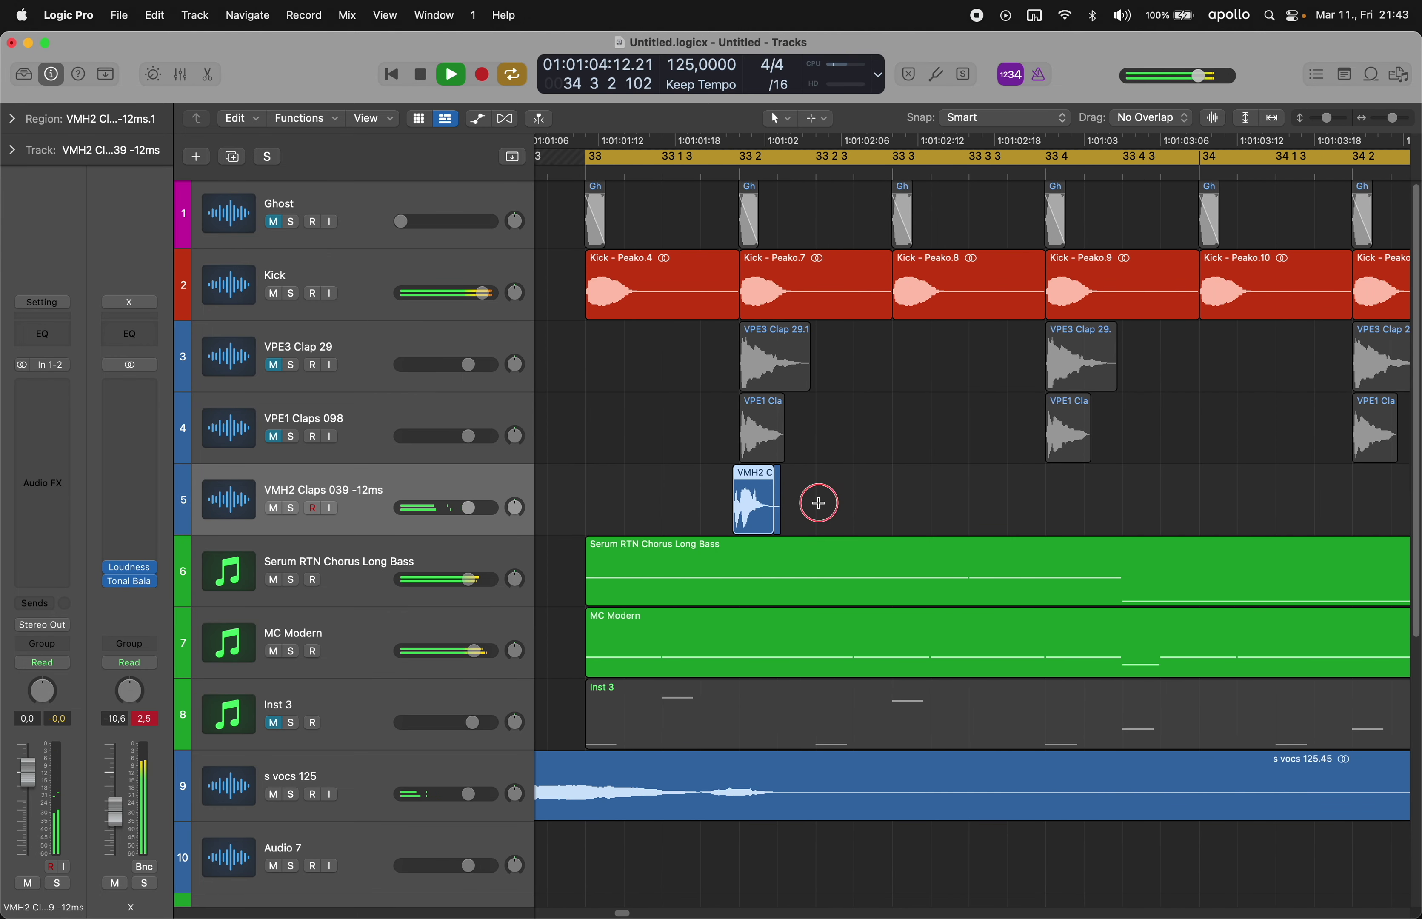
# - Trim the tail of the VMH2 Claps 039 -12ms region at bar 33 beat 2 and add a short fade-out
pyautogui.moveTo(802, 525); pyautogui.dragTo(739, 524)
pyautogui.press('Delete')
pyautogui.press('t')
pyautogui.press('a')
pyautogui.press('t')
pyautogui.click(740, 526)
# - Insert kHs Stereo on the VMH2 Claps 039 -12ms track and set its Width to 54 %
pyautogui.click(41, 442)
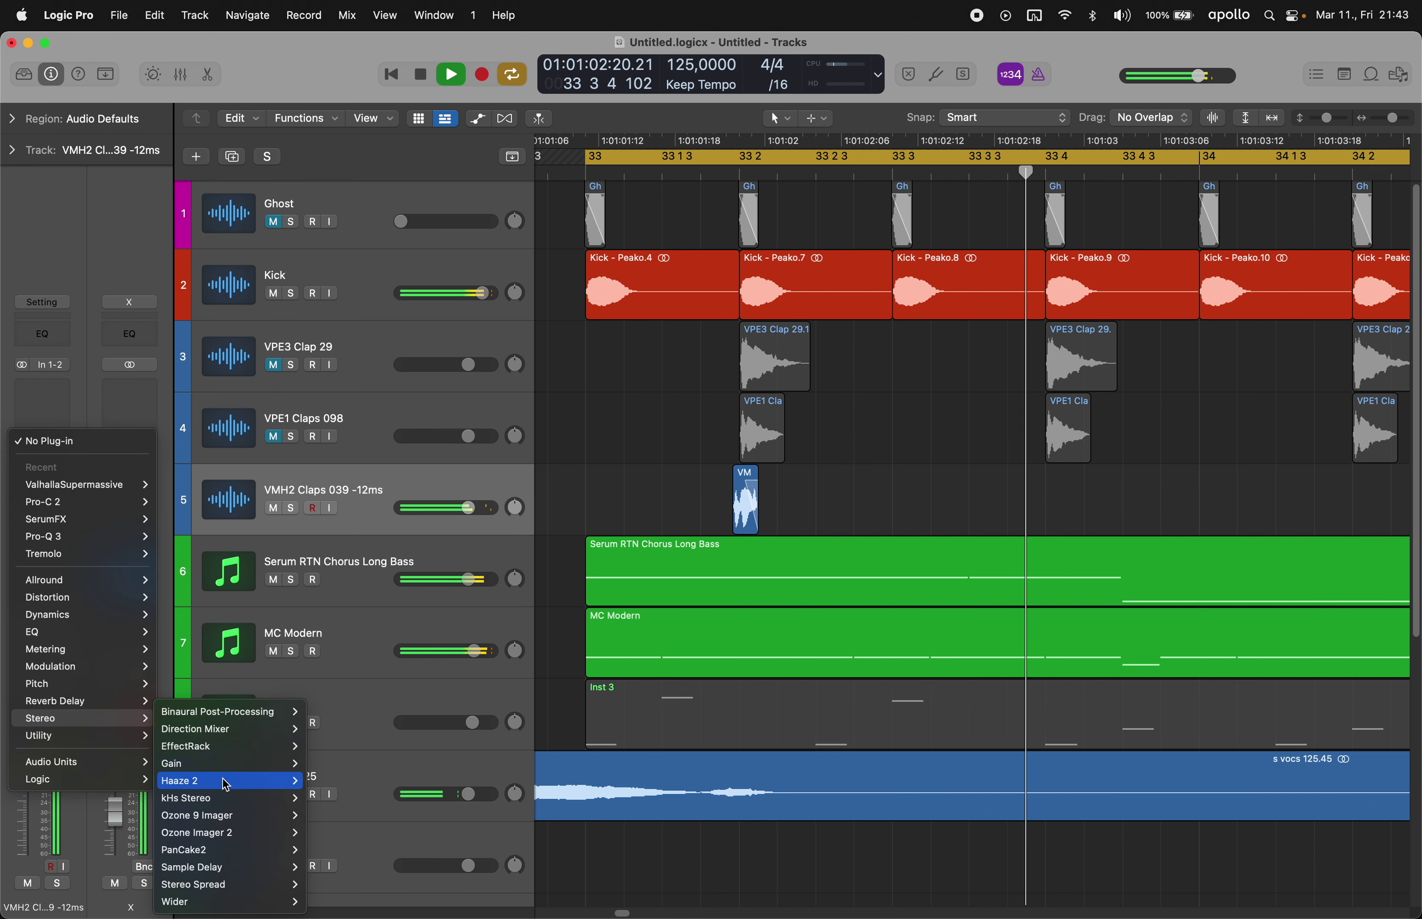
pyautogui.click(319, 796)
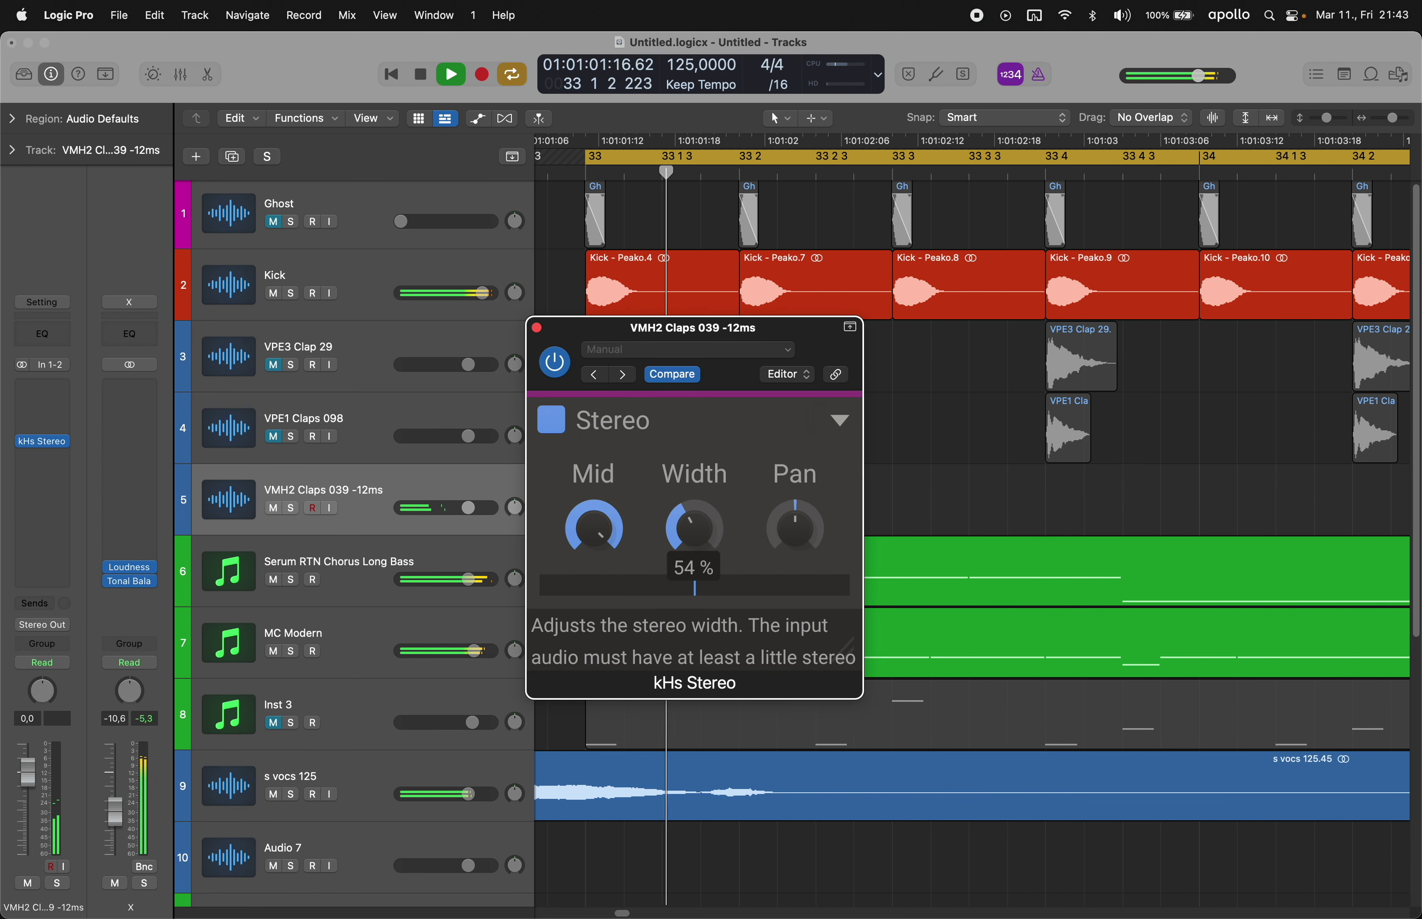
pyautogui.click(536, 328)
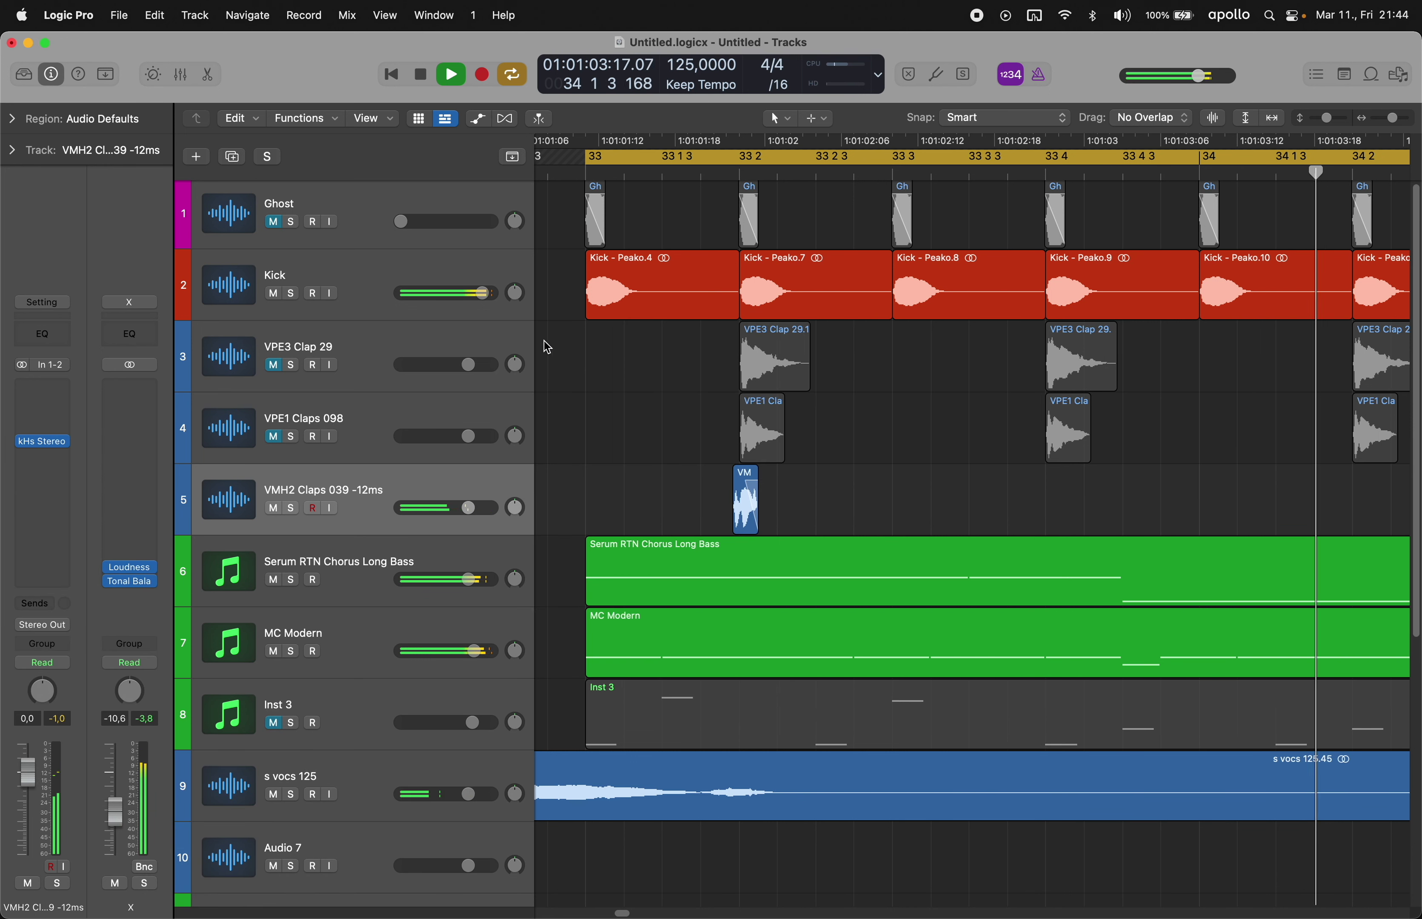
# - Repeat the trimmed VMH2 Claps 039 clap on beats 2 and 4 of every bar from 33 through 36
pyautogui.moveTo(592, 507); pyautogui.dragTo(886, 511)
pyautogui.press('super+r')
pyautogui.press('super+r')
pyautogui.press('super+r')
pyautogui.scroll(-5, 891, 513)
pyautogui.hscroll(5, 892, 514)
pyautogui.press('super+r')
pyautogui.press('super+r')
pyautogui.press('super+r')
pyautogui.hscroll(-5, 894, 514)
pyautogui.hscroll(-2, 891, 510)
pyautogui.click(918, 456)
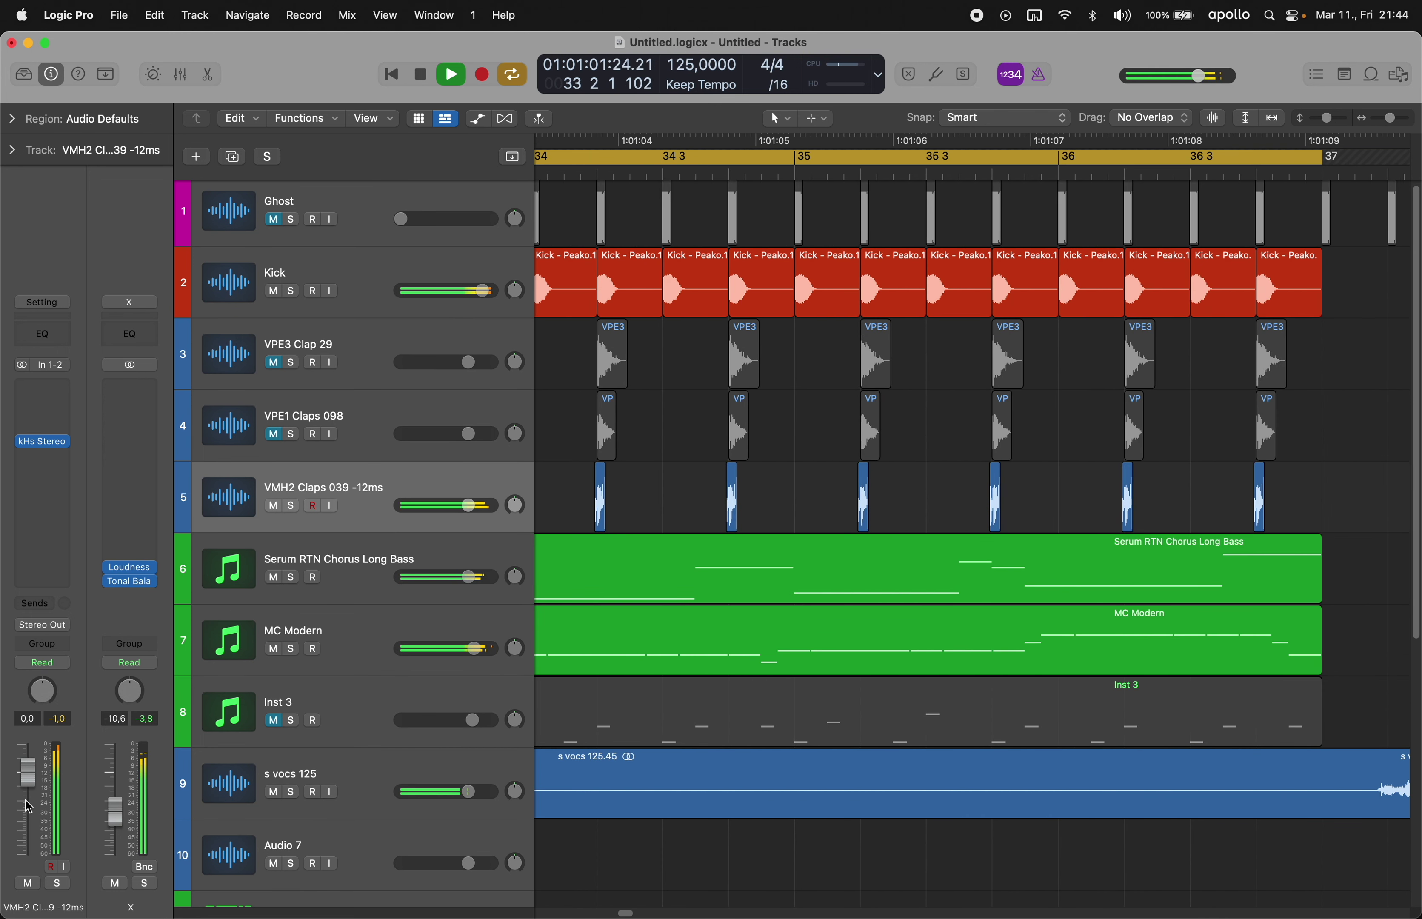
pyautogui.click(34, 471)
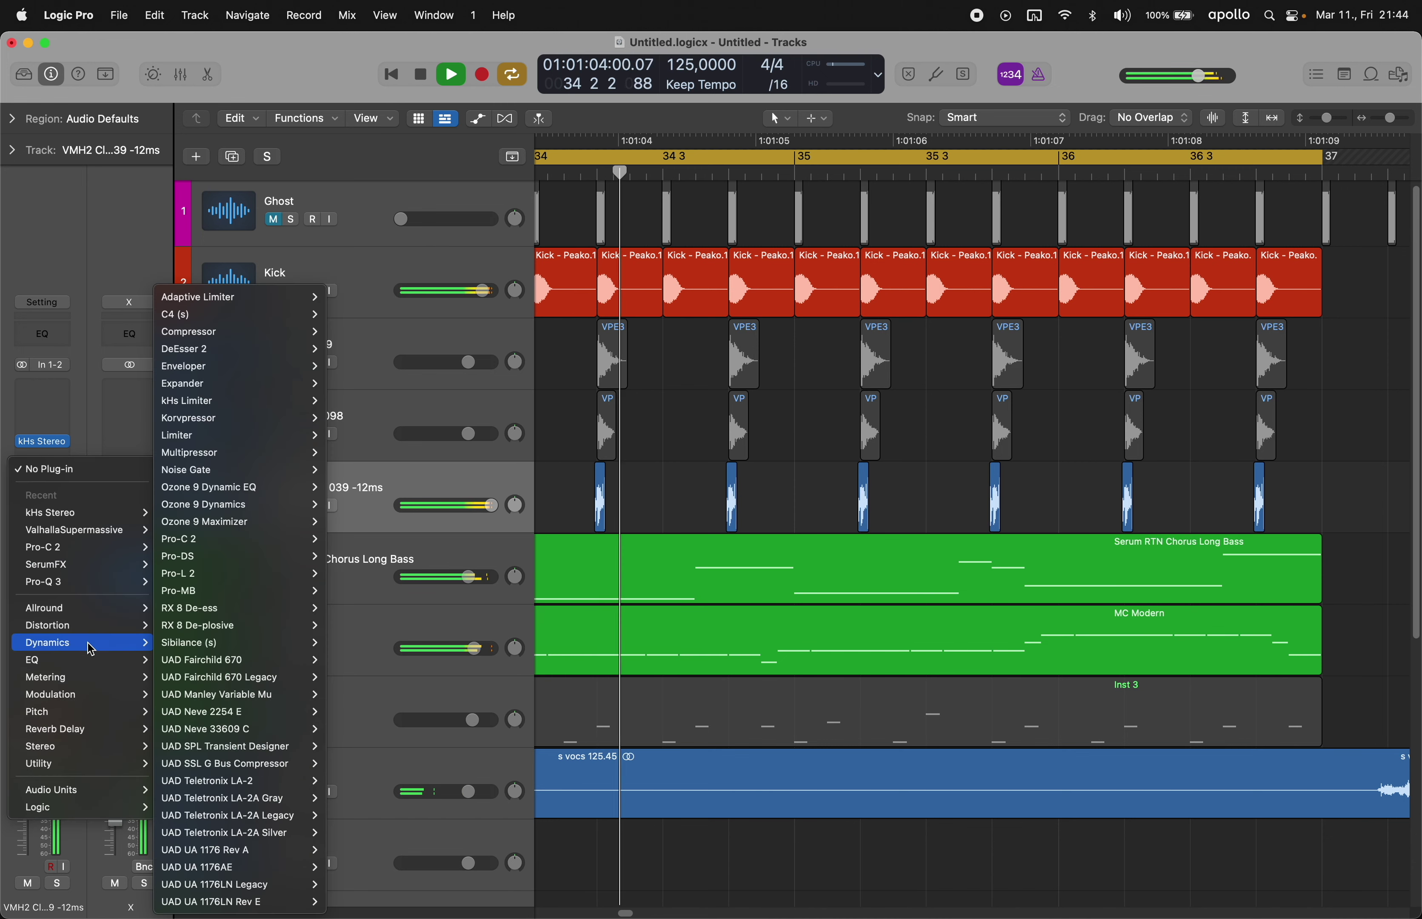
pyautogui.click(74, 407)
pyautogui.press('Return')
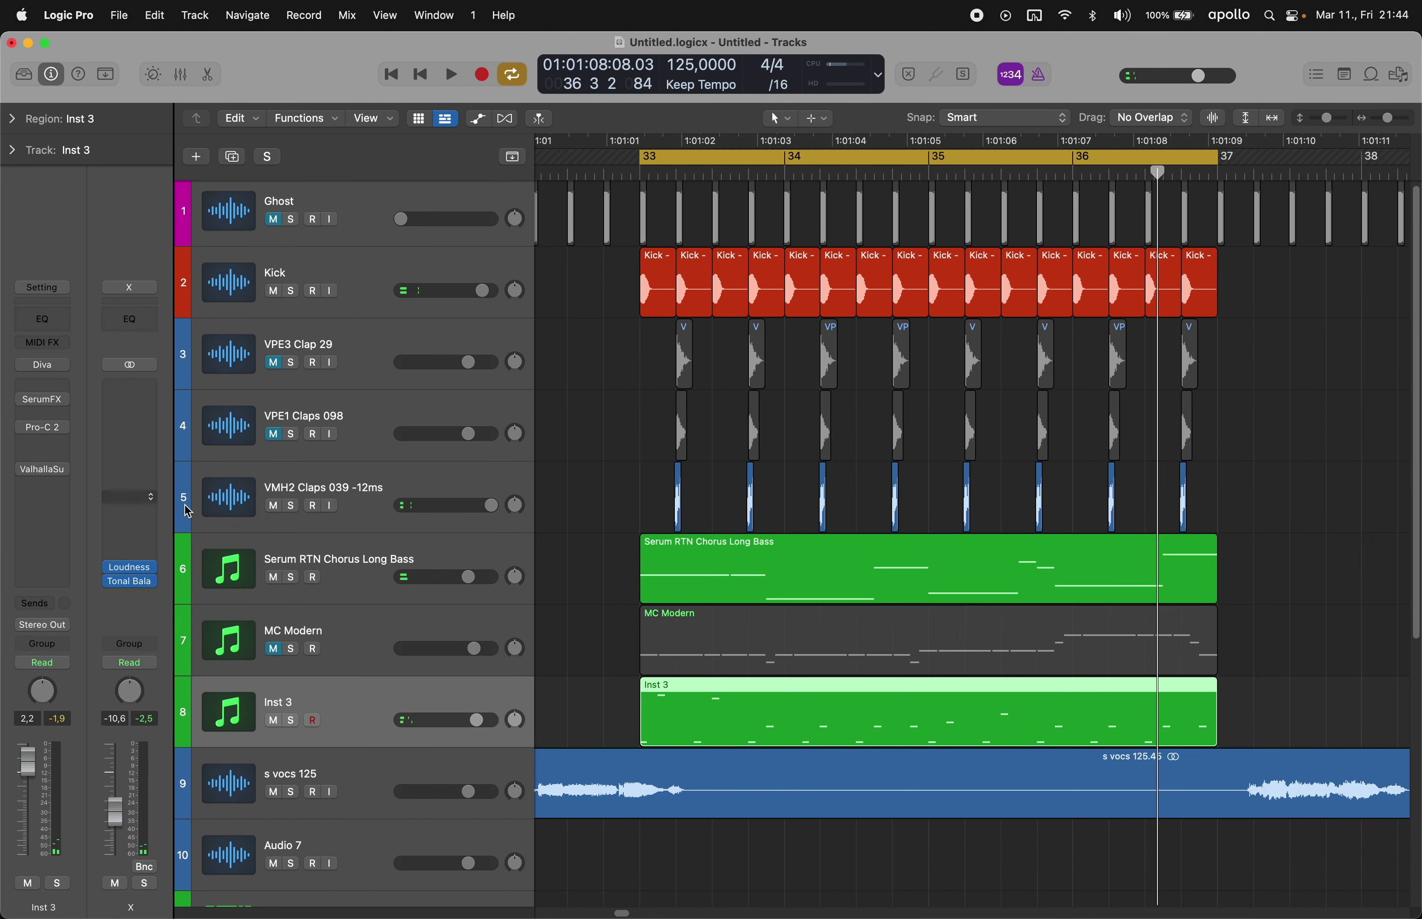
# - Resume playback and insert UAD SPL Transient Designer on the VMH2 Claps 039 track, with more attack and less sustain
pyautogui.press('space')
pyautogui.click(418, 628)
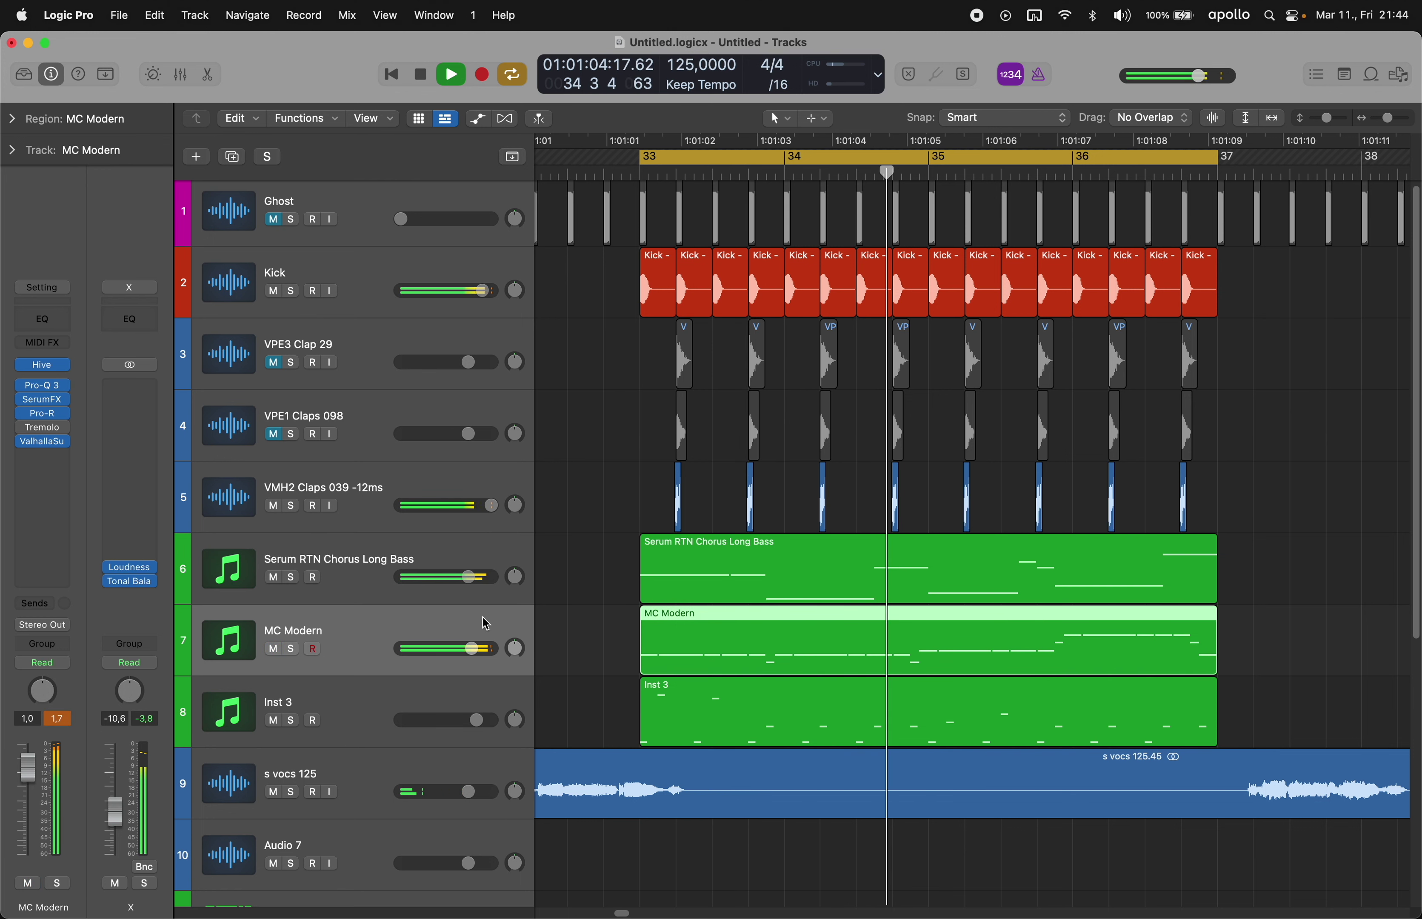
pyautogui.click(367, 493)
pyautogui.click(45, 468)
pyautogui.moveTo(82, 634)
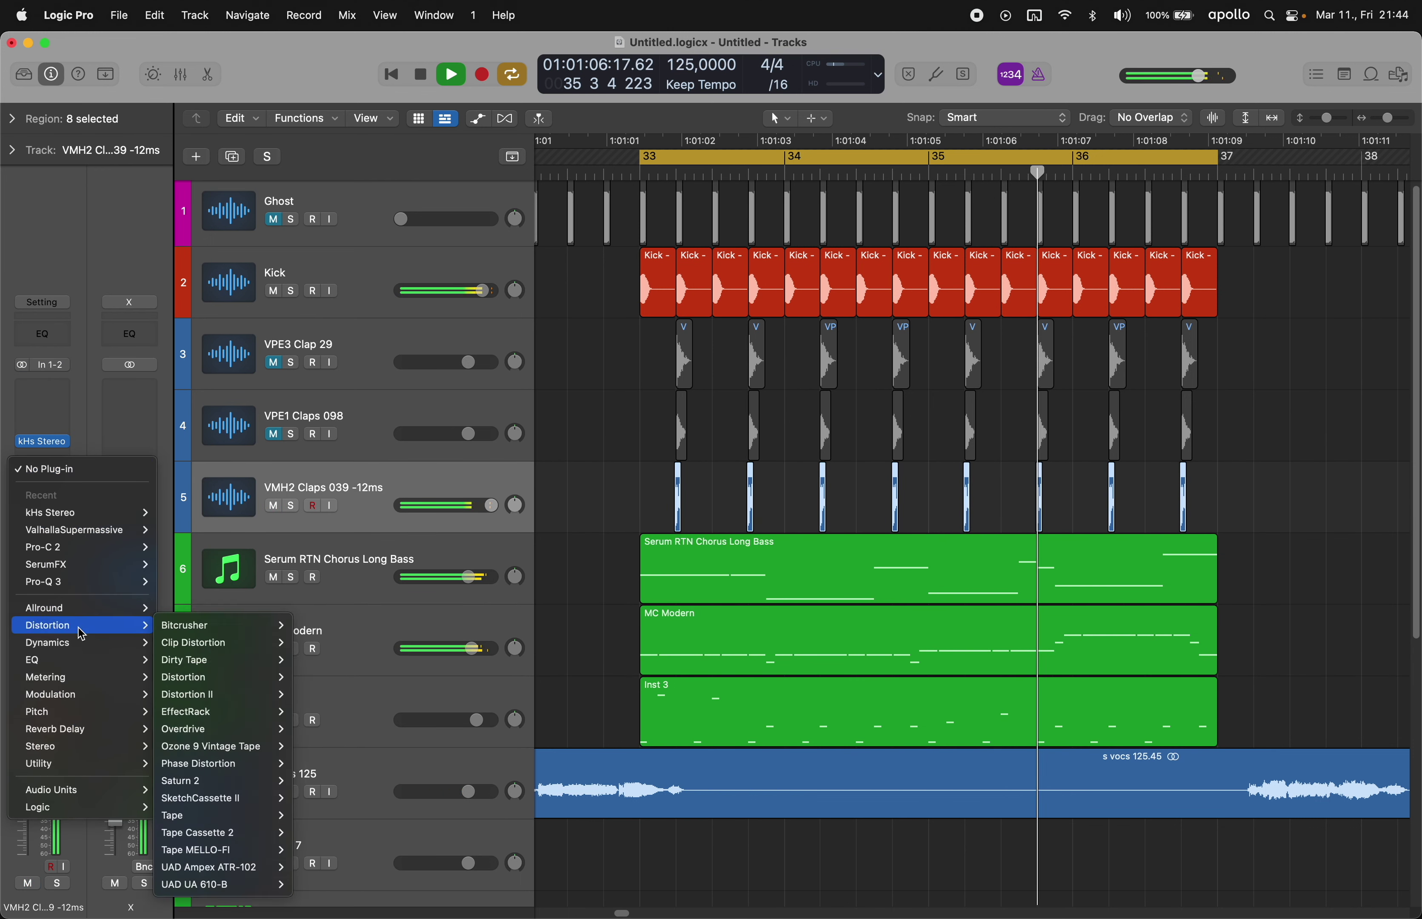
pyautogui.click(244, 749)
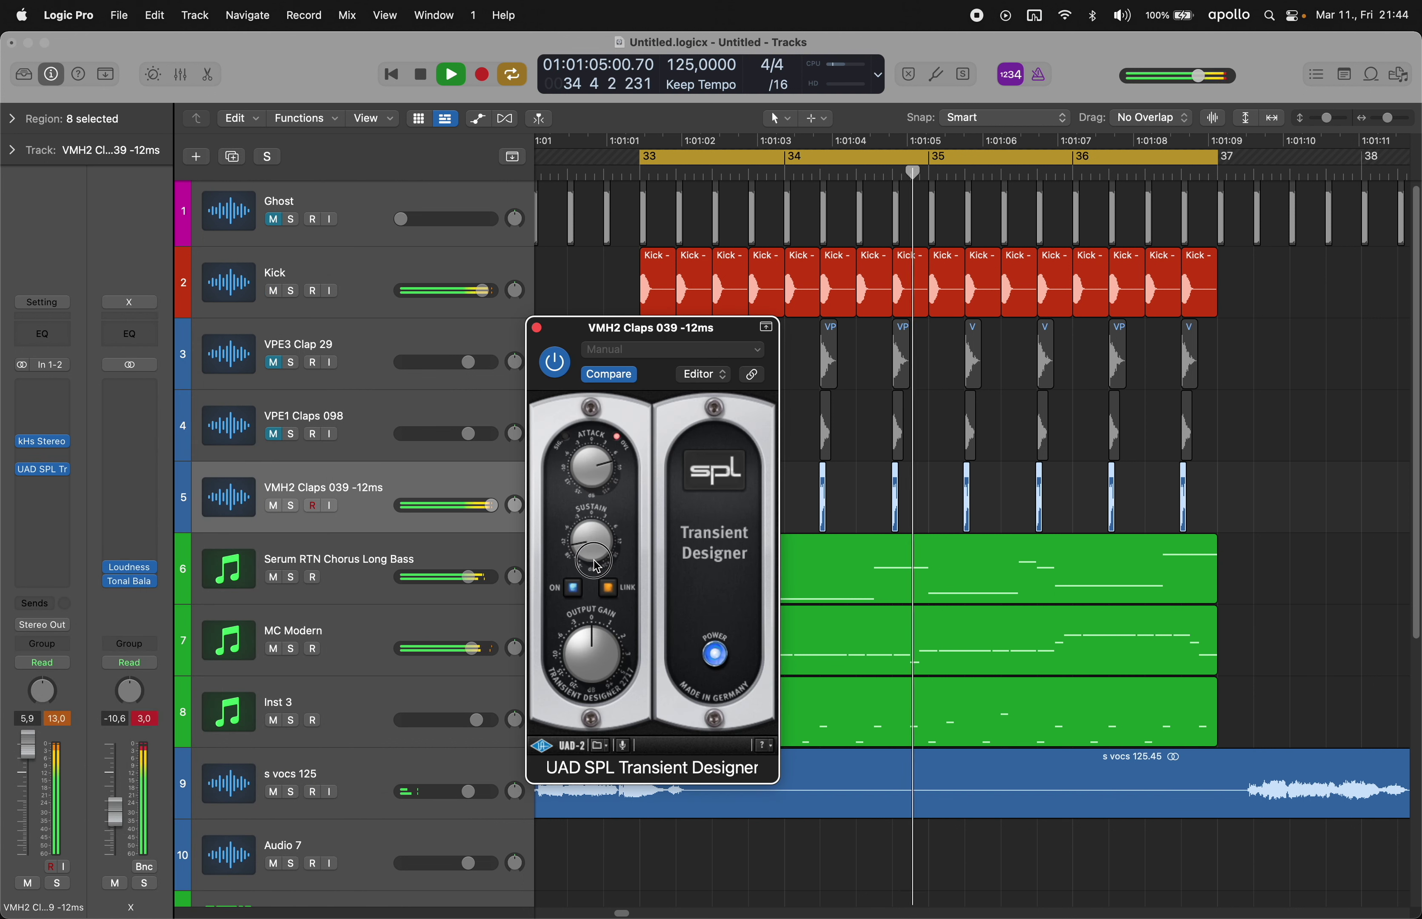
pyautogui.click(536, 327)
# - Insert Pro-L 2 on the VMH2 Claps 039 track with +5.0 gain and set the track volume to 2.9 dB
pyautogui.click(67, 500)
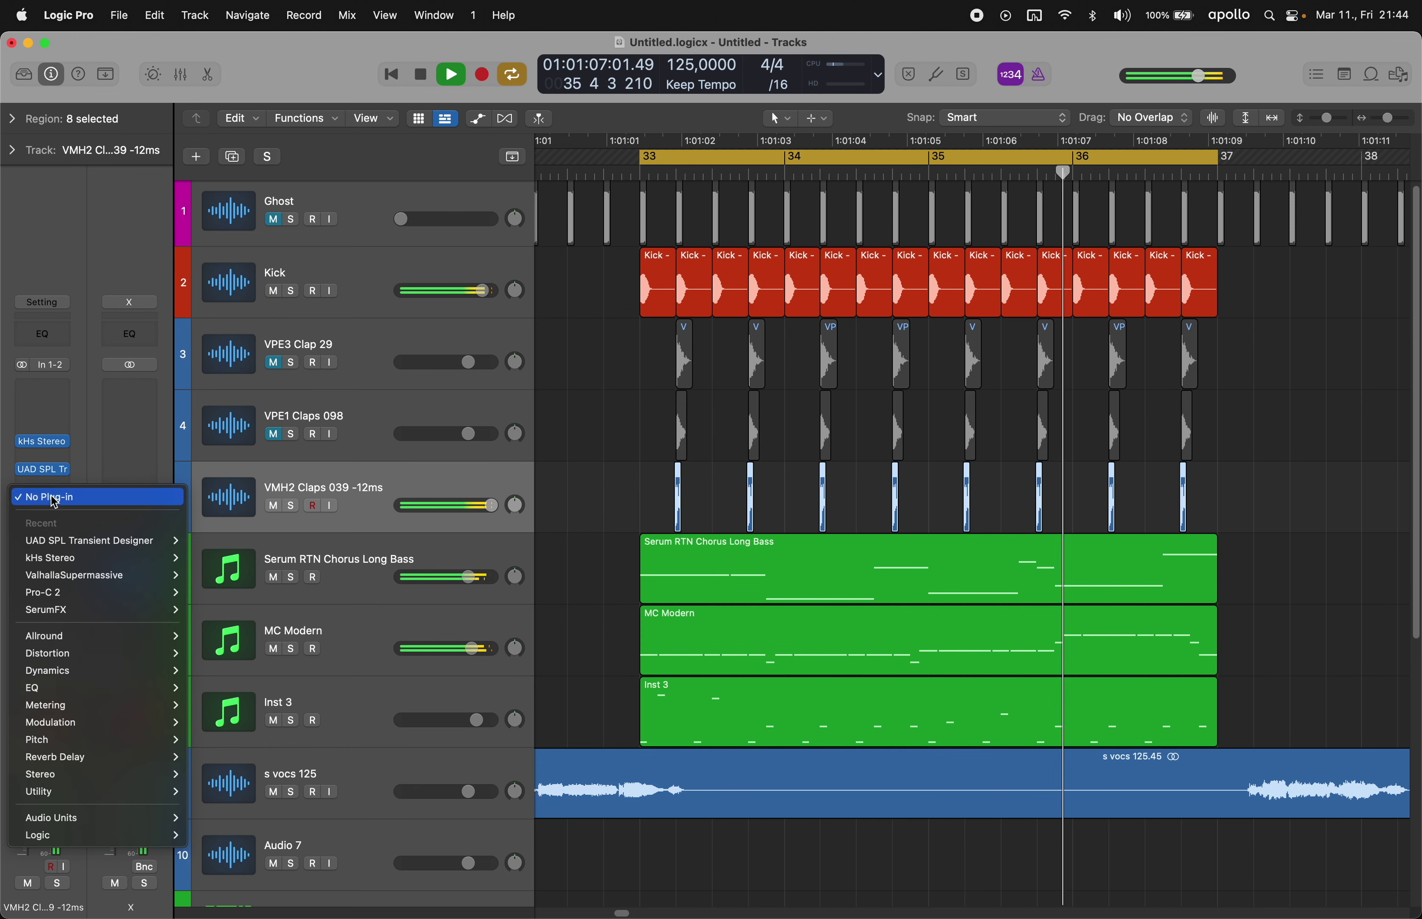
pyautogui.moveTo(96, 670)
pyautogui.click(253, 574)
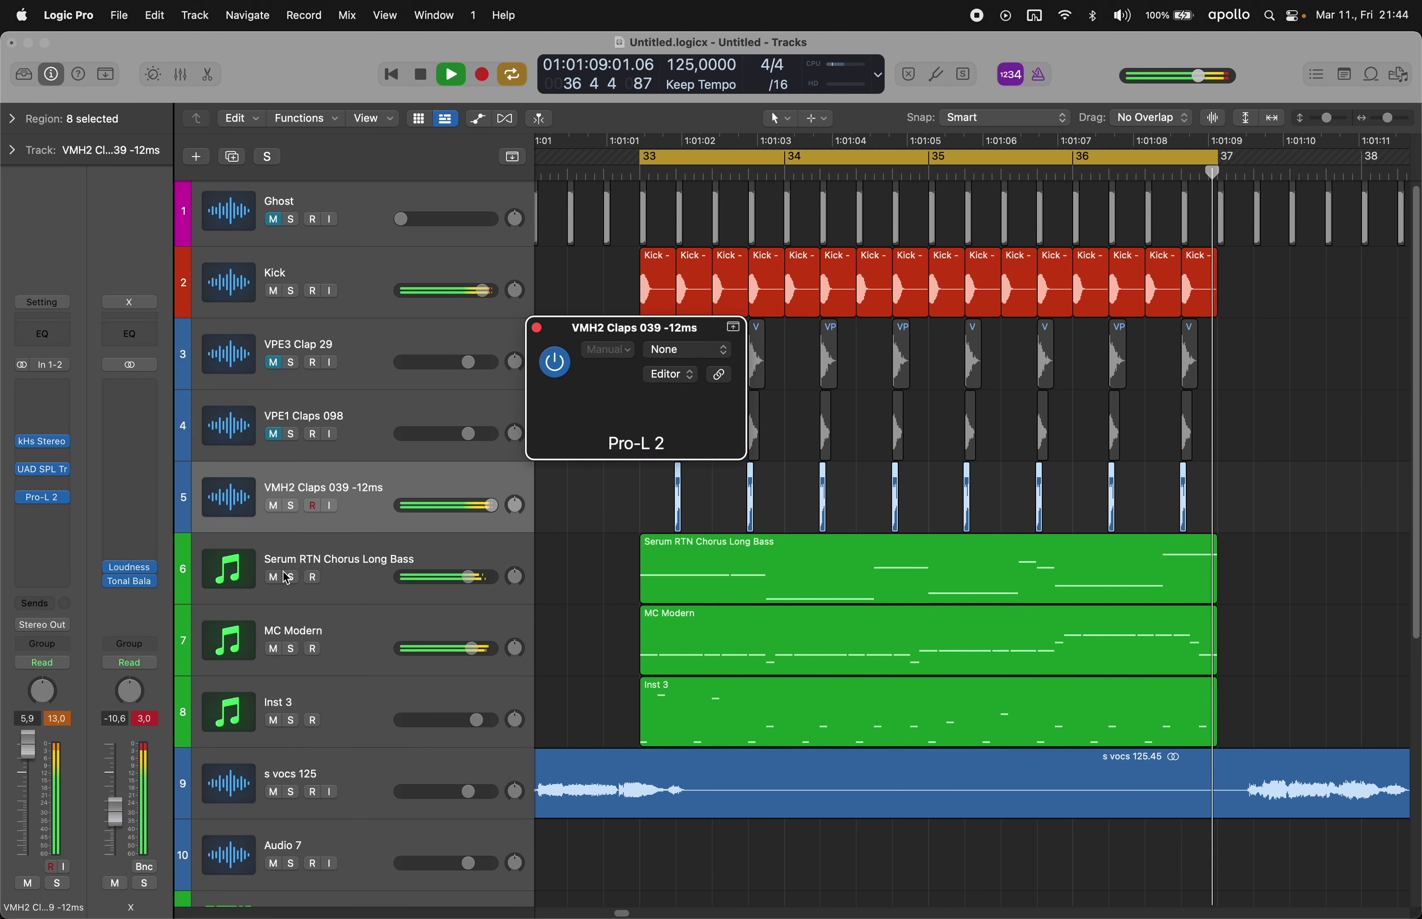
pyautogui.moveTo(571, 701); pyautogui.dragTo(612, 657)
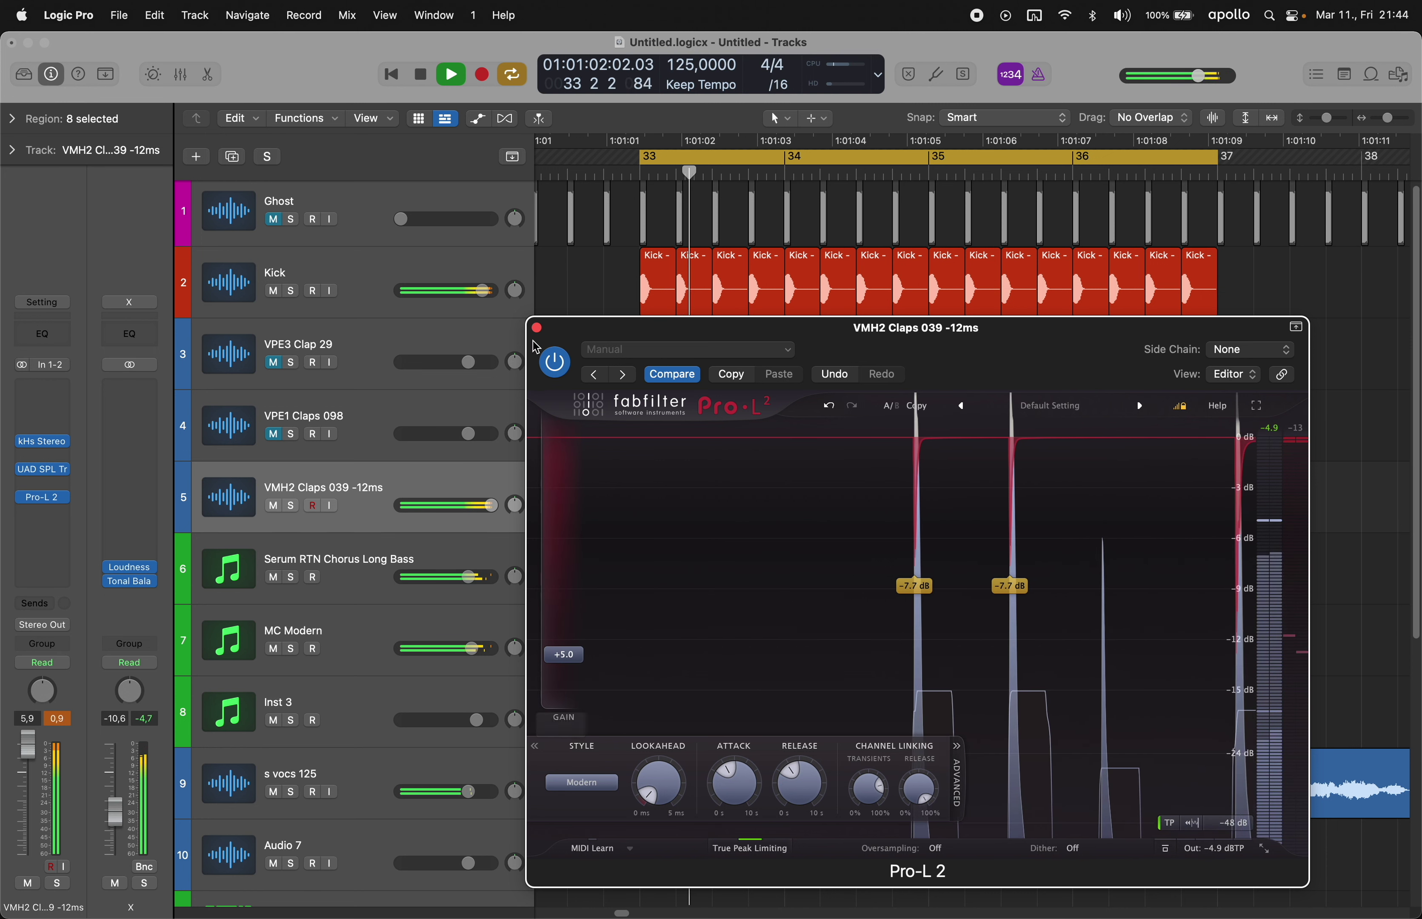
pyautogui.click(537, 328)
pyautogui.click(621, 561)
pyautogui.moveTo(34, 750); pyautogui.dragTo(36, 765)
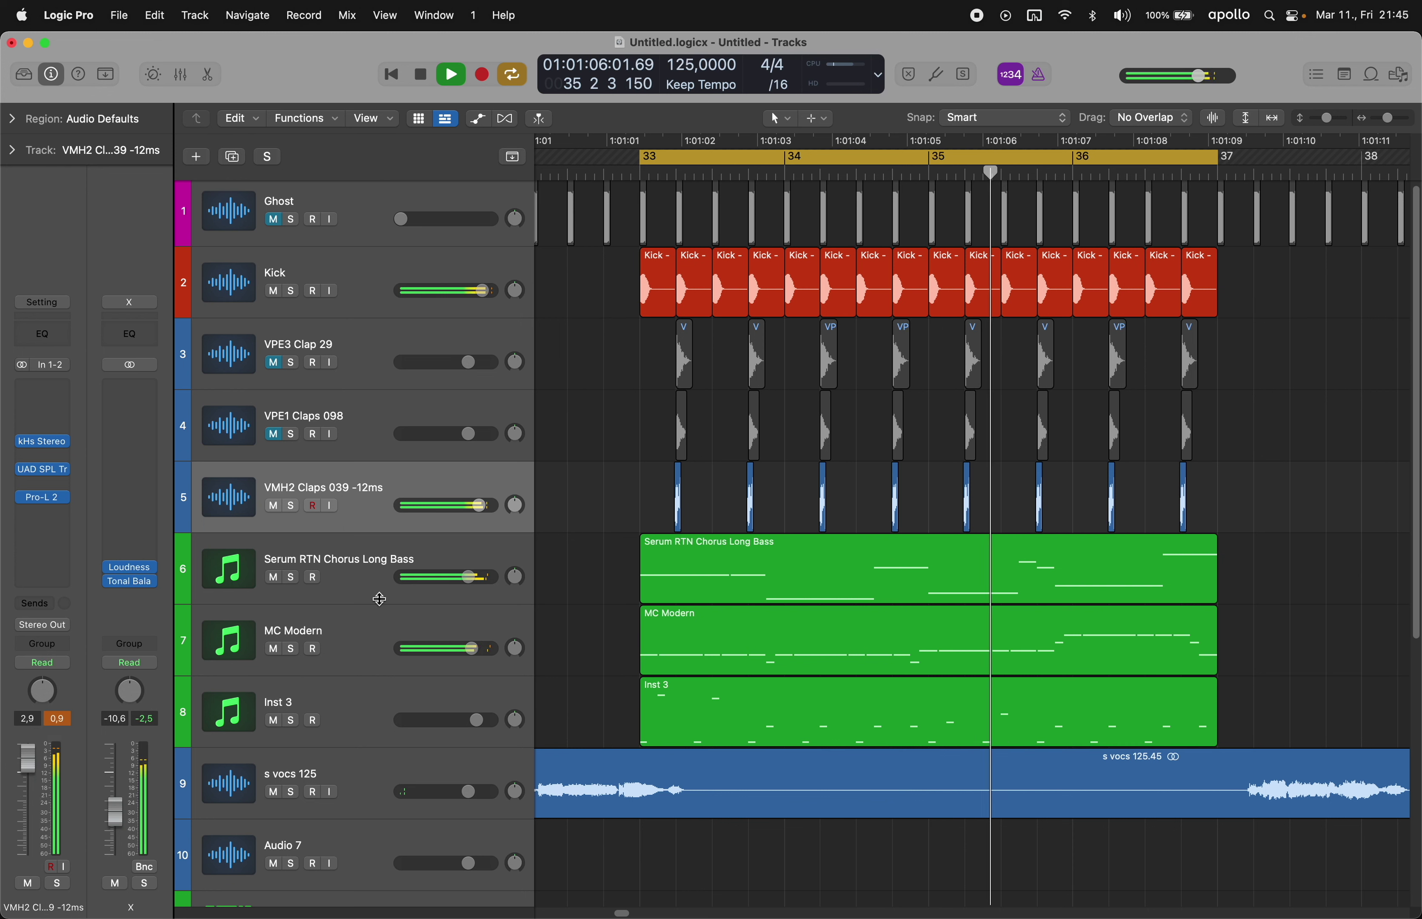
# - Mute the MC Modern track and set the VCF1 cutoff frequency of Diva on Inst 3 to 30.00
pyautogui.click(275, 650)
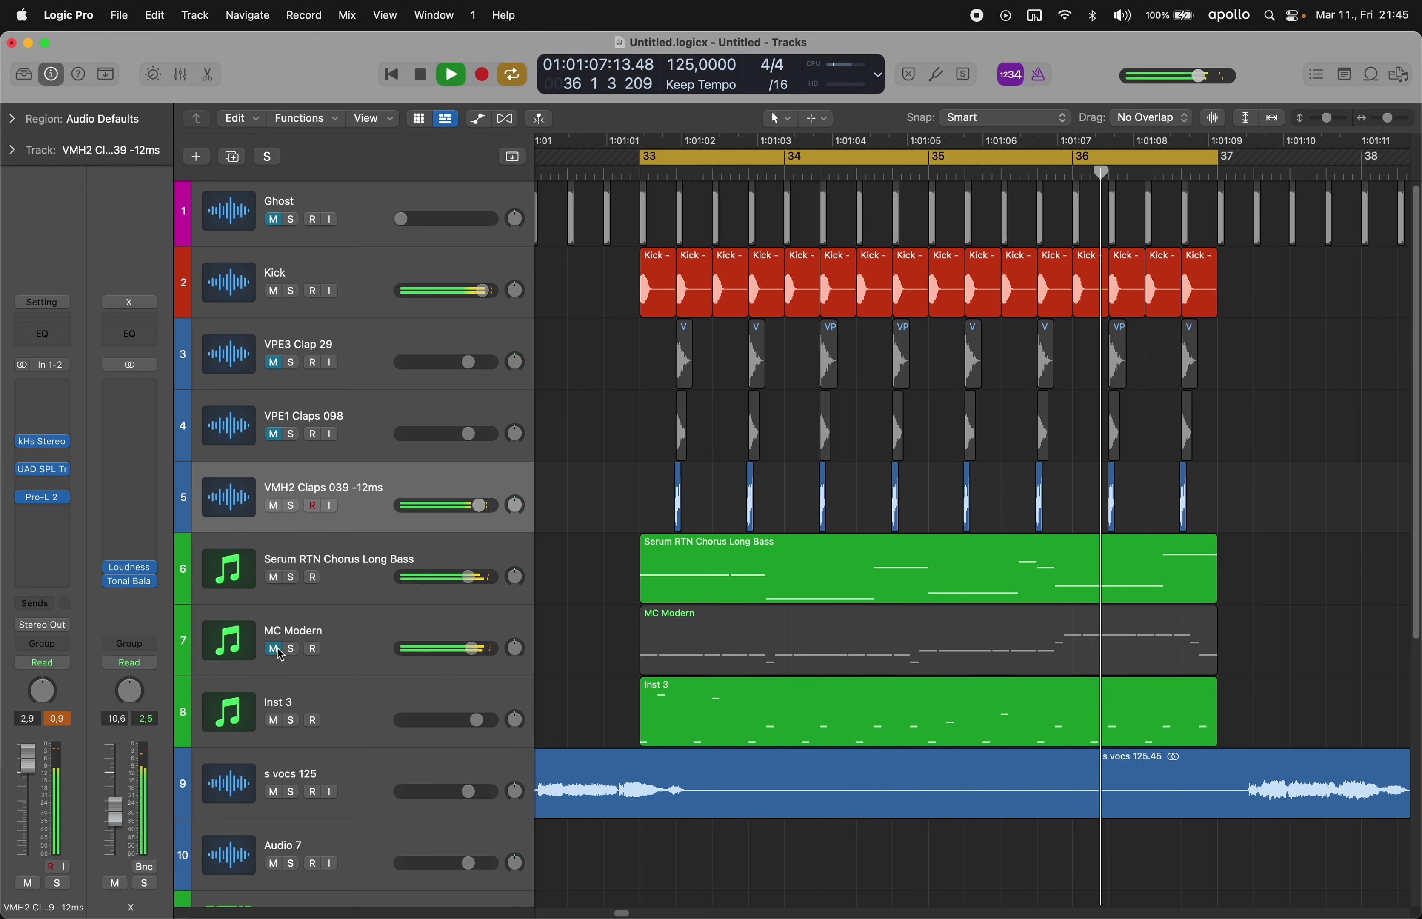
pyautogui.click(278, 711)
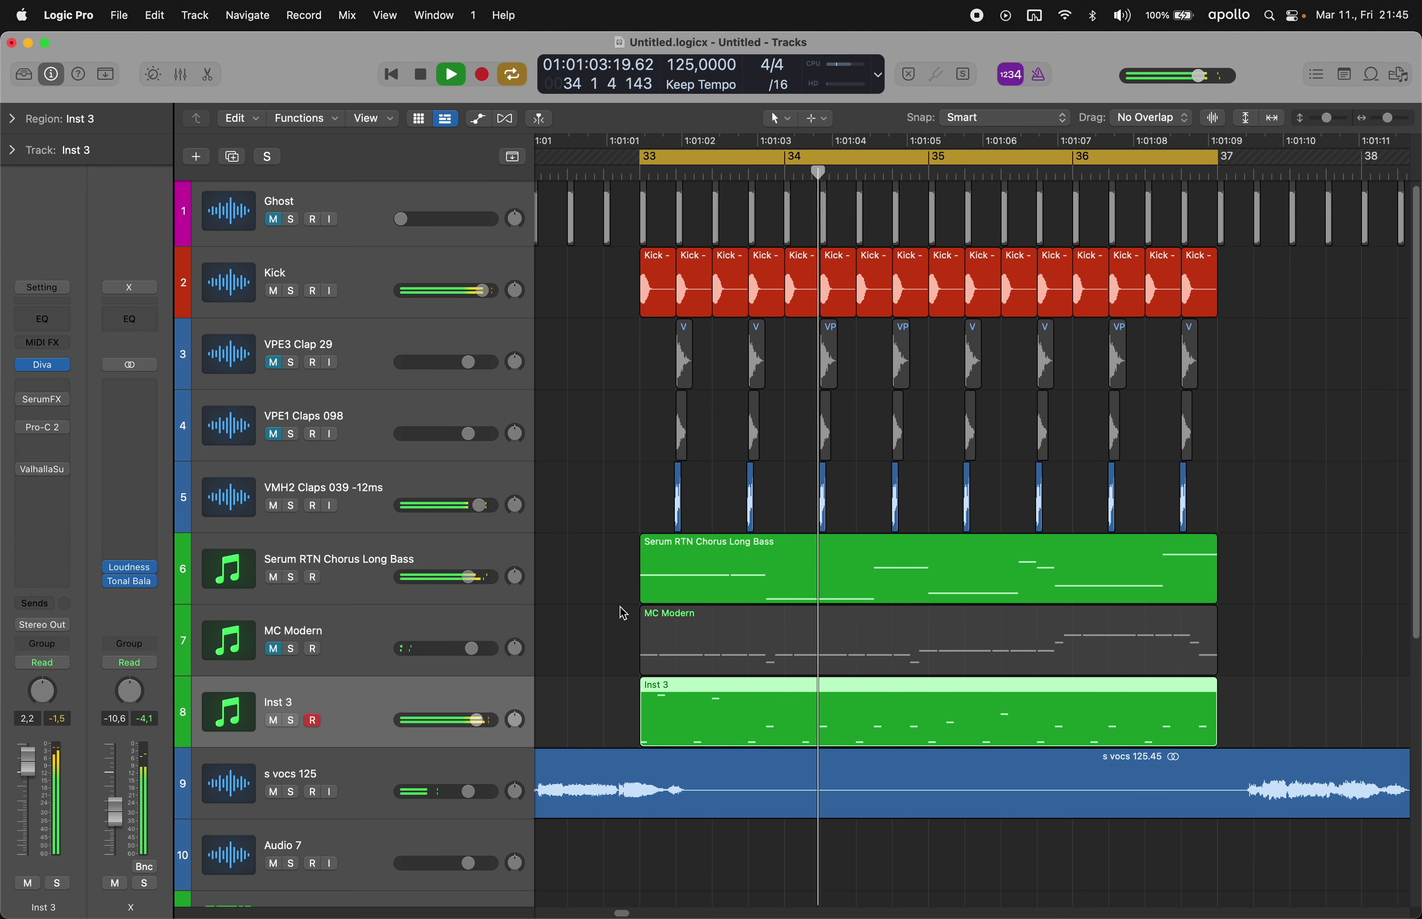
pyautogui.click(41, 365)
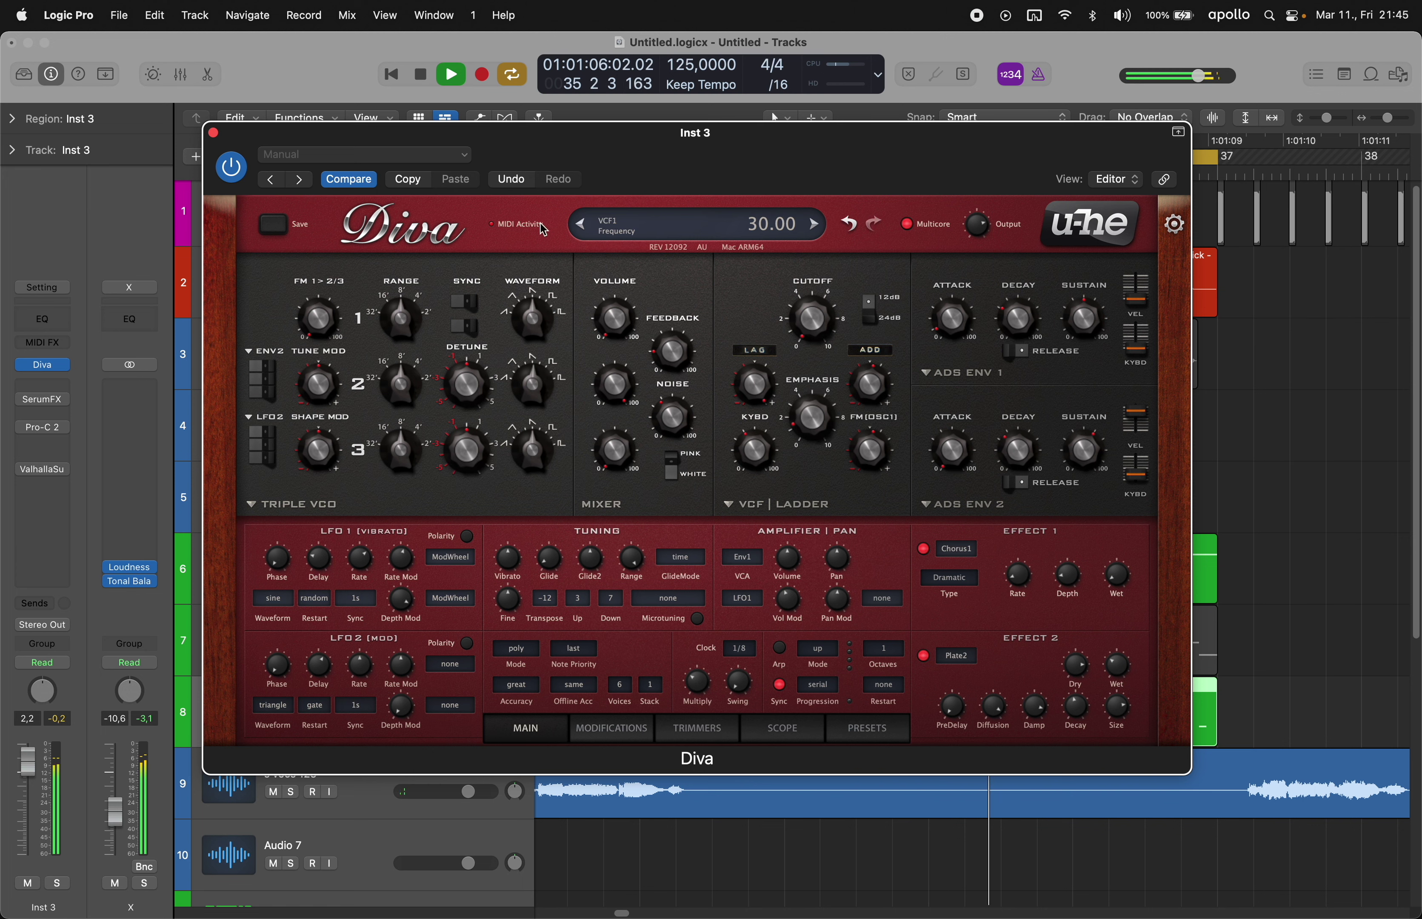
pyautogui.click(213, 133)
pyautogui.click(614, 557)
pyautogui.press('space')
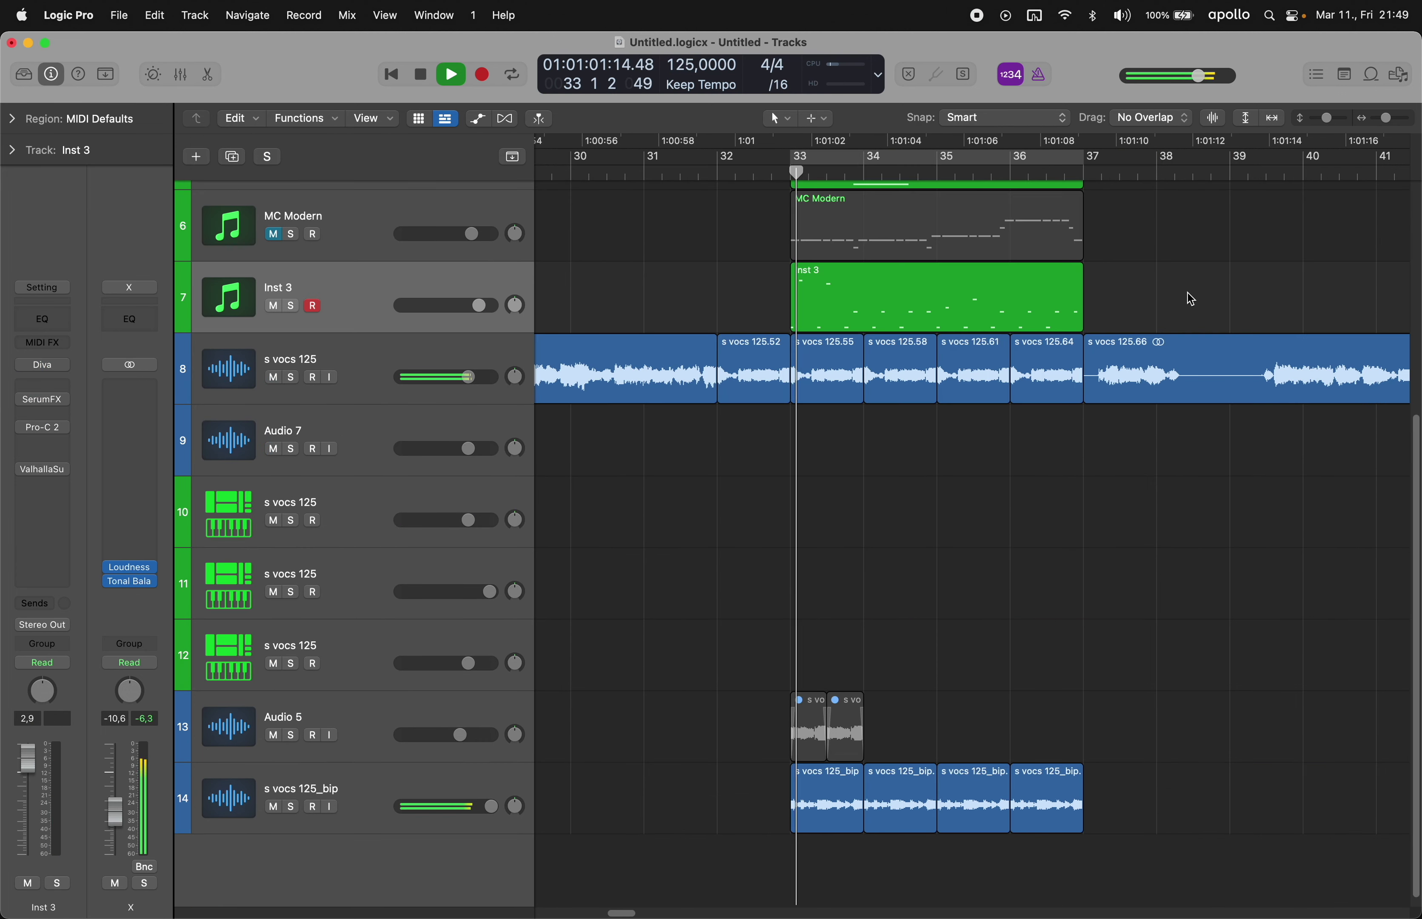
# - Turn on cycle playback for bars 33 to 36 while listening to the claps, bass and vocal together
pyautogui.hscroll(2, 1129, 300)
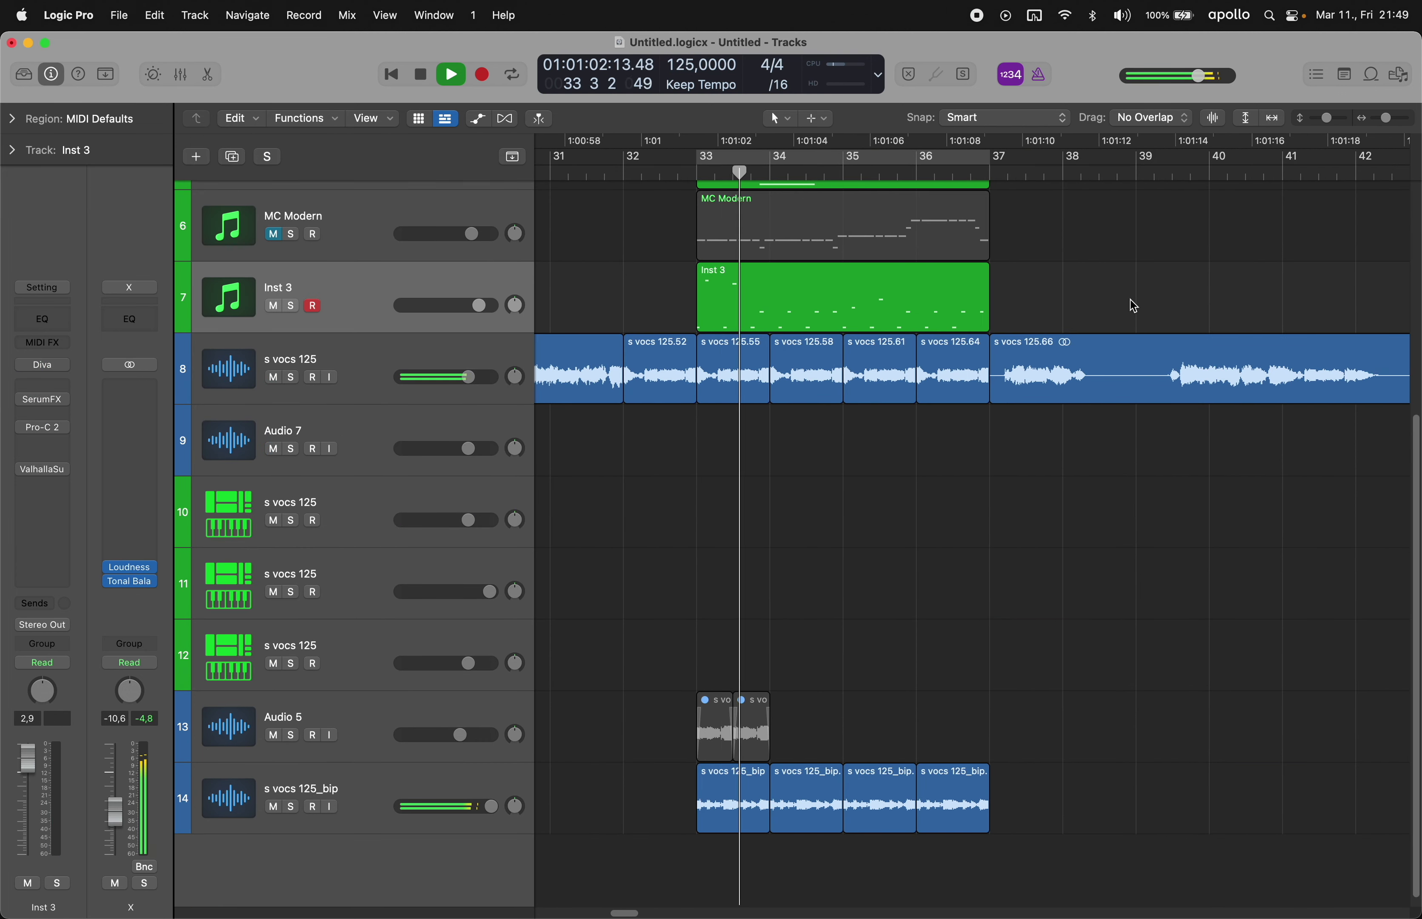
pyautogui.scroll(5, 1129, 300)
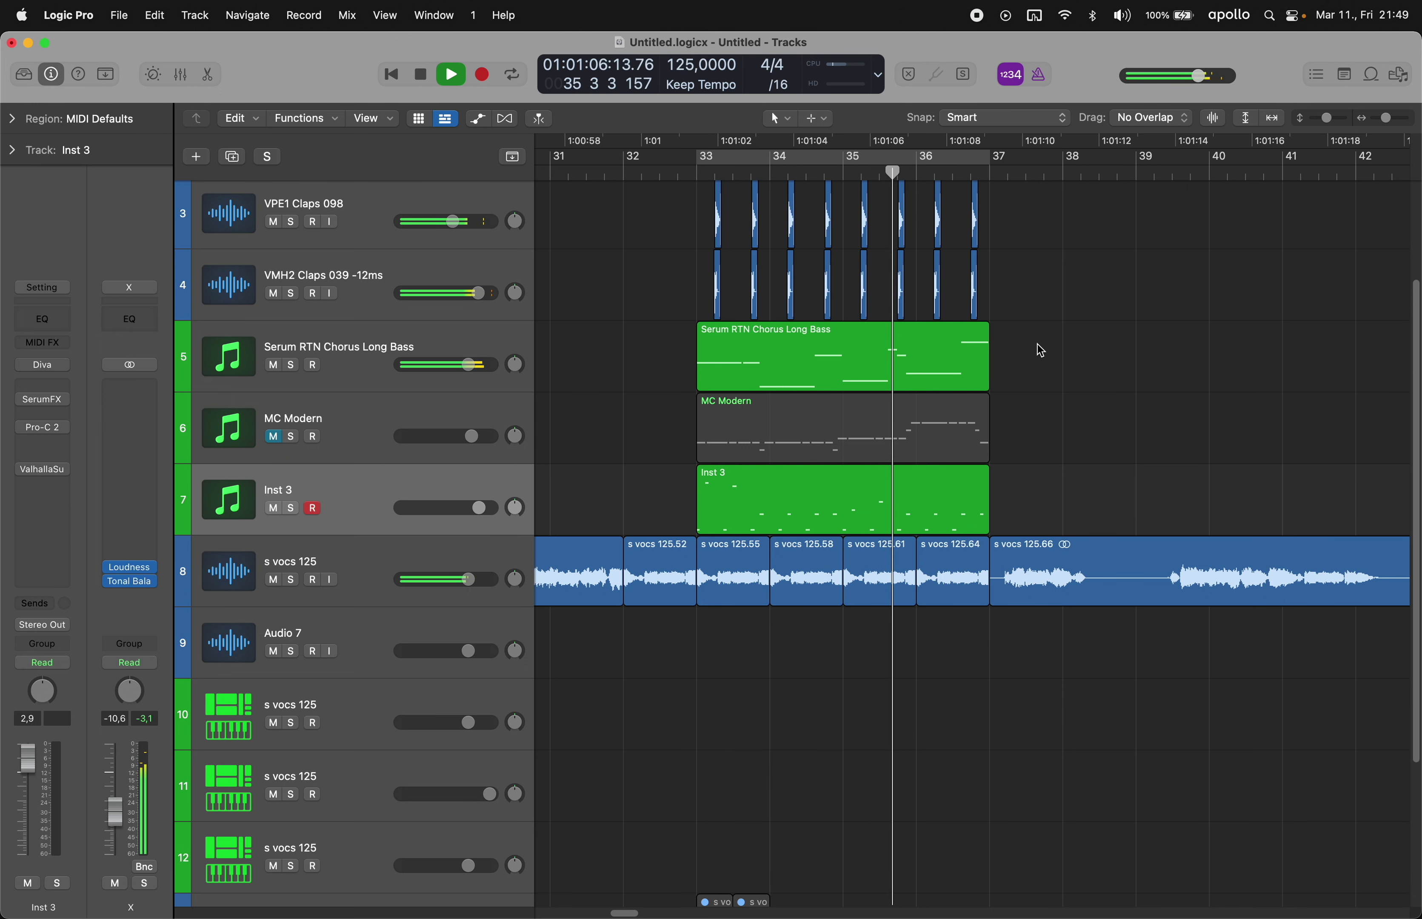
pyautogui.press('c')
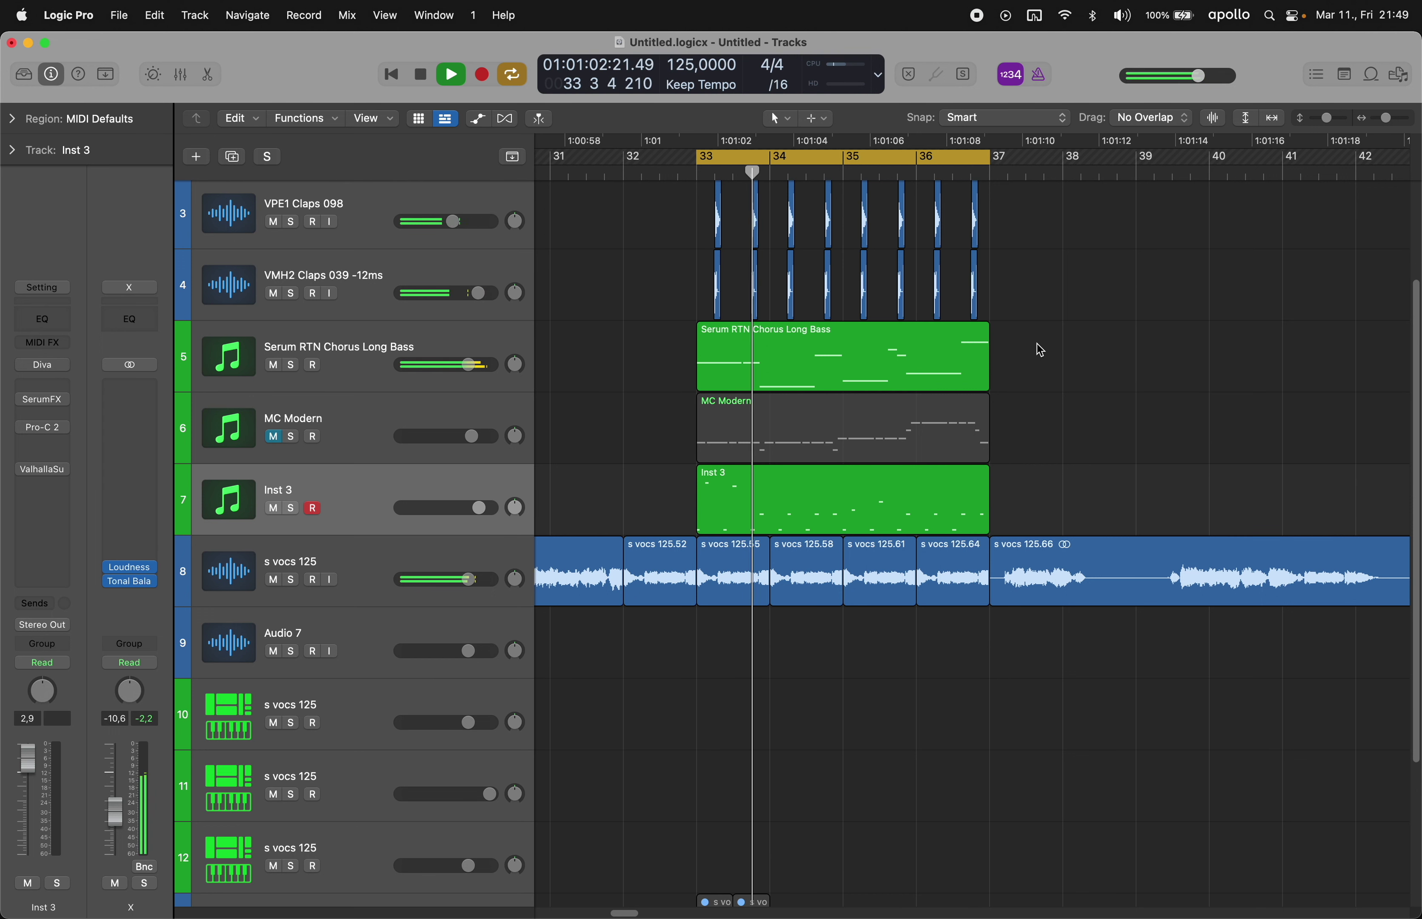
# - Undo the chopped vocal repeats between bars 32 and 37 on the s vocs 125 track and save the project
pyautogui.press('super+z')
pyautogui.press('super+z')
pyautogui.press('super+z')
pyautogui.press('super+z')
pyautogui.press('super+z')
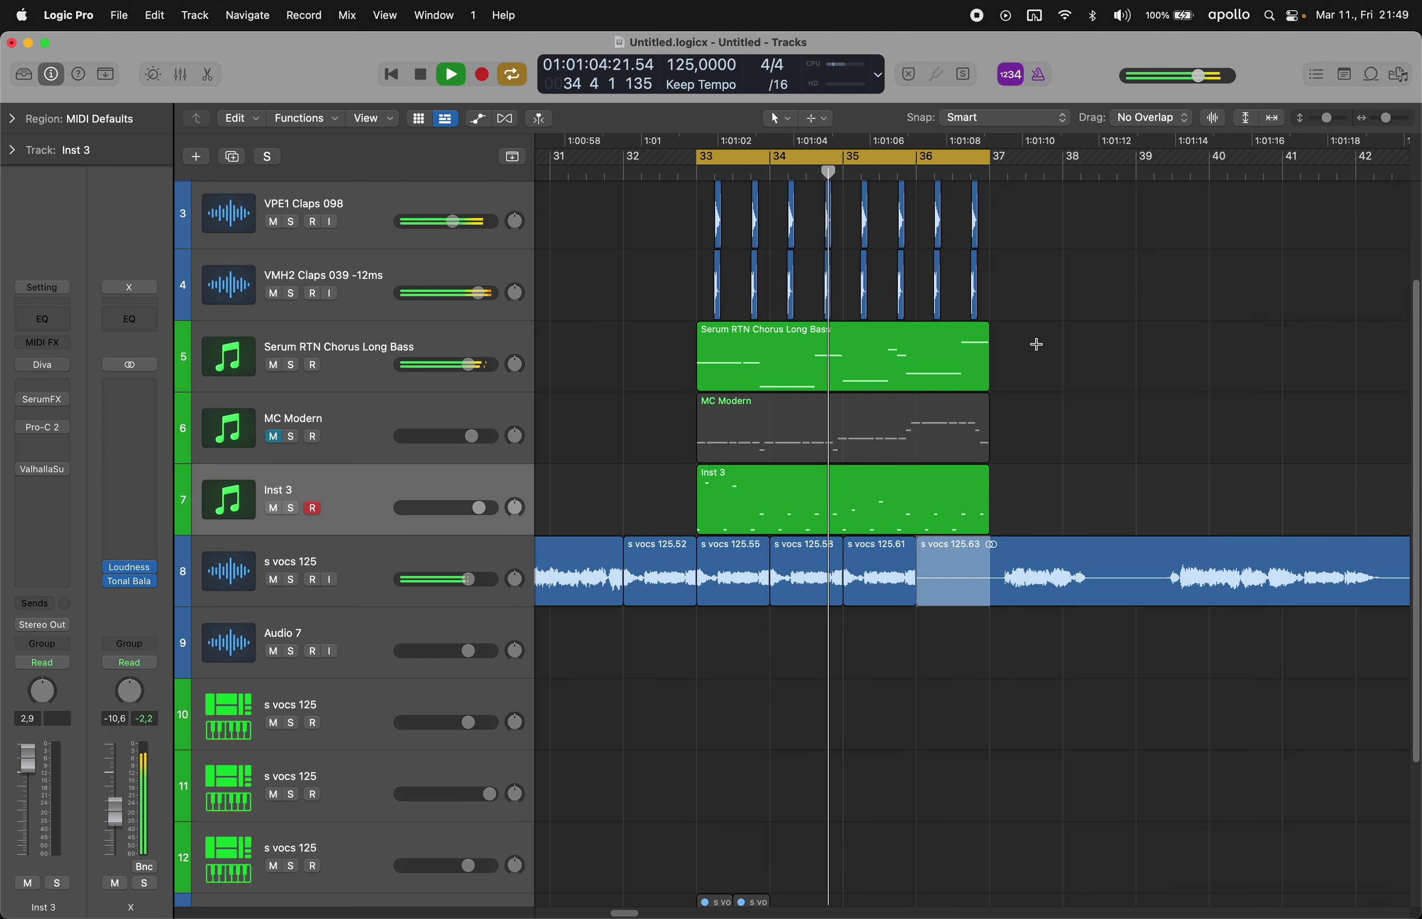
pyautogui.click(634, 465)
pyautogui.scroll(-2, 636, 465)
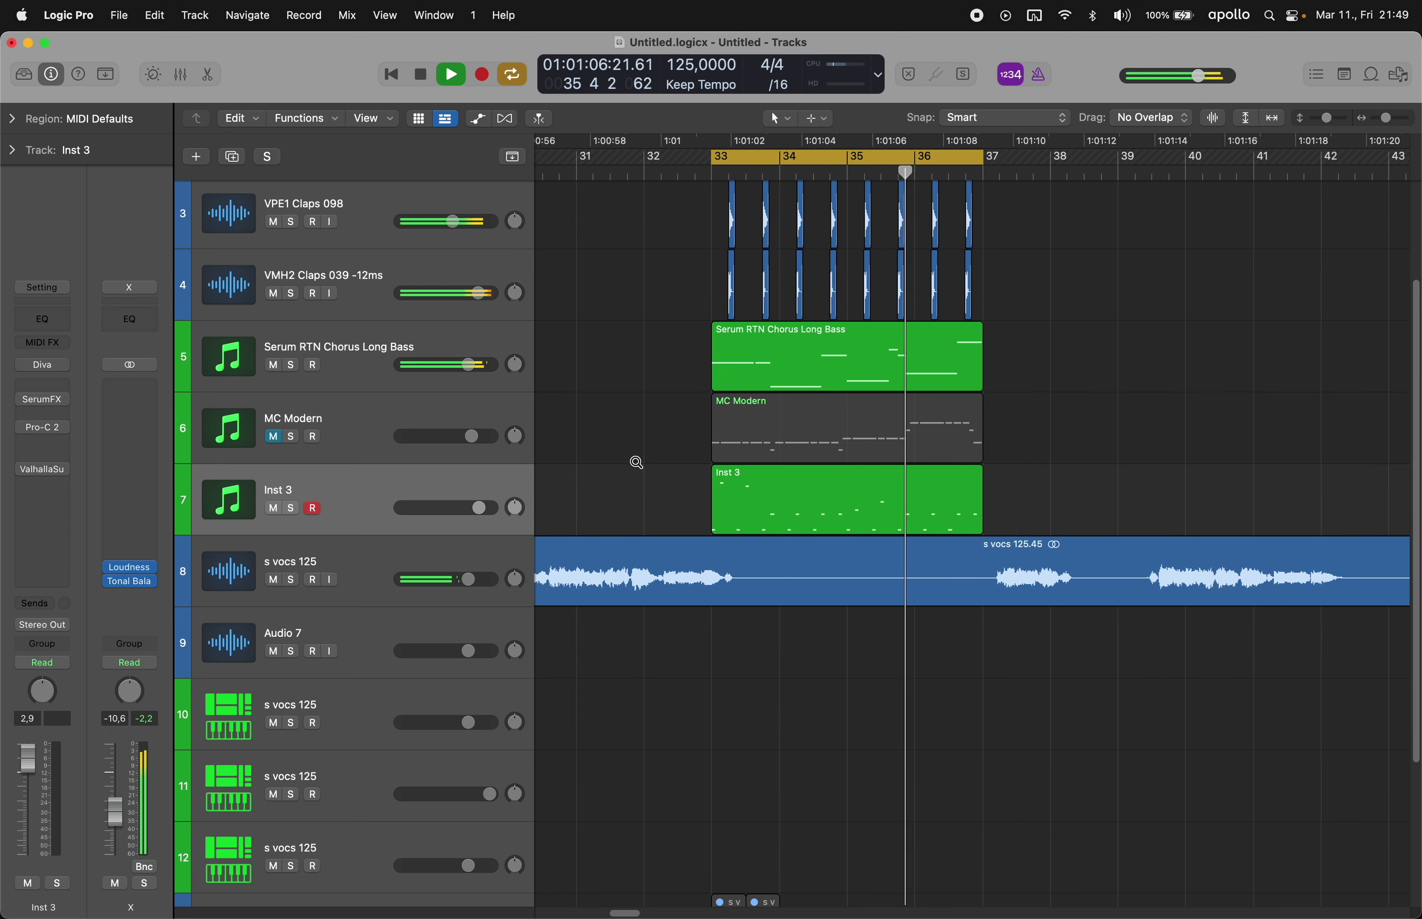
pyautogui.press('super+s')
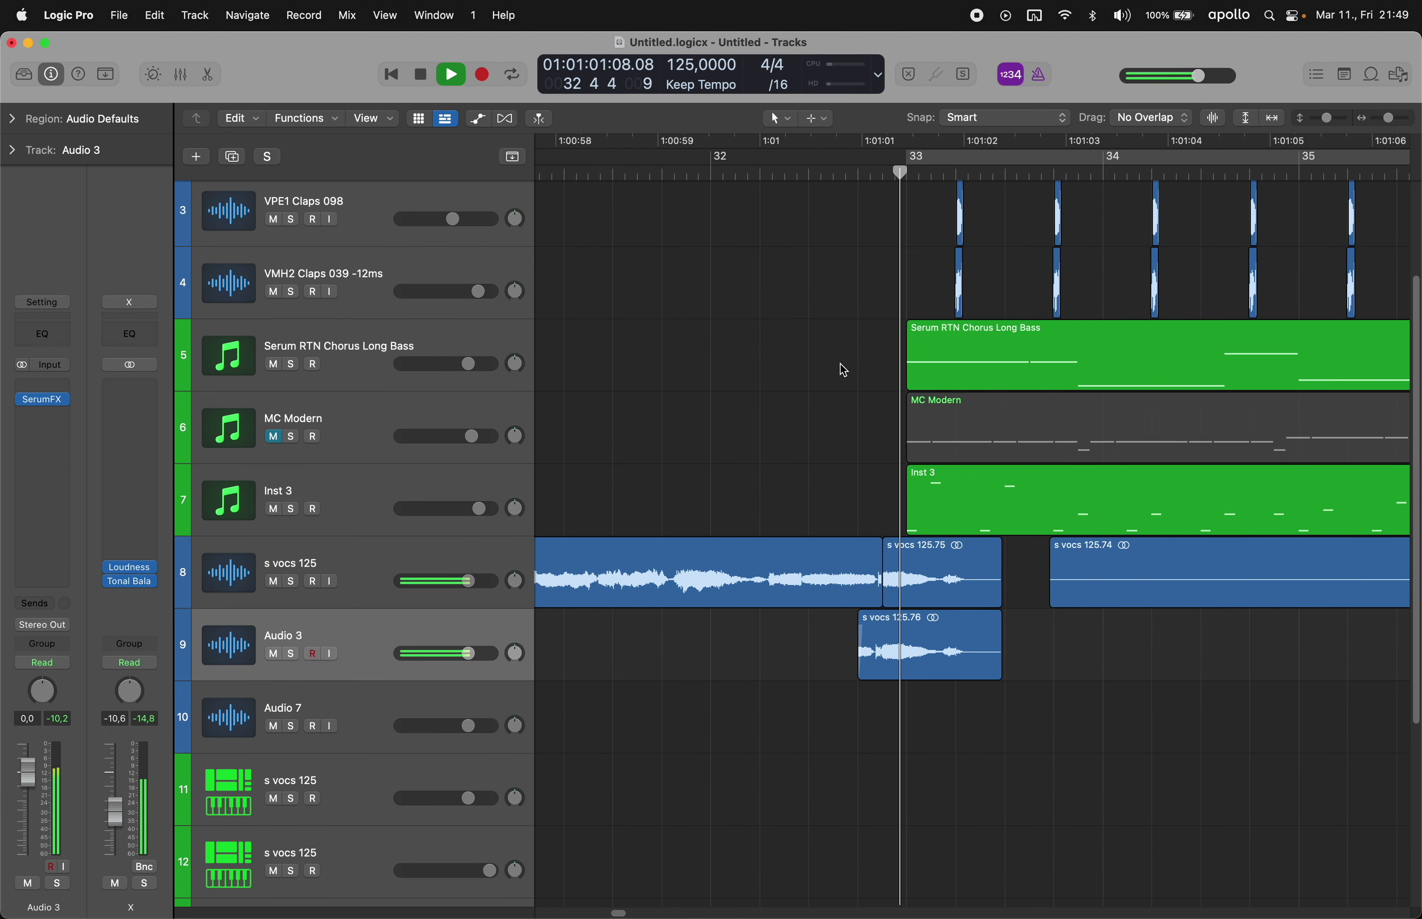
# - Mute the s vocs 125 track and play the Audio 3 vocal copy from around bar 32 with the cycle off
pyautogui.click(272, 581)
pyautogui.press('super+Left')
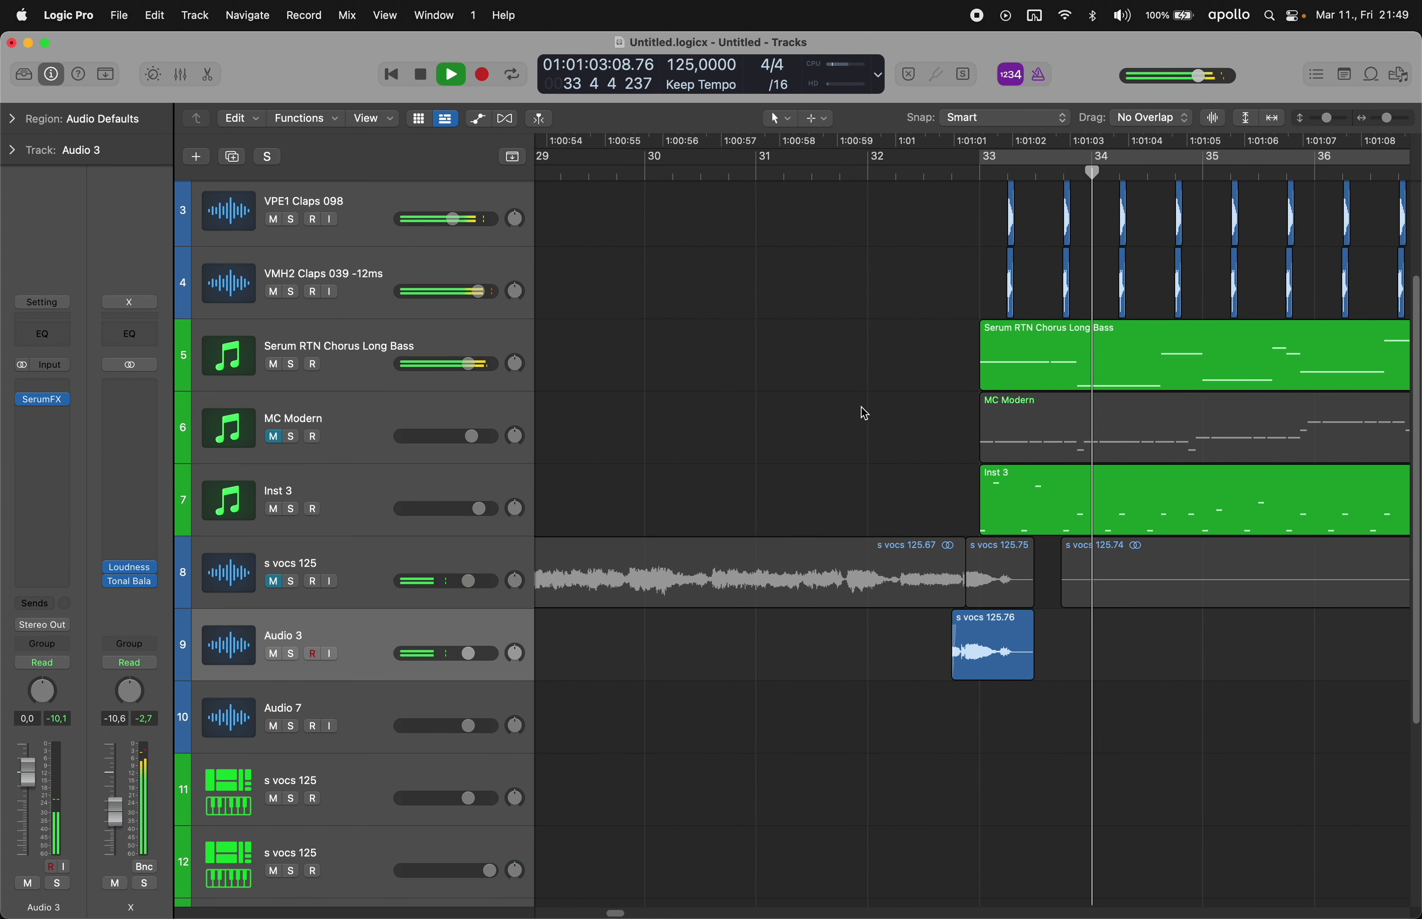
pyautogui.press('space')
pyautogui.press('c')
pyautogui.press('space')
pyautogui.press('space')
pyautogui.click(866, 177)
pyautogui.press('c')
pyautogui.press('space')
pyautogui.press('super+Right')
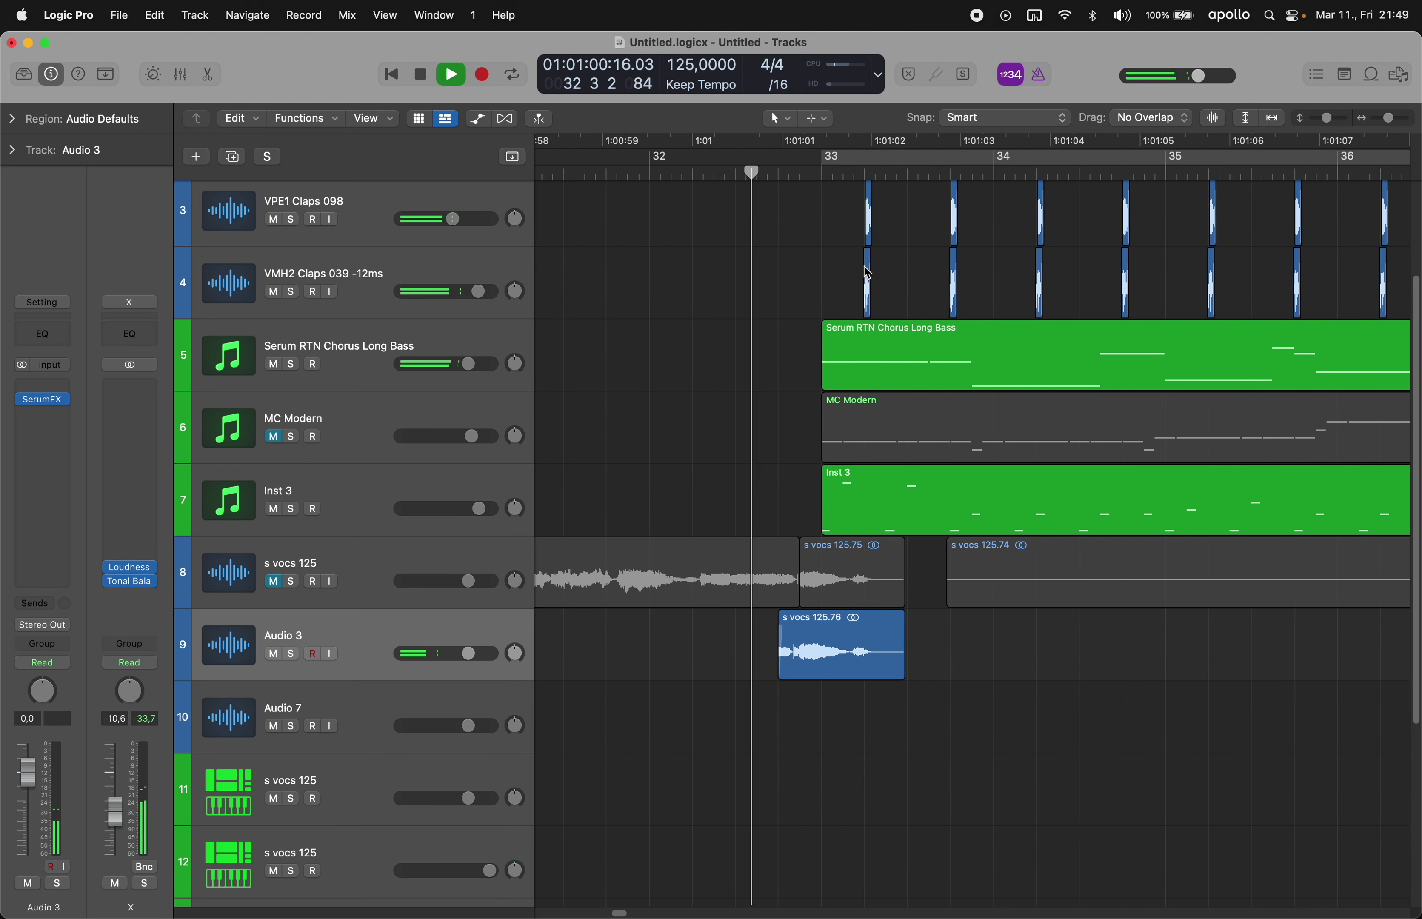
# - Try to paste a short slice of the s vocs 125 vocal over the start of the Audio 3 region at bar 32 beat 4
pyautogui.keyDown('super'); pyautogui.click(770, 668); pyautogui.keyUp('super')
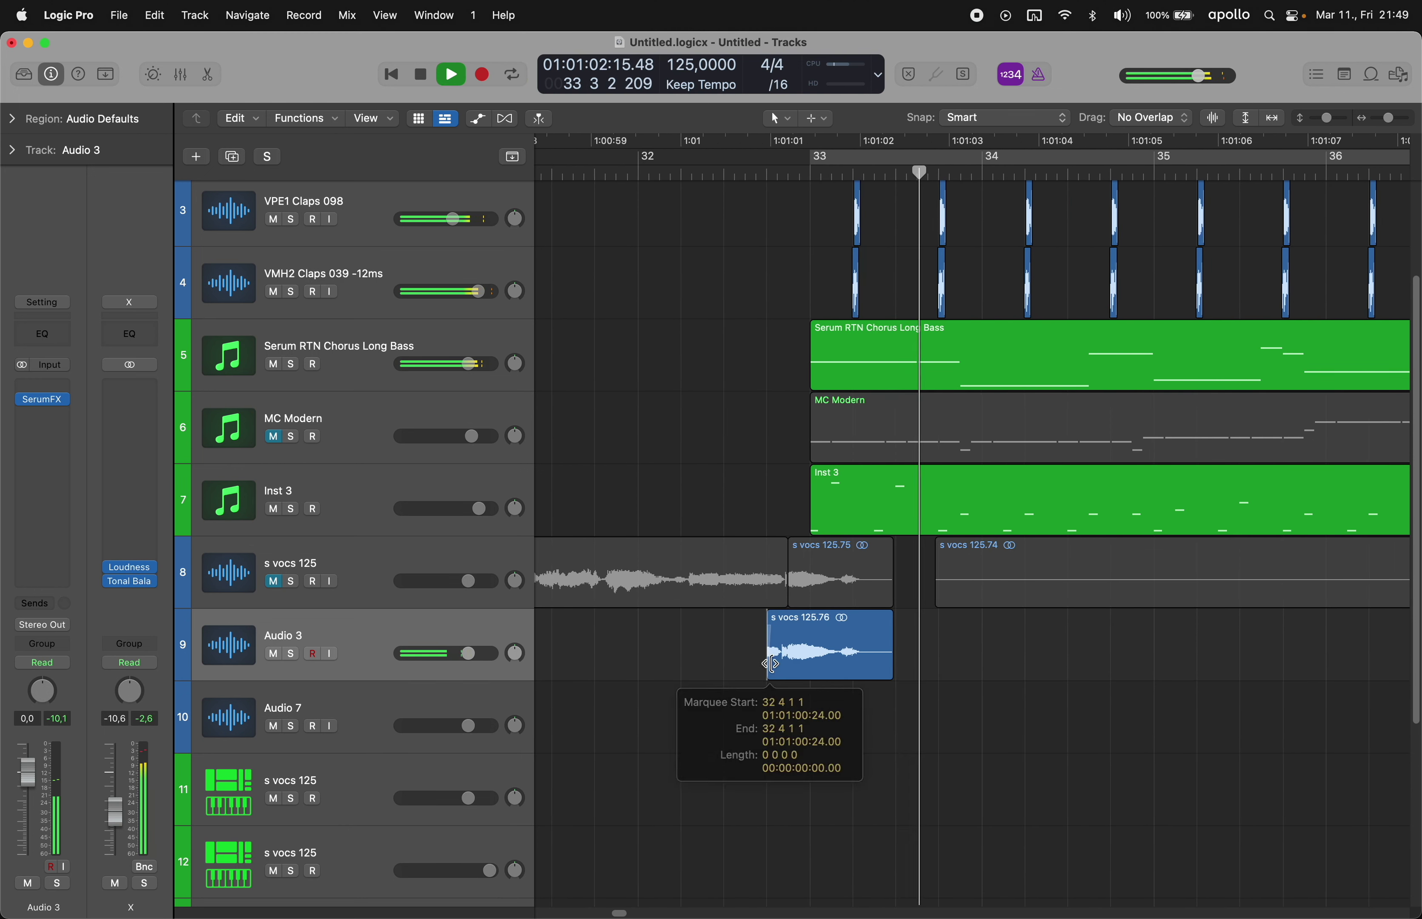
pyautogui.press('super+Right')
pyautogui.press('super+Right')
pyautogui.press('super+Right')
pyautogui.moveTo(715, 599); pyautogui.dragTo(768, 592)
pyautogui.press('super+c')
pyautogui.keyDown('super'); pyautogui.click(765, 670); pyautogui.keyUp('super')
pyautogui.press('super+v')
pyautogui.click(792, 494)
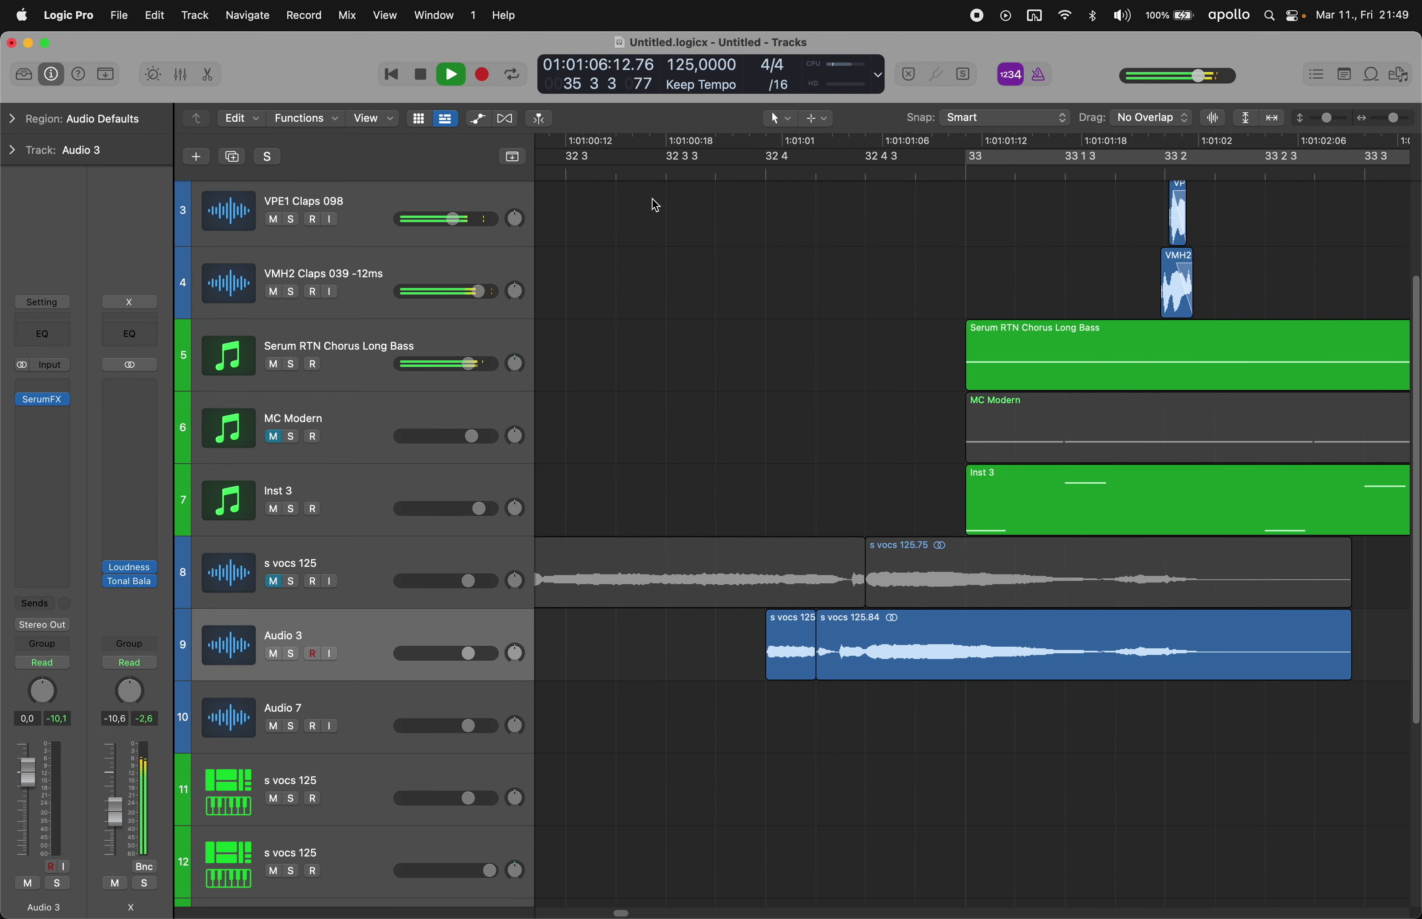
pyautogui.press('d')
pyautogui.press('d')
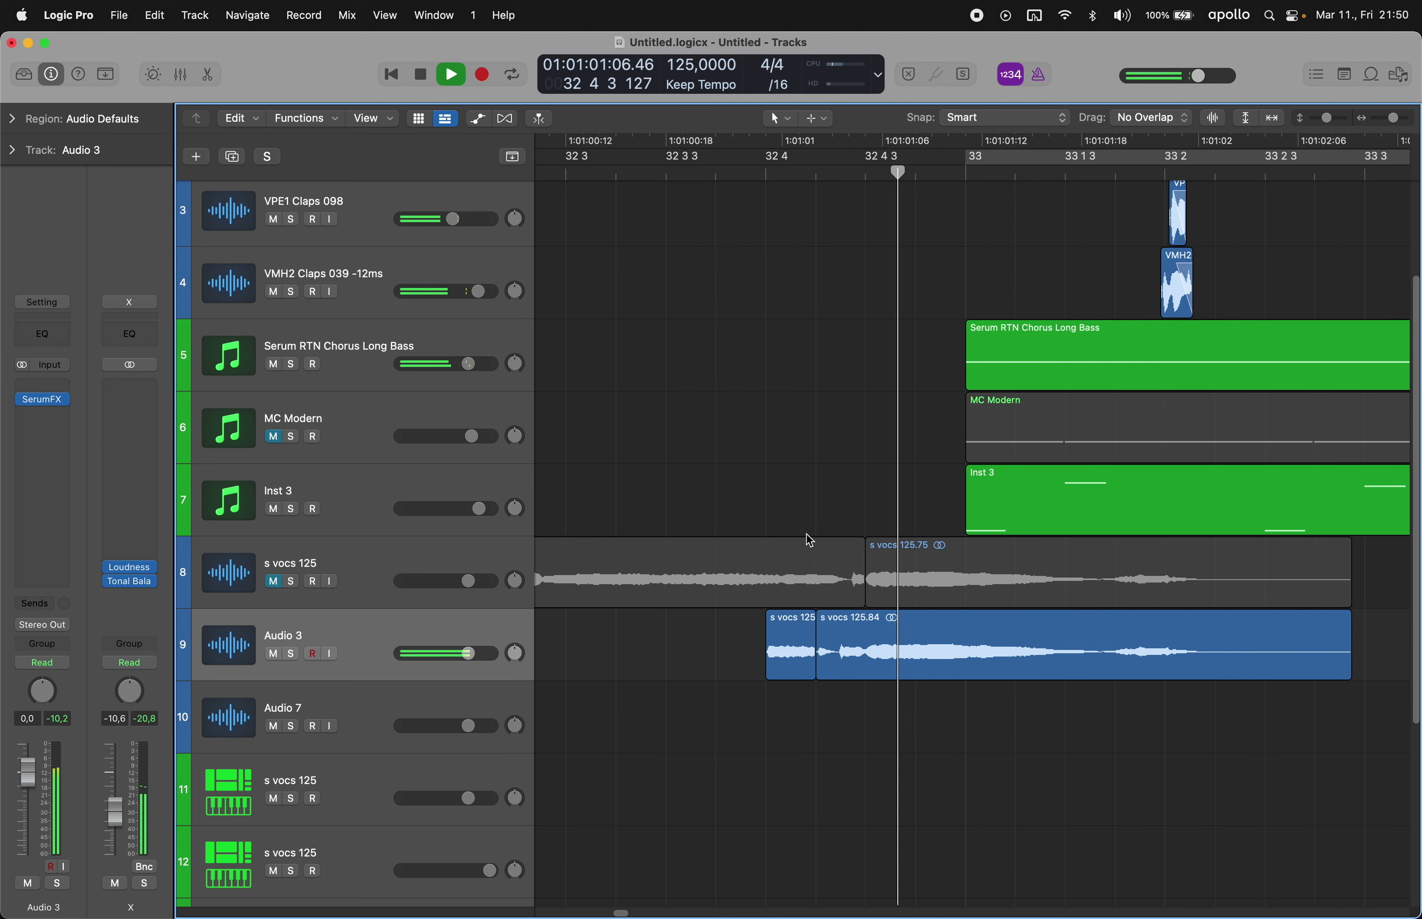
pyautogui.press('super+z')
# - Lengthen the fade-in at the start of the s vocs 125.76 region on Audio 3
pyautogui.scroll(-3, 779, 390)
pyautogui.scroll(-2, 779, 390)
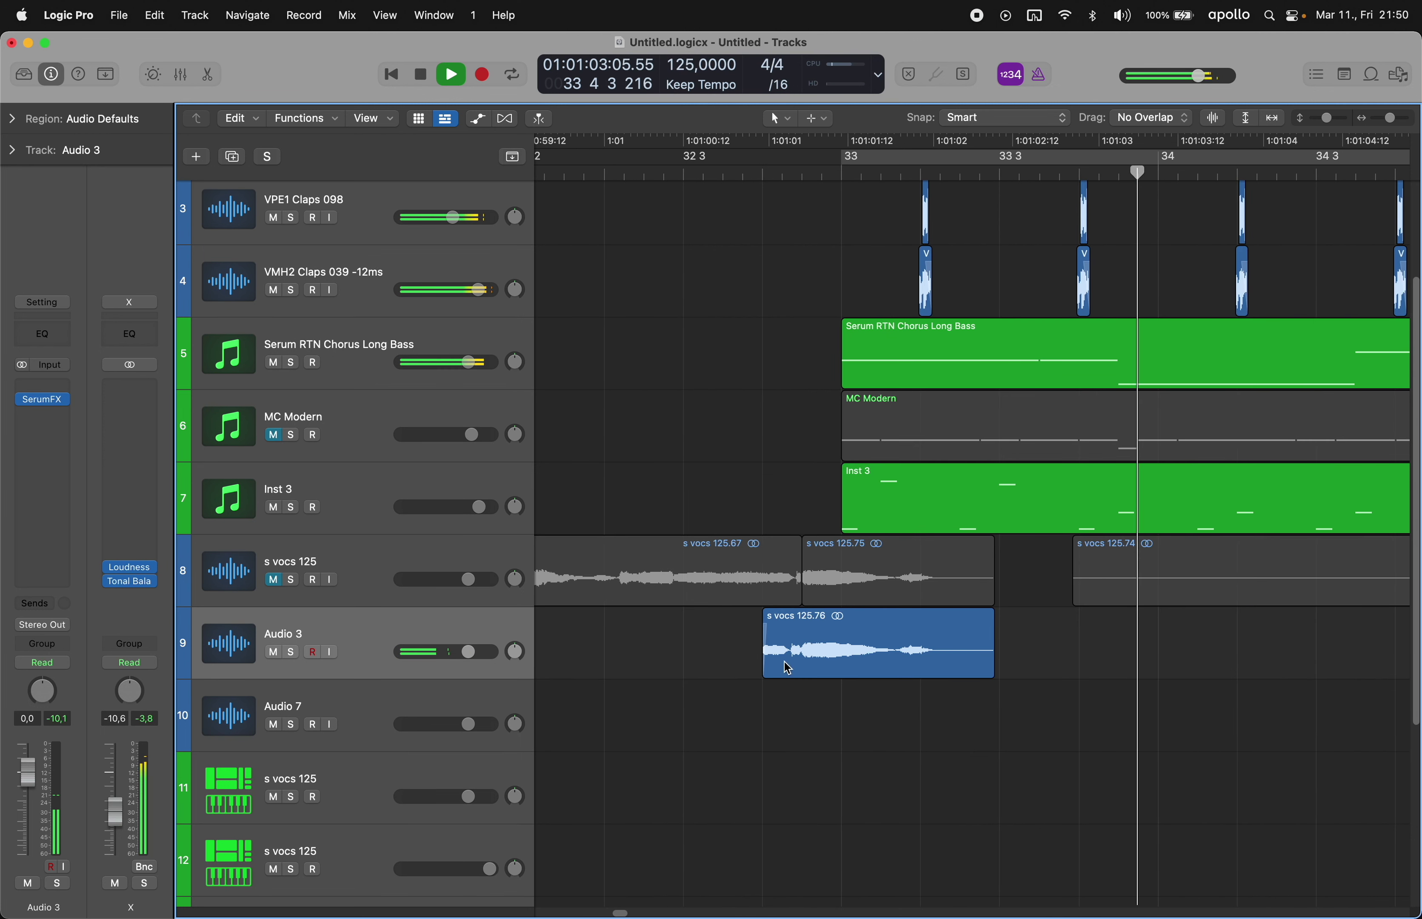
pyautogui.press('super+Left')
pyautogui.press('super+Left')
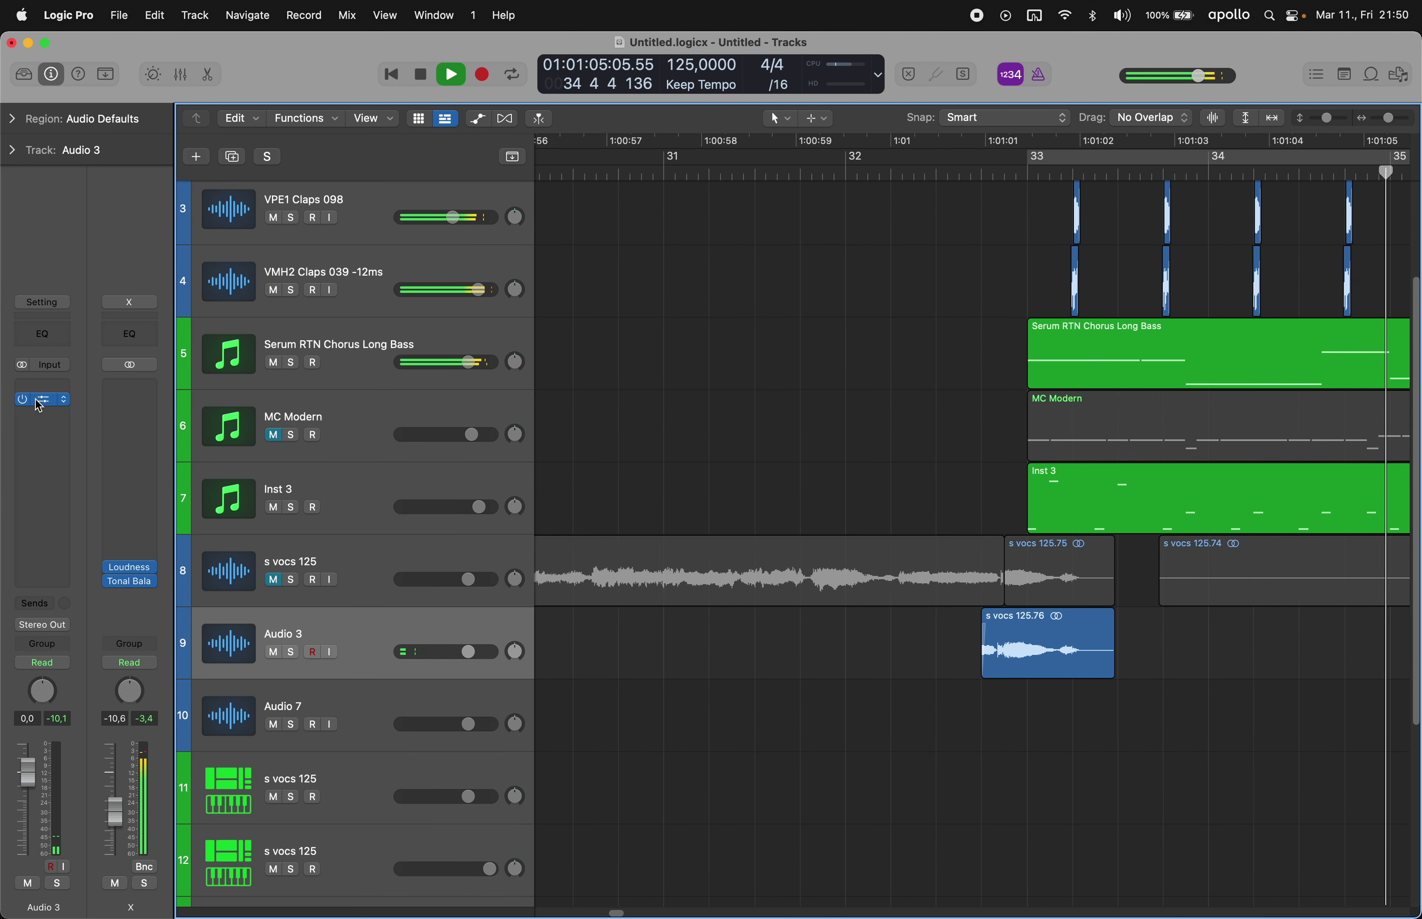
pyautogui.press('t')
pyautogui.press('a')
pyautogui.moveTo(985, 626); pyautogui.dragTo(986, 626)
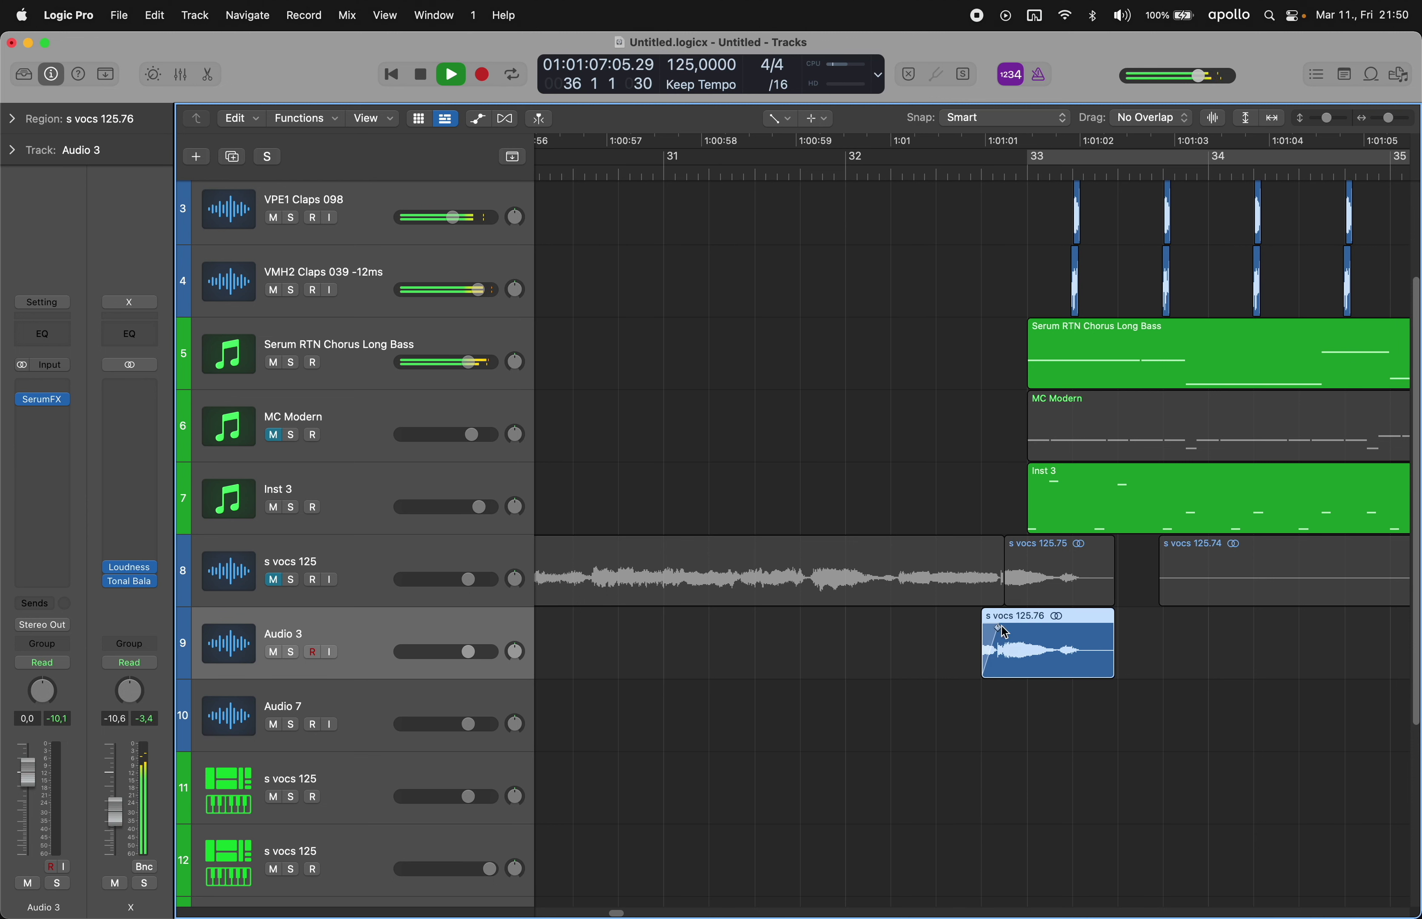
# - Enable the ping-pong Delay in SerumFX on the Audio 3 track, replaying the vocal to check it
pyautogui.click(49, 406)
pyautogui.click(809, 165)
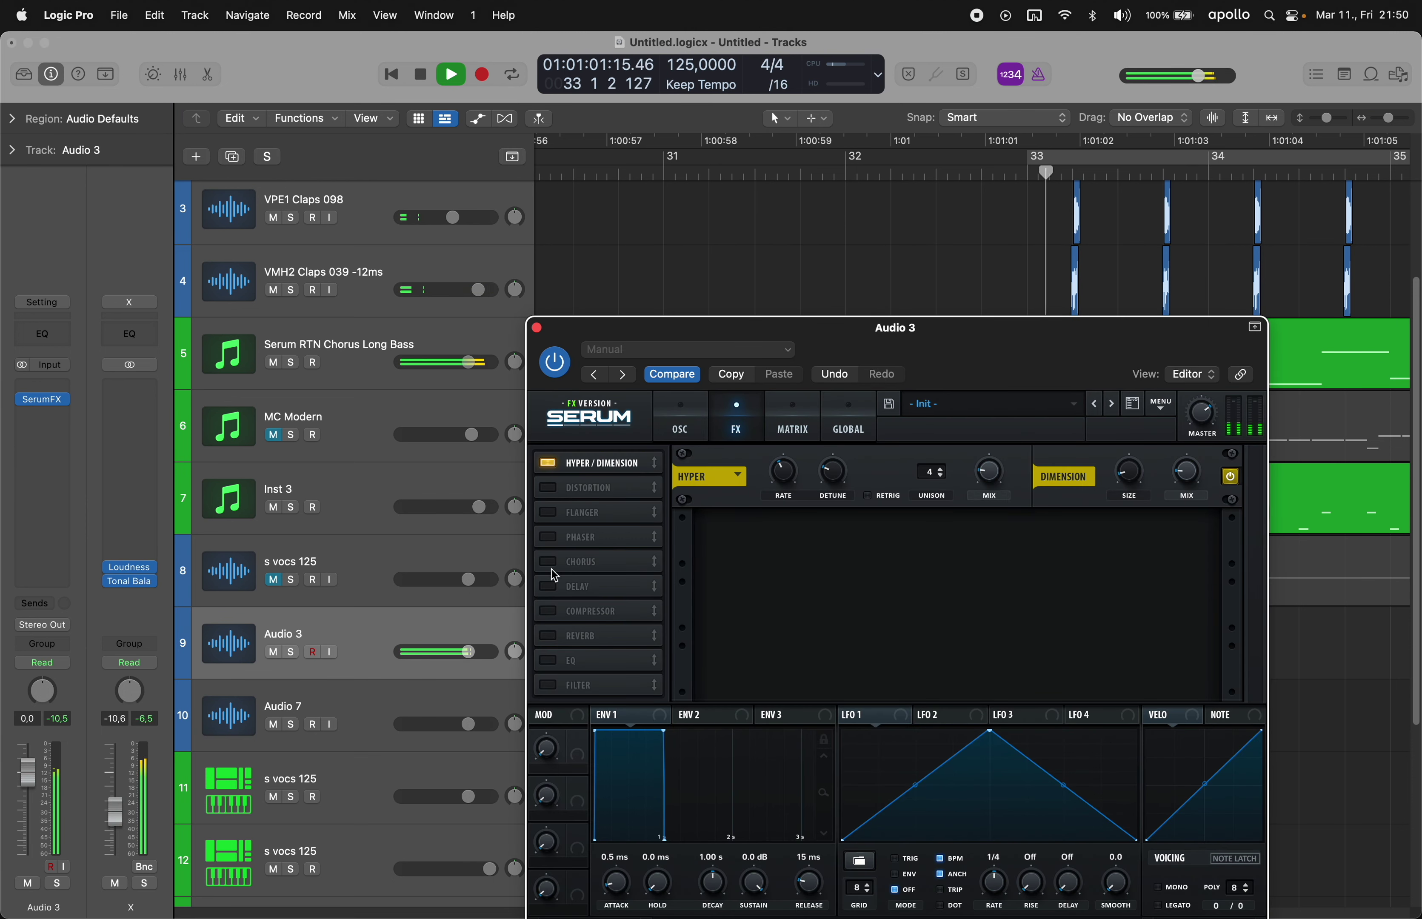
pyautogui.click(547, 586)
pyautogui.click(569, 173)
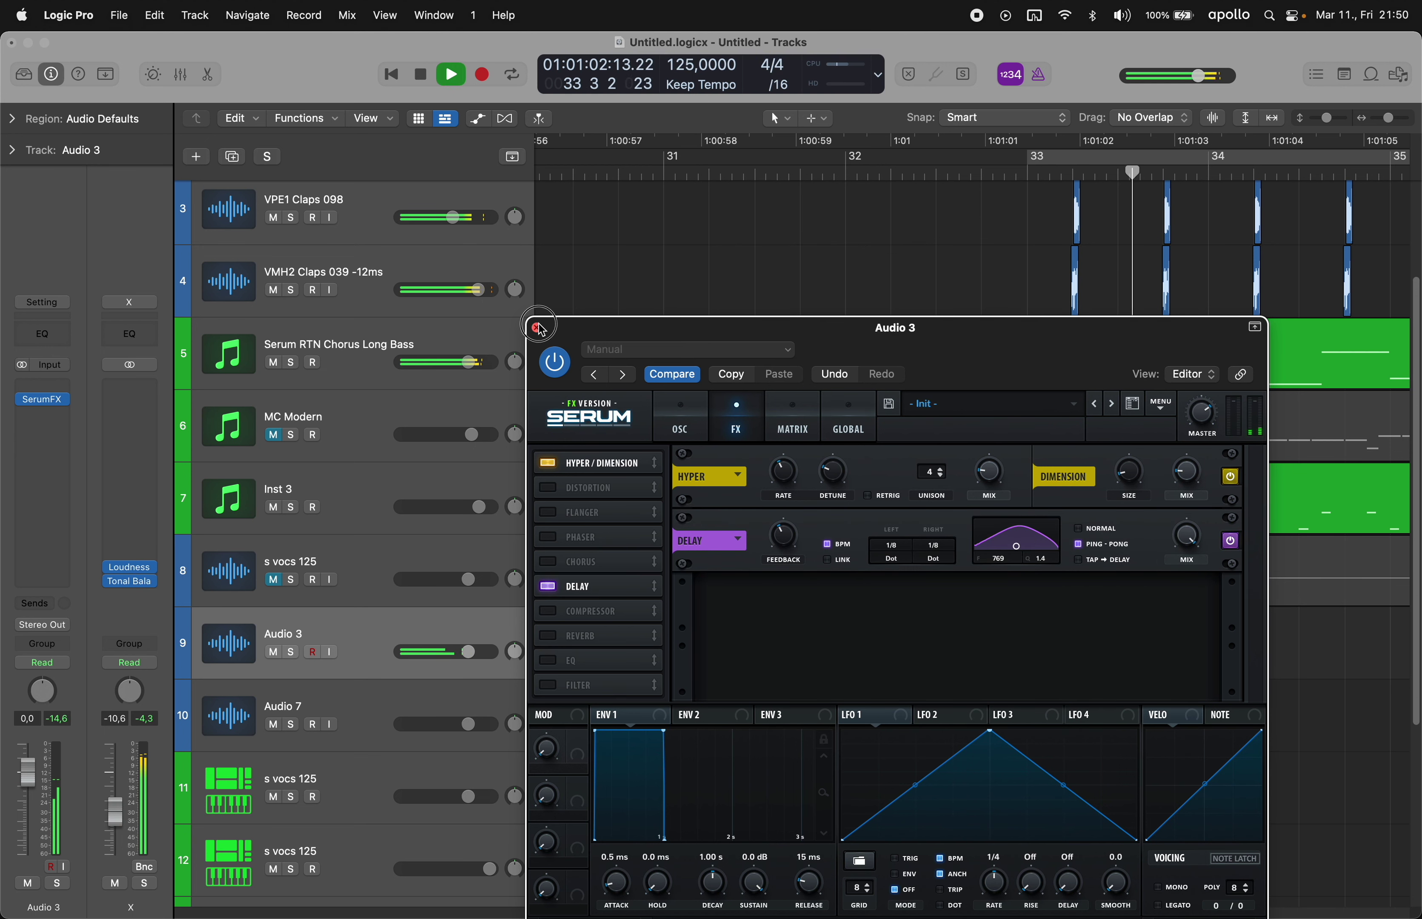
pyautogui.click(538, 328)
# - Replay the transition into bar 33 and raise the Audio 3 track volume to 5.3 dB
pyautogui.press('space')
pyautogui.click(669, 173)
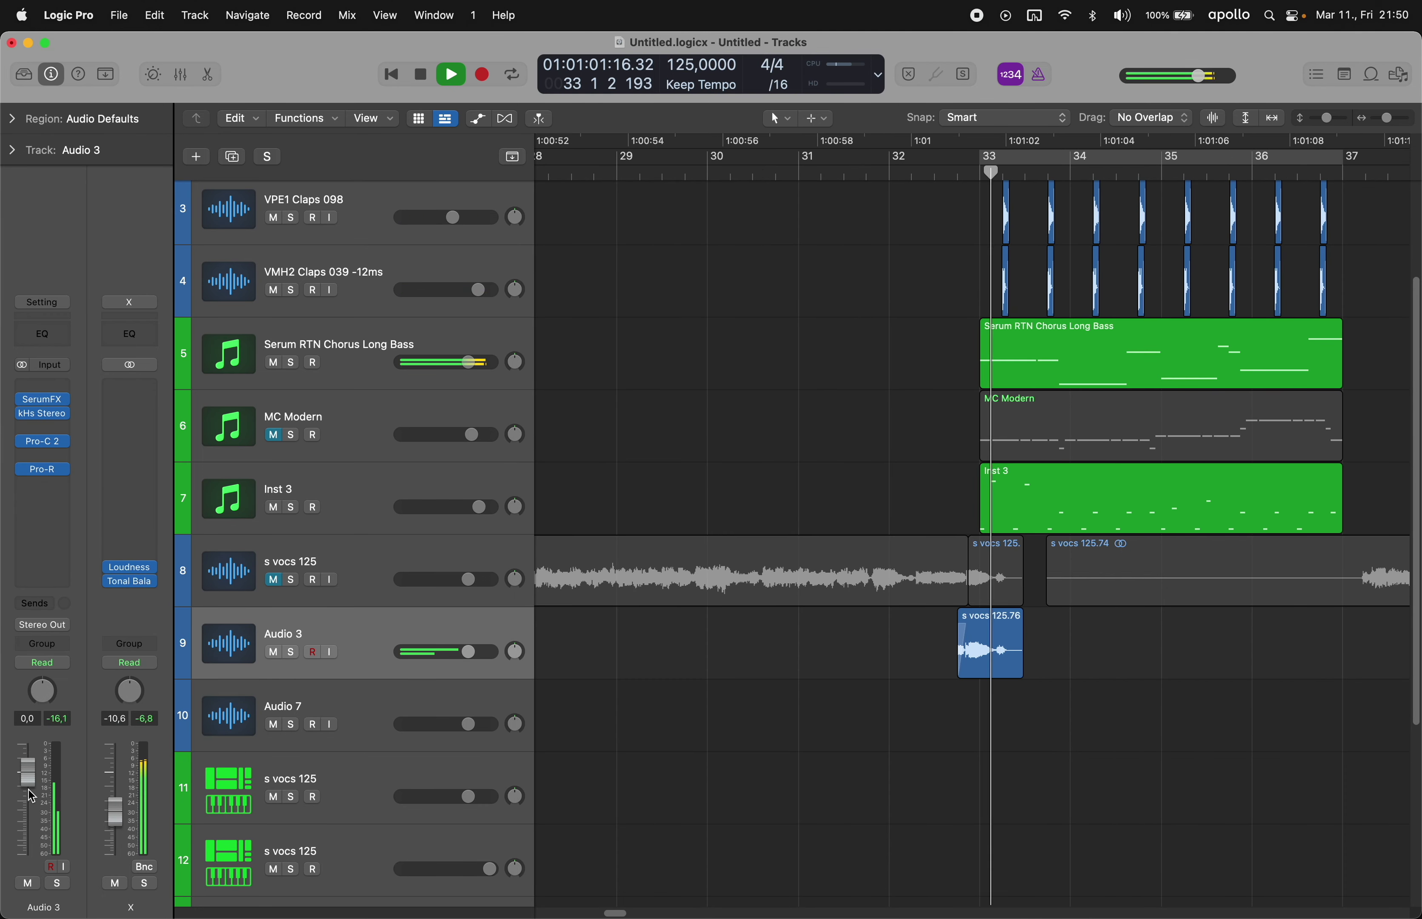
pyautogui.moveTo(28, 778); pyautogui.dragTo(28, 753)
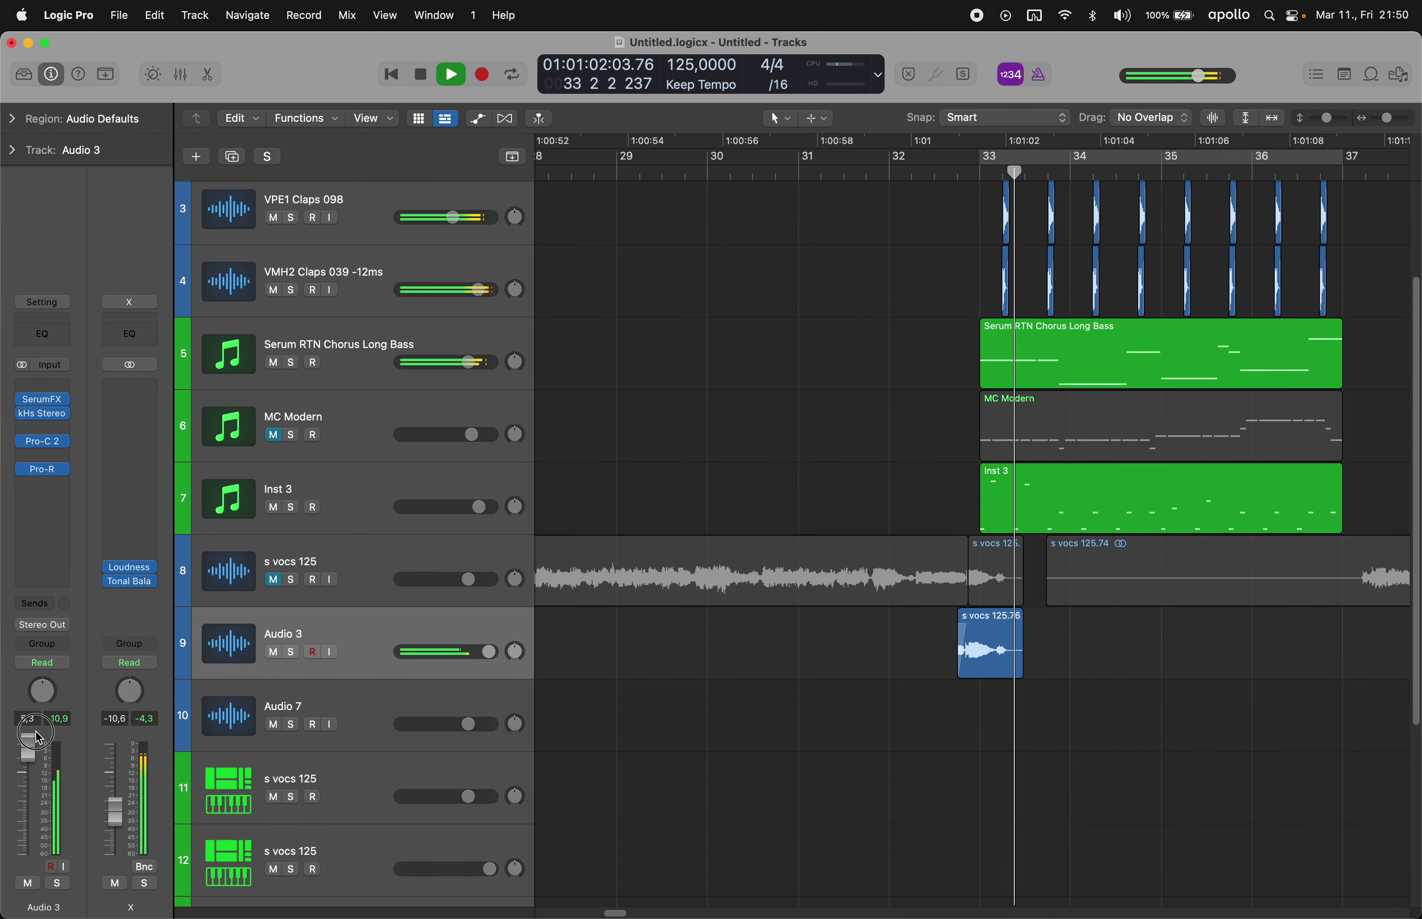
# - Set the SerumFX Delay offsets on the Audio 3 track to 1.006 for the left side and 0.996 for the right
pyautogui.hscroll(3, 786, 490)
pyautogui.press('super+Left')
pyautogui.hscroll(3, 786, 490)
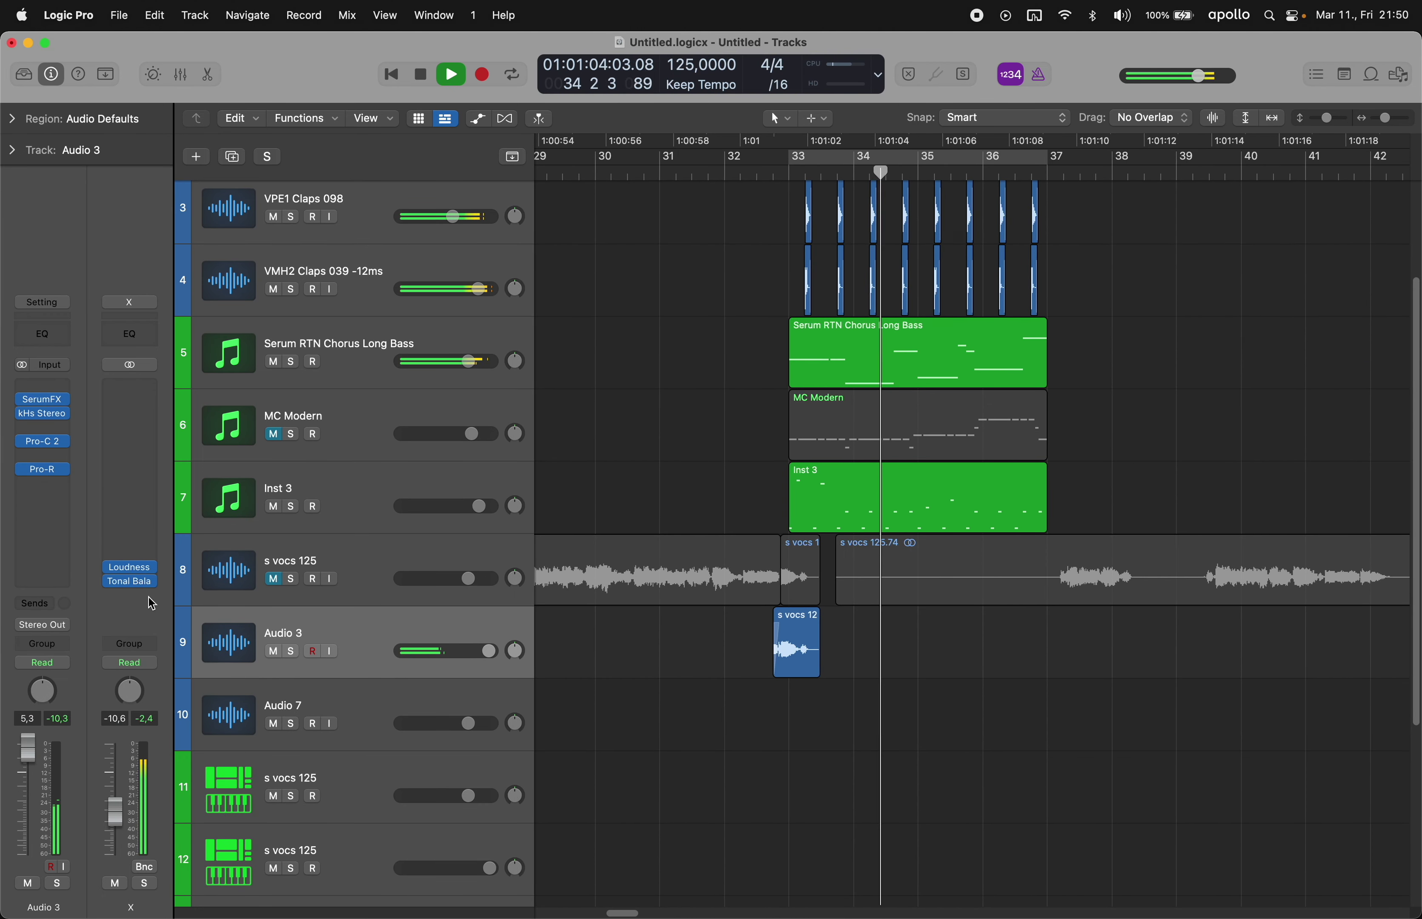
pyautogui.click(46, 404)
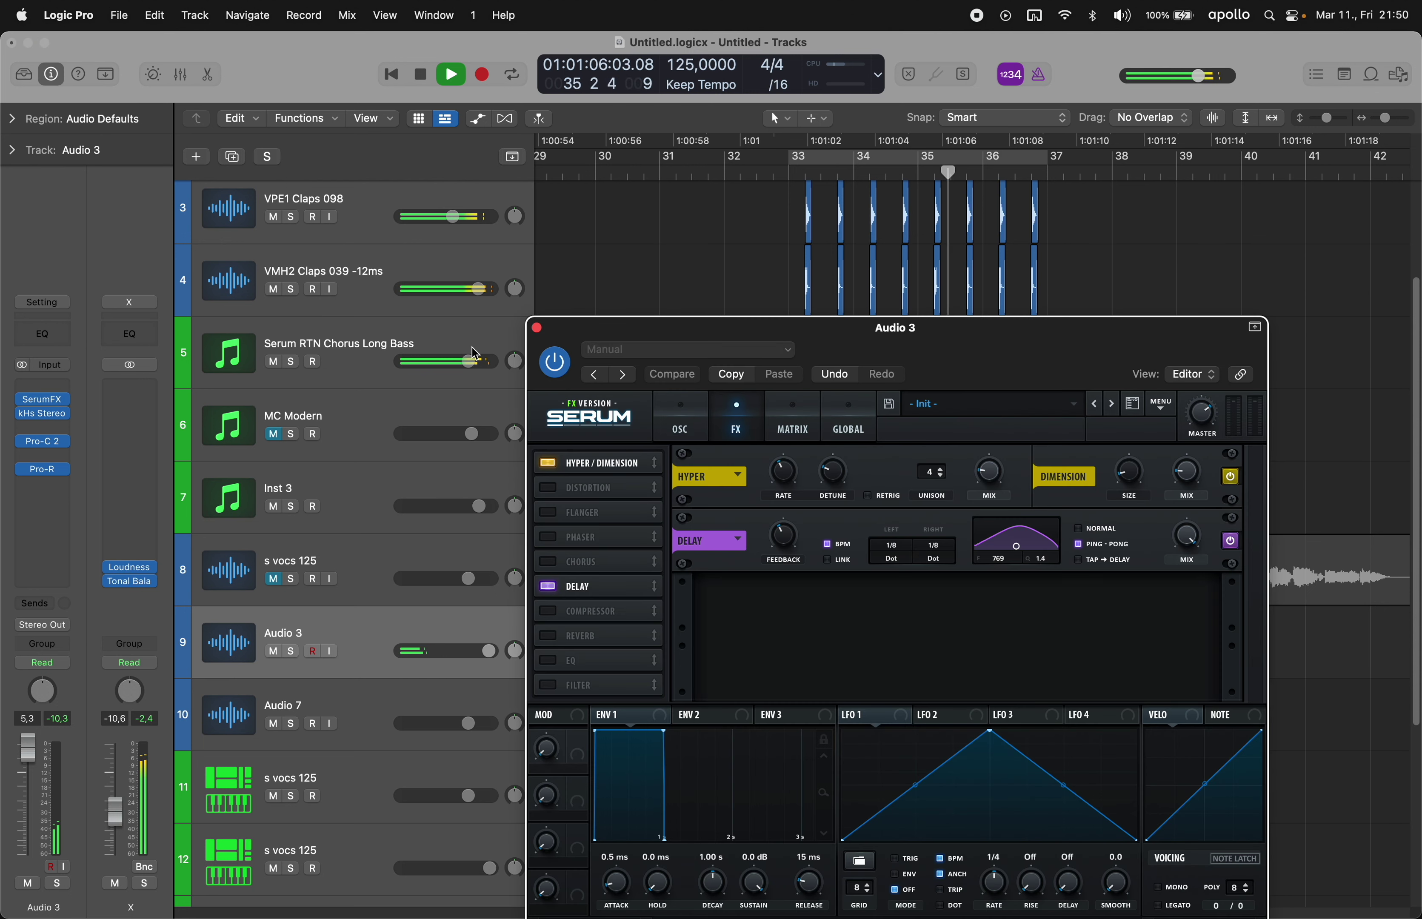
pyautogui.click(561, 174)
pyautogui.press('space')
pyautogui.click(922, 476)
pyautogui.moveTo(891, 559); pyautogui.dragTo(903, 619)
pyautogui.moveTo(933, 558); pyautogui.dragTo(944, 616)
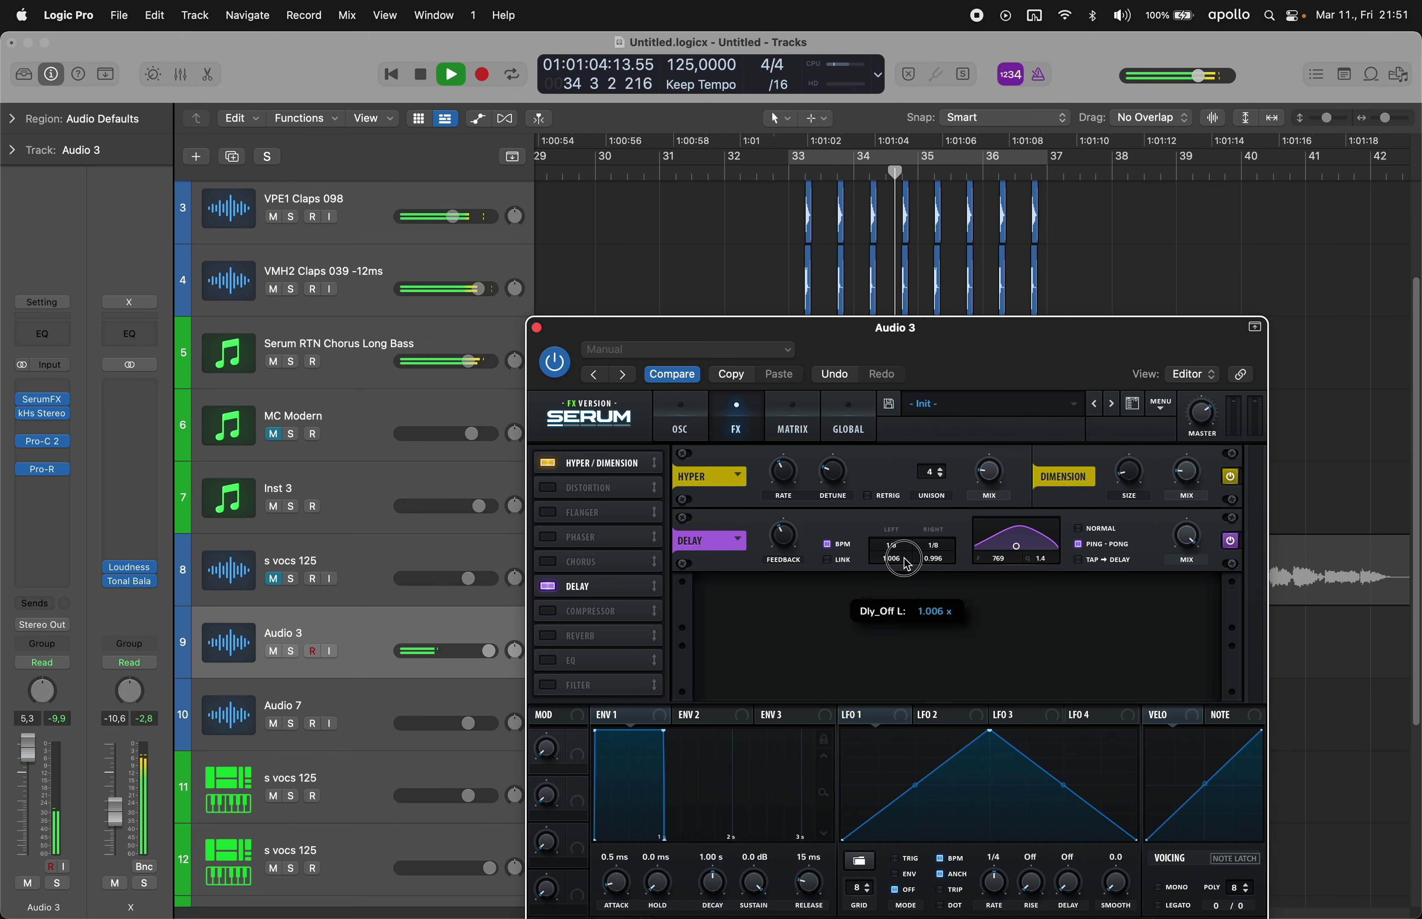
# - Replay the transition into bar 33 to check the offset delay, and close SerumFX
pyautogui.moveTo(770, 326); pyautogui.dragTo(769, 680)
pyautogui.click(740, 179)
pyautogui.press('space')
pyautogui.moveTo(1035, 704); pyautogui.dragTo(1035, 387)
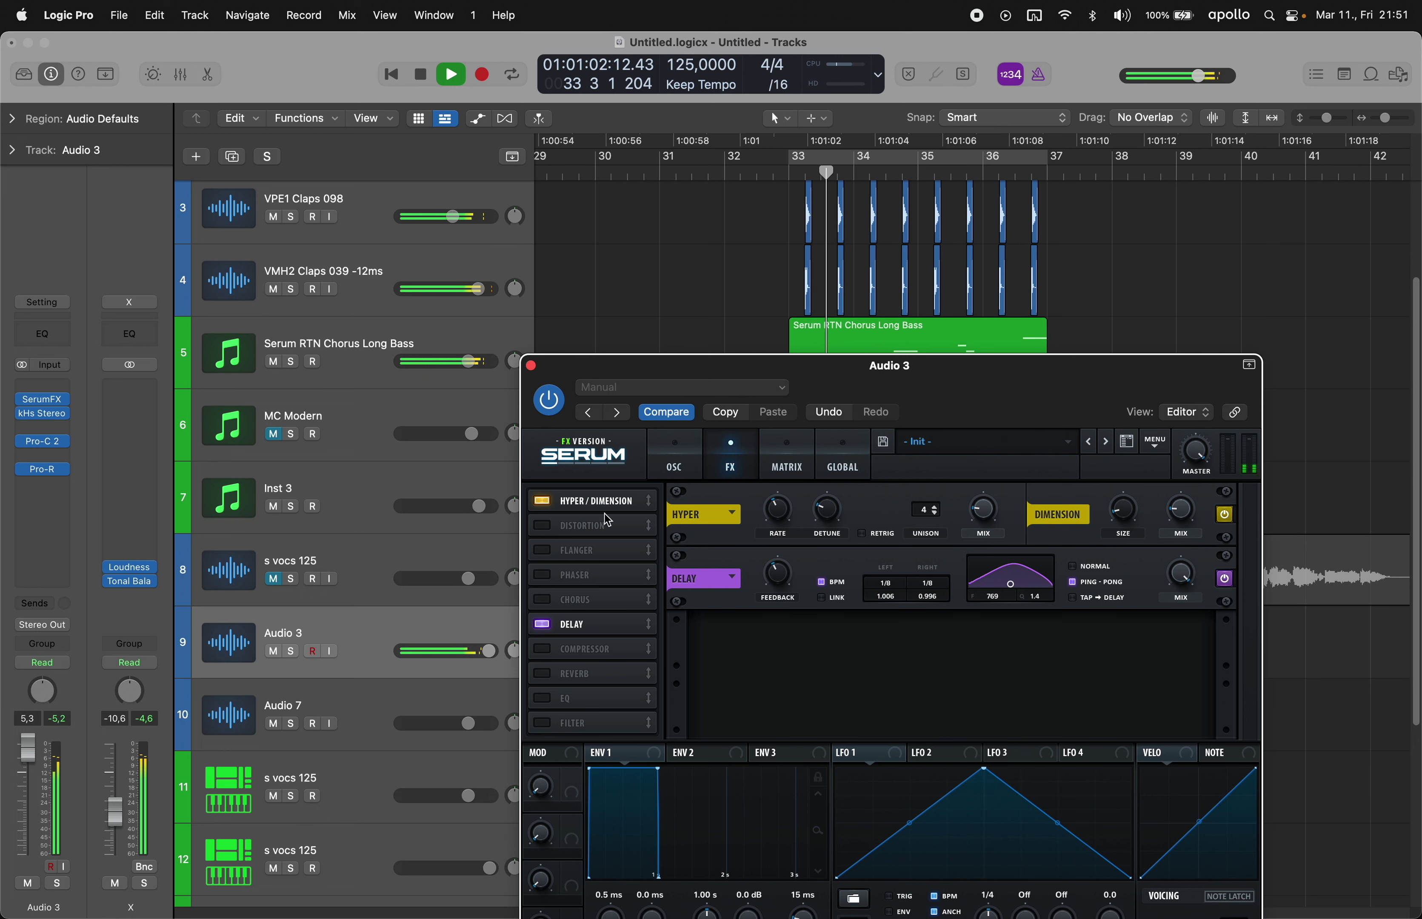
pyautogui.click(530, 365)
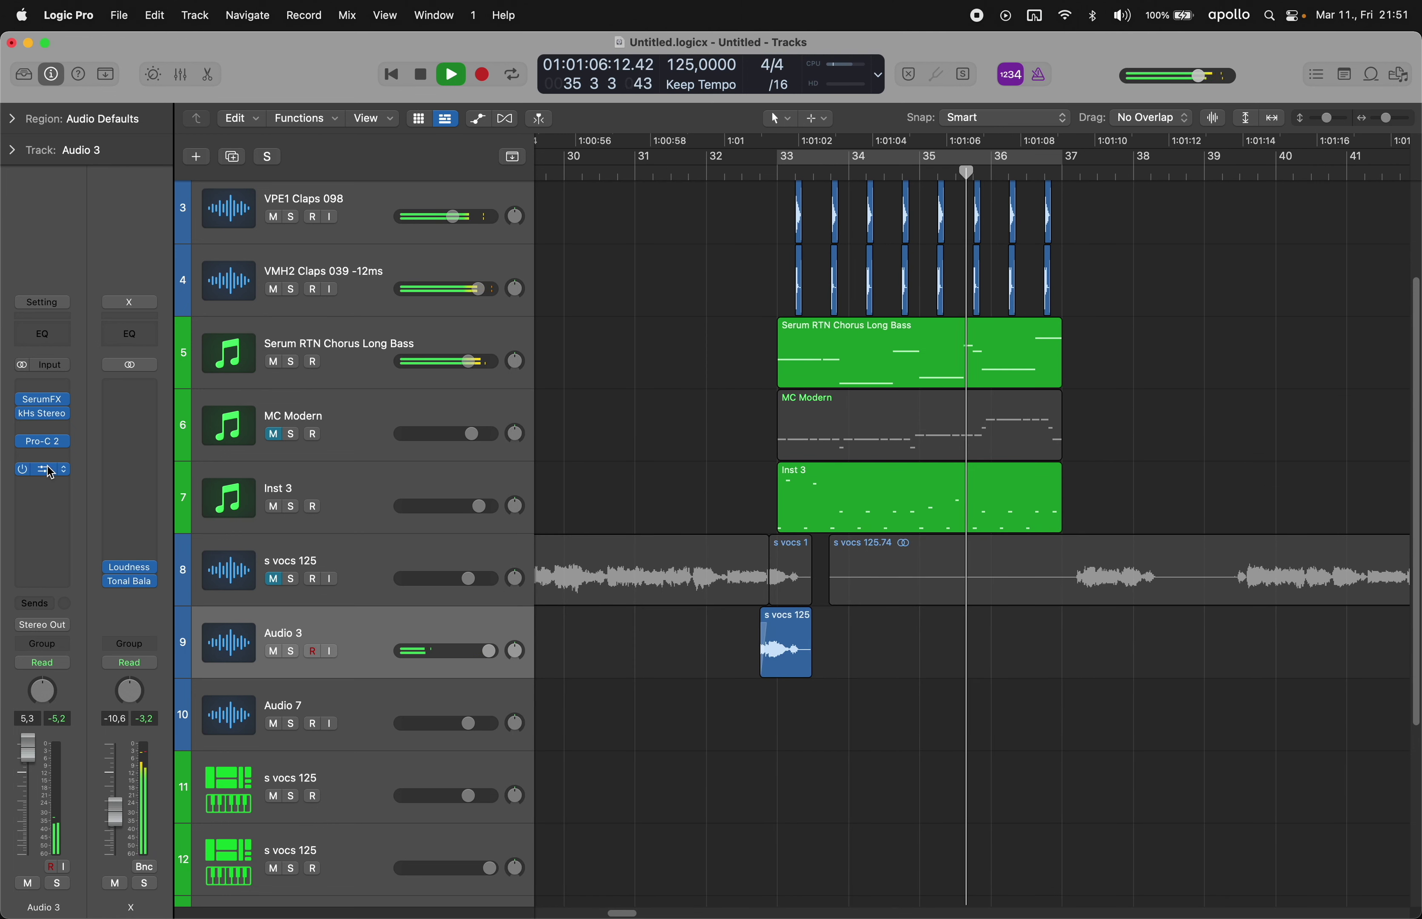
# - Adjust the SerumFX Delay filter on Audio 3 to frequency 879 and bandwidth 2.9 while replaying the transition
pyautogui.click(46, 387)
pyautogui.click(47, 356)
pyautogui.click(43, 401)
pyautogui.click(726, 175)
pyautogui.press('v')
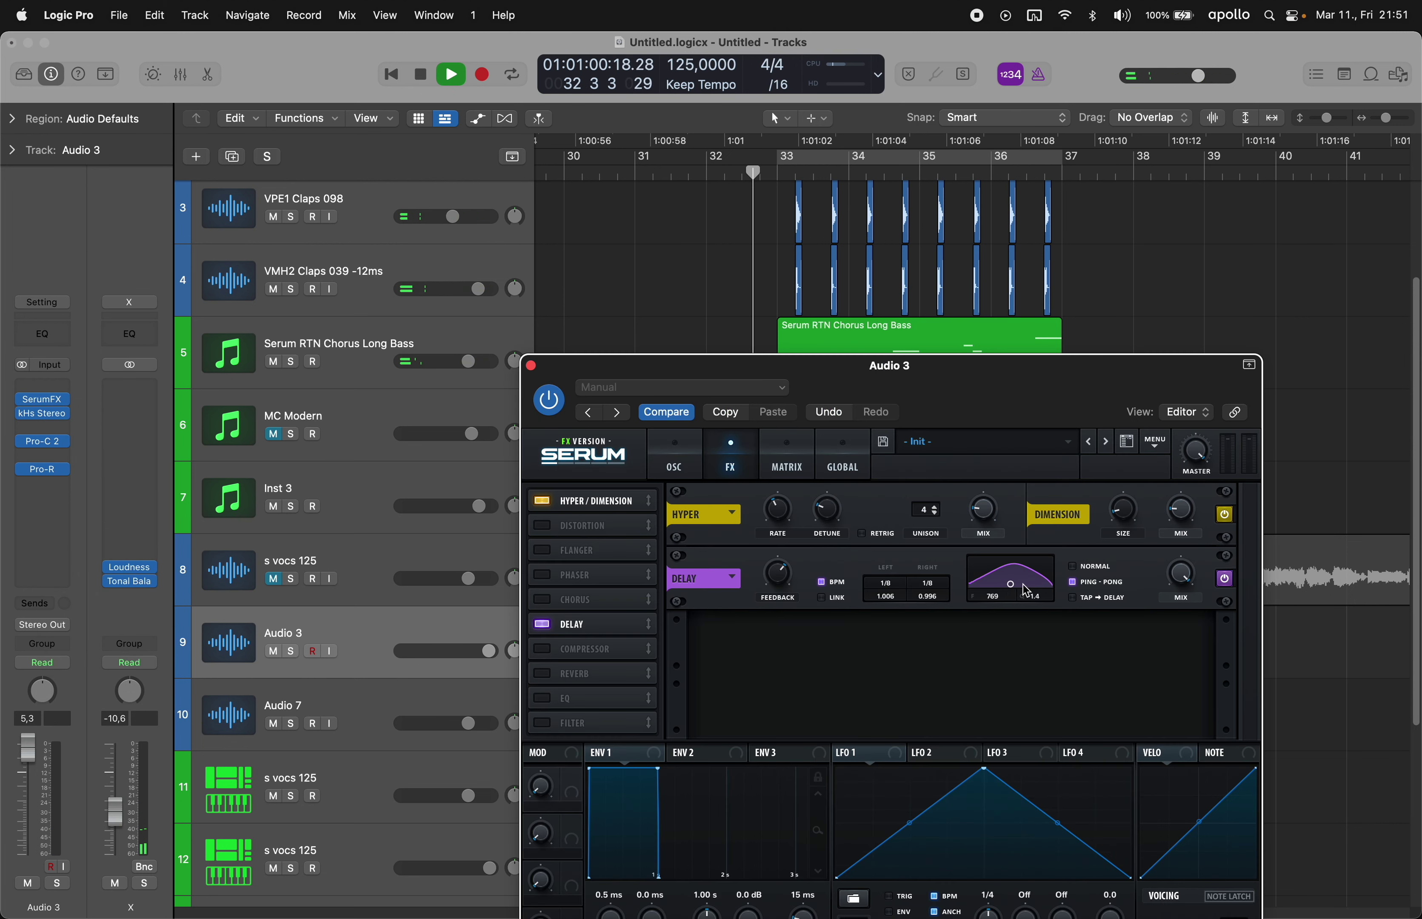
pyautogui.moveTo(1013, 587); pyautogui.dragTo(1016, 588)
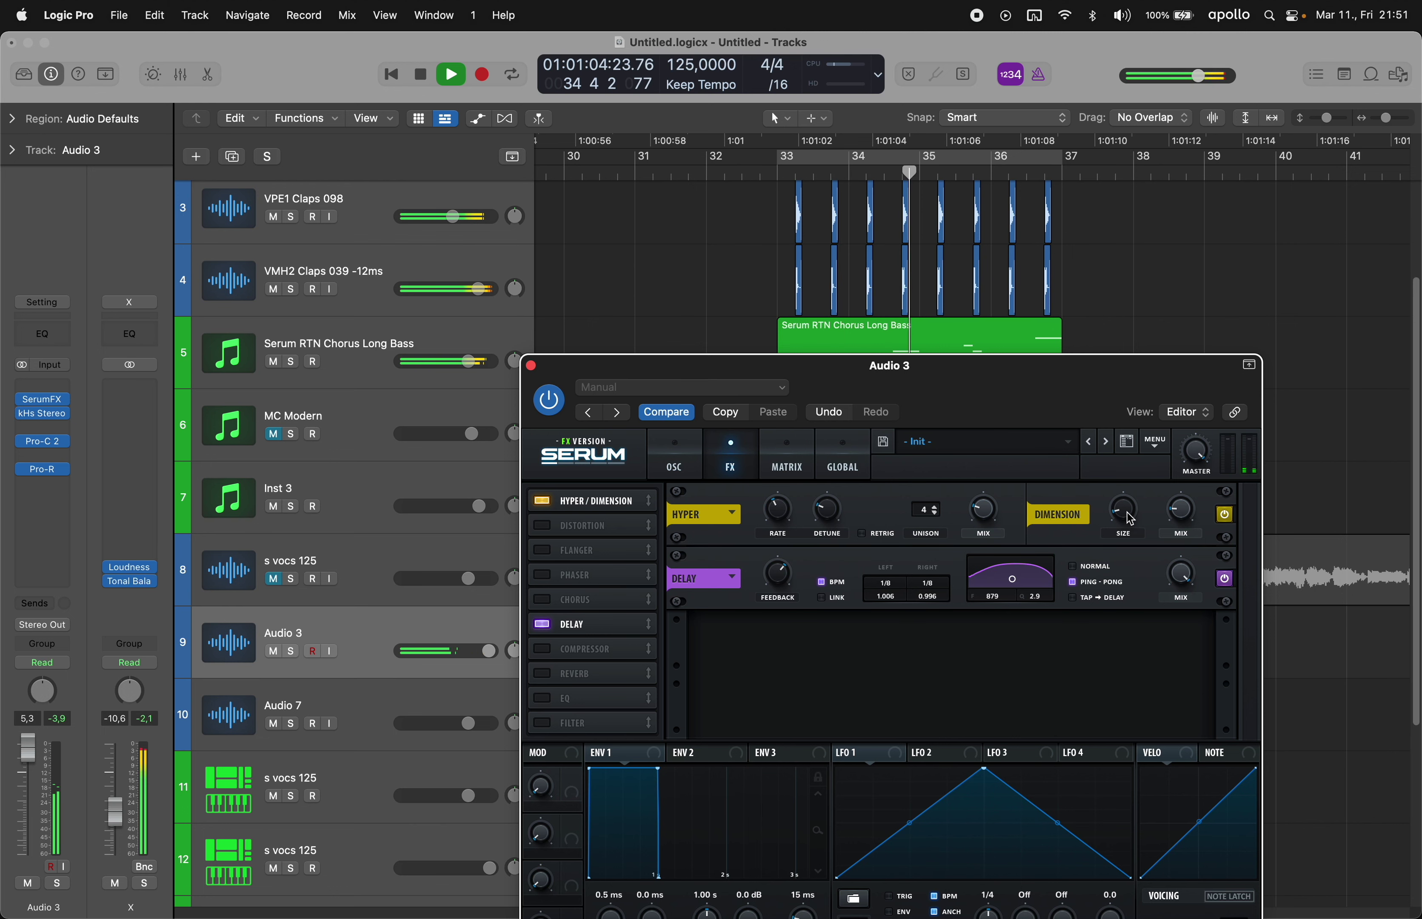
pyautogui.click(532, 366)
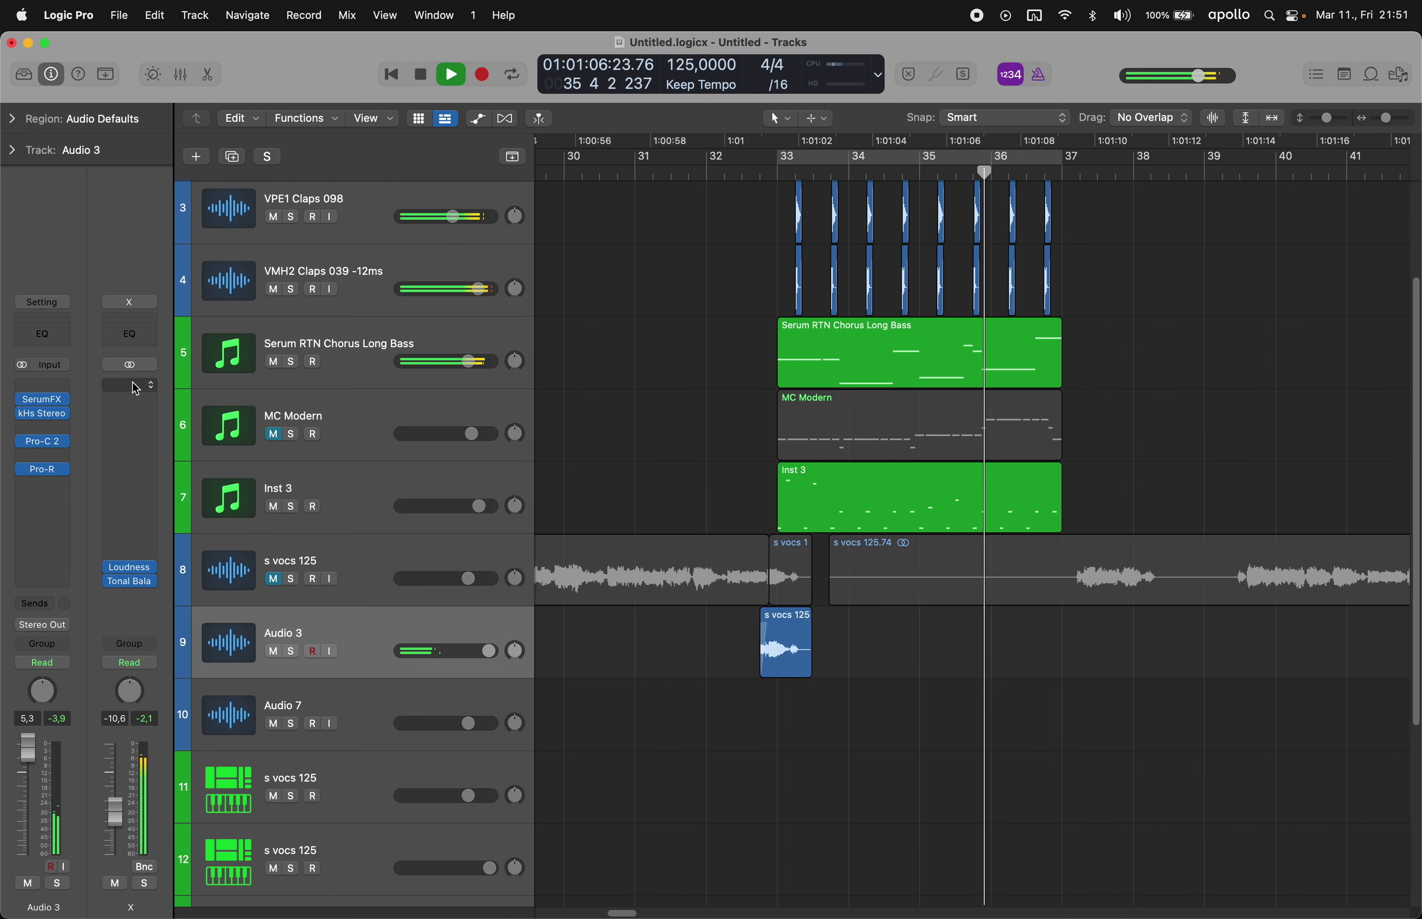
# - Insert the RX 8 De-ess plug-in ahead of SerumFX on Audio 3 and replay the vocal transition into the drop
pyautogui.click(42, 385)
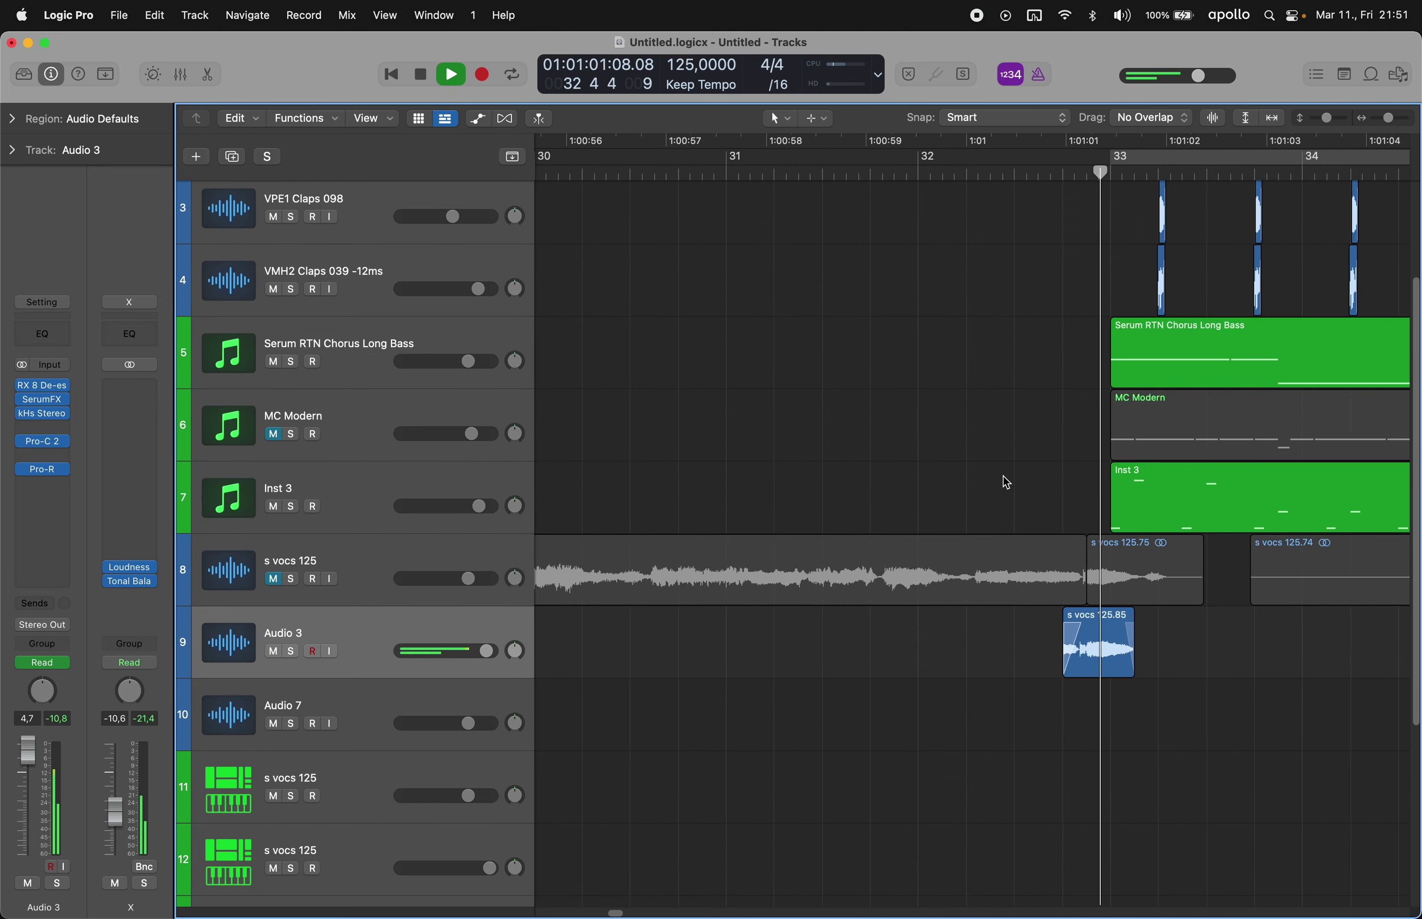
pyautogui.hscroll(8, 1003, 477)
pyautogui.press('super+Left')
pyautogui.press('super+Left')
pyautogui.press('super+Left')
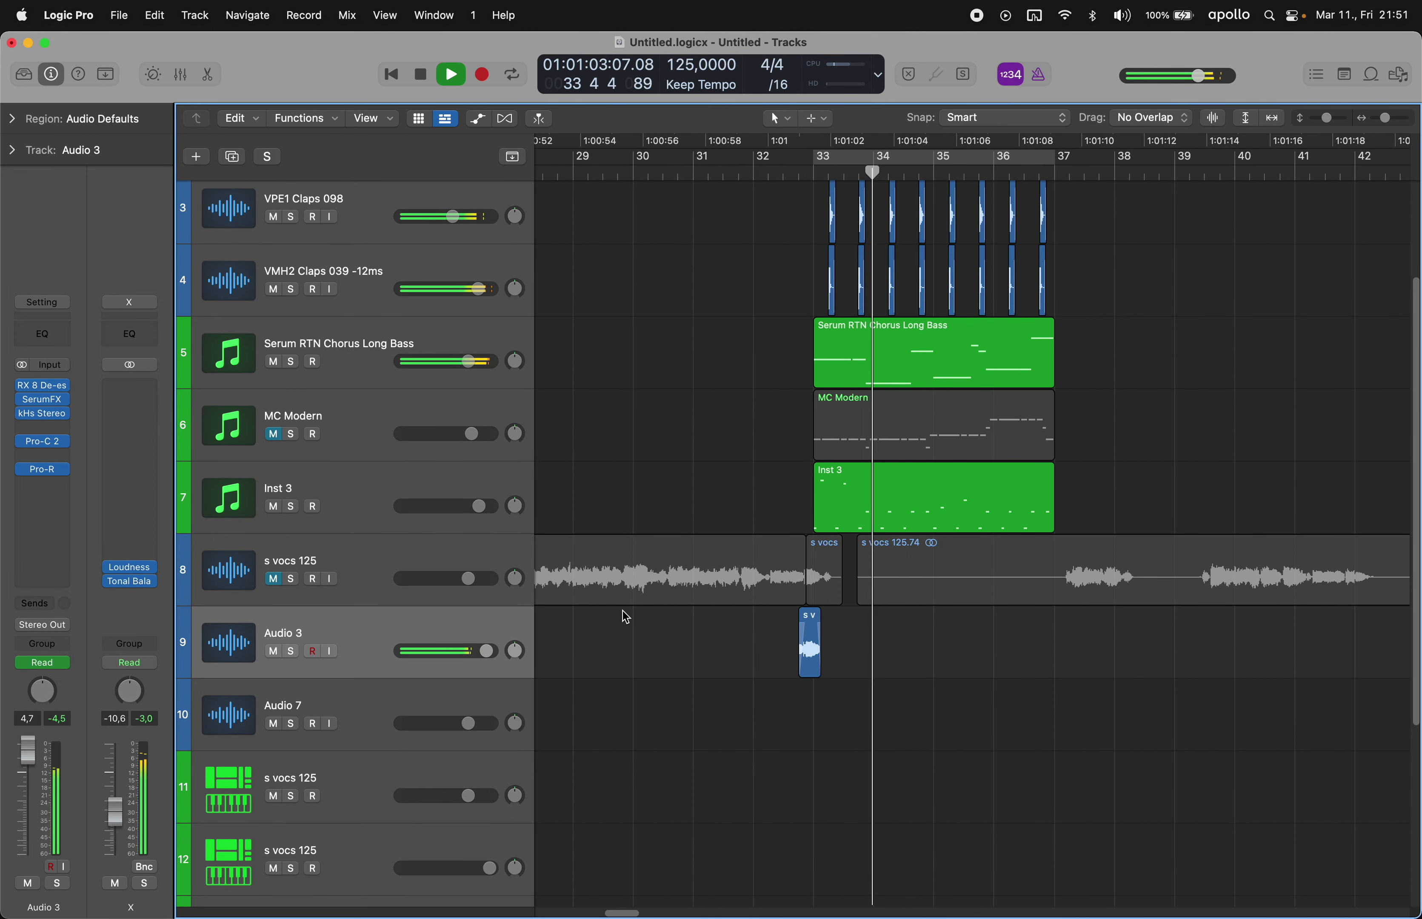
pyautogui.hscroll(-2, 635, 608)
pyautogui.hscroll(3, 645, 658)
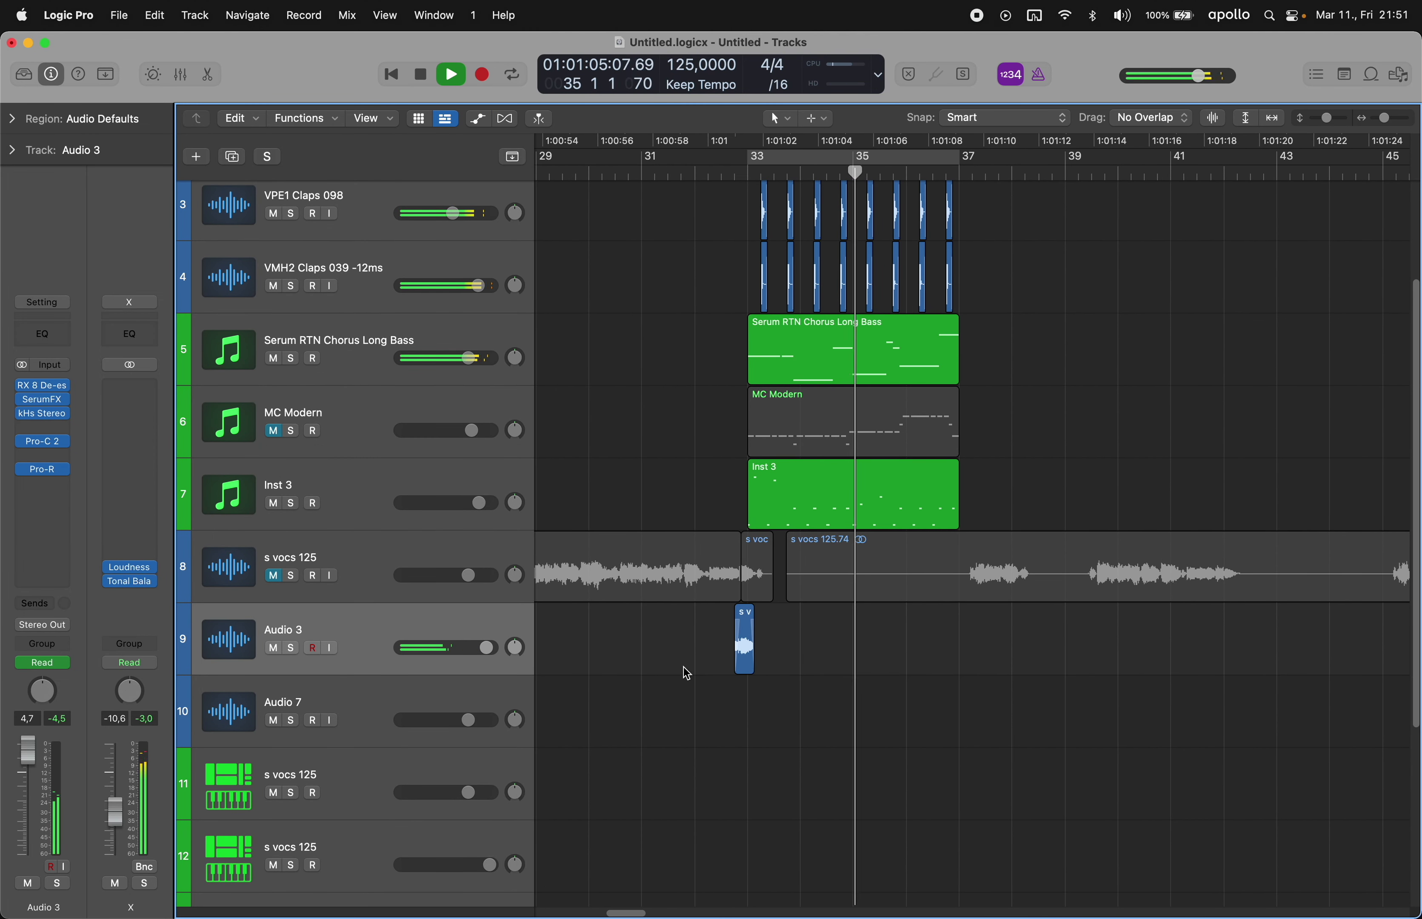
pyautogui.click(37, 399)
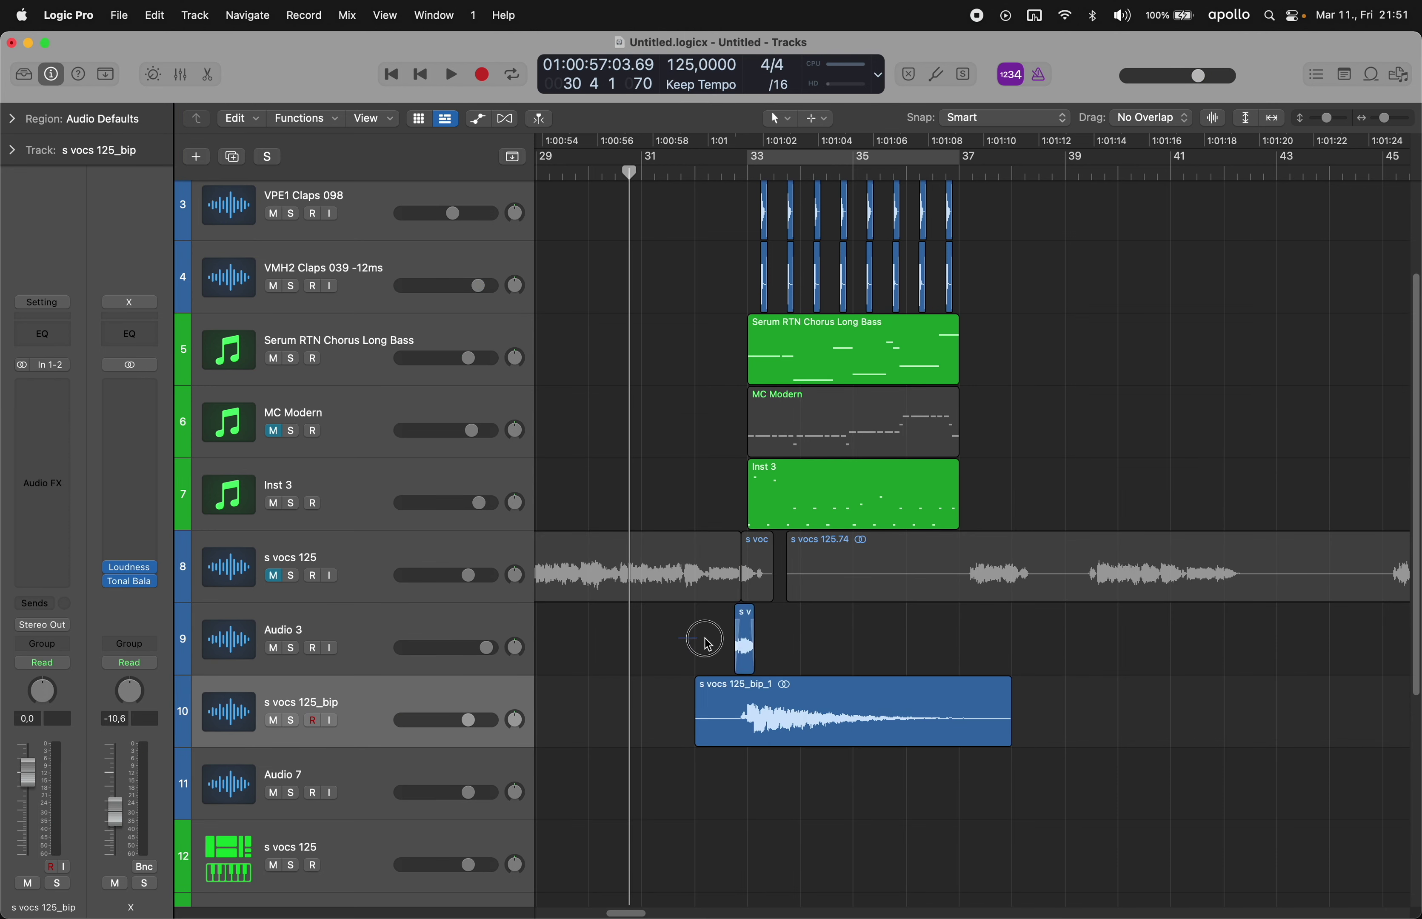
# - Turn on cycle playback over bars 33 to 37 and lower the volume of the bounced s vocs 125_bip track
pyautogui.press('c')
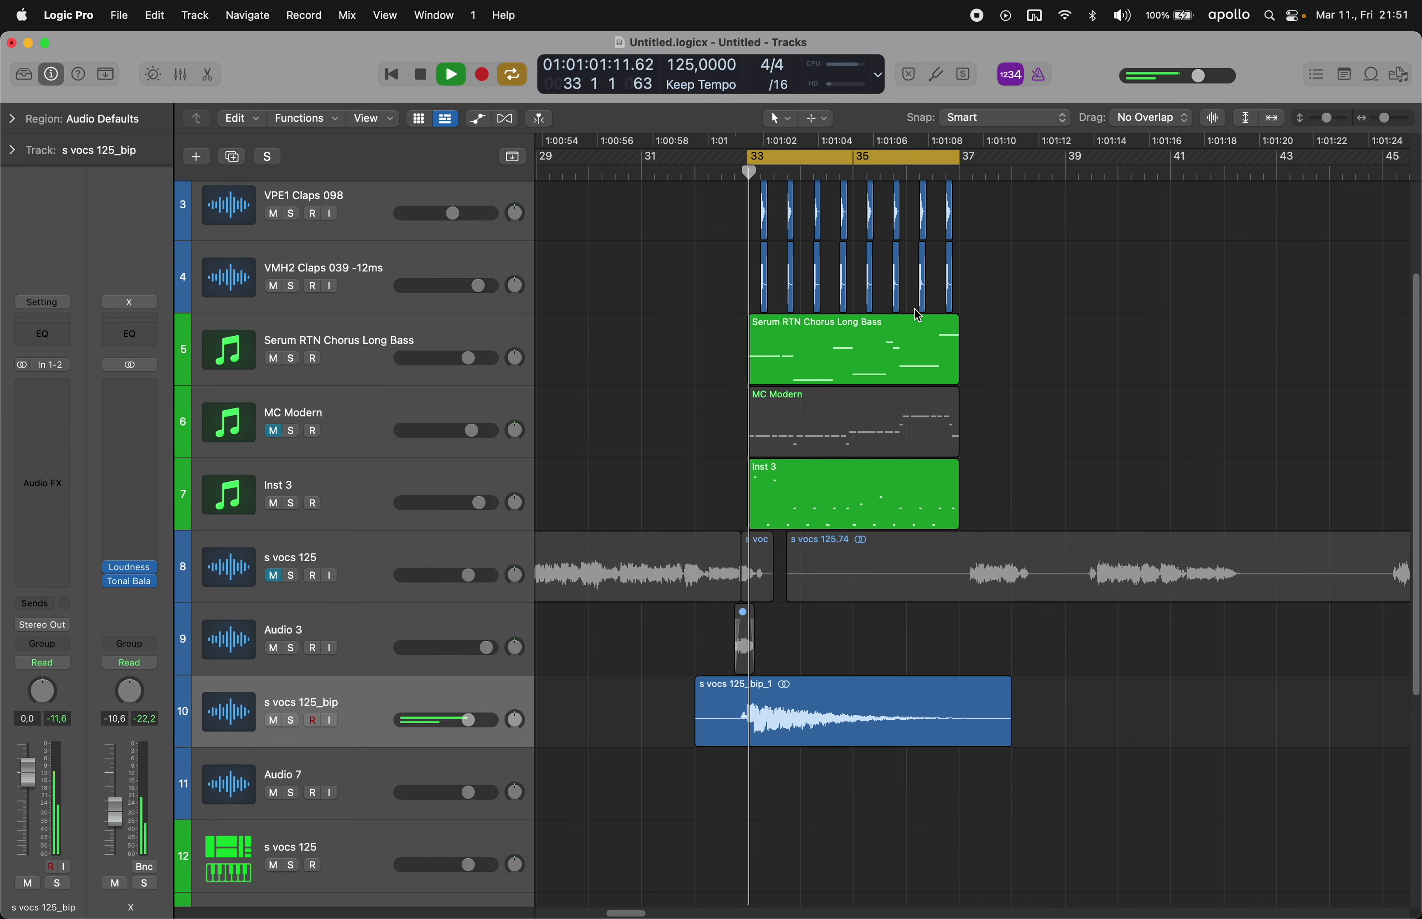
pyautogui.press('super+Right')
pyautogui.click(269, 707)
pyautogui.moveTo(30, 780); pyautogui.dragTo(32, 813)
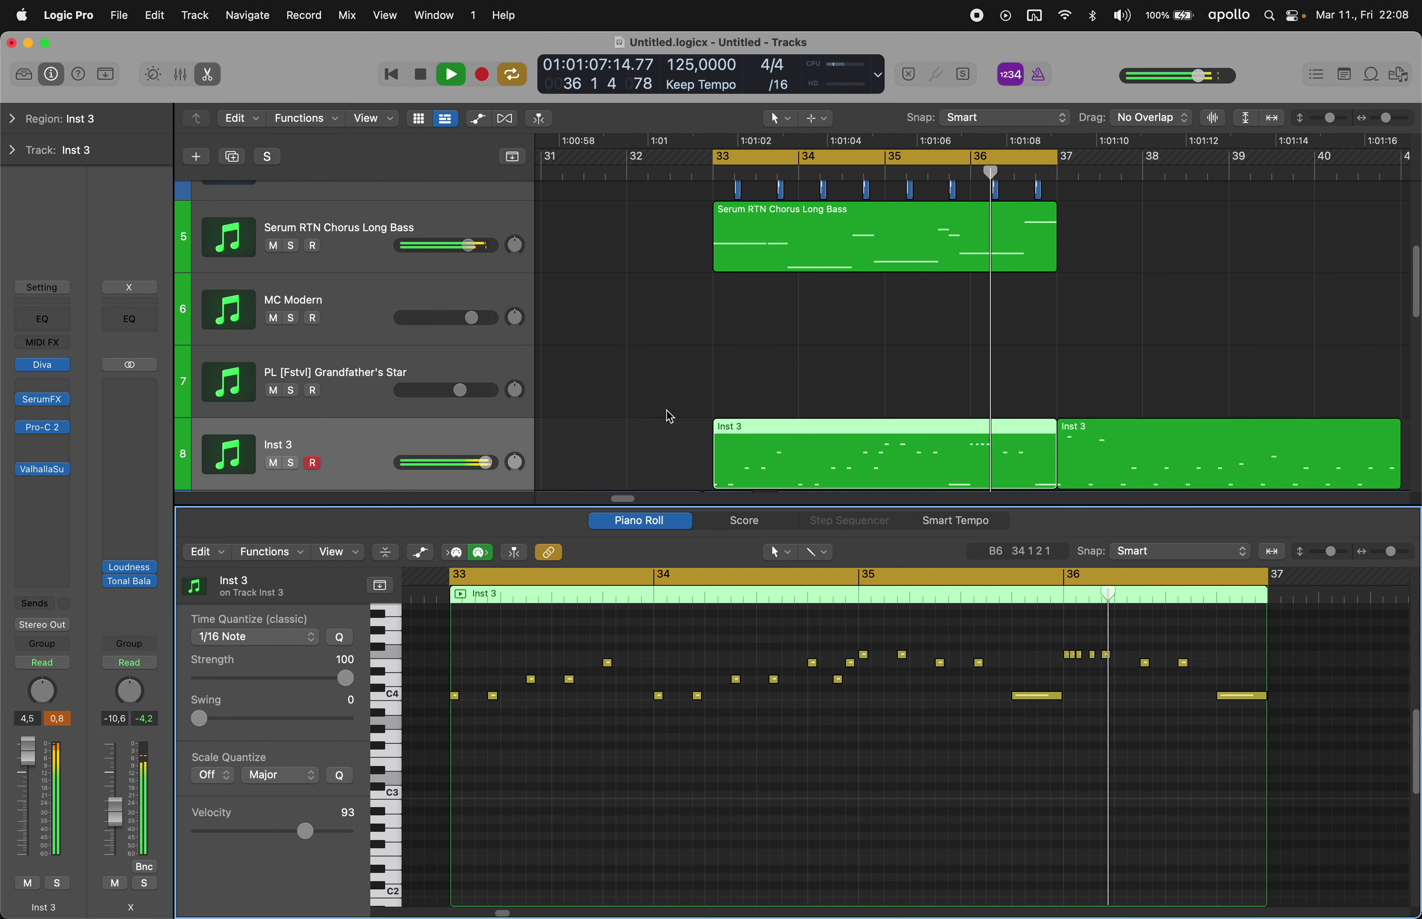
# - Shorten the long C4 note at bar 35 beat 4 in the Inst 3 region to 0 0 0 194, and open Diva
pyautogui.moveTo(1060, 695); pyautogui.dragTo(1020, 716)
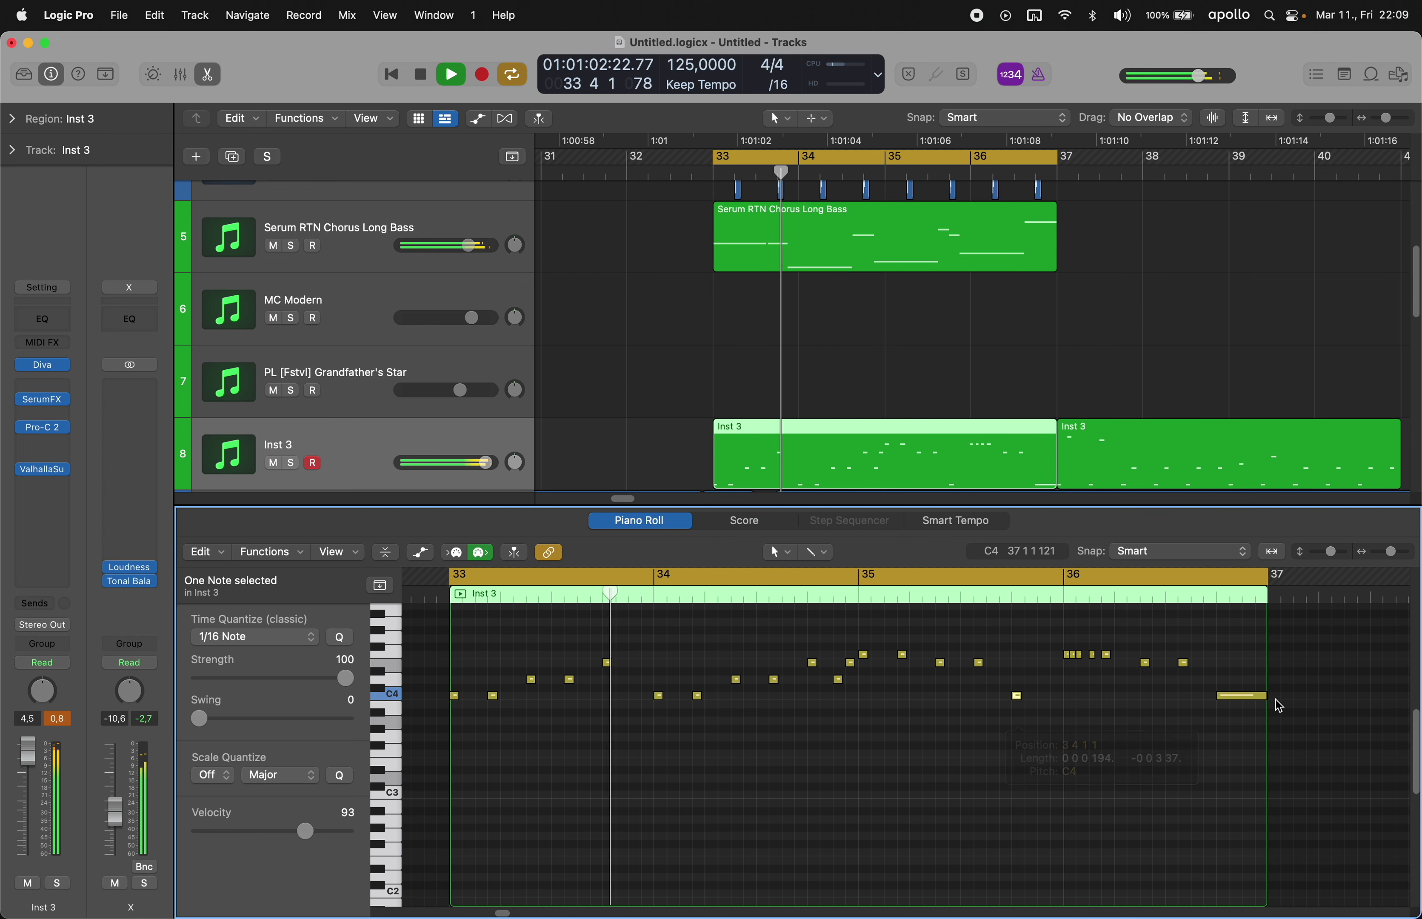
pyautogui.click(45, 365)
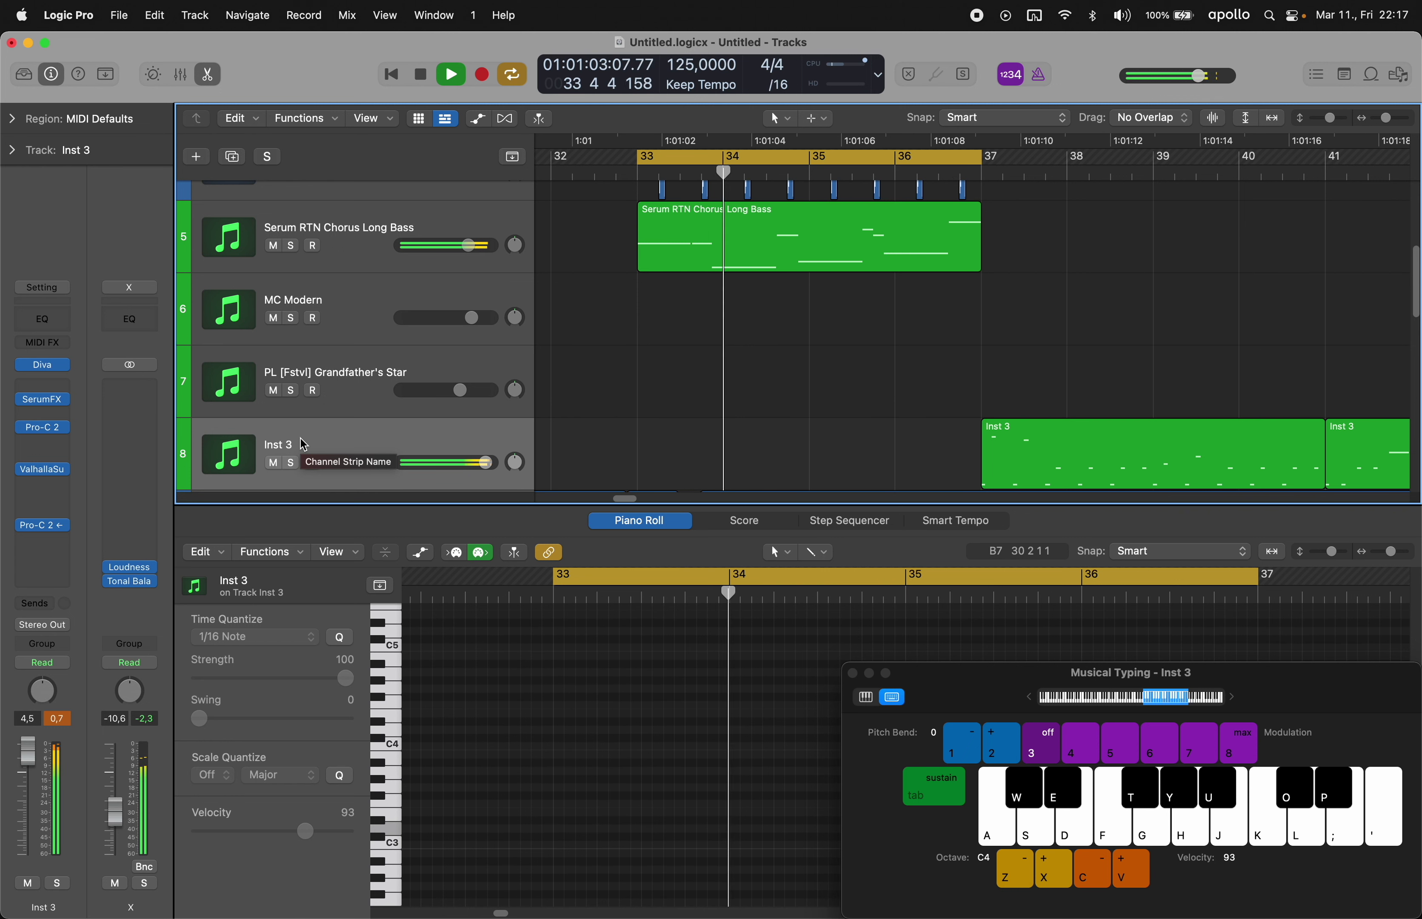
# - Audition melody ideas with the notes C, E, F and G on Inst 3 over the looped bars using Musical Typing
pyautogui.press('g')
pyautogui.press('d')
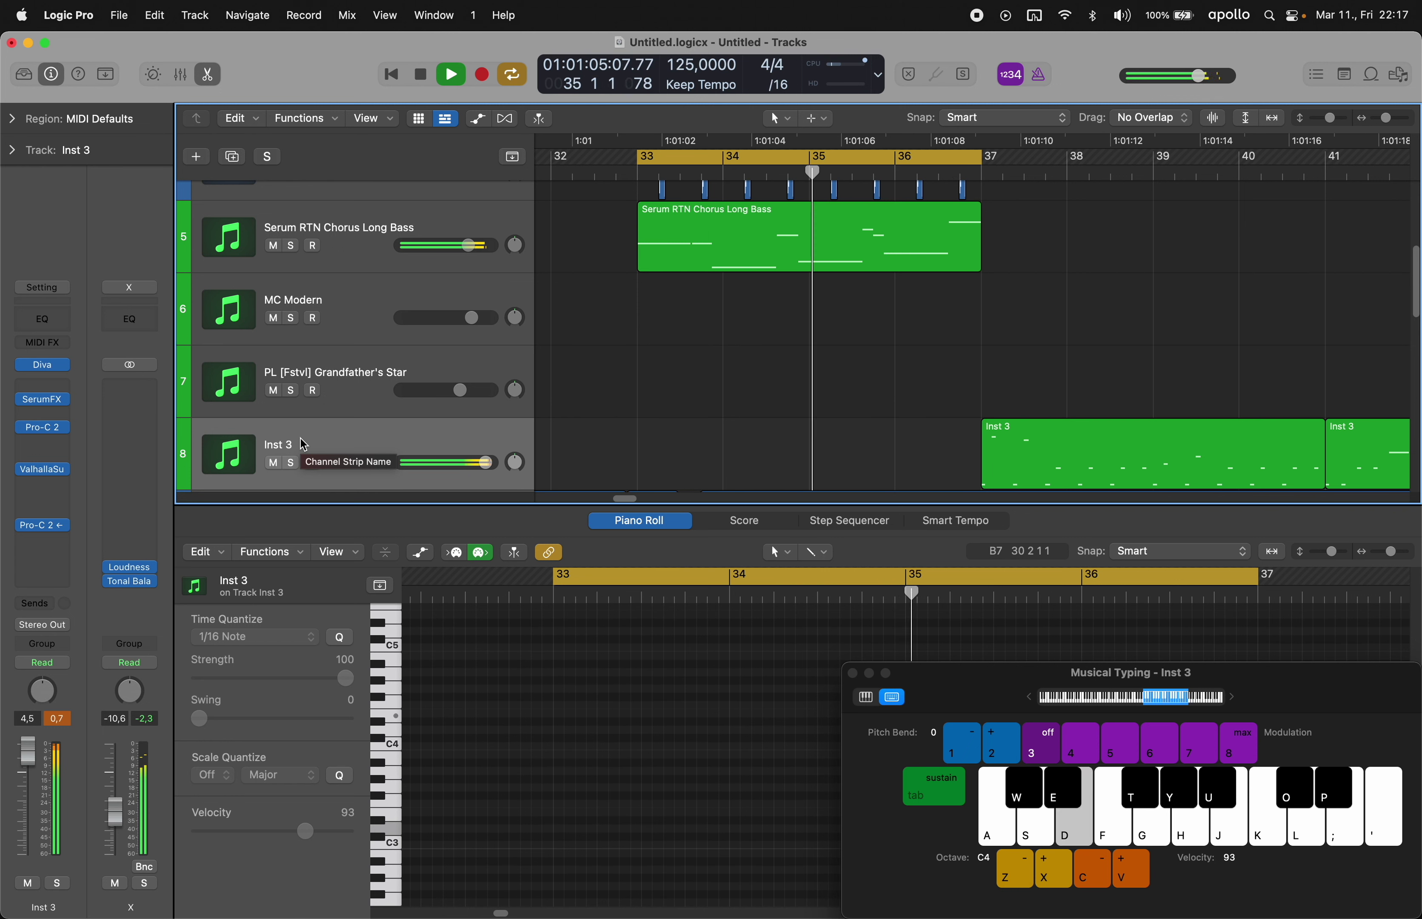
pyautogui.press('d')
pyautogui.press('a')
pyautogui.press('f')
pyautogui.press('d')
pyautogui.press('a')
pyautogui.press('g')
pyautogui.press('g')
pyautogui.press('g')
pyautogui.press('d')
pyautogui.press('d')
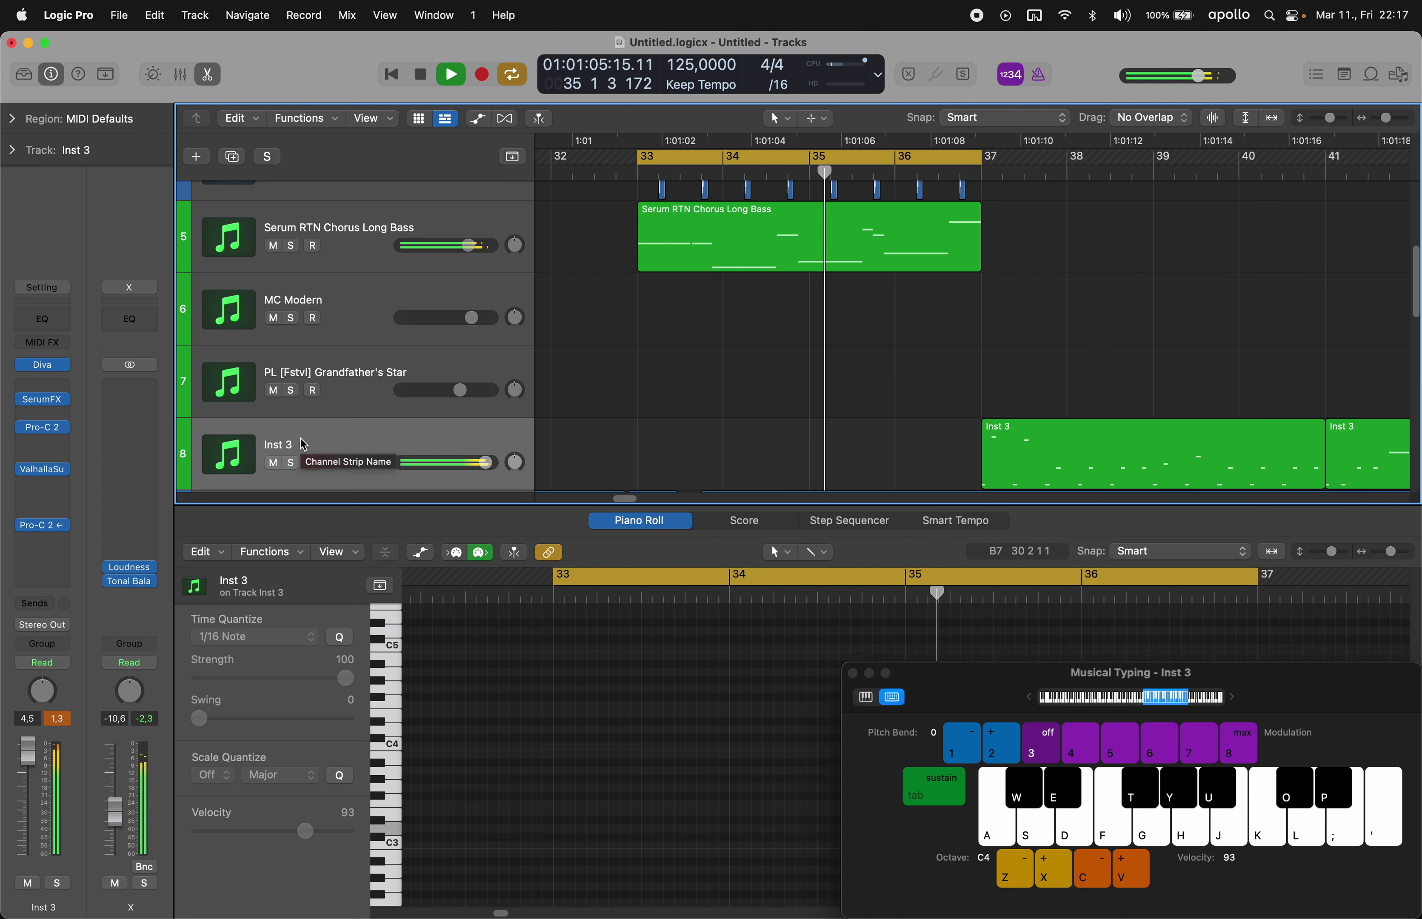
pyautogui.press('f')
pyautogui.press('a')
pyautogui.press('d')
pyautogui.press('d')
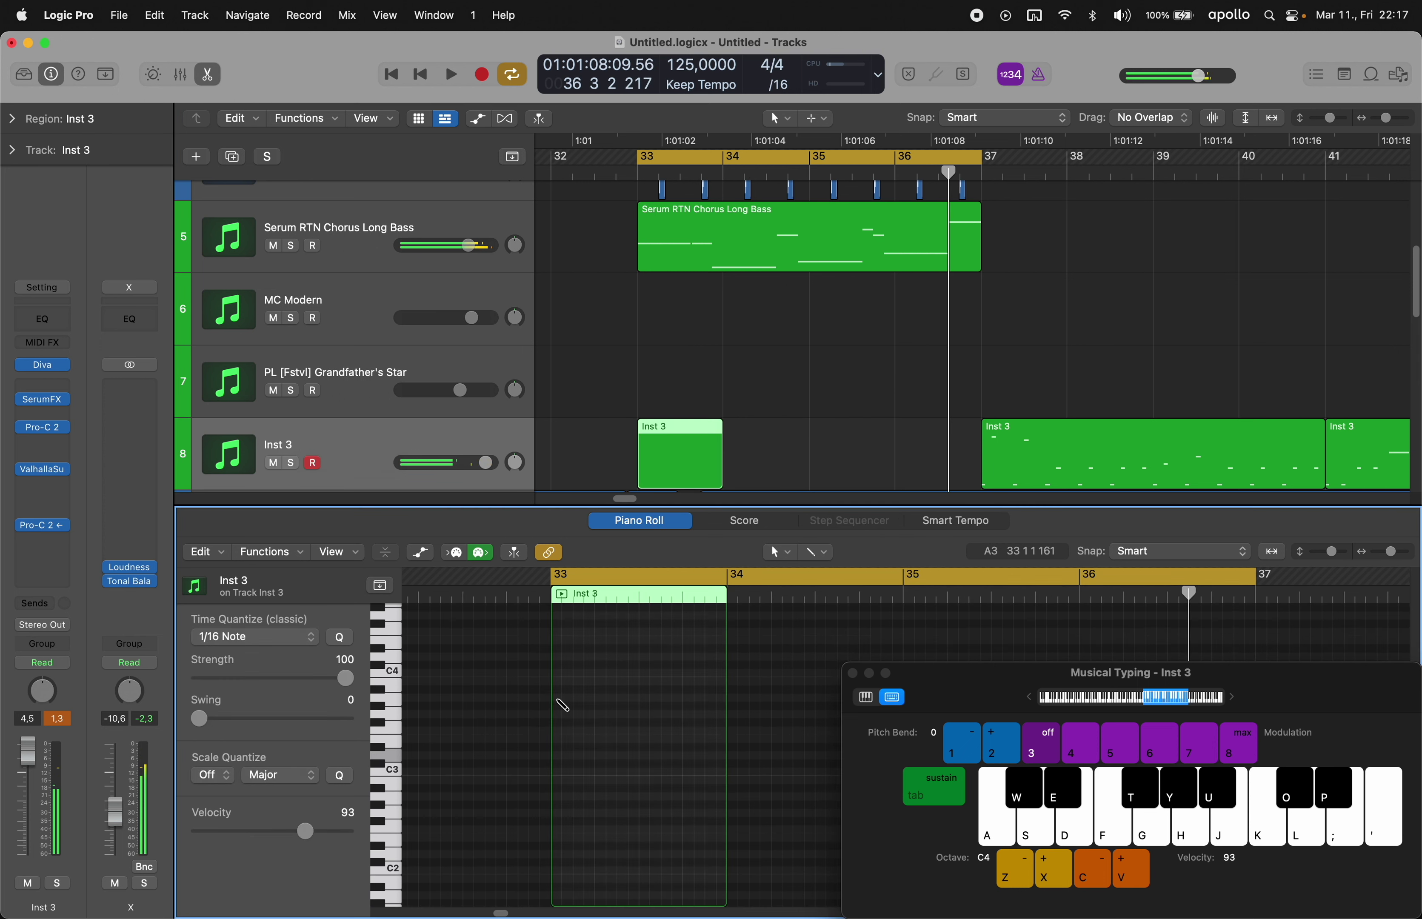
# - Add an A3 note at the start of bar 33 in the Inst 3 region, and close Musical Typing and the piano roll
pyautogui.keyDown('super'); pyautogui.click(558, 699); pyautogui.keyUp('super')
pyautogui.scroll(5, 598, 713)
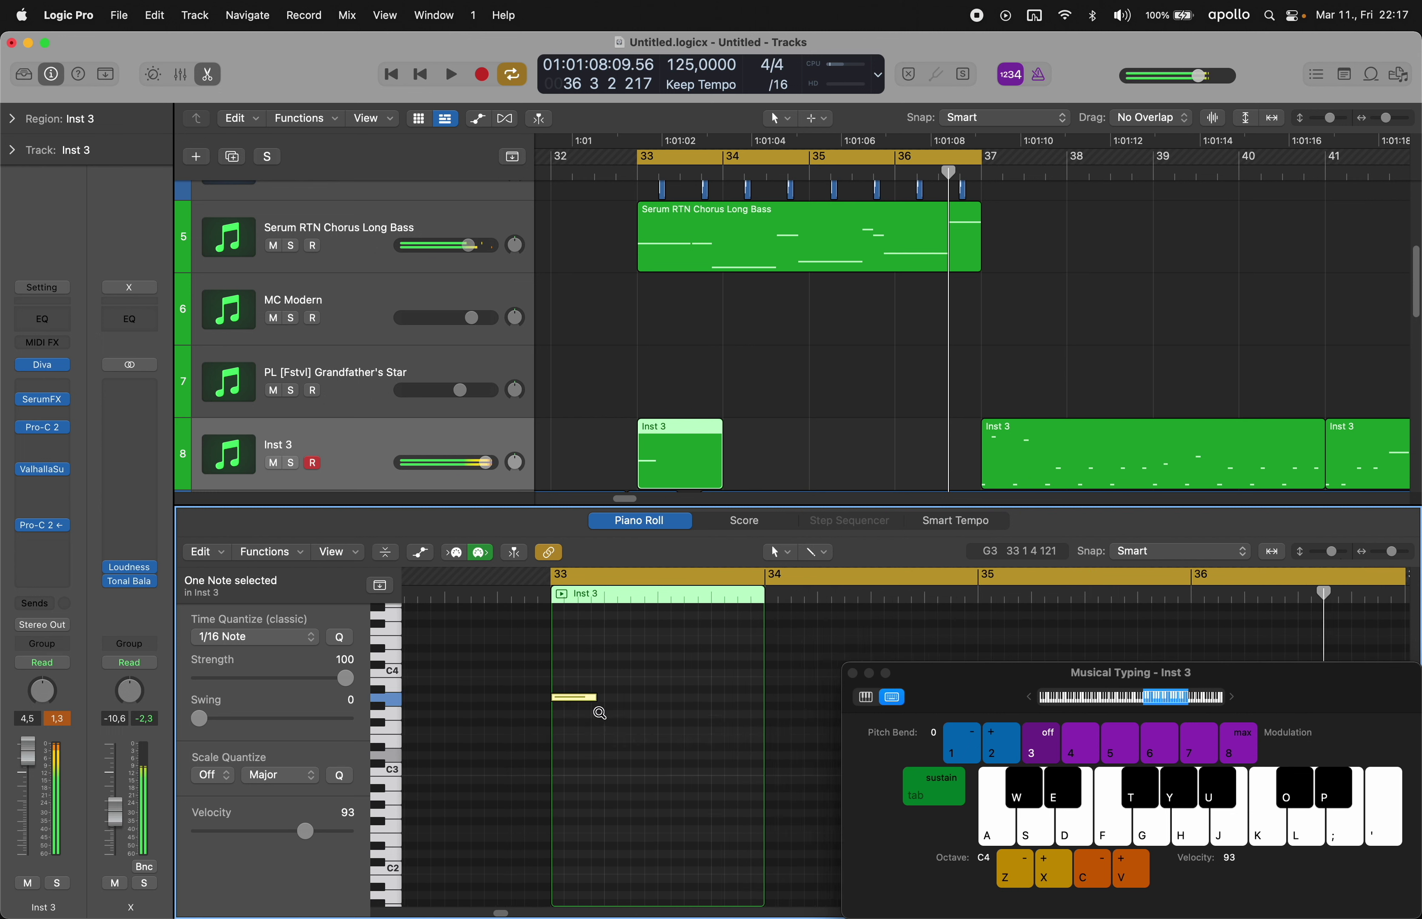
pyautogui.moveTo(649, 695); pyautogui.dragTo(594, 714)
pyautogui.click(653, 683)
pyautogui.press('super+k')
pyautogui.press('p')
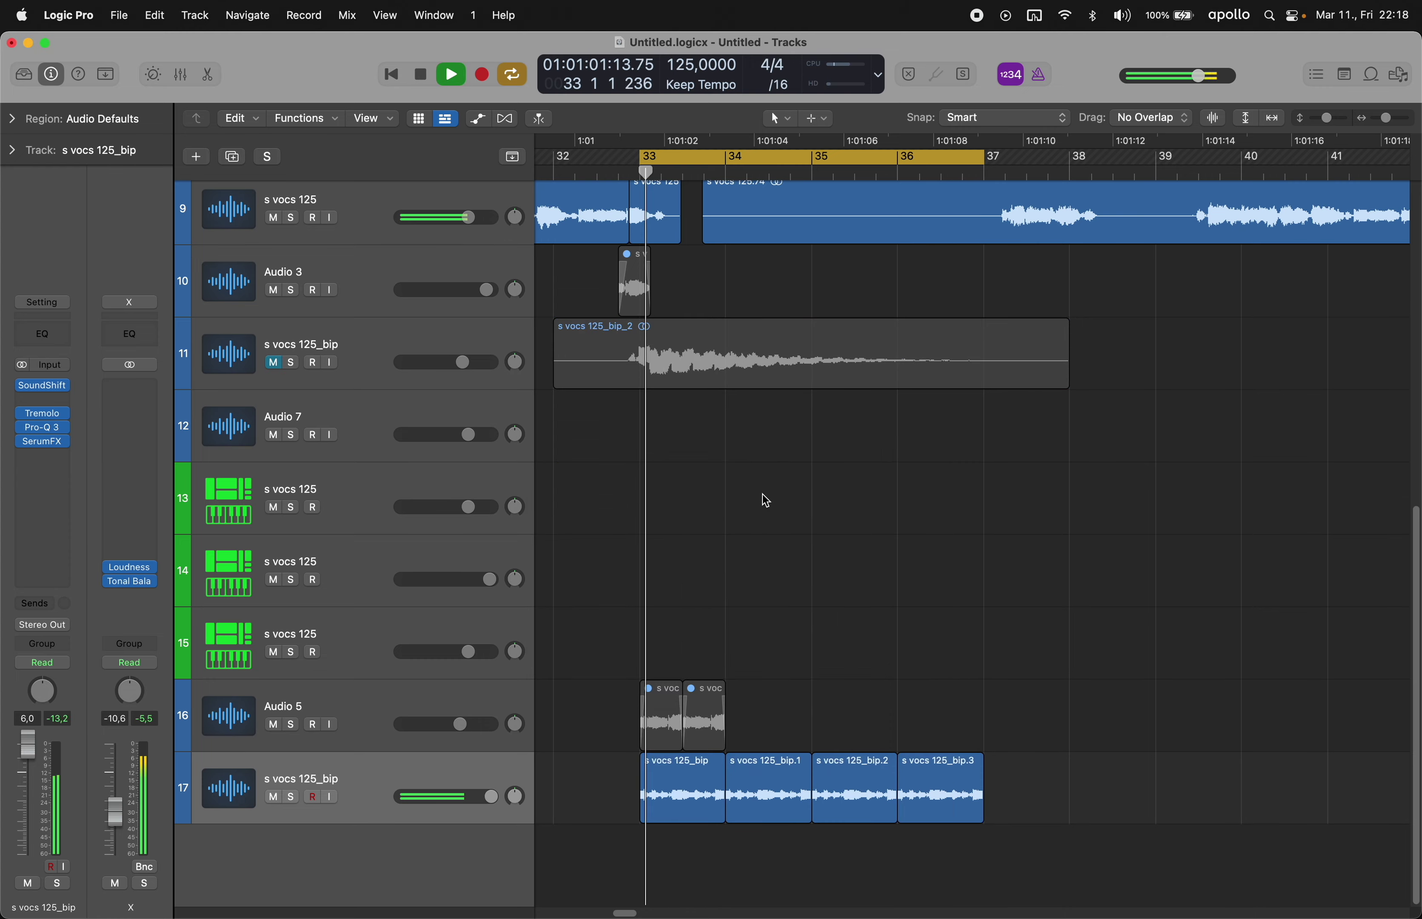
# - Shorten the A3 note at the start of the bar 33 Inst 3 region and add a second short A3 at 33 1 2
pyautogui.scroll(5, 767, 501)
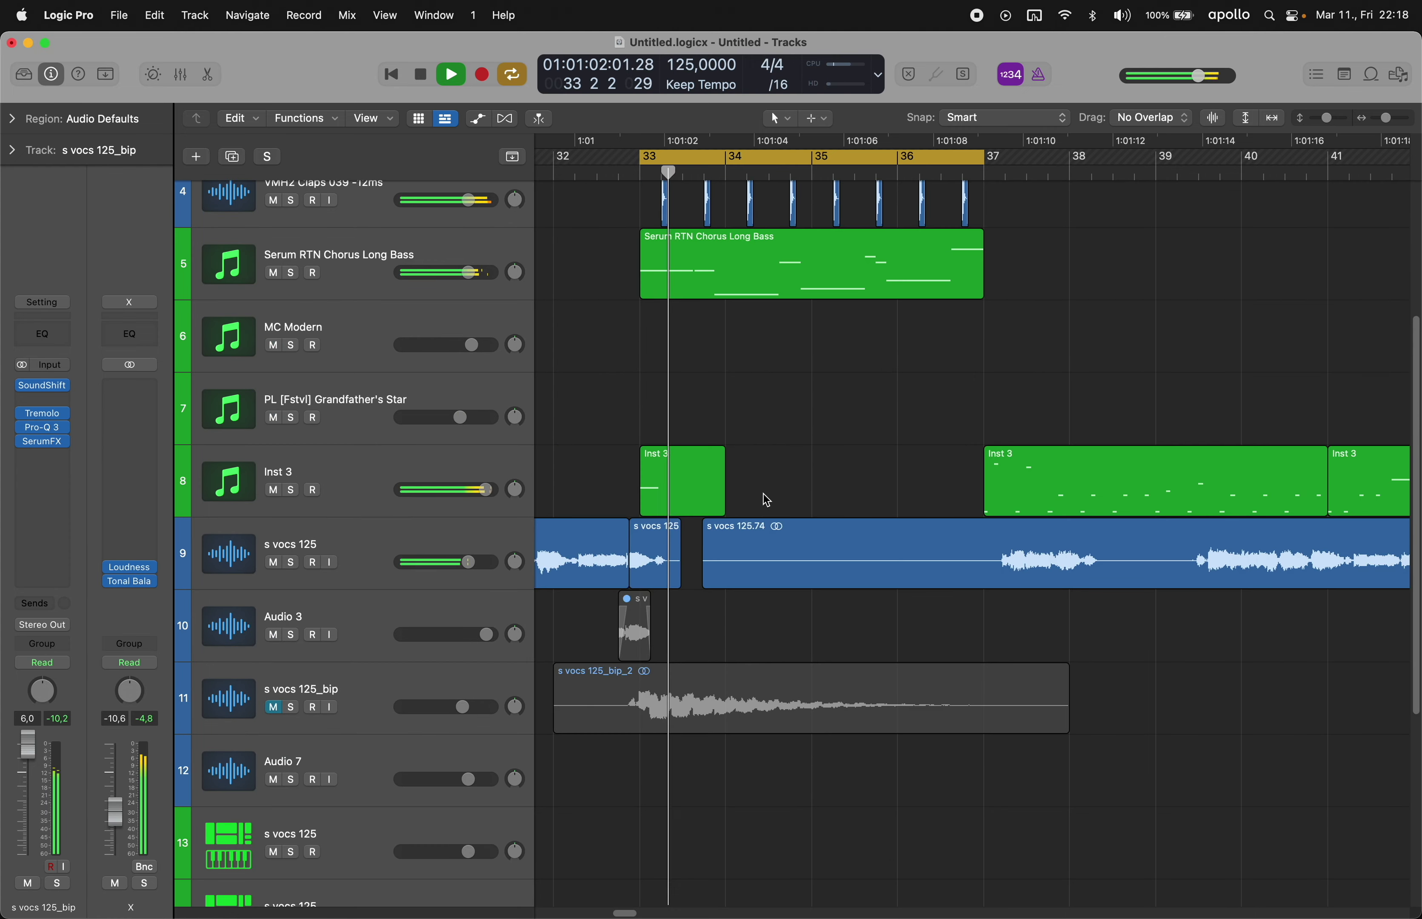
pyautogui.click(705, 470)
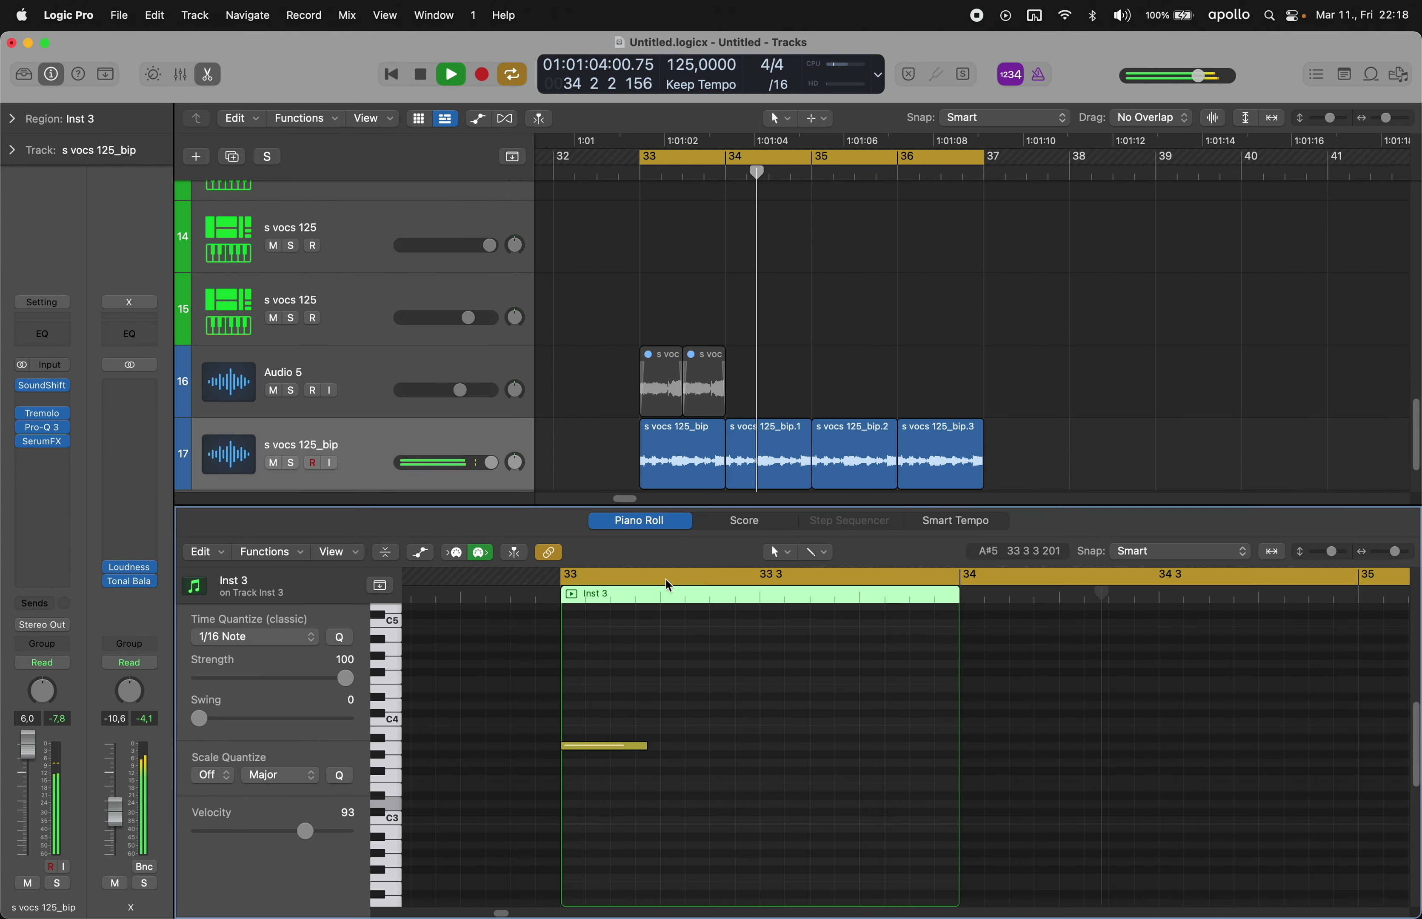
pyautogui.moveTo(631, 749); pyautogui.dragTo(547, 770)
pyautogui.keyDown('super'); pyautogui.click(569, 747); pyautogui.keyUp('super')
pyautogui.scroll(2, 621, 740)
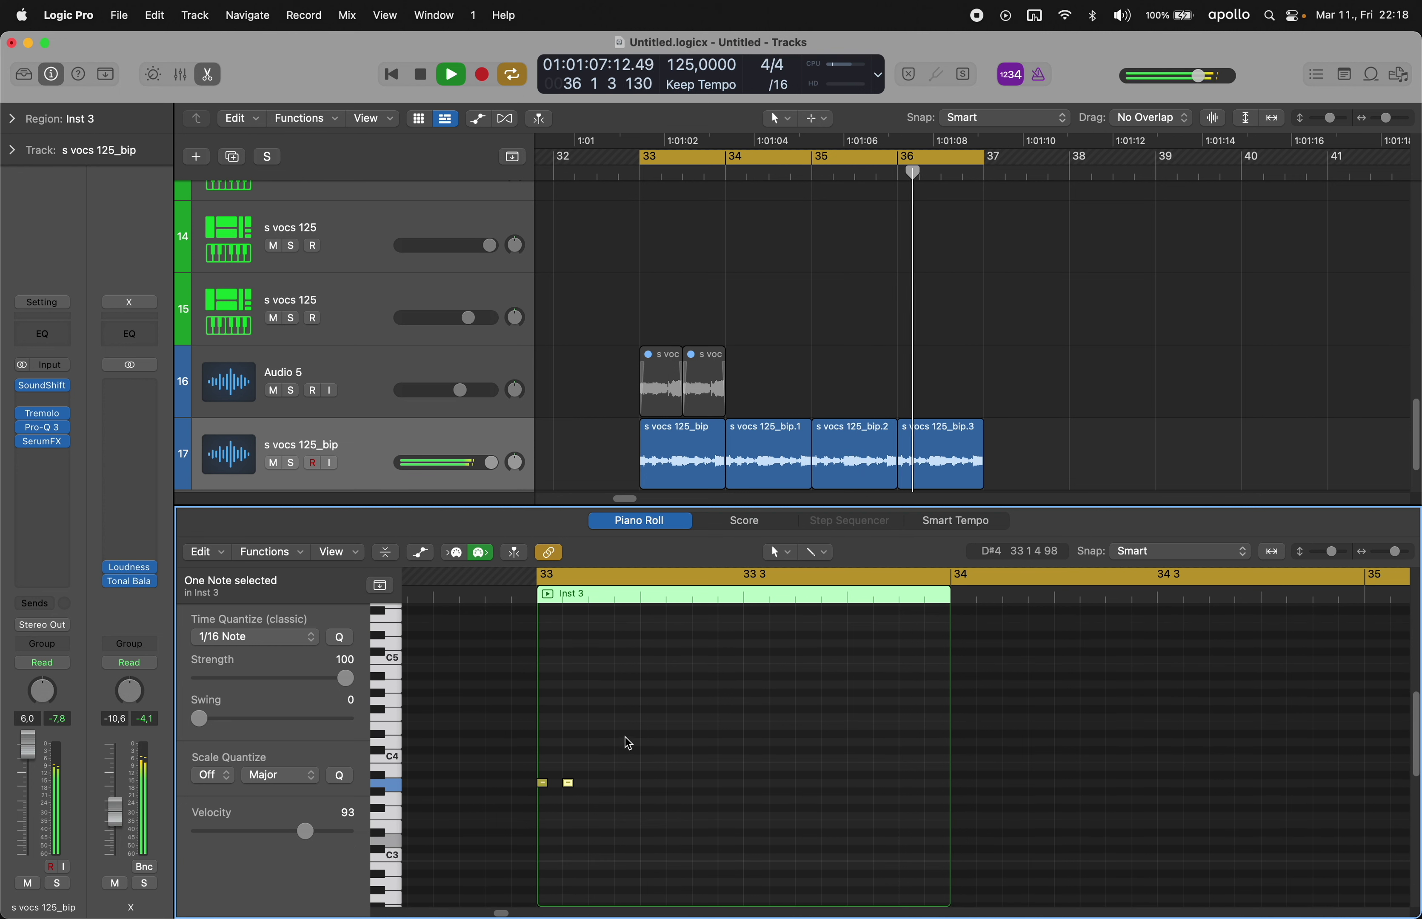
# - Add pairs of short sixteenth-spaced notes to the Inst 3 region: E4 from 33 1 3, A3 from 33 2 3 and F4 from 33 3 1
pyautogui.keyDown('super'); pyautogui.click(598, 726); pyautogui.keyUp('super')
pyautogui.keyDown('super'); pyautogui.click(620, 725); pyautogui.keyUp('super')
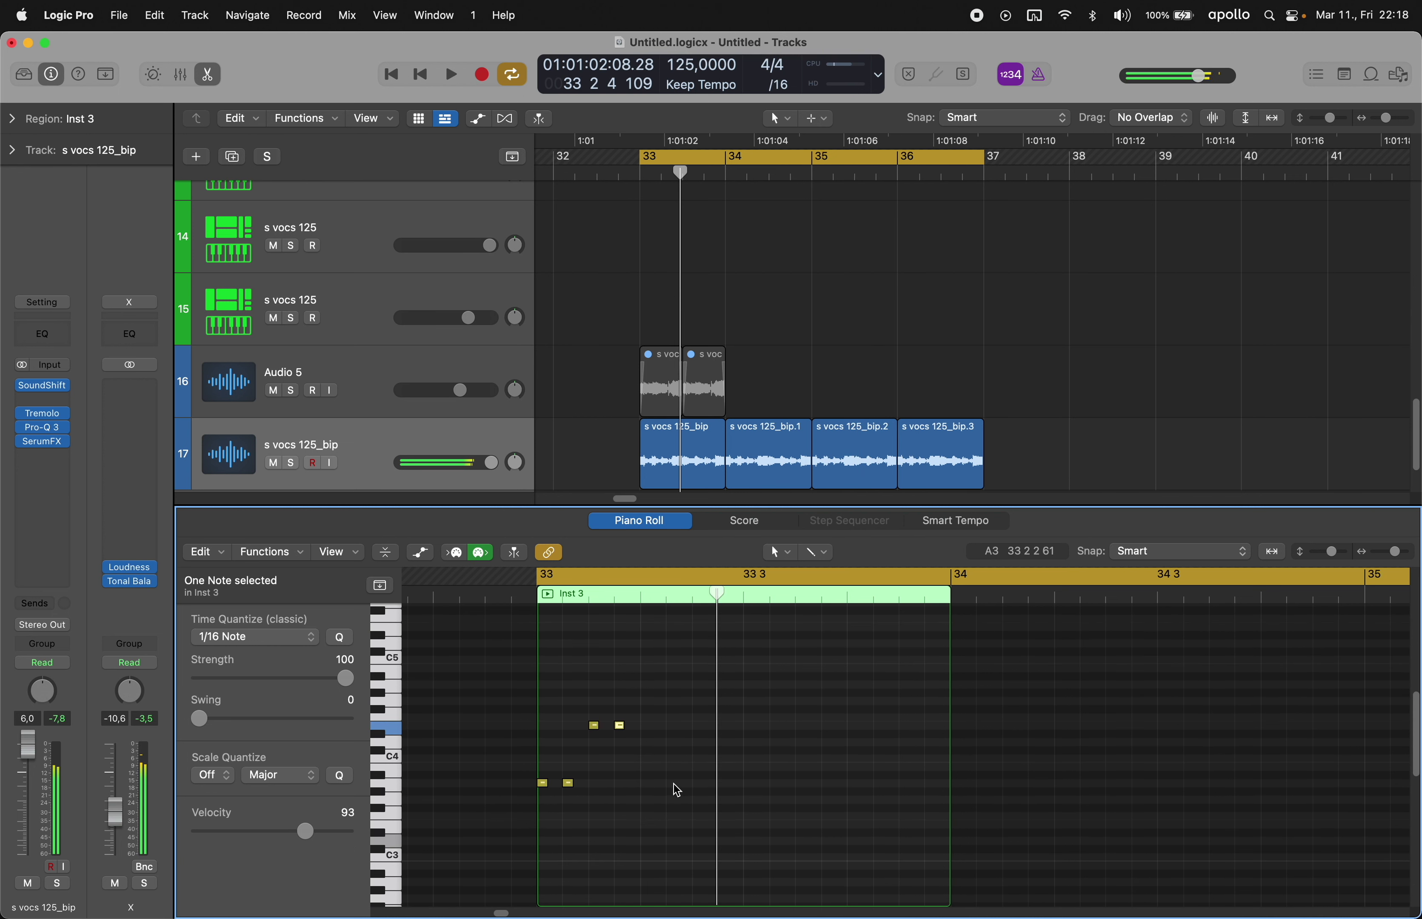
pyautogui.press('space')
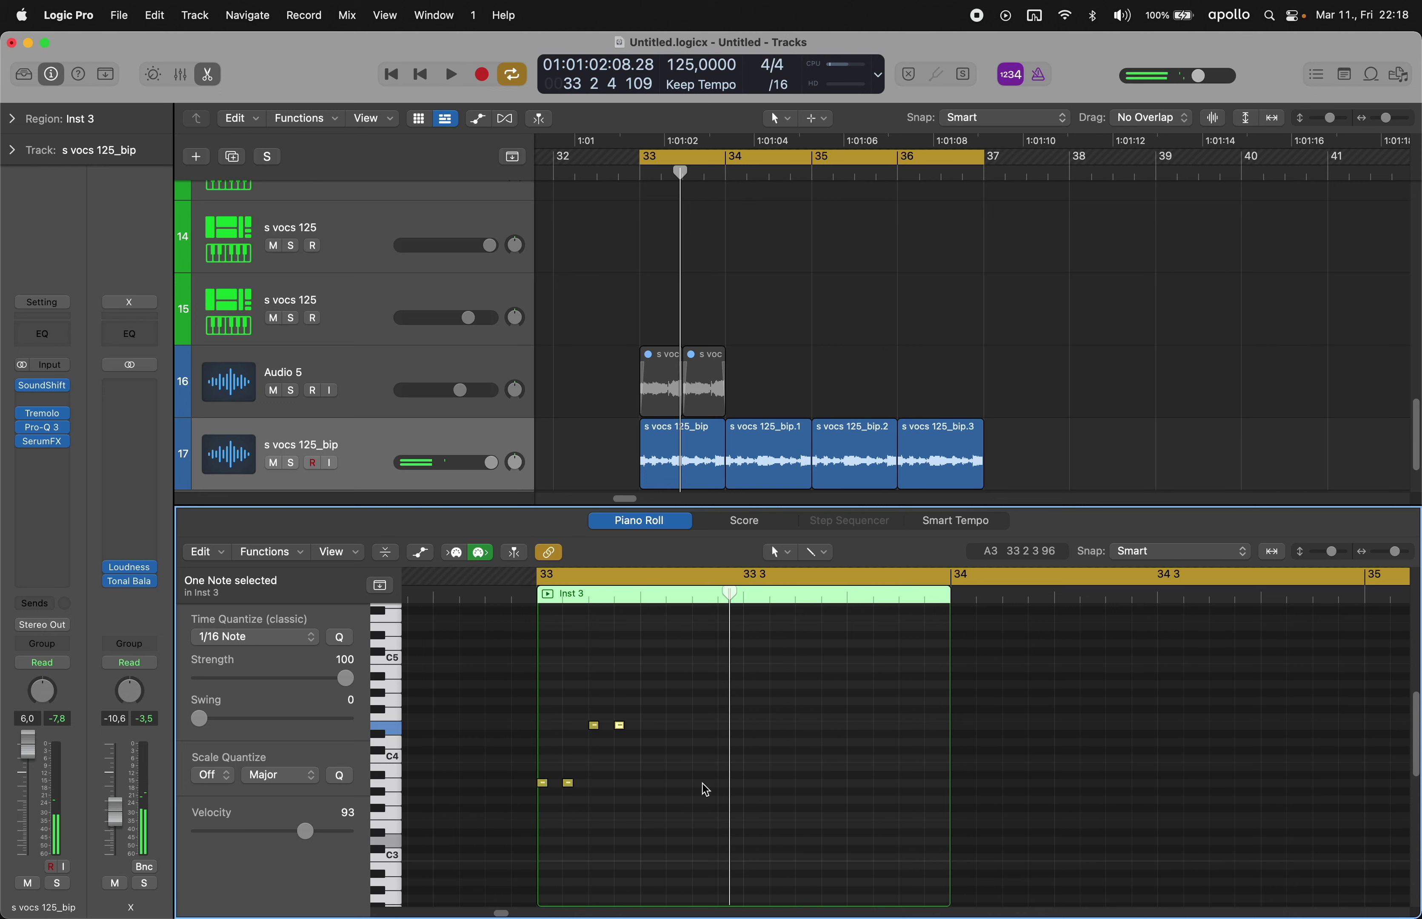
pyautogui.keyDown('super'); pyautogui.click(721, 785); pyautogui.keyUp('super')
pyautogui.keyDown('super'); pyautogui.click(748, 718); pyautogui.keyUp('super')
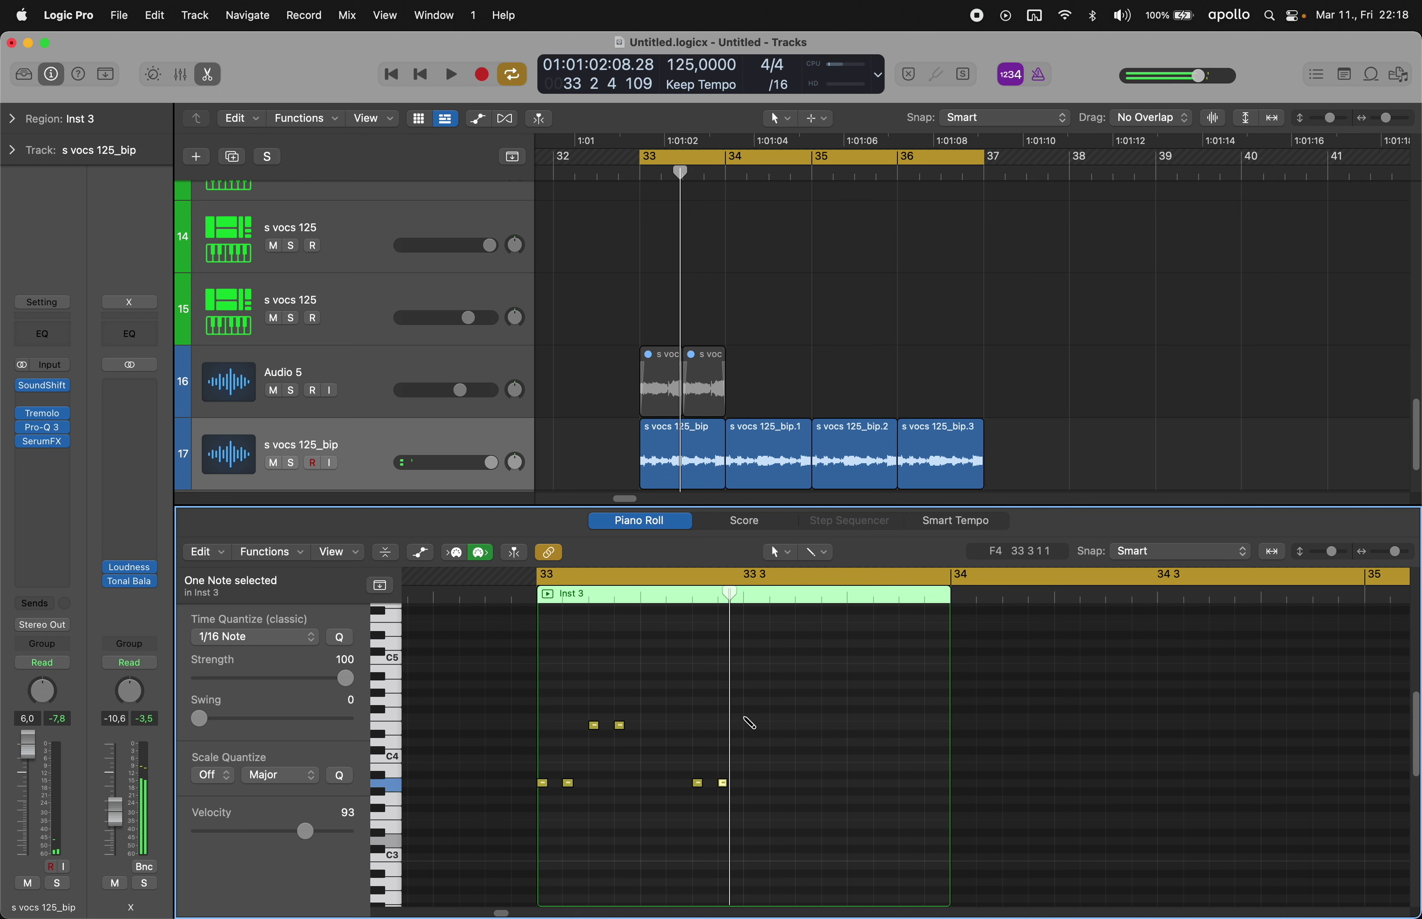
pyautogui.keyDown('super'); pyautogui.click(774, 718); pyautogui.keyUp('super')
# - Finish the bar 33 riff with short A3 notes at 33 4 1 and 33 4 2, D4 at 33 4 3 and E4 at 33 4 4, and play it
pyautogui.keyDown('super'); pyautogui.click(852, 782); pyautogui.keyUp('super')
pyautogui.keyDown('super'); pyautogui.click(877, 782); pyautogui.keyUp('super')
pyautogui.keyDown('super'); pyautogui.click(903, 742); pyautogui.keyUp('super')
pyautogui.keyDown('super'); pyautogui.click(929, 726); pyautogui.keyUp('super')
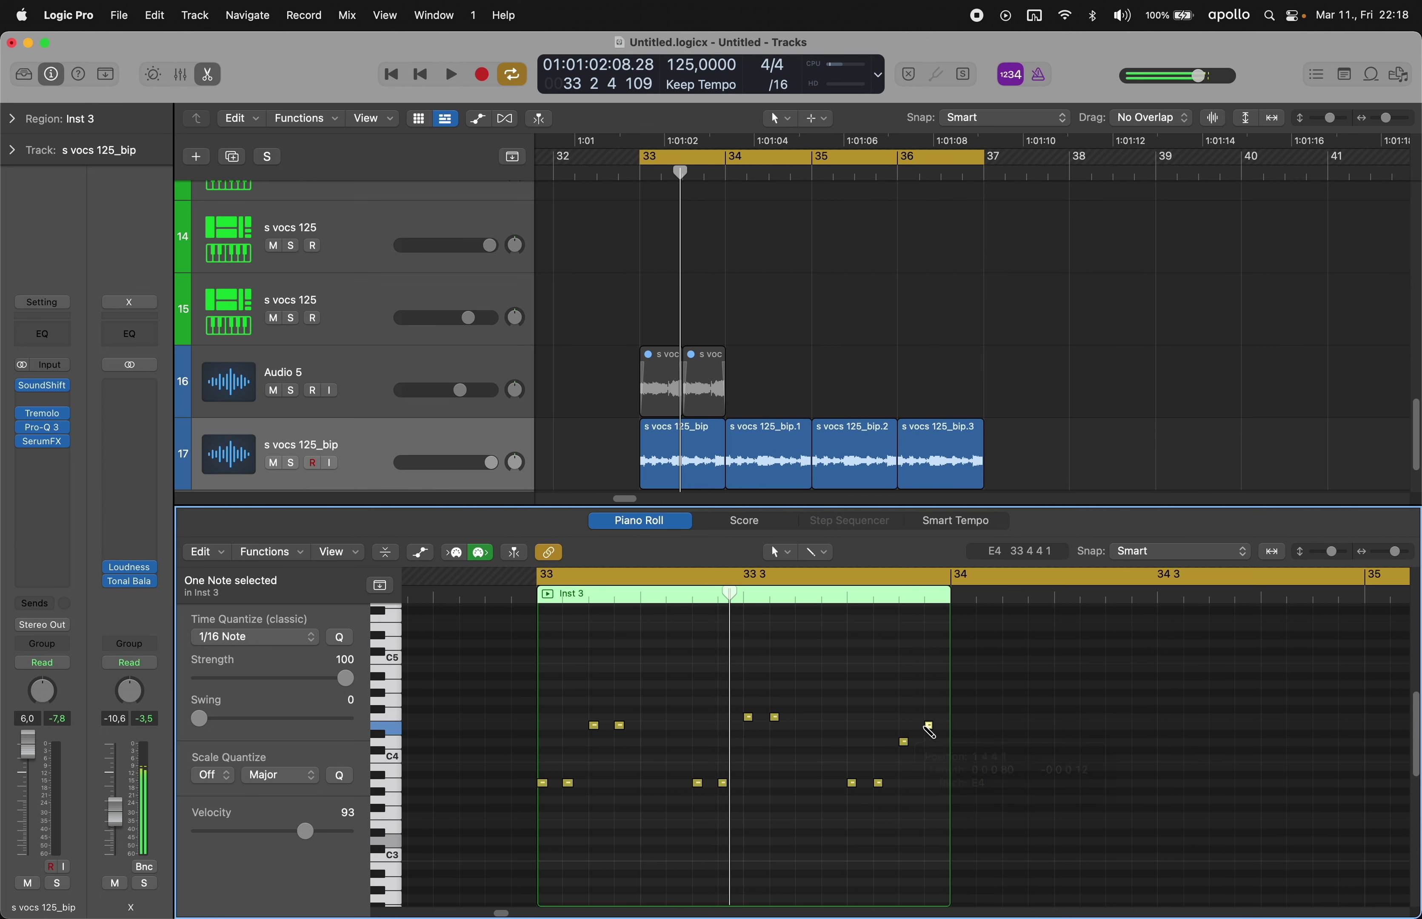
pyautogui.press('space')
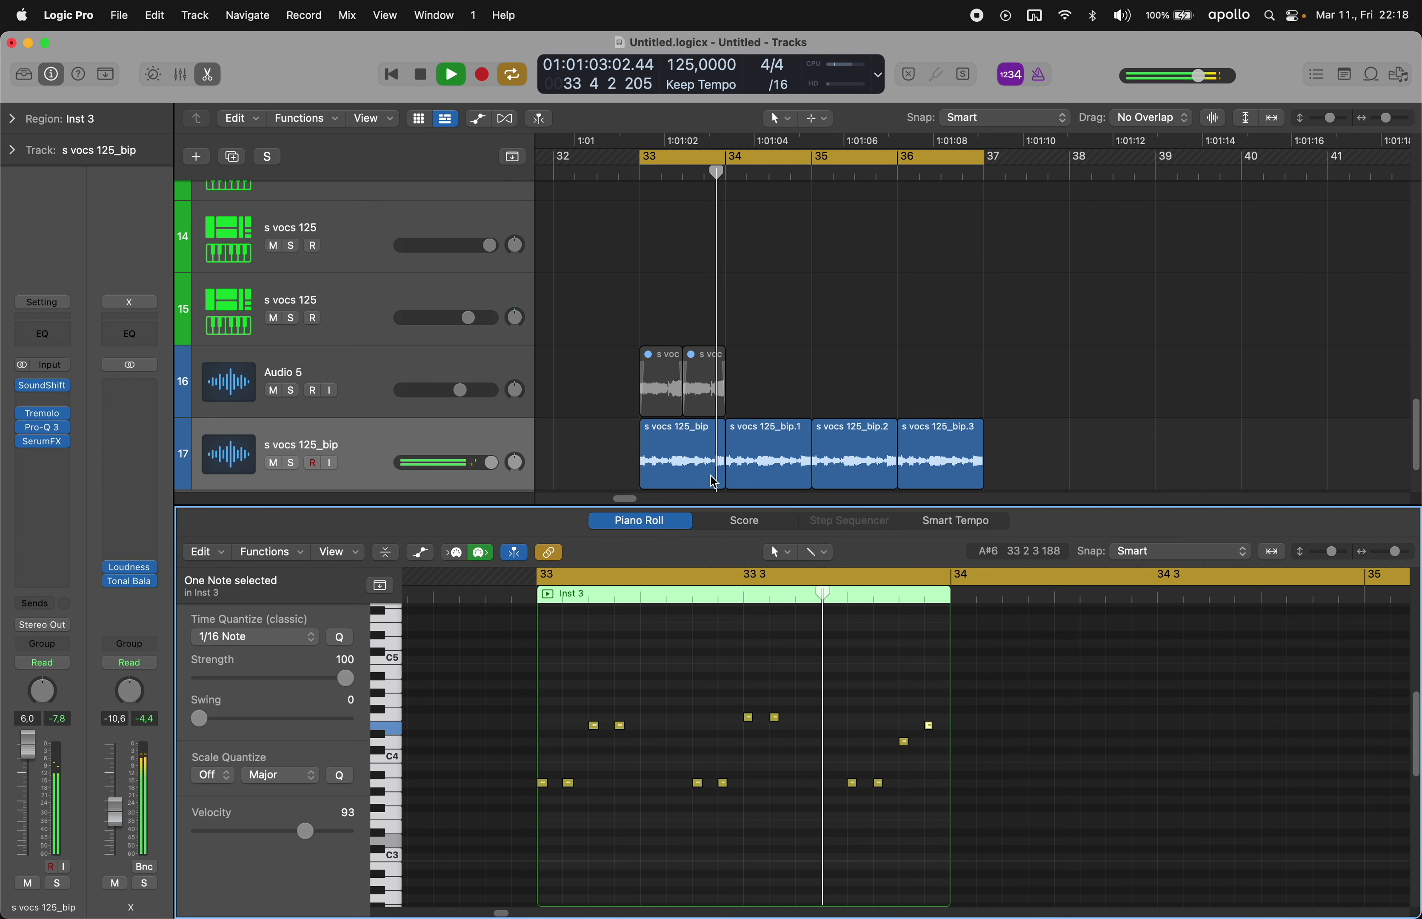
# - Repeat the one-bar Inst 3 region up to bar 37 and select the Inst 3 track
pyautogui.scroll(10, 711, 381)
pyautogui.scroll(-5, 704, 409)
pyautogui.moveTo(722, 383); pyautogui.dragTo(980, 384)
pyautogui.click(655, 301)
pyautogui.click(334, 385)
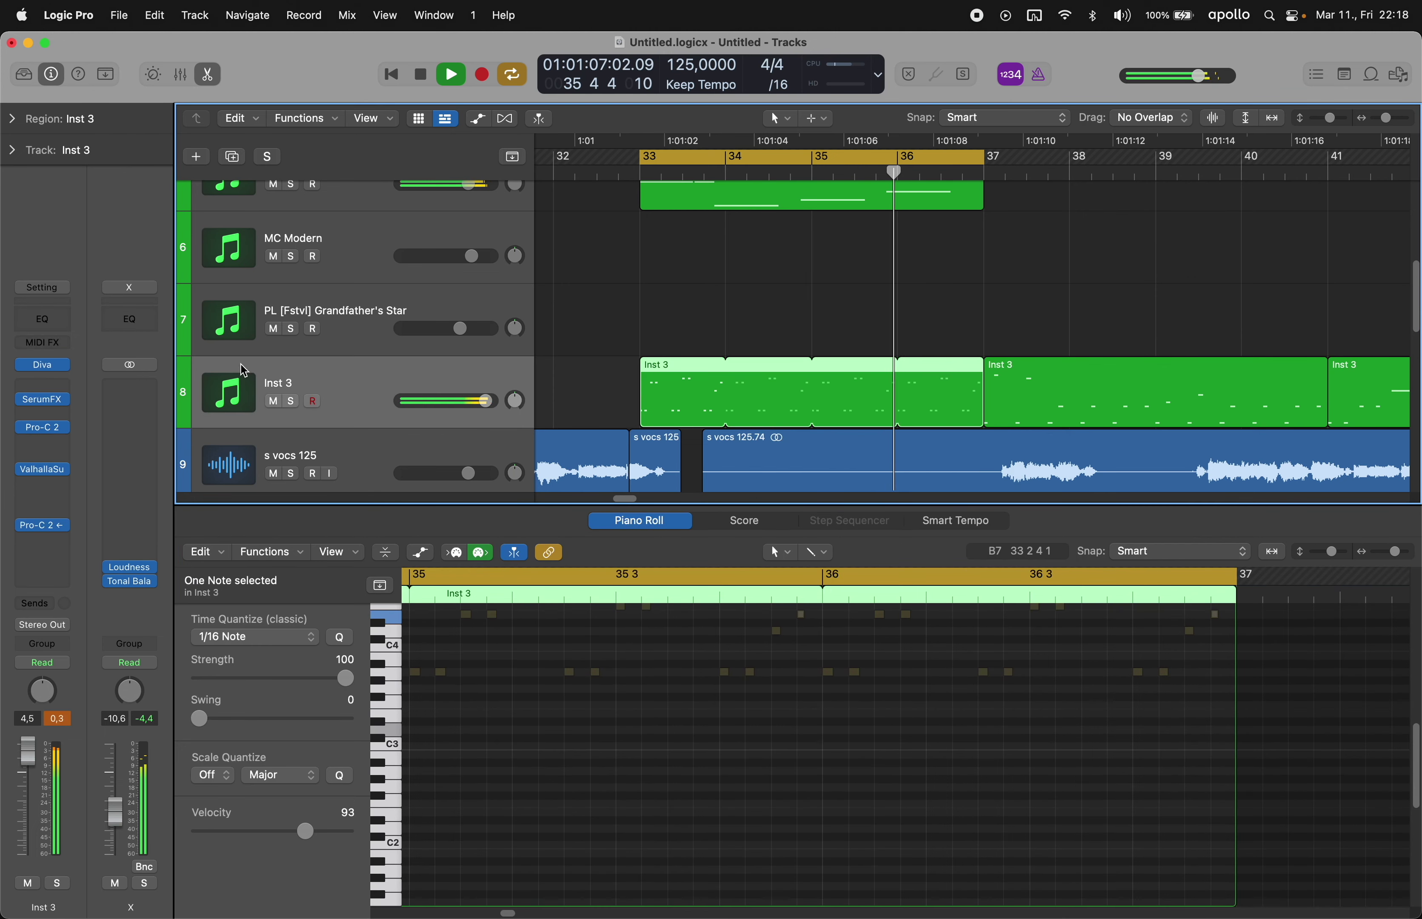
# - Adjust the VCF1 cutoff and set the envelope 1 decay to about 19.50 in Diva on the Inst 3 track
pyautogui.click(42, 365)
pyautogui.moveTo(1026, 438); pyautogui.dragTo(1027, 430)
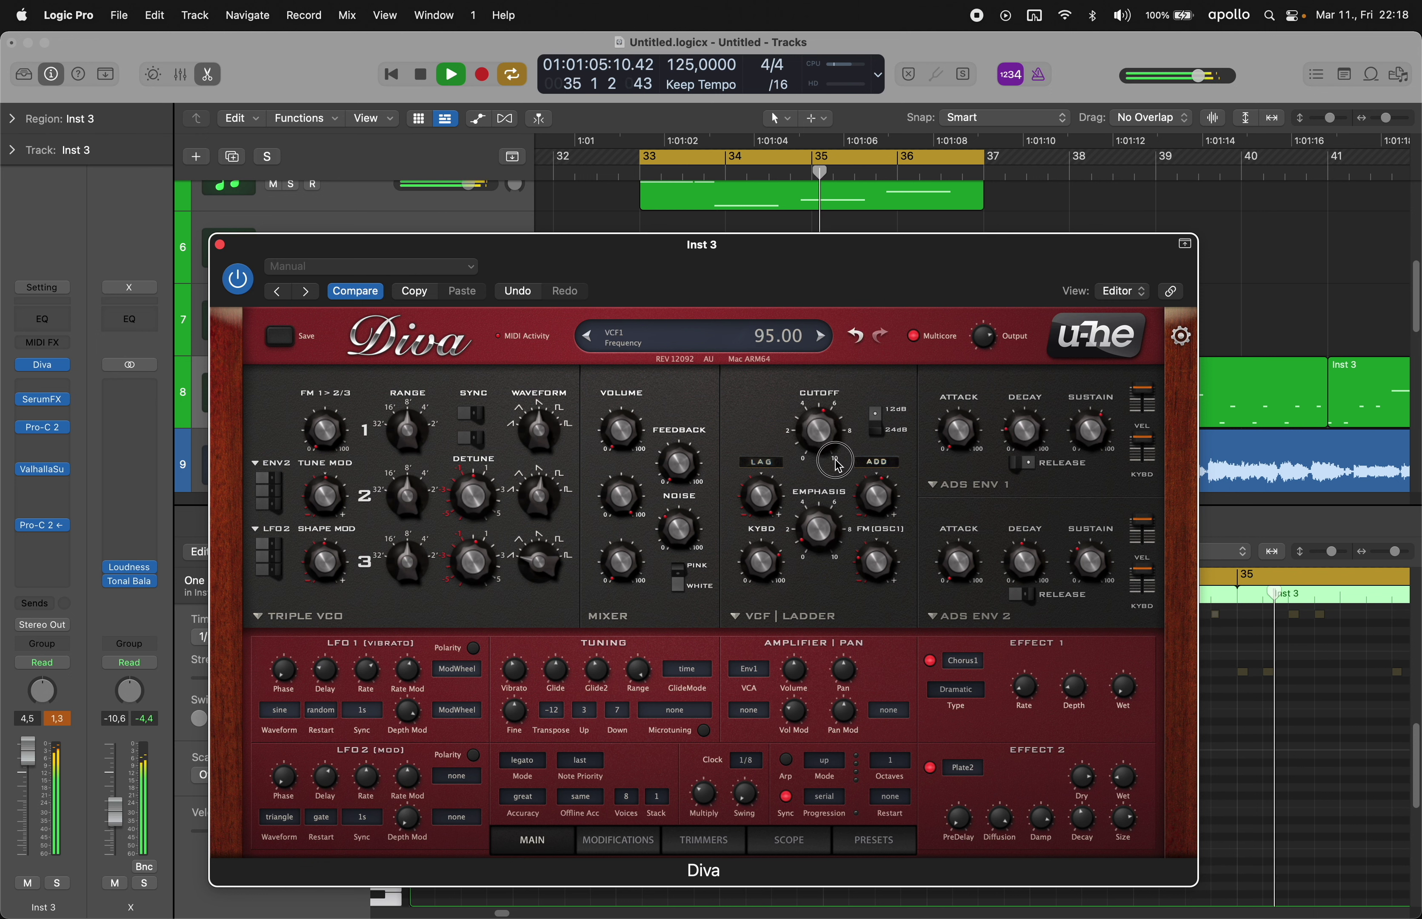
pyautogui.moveTo(837, 468); pyautogui.dragTo(839, 478)
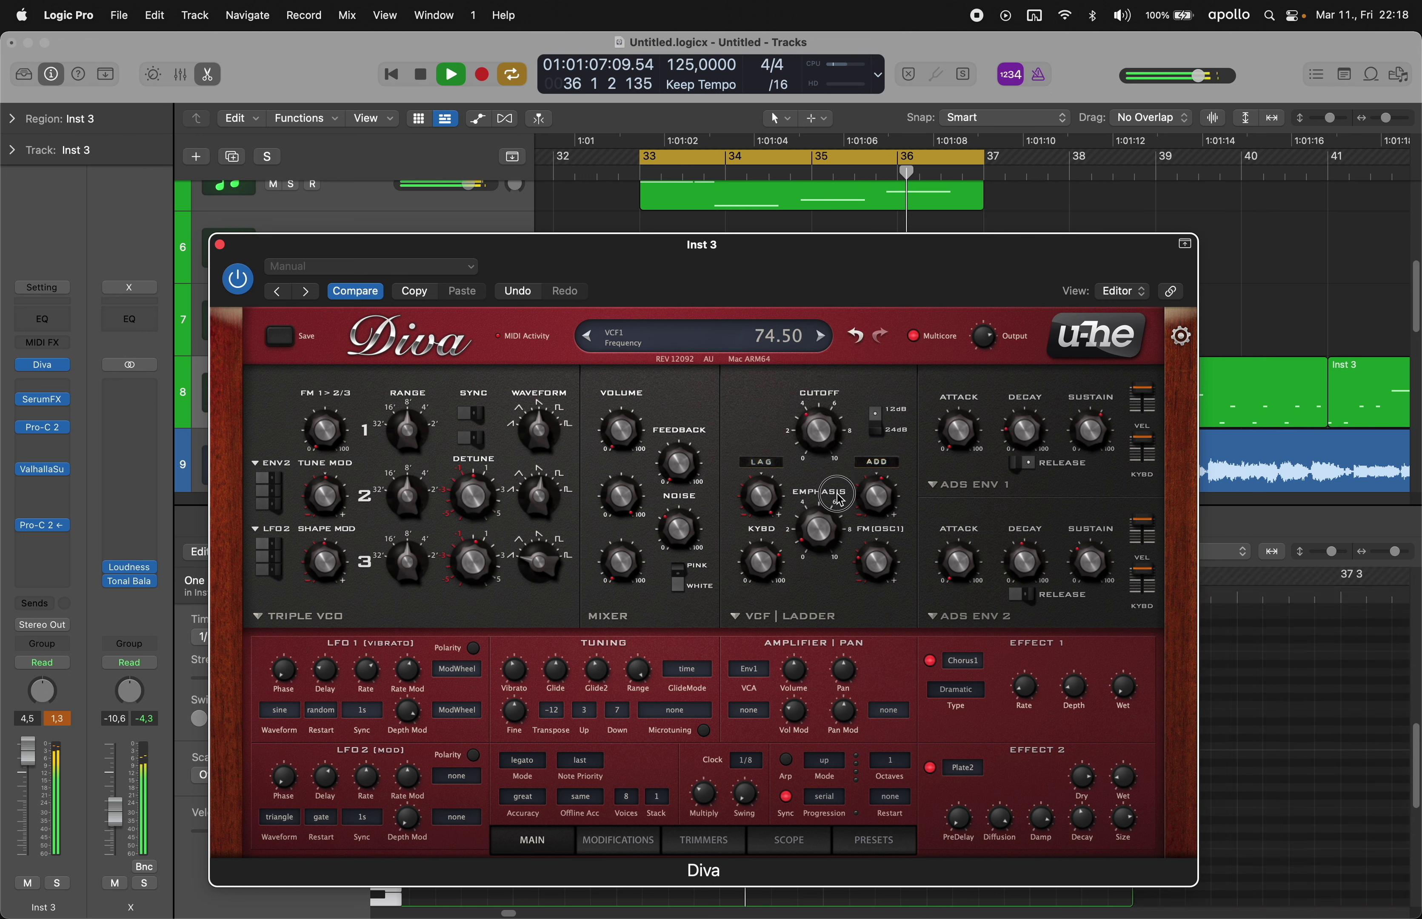
pyautogui.moveTo(841, 521); pyautogui.dragTo(842, 524)
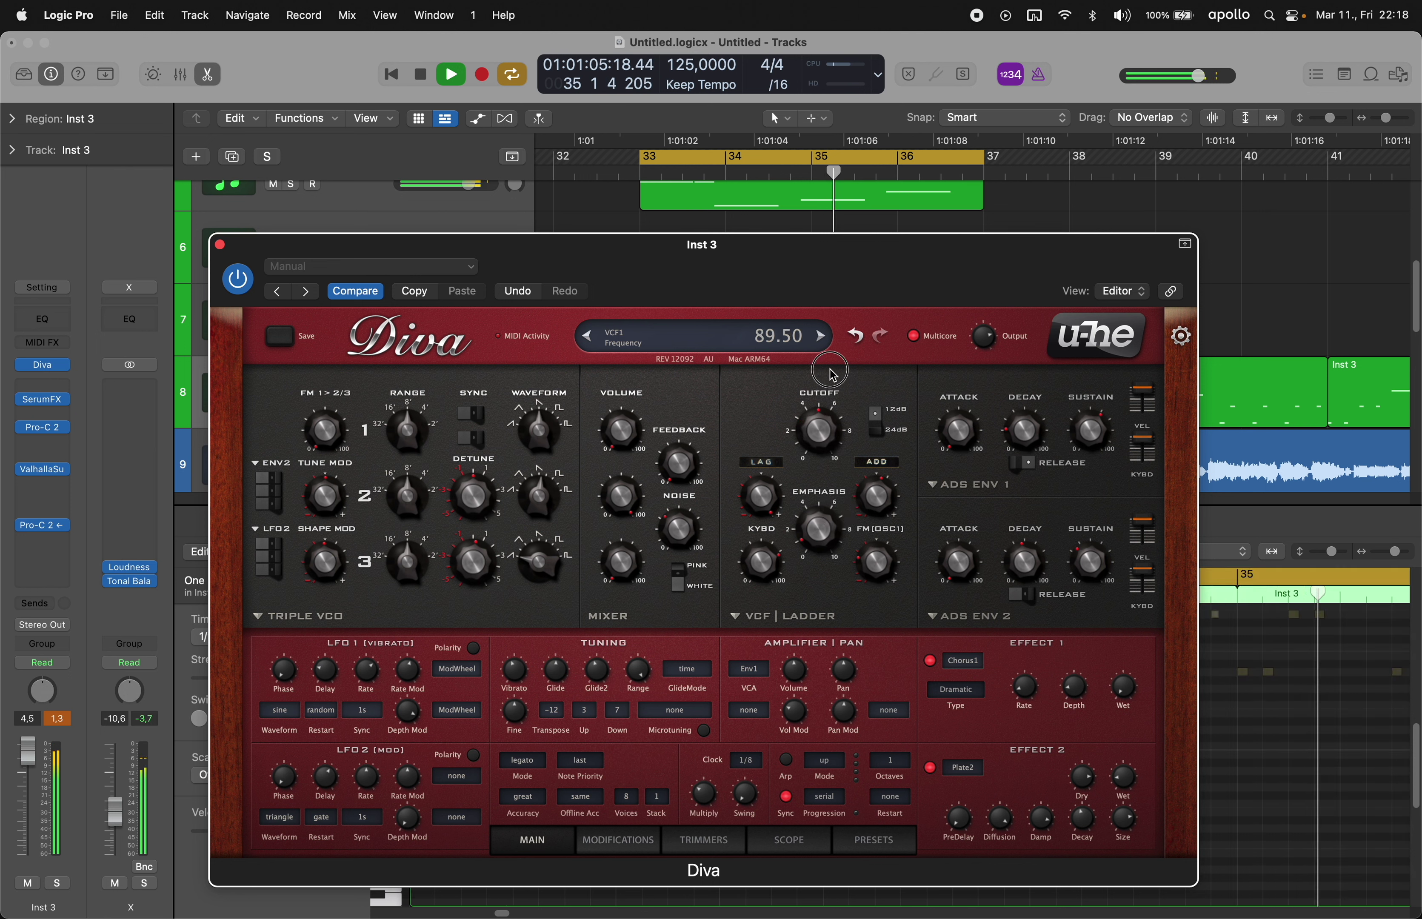
pyautogui.moveTo(832, 374); pyautogui.dragTo(836, 357)
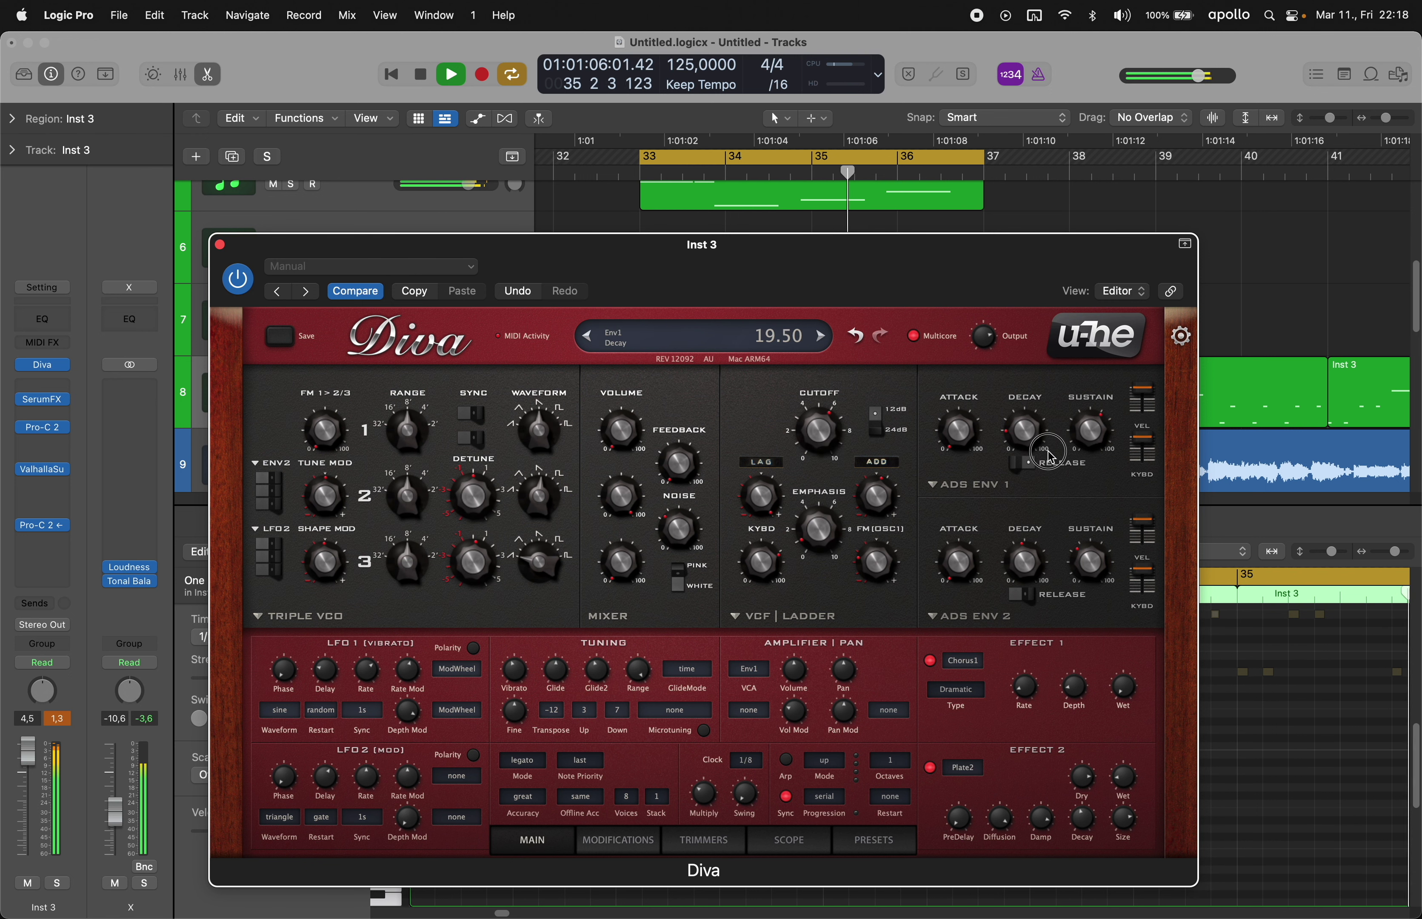
pyautogui.moveTo(1050, 455); pyautogui.dragTo(1051, 459)
pyautogui.click(220, 245)
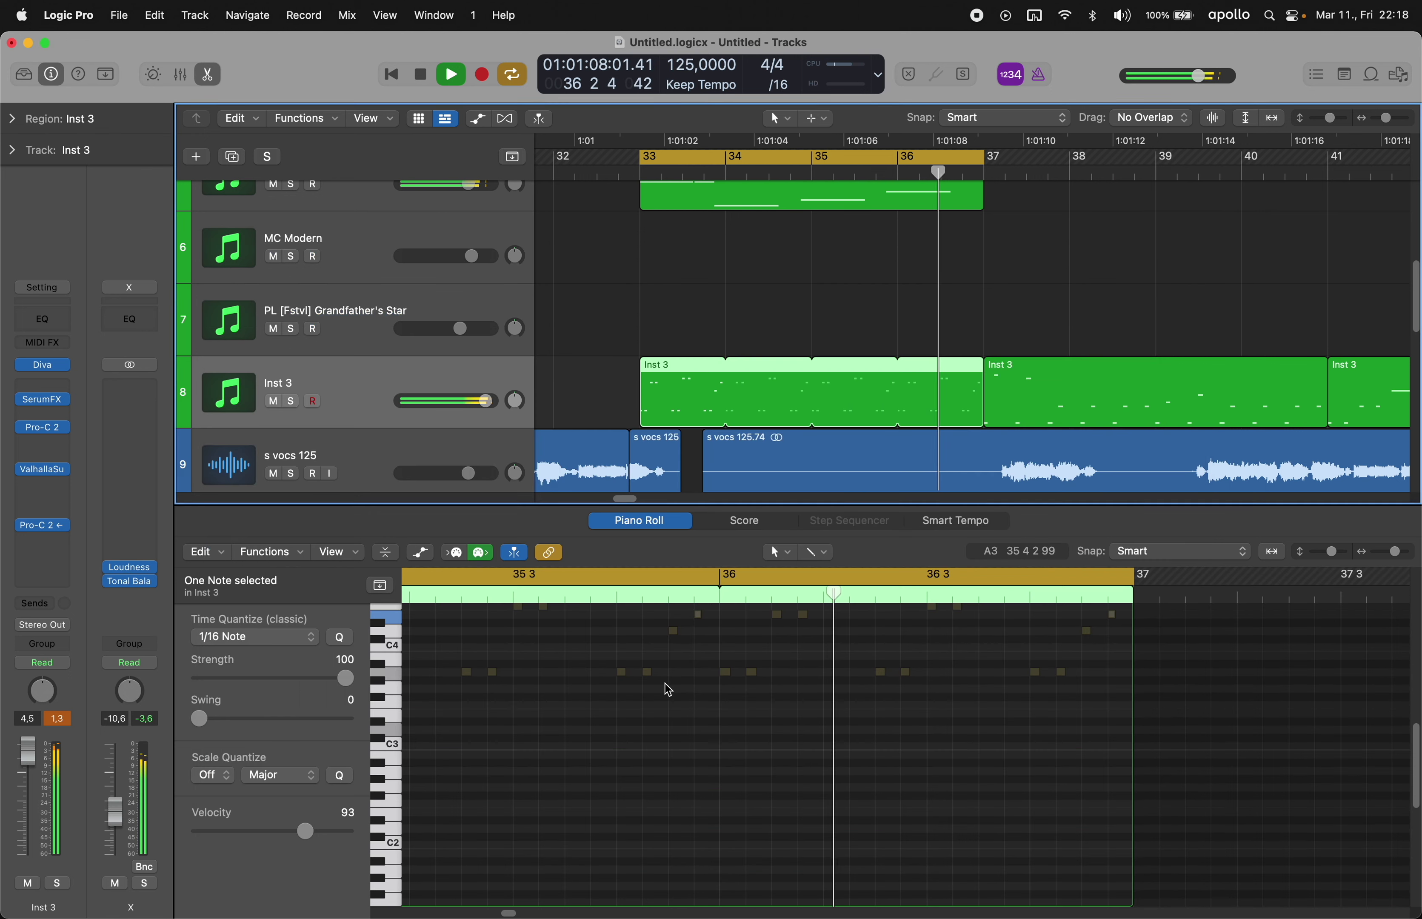
# - Add sixteenth-long A3 notes to the Inst 3 riff at 33 2 2 and 33 3 4, playing the loop between edits
pyautogui.scroll(-1, 615, 670)
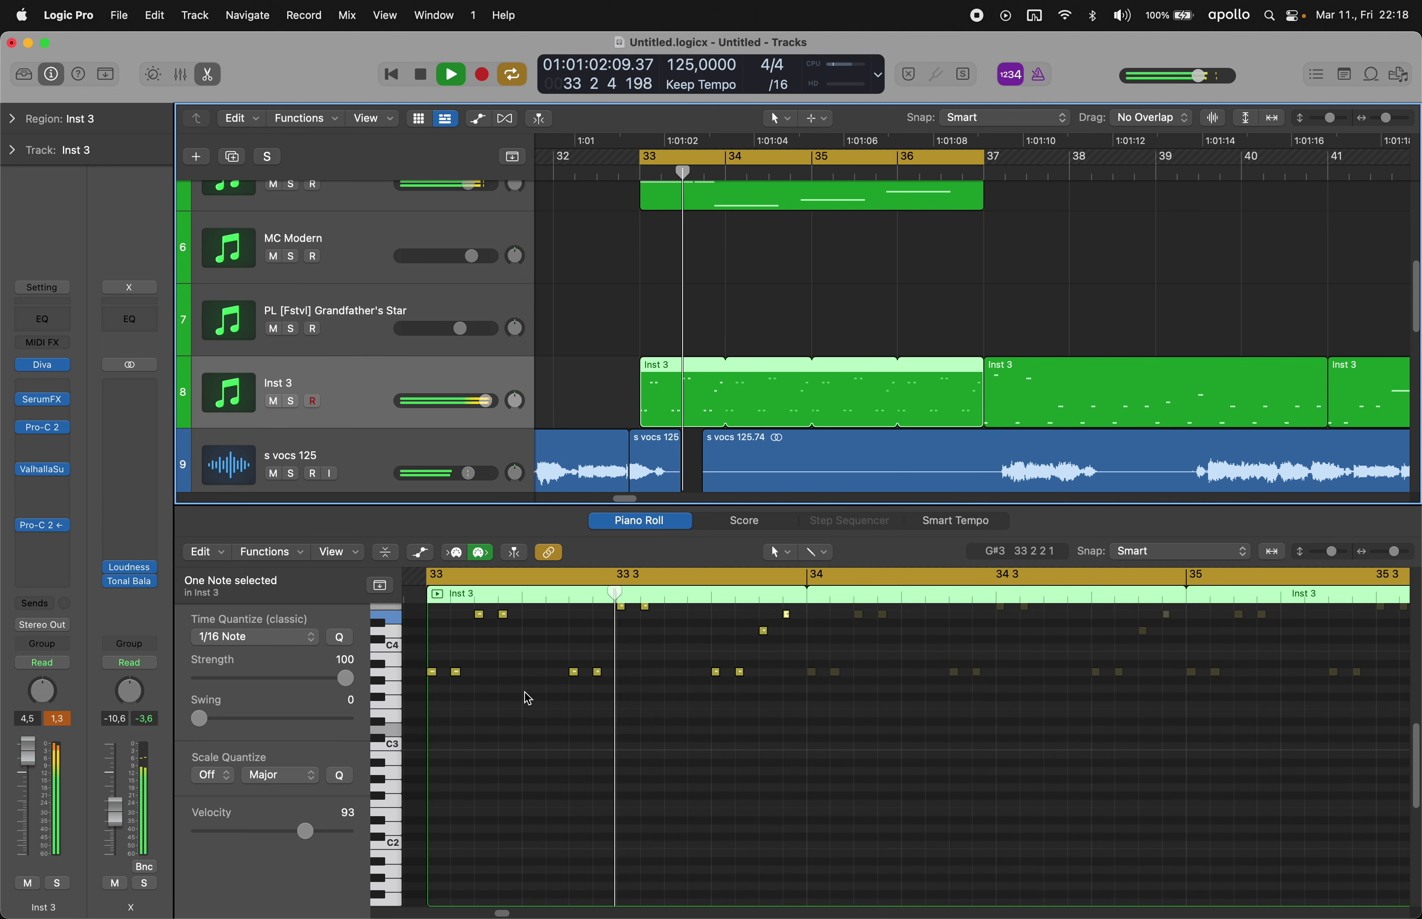
pyautogui.press('space')
pyautogui.click(544, 682)
pyautogui.keyDown('super'); pyautogui.click(551, 678); pyautogui.keyUp('super')
pyautogui.moveTo(549, 681); pyautogui.dragTo(564, 682)
pyautogui.press('space')
pyautogui.scroll(2, 576, 657)
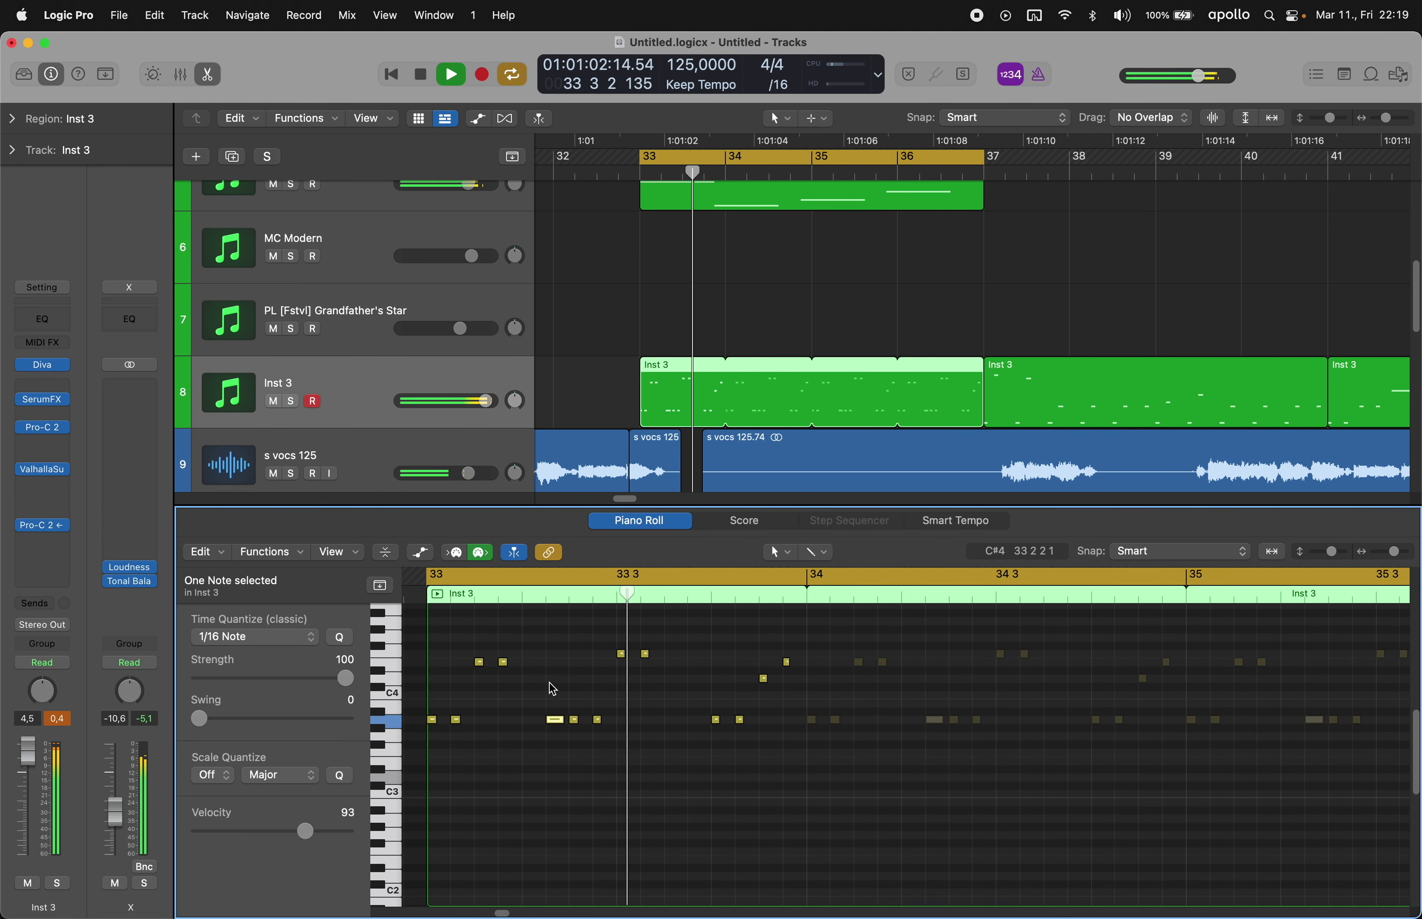
pyautogui.click(560, 669)
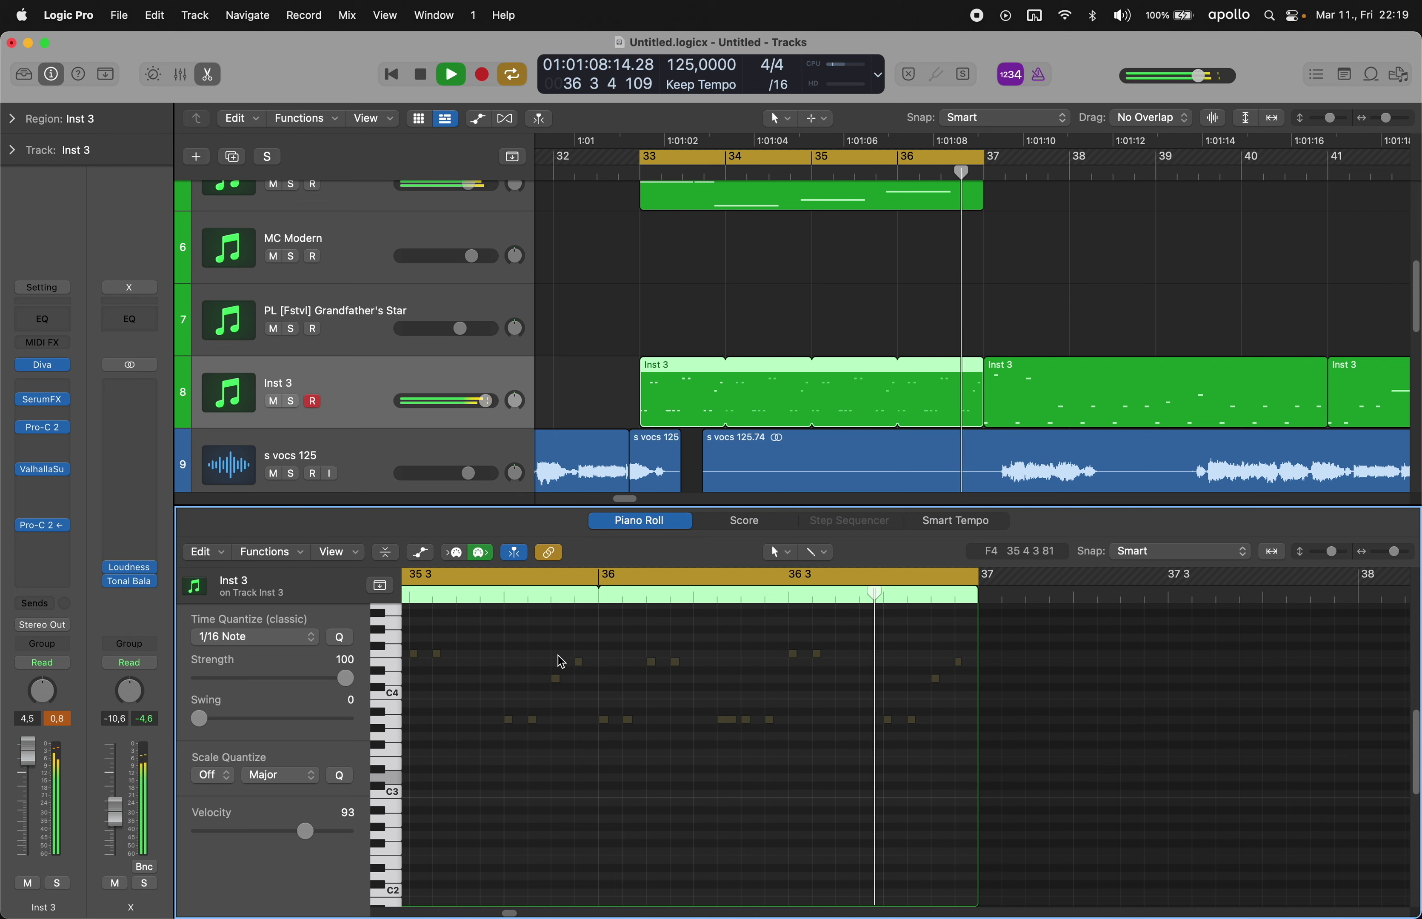
pyautogui.press('space')
pyautogui.keyDown('super'); pyautogui.click(673, 720); pyautogui.keyUp('super')
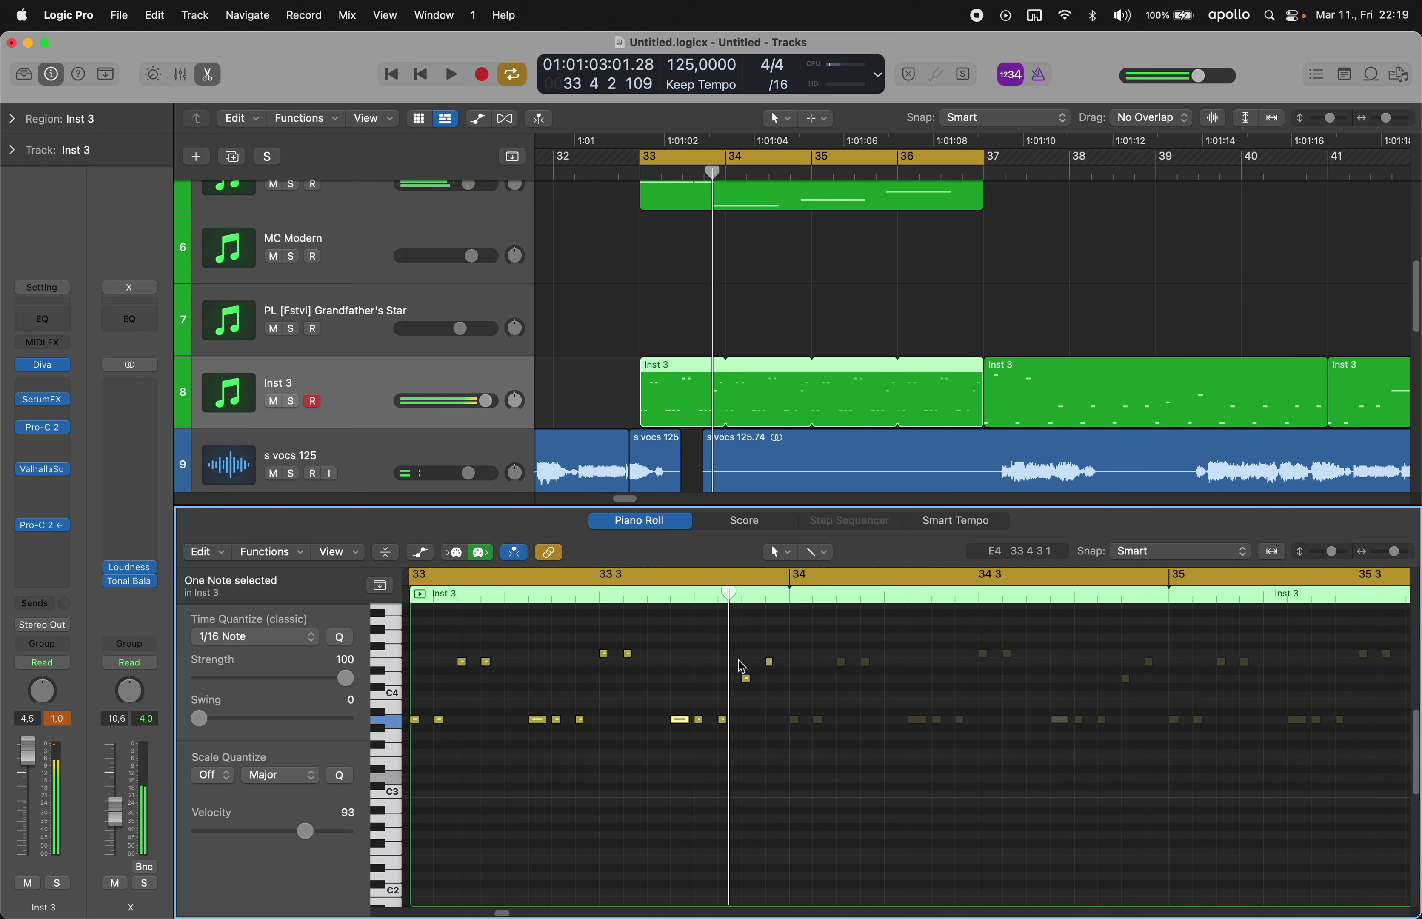
# - Separate bar 34 of the Inst 3 track into its own region and show its notes in the piano roll
pyautogui.moveTo(726, 404); pyautogui.dragTo(807, 403)
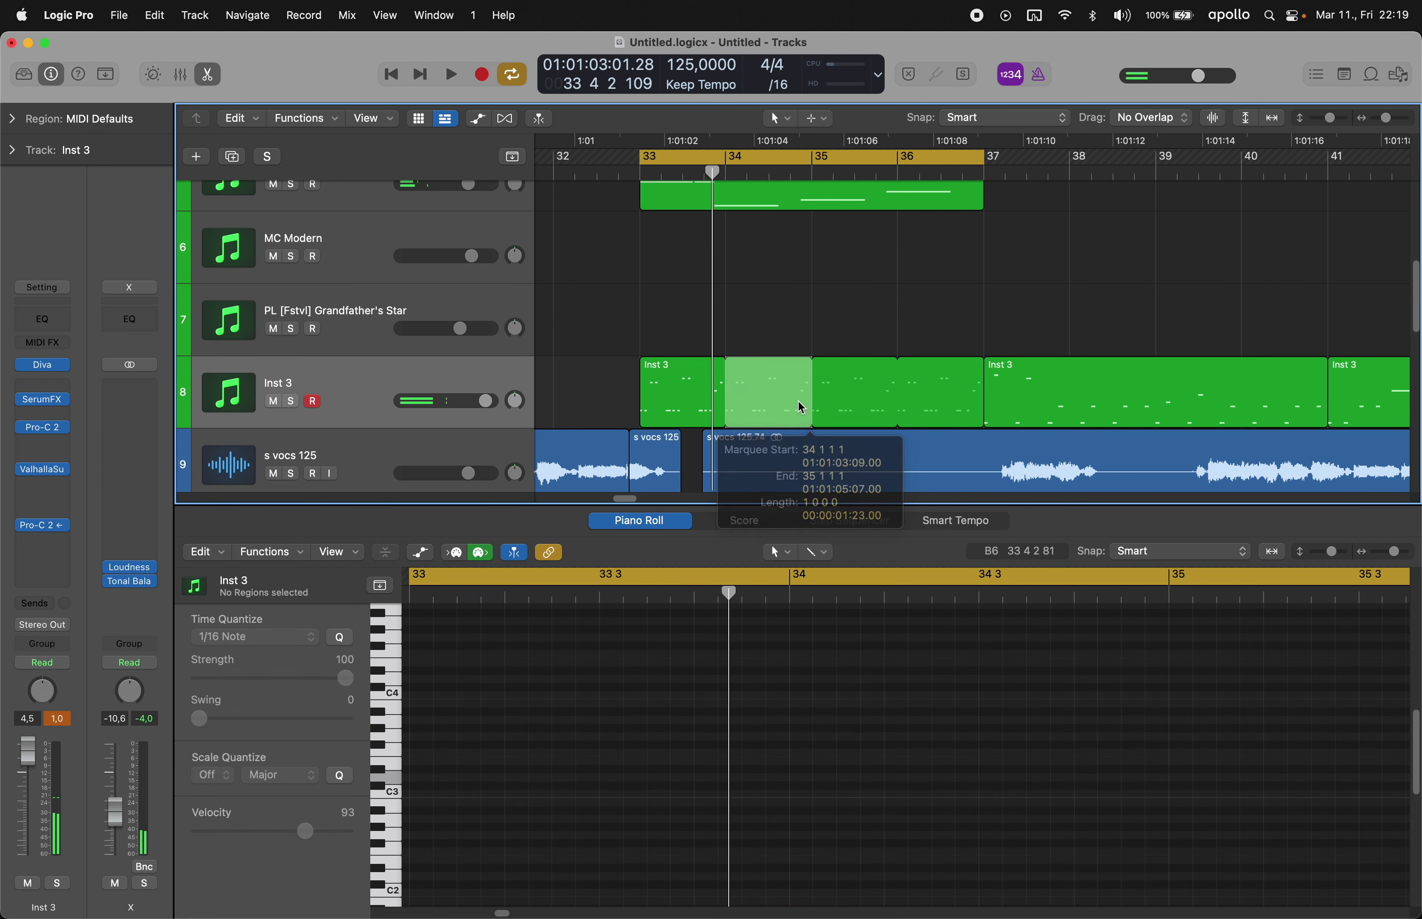
pyautogui.click(801, 400)
pyautogui.hscroll(4, 812, 779)
pyautogui.scroll(2, 816, 770)
pyautogui.click(827, 745)
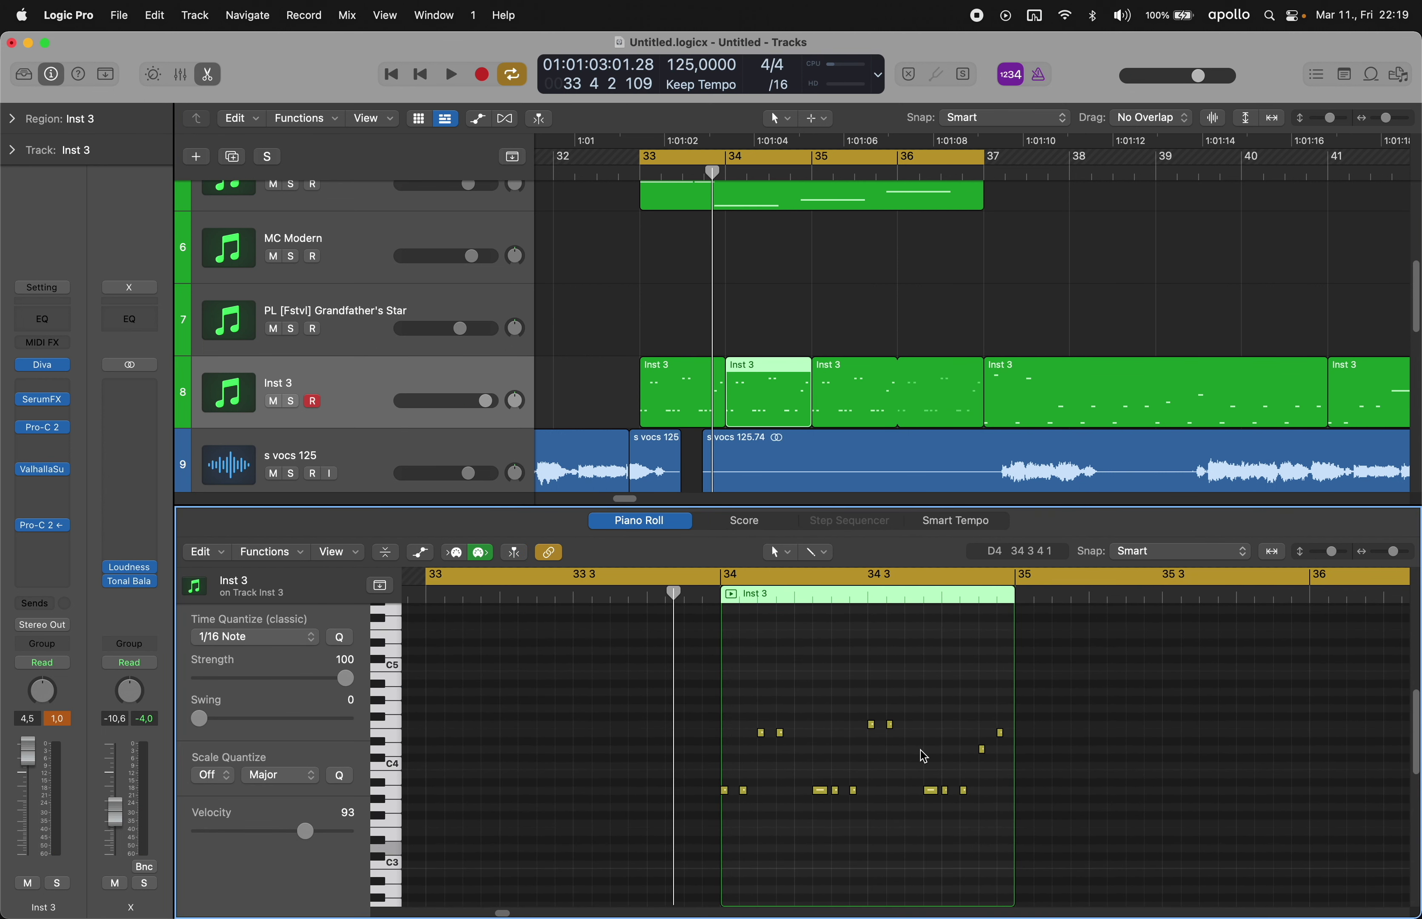
# - In the bar 34 region, add a short A3 note at 34 3 3 and raise the A3 at 34 4 2 to C4
pyautogui.keyDown('super'); pyautogui.click(909, 790); pyautogui.keyUp('super')
pyautogui.moveTo(959, 759); pyautogui.dragTo(962, 818)
pyautogui.hotkey('alt', 'Up')
pyautogui.hotkey('alt', 'Up')
pyautogui.hotkey('alt', 'Up')
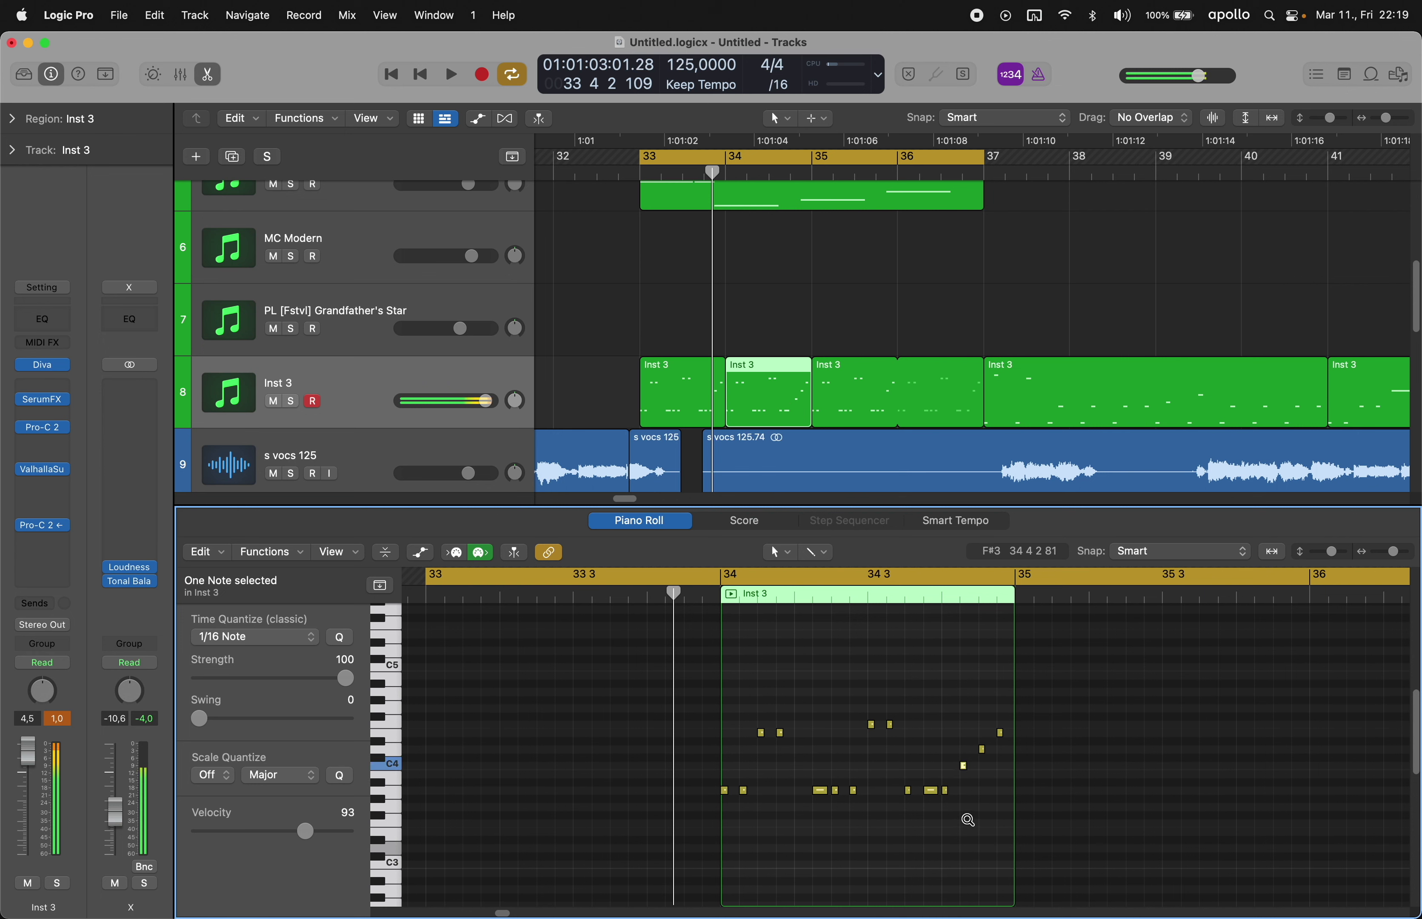
# - Play the loop, then copy the Inst 3 regions of bars 33 and 34 and clear the old repeat at bar 35
pyautogui.press('space')
pyautogui.press('p')
pyautogui.moveTo(776, 300); pyautogui.dragTo(711, 385)
pyautogui.keyDown('super'); pyautogui.click(815, 407); pyautogui.keyUp('super')
pyautogui.moveTo(816, 406); pyautogui.dragTo(896, 400)
pyautogui.press('Delete')
pyautogui.moveTo(844, 335); pyautogui.dragTo(816, 388)
pyautogui.press('Delete')
# - Paste the copied two-bar Inst 3 pattern at bar 35 so the riff runs up to bar 37
pyautogui.click(688, 388)
pyautogui.keyDown('super'); pyautogui.click(814, 403); pyautogui.keyUp('super')
pyautogui.press('super+v')
pyautogui.press('super+z')
pyautogui.keyDown('super'); pyautogui.click(812, 372); pyautogui.keyUp('super')
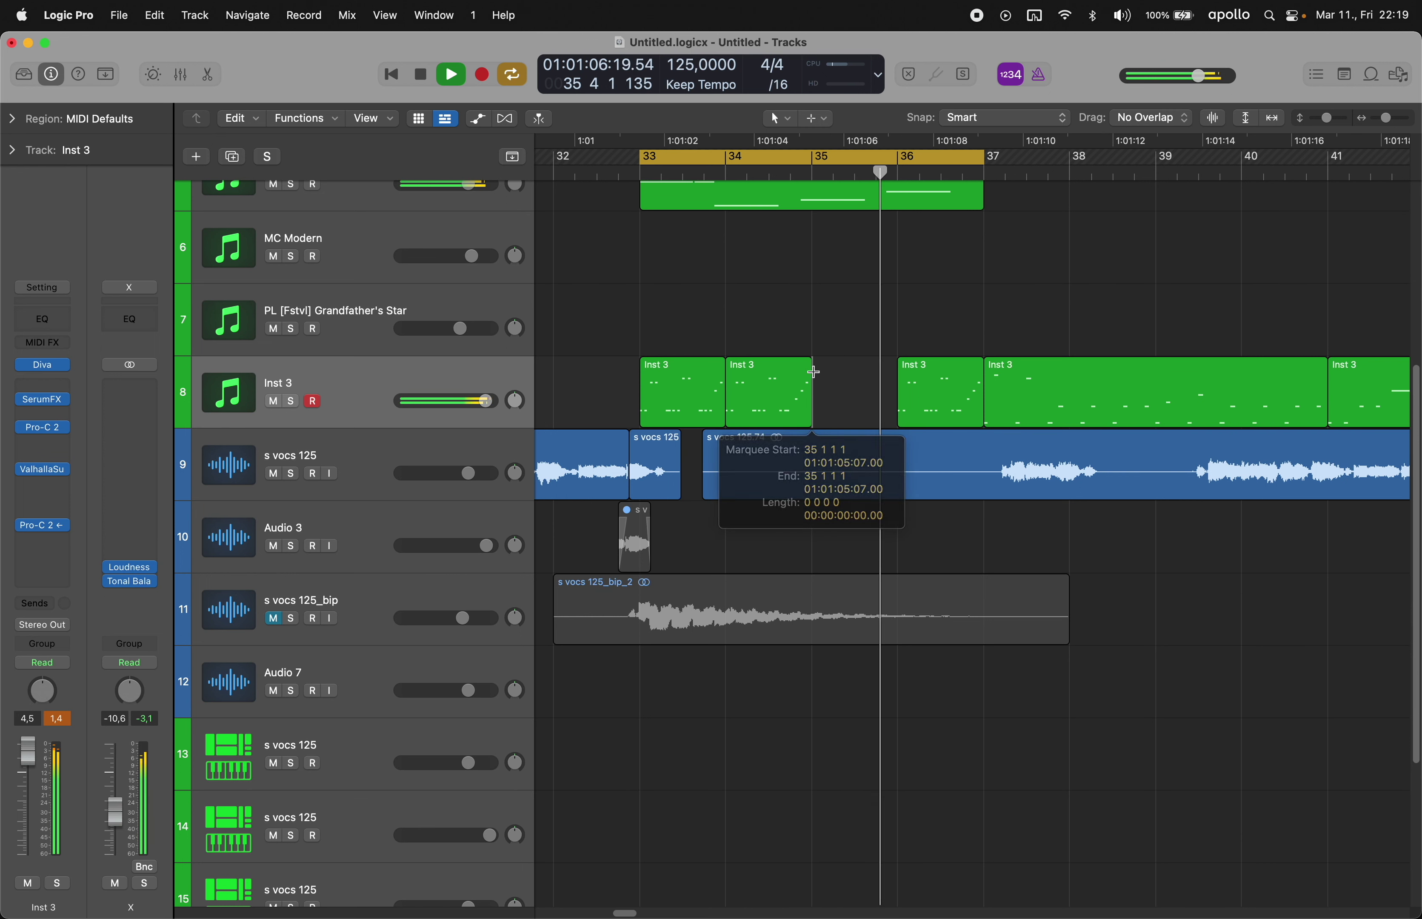
pyautogui.press('super+v')
pyautogui.click(815, 320)
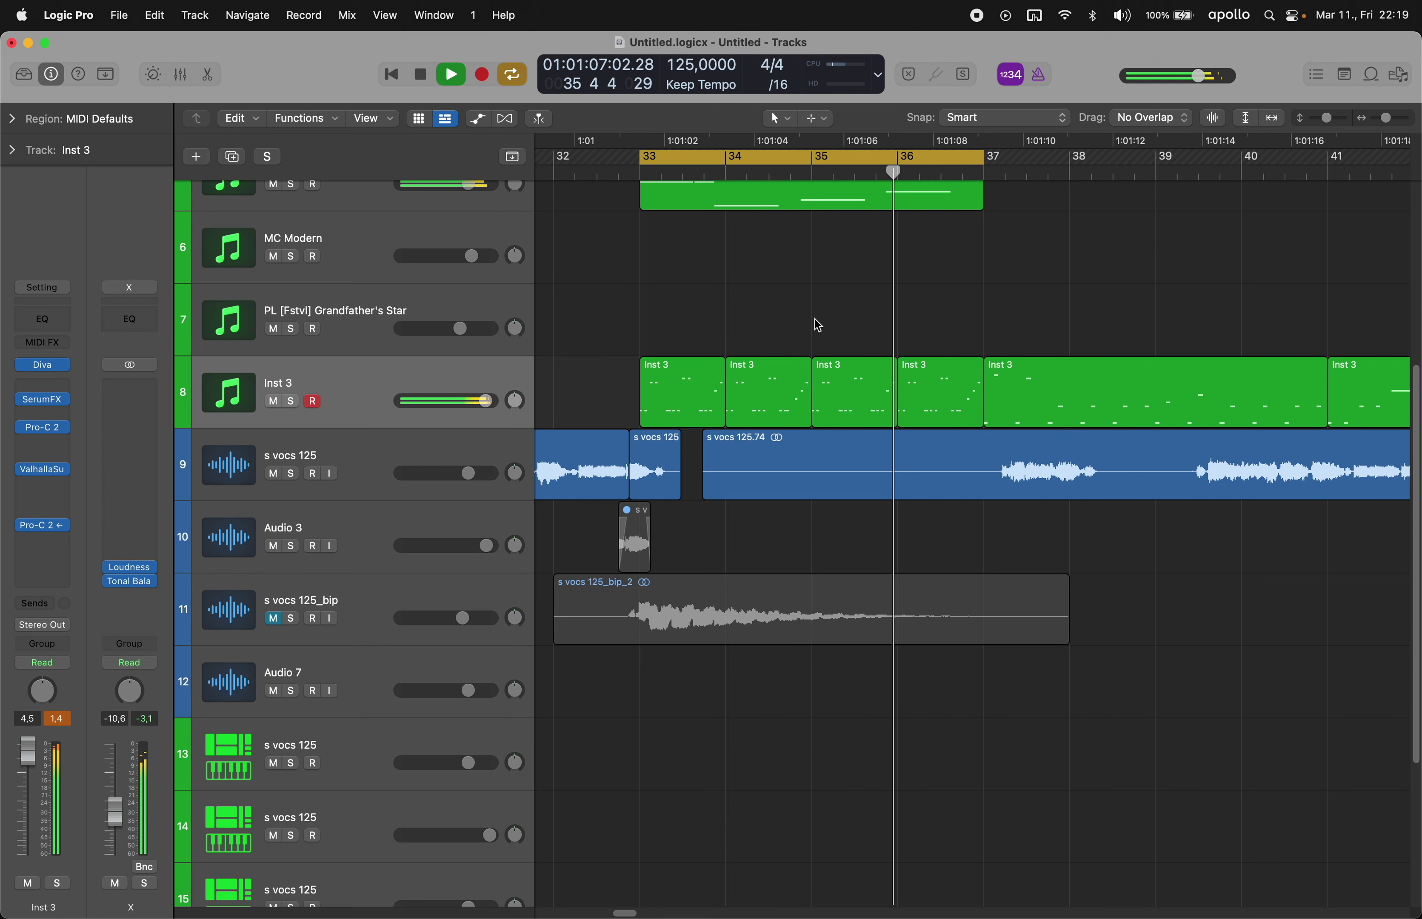
# - Play the drop and examine the arranged tracks and the notes of the bar 33 Inst 3 region
pyautogui.scroll(-4, 382, 780)
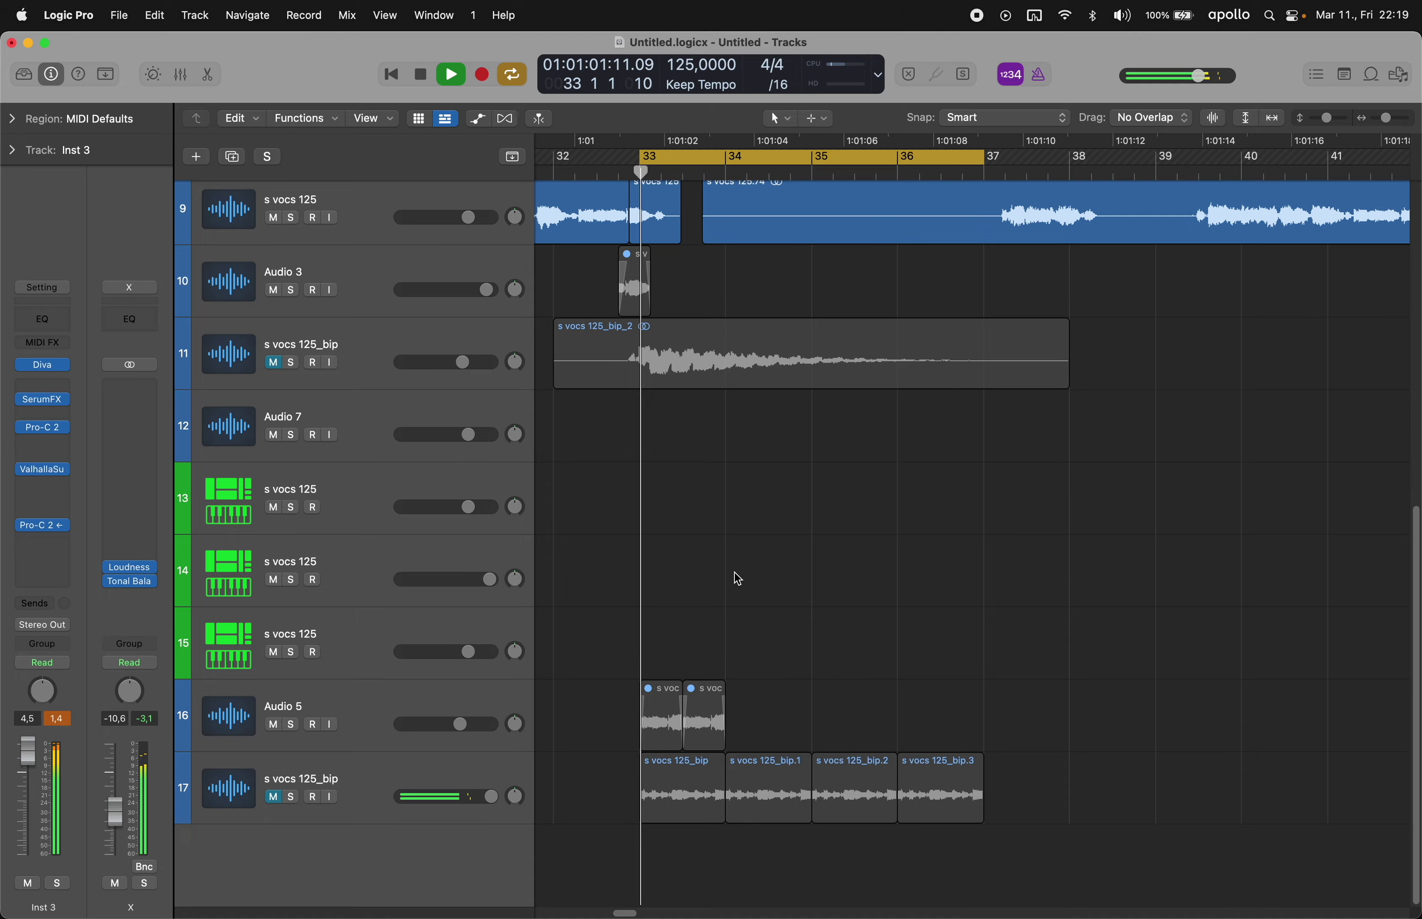
pyautogui.scroll(8, 734, 570)
pyautogui.scroll(-2, 622, 497)
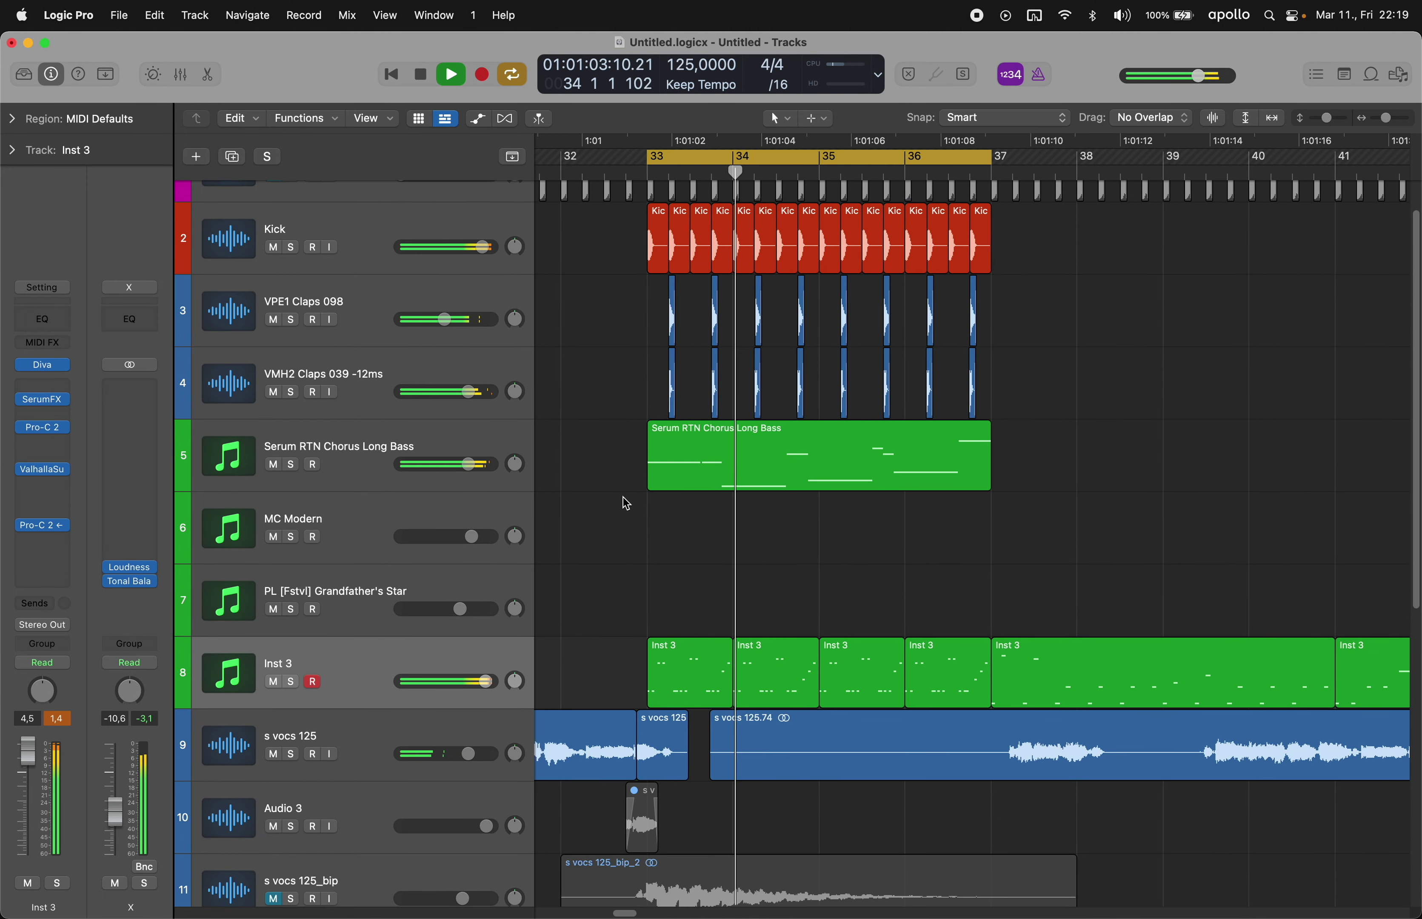
pyautogui.hscroll(-2, 627, 505)
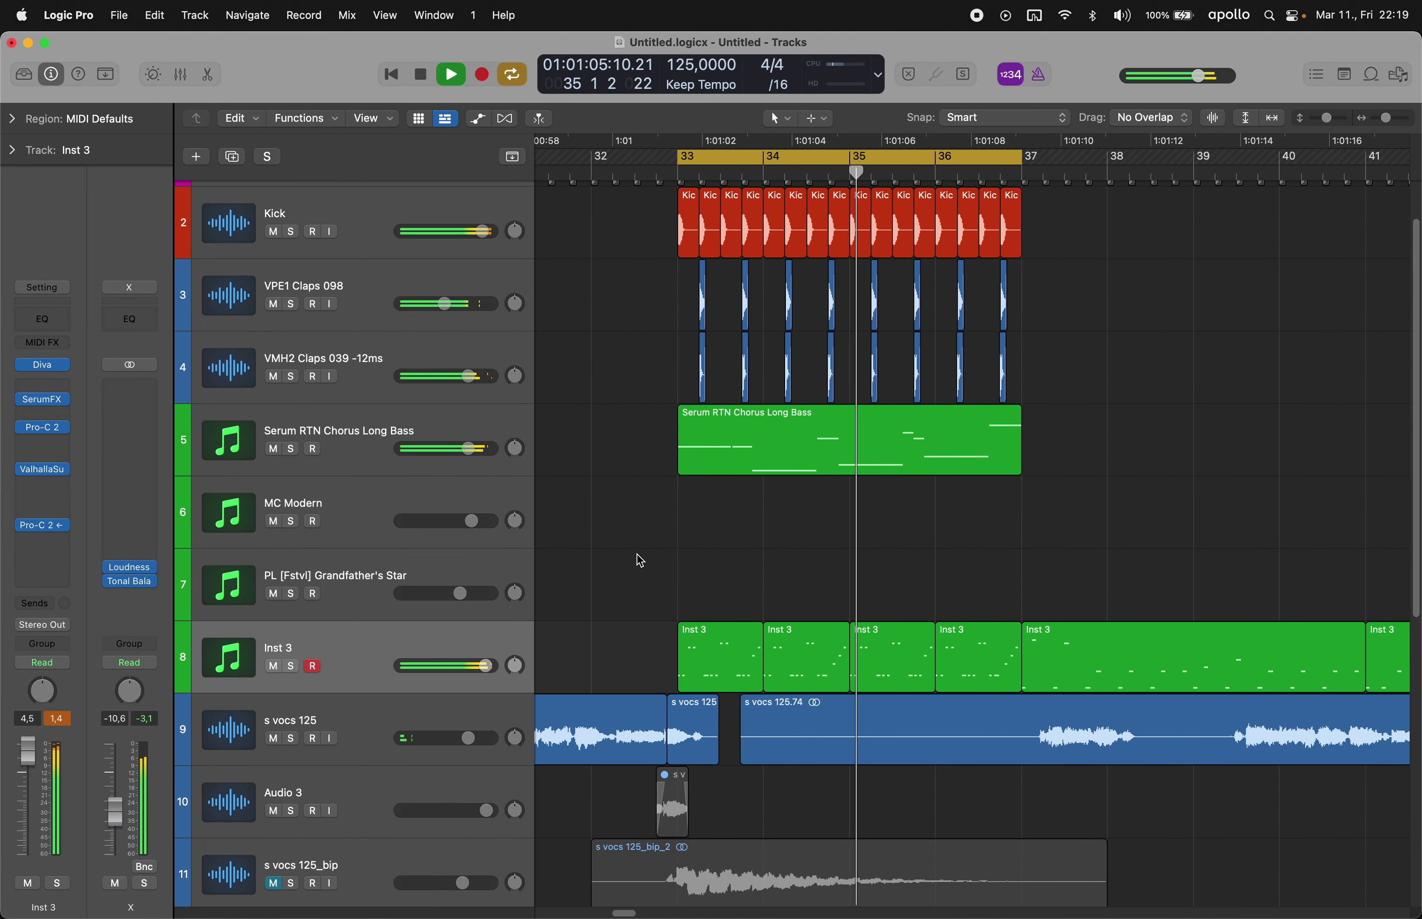
pyautogui.scroll(-2, 636, 525)
pyautogui.hscroll(-4, 636, 526)
pyautogui.doubleClick(789, 552)
pyautogui.scroll(3, 648, 720)
pyautogui.hscroll(-4, 668, 720)
pyautogui.click(725, 721)
pyautogui.click(711, 697)
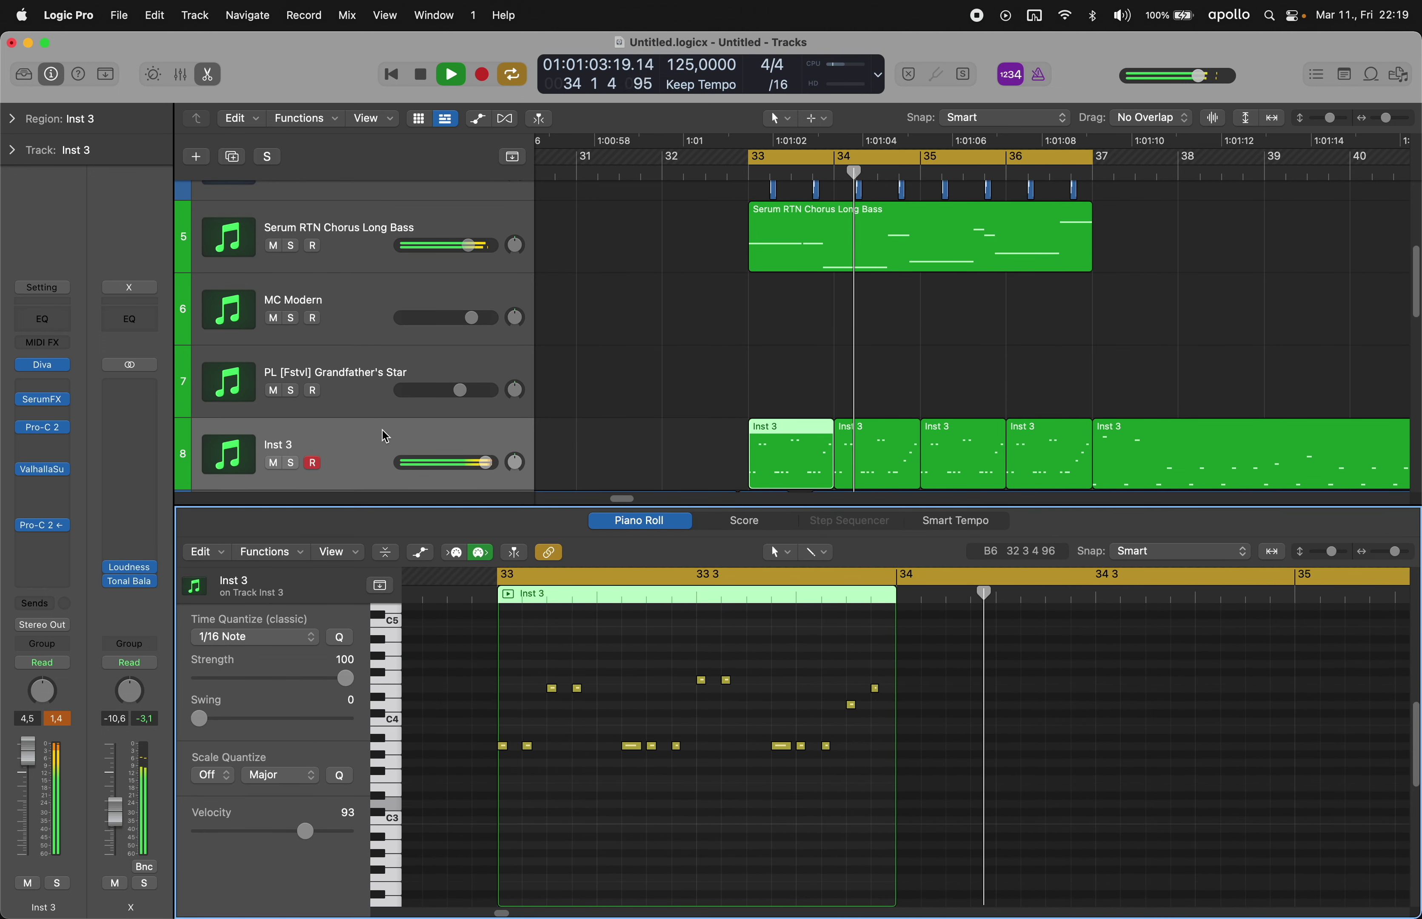
# - Bypass the sidechained Pro-C 2 on the Inst 3 track and unmute s vocs 125_bip on track 11
pyautogui.moveTo(21, 530)
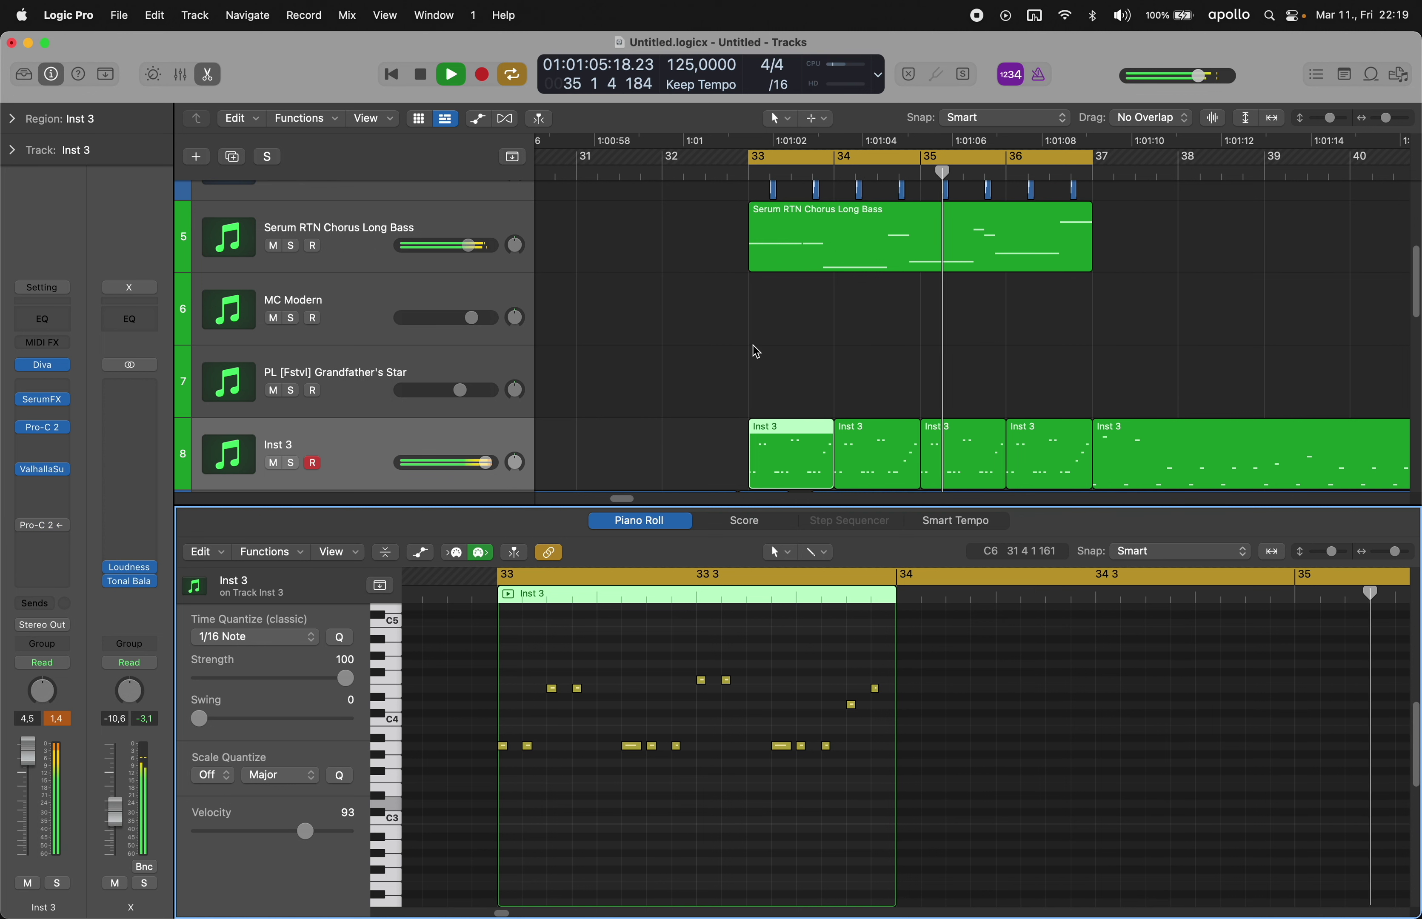
pyautogui.press('e')
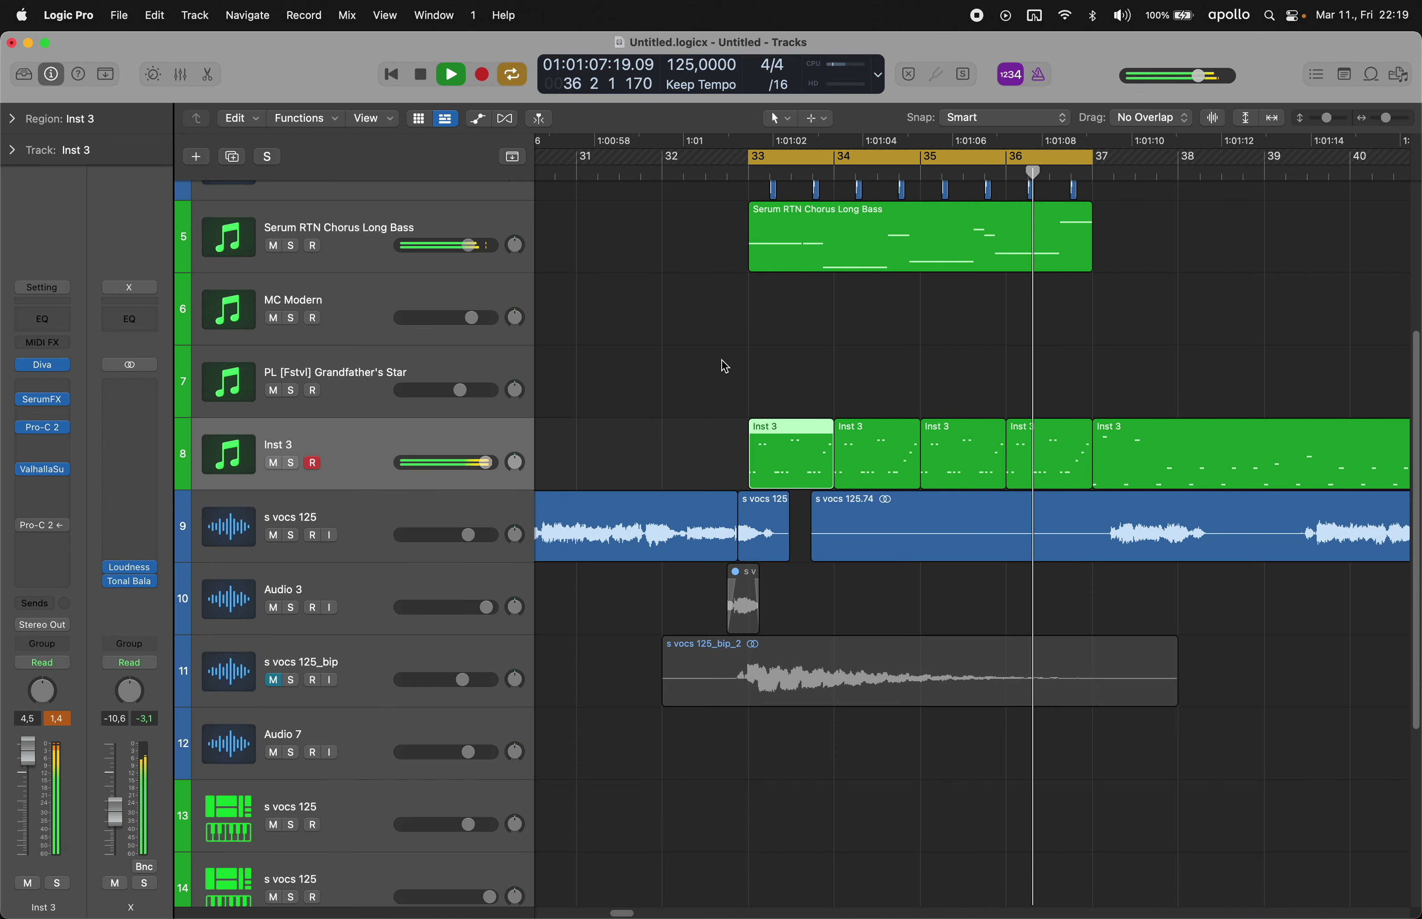
pyautogui.click(723, 365)
pyautogui.click(275, 680)
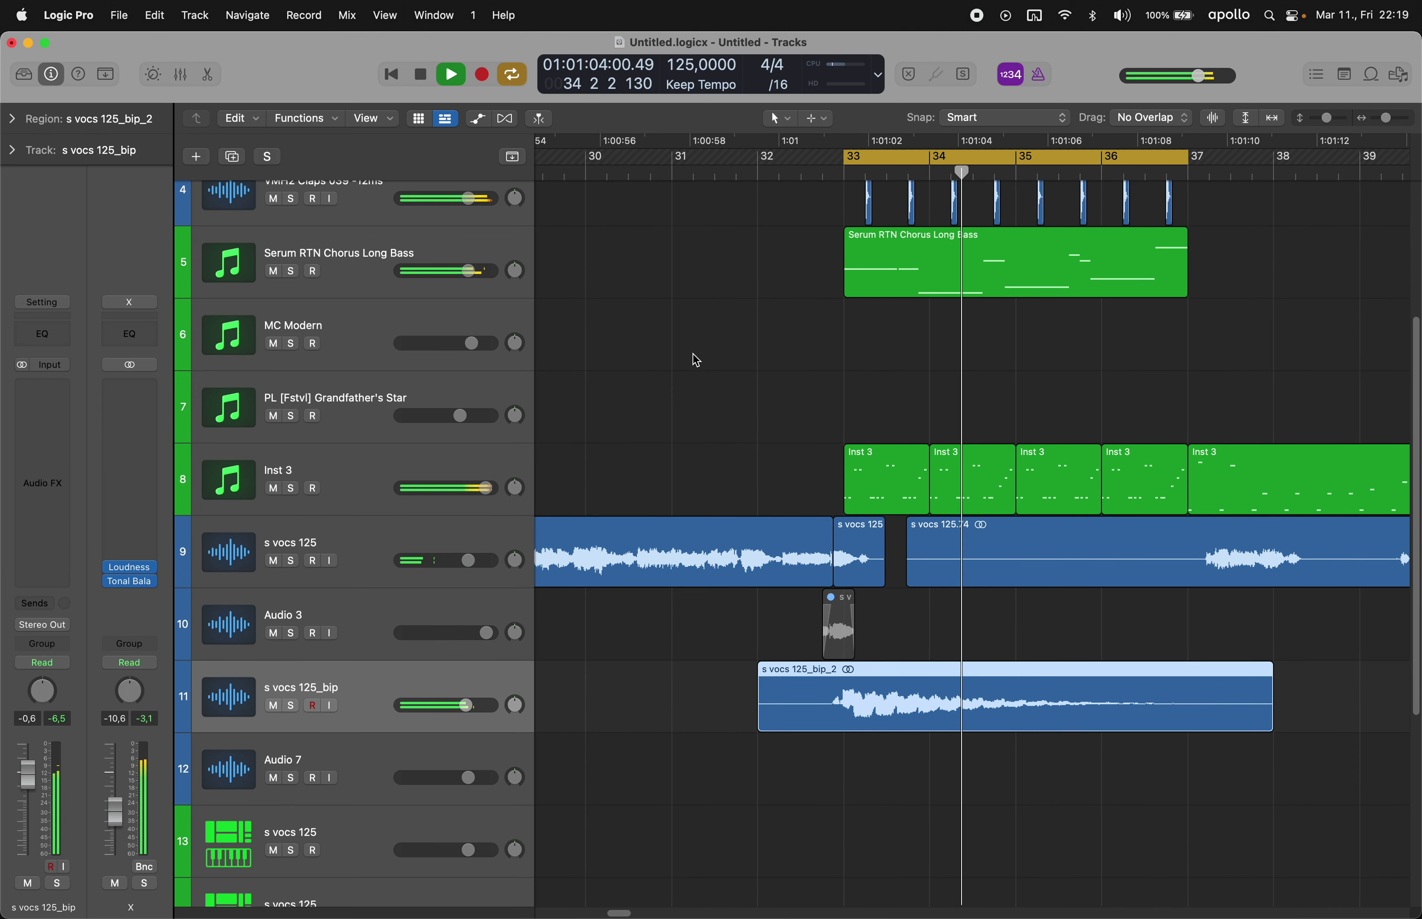
# - Copy the four-bar Serum RTN Chorus Long Bass region to bars 29 and 25
pyautogui.scroll(5, 692, 358)
pyautogui.click(935, 465)
pyautogui.moveTo(935, 465); pyautogui.dragTo(666, 496)
pyautogui.hscroll(-3, 604, 493)
pyautogui.keyDown('super'); pyautogui.click(617, 486); pyautogui.keyUp('super')
pyautogui.press('super+v')
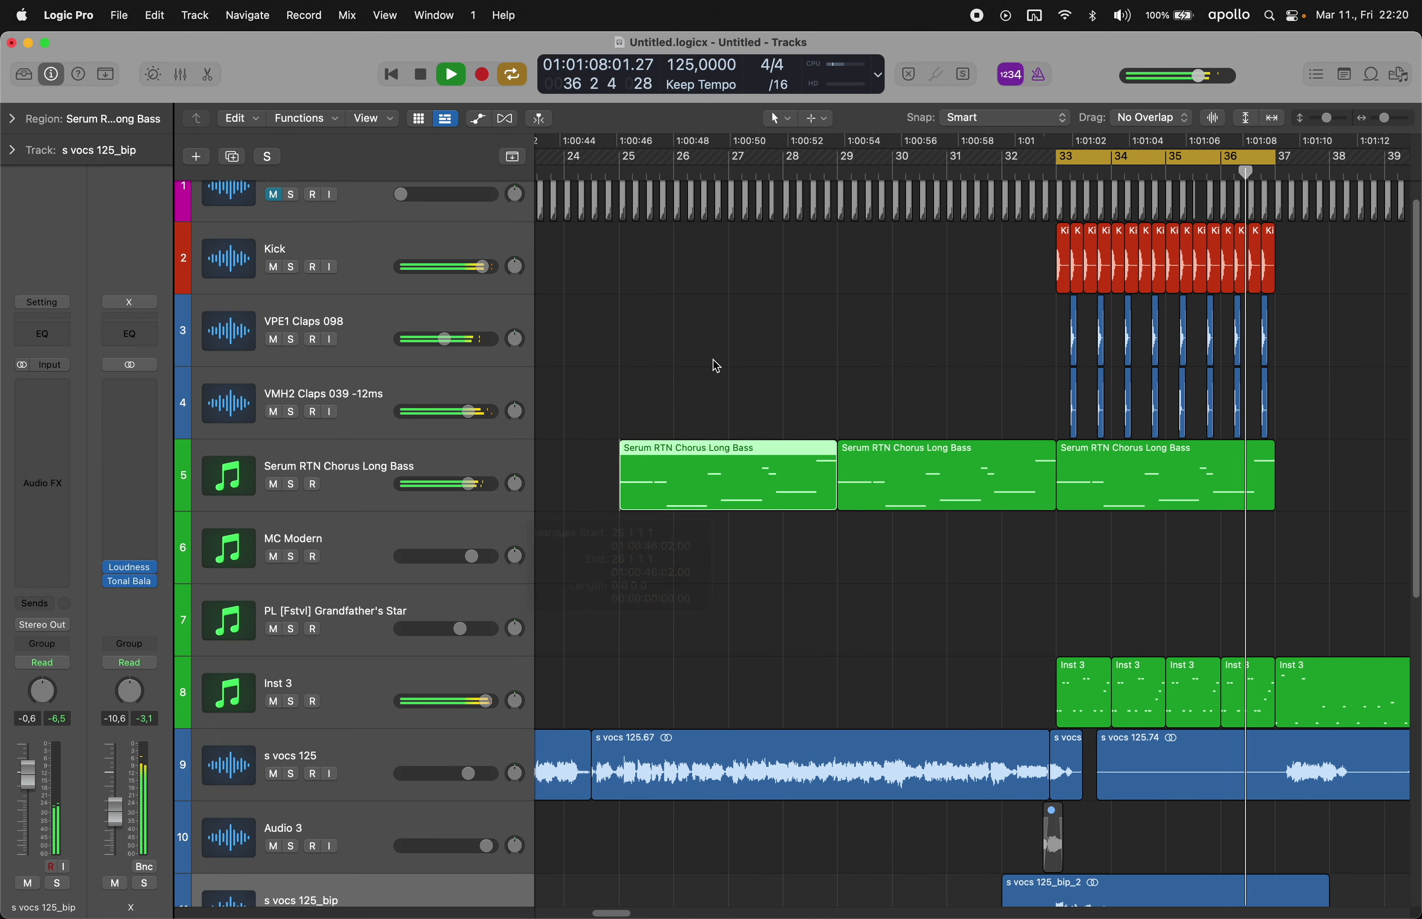
pyautogui.click(712, 361)
# - Turn off cycling, play from bar 25 and raise the s vocs 125 track's volume to 3.5 dB
pyautogui.press('c')
pyautogui.press('space')
pyautogui.click(623, 172)
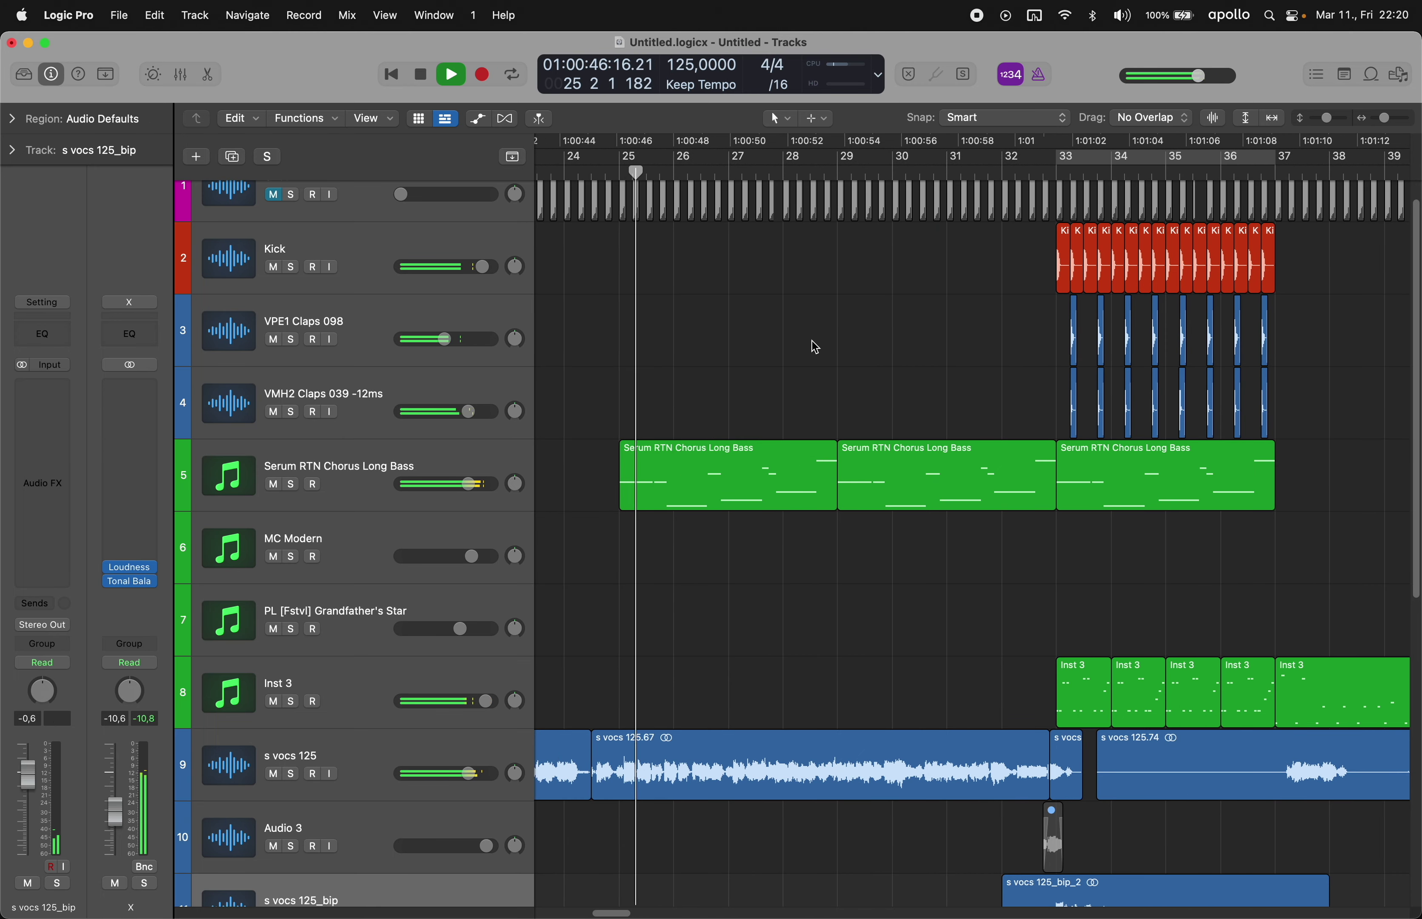
pyautogui.click(462, 738)
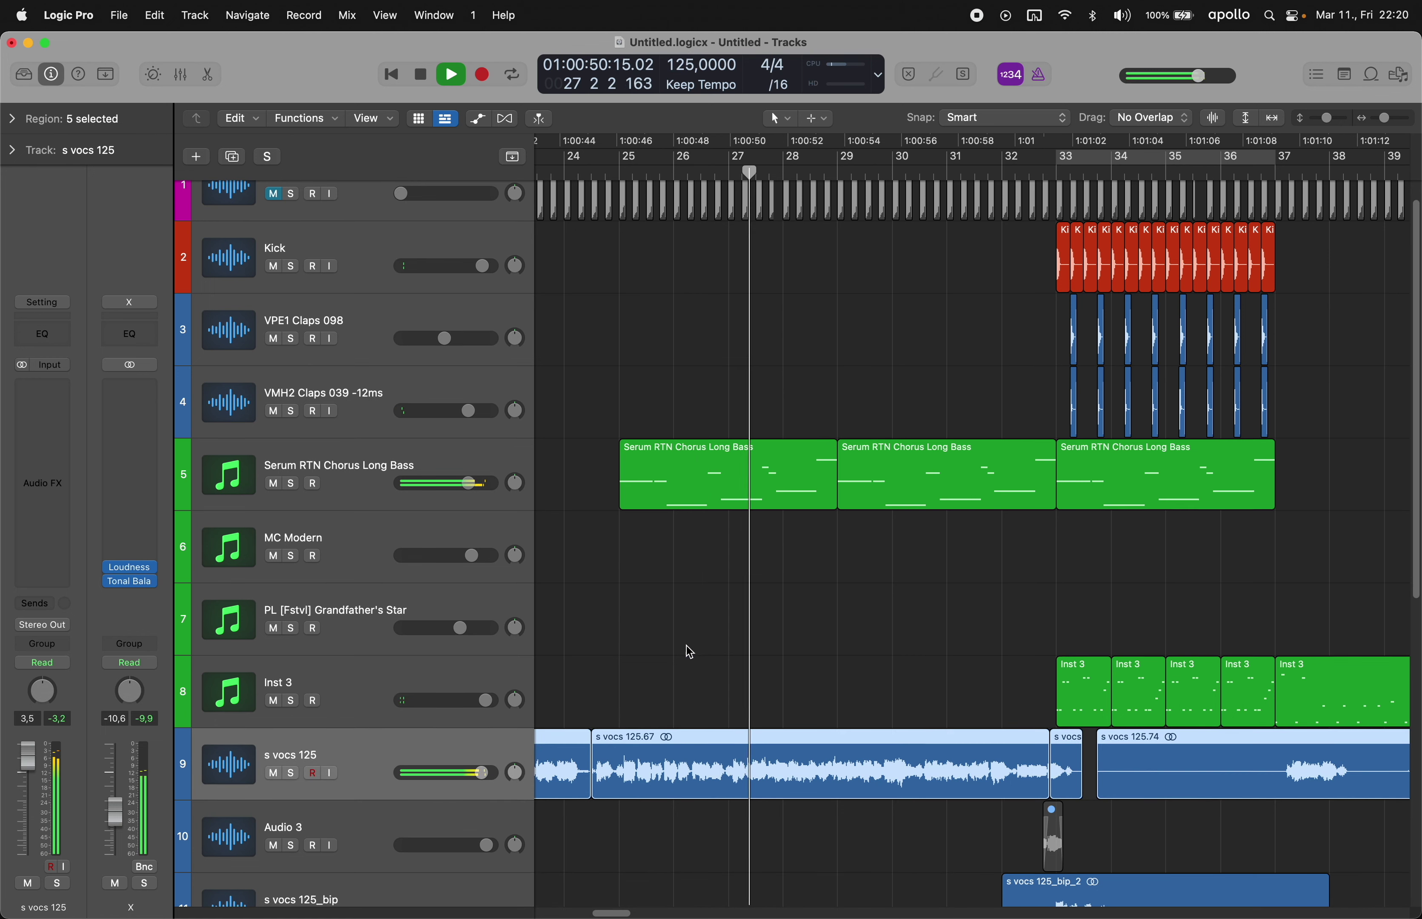
# - Set the volume of s vocs 125_bip on track 11 to 1.3 dB
pyautogui.scroll(-3, 689, 651)
pyautogui.click(420, 757)
pyautogui.moveTo(28, 772); pyautogui.dragTo(28, 767)
pyautogui.scroll(-8, 876, 640)
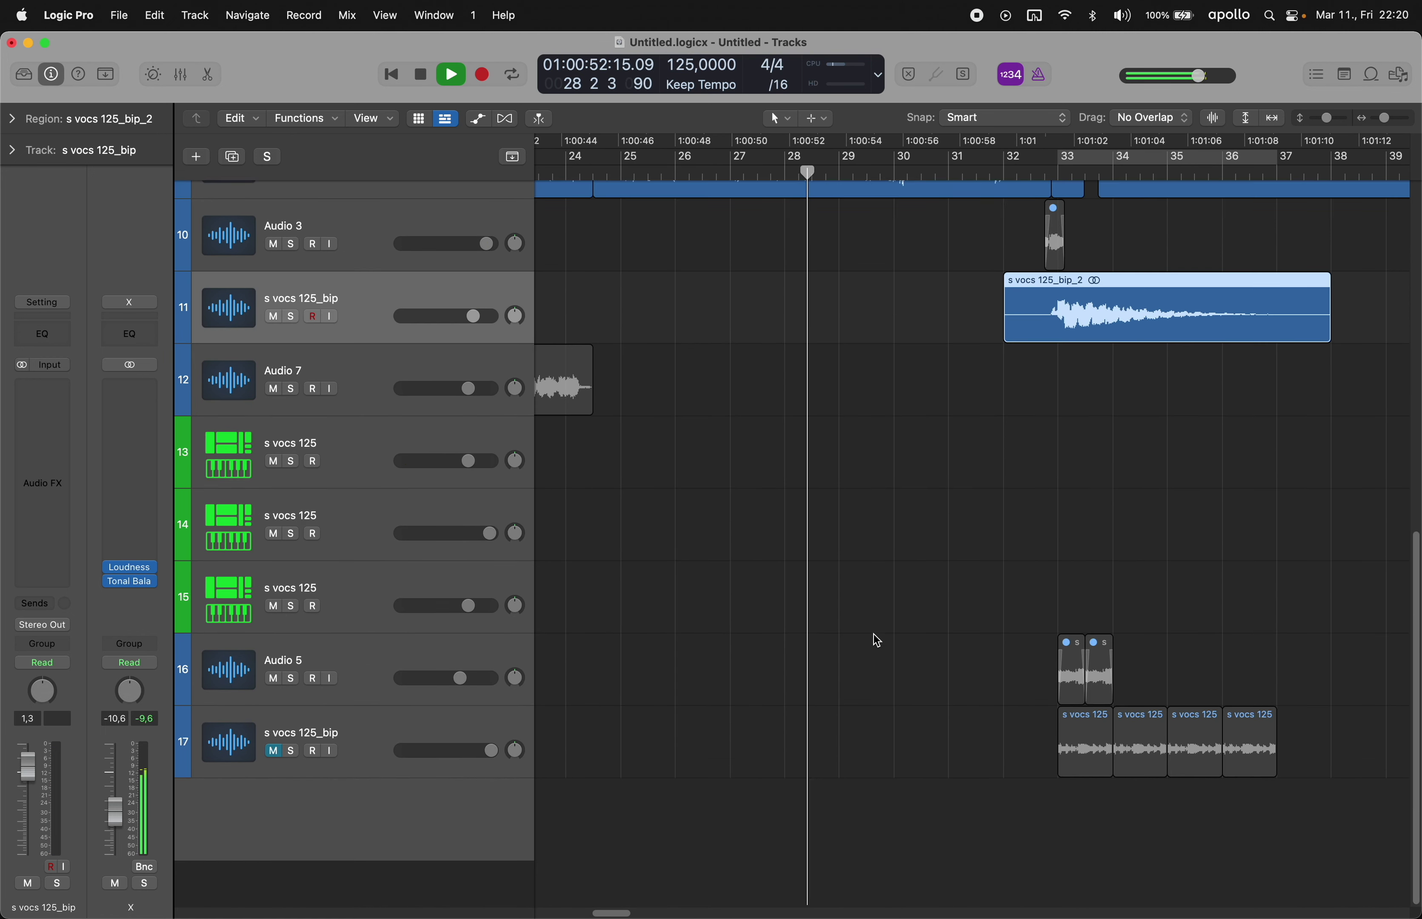
# - Unmute s vocs 125_bip on track 17 and lower its volume to 1.0 dB
pyautogui.scroll(2, 421, 770)
pyautogui.click(276, 799)
pyautogui.moveTo(44, 760); pyautogui.dragTo(46, 781)
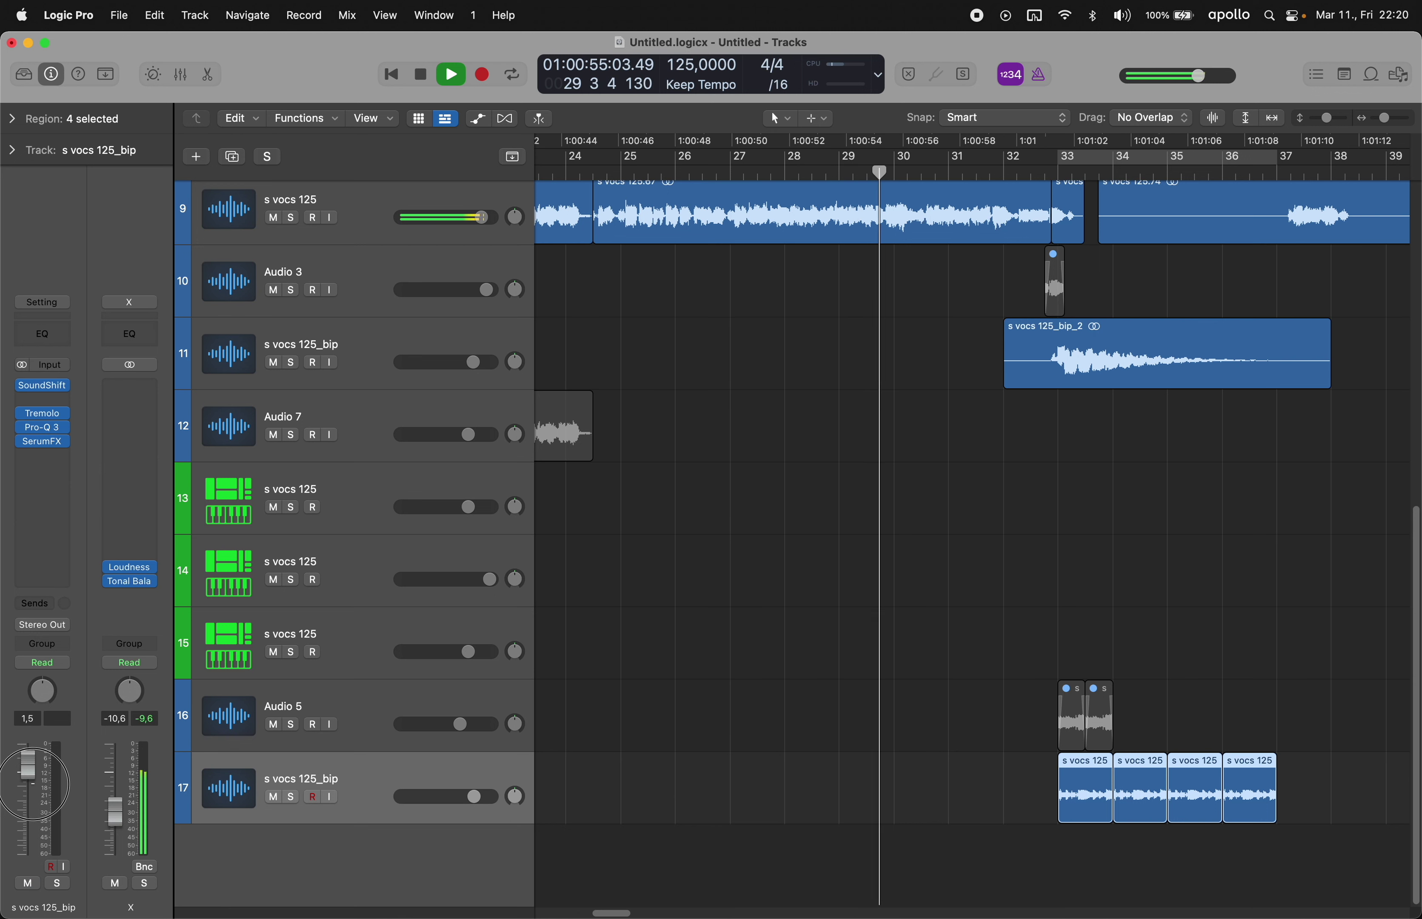
# - Add a bell cut of about 3.5 dB near 240 Hz in track 17's Pro-Q 3 and raise the track's volume to 3.5 dB
pyautogui.click(43, 427)
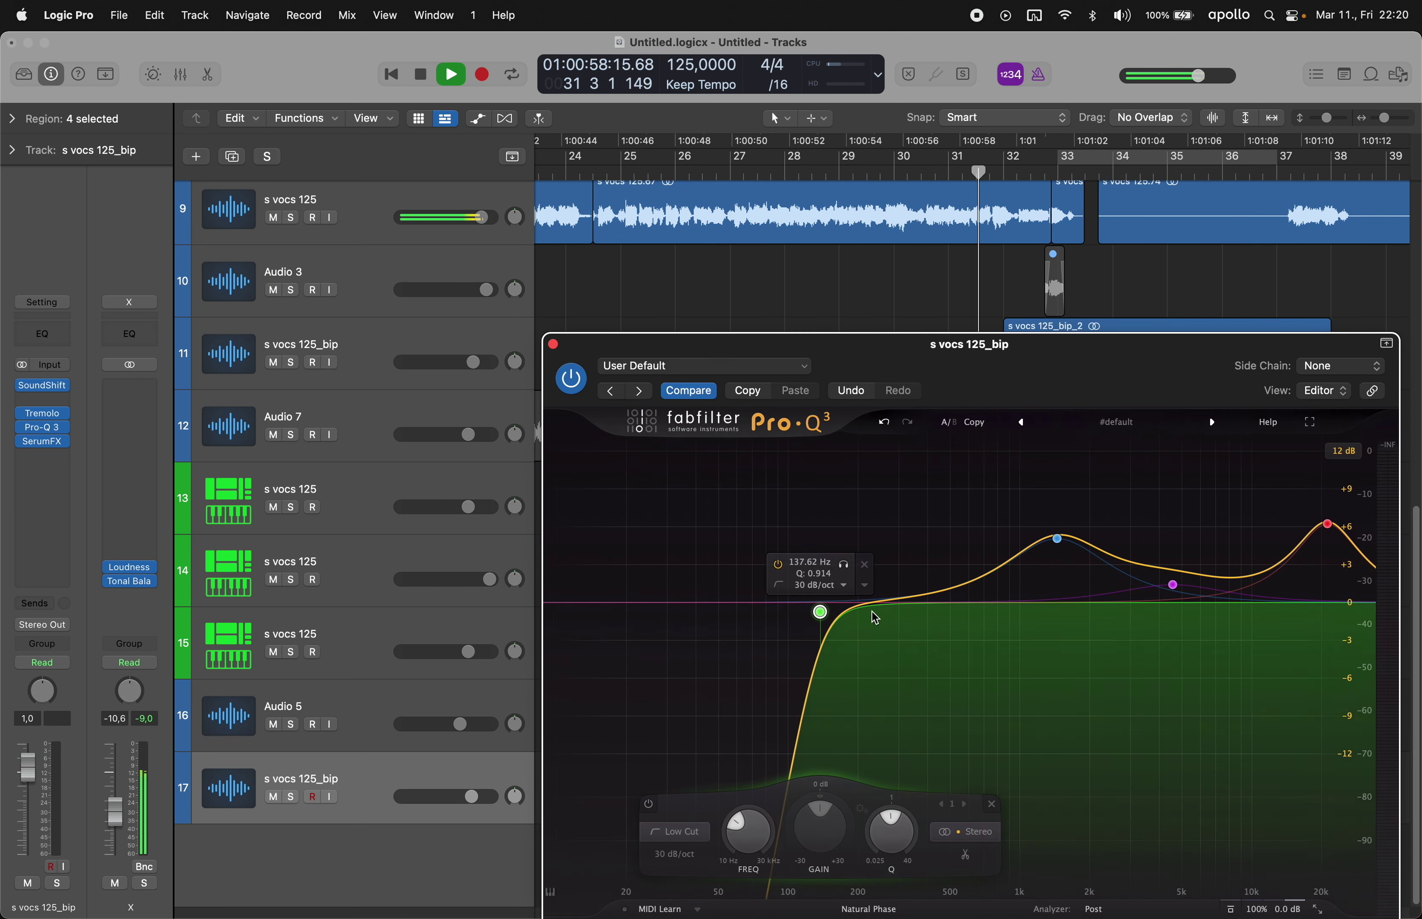
pyautogui.moveTo(905, 603); pyautogui.dragTo(888, 634)
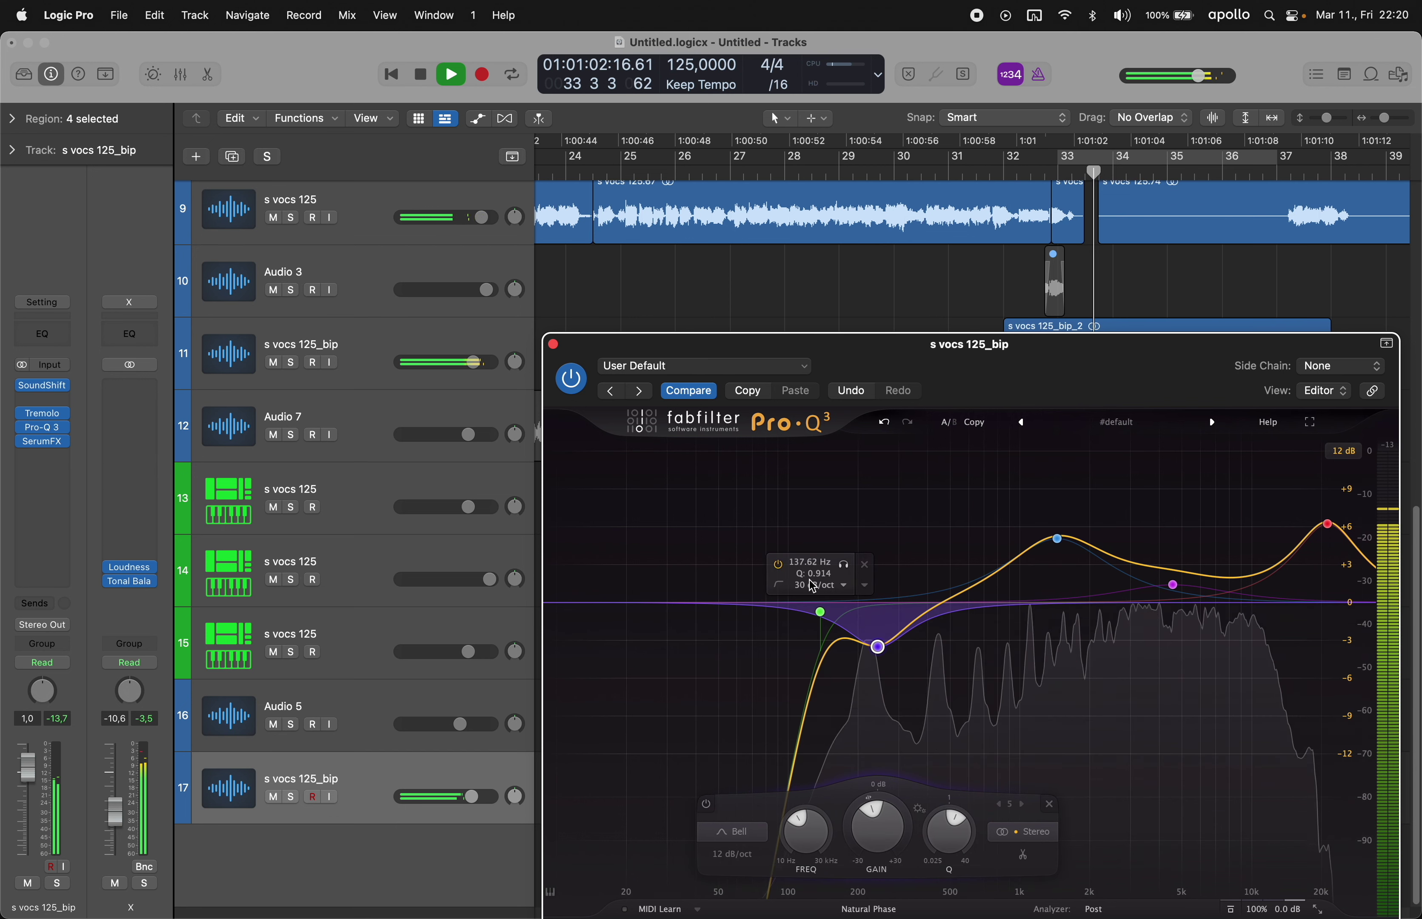
pyautogui.click(553, 345)
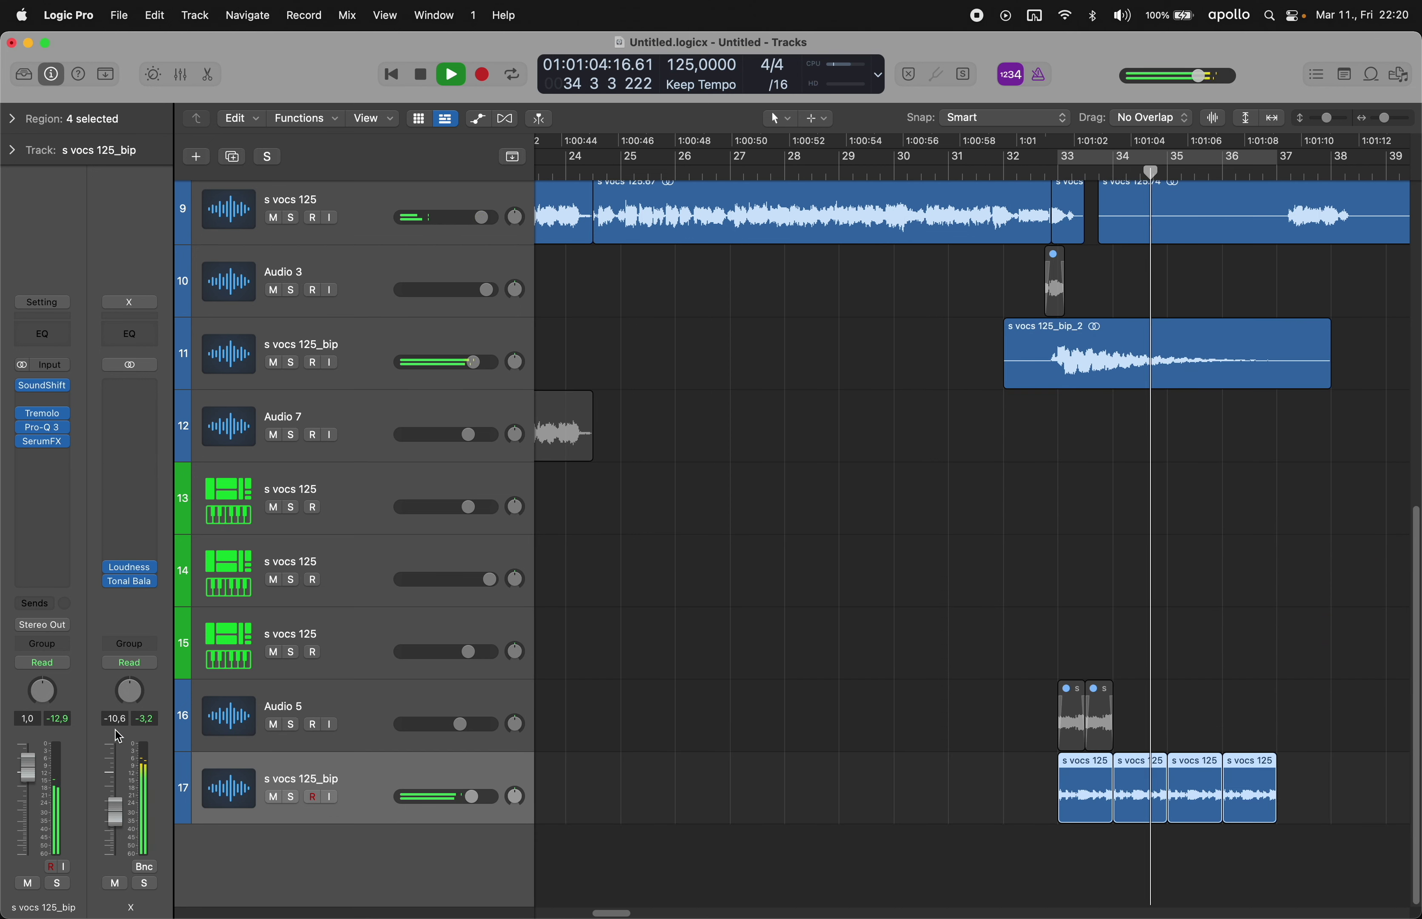
pyautogui.moveTo(28, 768); pyautogui.dragTo(31, 755)
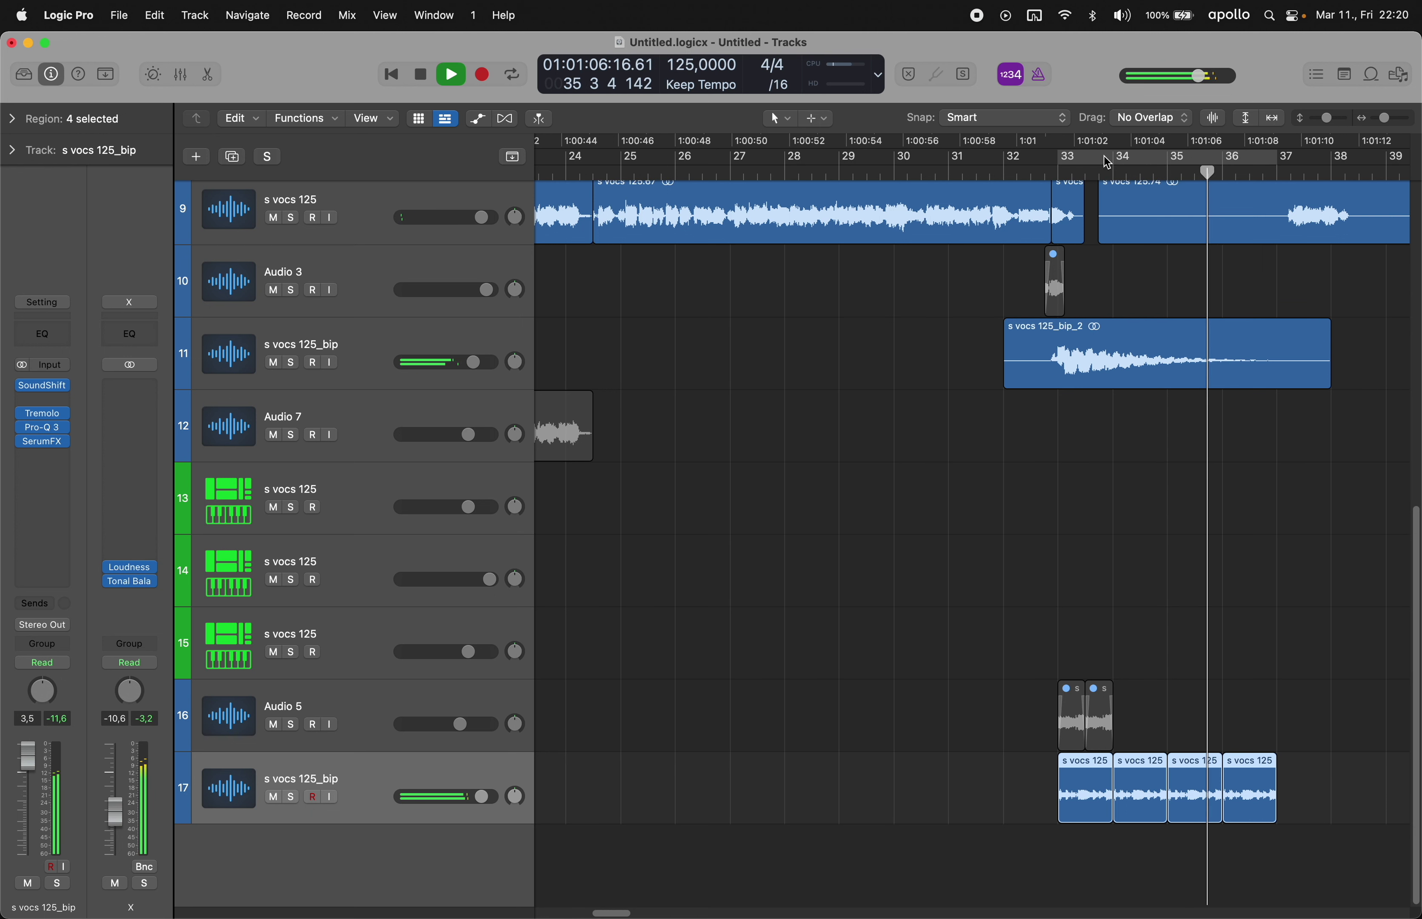
# - Turn cycling back on and lower the volume of s vocs 125_bip on track 11 to -2.3 dB
pyautogui.press('c')
pyautogui.click(380, 351)
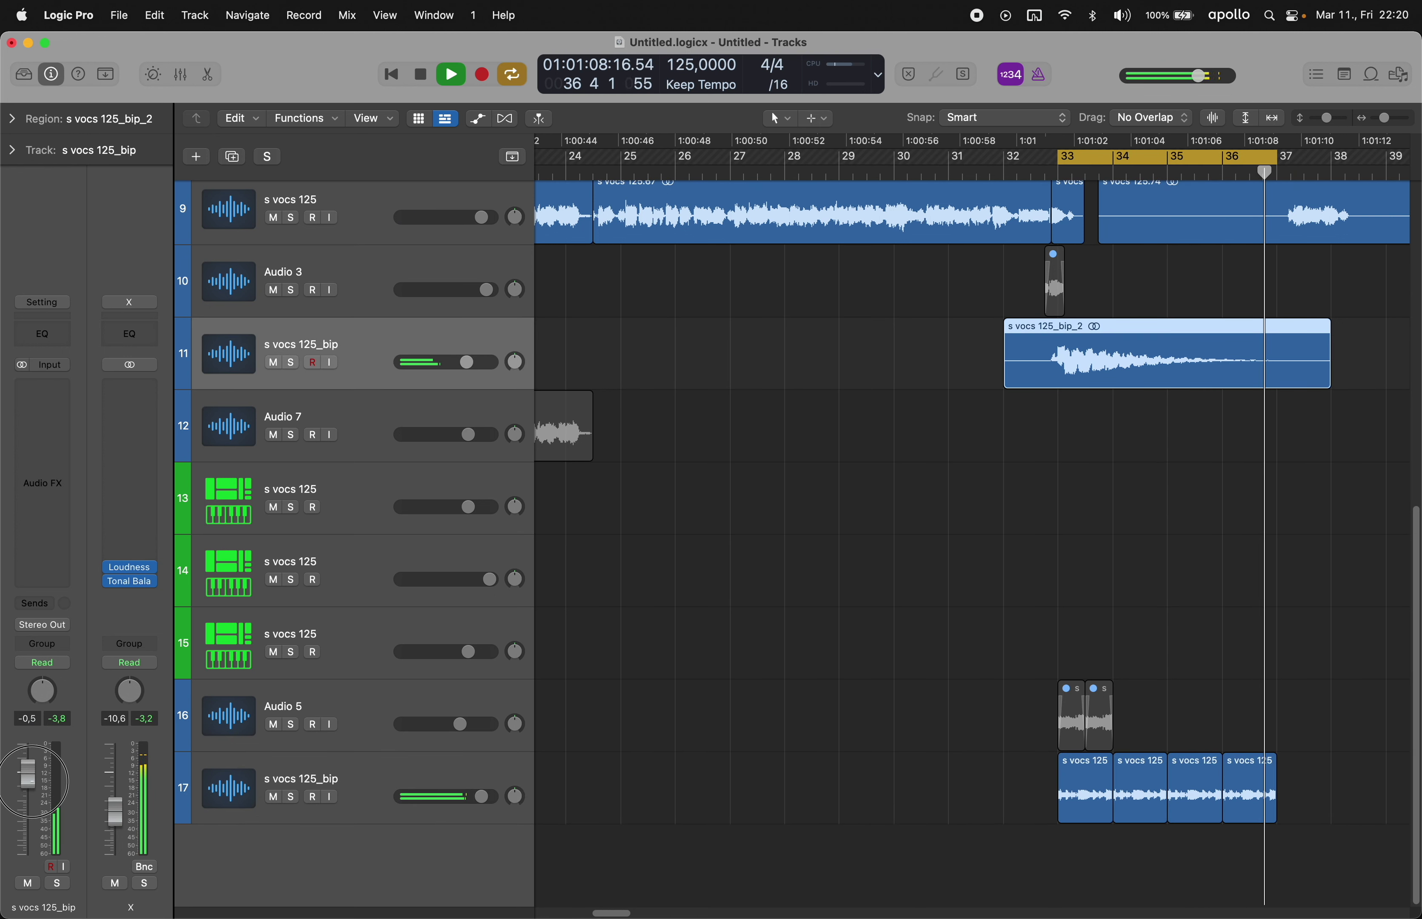
pyautogui.hscroll(4, 876, 466)
pyautogui.scroll(2, 889, 456)
pyautogui.click(1044, 382)
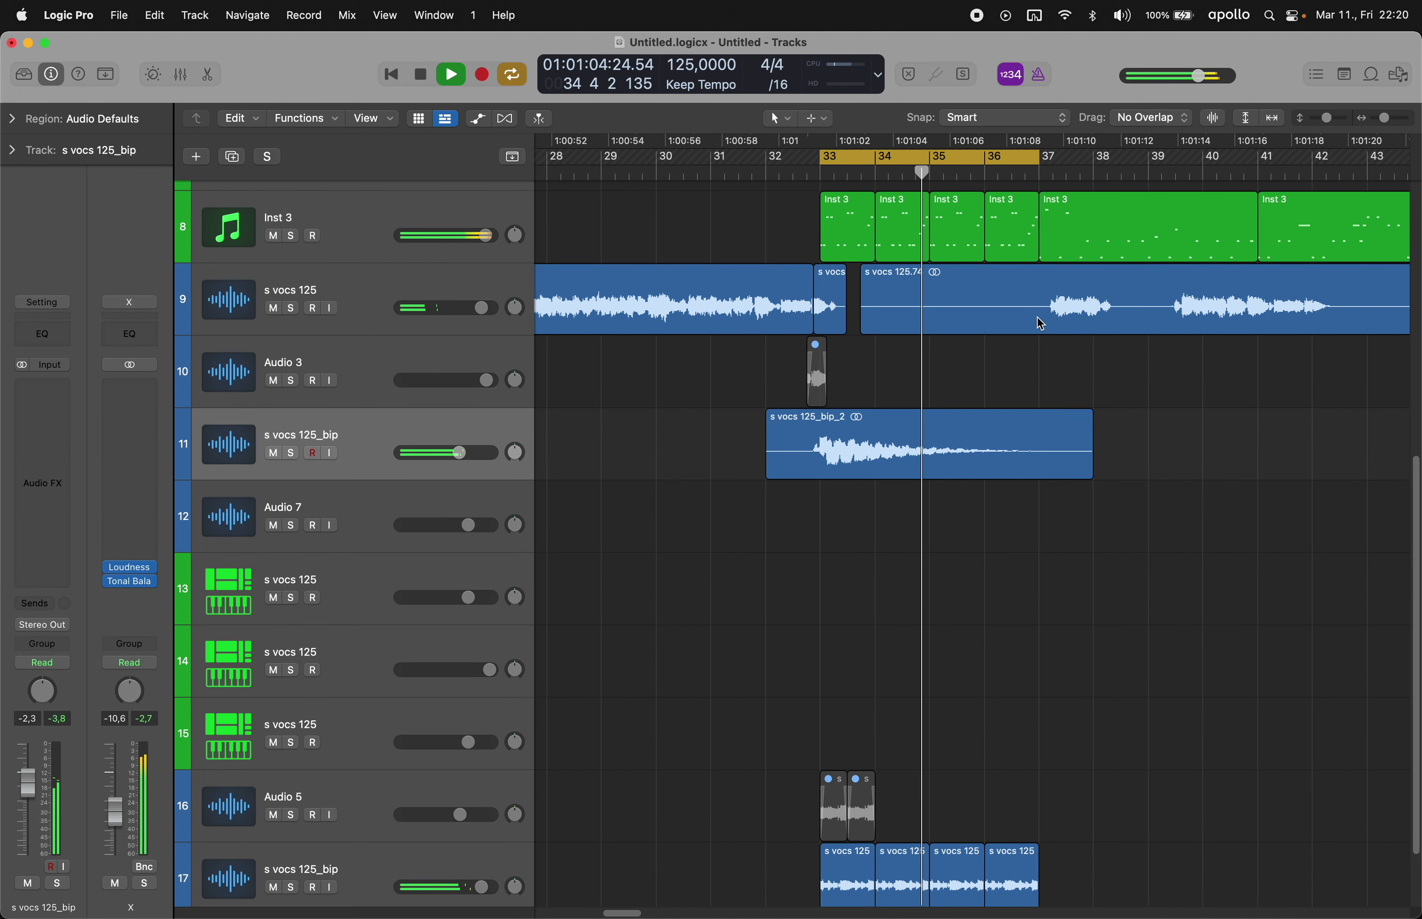
# - Copy the vocal phrase just after bar 37 on the s vocs 125 track to bar 33
pyautogui.moveTo(1039, 318); pyautogui.dragTo(1126, 316)
pyautogui.moveTo(1086, 306); pyautogui.dragTo(870, 321)
pyautogui.click(923, 369)
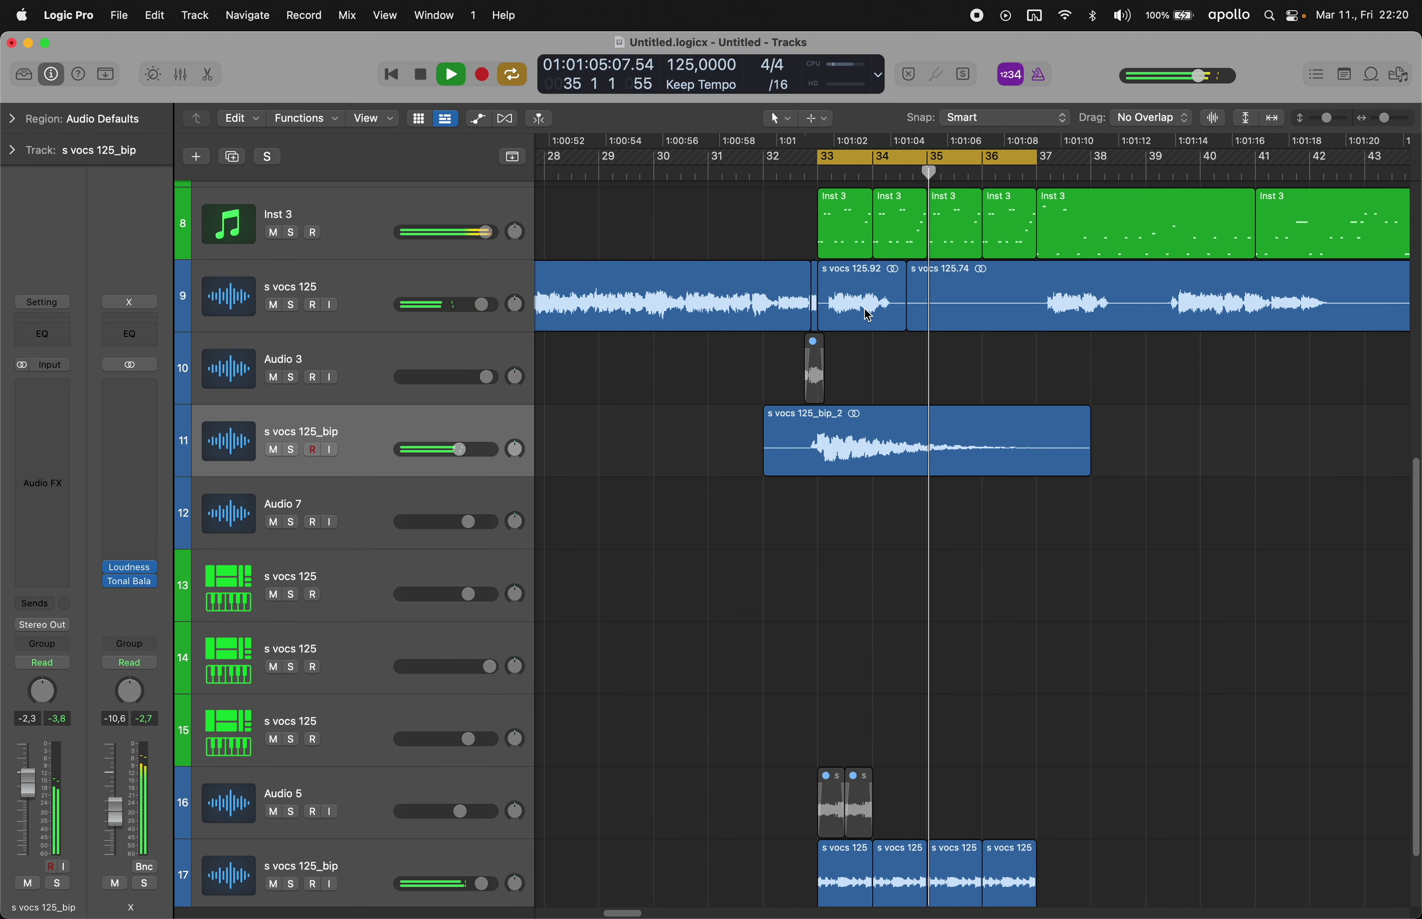
# - Shift the copied vocal phrase from bar 33 to bar 35 and extend the preceding s vocs 125 region to about 34 2
pyautogui.click(882, 316)
pyautogui.moveTo(882, 316); pyautogui.dragTo(976, 313)
pyautogui.click(905, 351)
pyautogui.click(847, 320)
pyautogui.press('BackSpace')
pyautogui.moveTo(814, 305); pyautogui.dragTo(885, 308)
pyautogui.click(878, 373)
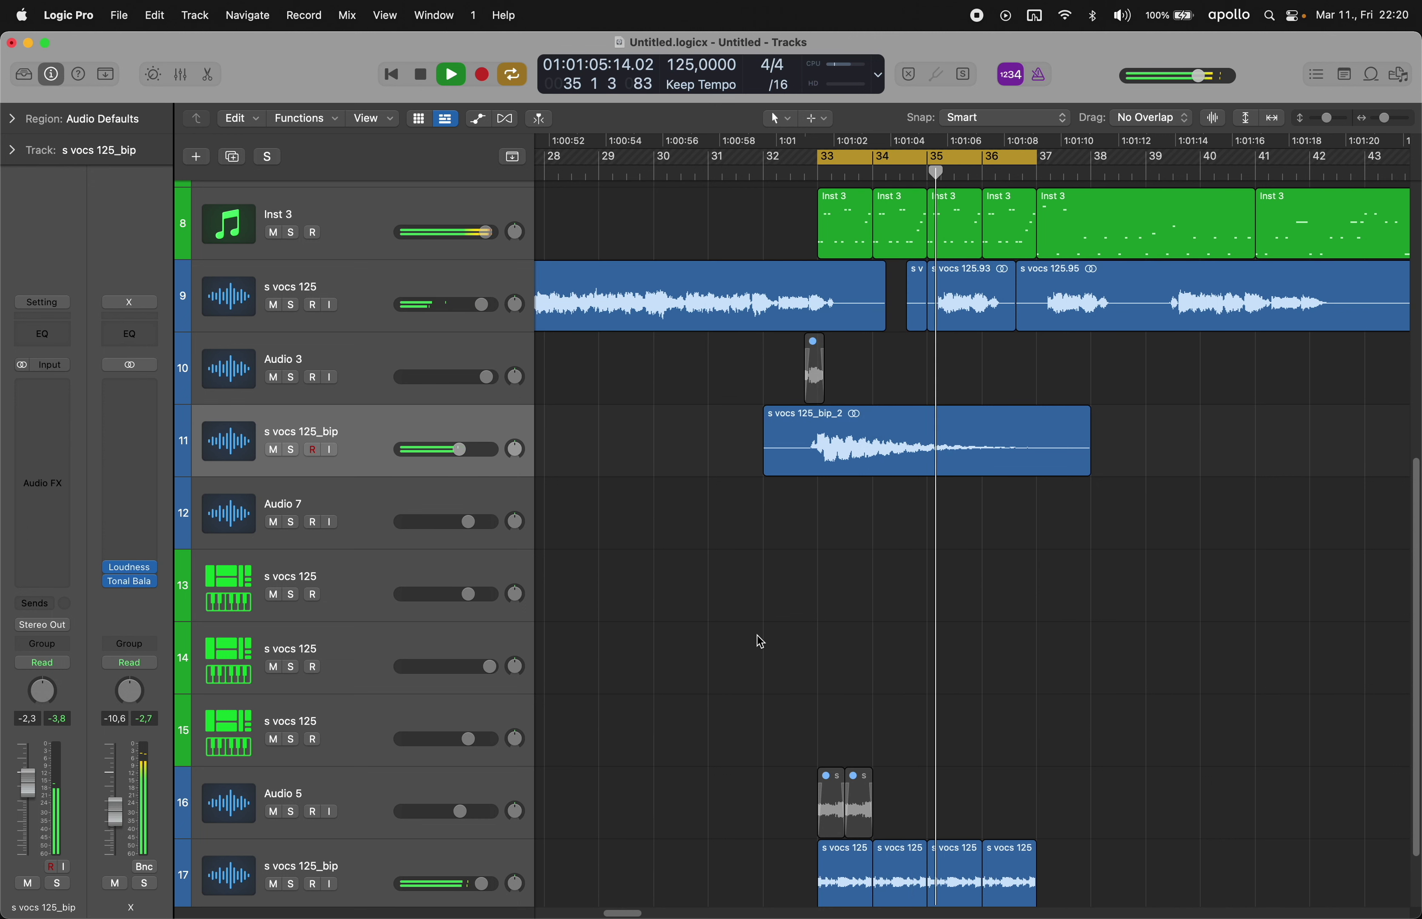
# - Mute s vocs 125_bip on track 17 and re-enable the sidechained Pro-C 2 on the Inst 3 track
pyautogui.click(278, 888)
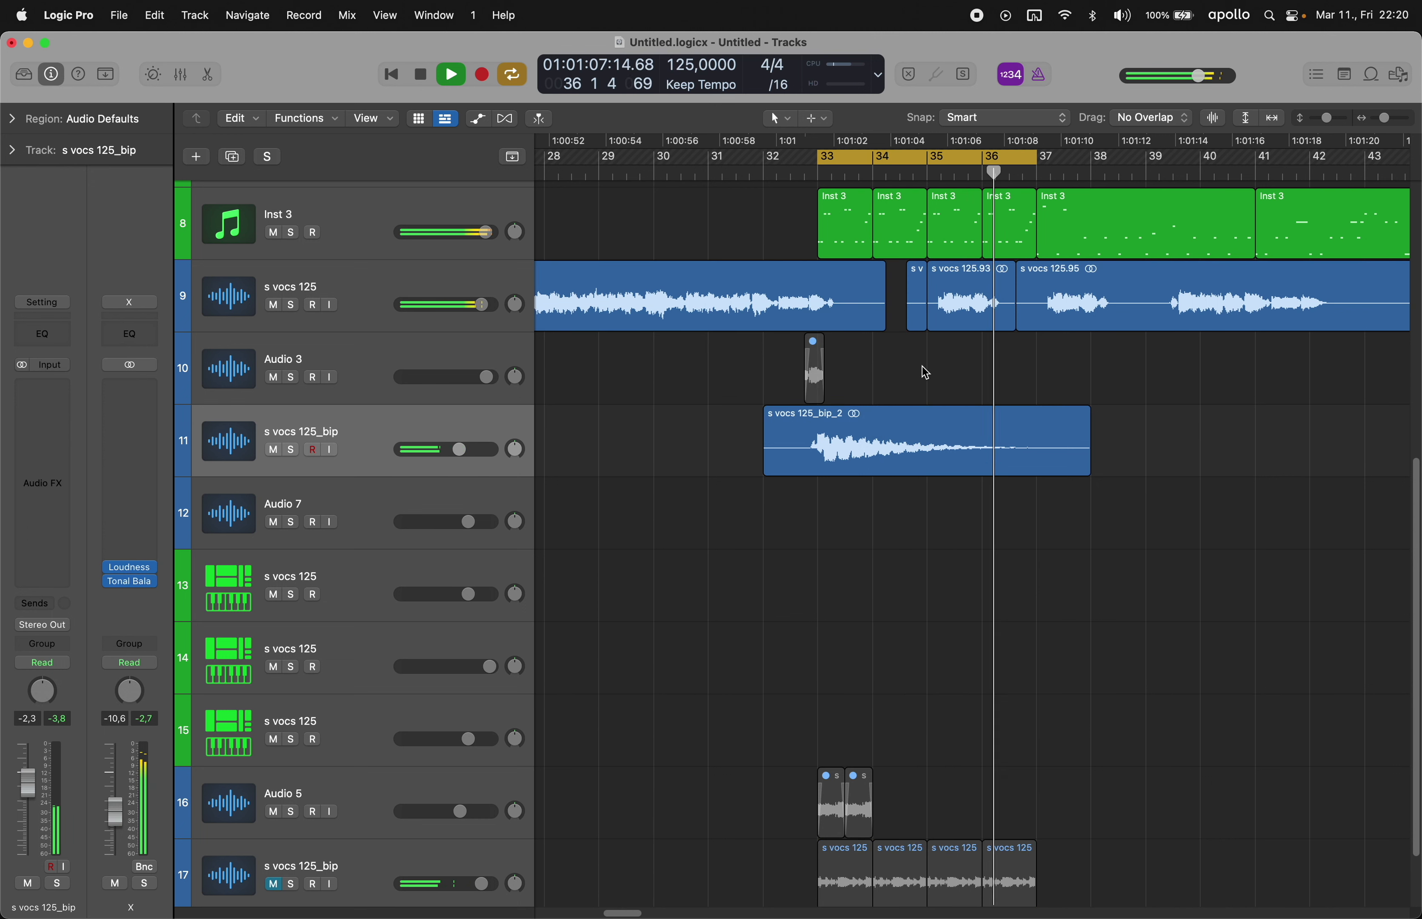
pyautogui.scroll(3, 923, 371)
pyautogui.click(365, 424)
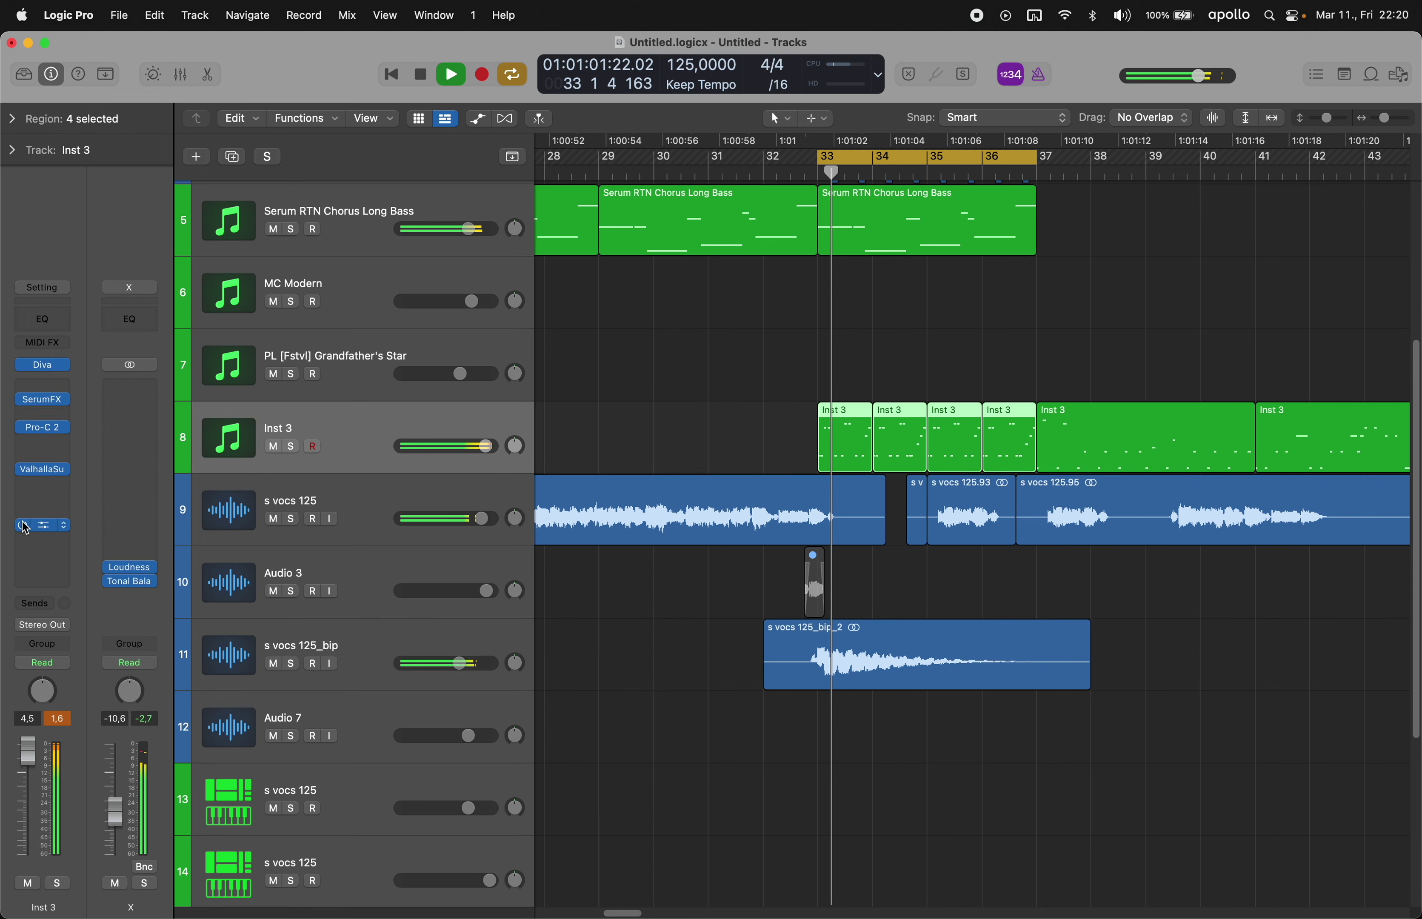
# - Set the Inst 3 sidechain Pro-C 2 threshold to about -16.16 dB and its release to about 253.3 ms
pyautogui.click(43, 526)
pyautogui.moveTo(694, 661); pyautogui.dragTo(619, 667)
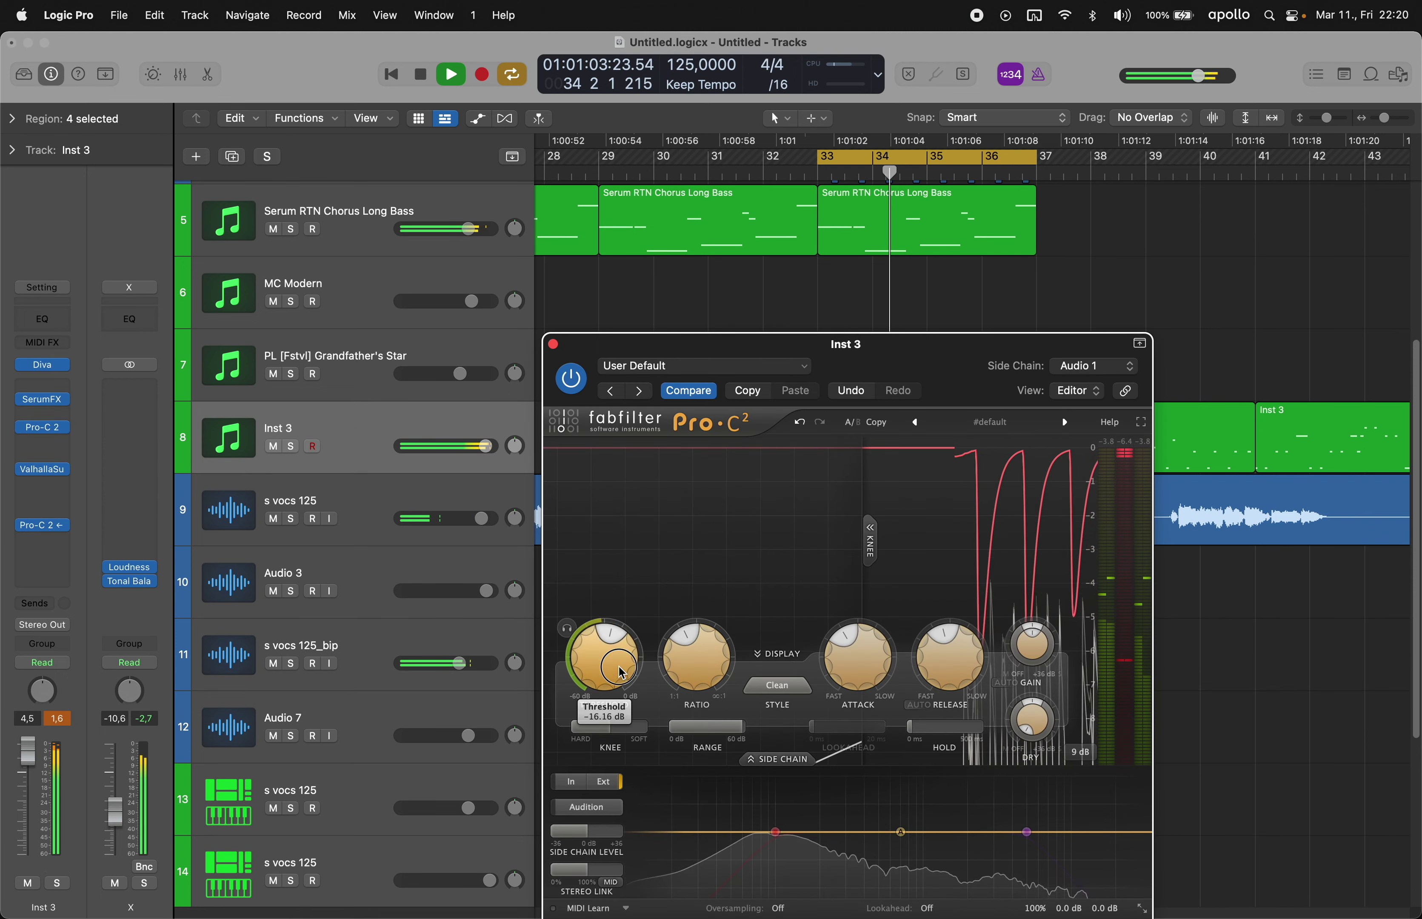
pyautogui.click(957, 674)
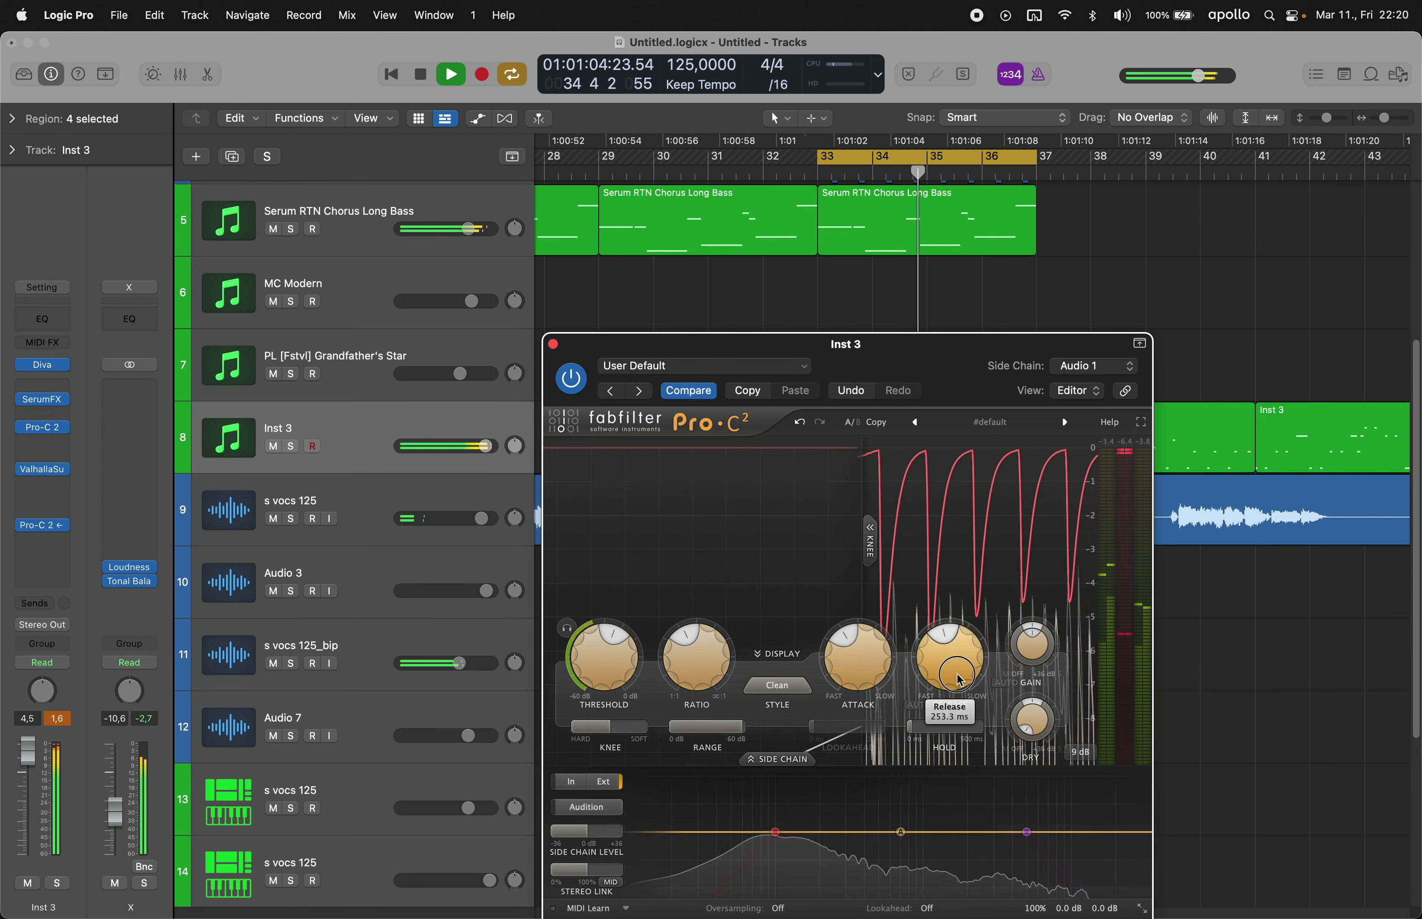
pyautogui.doubleClick(553, 344)
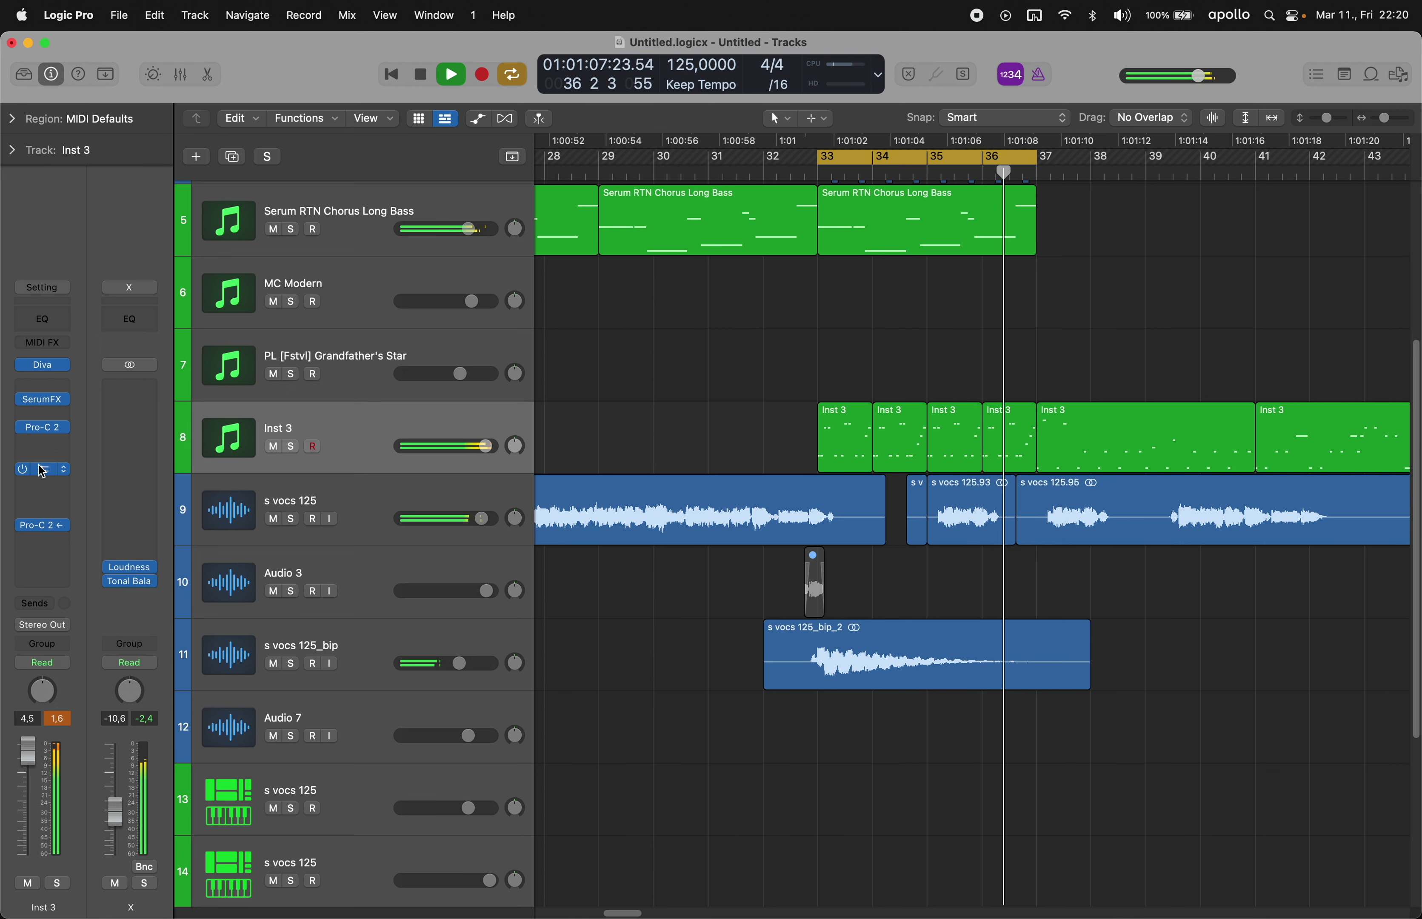
# - Review the Diva synth settings on the Inst 3 track
pyautogui.click(43, 365)
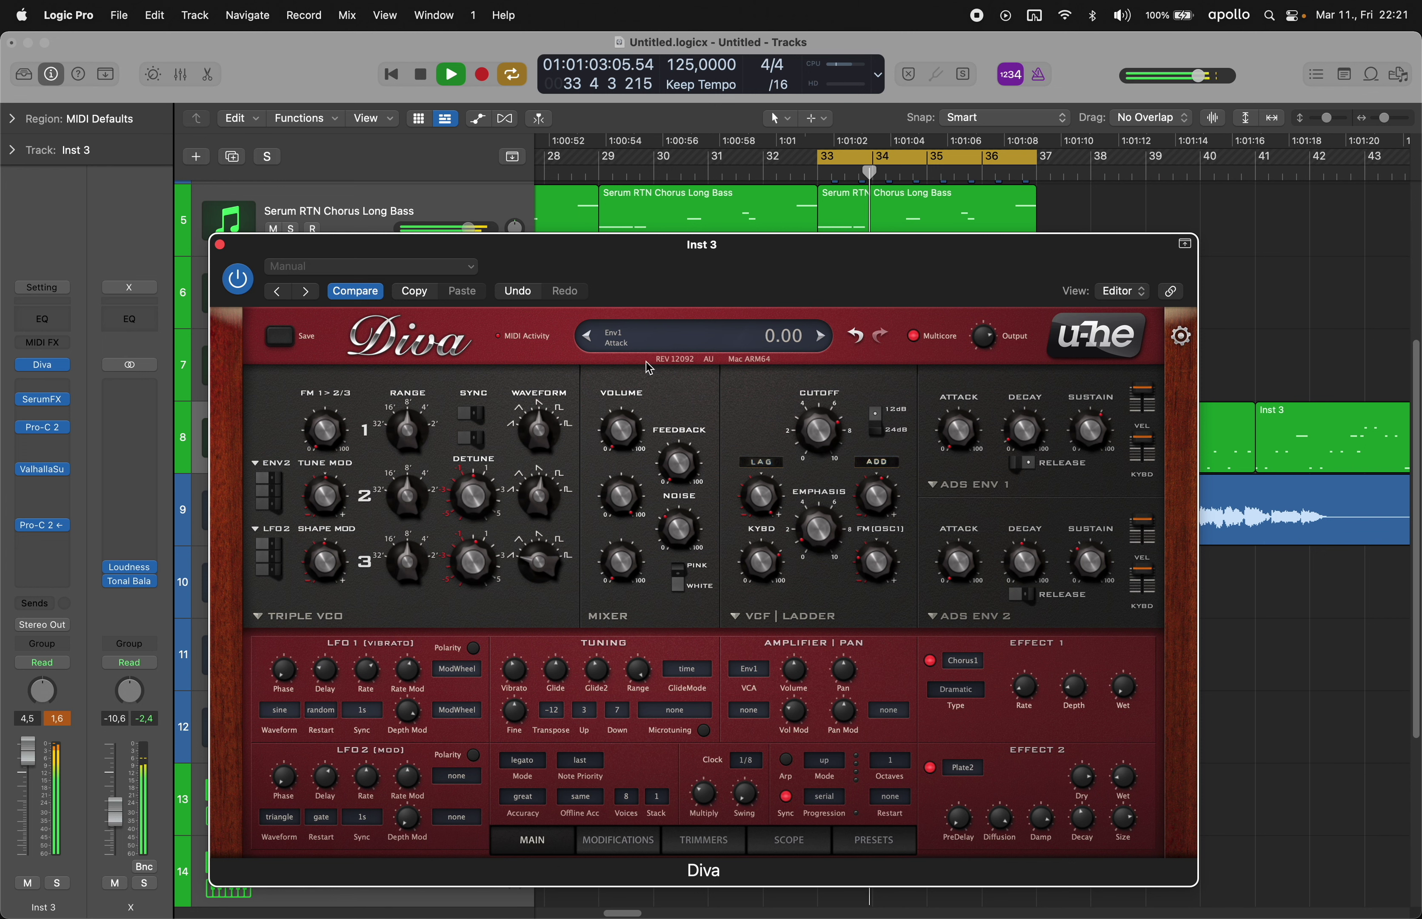
pyautogui.click(220, 244)
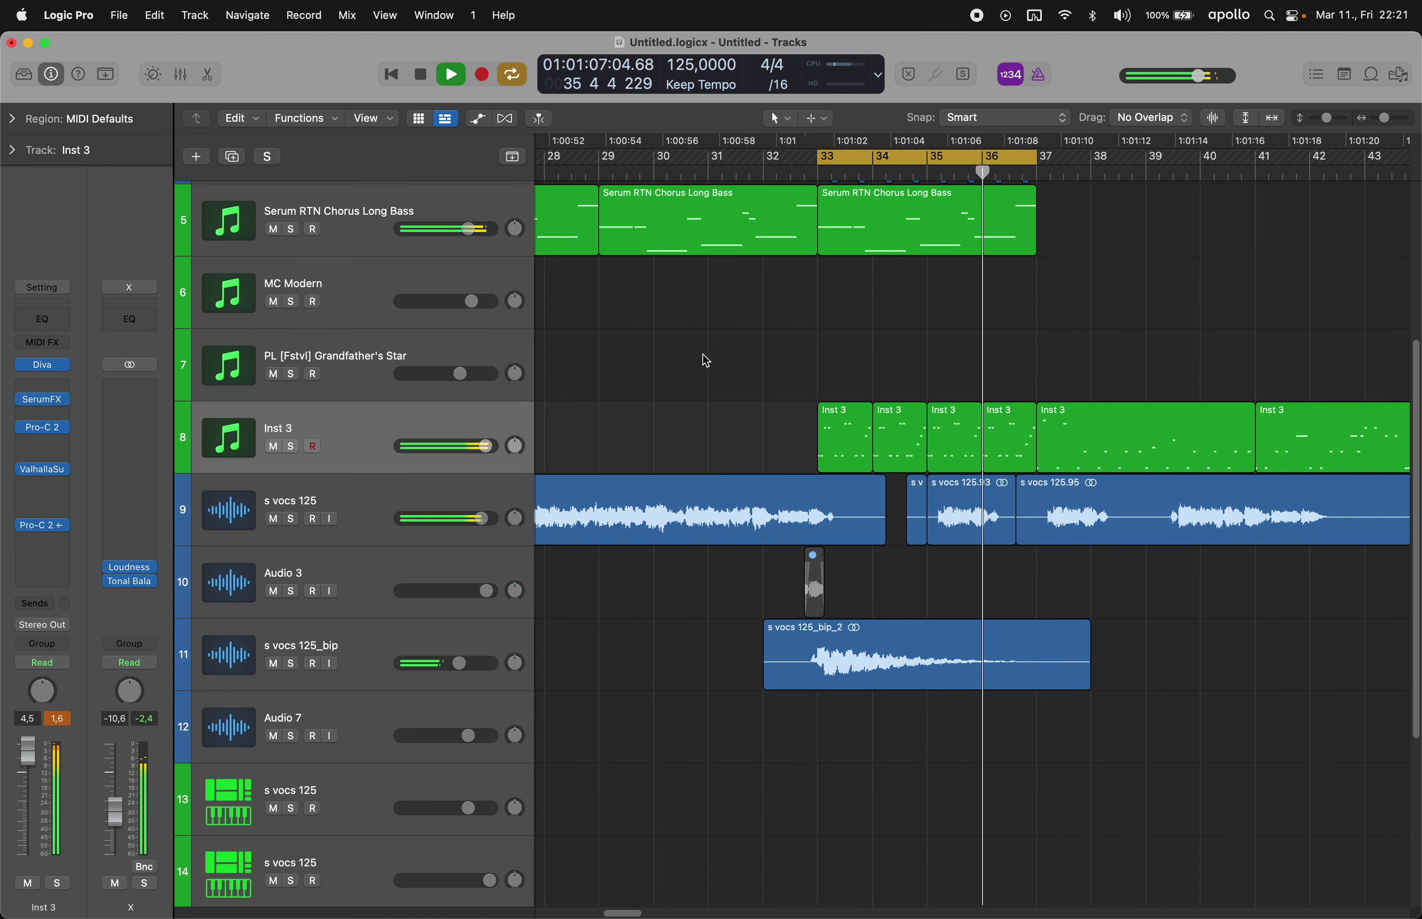
# - Adjust an EQ band in the second Pro-Q 3 on the Serum RTN Chorus Long Bass track
pyautogui.scroll(3, 706, 360)
pyautogui.click(299, 412)
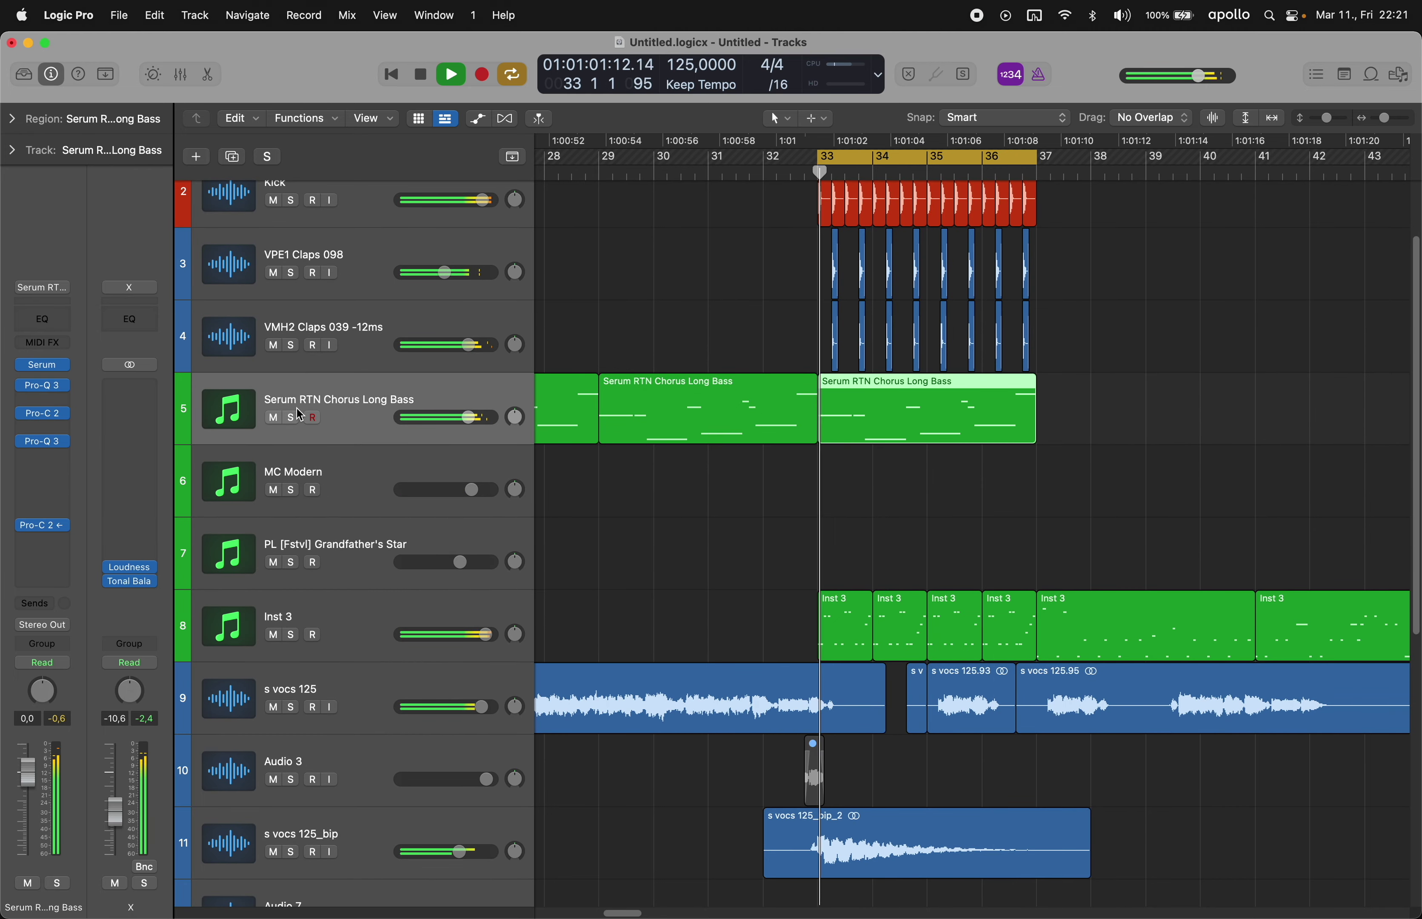
pyautogui.click(43, 440)
pyautogui.moveTo(739, 579); pyautogui.dragTo(706, 564)
pyautogui.click(751, 517)
pyautogui.click(536, 327)
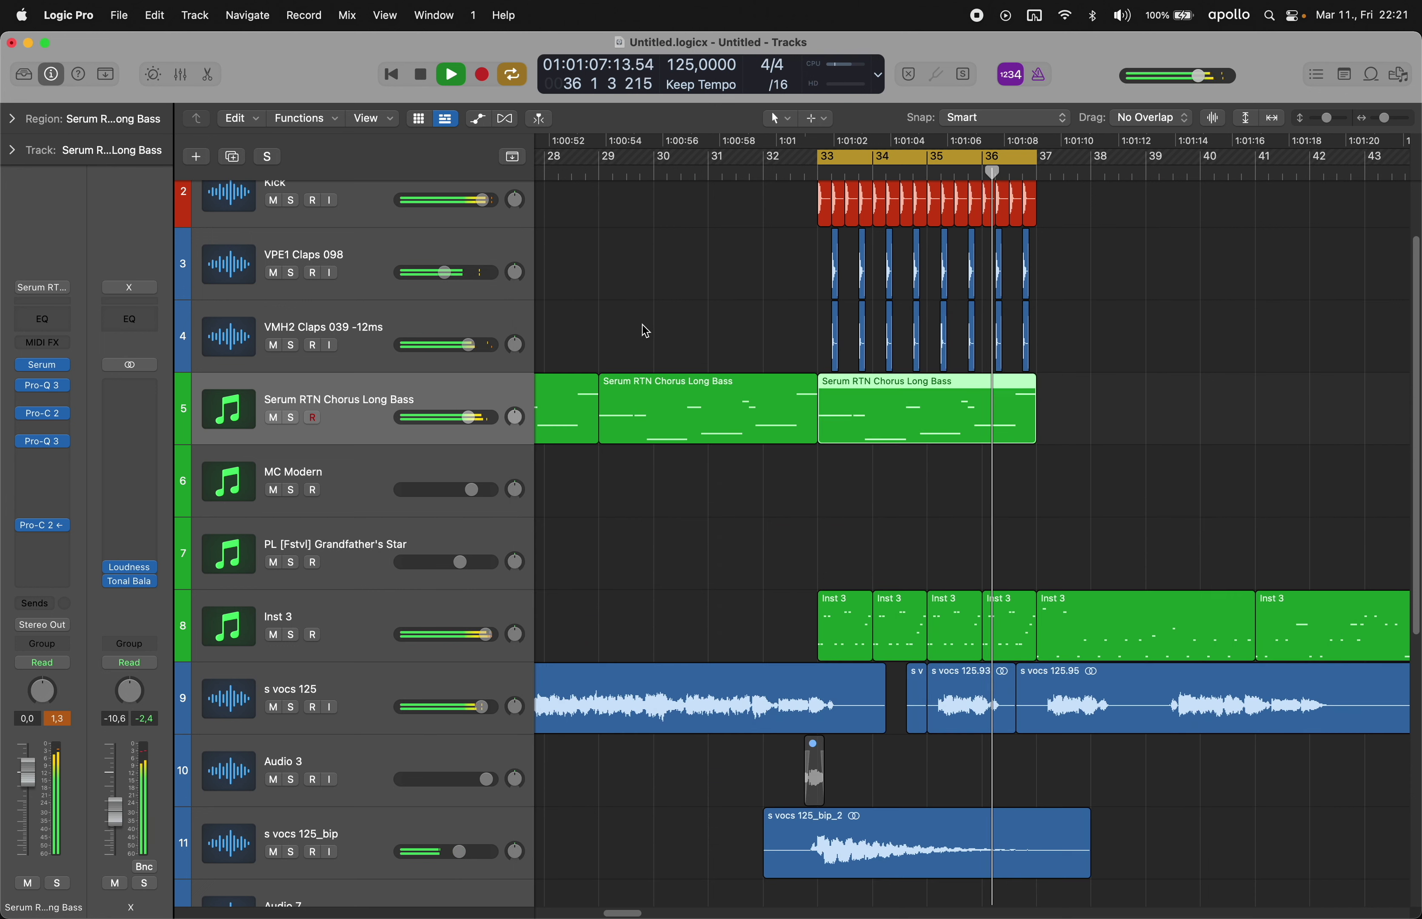
# - Mute the VPE1 Claps 098 and VMH2 Claps 039 -12ms tracks
pyautogui.click(646, 331)
pyautogui.scroll(3, 663, 335)
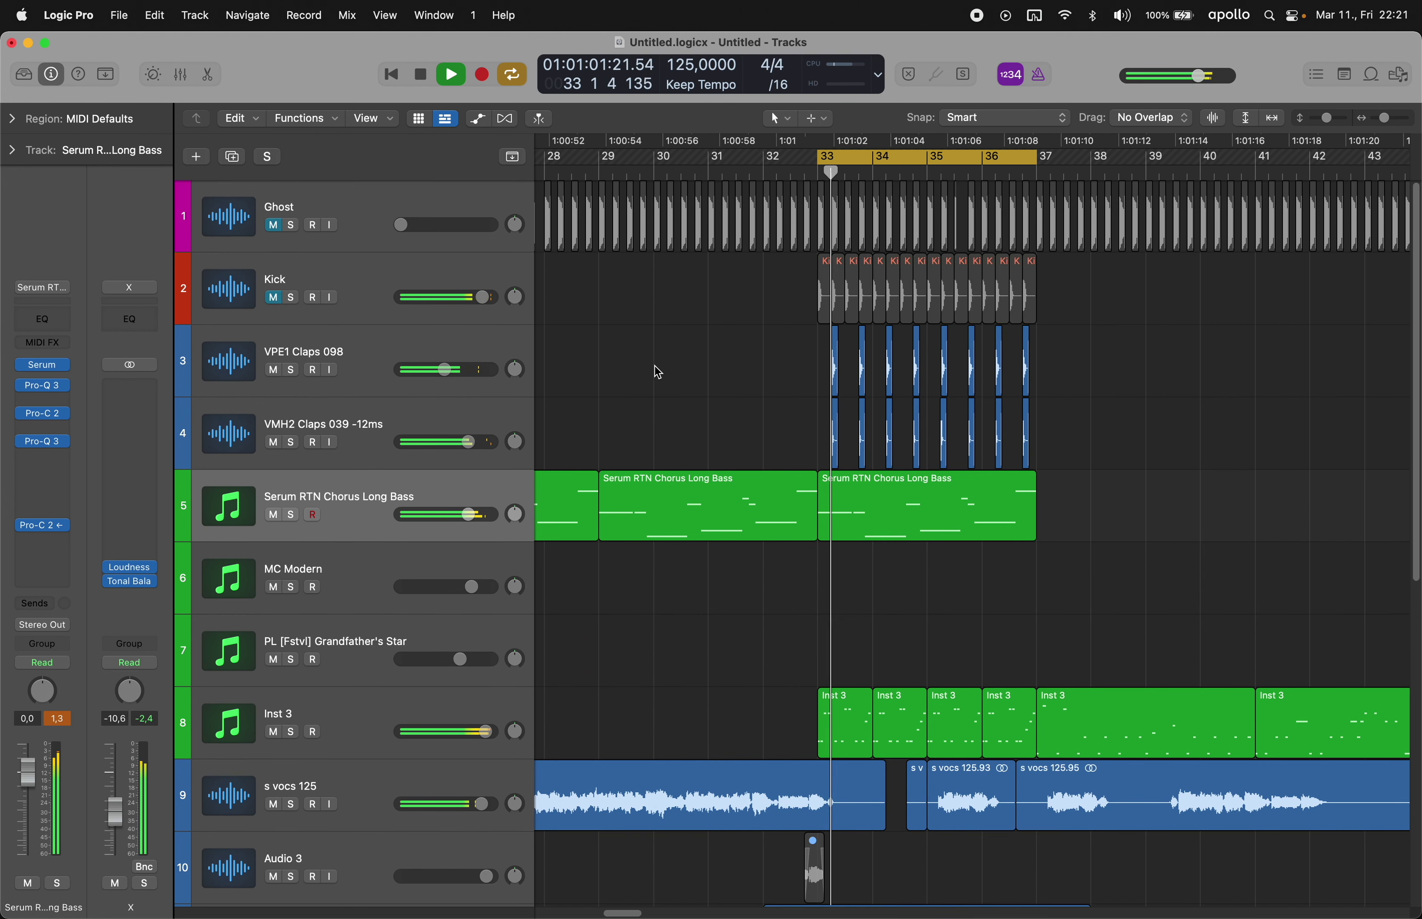
pyautogui.click(272, 370)
pyautogui.click(272, 442)
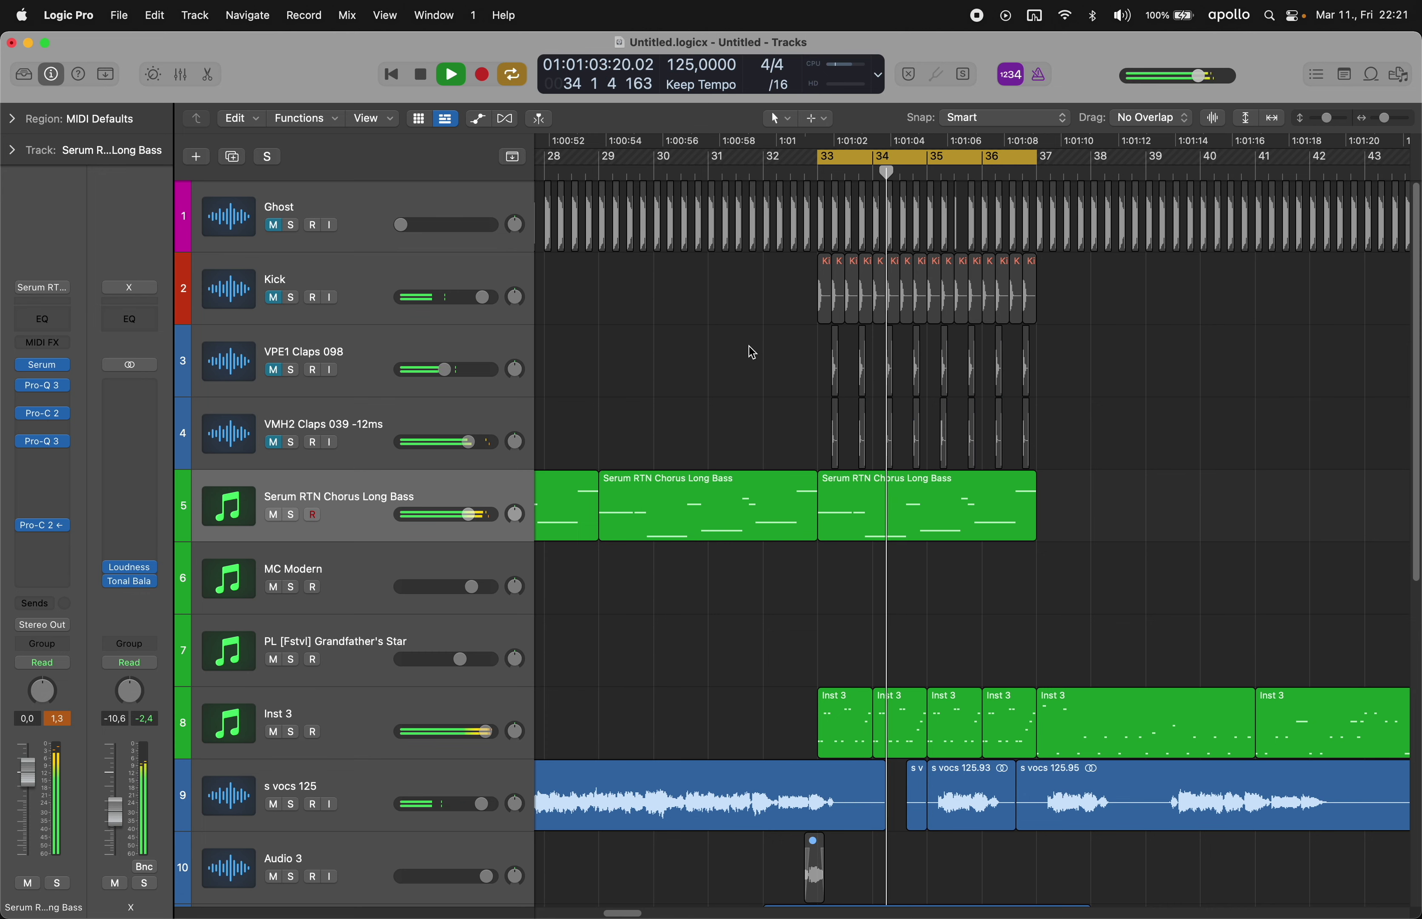
# - Audition the s vocs 125 Sampler on track 14 with Musical Typing, lowering the octave to C0
pyautogui.scroll(-6, 726, 498)
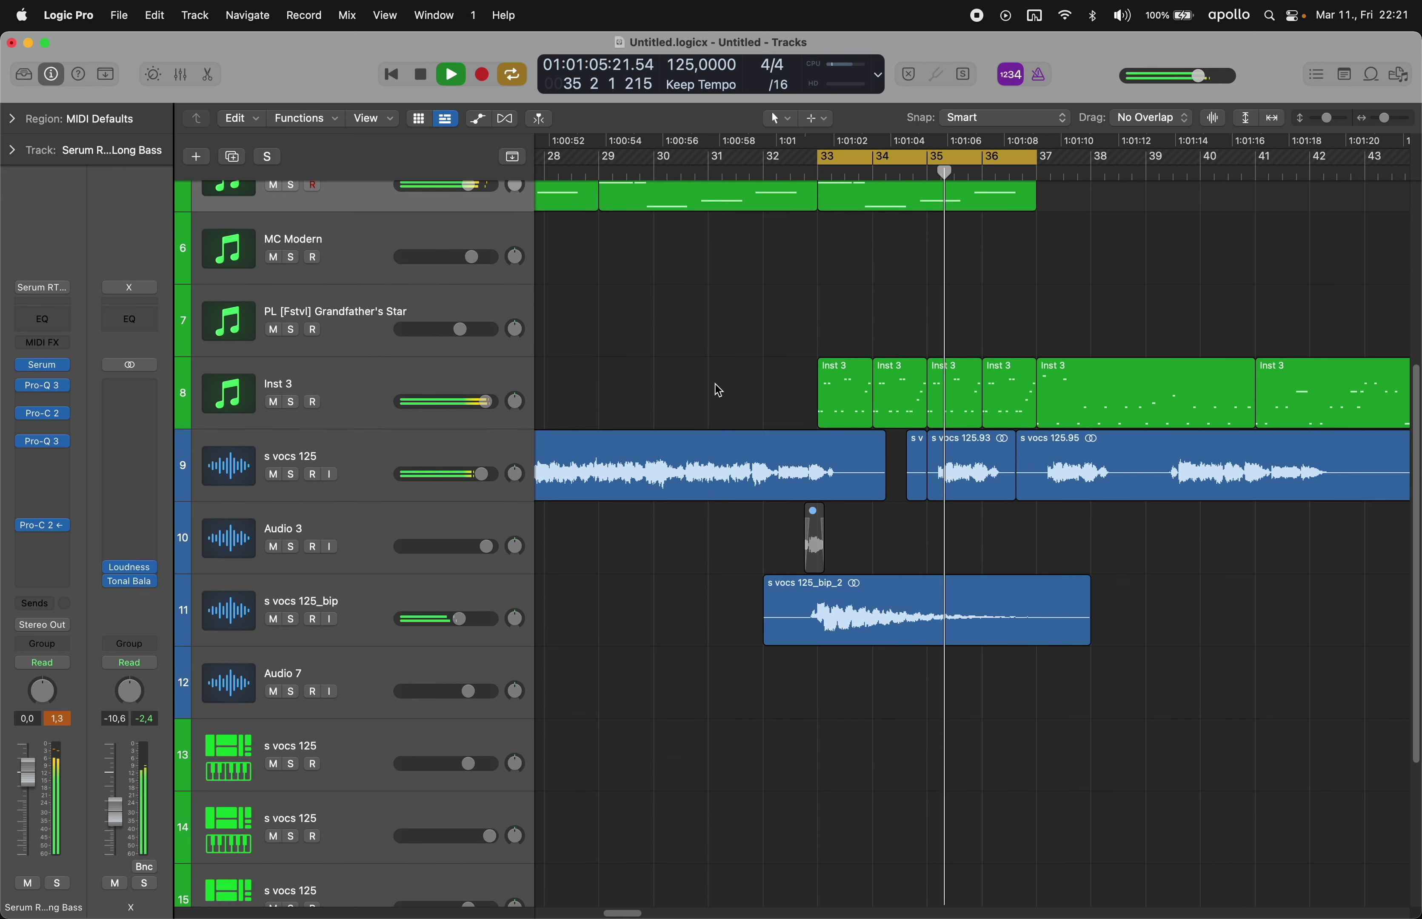
pyautogui.scroll(-5, 711, 430)
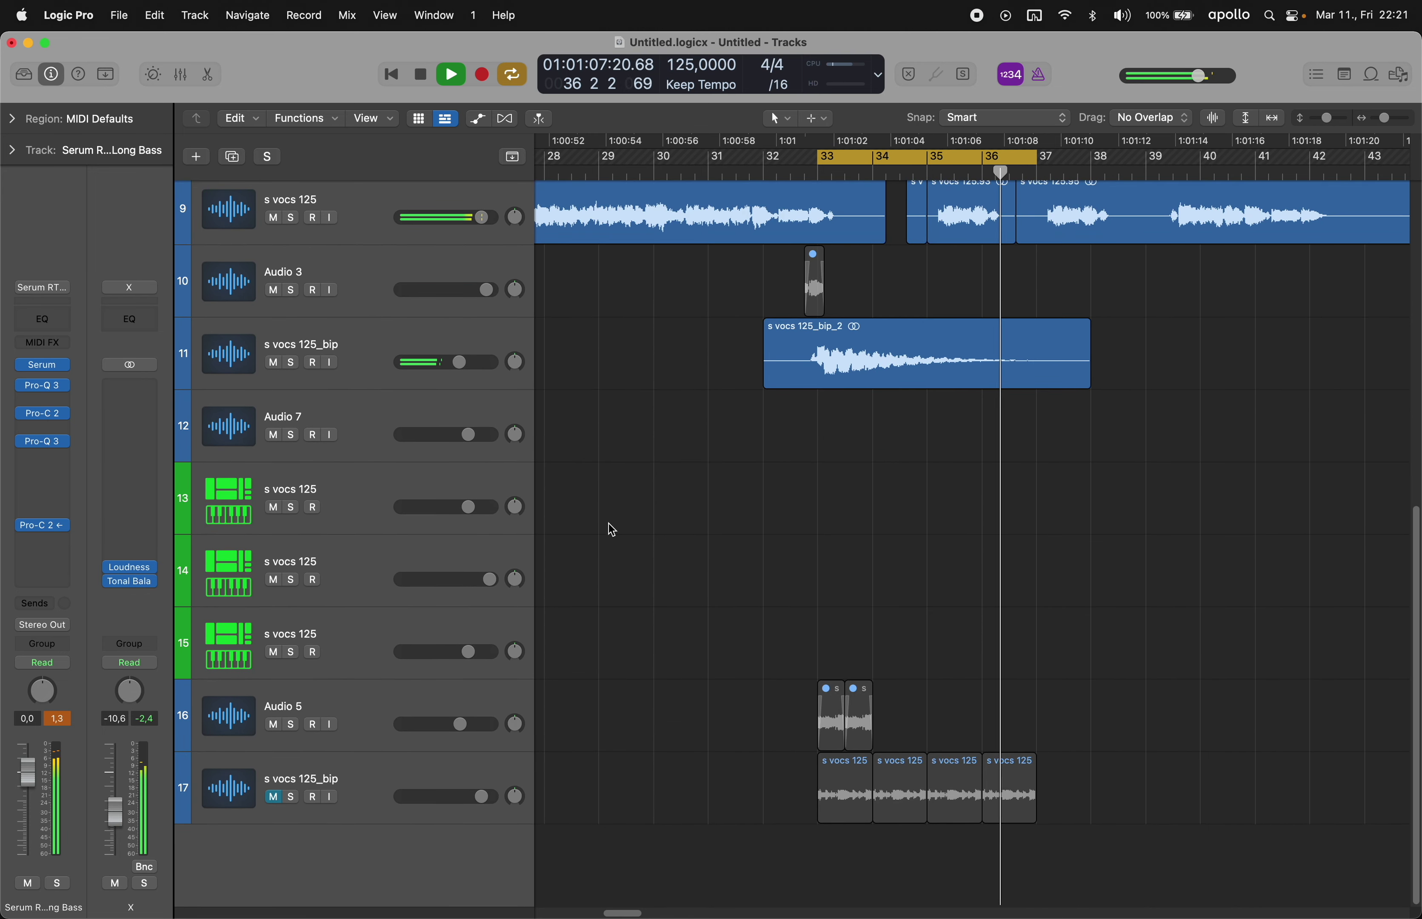
pyautogui.click(530, 558)
pyautogui.press('super+k')
pyautogui.press('s')
pyautogui.press('d')
pyautogui.press('z')
pyautogui.press('z')
pyautogui.press('z')
pyautogui.press('d')
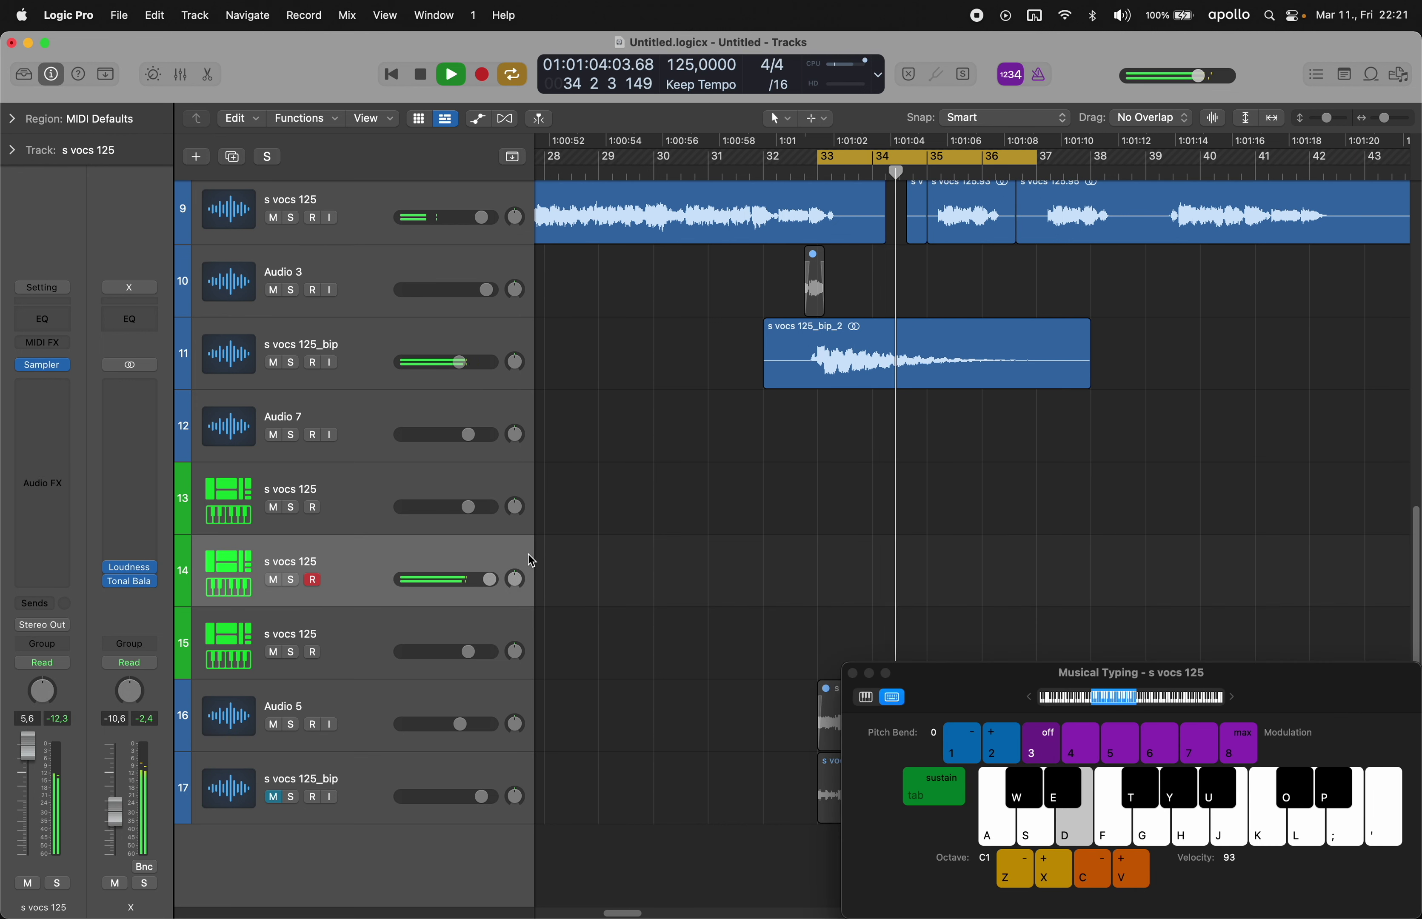
pyautogui.press('f')
pyautogui.press('z')
pyautogui.press('d')
pyautogui.press('f')
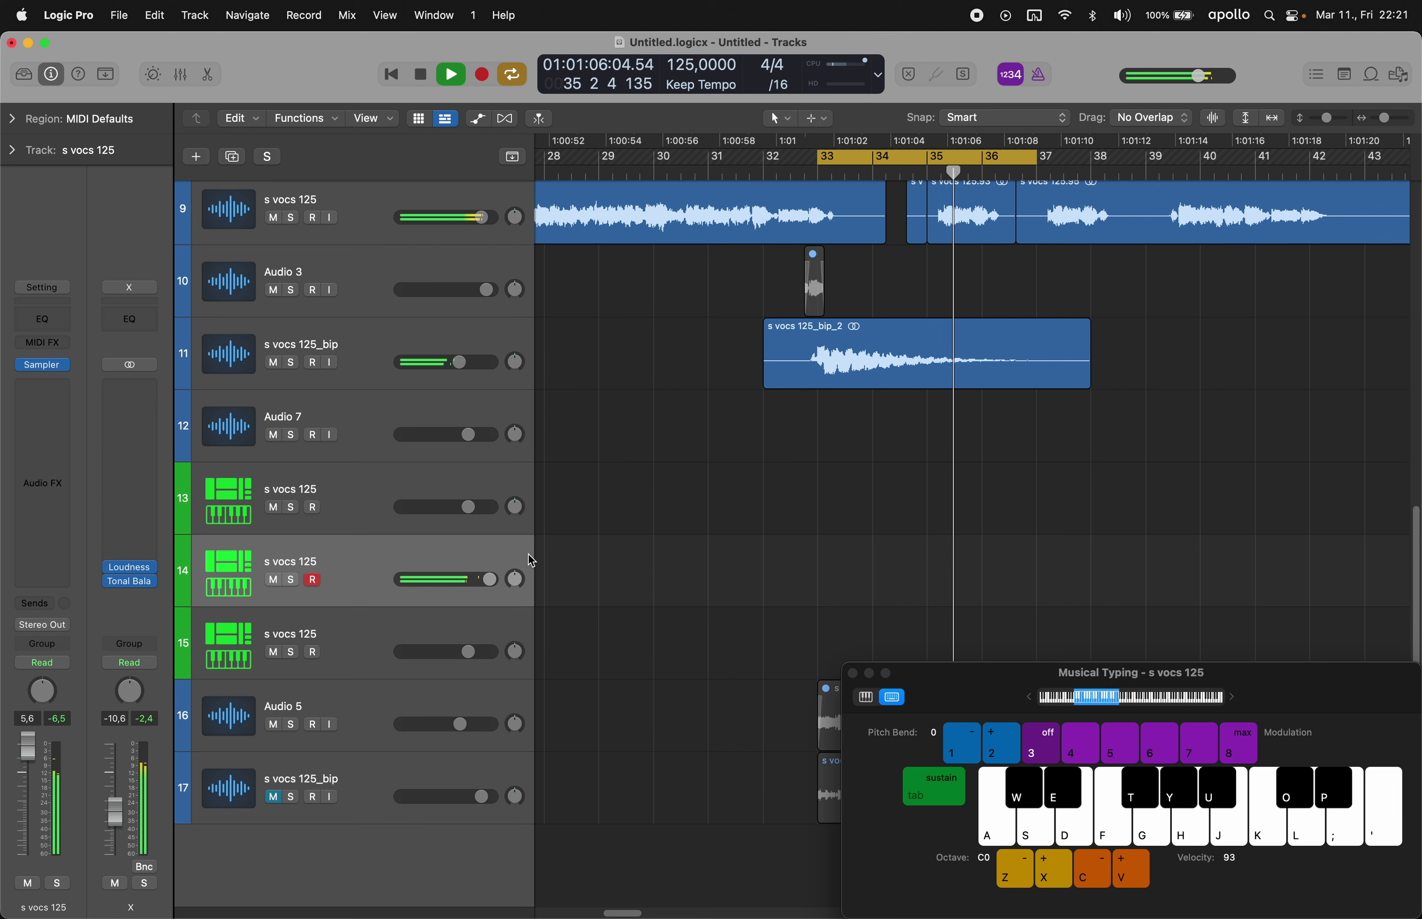
# - Play alternating E and F notes at octave C0 on the track 14 sampler over the looped section
pyautogui.press('d')
pyautogui.press('f')
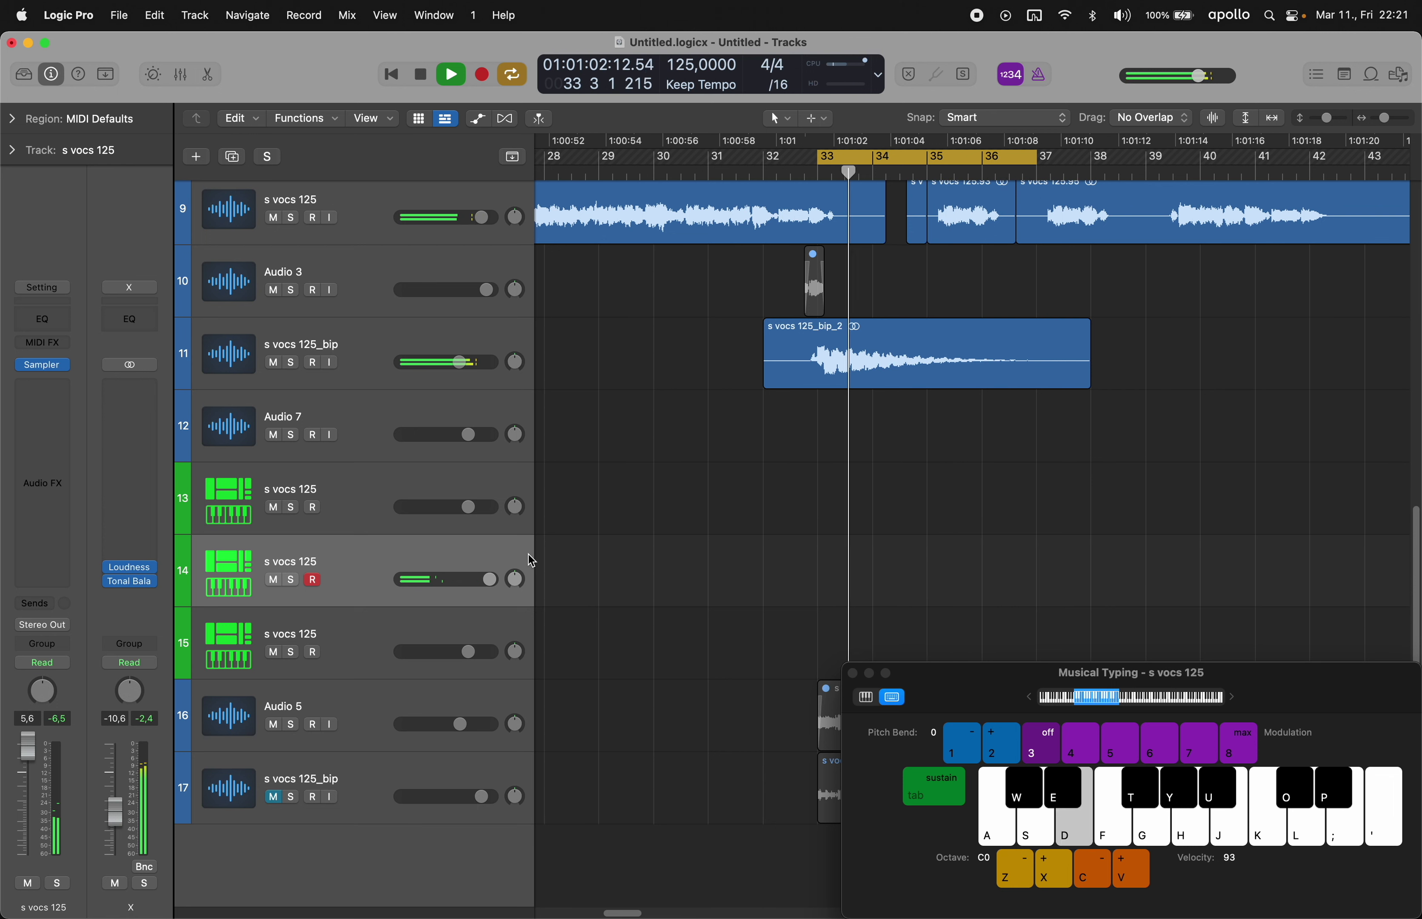
pyautogui.press('d')
pyautogui.press('f')
pyautogui.press('d')
pyautogui.press('f')
pyautogui.press('d')
pyautogui.press('f')
pyautogui.press('d')
pyautogui.press('f')
pyautogui.press('d')
pyautogui.press('f')
pyautogui.press('d')
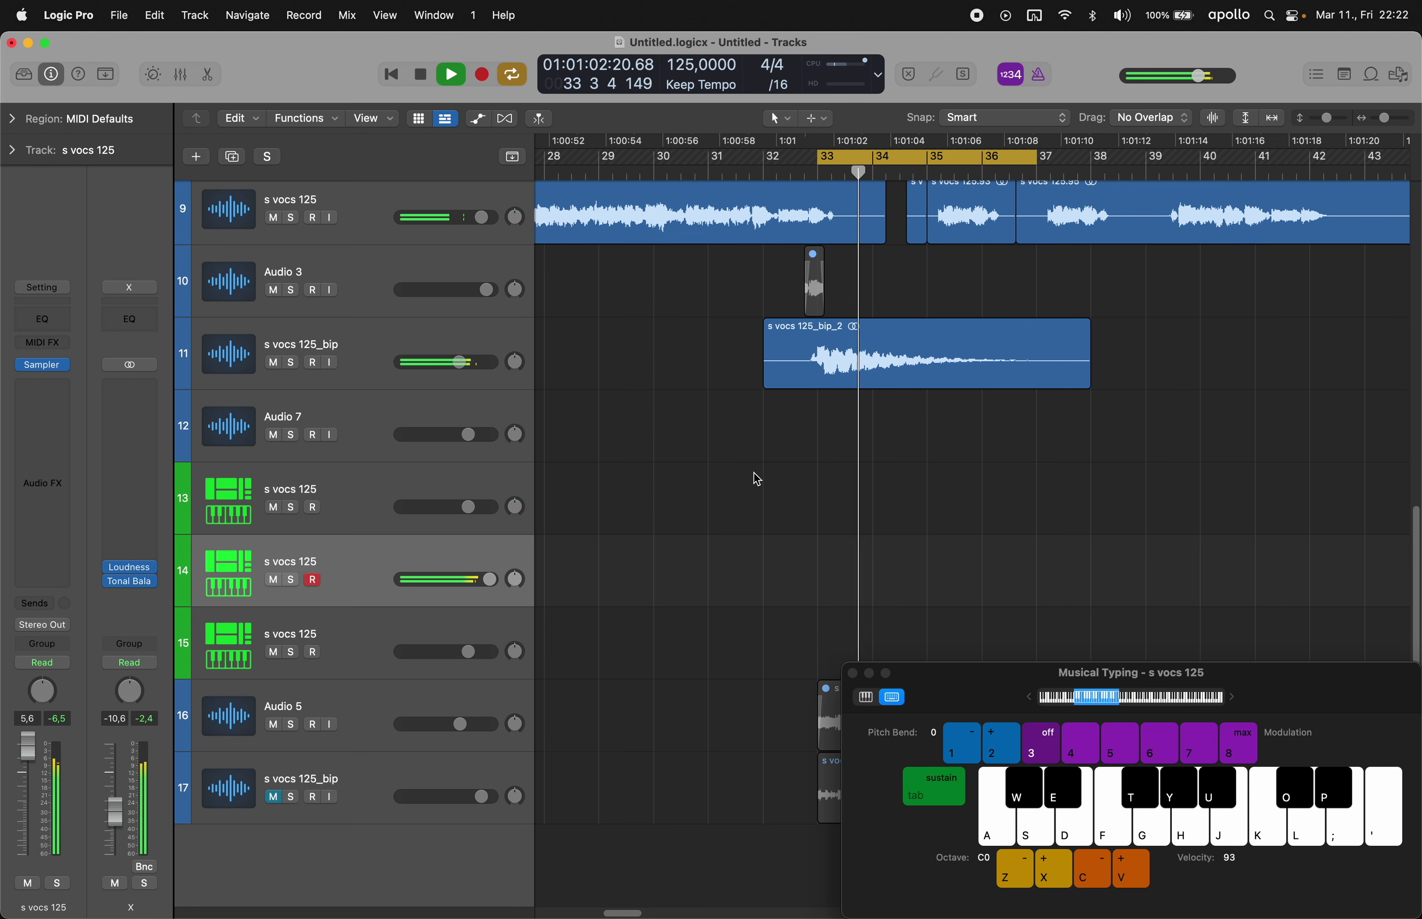
pyautogui.press('d')
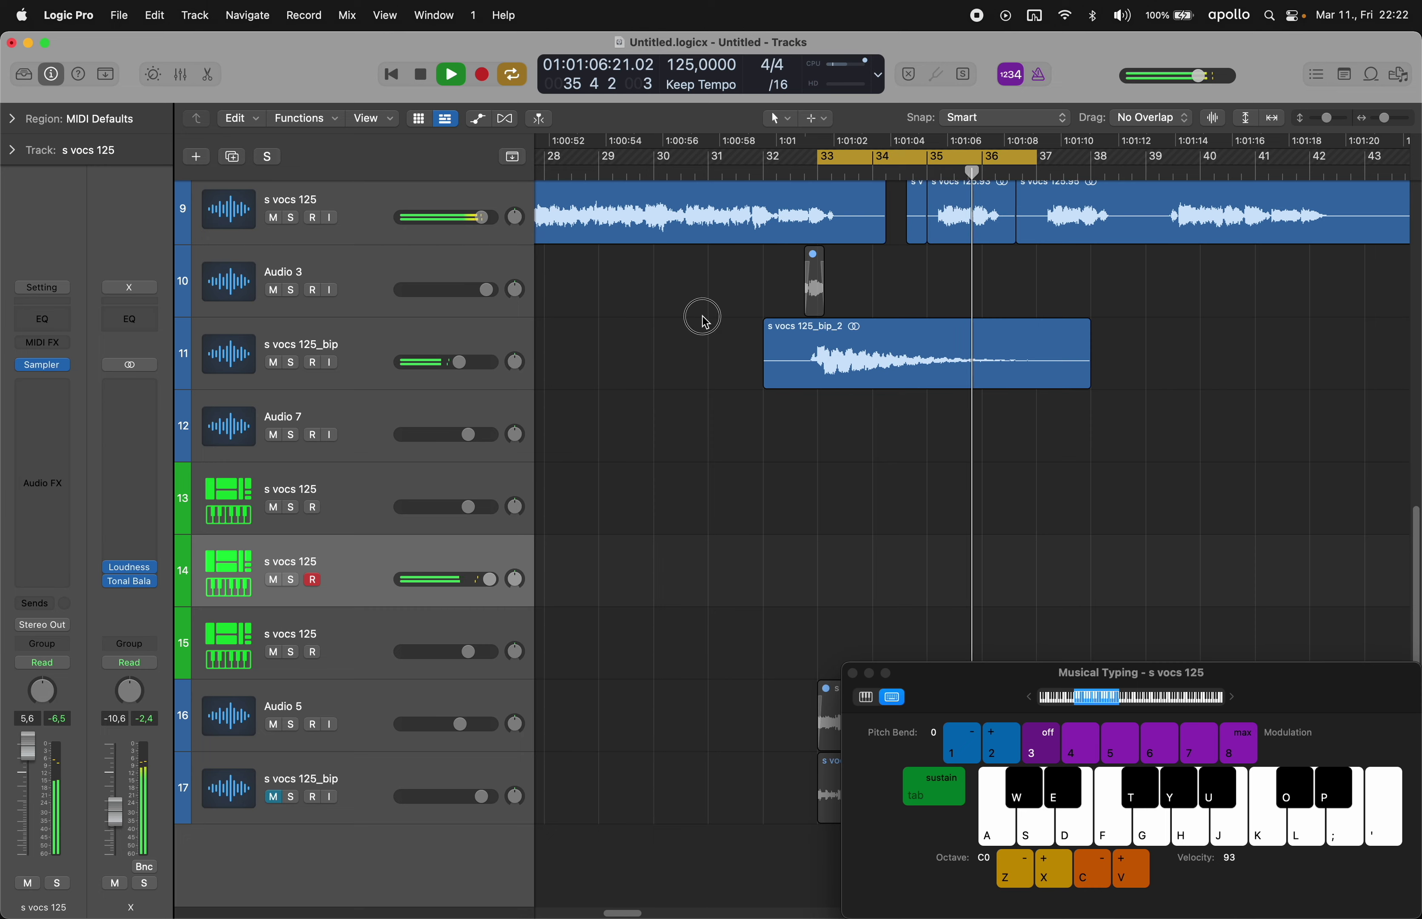
# - Mute the s vocs 125.93 region at bar 35 on track 9
pyautogui.scroll(3, 702, 322)
pyautogui.click(835, 469)
pyautogui.click(714, 540)
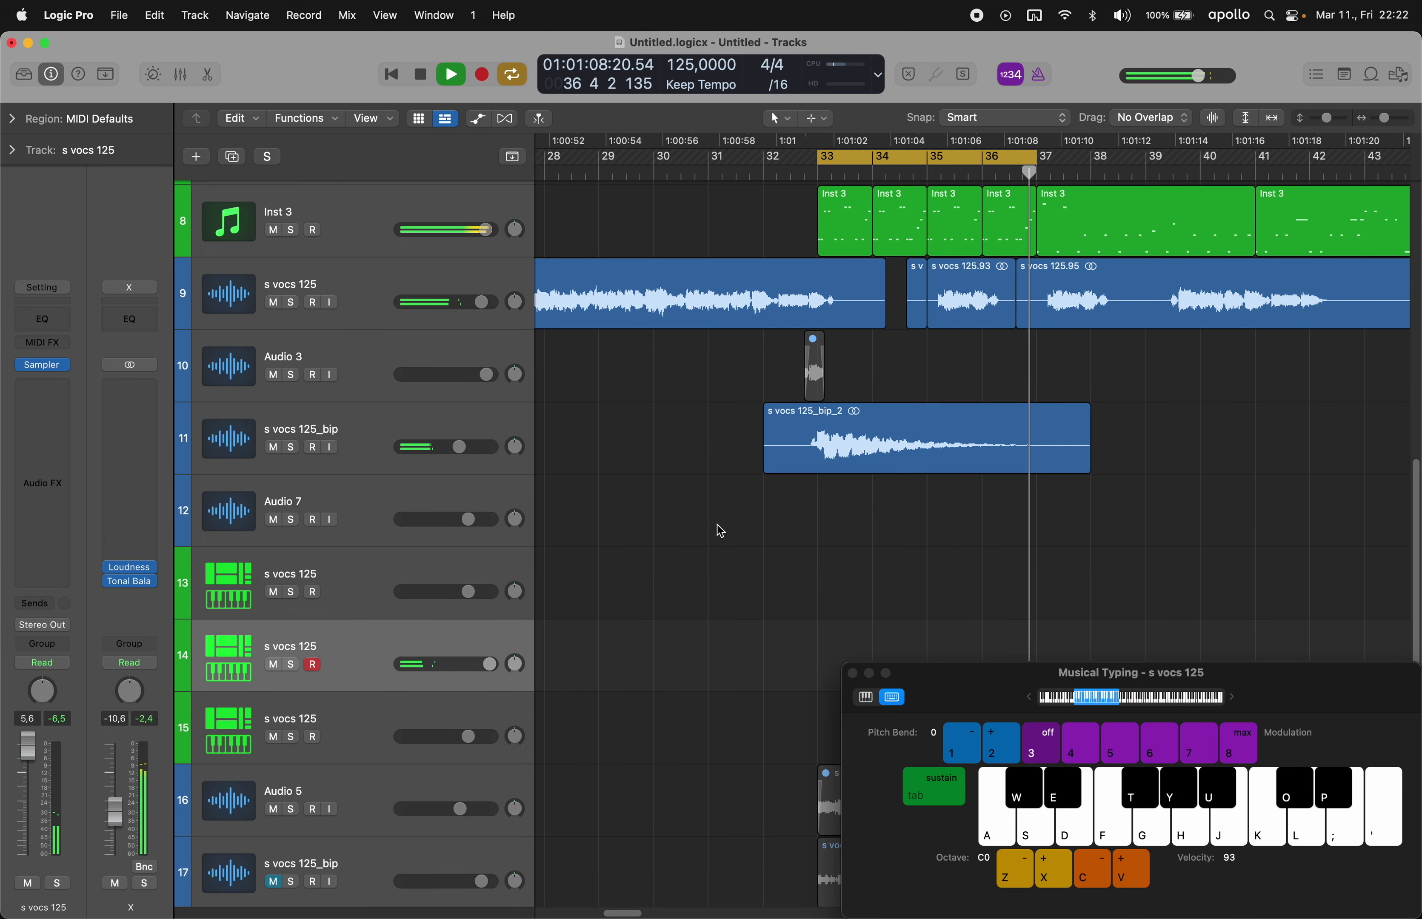
pyautogui.scroll(10, 657, 393)
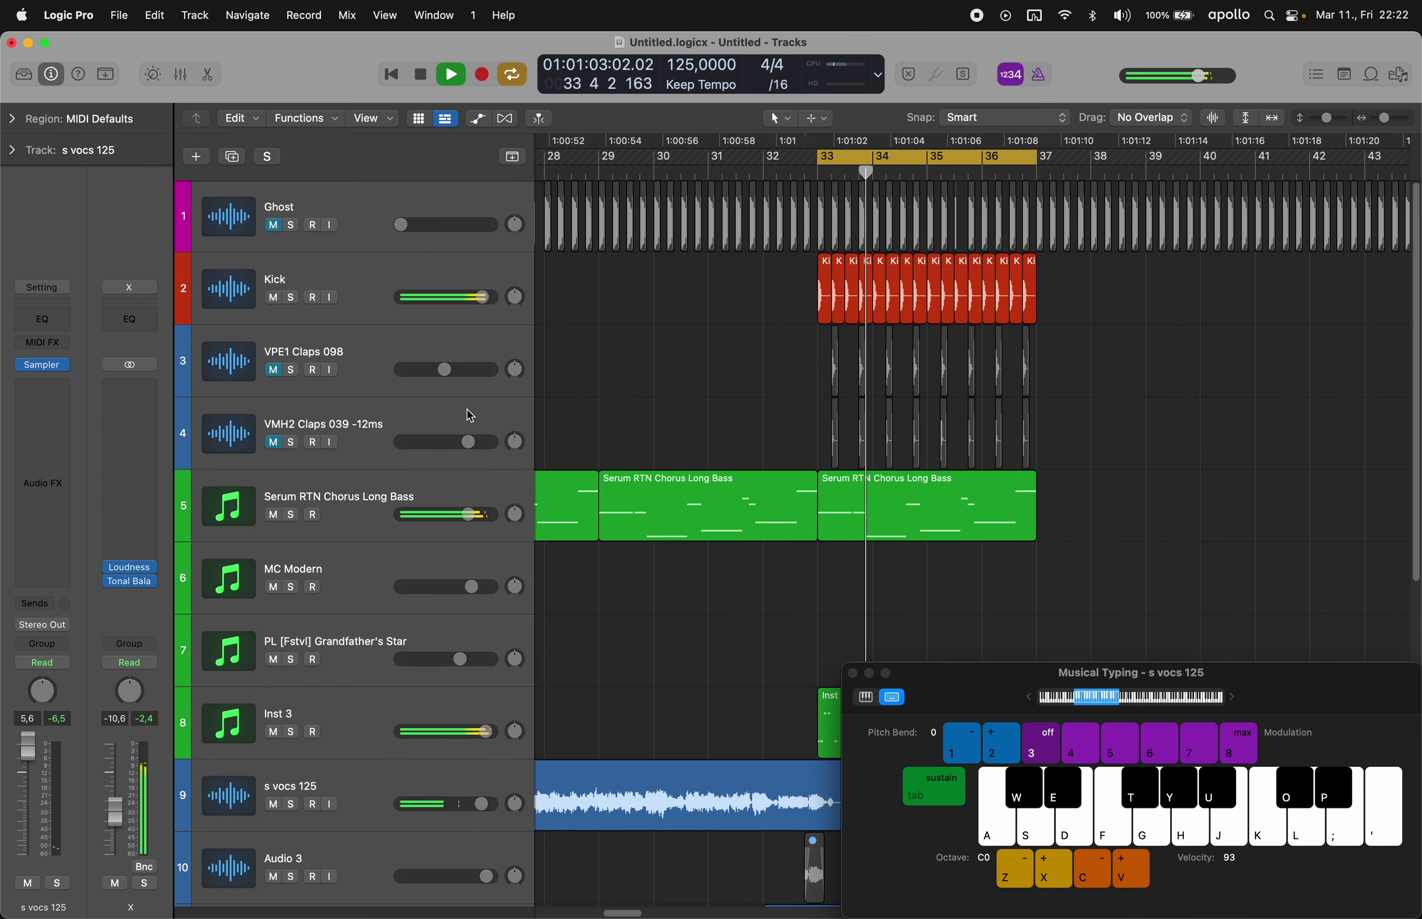
pyautogui.scroll(-12, 786, 601)
pyautogui.scroll(2, 786, 601)
pyautogui.click(968, 269)
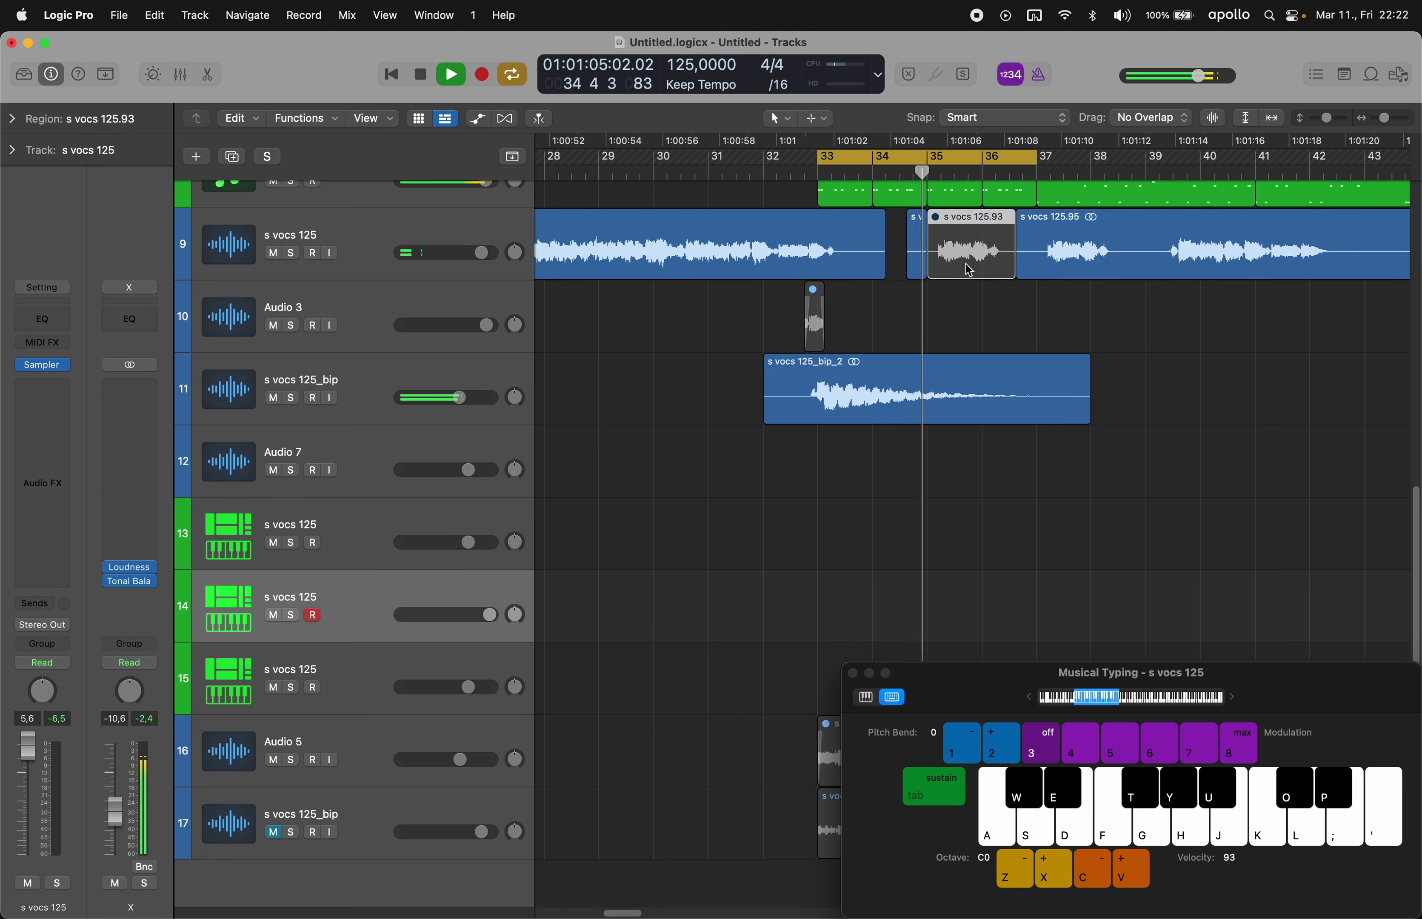
# - Audition a range of ascending pitches at octave C0 on the track 14 s vocs 125 sampler
pyautogui.click(361, 601)
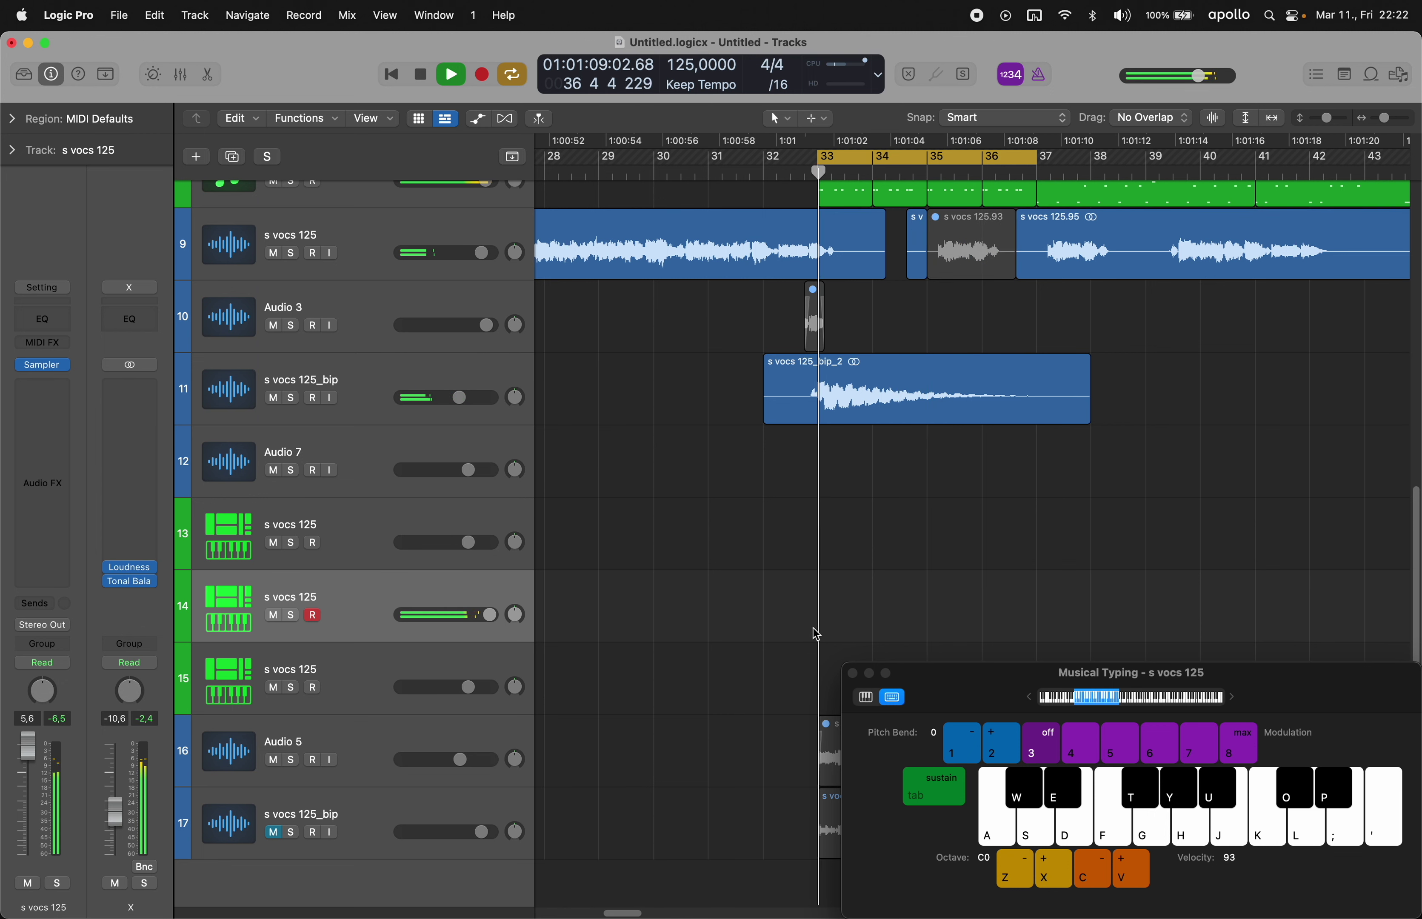
pyautogui.press('d')
pyautogui.press('d')
pyautogui.press('h')
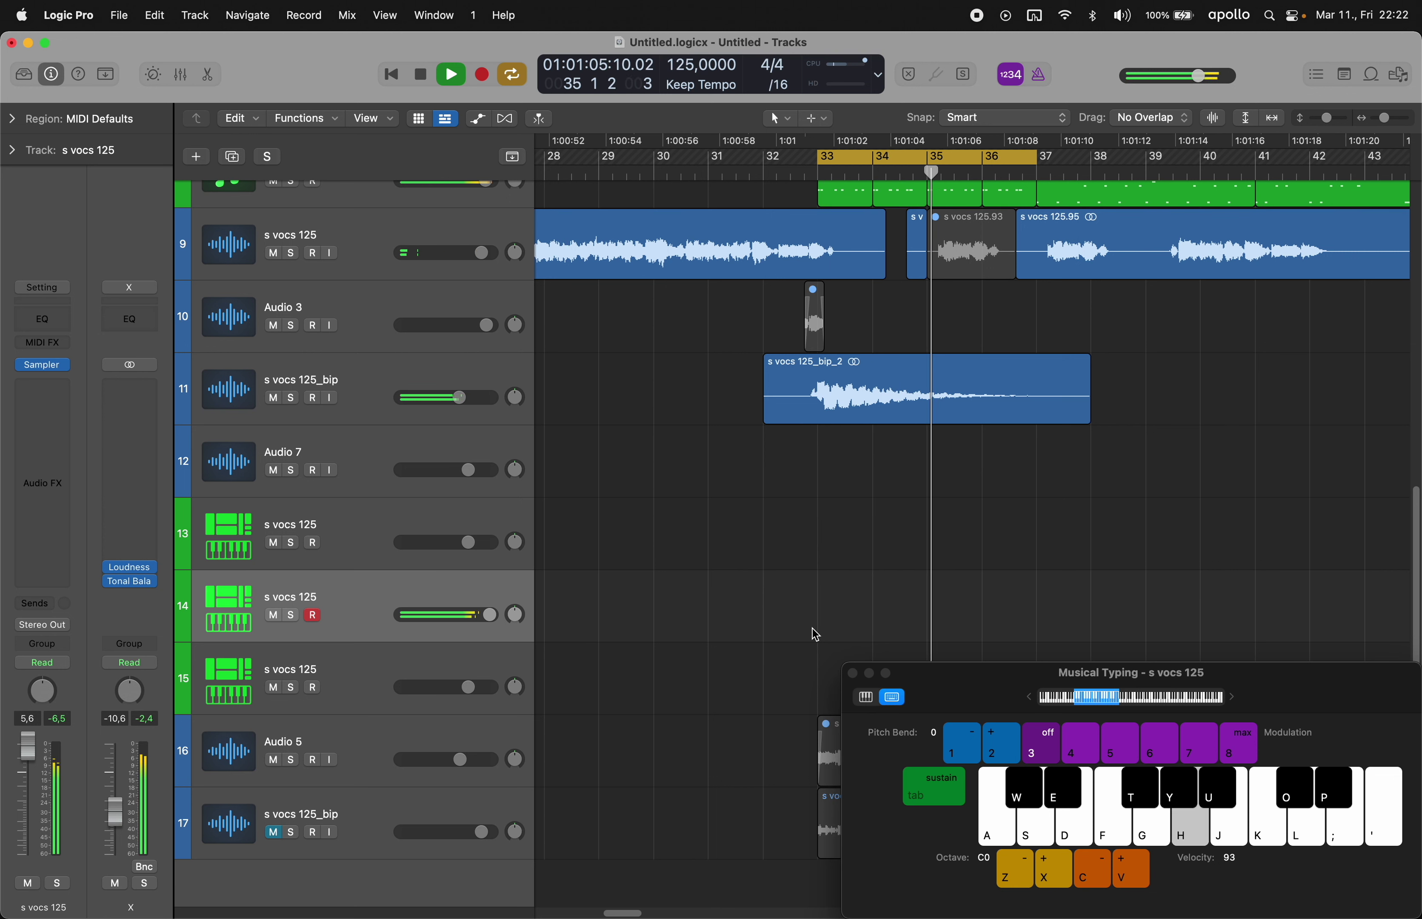
pyautogui.press('g')
pyautogui.press('j')
pyautogui.press('k')
pyautogui.press('o')
pyautogui.press('l')
pyautogui.press(';')
pyautogui.press("'")
# - Raise Musical Typing to octave C1 and audition different vocal notes on the track 14 sampler
pyautogui.press('x')
pyautogui.press('f')
pyautogui.press('g')
pyautogui.press('y')
pyautogui.press('y')
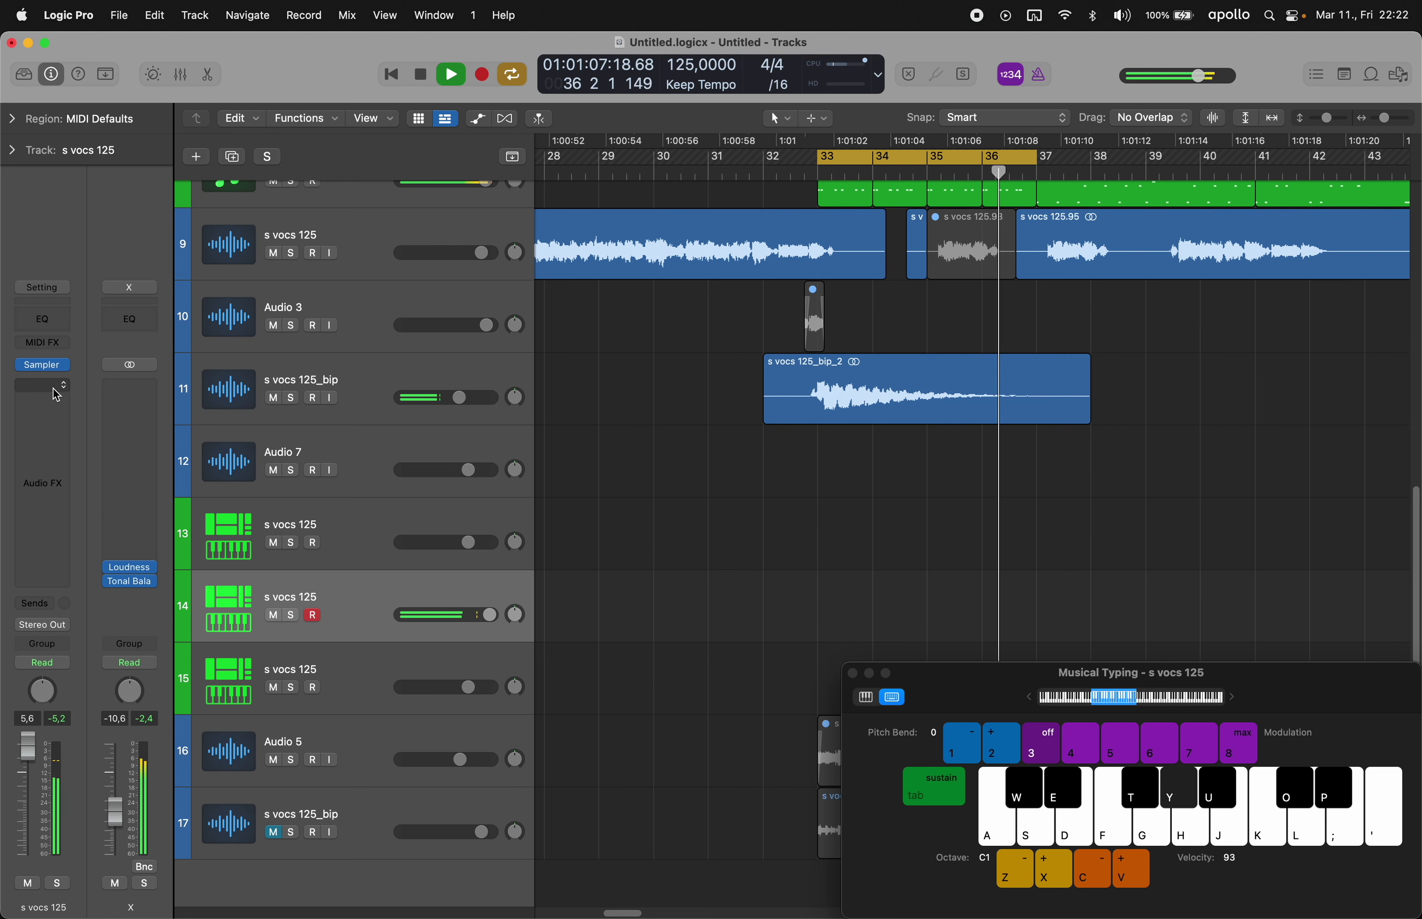
pyautogui.press('j')
pyautogui.press('u')
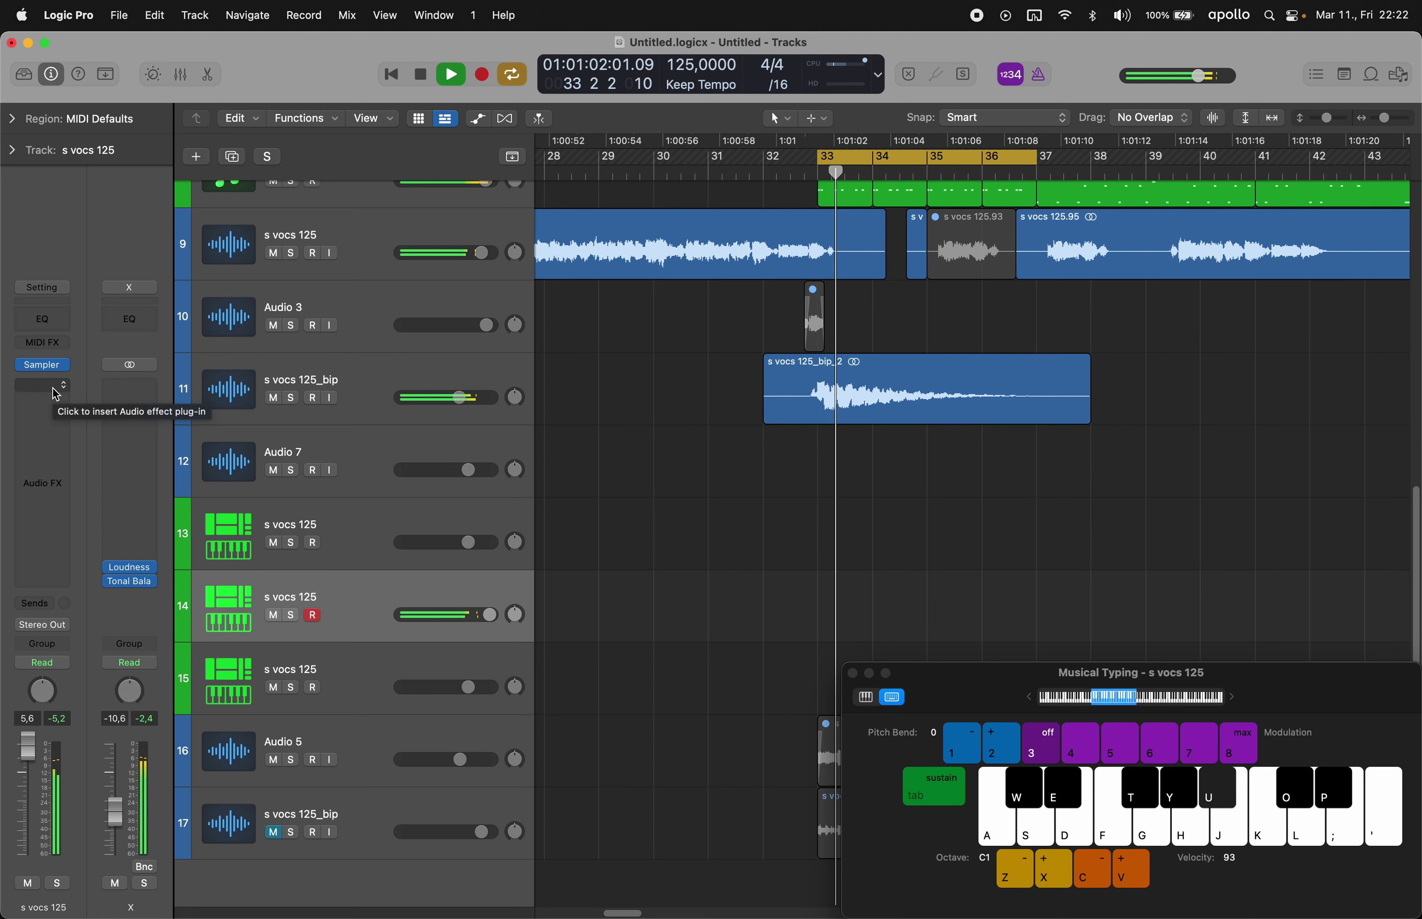
pyautogui.press('j')
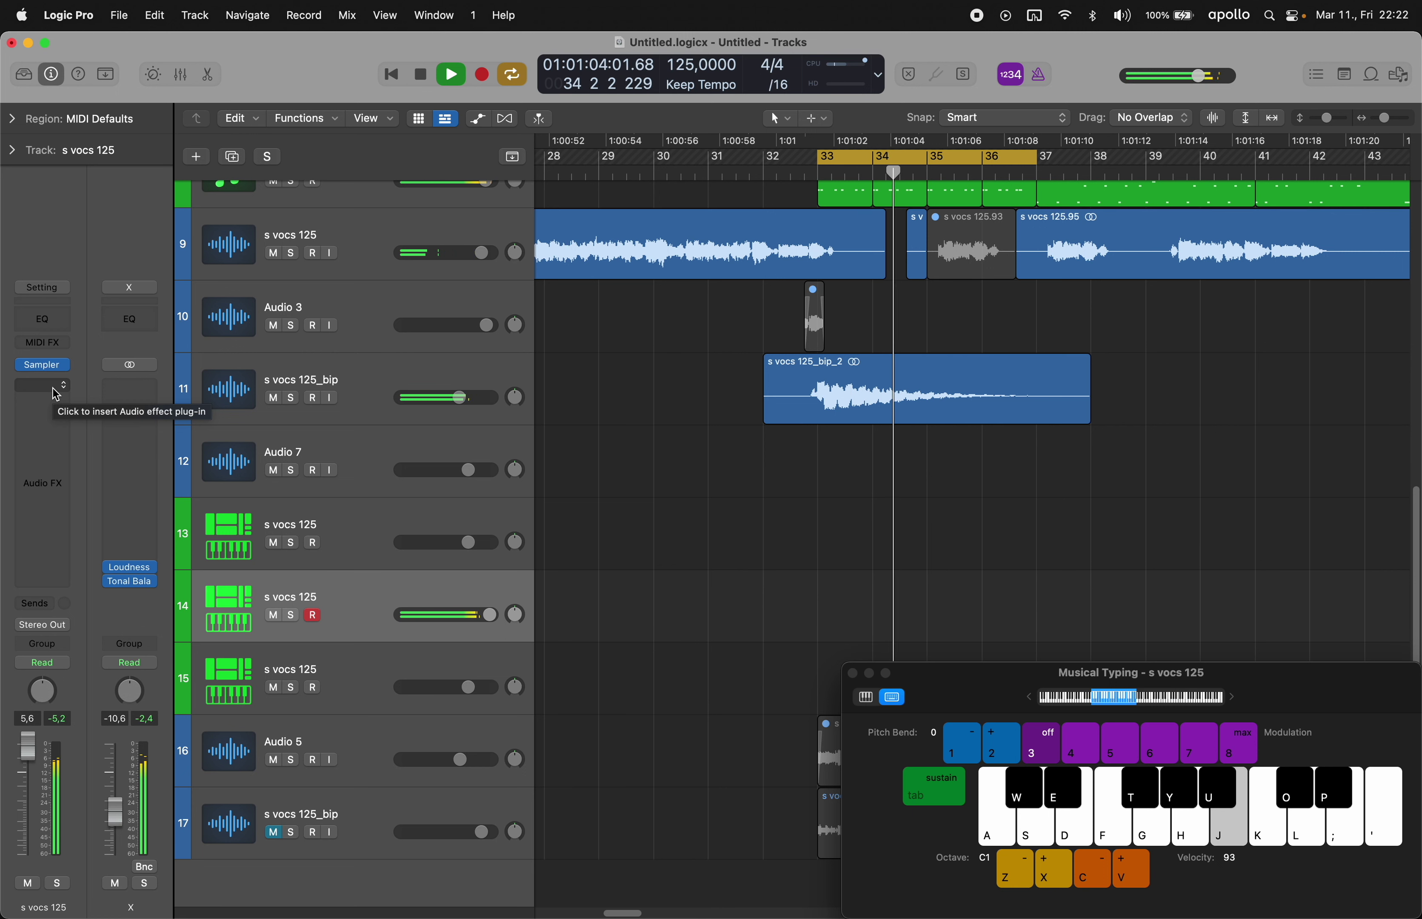
pyautogui.press('j')
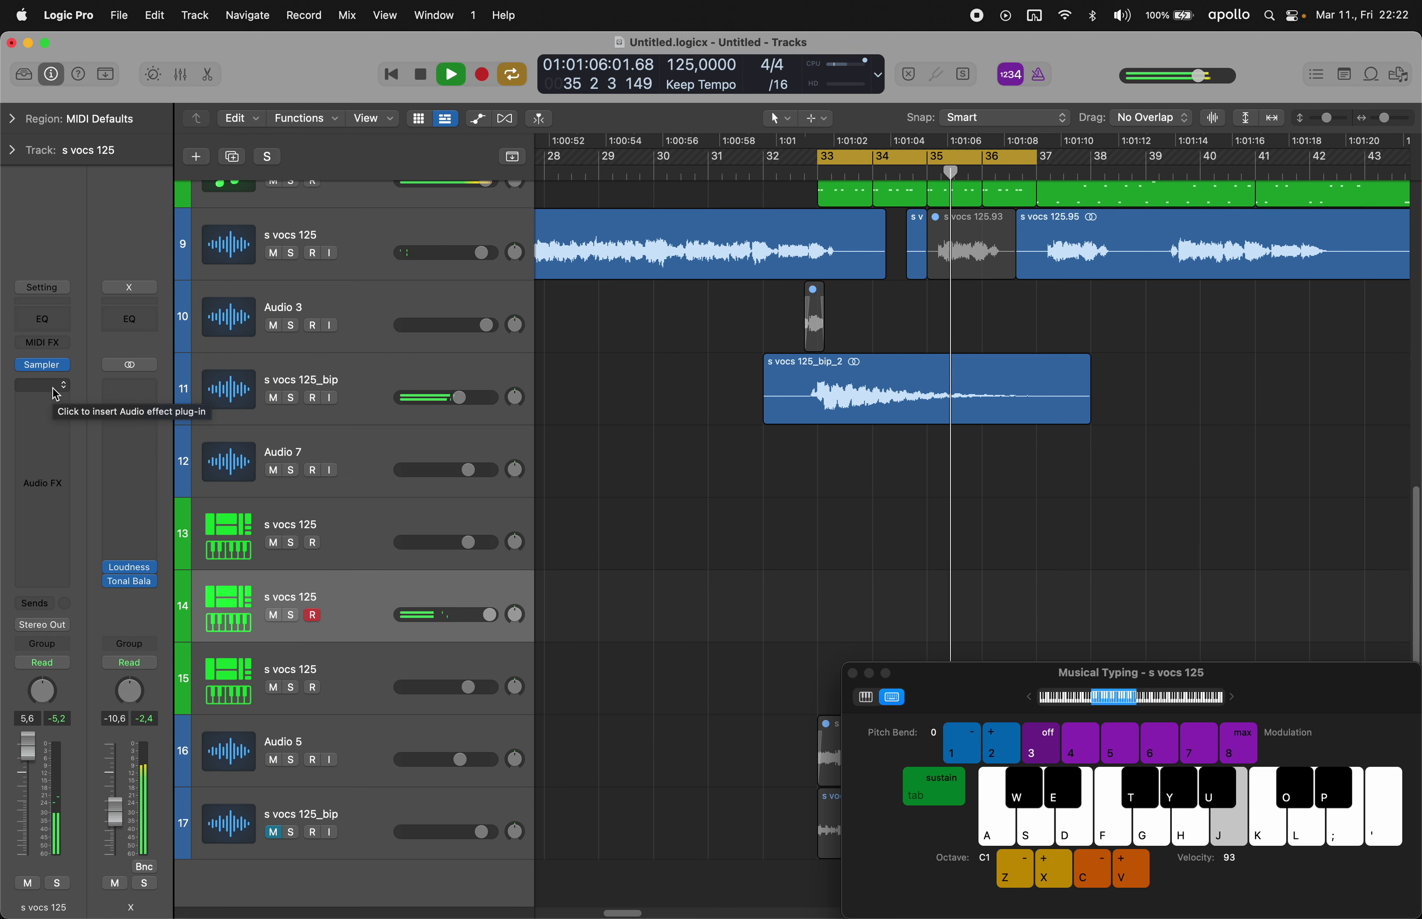
pyautogui.press('j')
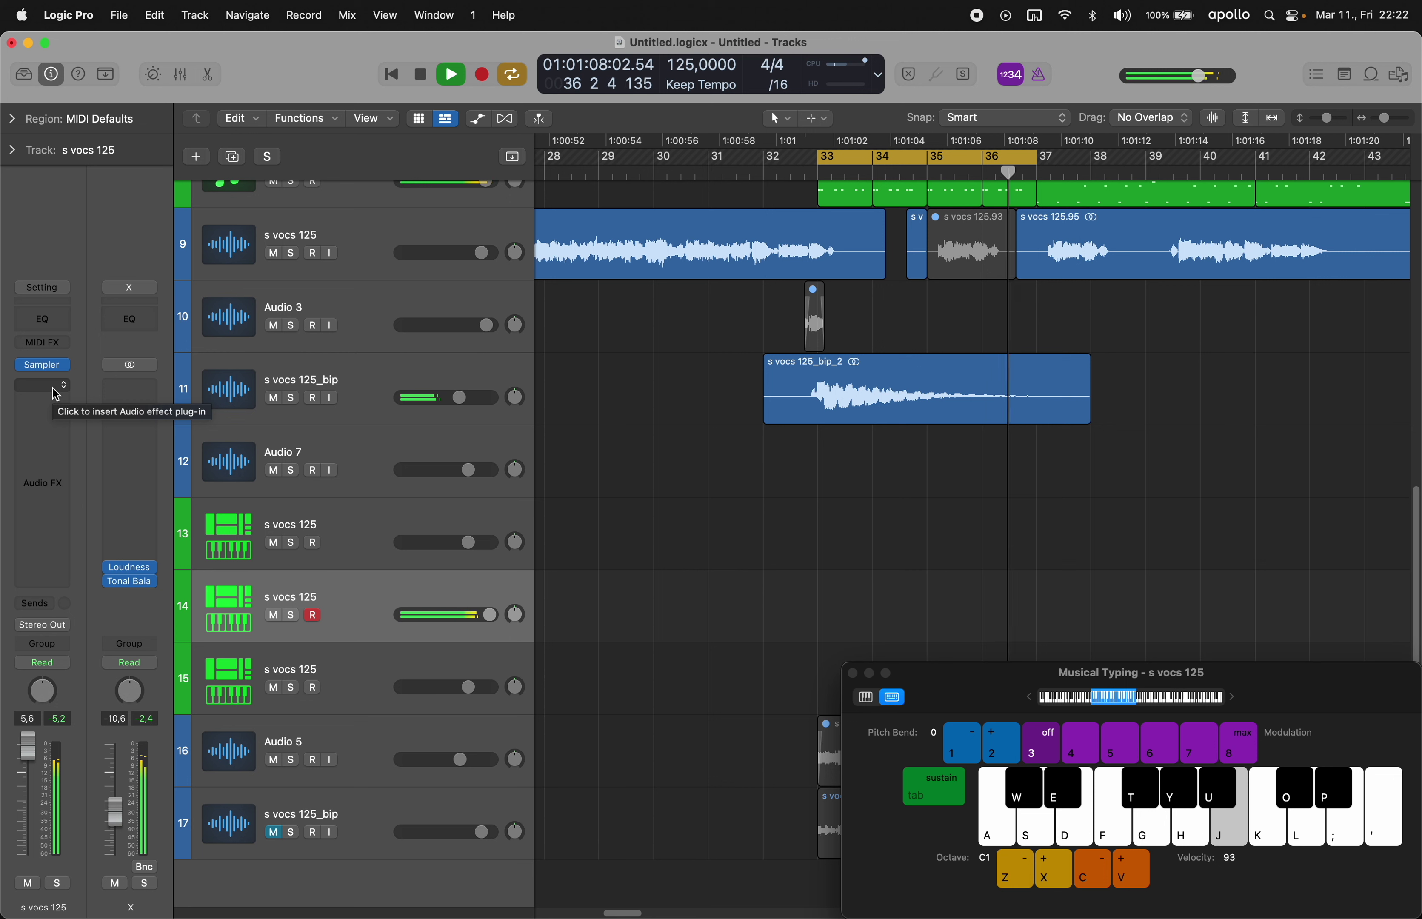
pyautogui.press('j')
pyautogui.press('j')
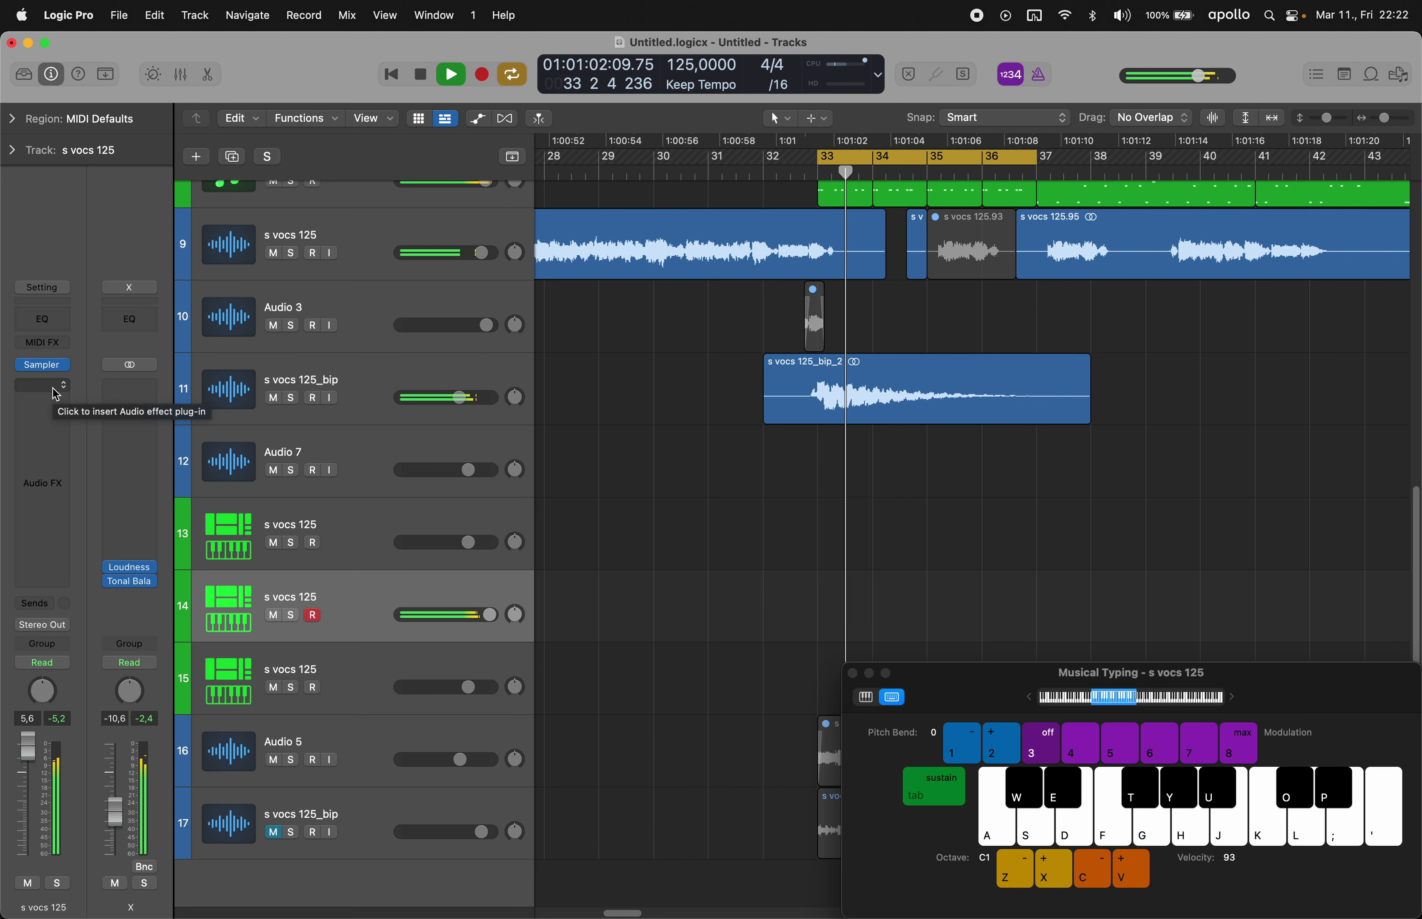
pyautogui.press('j')
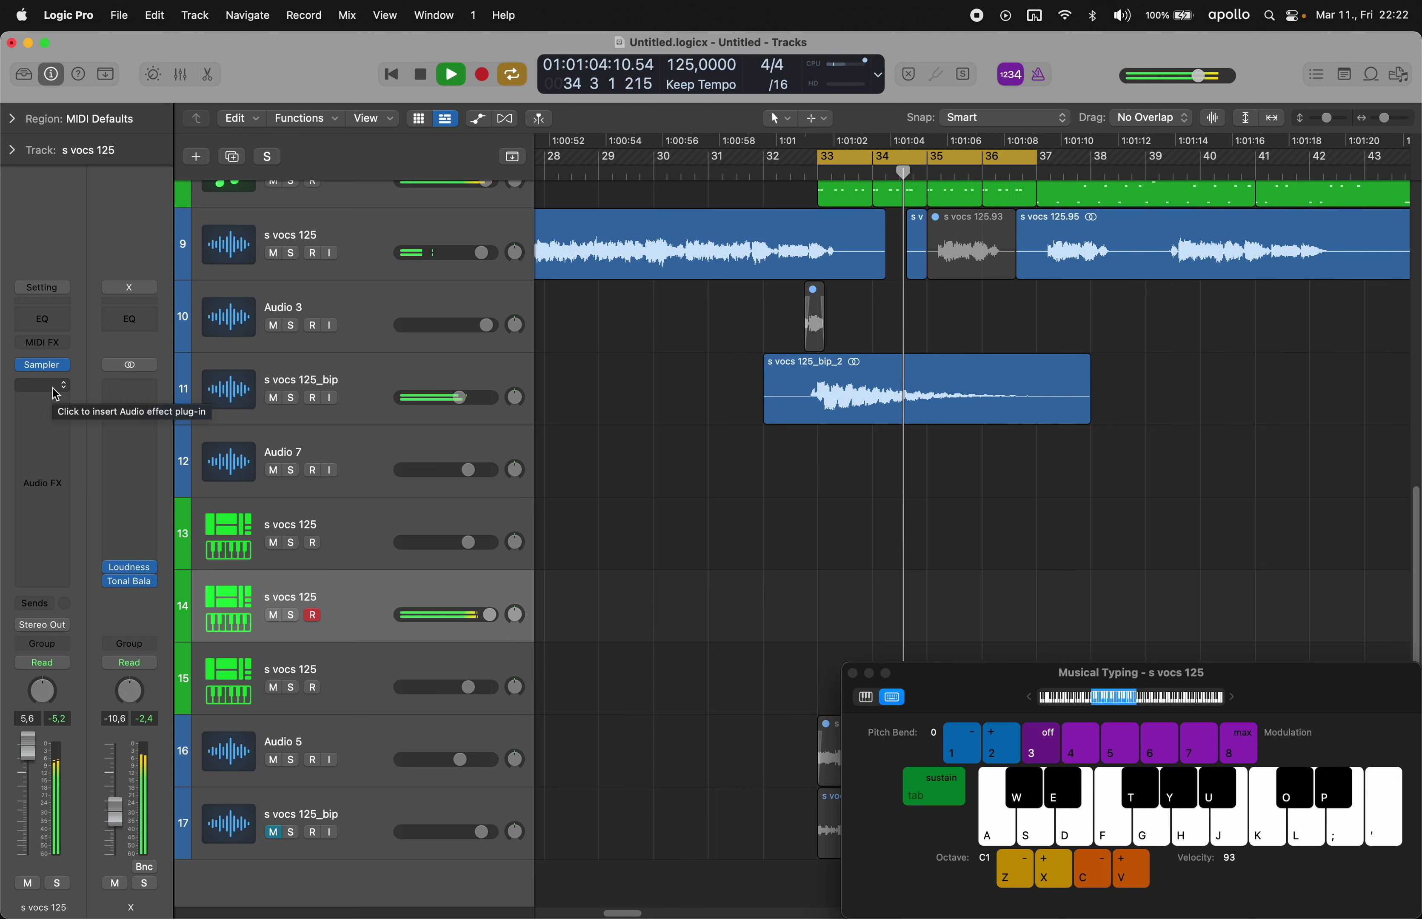
pyautogui.press('o')
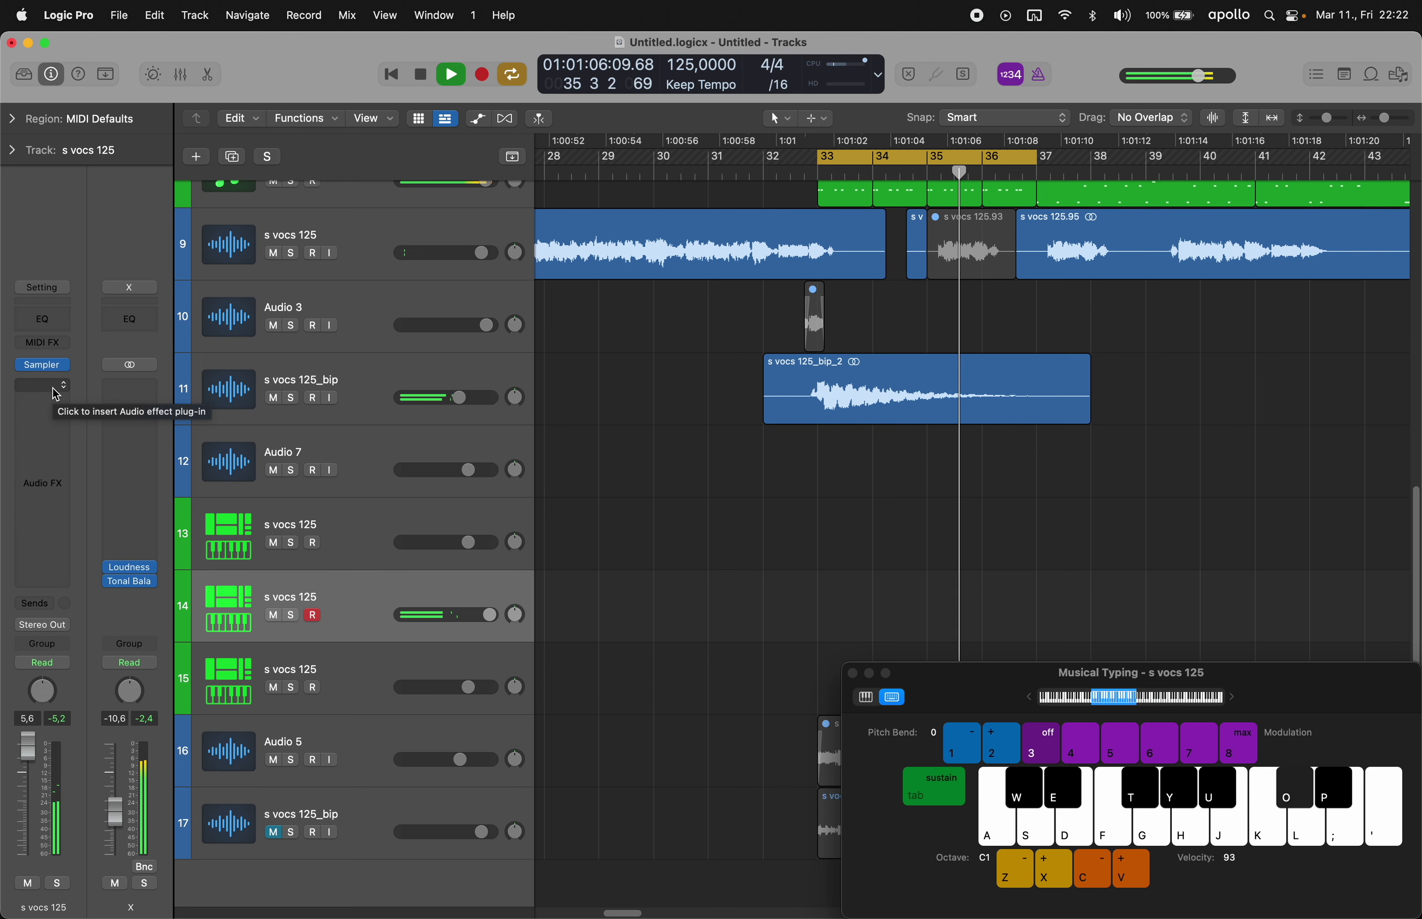
pyautogui.press(';')
pyautogui.press("'")
# - Raise Musical Typing to octave C2 and repeat the F note on the track 14 sampler
pyautogui.press('x')
pyautogui.press('f')
pyautogui.press('f')
pyautogui.press('f')
pyautogui.press('f')
pyautogui.press('f')
pyautogui.press('f')
pyautogui.press('f')
pyautogui.press('f')
# - Create an empty one-bar MIDI region at bar 33 on track 14 and open it in the Piano Roll
pyautogui.rightClick(851, 605)
pyautogui.click(881, 613)
pyautogui.doubleClick(847, 605)
pyautogui.press('f')
pyautogui.press('f')
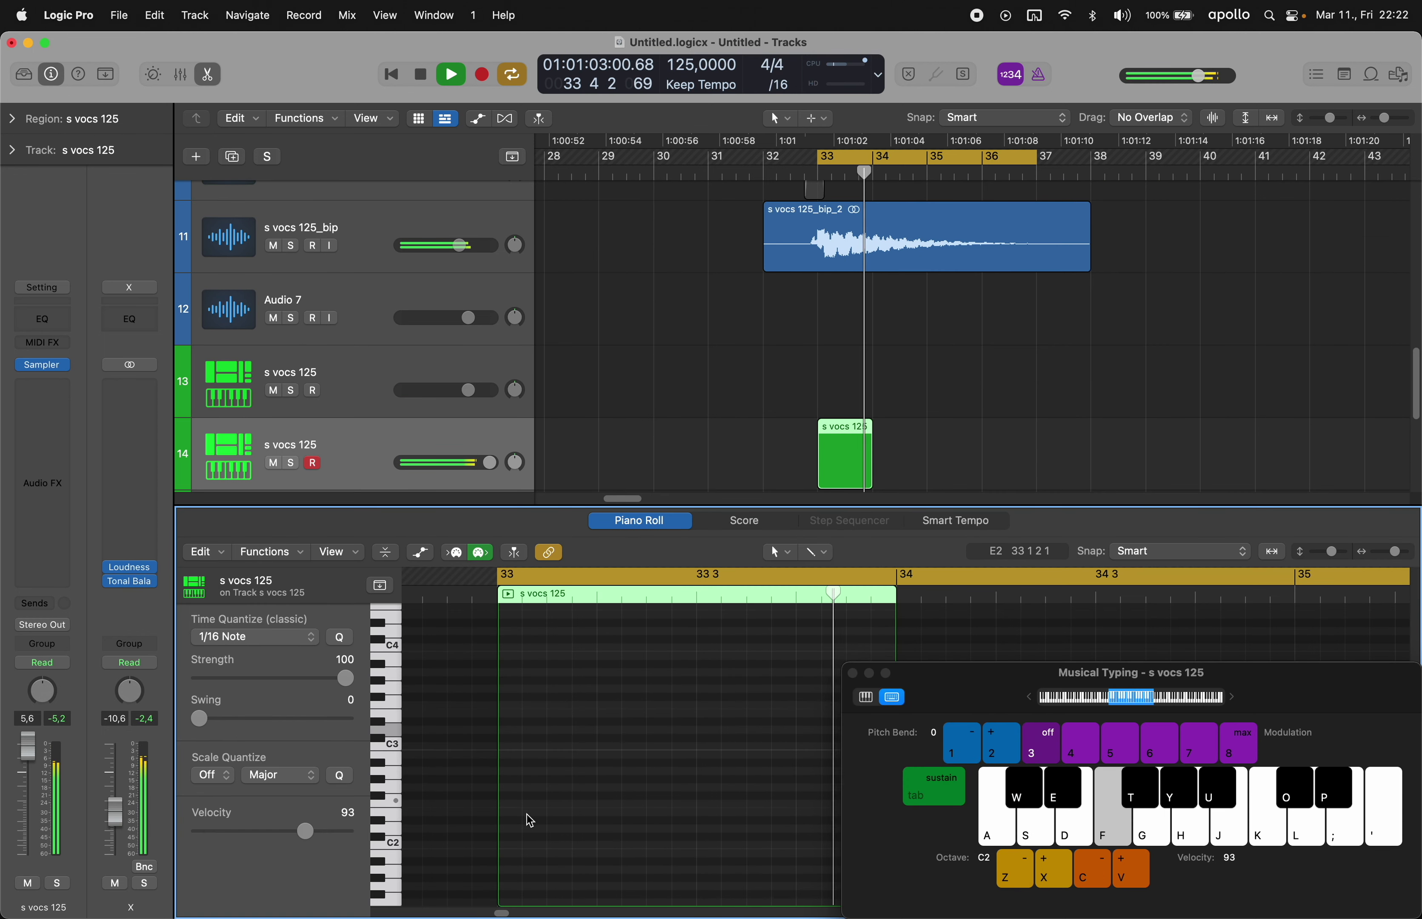
# - Draw two short F2 notes in the bar 33 region, on the offbeats of beats 2 and 4
pyautogui.moveTo(648, 804); pyautogui.dragTo(687, 805)
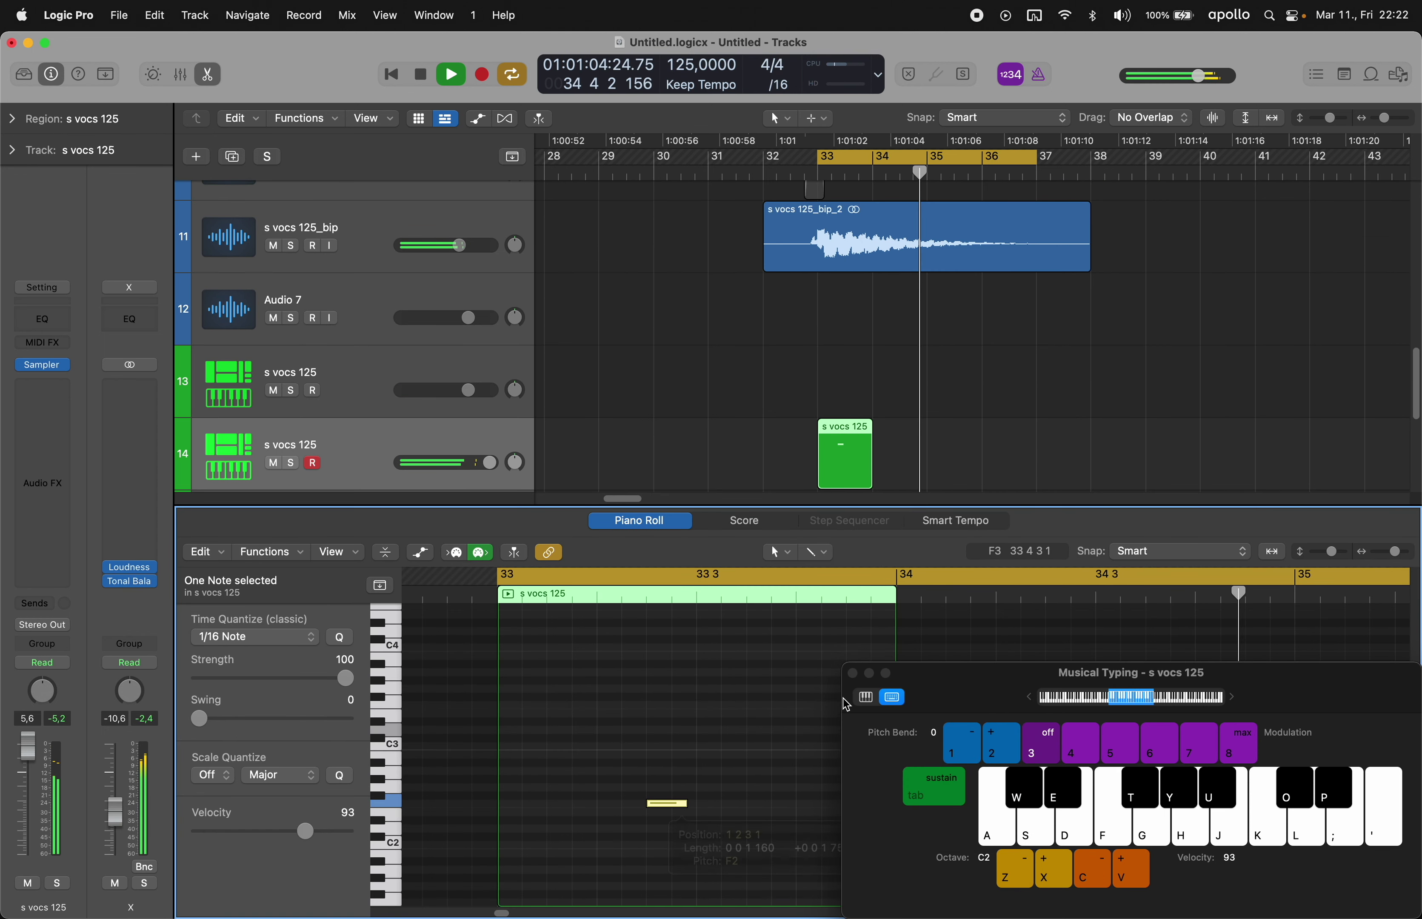
pyautogui.click(852, 674)
pyautogui.keyDown('super'); pyautogui.click(853, 805); pyautogui.keyUp('super')
# - Loop the track 14 MIDI region from bar 33 to bar 37 and close the Piano Roll
pyautogui.click(878, 438)
pyautogui.moveTo(871, 437); pyautogui.dragTo(1037, 443)
pyautogui.click(834, 365)
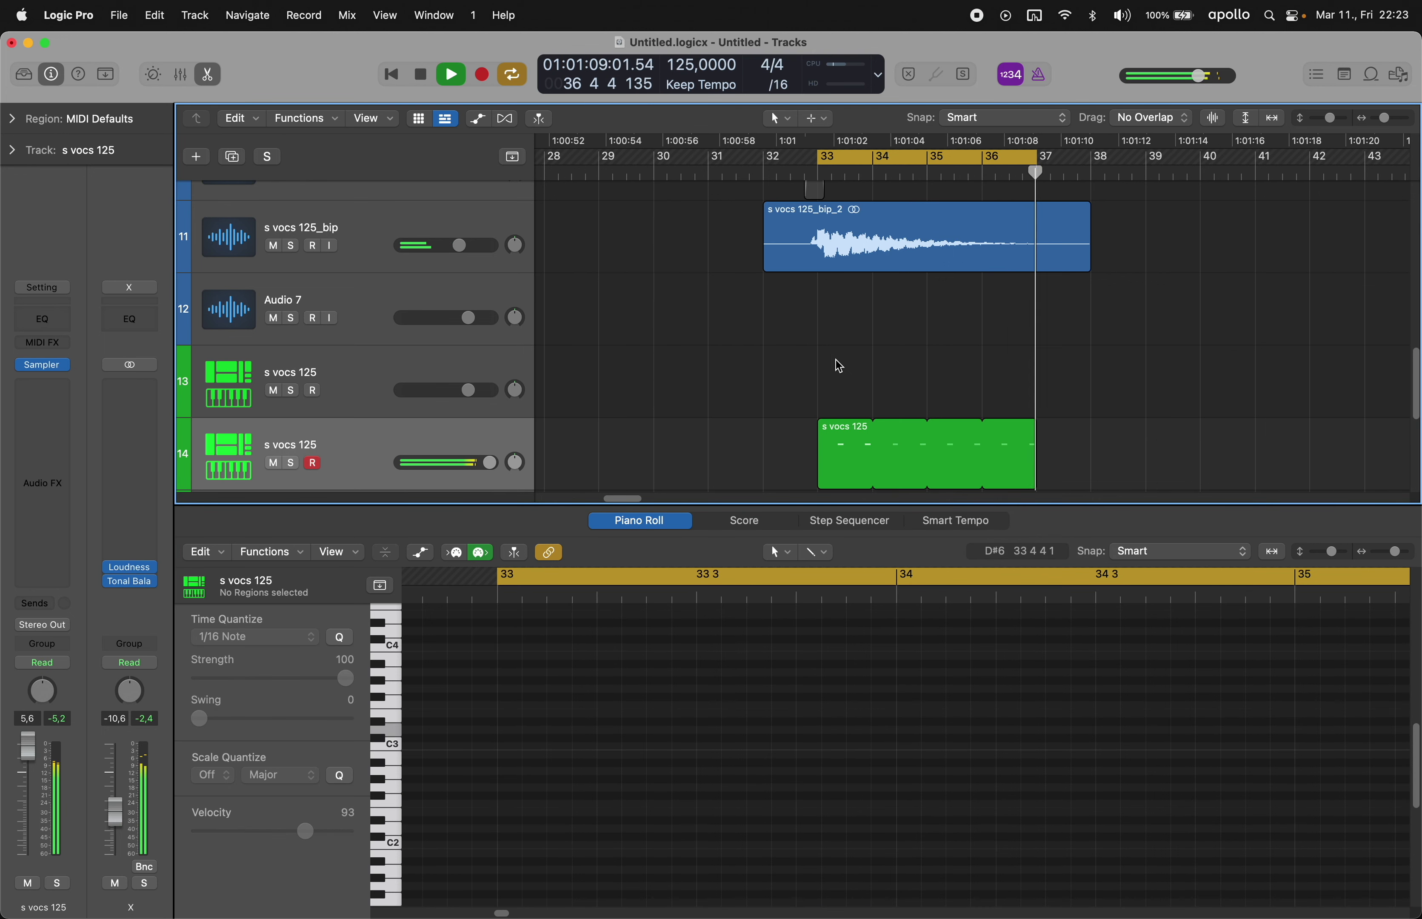
pyautogui.press('e')
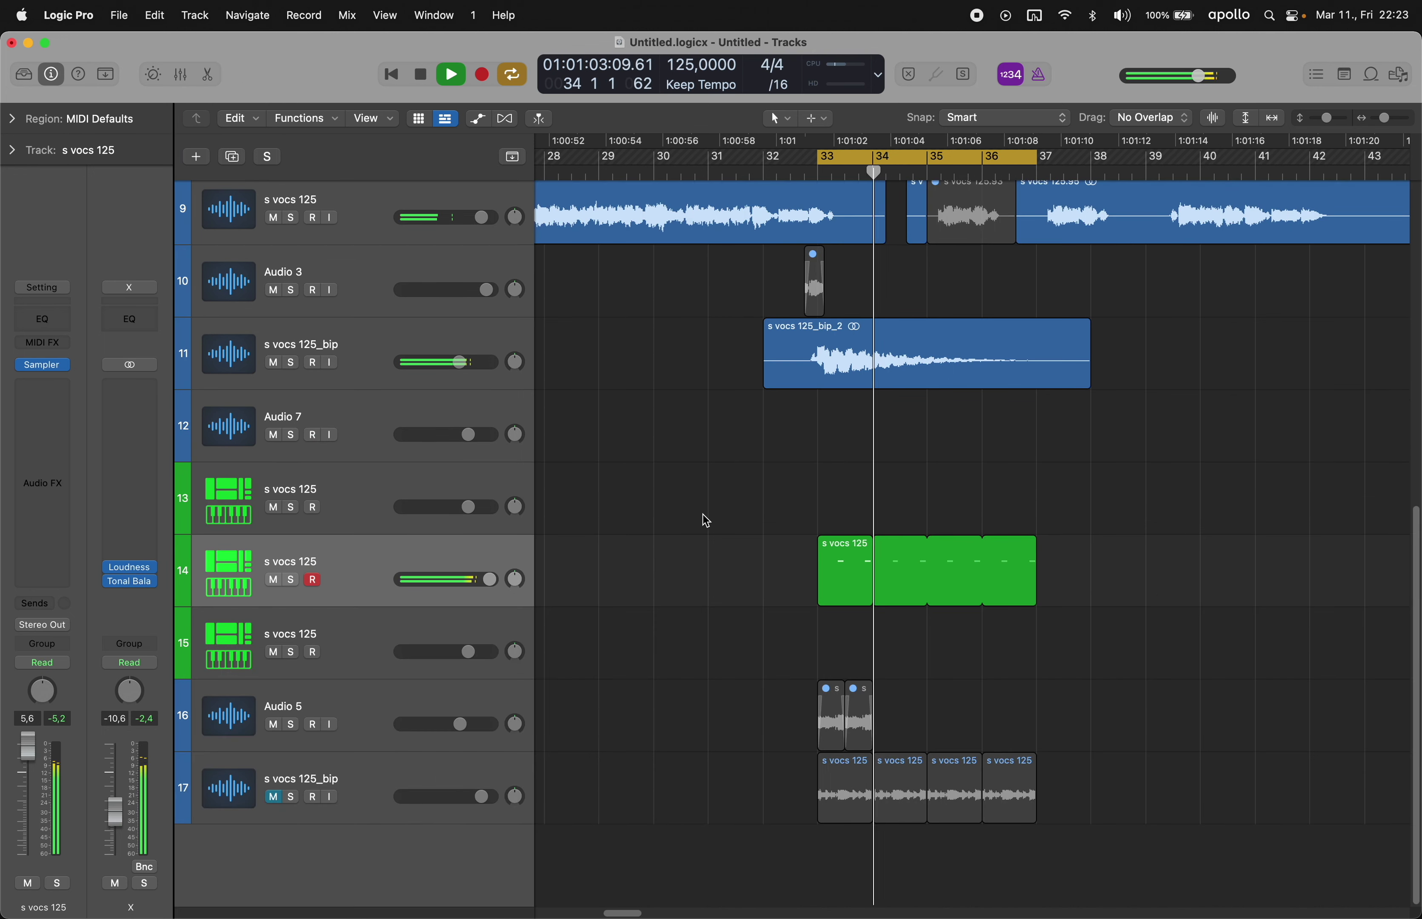
# - Insert the Pitch Correction effect on the track 14 s vocs 125 sampler
pyautogui.click(33, 397)
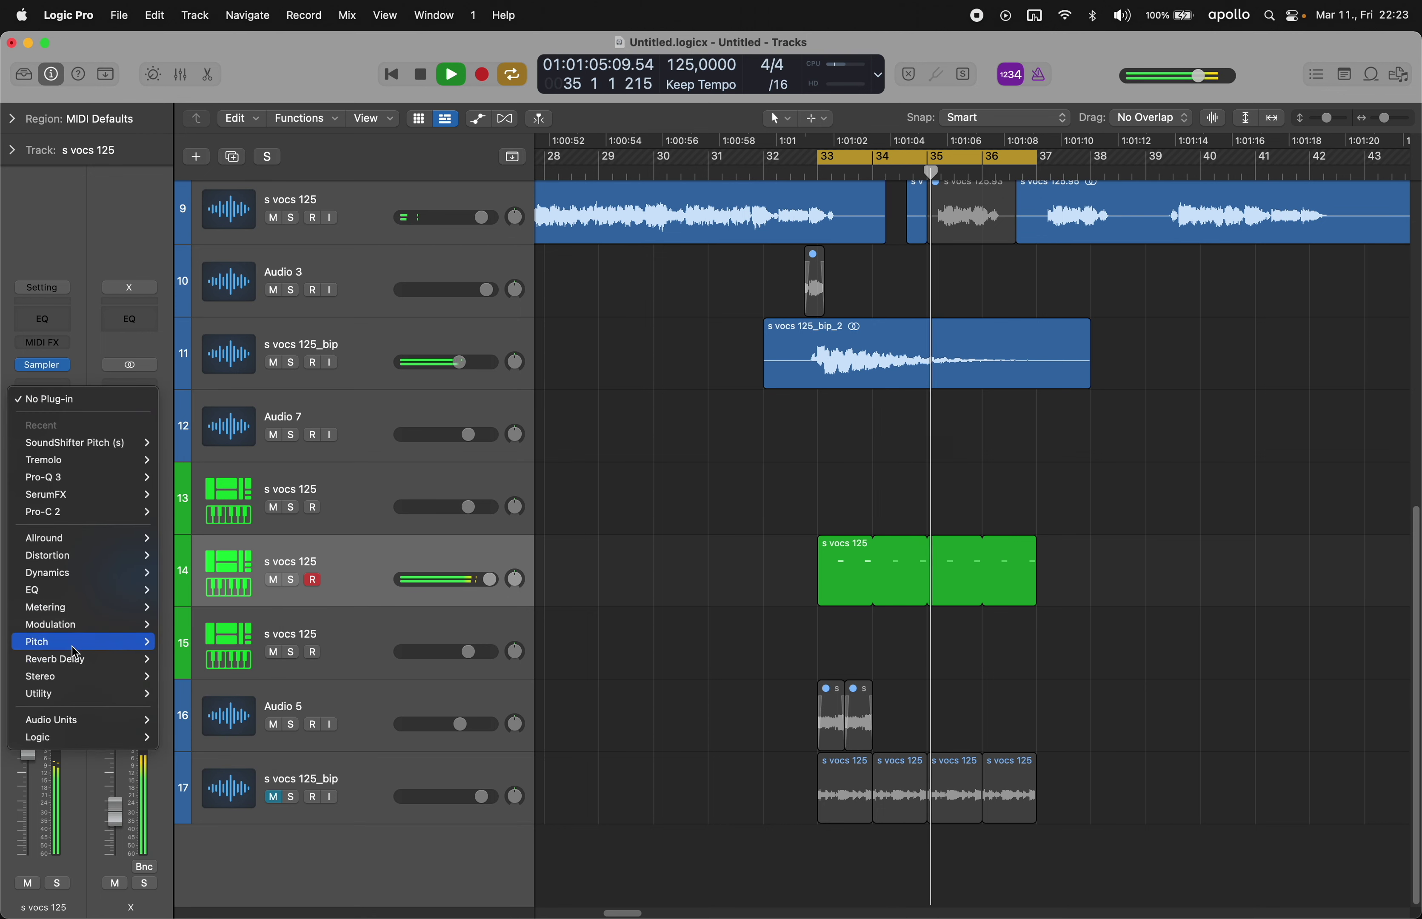
pyautogui.moveTo(70, 644)
pyautogui.click(200, 641)
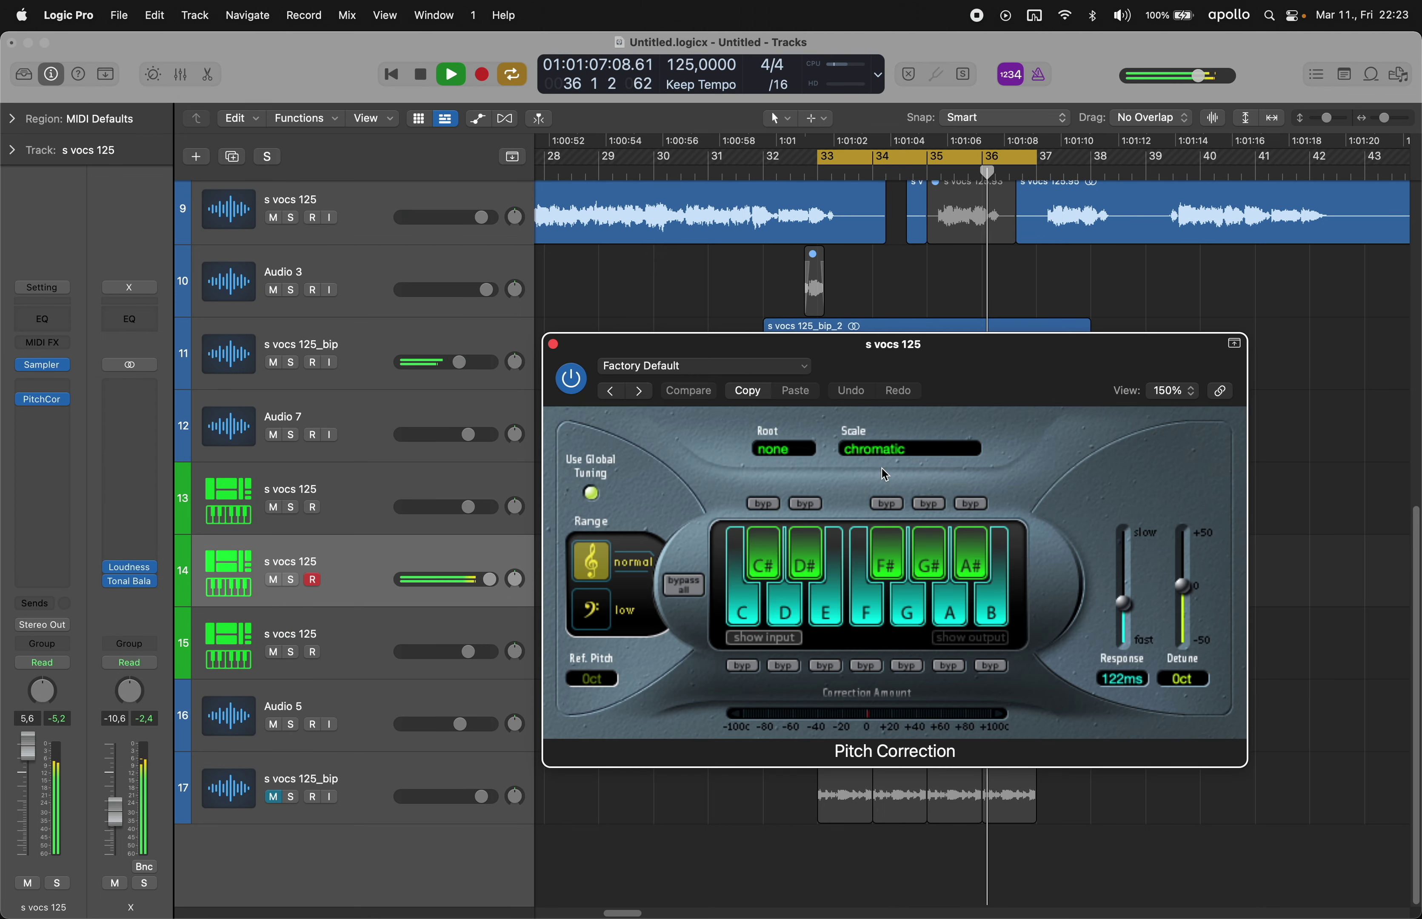
pyautogui.click(878, 614)
pyautogui.click(553, 345)
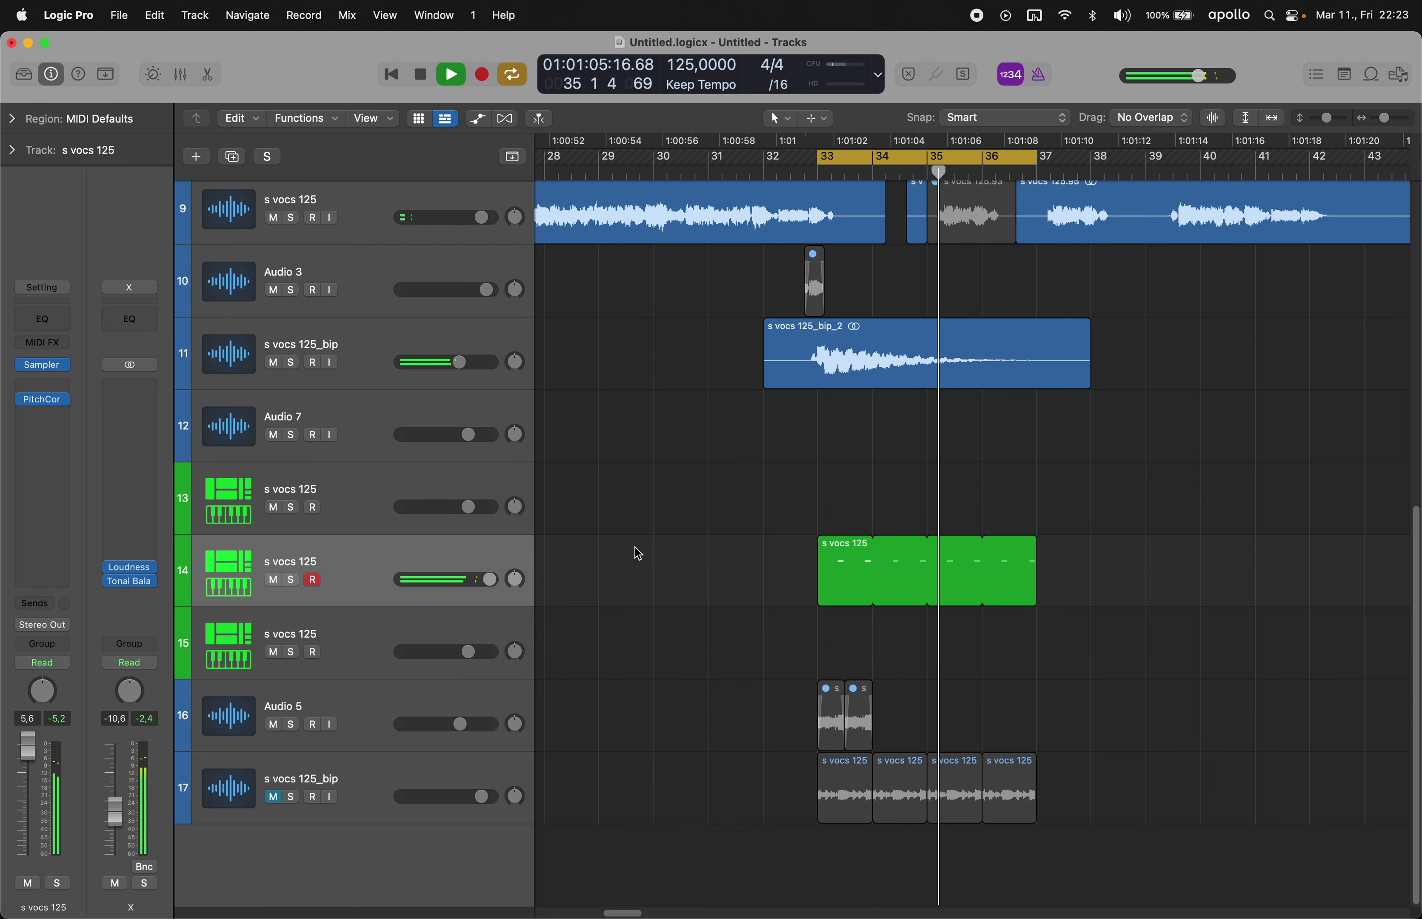
# - Duplicate the track 14 sampler track and delete the two unused s vocs 125 sampler tracks around it
pyautogui.press('super+d')
pyautogui.click(331, 715)
pyautogui.press('super+BackSpace')
pyautogui.click(365, 505)
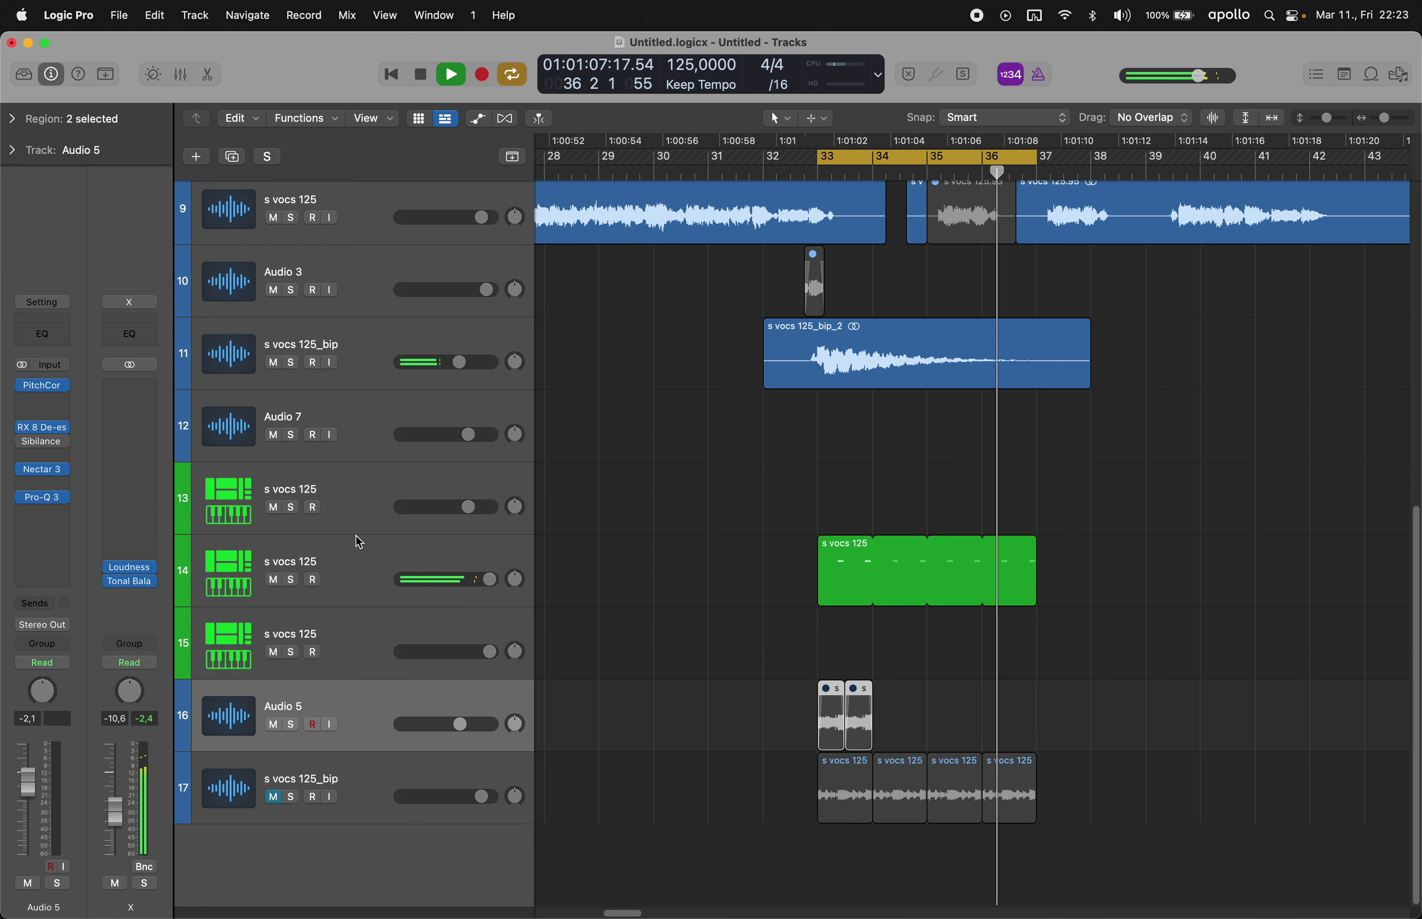
pyautogui.press('super+BackSpace')
# - Remove the Pitch Correction effect from the duplicated s vocs 125 sampler track (track 14) and show Musical Typing
pyautogui.click(371, 627)
pyautogui.press('super+k')
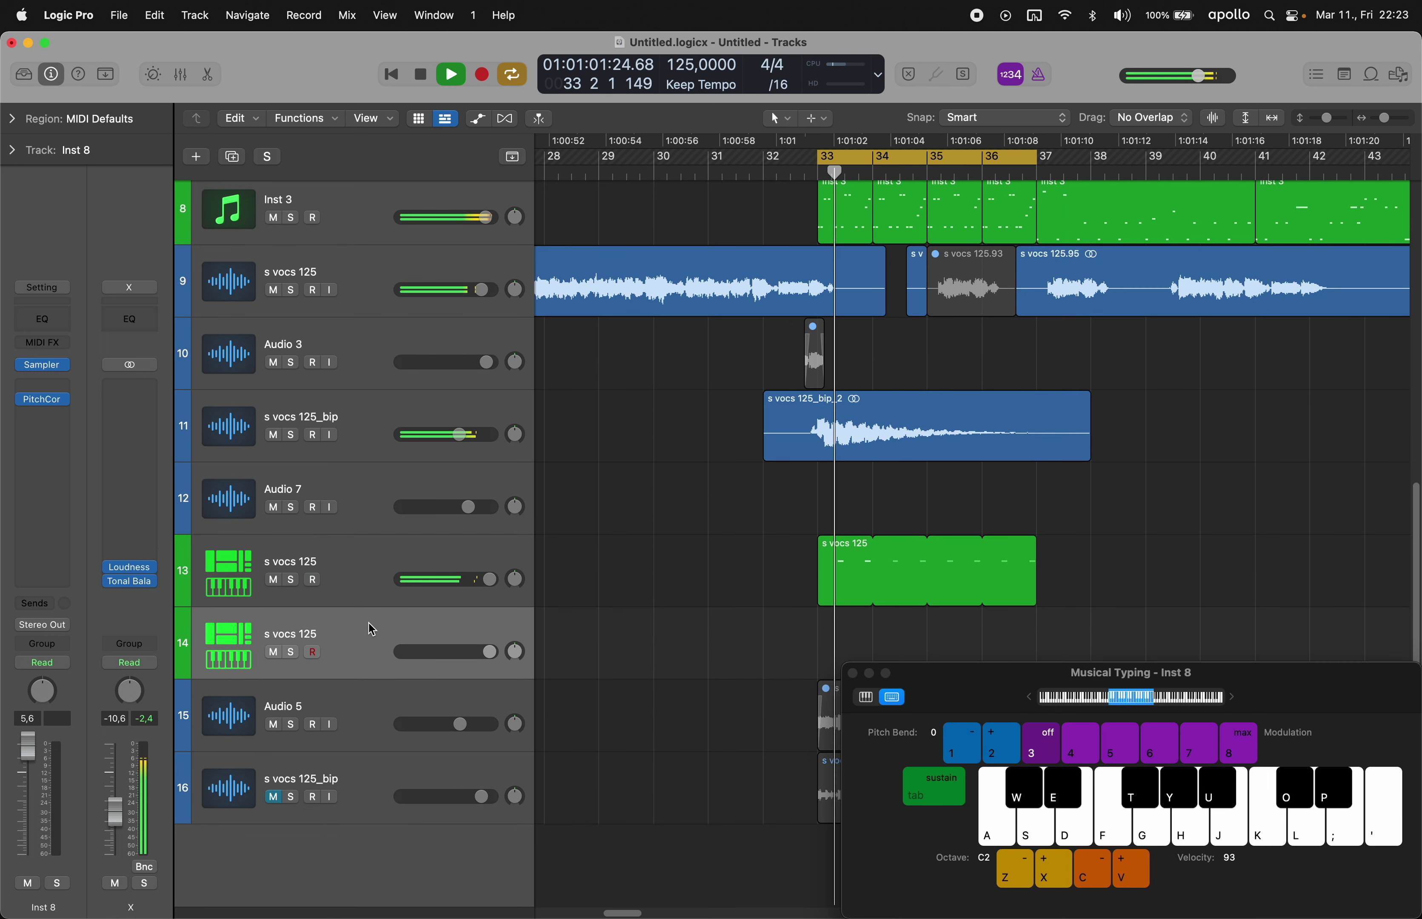
pyautogui.click(62, 406)
pyautogui.moveTo(60, 405); pyautogui.dragTo(96, 429)
pyautogui.click(99, 427)
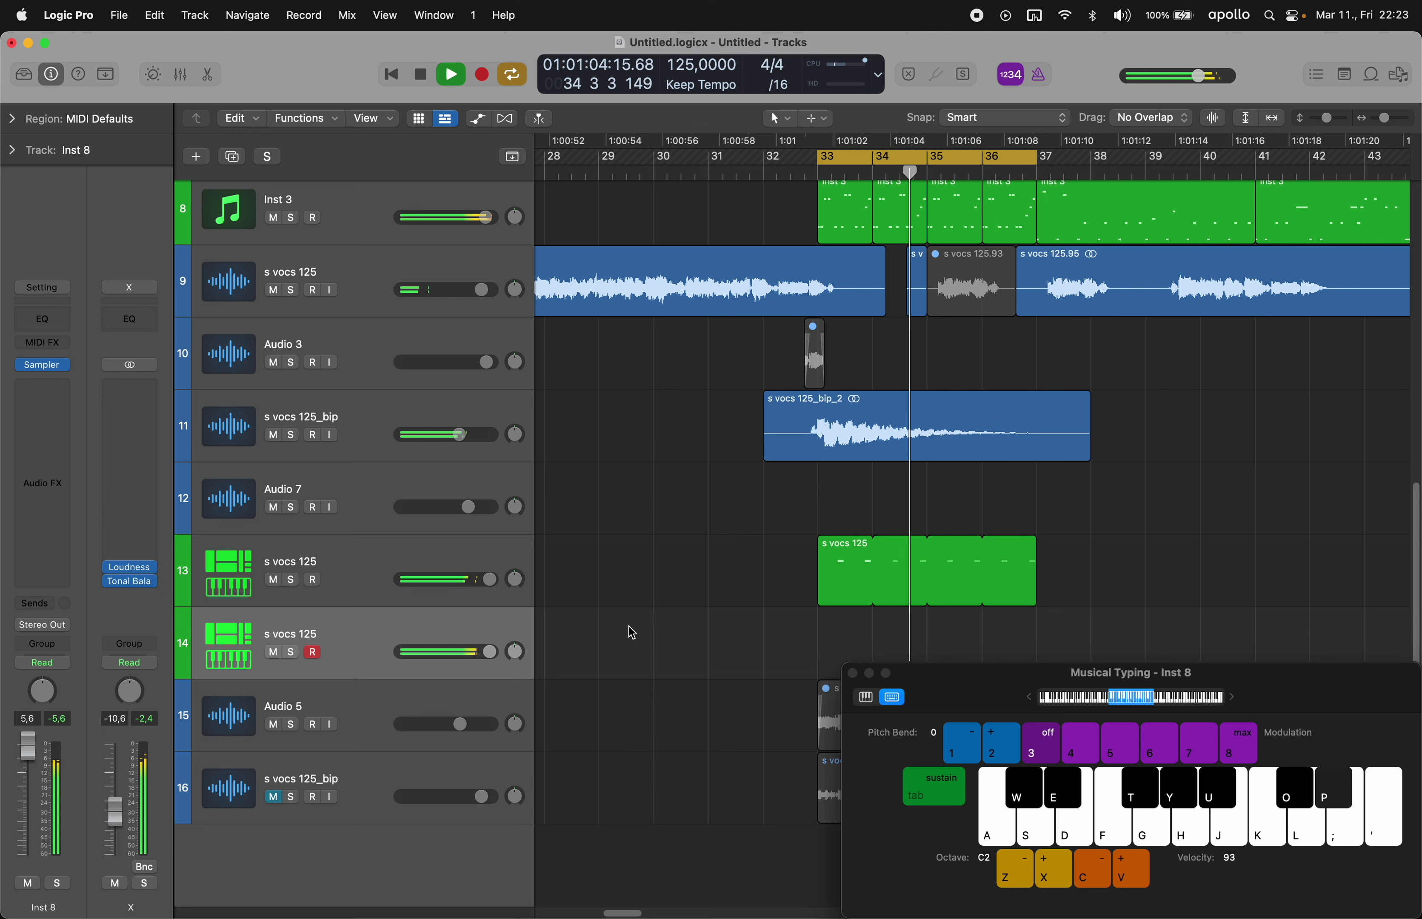
# - Create an empty one-bar MIDI region at bar 33 on track 14 and open it in the Piano Roll
pyautogui.rightClick(836, 634)
pyautogui.click(844, 631)
pyautogui.doubleClick(844, 629)
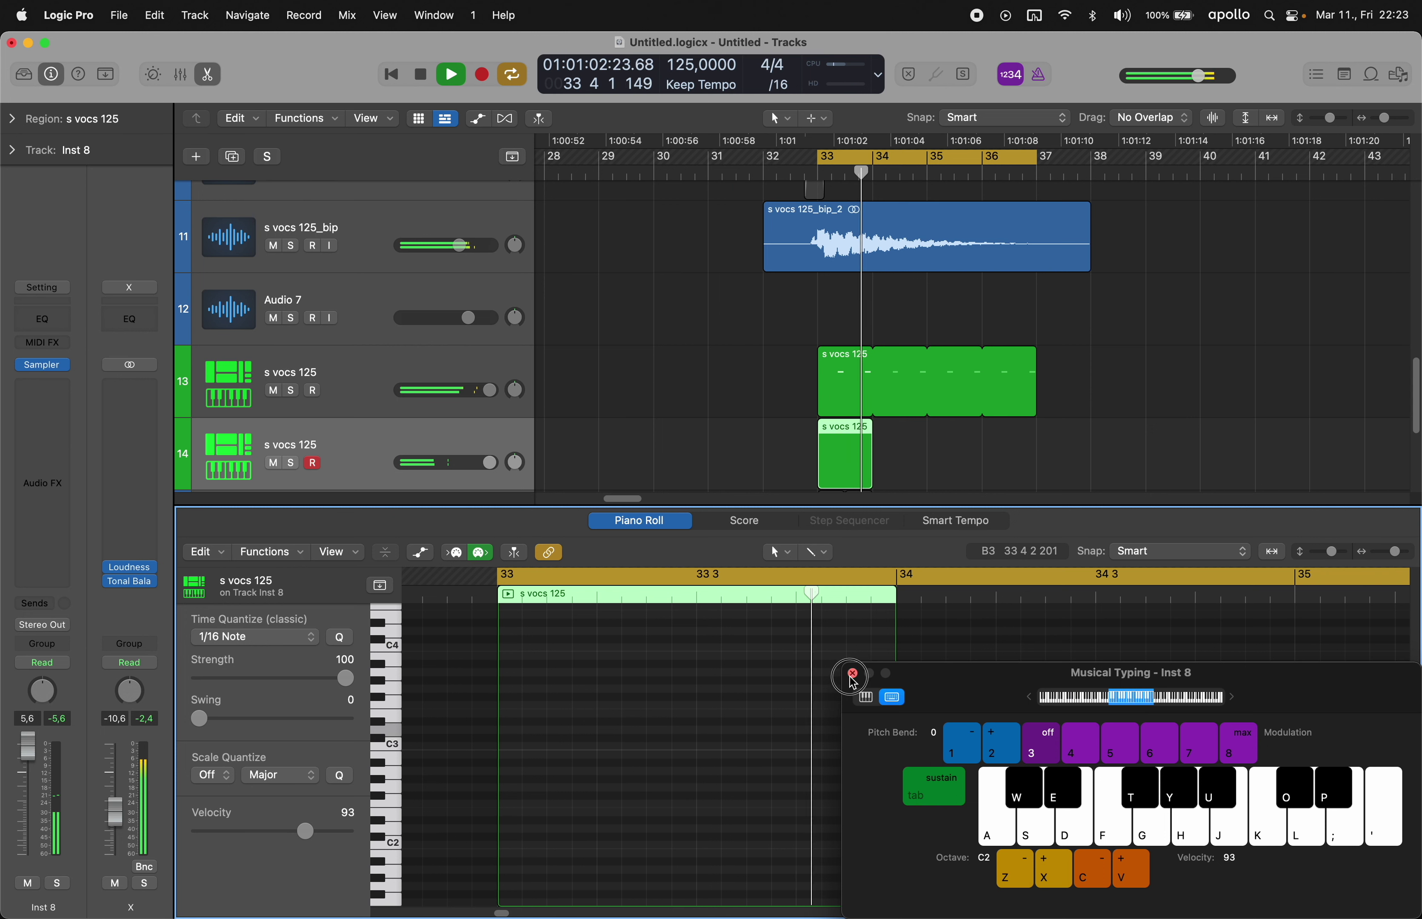
pyautogui.click(852, 672)
pyautogui.press('super+k')
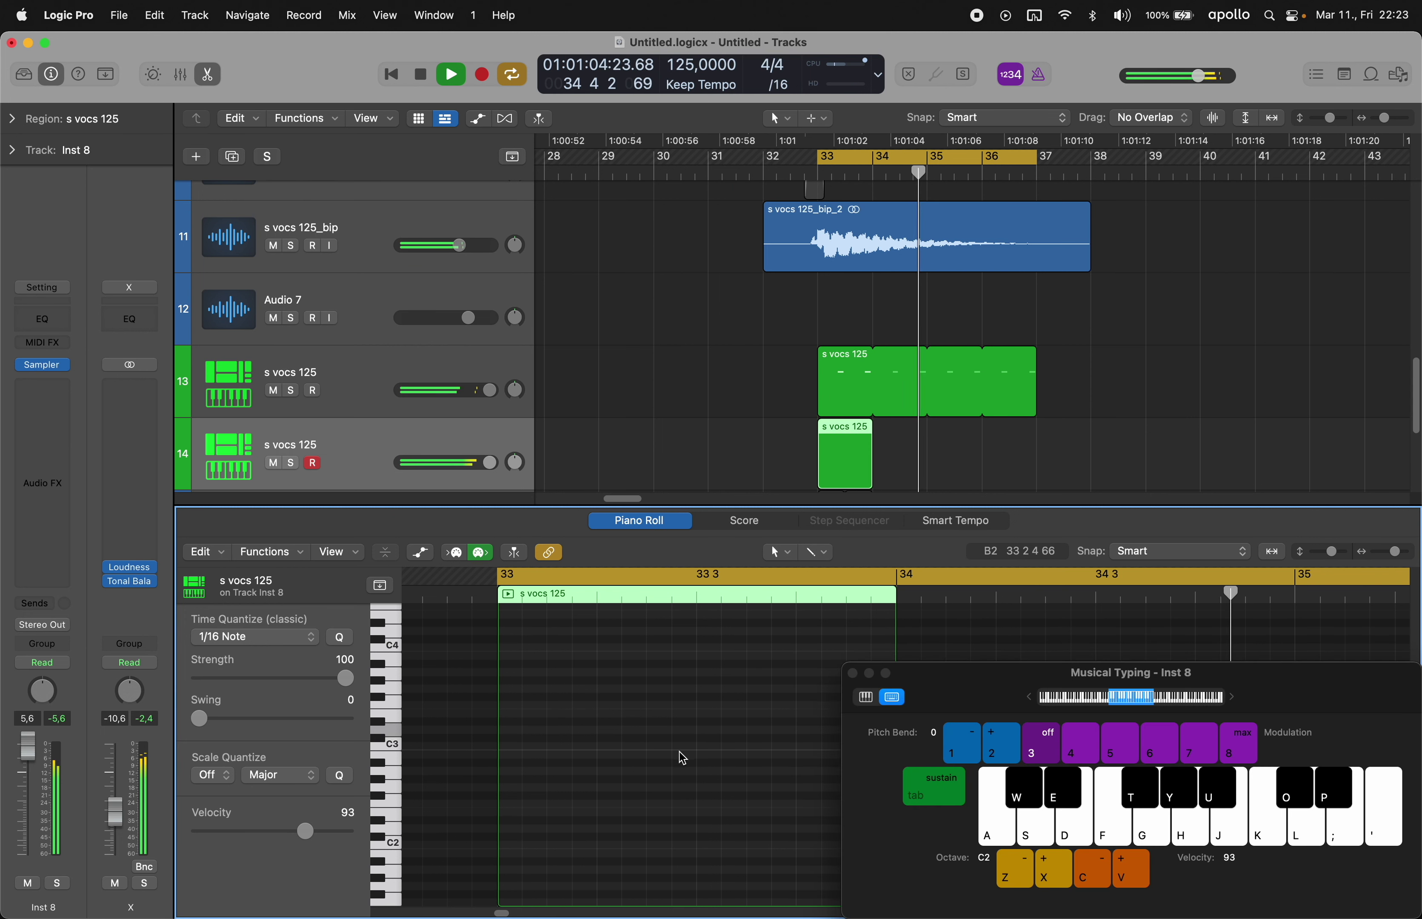
# - Draw a D#3 note from the offbeat of beat 2 to the end of the bar 33 region, and loop the region to bar 37
pyautogui.moveTo(652, 722)
pyautogui.mouseDown()
pyautogui.moveTo(708, 727)
pyautogui.moveTo(629, 738)
pyautogui.mouseUp()
pyautogui.click(649, 672)
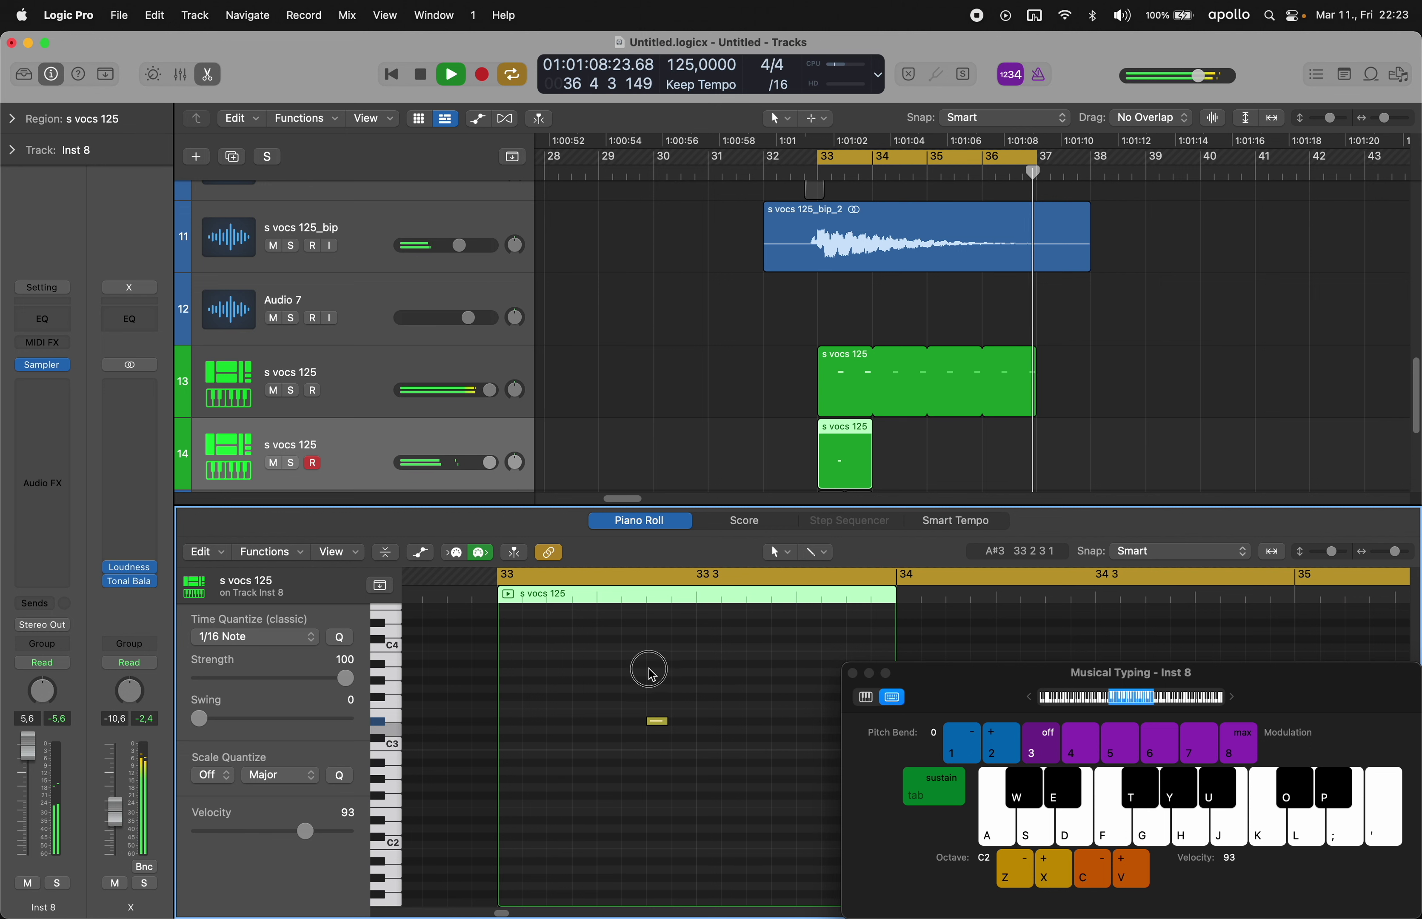
pyautogui.click(659, 723)
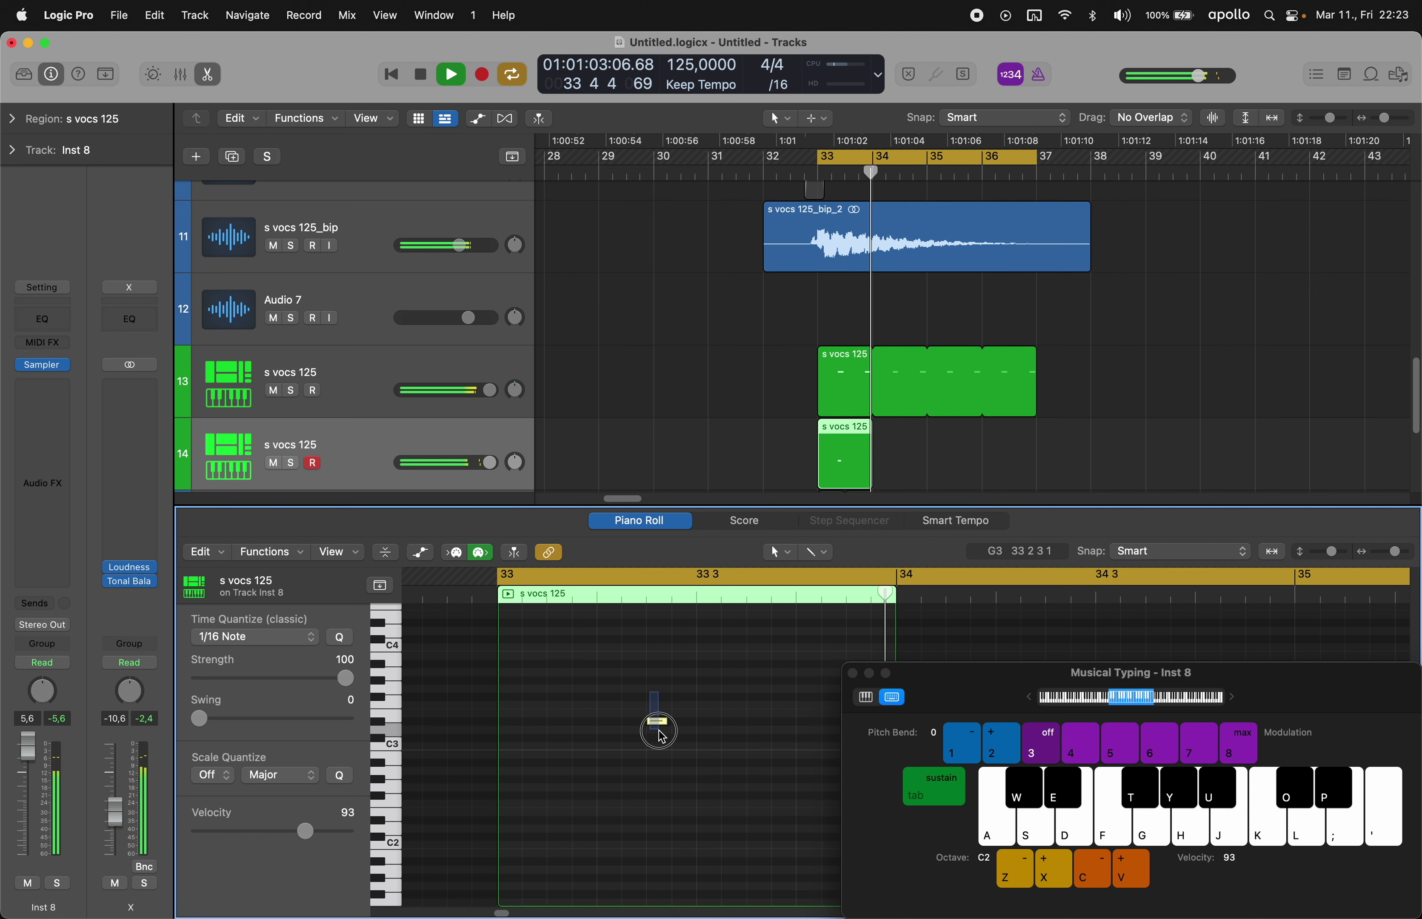
pyautogui.hotkey('shift', '\\')
pyautogui.press('super+k')
pyautogui.press('e')
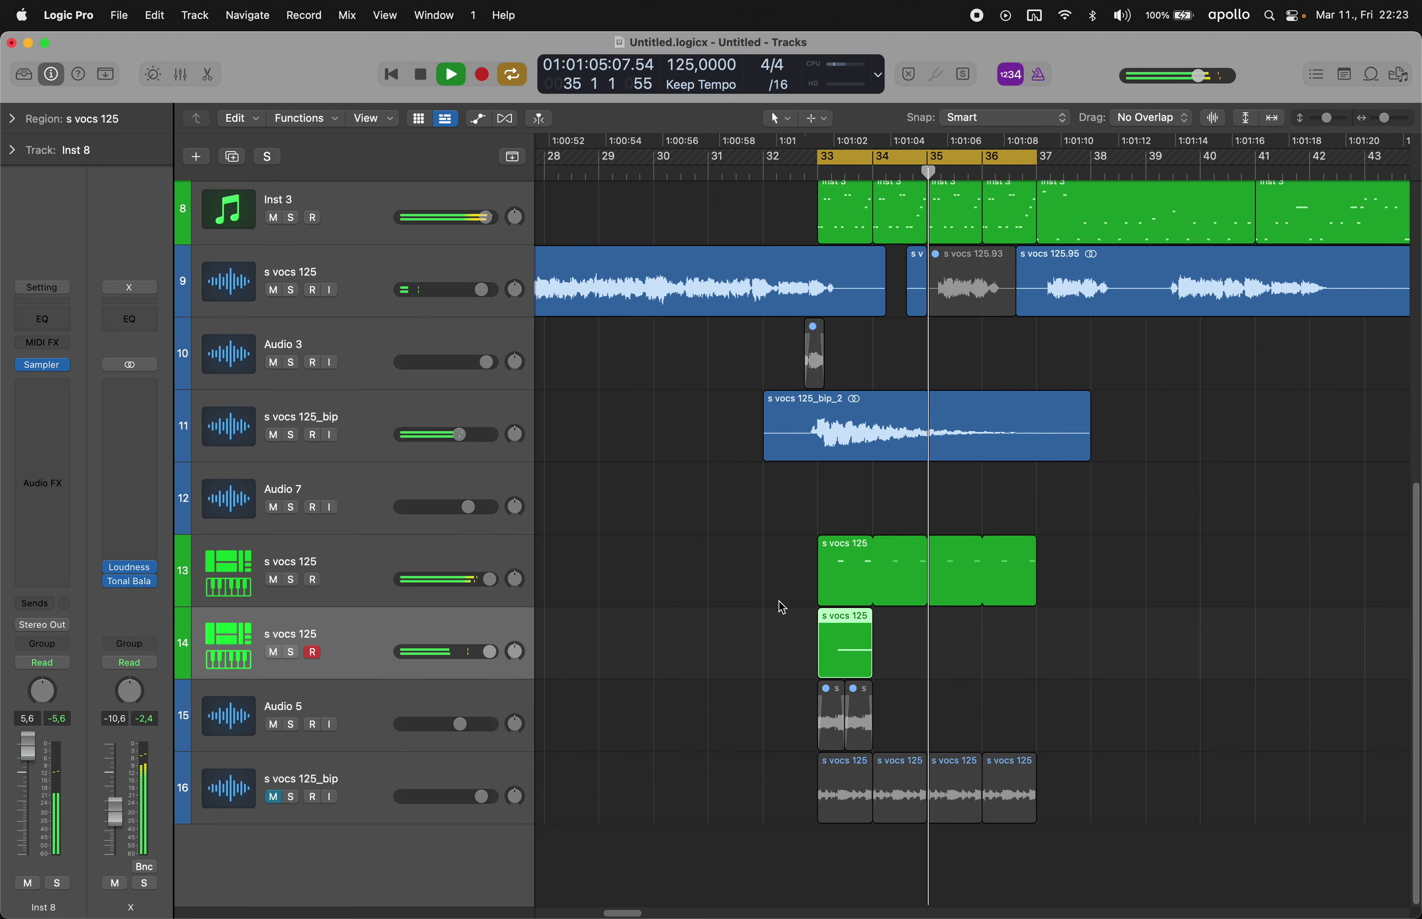
pyautogui.moveTo(875, 626); pyautogui.dragTo(1037, 633)
pyautogui.click(710, 607)
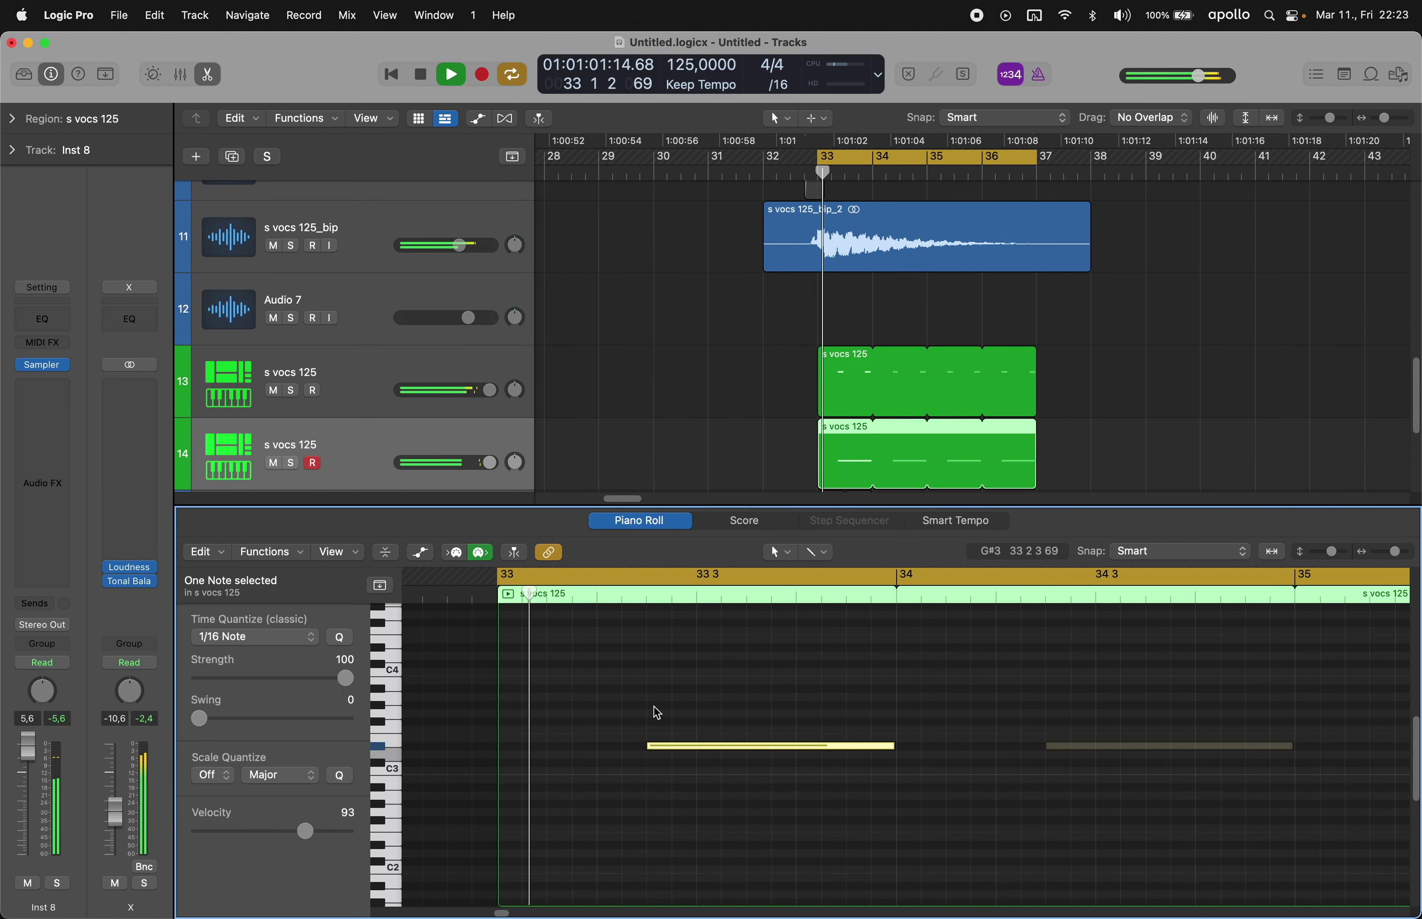
# - Delay the D#3 note in the track 14 region to position 33 2 3 68 and shorten it to about two beats
pyautogui.doubleClick(835, 650)
pyautogui.click(659, 747)
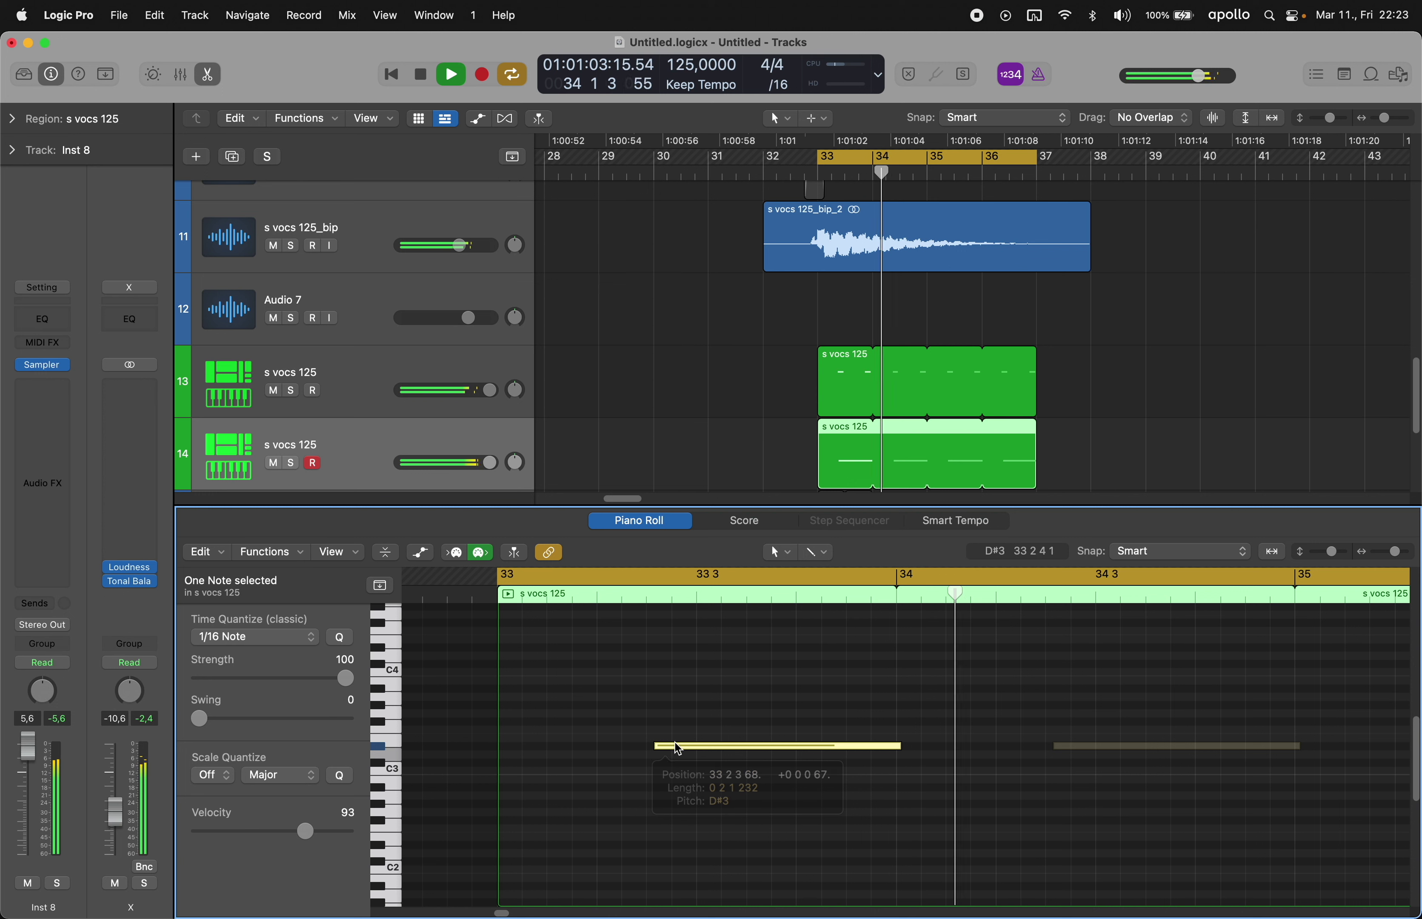
pyautogui.click(857, 697)
pyautogui.moveTo(896, 744); pyautogui.dragTo(851, 744)
pyautogui.click(792, 693)
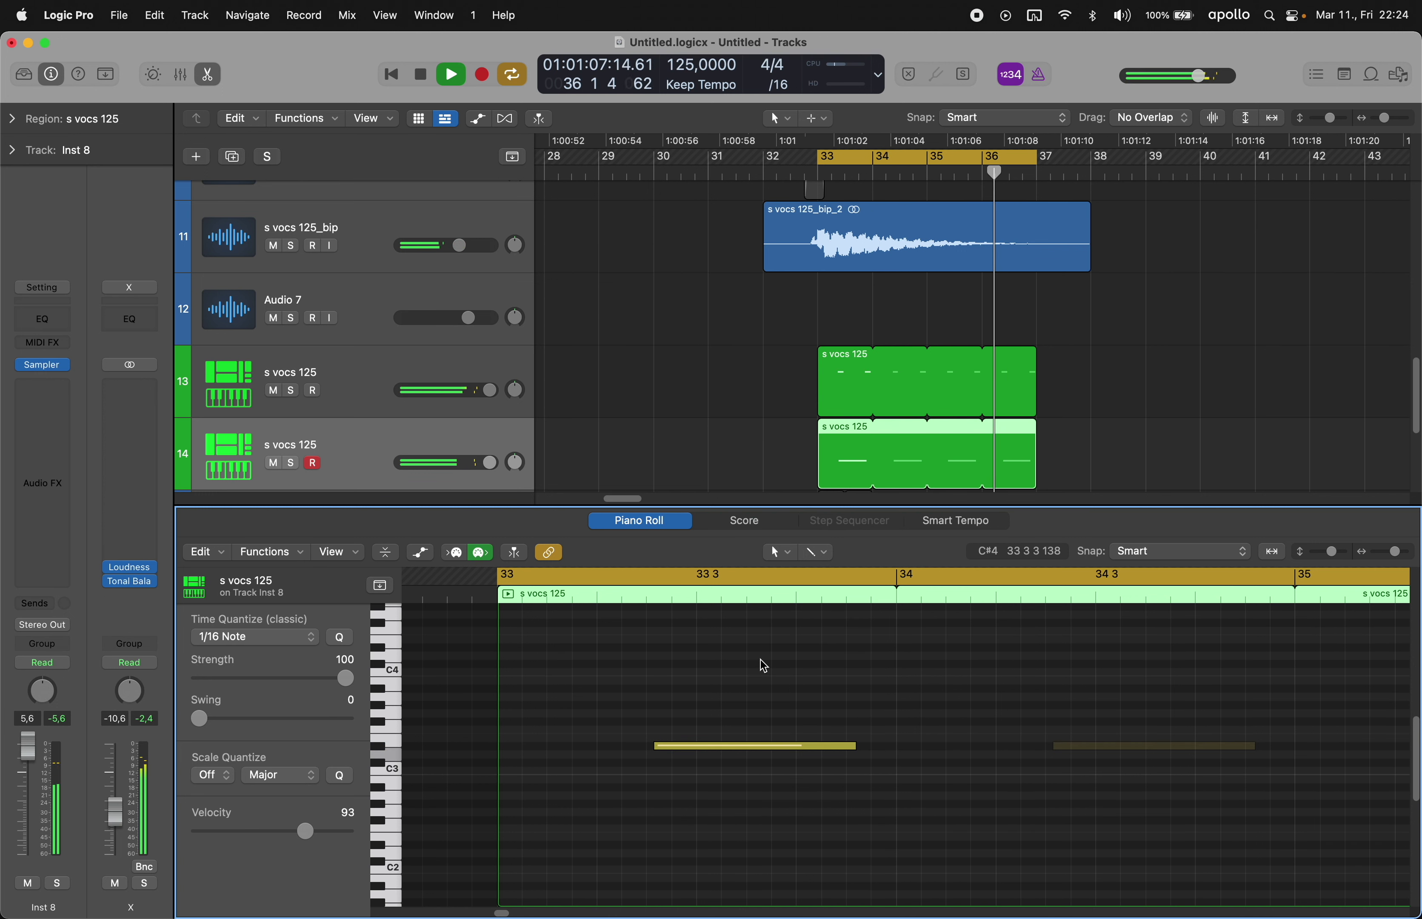
pyautogui.press('p')
pyautogui.moveTo(797, 574); pyautogui.dragTo(872, 582)
pyautogui.click(653, 604)
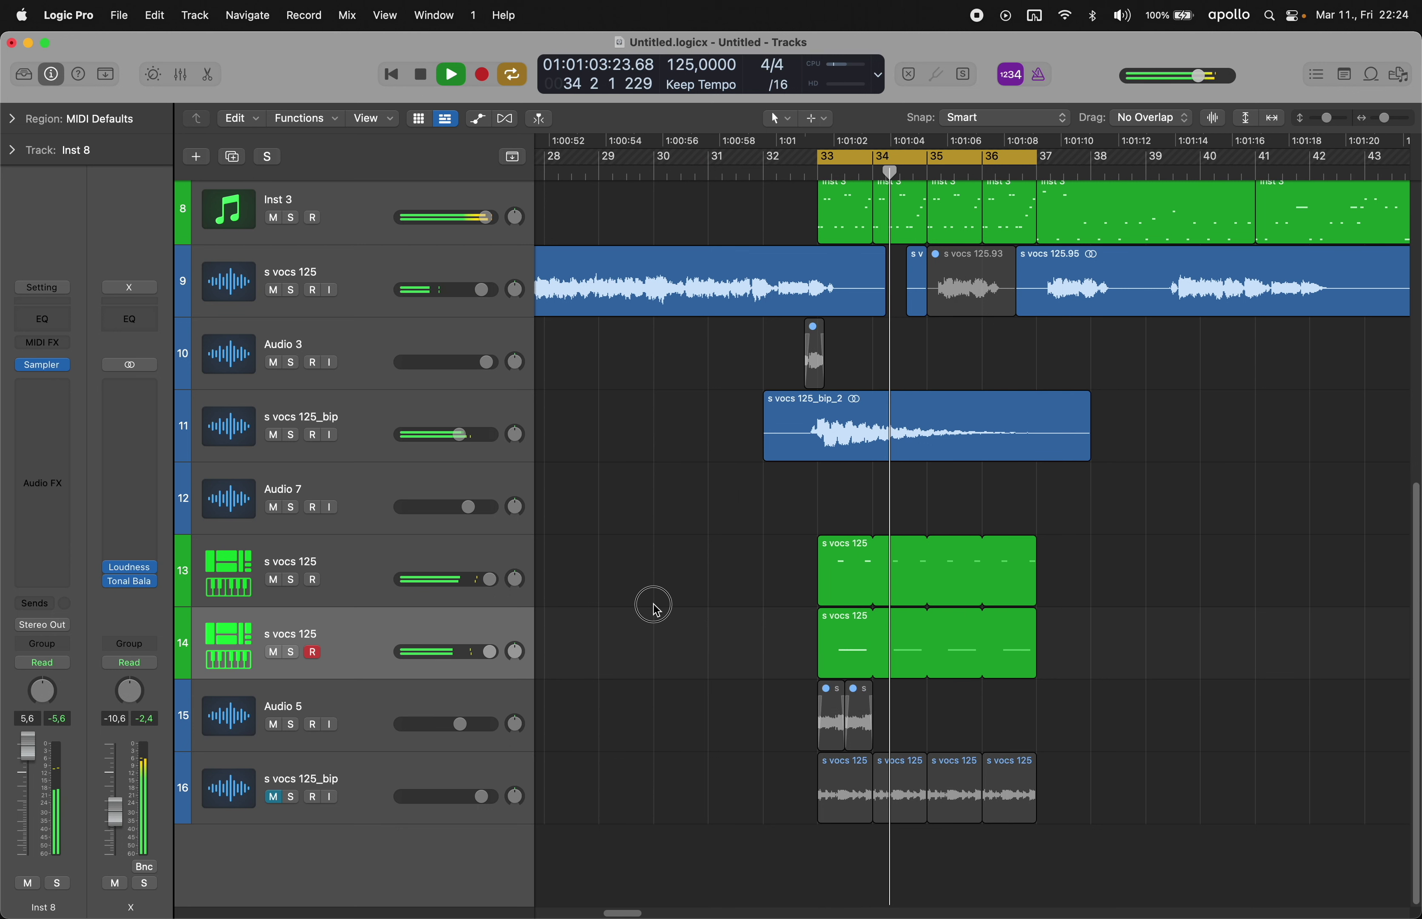
# - Nudge the D#3 note in the track 14 region slightly later and lower the track's volume to 3.0 dB
pyautogui.click(367, 629)
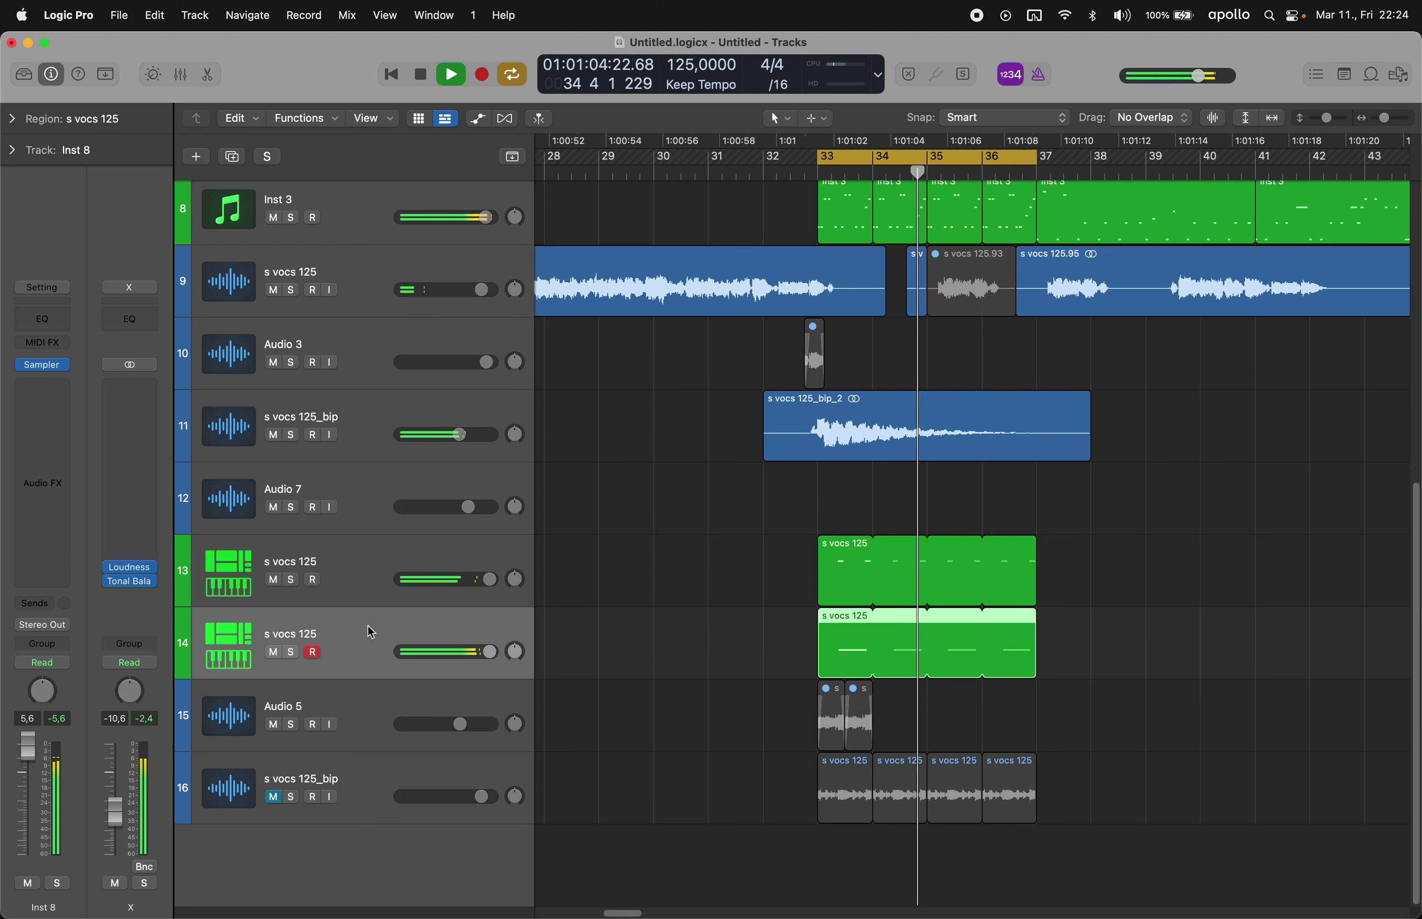
pyautogui.doubleClick(825, 625)
pyautogui.click(670, 669)
pyautogui.moveTo(601, 747); pyautogui.dragTo(610, 753)
pyautogui.click(624, 722)
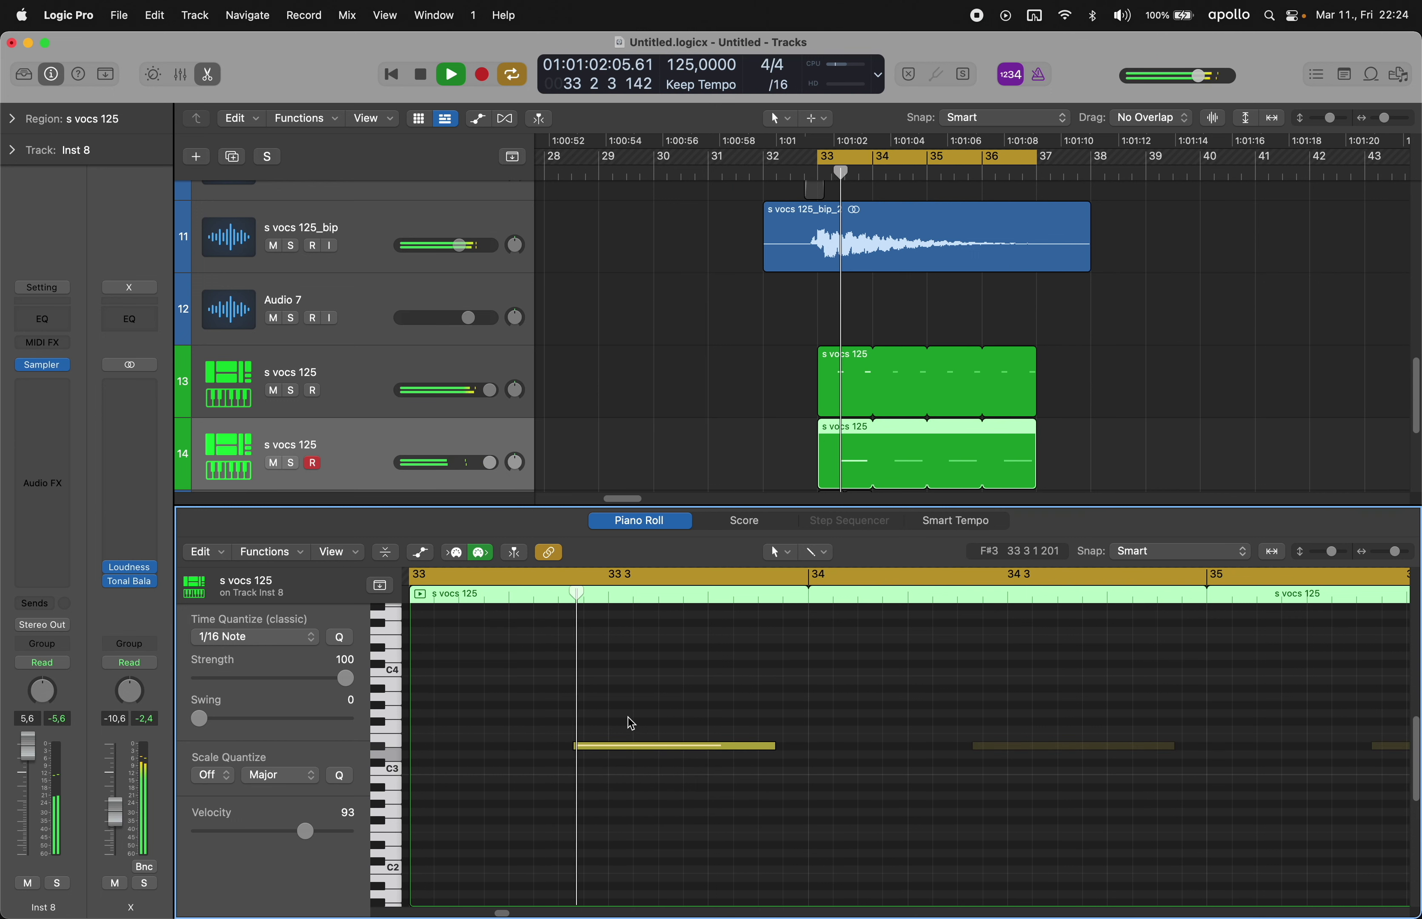
pyautogui.press('e')
pyautogui.click(689, 580)
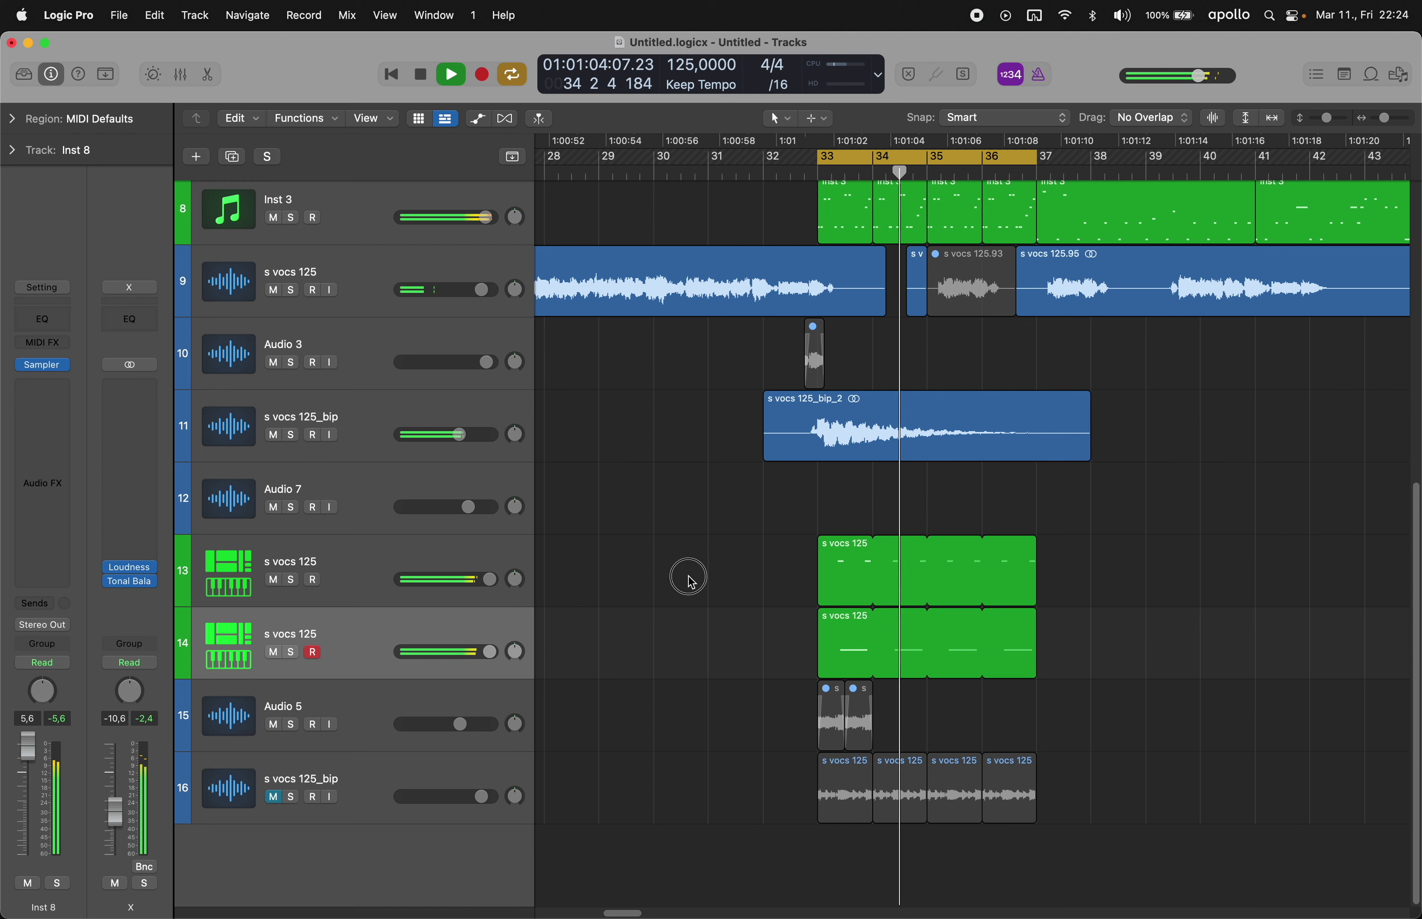
pyautogui.moveTo(30, 756); pyautogui.dragTo(30, 765)
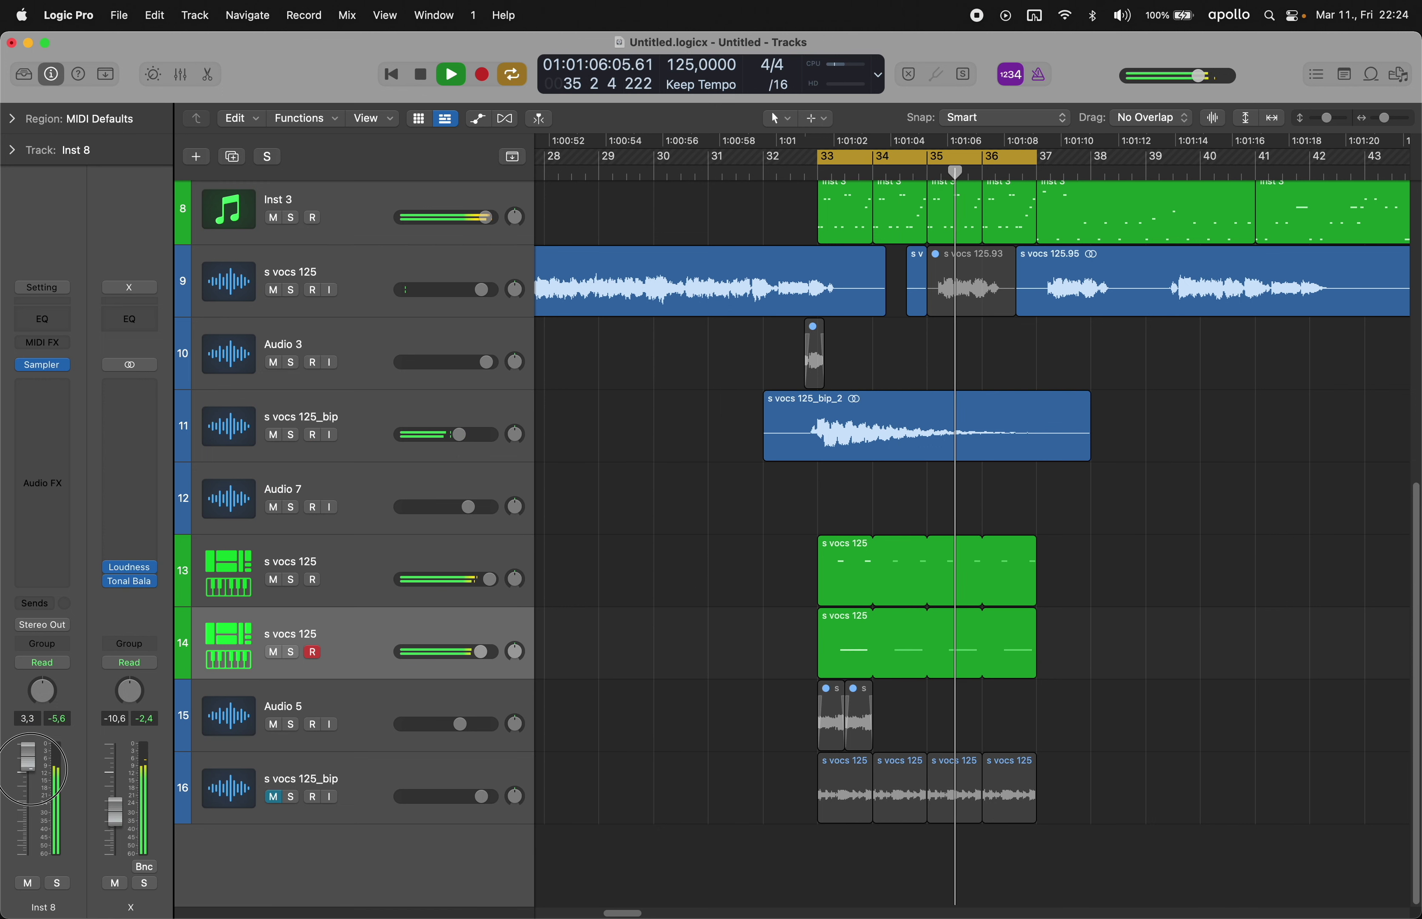
# - Unmute the VPE1 Claps 098 and VMH2 Claps 039 tracks and mute the Serum RTN Chorus Long Bass track
pyautogui.scroll(10, 523, 603)
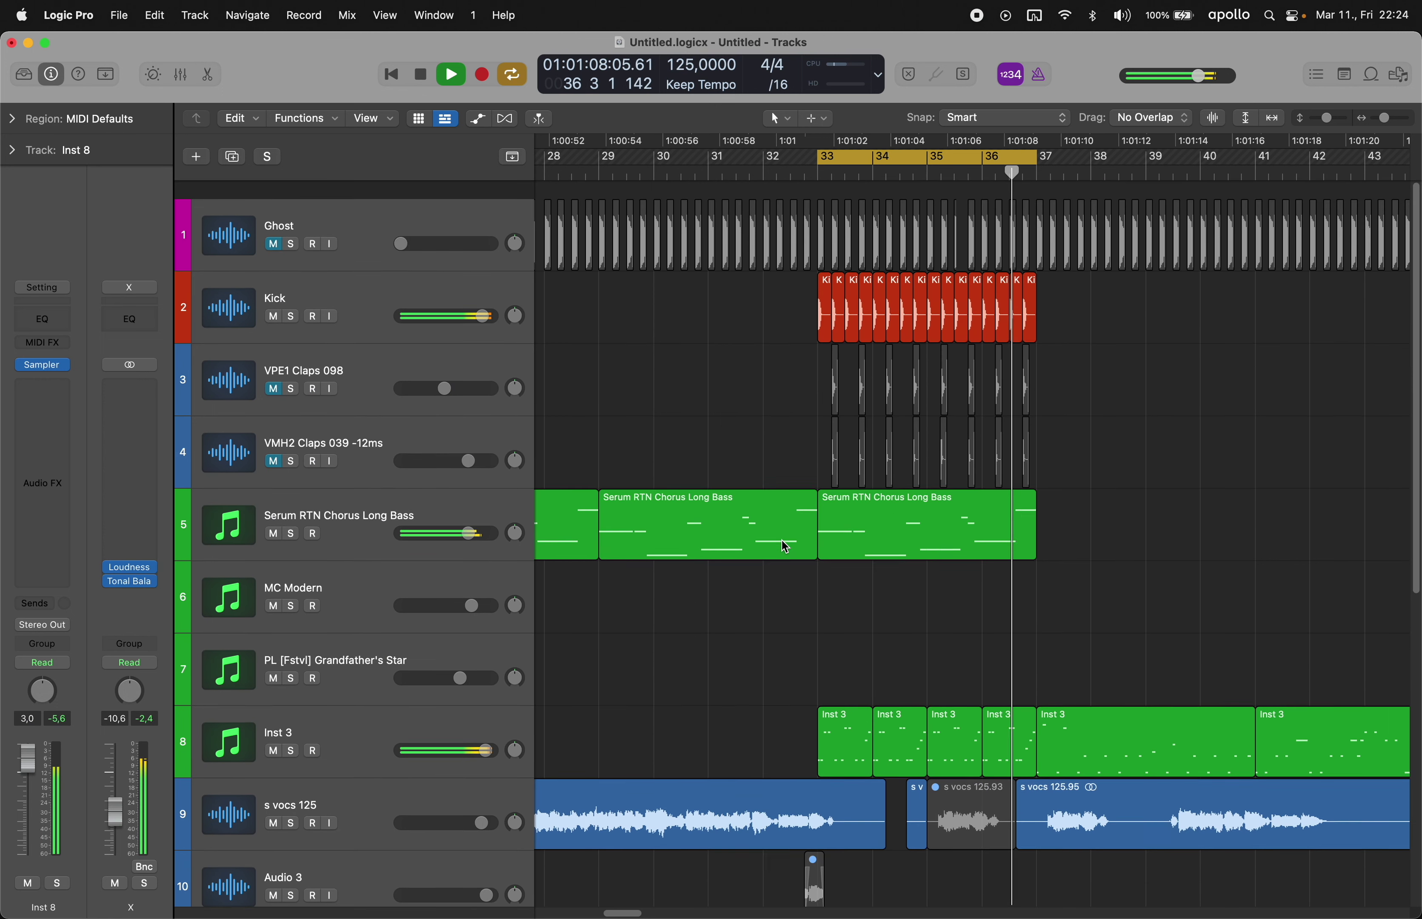
pyautogui.click(273, 370)
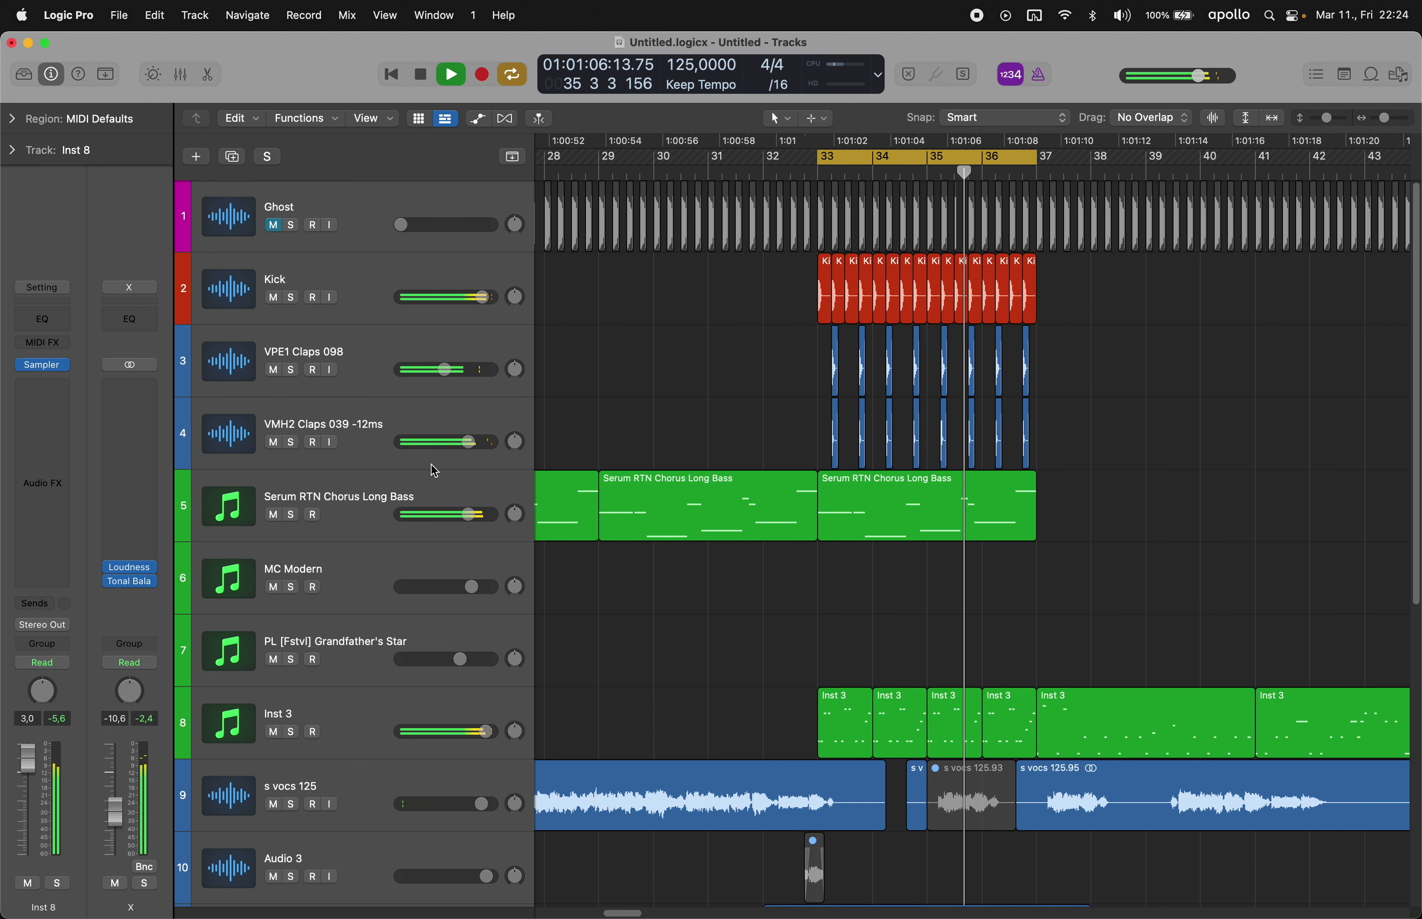
pyautogui.click(396, 498)
pyautogui.press('m')
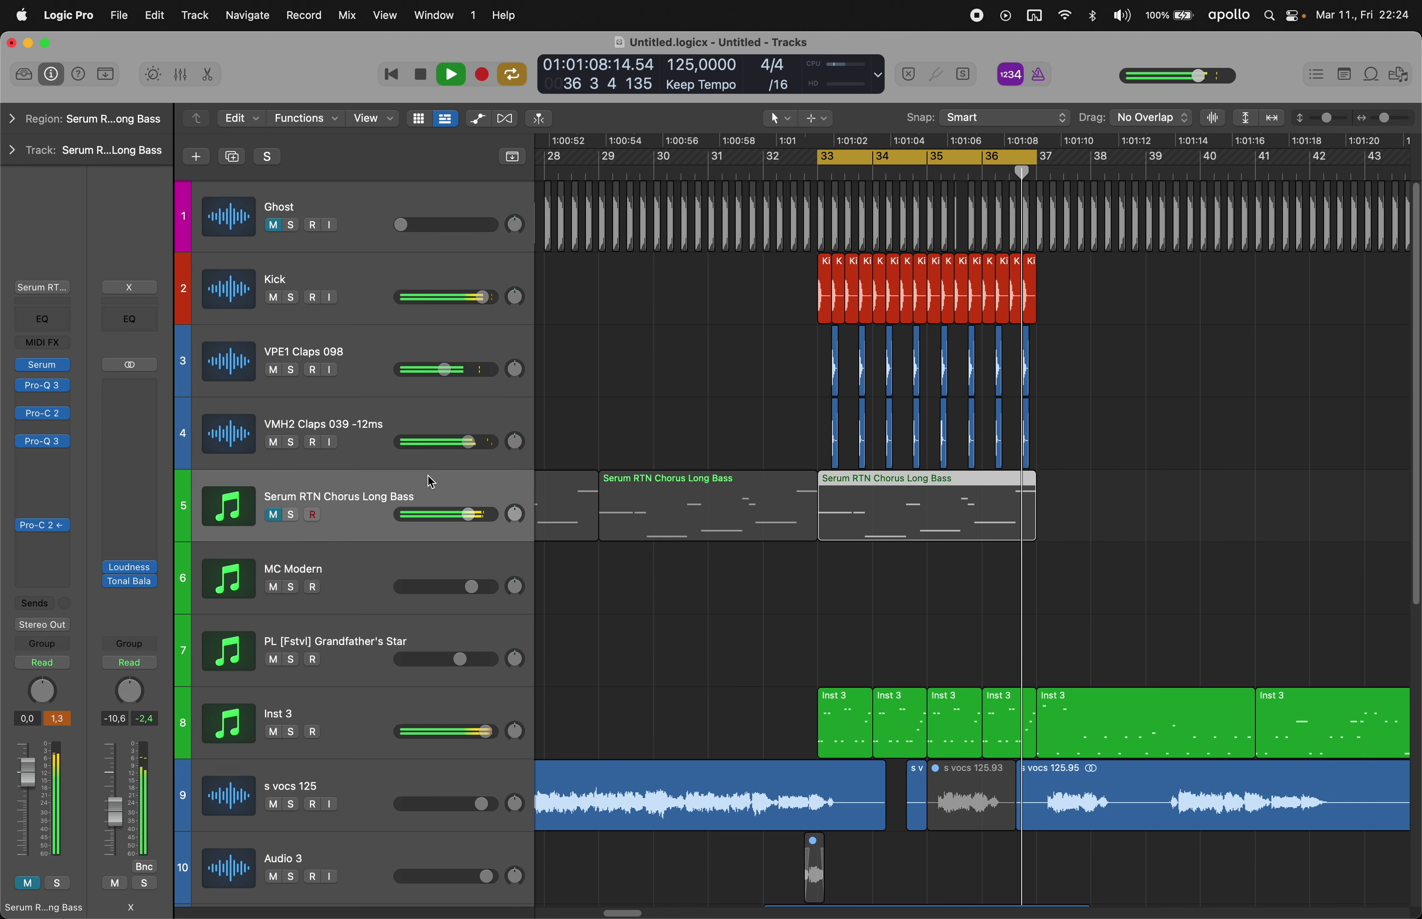
# - Add a software instrument track below the VMH2 Claps track and load the Hive Main bass channel strip setting
pyautogui.click(371, 425)
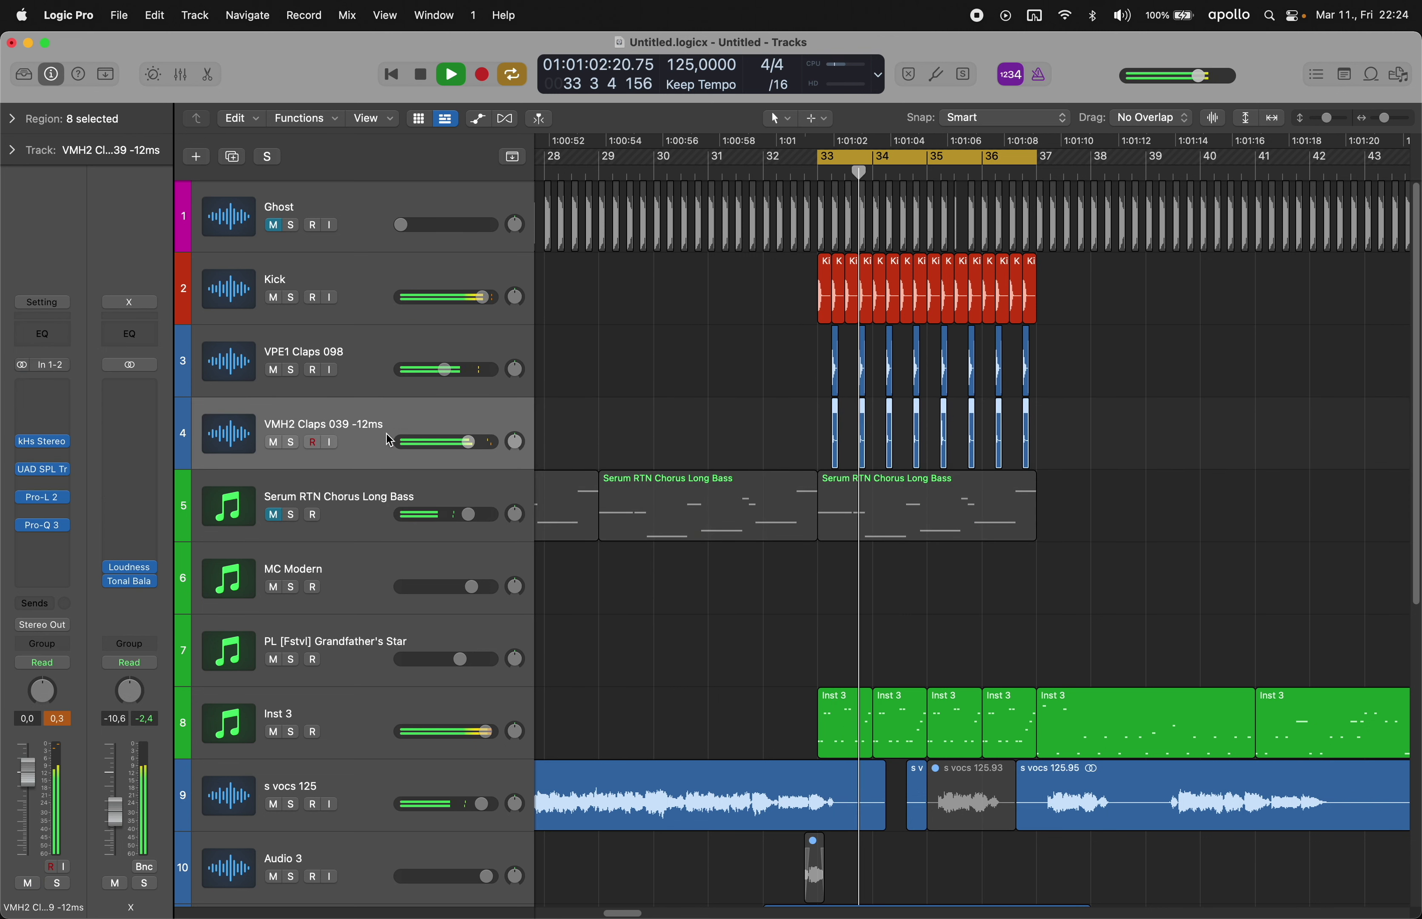
pyautogui.press('alt+super+s')
pyautogui.click(43, 287)
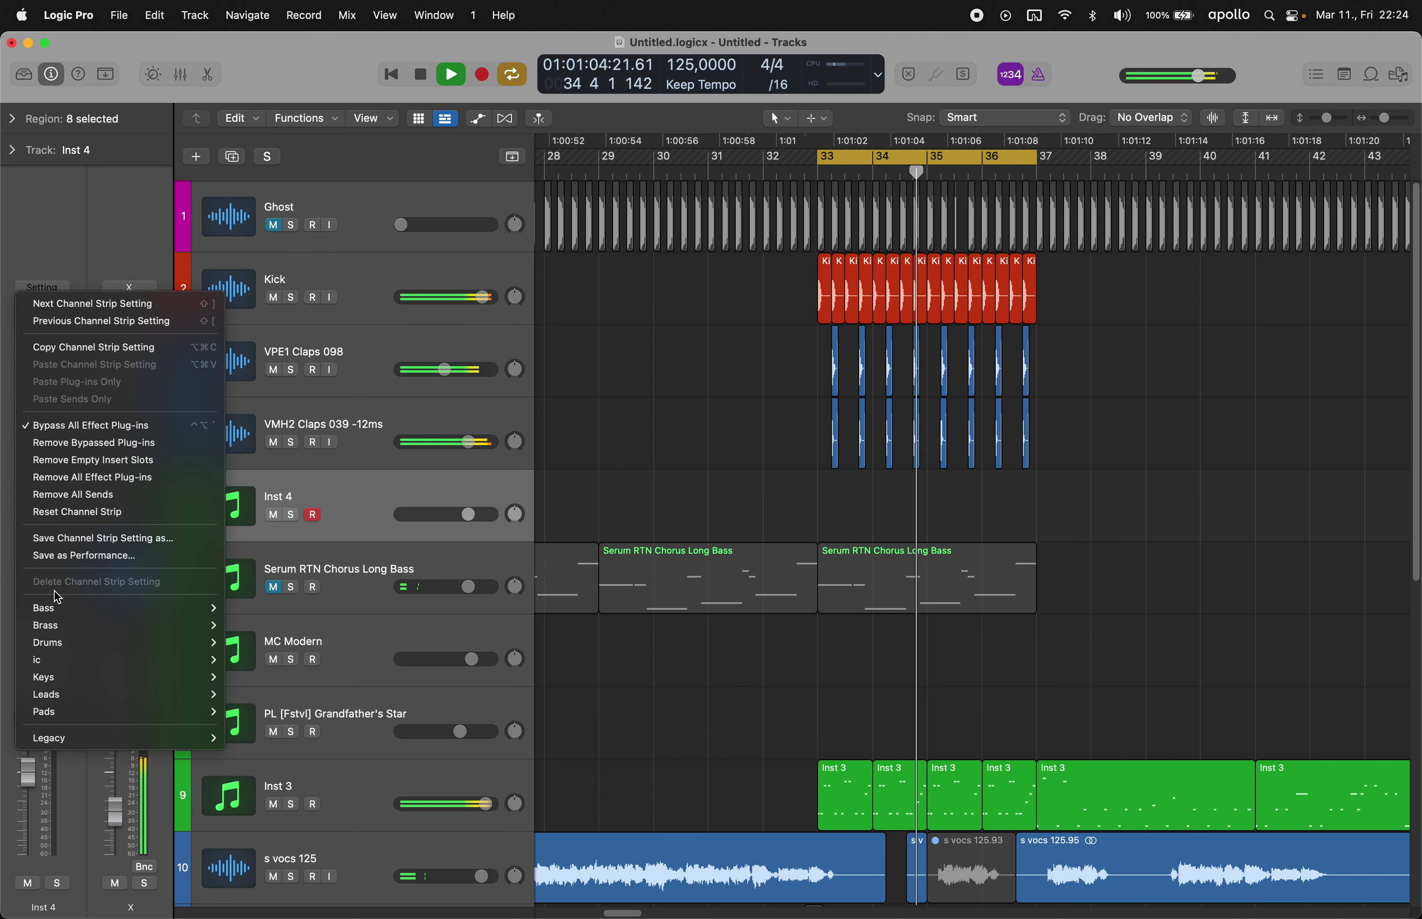
pyautogui.moveTo(54, 608)
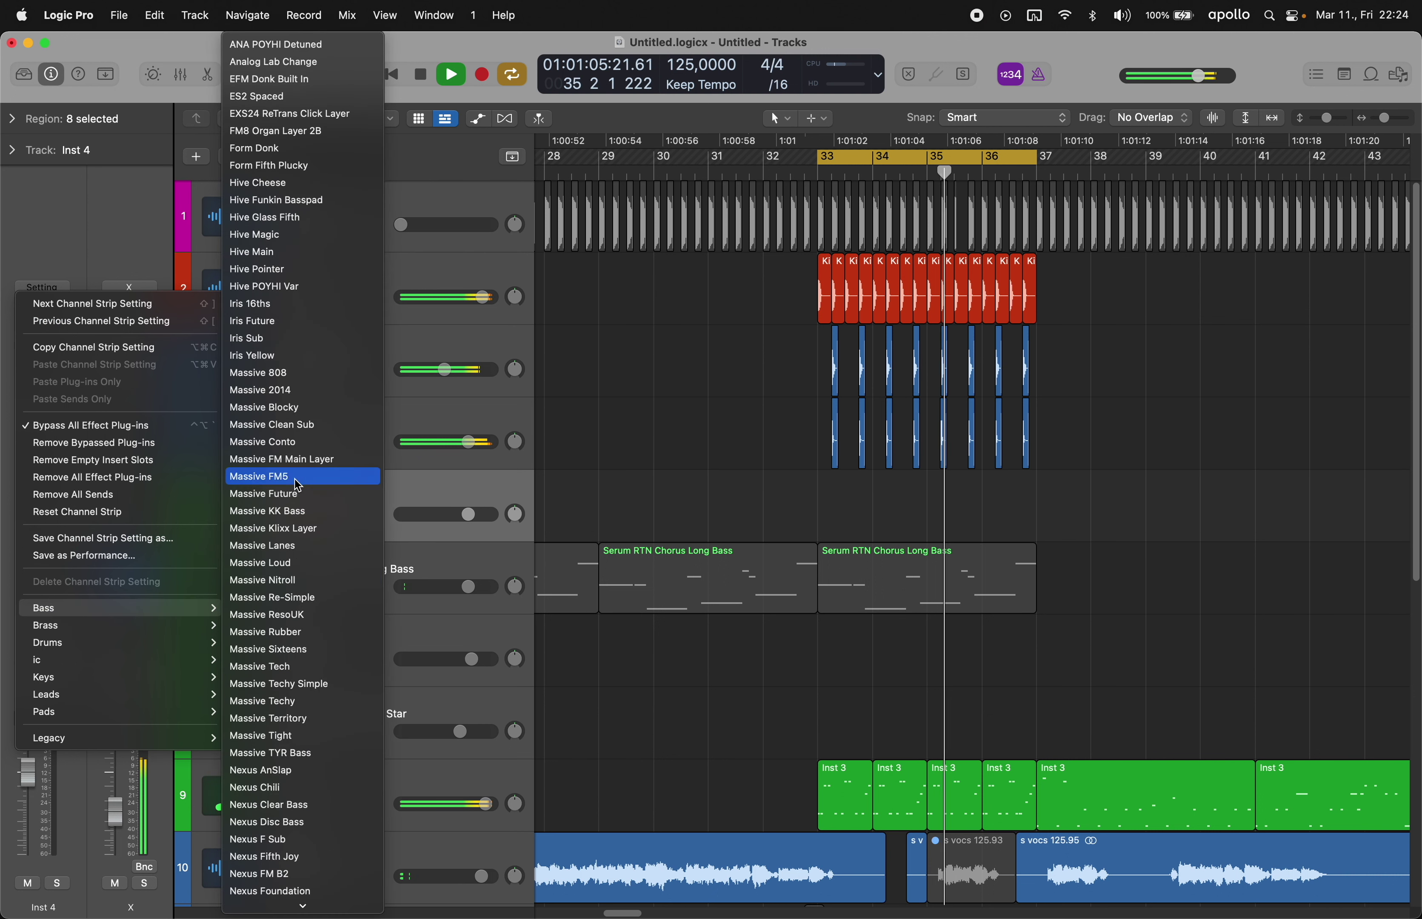
pyautogui.click(292, 252)
# - Audition the Hive Main bass by playing low notes with Musical Typing over the looped drop
pyautogui.press('super+k')
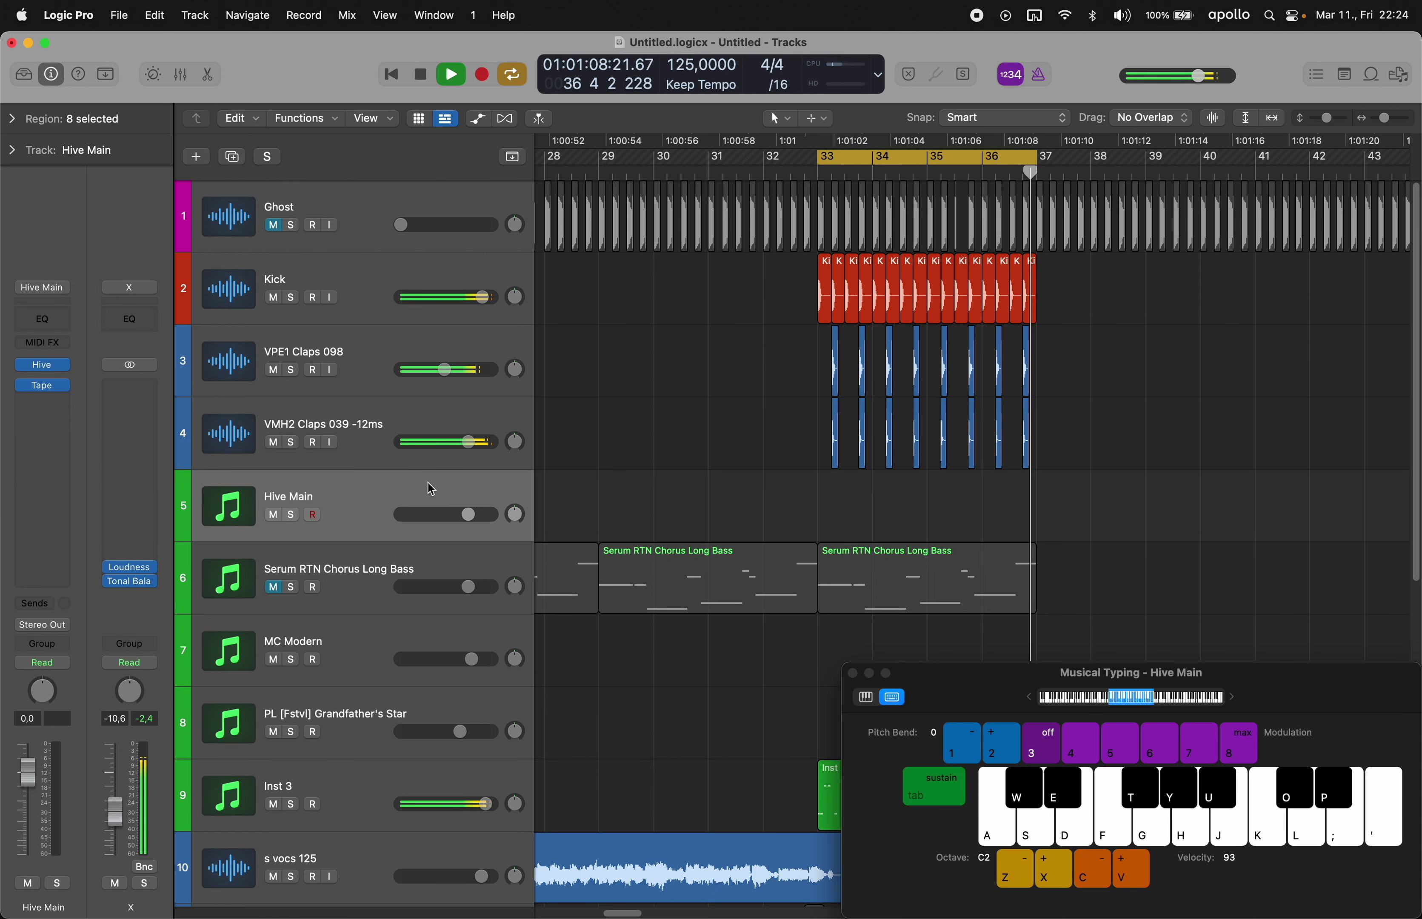
pyautogui.press('a')
pyautogui.press('h')
pyautogui.press('h')
pyautogui.press('a')
pyautogui.press('a')
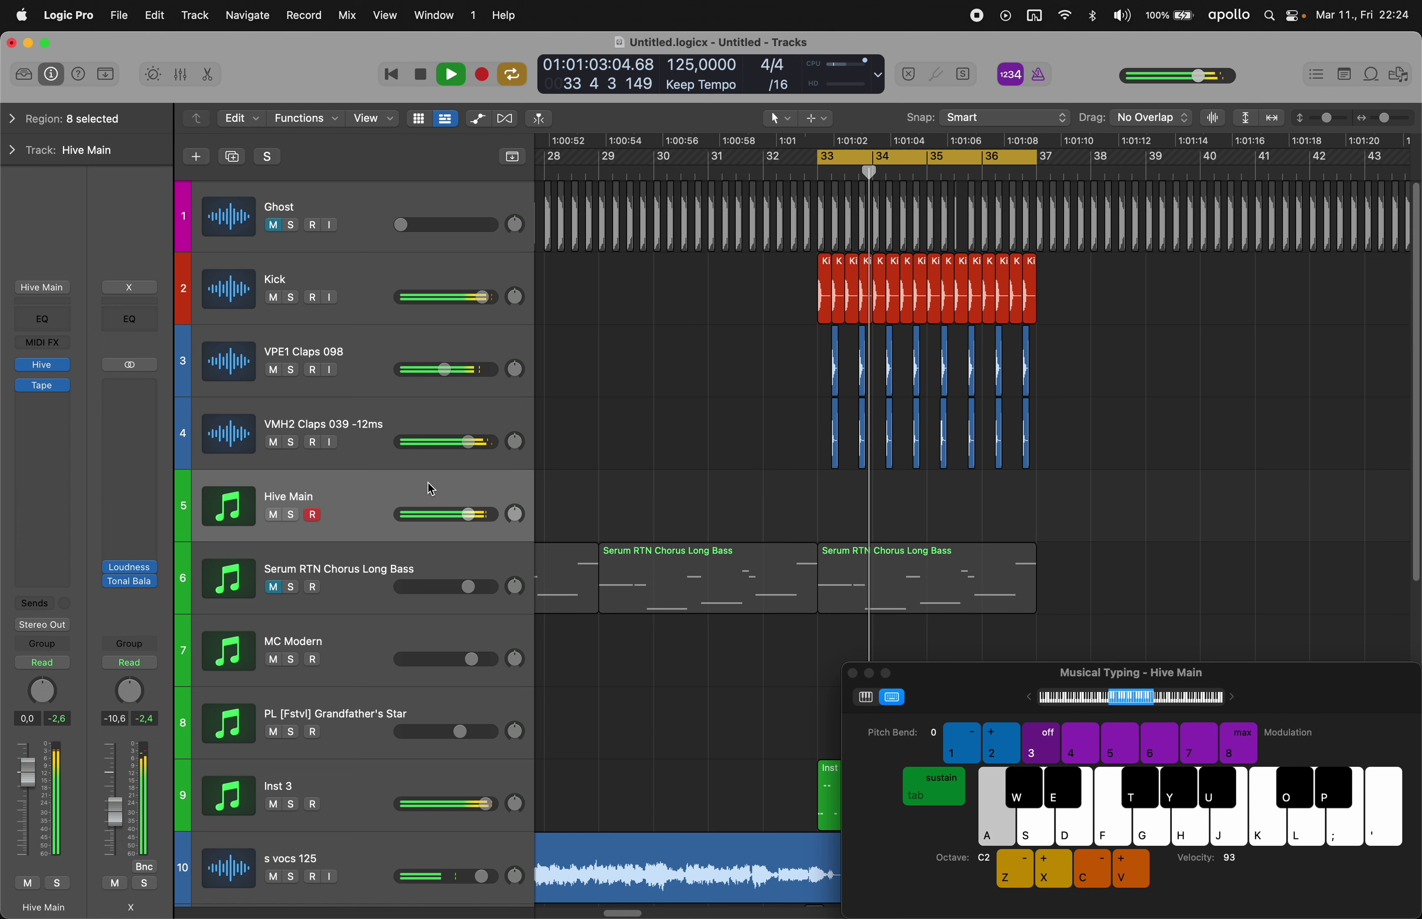
pyautogui.press('a')
pyautogui.press('s')
pyautogui.press('s')
pyautogui.press('s')
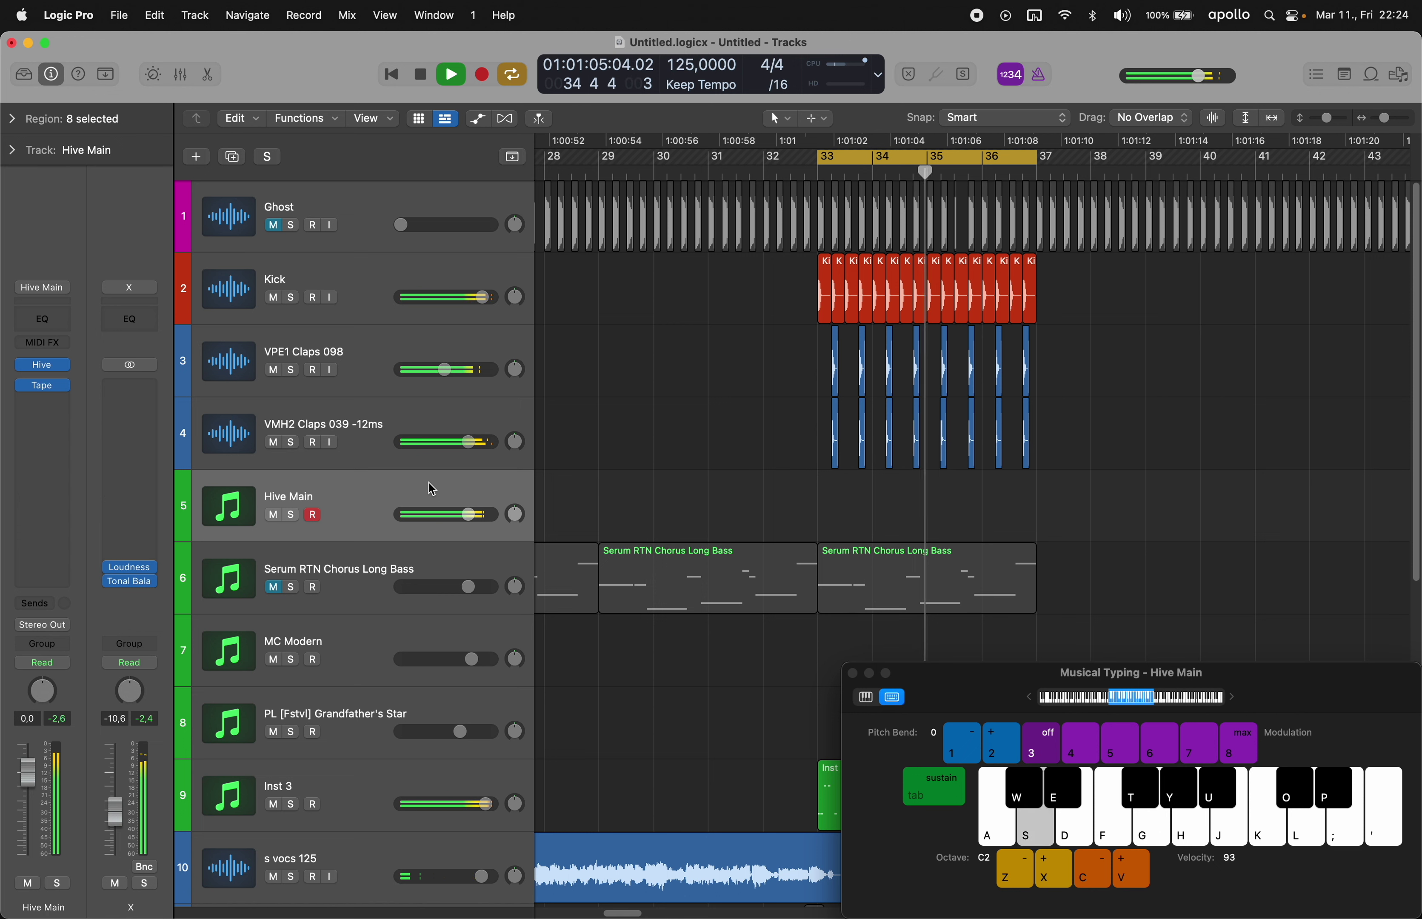
pyautogui.press('f')
pyautogui.press('f')
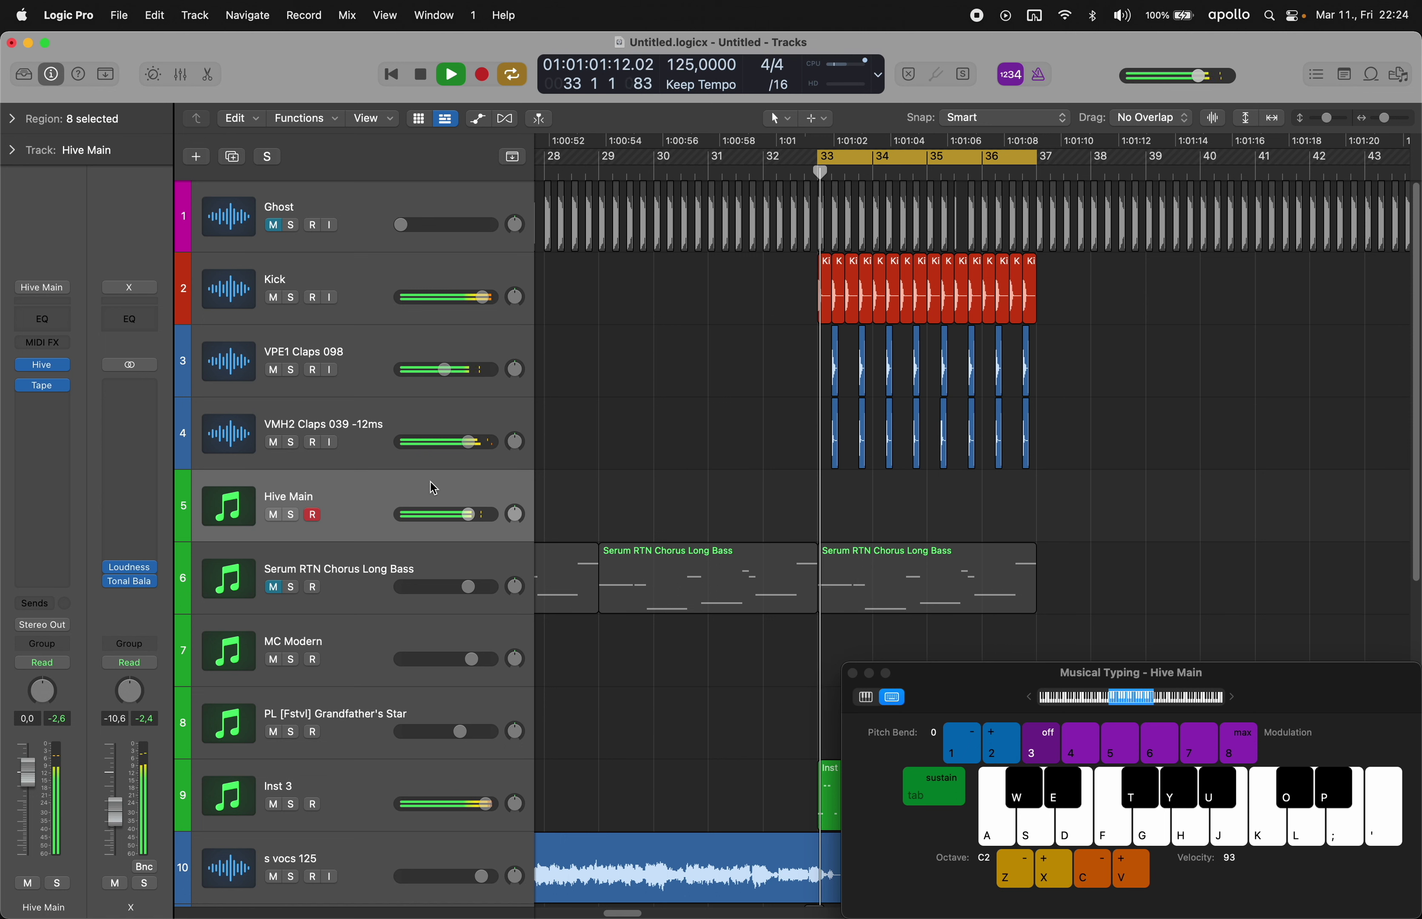
pyautogui.press('h')
pyautogui.press('h')
pyautogui.press('a')
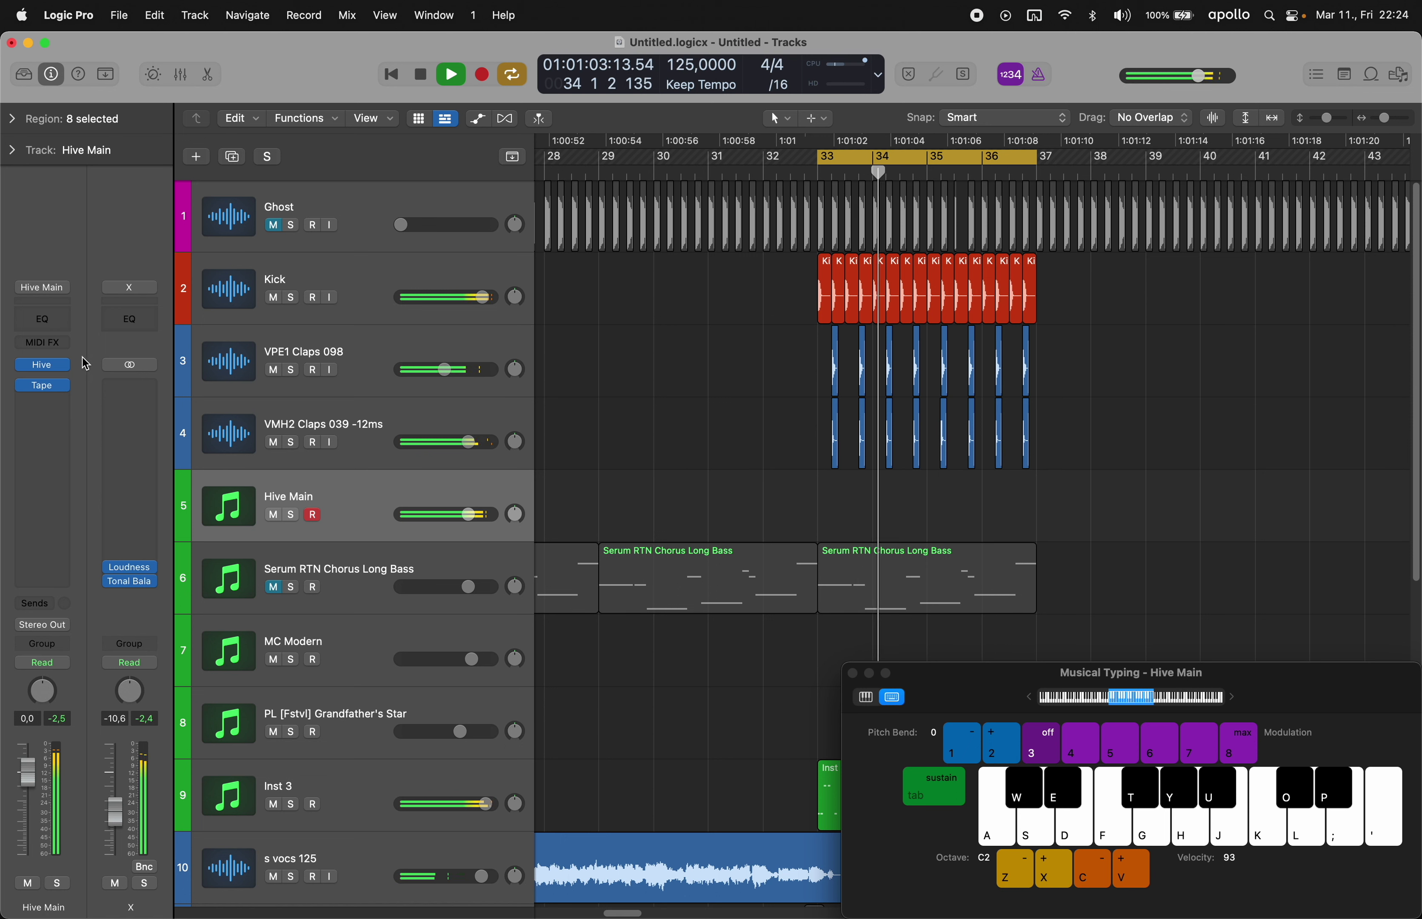
# - Switch track 5 to the Hive Magic bass setting and try out bass lines with Musical Typing over the looped drop
pyautogui.press('s')
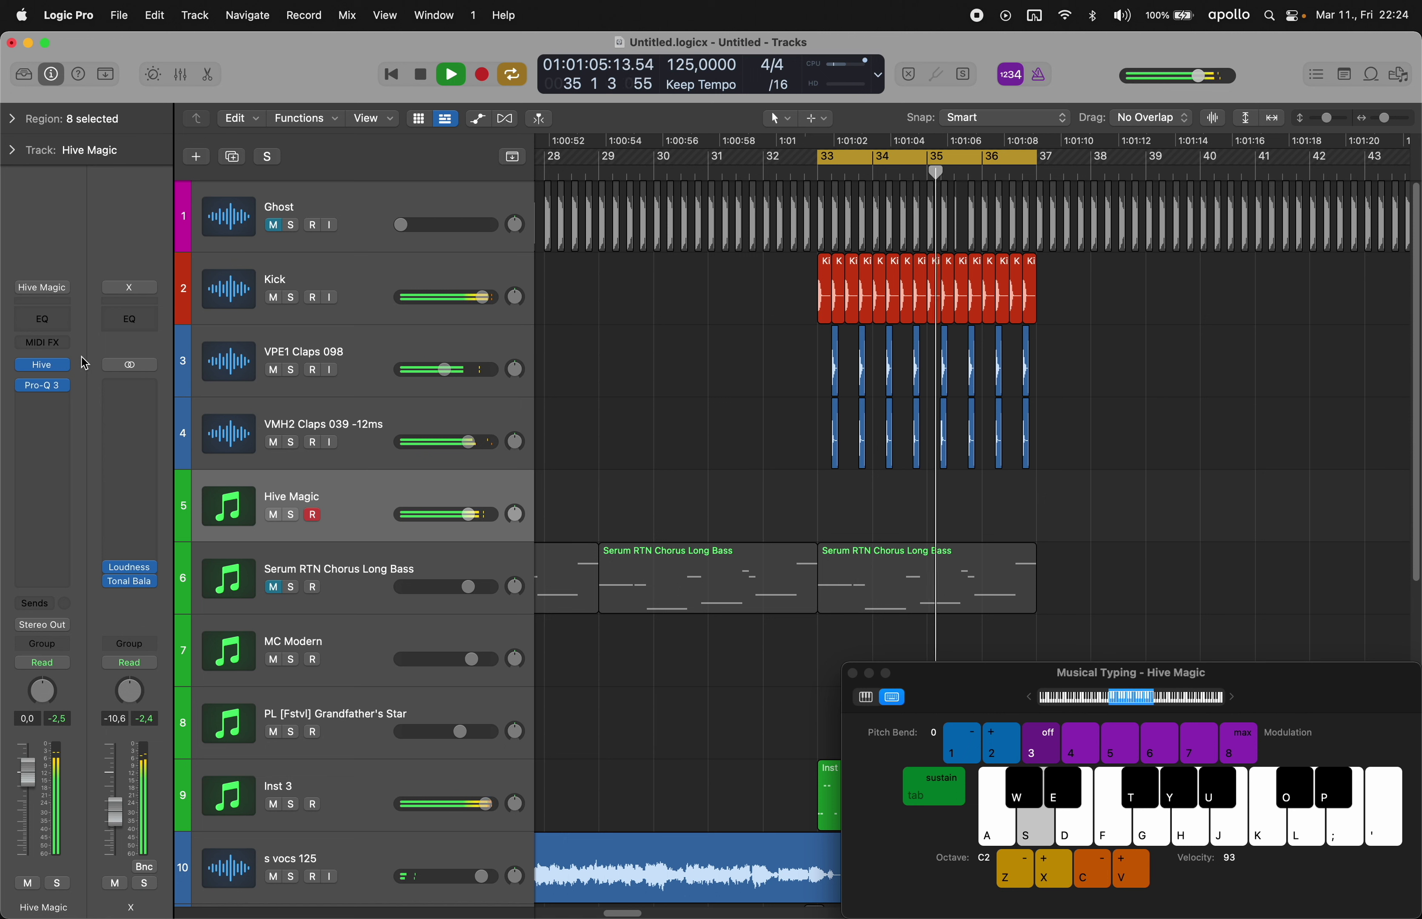
pyautogui.press('s')
pyautogui.press('s')
pyautogui.press('f')
pyautogui.press('f')
pyautogui.press('d')
pyautogui.press('z')
pyautogui.press('h')
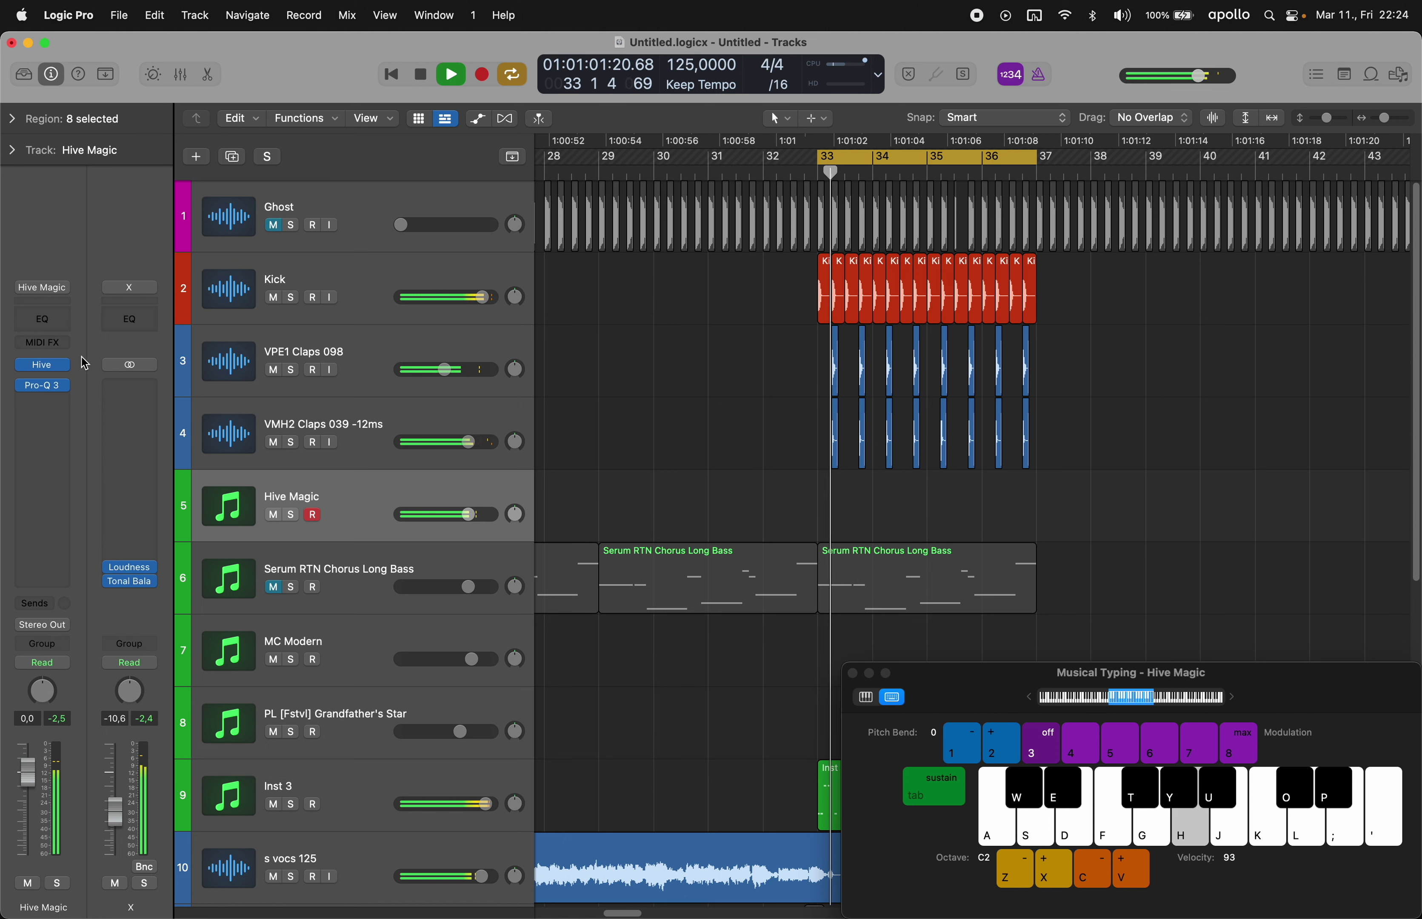
pyautogui.press('j')
pyautogui.press('k')
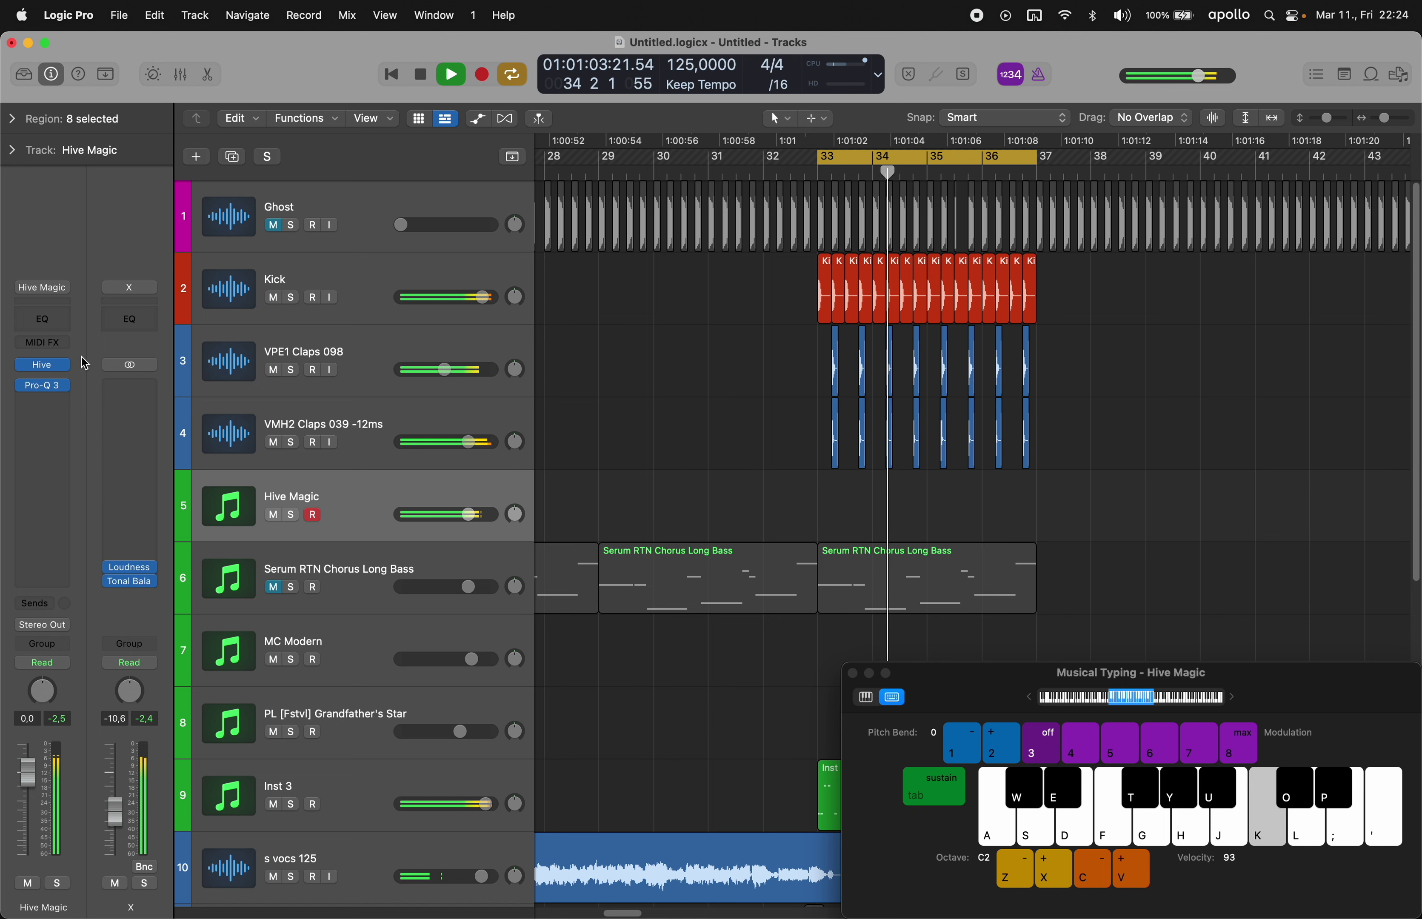
pyautogui.press('k')
pyautogui.press('l')
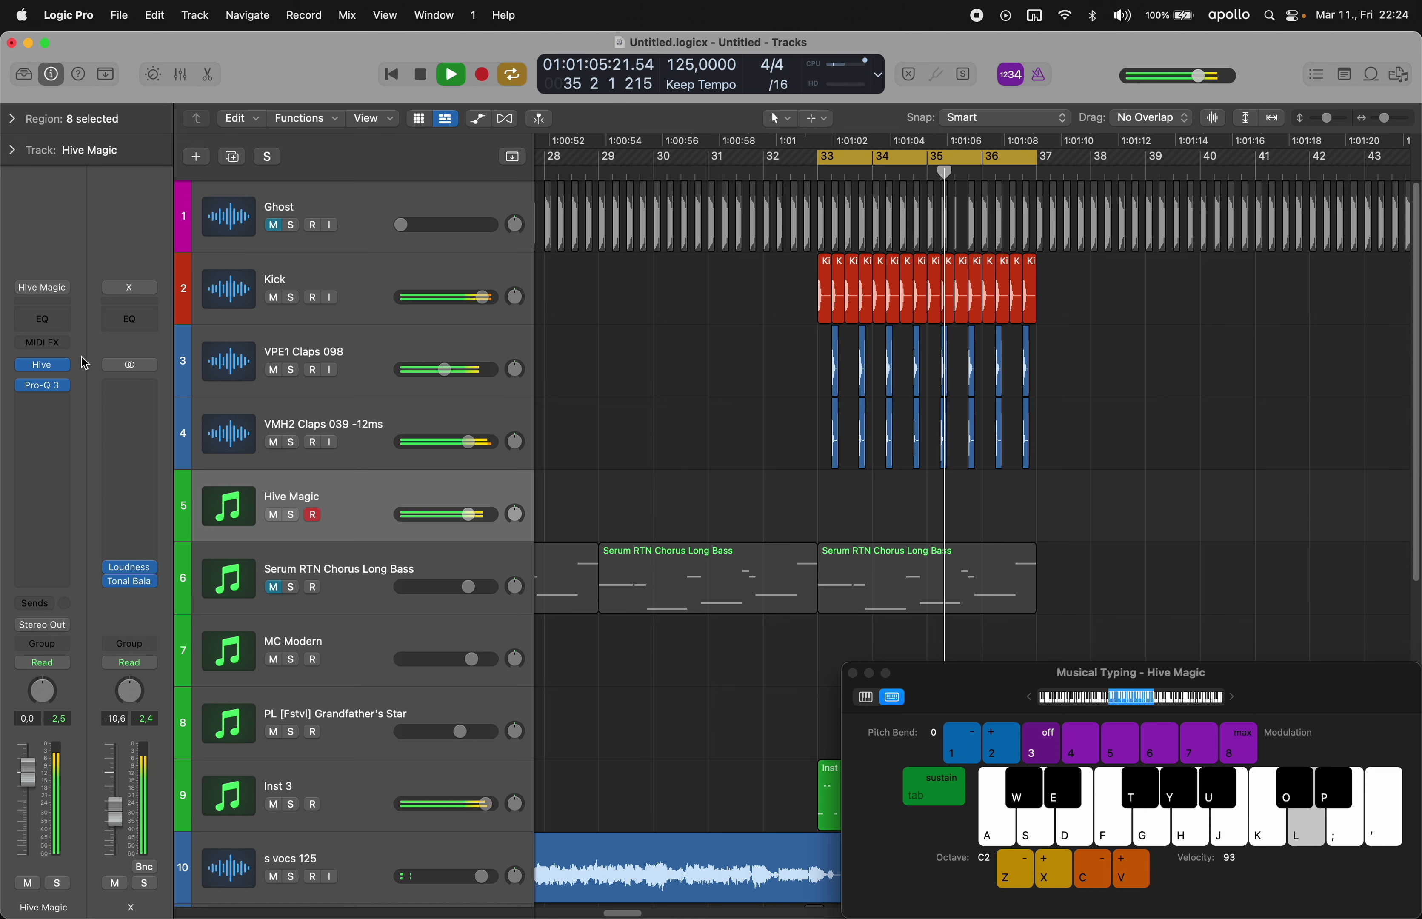
pyautogui.press('f')
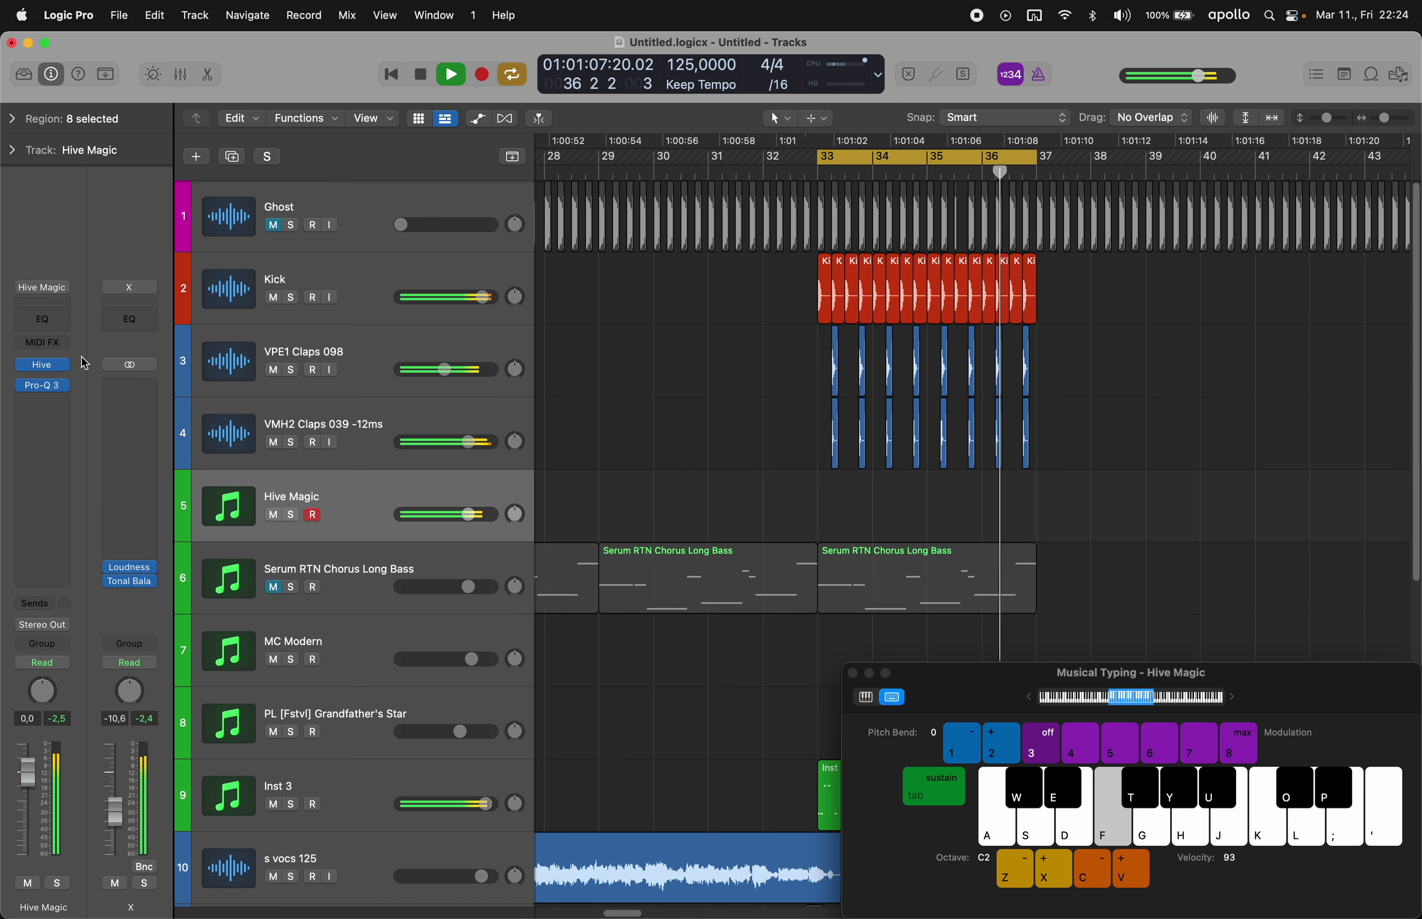
pyautogui.press("'")
pyautogui.press('h')
pyautogui.press('h')
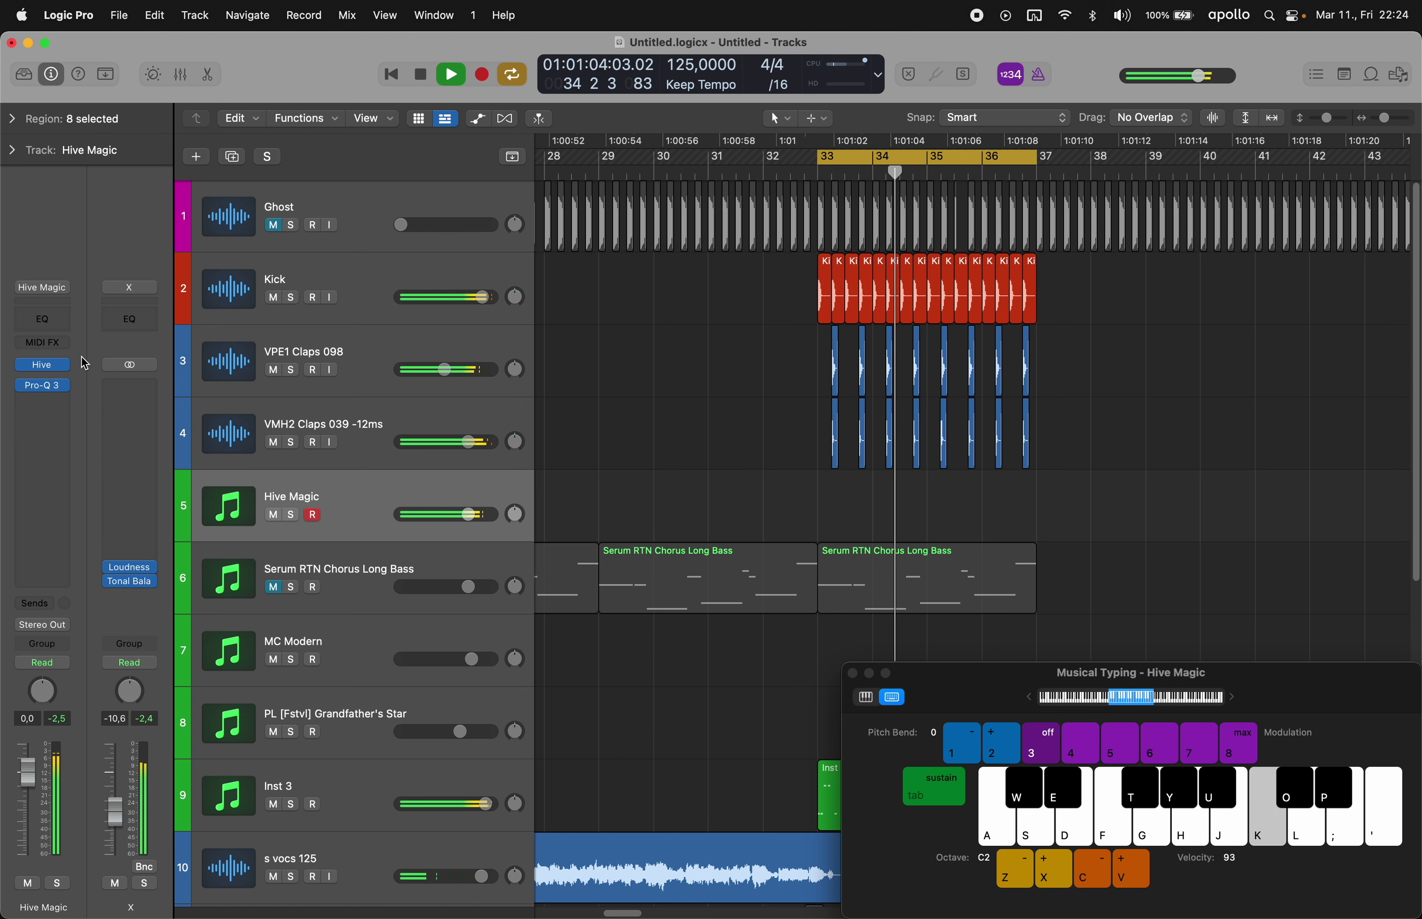
pyautogui.press('l')
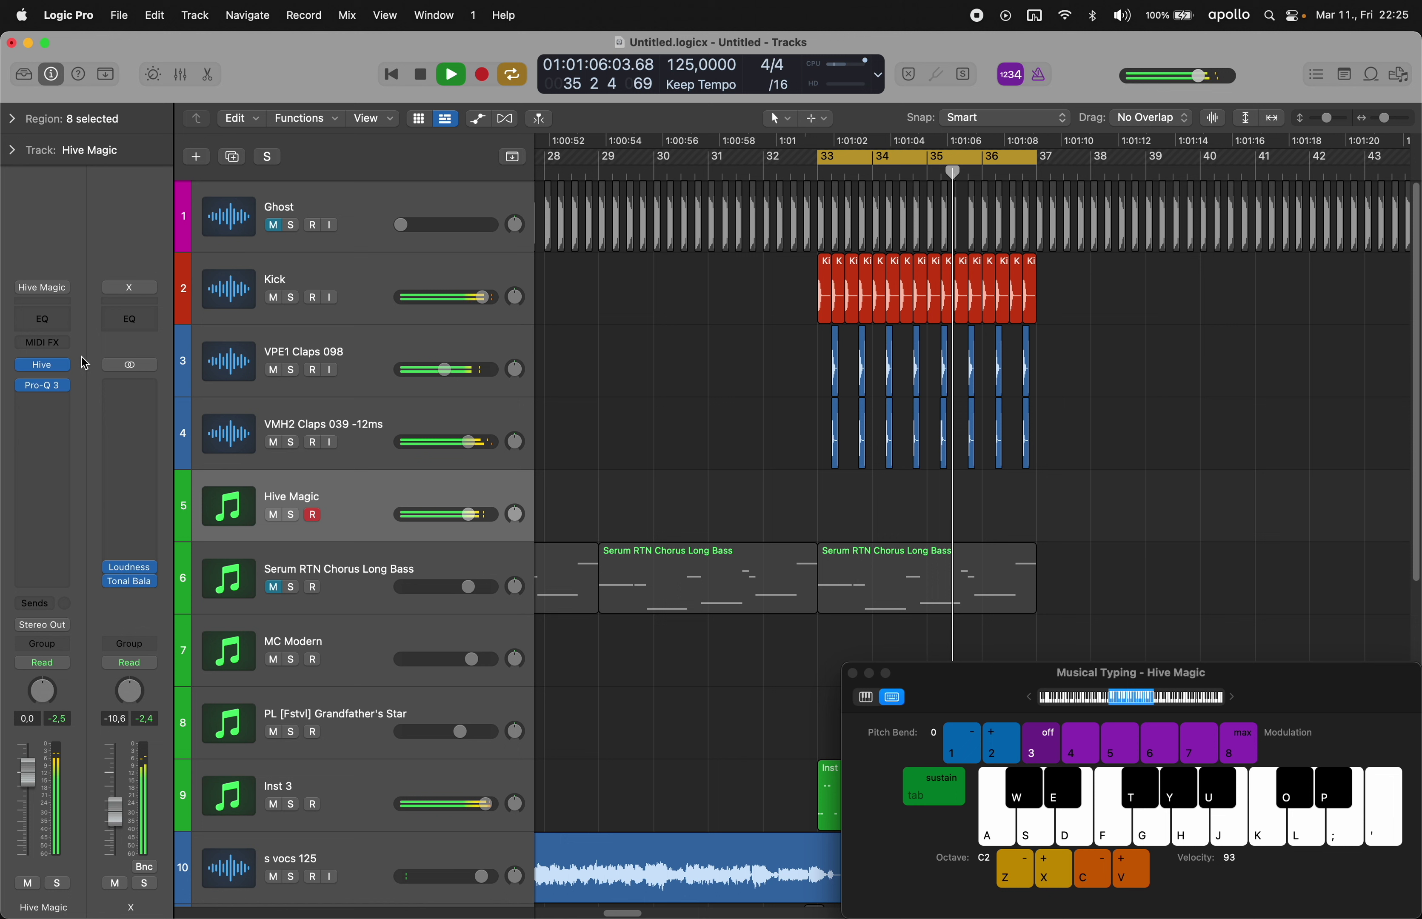
pyautogui.press("'")
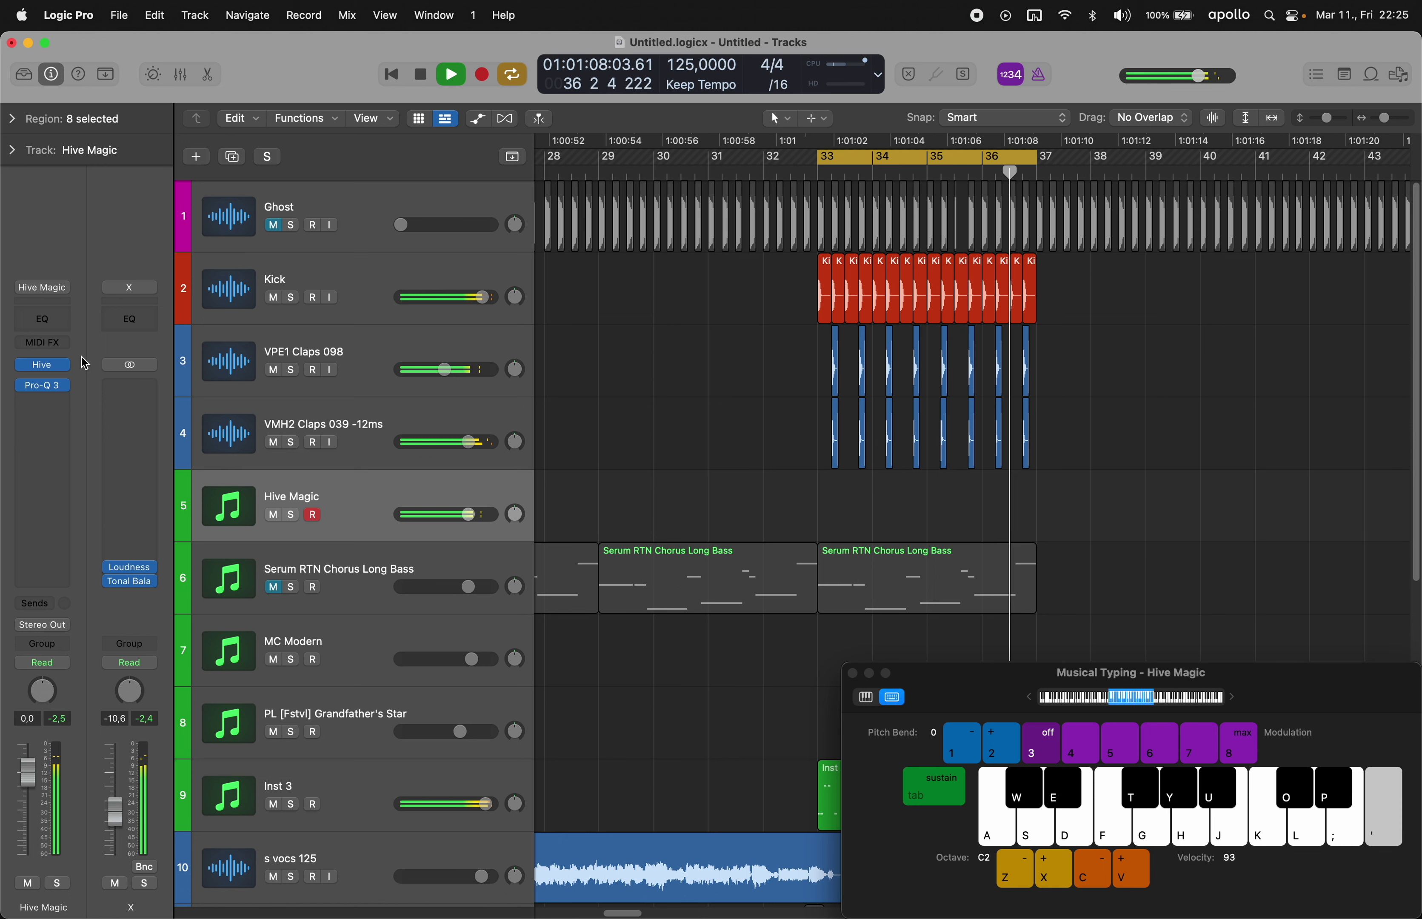
pyautogui.press('h')
pyautogui.press('k')
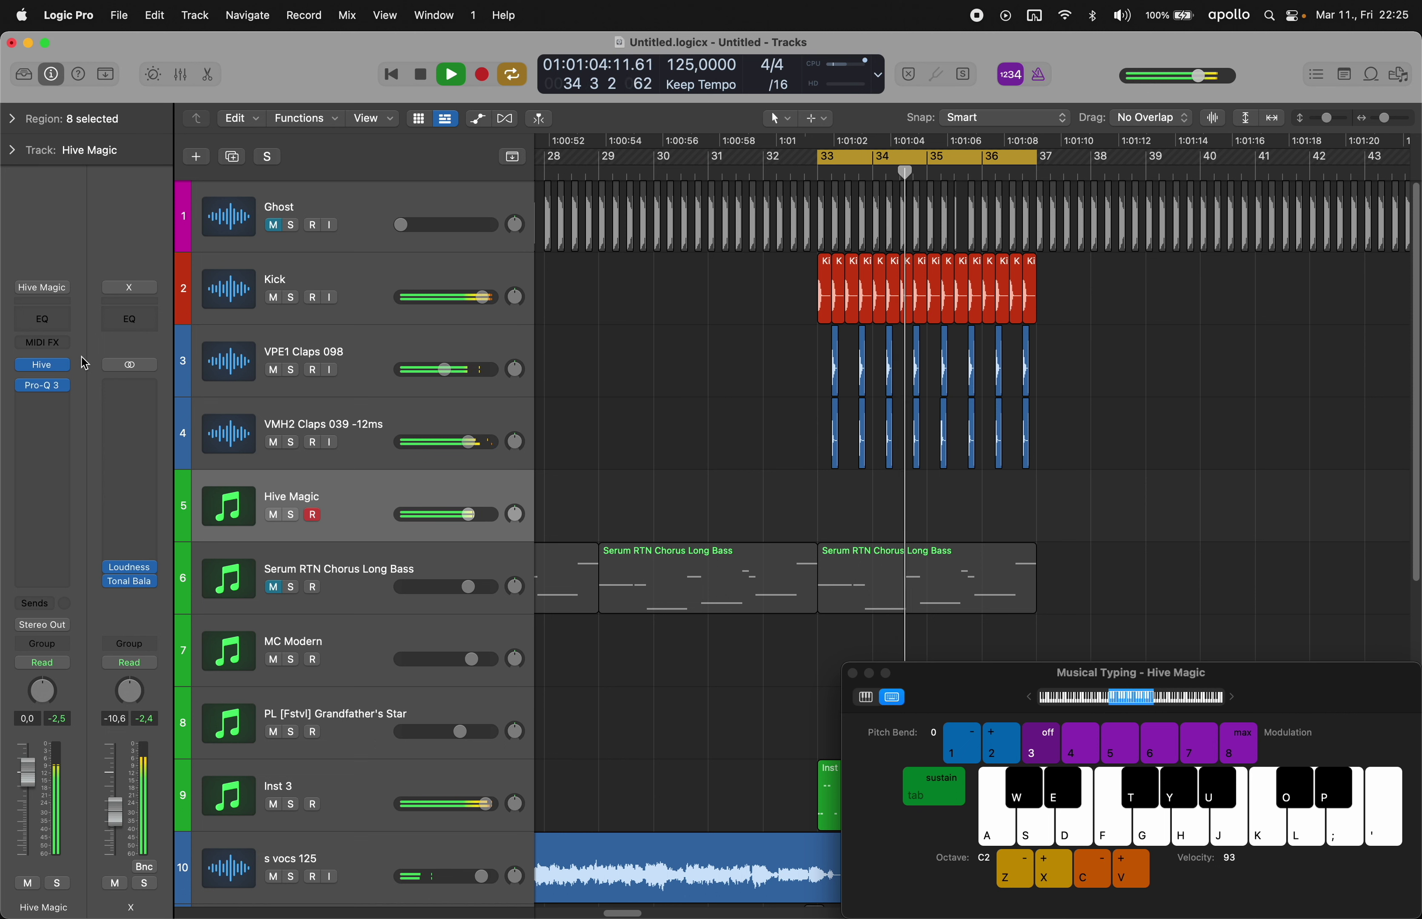
# - Play a few more low notes on the Hive Magic bass with Musical Typing over the looped drop
pyautogui.press('k')
pyautogui.press('l')
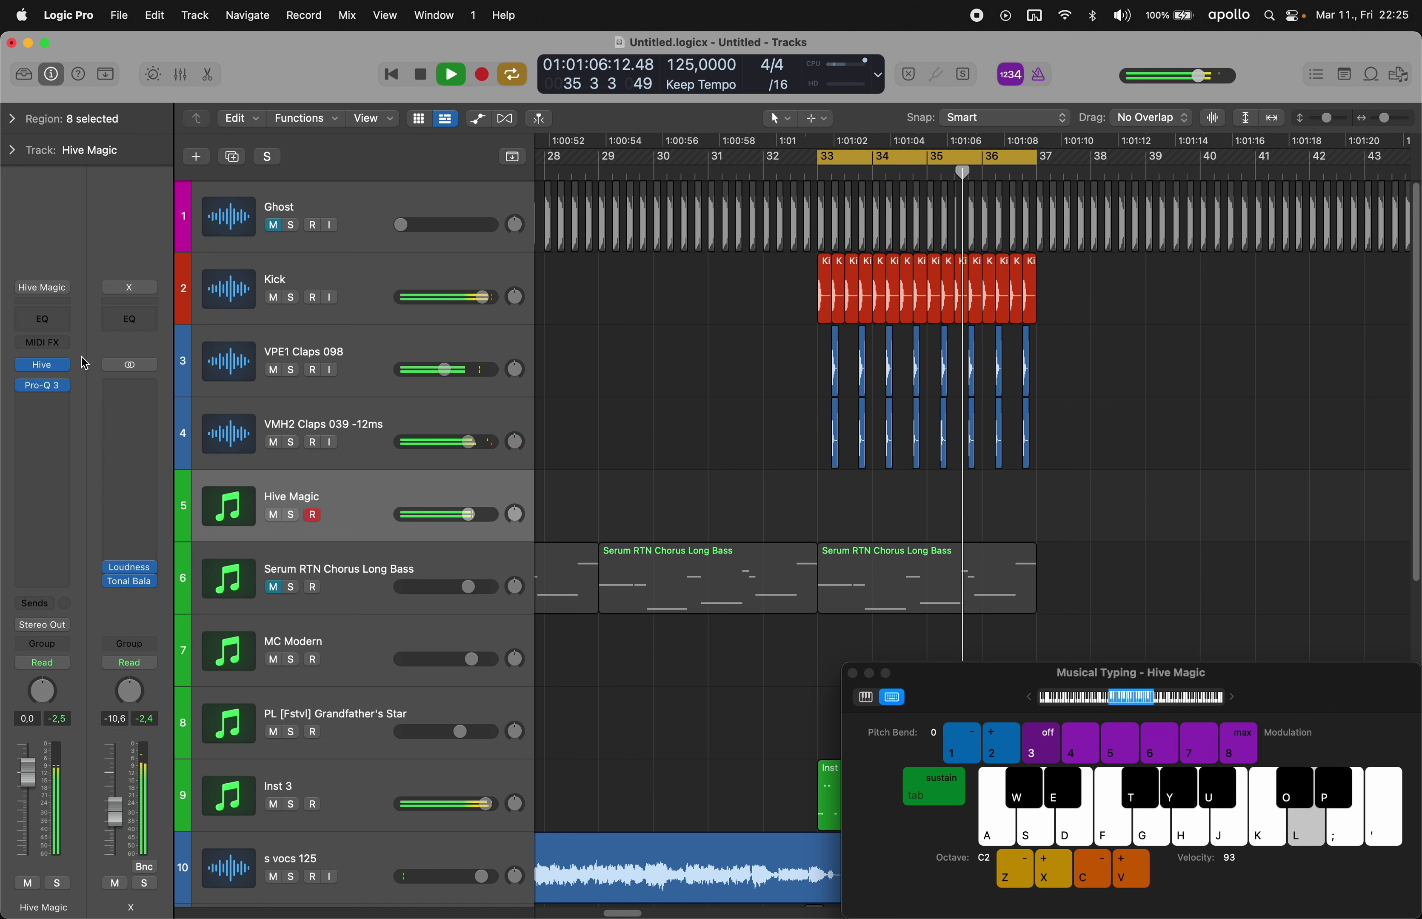
pyautogui.press('f')
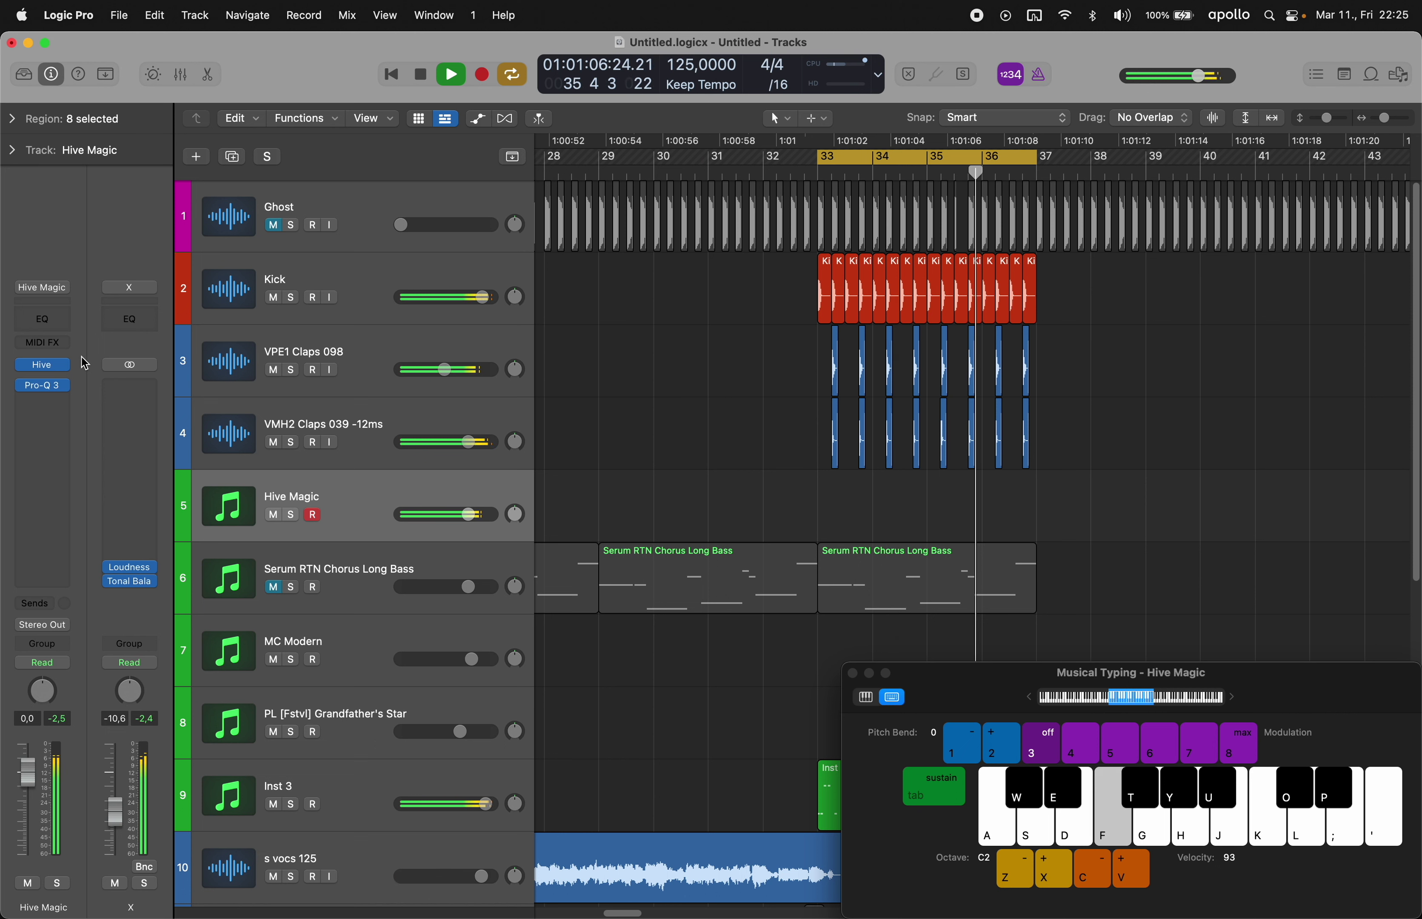
# - Unmute the Serum RTN Chorus Long Bass track and close Musical Typing
pyautogui.click(269, 589)
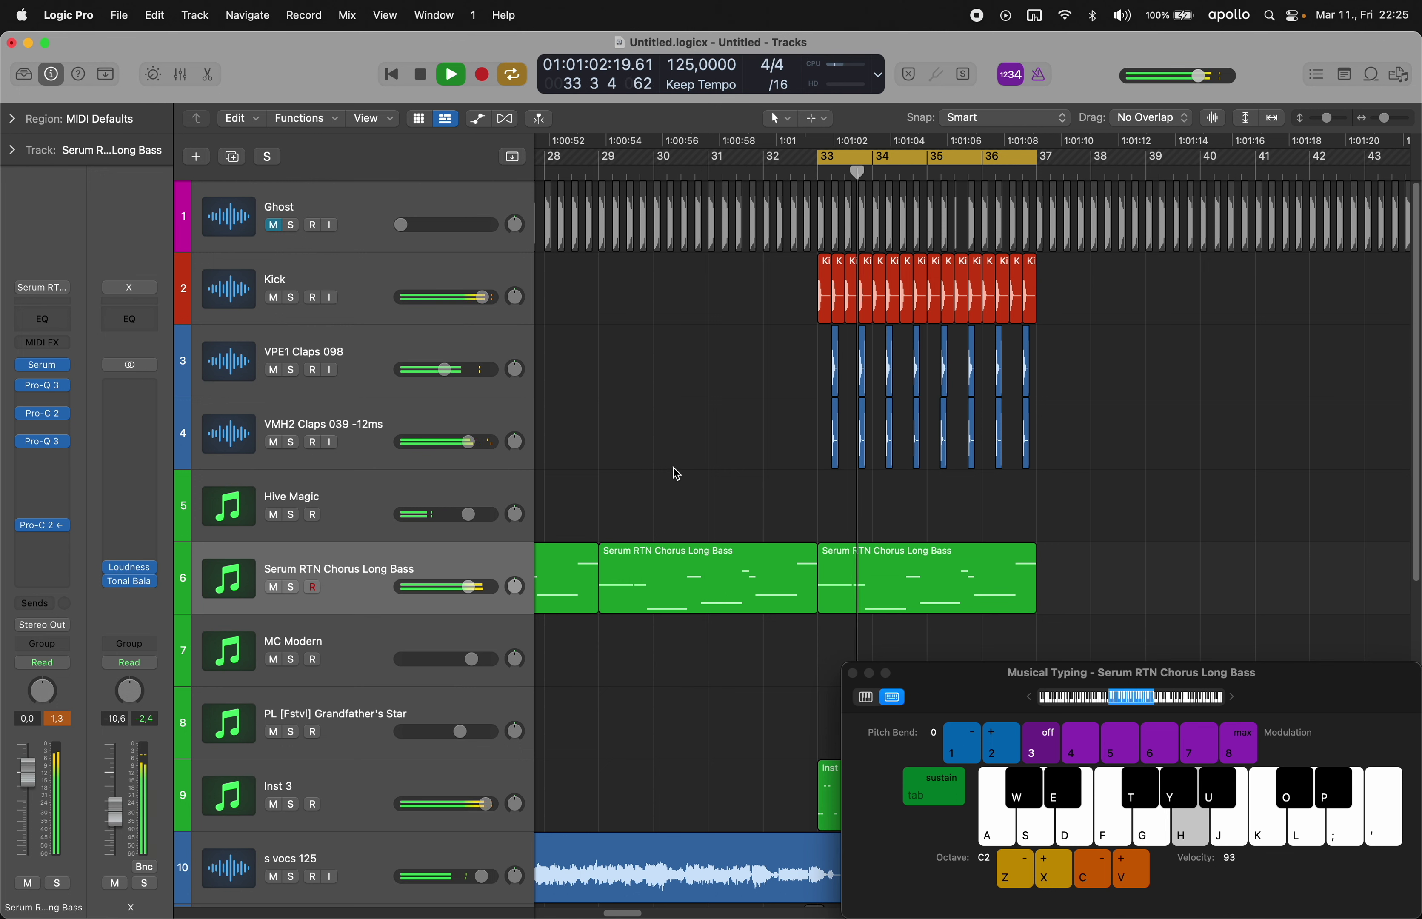
pyautogui.press('a')
pyautogui.click(852, 674)
pyautogui.scroll(-3, 653, 619)
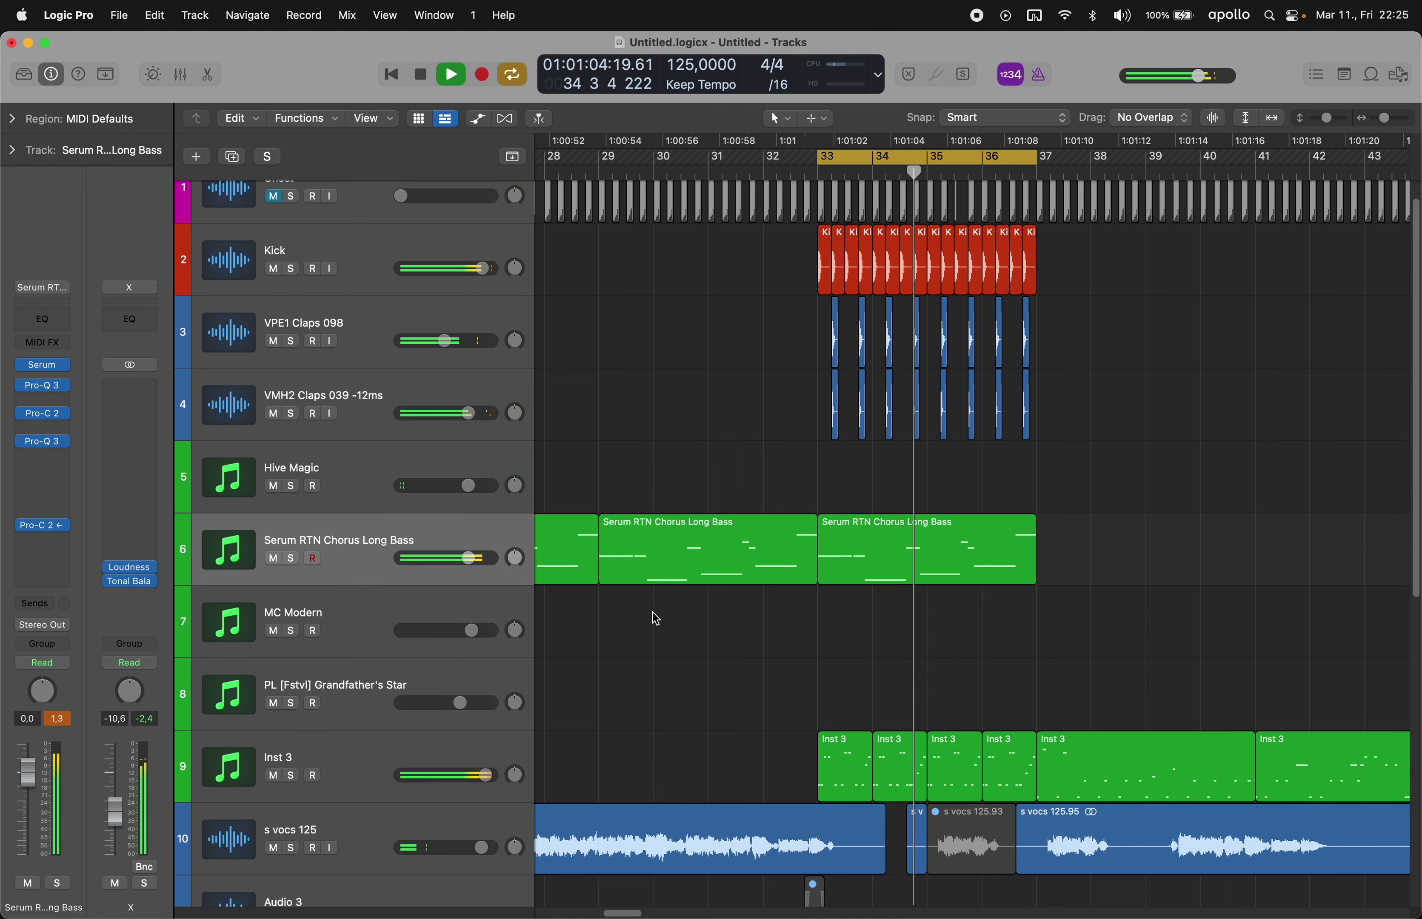
# - Add a new audio track directly below the VMH2 Claps 039 track
pyautogui.click(374, 696)
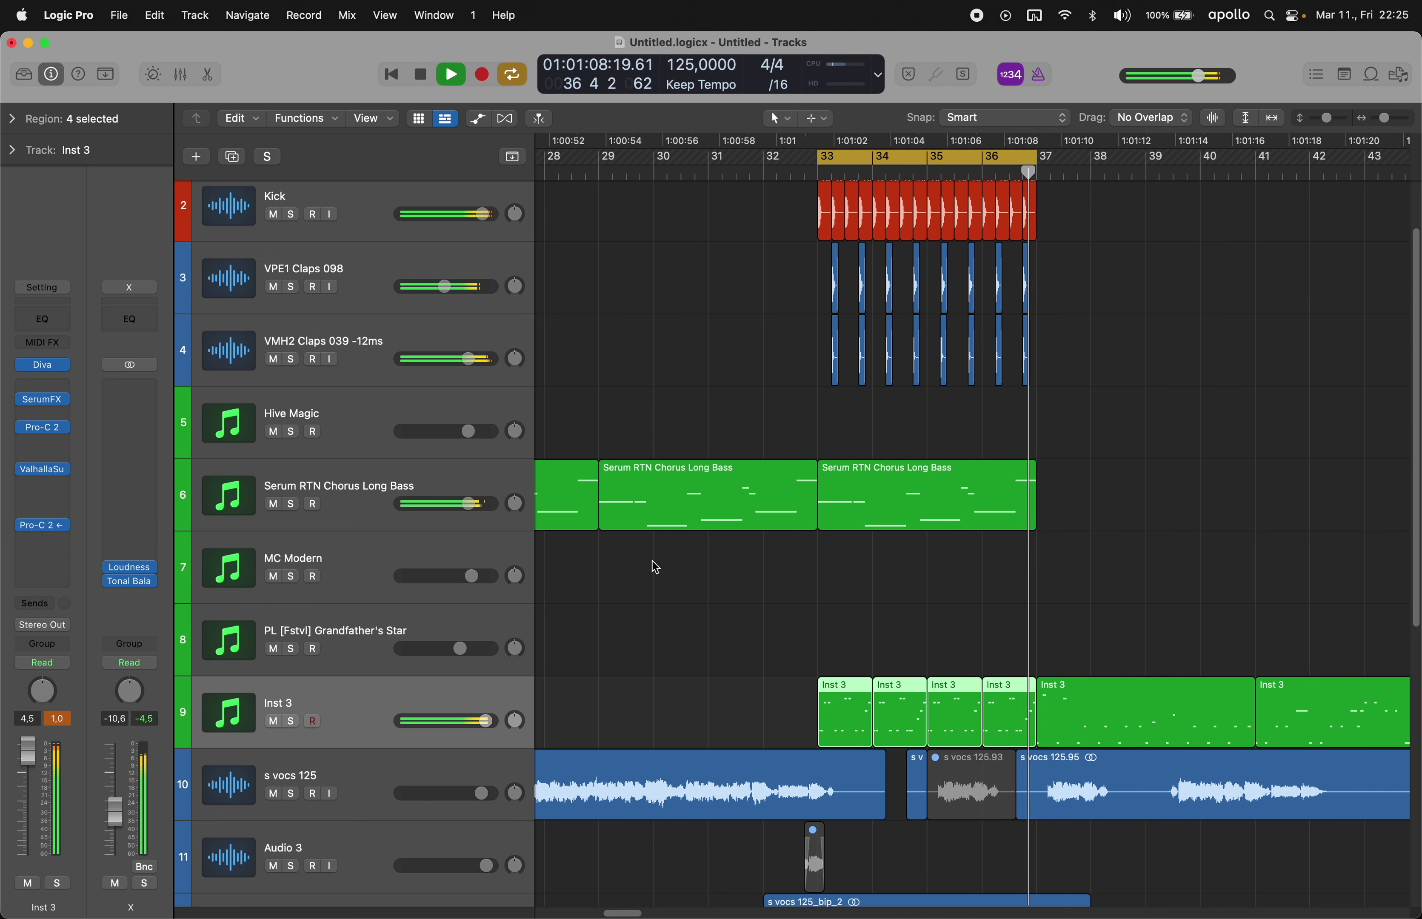
pyautogui.click(374, 353)
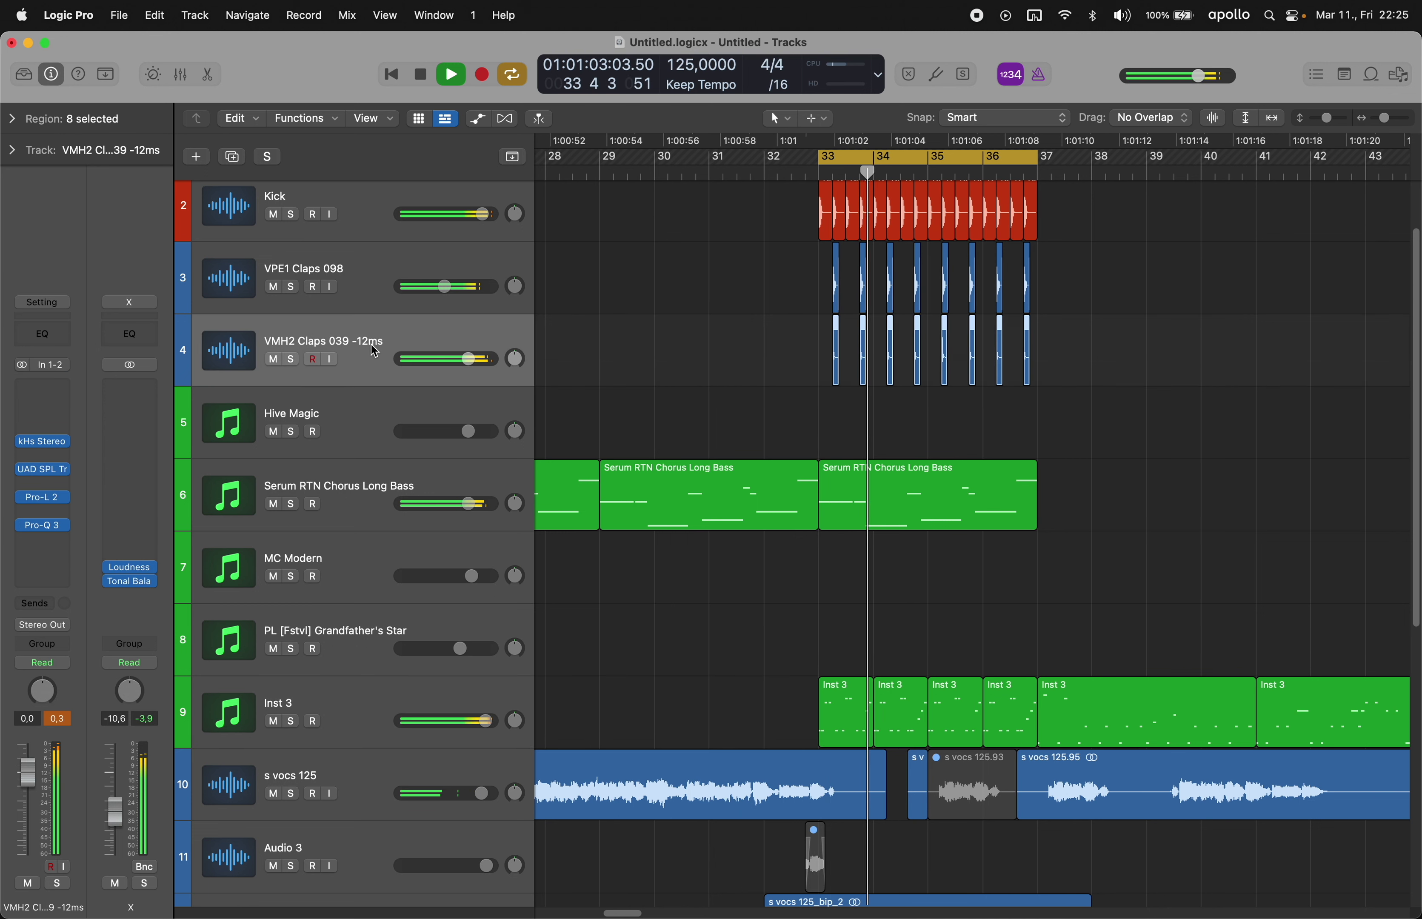
pyautogui.press('alt+super+a')
# - Switch to Ableton Live, search the Own folder for "125 hih" and audition the hihat loops
pyautogui.click(752, 882)
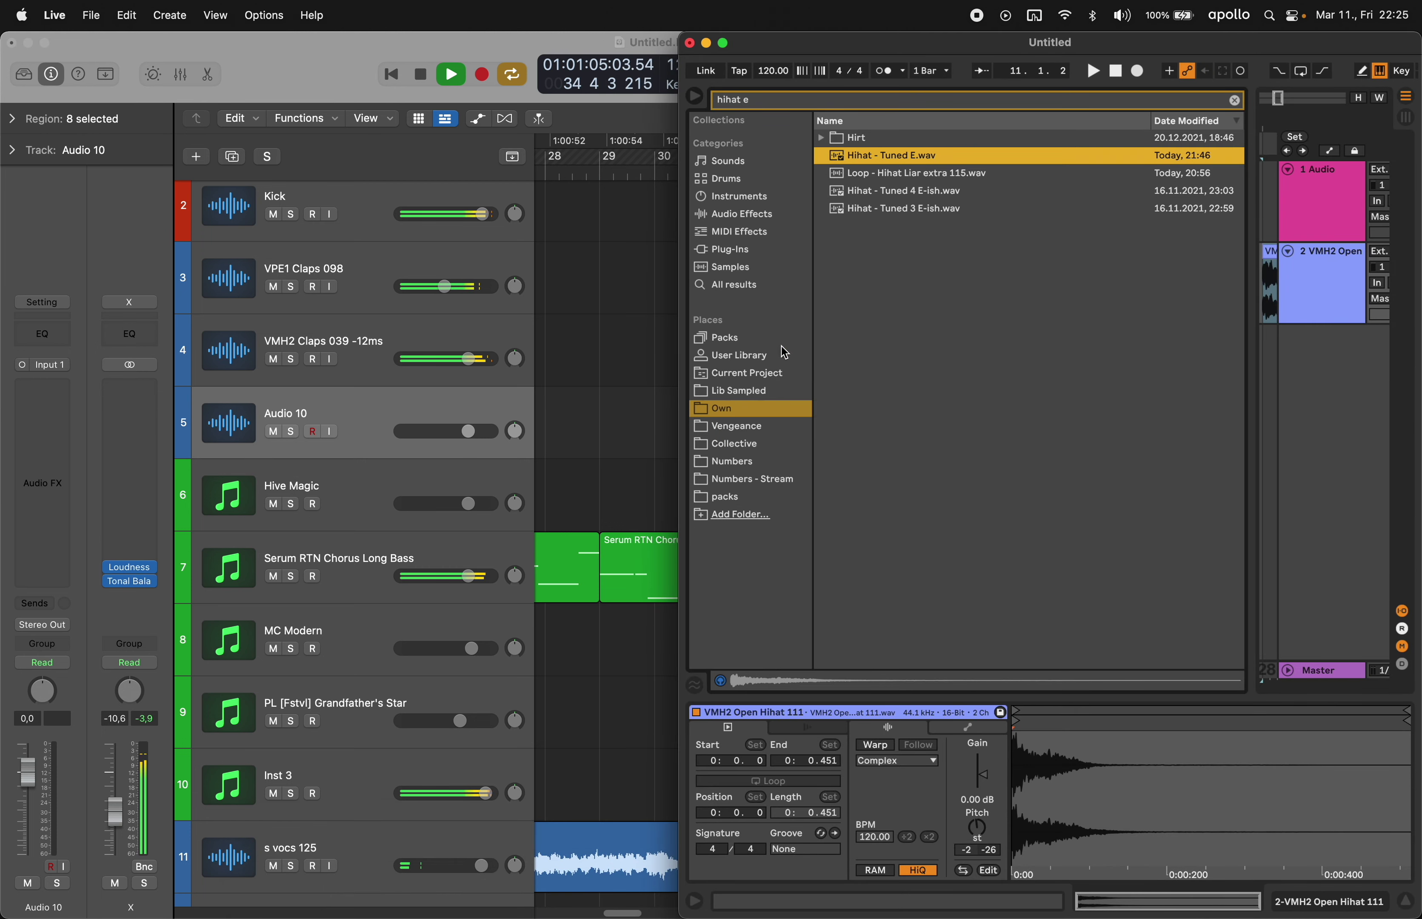
pyautogui.click(778, 106)
pyautogui.write('125')
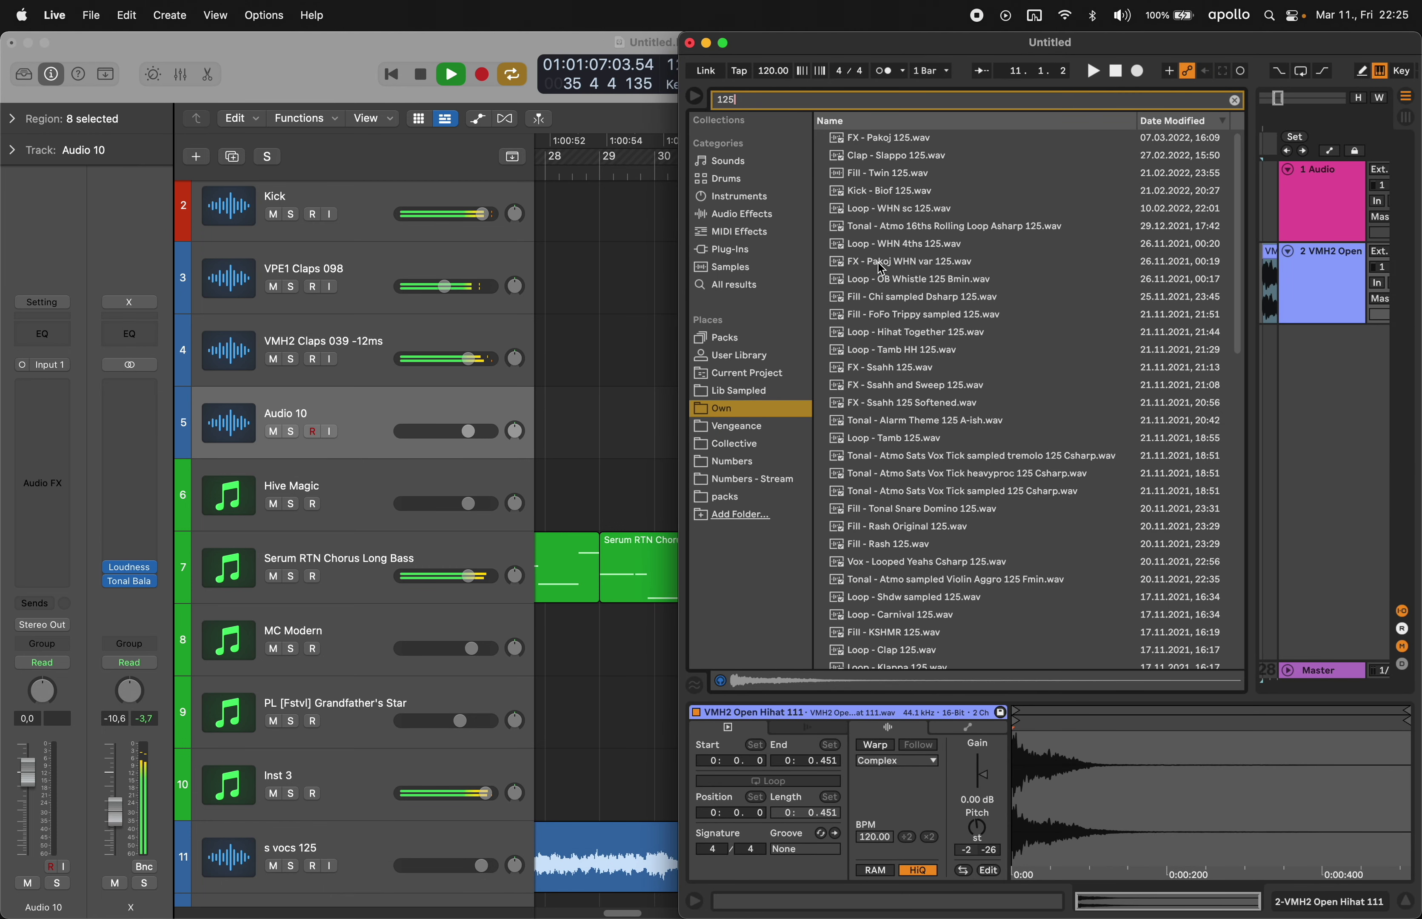
pyautogui.write(' hih')
pyautogui.click(905, 193)
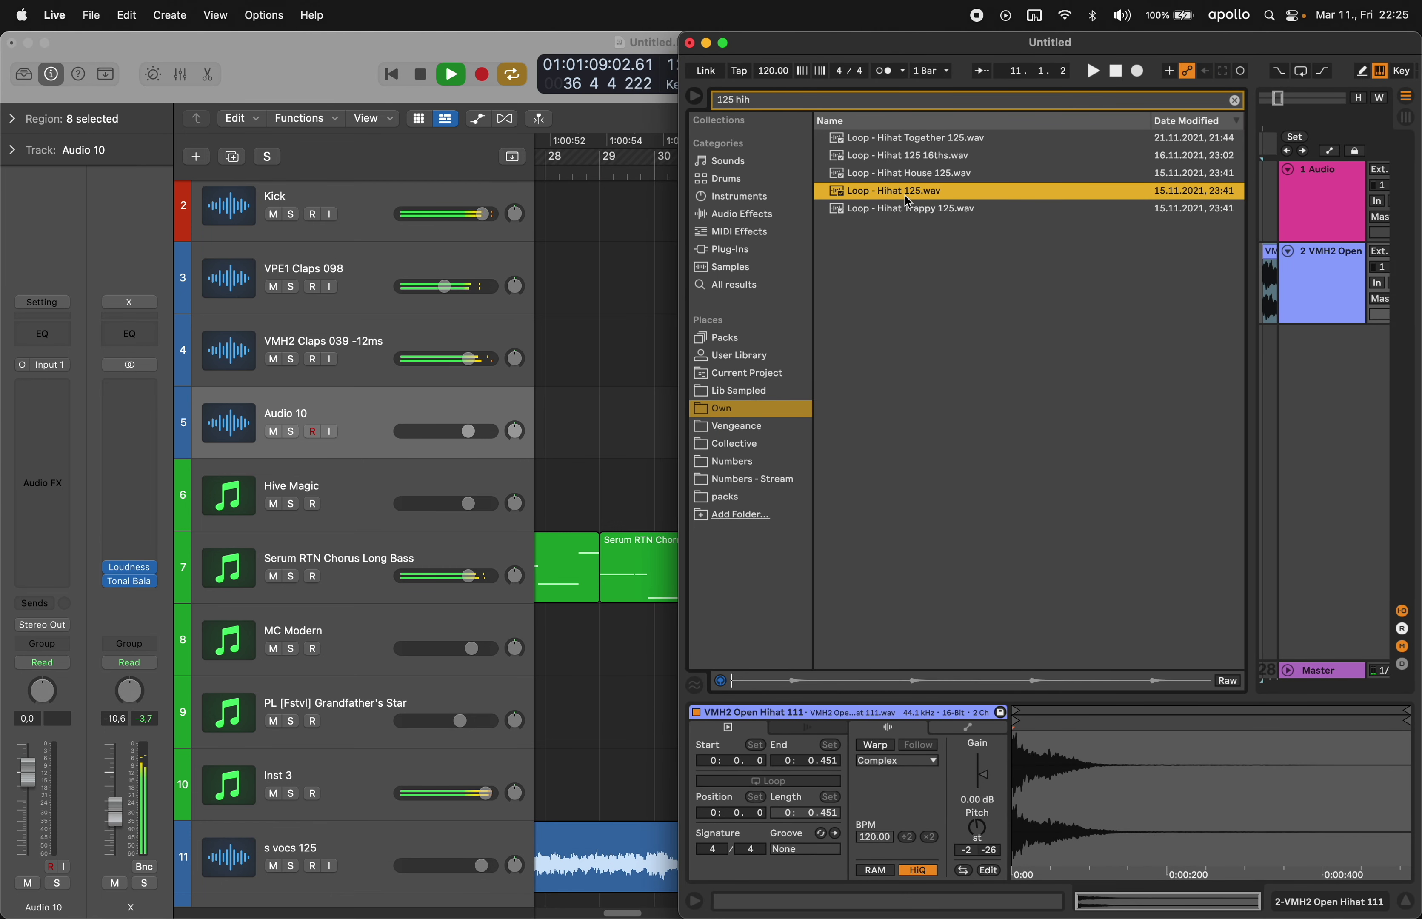
pyautogui.press('Up')
pyautogui.press('Up')
pyautogui.press('Up')
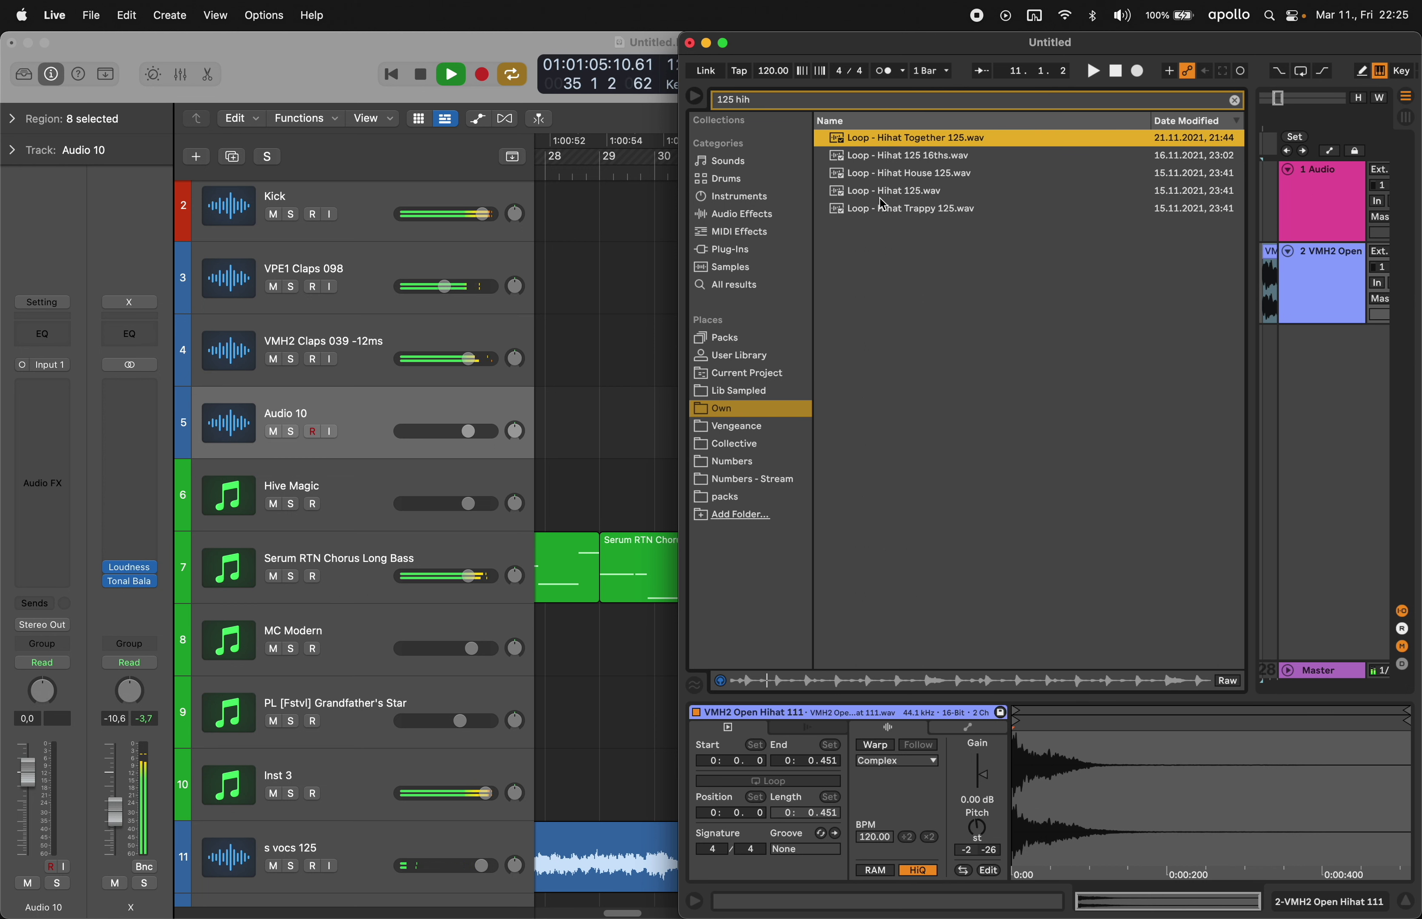
pyautogui.click(892, 209)
pyautogui.click(857, 191)
# - Place Loop - Hihat 125.wav on the new audio track at bar 33 and repeat it through bar 36
pyautogui.moveTo(854, 191); pyautogui.dragTo(878, 434)
pyautogui.press('super+c')
pyautogui.press('super+v')
pyautogui.press('super+v')
pyautogui.press('super+v')
pyautogui.press('super+v')
pyautogui.click(1133, 317)
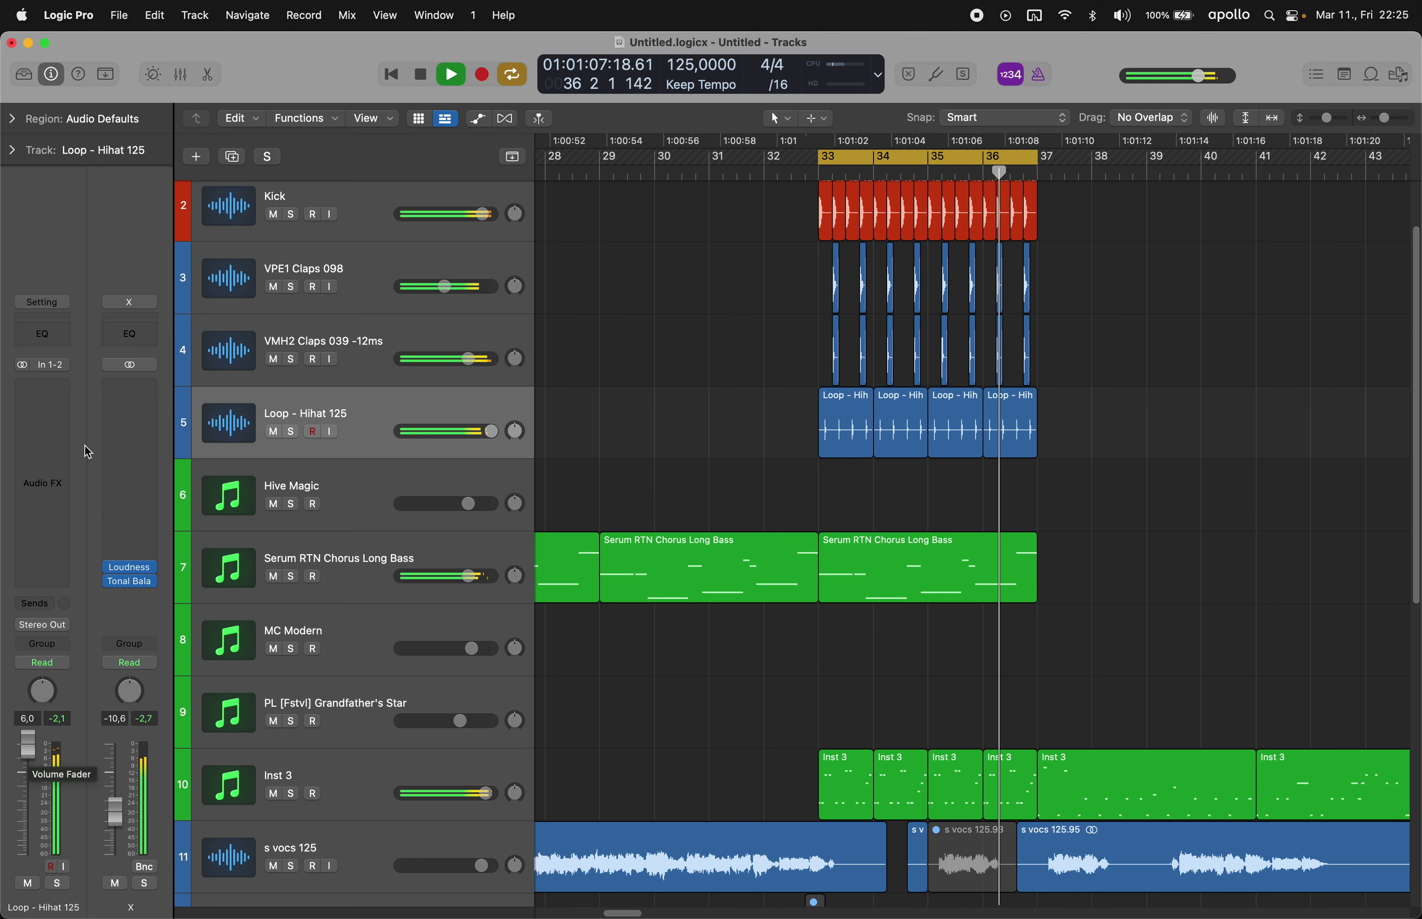
pyautogui.click(42, 388)
pyautogui.moveTo(72, 591)
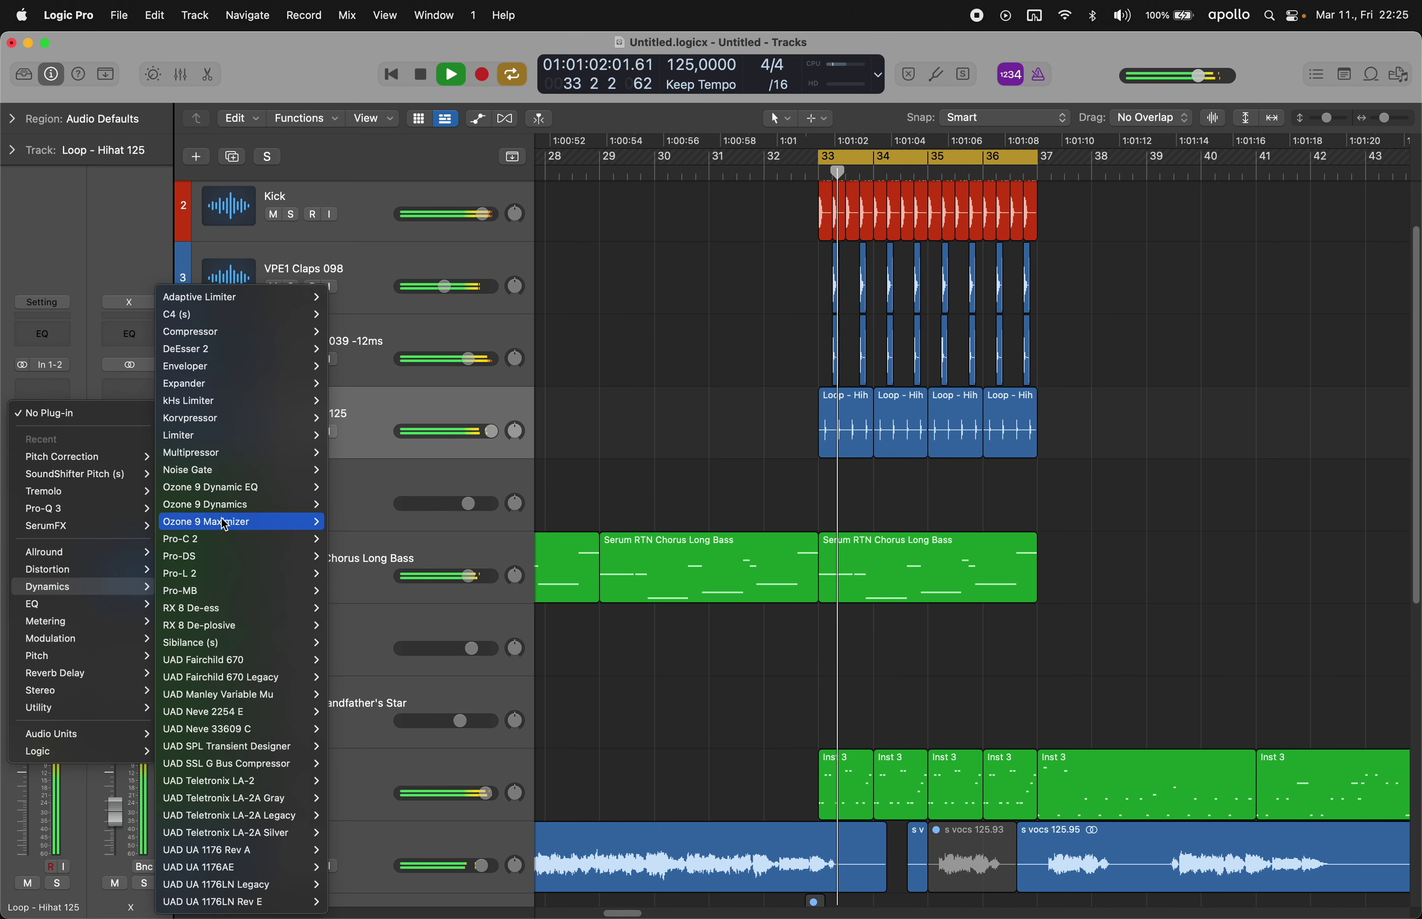
pyautogui.moveTo(240, 645)
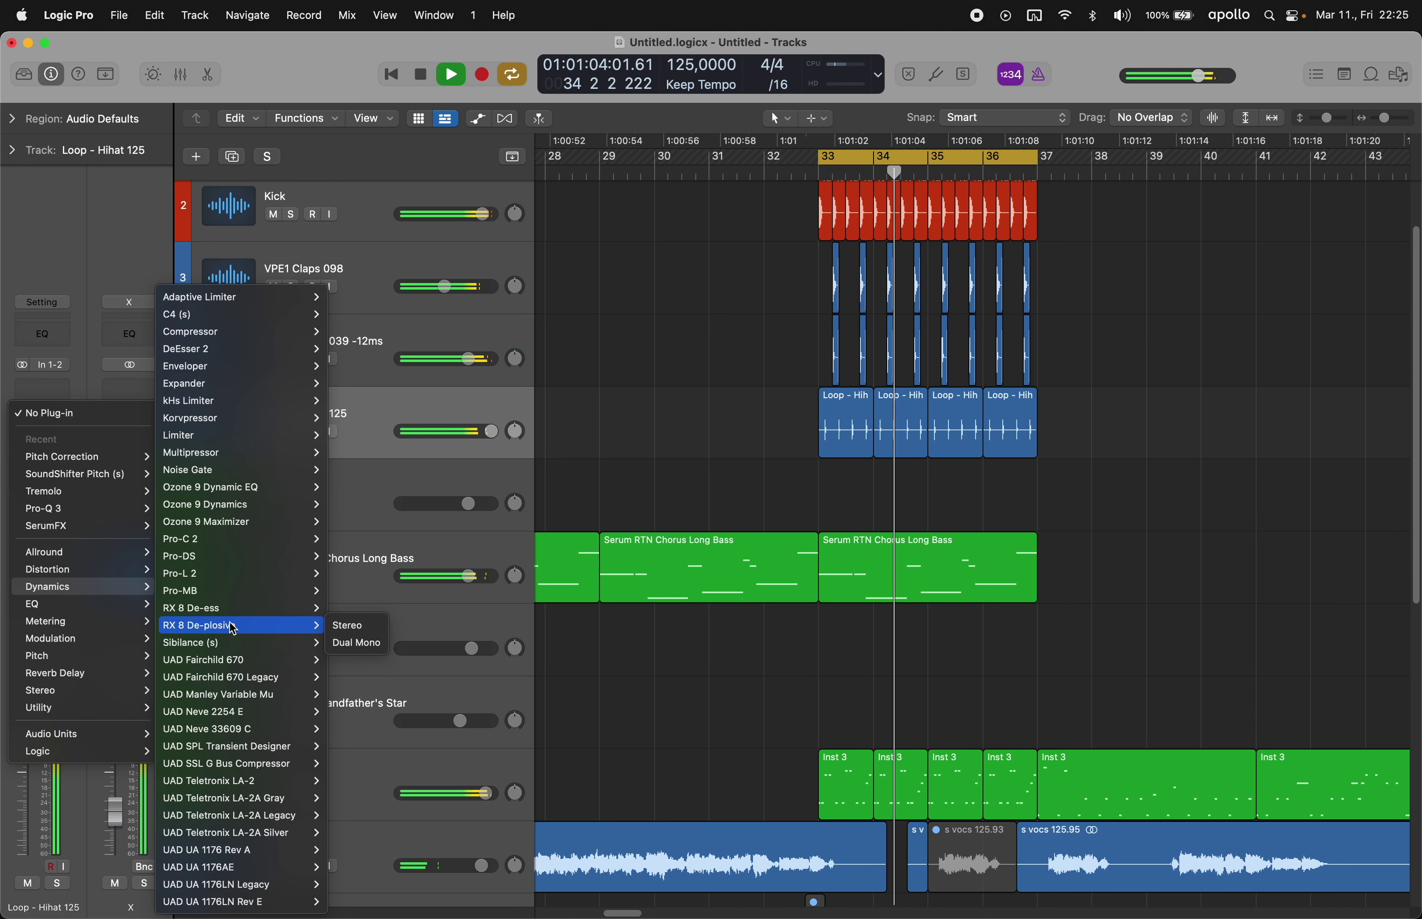
pyautogui.click(715, 428)
pyautogui.press('s')
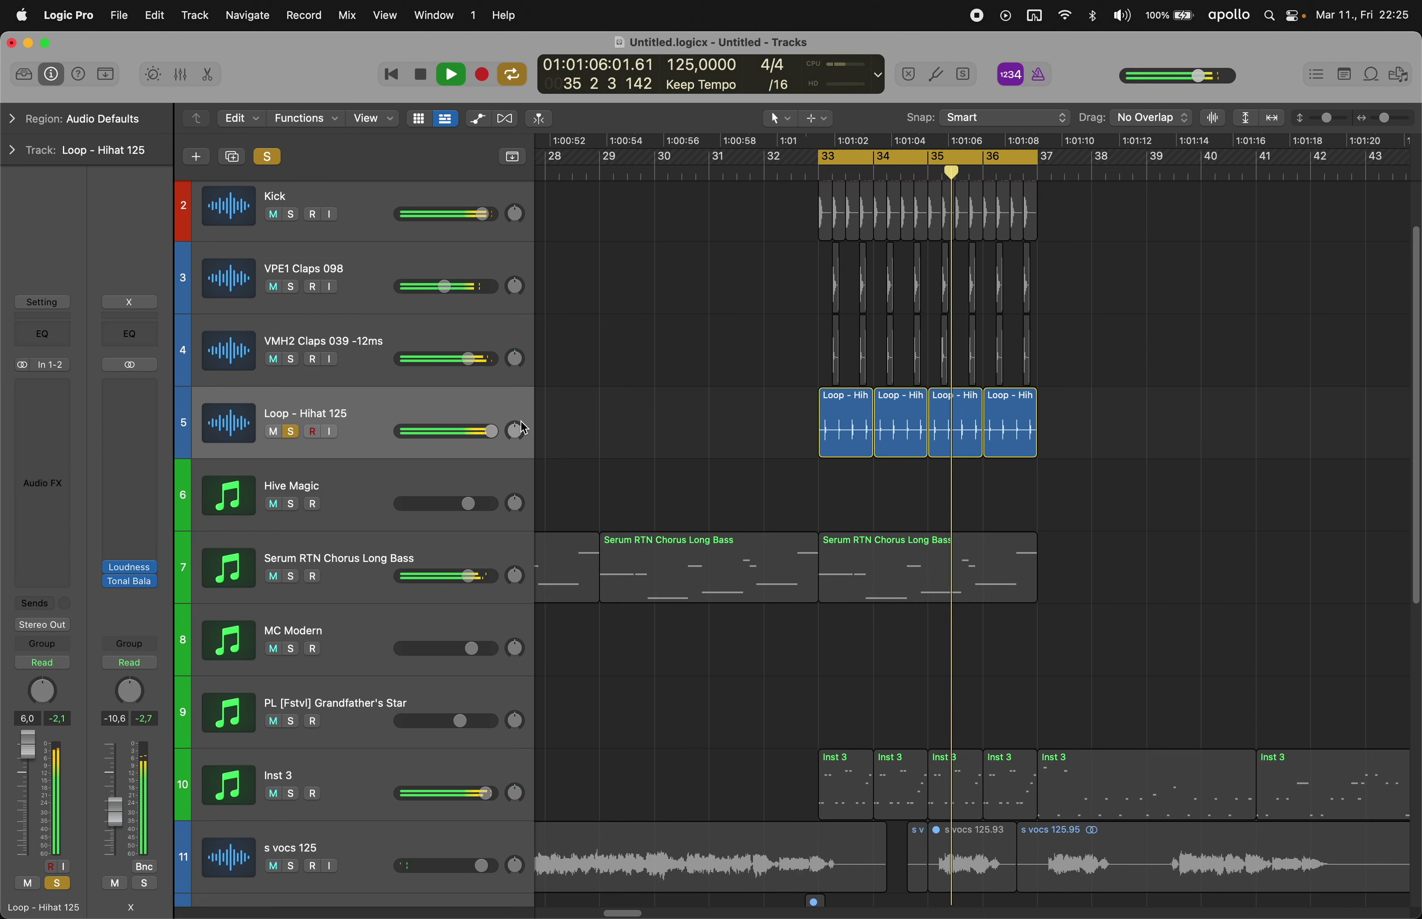
pyautogui.press('s')
pyautogui.click(50, 389)
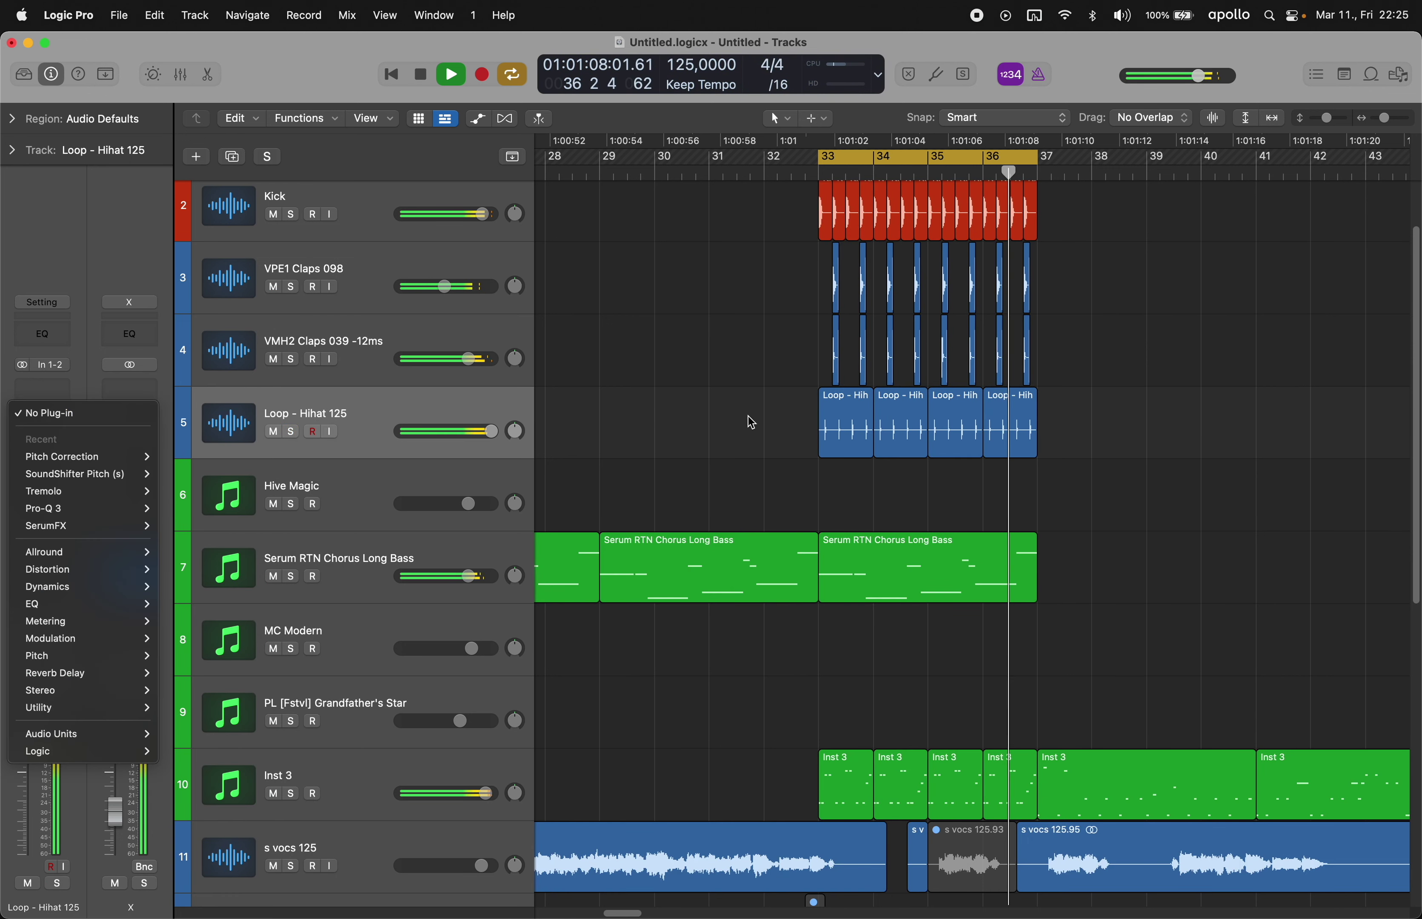
pyautogui.click(748, 419)
# - Insert Pro-Q 3 on the Loop - Hihat 125 track and mute the Inst 3 track
pyautogui.click(36, 395)
pyautogui.moveTo(66, 481)
pyautogui.click(188, 481)
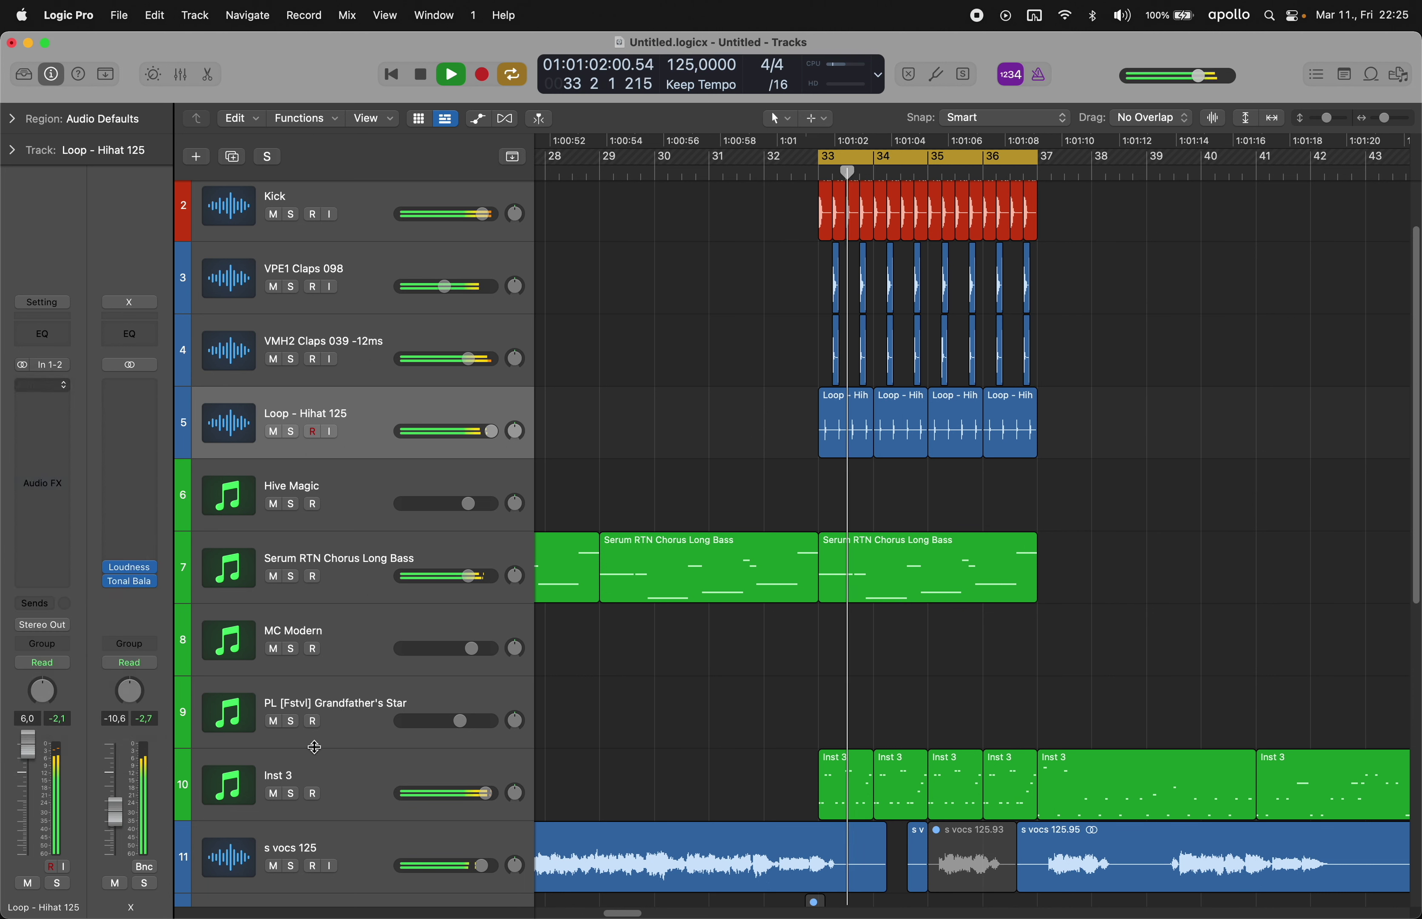
pyautogui.click(276, 795)
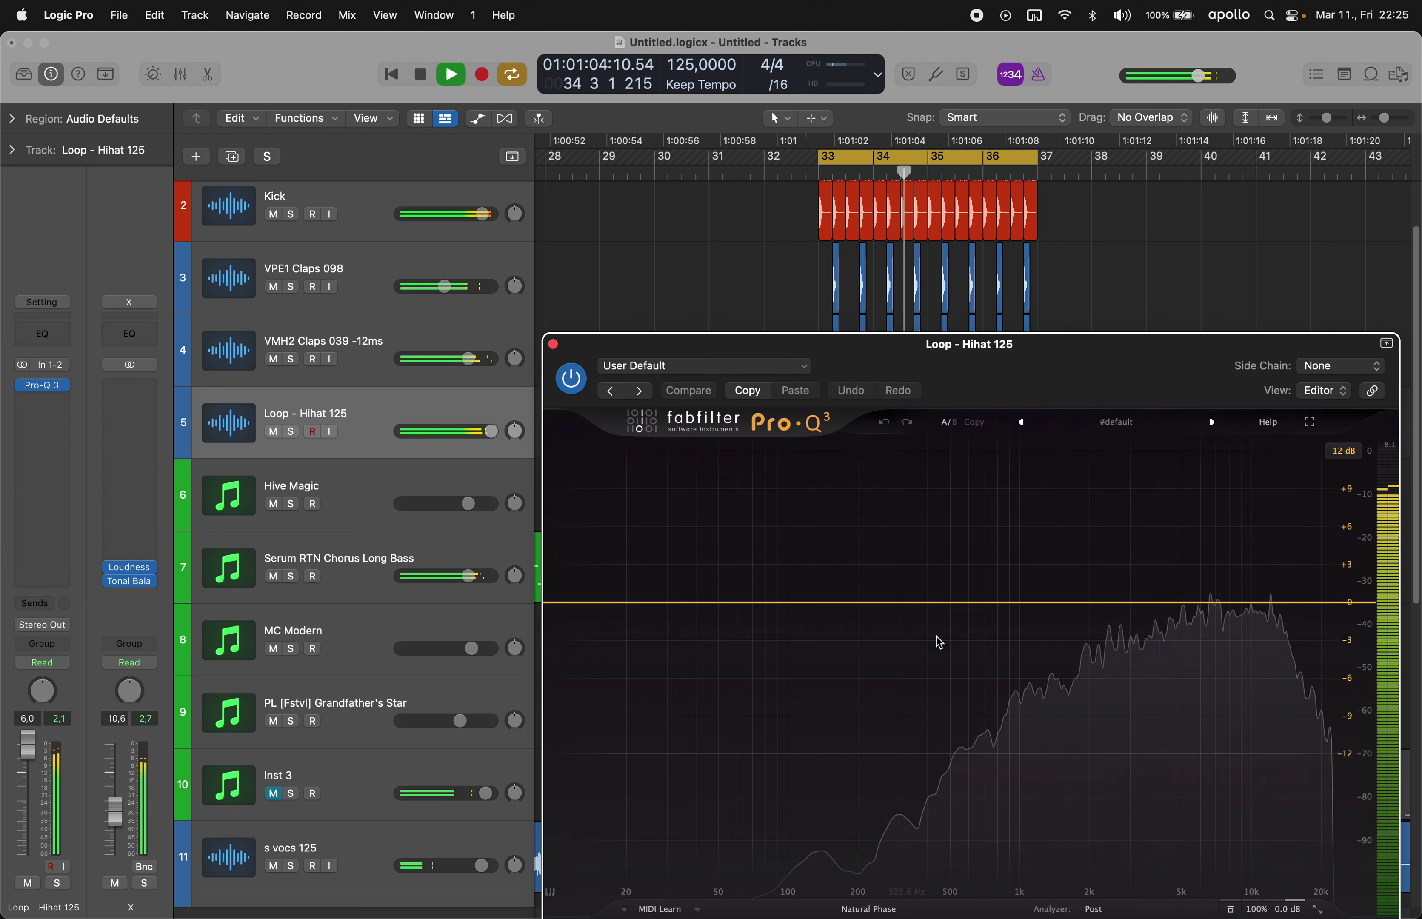
# - Raise the output gain of Pro-Q 3 on the Loop - Hihat 125 track and close the plug-in window
pyautogui.moveTo(1276, 909)
pyautogui.moveTo(1273, 841); pyautogui.dragTo(1273, 817)
pyautogui.click(553, 345)
pyautogui.click(555, 350)
# - Mute the s vocs 125 sampler on track 15 and lower the Loop - Hihat 125 volume to about 2.7 dB
pyautogui.scroll(-10, 822, 623)
pyautogui.scroll(10, 747, 598)
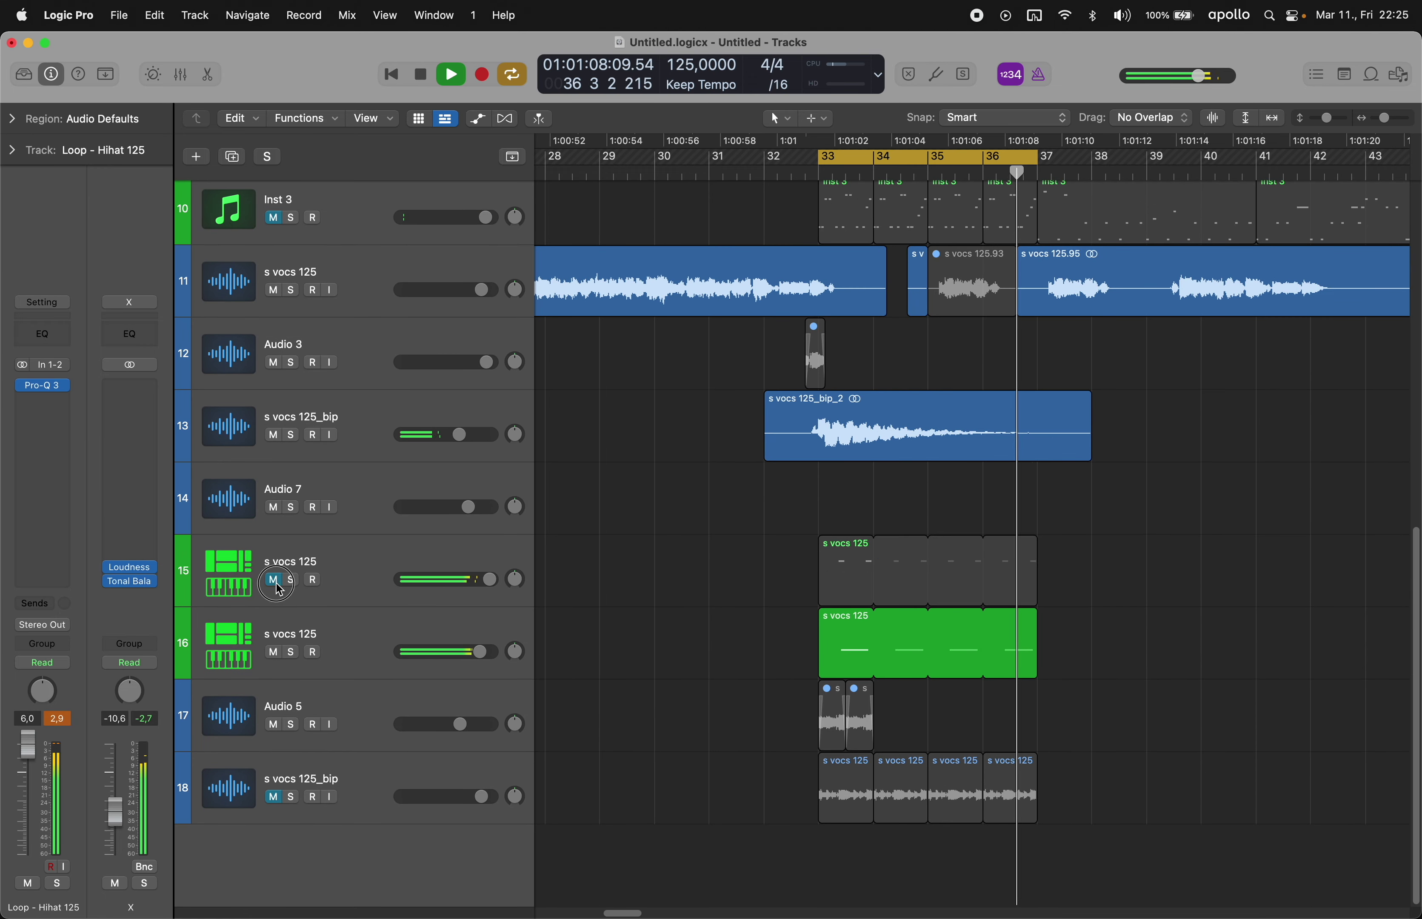
pyautogui.scroll(-1, 697, 566)
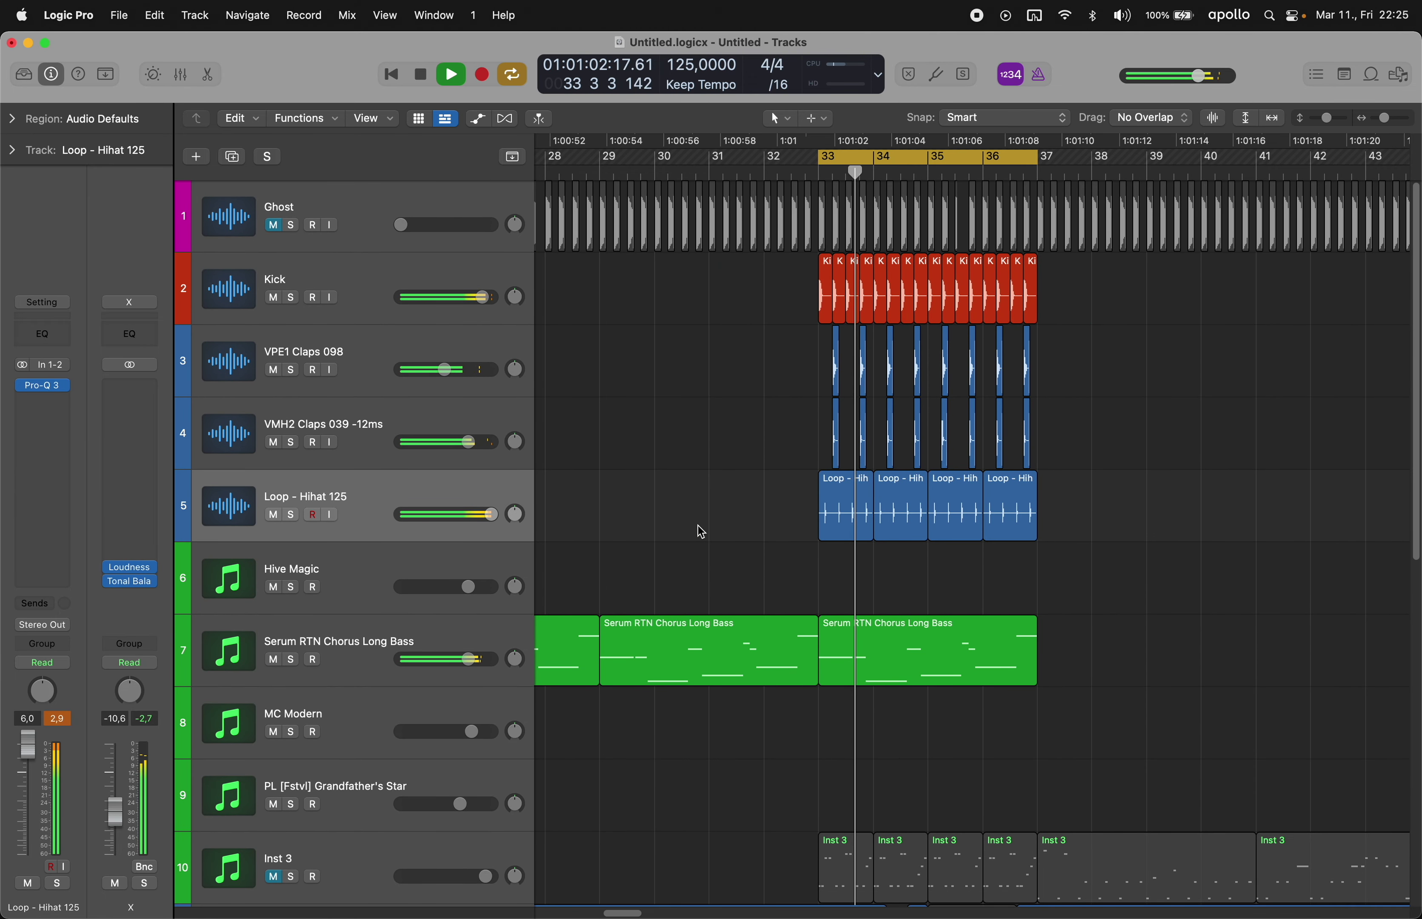
pyautogui.moveTo(28, 749); pyautogui.dragTo(33, 784)
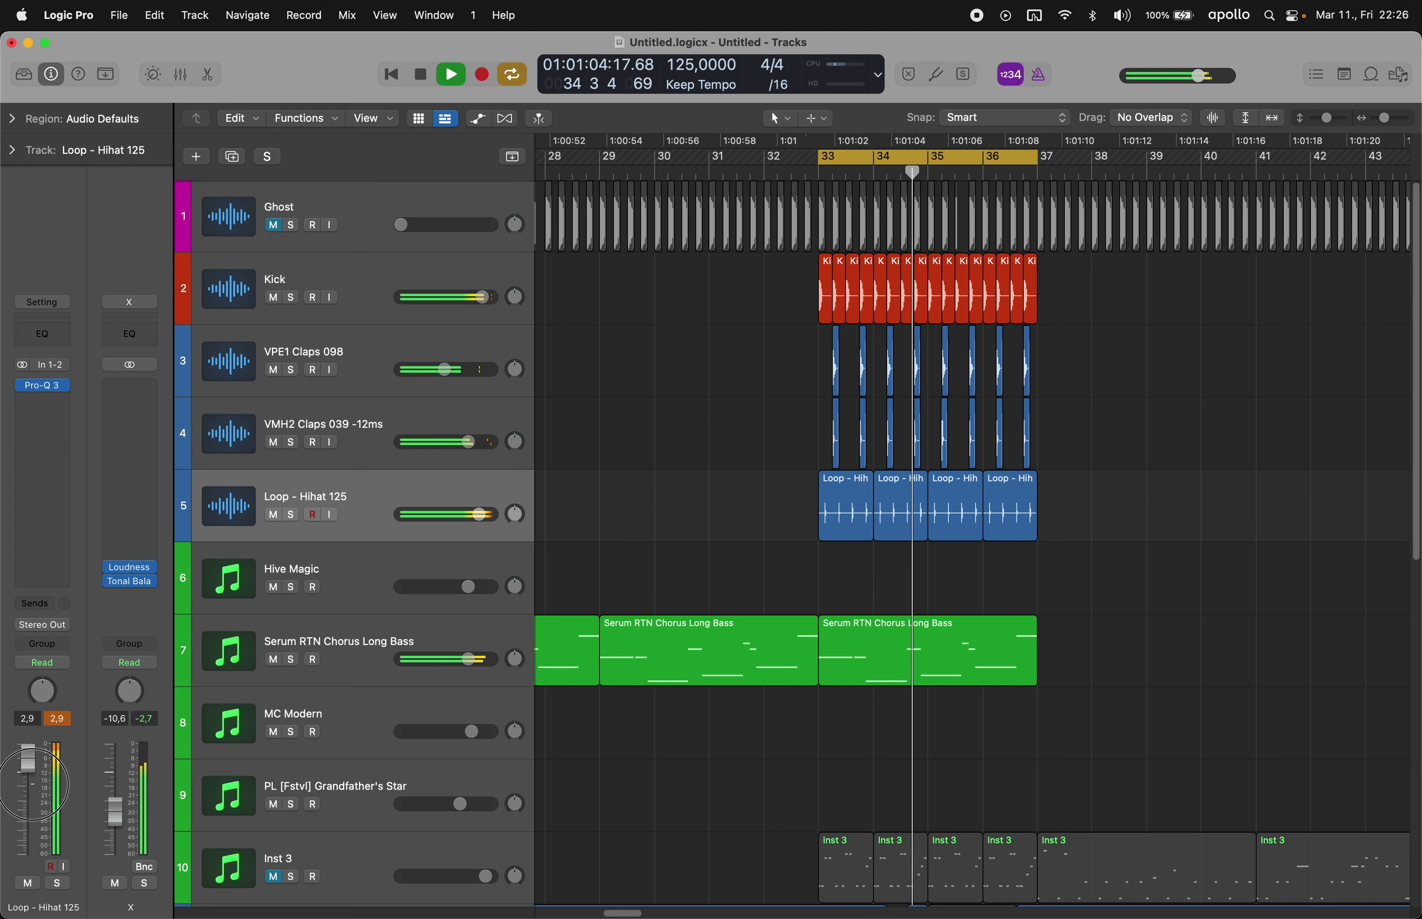
# - Mute the VPE1 Claps 098 and VMH2 Claps 039 tracks and unmute the Inst 3 track
pyautogui.scroll(5, 821, 522)
pyautogui.scroll(8, 853, 533)
pyautogui.scroll(8, 852, 533)
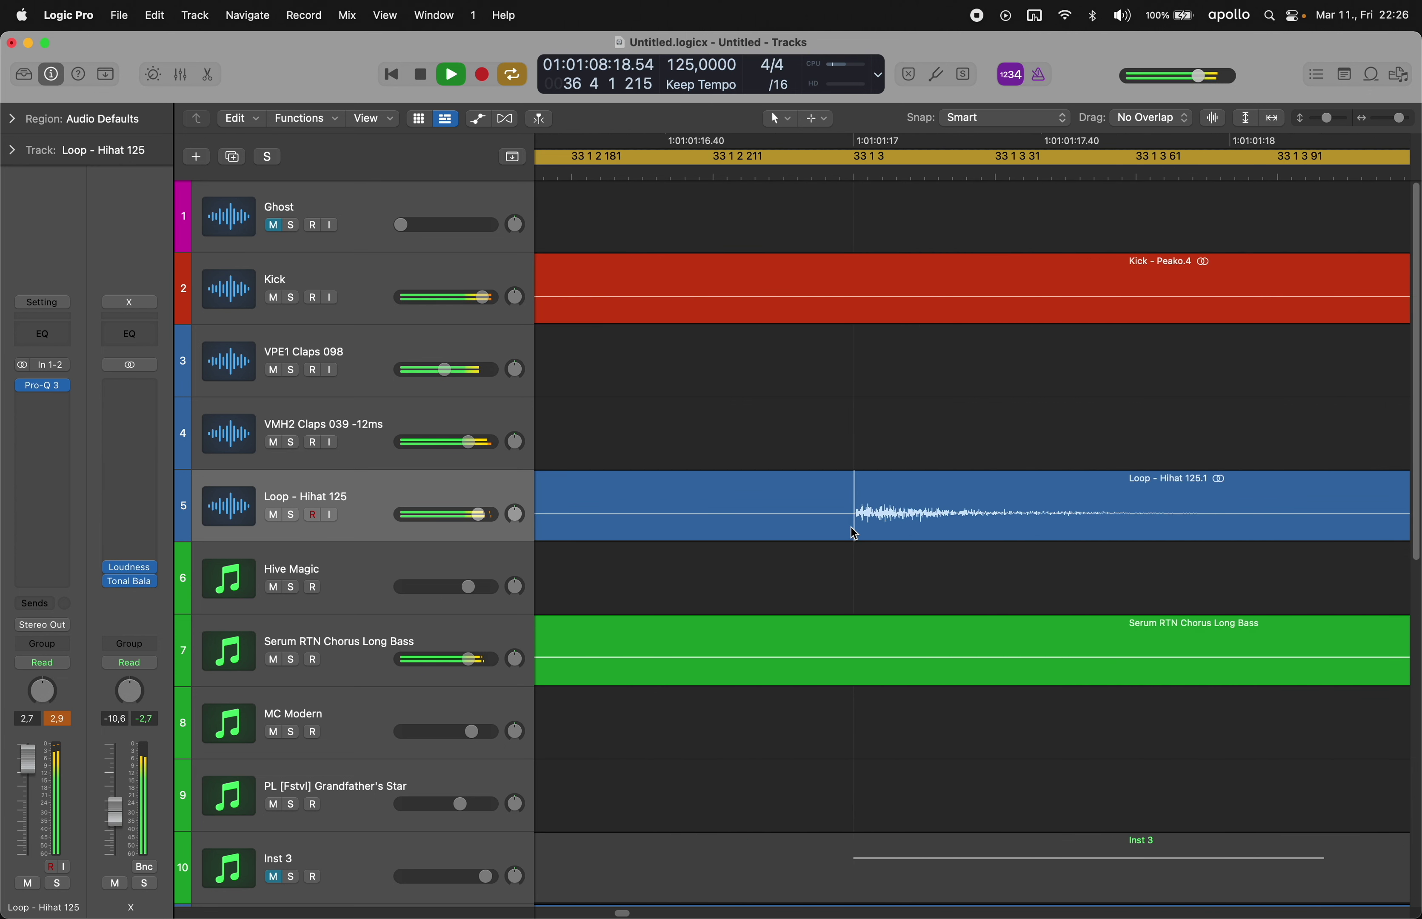
pyautogui.scroll(-12, 853, 533)
pyautogui.scroll(-5, 853, 533)
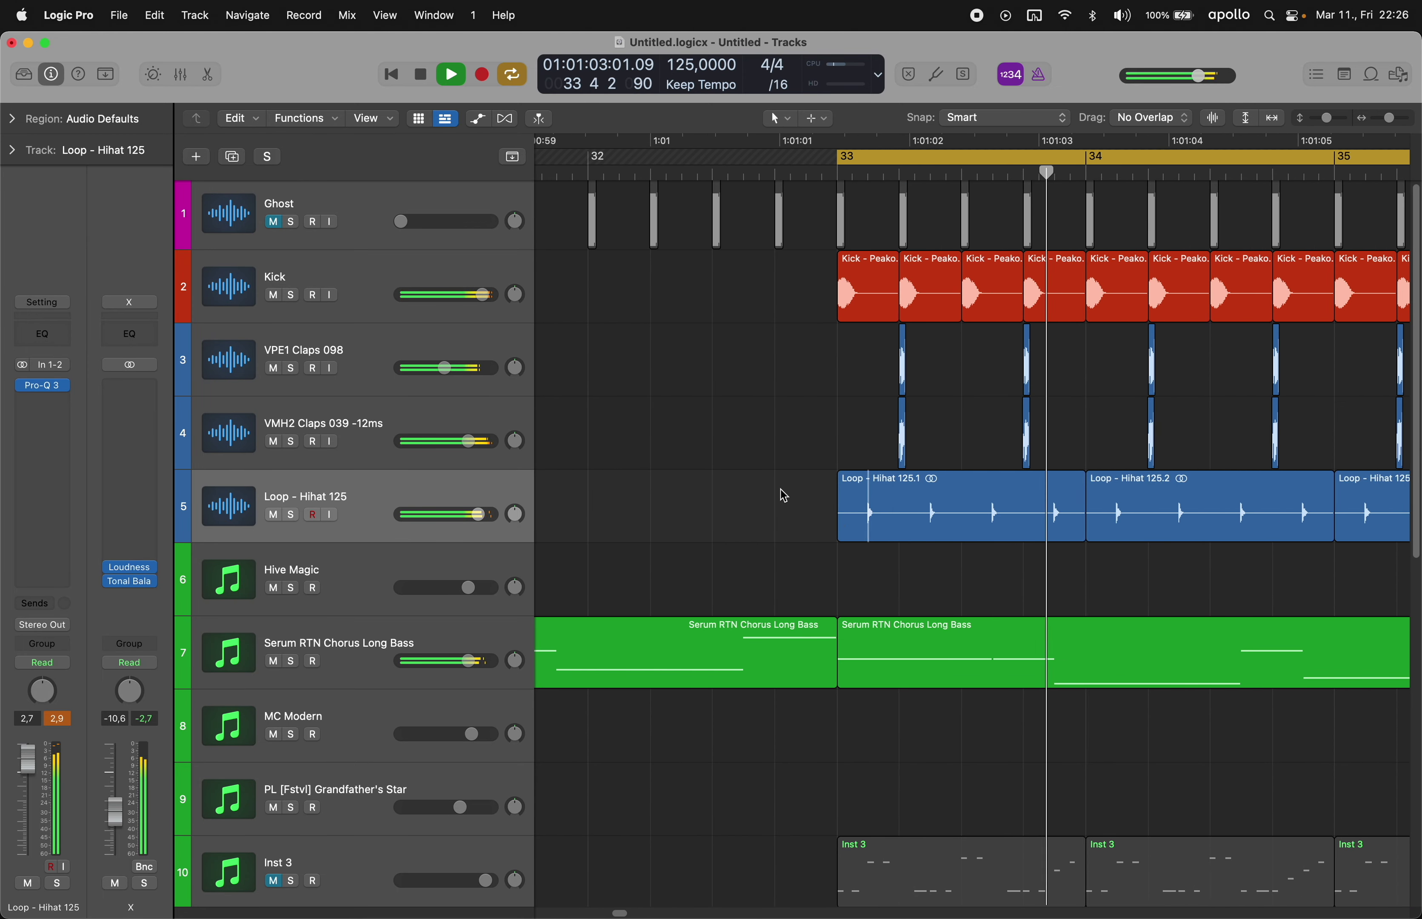
pyautogui.scroll(-6, 733, 406)
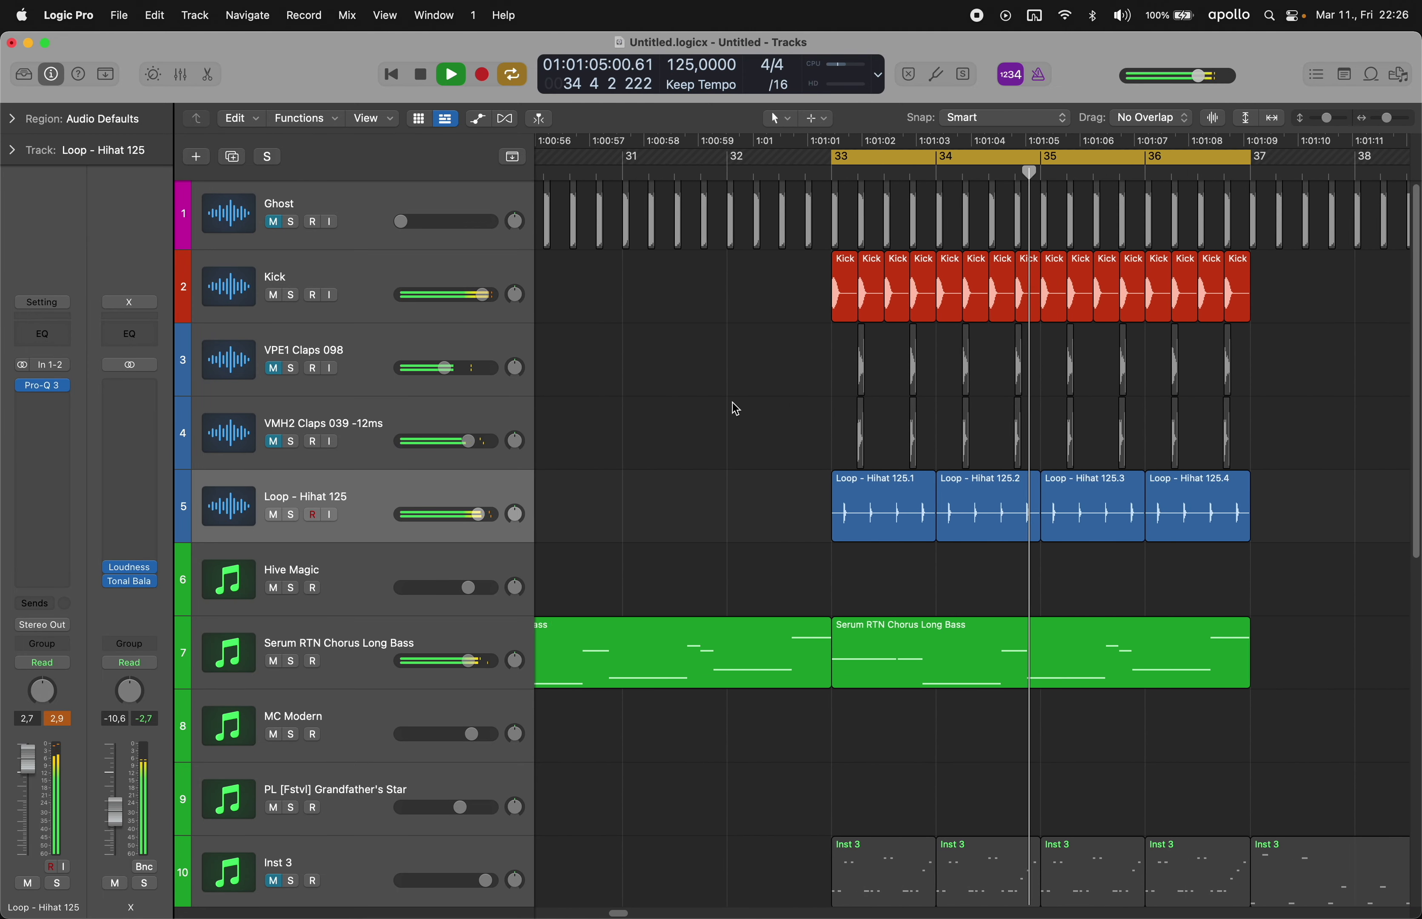
pyautogui.scroll(-6, 417, 652)
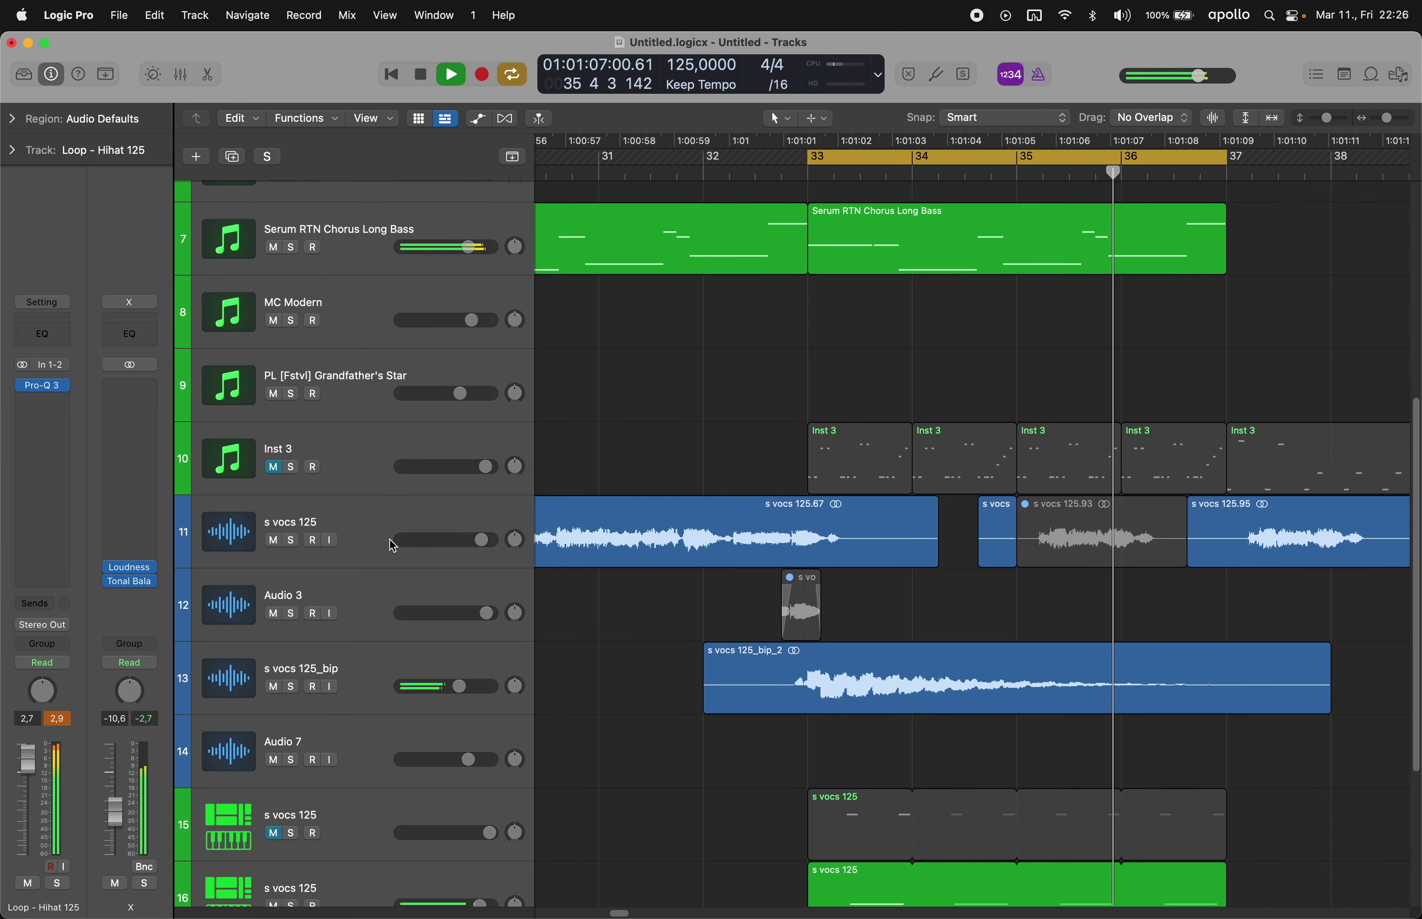
pyautogui.click(357, 453)
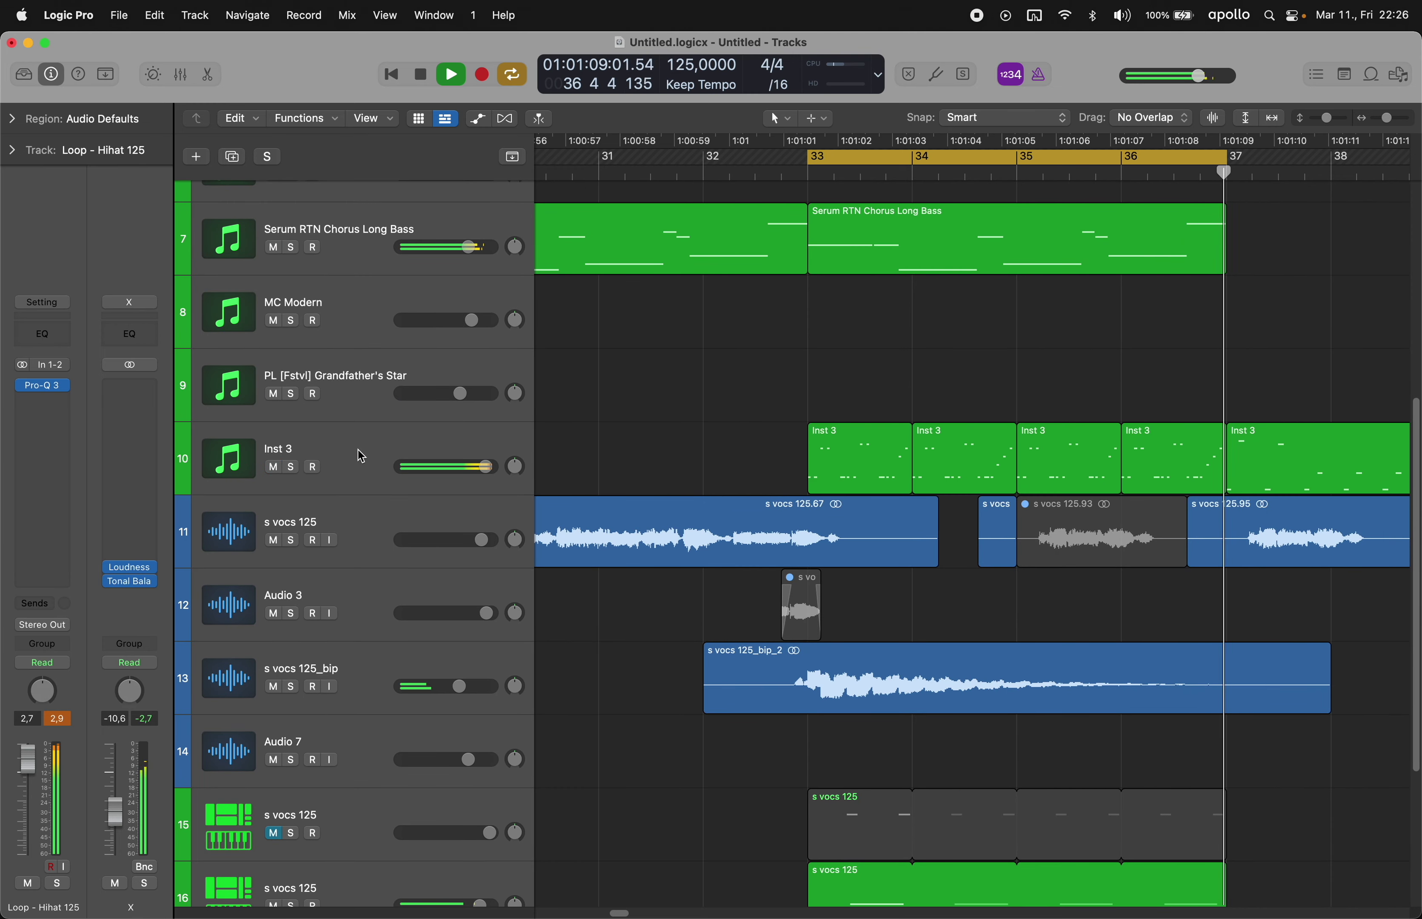
pyautogui.click(776, 432)
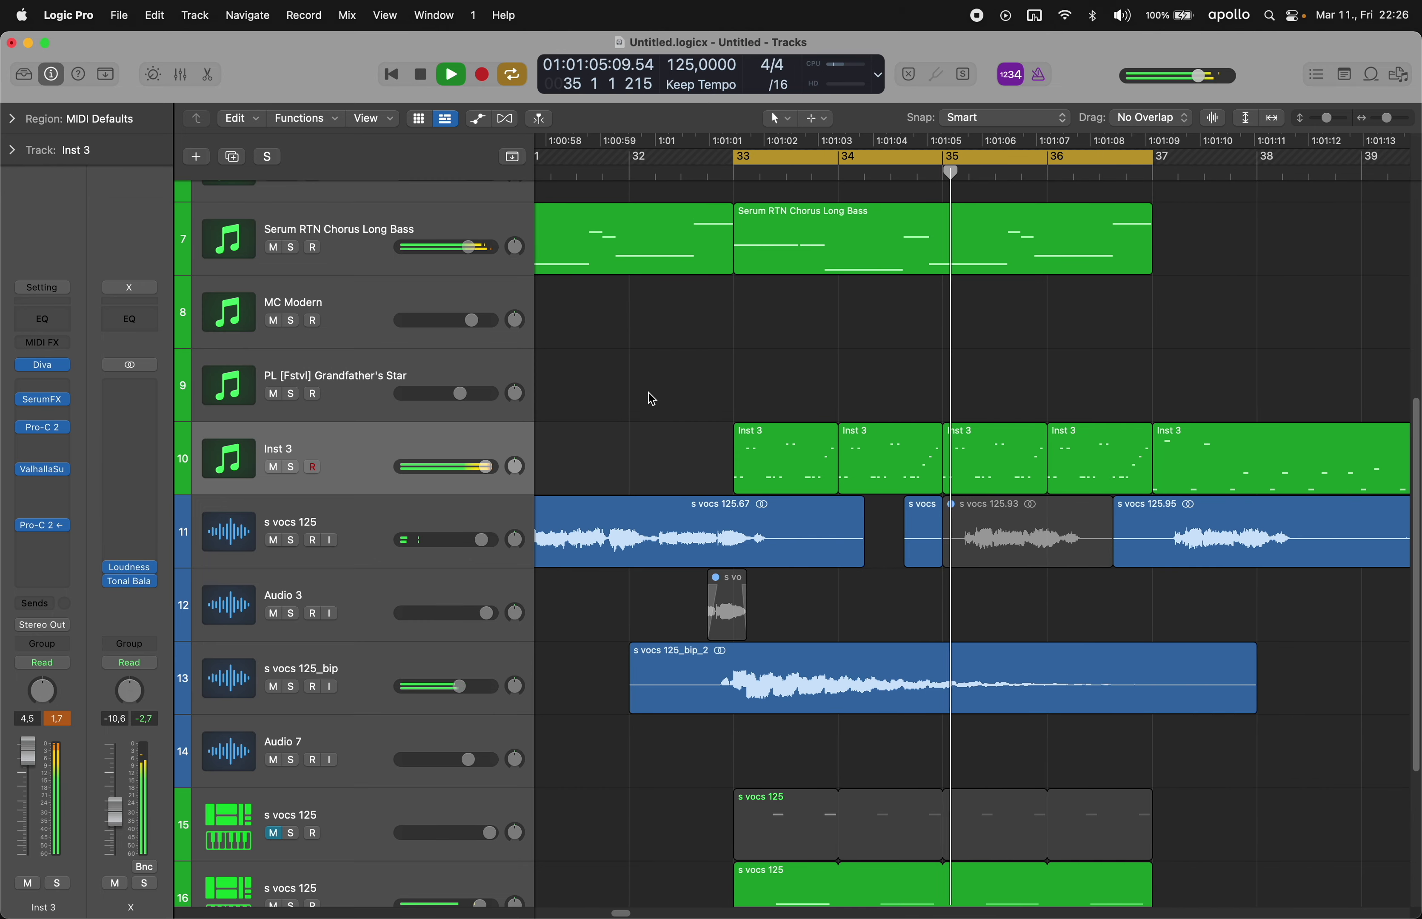
# - Play the arrangement from bar 27 into the looped drop at bar 33
pyautogui.scroll(-5, 650, 394)
pyautogui.hscroll(-5, 657, 397)
pyautogui.moveTo(1029, 416); pyautogui.dragTo(1297, 450)
pyautogui.click(1025, 364)
pyautogui.hscroll(2, 985, 335)
pyautogui.press('c')
pyautogui.click(817, 172)
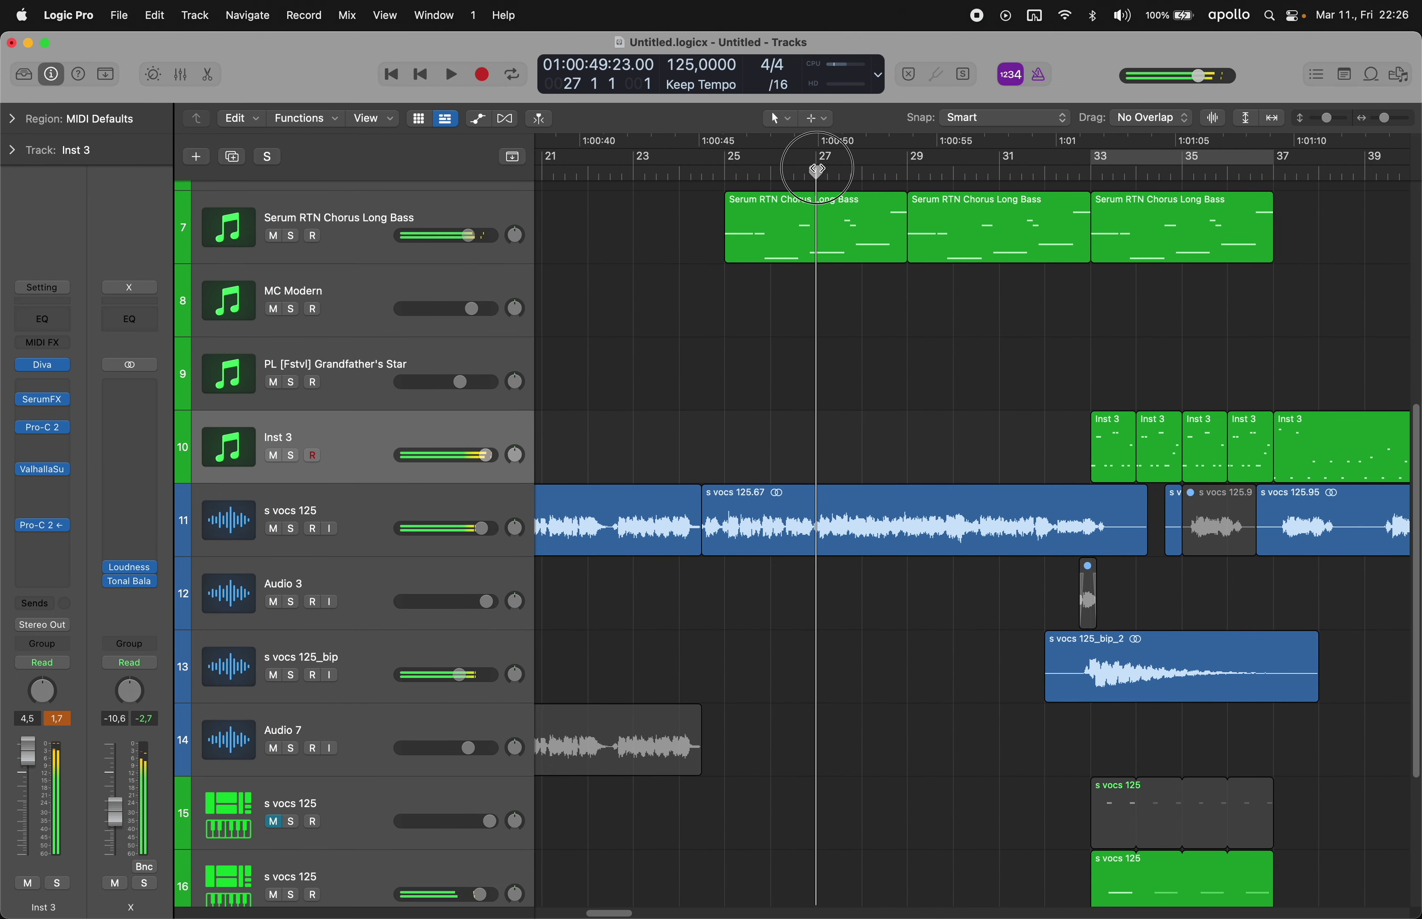
pyautogui.hscroll(2, 837, 288)
pyautogui.press('c')
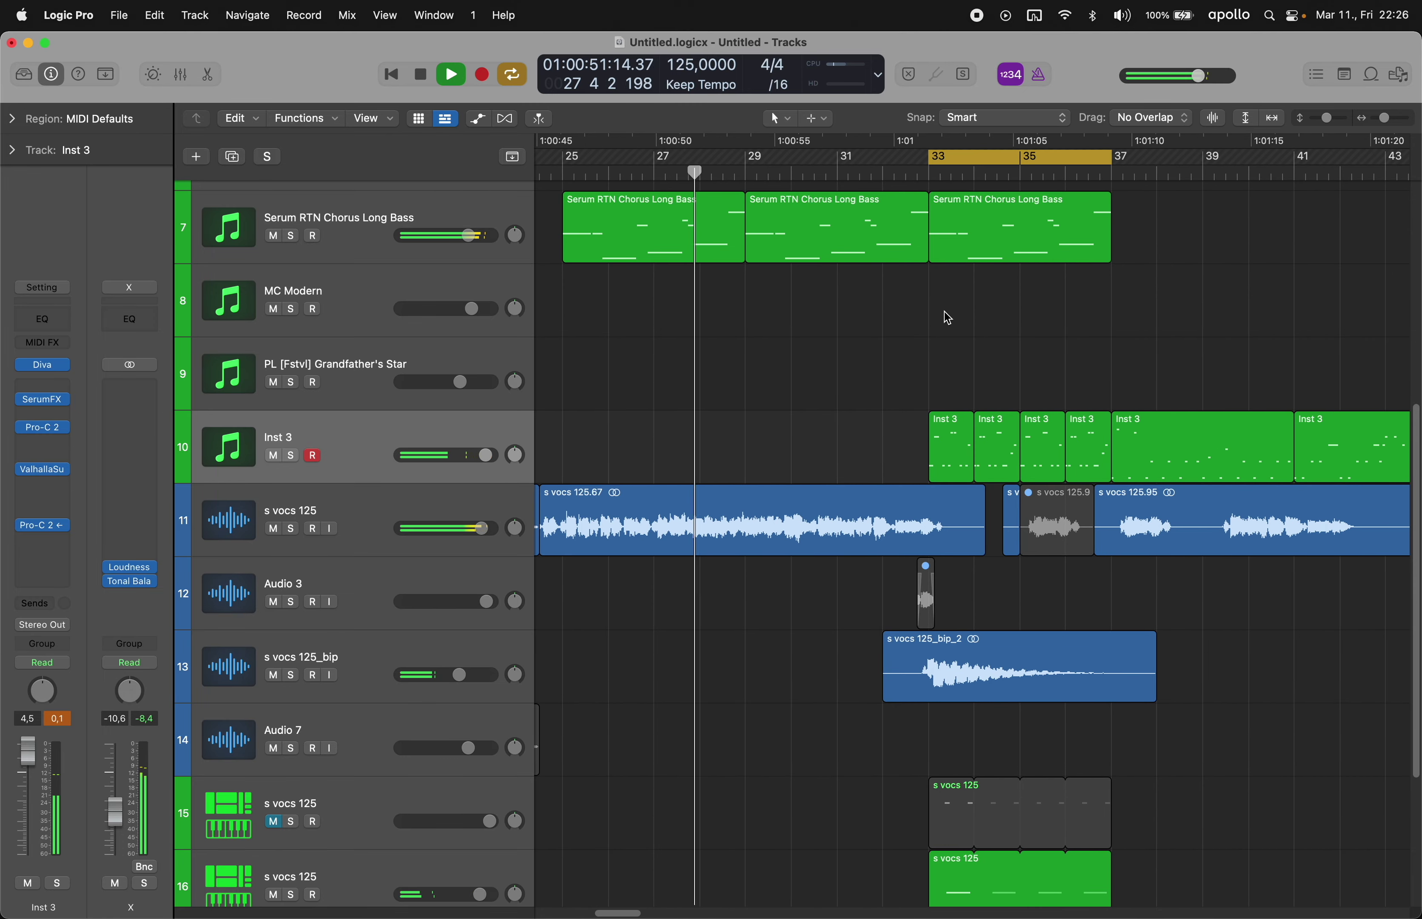
# - Lengthen the second B3 note of the bar 34 Inst 3 region in the Piano Roll and undo the last change
pyautogui.doubleClick(952, 444)
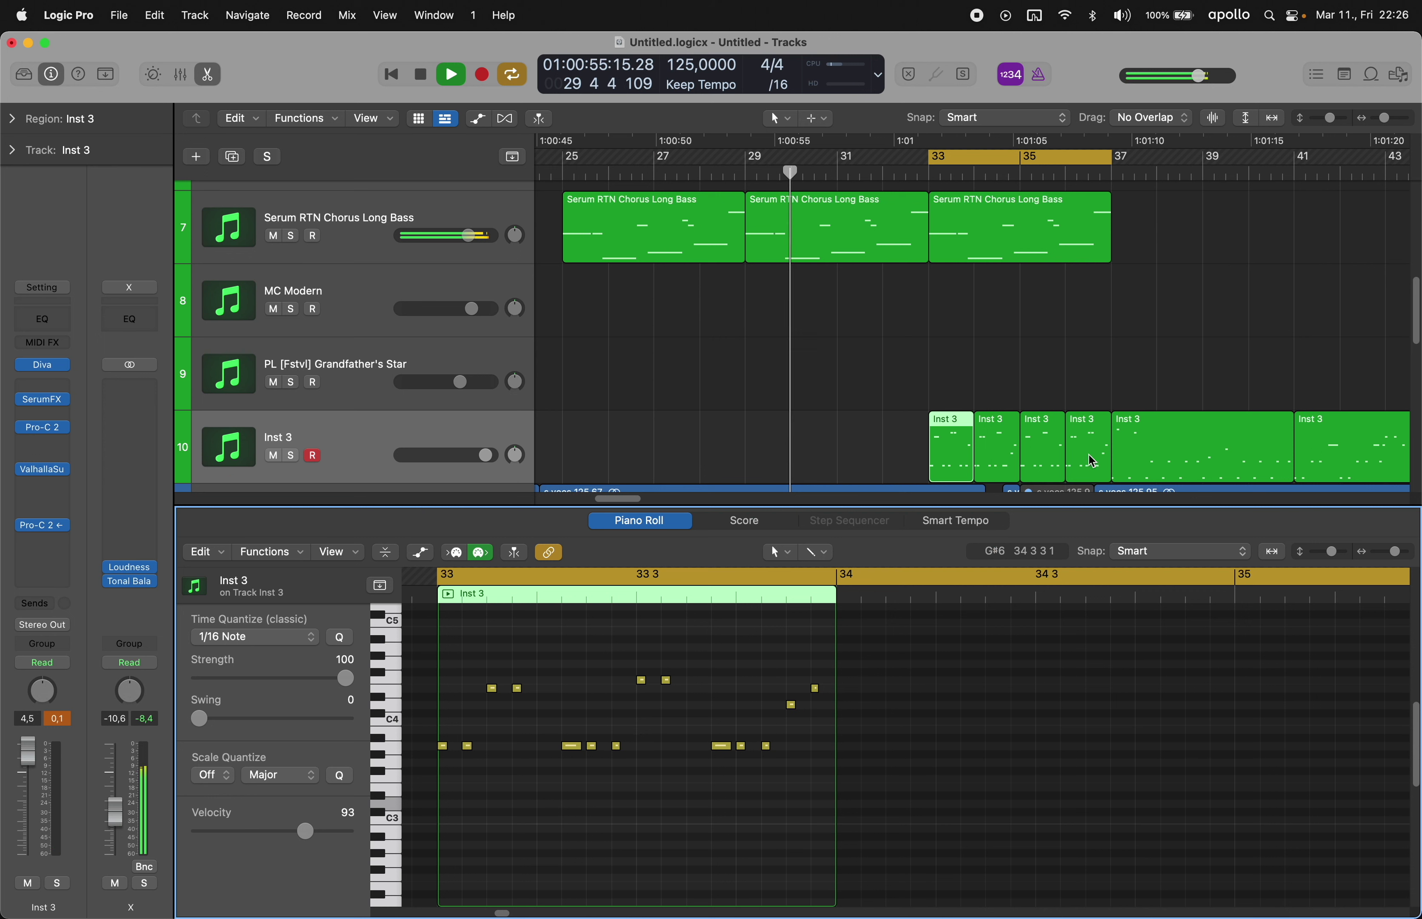
pyautogui.click(997, 447)
pyautogui.click(865, 732)
pyautogui.moveTo(868, 747); pyautogui.dragTo(890, 746)
pyautogui.press('super+z')
pyautogui.click(908, 736)
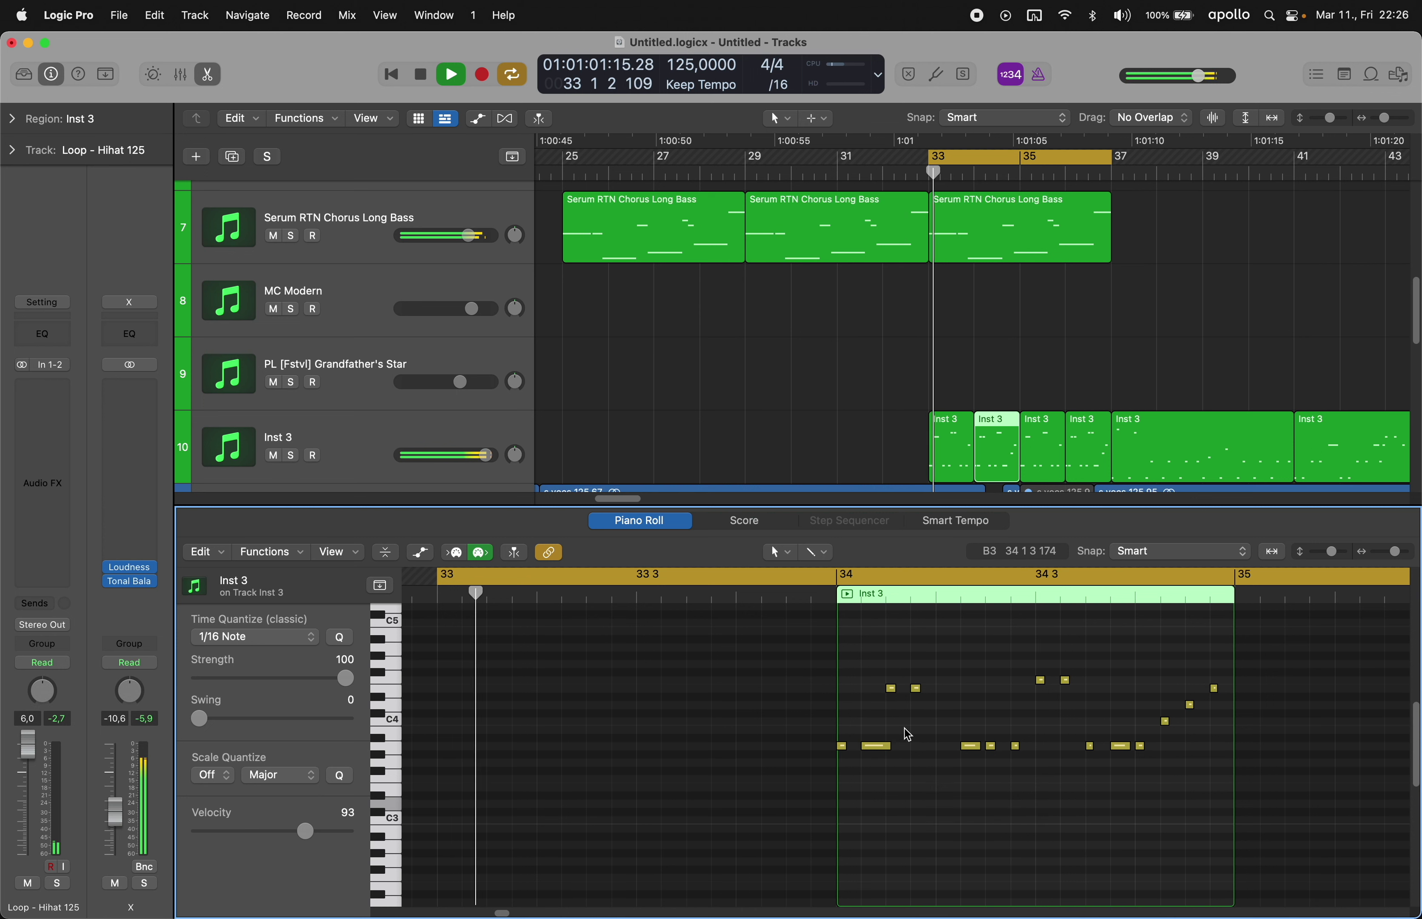
# - Reselect the Inst 3 region at bar 34 and adjust its notes around the second half of beat 1
pyautogui.click(894, 454)
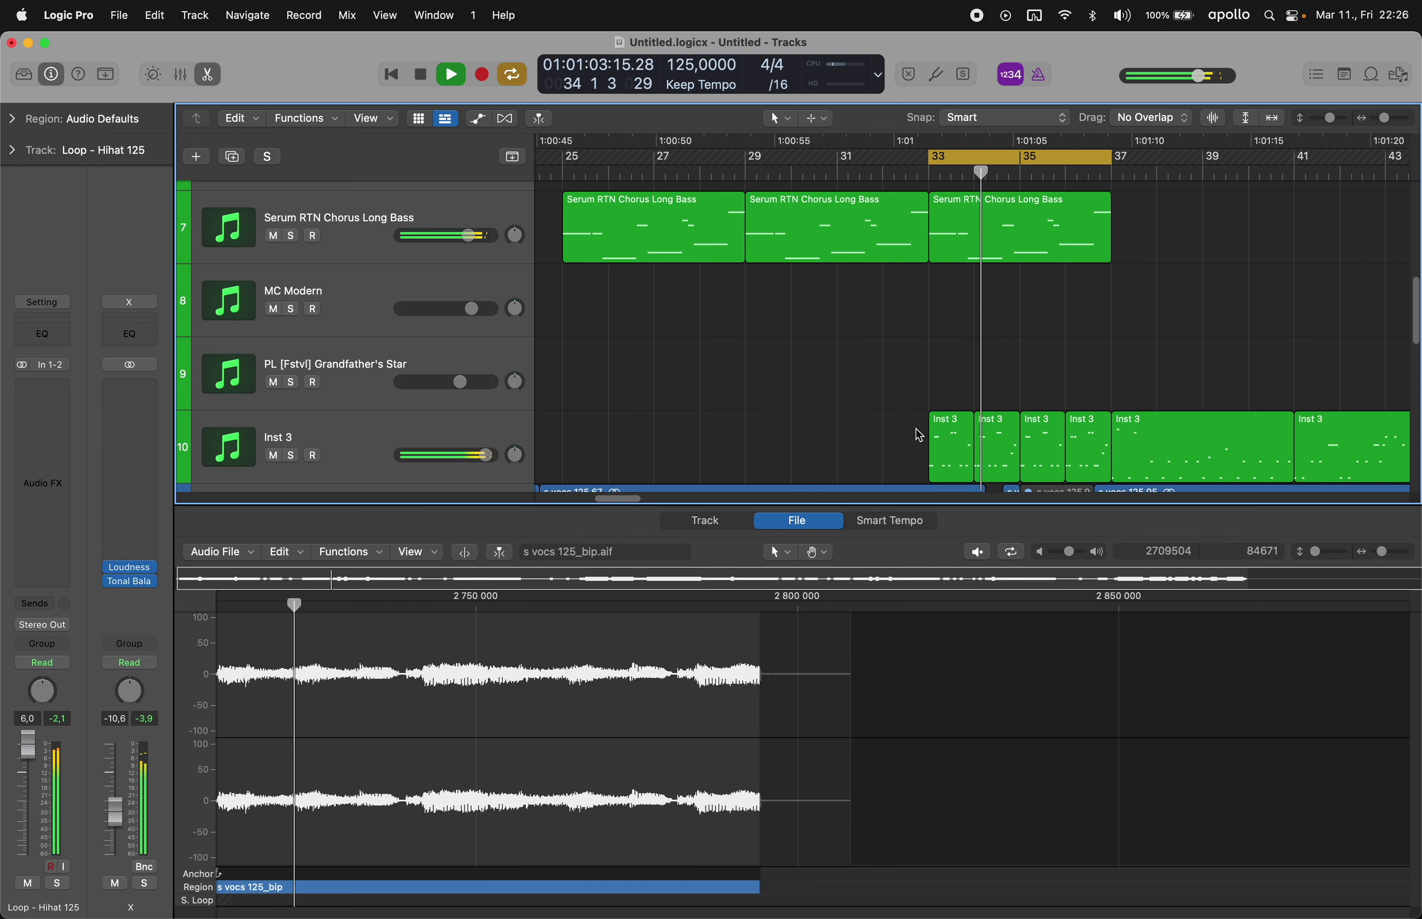
pyautogui.click(988, 448)
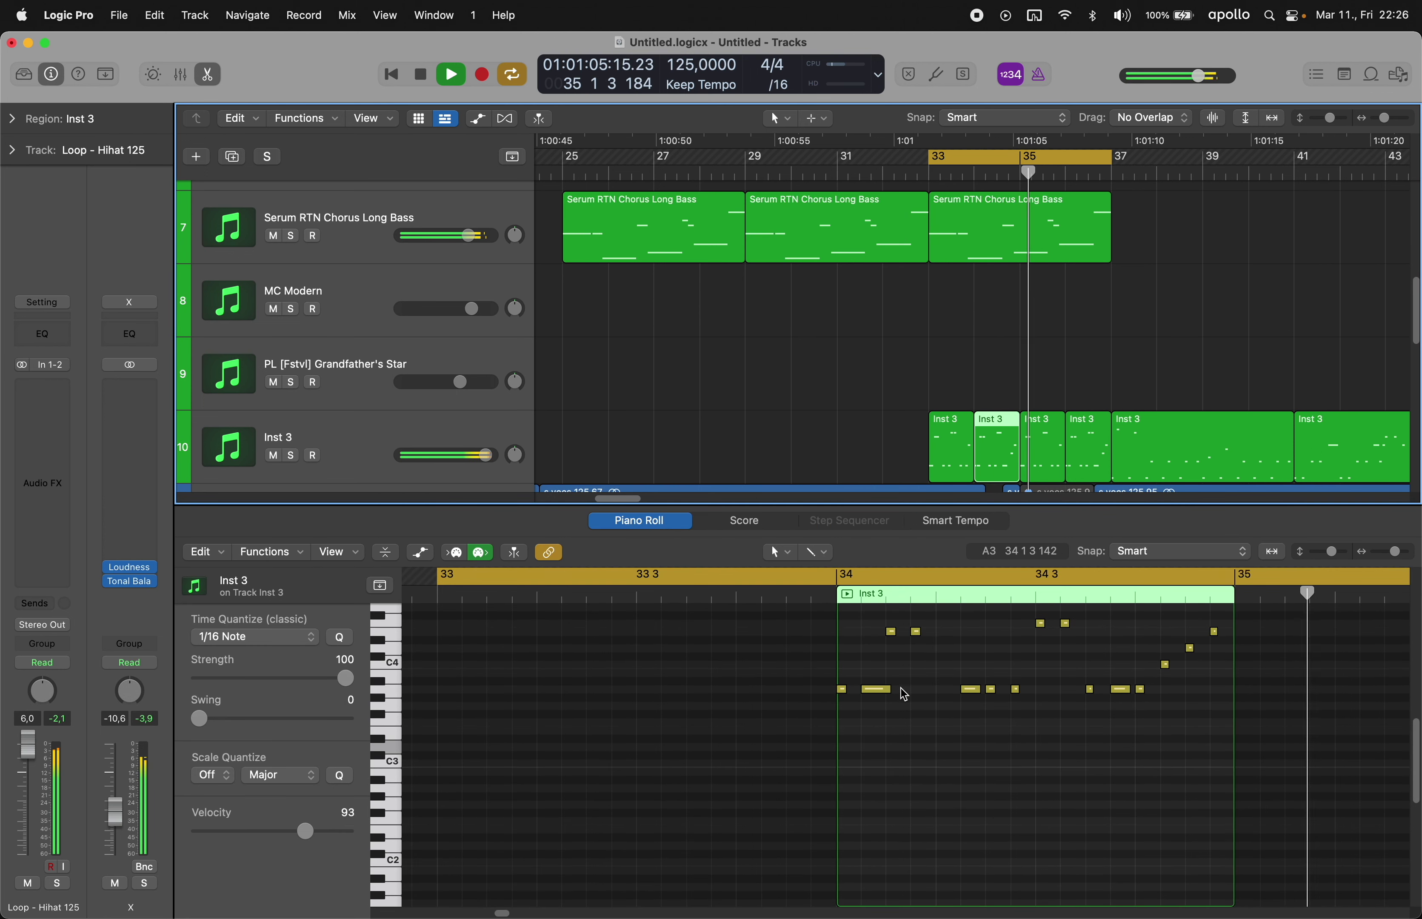
pyautogui.moveTo(894, 631); pyautogui.dragTo(896, 637)
pyautogui.scroll(1, 895, 690)
pyautogui.moveTo(889, 698); pyautogui.dragTo(887, 705)
# - Check the Glide setting in the Diva instrument on the Inst 3 track and close its window
pyautogui.click(339, 441)
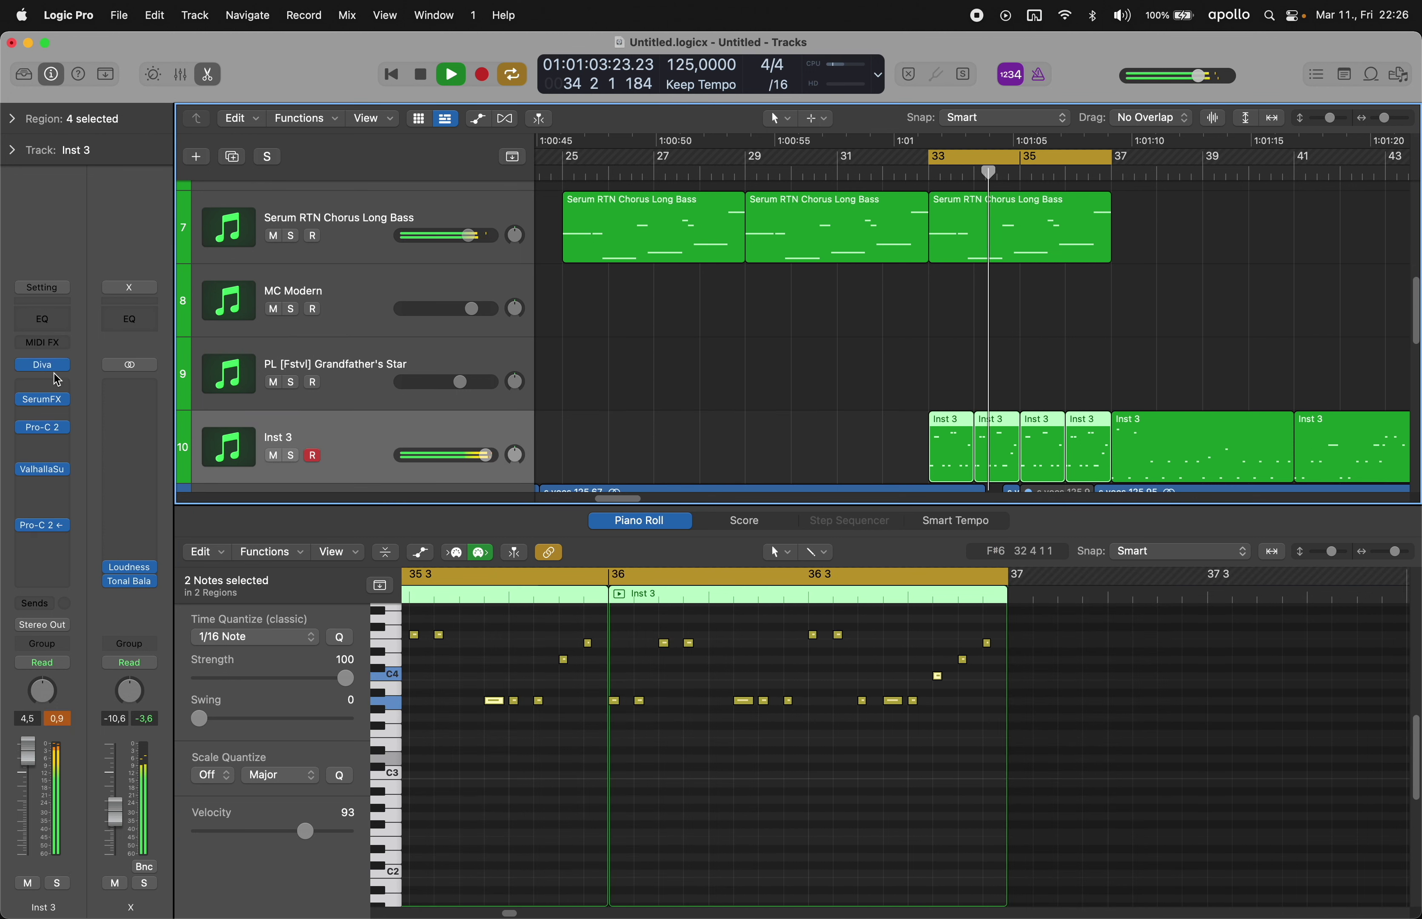
pyautogui.click(41, 365)
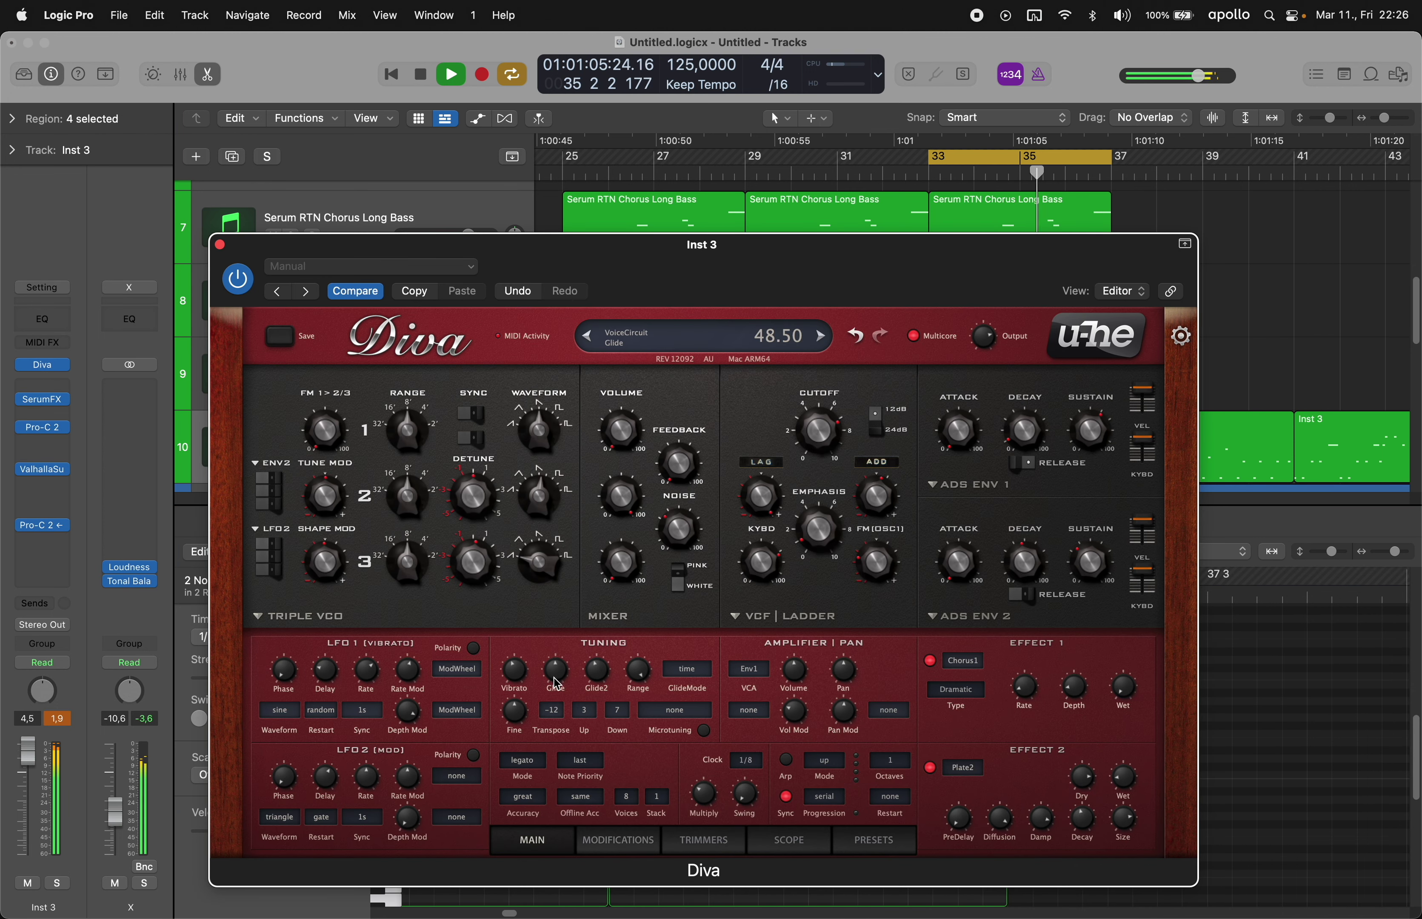
pyautogui.click(220, 244)
# - Move the note in the track 16 s vocs 125 region at bar 33 slightly earlier in the Piano Roll
pyautogui.click(1002, 340)
pyautogui.click(1006, 459)
pyautogui.click(1069, 458)
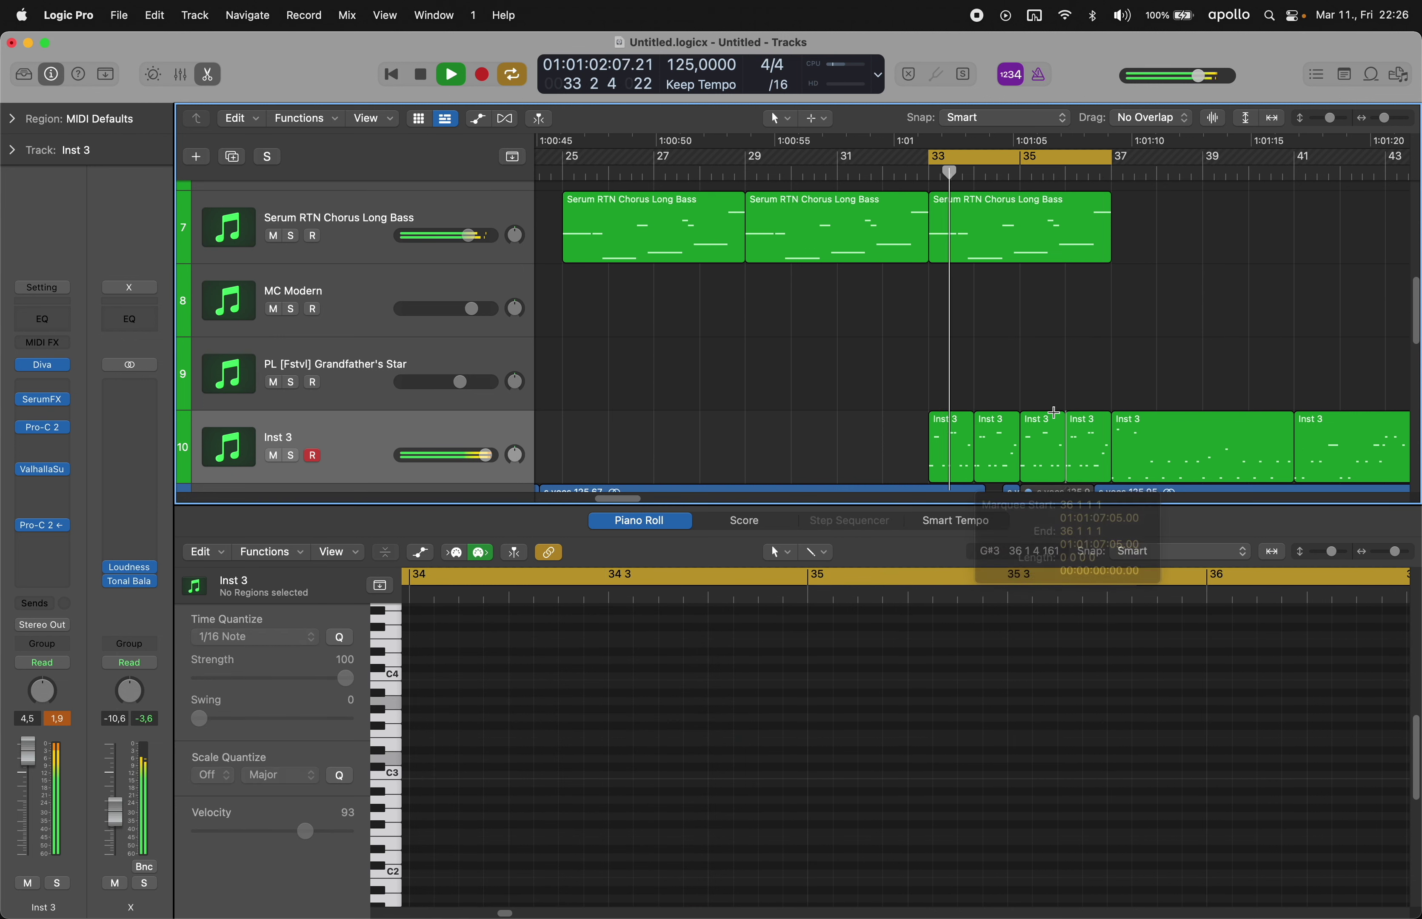
pyautogui.press('e')
pyautogui.scroll(-3, 966, 672)
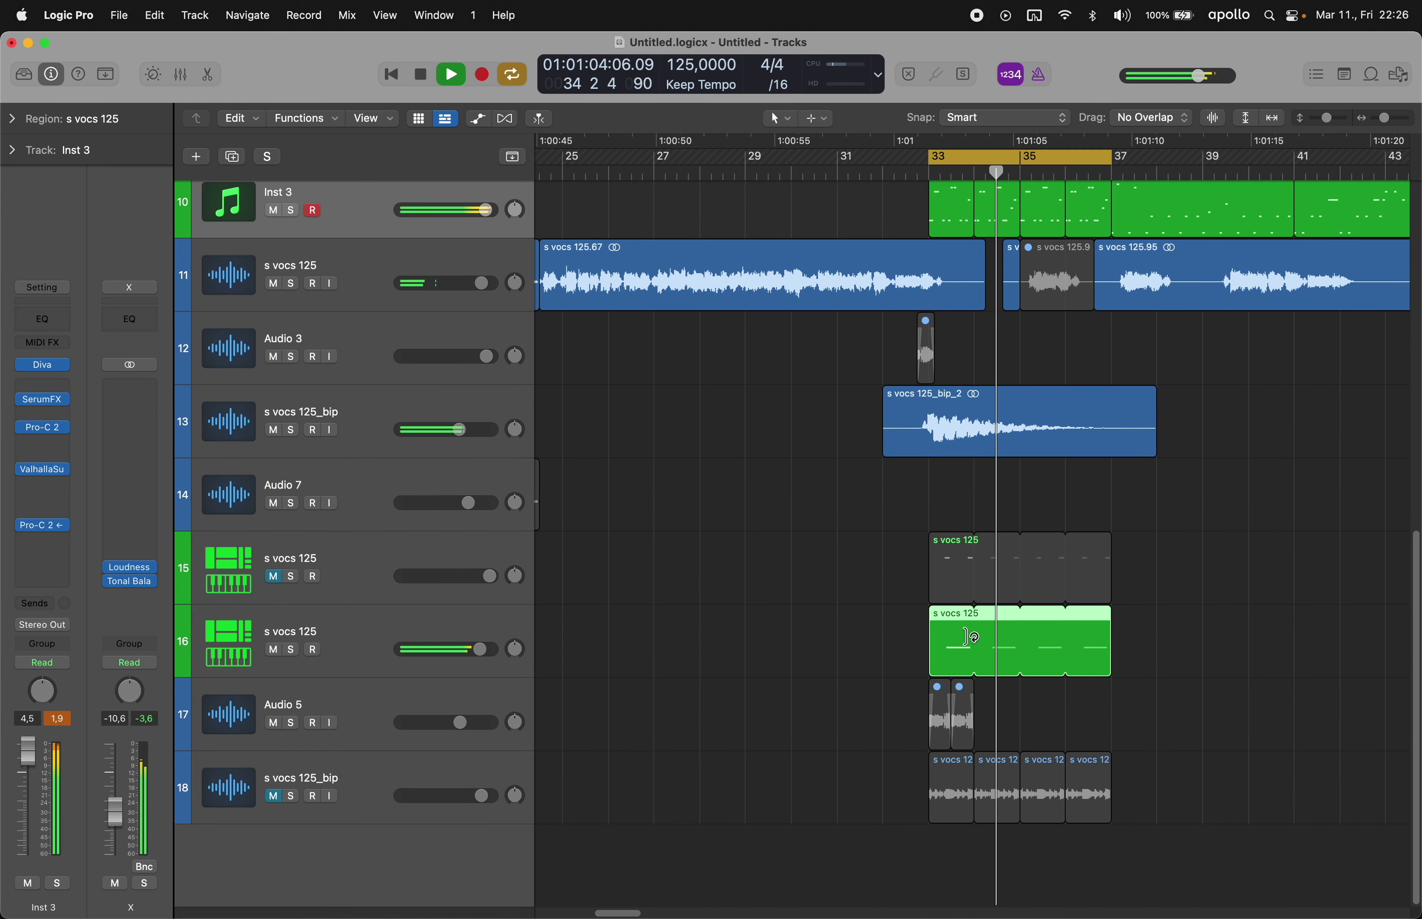
pyautogui.doubleClick(964, 669)
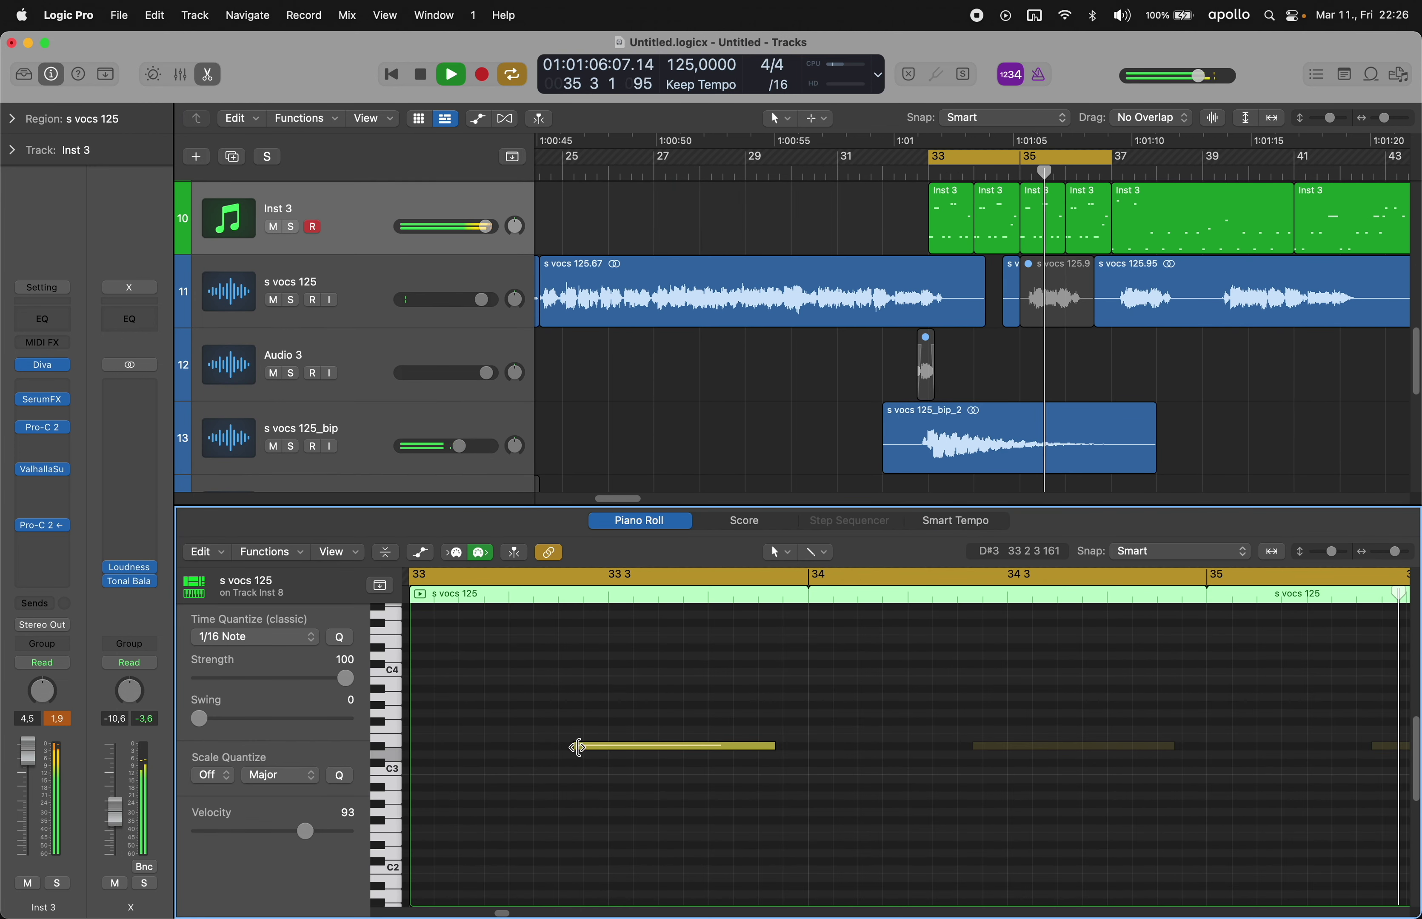
pyautogui.click(589, 747)
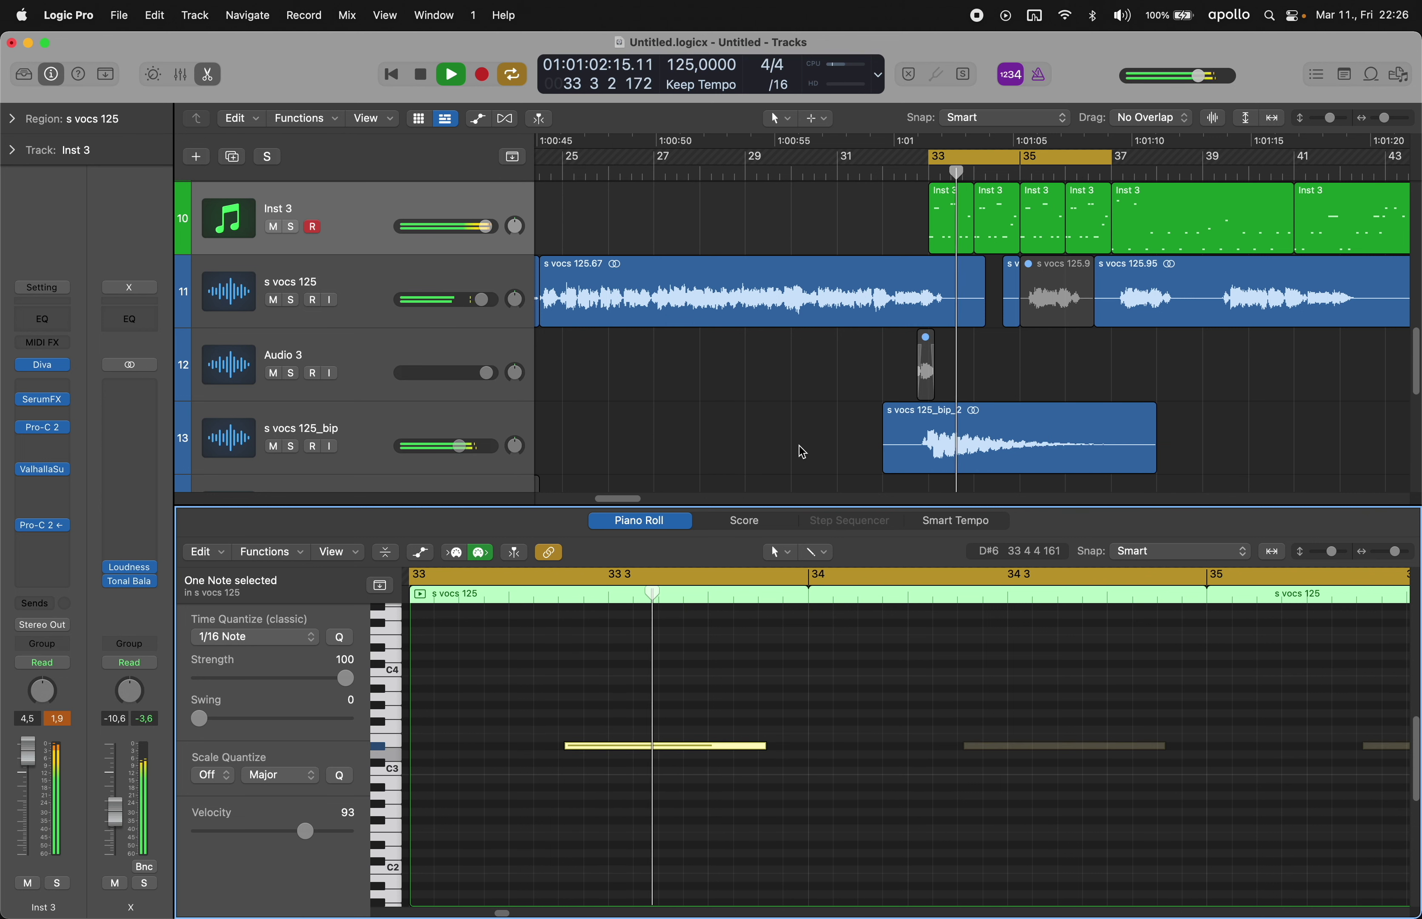
pyautogui.press('p')
pyautogui.click(797, 571)
pyautogui.scroll(3, 798, 573)
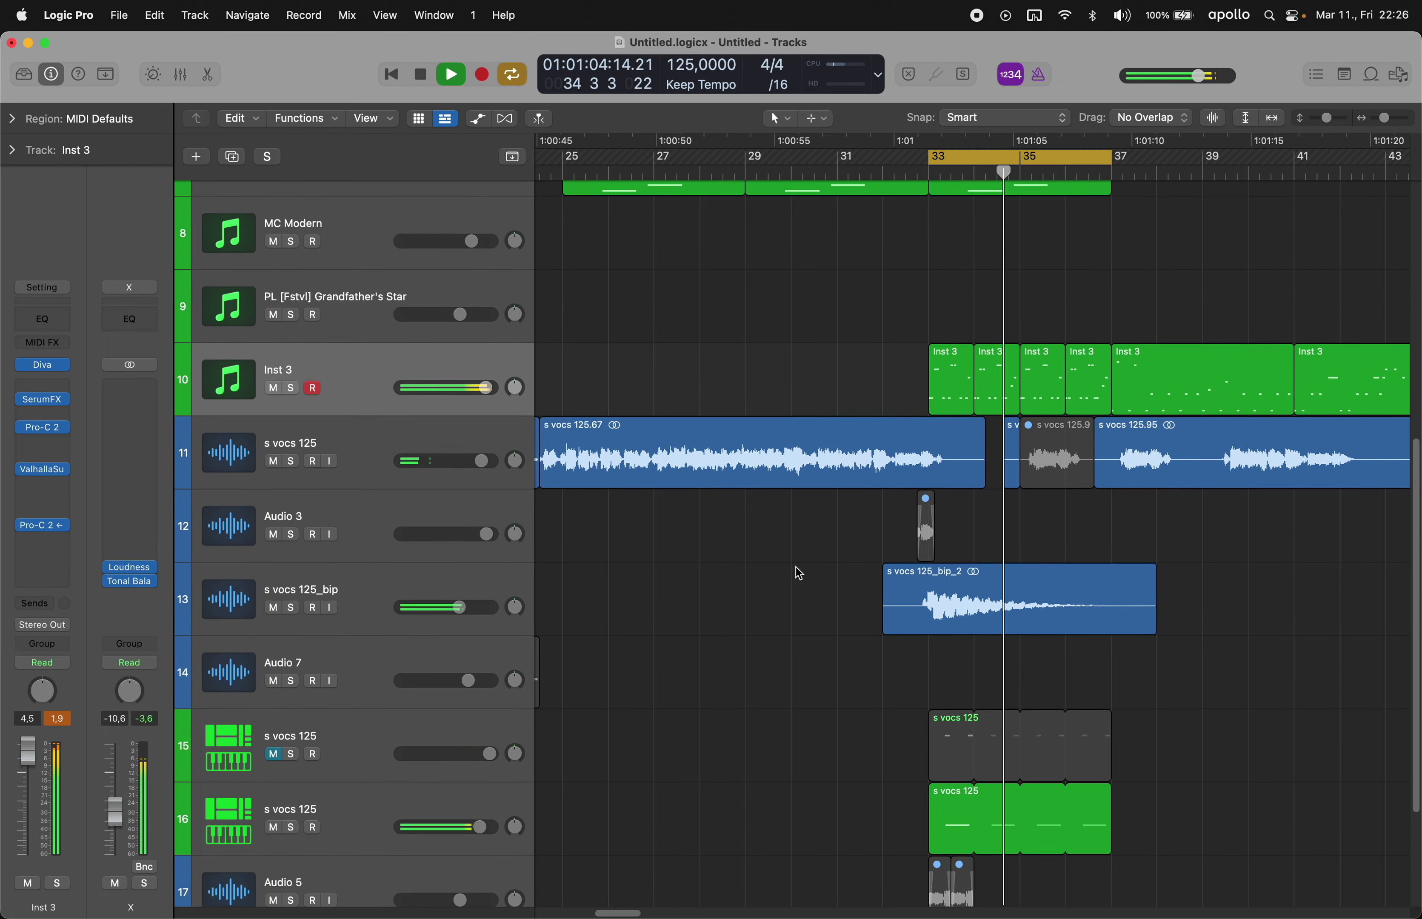
# - Review the notes of the Serum RTN Chorus Long Bass region at bar 29 in the Piano Roll and close the editor
pyautogui.moveTo(865, 360); pyautogui.dragTo(1096, 389)
pyautogui.click(951, 309)
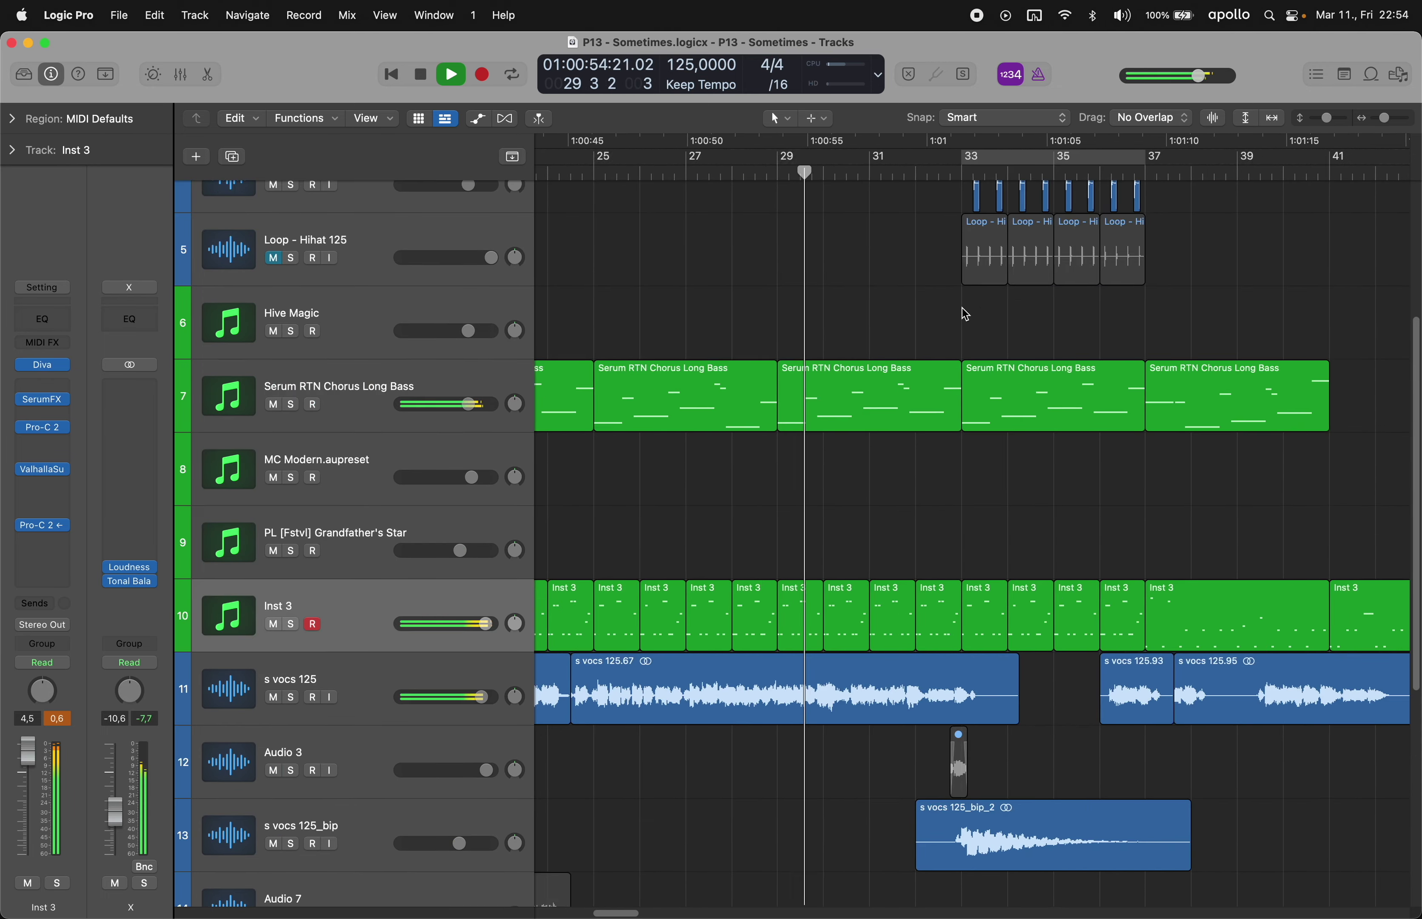
pyautogui.scroll(3, 896, 389)
pyautogui.scroll(-2, 836, 448)
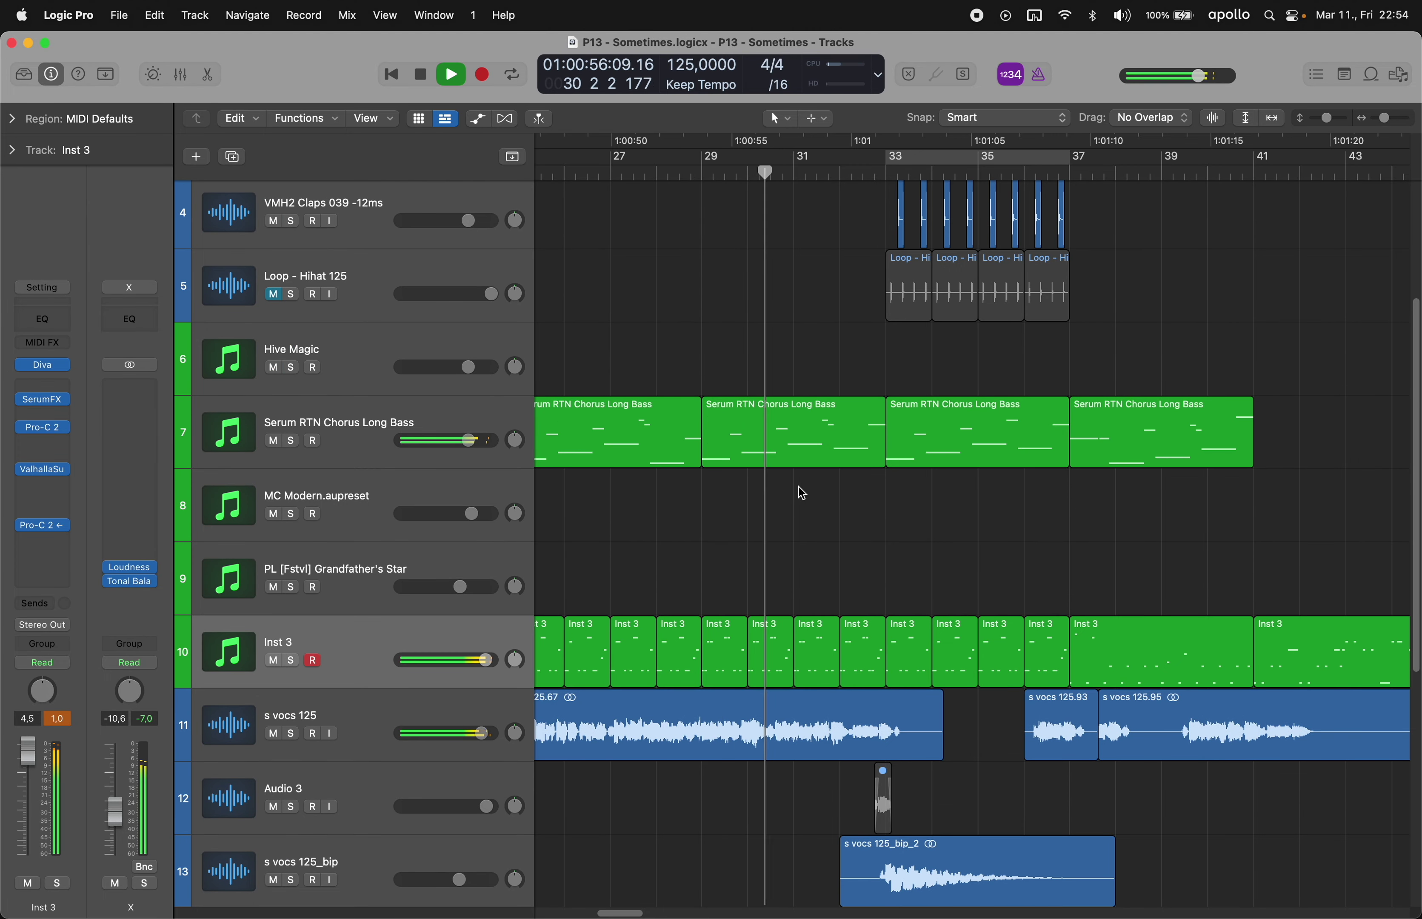
pyautogui.doubleClick(794, 454)
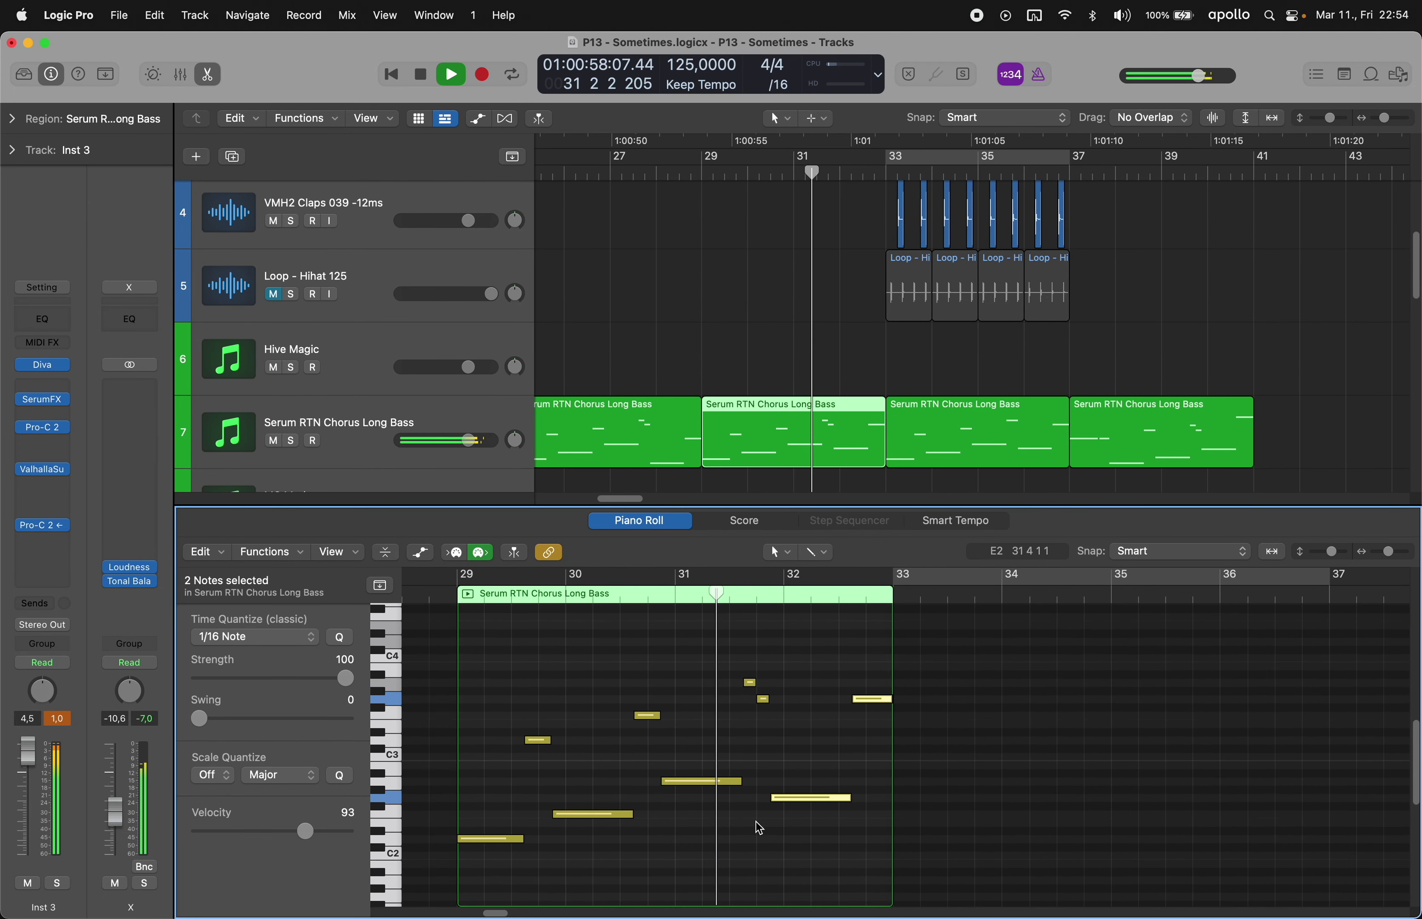
pyautogui.doubleClick(806, 443)
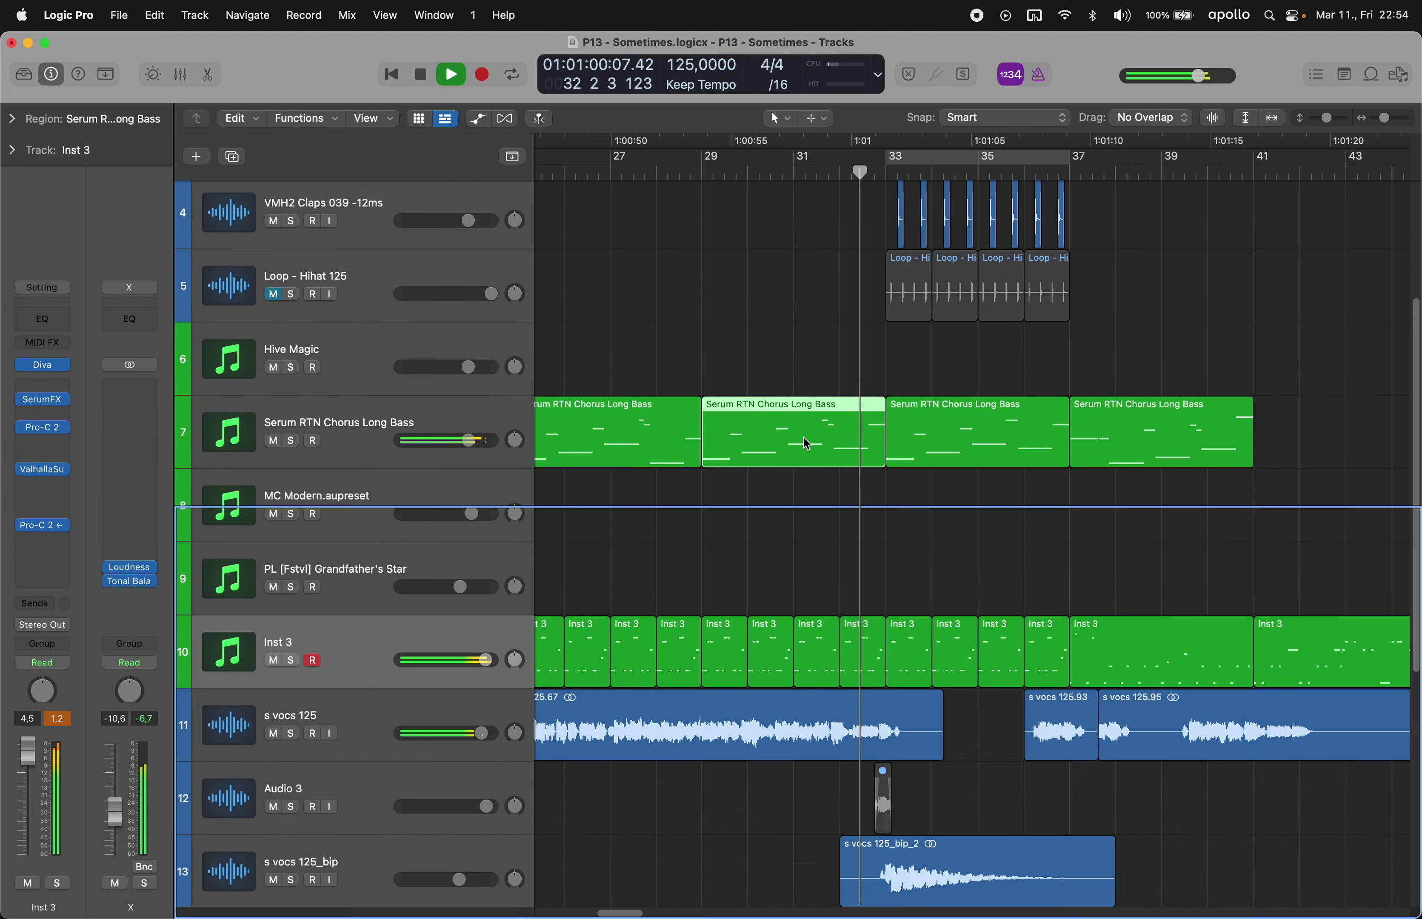
# - Delete the two Serum RTN Chorus Long Bass regions at bars 9 and 13
pyautogui.hscroll(-5, 798, 424)
pyautogui.press('super+Left')
pyautogui.click(804, 367)
pyautogui.click(800, 442)
pyautogui.click(1047, 445)
pyautogui.press('super+Left')
pyautogui.press('super+Left')
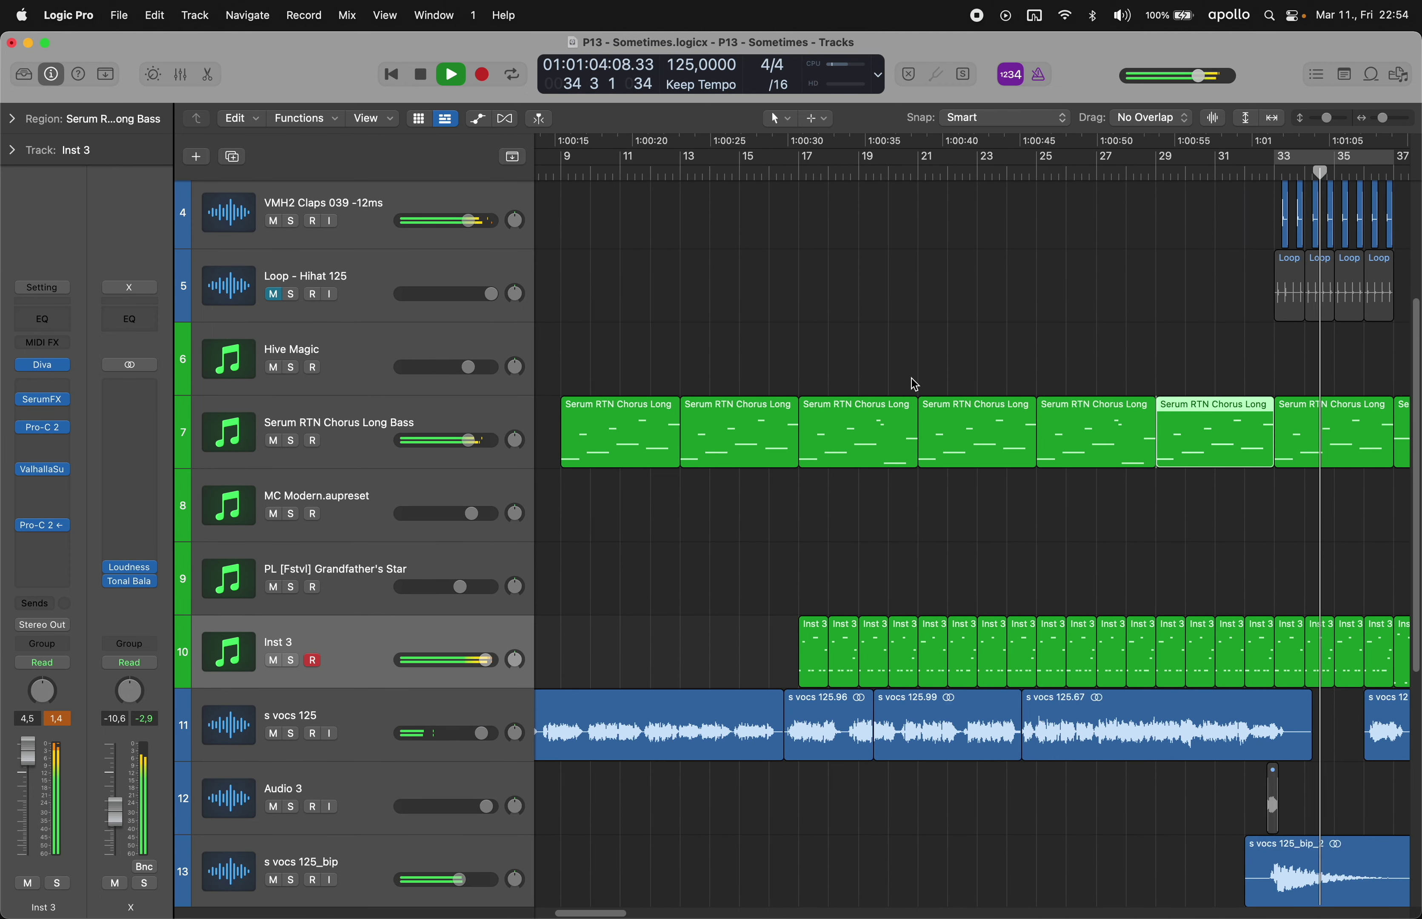
pyautogui.moveTo(742, 355); pyautogui.dragTo(640, 471)
pyautogui.press('Delete')
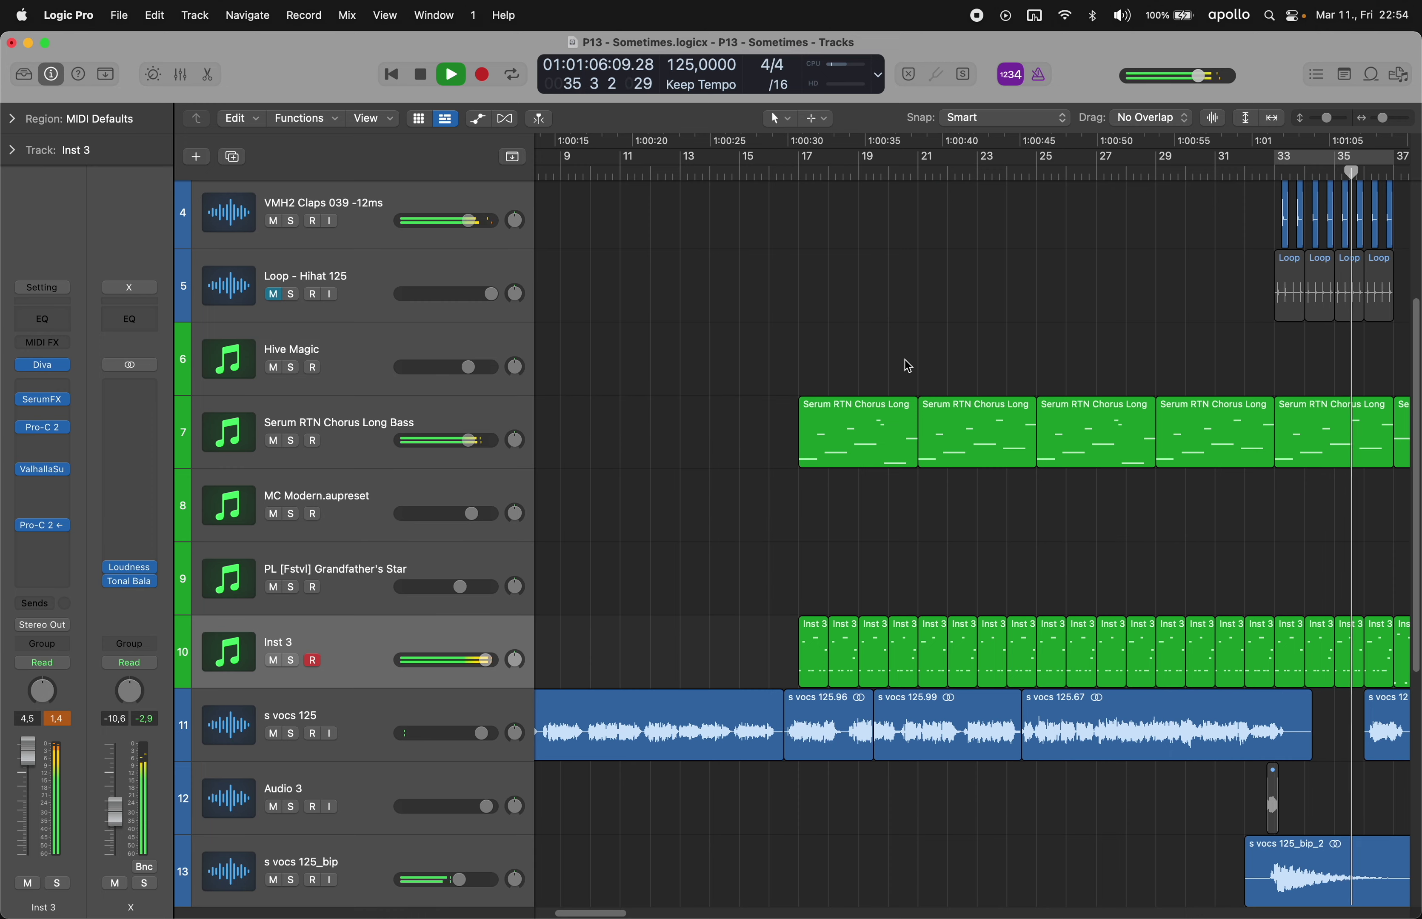
# - Turn on cycle playback for bars 33 to 37 and unmute the Loop - Hihat 125 track
pyautogui.press('c')
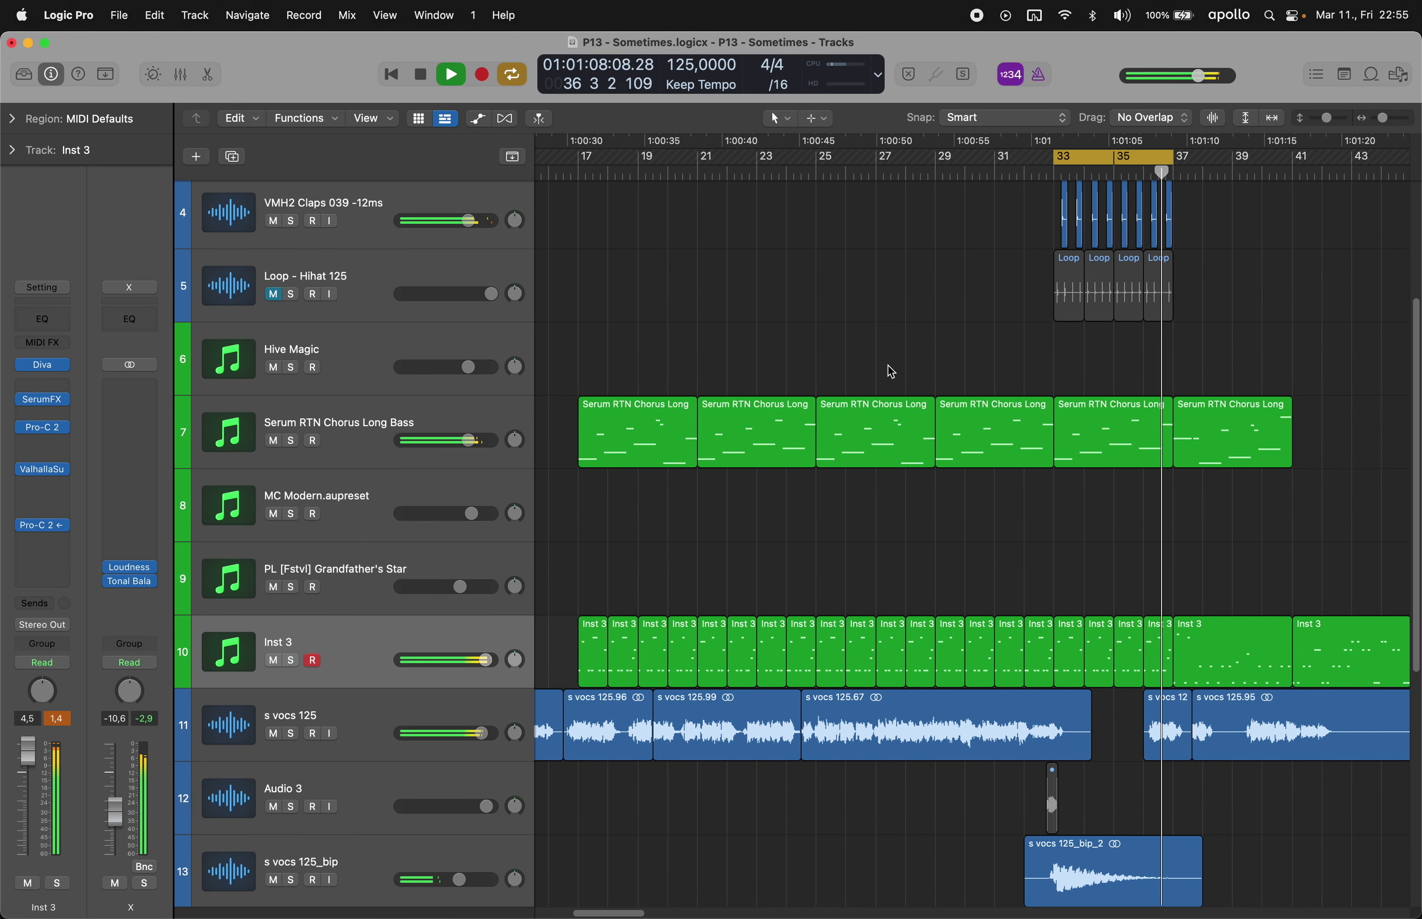
pyautogui.click(273, 294)
pyautogui.click(359, 275)
pyautogui.click(893, 272)
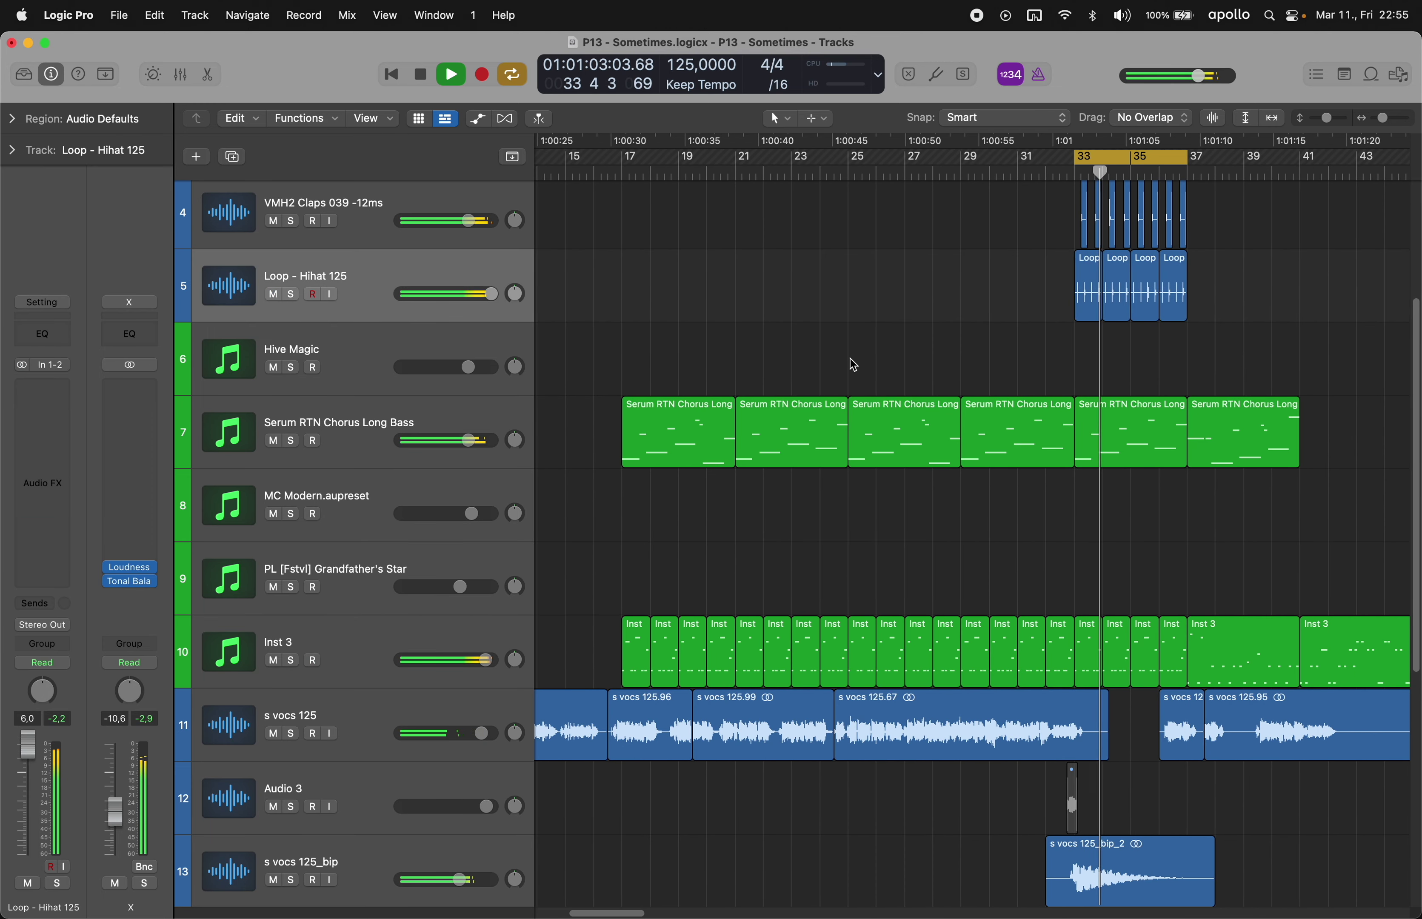
# - Select the MC Modern track, open Musical Typing and try out melody notes such as B, E and F over the loop
pyautogui.click(589, 530)
pyautogui.press('super+k')
pyautogui.press('k')
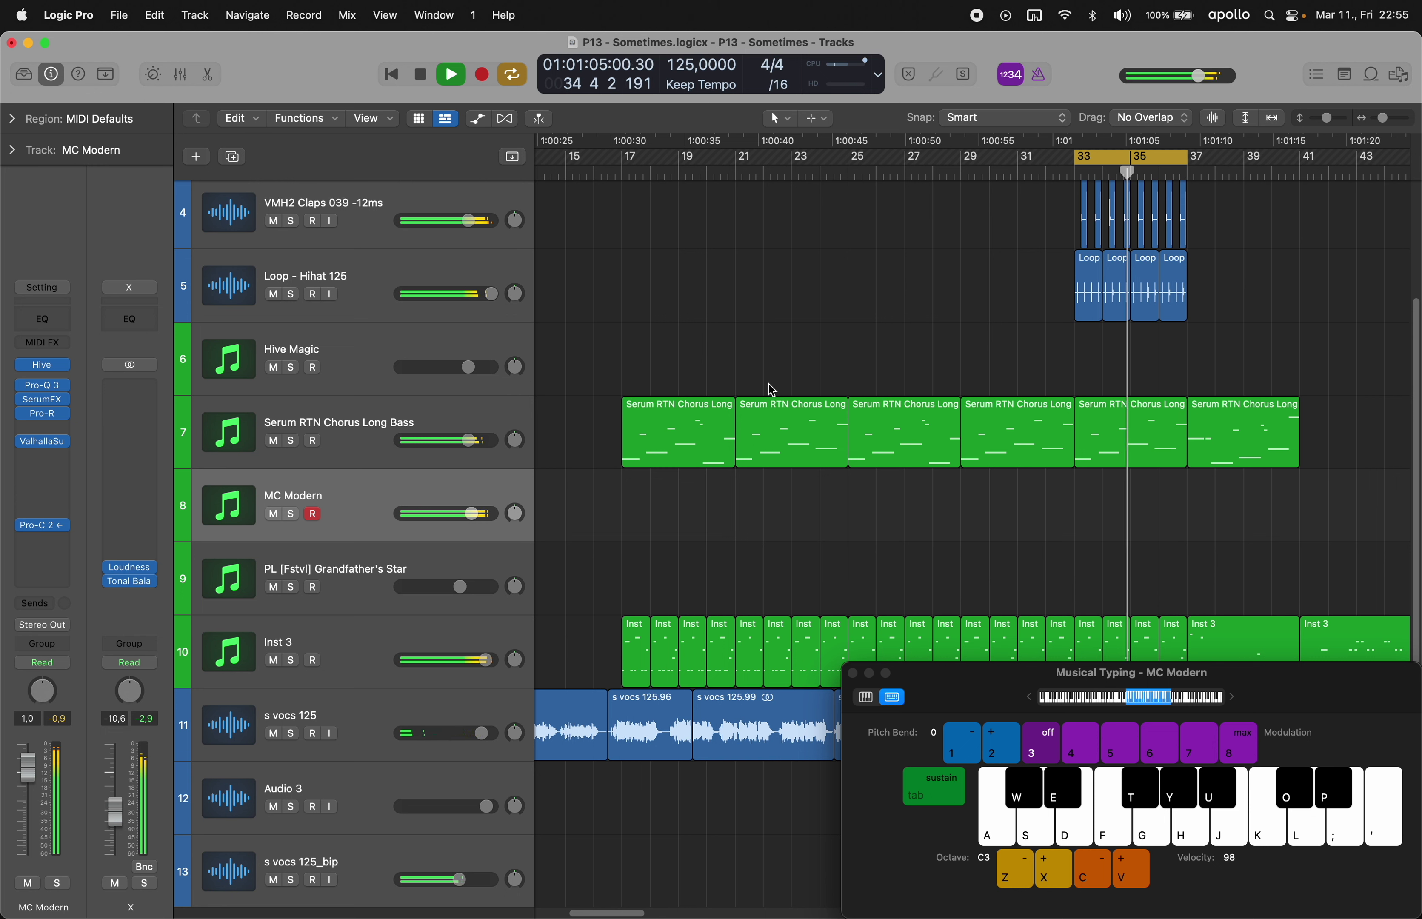
pyautogui.press('j')
pyautogui.press('d')
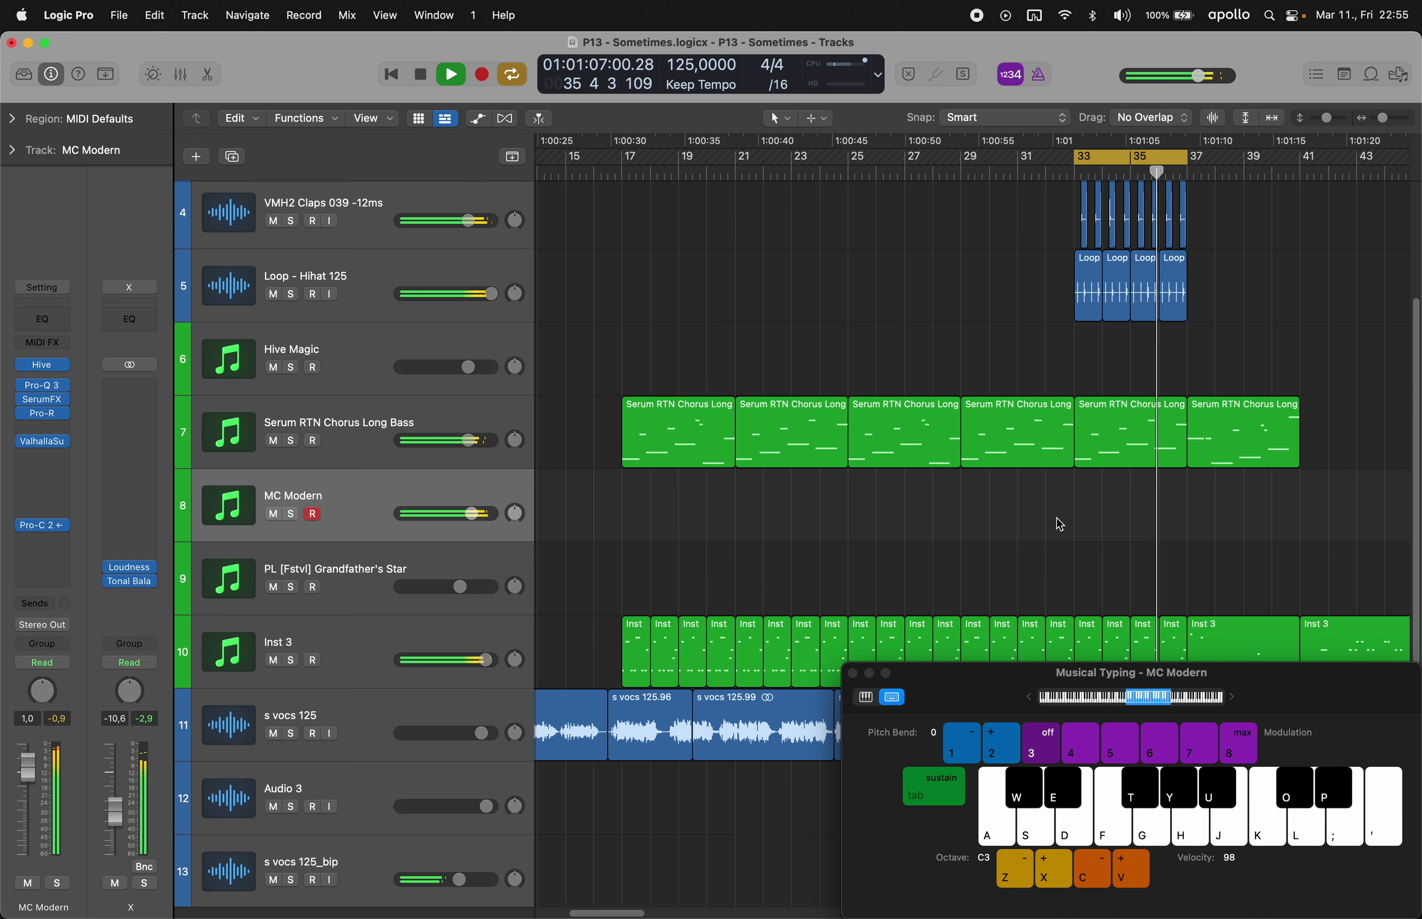
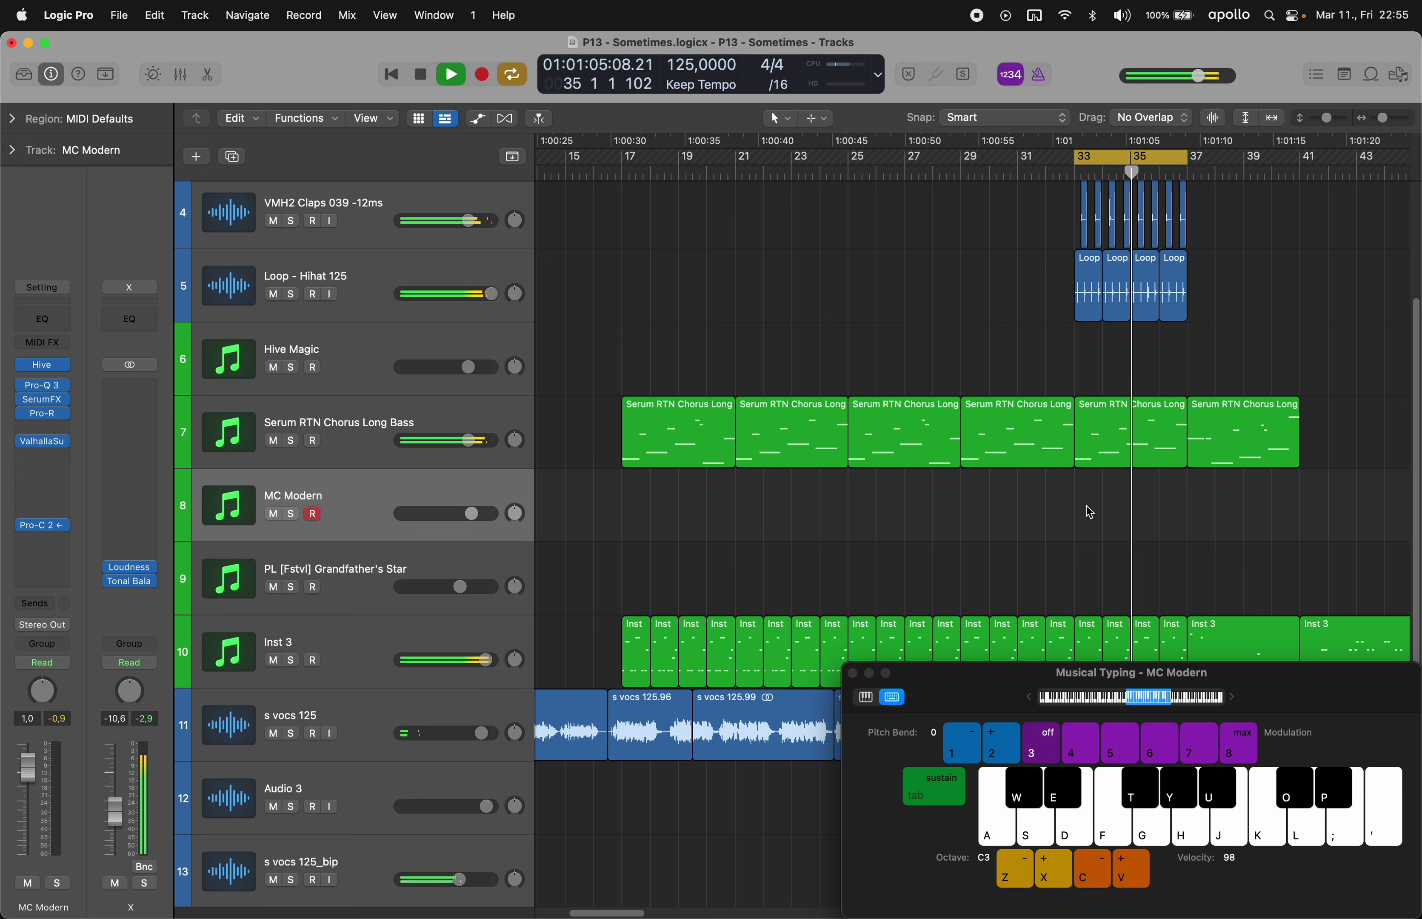
pyautogui.press('j')
pyautogui.press('f')
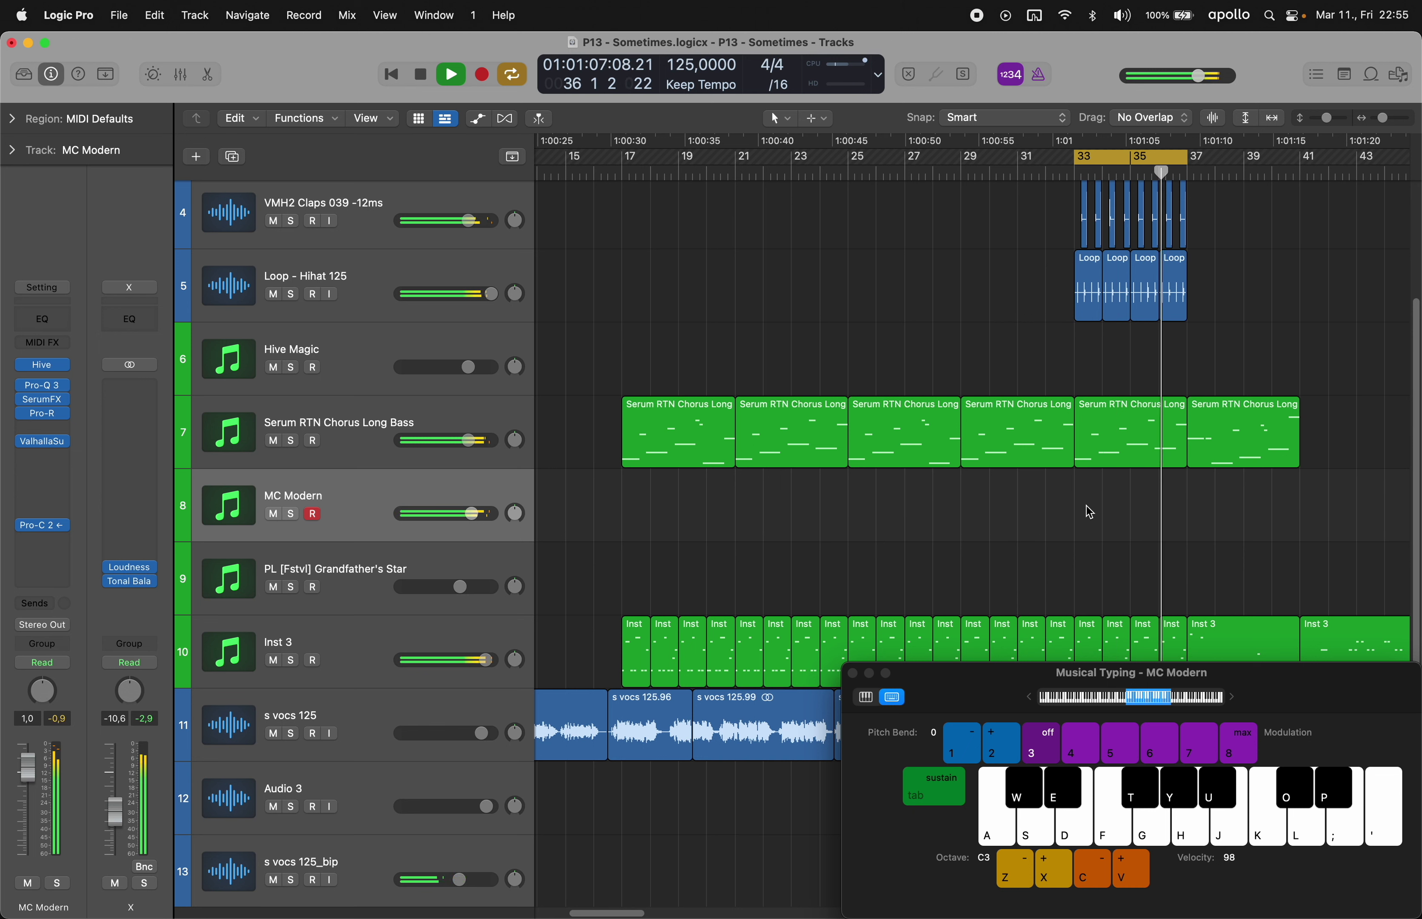
pyautogui.press('j')
pyautogui.press('d')
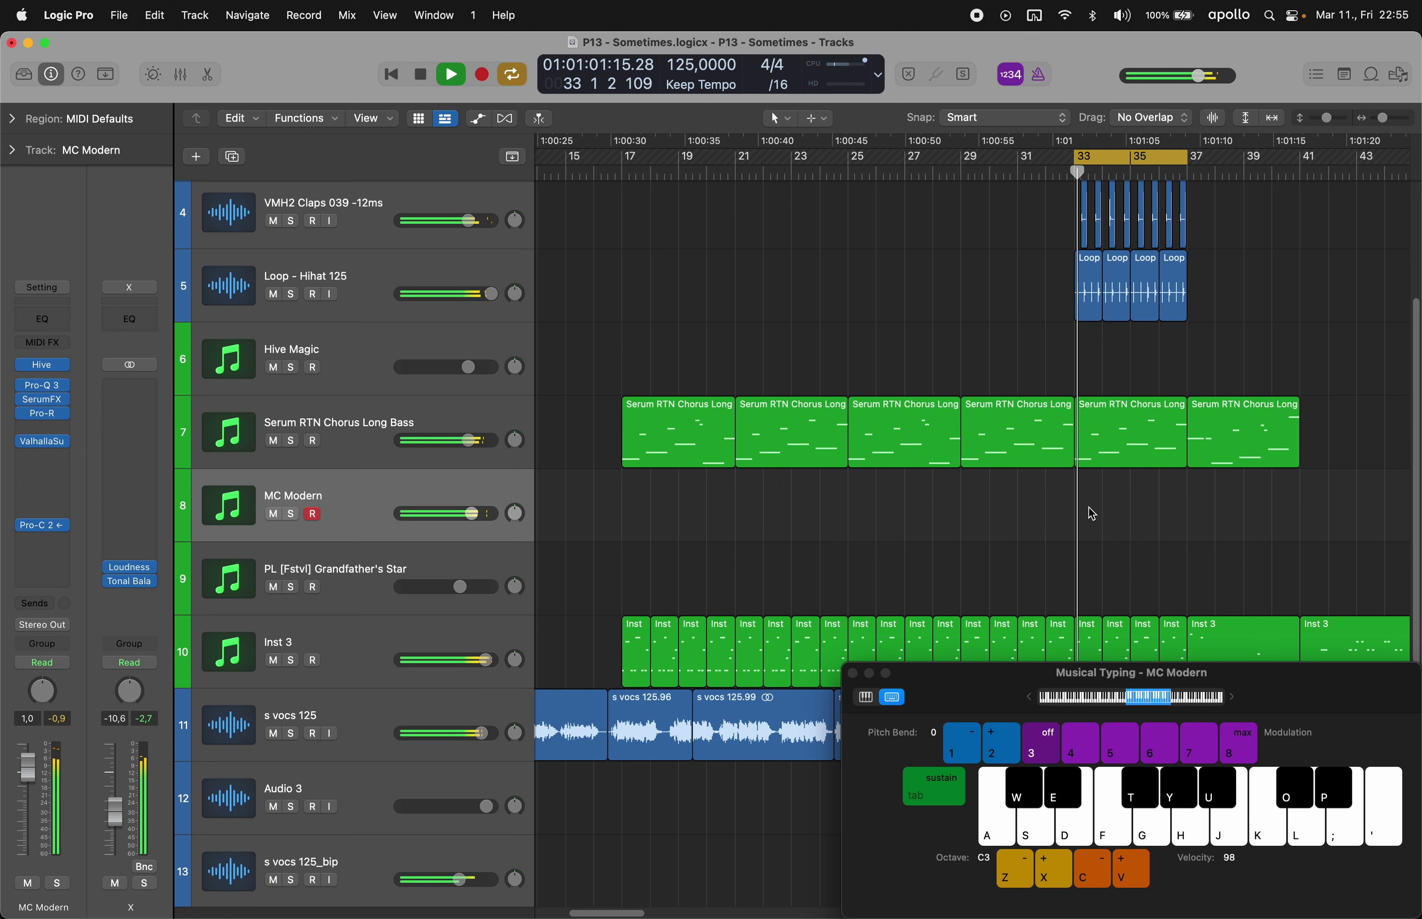
# - Create an empty MIDI region at bar 35 on the MC Modern track and open it in the Piano Roll
pyautogui.rightClick(1112, 517)
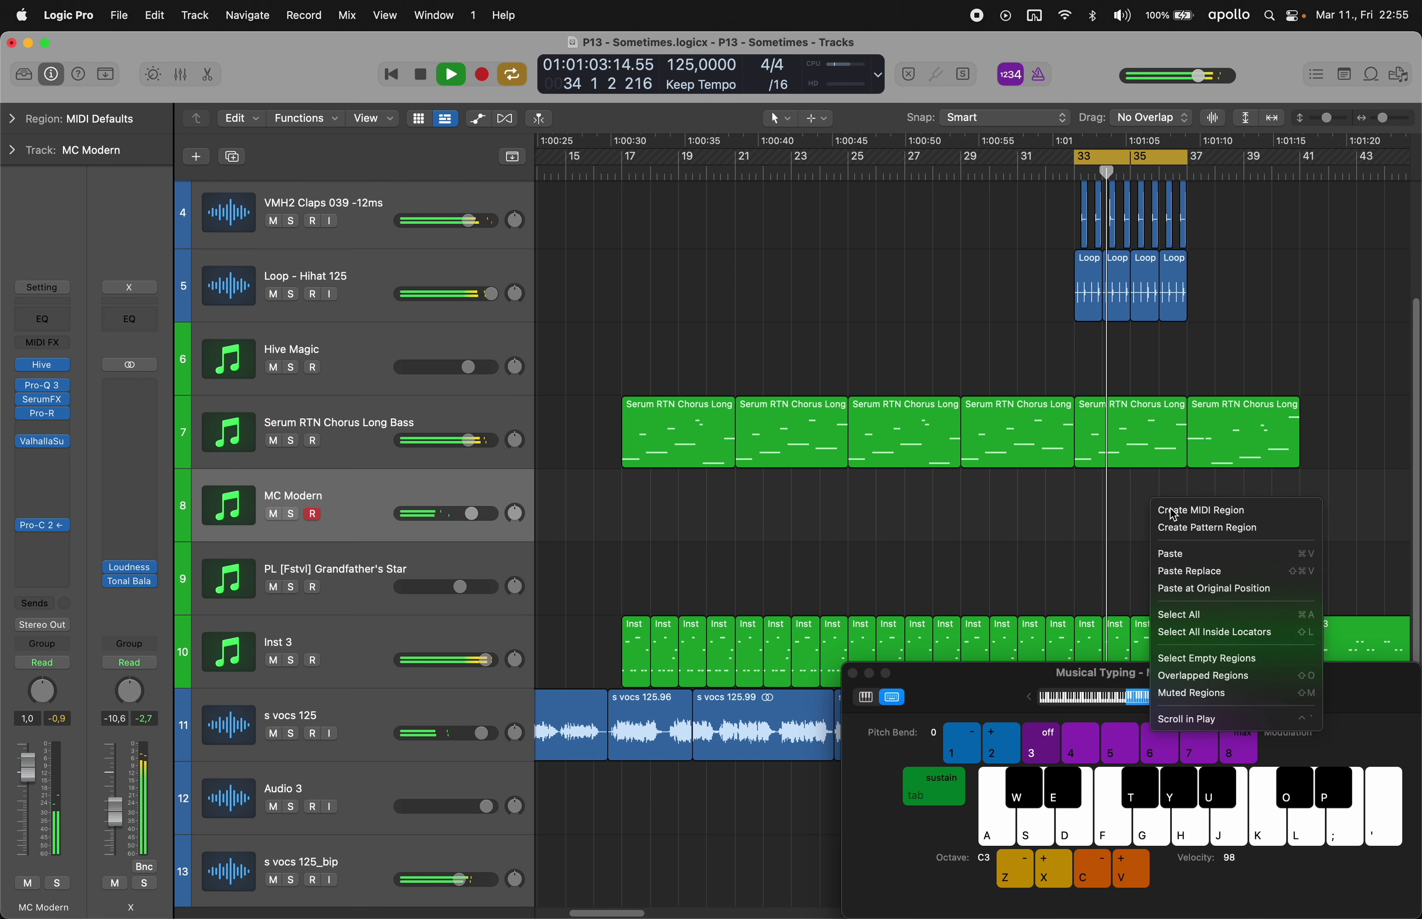
pyautogui.click(1148, 509)
pyautogui.doubleClick(1148, 517)
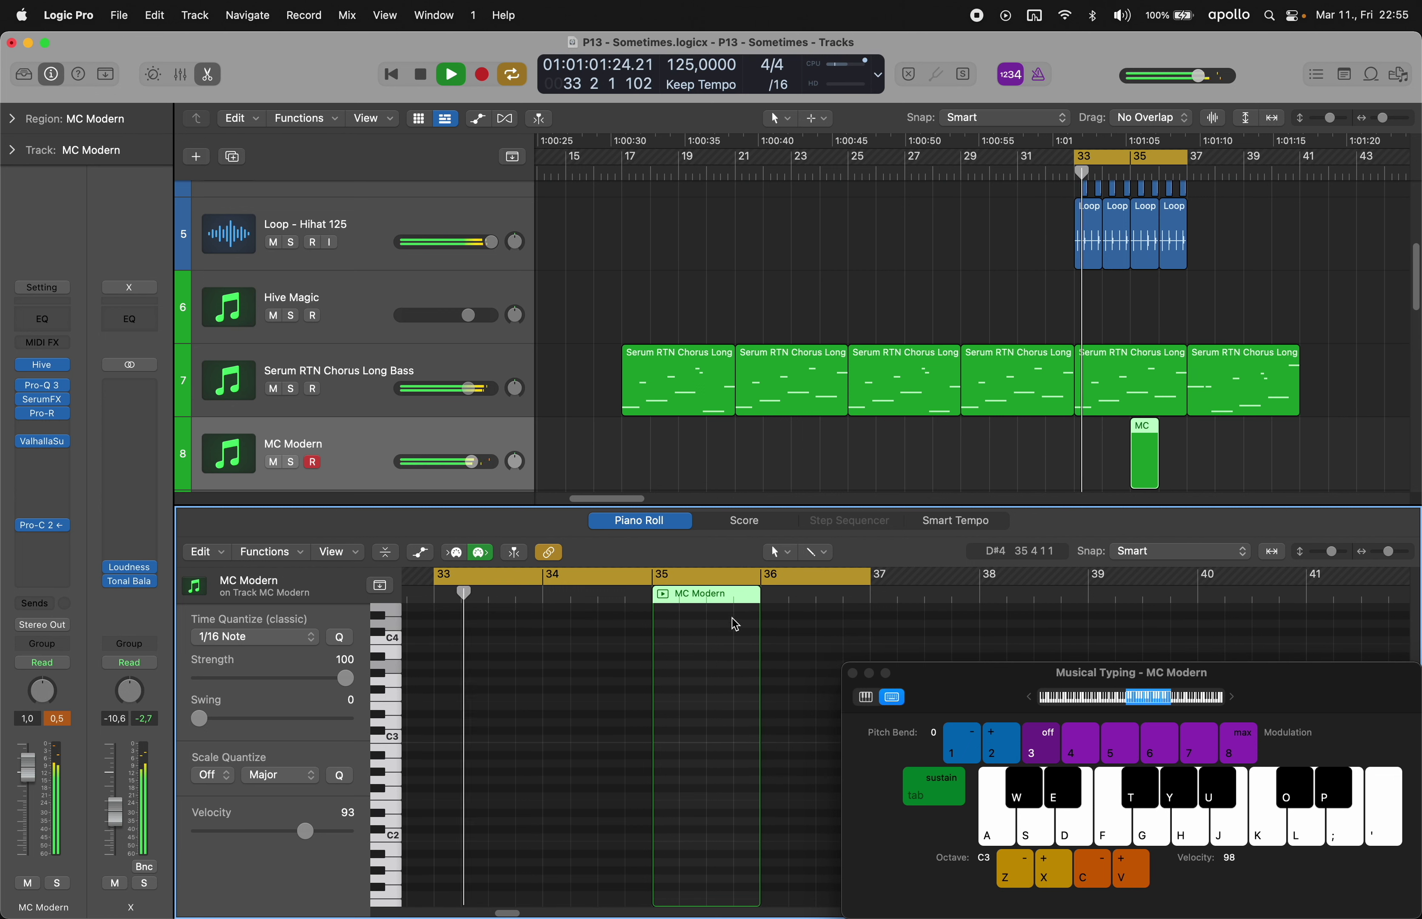
# - Draw three short notes, C4, B3 and E3, in the second half of the MC Modern region
pyautogui.keyDown('super'); pyautogui.click(736, 643); pyautogui.keyUp('super')
pyautogui.press('super+Right')
pyautogui.press('super+Right')
pyautogui.press('super+Right')
pyautogui.moveTo(743, 642); pyautogui.dragTo(713, 645)
pyautogui.click(741, 647)
pyautogui.click(777, 708)
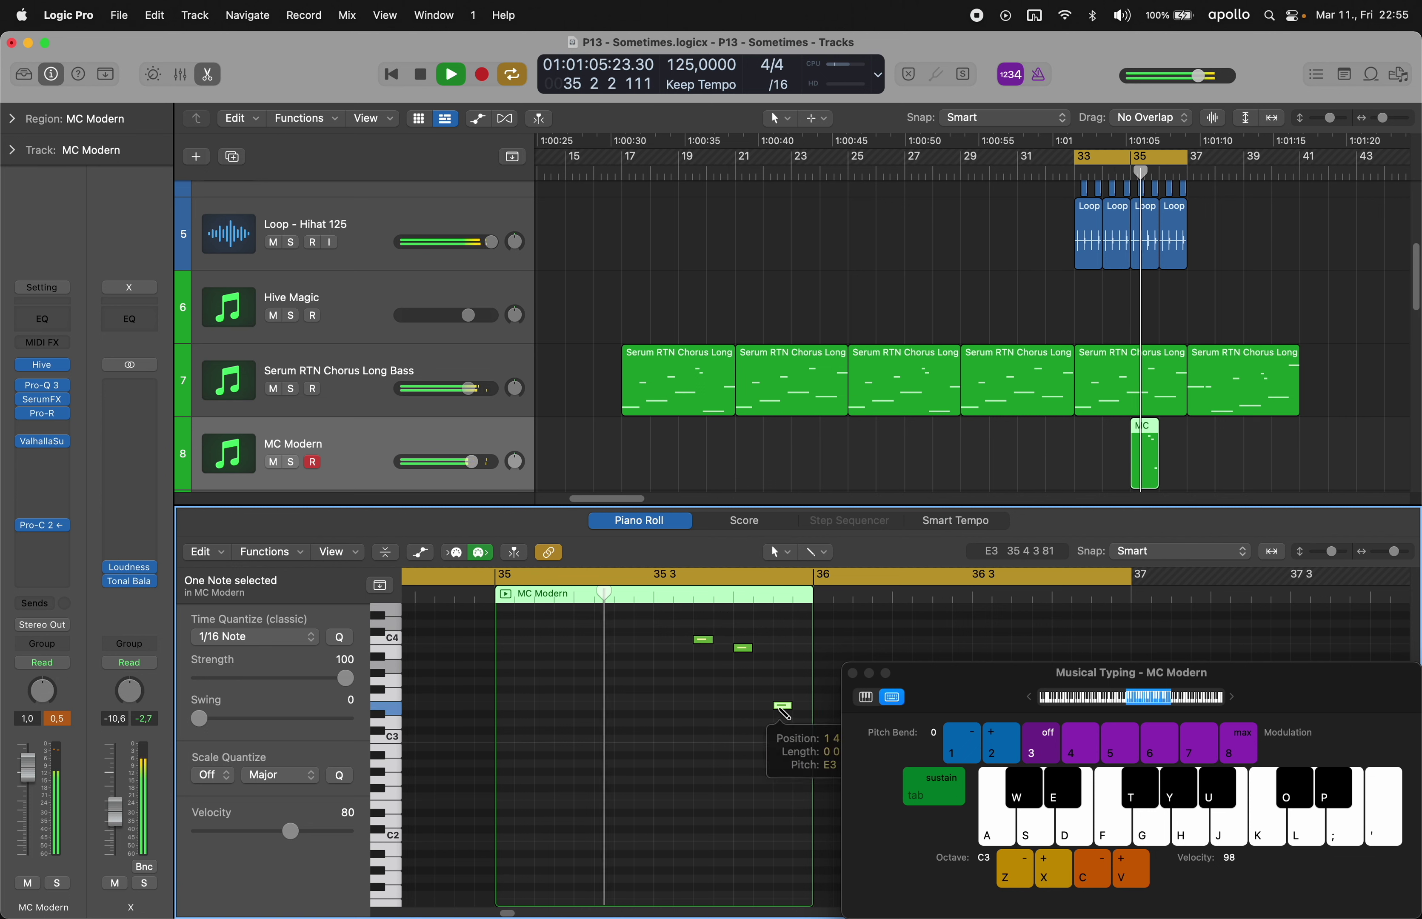
# - Close the Musical Typing keyboard and move the MC Modern region to bar 36
pyautogui.press('super+k')
pyautogui.press('e')
pyautogui.moveTo(1134, 433); pyautogui.dragTo(1161, 433)
pyautogui.press('e')
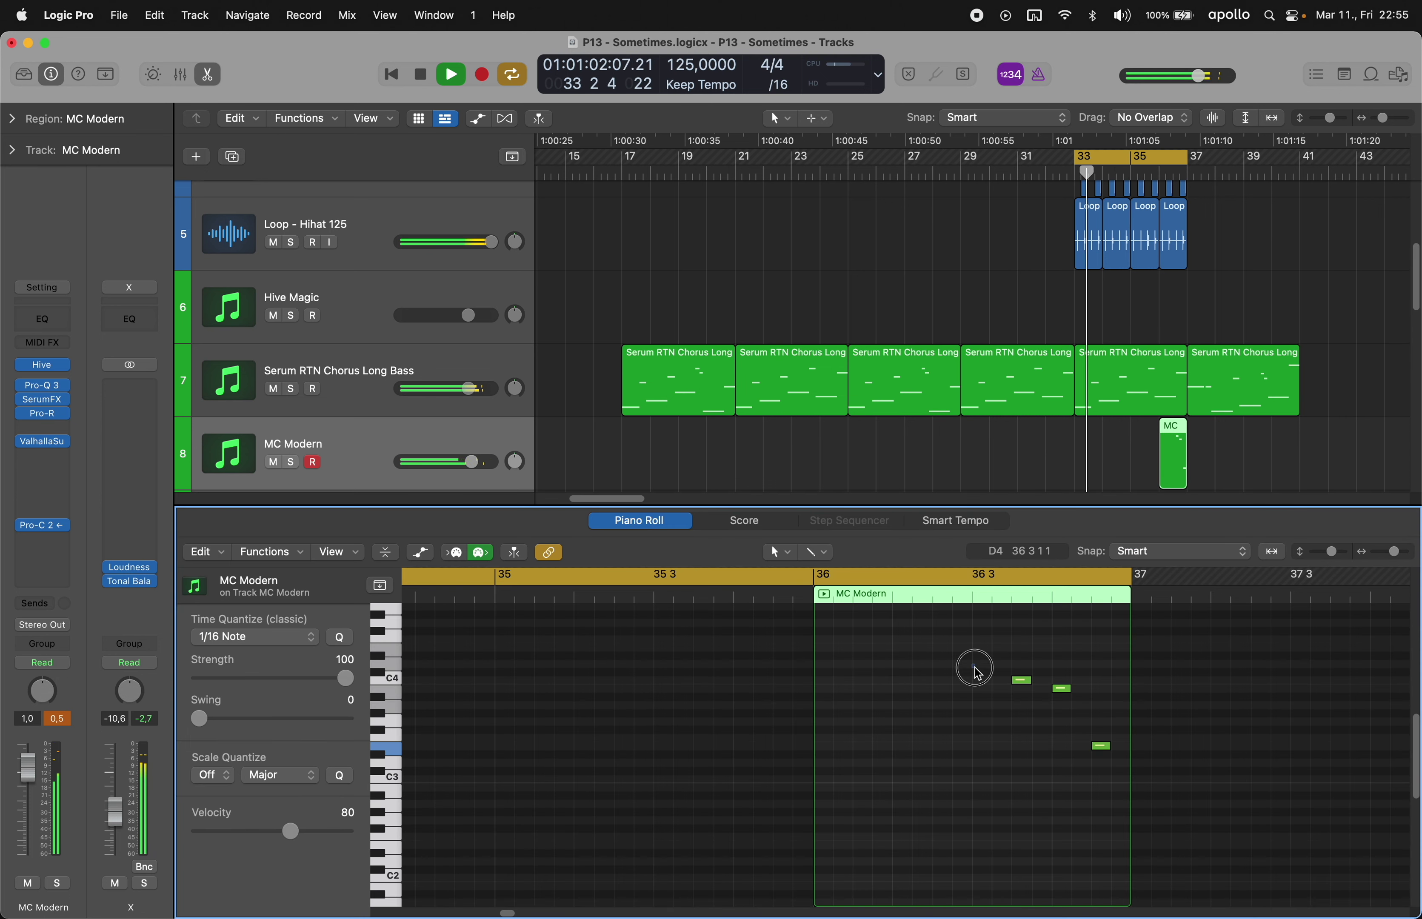
pyautogui.moveTo(976, 672); pyautogui.dragTo(1117, 801)
pyautogui.press('e')
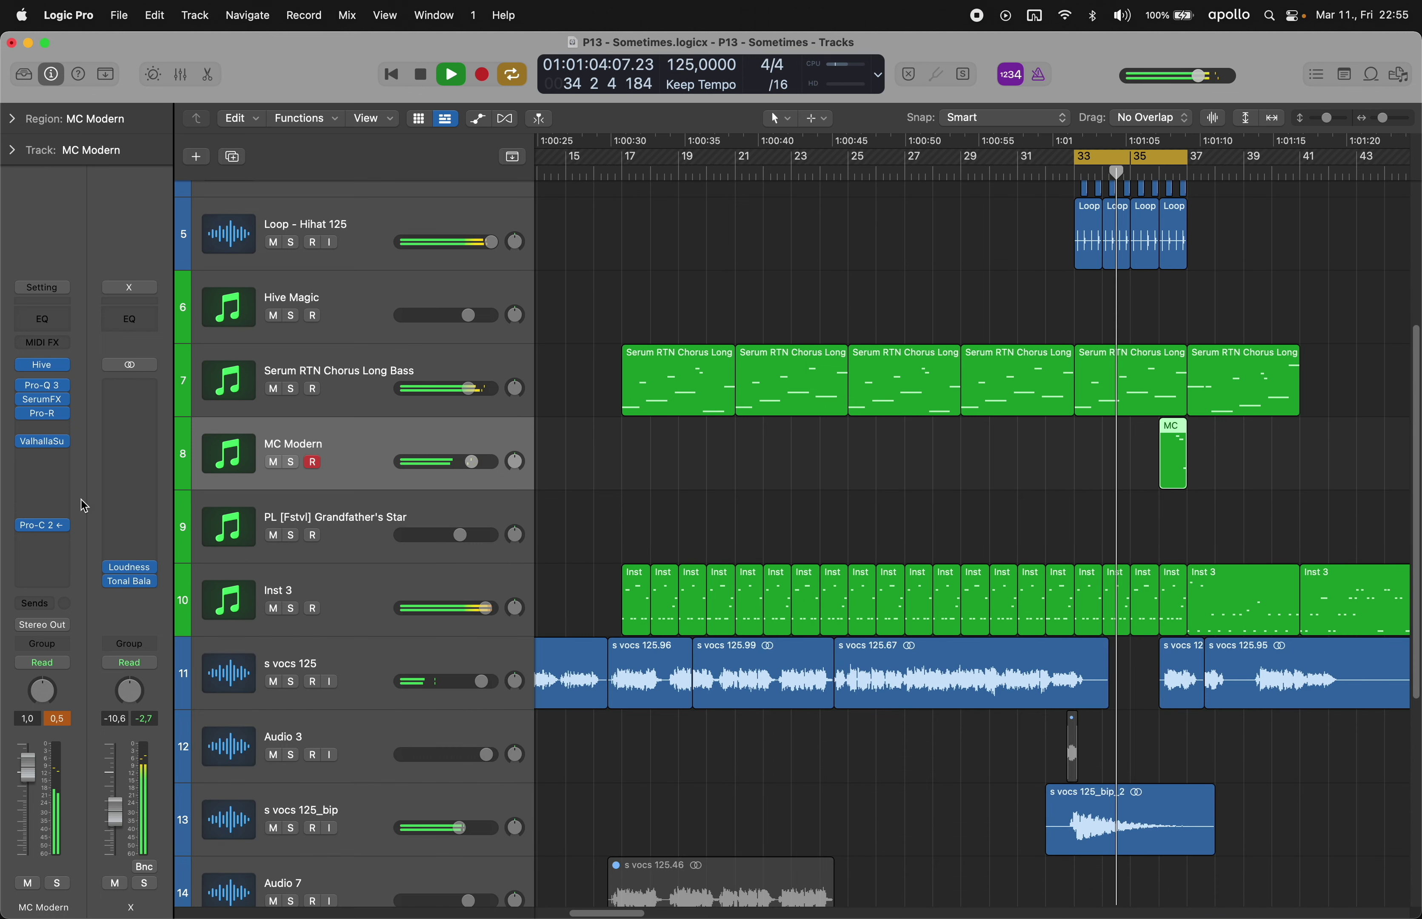
# - Adjust ValhallaSupermassive on the MC Modern track: mix 47.6 %, warp 73.8 %, feedback 62.9 % and high EQ 8140 Hz
pyautogui.click(47, 443)
pyautogui.moveTo(518, 418); pyautogui.dragTo(518, 406)
pyautogui.moveTo(754, 465); pyautogui.dragTo(758, 439)
pyautogui.moveTo(1069, 445); pyautogui.dragTo(1069, 431)
pyautogui.moveTo(881, 439); pyautogui.dragTo(882, 423)
pyautogui.click(455, 244)
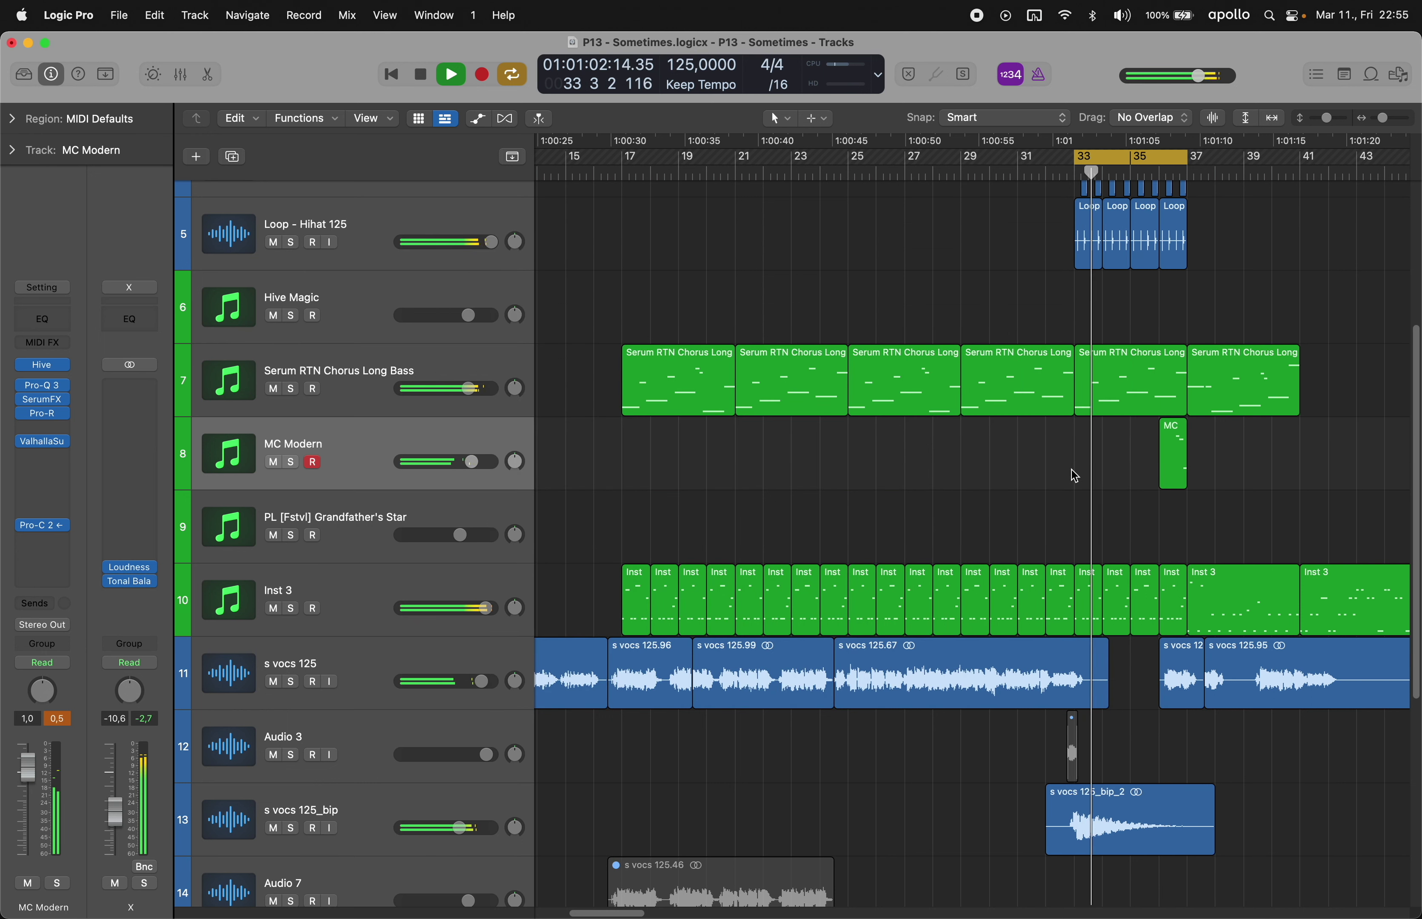
pyautogui.keyDown('super'); pyautogui.click(1098, 455); pyautogui.keyUp('super')
pyautogui.press('super+v')
pyautogui.click(1070, 321)
pyautogui.hscroll(3, 1020, 525)
pyautogui.scroll(1, 1023, 519)
pyautogui.click(1041, 470)
pyautogui.press('Delete')
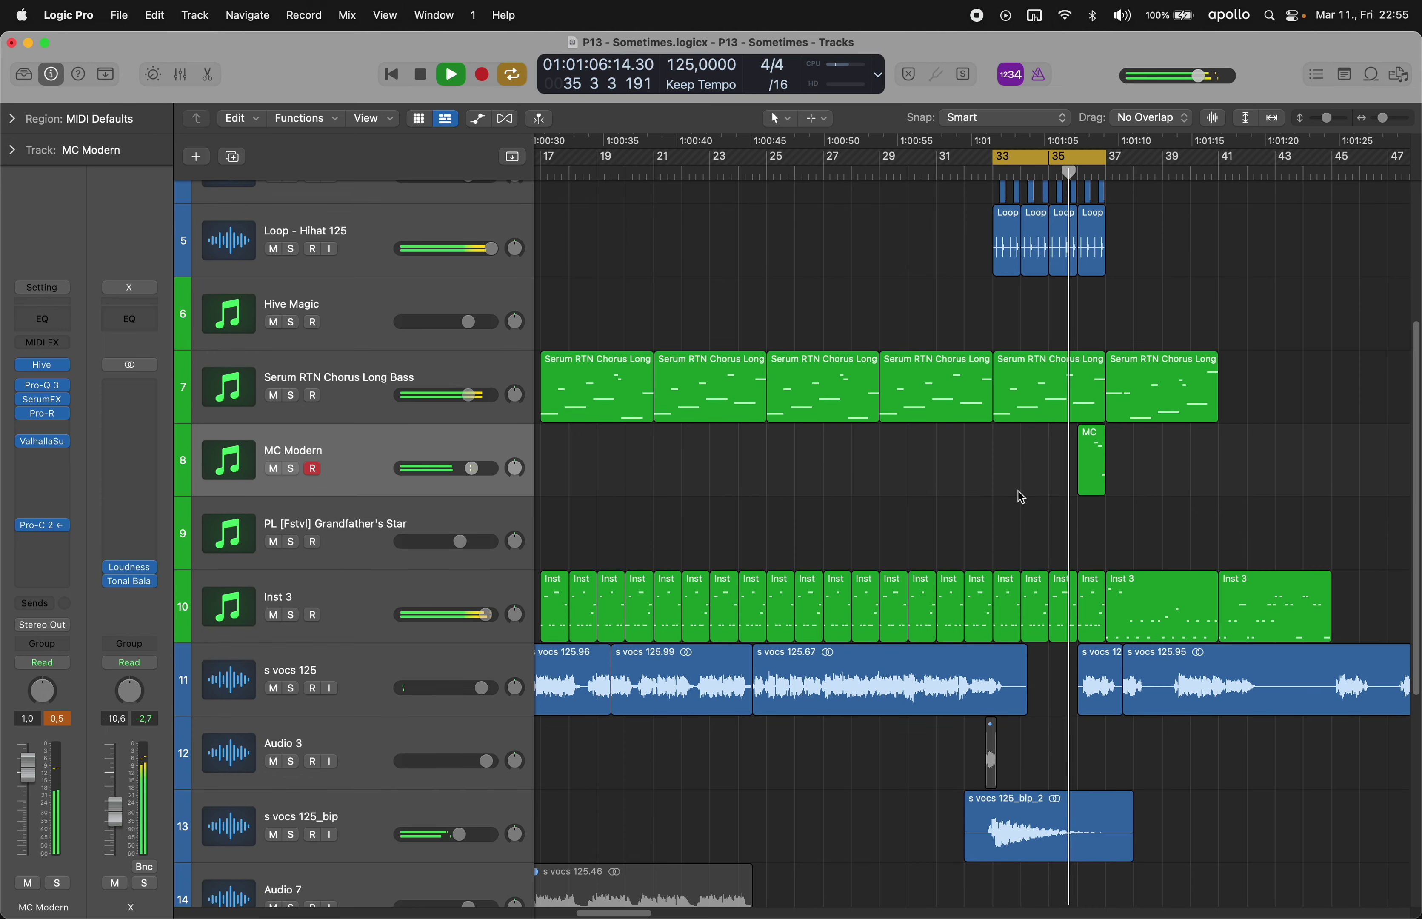
# - Review the SerumFX effects on the MC Modern track and set the track's volume to 0.1 dB
pyautogui.press('super+Right')
pyautogui.press('super+Right')
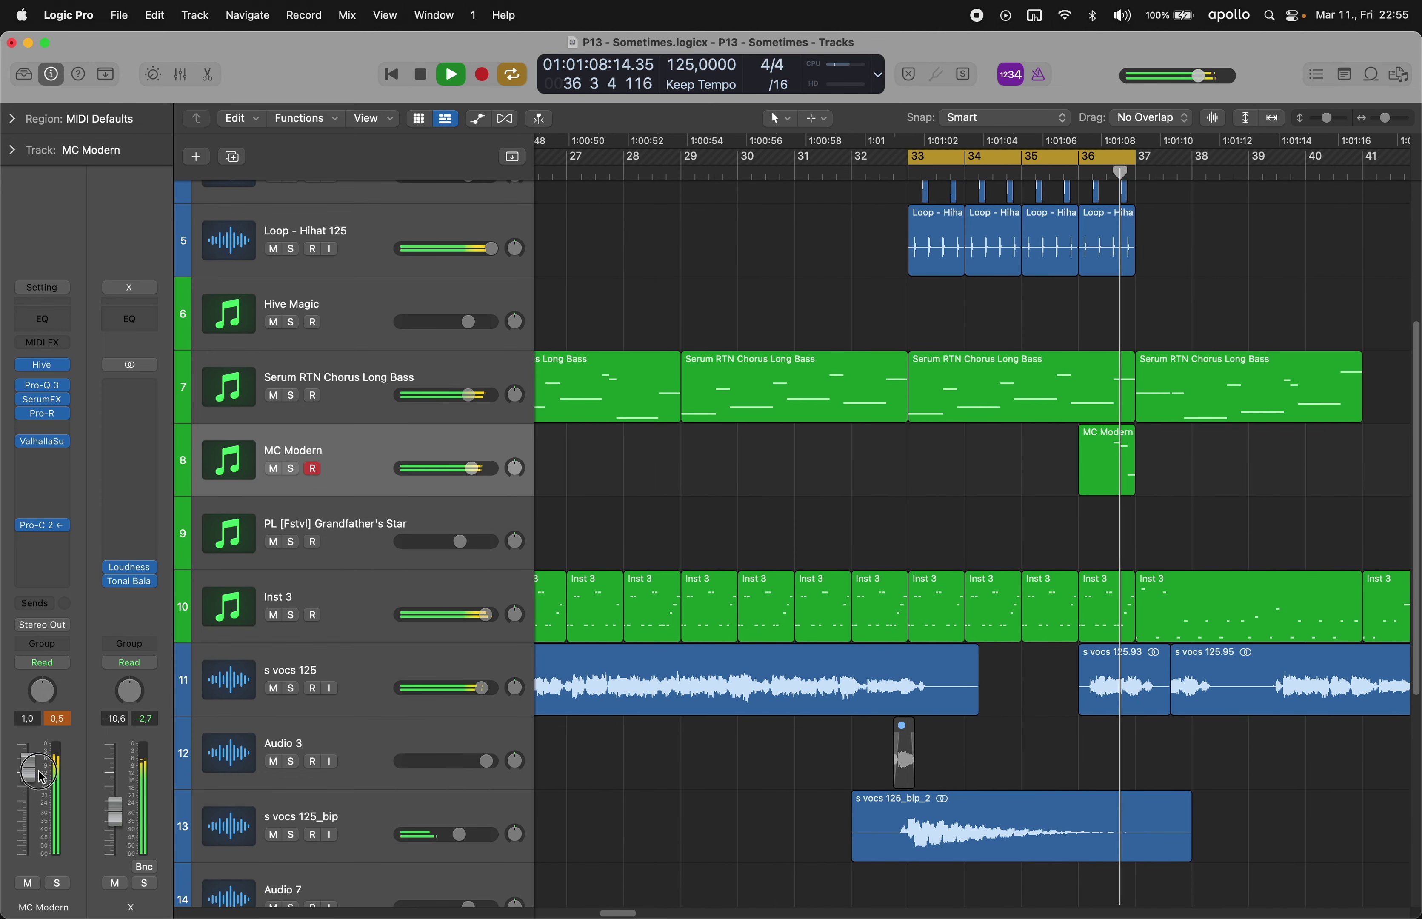
pyautogui.moveTo(28, 769); pyautogui.dragTo(28, 777)
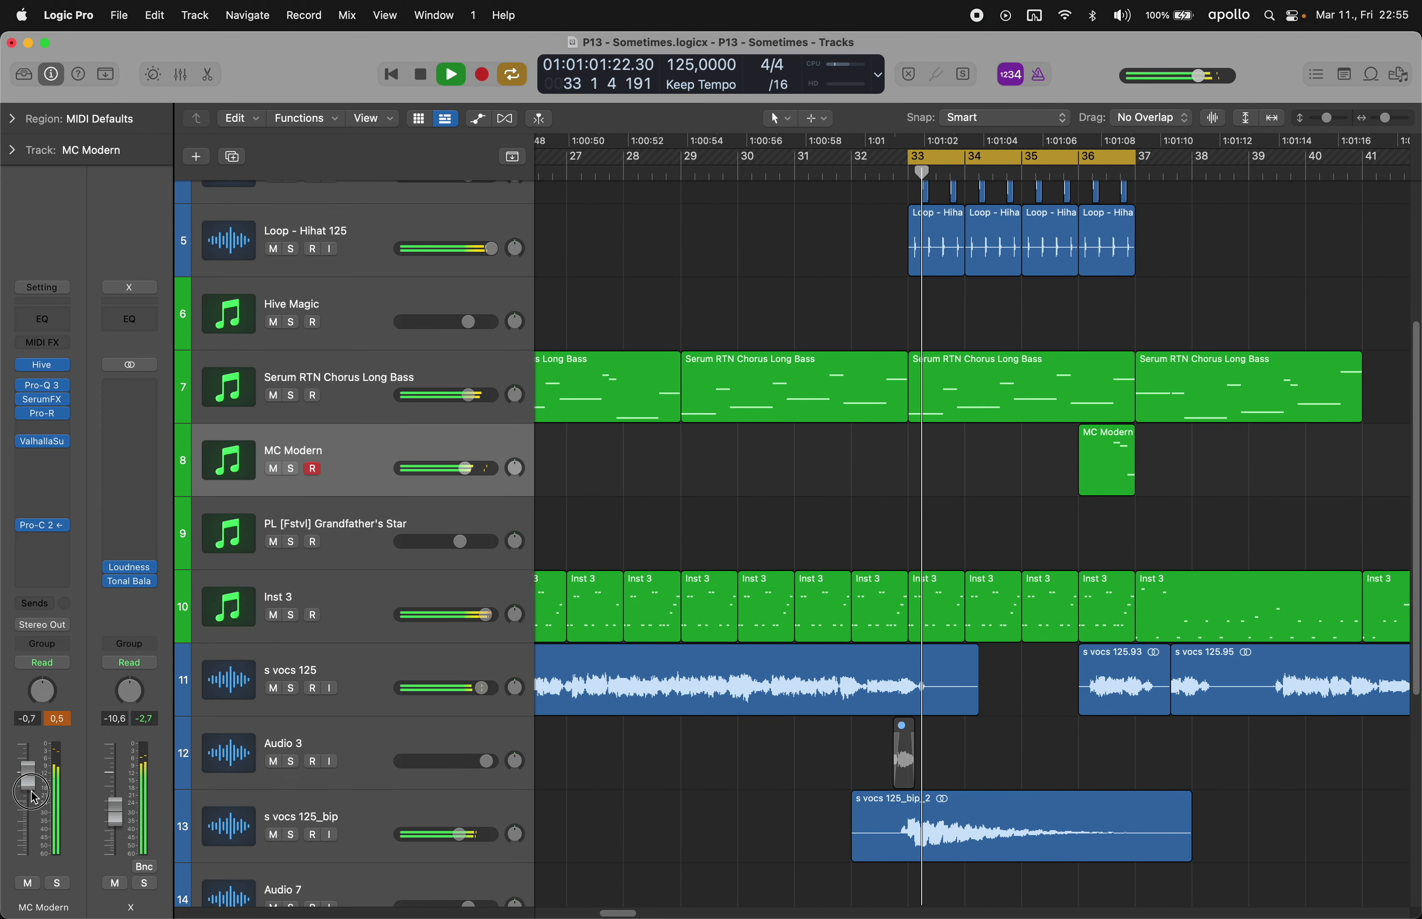
pyautogui.click(42, 399)
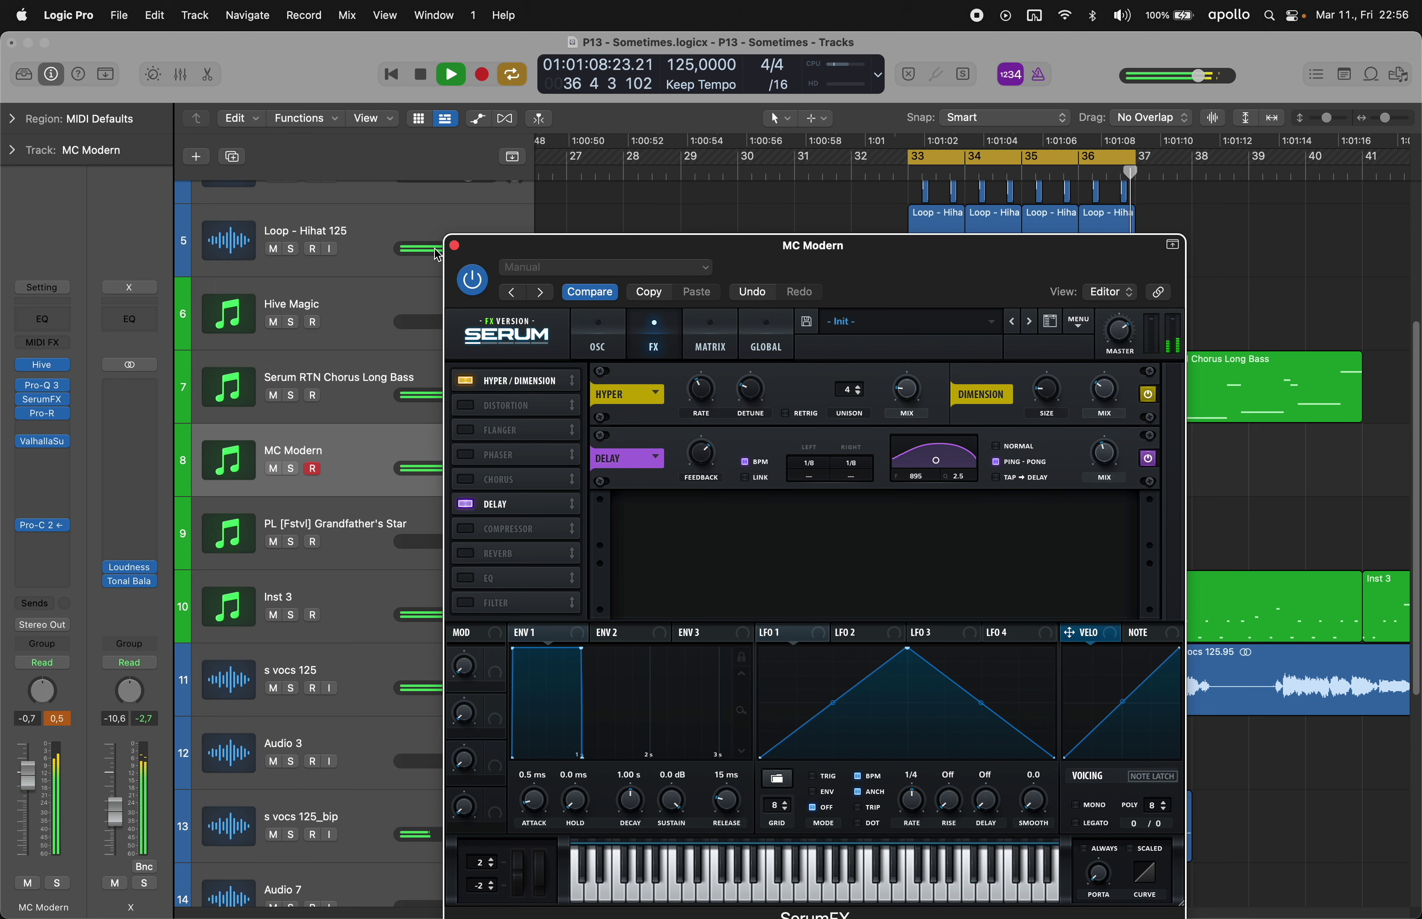
pyautogui.click(454, 245)
pyautogui.moveTo(18, 768); pyautogui.dragTo(18, 764)
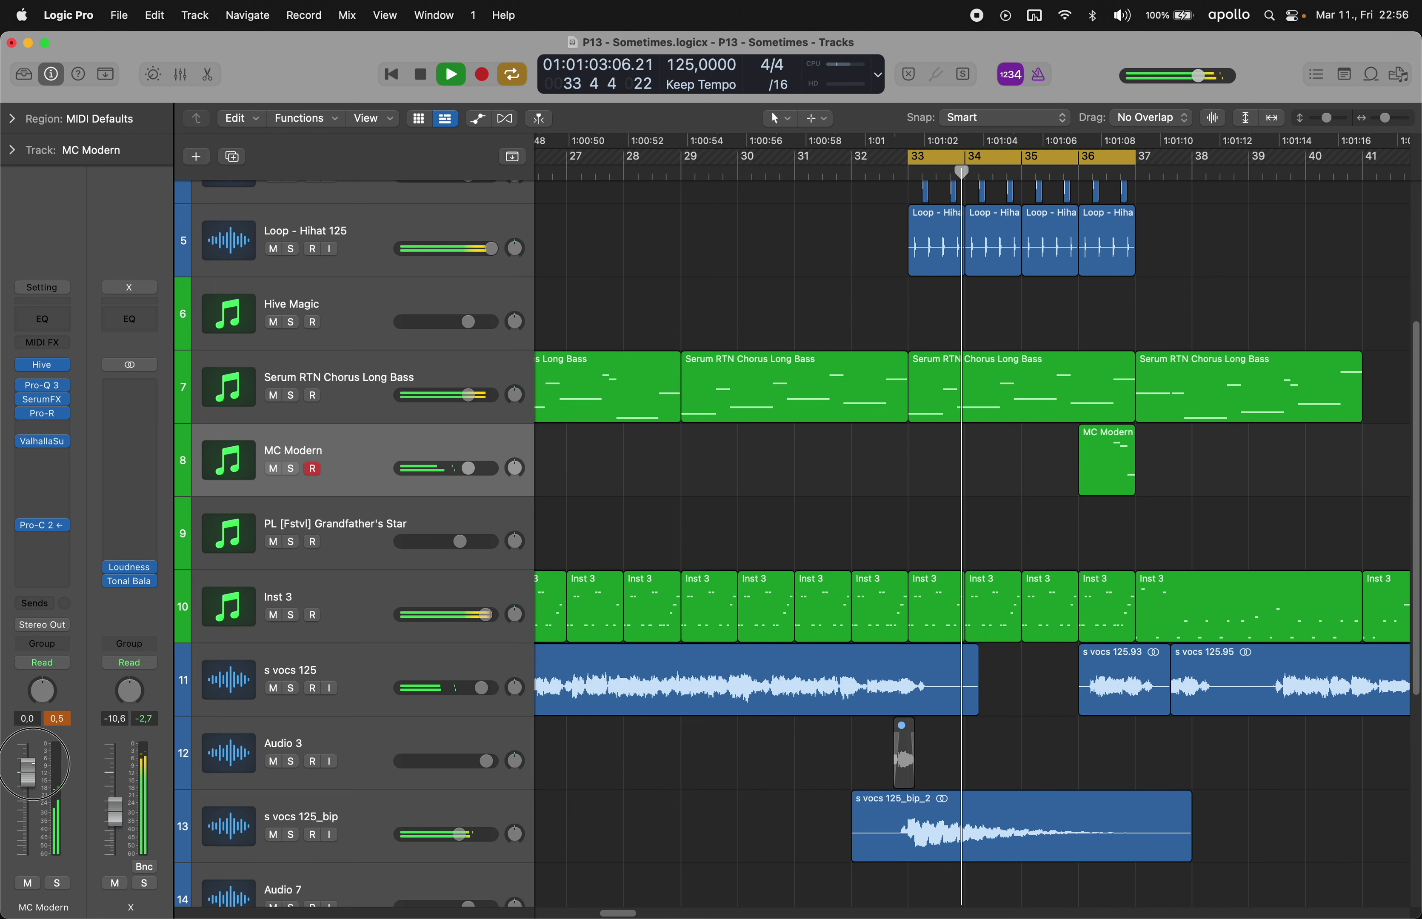
# - Mute the VPE1 Claps 098, VMH2 Claps 039 and Loop - Hihat 125 tracks
pyautogui.press('super+Left')
pyautogui.scroll(3, 683, 290)
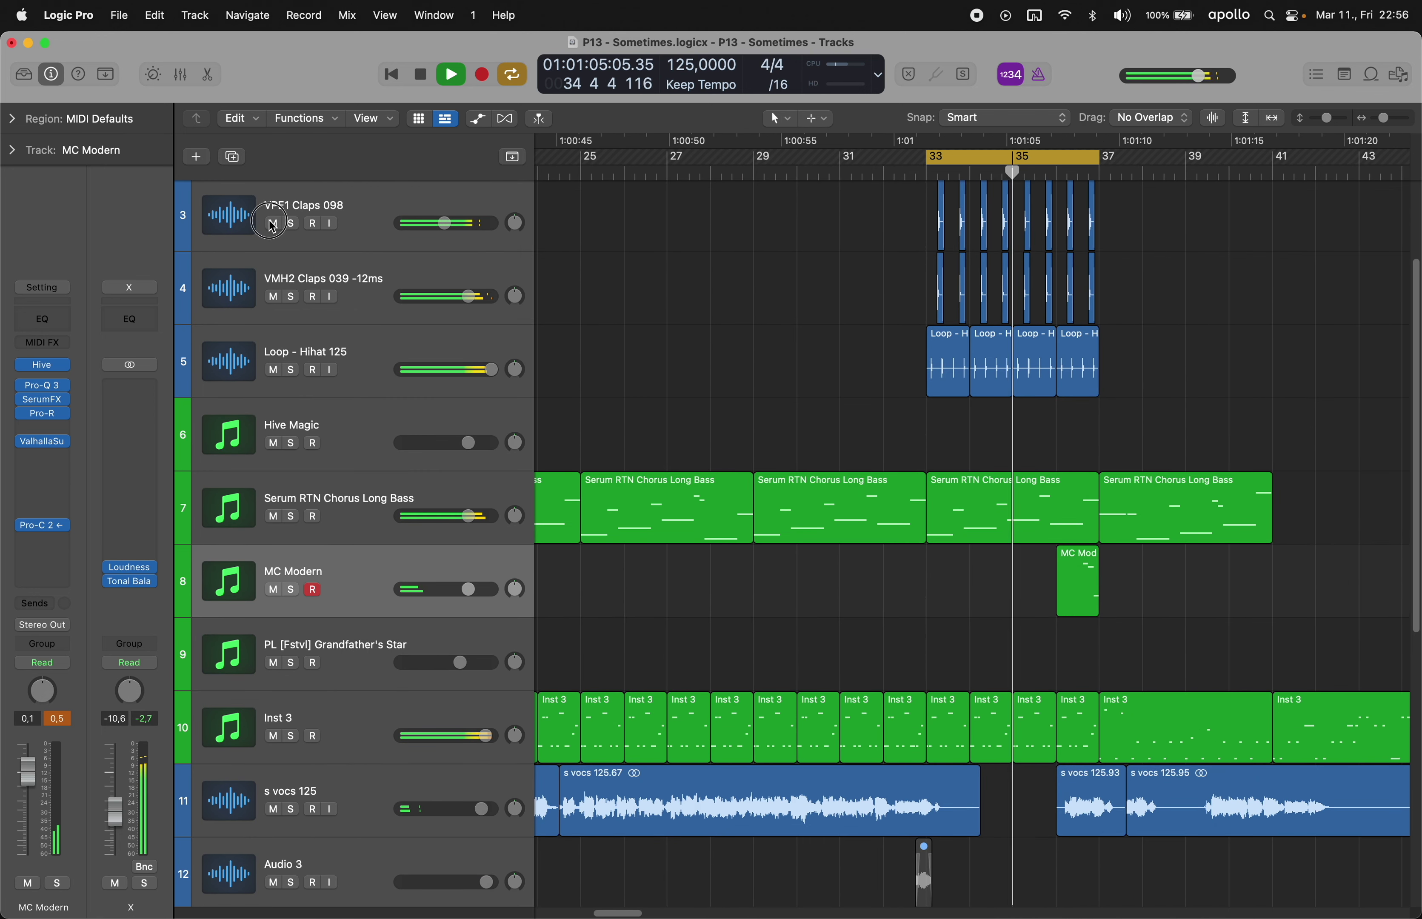
pyautogui.moveTo(272, 223); pyautogui.dragTo(273, 369)
pyautogui.scroll(4, 739, 339)
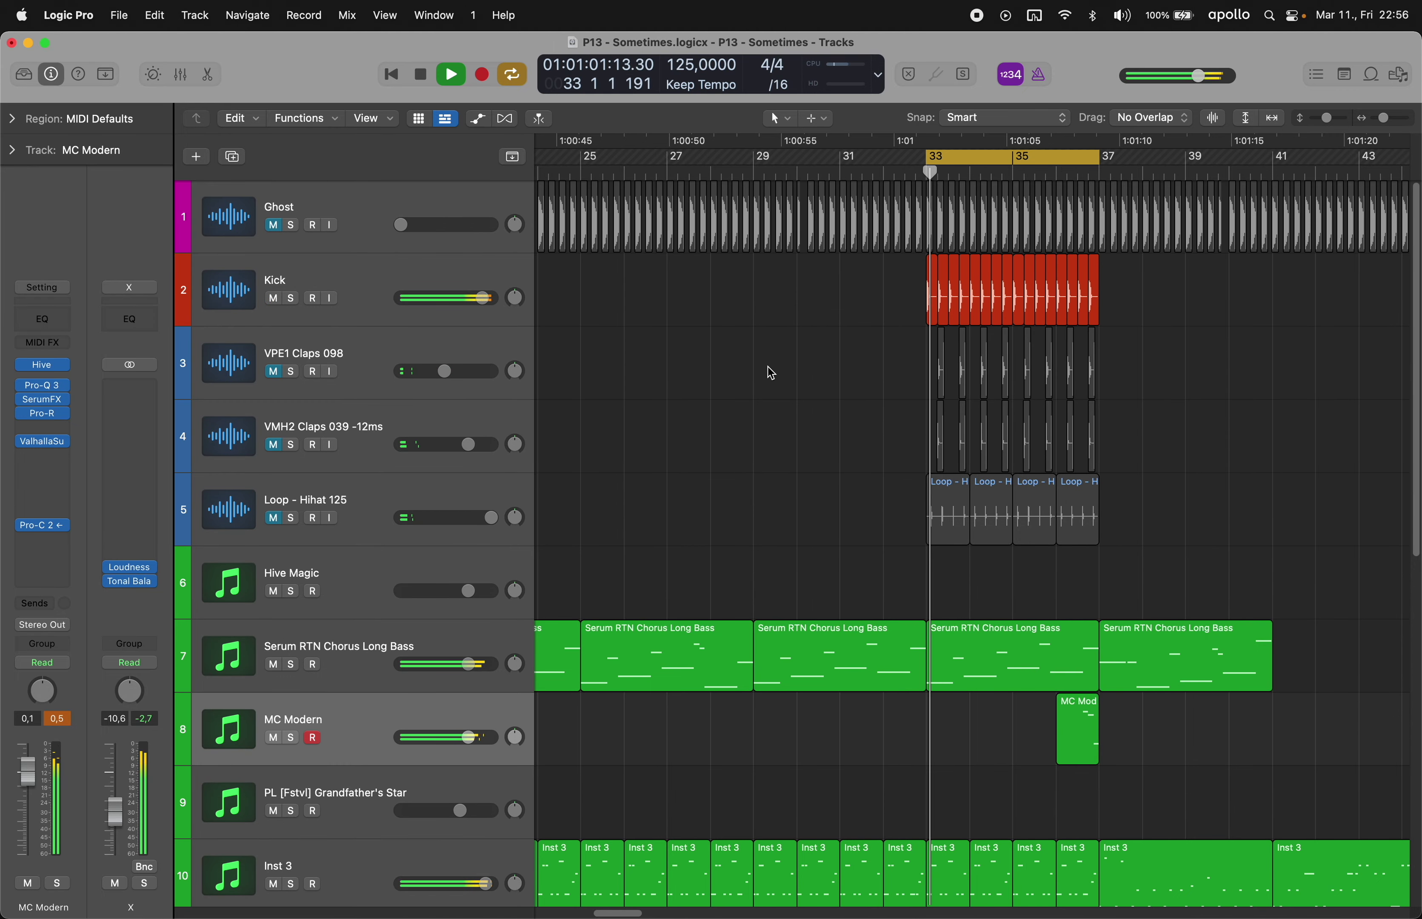
# - Copy the four Inst 3 regions from bars 33 to 36 onto the MC Modern track, replacing its region there
pyautogui.press('super+Right')
pyautogui.press('super+Right')
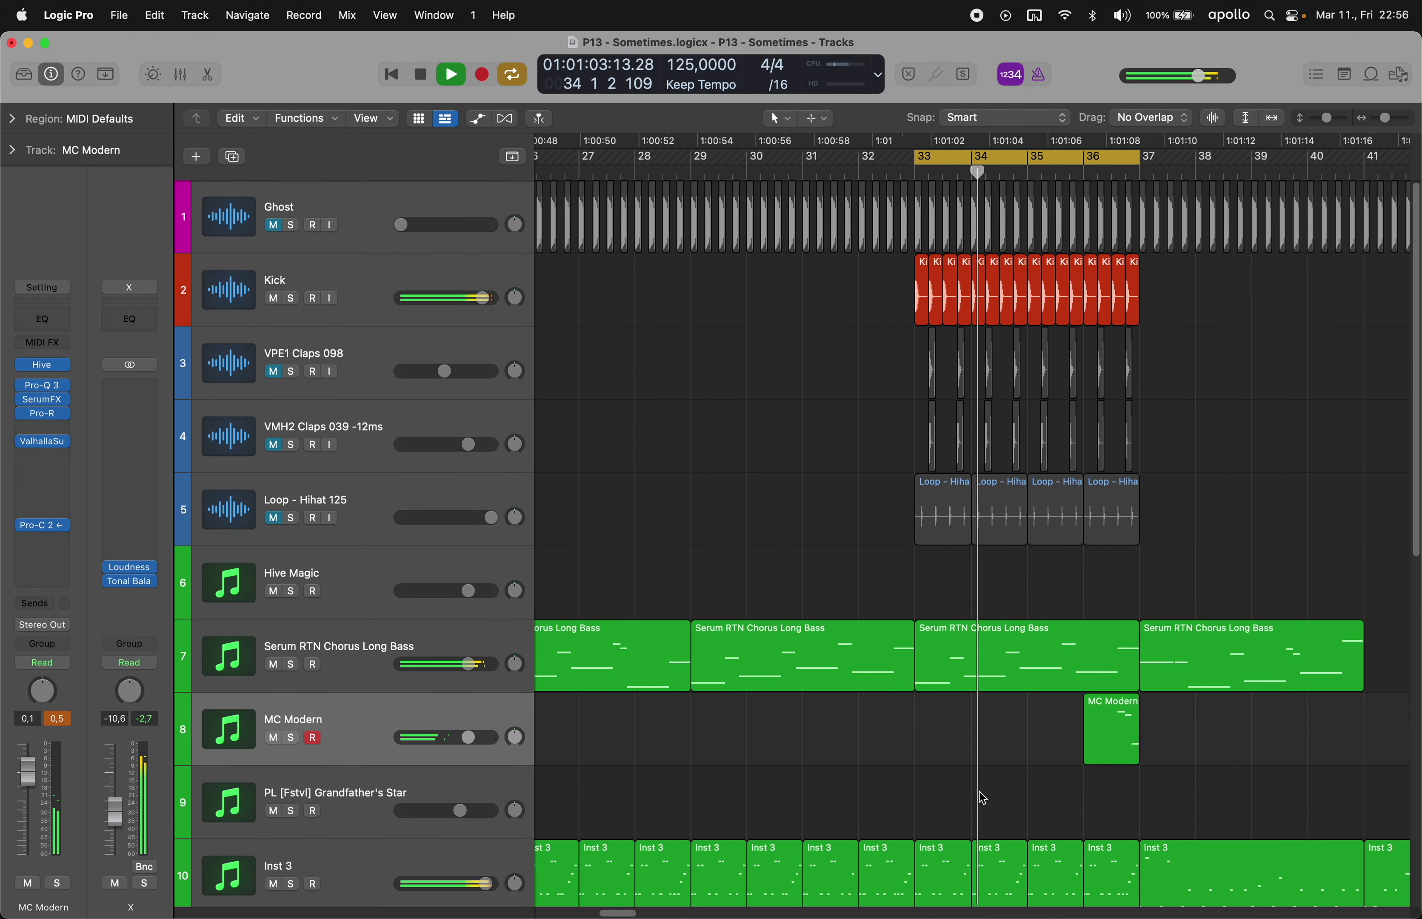
pyautogui.moveTo(949, 809); pyautogui.dragTo(1108, 877)
pyautogui.press('super+c')
pyautogui.keyDown('super'); pyautogui.click(916, 741); pyautogui.keyUp('super')
pyautogui.press('super+v')
pyautogui.click(873, 569)
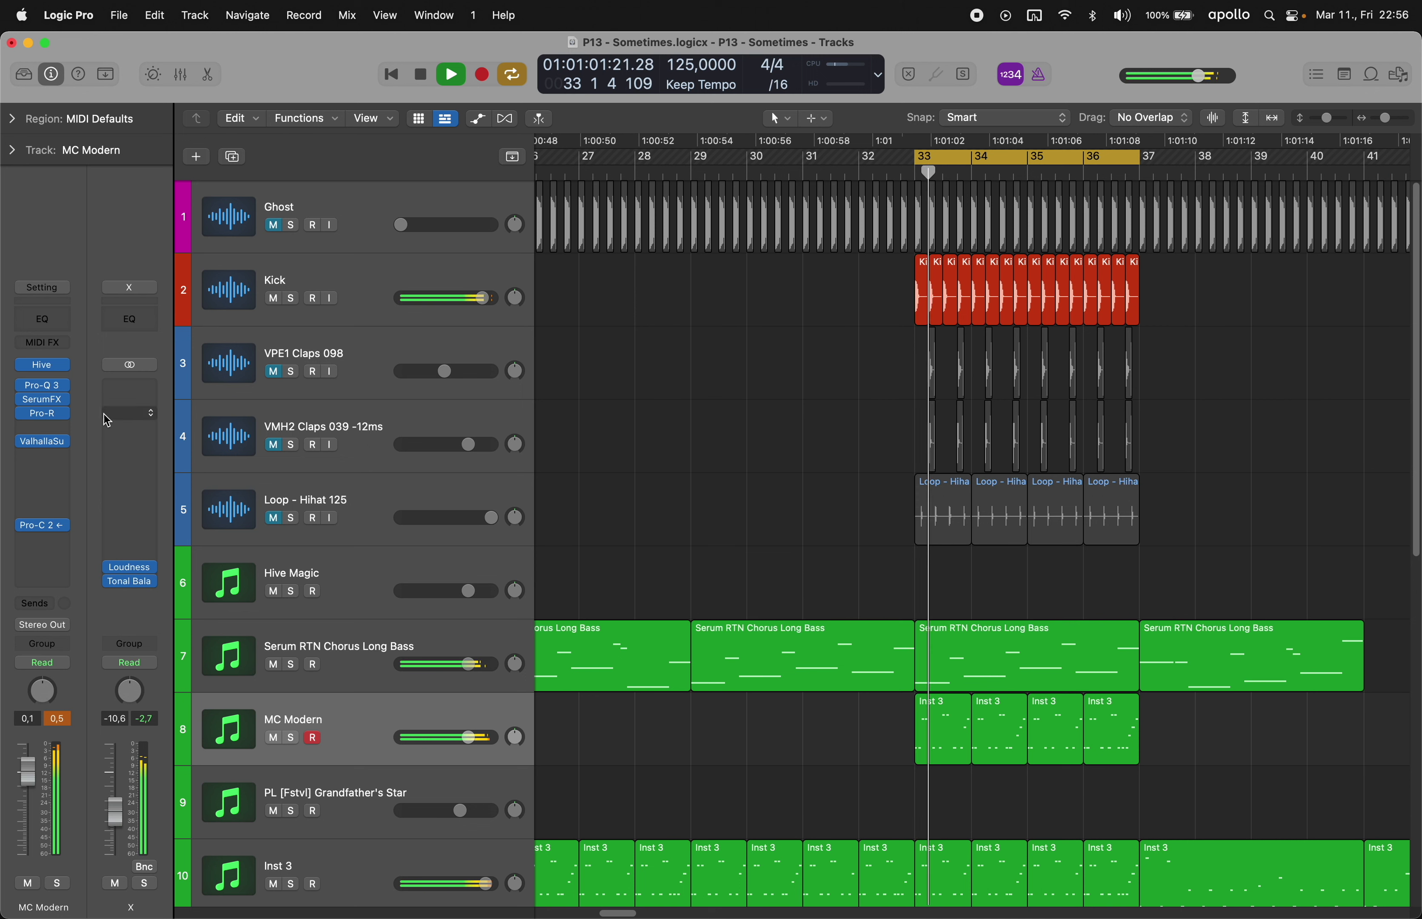
# - Lower the ValhallaSupermassive mix on the MC Modern track
pyautogui.click(43, 442)
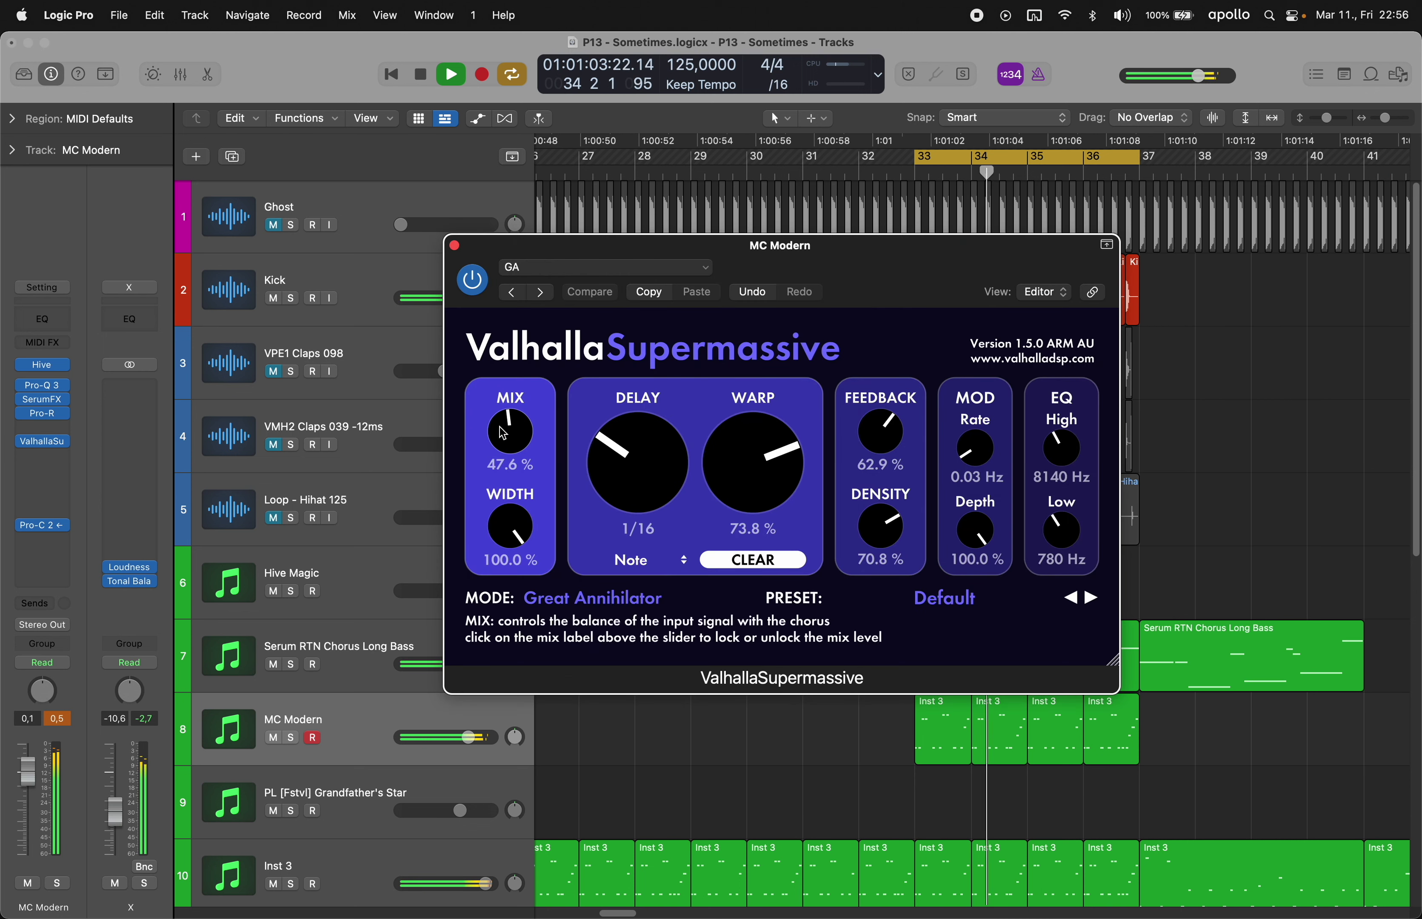
pyautogui.moveTo(509, 445); pyautogui.dragTo(510, 488)
pyautogui.click(454, 246)
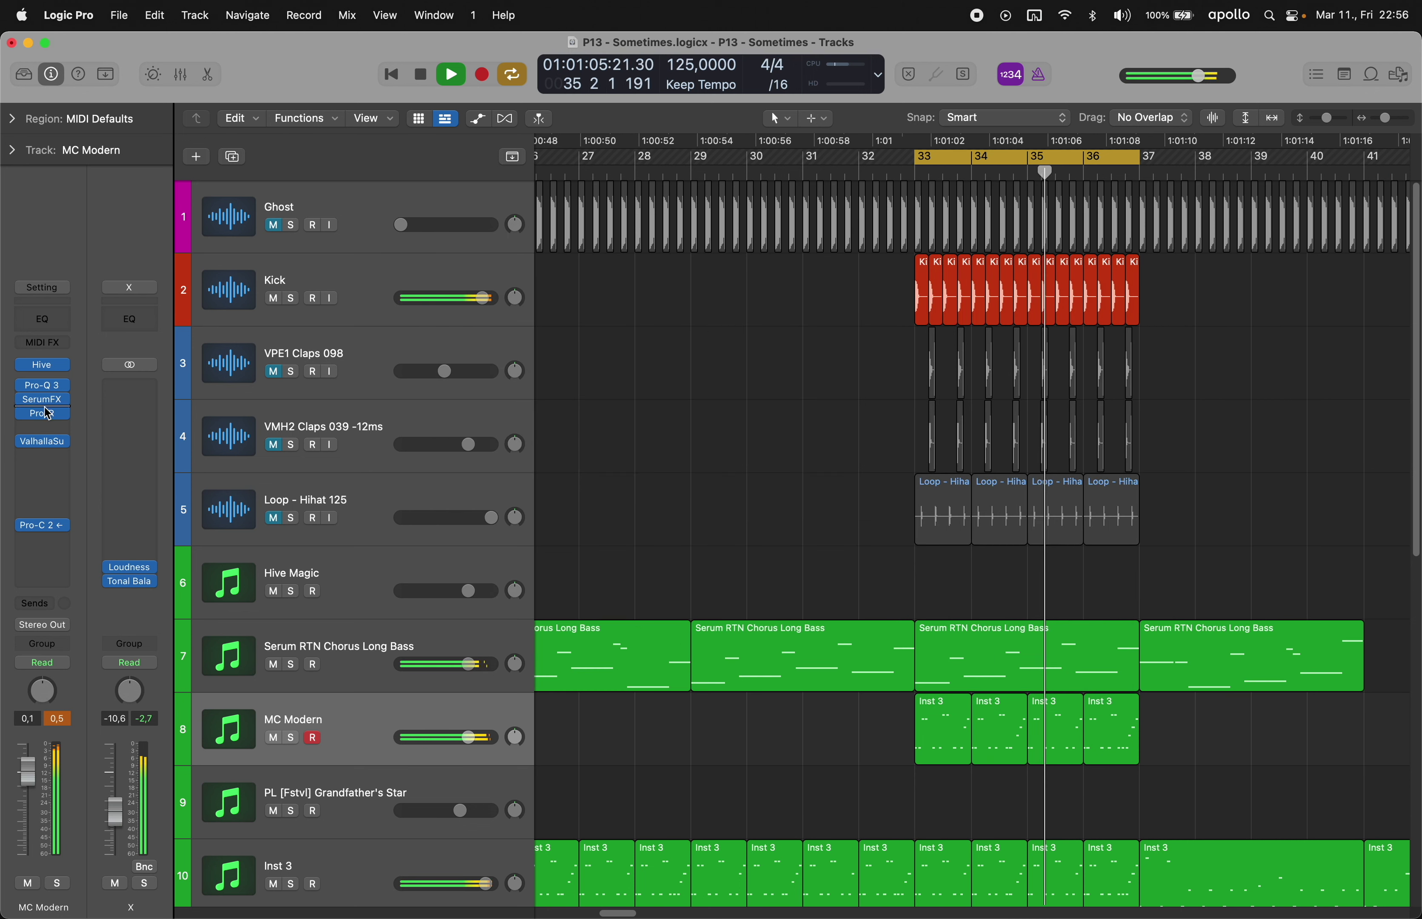
# - Review the SerumFX, Pro-Q 3 and Hive settings on the MC Modern track, including Hive's filter 1 envelope depth
pyautogui.click(42, 400)
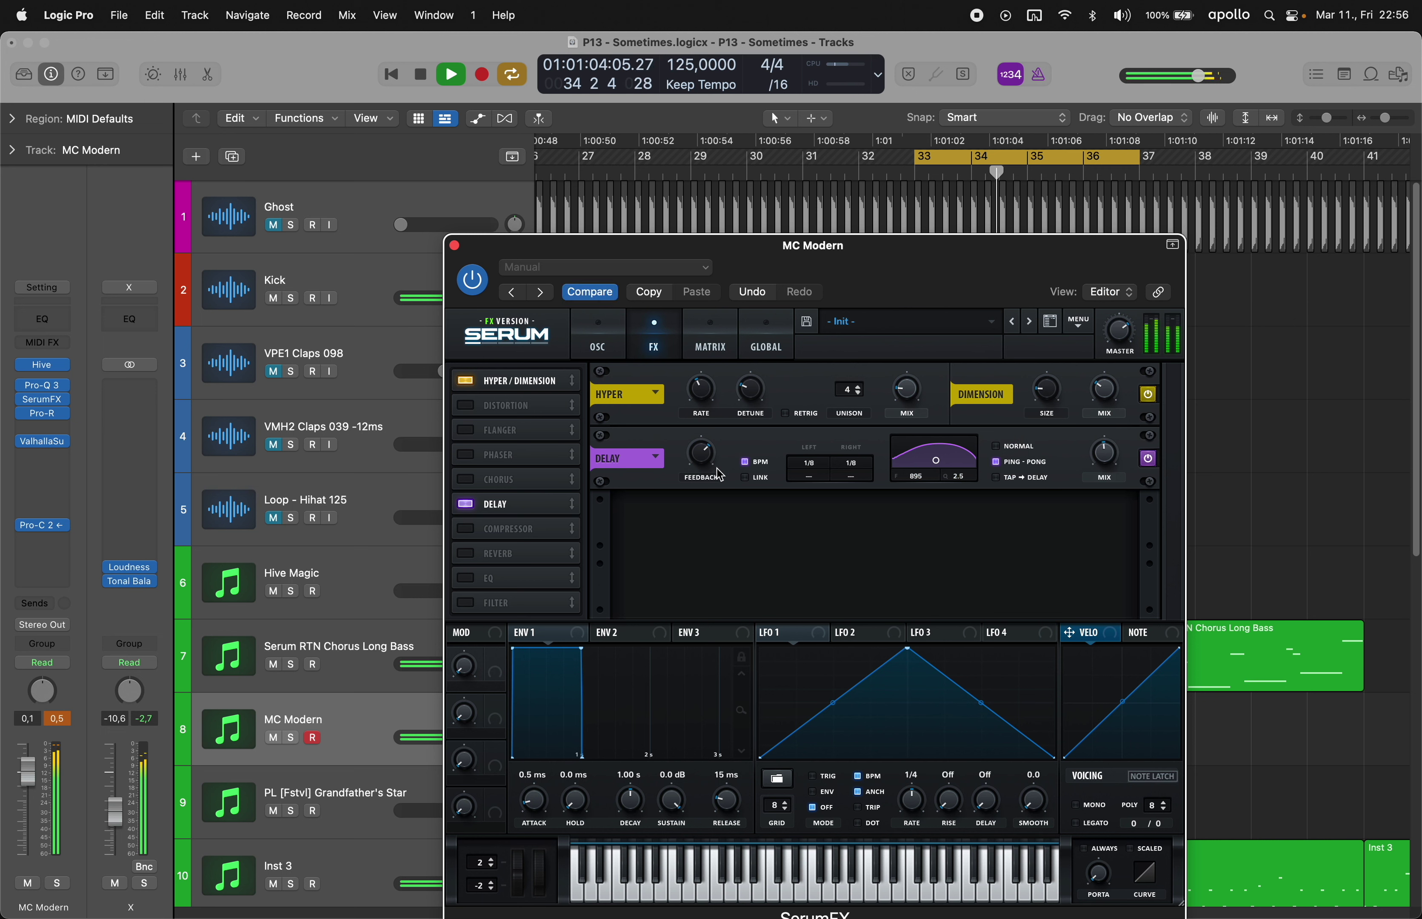
pyautogui.click(453, 245)
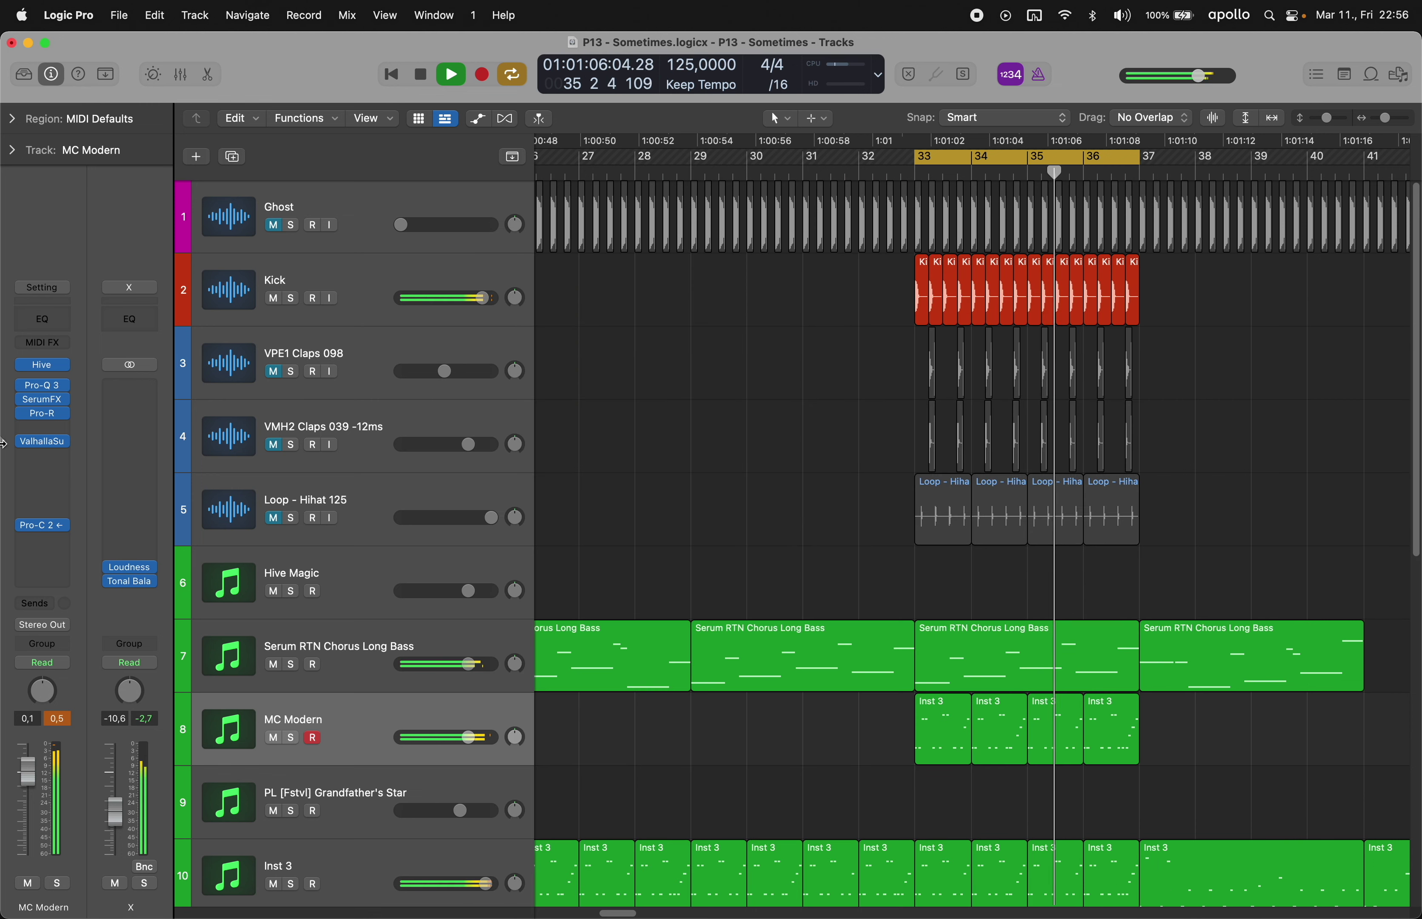
pyautogui.click(54, 386)
pyautogui.click(44, 365)
pyautogui.click(454, 245)
pyautogui.moveTo(1022, 261); pyautogui.dragTo(921, 126)
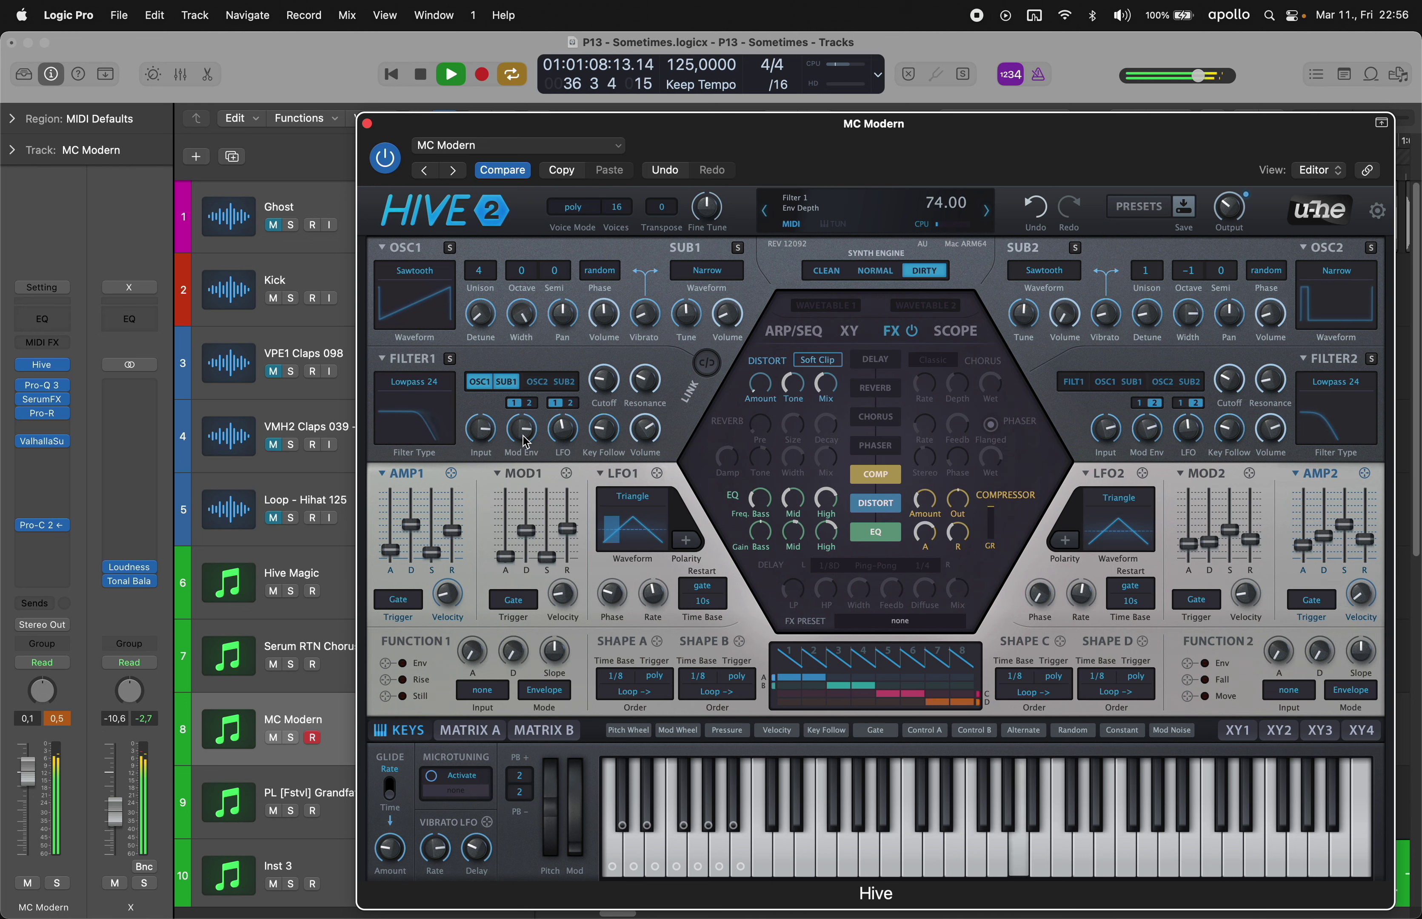
pyautogui.click(368, 125)
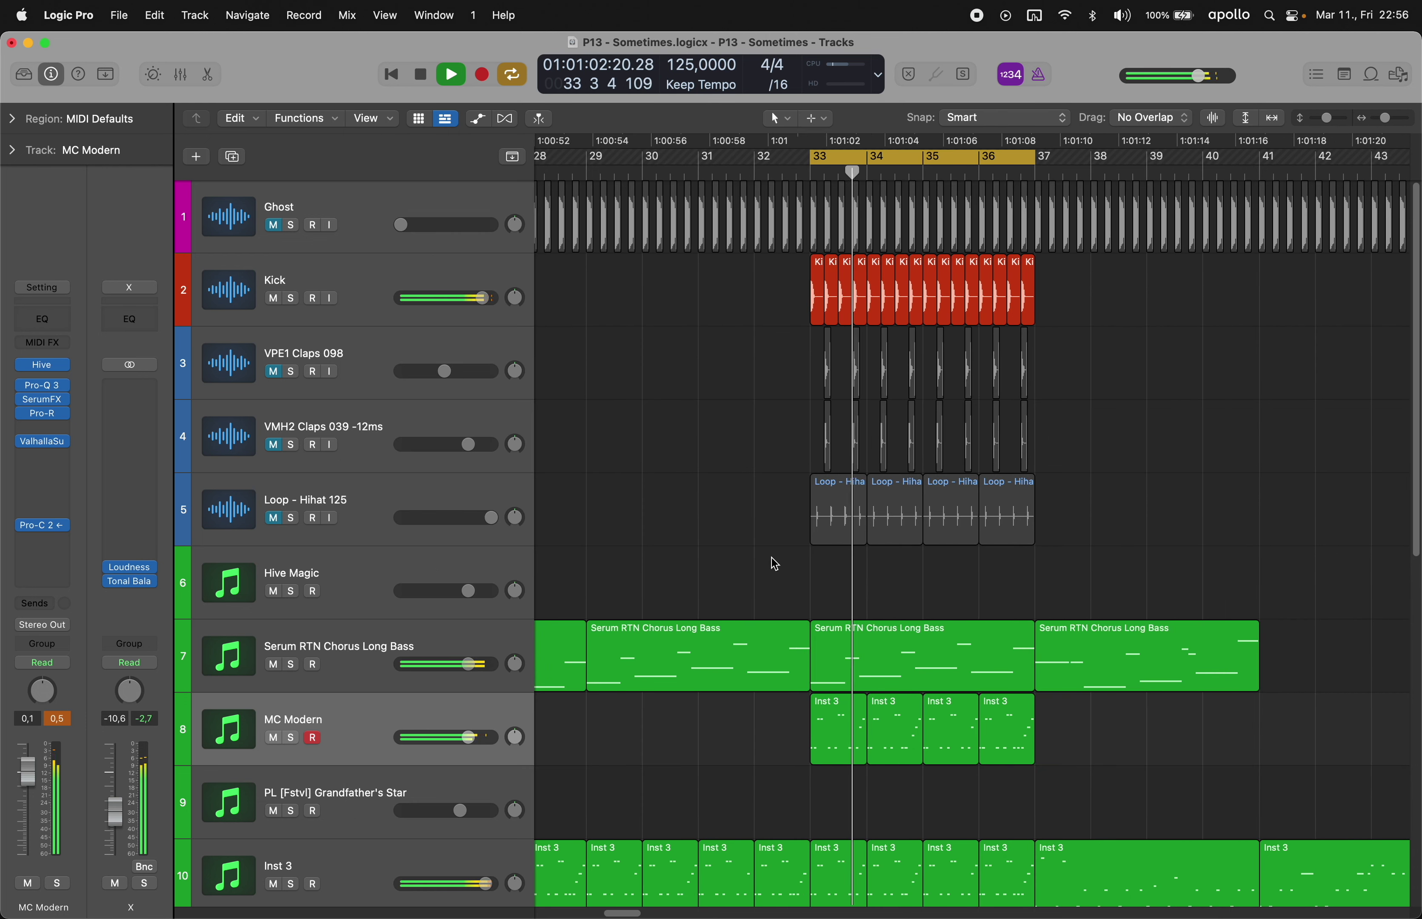
# - Inspect the Diva synth settings on the Inst 3 track
pyautogui.scroll(-3, 772, 563)
pyautogui.hscroll(-2, 711, 648)
pyautogui.press('super+Left')
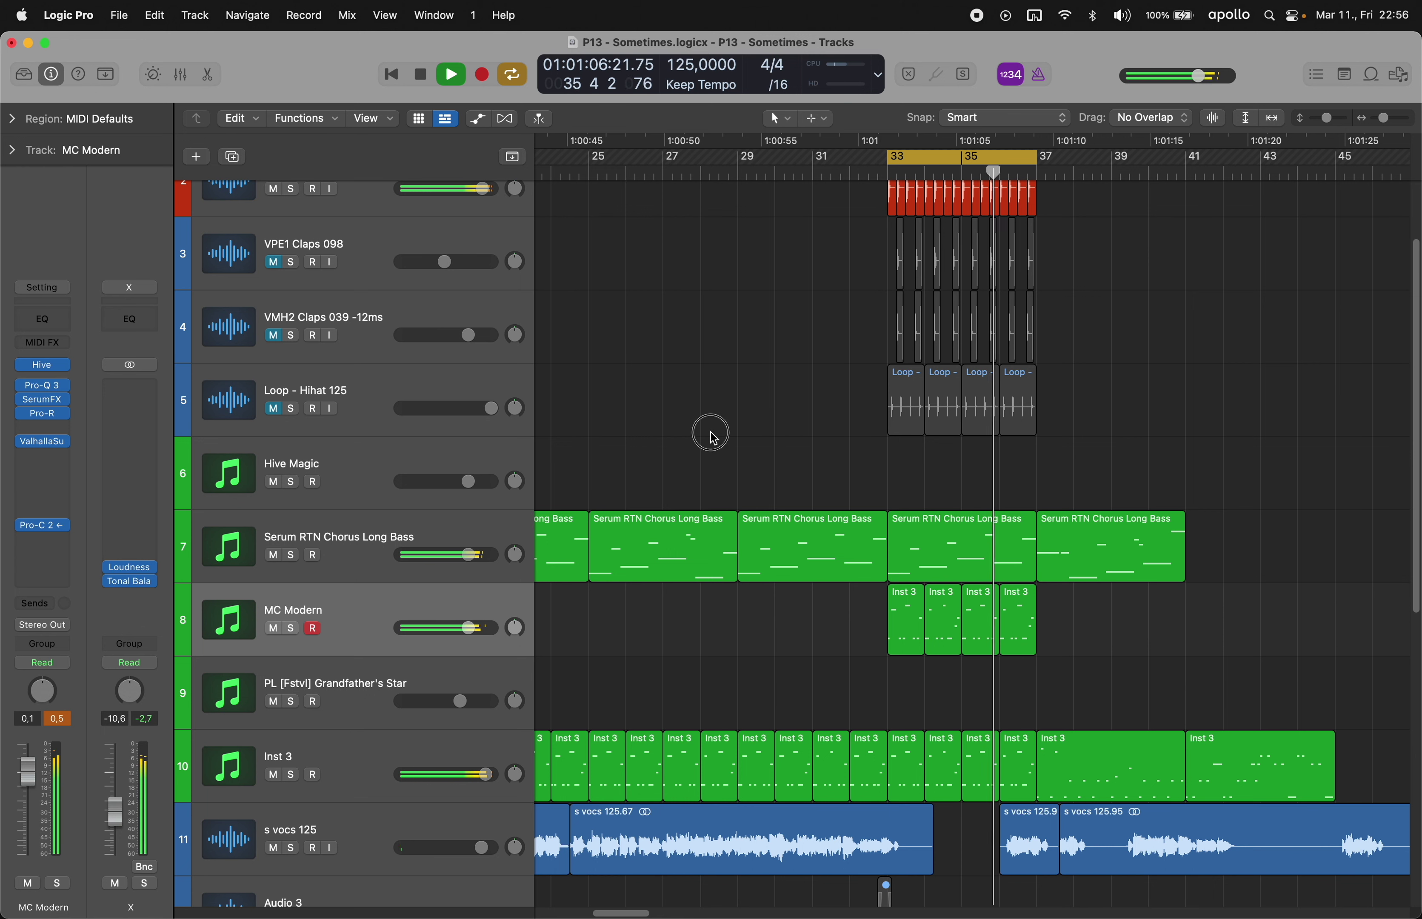
pyautogui.click(335, 744)
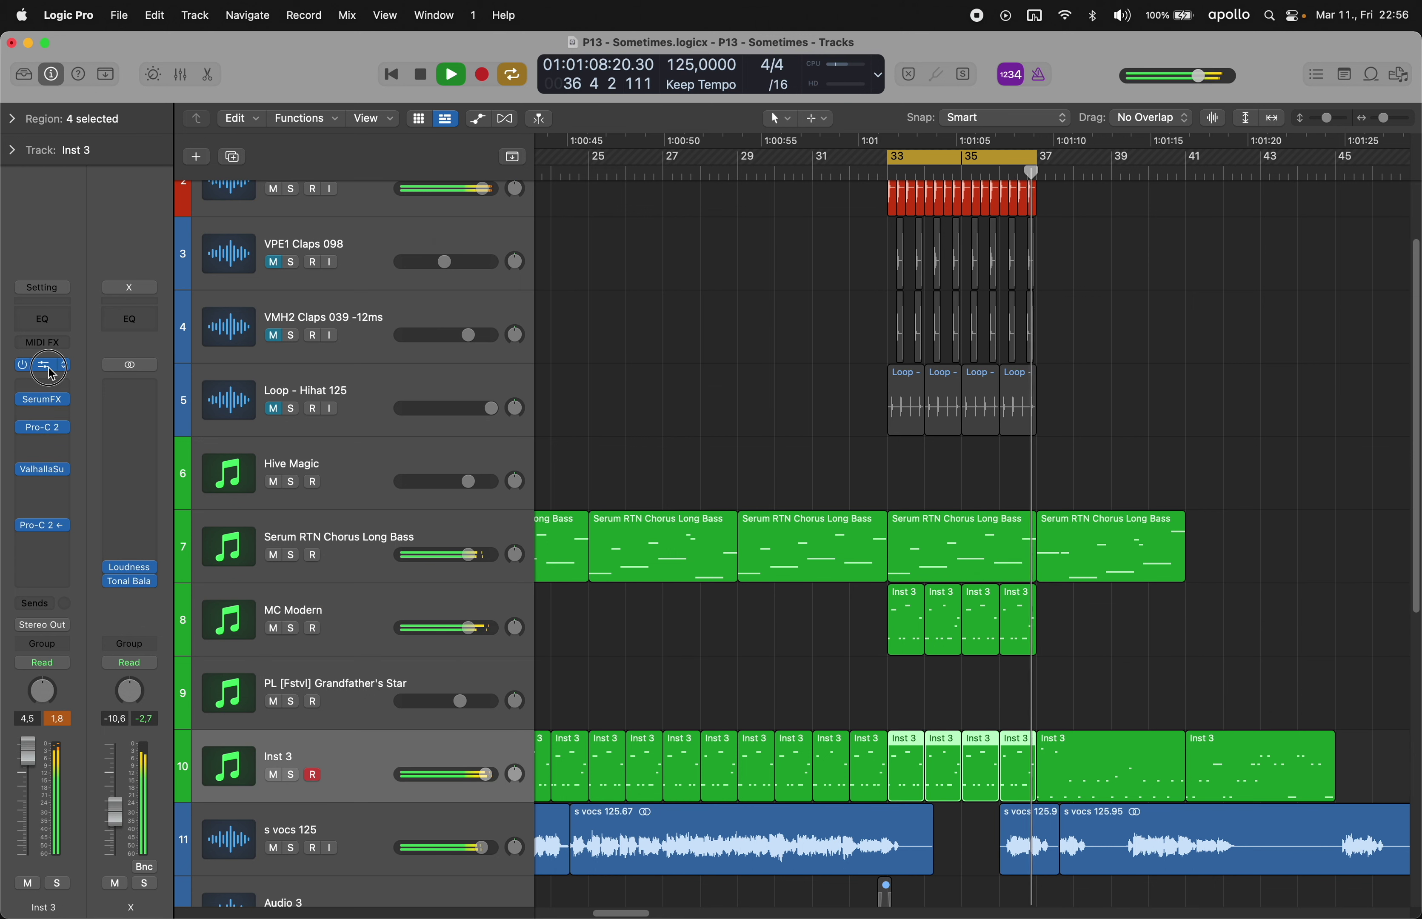
pyautogui.click(48, 366)
pyautogui.click(691, 207)
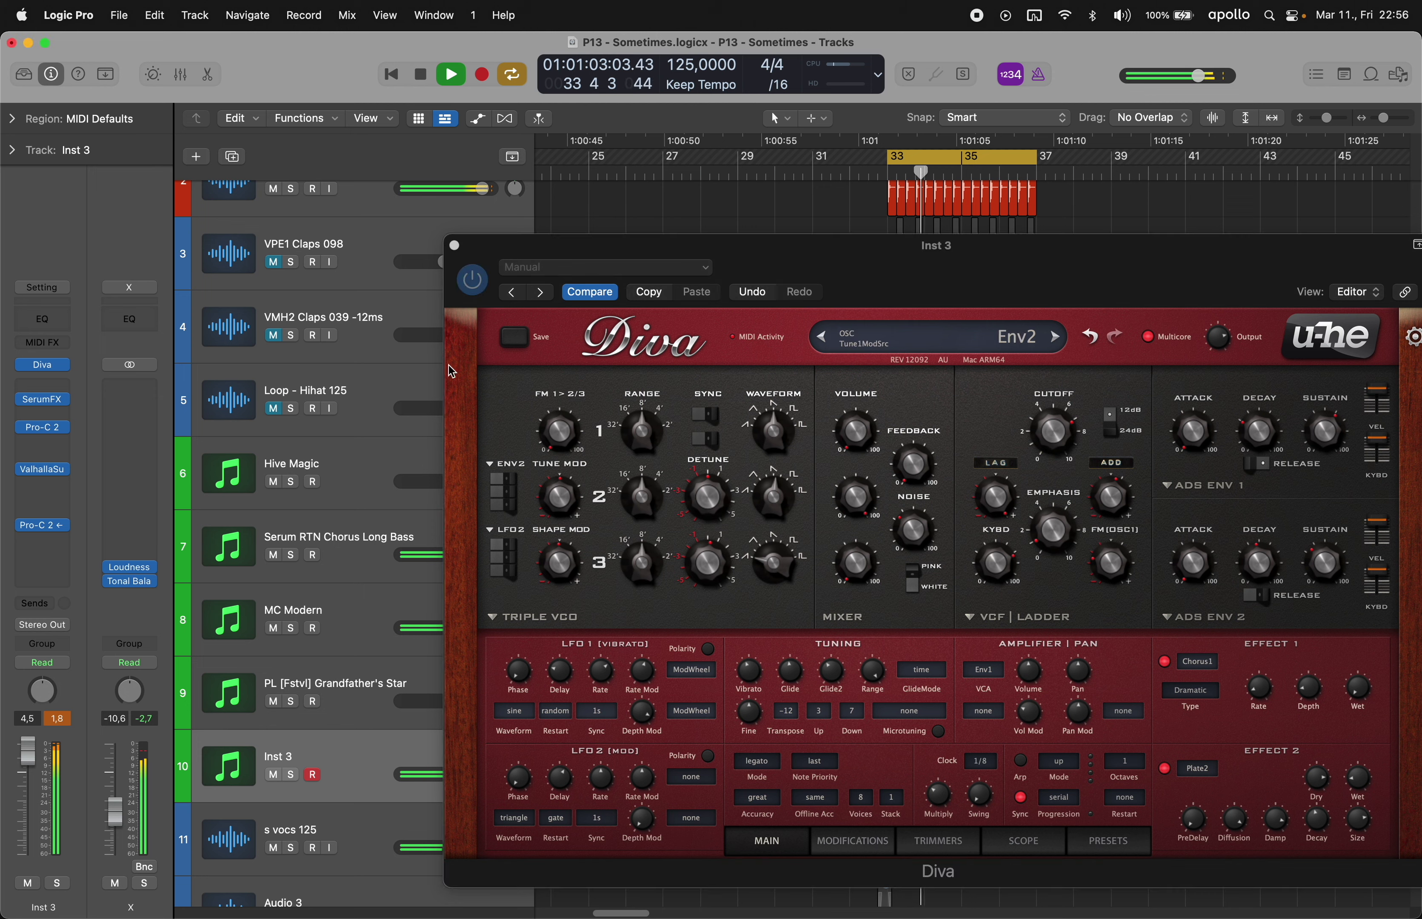
pyautogui.click(454, 246)
# - Check the filter 1 cutoff in the Hive synth on the MC Modern track
pyautogui.click(384, 596)
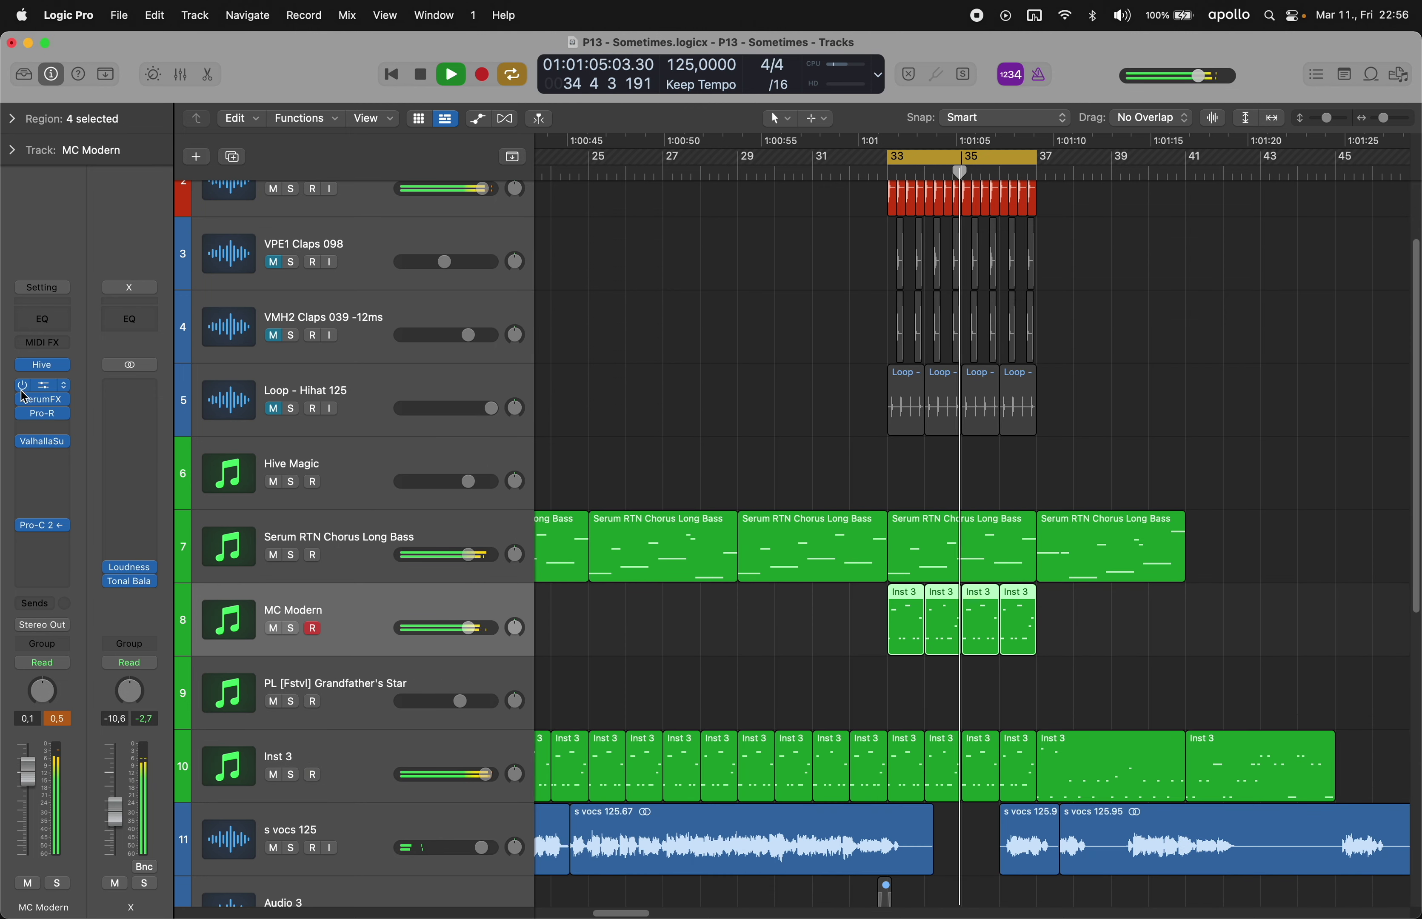
pyautogui.click(42, 364)
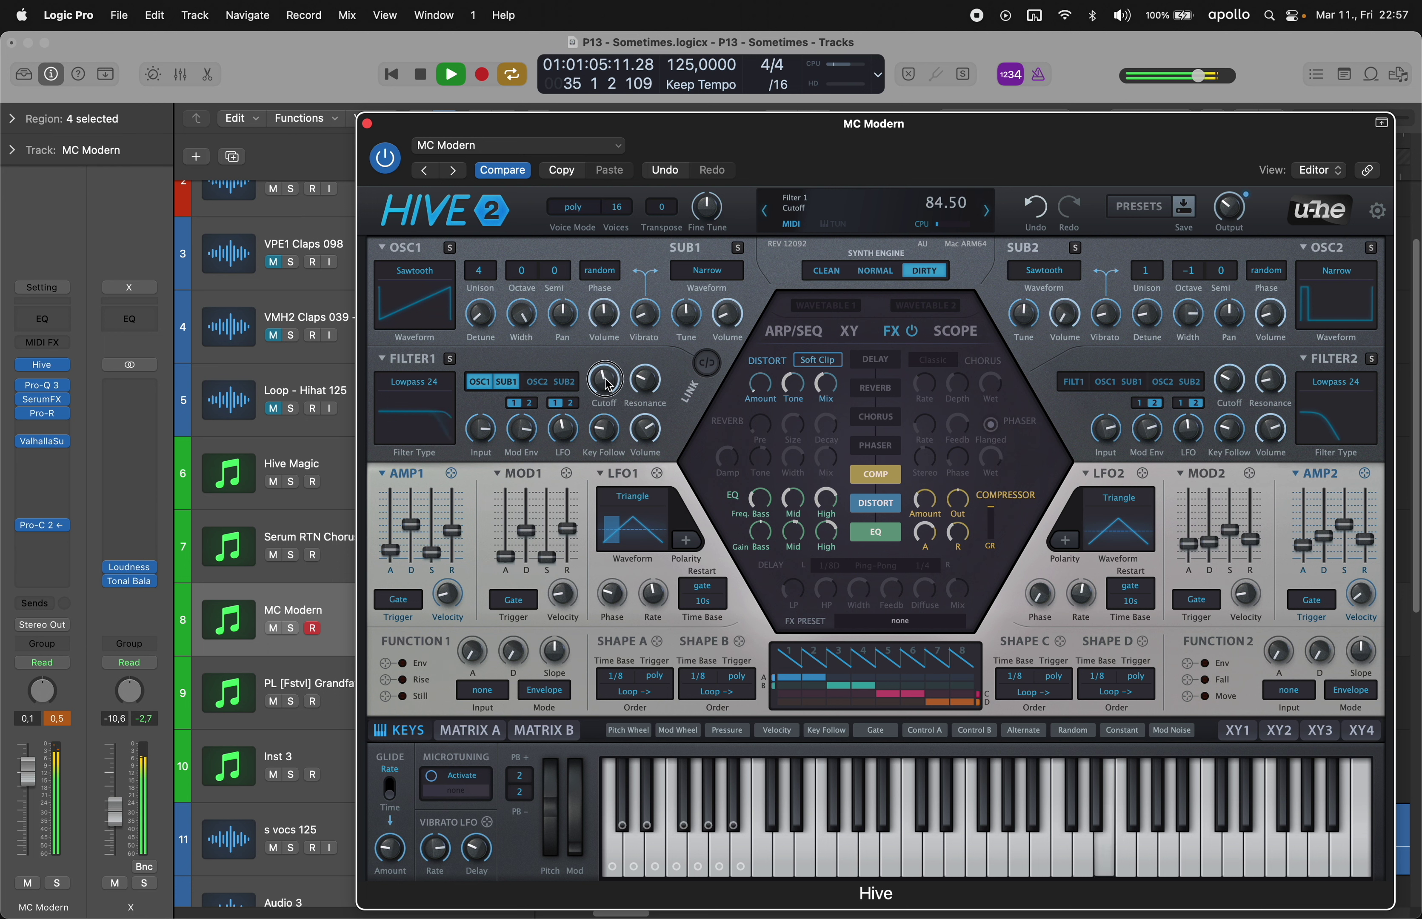
pyautogui.click(367, 124)
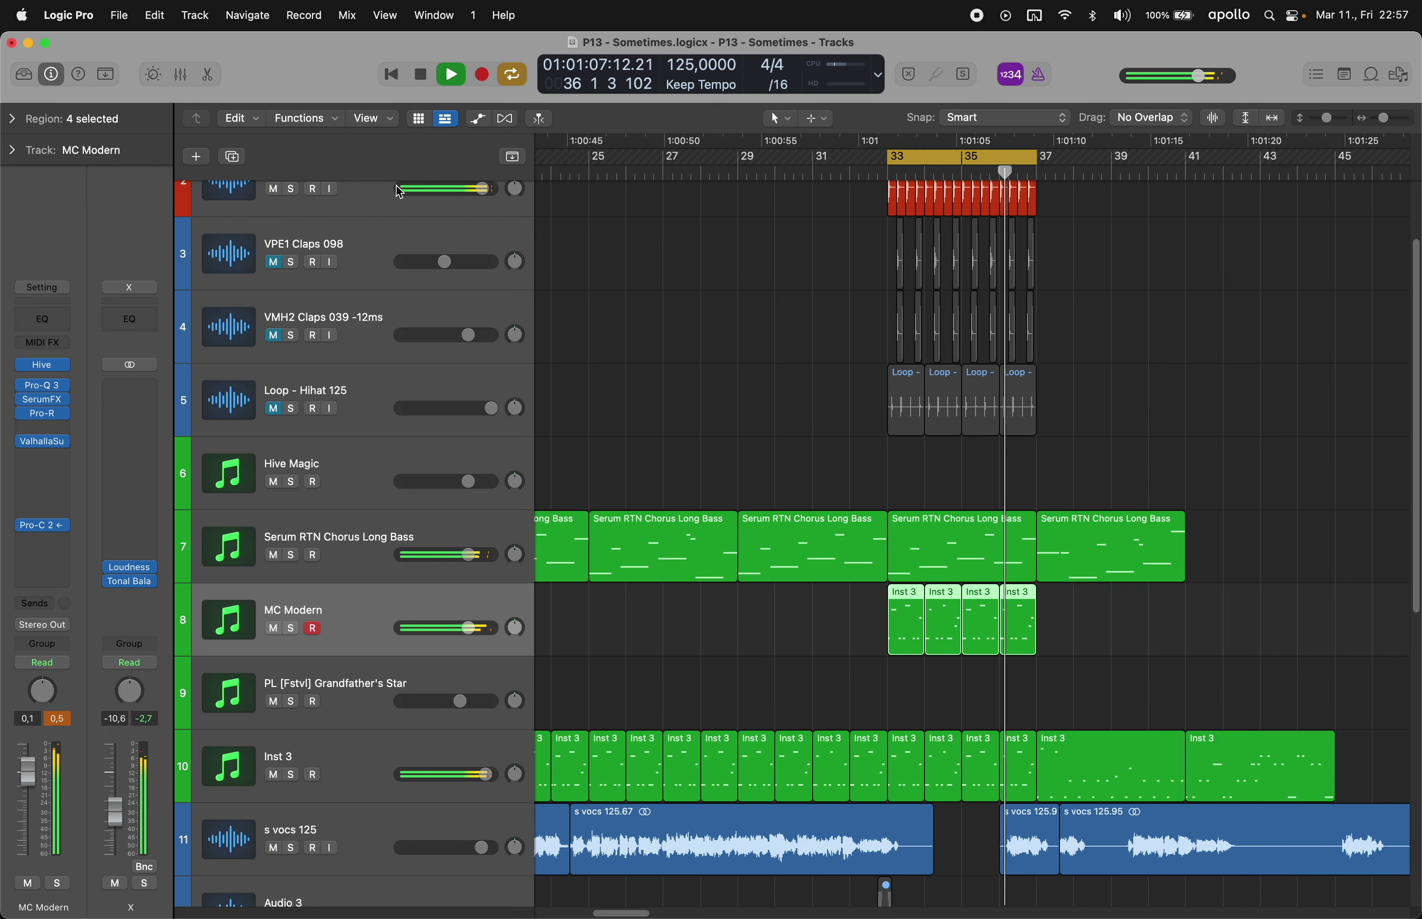
# - Mute the Kick track and deselect the MC Modern regions
pyautogui.scroll(1, 395, 194)
pyautogui.click(273, 214)
pyautogui.click(718, 310)
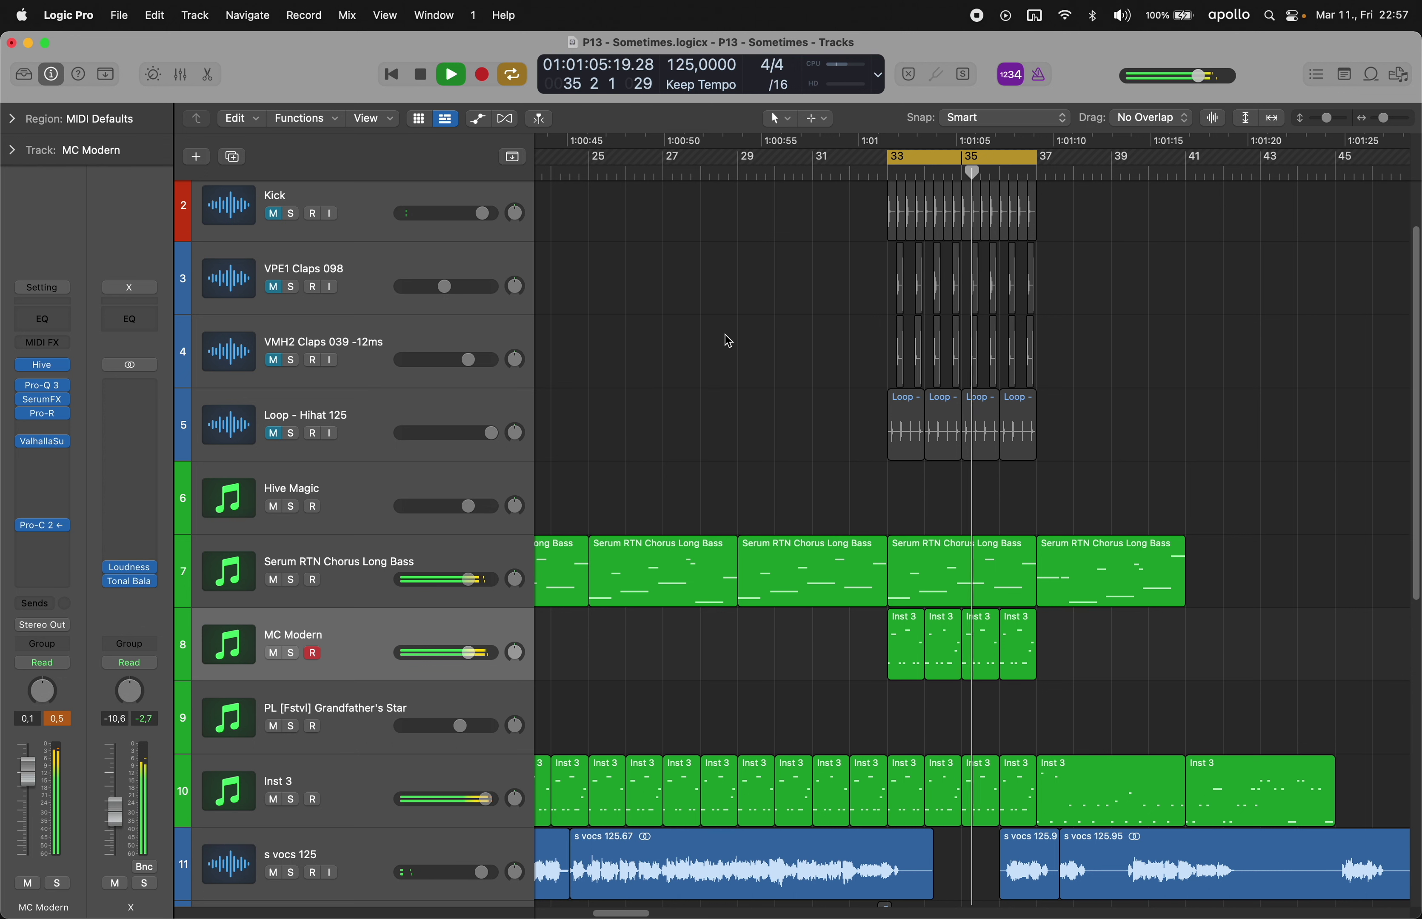
# - Compare the Diva settings on the Inst 3 track with the Hive settings on the MC Modern track
pyautogui.click(358, 806)
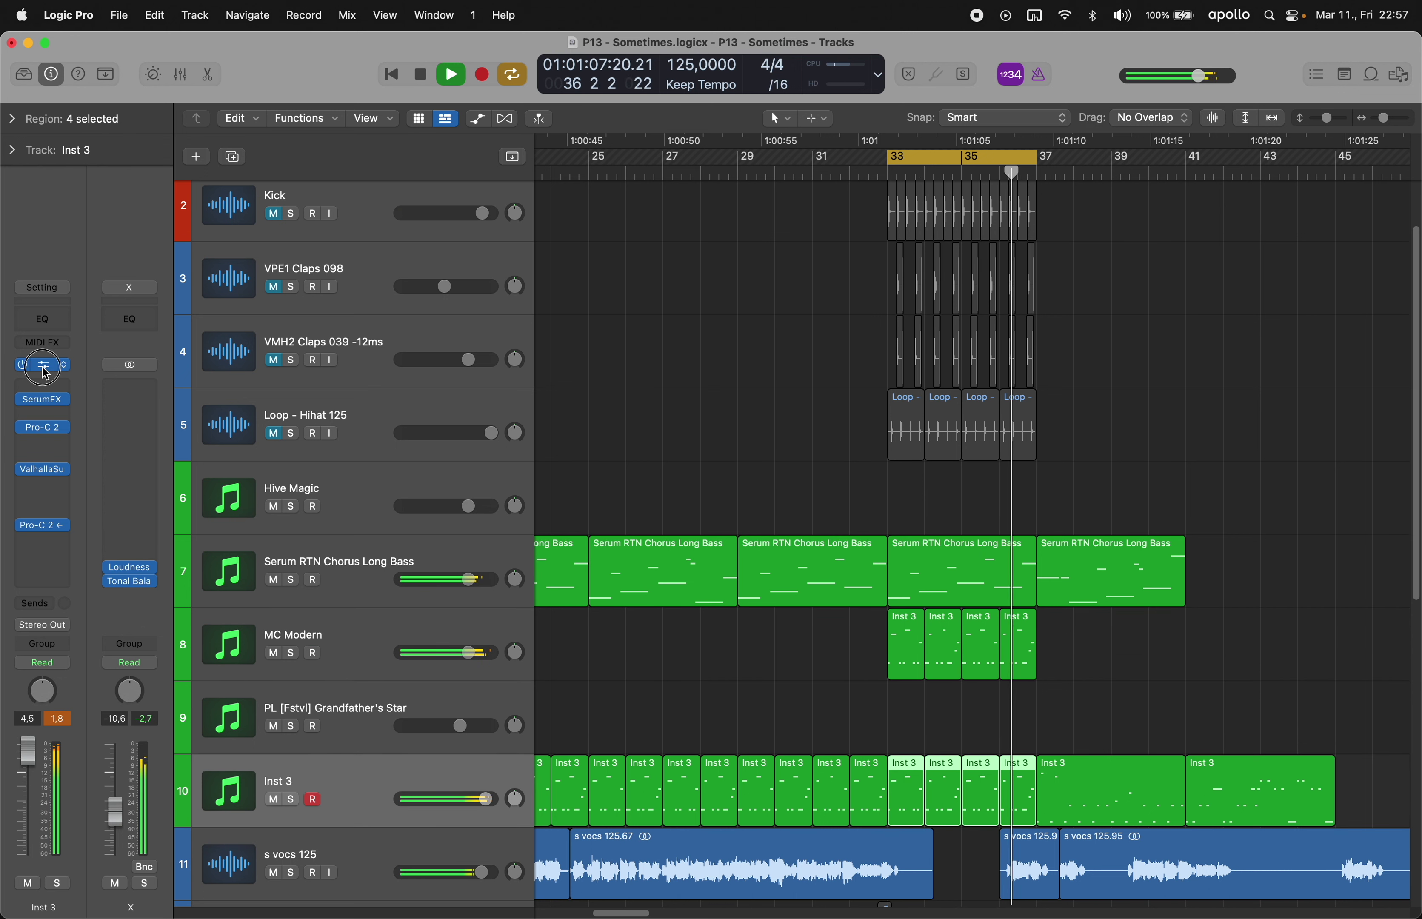
pyautogui.click(43, 365)
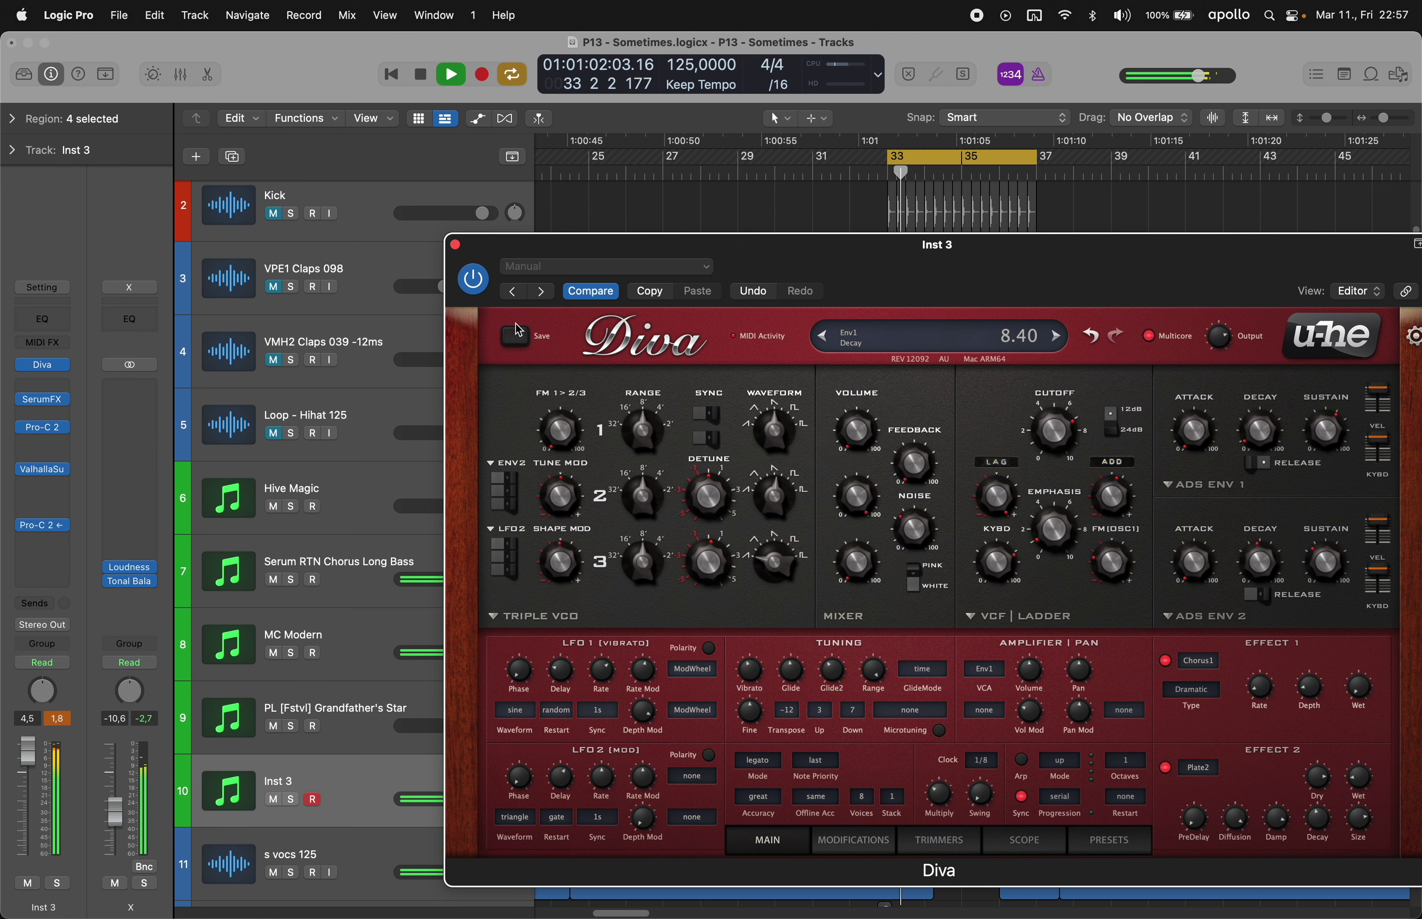
pyautogui.click(454, 245)
pyautogui.click(445, 635)
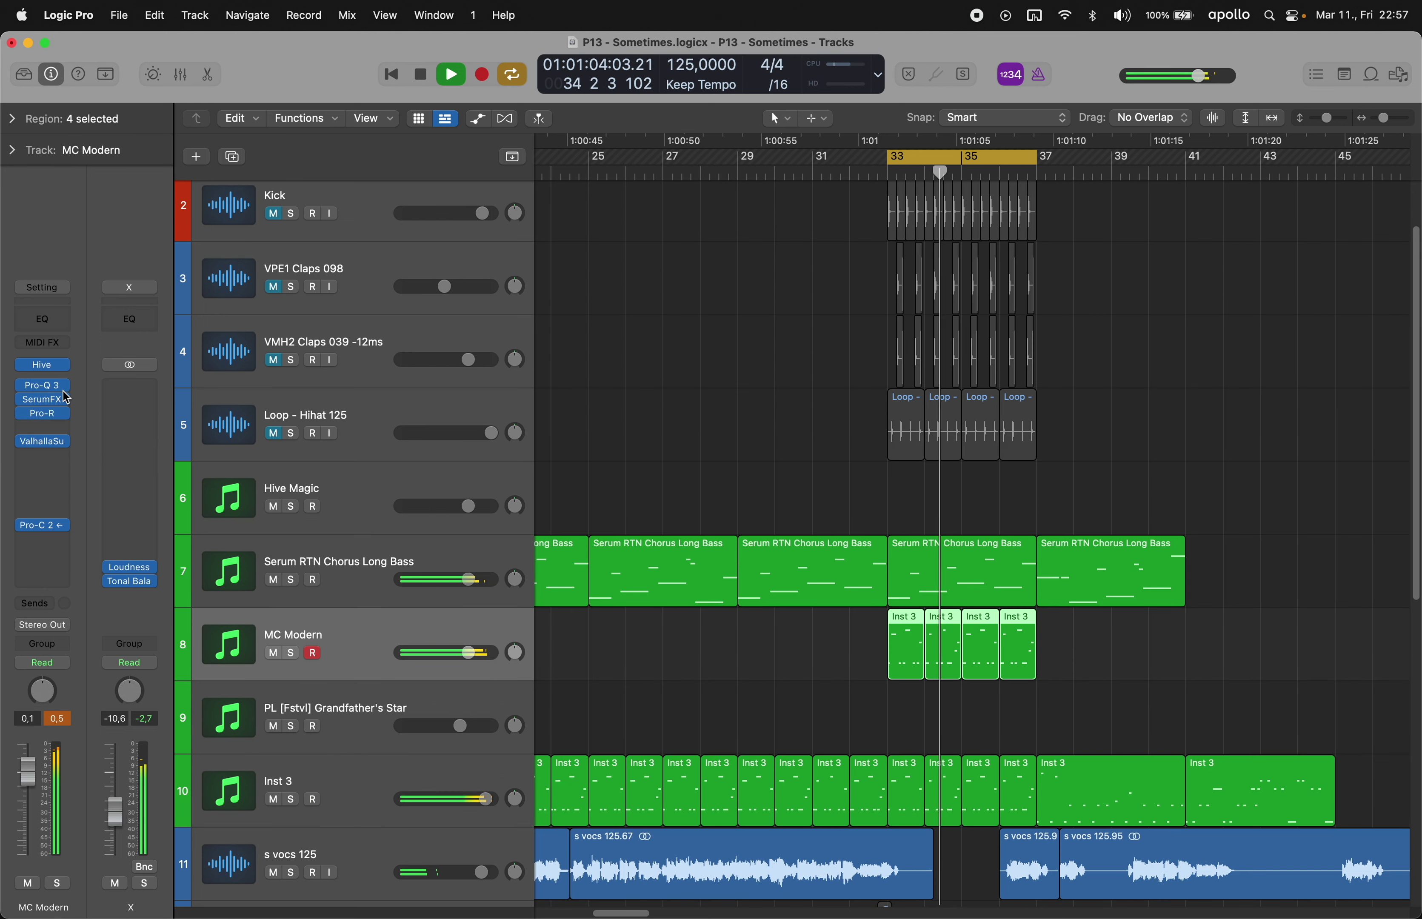
pyautogui.click(38, 369)
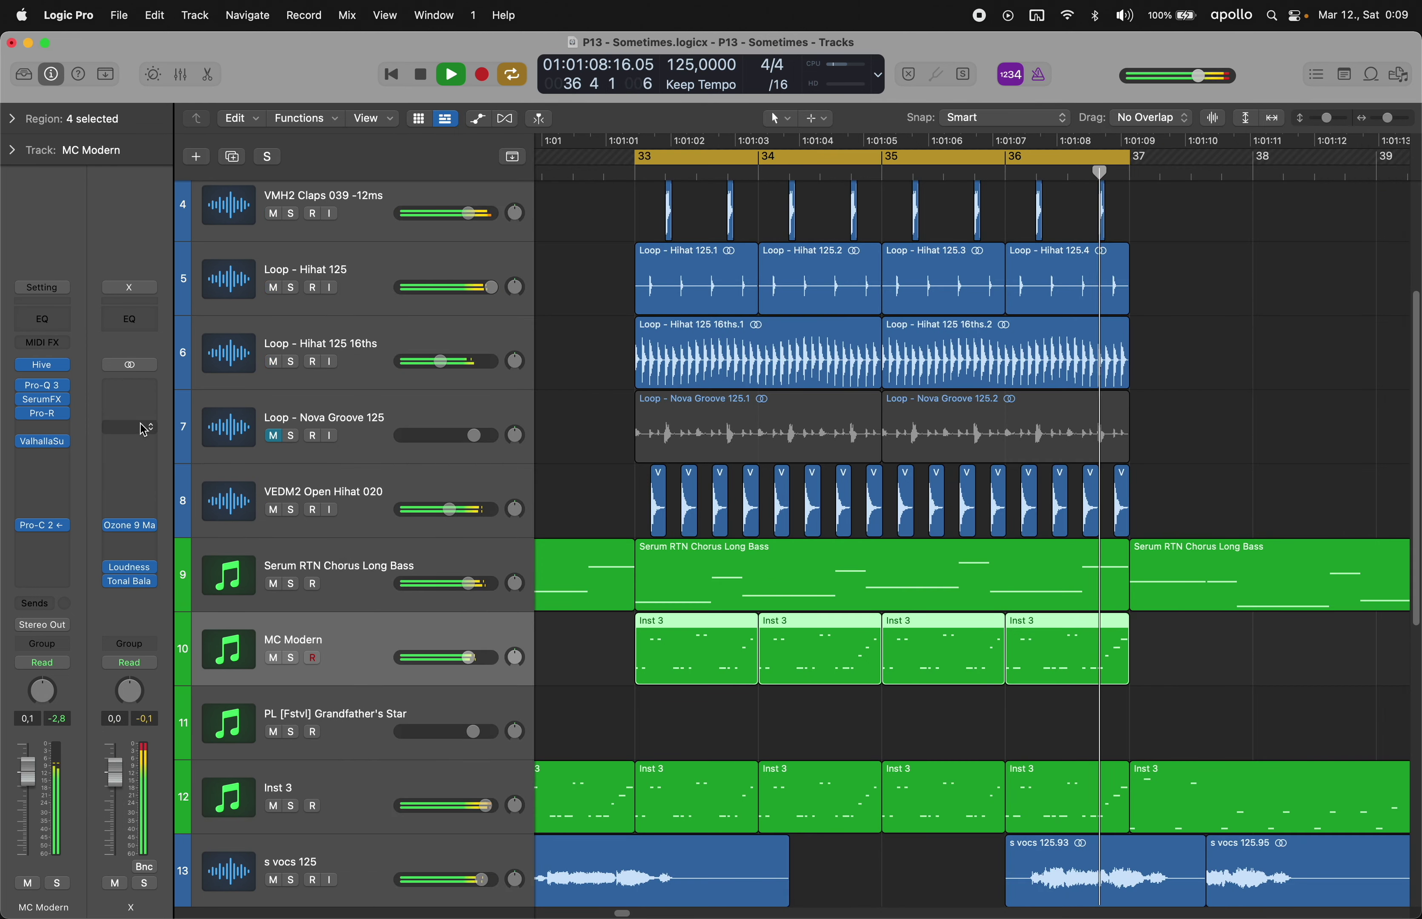
# - Insert a stereo UAD SSL G Bus Compressor on the X bus and lower its sidechain filter frequency
pyautogui.click(129, 385)
pyautogui.moveTo(230, 559)
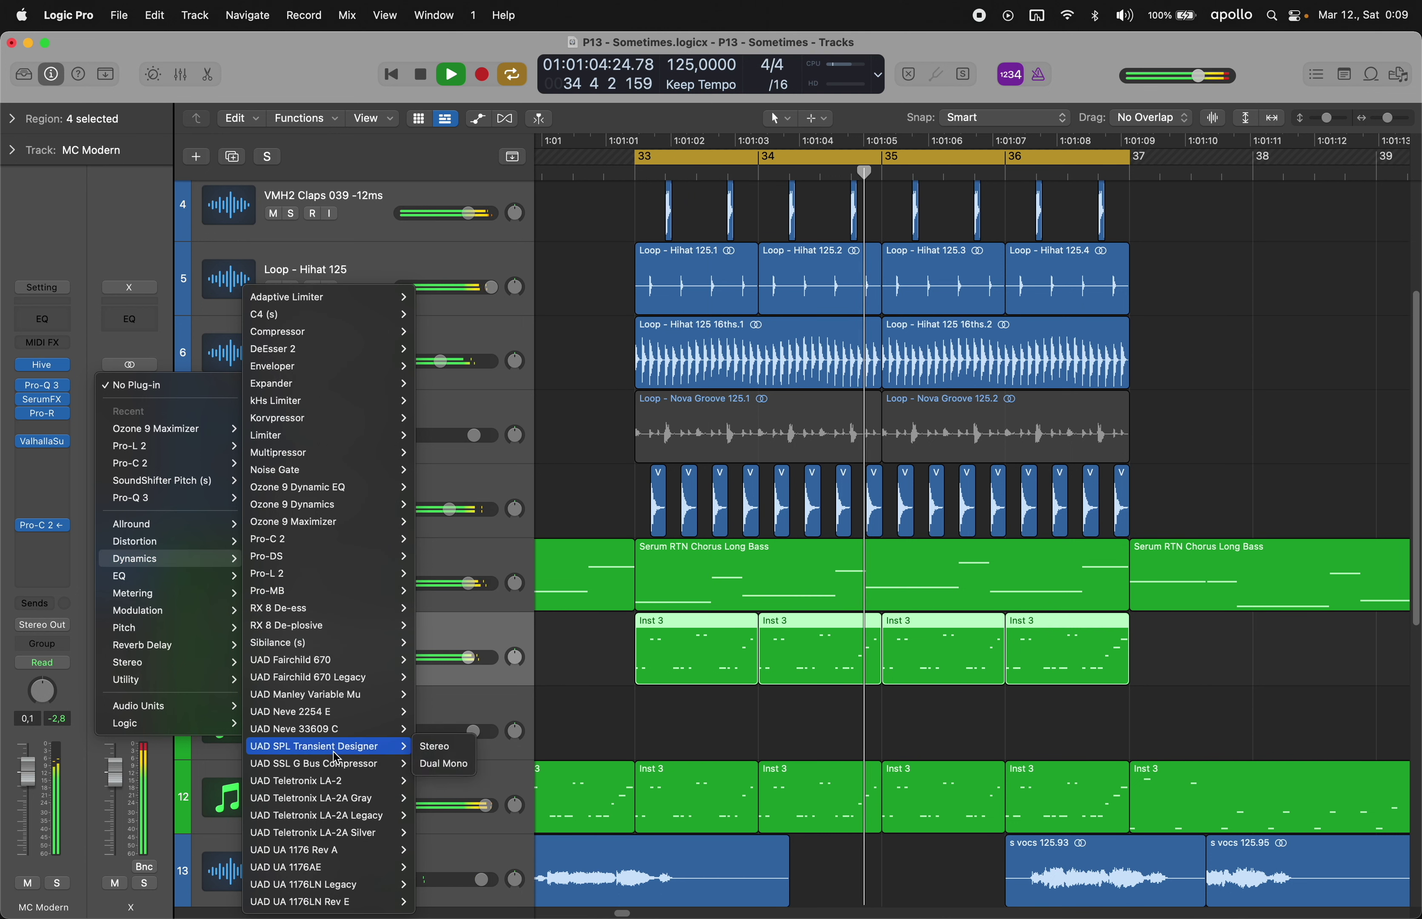
pyautogui.moveTo(338, 717)
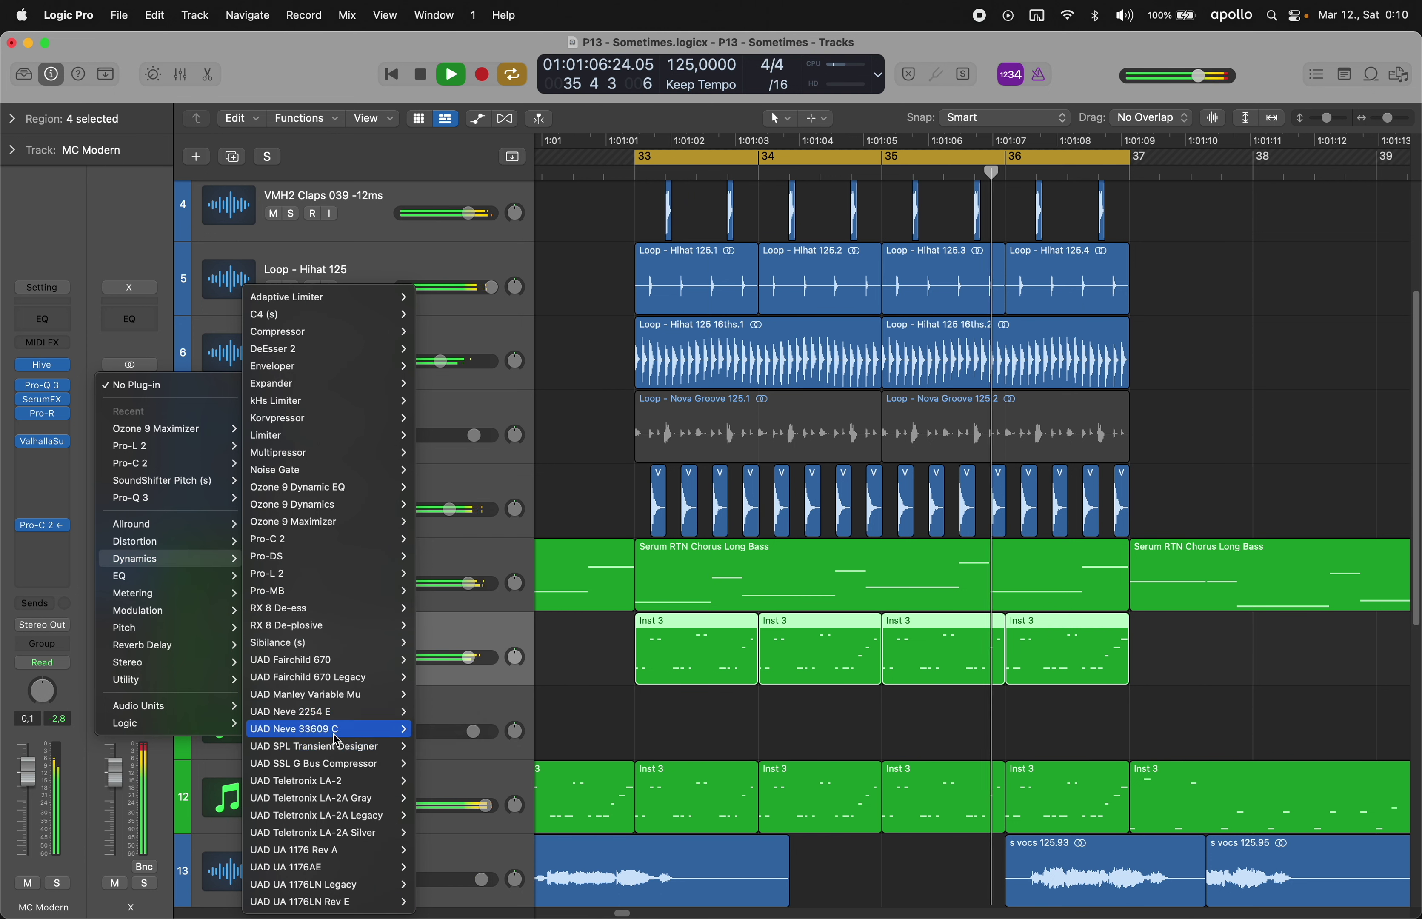
pyautogui.moveTo(329, 763)
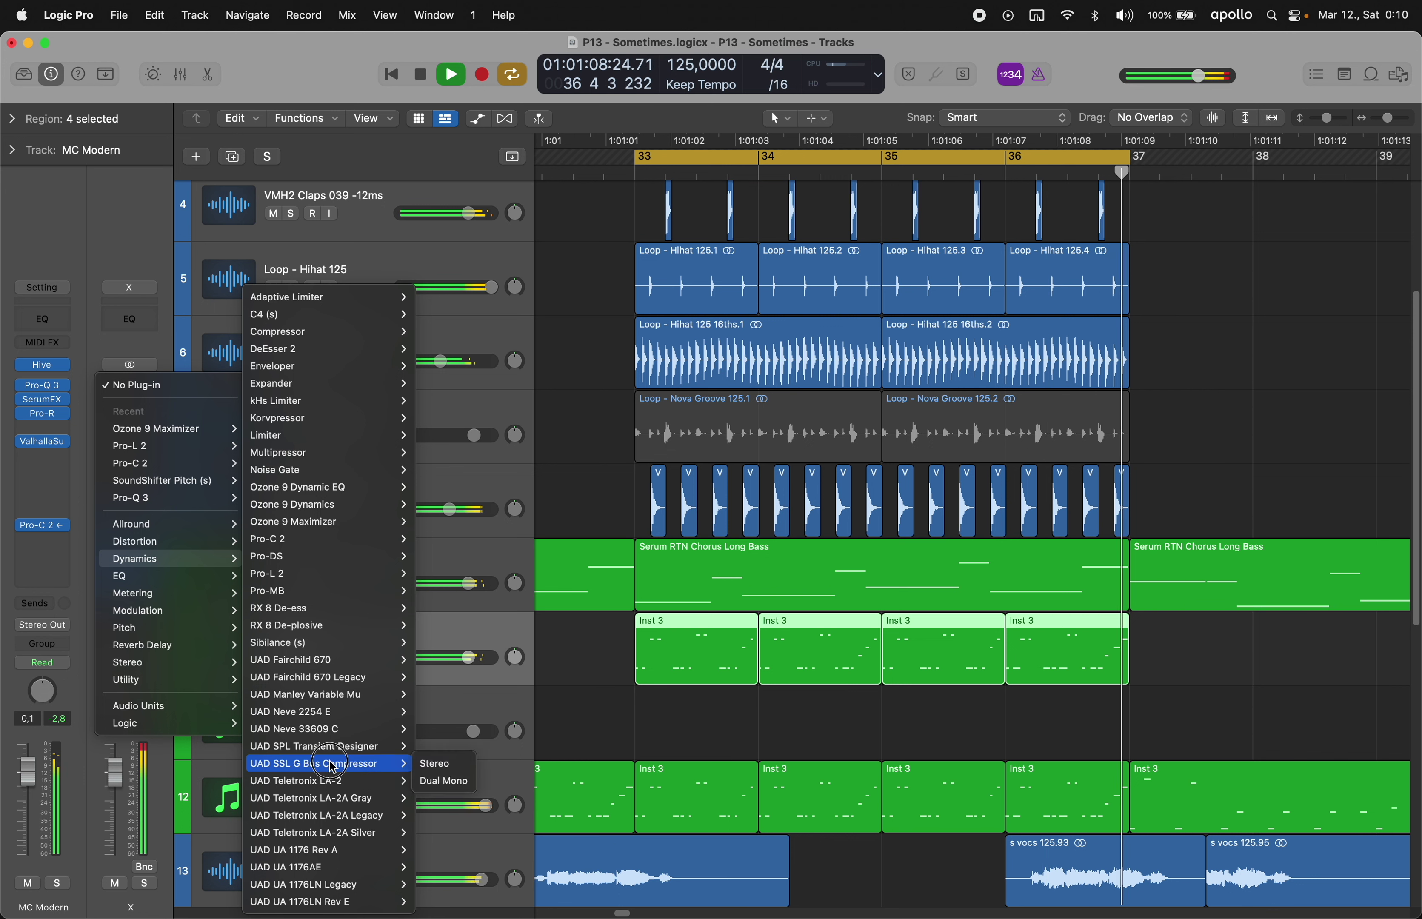
pyautogui.click(445, 763)
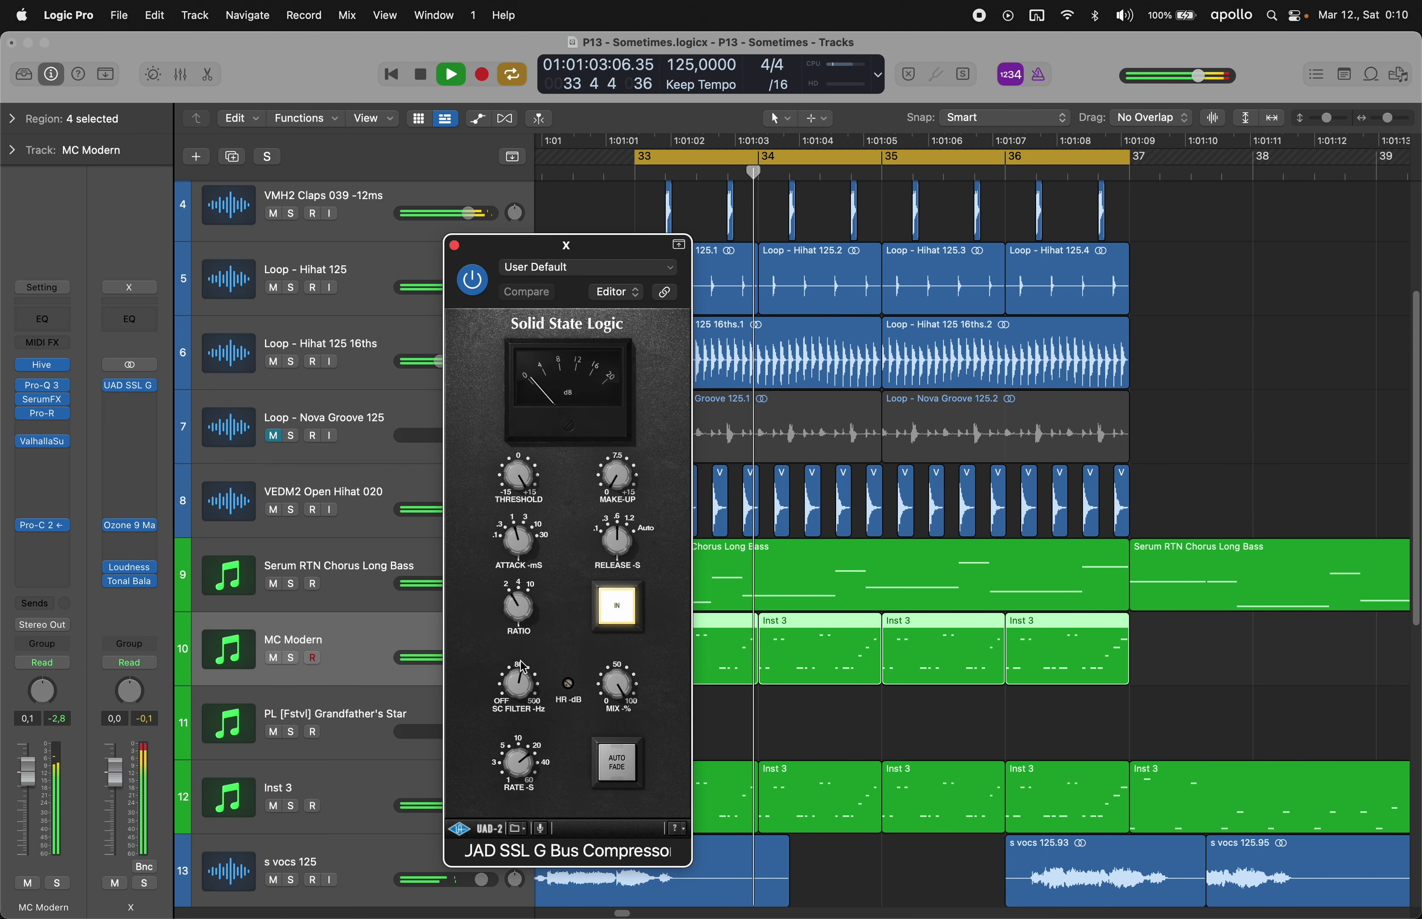
pyautogui.moveTo(520, 684); pyautogui.dragTo(520, 713)
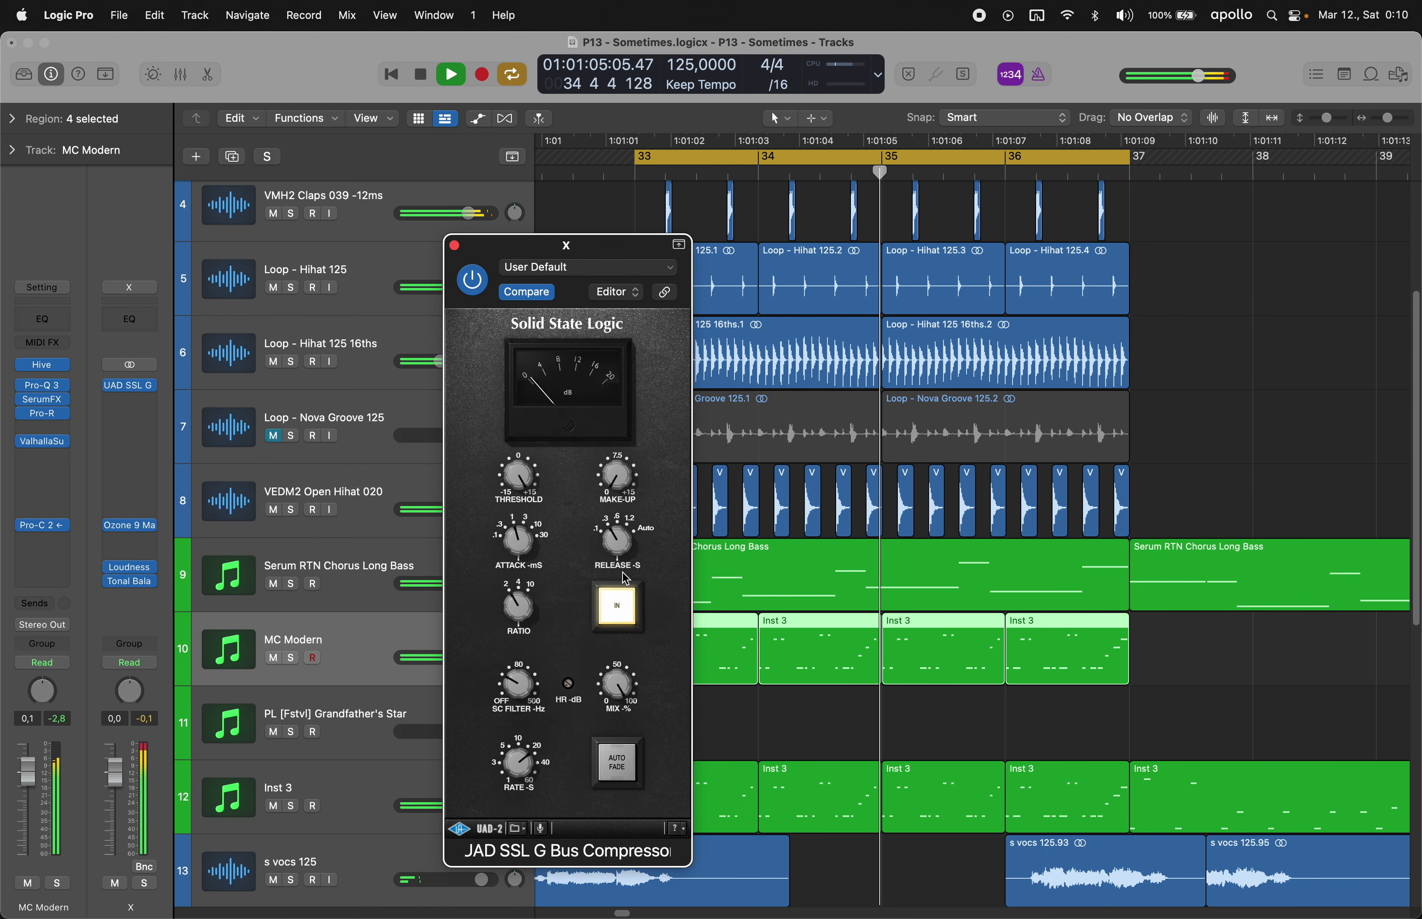
pyautogui.click(455, 247)
pyautogui.click(581, 245)
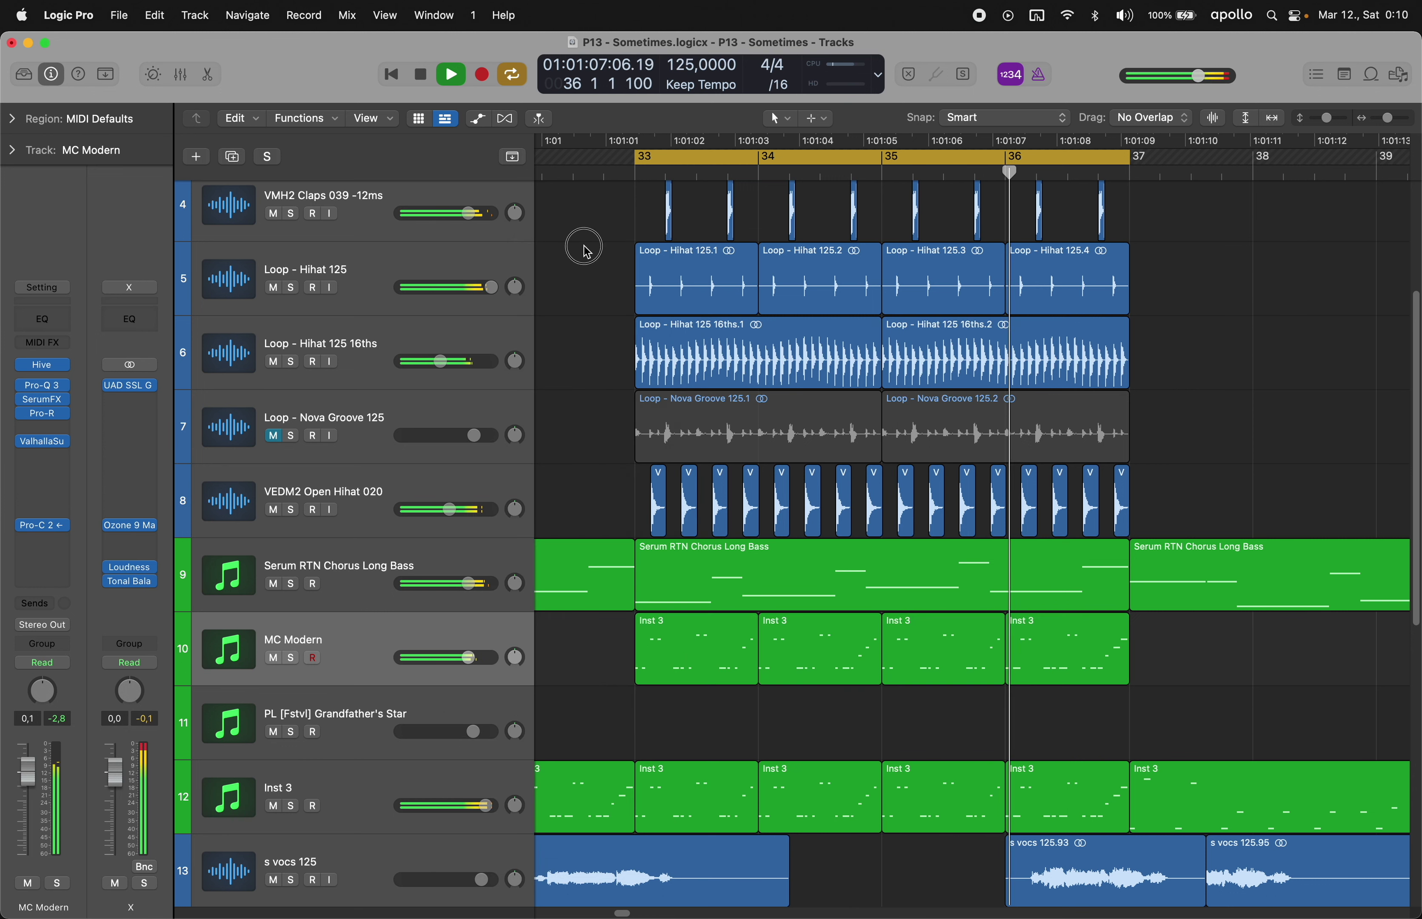
# - Insert an Ozone 9 Equalizer below the SSL compressor on the X bus
pyautogui.click(129, 399)
pyautogui.moveTo(179, 605)
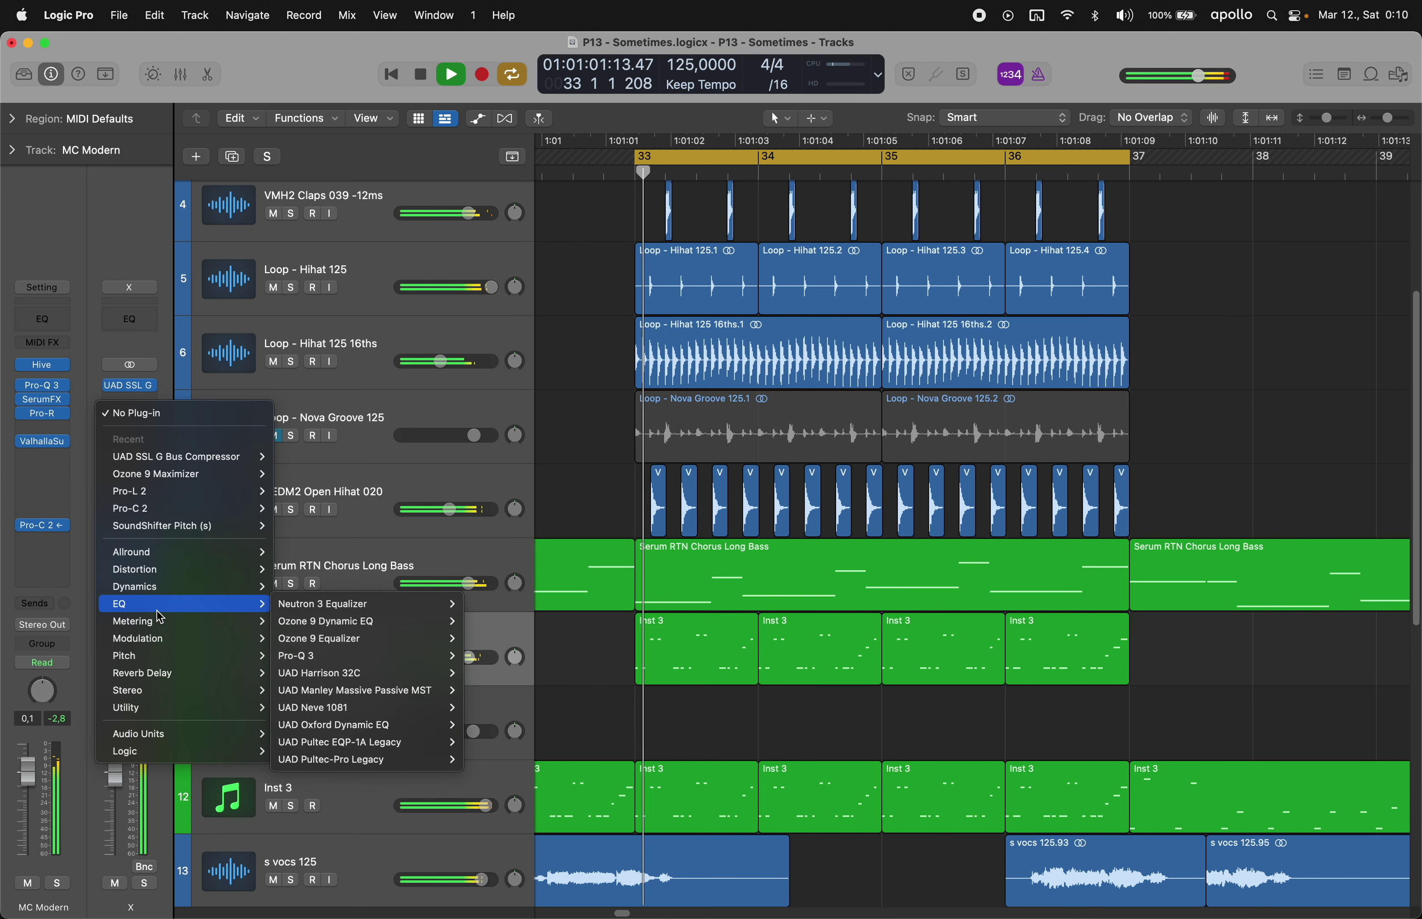
pyautogui.moveTo(343, 642)
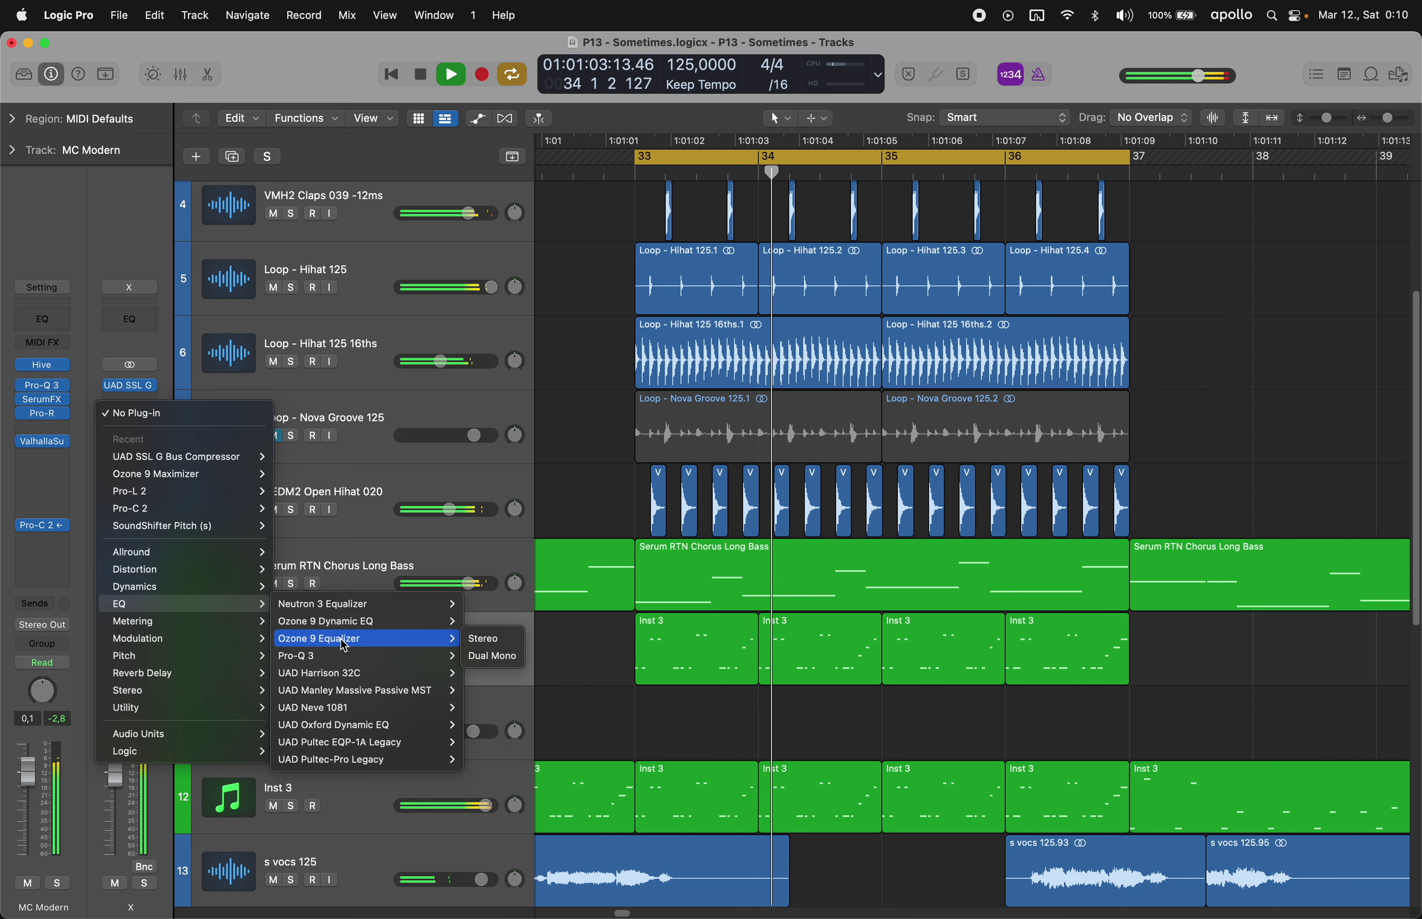
pyautogui.click(343, 643)
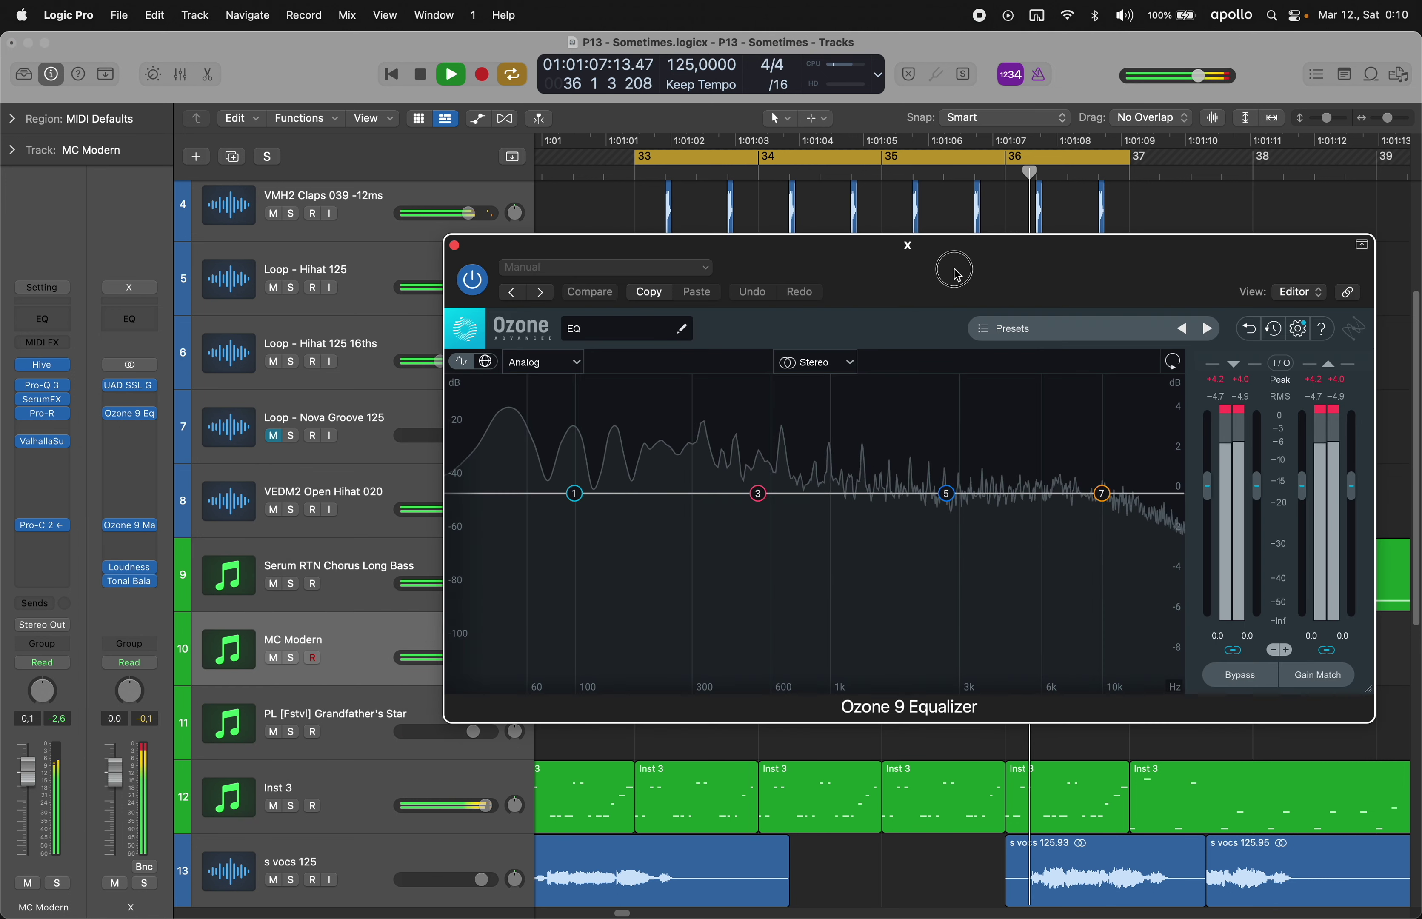
pyautogui.moveTo(949, 276); pyautogui.dragTo(889, 249)
# - Examine the mix in Tonal Balance Control on the X bus, switching between the Fine and Broad views
pyautogui.click(134, 591)
pyautogui.click(130, 578)
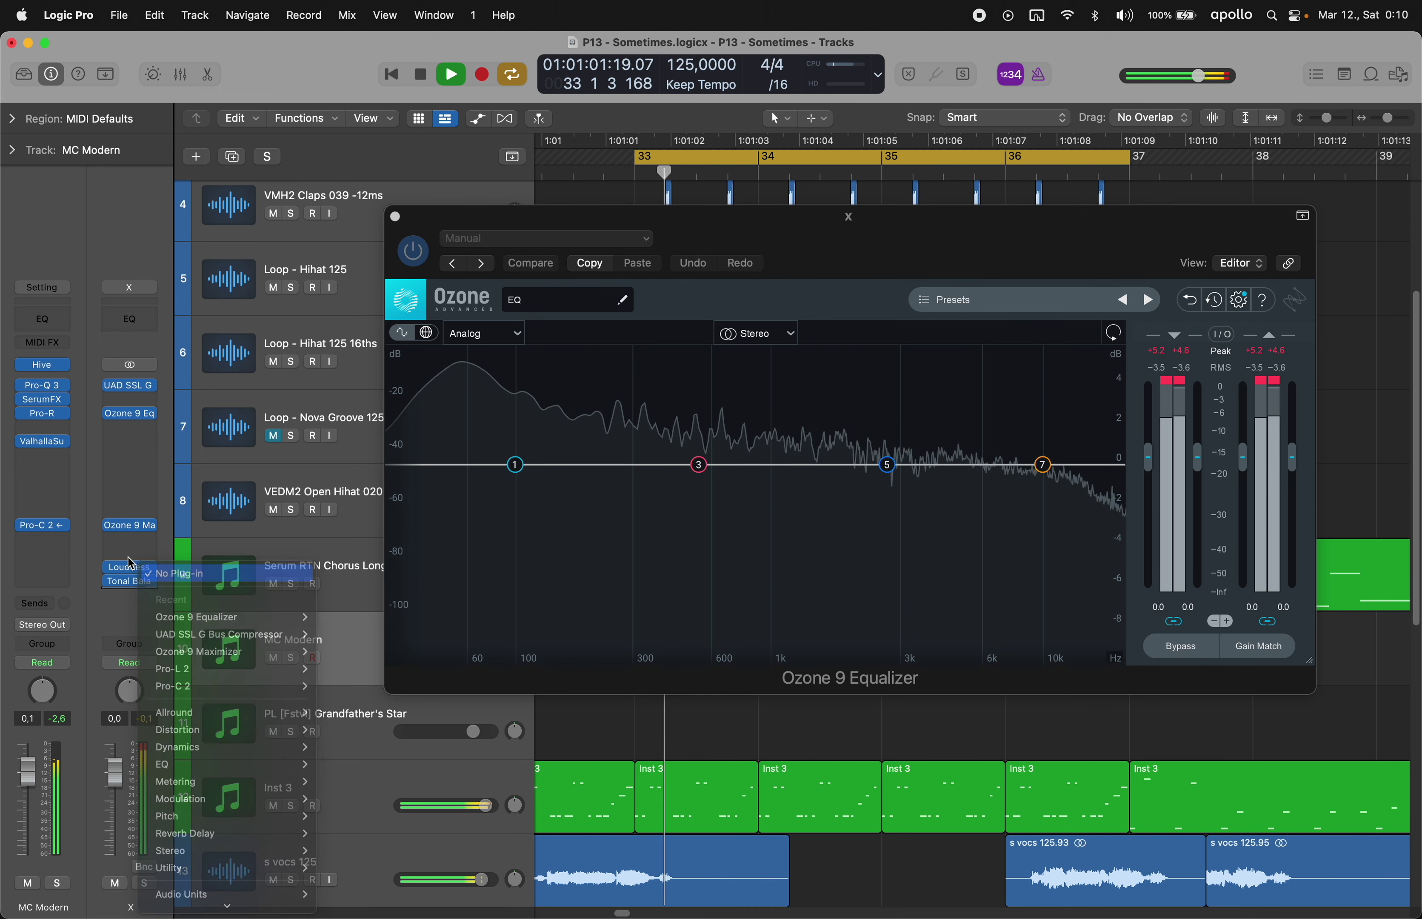
pyautogui.click(130, 578)
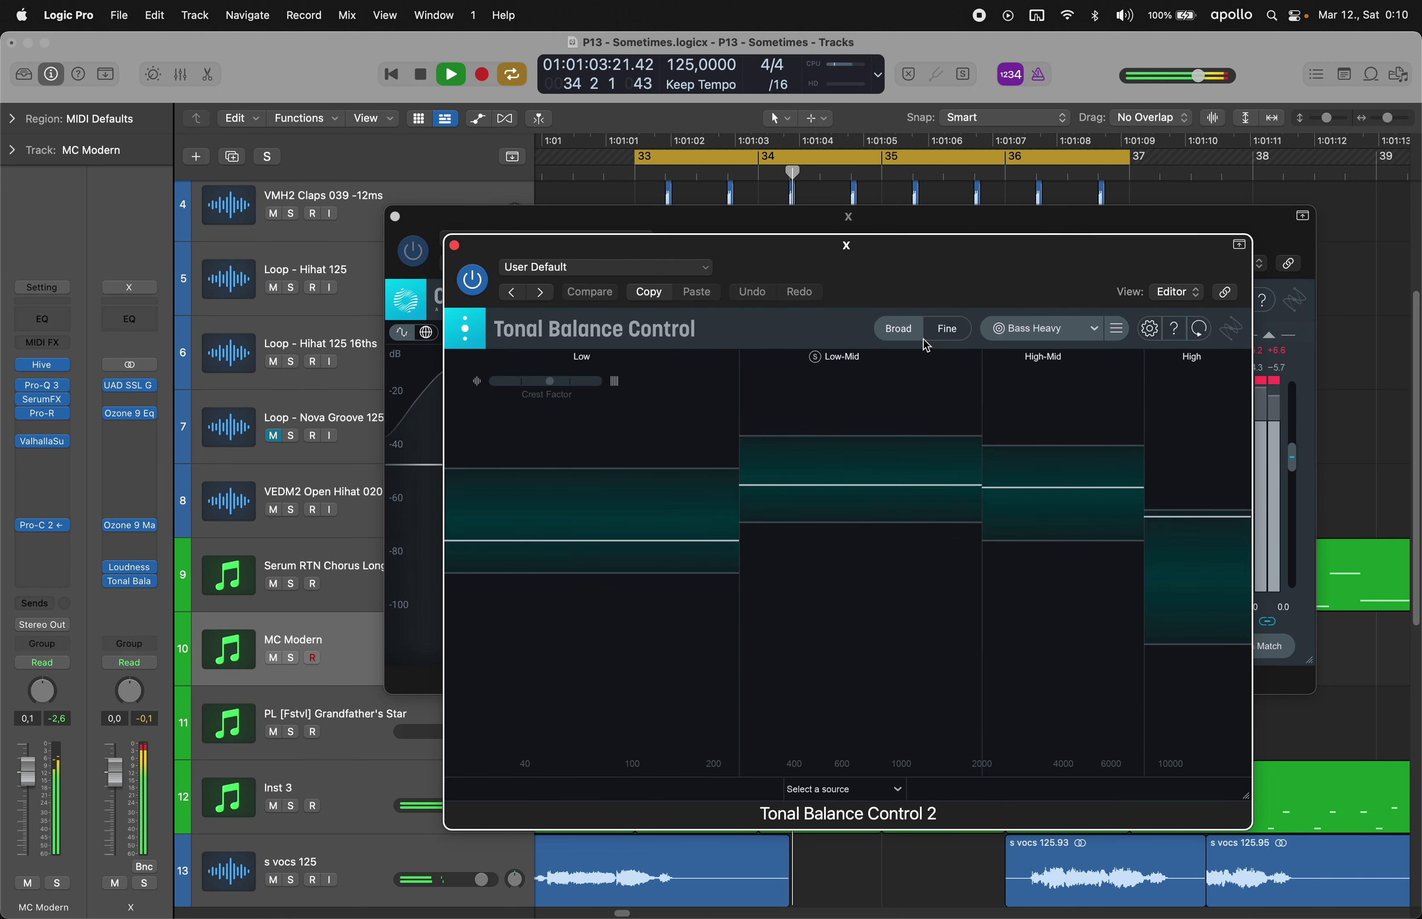
pyautogui.click(940, 330)
pyautogui.click(899, 331)
pyautogui.click(454, 245)
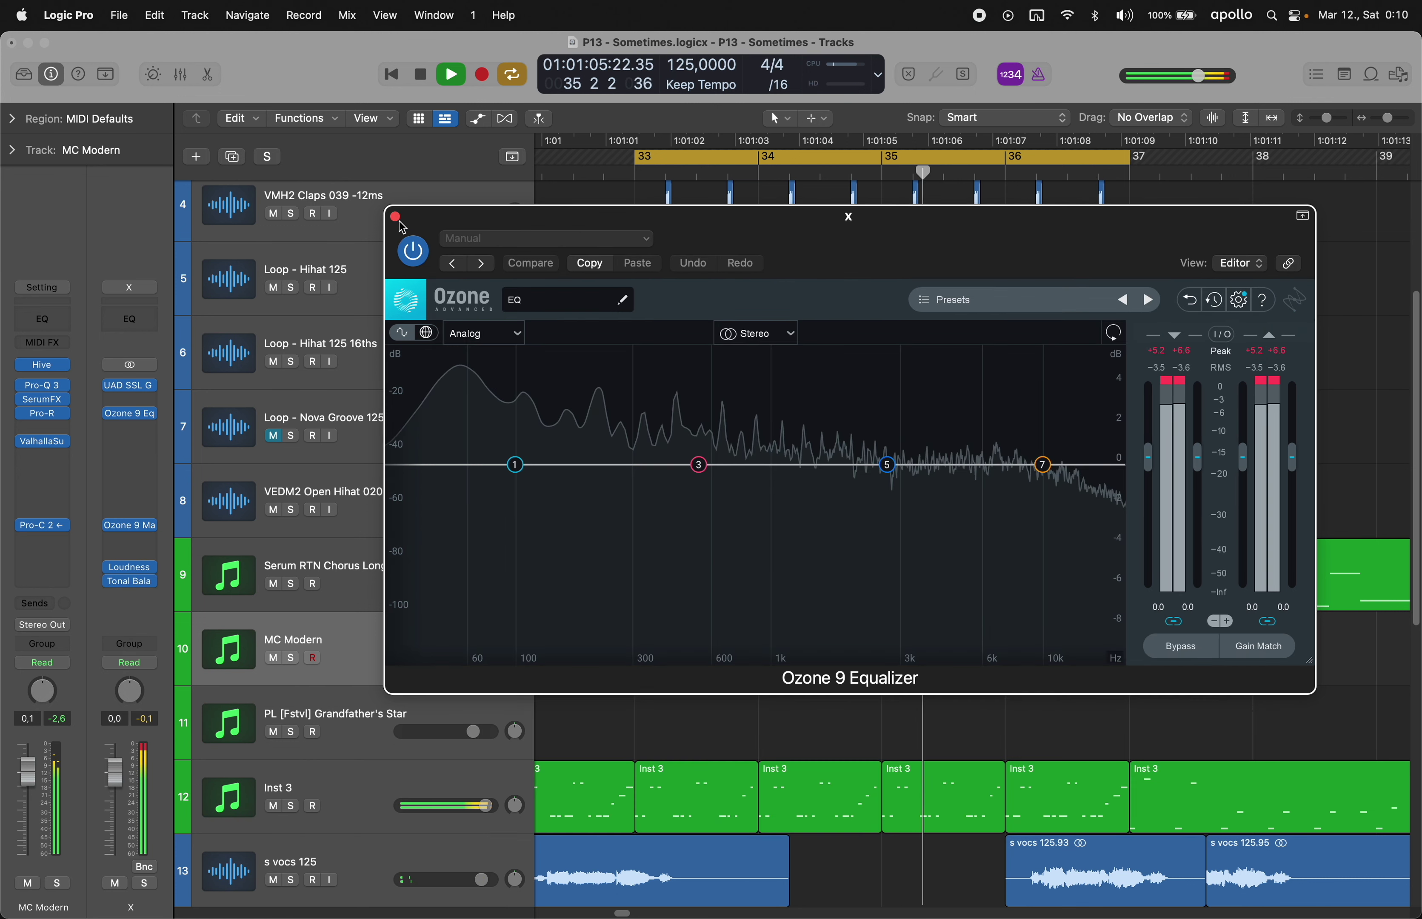
pyautogui.click(396, 217)
# - Mute the VEDM2 Open Hihat 020, Hihat 125 16ths and Hihat 125 tracks and recheck the mix in Tonal Balance Control
pyautogui.click(273, 510)
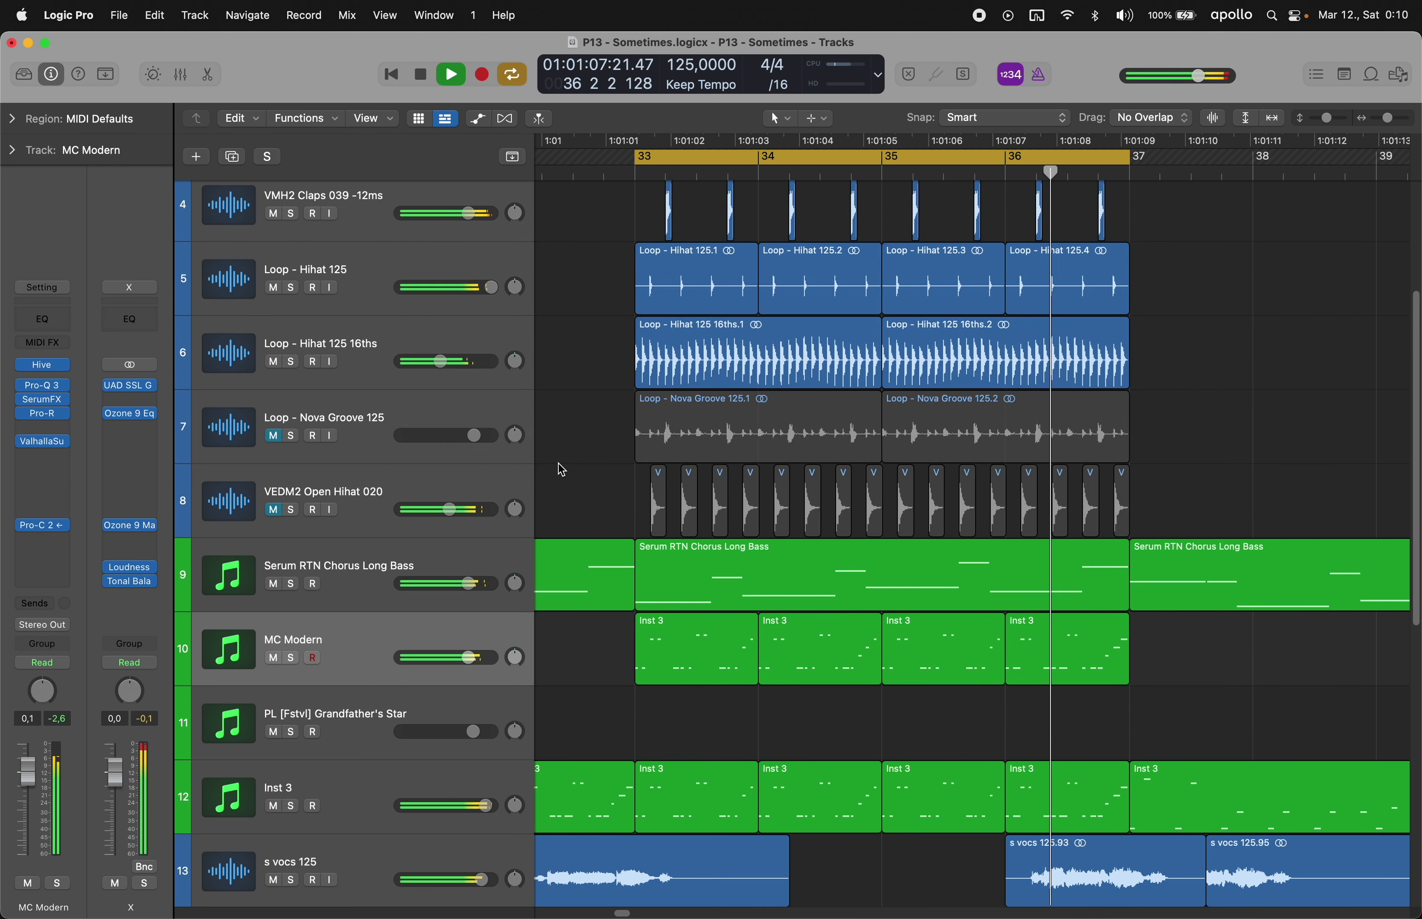
pyautogui.click(273, 362)
pyautogui.click(273, 288)
pyautogui.scroll(5, 578, 406)
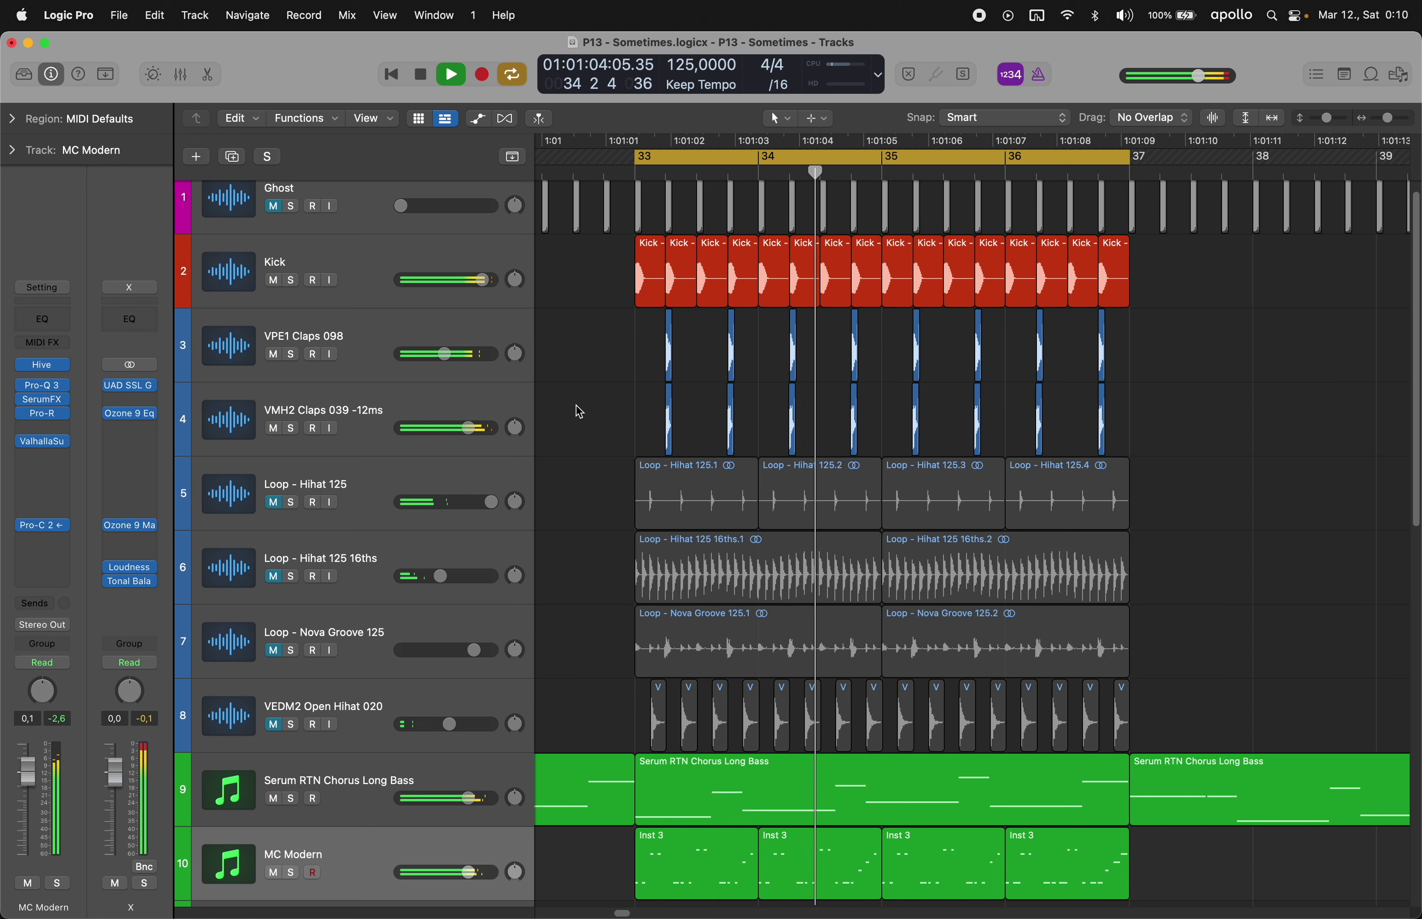
pyautogui.click(131, 582)
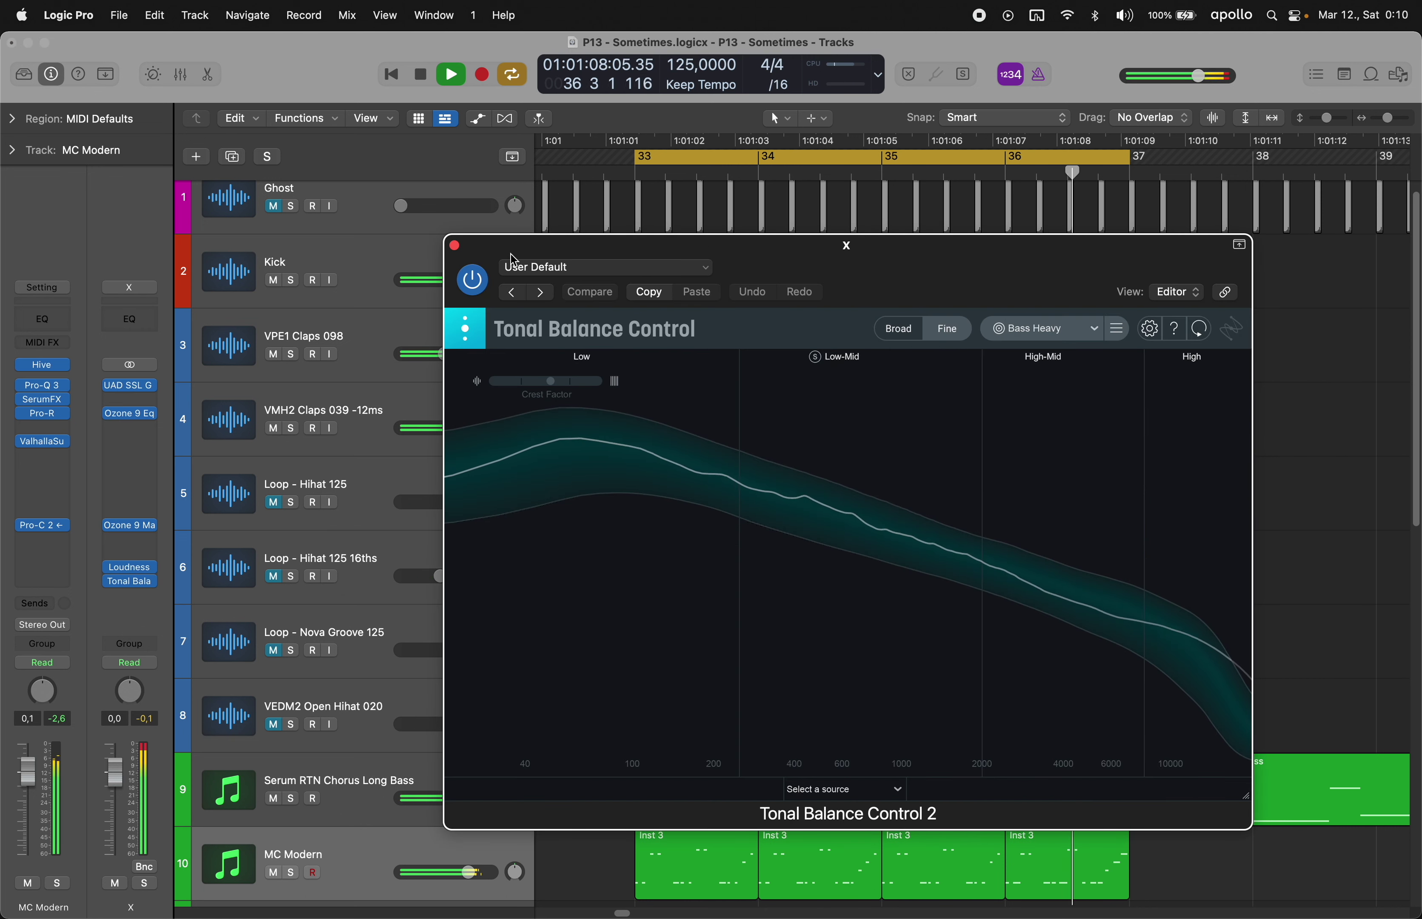
pyautogui.click(455, 246)
# - Solo the Kick track and add a Pro-Q 3 with three bell boosts, the highest about 4.3 dB near 12.2 kHz
pyautogui.click(291, 280)
pyautogui.click(42, 389)
pyautogui.moveTo(48, 603)
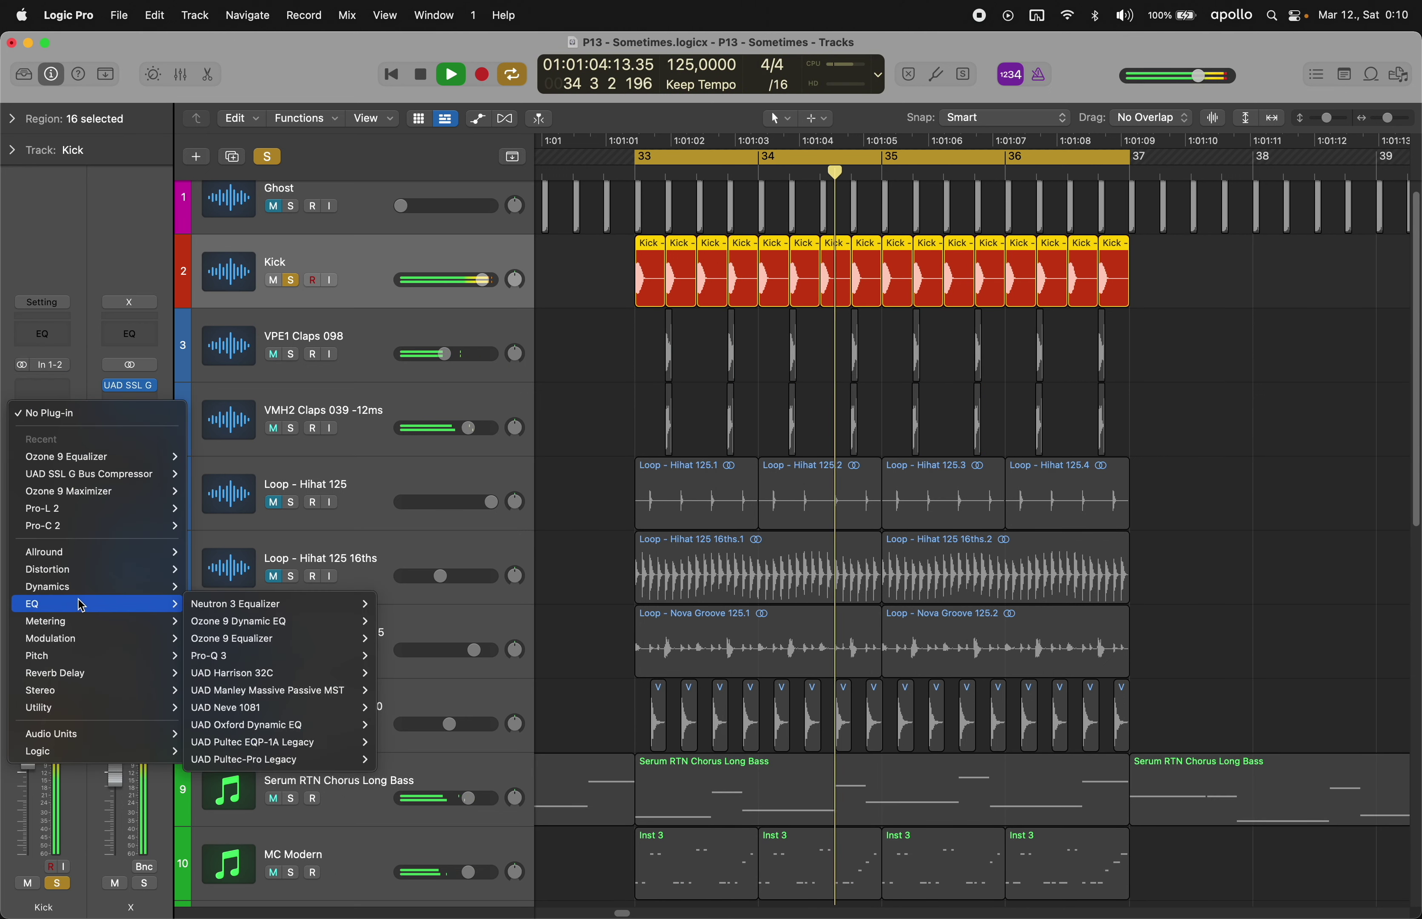
pyautogui.click(239, 659)
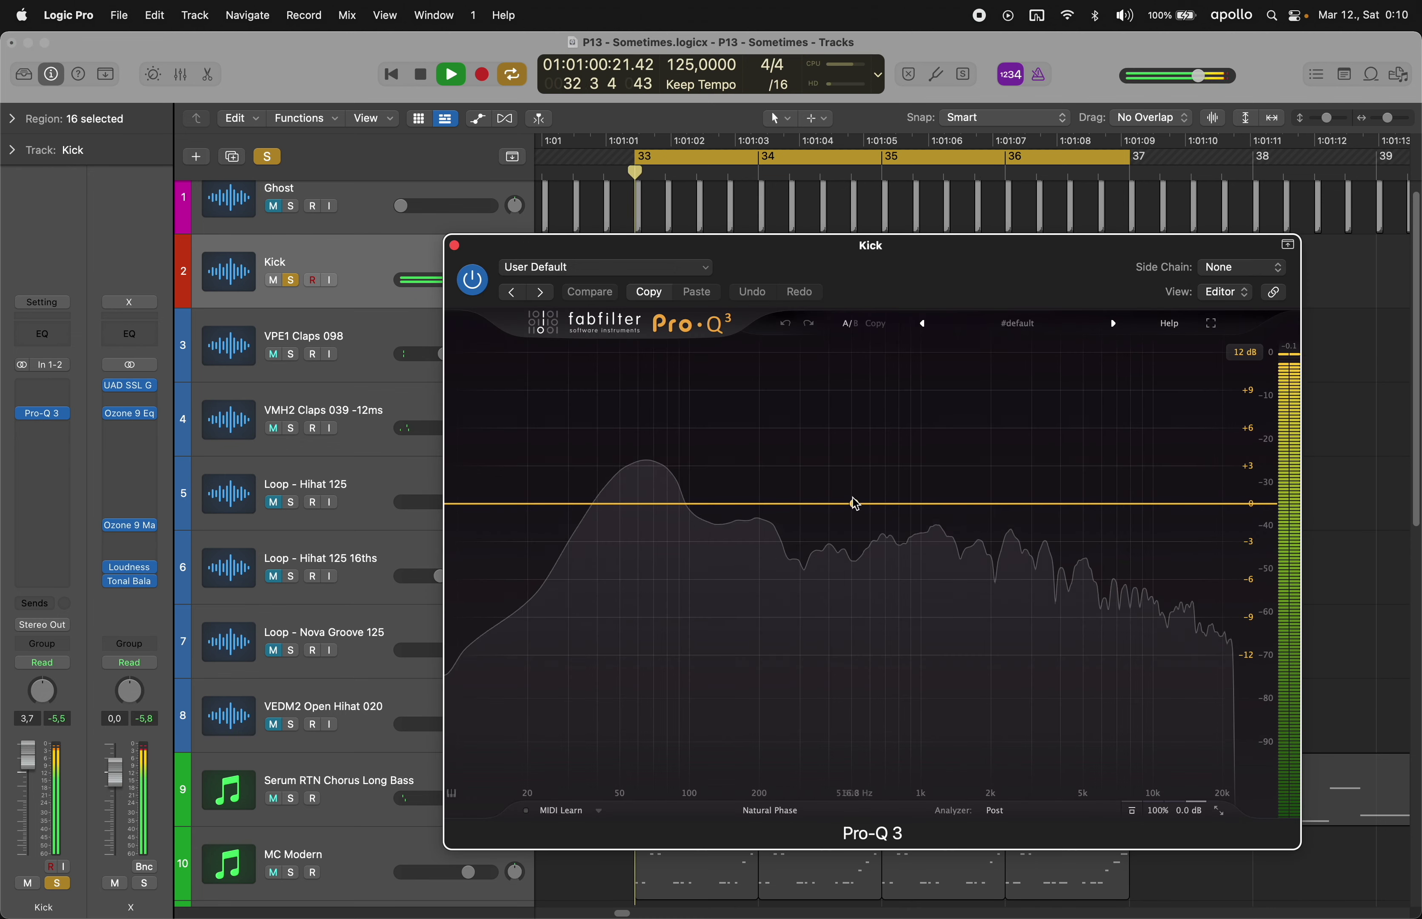
pyautogui.moveTo(855, 504)
pyautogui.mouseDown()
pyautogui.moveTo(803, 505)
pyautogui.moveTo(807, 481)
pyautogui.moveTo(858, 508)
pyautogui.mouseUp()
pyautogui.moveTo(1015, 503); pyautogui.dragTo(1162, 446)
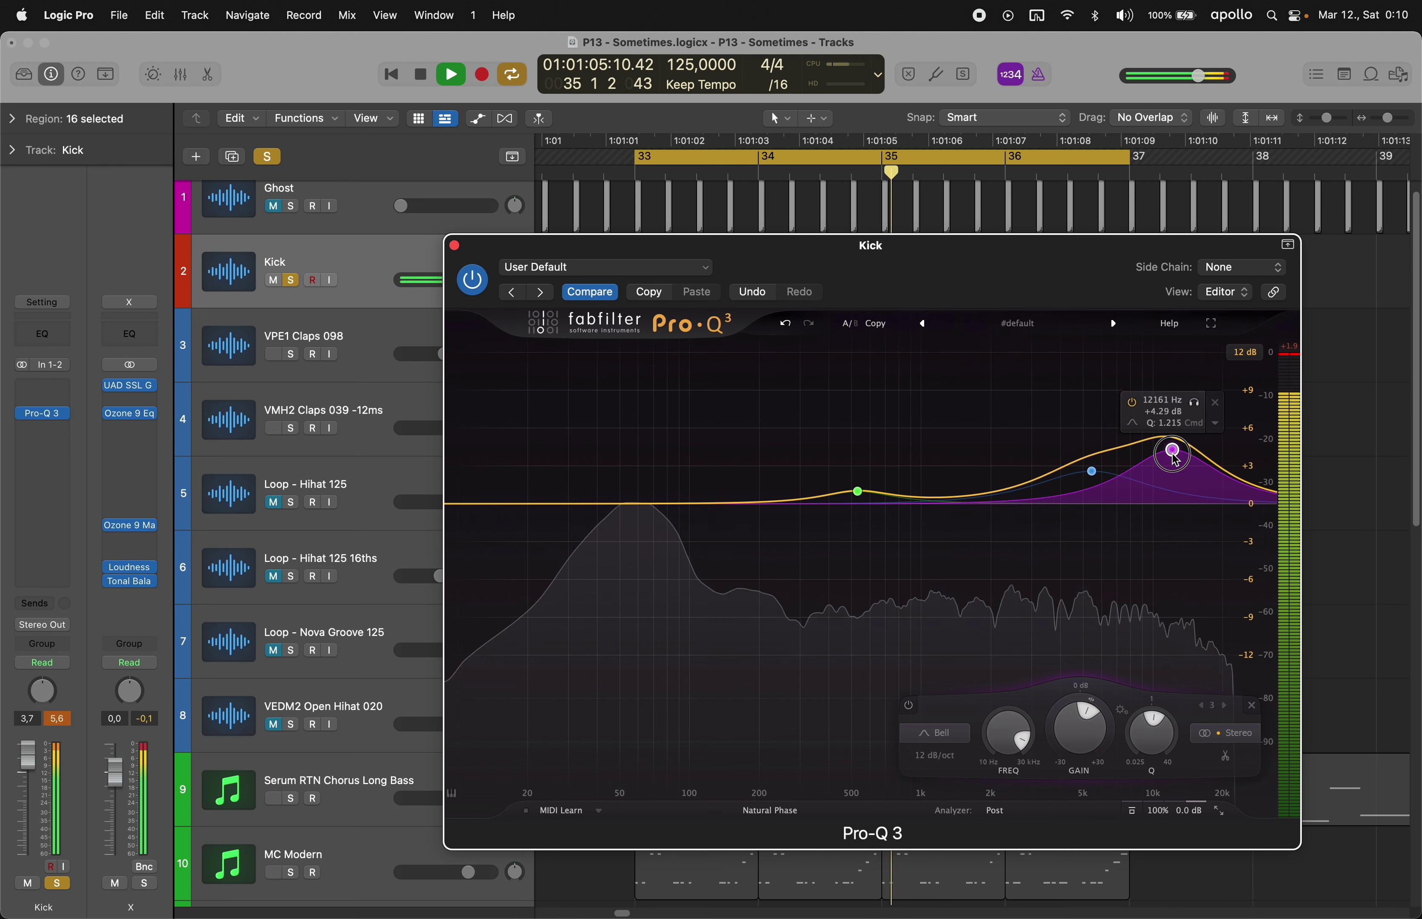
pyautogui.click(454, 245)
# - Solo the VPE1 Claps 098 and VMH2 Claps 039 tracks and lower the VMH2 claps level to about -8.4 dB
pyautogui.click(291, 355)
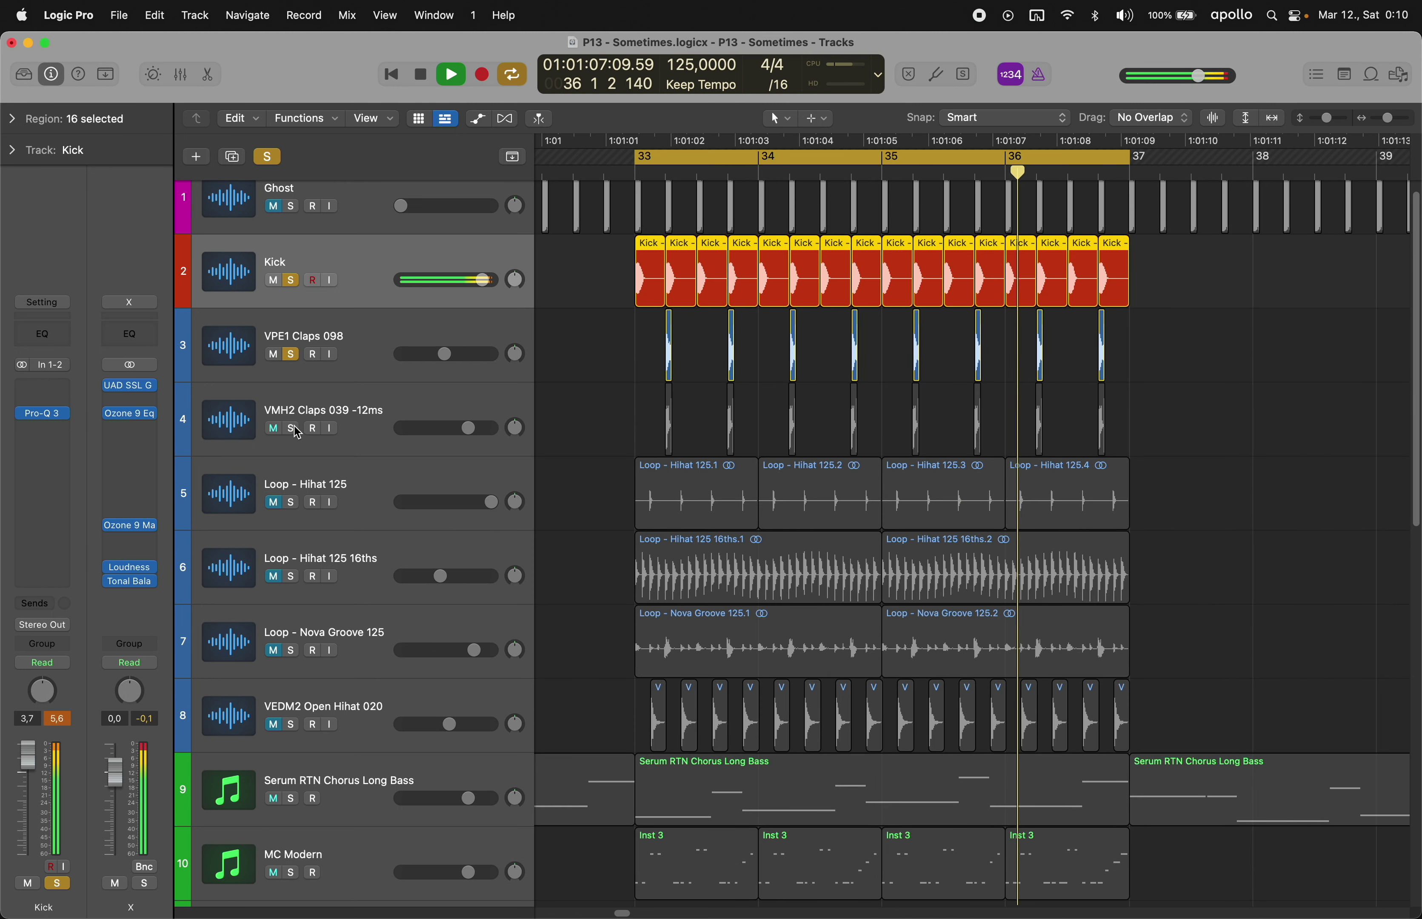
pyautogui.click(292, 429)
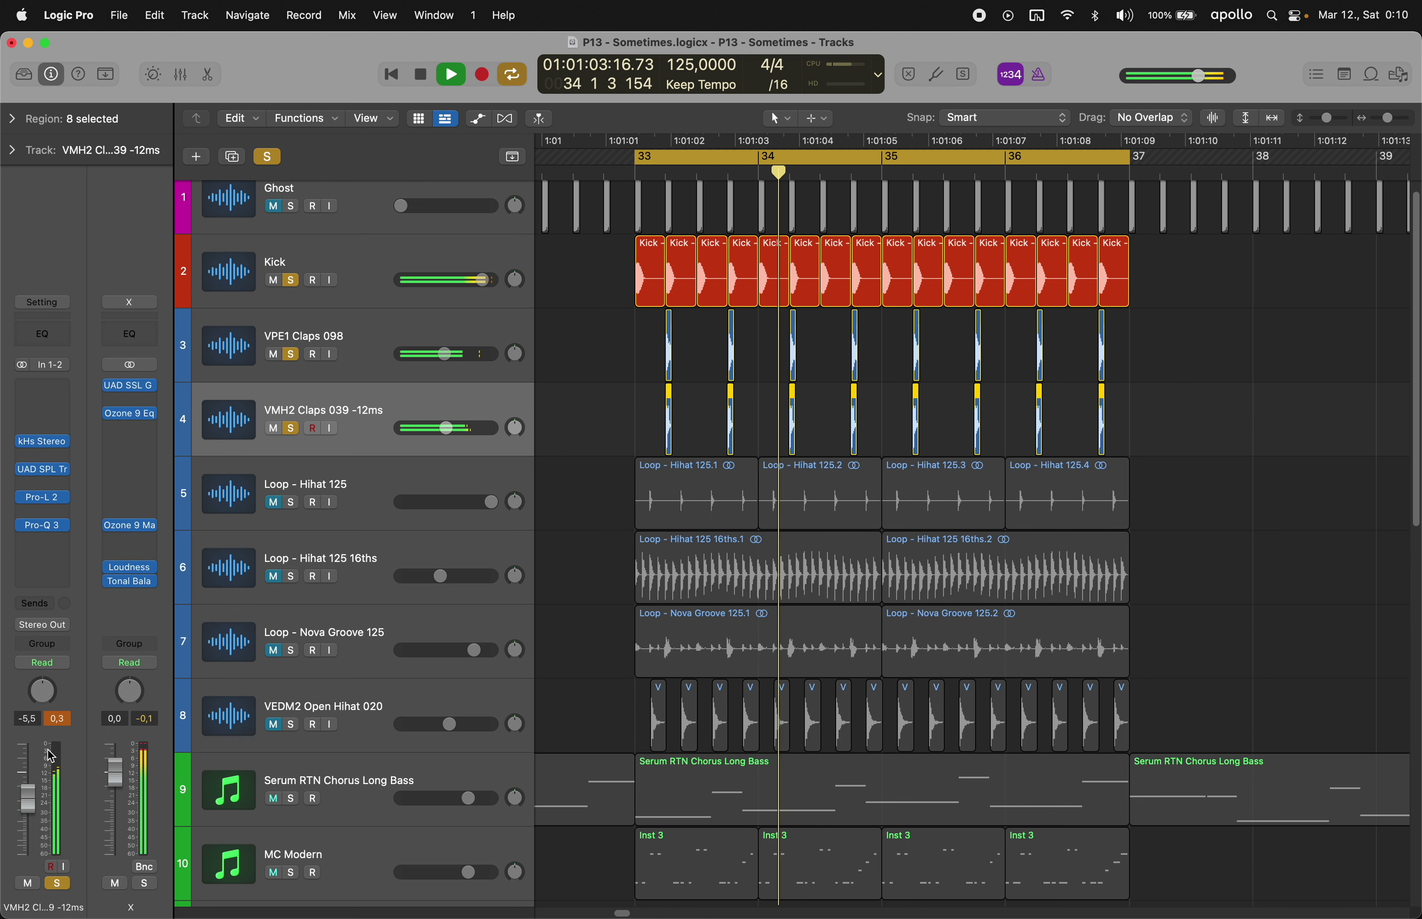
pyautogui.moveTo(29, 808); pyautogui.dragTo(29, 837)
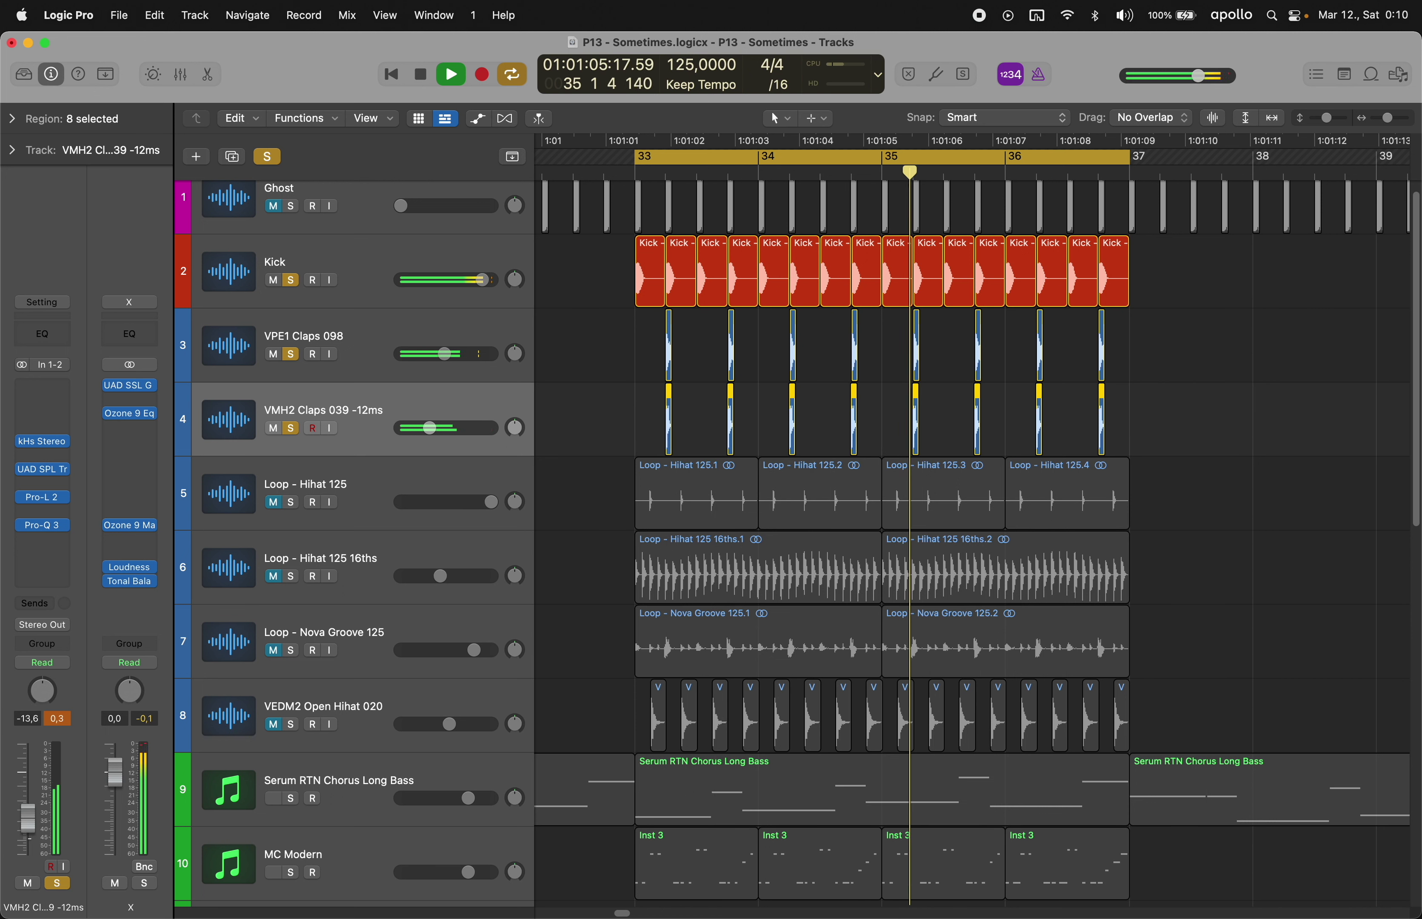
# - Route the outputs of both claps tracks to Bus 1
pyautogui.keyDown('shift'); pyautogui.click(384, 336); pyautogui.keyUp('shift')
pyautogui.press('x')
pyautogui.click(286, 245)
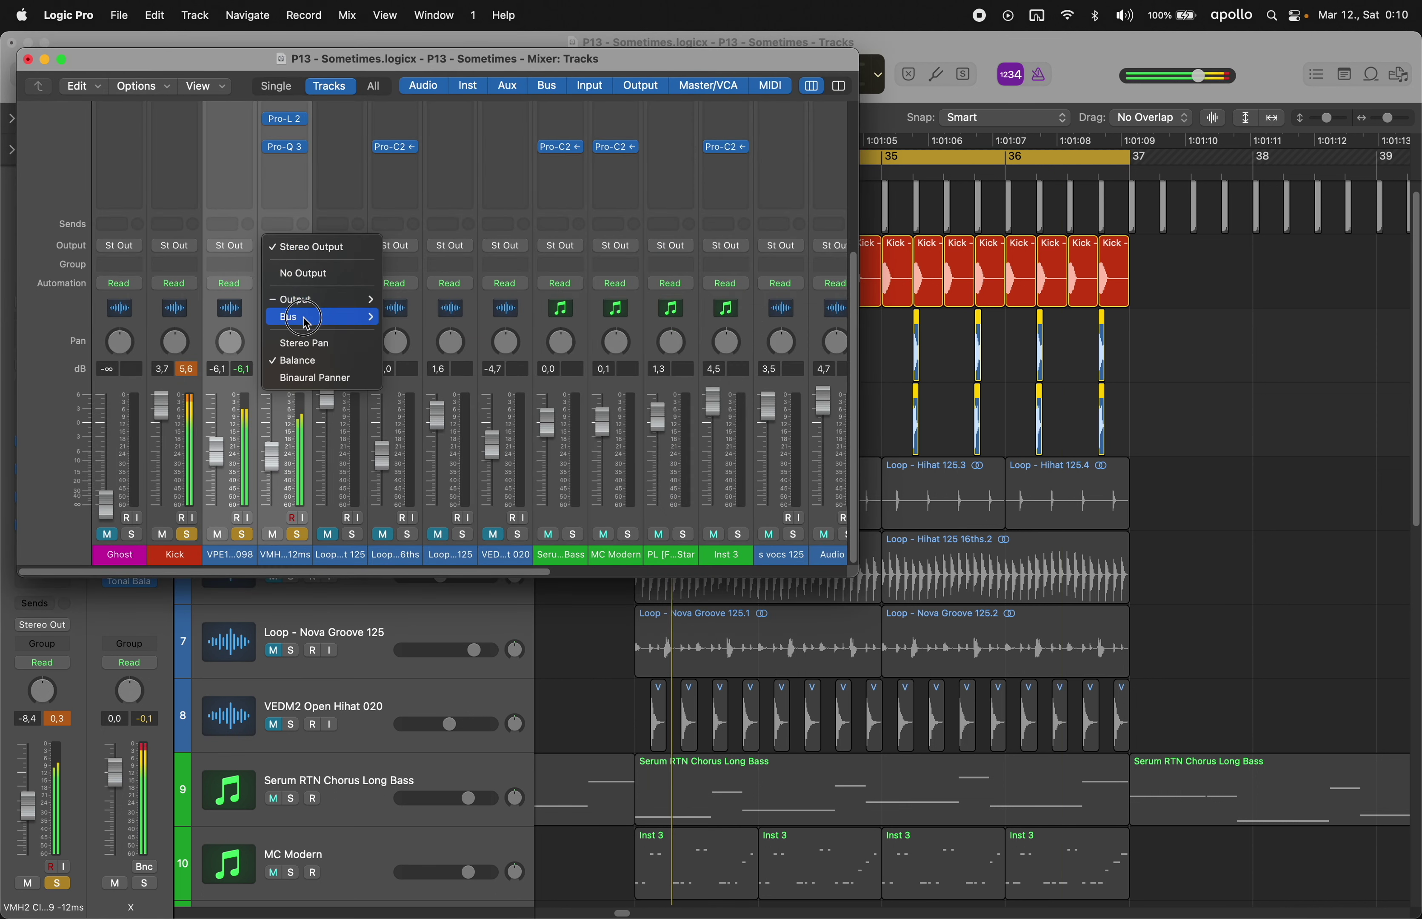
pyautogui.moveTo(358, 317)
pyautogui.click(417, 236)
pyautogui.press('x')
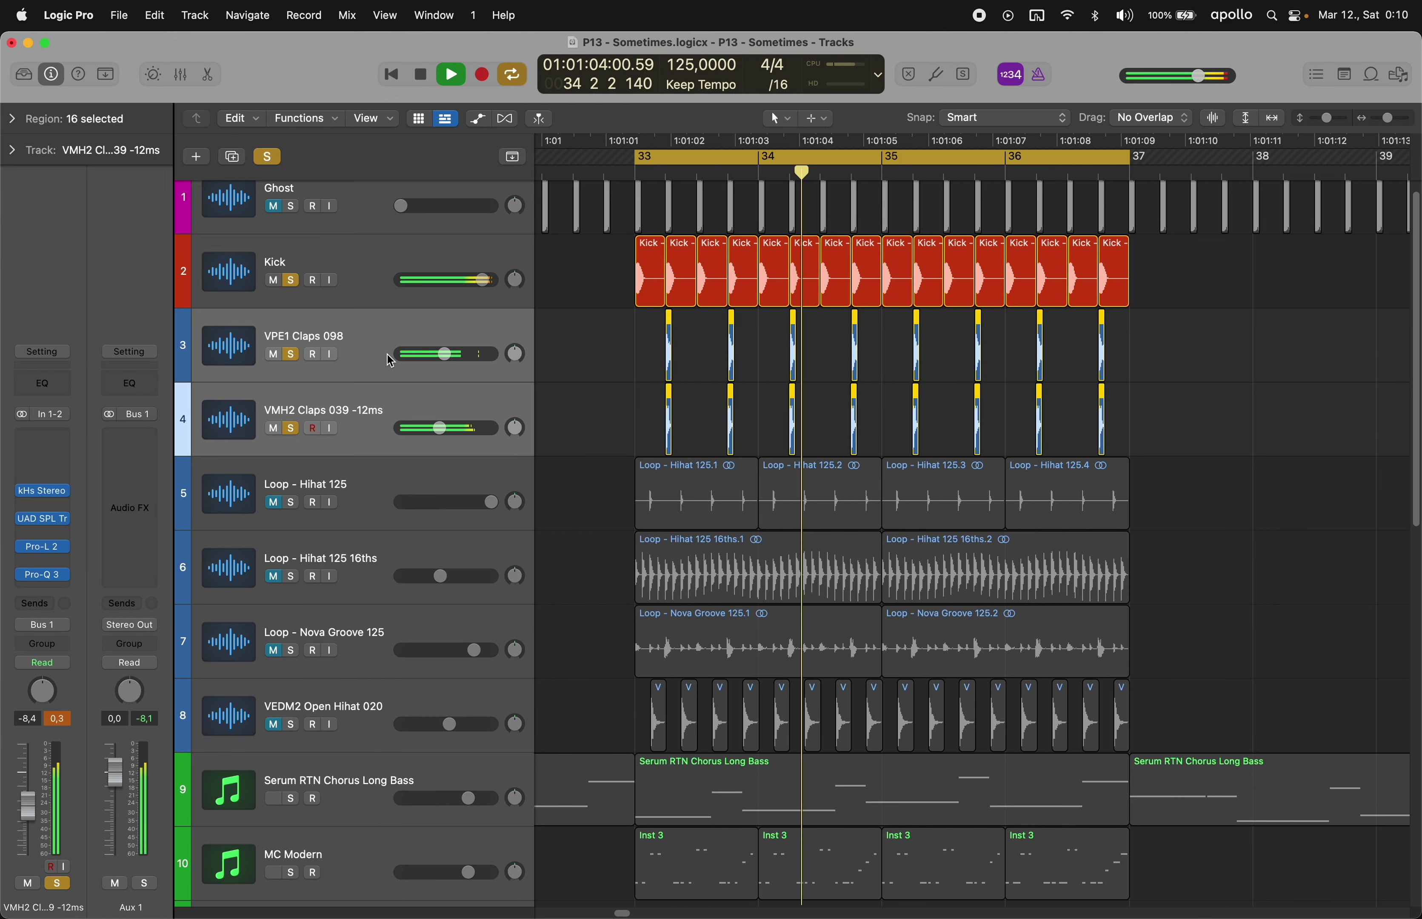
# - Select only the VMH2 Claps 039 track and raise its volume to -1.2 dB
pyautogui.keyDown('shift'); pyautogui.click(265, 426); pyautogui.keyUp('shift')
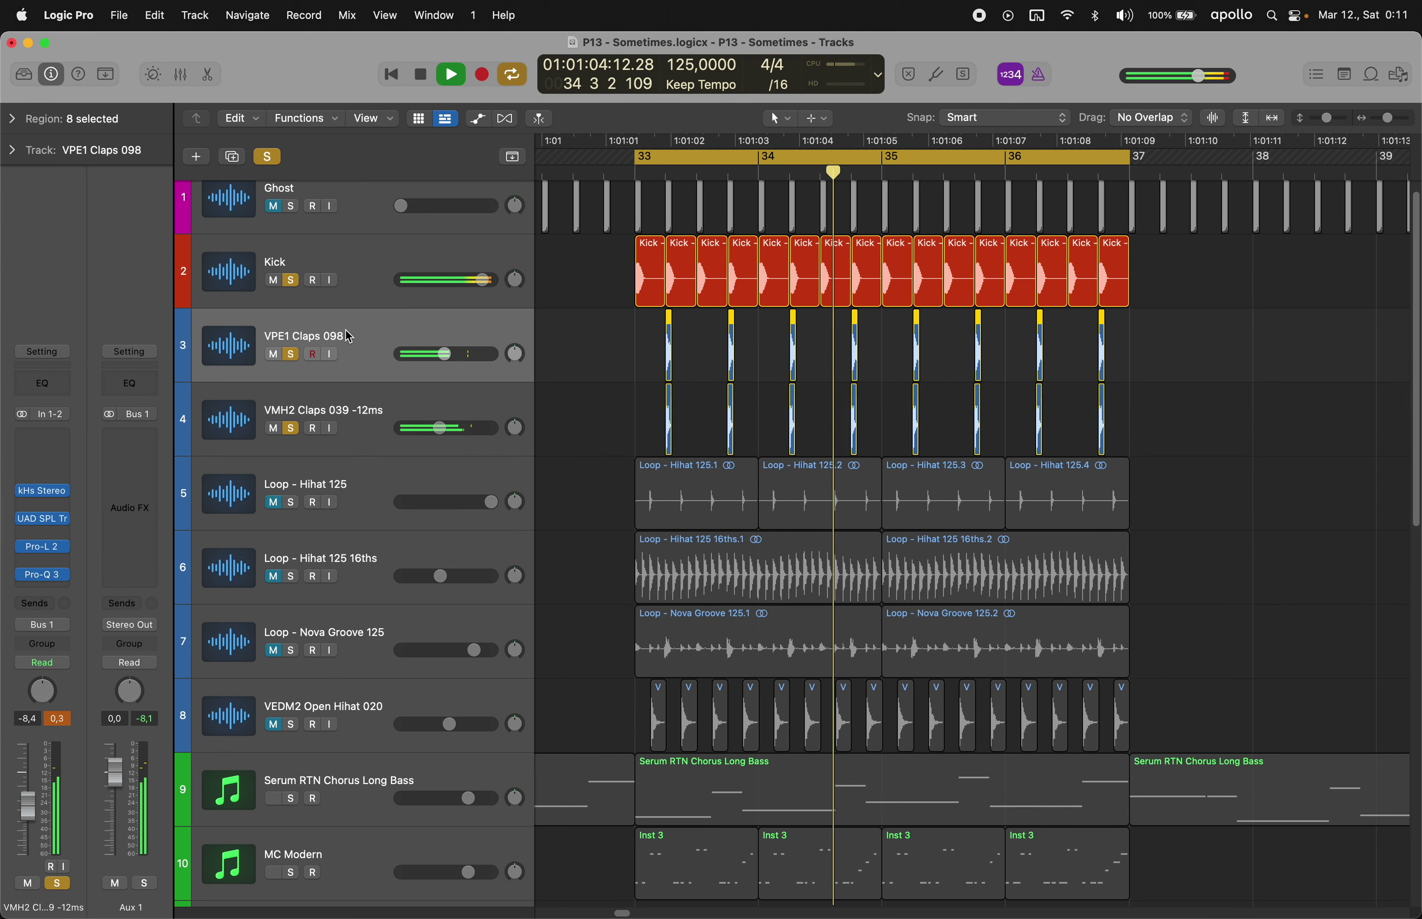
pyautogui.click(371, 396)
pyautogui.moveTo(42, 757); pyautogui.dragTo(34, 728)
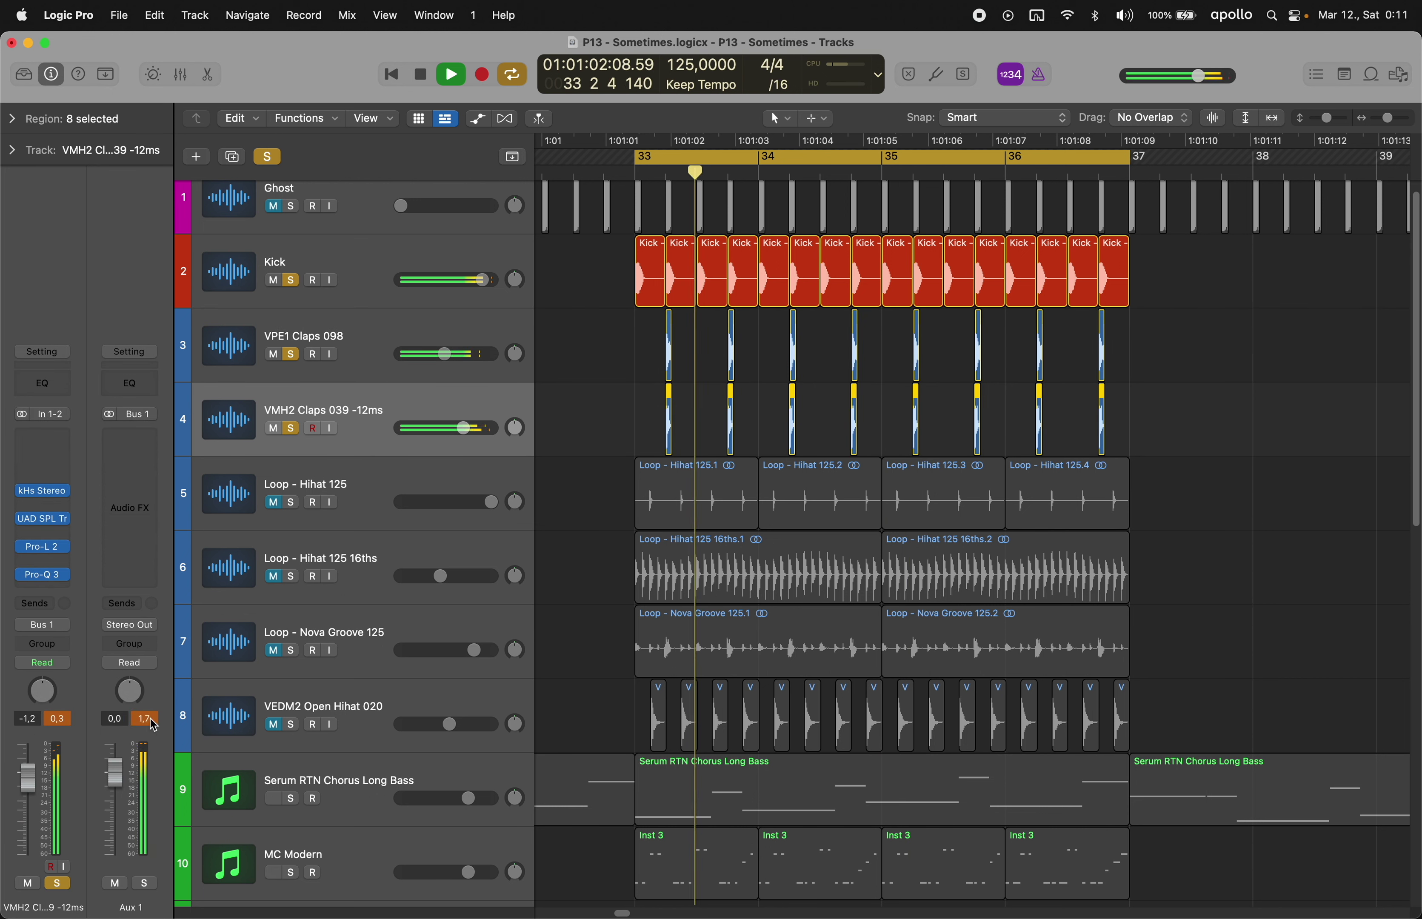
# - Insert a Pro-L 2 limiter on the claps bus Aux 1 and raise its gain to about 4.6 dB
pyautogui.click(129, 461)
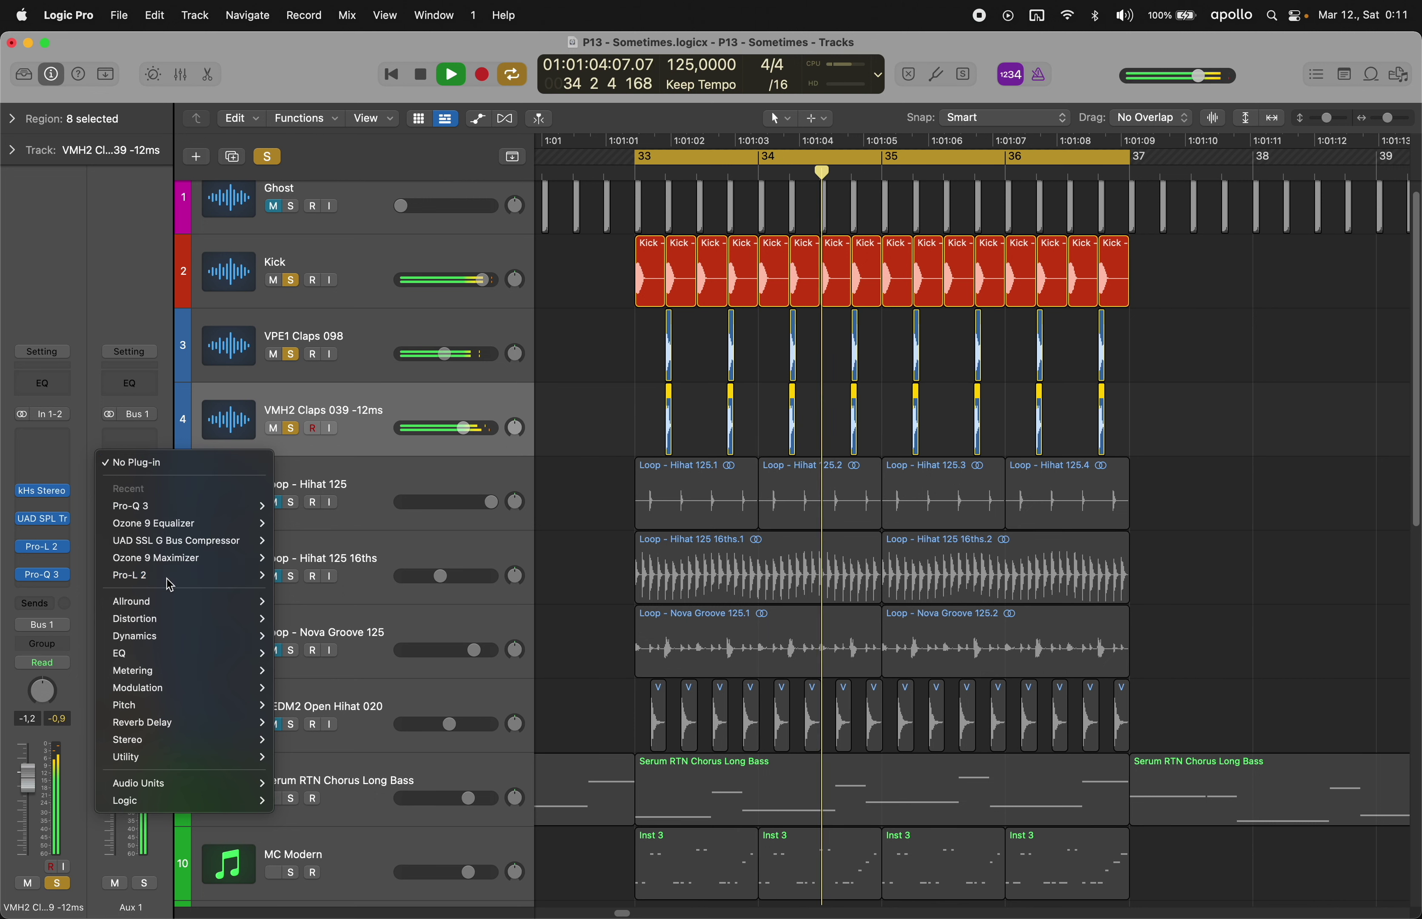
pyautogui.click(304, 576)
pyautogui.moveTo(488, 634); pyautogui.dragTo(532, 577)
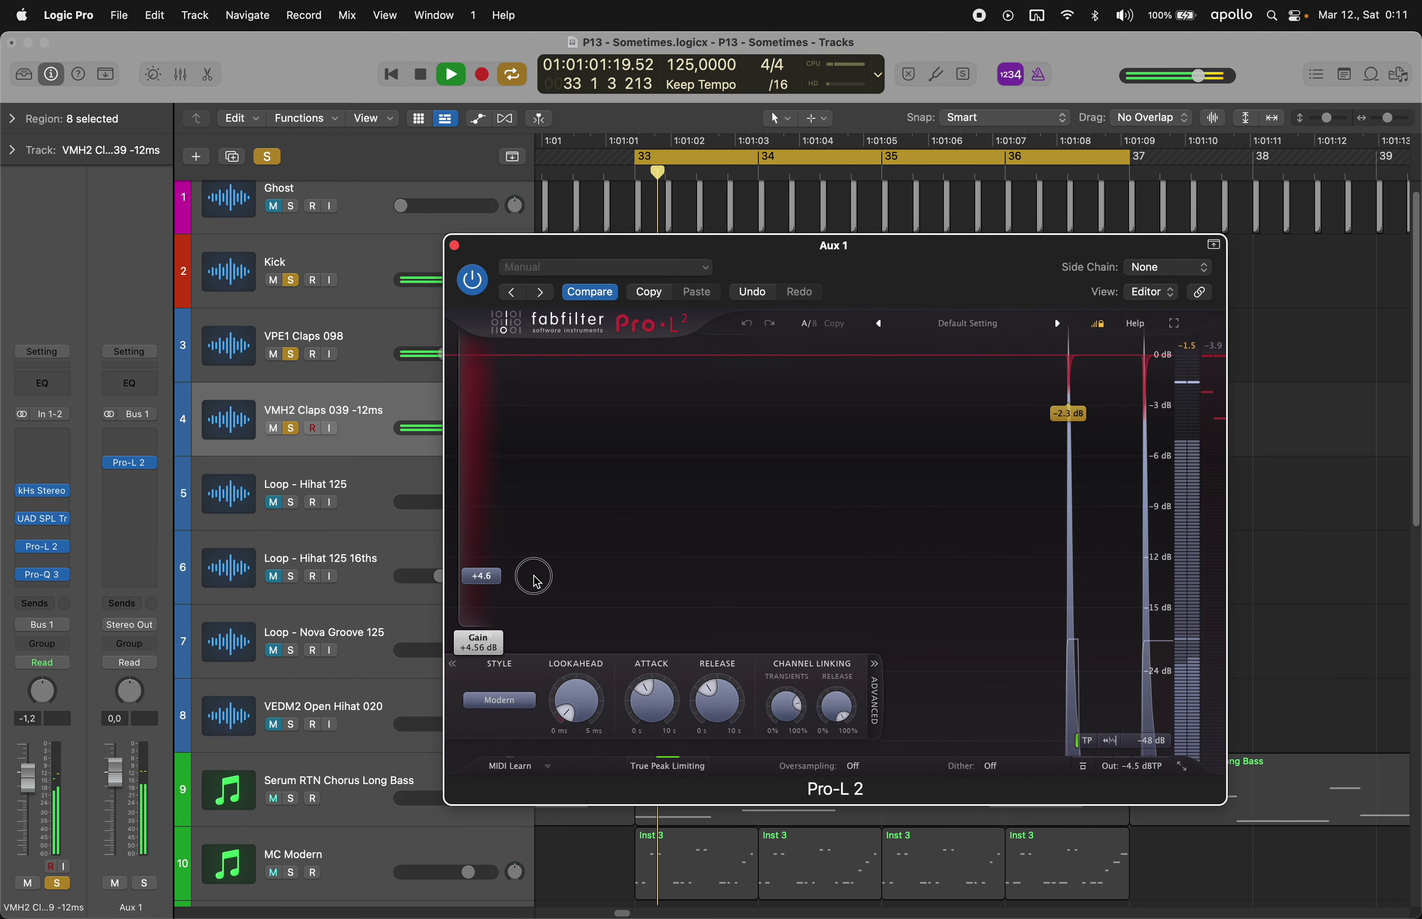
pyautogui.click(454, 245)
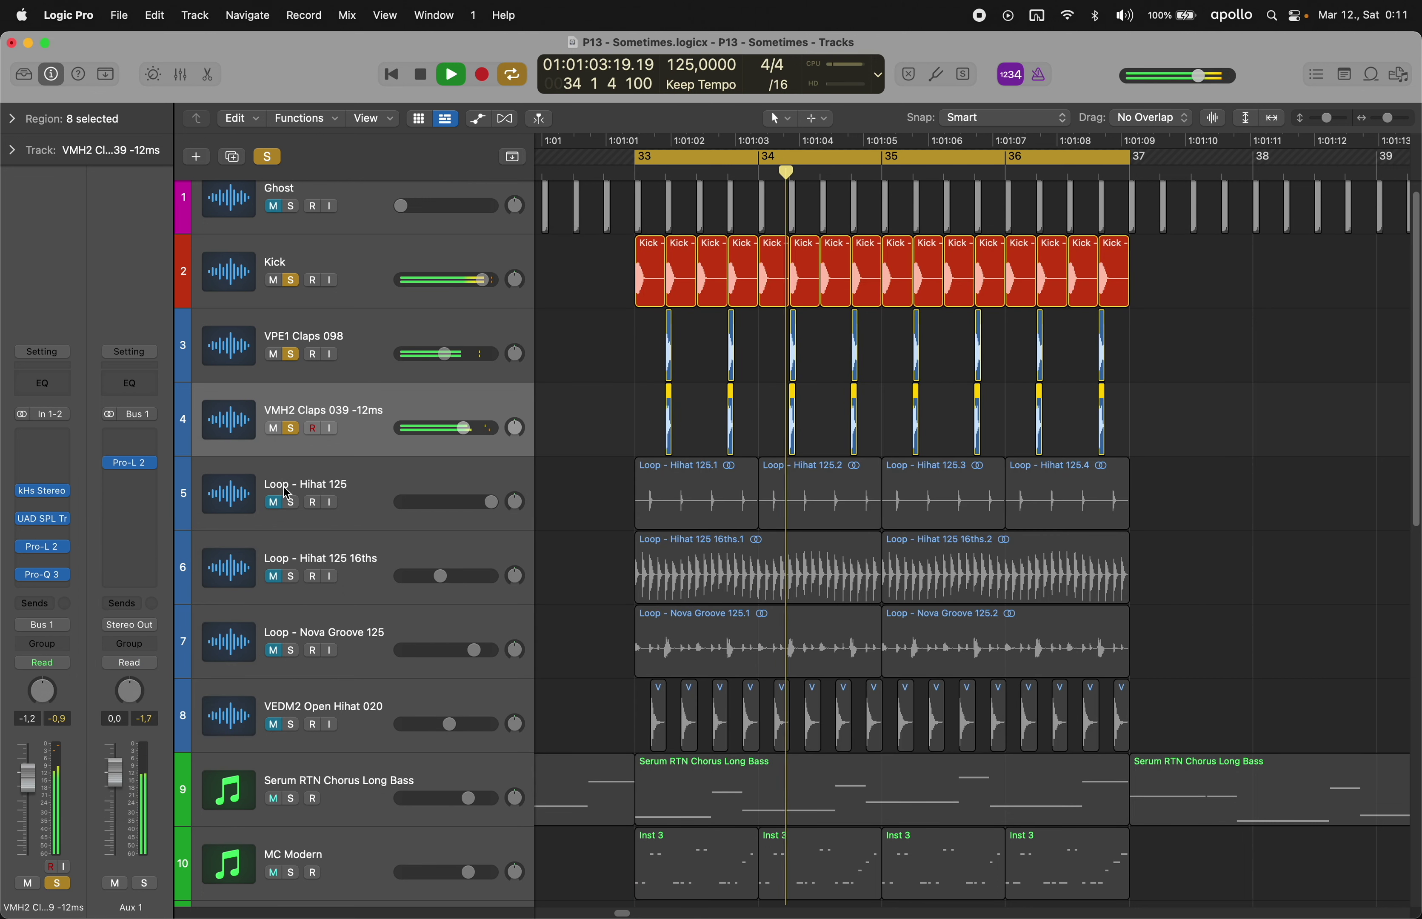
# - Solo the Serum RTN Chorus Long Bass and add a bell cut of about 5.5 dB near 5 kHz in its second Pro-Q 3
pyautogui.scroll(-1, 316, 771)
pyautogui.scroll(-3, 315, 770)
pyautogui.click(290, 661)
pyautogui.click(308, 647)
pyautogui.click(44, 440)
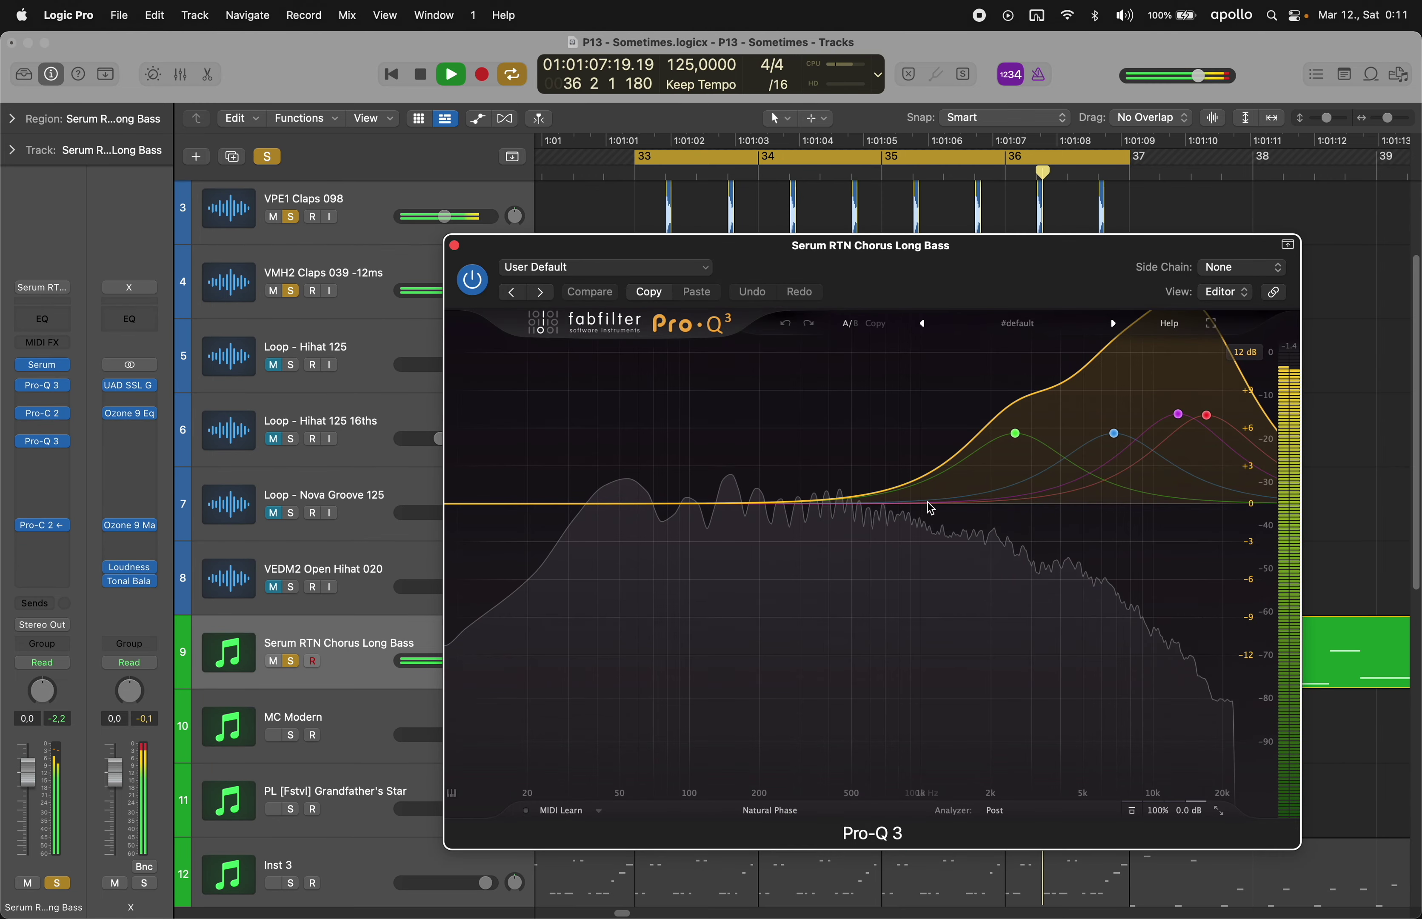
pyautogui.doubleClick(1078, 534)
pyautogui.moveTo(1082, 532); pyautogui.dragTo(997, 571)
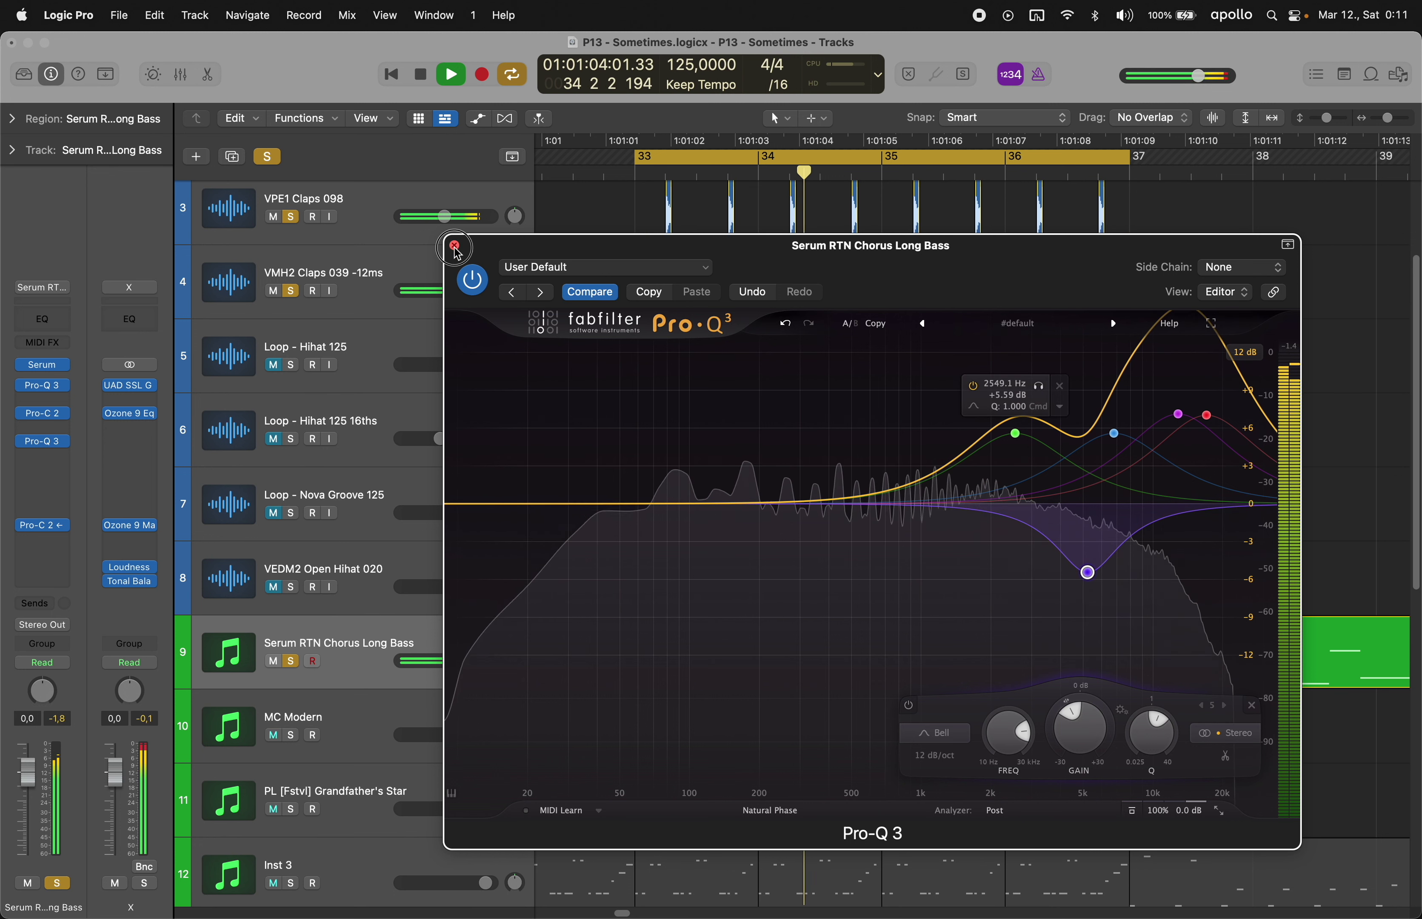
pyautogui.click(454, 245)
# - Solo the MC Modern track to hear it together with the kick, claps and bass
pyautogui.click(407, 696)
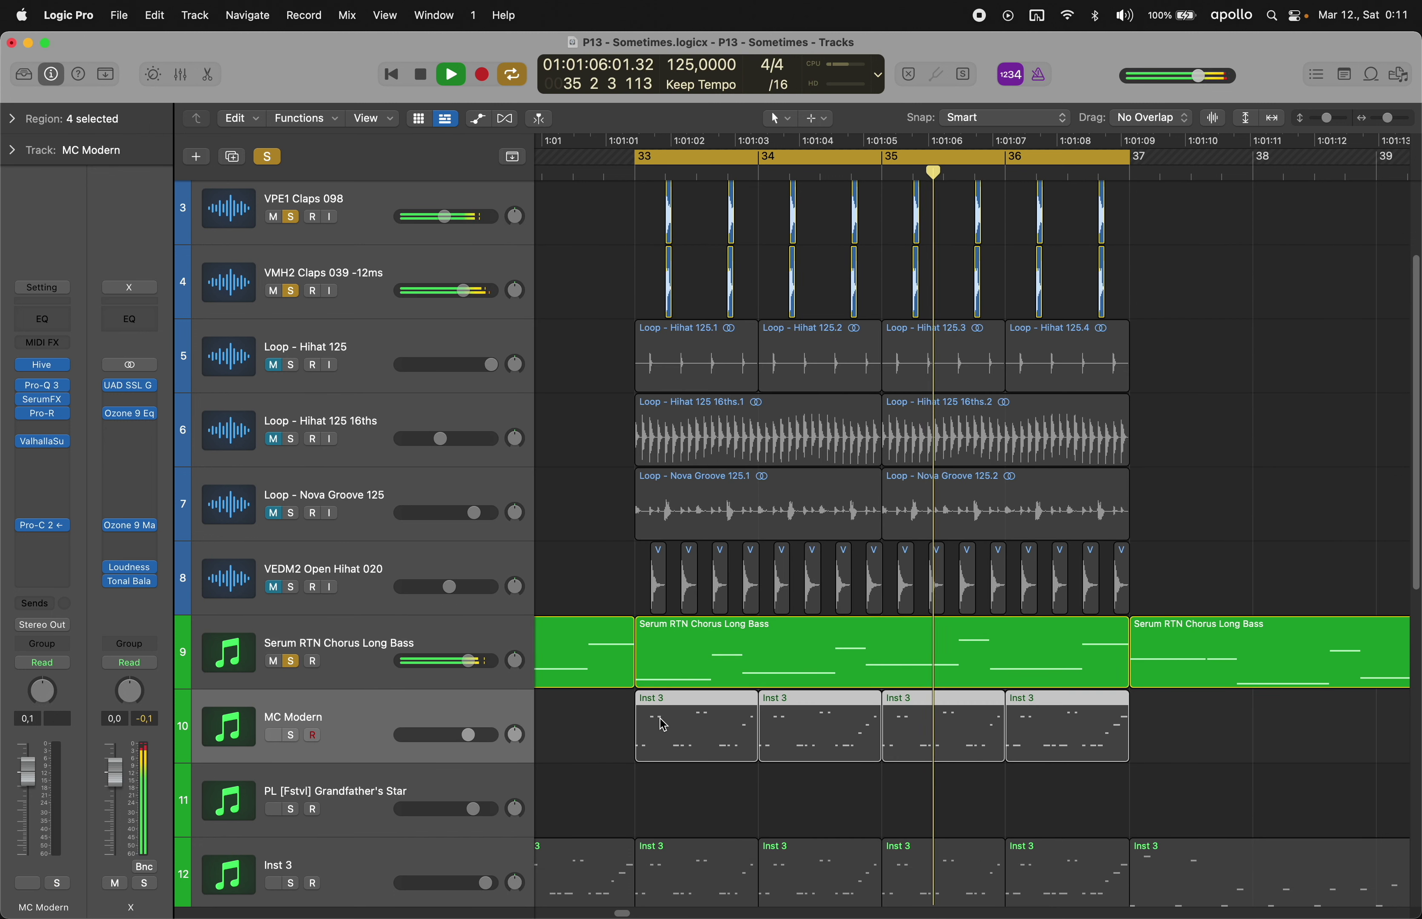
pyautogui.scroll(-3, 331, 622)
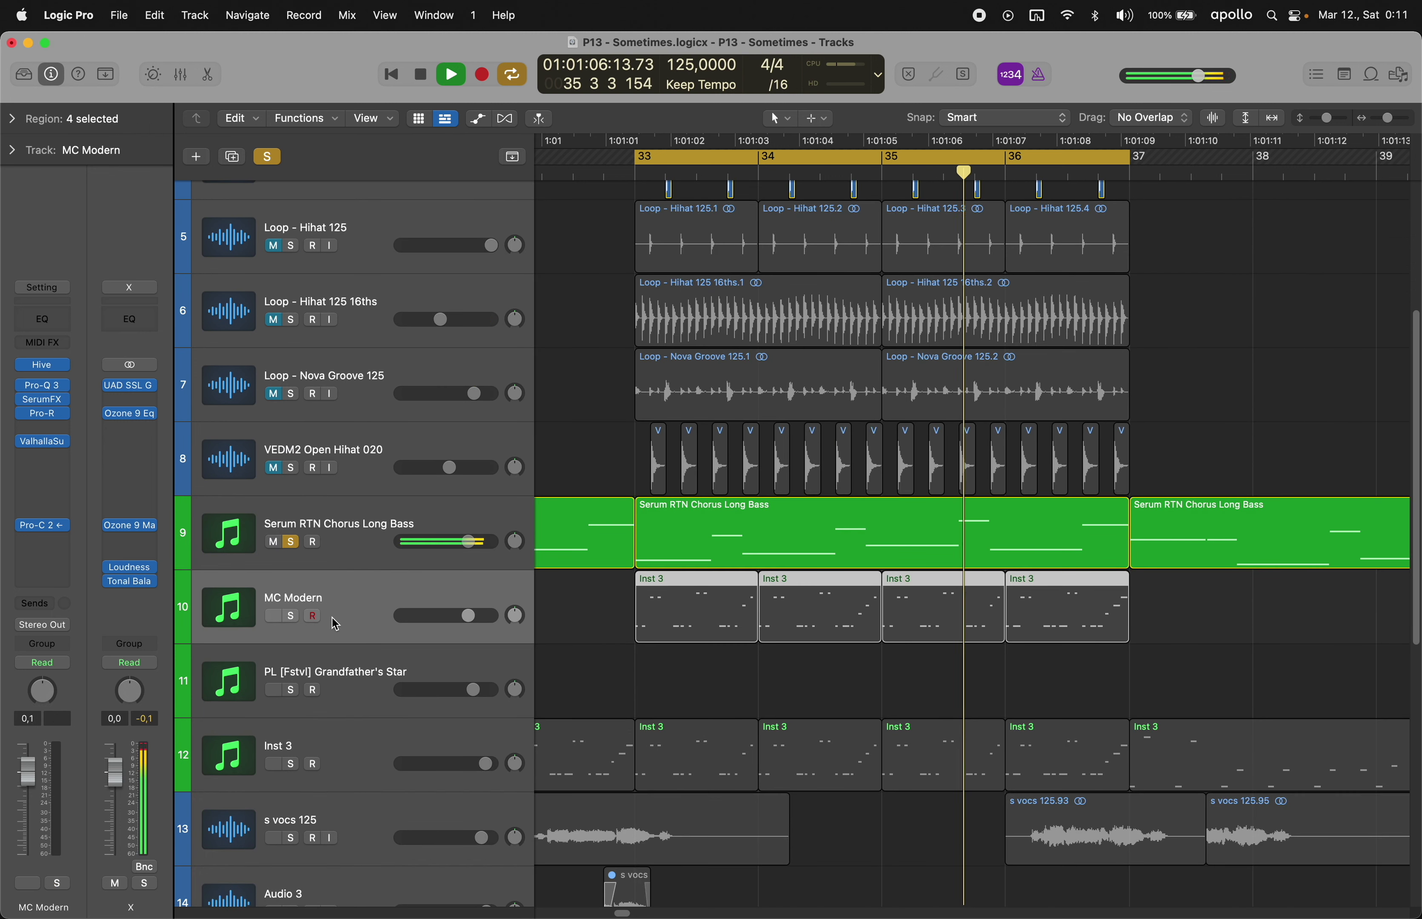
pyautogui.click(296, 616)
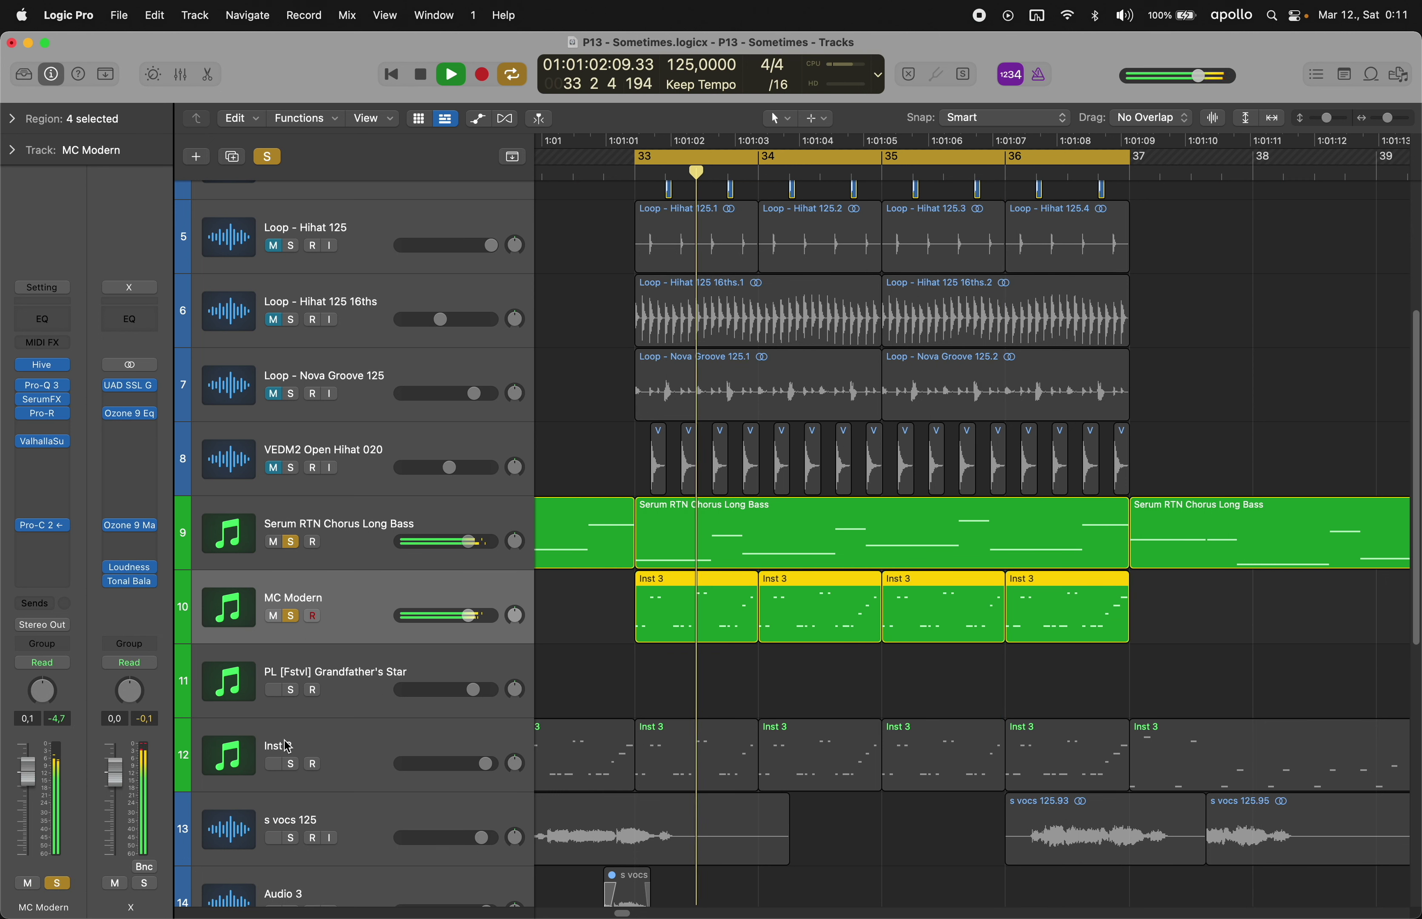
# - Solo the Inst 3 track in place of MC Modern and insert a Pro-Q 3 directly after its Pro-C 2
pyautogui.click(292, 765)
pyautogui.click(182, 775)
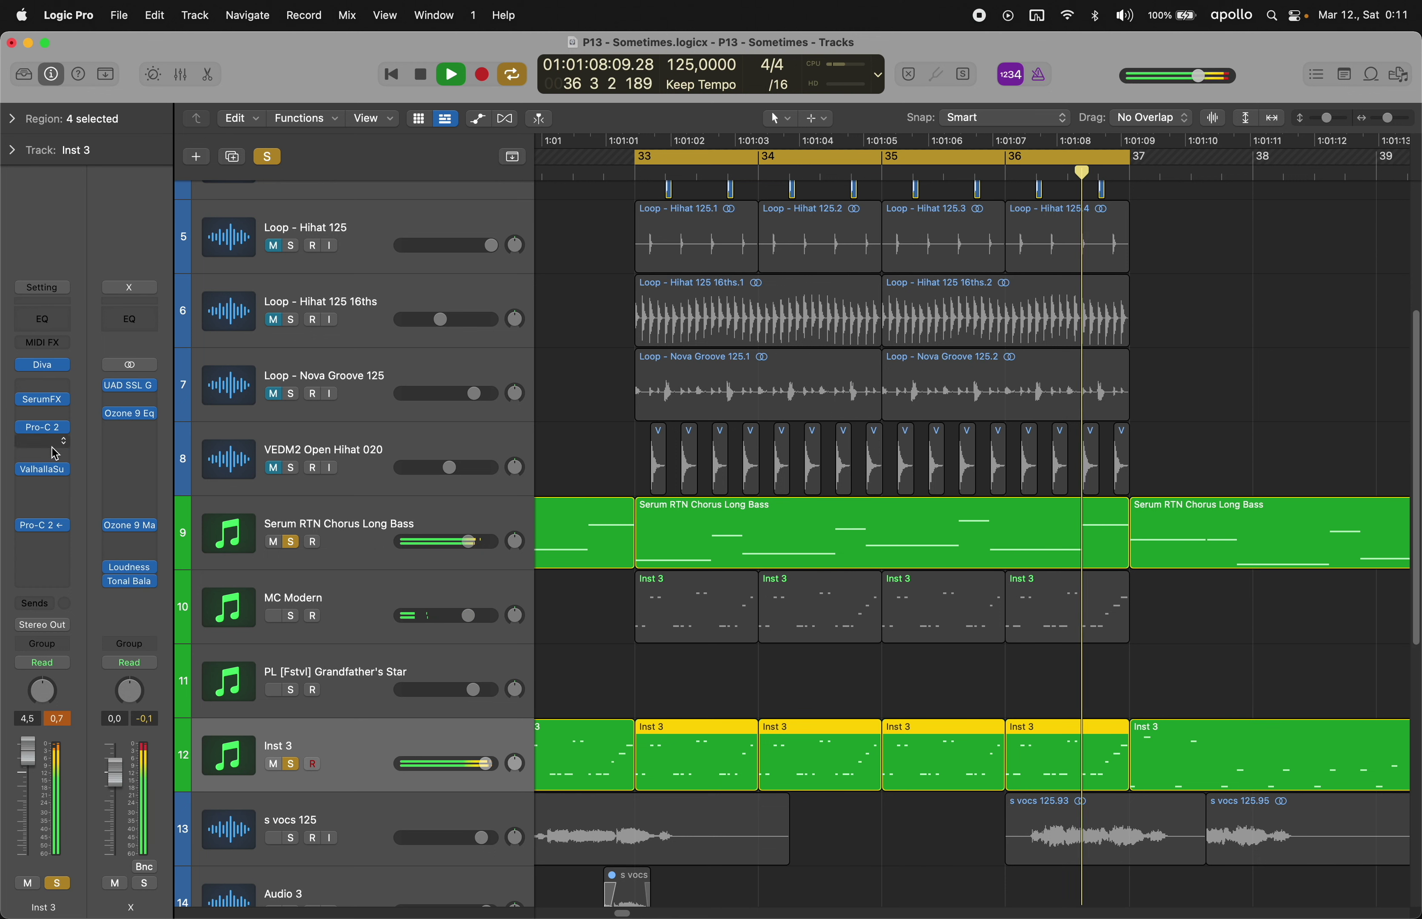
pyautogui.click(41, 447)
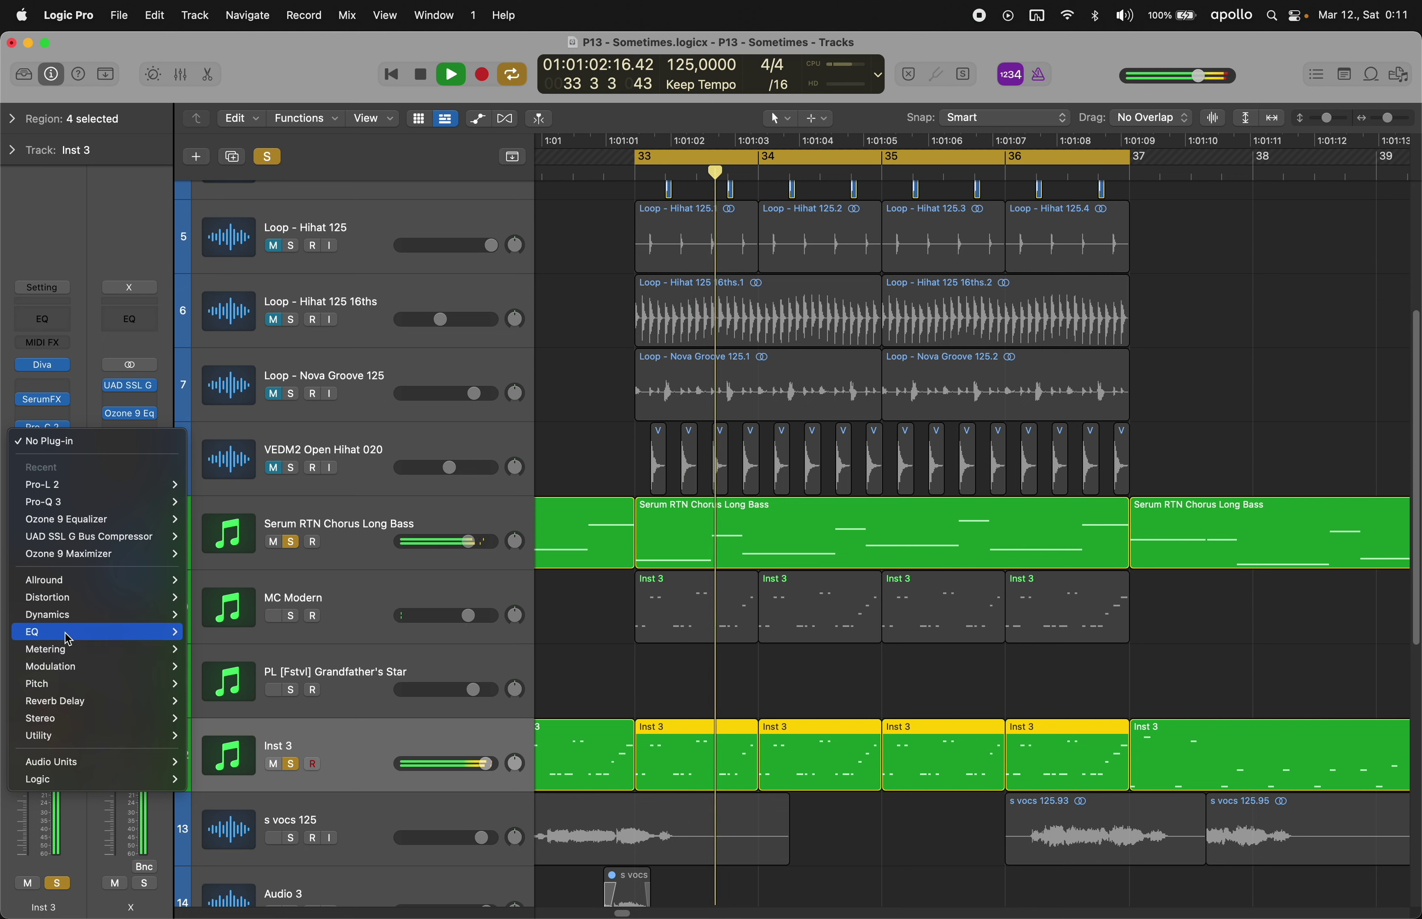
pyautogui.click(233, 681)
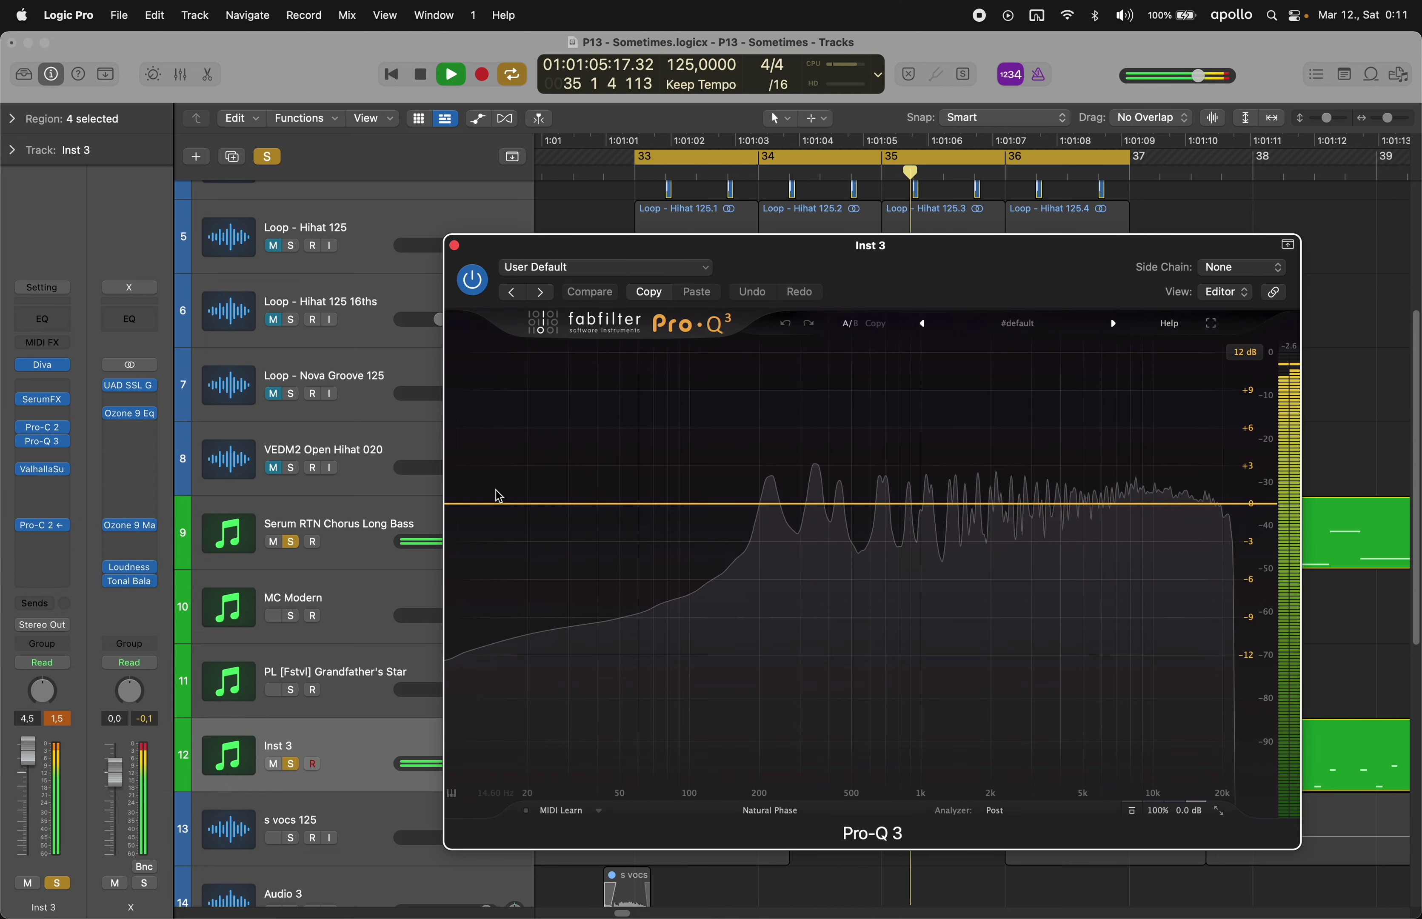
# - In the Inst 3 Pro-Q 3, add a low cut near 77 Hz and a bell boost of about 1 dB near 3.9 kHz
pyautogui.moveTo(495, 497); pyautogui.dragTo(664, 492)
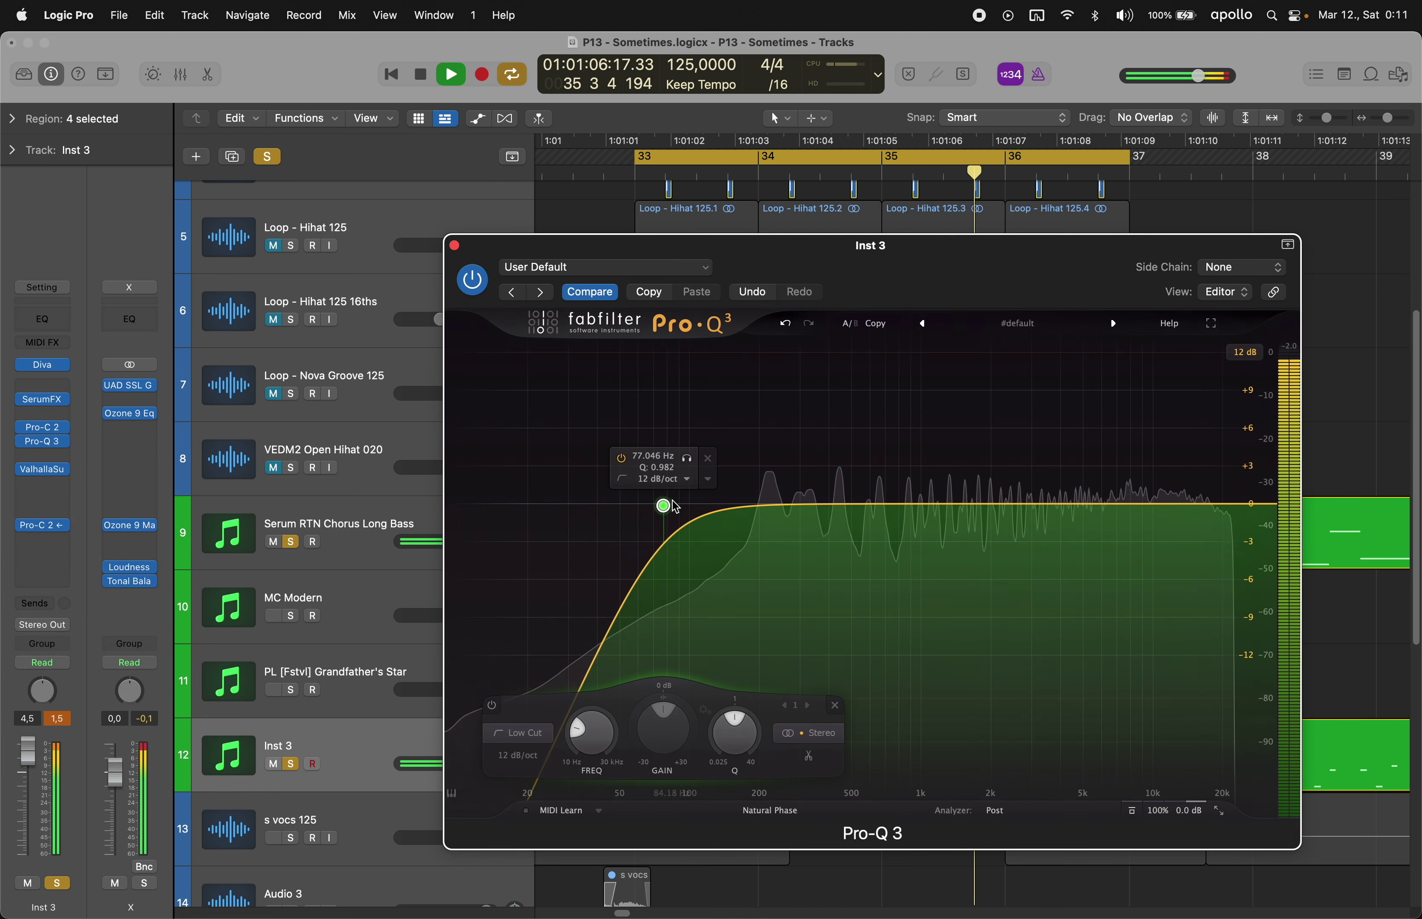
pyautogui.moveTo(1005, 504); pyautogui.dragTo(1007, 481)
pyautogui.moveTo(1028, 478); pyautogui.dragTo(1056, 490)
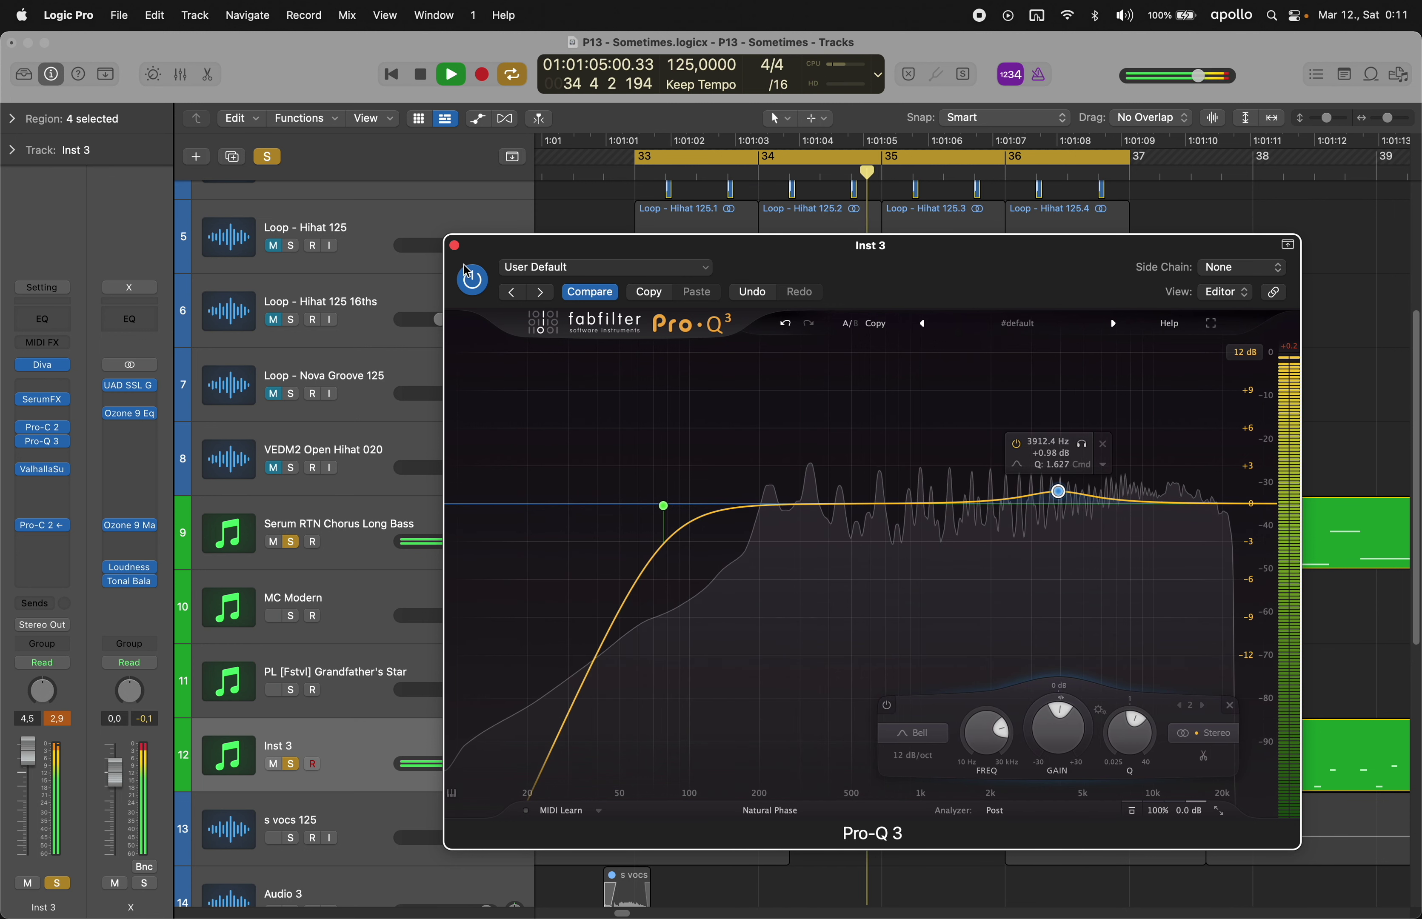
pyautogui.click(454, 245)
# - Insert a UAD Harrison 32C EQ after the Valhalla plug-in on Inst 3, leaving its default settings, and deselect the regions
pyautogui.click(57, 483)
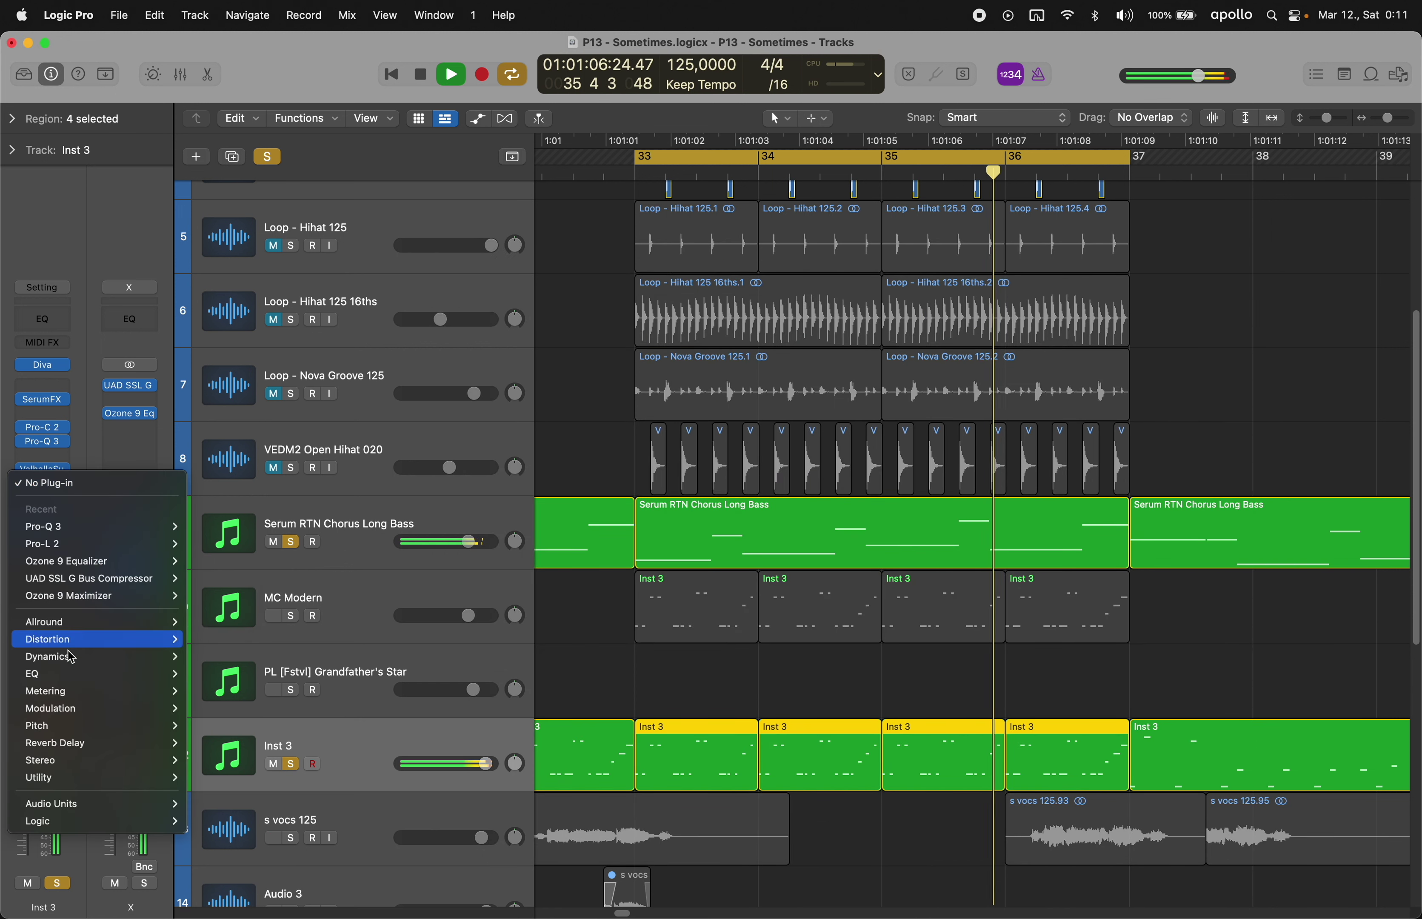
pyautogui.moveTo(70, 673)
pyautogui.click(304, 747)
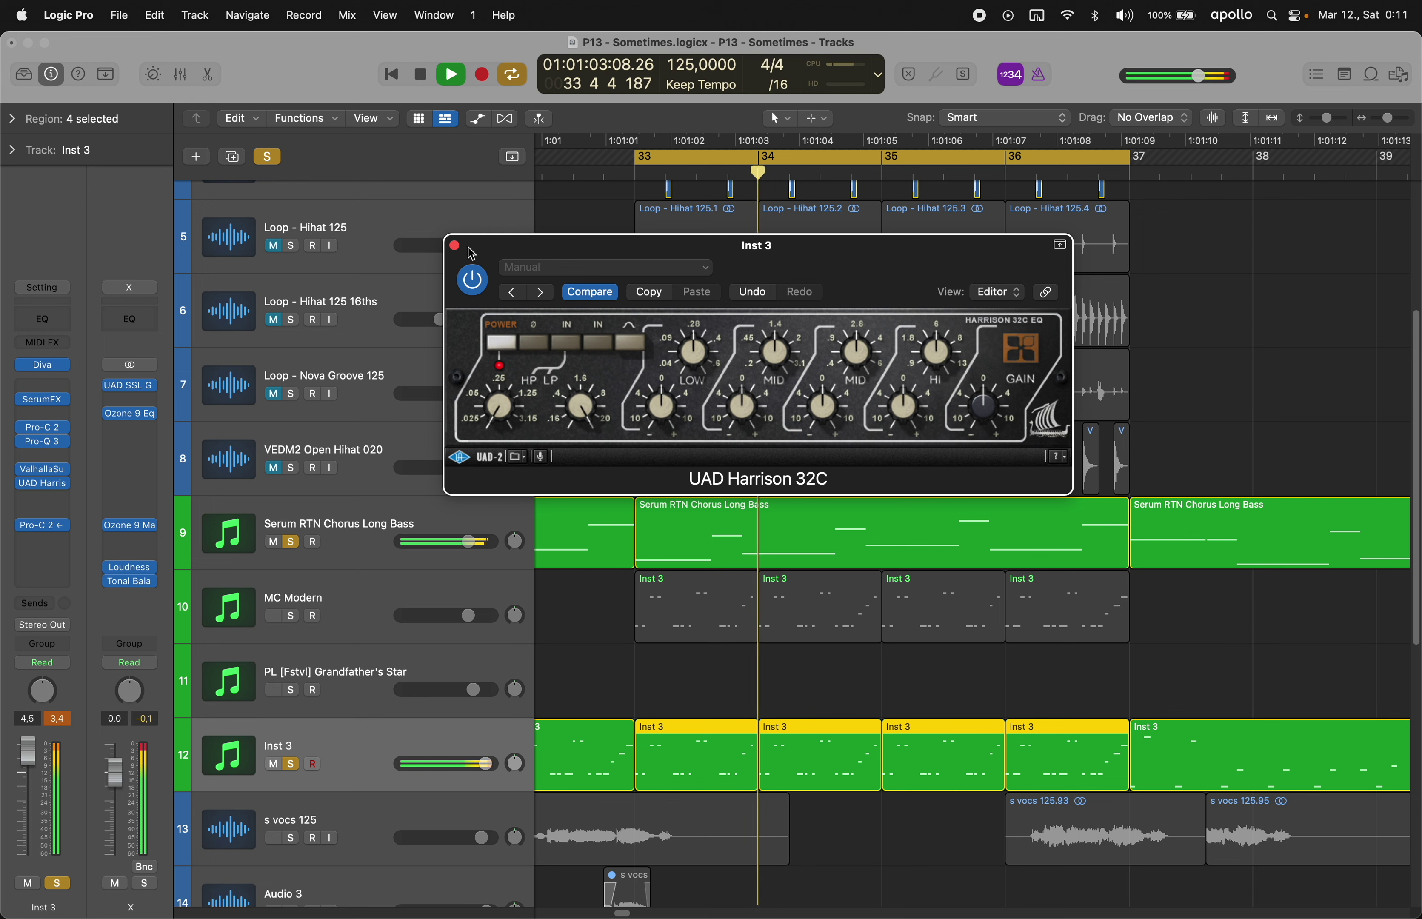
pyautogui.click(454, 245)
pyautogui.click(582, 481)
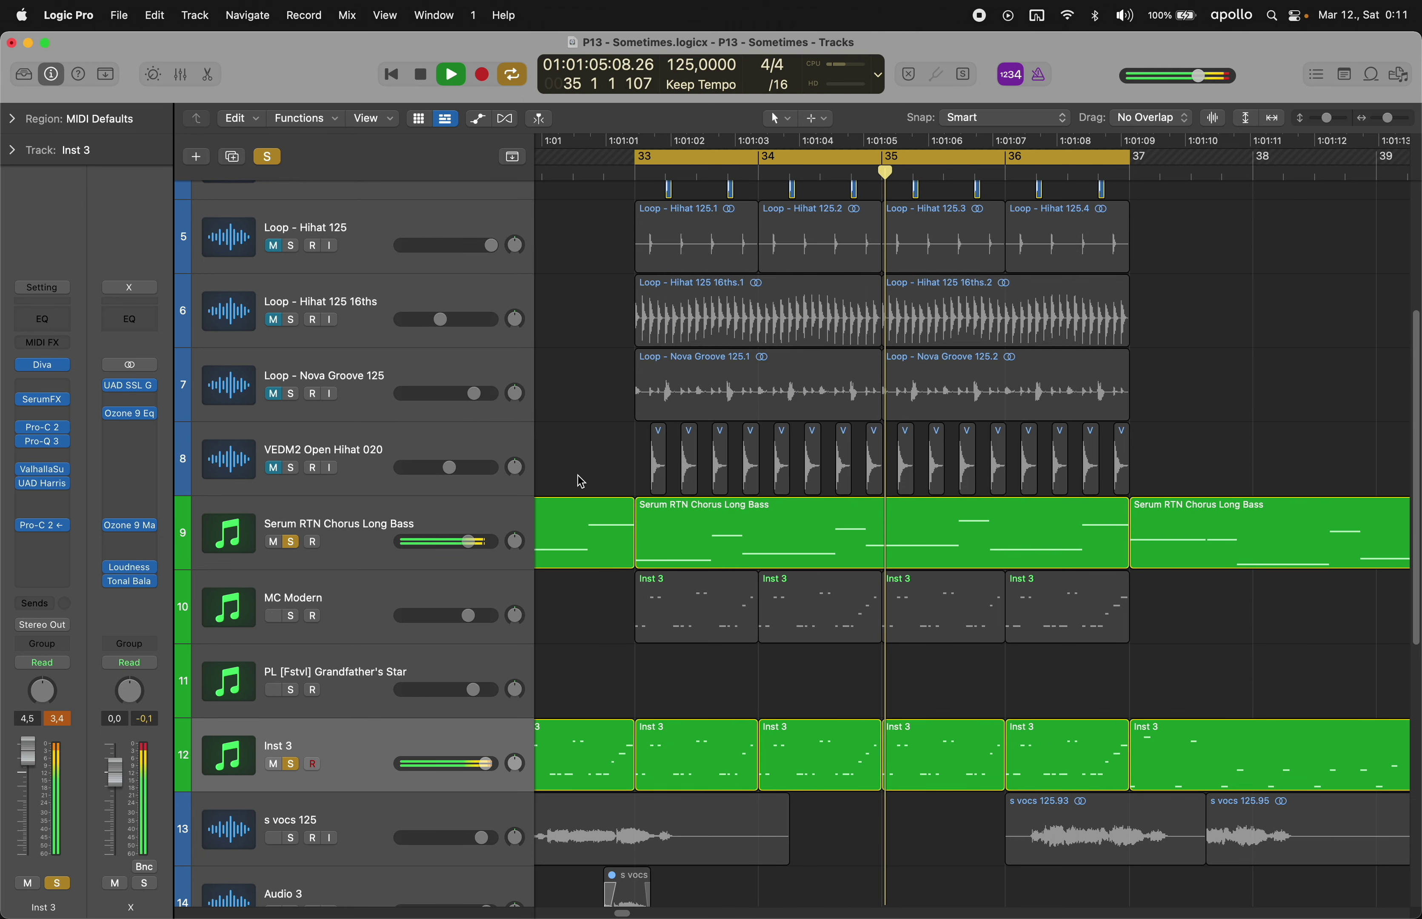
# - Solo the s vocs 125_bip track 20 and remove its first insert and the Tremolo plug-in
pyautogui.scroll(-8, 579, 478)
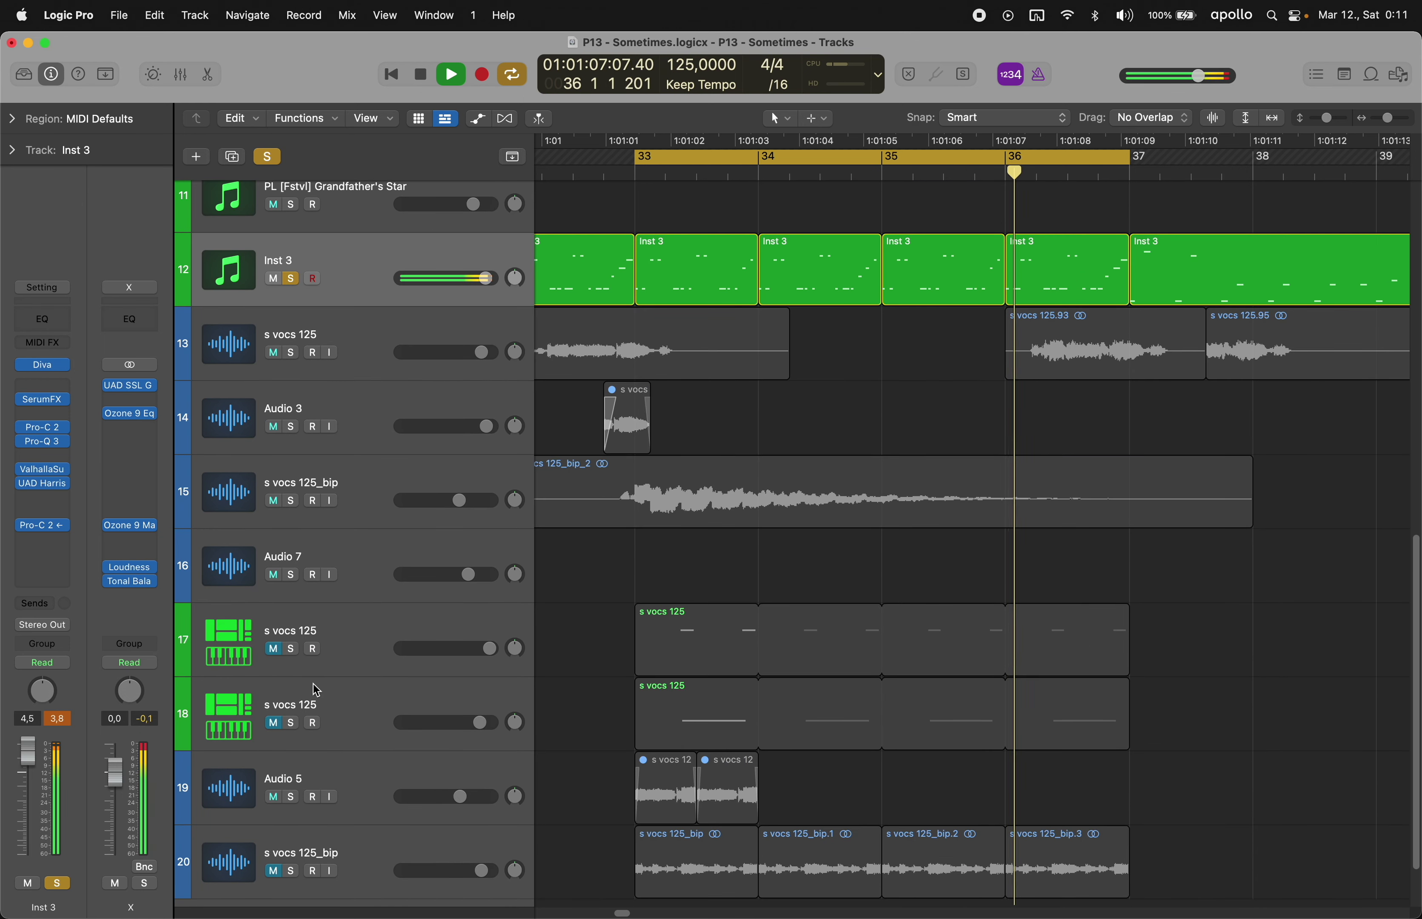
pyautogui.scroll(-2, 408, 728)
pyautogui.click(291, 784)
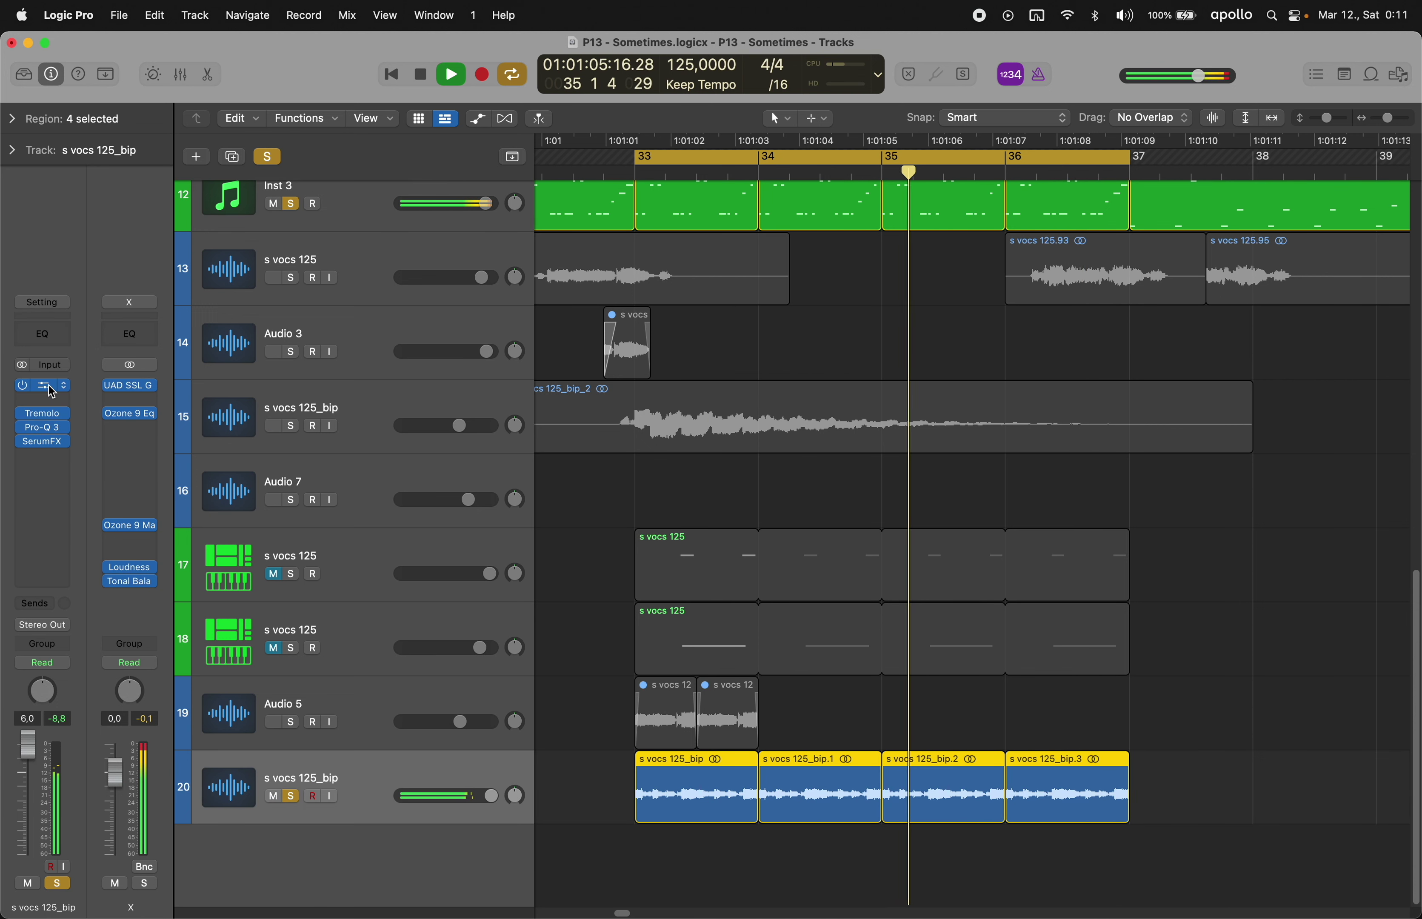
pyautogui.click(62, 391)
pyautogui.click(65, 405)
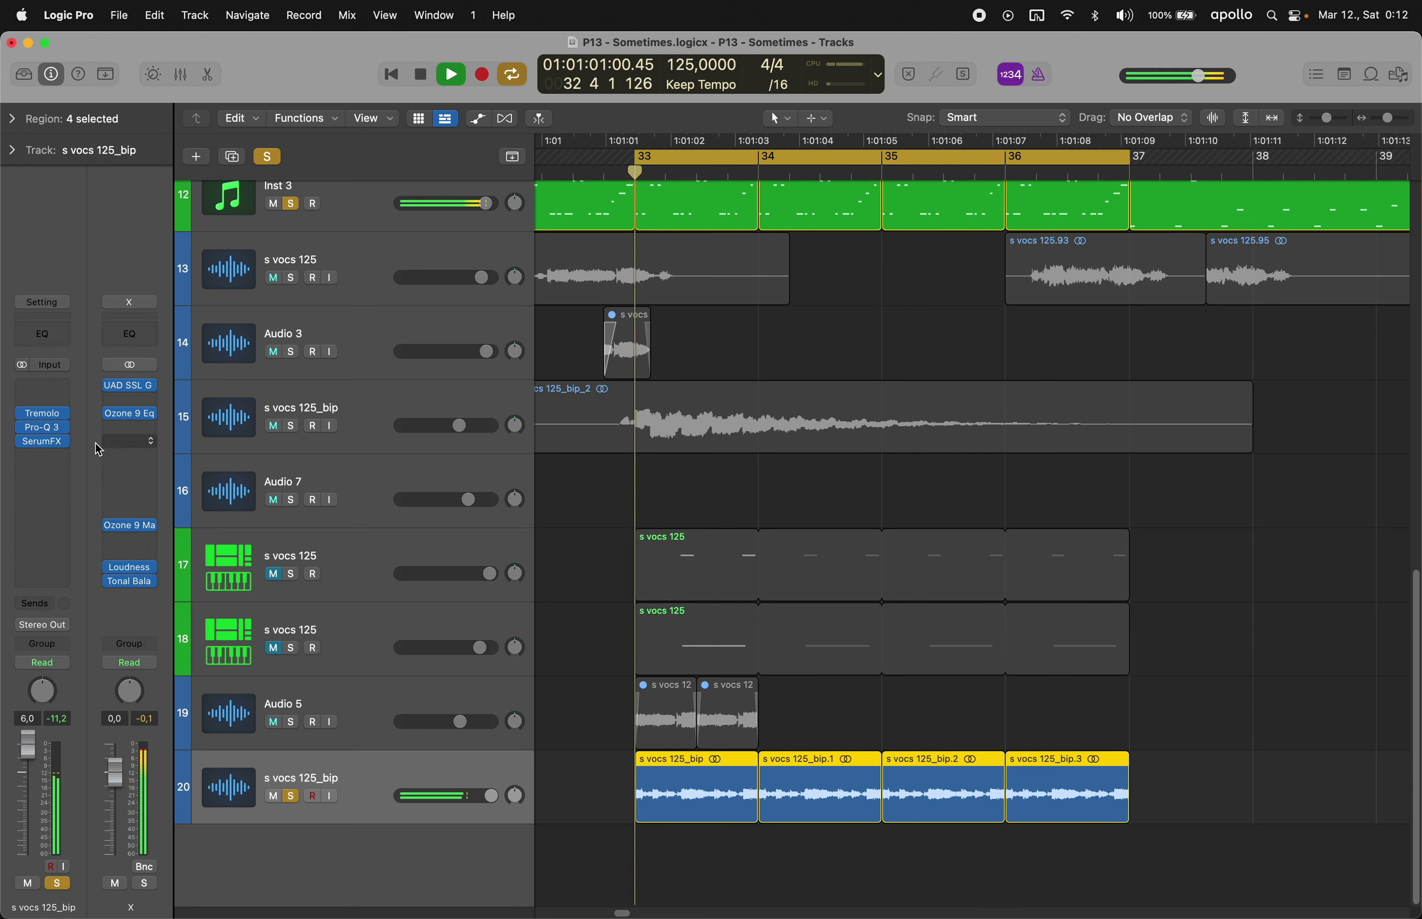
pyautogui.click(64, 414)
pyautogui.click(87, 443)
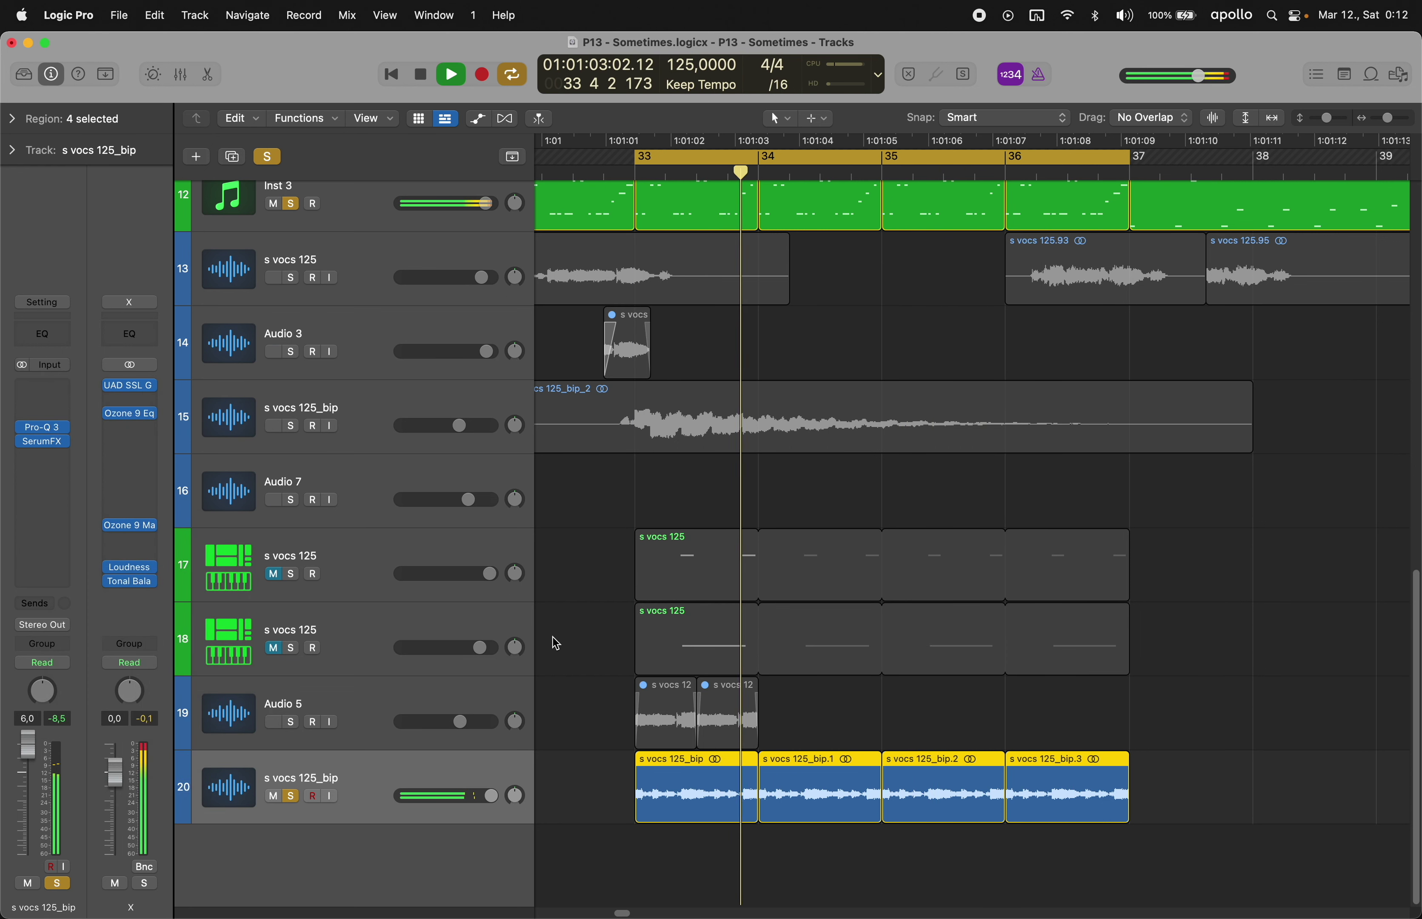
pyautogui.click(566, 632)
pyautogui.hscroll(-3, 596, 520)
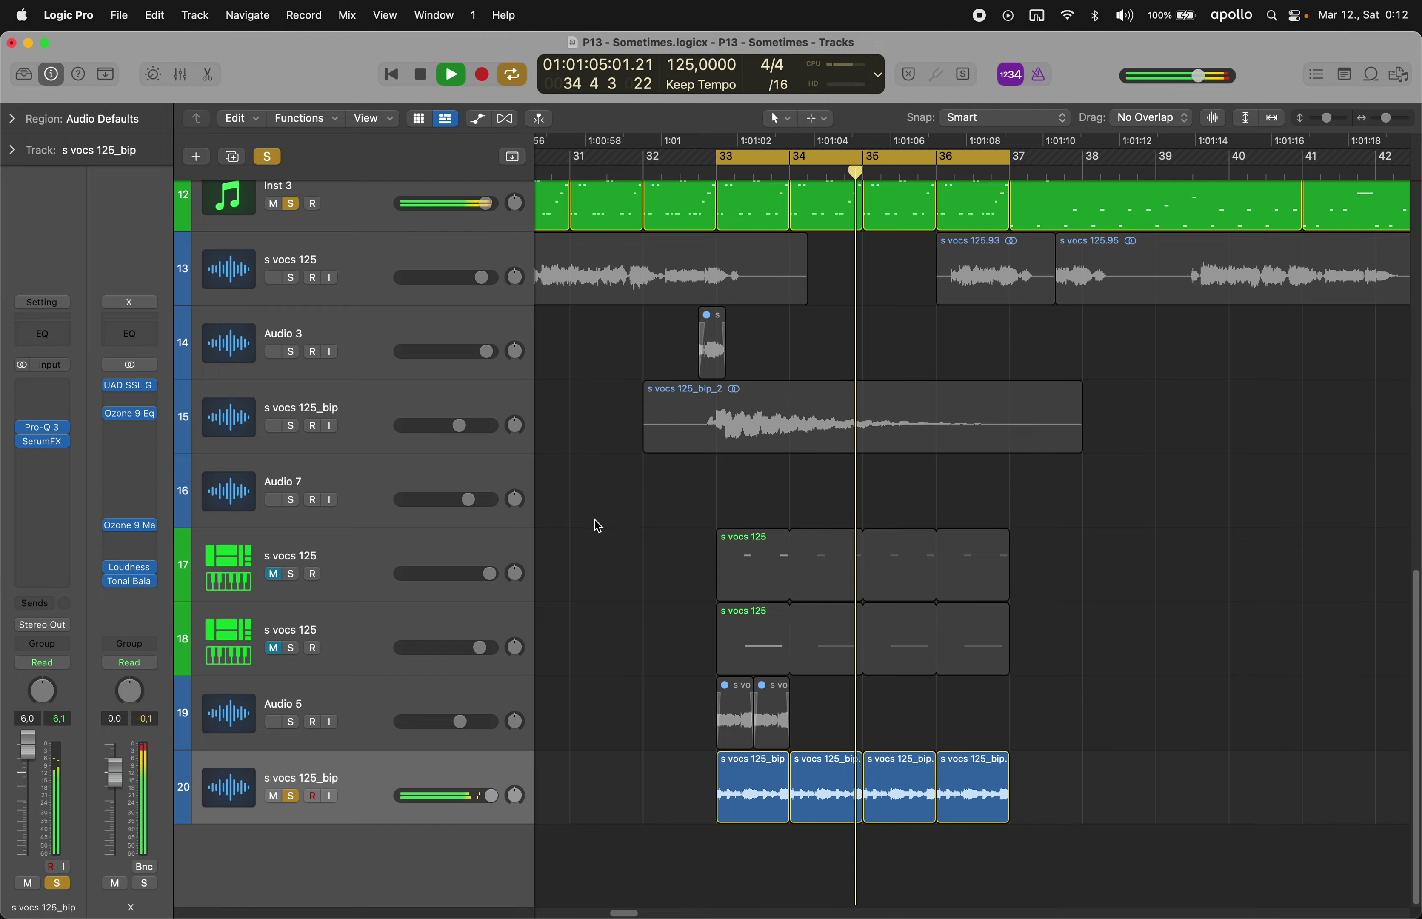
pyautogui.hscroll(2, 594, 519)
pyautogui.scroll(3, 594, 519)
pyautogui.scroll(-1, 588, 597)
pyautogui.scroll(-2, 580, 707)
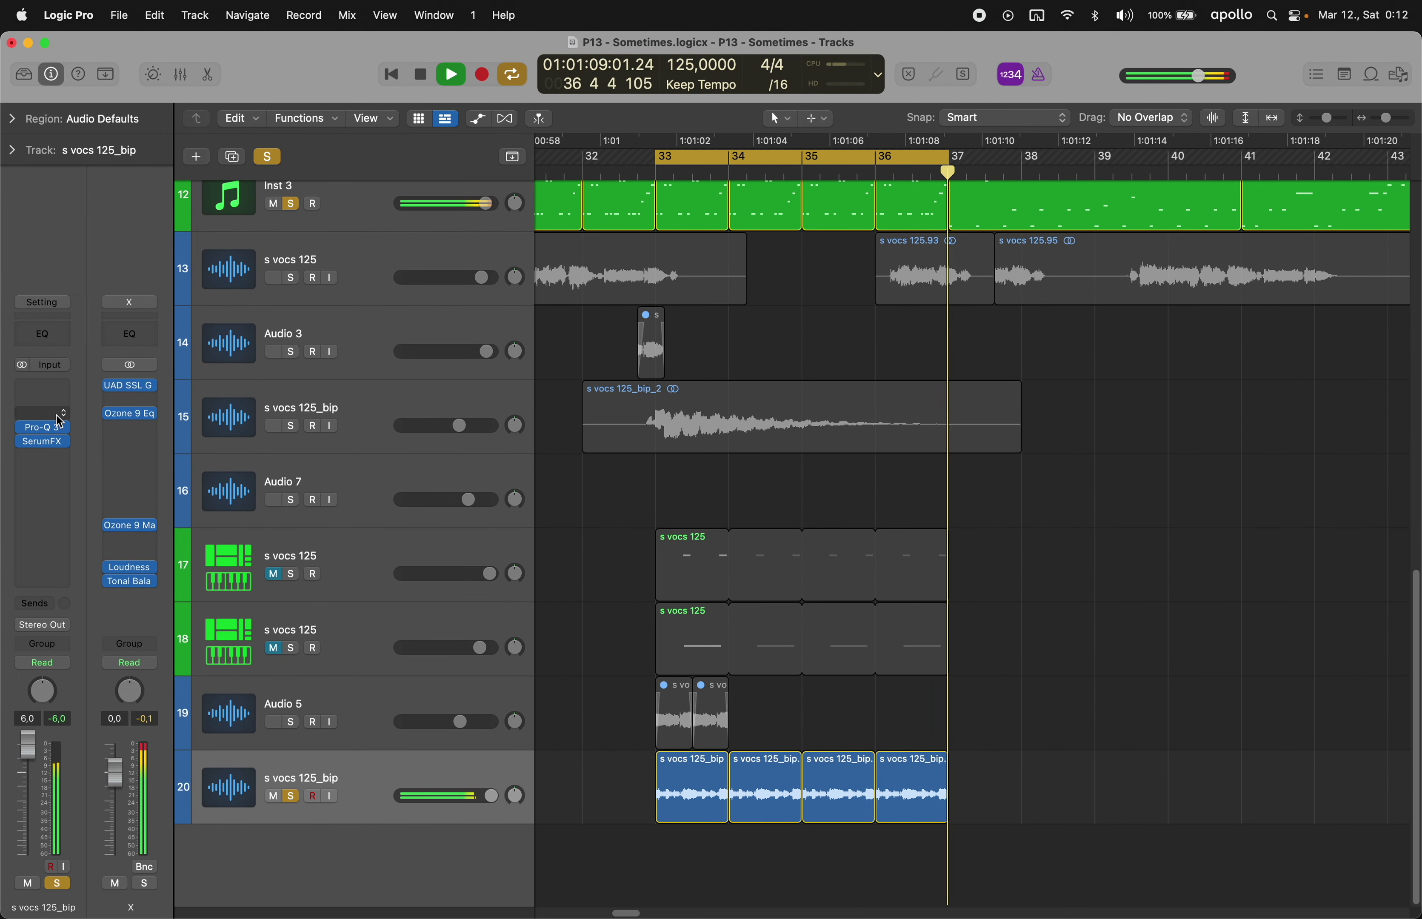
# - Insert SoundShifter Pitch in the first slot of s vocs 125_bip, transposed up 4 semitones with the mode set to Sync
pyautogui.click(44, 385)
pyautogui.moveTo(80, 556)
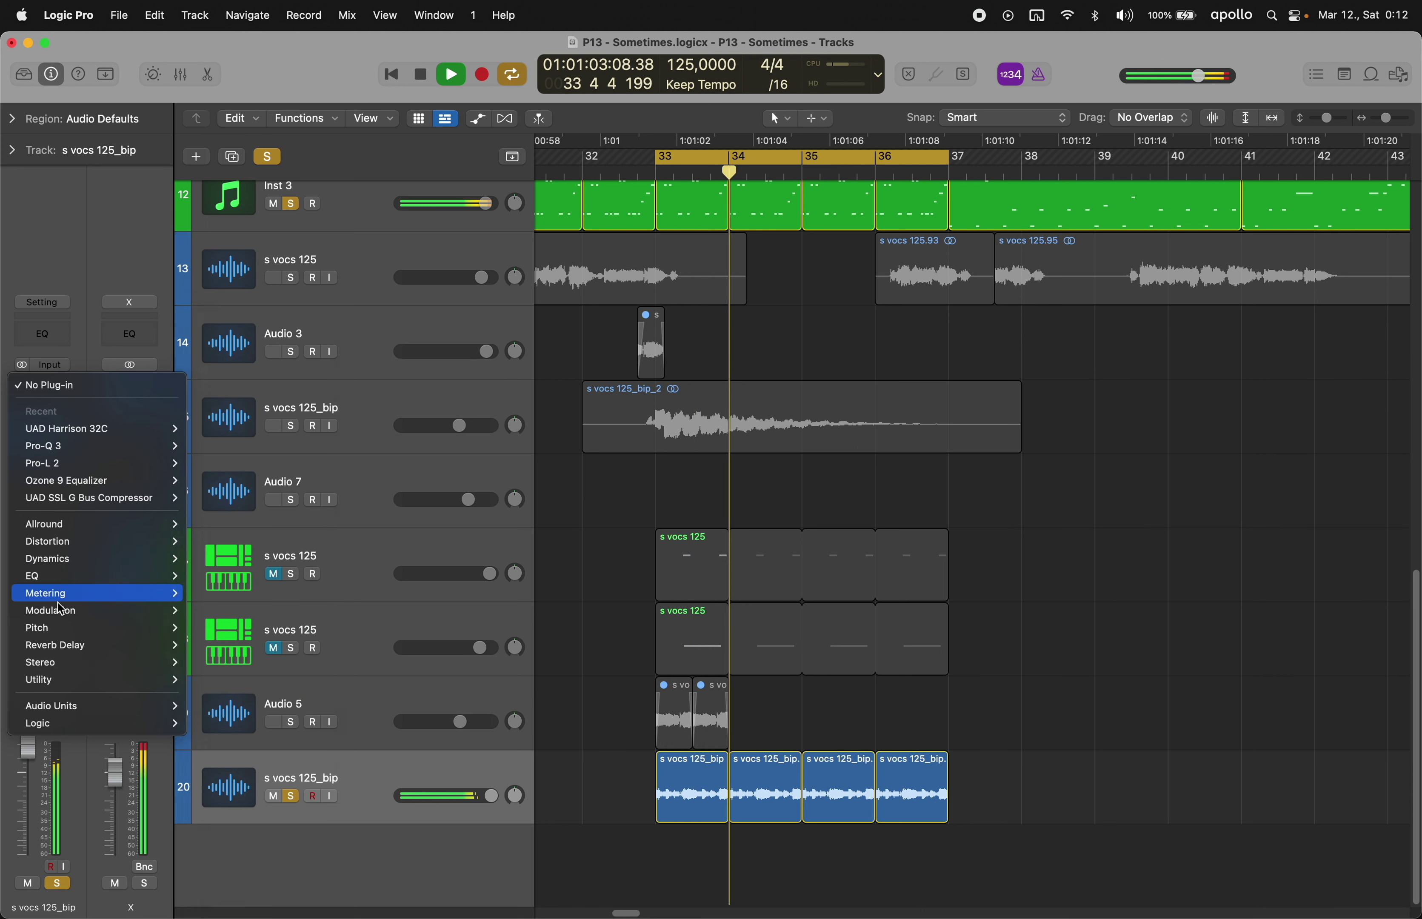
pyautogui.moveTo(65, 627)
pyautogui.click(267, 663)
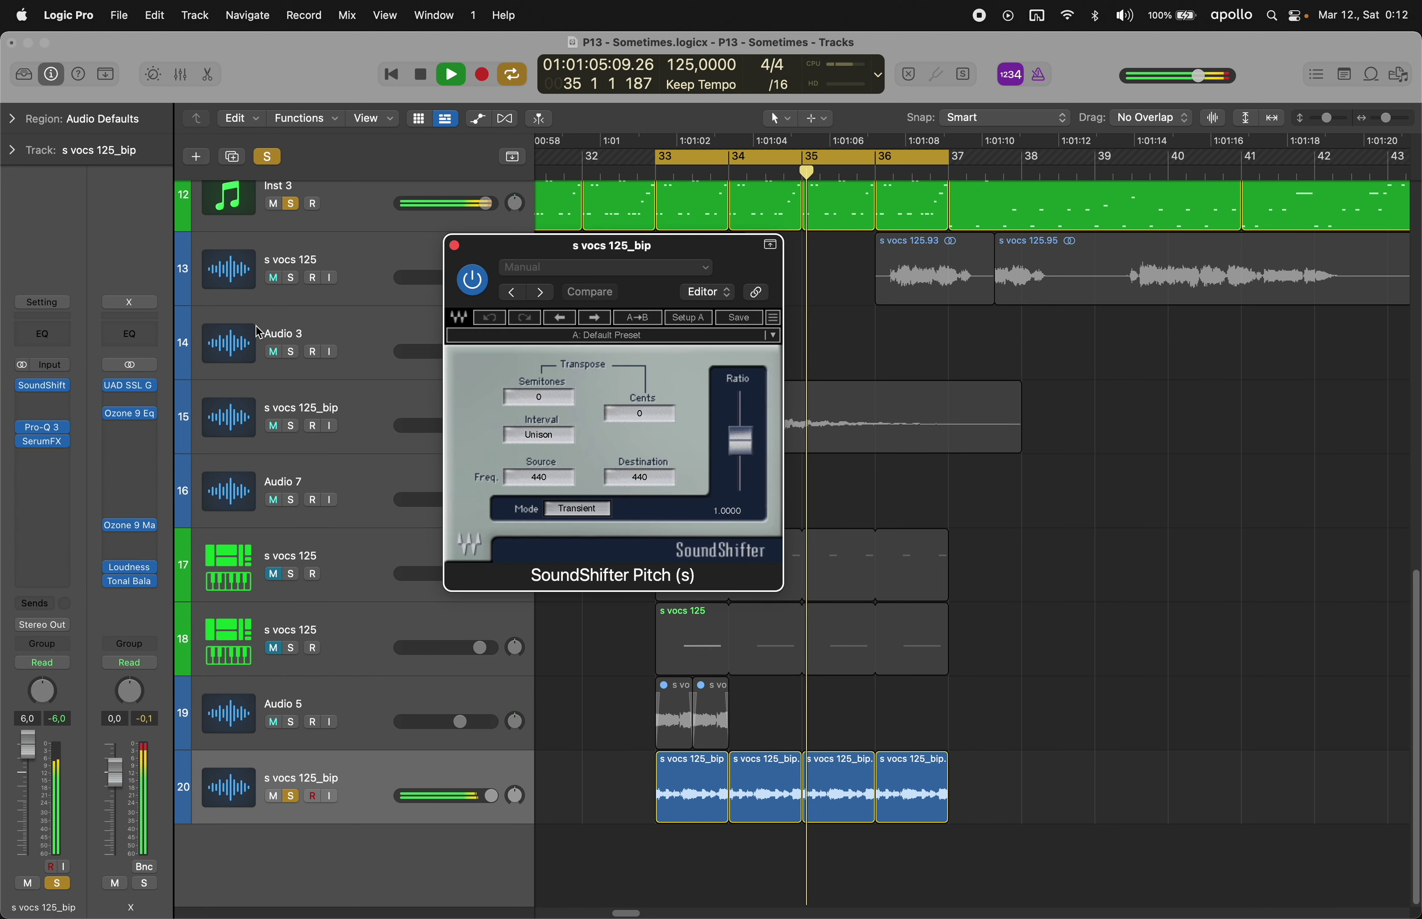
pyautogui.moveTo(542, 399); pyautogui.dragTo(572, 292)
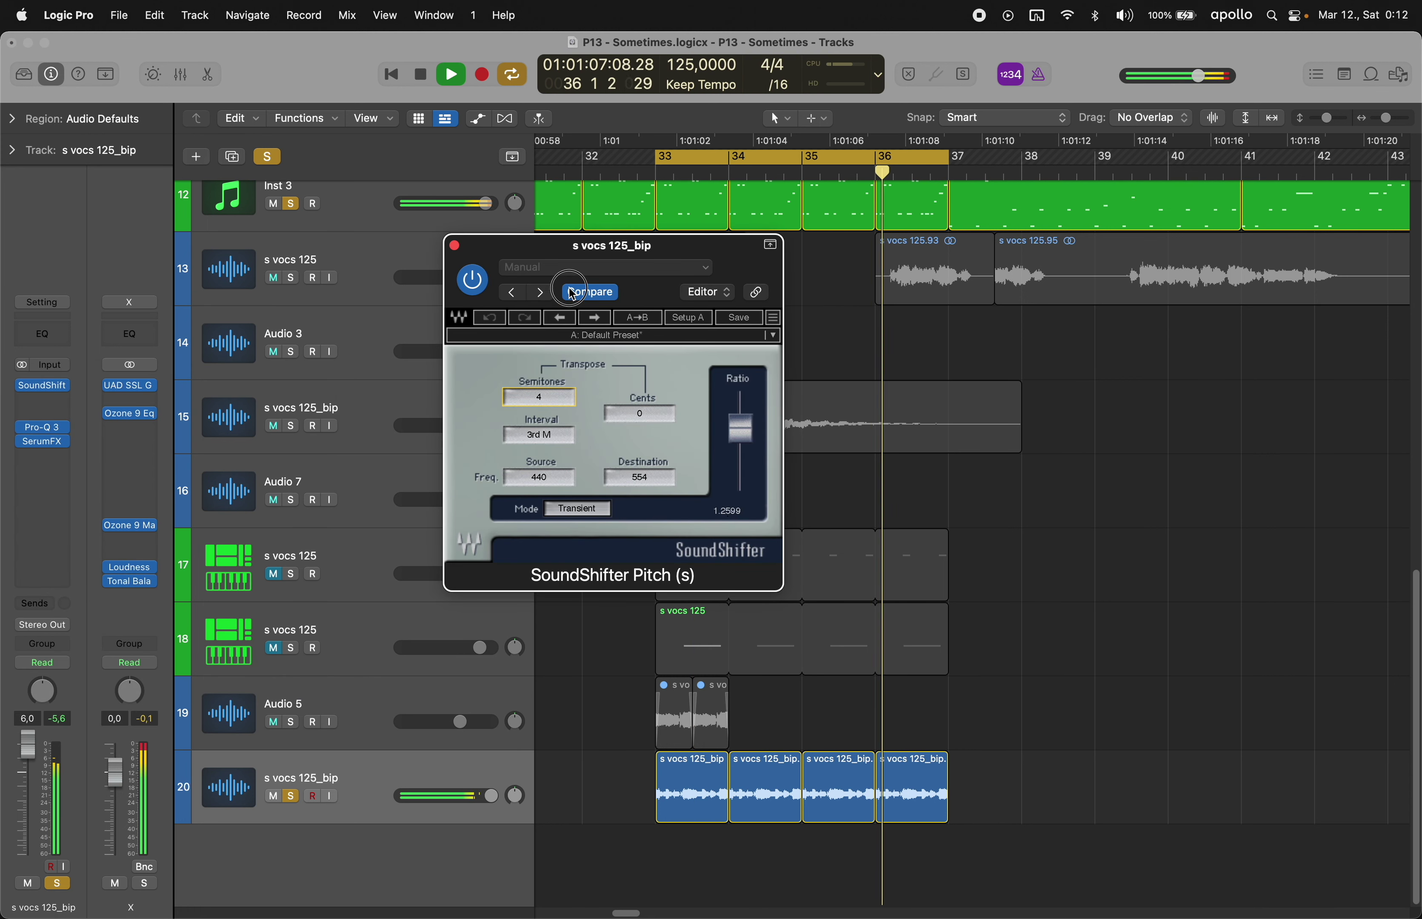
pyautogui.click(578, 508)
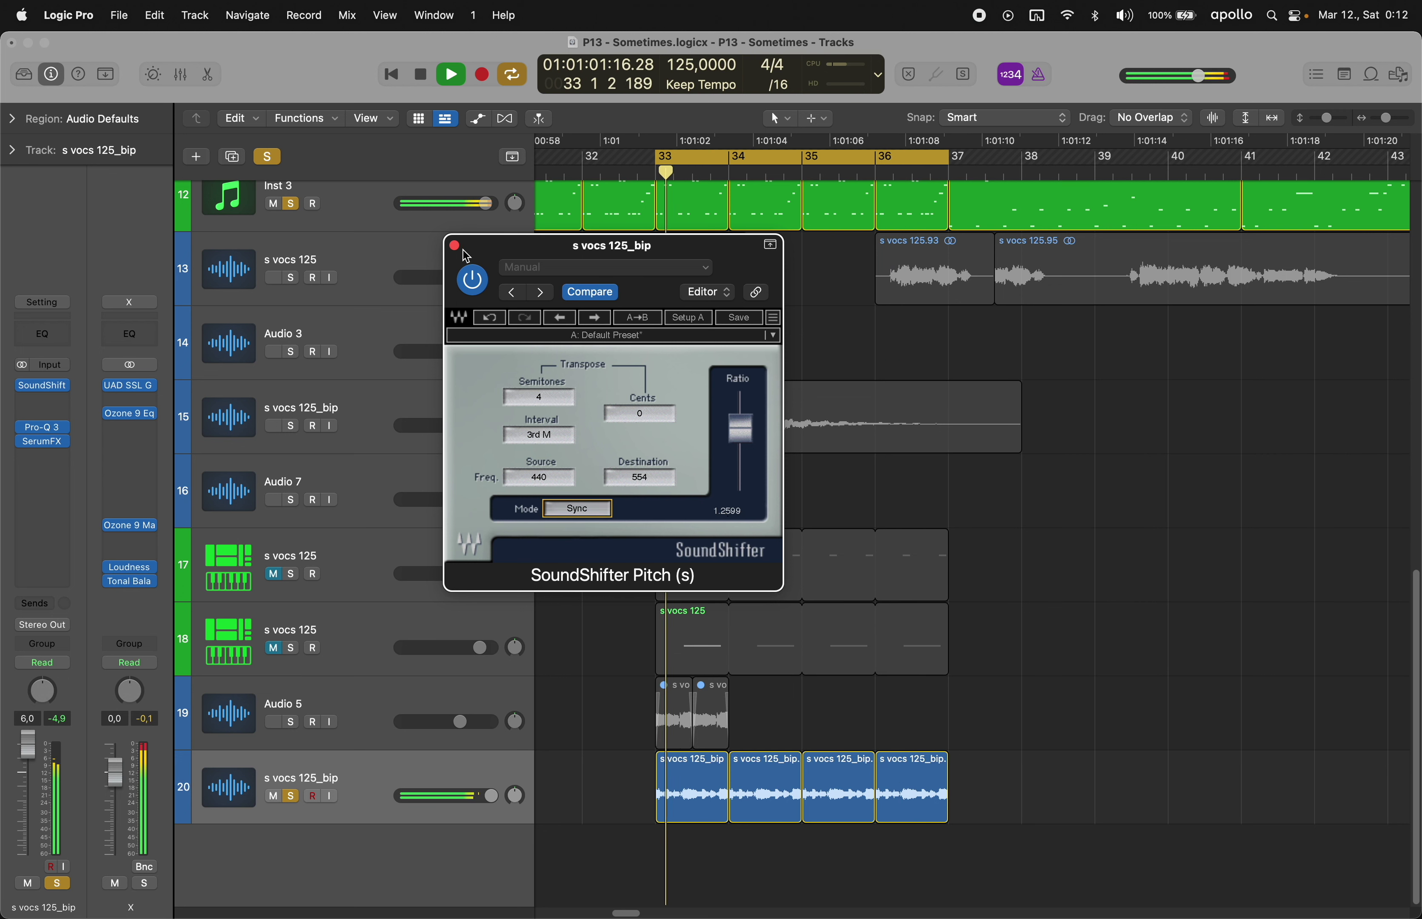
pyautogui.click(454, 246)
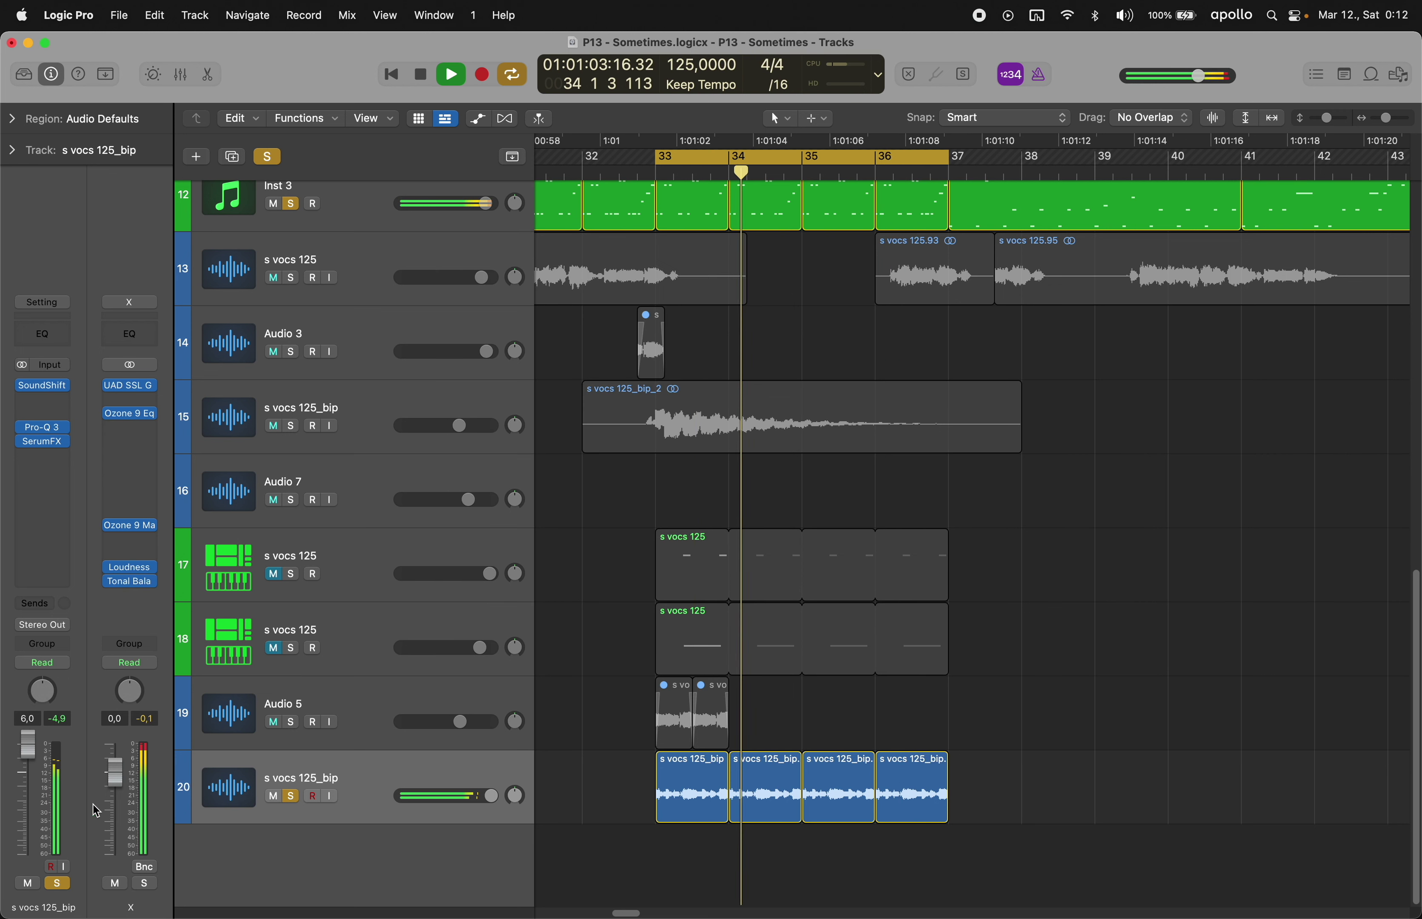
# - Lower the s vocs 125_bip volume to 3.0 dB and turn off the track's solo
pyautogui.moveTo(28, 750); pyautogui.dragTo(30, 773)
pyautogui.click(80, 456)
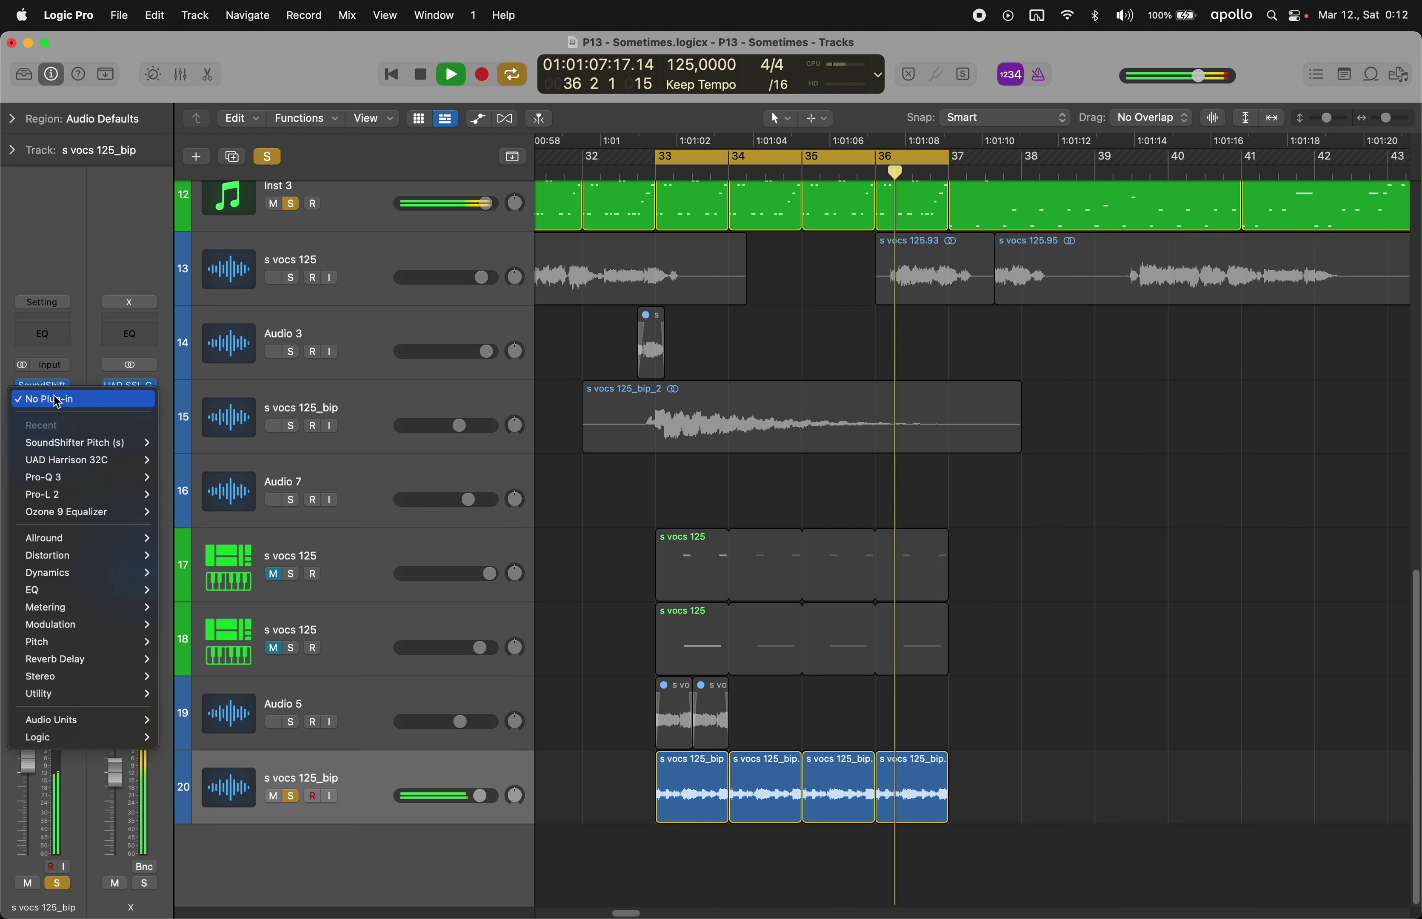
pyautogui.moveTo(84, 675)
pyautogui.click(594, 653)
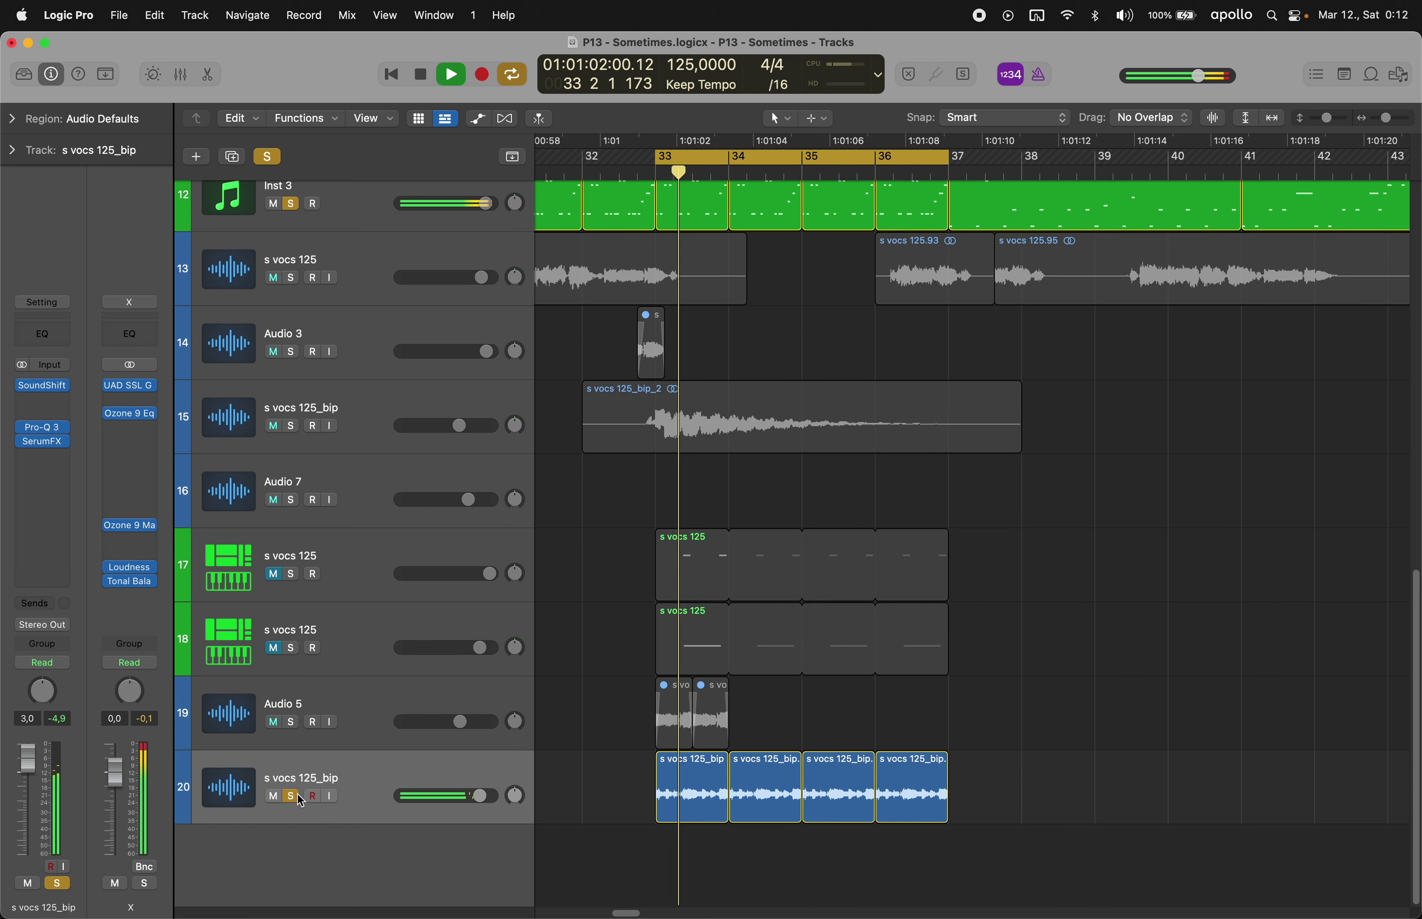
pyautogui.click(291, 796)
# - Insert kHs Stereo before the Pro-L 2 on the claps bus Aux 1, with width about 237% and pan about 10% left
pyautogui.scroll(15, 616, 694)
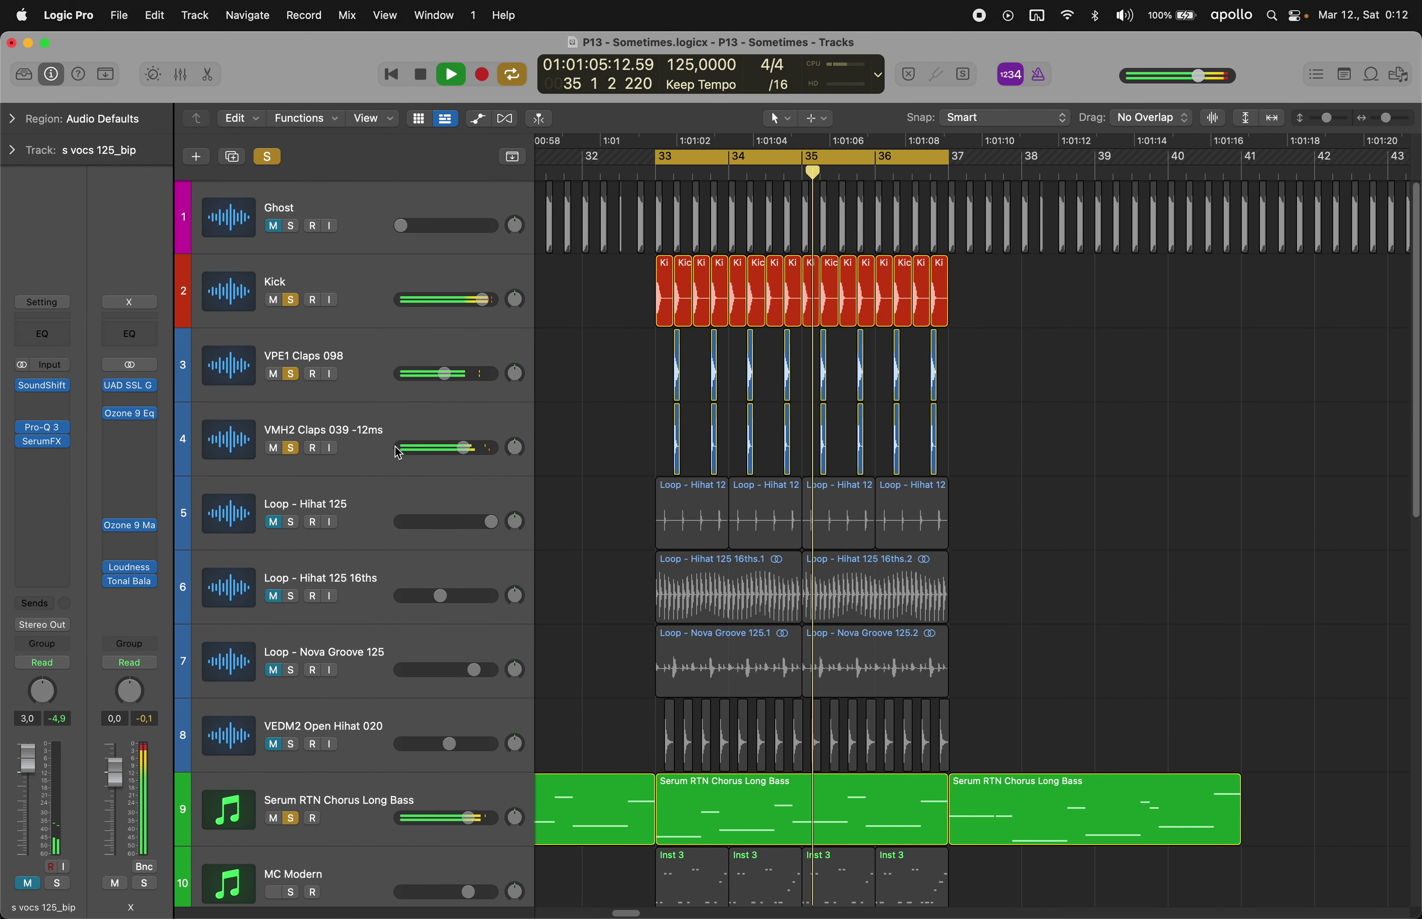
pyautogui.click(325, 428)
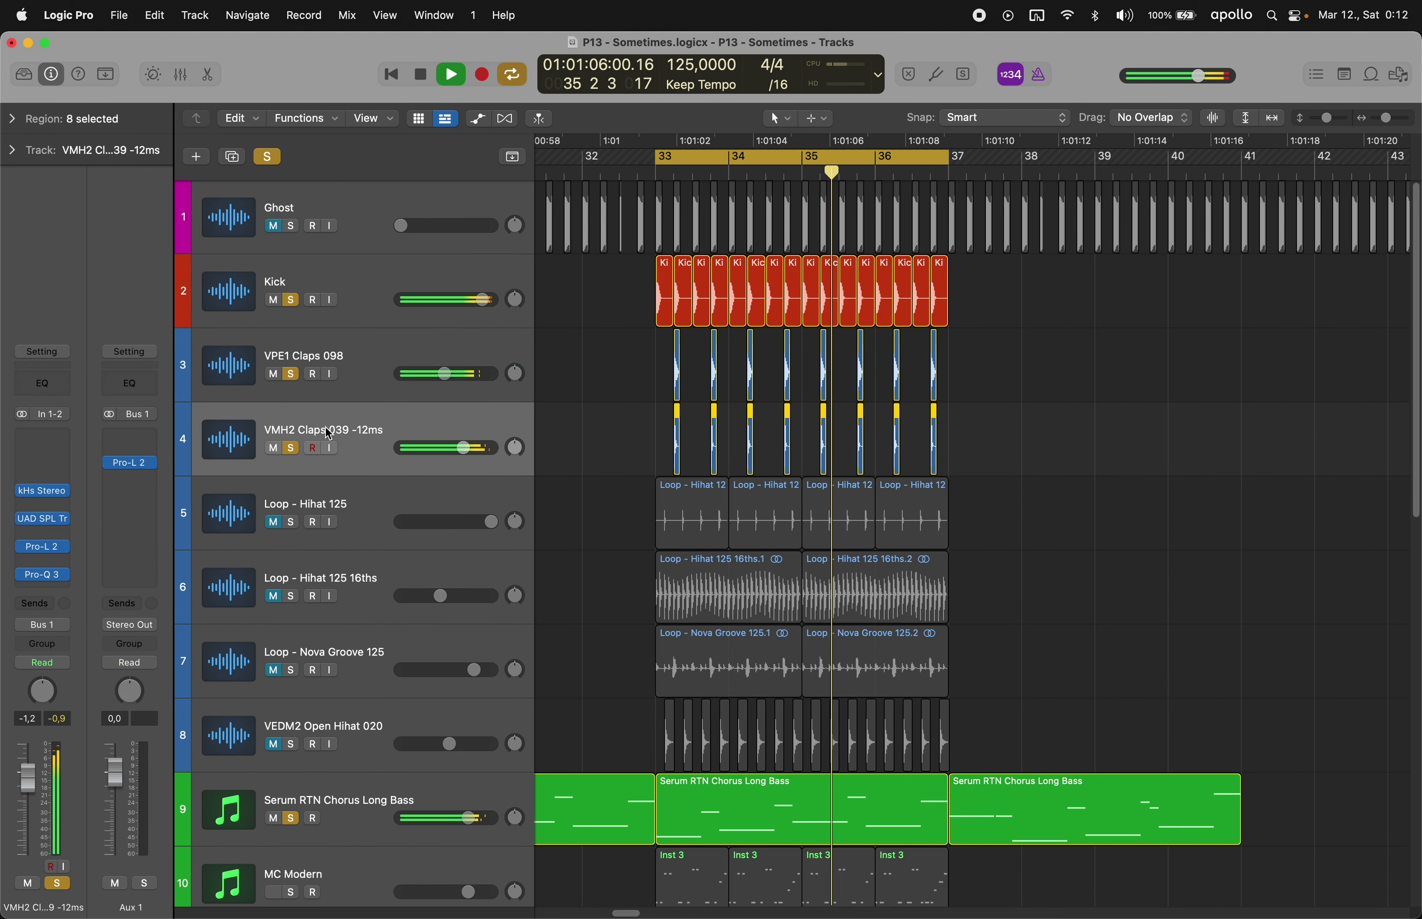
pyautogui.click(129, 466)
pyautogui.moveTo(166, 725)
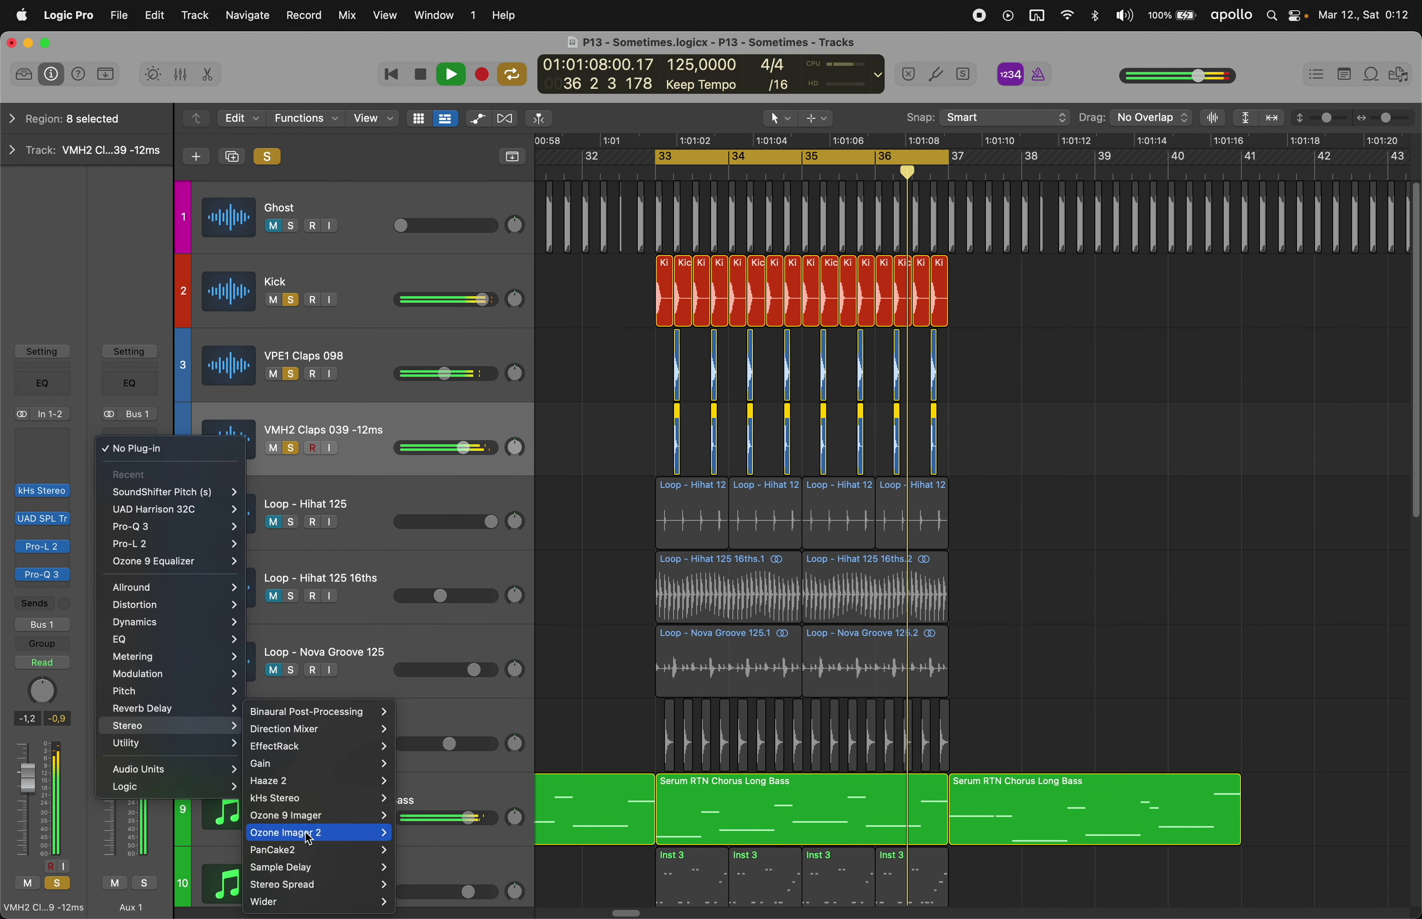
pyautogui.click(317, 798)
pyautogui.moveTo(588, 483); pyautogui.dragTo(589, 460)
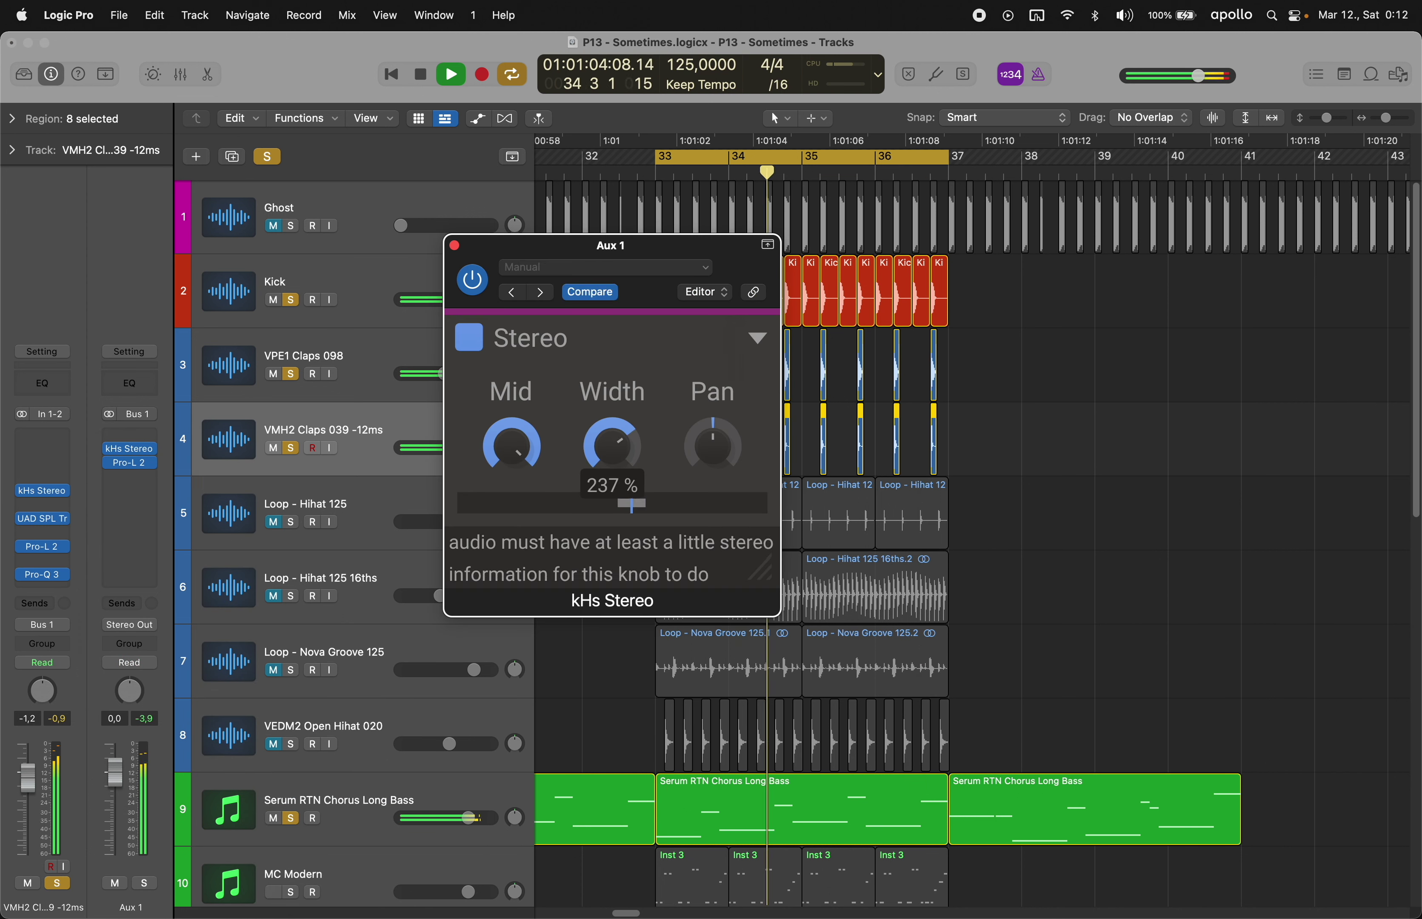
pyautogui.moveTo(597, 463); pyautogui.dragTo(597, 466)
pyautogui.moveTo(708, 451); pyautogui.dragTo(719, 453)
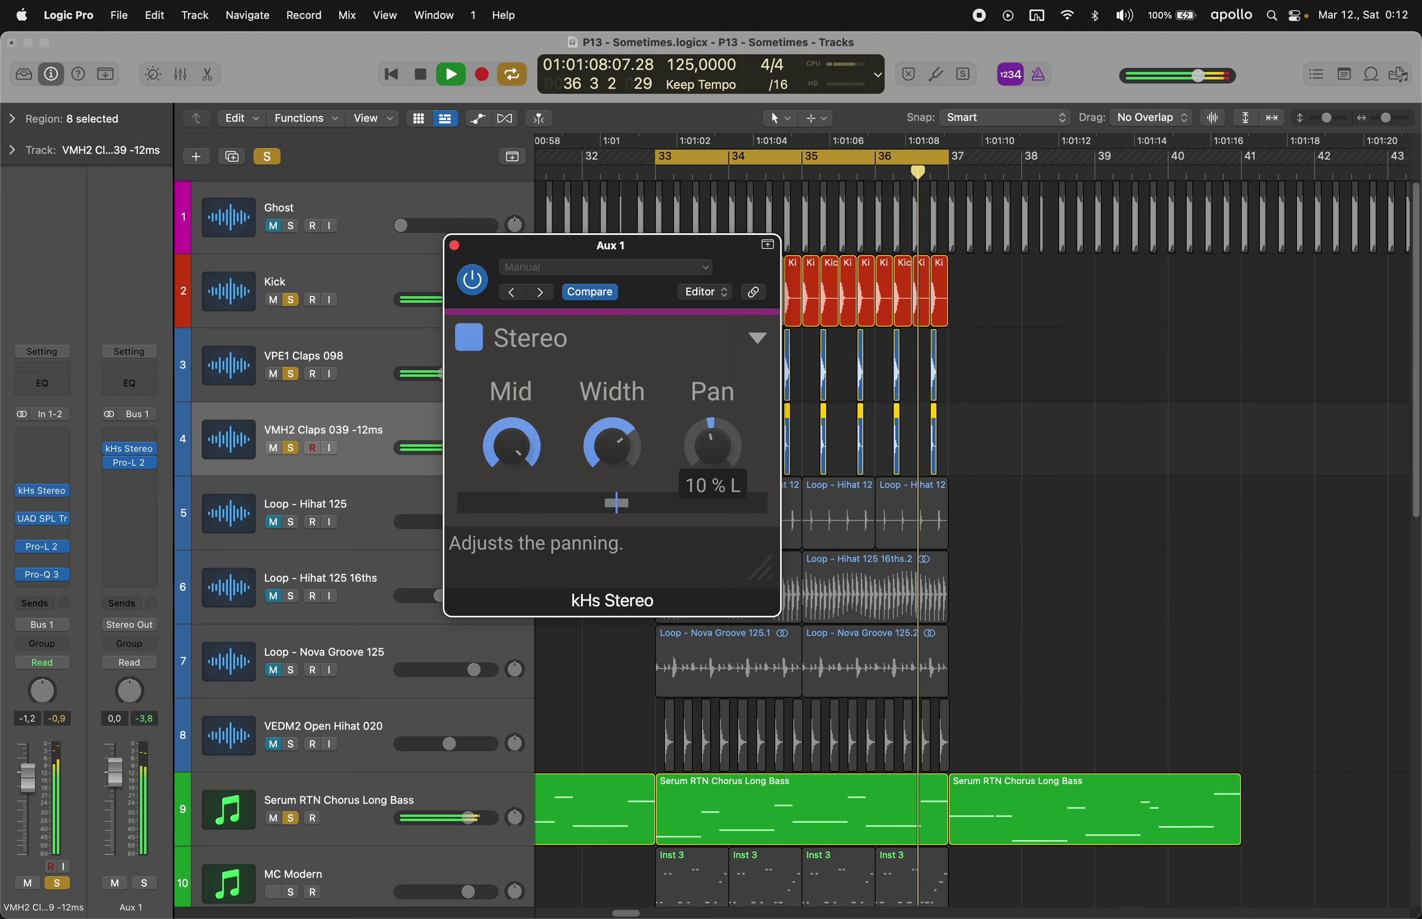
pyautogui.click(454, 245)
# - Insert a Pro-Q 3 after Aux 1's limiter with a low cut near 275 Hz, slight boosts near 3.6 and 16 kHz, and a 0.28 dB cut at 1358.6 Hz
pyautogui.click(140, 478)
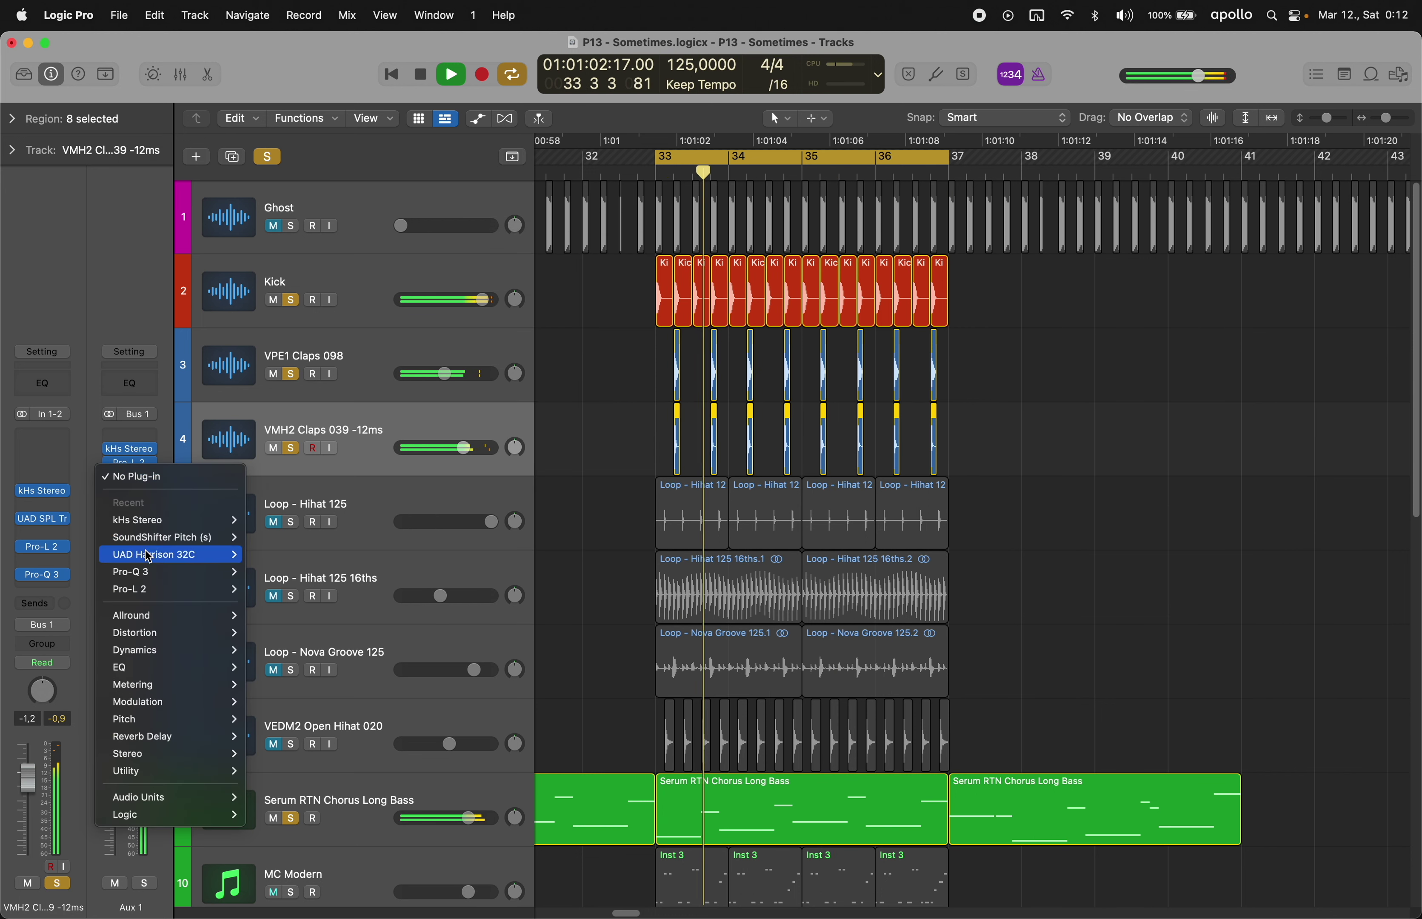
pyautogui.click(142, 572)
pyautogui.click(134, 477)
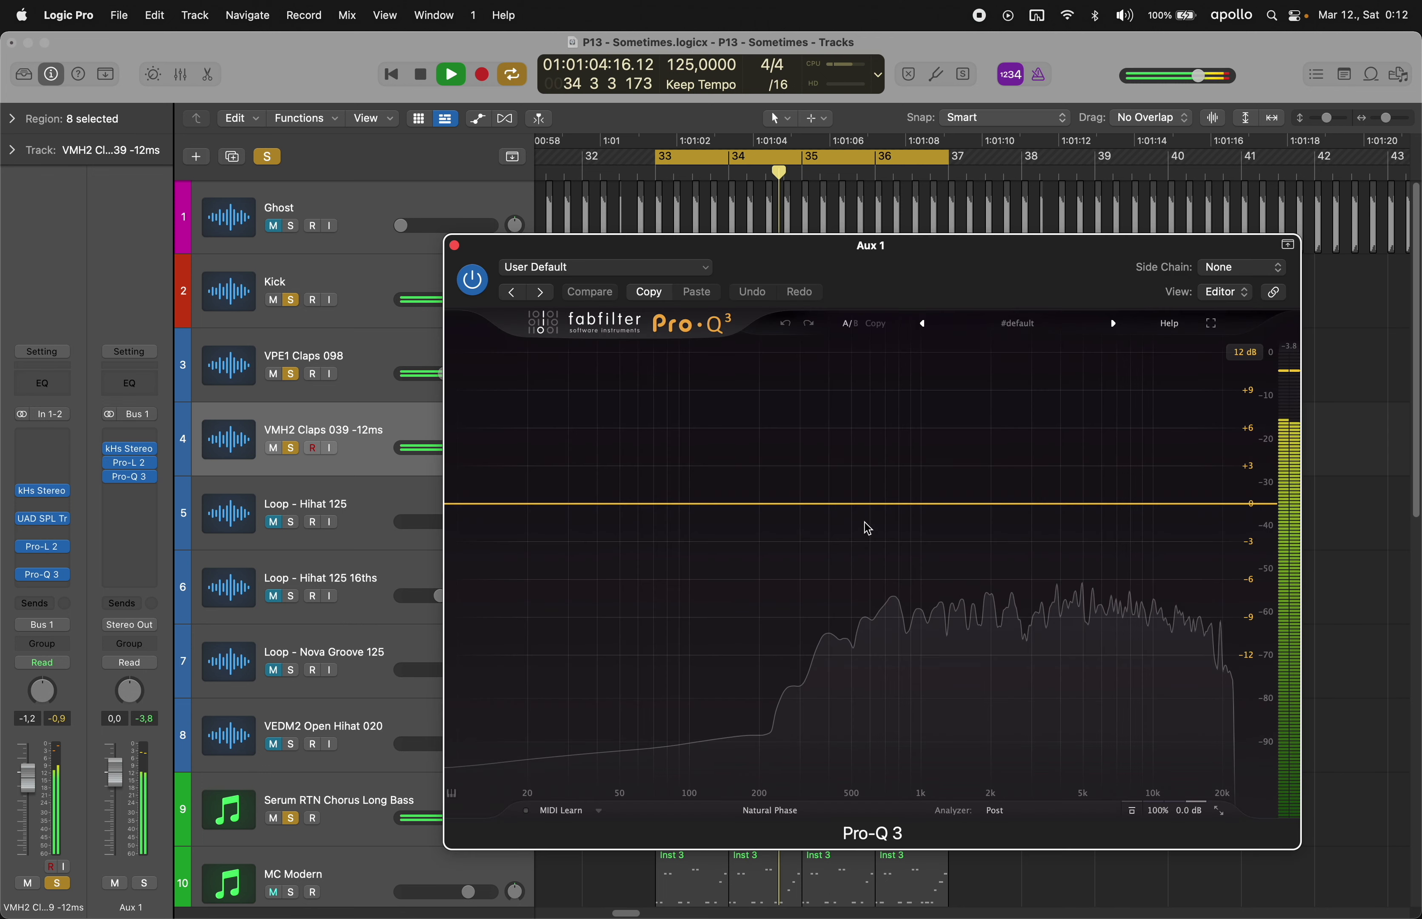
pyautogui.moveTo(967, 507); pyautogui.dragTo(1200, 493)
pyautogui.moveTo(530, 501); pyautogui.dragTo(951, 507)
pyautogui.scroll(3, 939, 527)
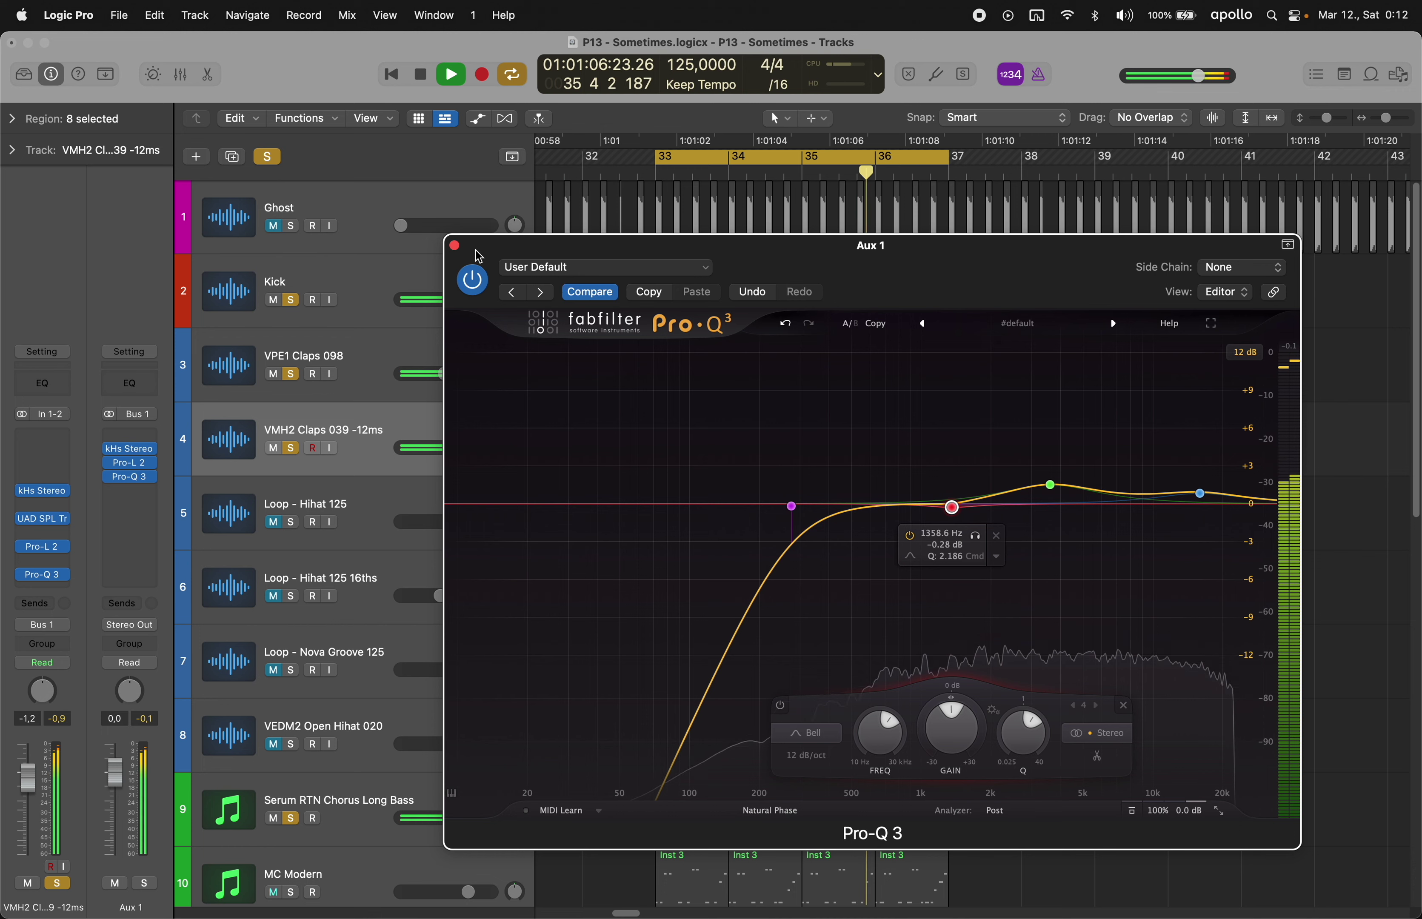
pyautogui.click(454, 245)
# - Raise the VMH2 Claps 039 volume slightly and set the VPE1 Claps 098 volume to -4.2 dB
pyautogui.moveTo(43, 798)
pyautogui.mouseDown()
pyautogui.moveTo(34, 750)
pyautogui.moveTo(34, 800)
pyautogui.mouseUp()
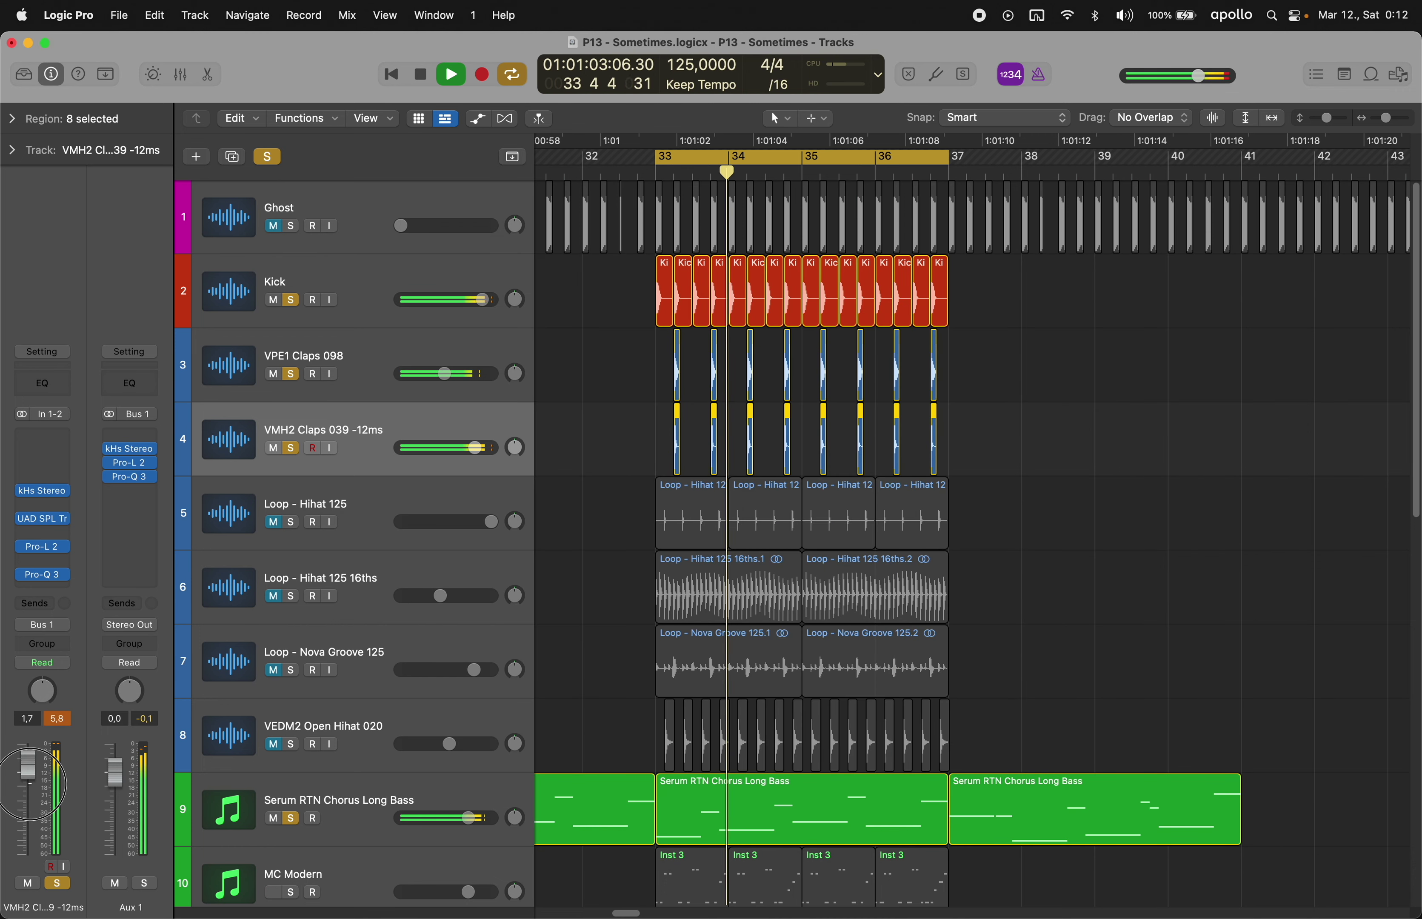
pyautogui.click(411, 391)
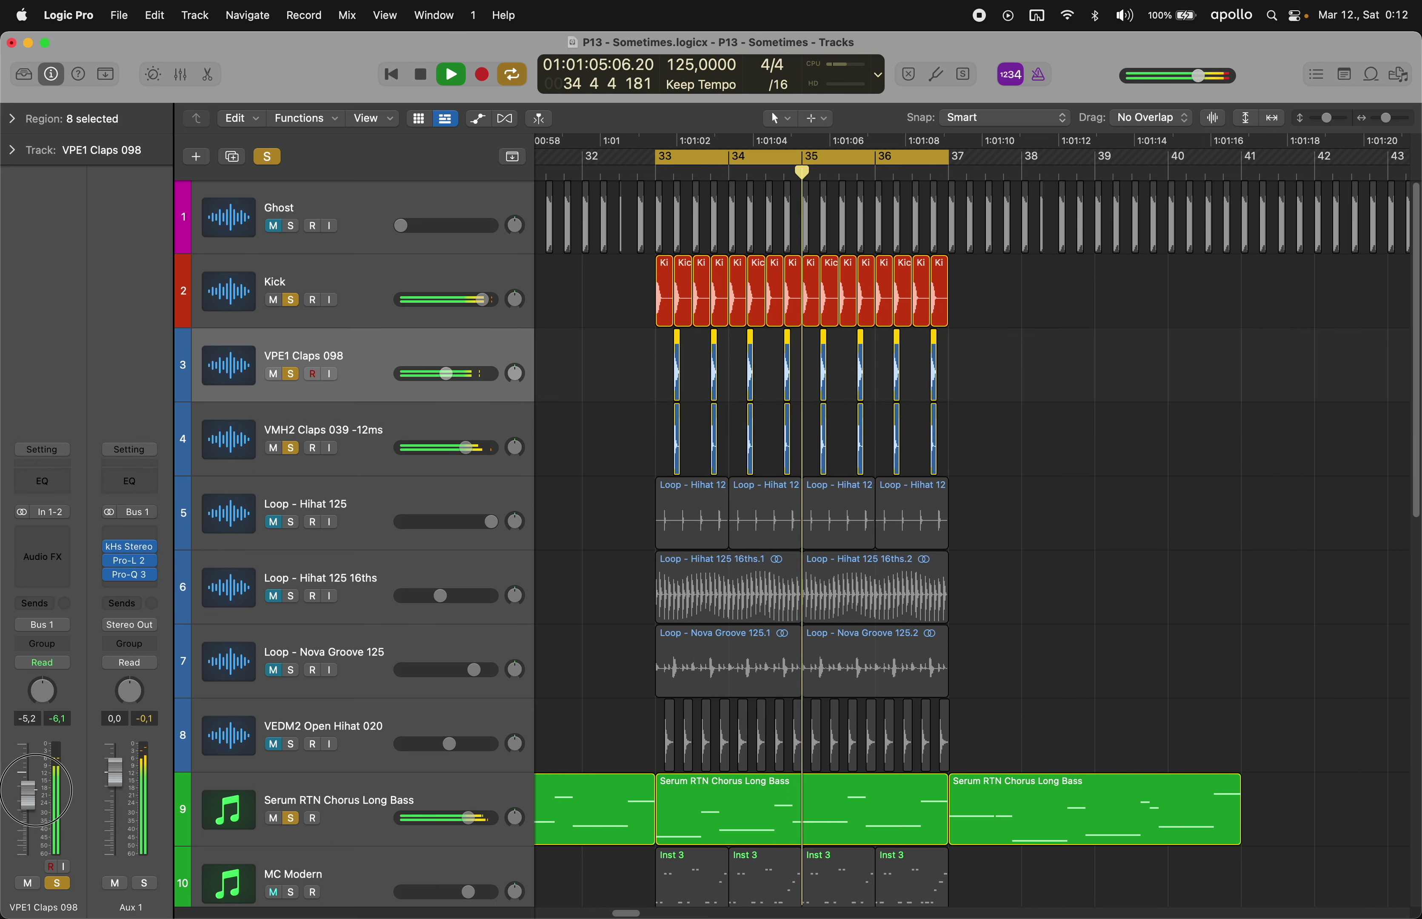
pyautogui.moveTo(33, 788); pyautogui.dragTo(33, 796)
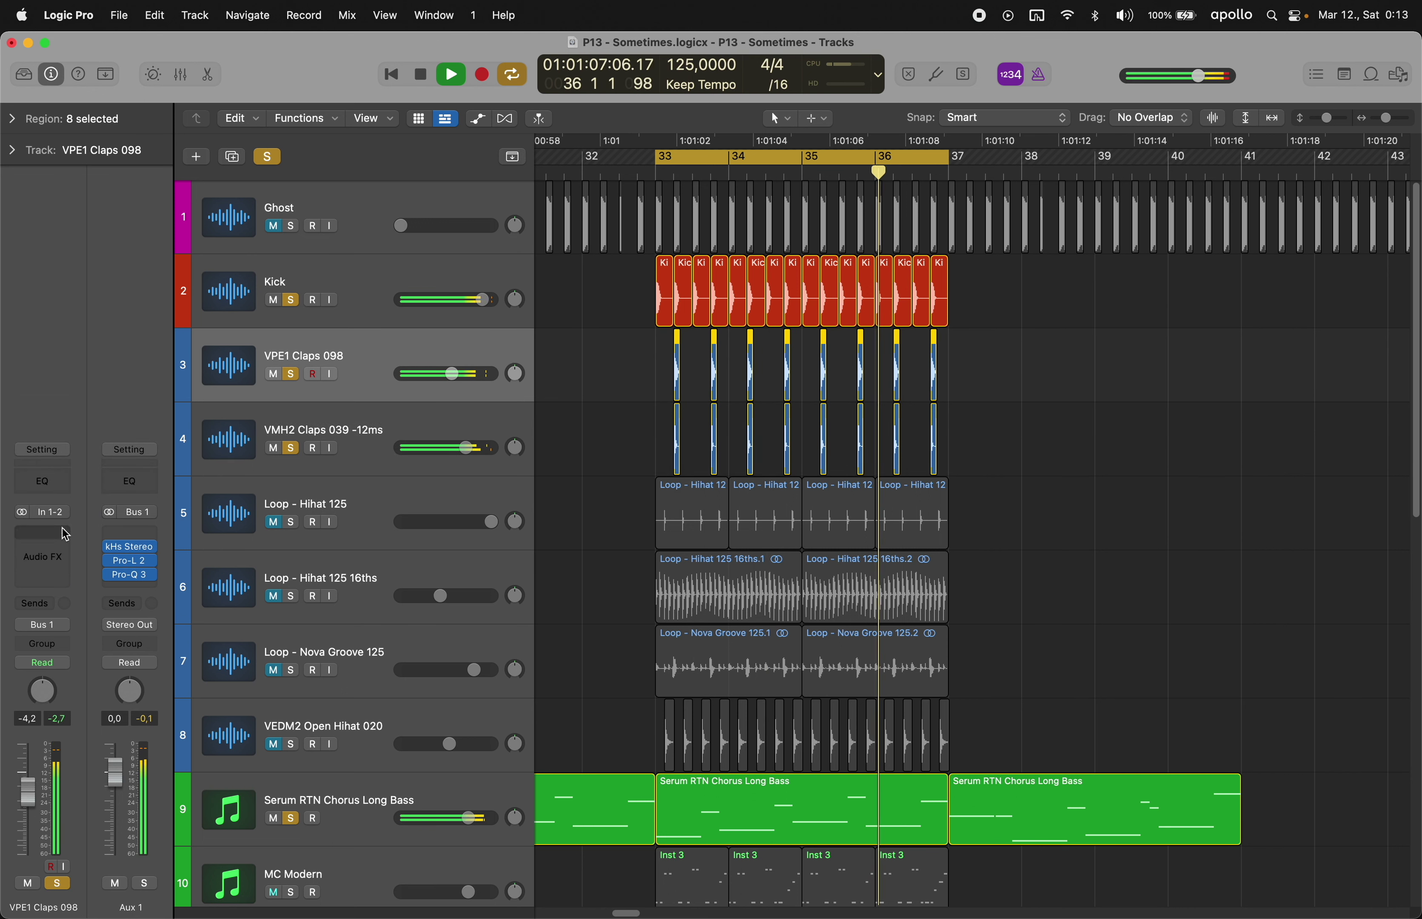
pyautogui.click(604, 562)
# - Solo the Loop - Hihat 125 track and insert a Pro-Q 3 with its output level set to 12 dB
pyautogui.click(290, 522)
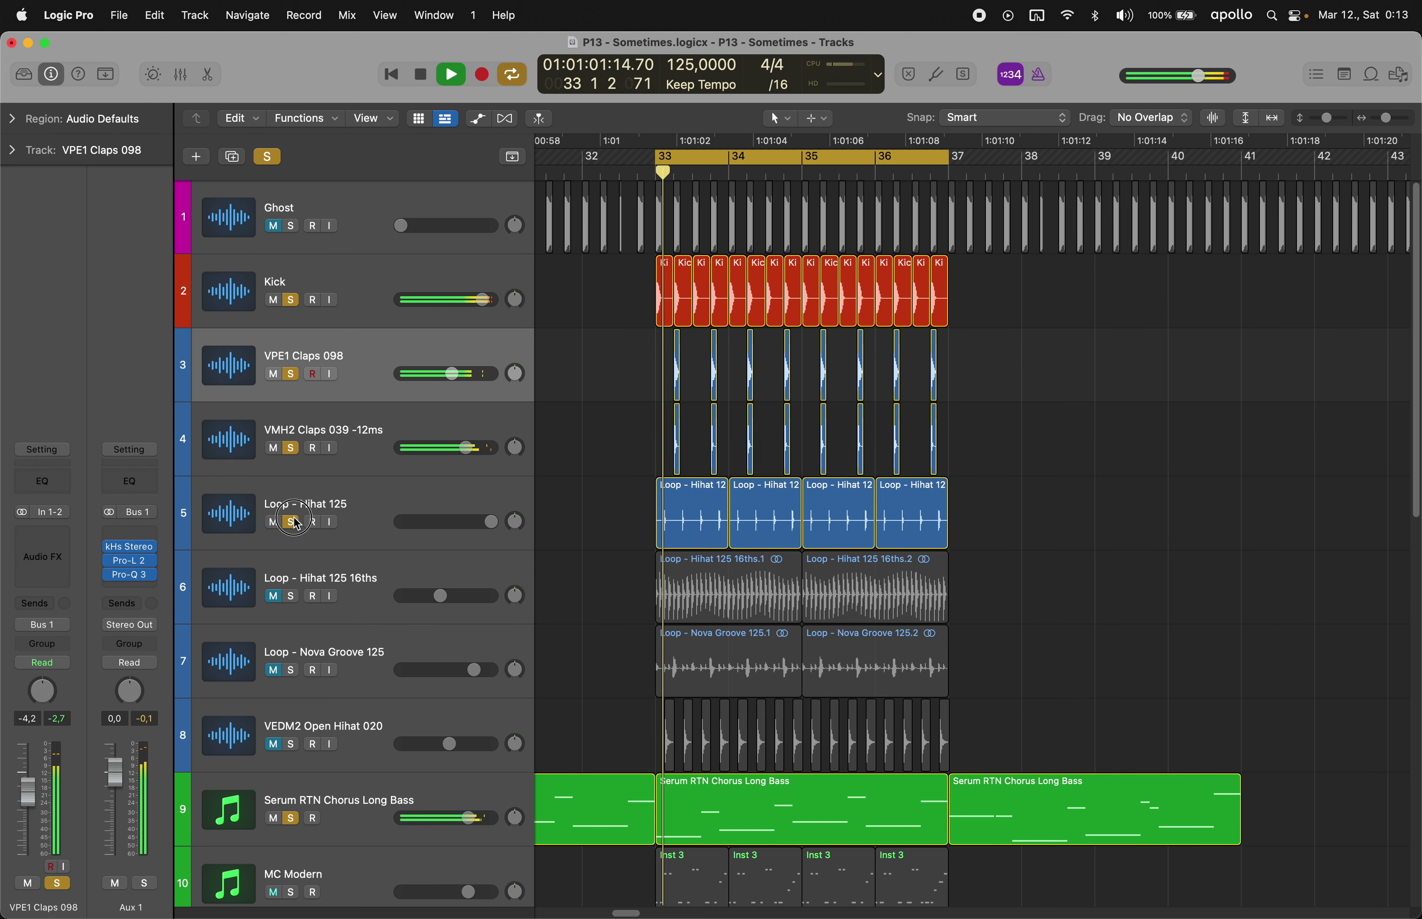
pyautogui.click(318, 497)
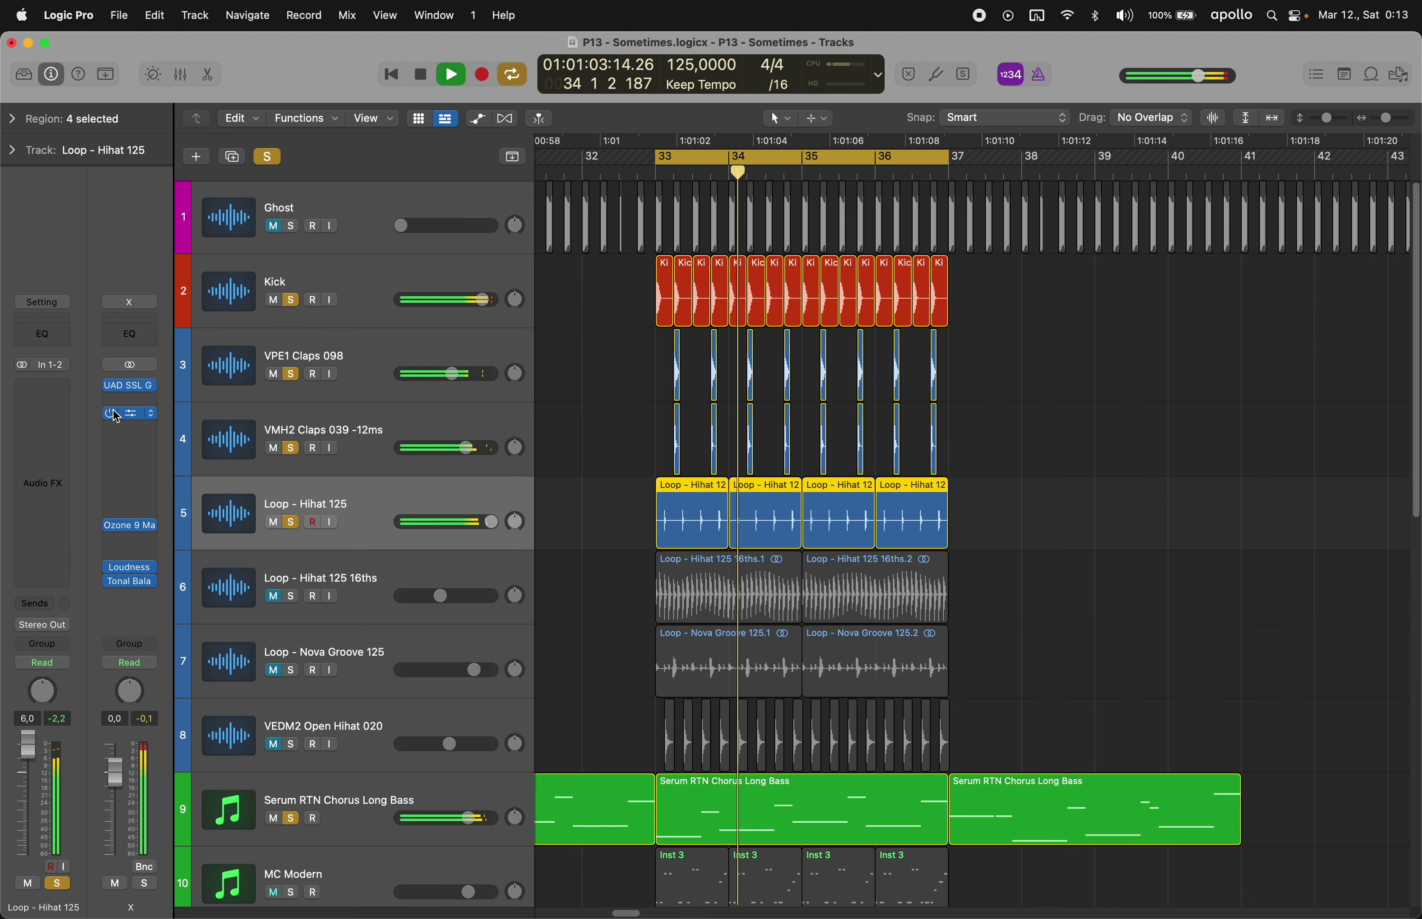
pyautogui.click(33, 419)
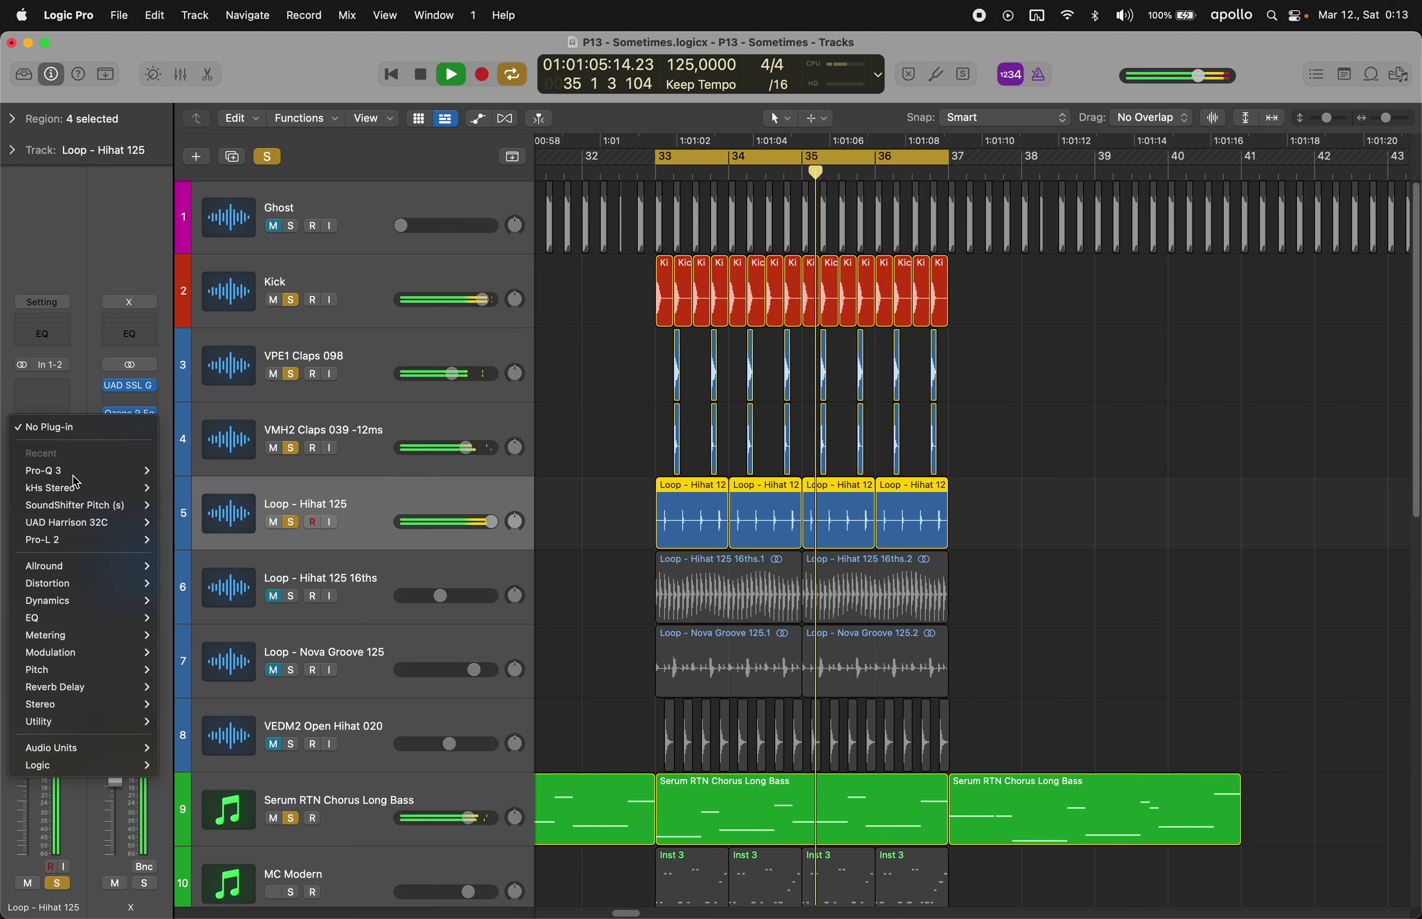
pyautogui.click(35, 469)
pyautogui.click(46, 429)
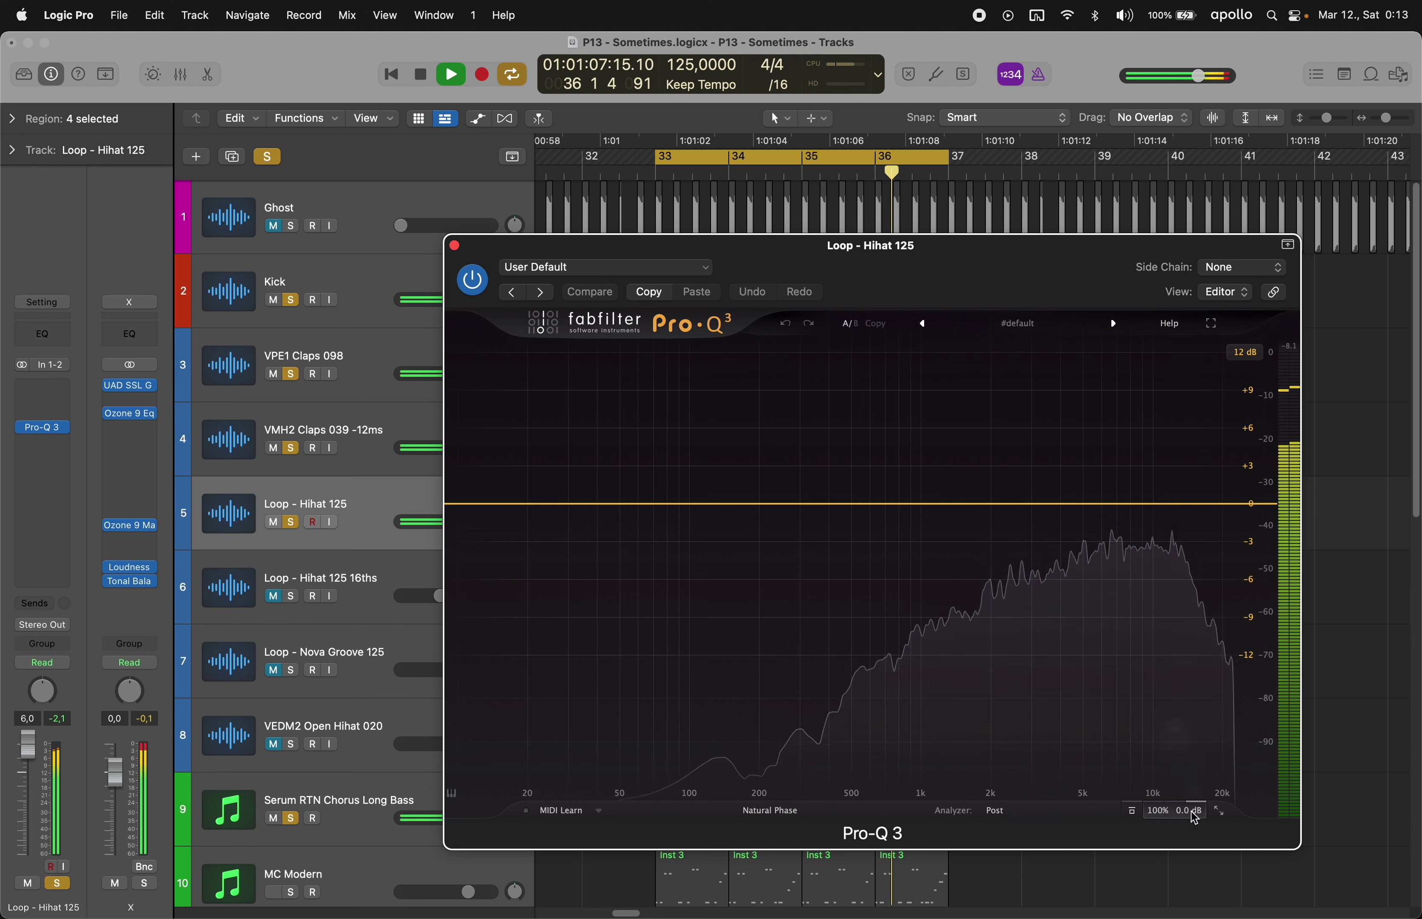
pyautogui.moveTo(1189, 811)
pyautogui.doubleClick(1181, 744)
pyautogui.write('12')
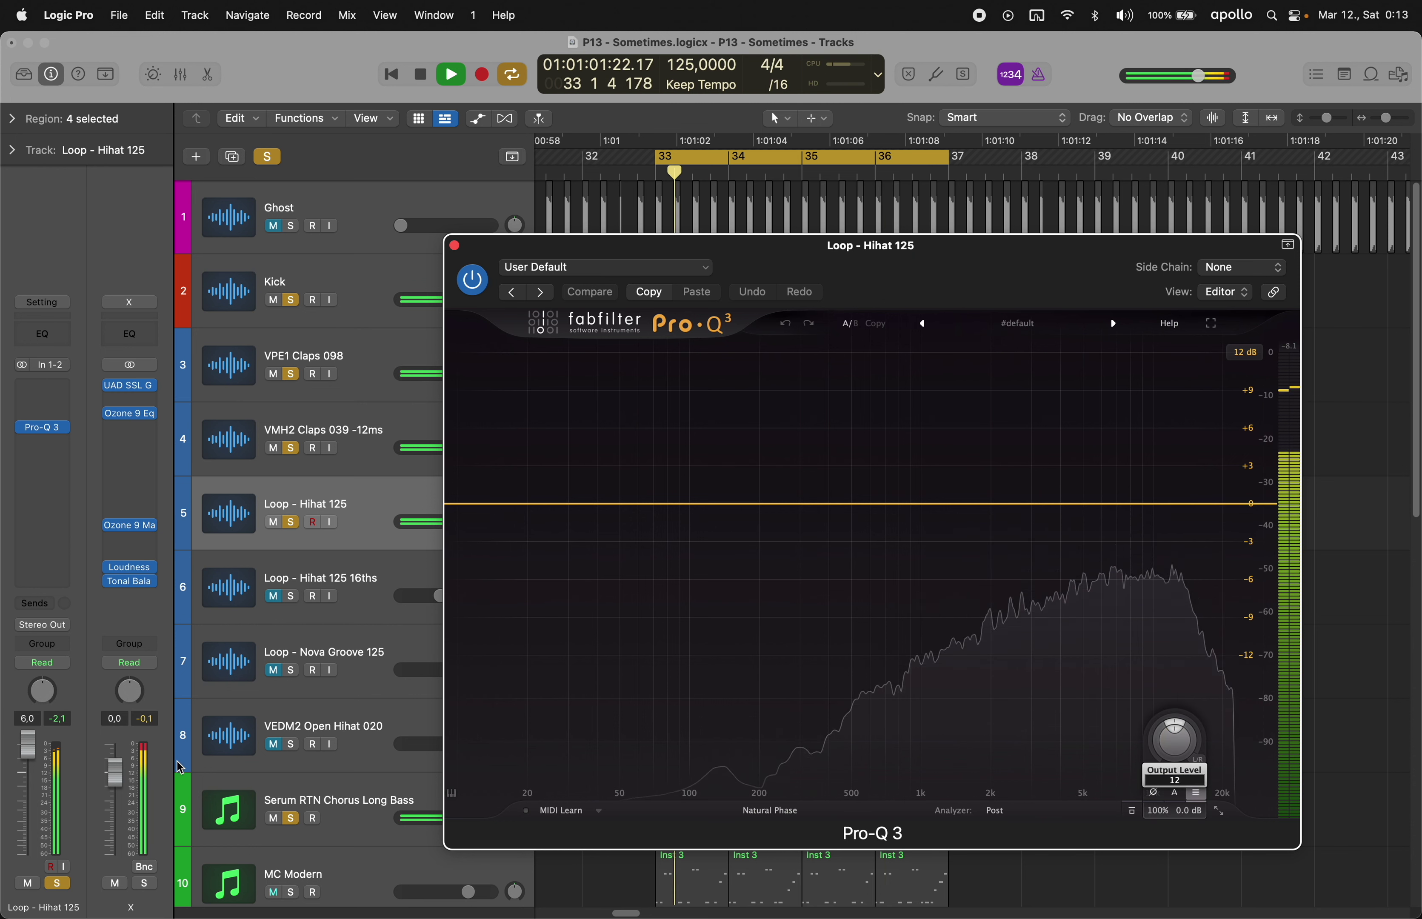
pyautogui.press('Return')
# - Lower the Loop - Hihat 125 volume to -5.0 dB and close its equalizer window
pyautogui.moveTo(30, 746); pyautogui.dragTo(34, 841)
pyautogui.click(62, 717)
pyautogui.click(454, 245)
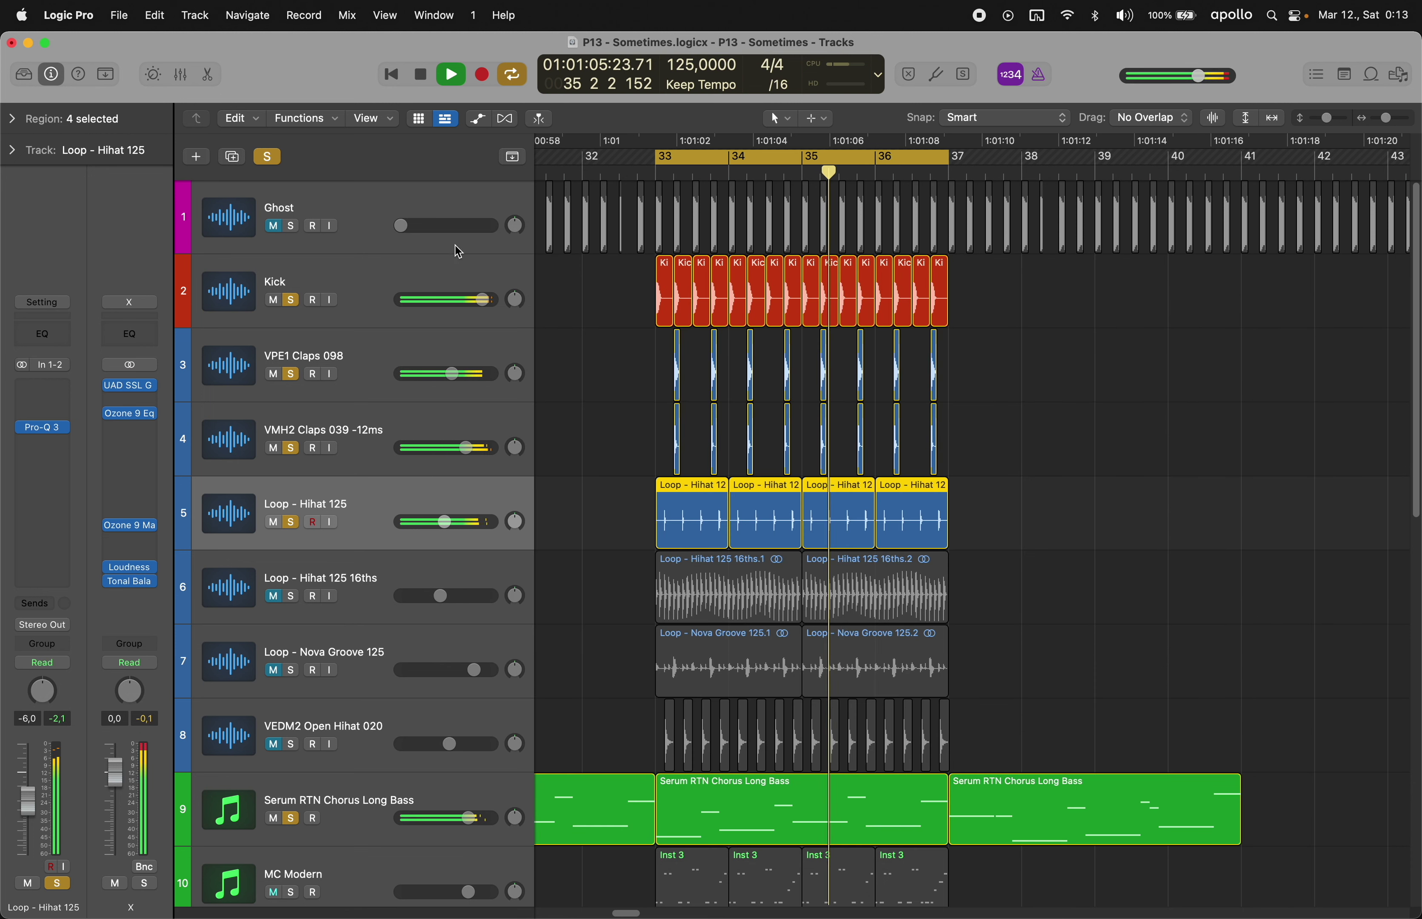
pyautogui.moveTo(32, 801); pyautogui.dragTo(36, 798)
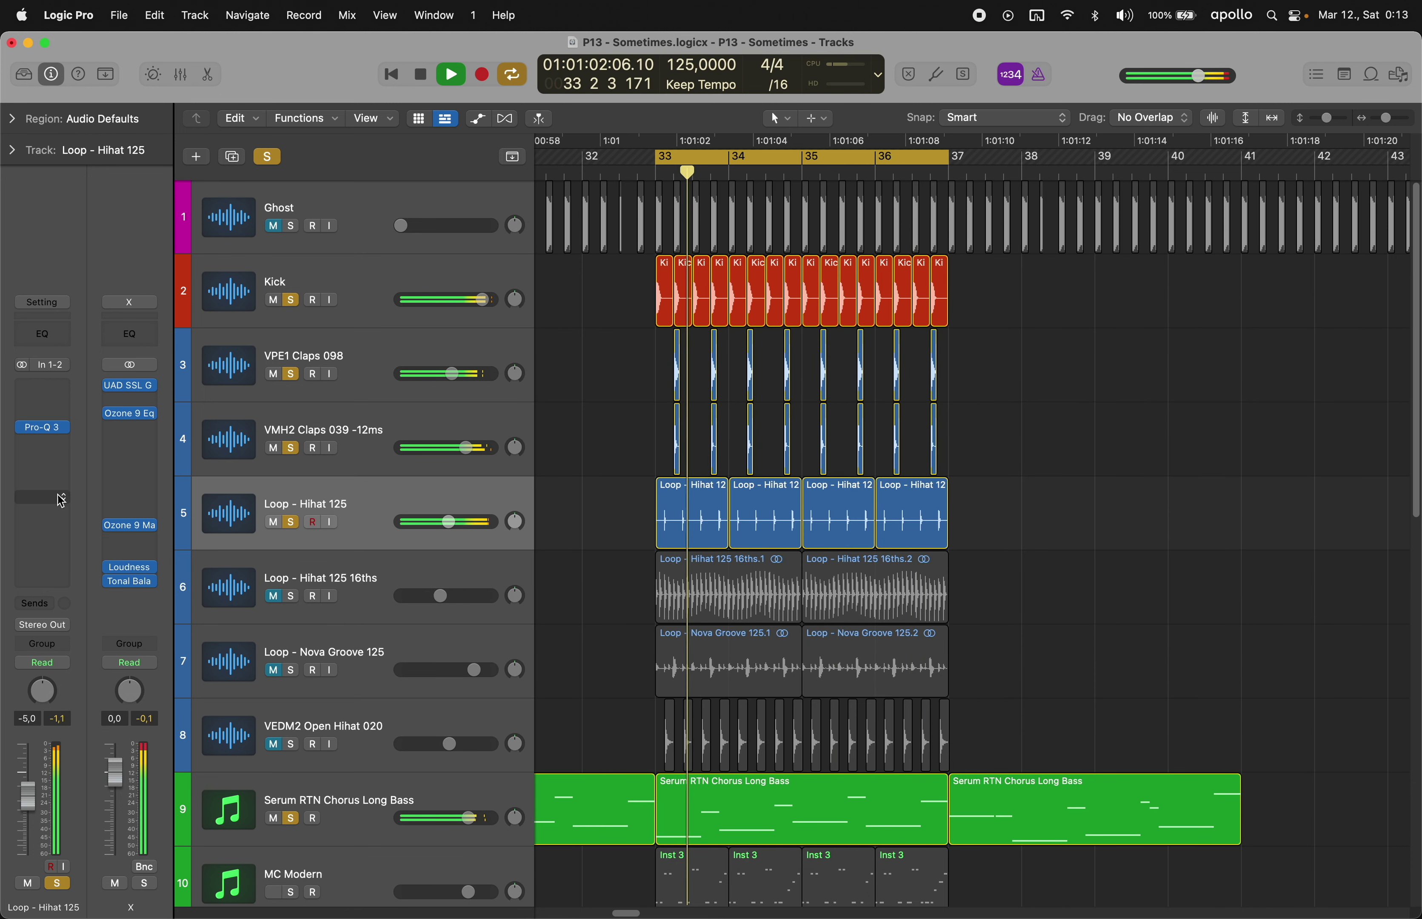
# - Insert PanCake2 after the Pro-Q 3 on Loop - Hihat 125, with LFO rate 1/2 and mix about 17%
pyautogui.click(87, 525)
pyautogui.moveTo(84, 732)
pyautogui.moveTo(238, 848)
pyautogui.click(328, 861)
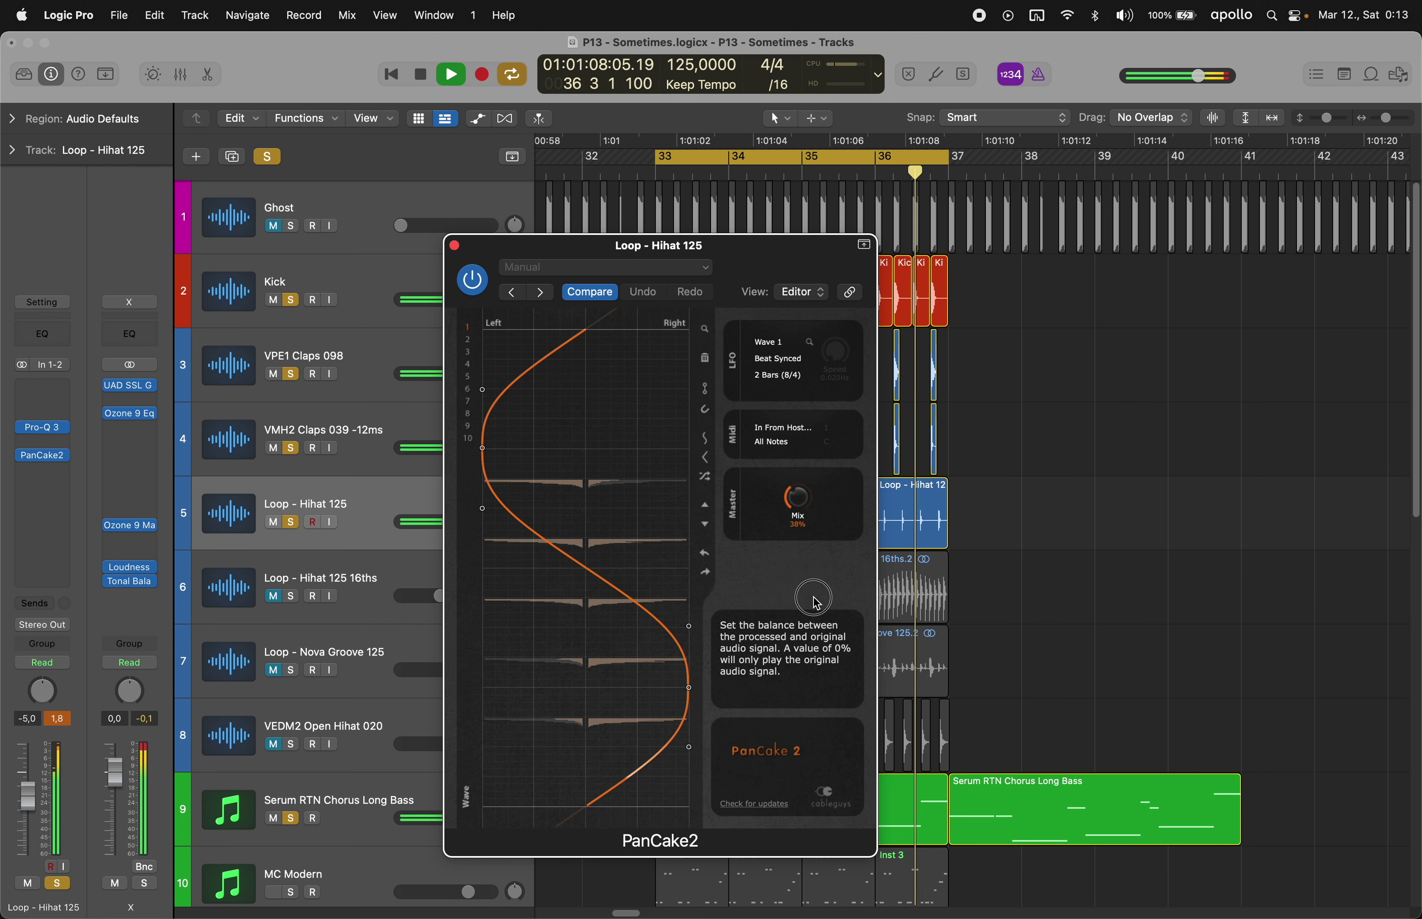
pyautogui.click(777, 375)
pyautogui.click(782, 513)
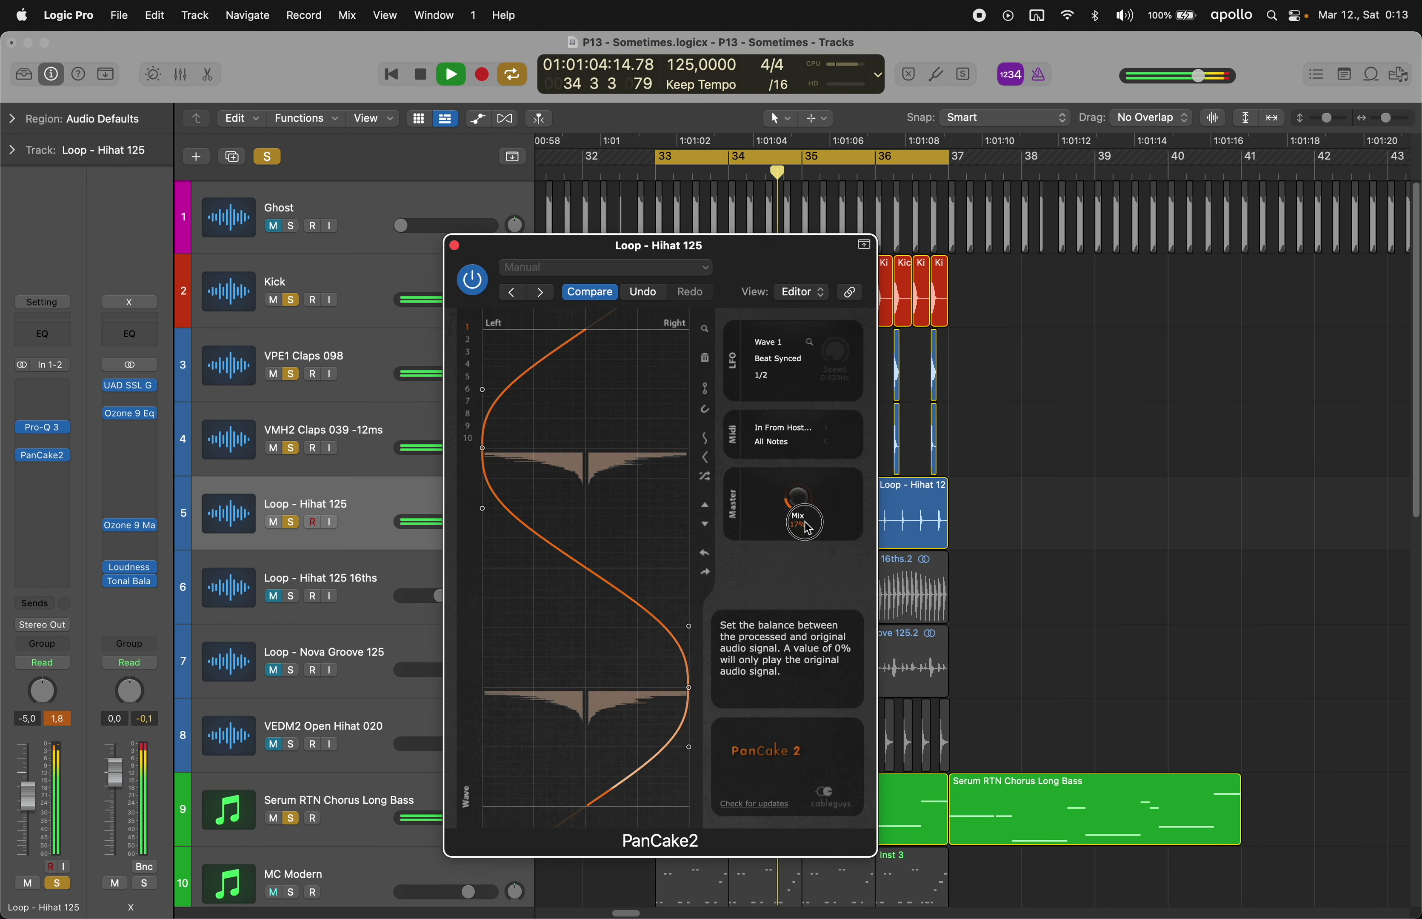
pyautogui.click(454, 245)
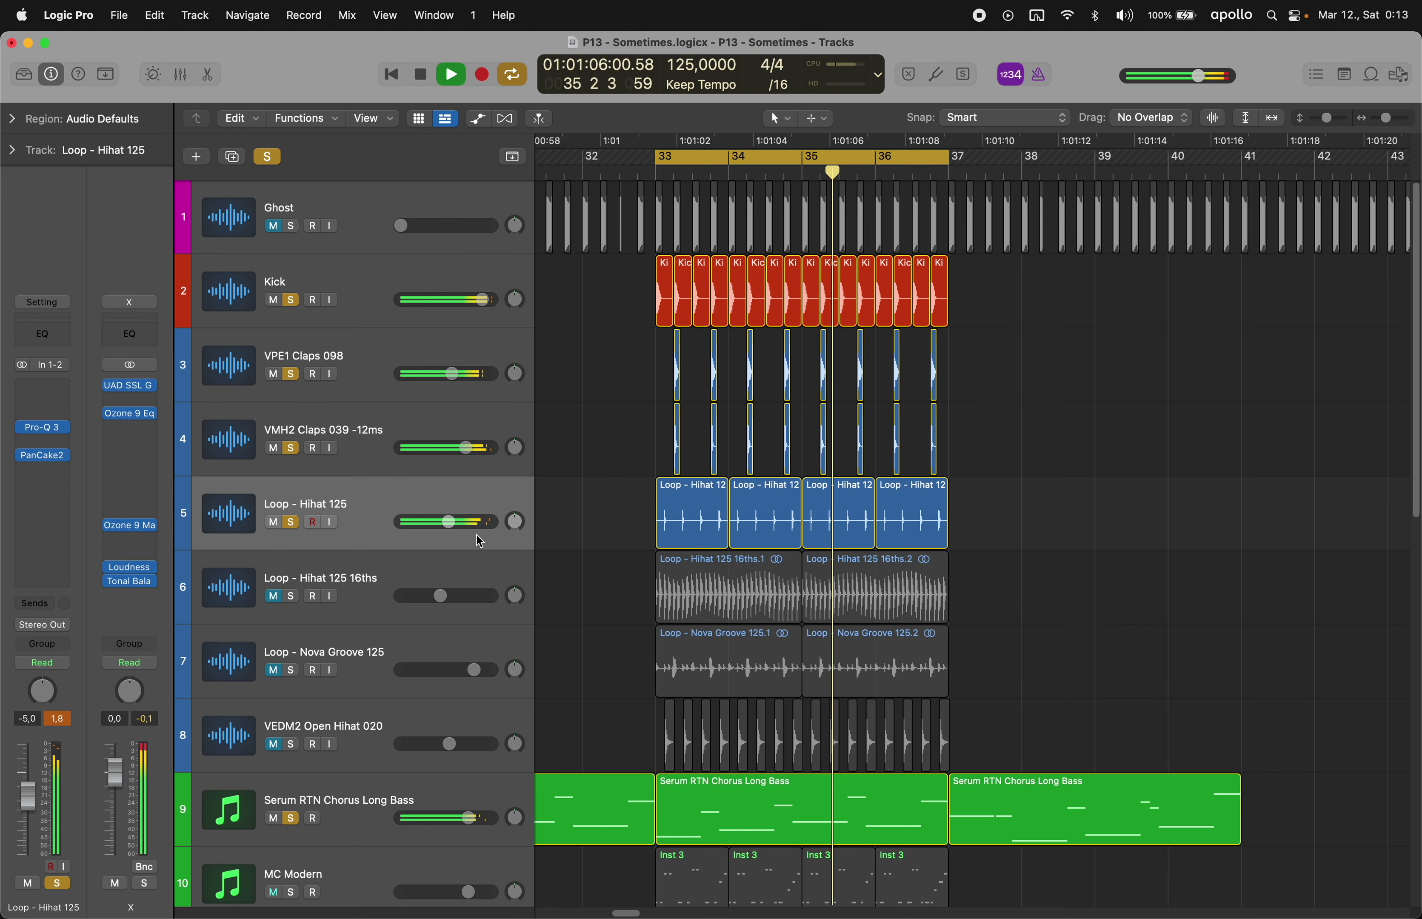
# - Insert PanCake2 before SerumFX on the Inst 3 track and lower its mix to a subtle amount at 2 Bars (8/4)
pyautogui.click(382, 778)
pyautogui.scroll(-5, 391, 764)
pyautogui.click(365, 603)
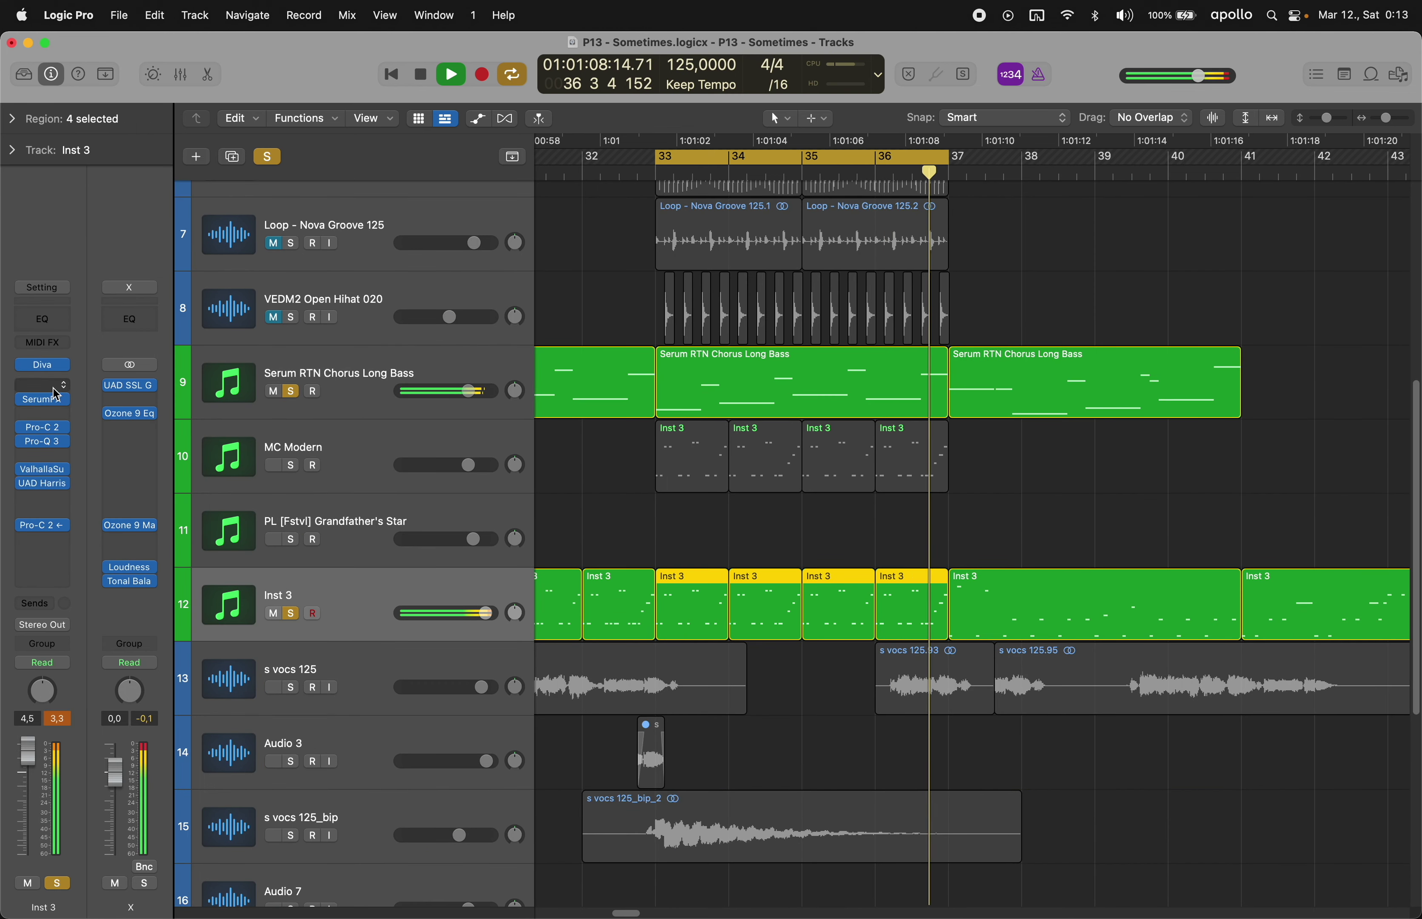
pyautogui.click(56, 385)
pyautogui.click(93, 302)
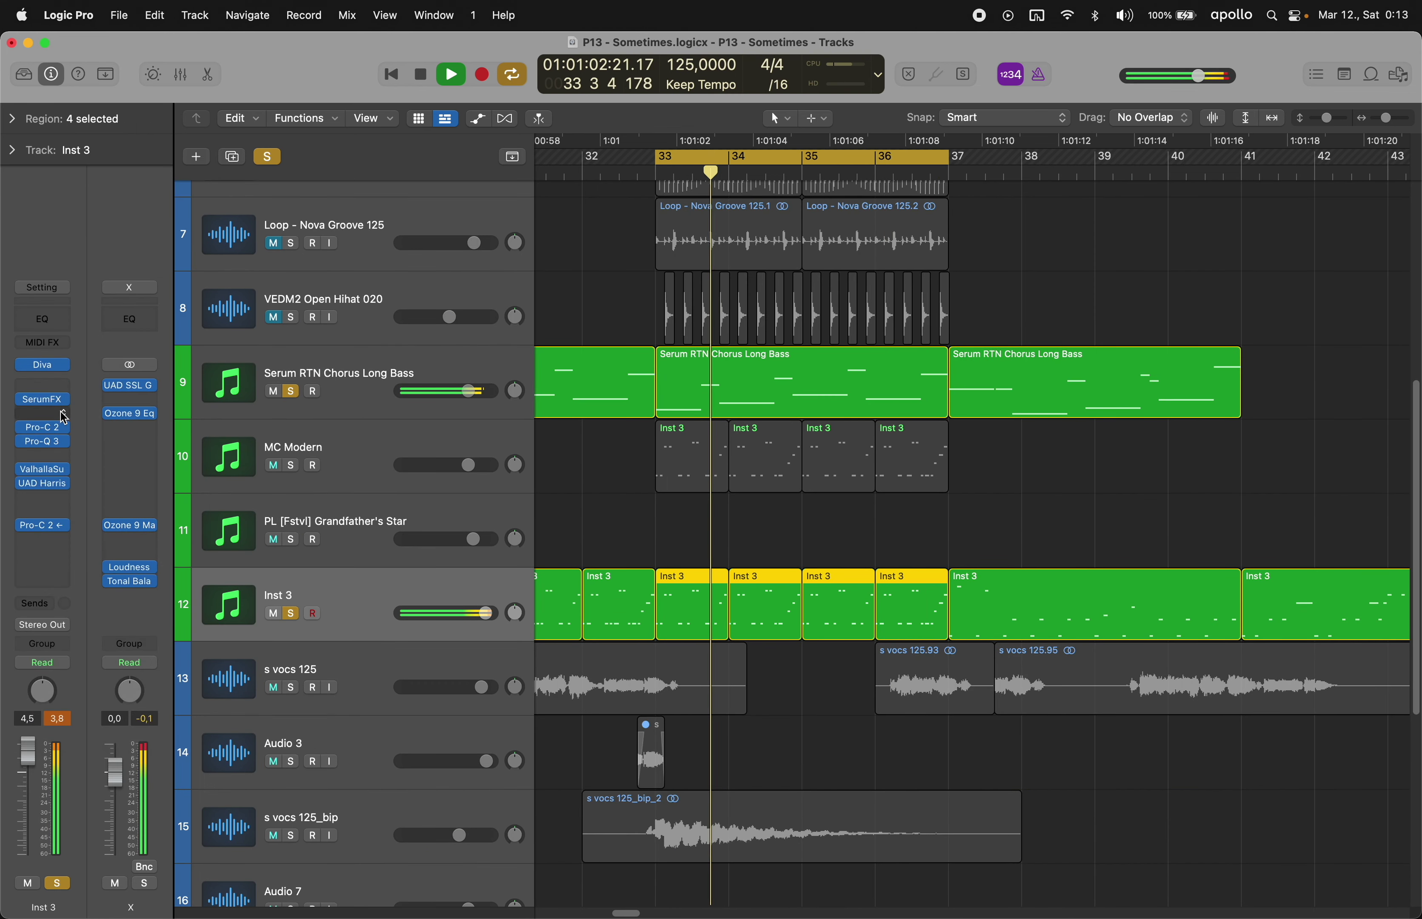
pyautogui.click(56, 385)
pyautogui.click(71, 430)
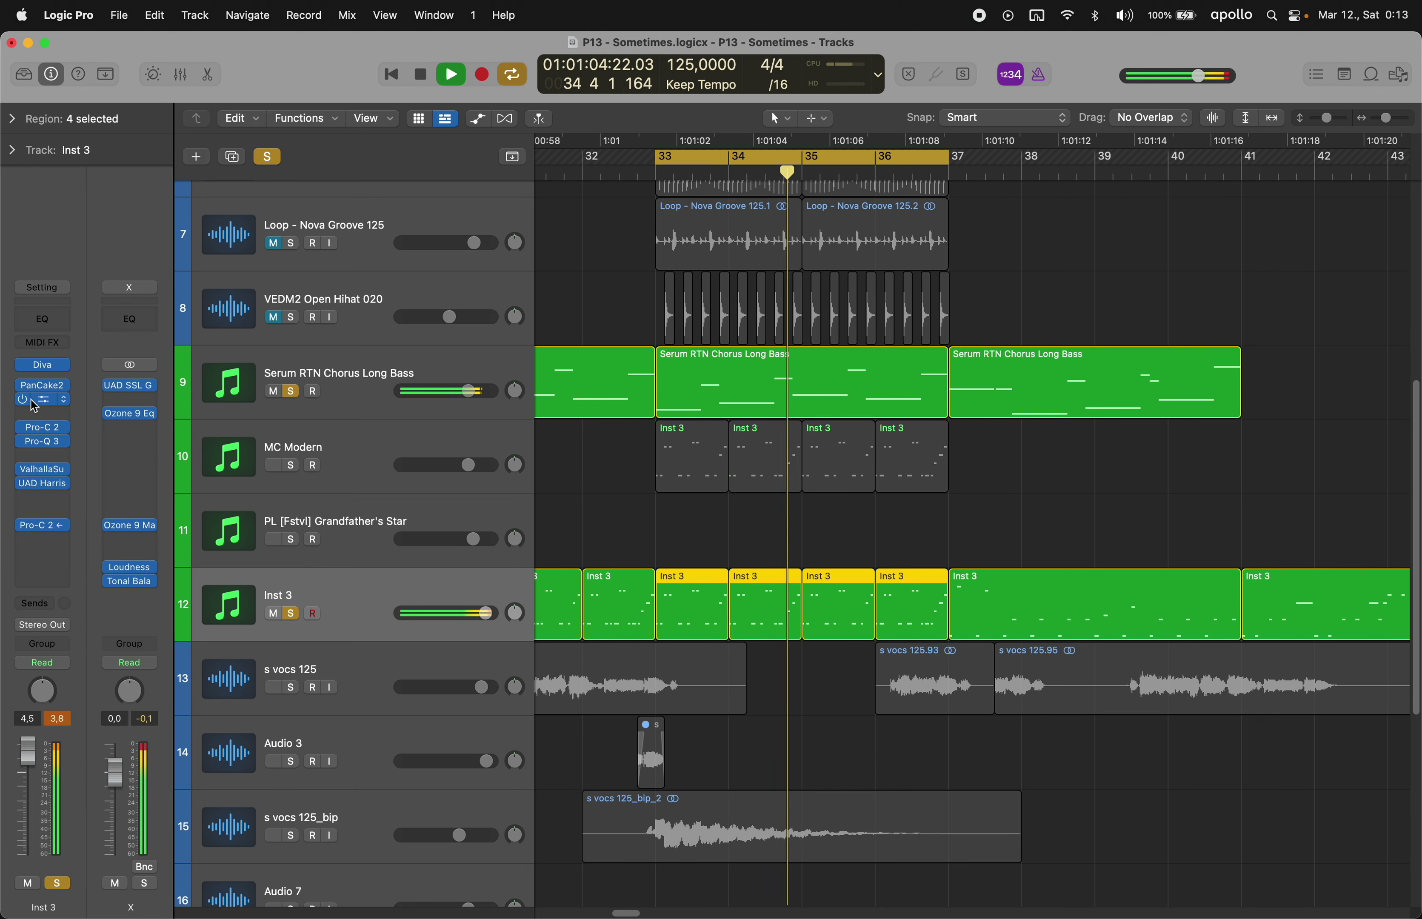
pyautogui.click(45, 388)
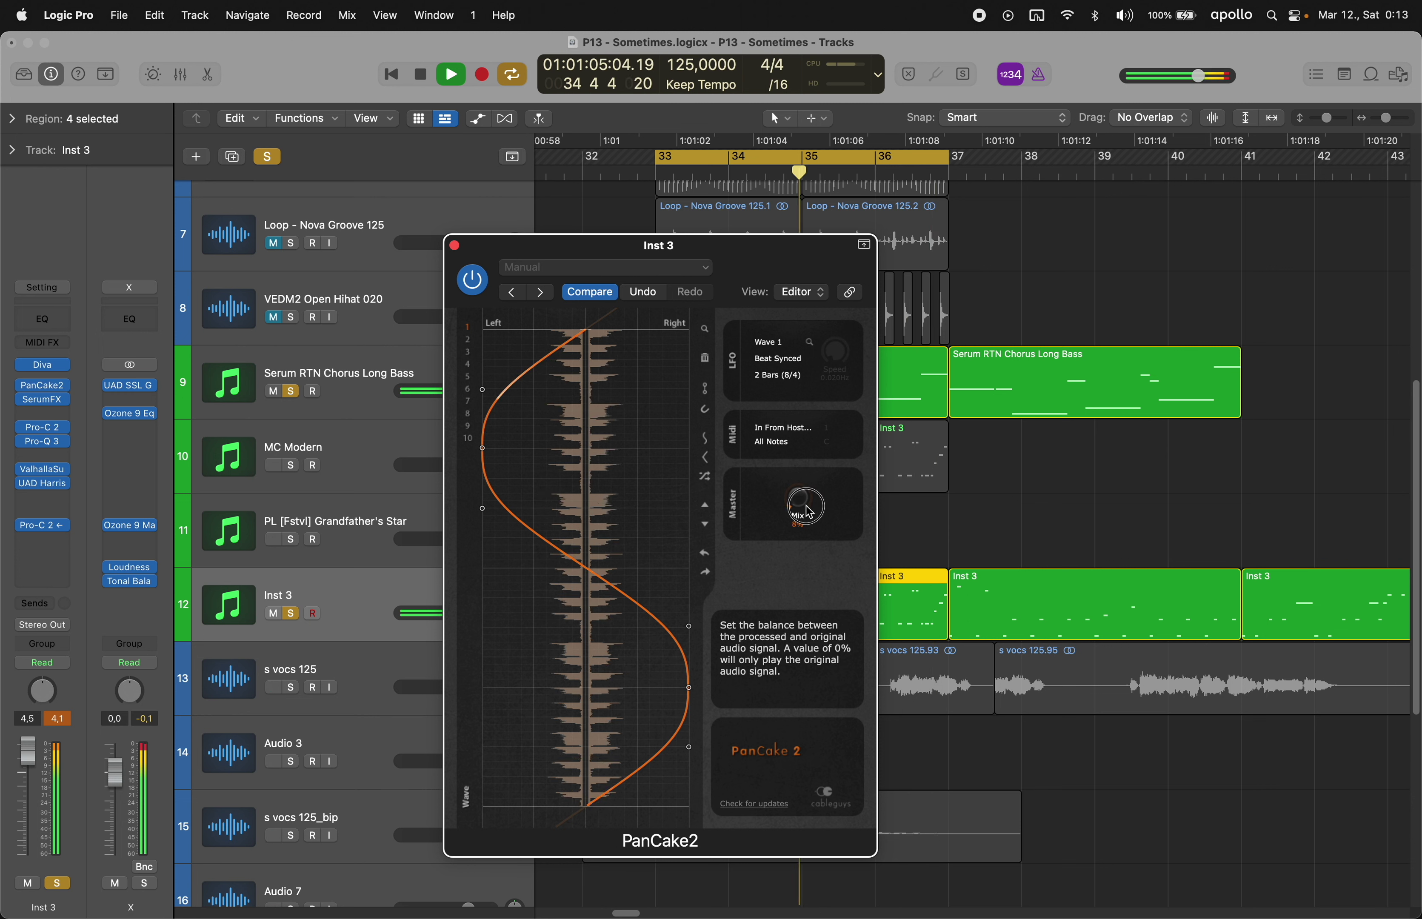
pyautogui.click(455, 249)
# - Solo the s vocs 125 sampler track Inst 8 and raise its volume to 4.4 dB
pyautogui.scroll(-5, 345, 672)
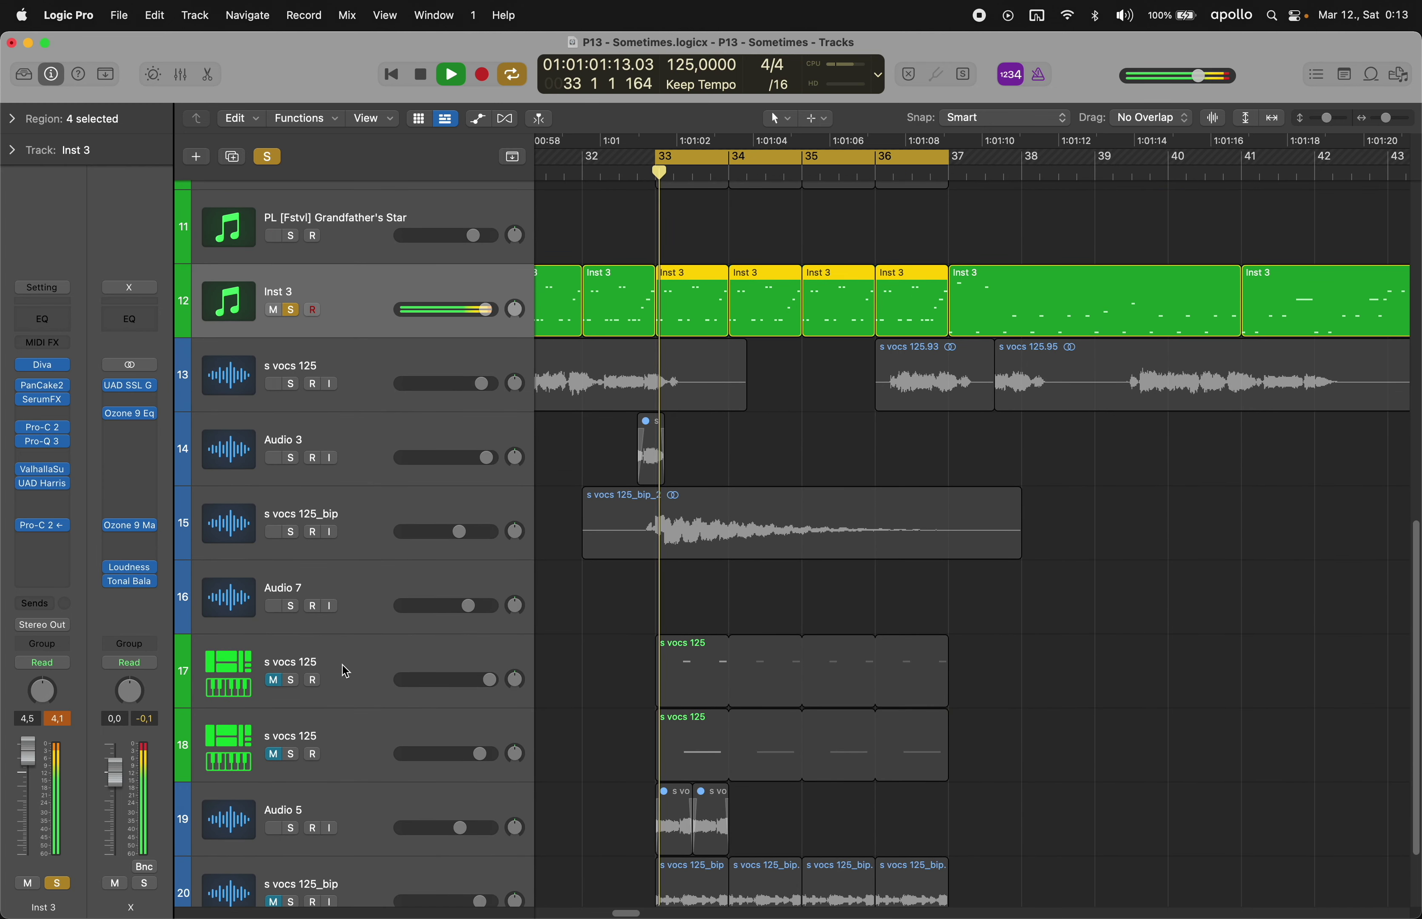
pyautogui.click(318, 744)
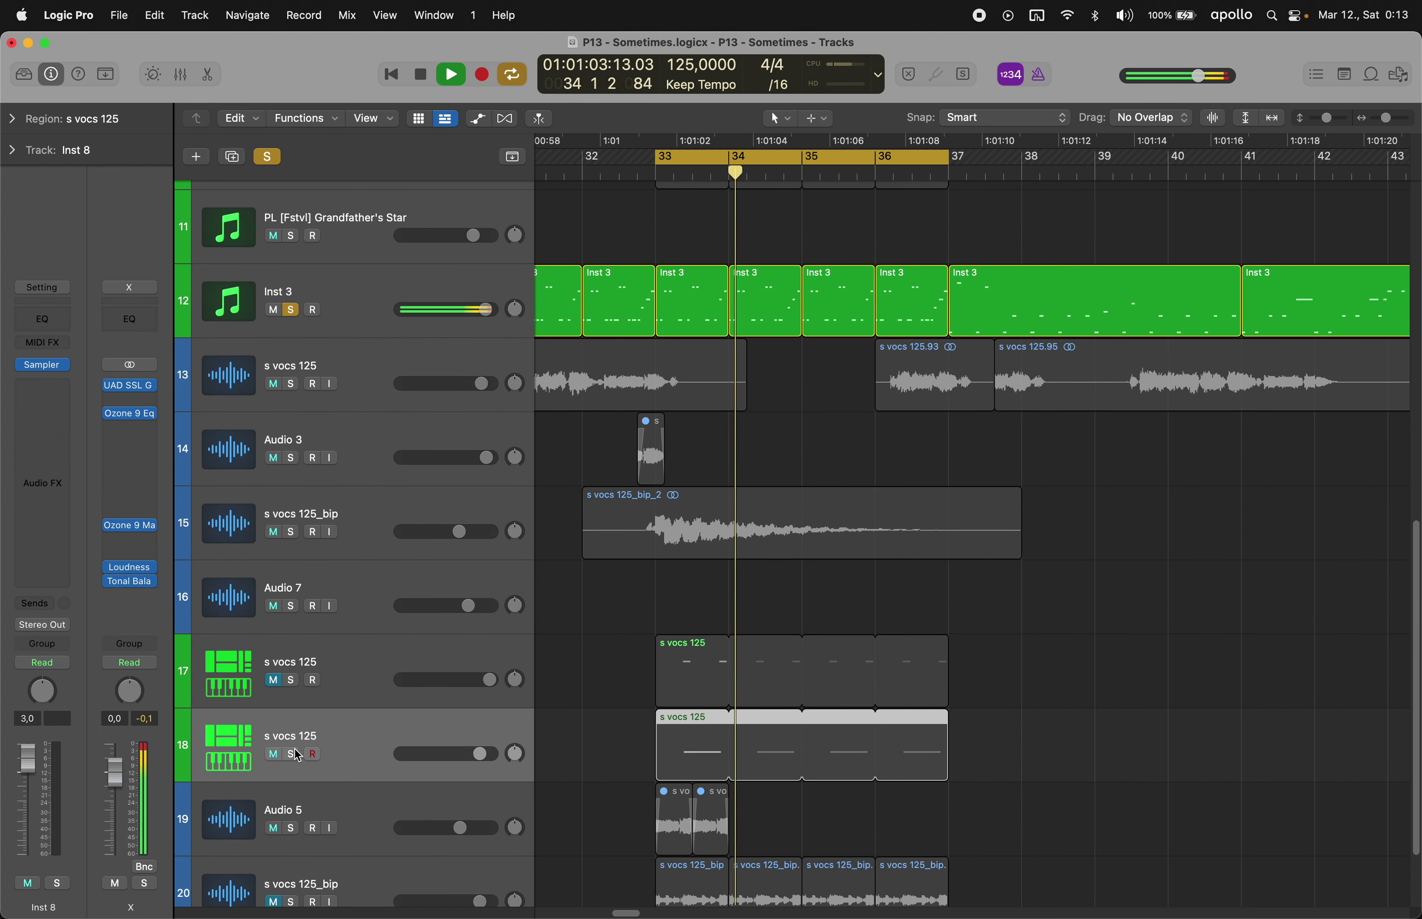
pyautogui.moveTo(25, 777); pyautogui.dragTo(26, 770)
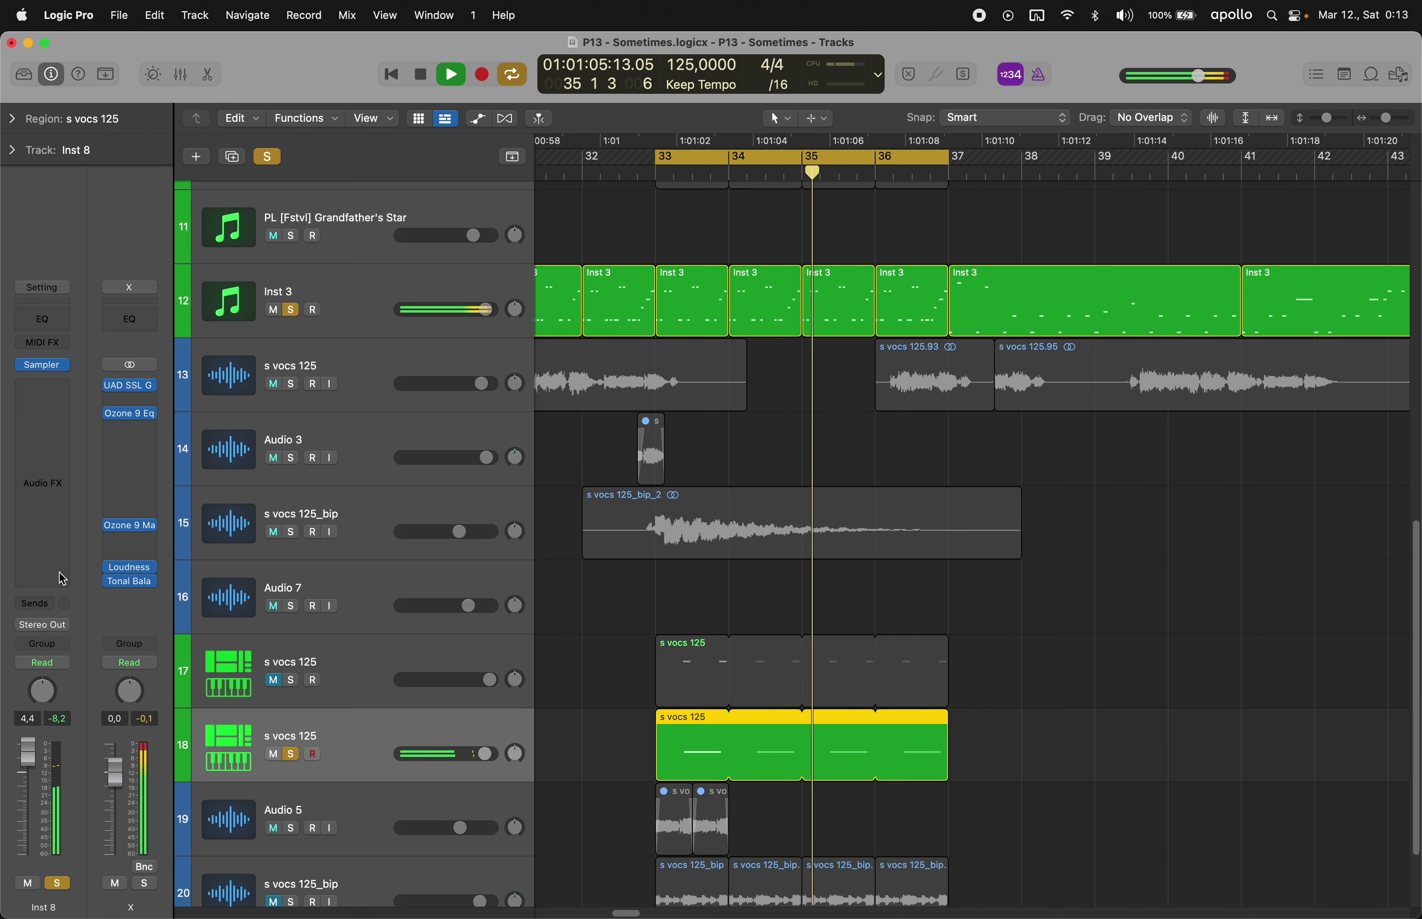
# - Copy ValhallaSupermassive from Inst 3 to the Inst 8 channel and set its mix to 60.2%
pyautogui.press('super+2')
pyautogui.scroll(5, 524, 285)
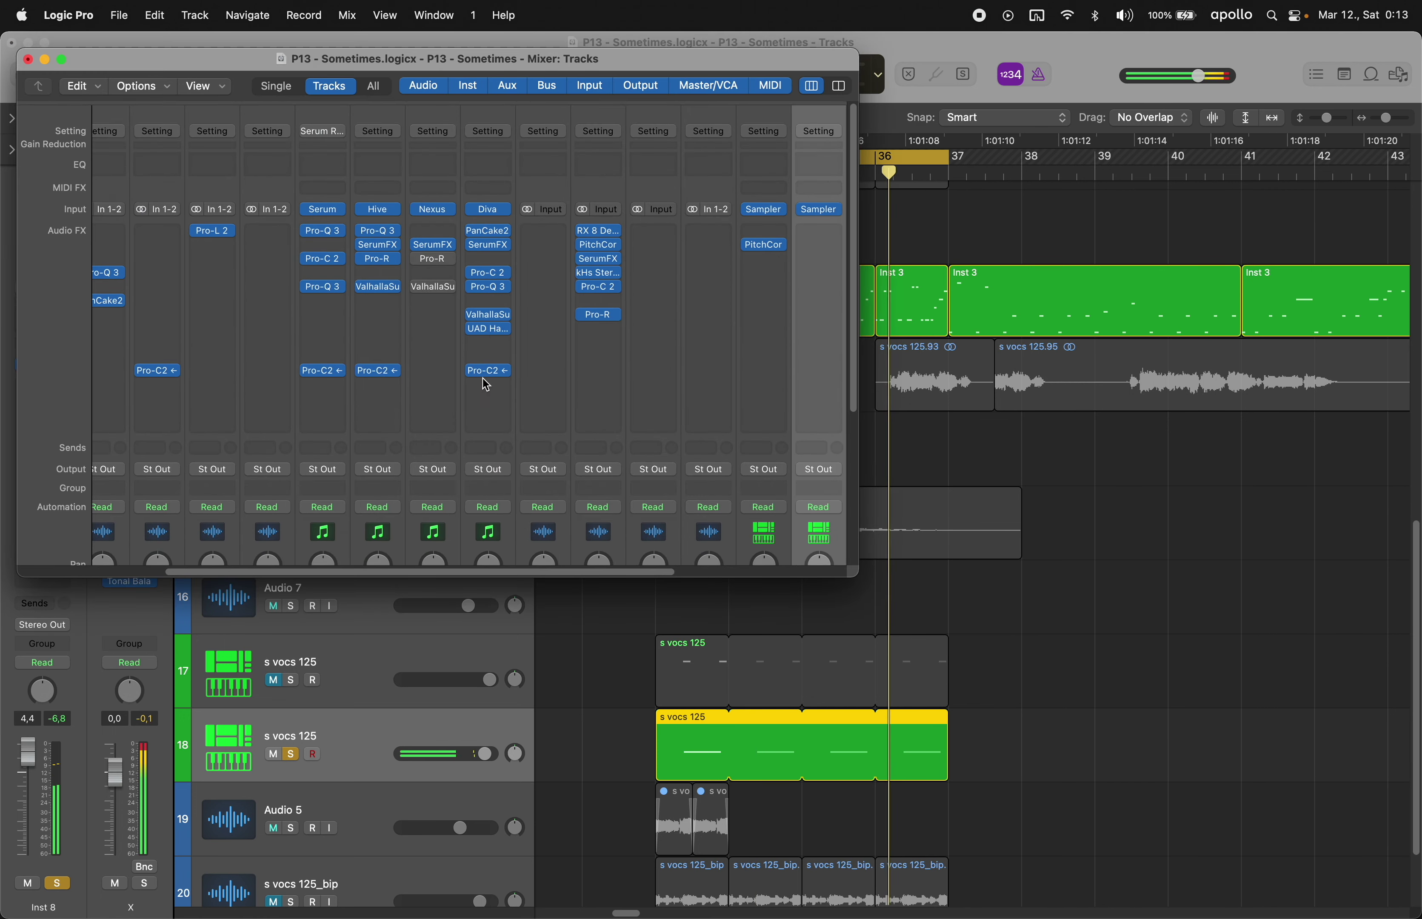
pyautogui.moveTo(491, 312); pyautogui.dragTo(765, 296)
pyautogui.click(764, 296)
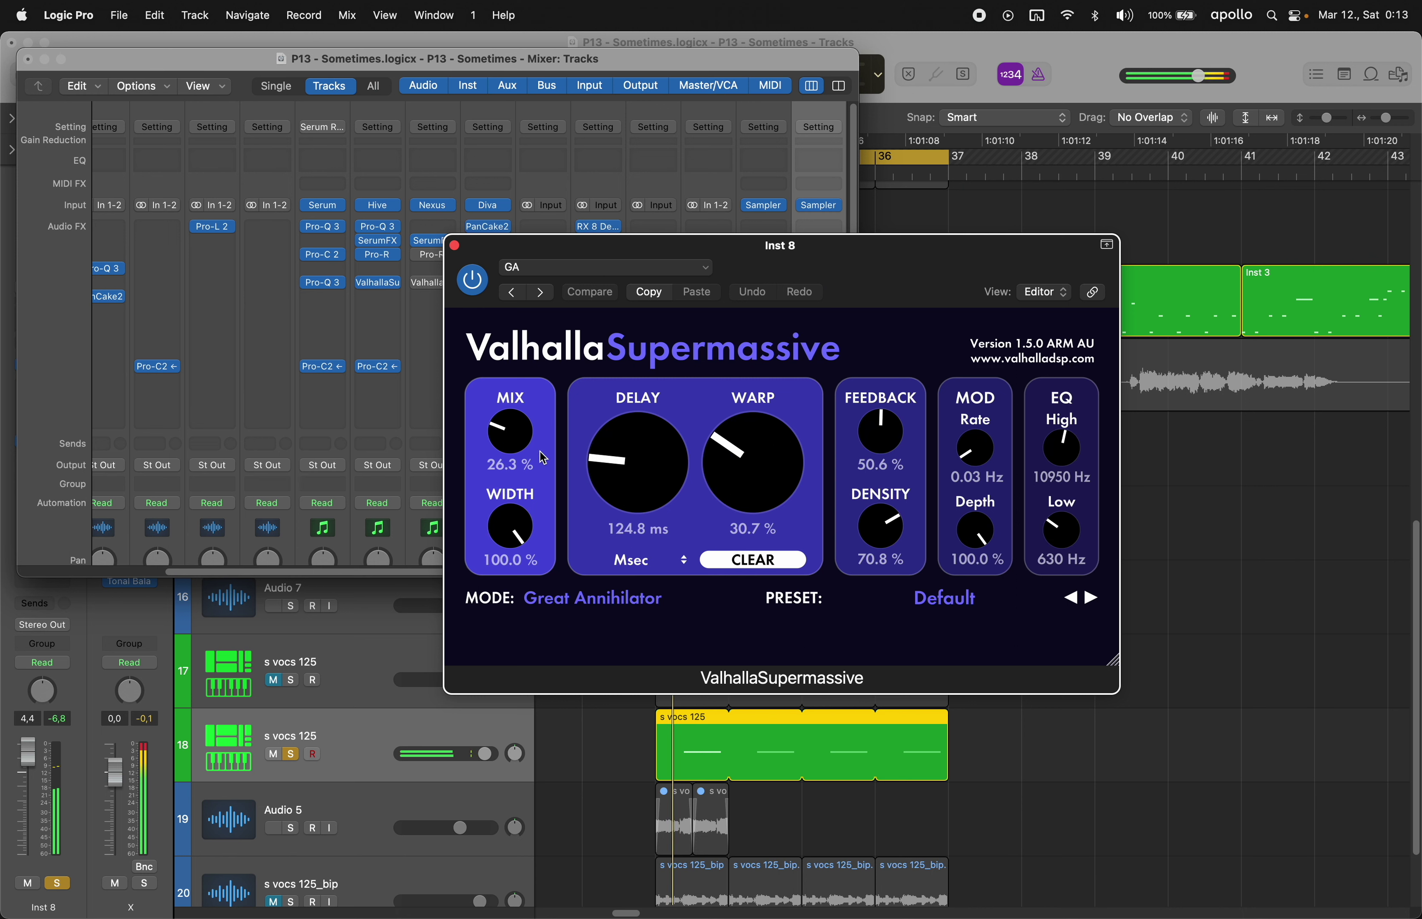
pyautogui.moveTo(510, 442); pyautogui.dragTo(510, 427)
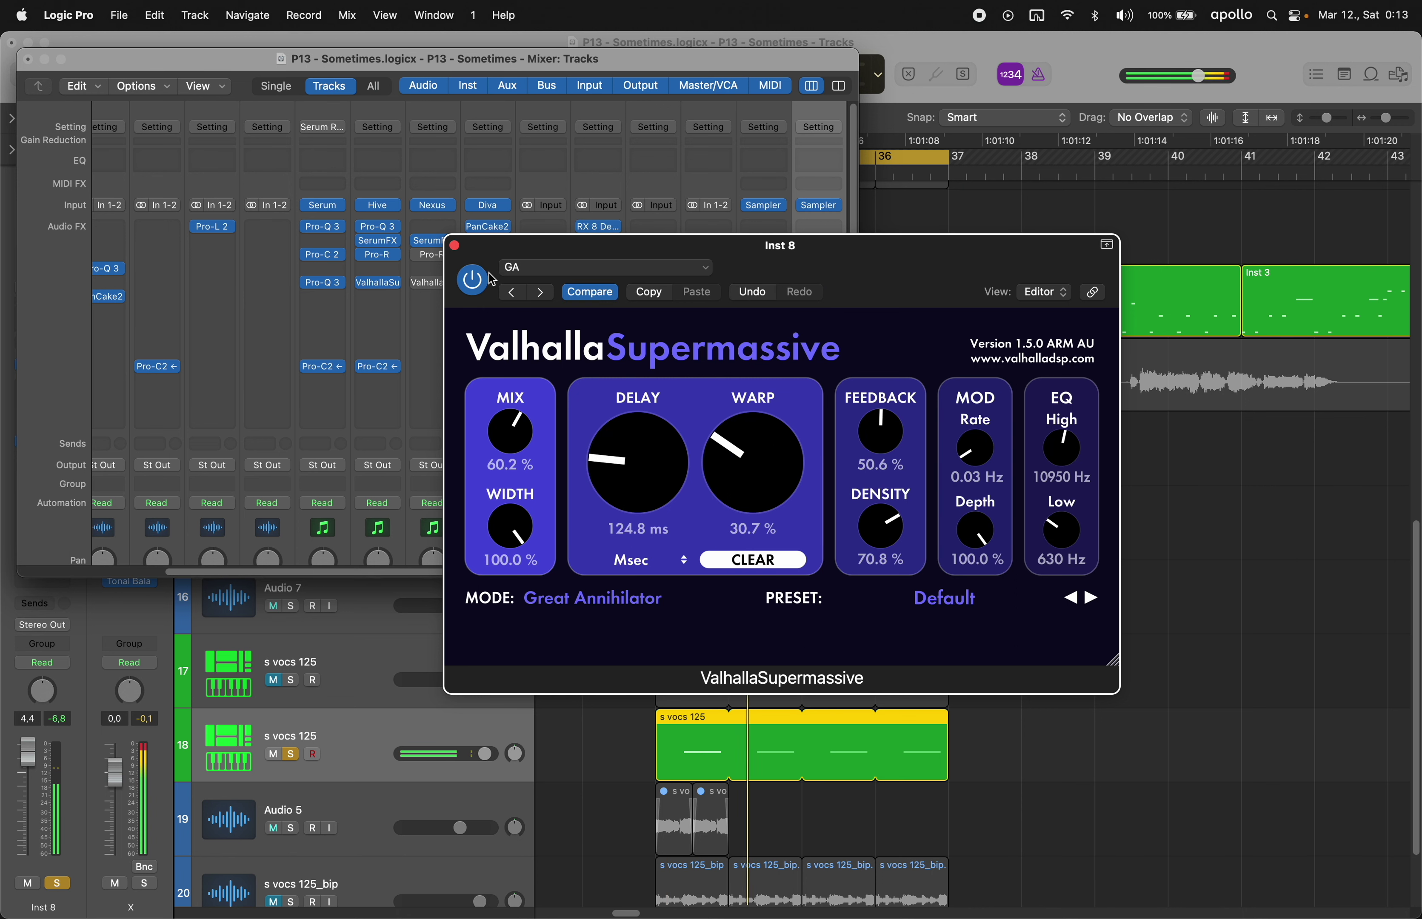
pyautogui.click(455, 245)
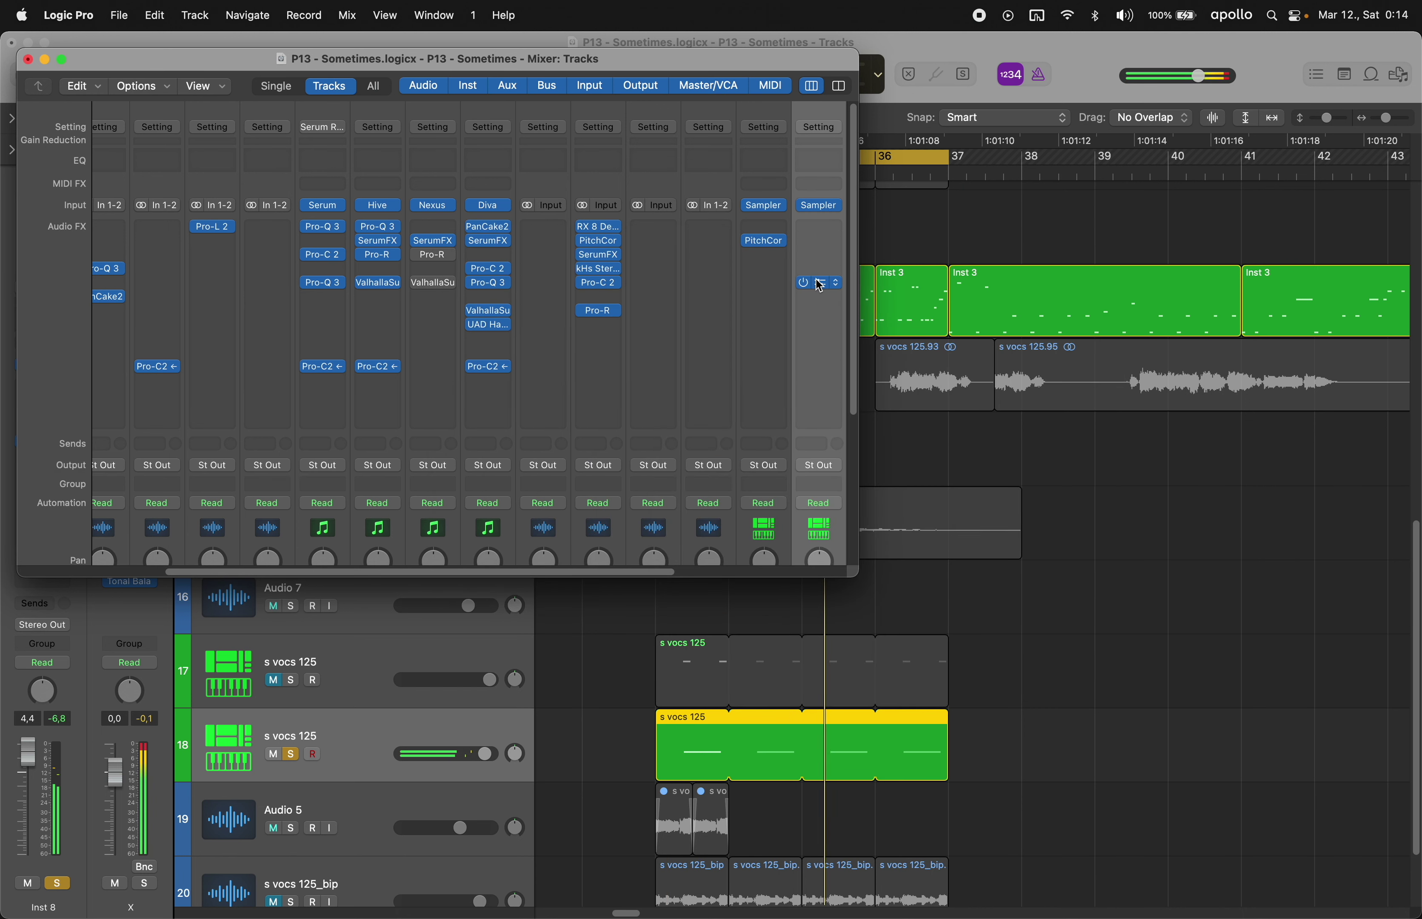
# - Set the Inst 8 ValhallaSupermassive delay to 138.6 ms and its warp to 4.1%
pyautogui.click(817, 283)
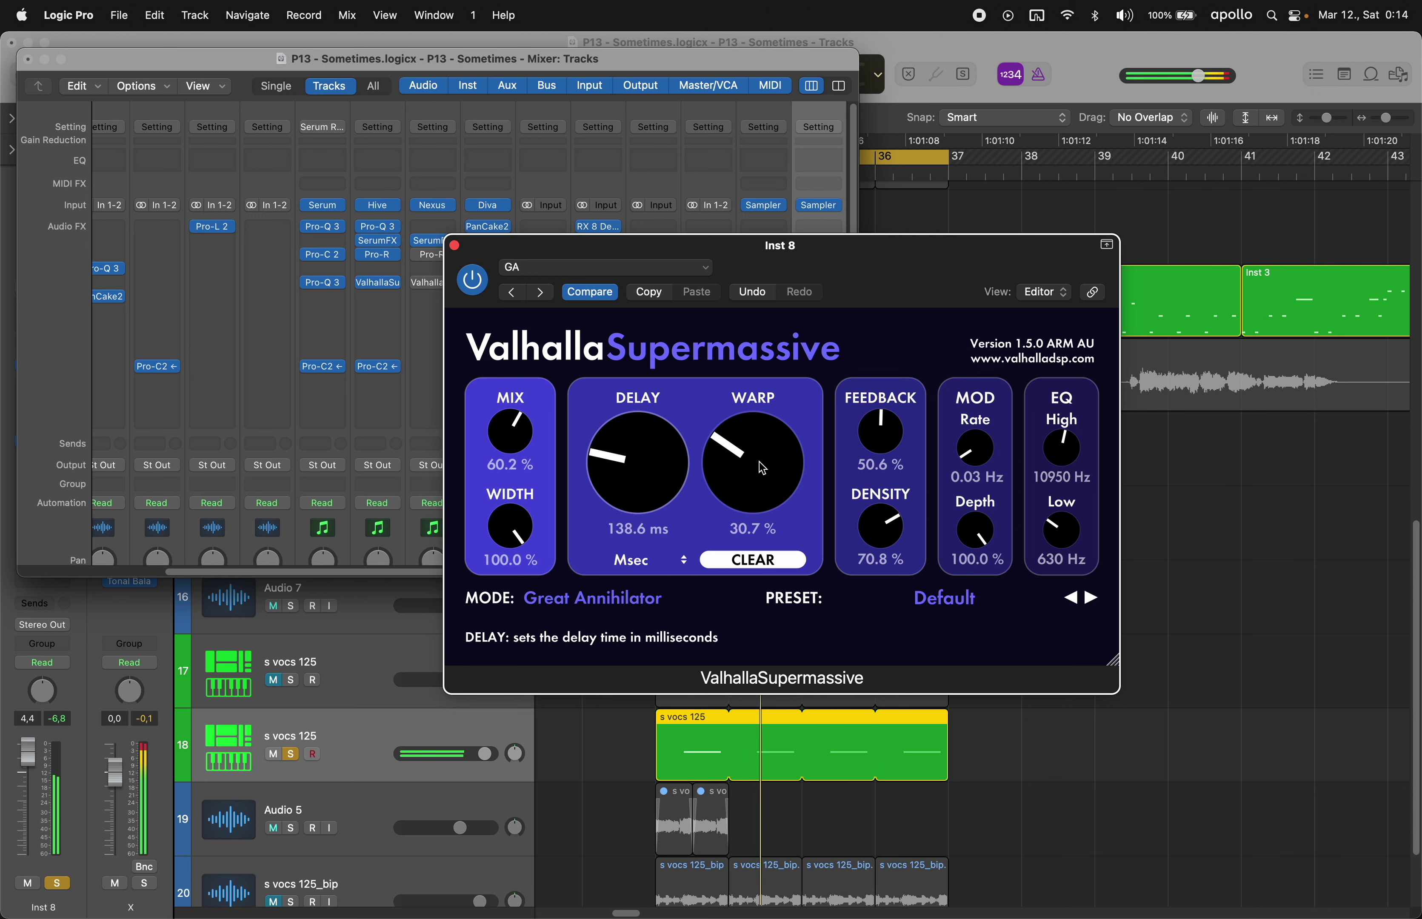
pyautogui.moveTo(761, 475); pyautogui.dragTo(770, 425)
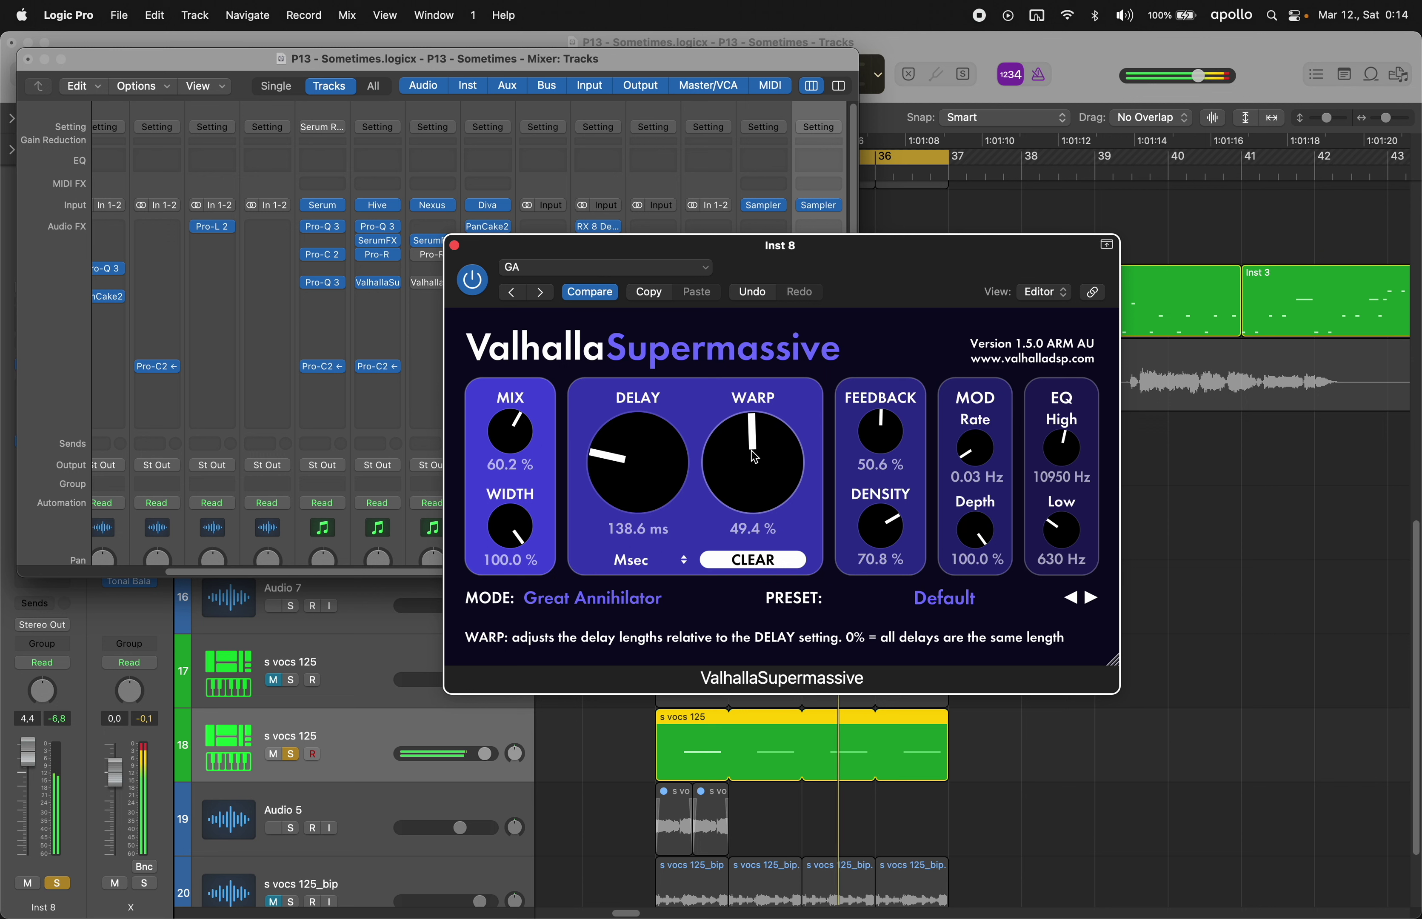
pyautogui.moveTo(753, 450); pyautogui.dragTo(759, 542)
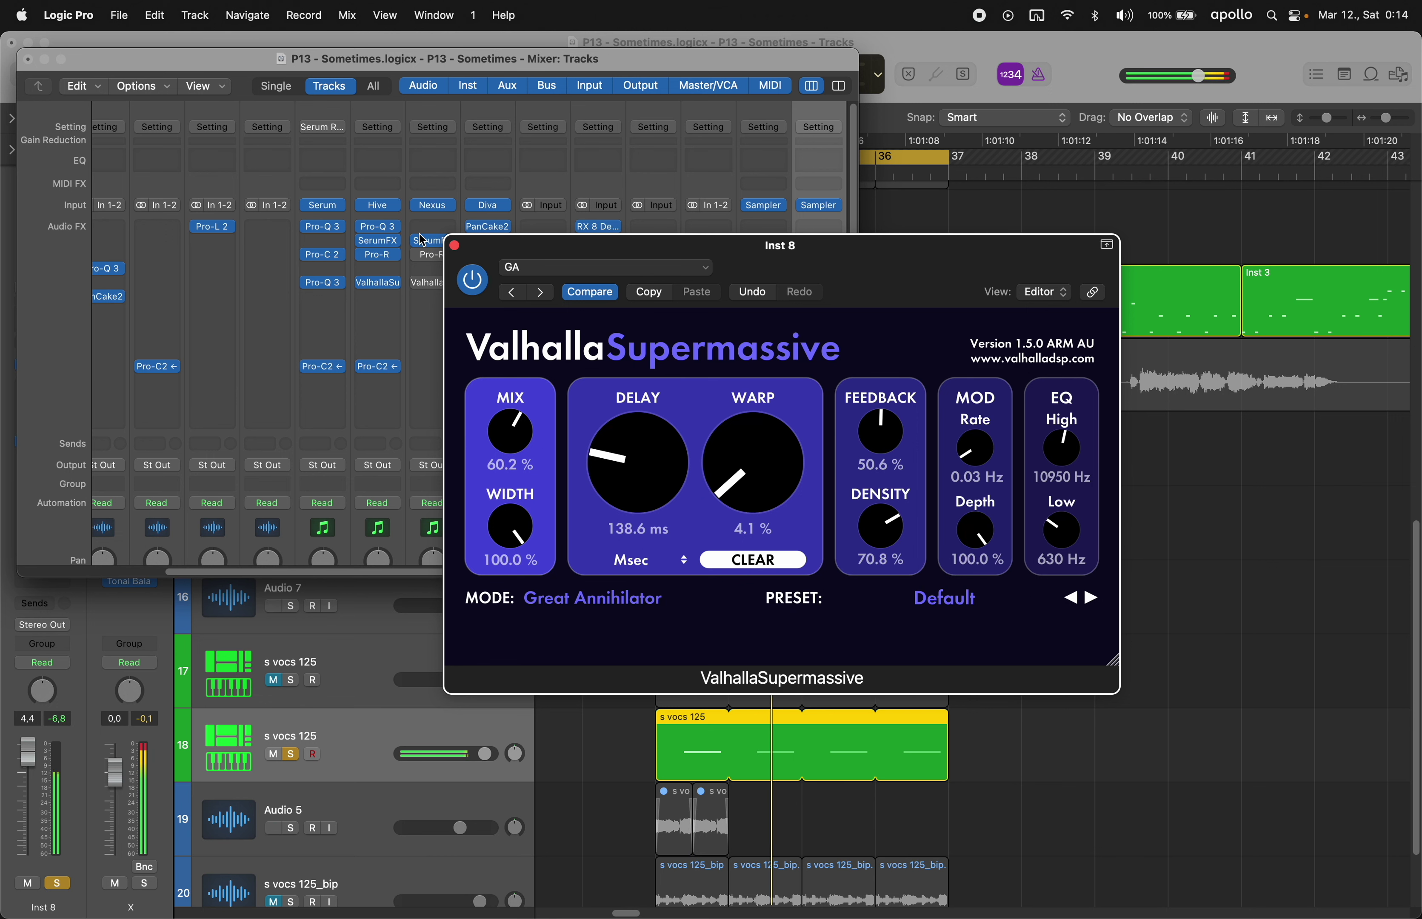
pyautogui.click(454, 245)
# - Copy the sidechained Pro-C 2 compressor from Inst 3 to the Inst 8 channel
pyautogui.hscroll(3, 628, 352)
pyautogui.moveTo(427, 369); pyautogui.dragTo(754, 380)
pyautogui.press('super+w')
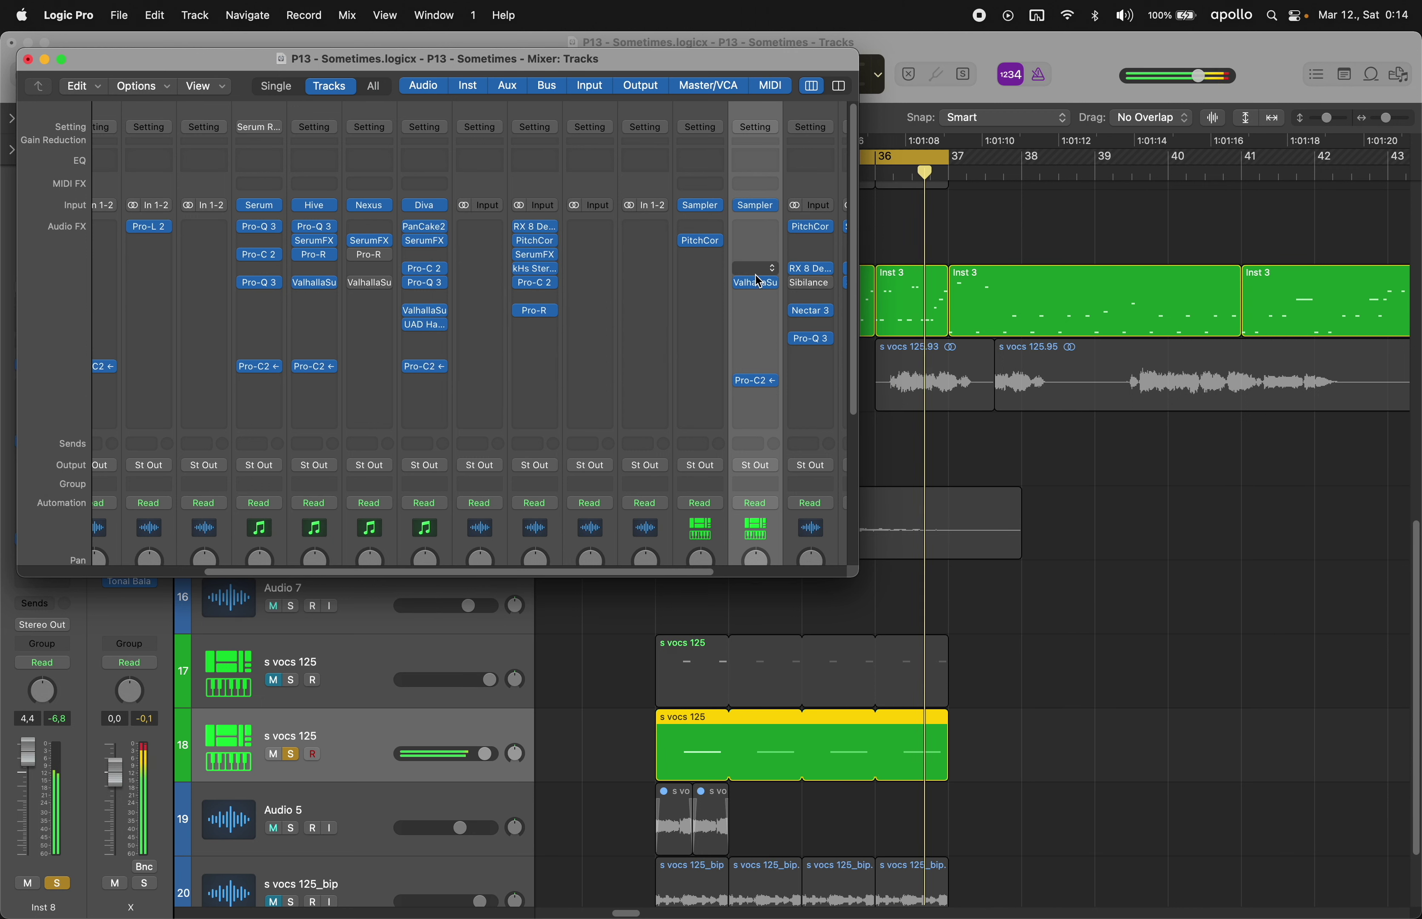
# - Raise the delay time of ValhallaSupermassive on Inst 8 to 151.2 ms
pyautogui.click(755, 280)
pyautogui.moveTo(629, 465); pyautogui.dragTo(629, 457)
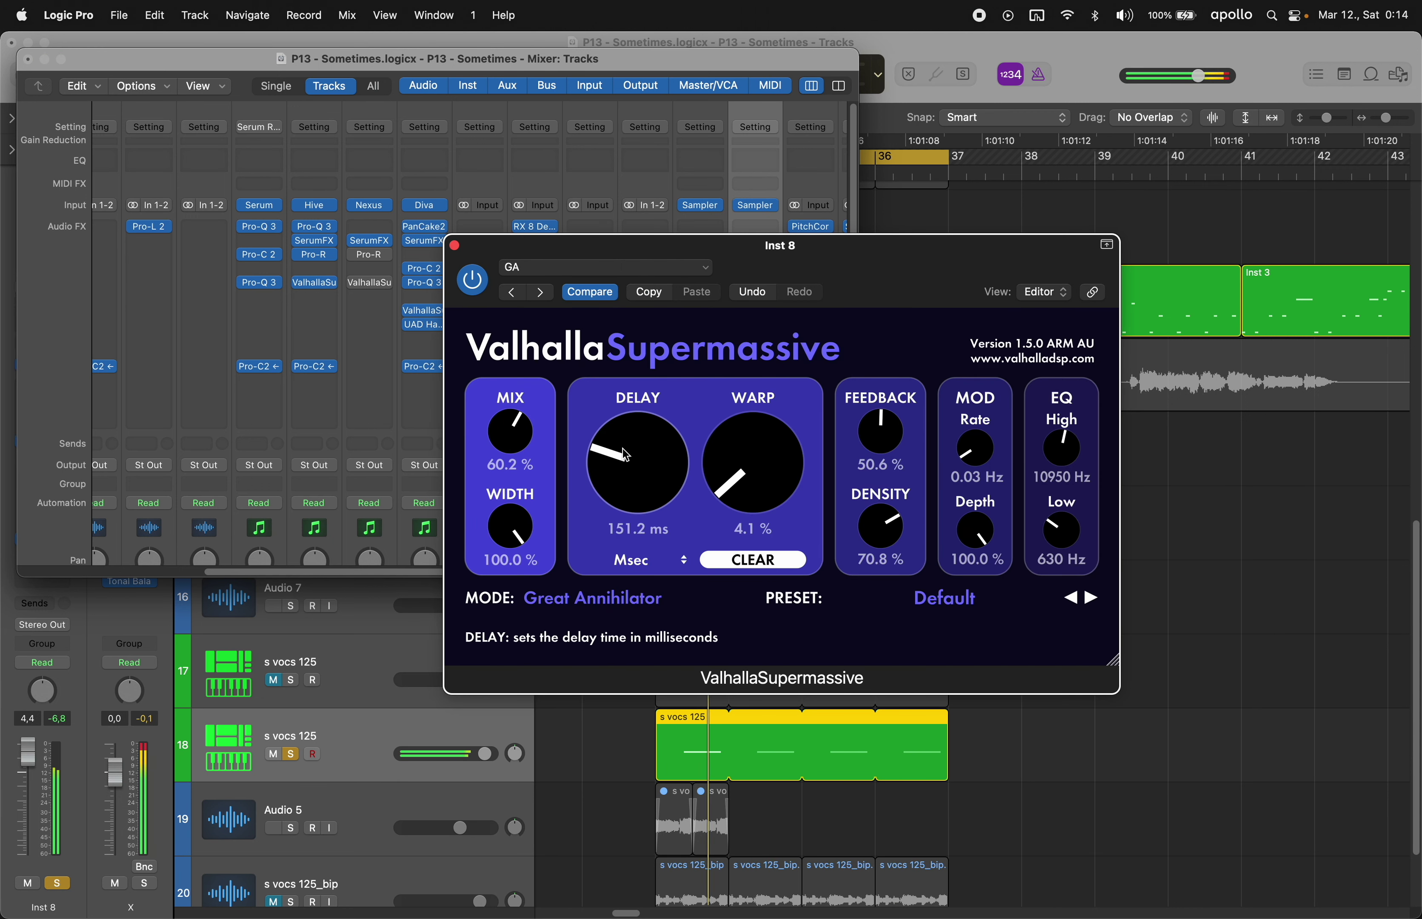
pyautogui.click(453, 245)
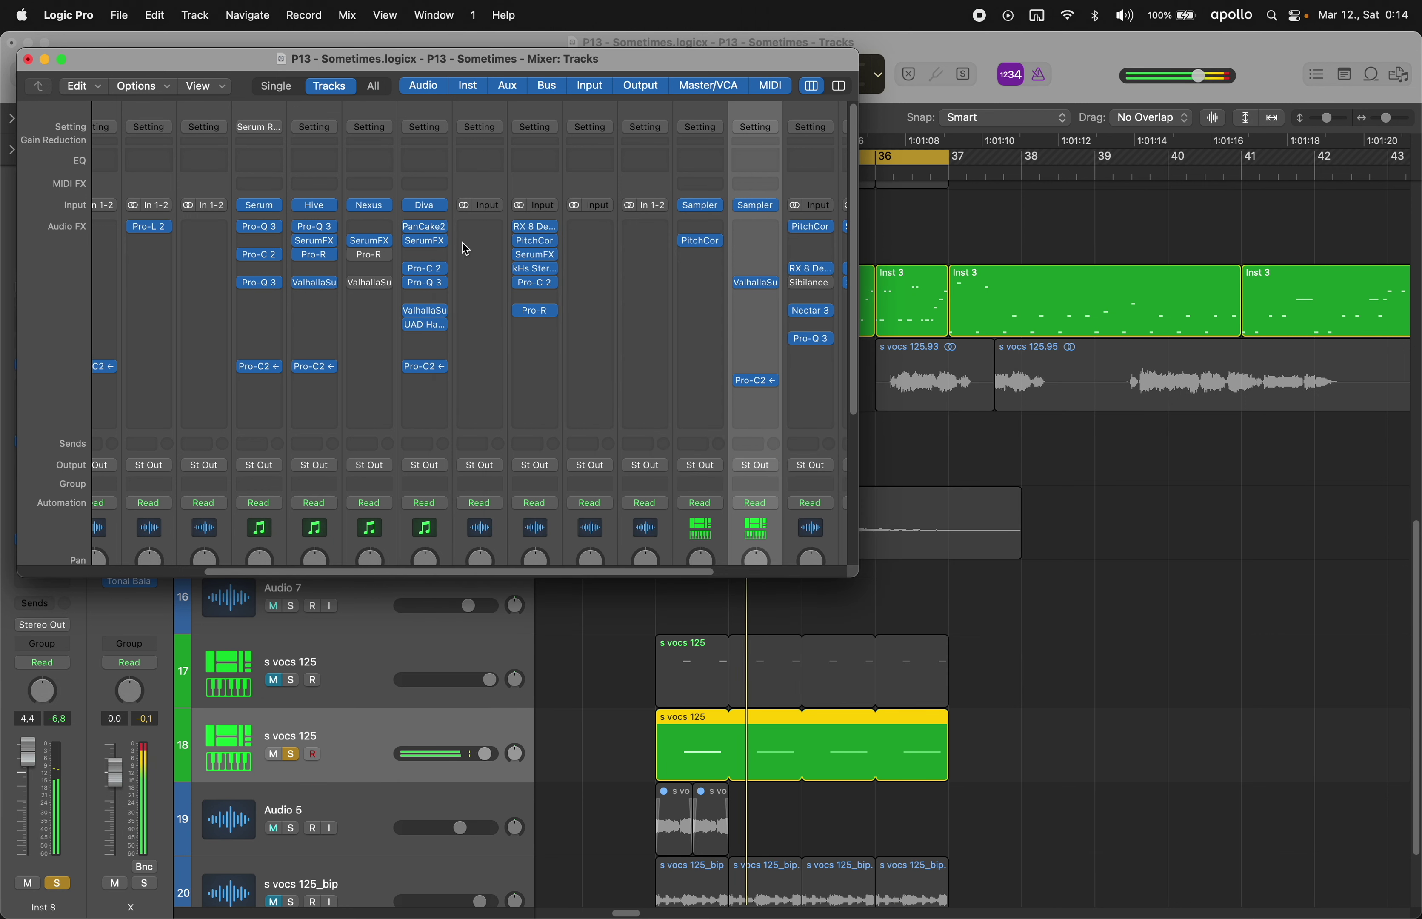
# - Insert a Pro-Q 3 before ValhallaSupermassive on Inst 8 with a 30 dB/oct low cut at 190.79 Hz
pyautogui.click(765, 259)
pyautogui.click(765, 355)
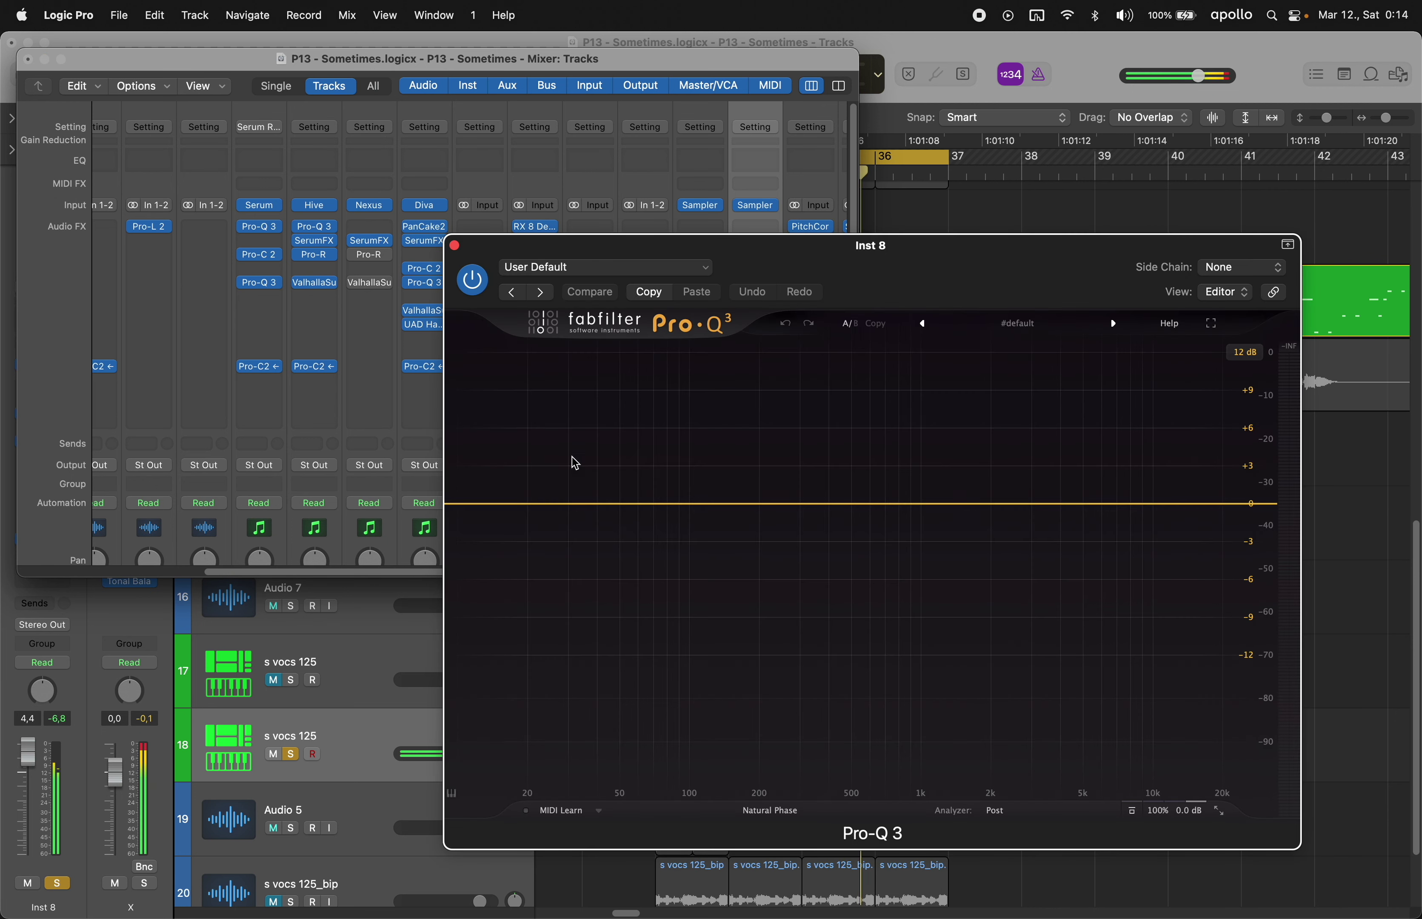
pyautogui.click(498, 503)
pyautogui.moveTo(498, 503); pyautogui.dragTo(754, 507)
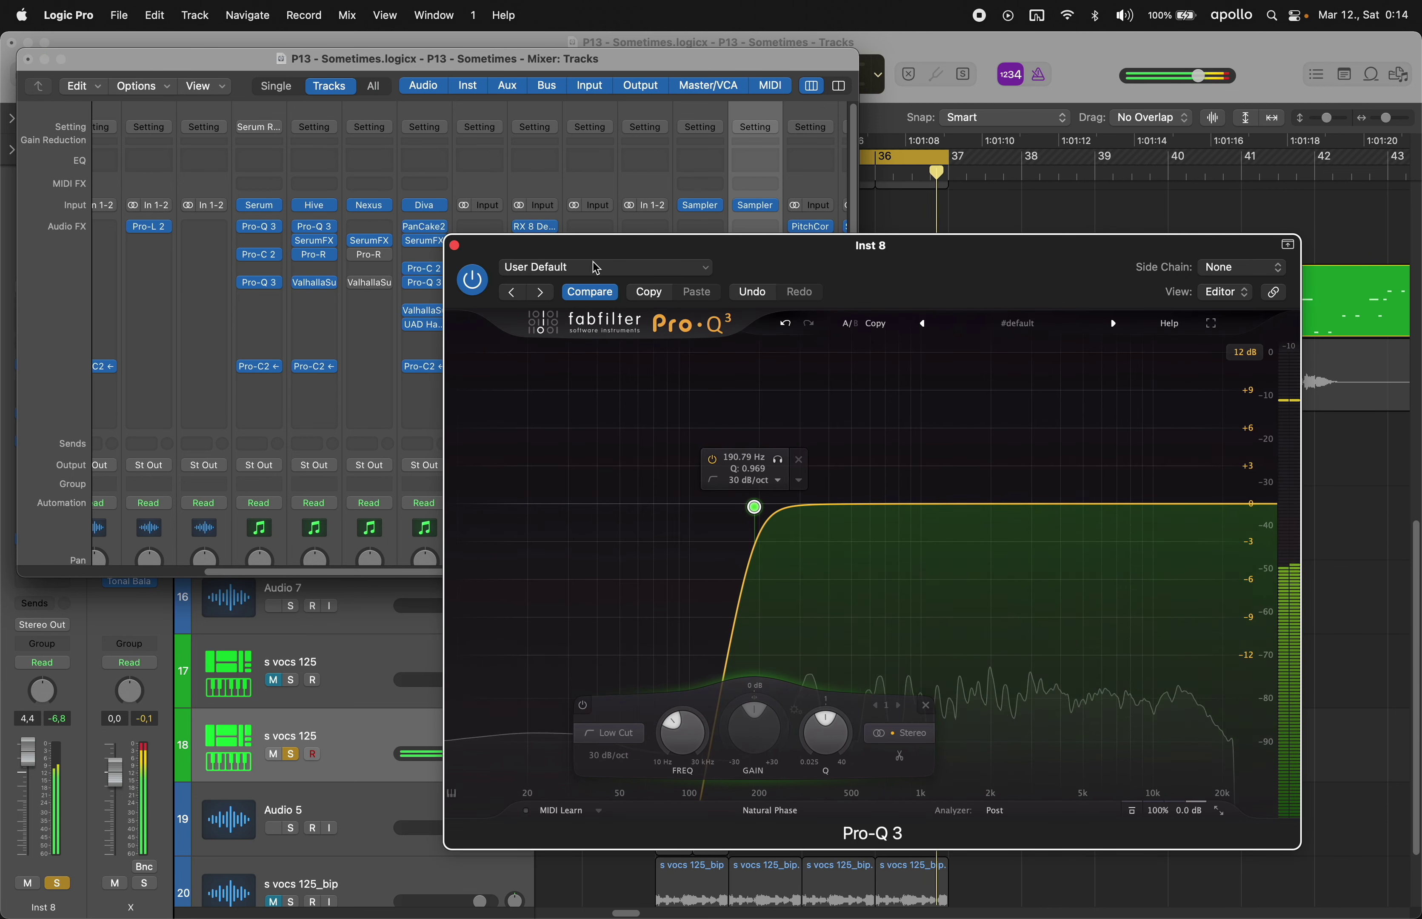
pyautogui.click(454, 246)
# - Try SoundShifter Pitch as the first effect on Inst 8, transposing up 12 semitones in Smooth mode
pyautogui.click(754, 228)
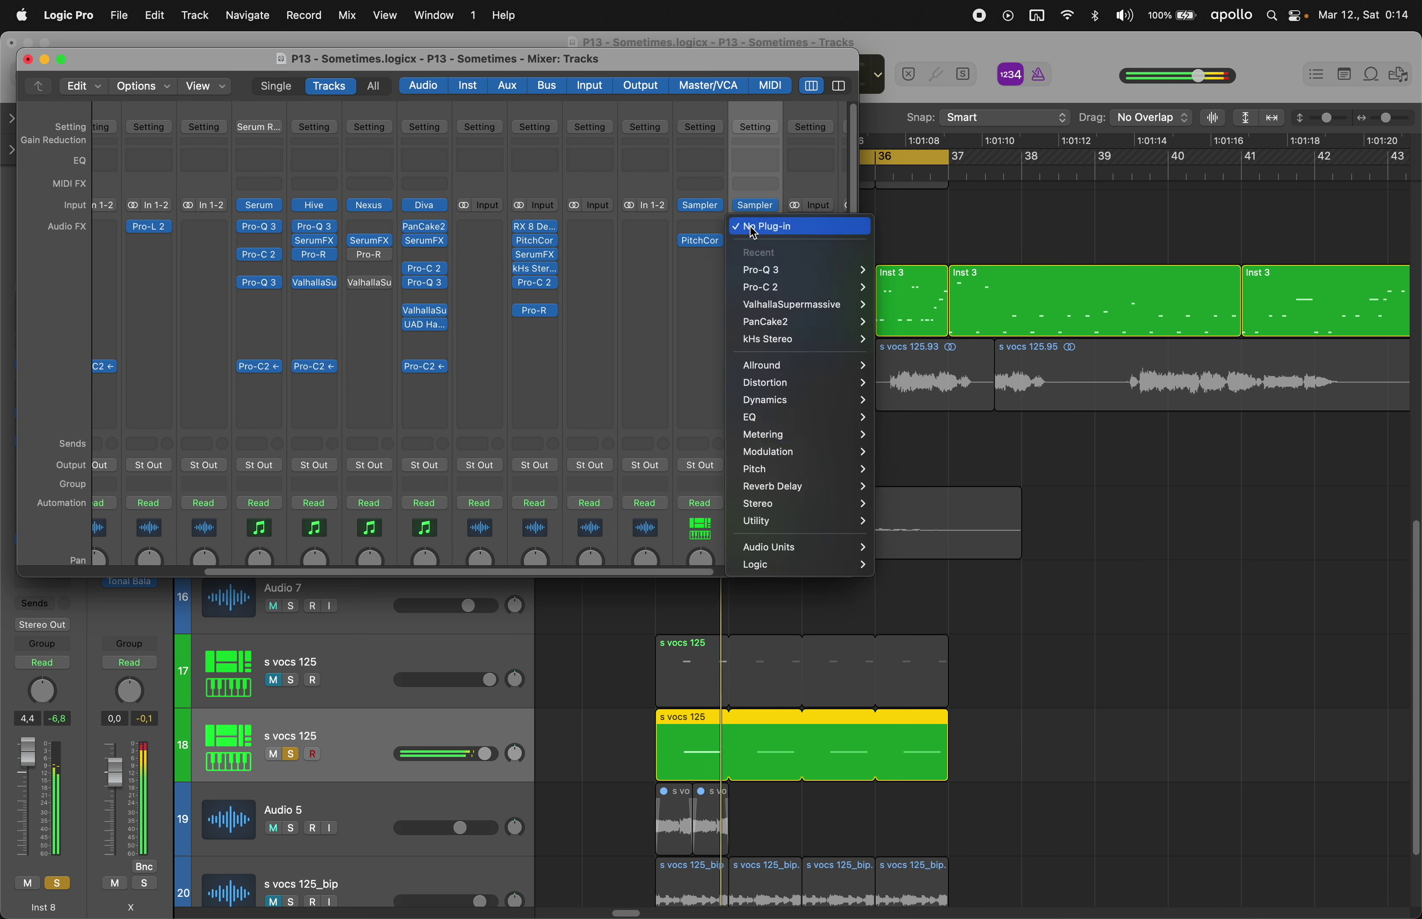
pyautogui.moveTo(801, 469)
pyautogui.moveTo(969, 503)
pyautogui.click(1088, 503)
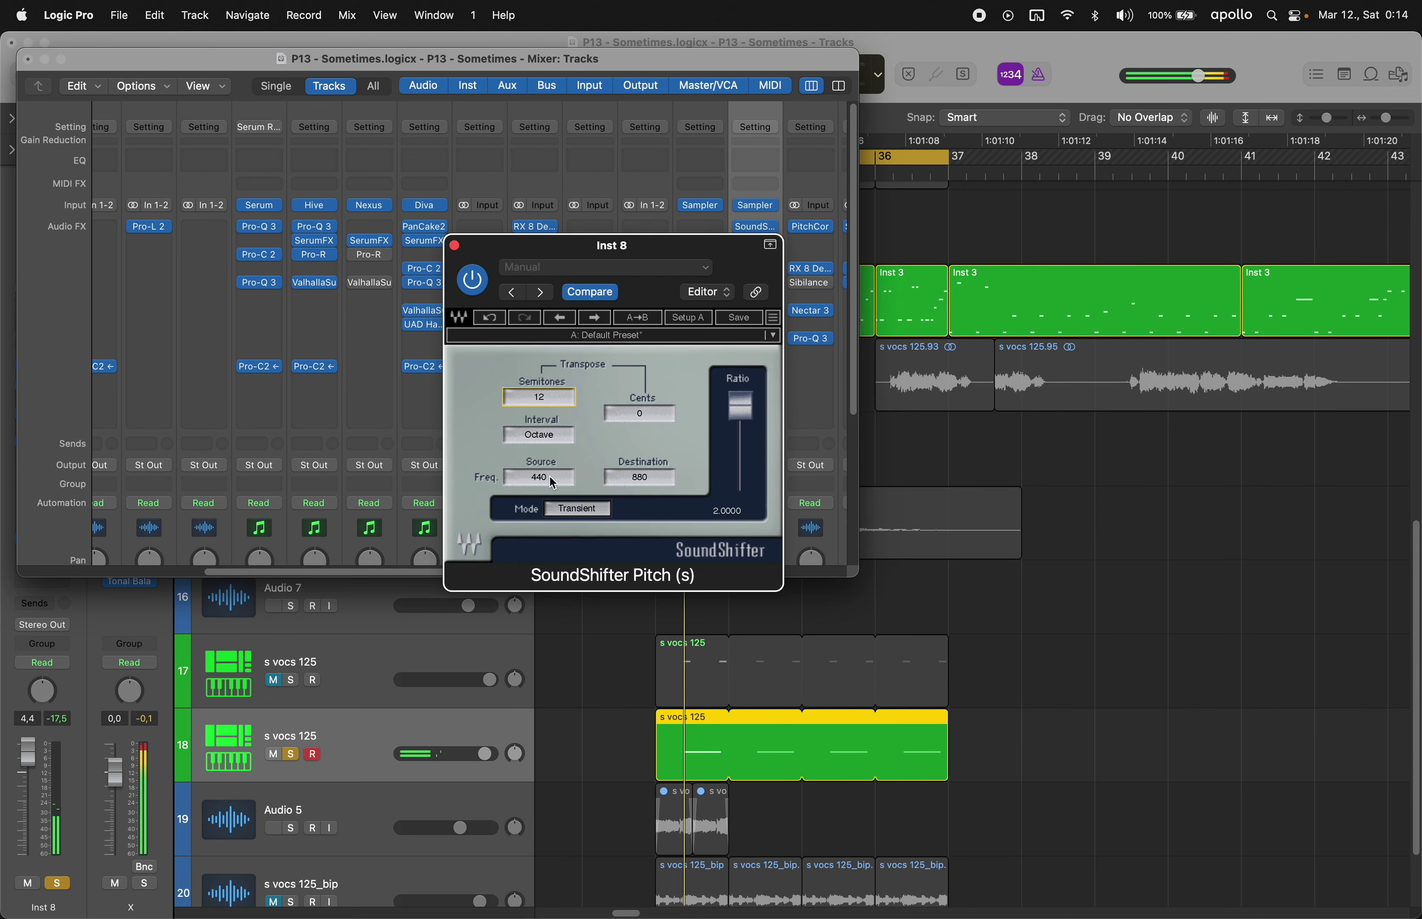
pyautogui.click(573, 509)
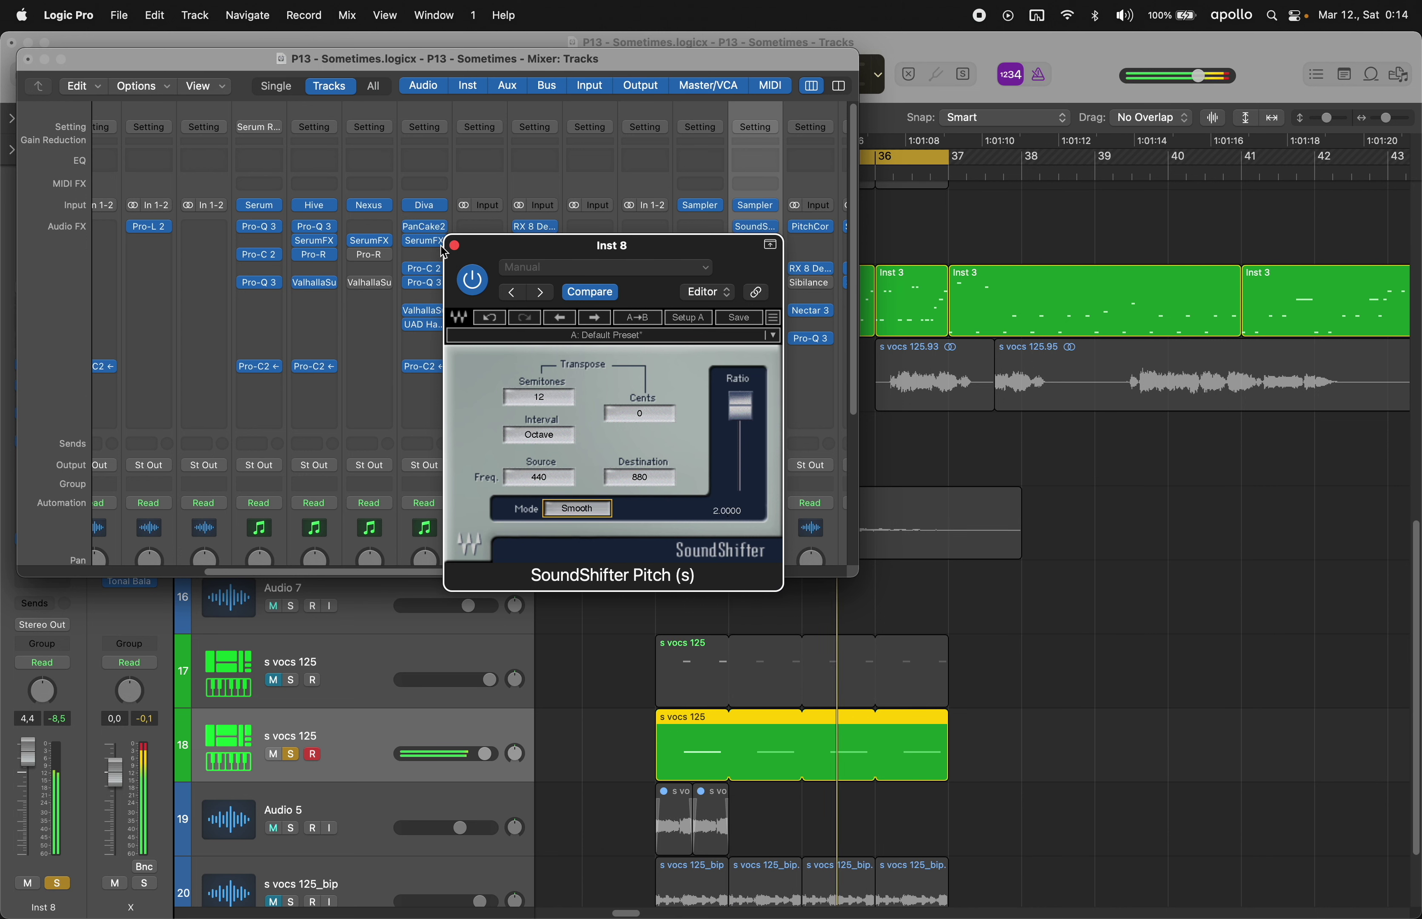
pyautogui.click(454, 245)
# - Replace SoundShifter on Inst 8 with Little AlterBoy, set pitch 12.0 and formant -4.1, and close the mixer
pyautogui.click(801, 234)
pyautogui.moveTo(866, 480)
pyautogui.click(992, 548)
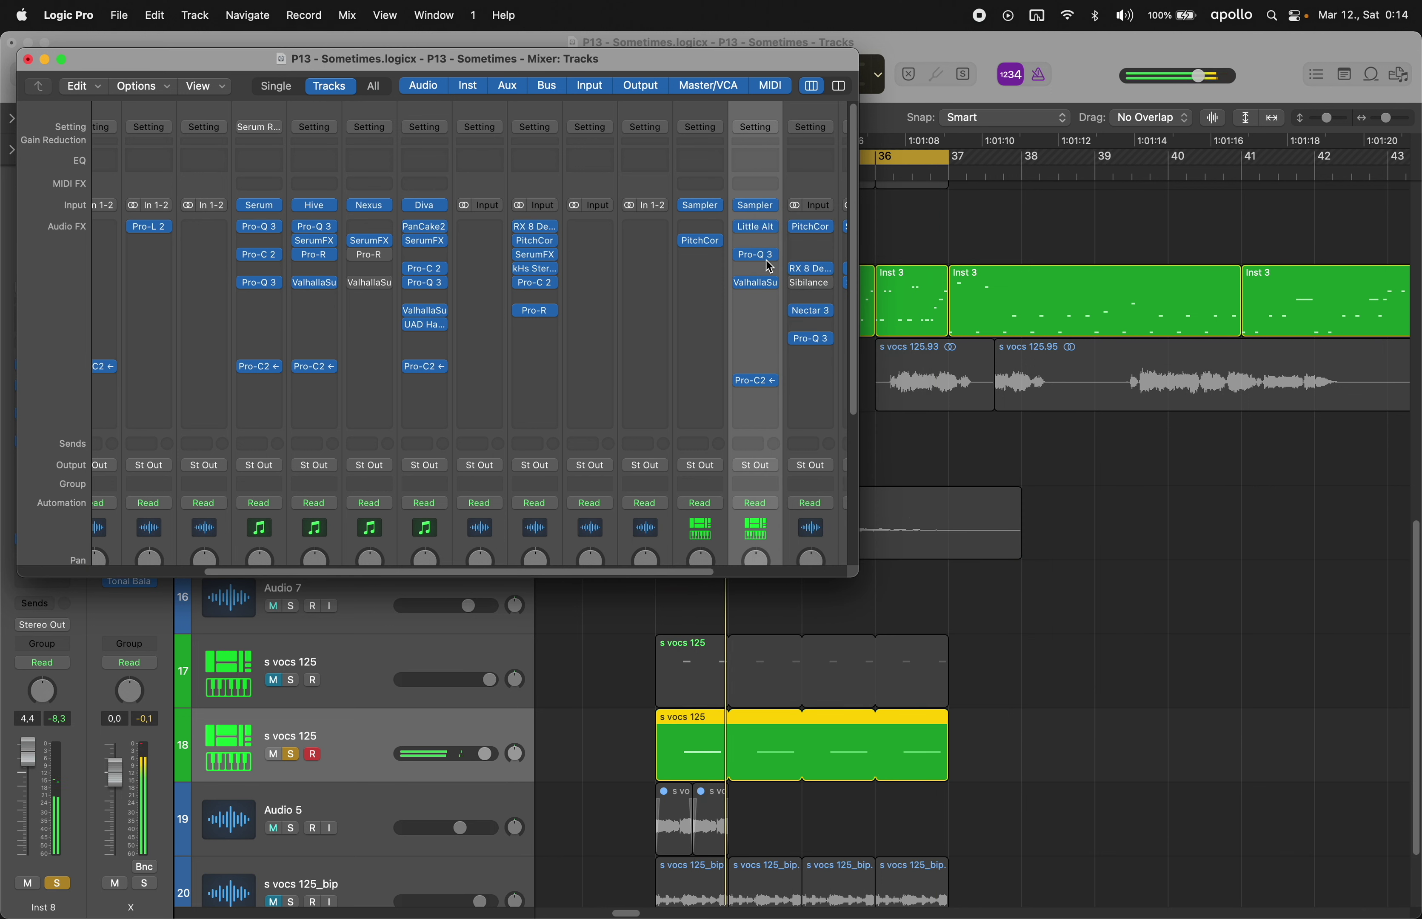
pyautogui.click(756, 223)
pyautogui.click(757, 230)
pyautogui.click(755, 227)
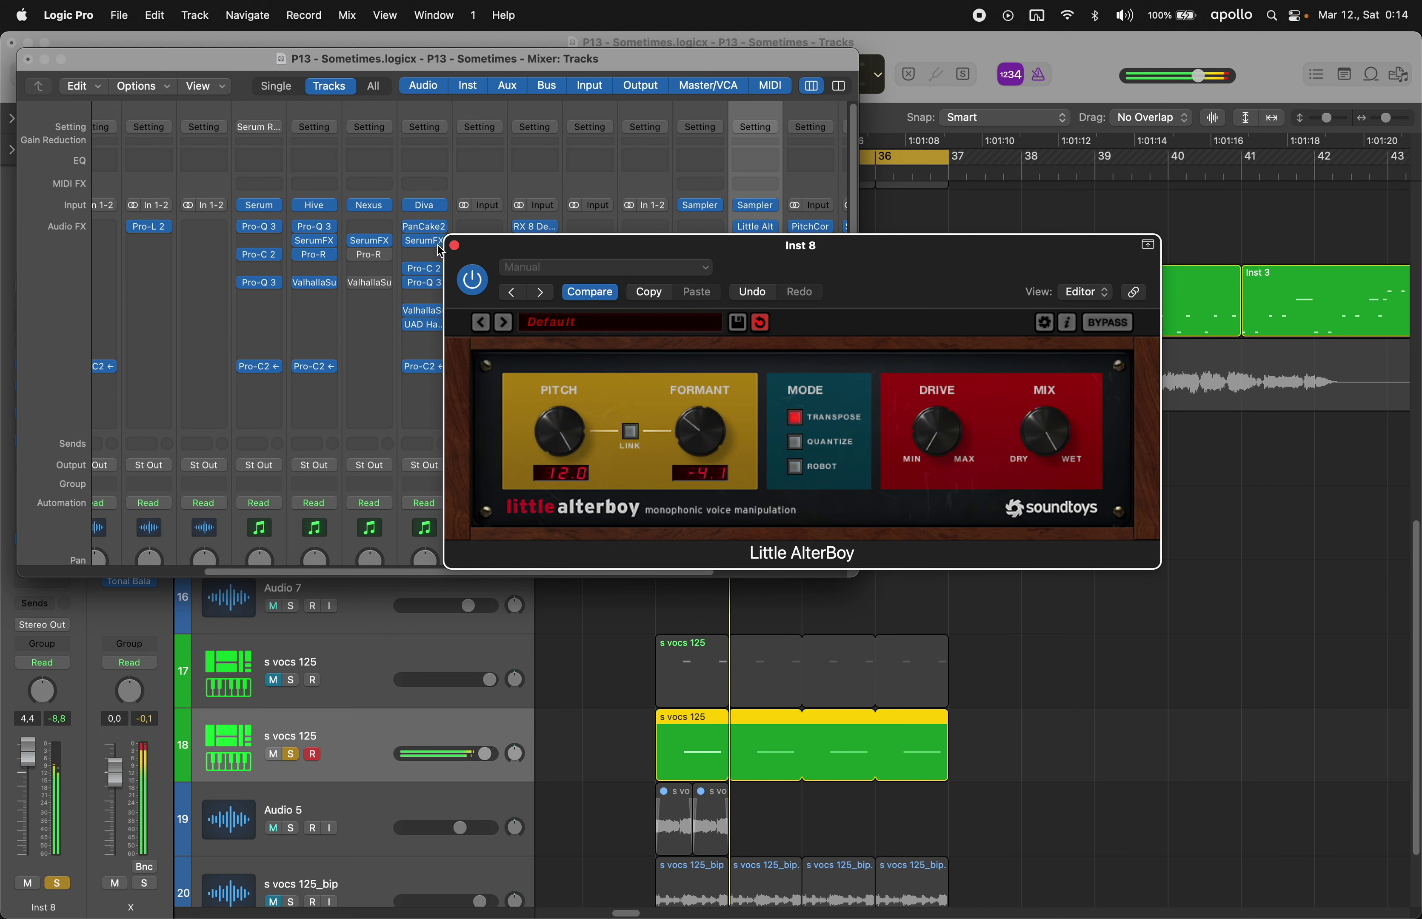
pyautogui.click(454, 245)
pyautogui.click(28, 59)
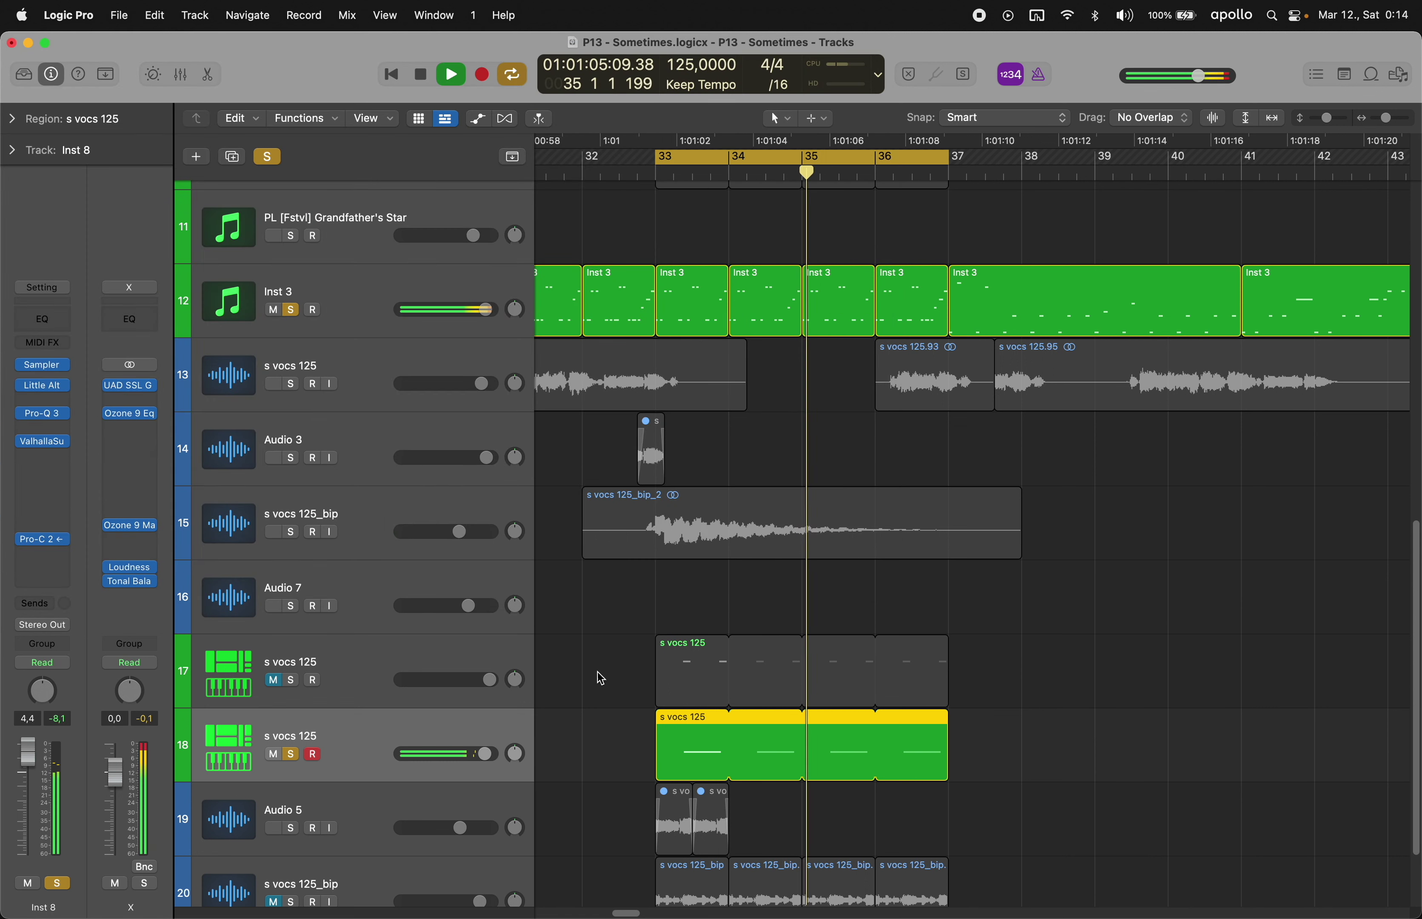
# - Delete the s vocs 125 regions at bars 34 and 36 on the Inst 8 track
pyautogui.moveTo(739, 769); pyautogui.dragTo(1012, 740)
pyautogui.press('Delete')
pyautogui.press('Delete')
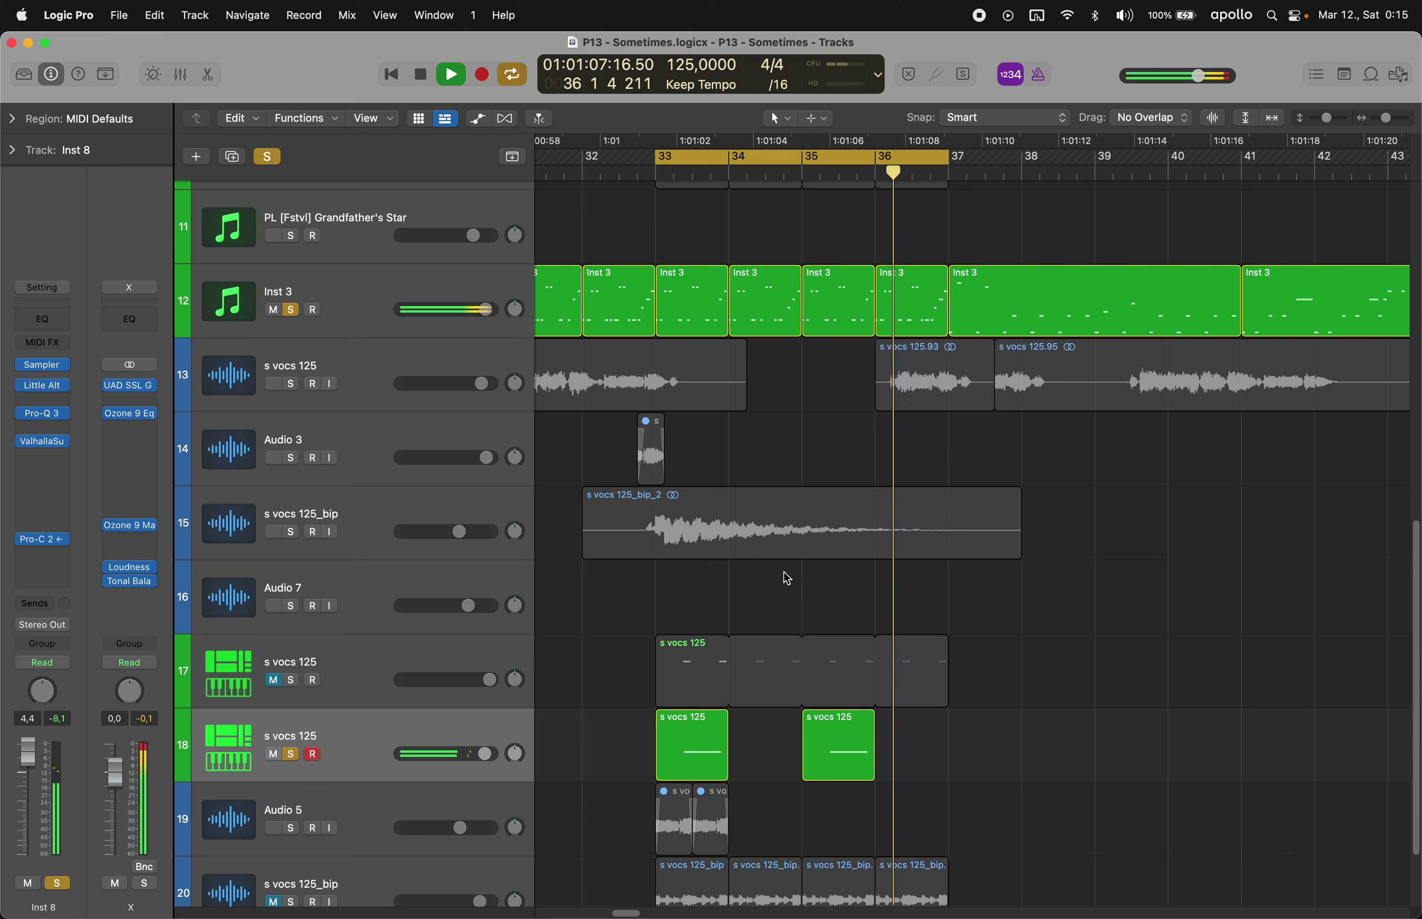
# - Set ValhallaSupermassive on Inst 8 to 41.8 % mix, 190.2 ms delay, 99.4 % warp, 87.0 % feedback and 0.09 Hz modulation rate
pyautogui.click(43, 444)
pyautogui.moveTo(739, 482); pyautogui.dragTo(739, 286)
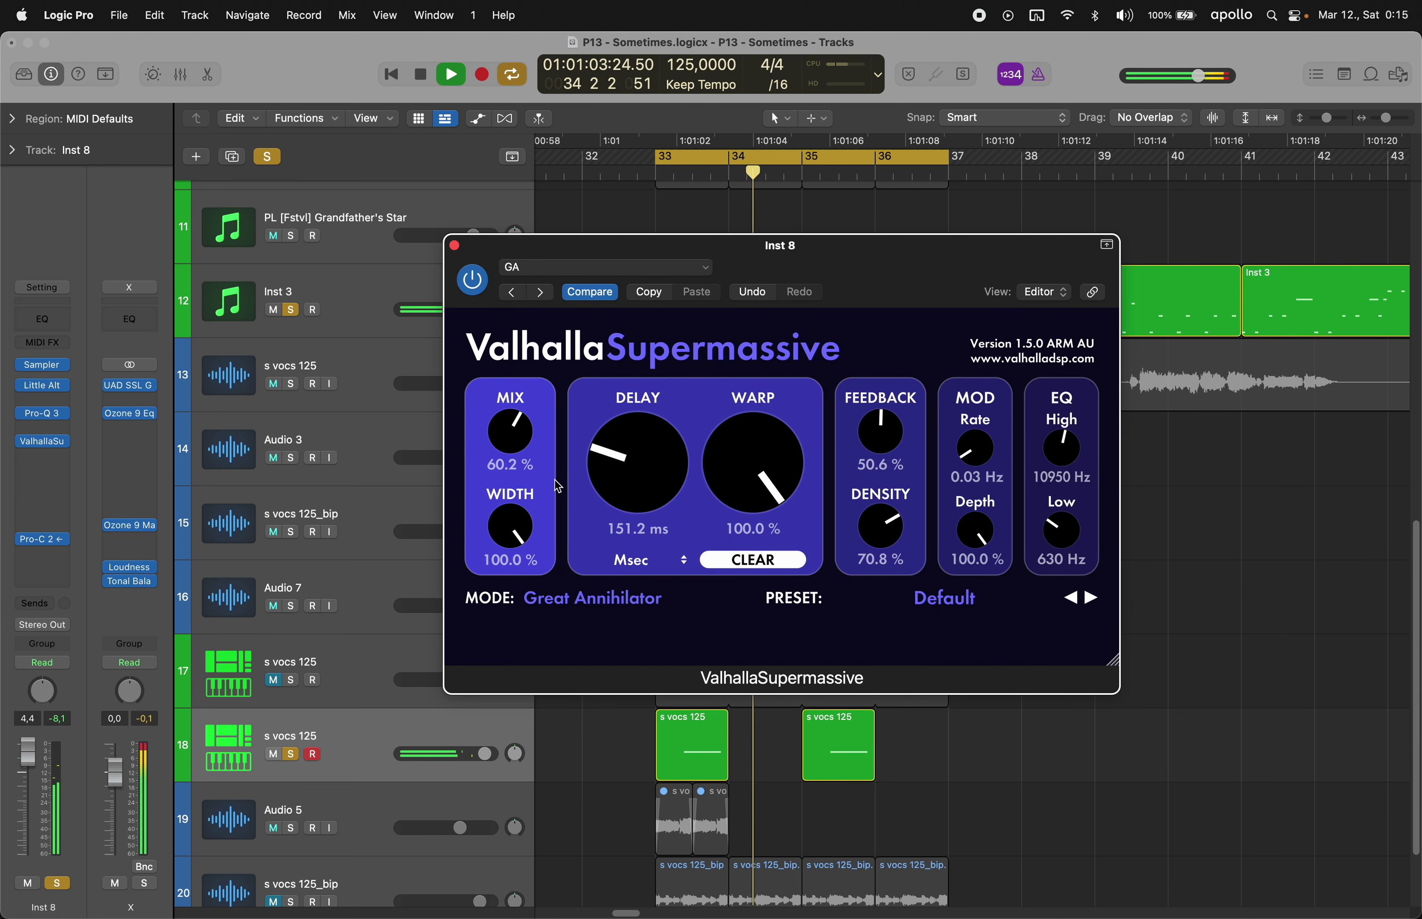
pyautogui.moveTo(884, 436); pyautogui.dragTo(896, 397)
pyautogui.moveTo(509, 443); pyautogui.dragTo(518, 469)
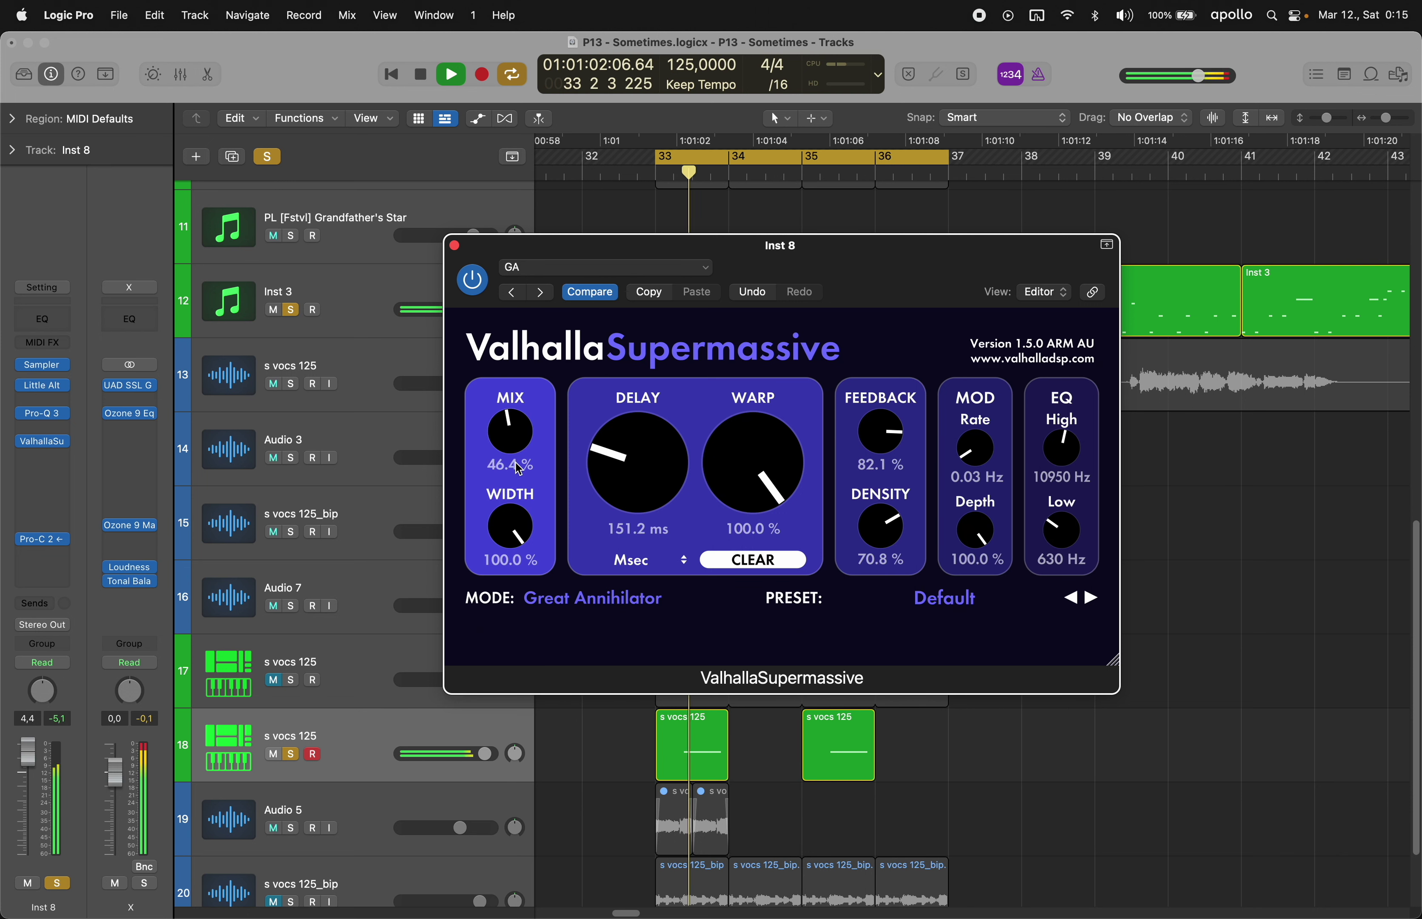
pyautogui.click(454, 246)
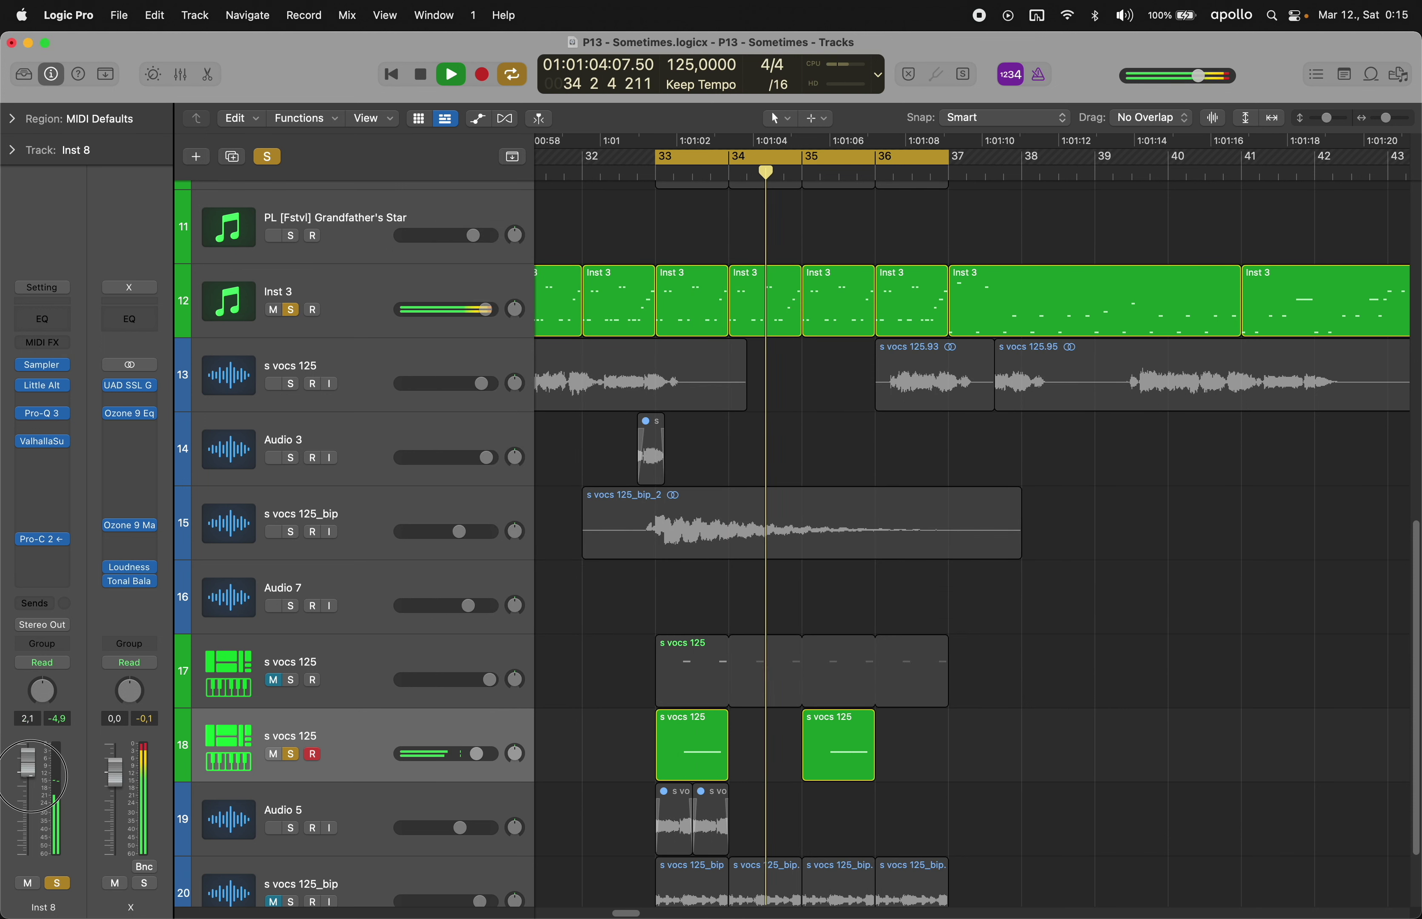
pyautogui.click(42, 440)
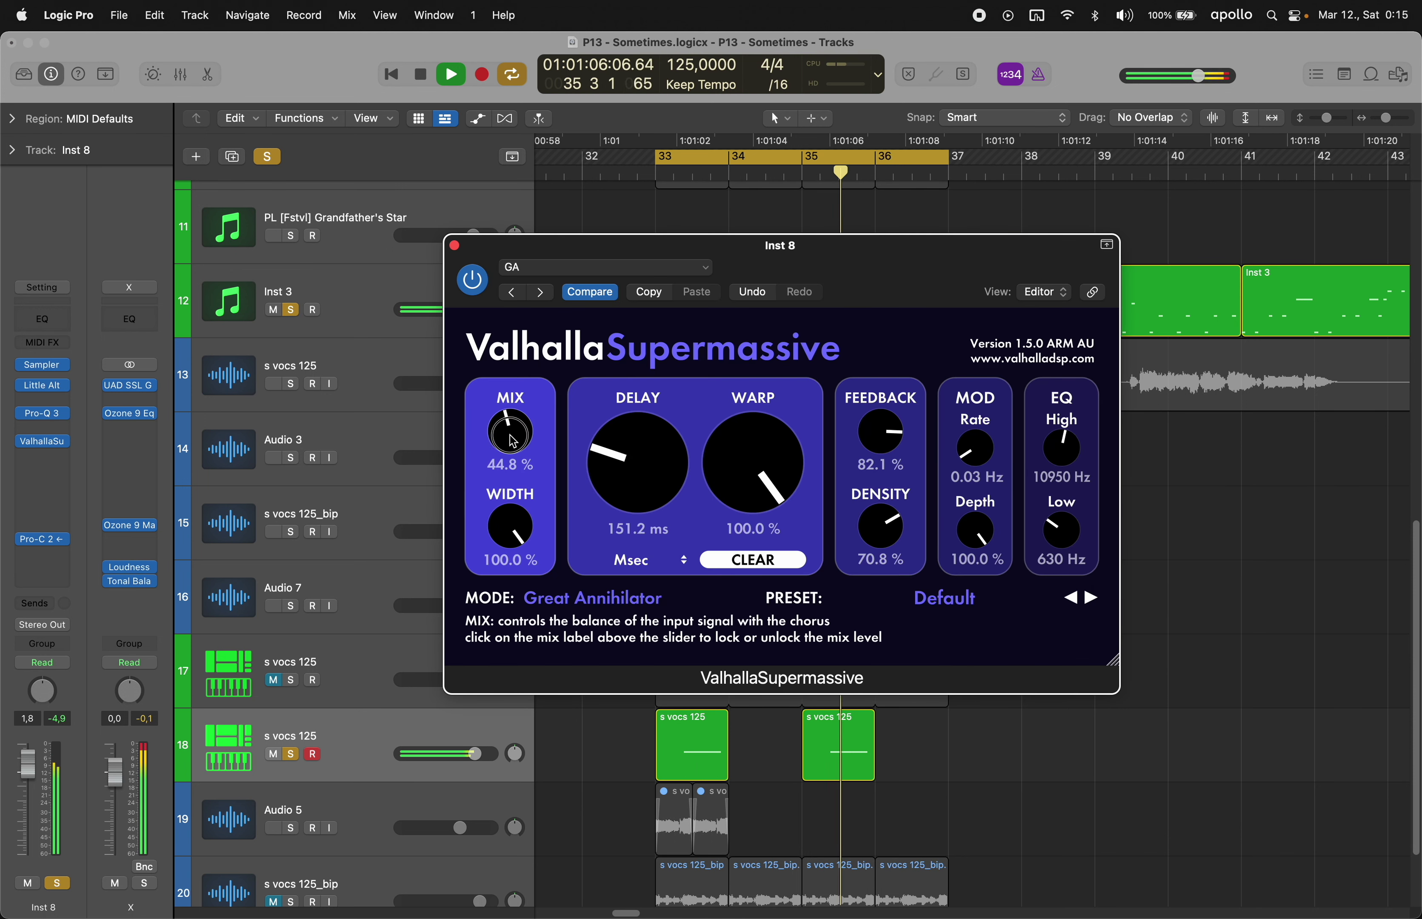
pyautogui.moveTo(903, 441); pyautogui.dragTo(901, 434)
pyautogui.moveTo(770, 472); pyautogui.dragTo(771, 478)
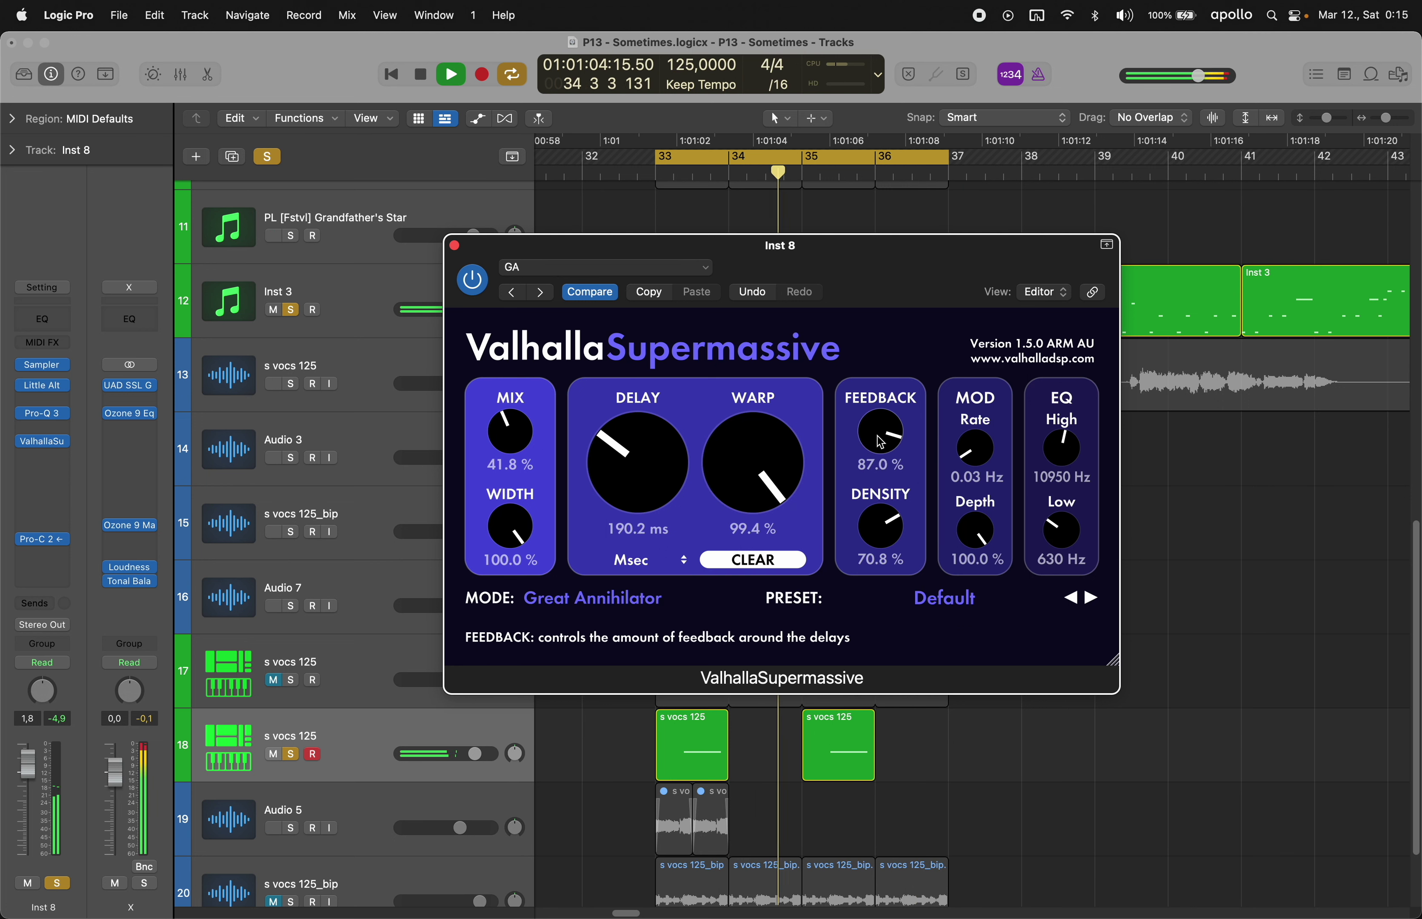
pyautogui.click(970, 457)
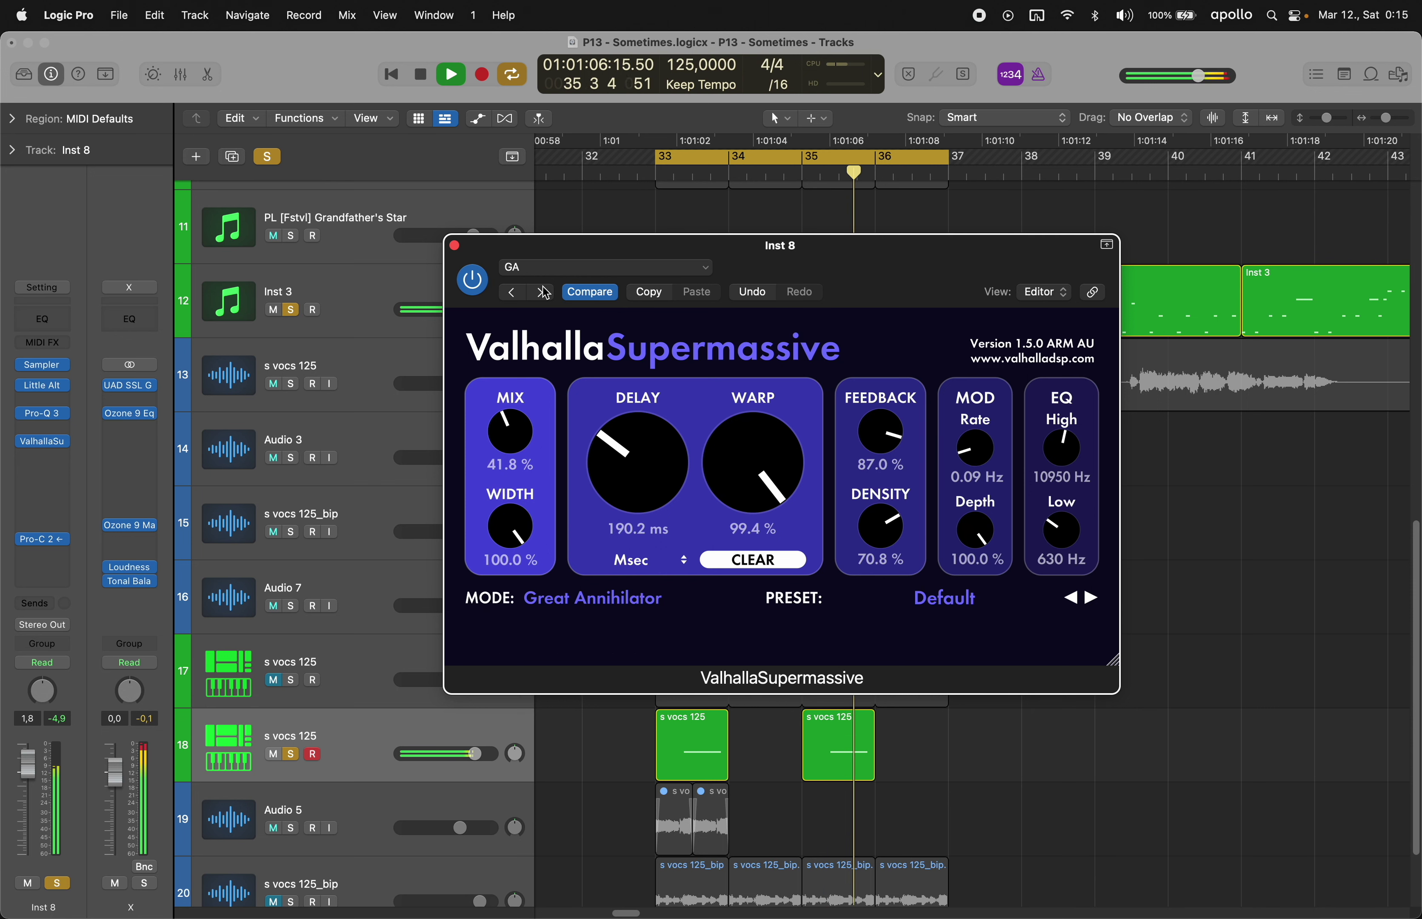
pyautogui.click(455, 248)
# - Insert Pro-C 2 after ValhallaSupermassive on Inst 8 with a -20.96 dB threshold, and lower the channel volume to -2.5 dB
pyautogui.click(42, 469)
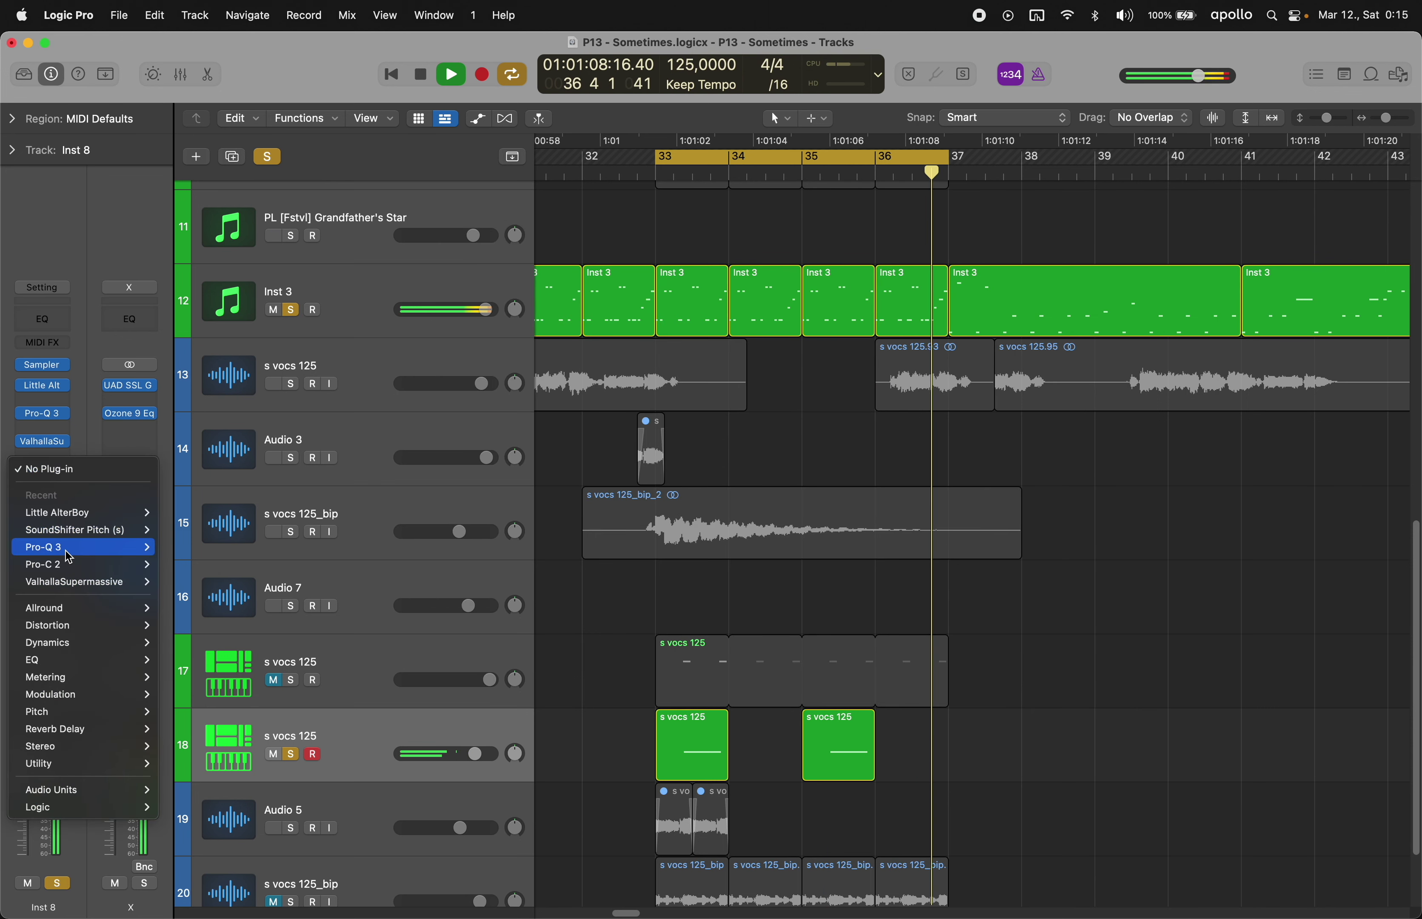
pyautogui.click(64, 566)
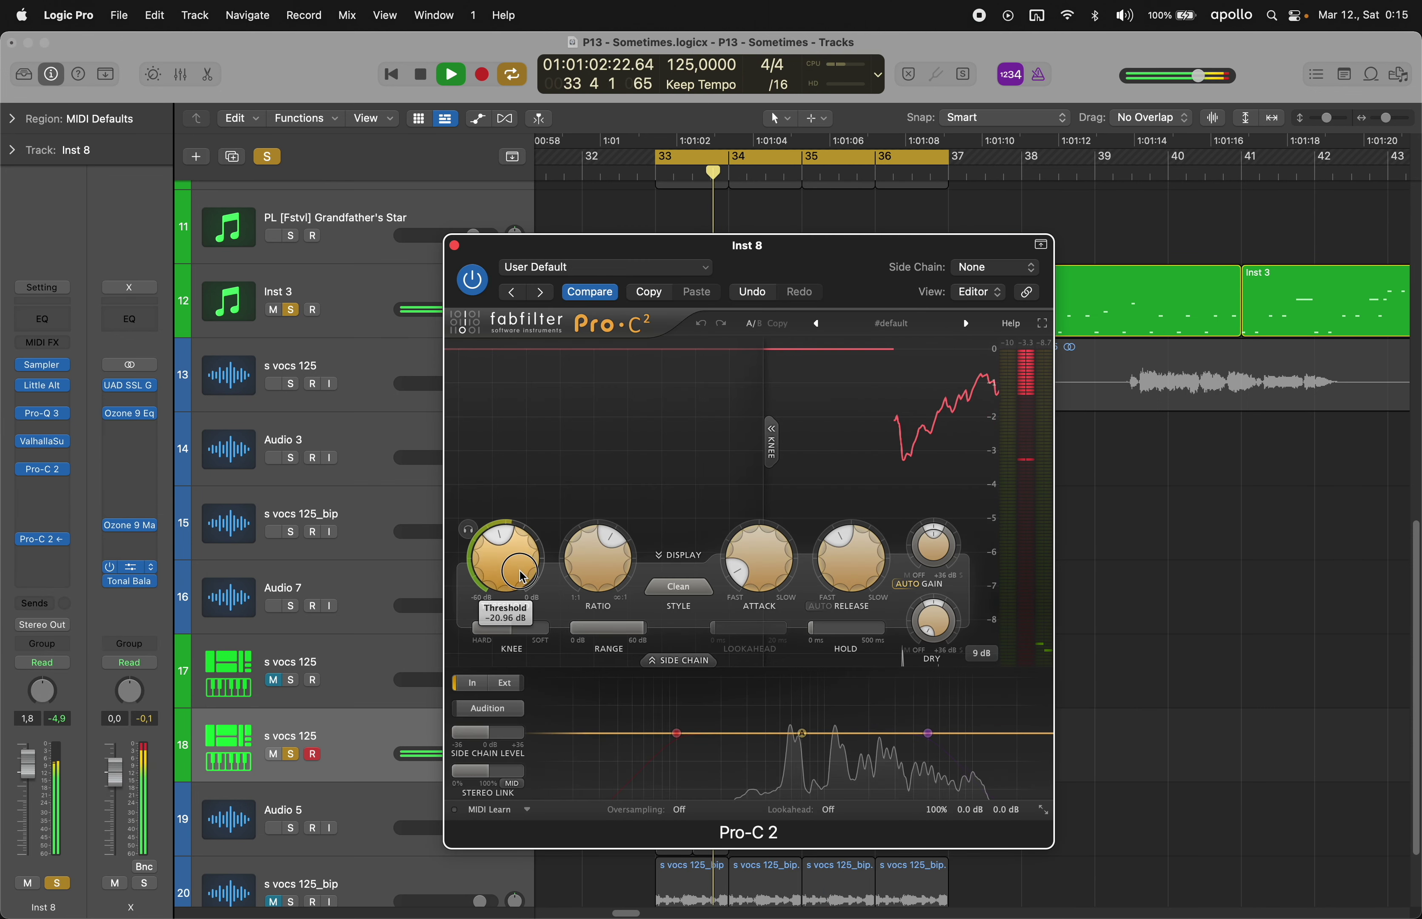
pyautogui.click(455, 245)
pyautogui.moveTo(28, 777); pyautogui.dragTo(28, 798)
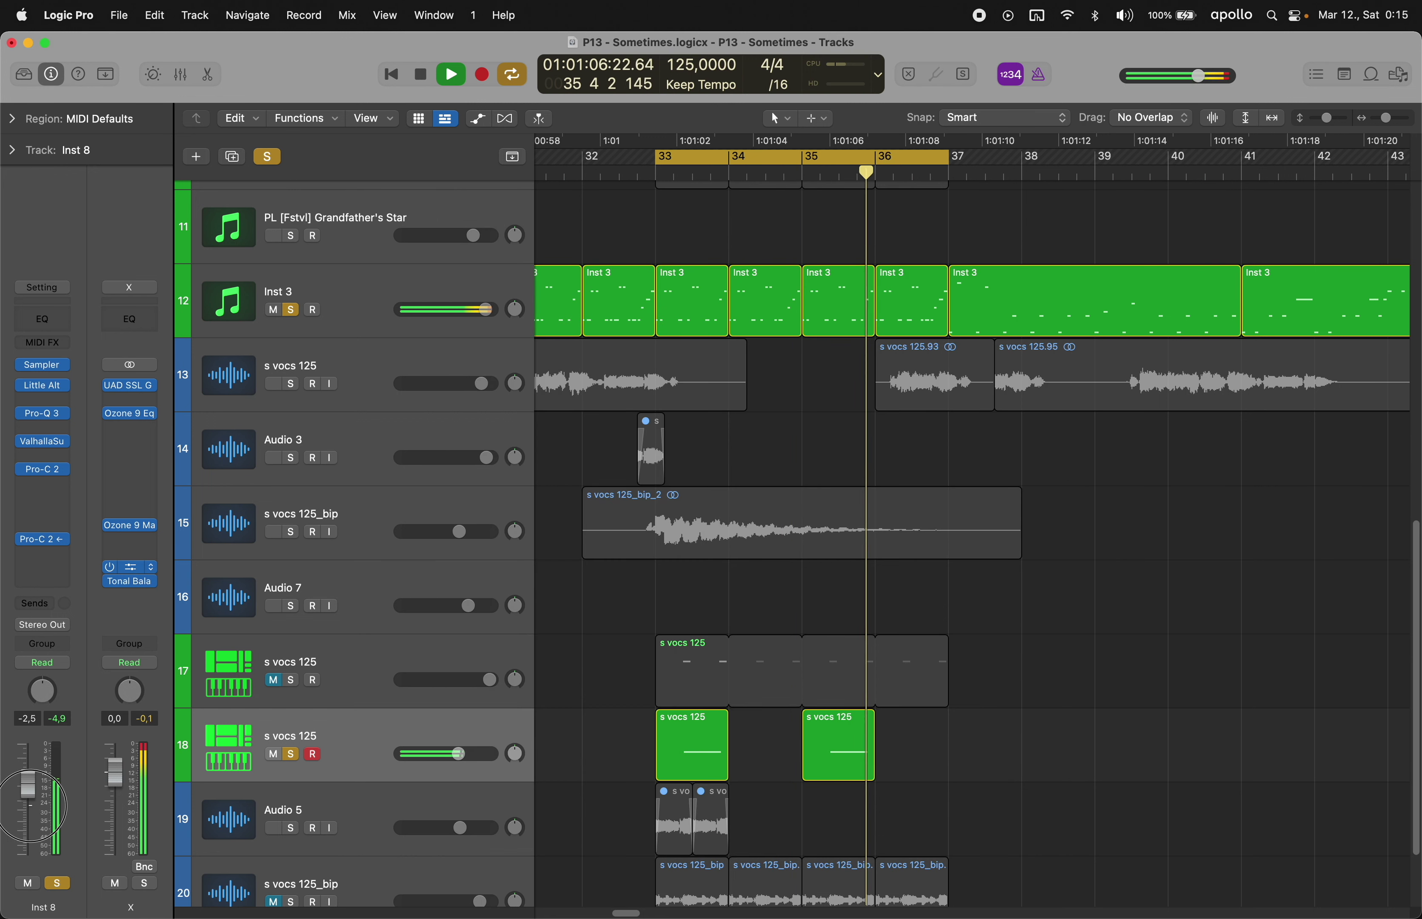
# - Solo the VEDM2 Open Hihat 020 track and lower its volume to -9.6 dB
pyautogui.scroll(-2, 542, 675)
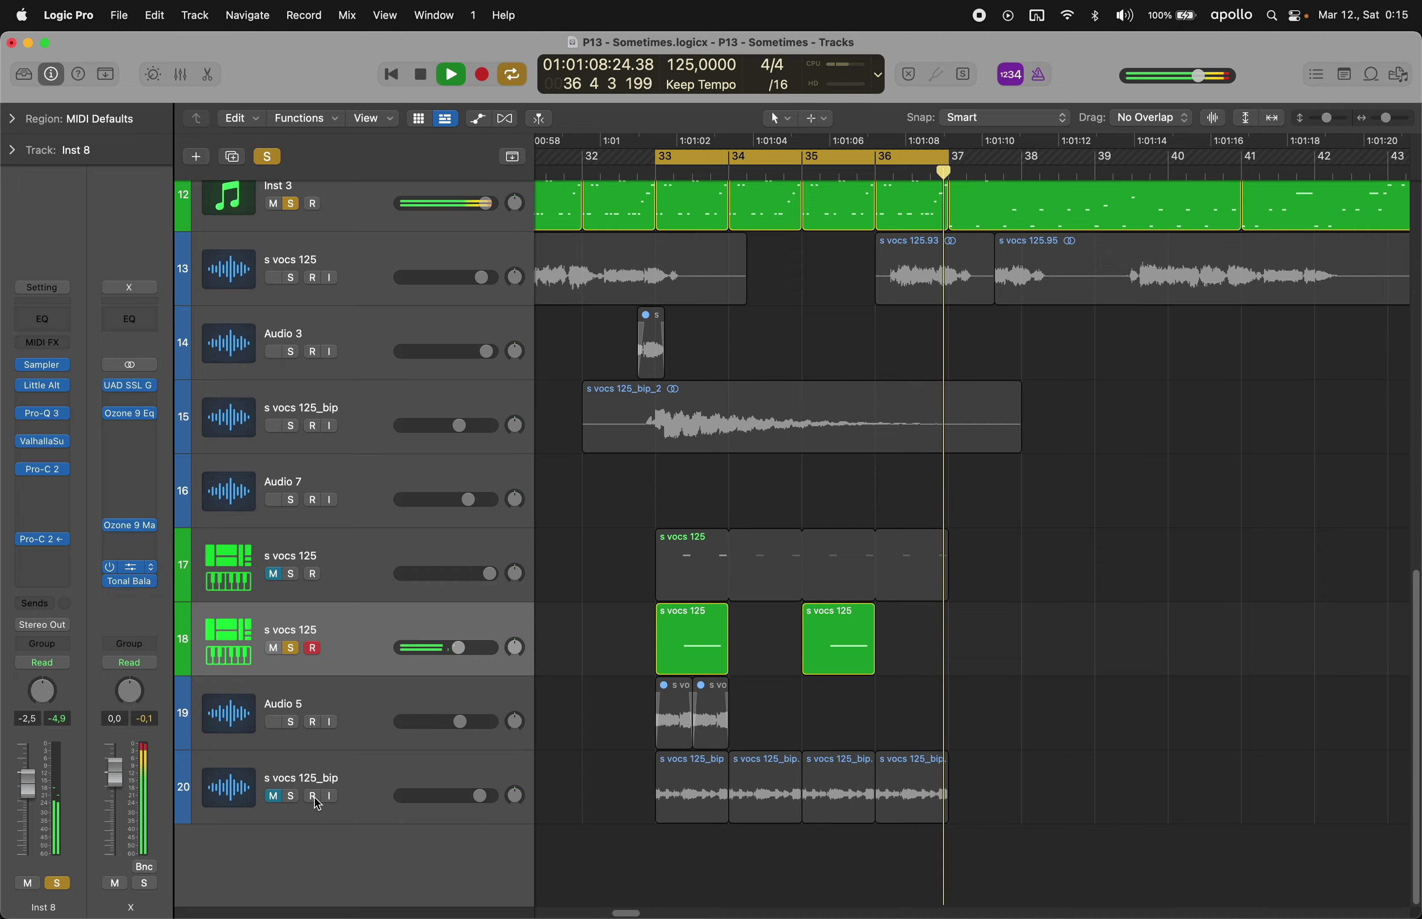
pyautogui.scroll(10, 383, 743)
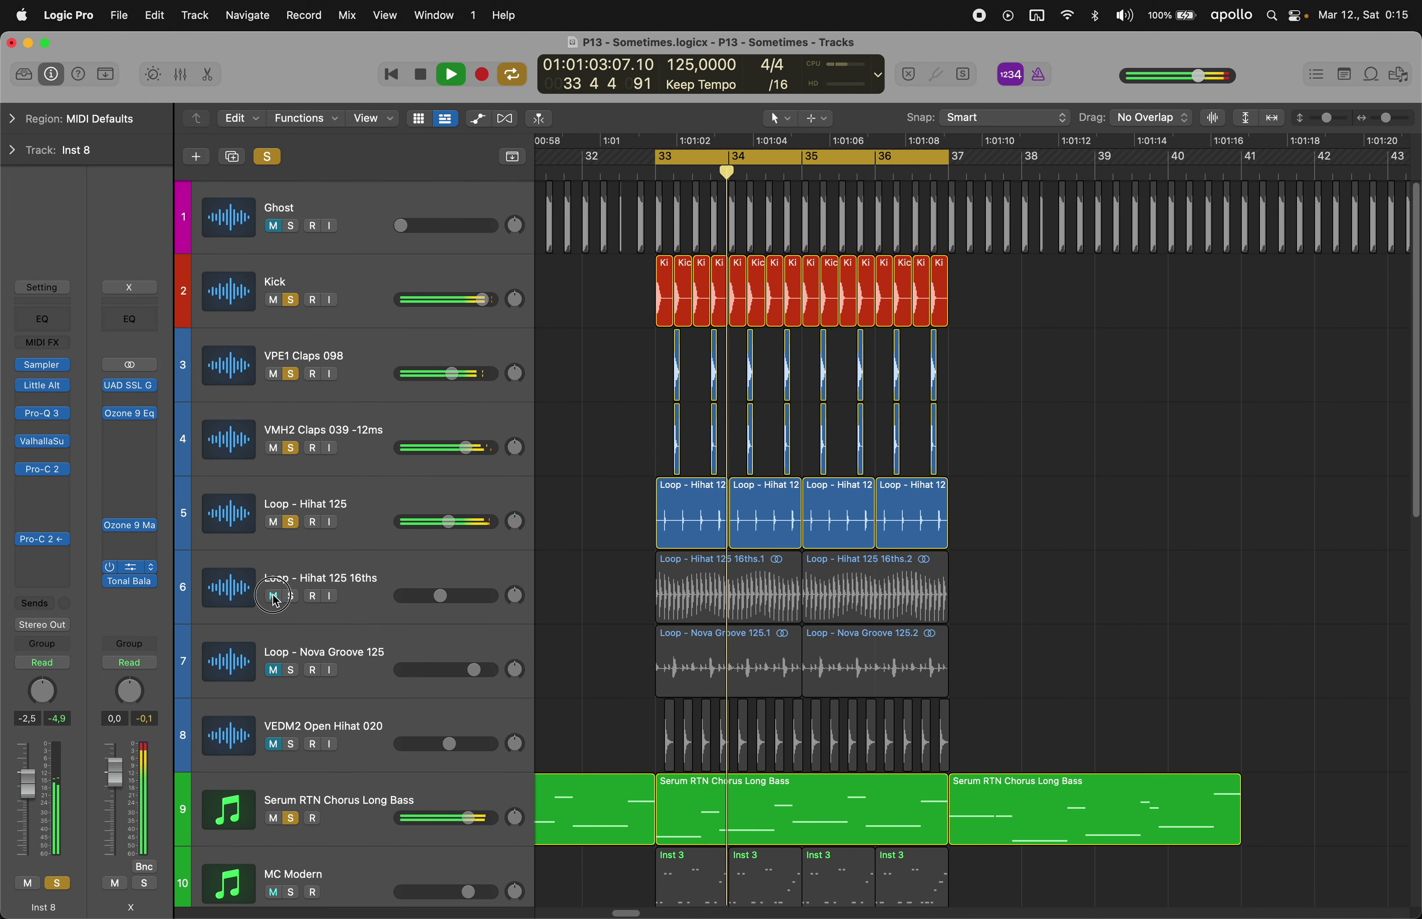
pyautogui.click(273, 744)
pyautogui.click(359, 762)
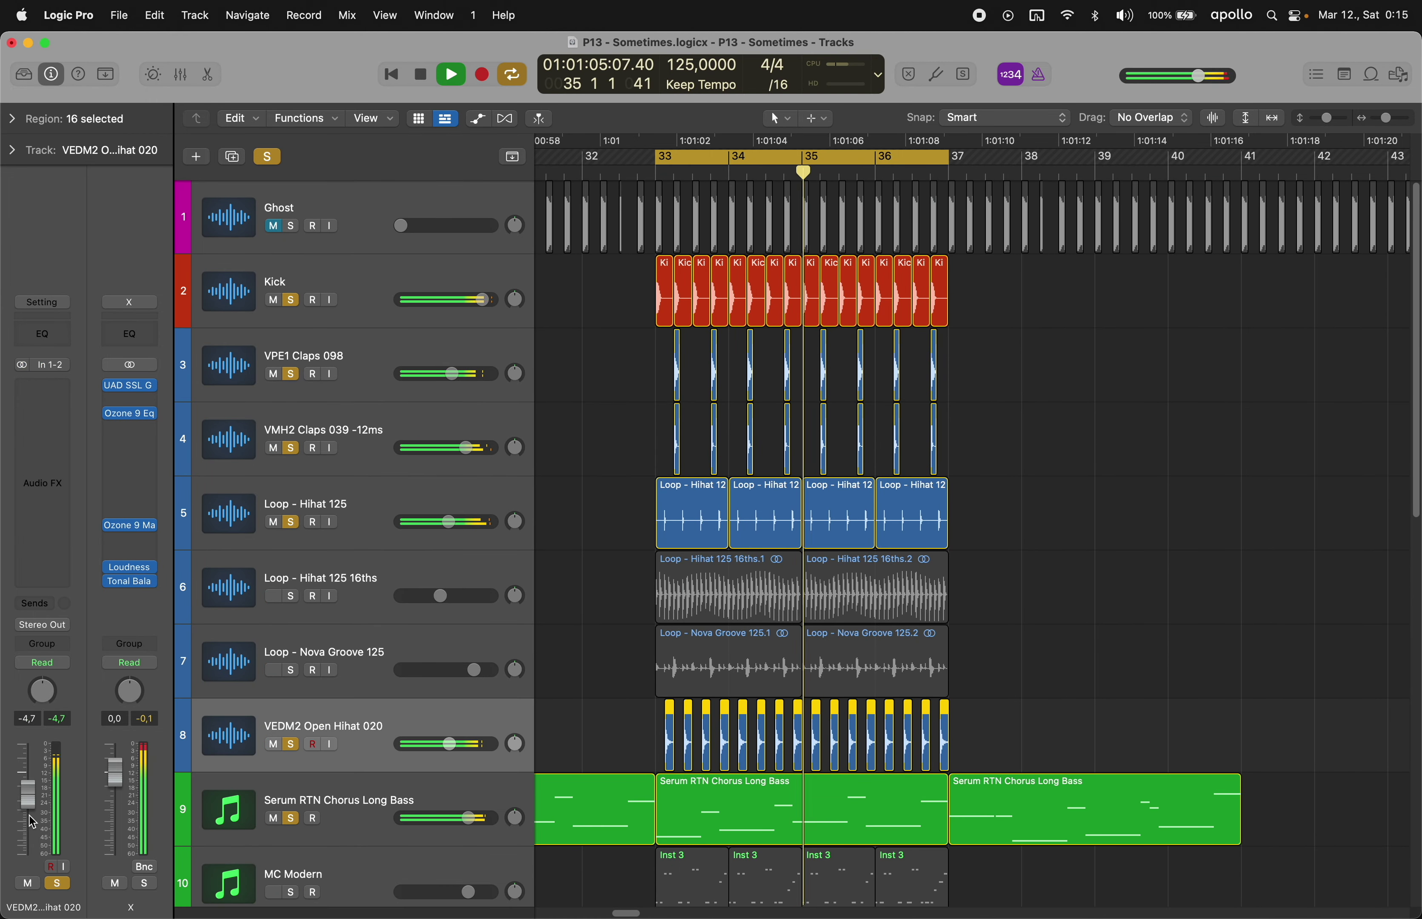
pyautogui.moveTo(33, 803); pyautogui.dragTo(33, 823)
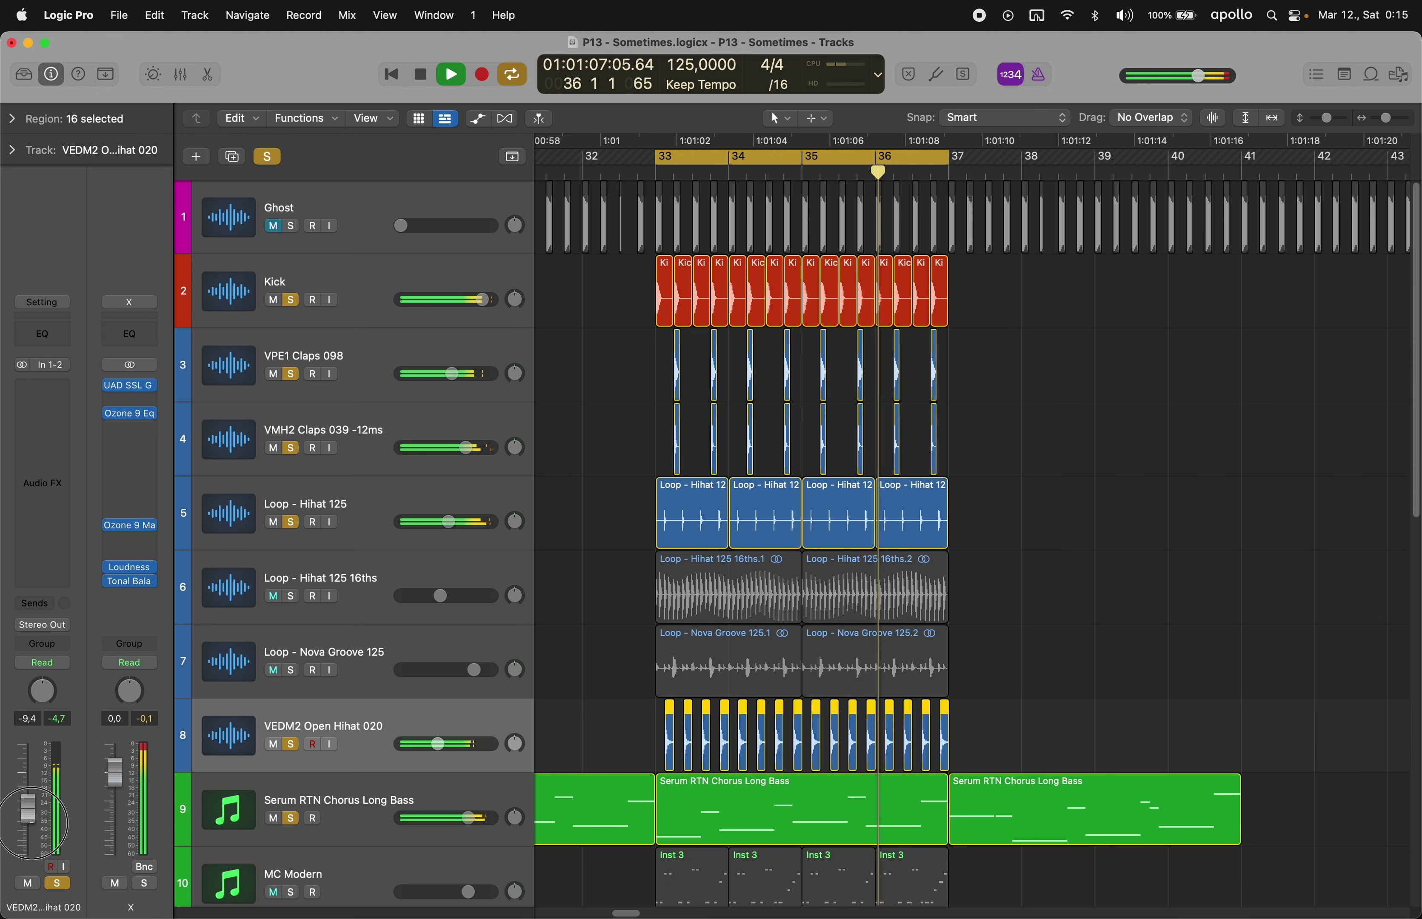
# - Solo the Loop - Hihat 125 16ths track and set its volume to -6.8 dB
pyautogui.click(291, 596)
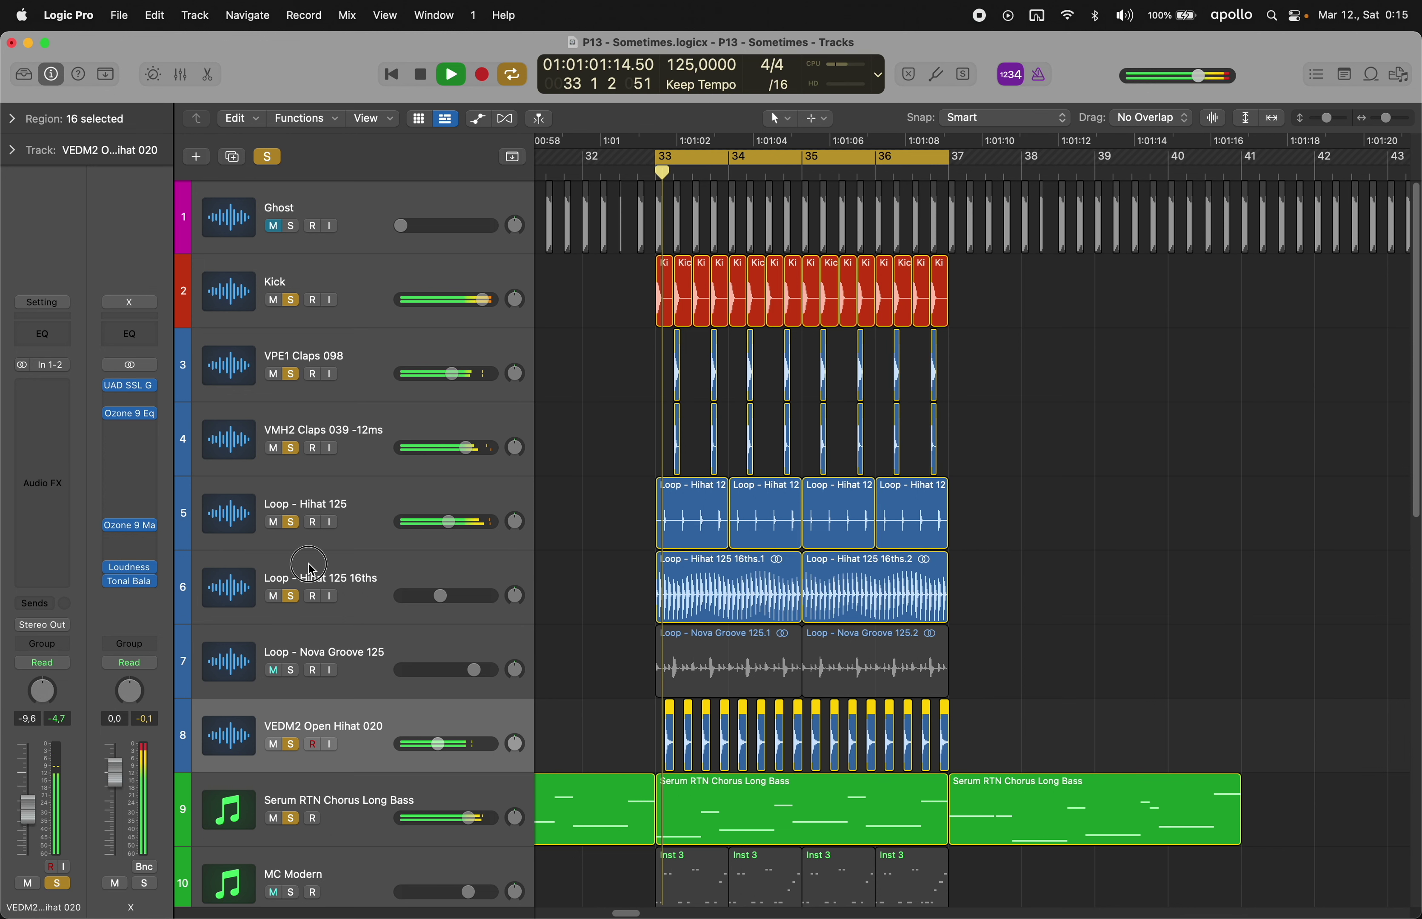
pyautogui.click(311, 572)
pyautogui.moveTo(28, 797); pyautogui.dragTo(31, 793)
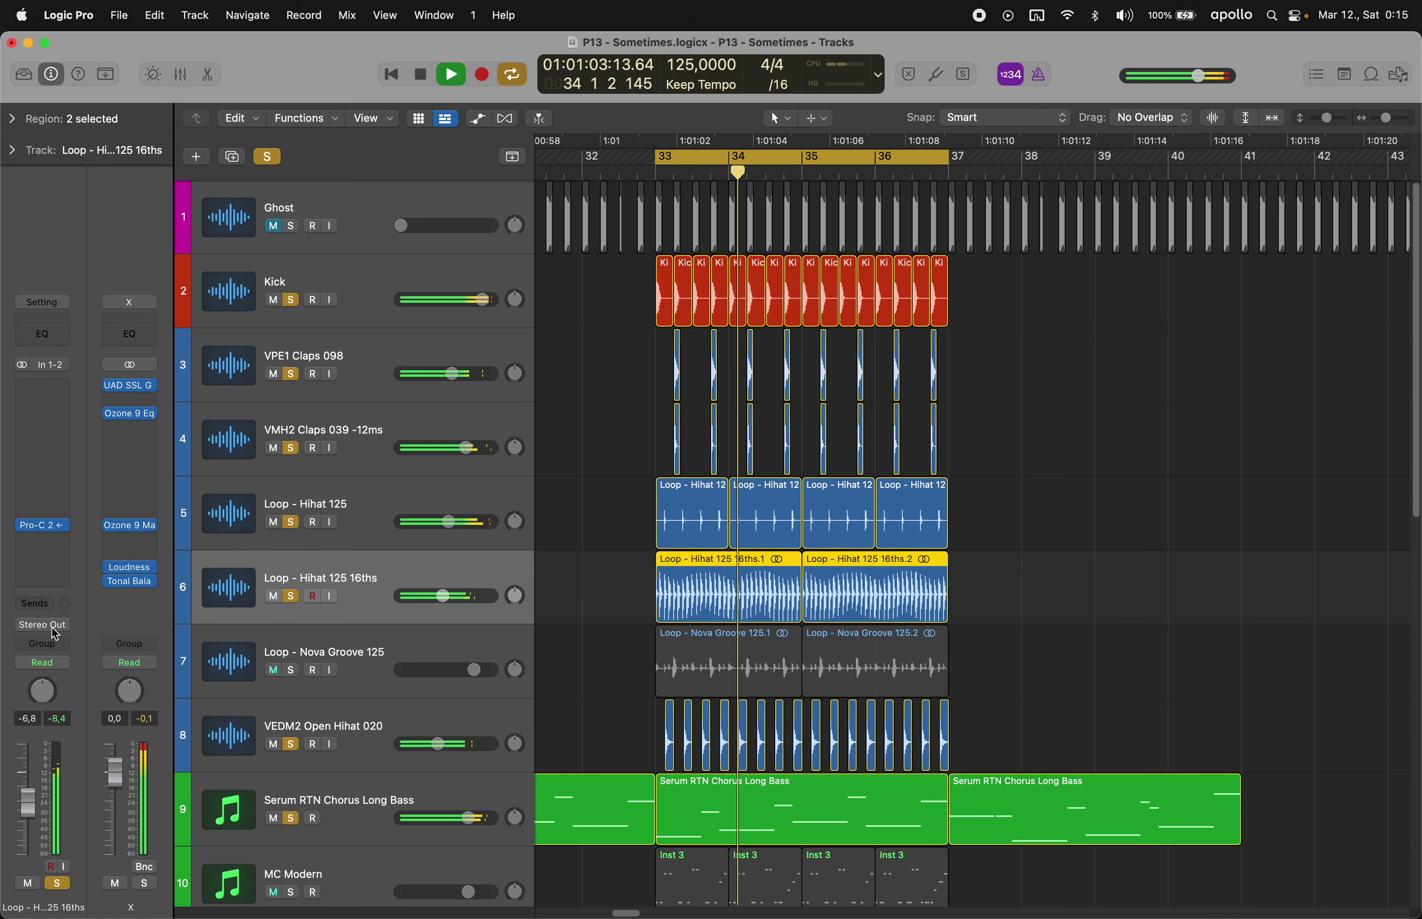
# - Insert kHs Stereo on Loop - Hihat 125 16ths, increase its width, and lower the track volume to -11.2 dB
pyautogui.click(41, 460)
pyautogui.moveTo(84, 732)
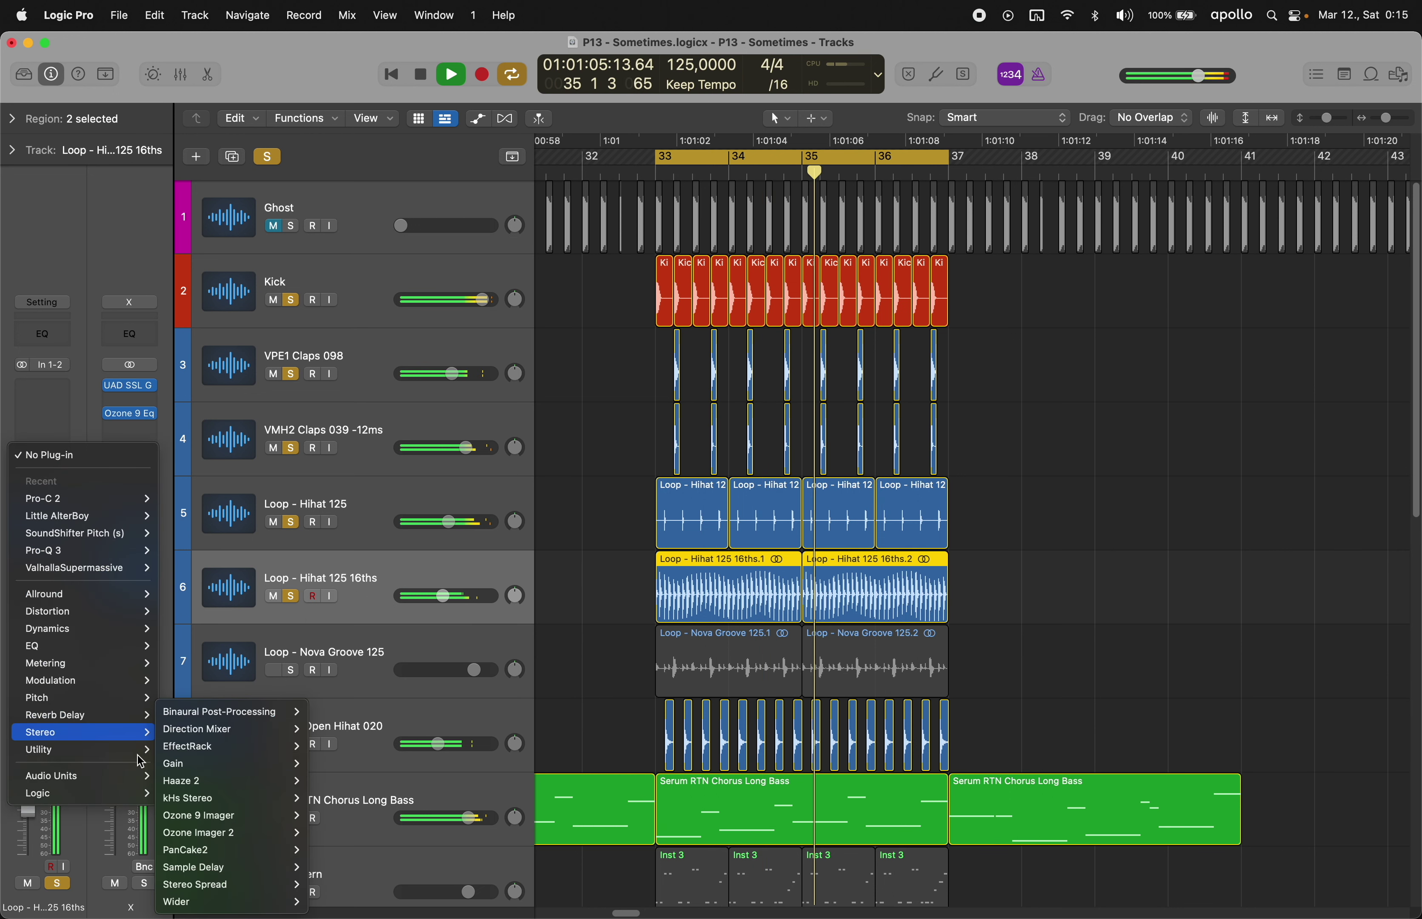
pyautogui.click(239, 804)
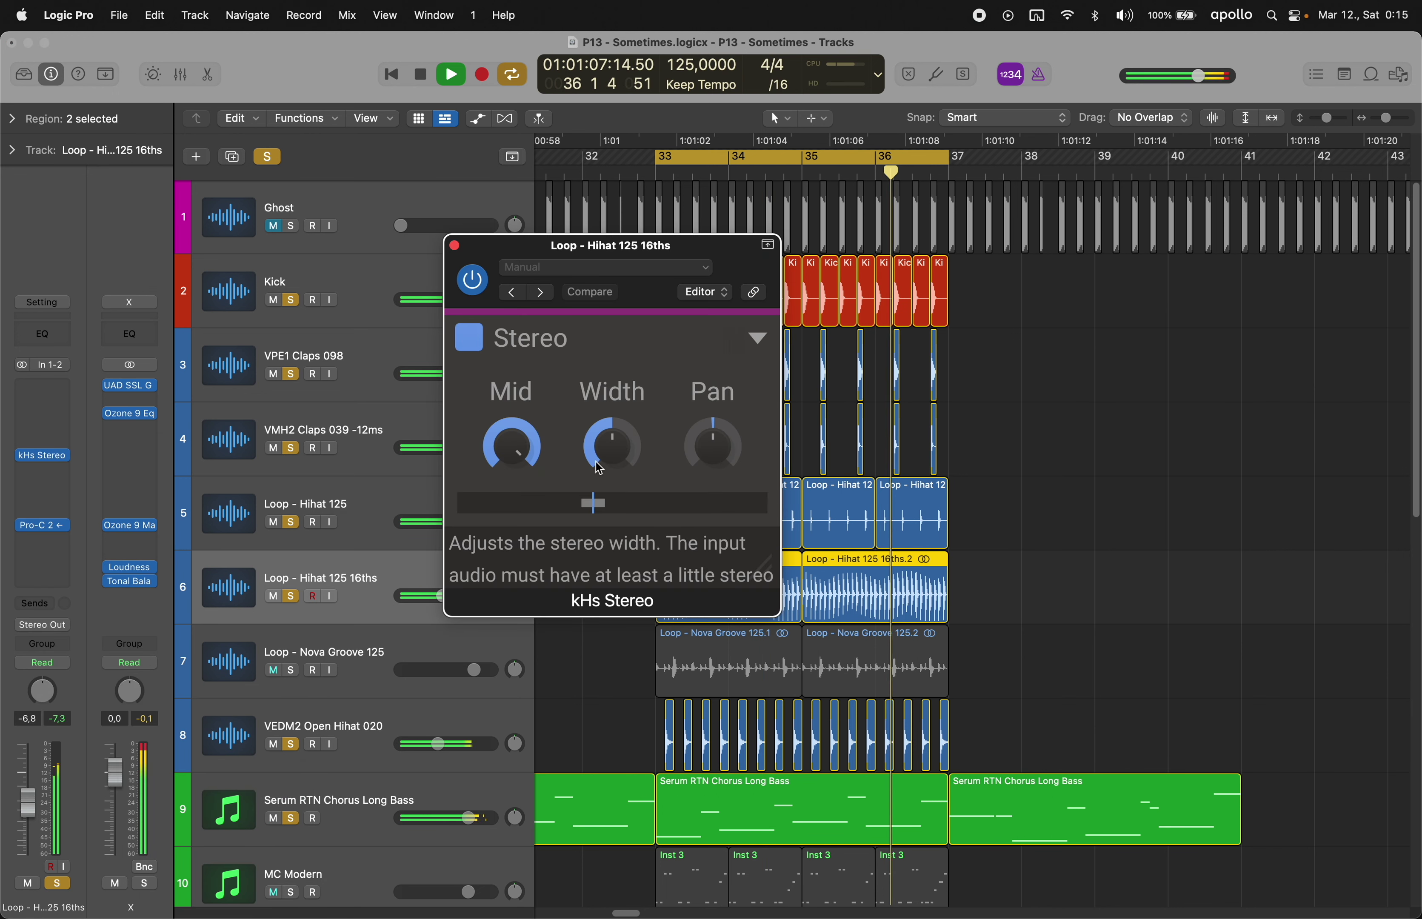
pyautogui.moveTo(598, 467); pyautogui.dragTo(603, 449)
pyautogui.click(455, 245)
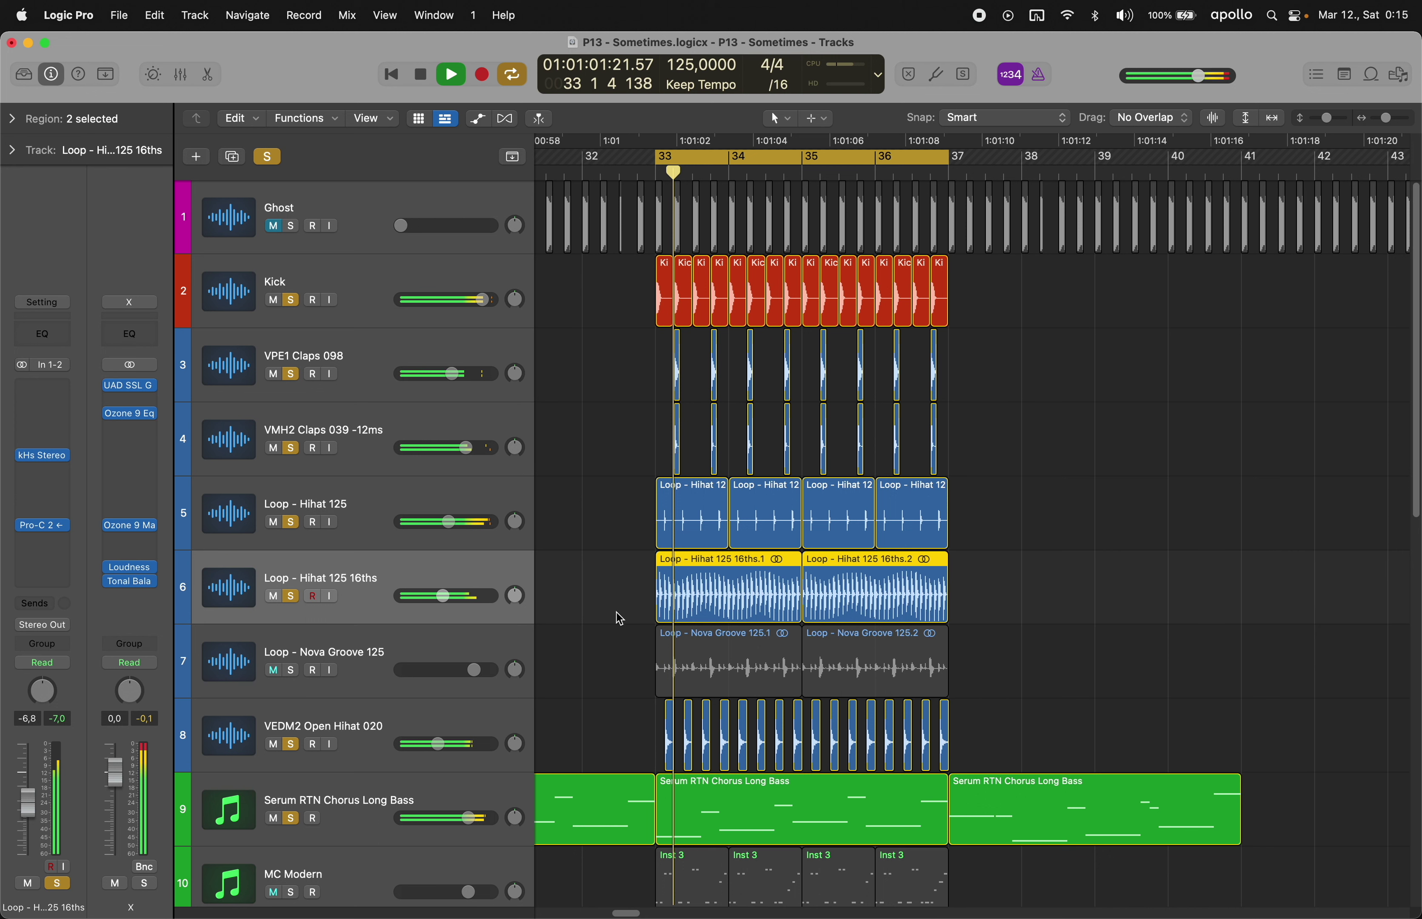
pyautogui.moveTo(33, 822); pyautogui.dragTo(33, 827)
# - Solo Loop - Nova Groove 125 and copy the sidechained Pro-C 2 from Loop - Hihat 125 16ths onto it in the mixer
pyautogui.click(290, 669)
pyautogui.click(300, 651)
pyautogui.press('x')
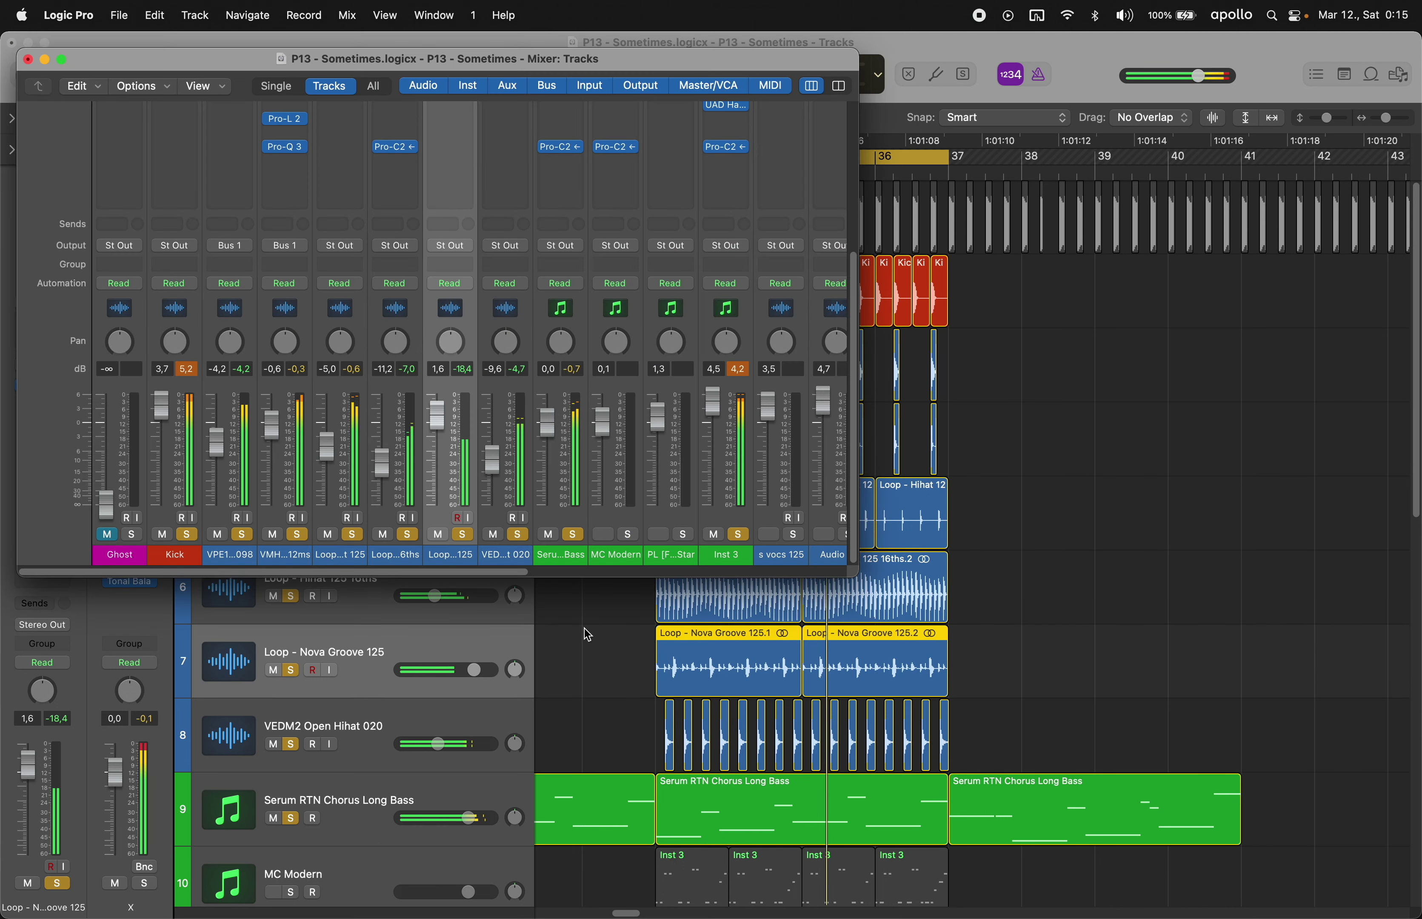
pyautogui.scroll(4, 493, 228)
pyautogui.moveTo(399, 245); pyautogui.dragTo(450, 247)
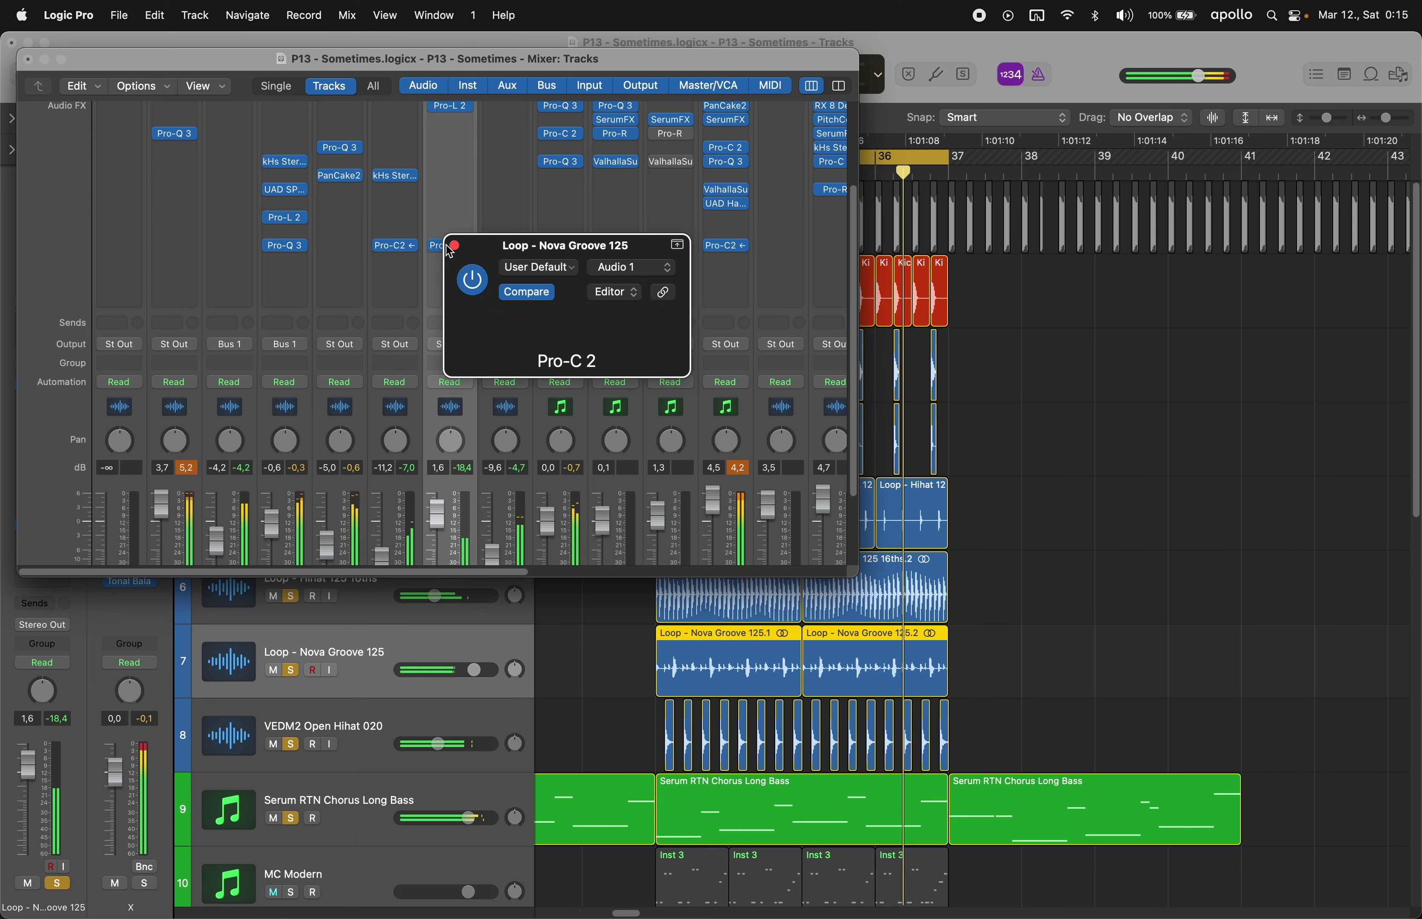
pyautogui.click(454, 245)
pyautogui.scroll(2, 471, 251)
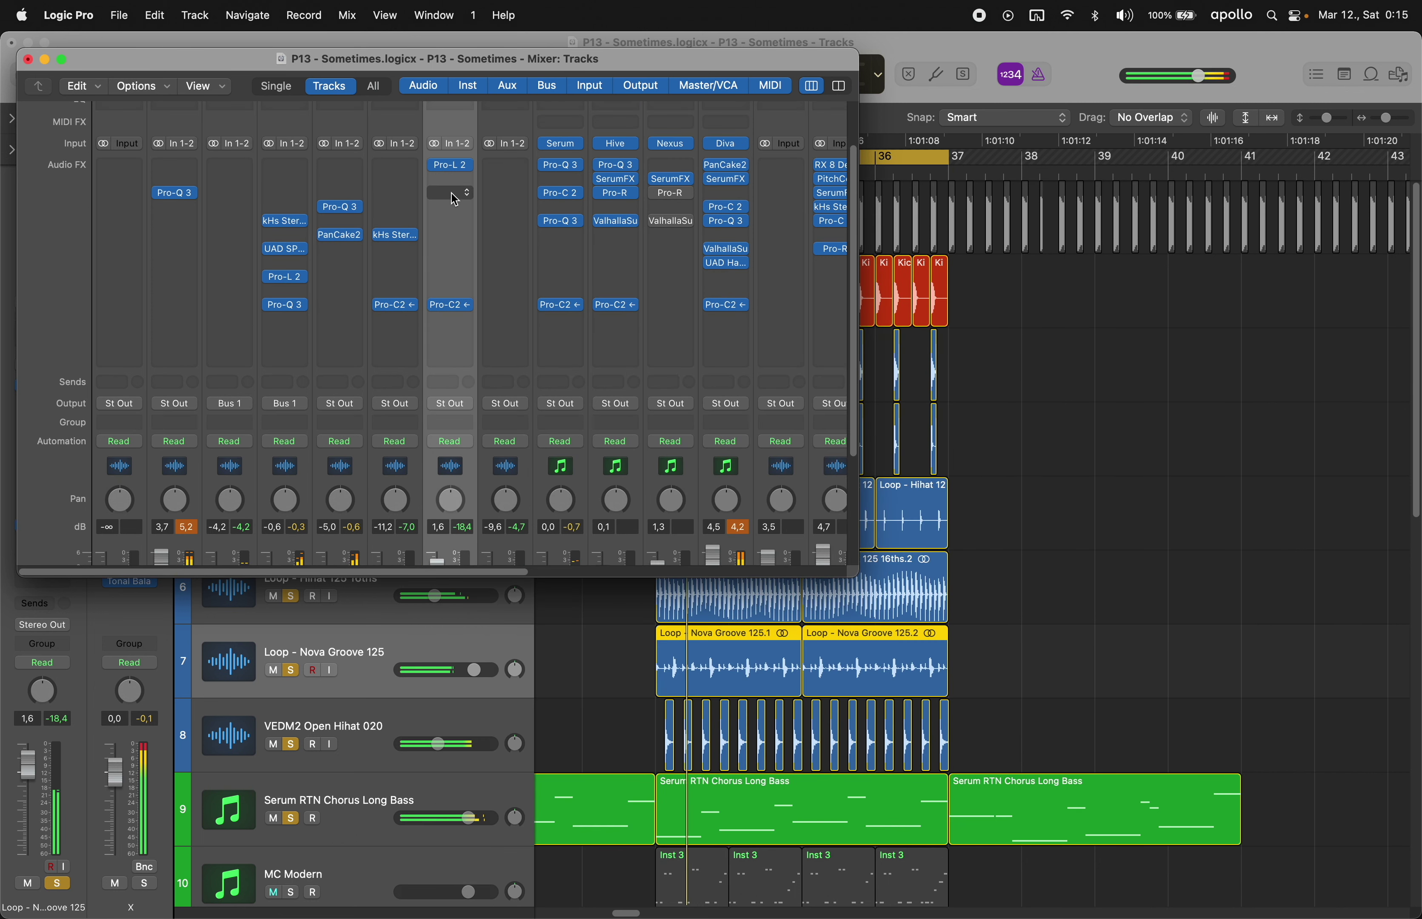
# - Insert Pro-Q 3 after Pro-L 2 on Loop - Nova Groove 125 and add EQ bands to boost the upper mids and highs and reduce the lows
pyautogui.click(449, 180)
pyautogui.moveTo(484, 257)
pyautogui.click(478, 306)
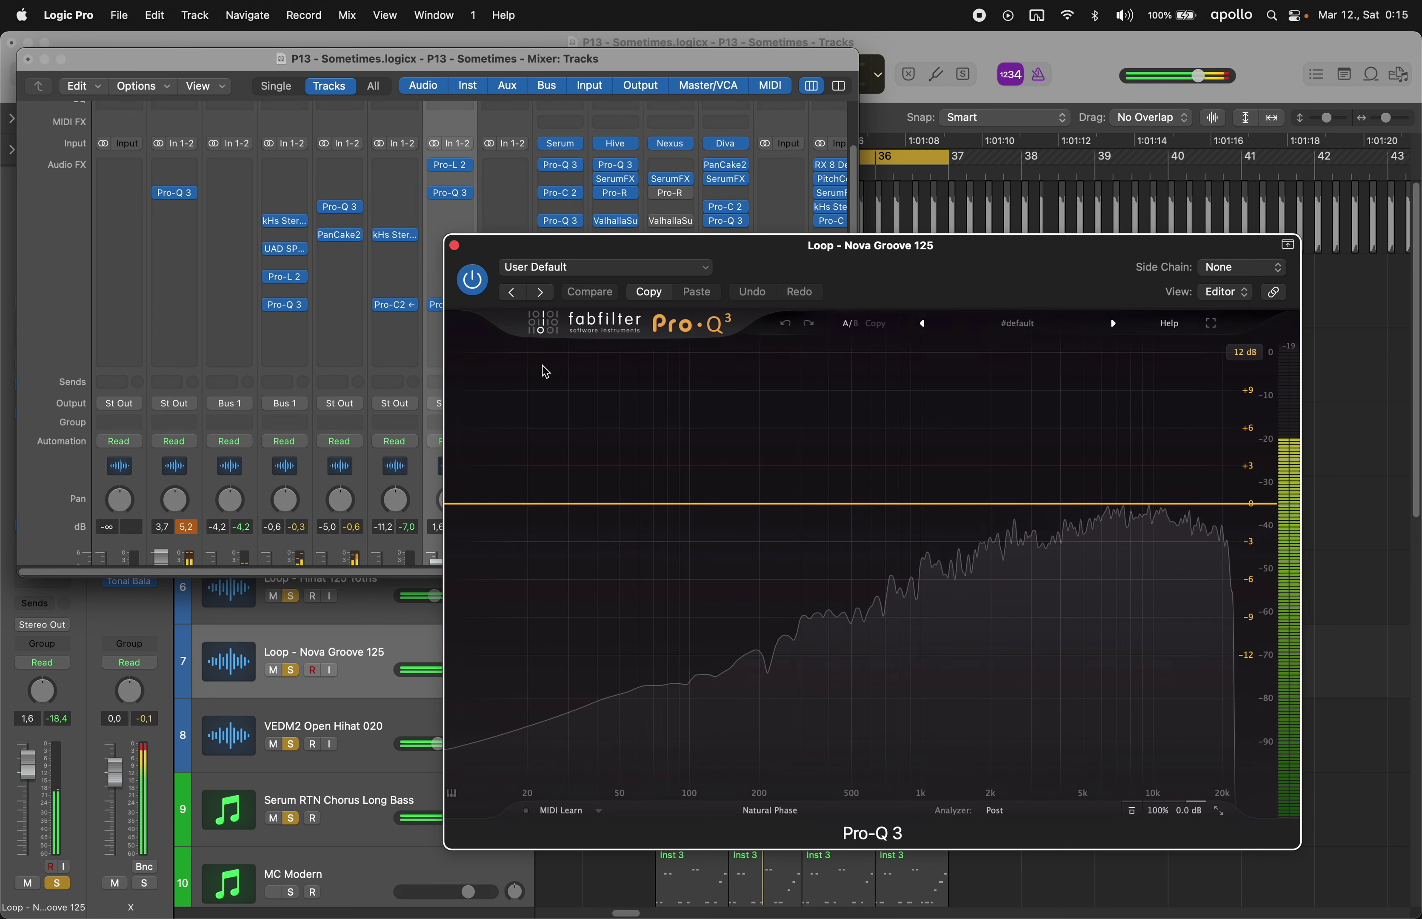
pyautogui.doubleClick(856, 470)
pyautogui.moveTo(856, 470); pyautogui.dragTo(1007, 424)
pyautogui.doubleClick(1143, 414)
pyautogui.moveTo(1143, 414); pyautogui.dragTo(1195, 404)
pyautogui.click(496, 501)
pyautogui.moveTo(495, 501); pyautogui.dragTo(828, 514)
pyautogui.doubleClick(950, 511)
pyautogui.moveTo(950, 512); pyautogui.dragTo(1200, 525)
pyautogui.click(454, 245)
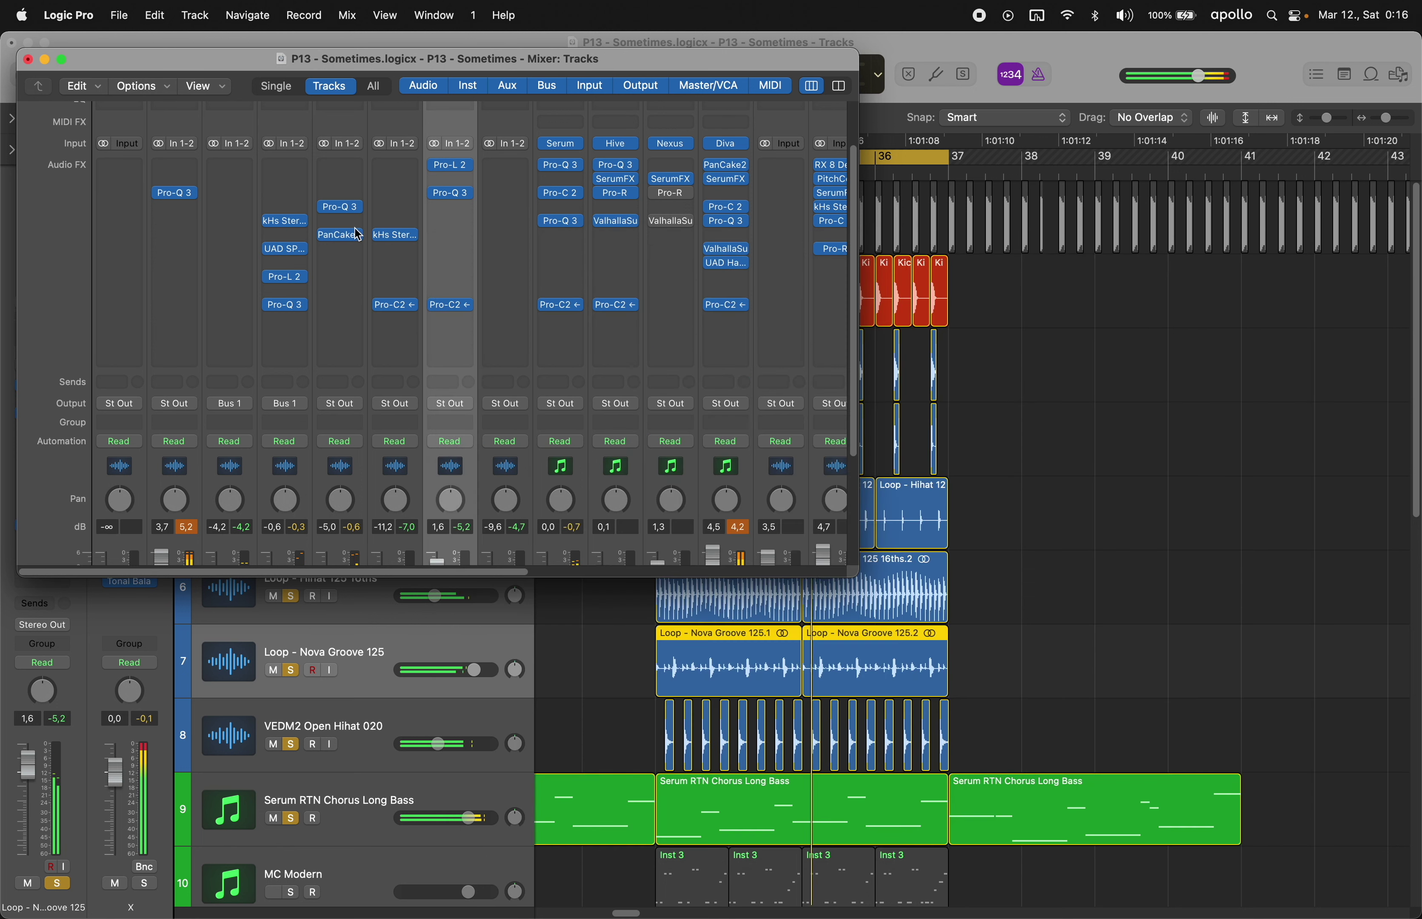
# - Close the mixer, solo MC Modern, and set the VCF1 frequency of Diva on Inst 3 to 115.50
pyautogui.click(28, 60)
pyautogui.scroll(-5, 978, 416)
pyautogui.click(361, 750)
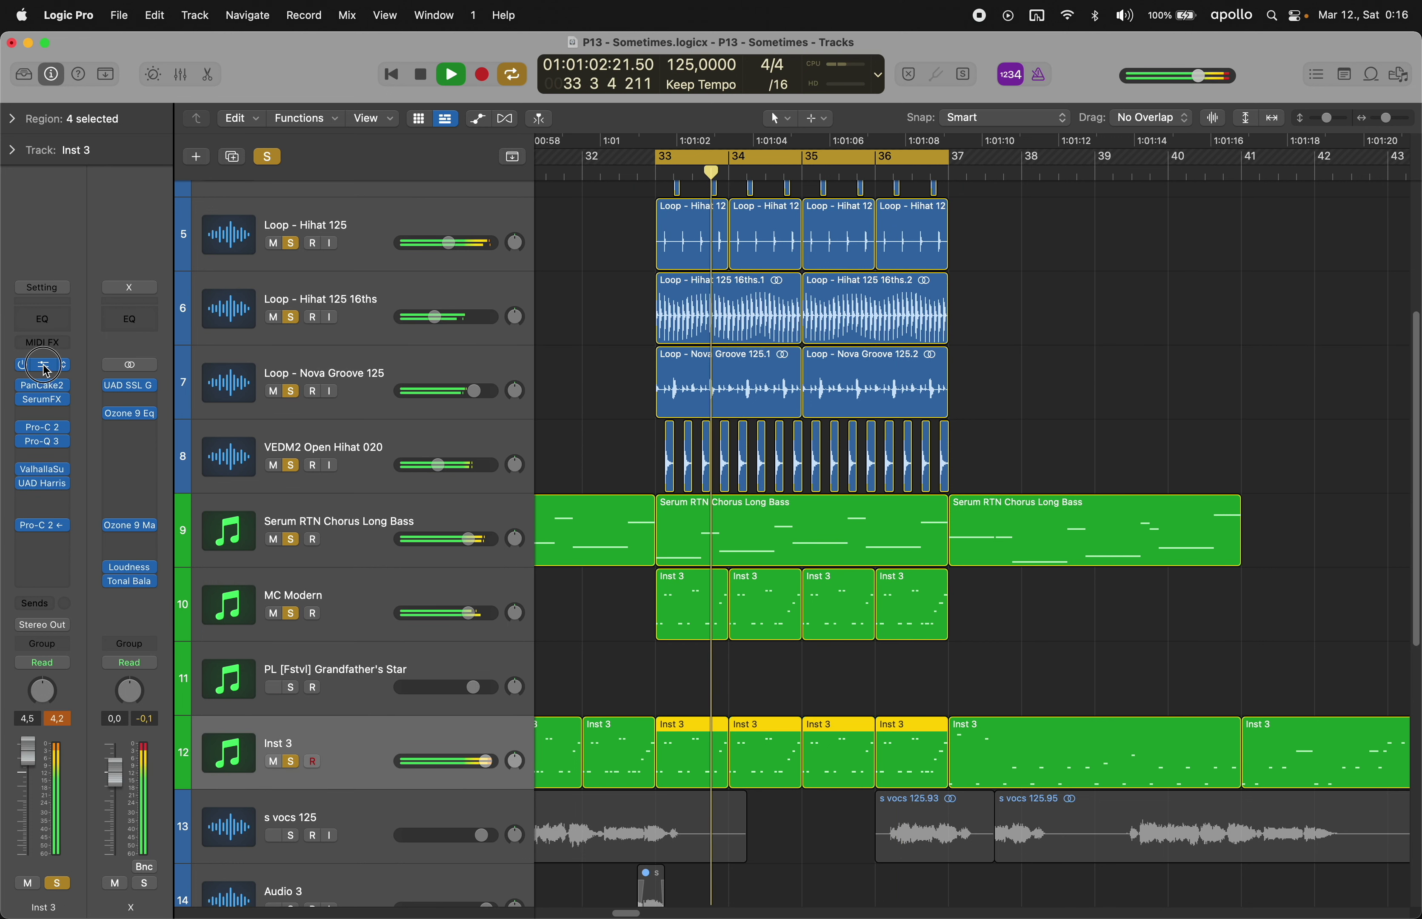
pyautogui.click(43, 365)
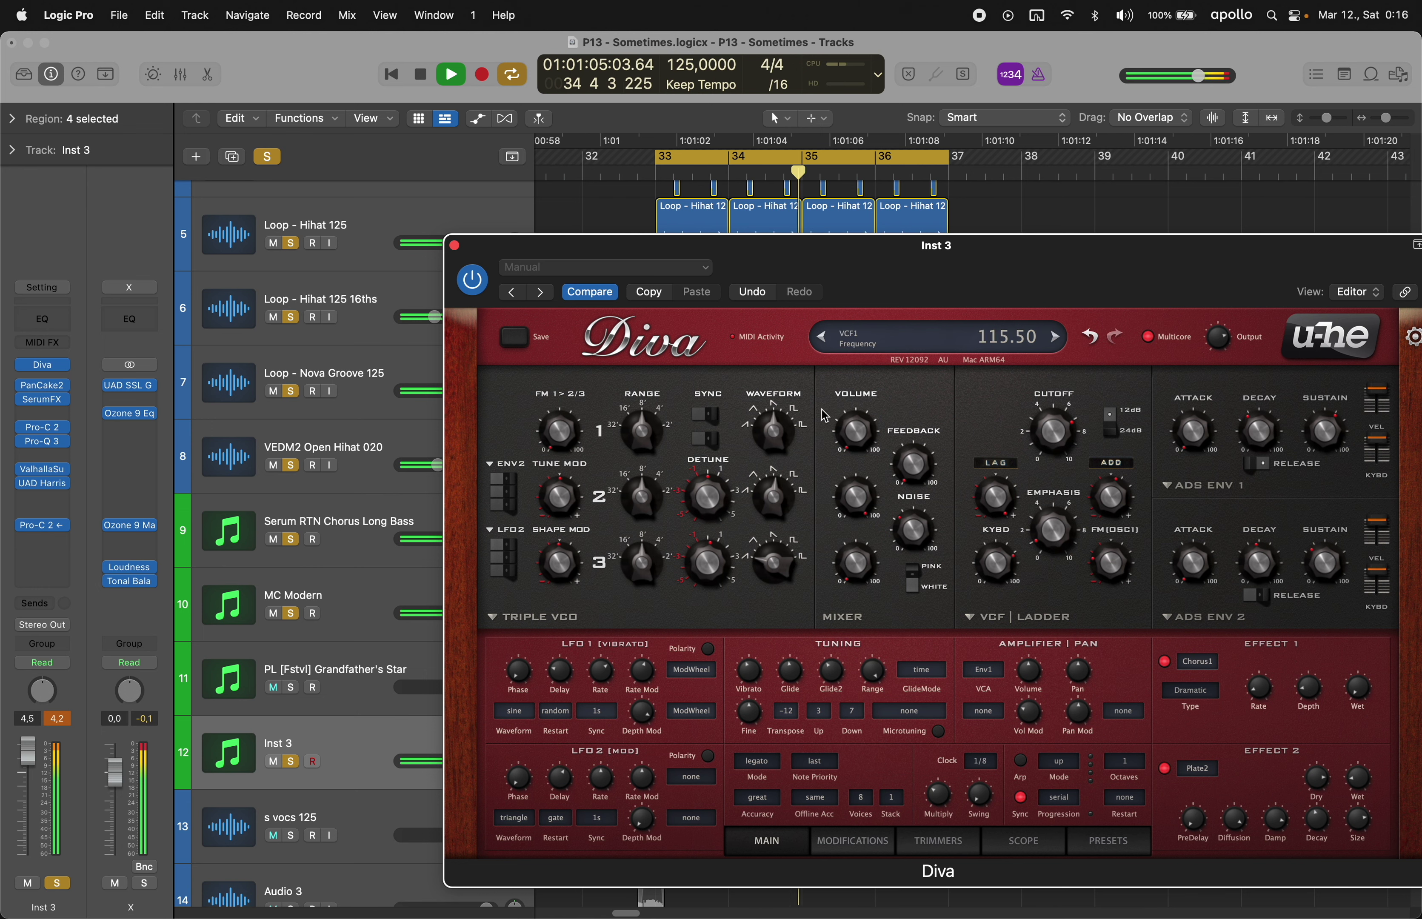
pyautogui.click(455, 246)
# - Solo the s vocs 125 audio track below Inst 3, set its volume to 4.2 dB, and insert SerumFX on it
pyautogui.scroll(-5, 322, 598)
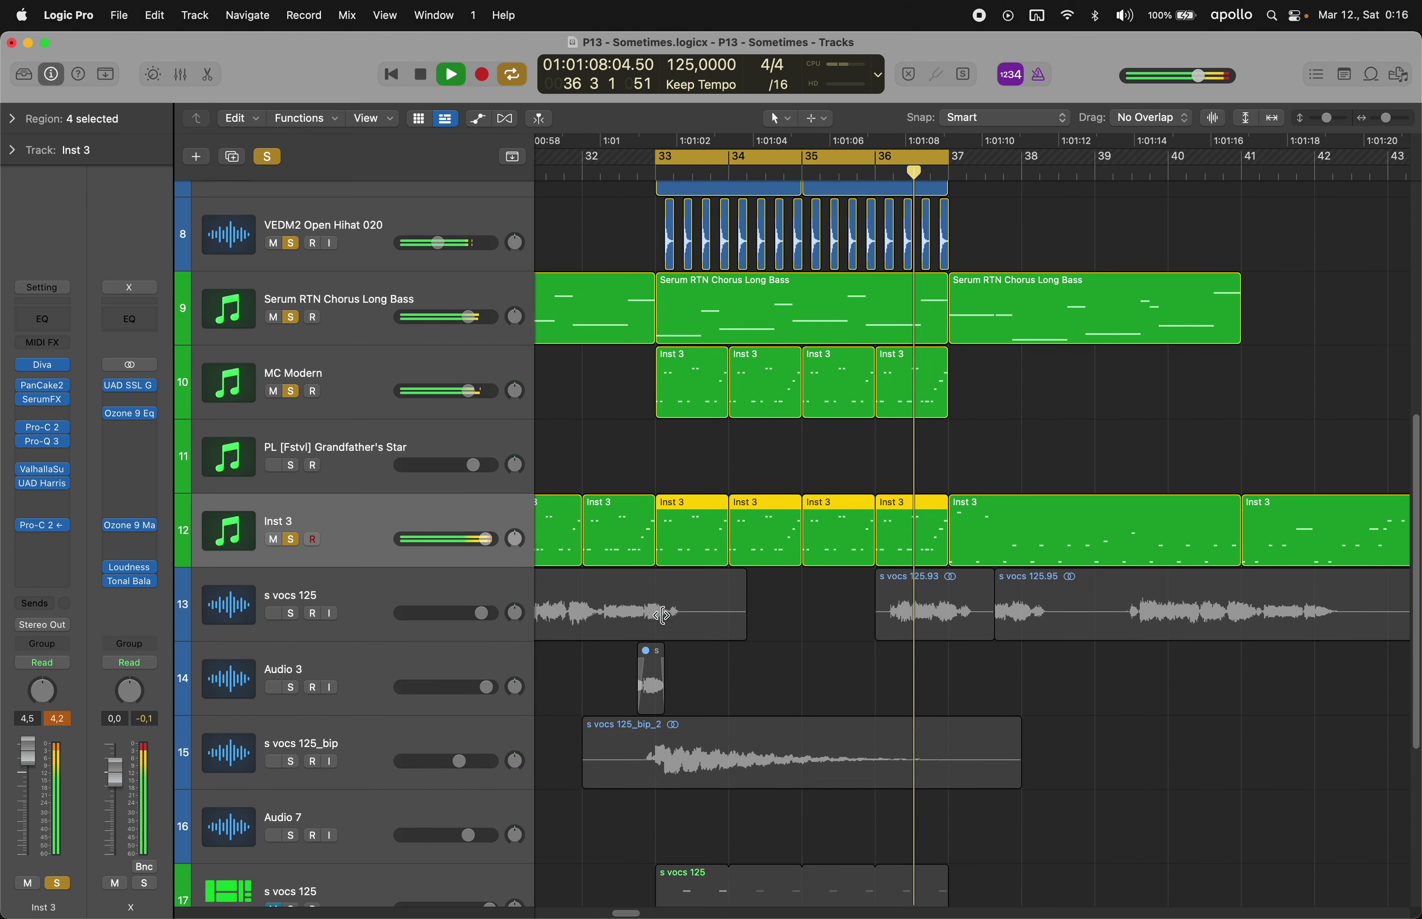
pyautogui.click(333, 595)
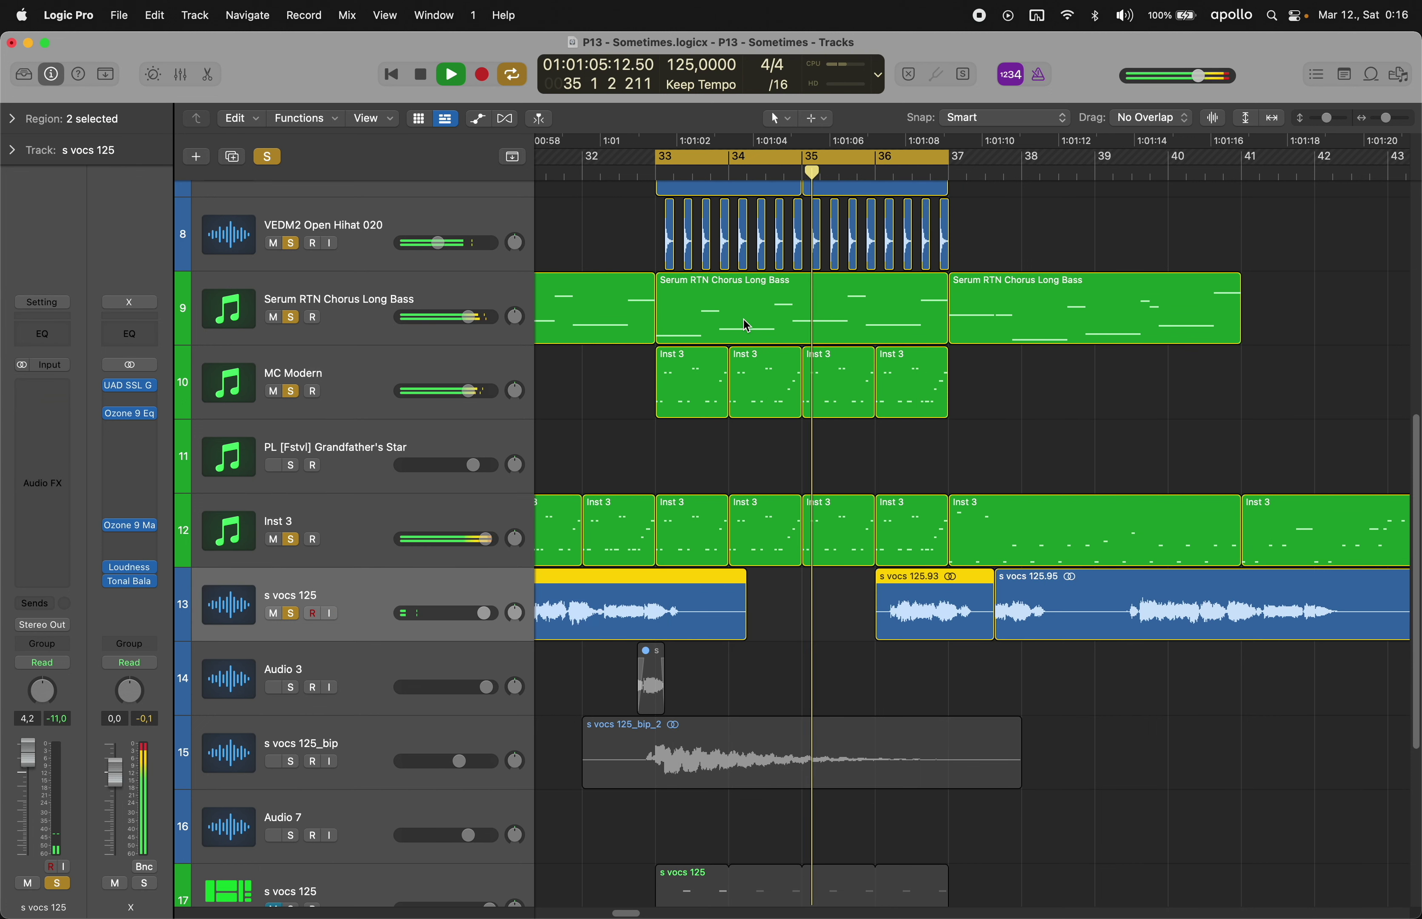
pyautogui.click(41, 392)
pyautogui.moveTo(90, 538)
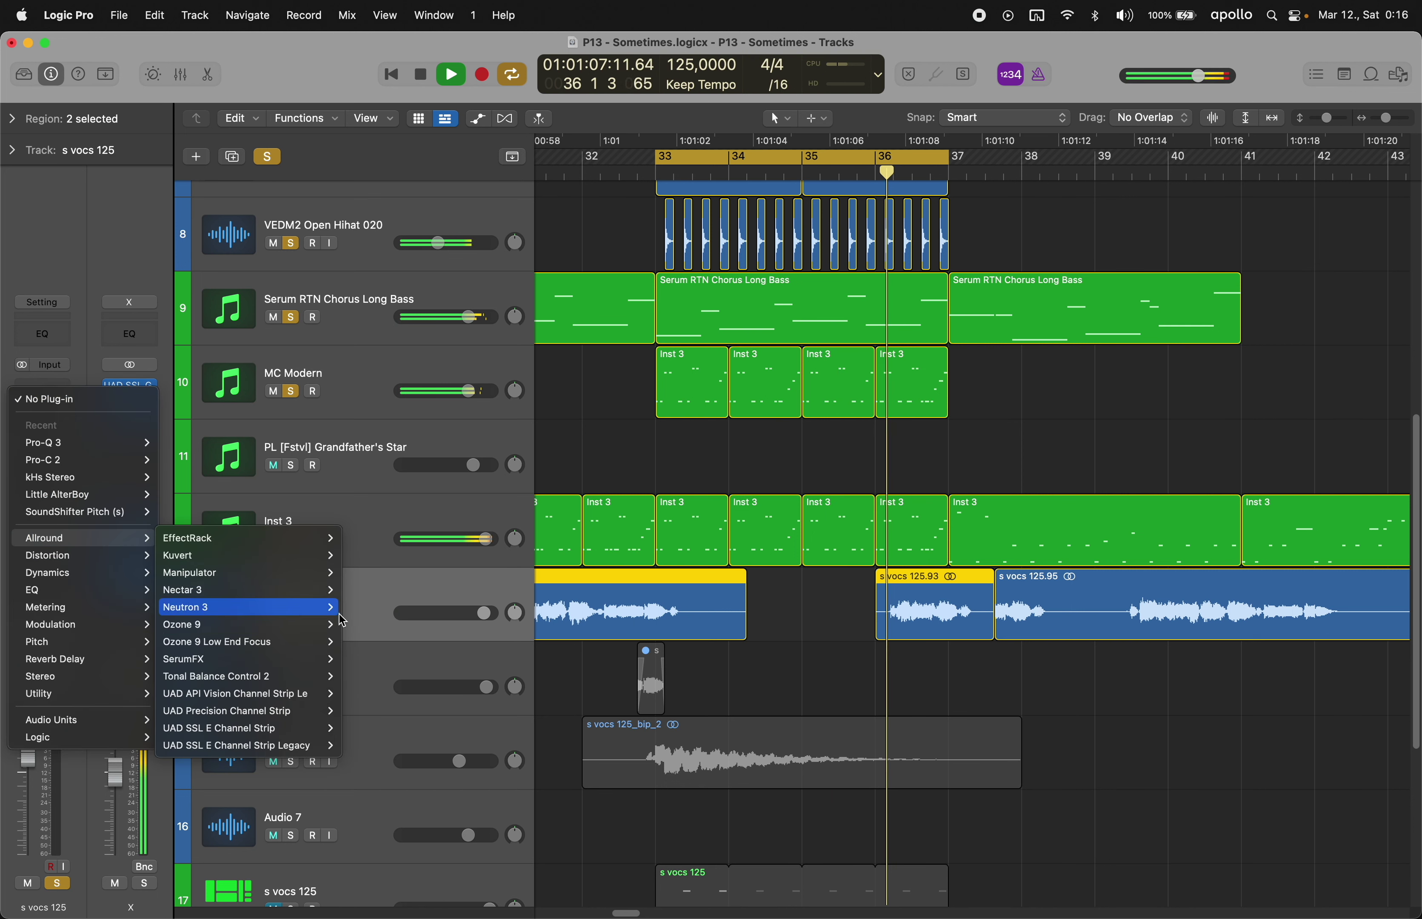
pyautogui.click(364, 658)
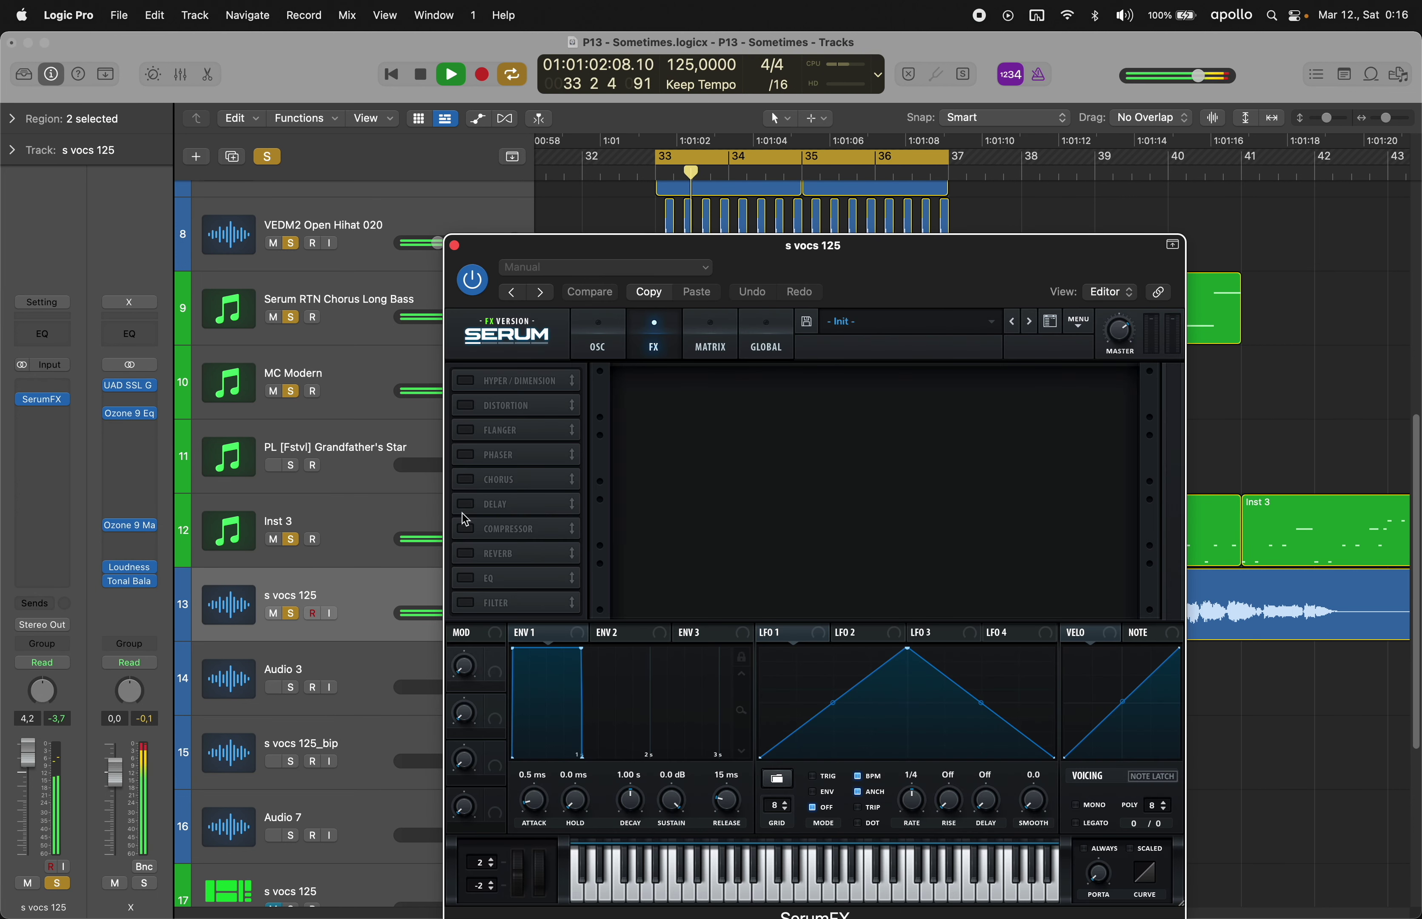
# - Enable a 1/8 ping-pong Delay with 48% feedback and the Hyper/Dimension effect in SerumFX on s vocs 125, adjusting their mix amounts
pyautogui.click(466, 505)
pyautogui.moveTo(818, 408); pyautogui.dragTo(819, 415)
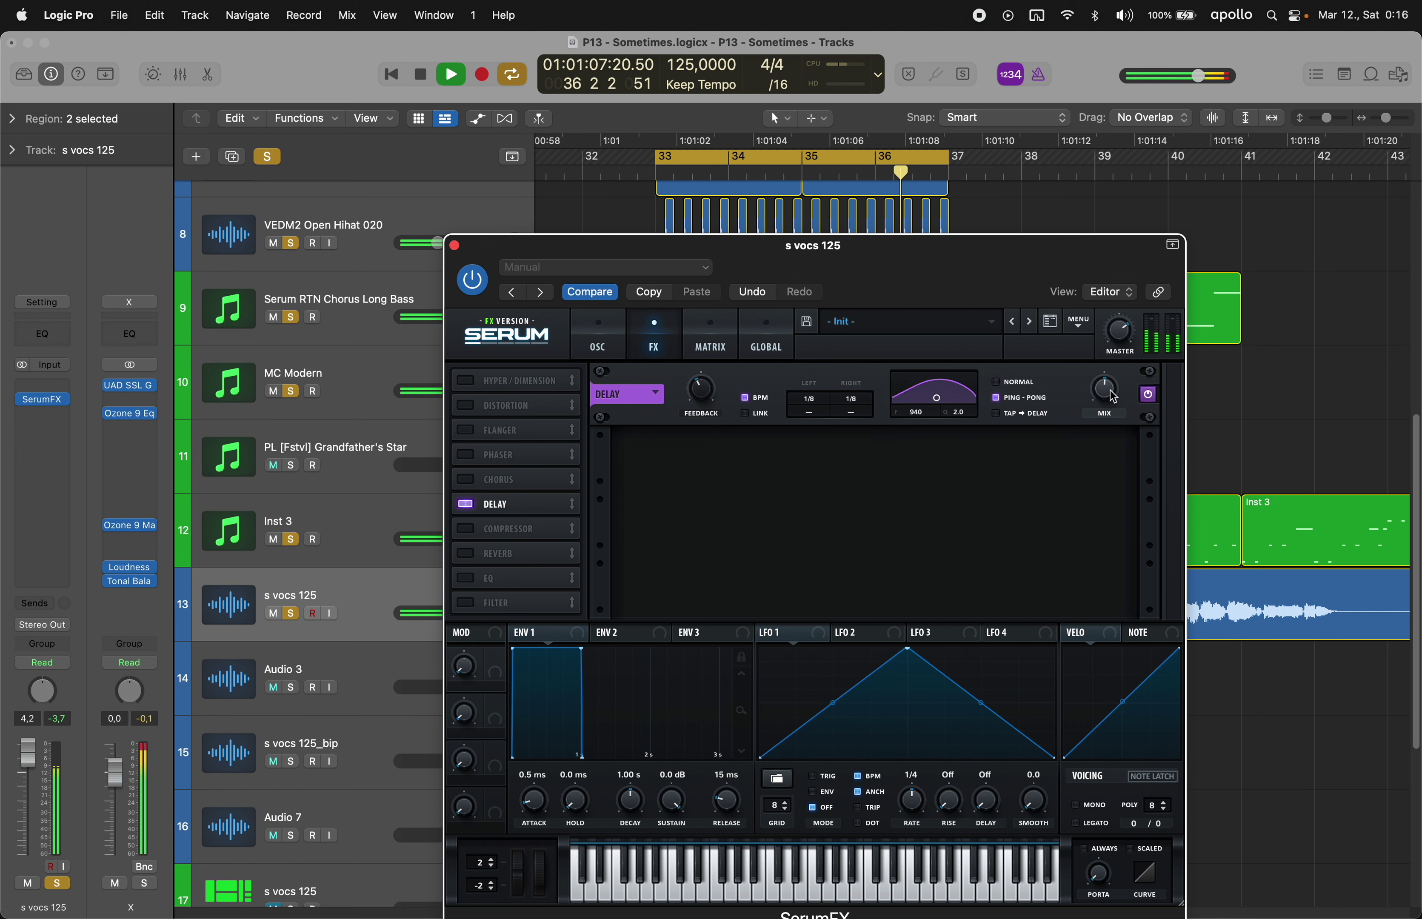
pyautogui.click(464, 380)
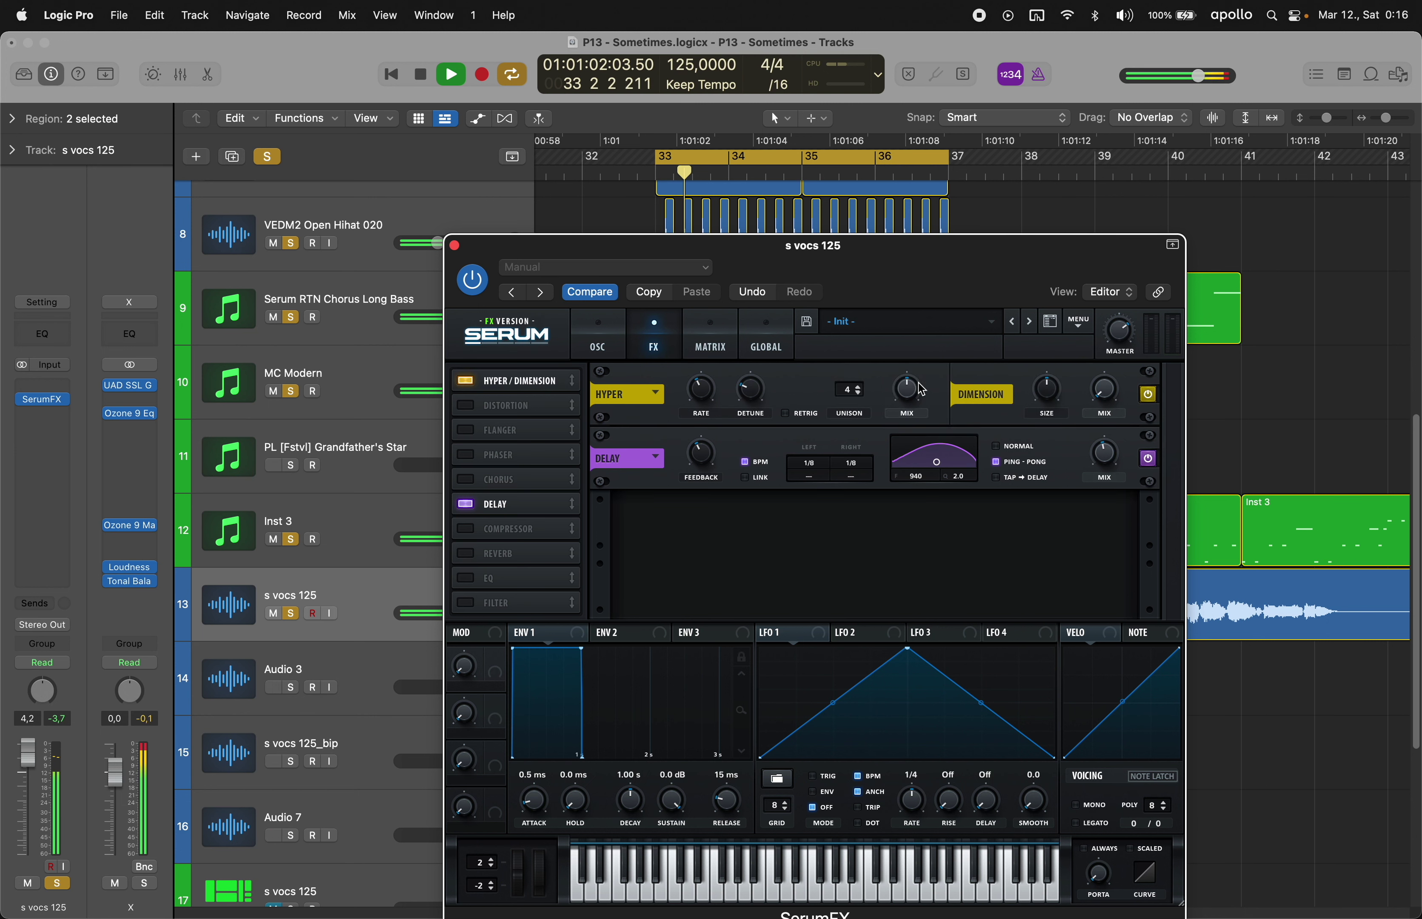
pyautogui.moveTo(1110, 392); pyautogui.dragTo(1109, 392)
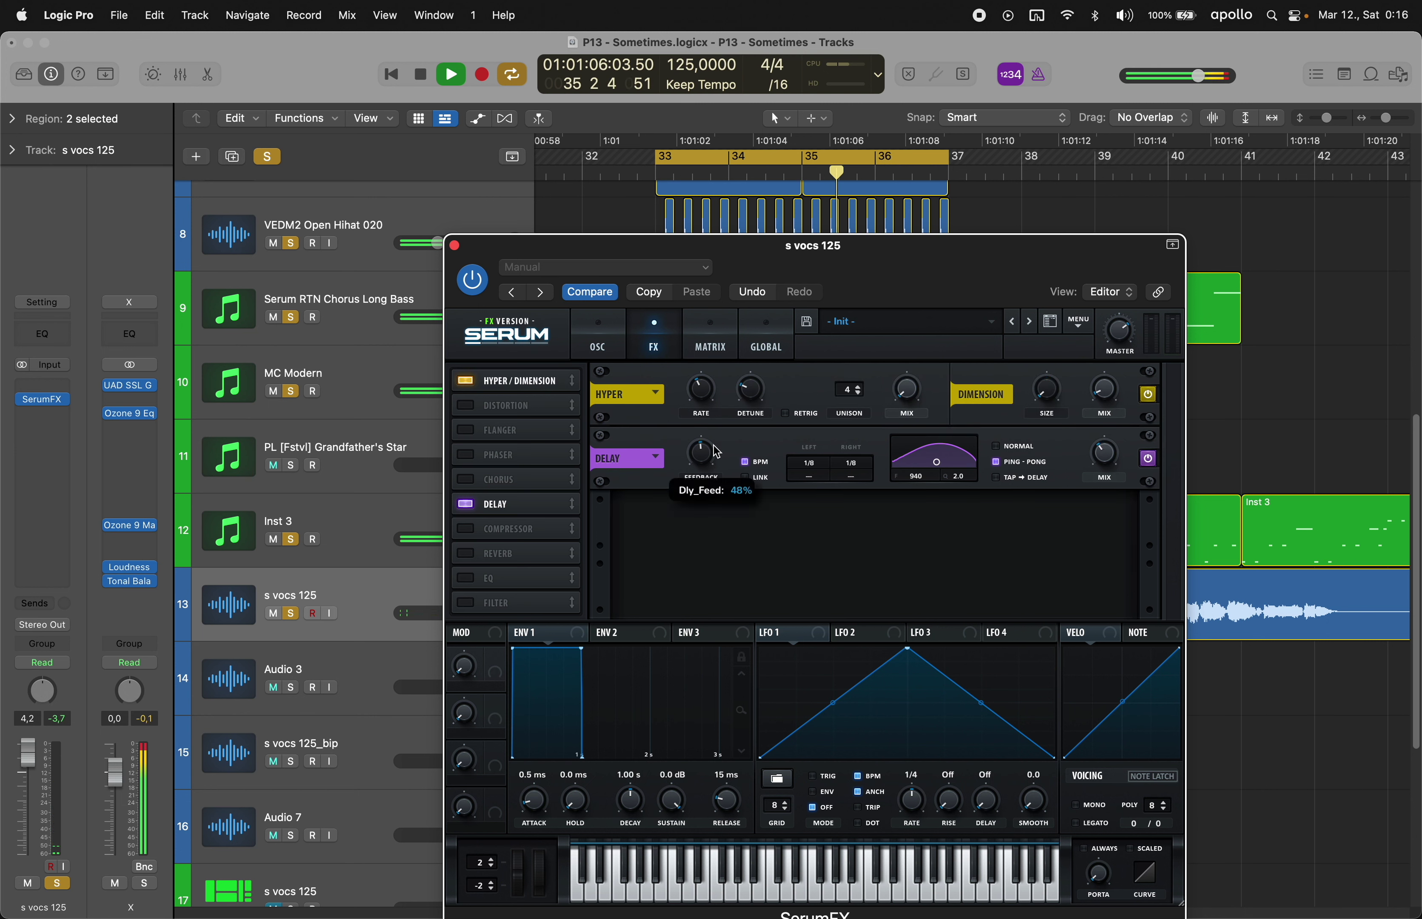
pyautogui.click(454, 245)
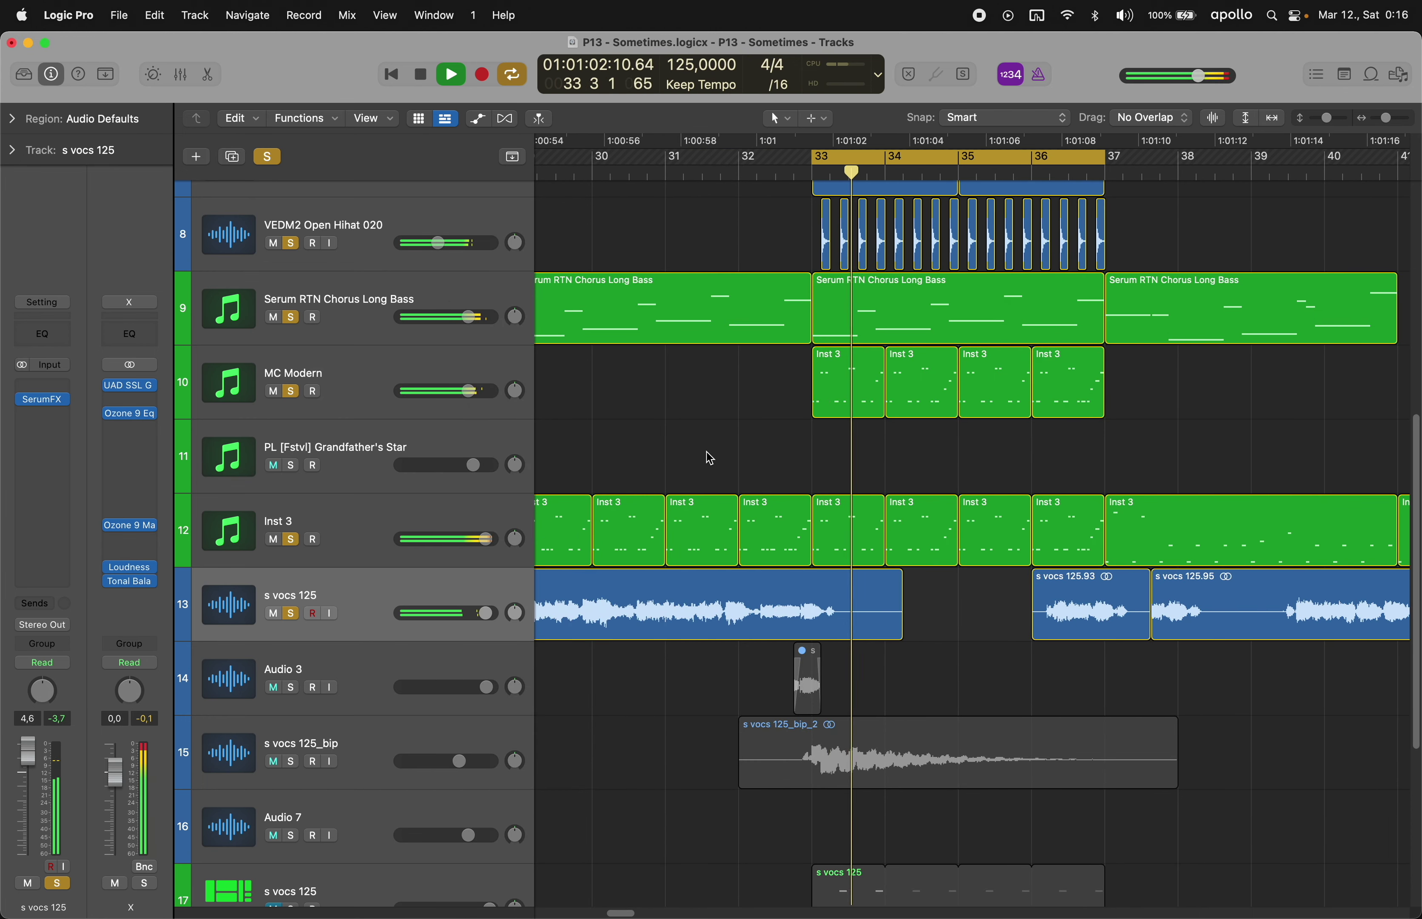
# - Turn off cycle mode and play the arrangement from about bar 26
pyautogui.scroll(-3, 703, 443)
pyautogui.press('c')
pyautogui.scroll(4, 754, 234)
pyautogui.press('space')
pyautogui.click(559, 172)
pyautogui.press('space')
pyautogui.click(638, 377)
pyautogui.press('BackSpace')
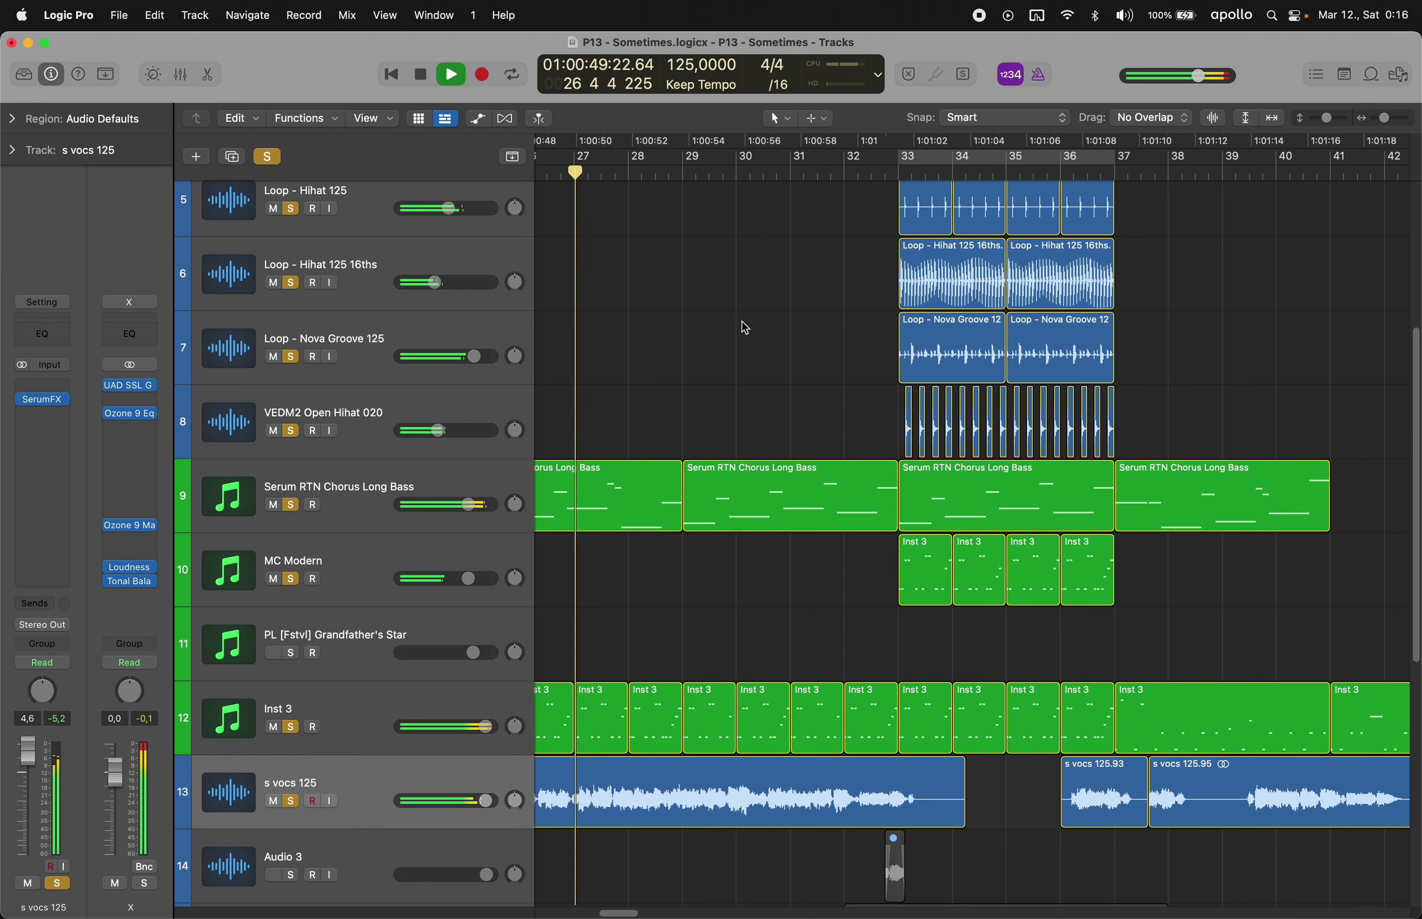
# - Lower the VCF1 frequency of Diva on Inst 3 to 30.00, and raise it again once the bar 33 to 37 cycle starts
pyautogui.scroll(5, 735, 358)
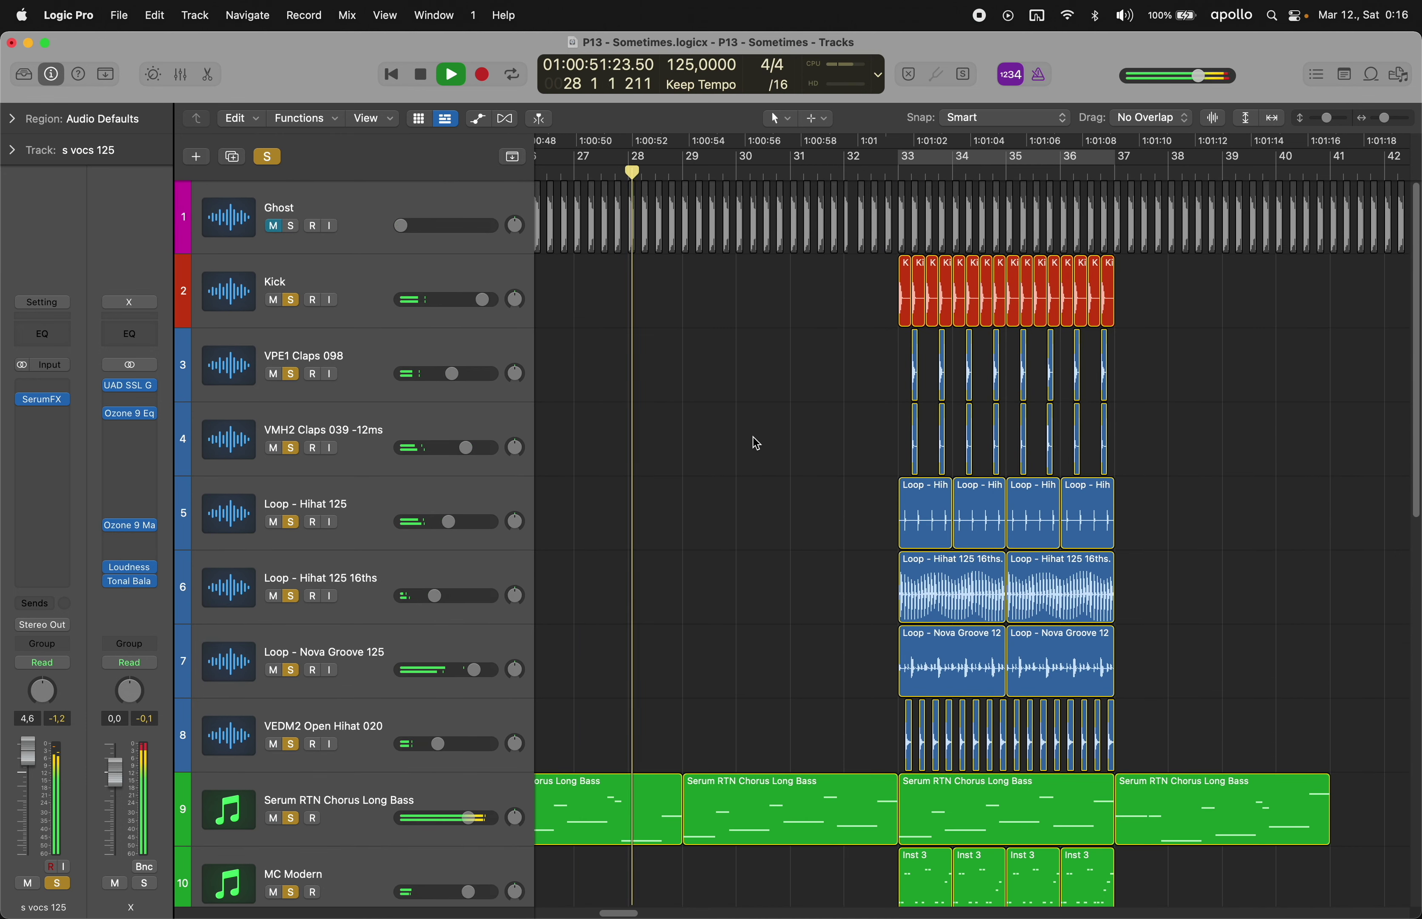
pyautogui.scroll(-3, 755, 442)
pyautogui.hscroll(-2, 755, 444)
pyautogui.scroll(-4, 755, 445)
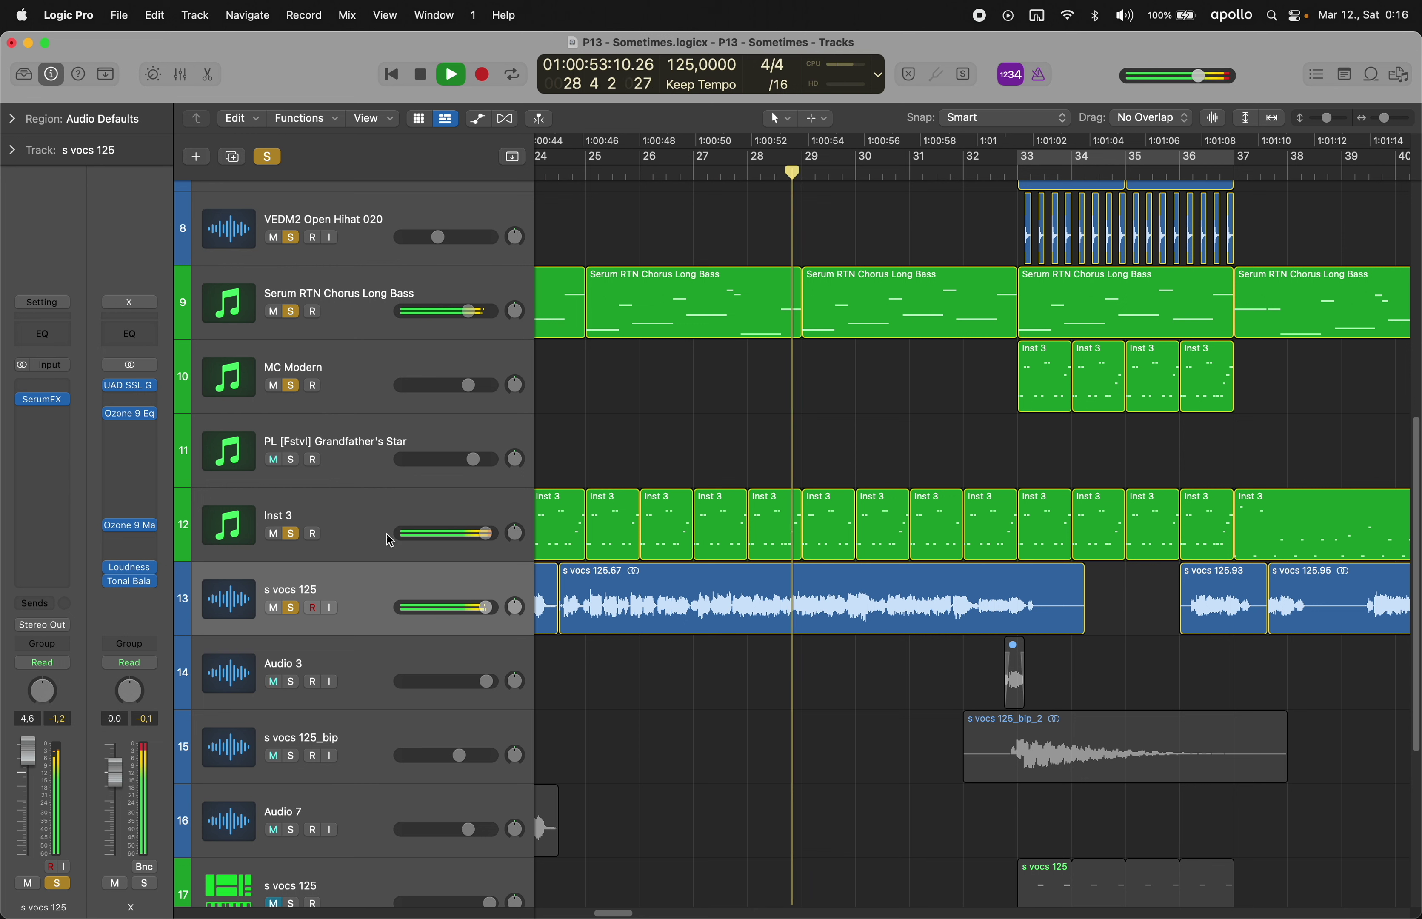
pyautogui.click(362, 523)
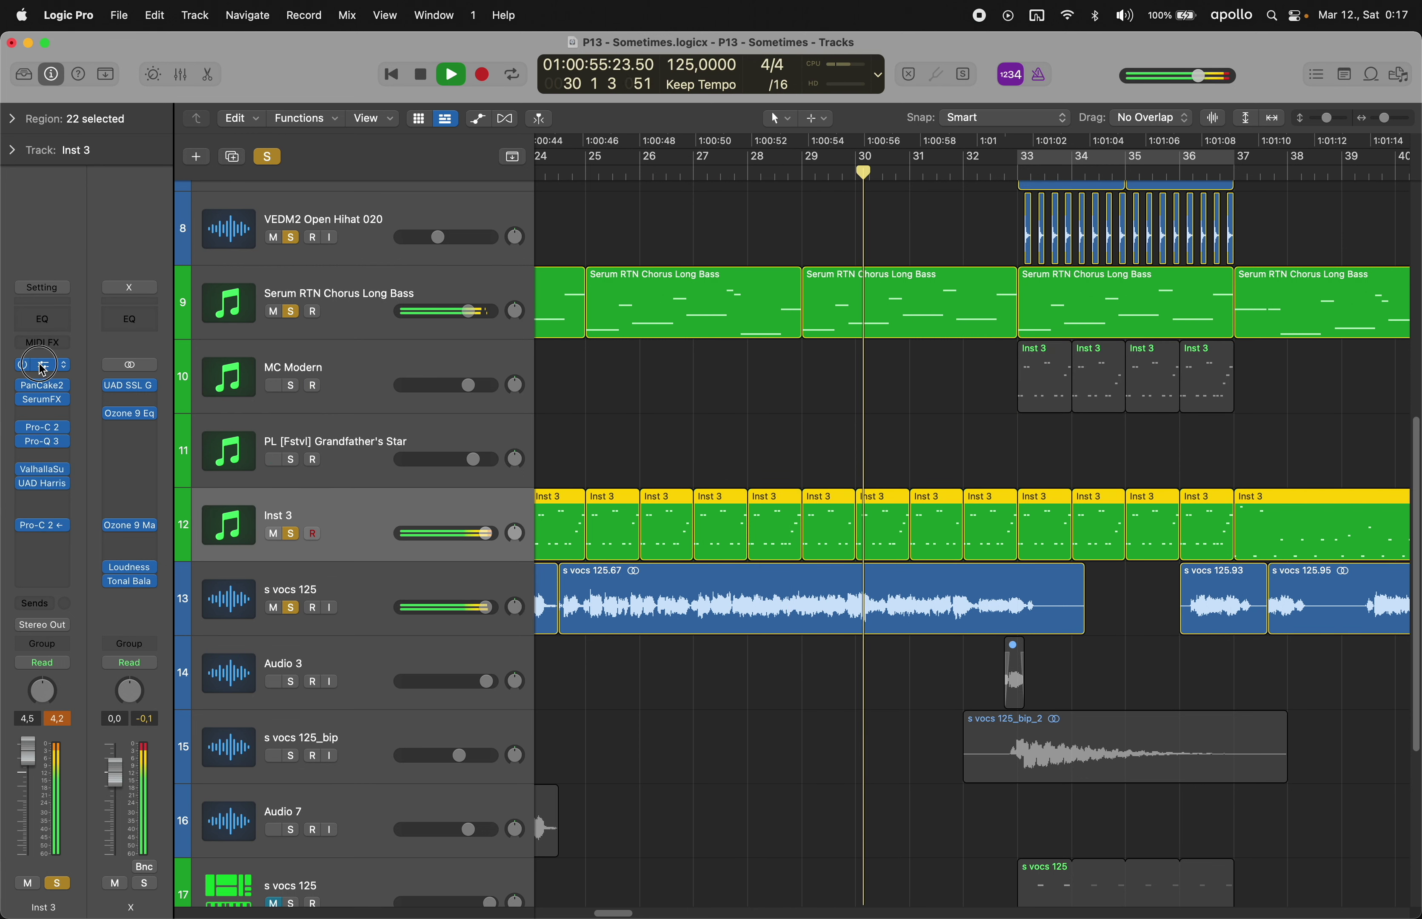
pyautogui.click(43, 366)
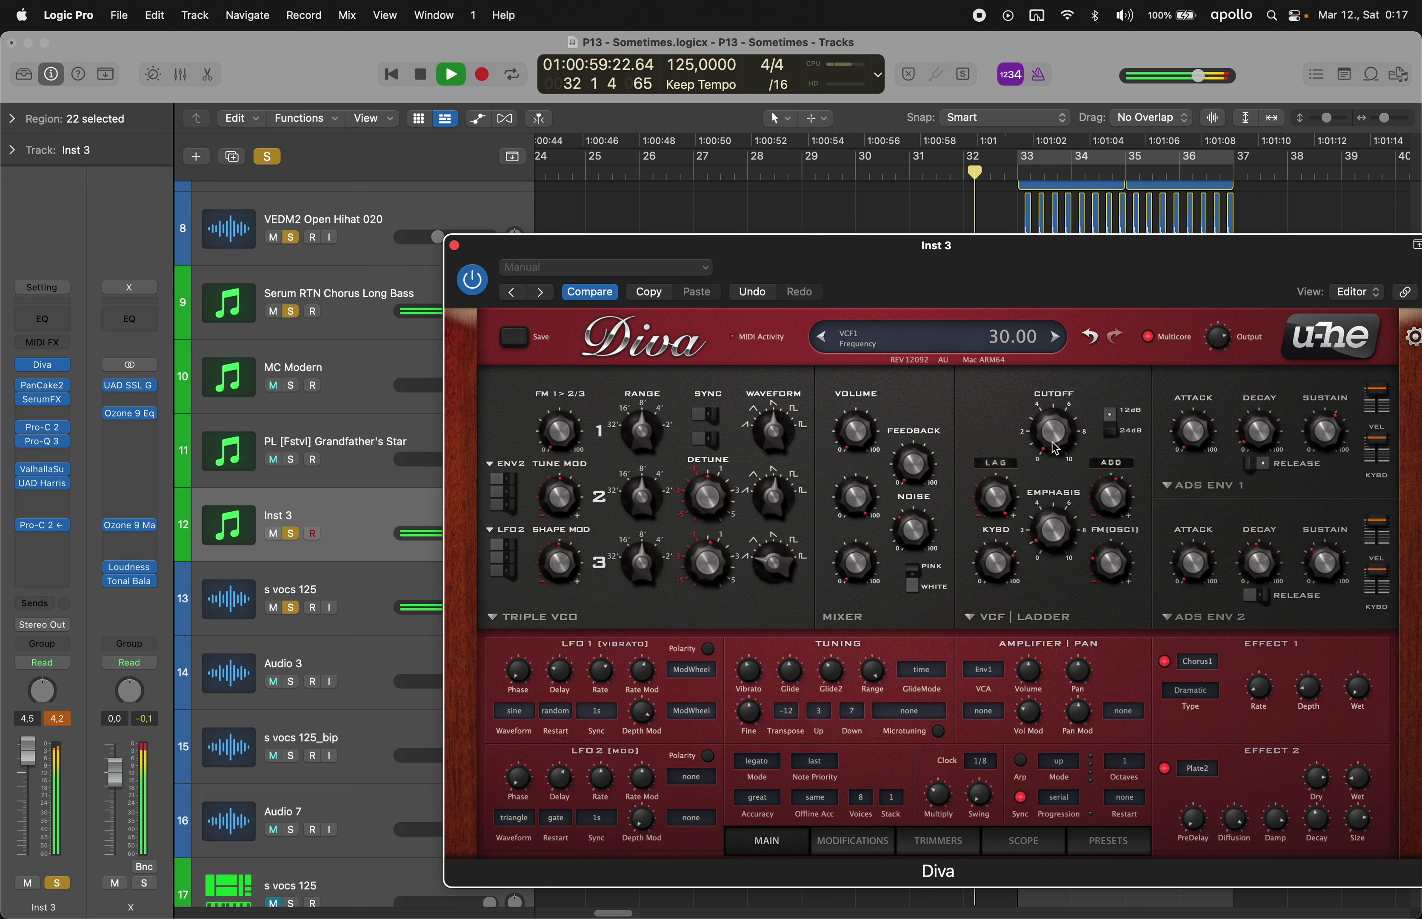
pyautogui.click(1070, 156)
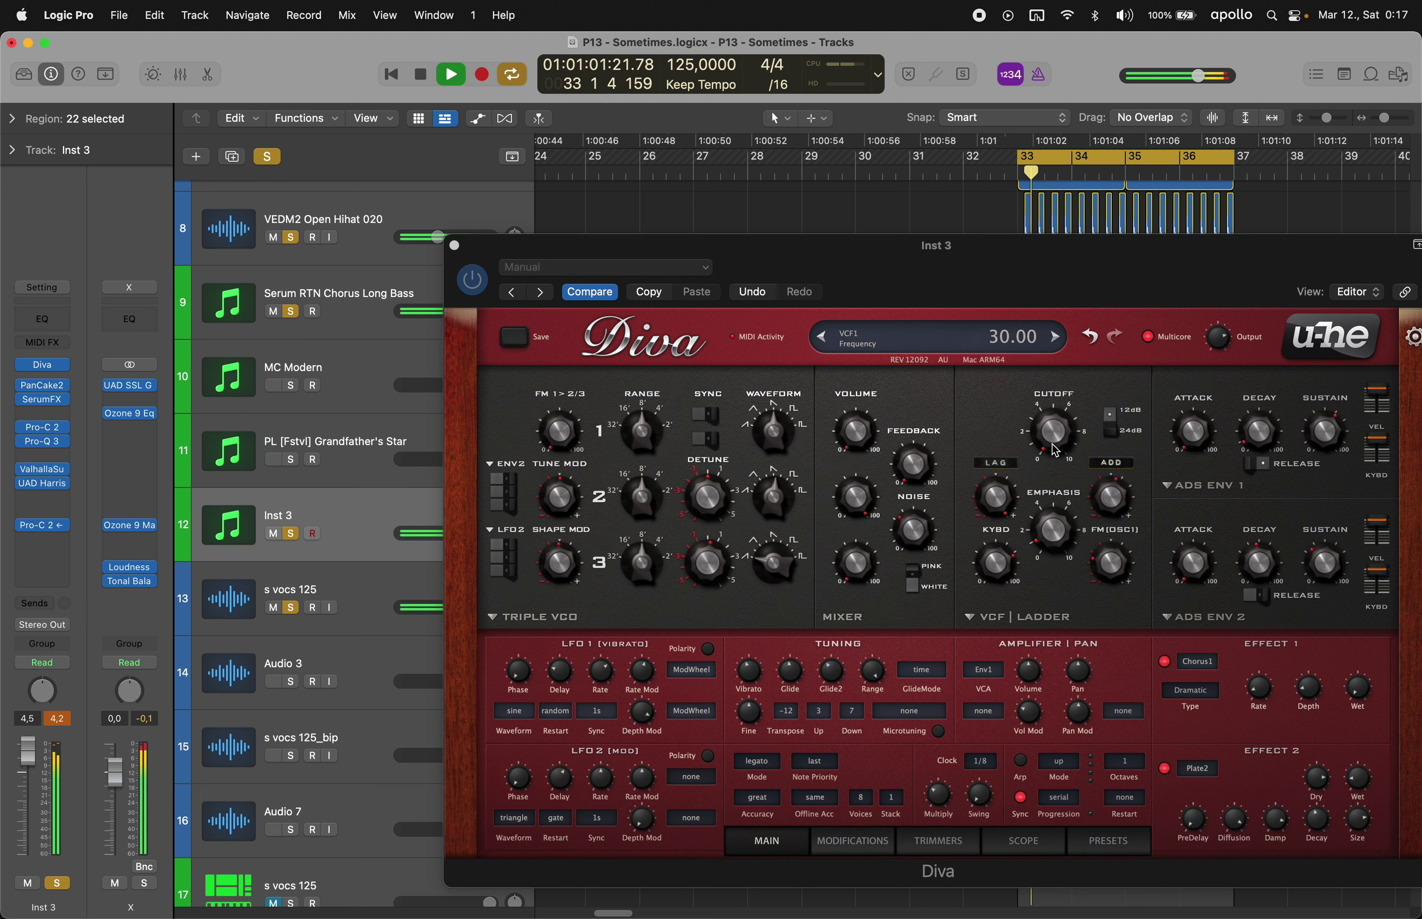
pyautogui.moveTo(1056, 451); pyautogui.dragTo(1060, 388)
pyautogui.click(454, 246)
# - Solo the four tracks from Loop - Hihat 125 down to VEDM2 Open Hihat 020
pyautogui.scroll(10, 793, 463)
pyautogui.click(793, 463)
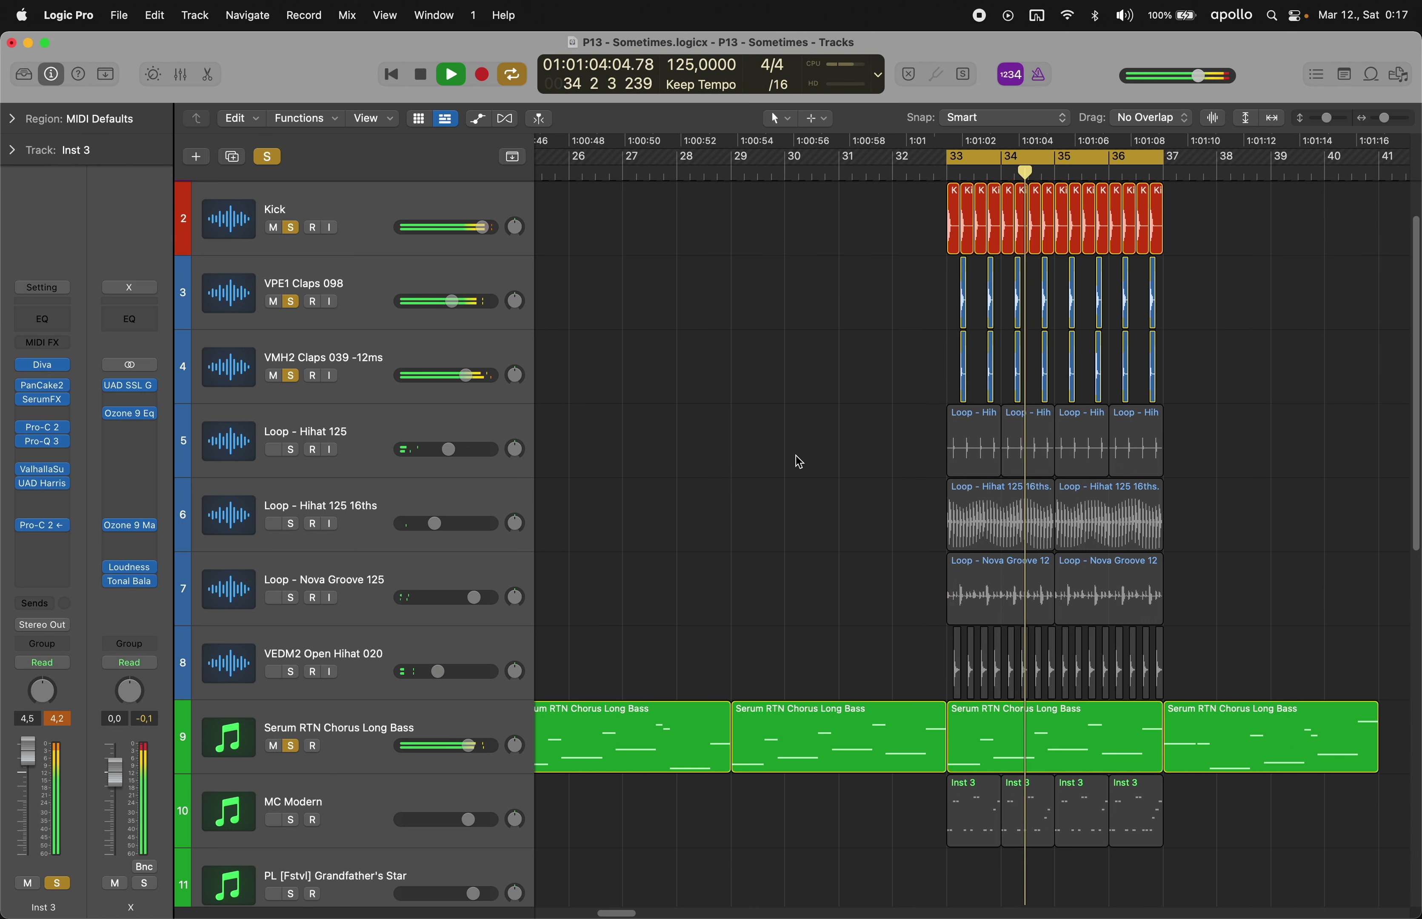
pyautogui.click(741, 471)
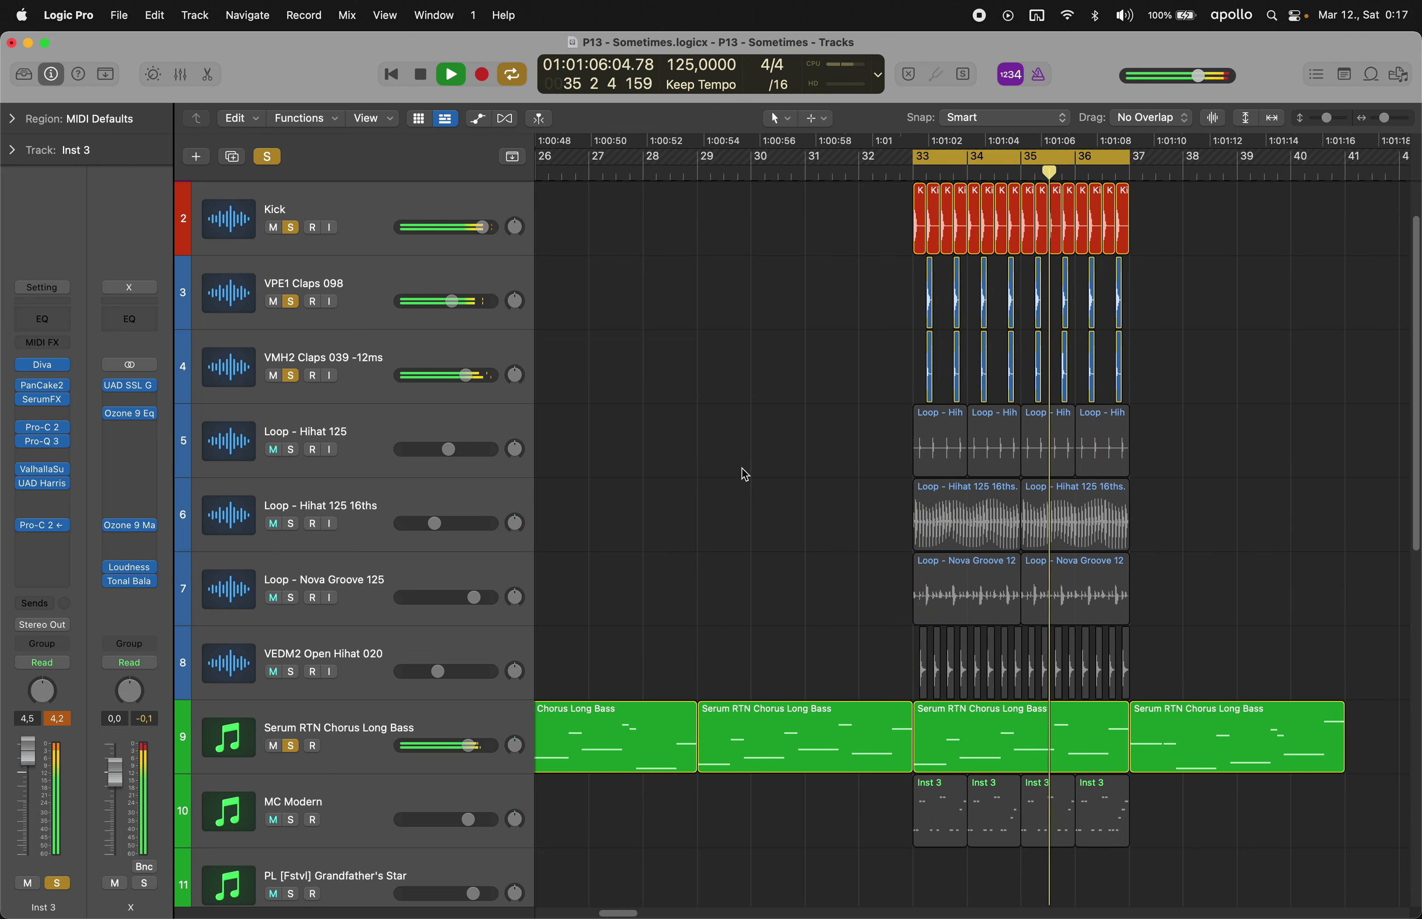
pyautogui.scroll(-10, 742, 476)
pyautogui.scroll(9, 770, 397)
pyautogui.scroll(5, 770, 397)
pyautogui.moveTo(291, 508); pyautogui.dragTo(291, 730)
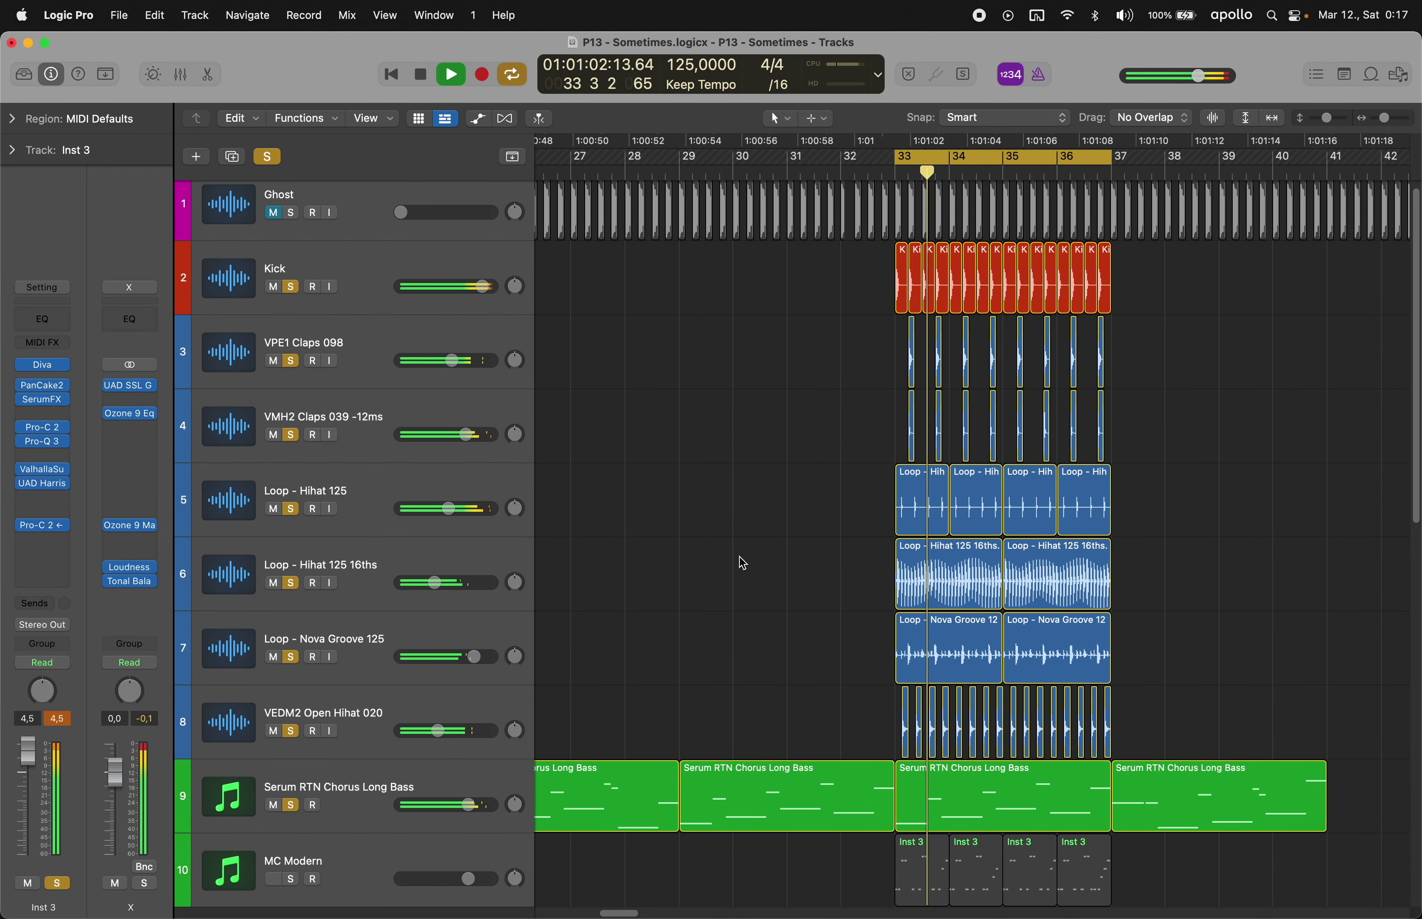
# - Add a new audio track directly below VEDM2 Open Hihat 020
pyautogui.press('super+Right')
pyautogui.press('super+Right')
pyautogui.hscroll(2, 736, 556)
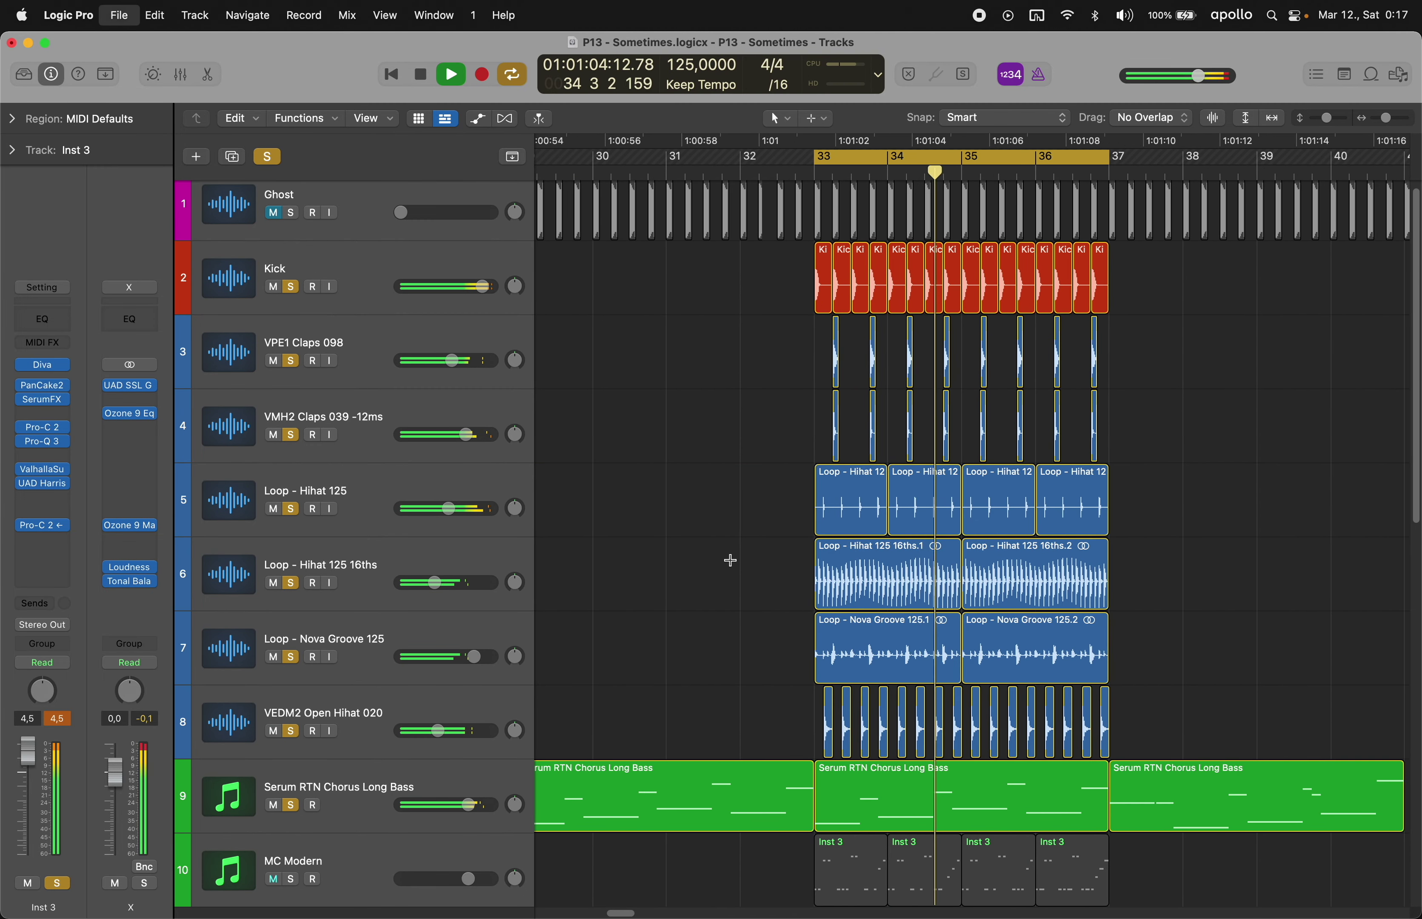
pyautogui.scroll(-2, 692, 583)
pyautogui.click(328, 609)
pyautogui.press('alt+super+a')
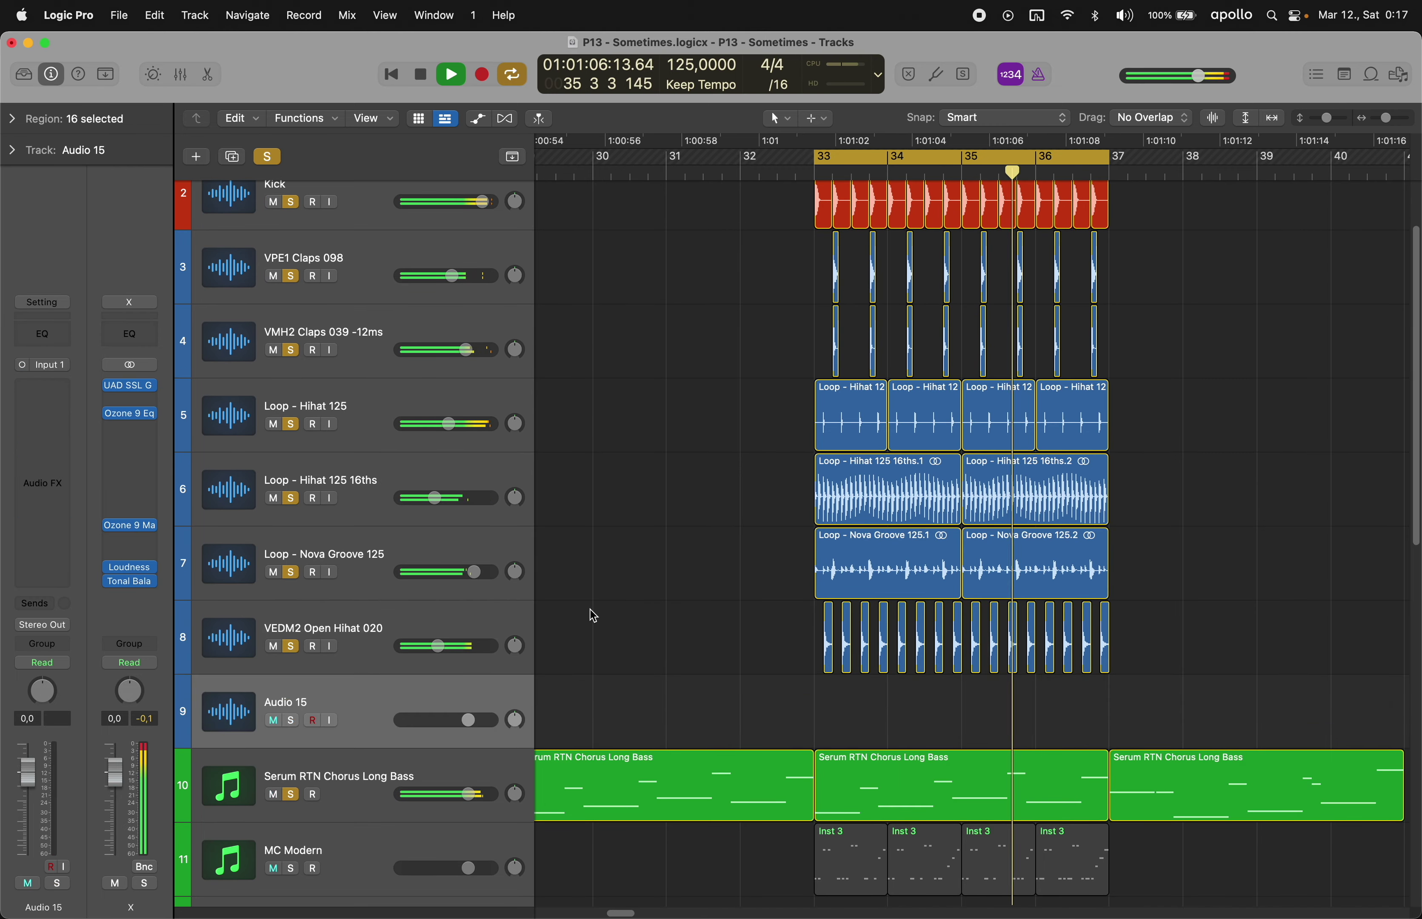
# - Switch to Ableton Live and search the Own sample folder for "tuned"
pyautogui.scroll(-5, 520, 595)
pyautogui.click(686, 899)
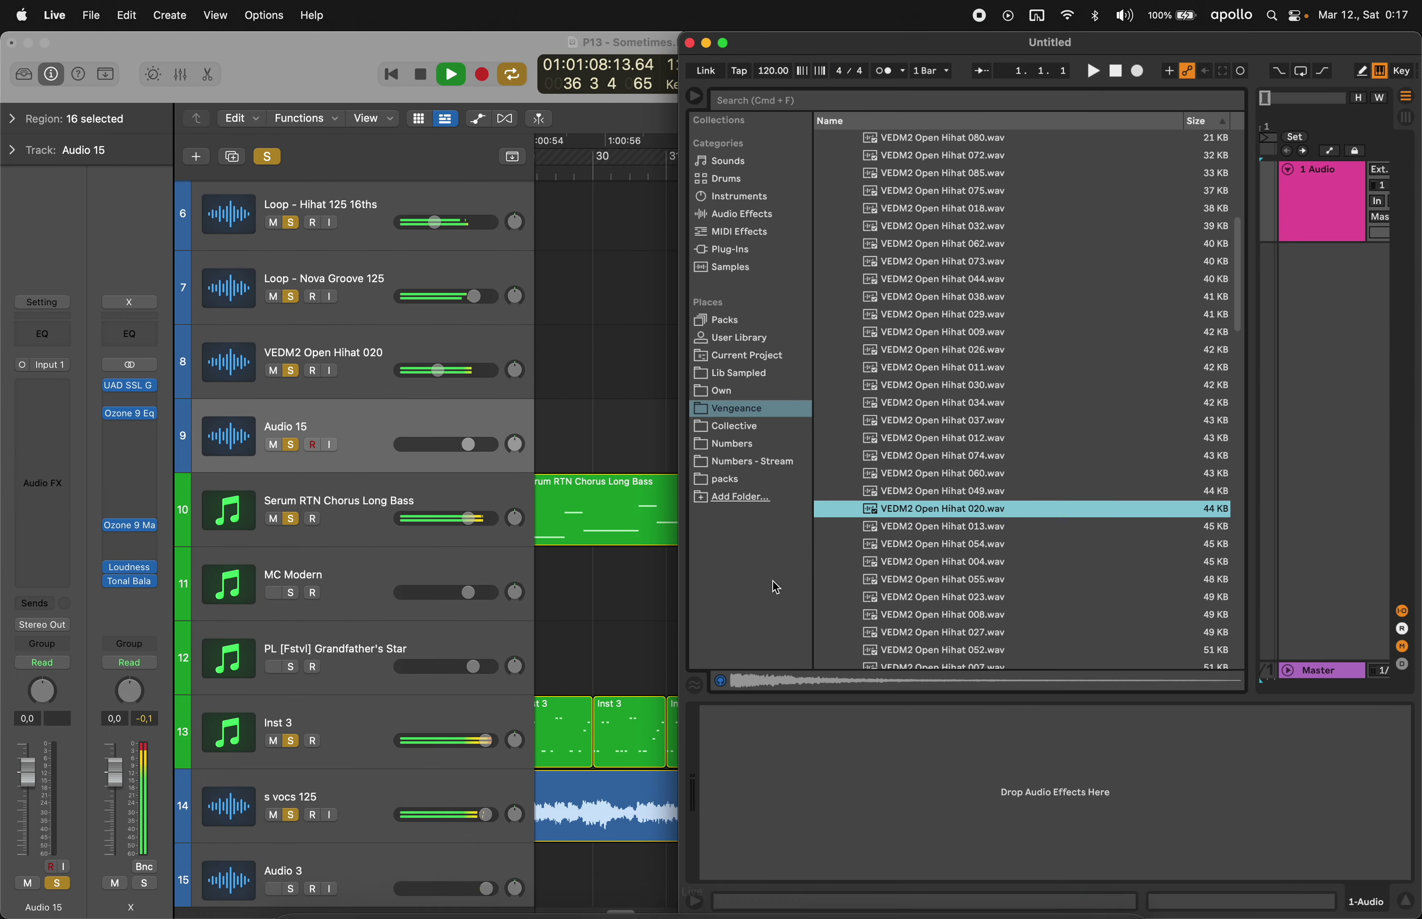
pyautogui.click(783, 391)
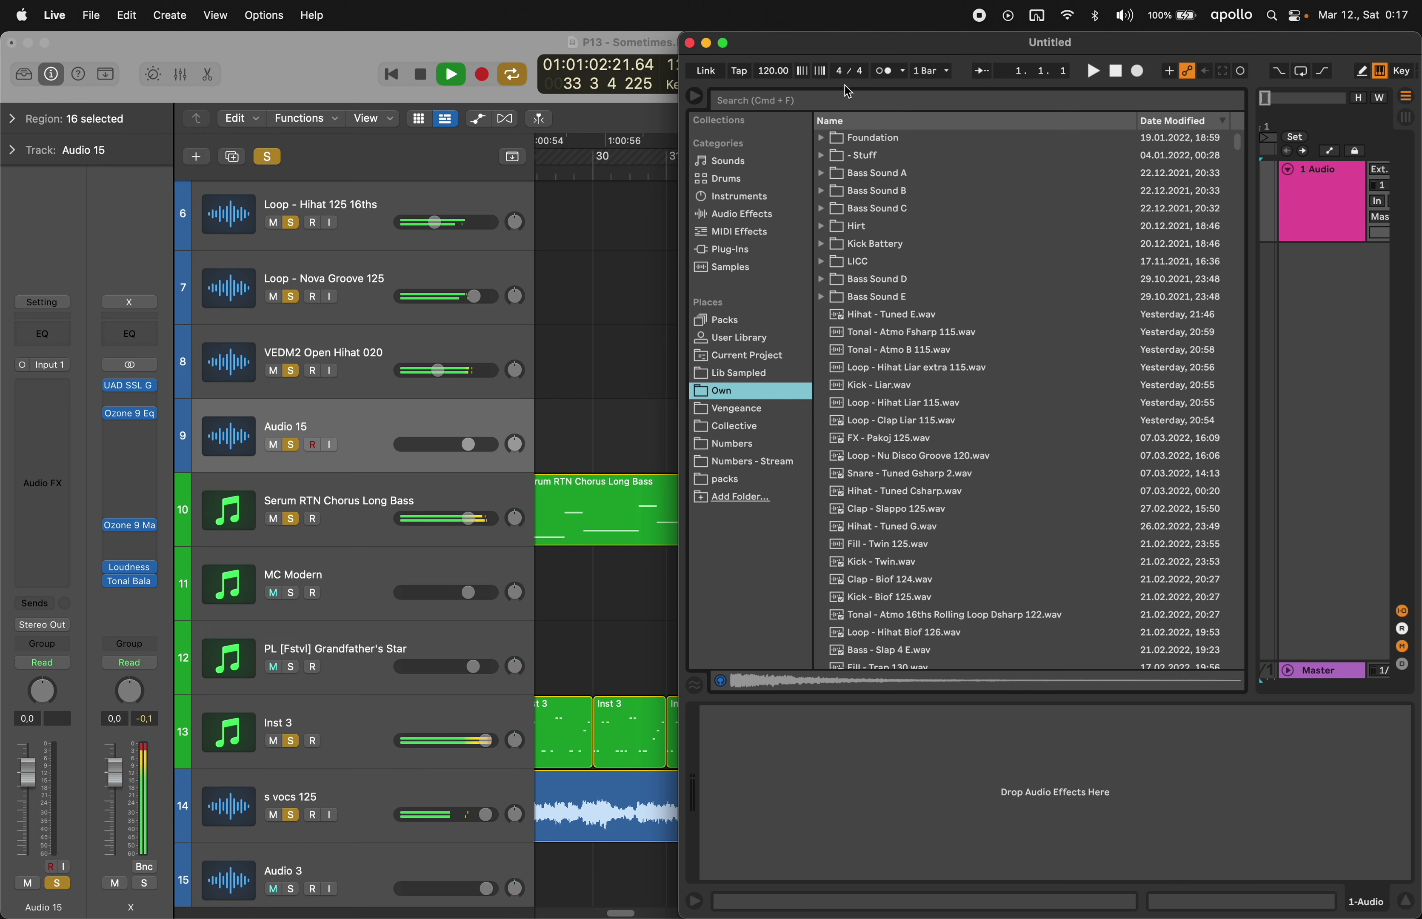
pyautogui.click(966, 527)
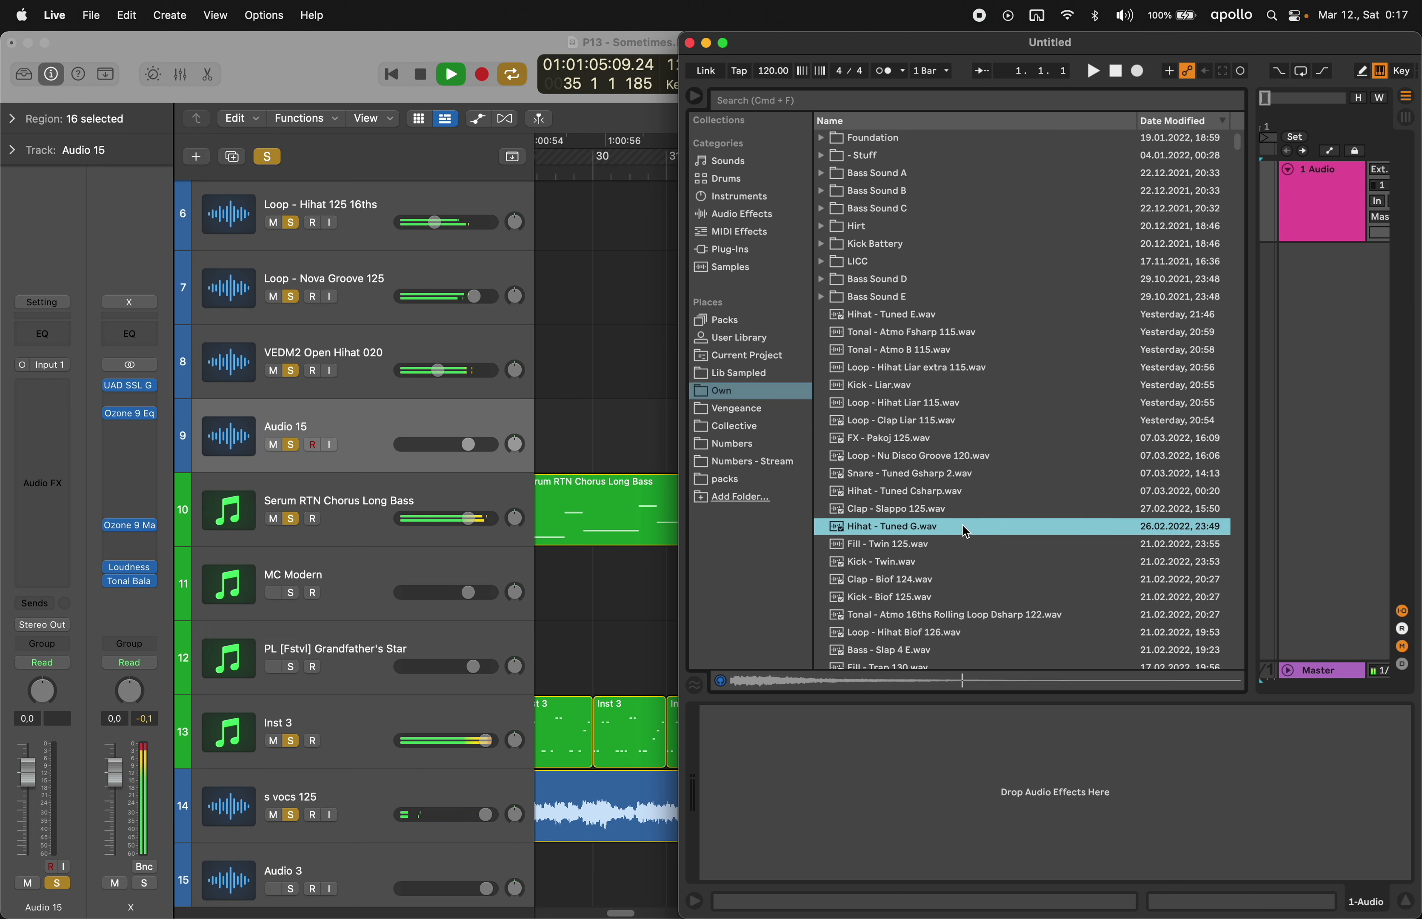
pyautogui.click(807, 103)
pyautogui.write('tuned')
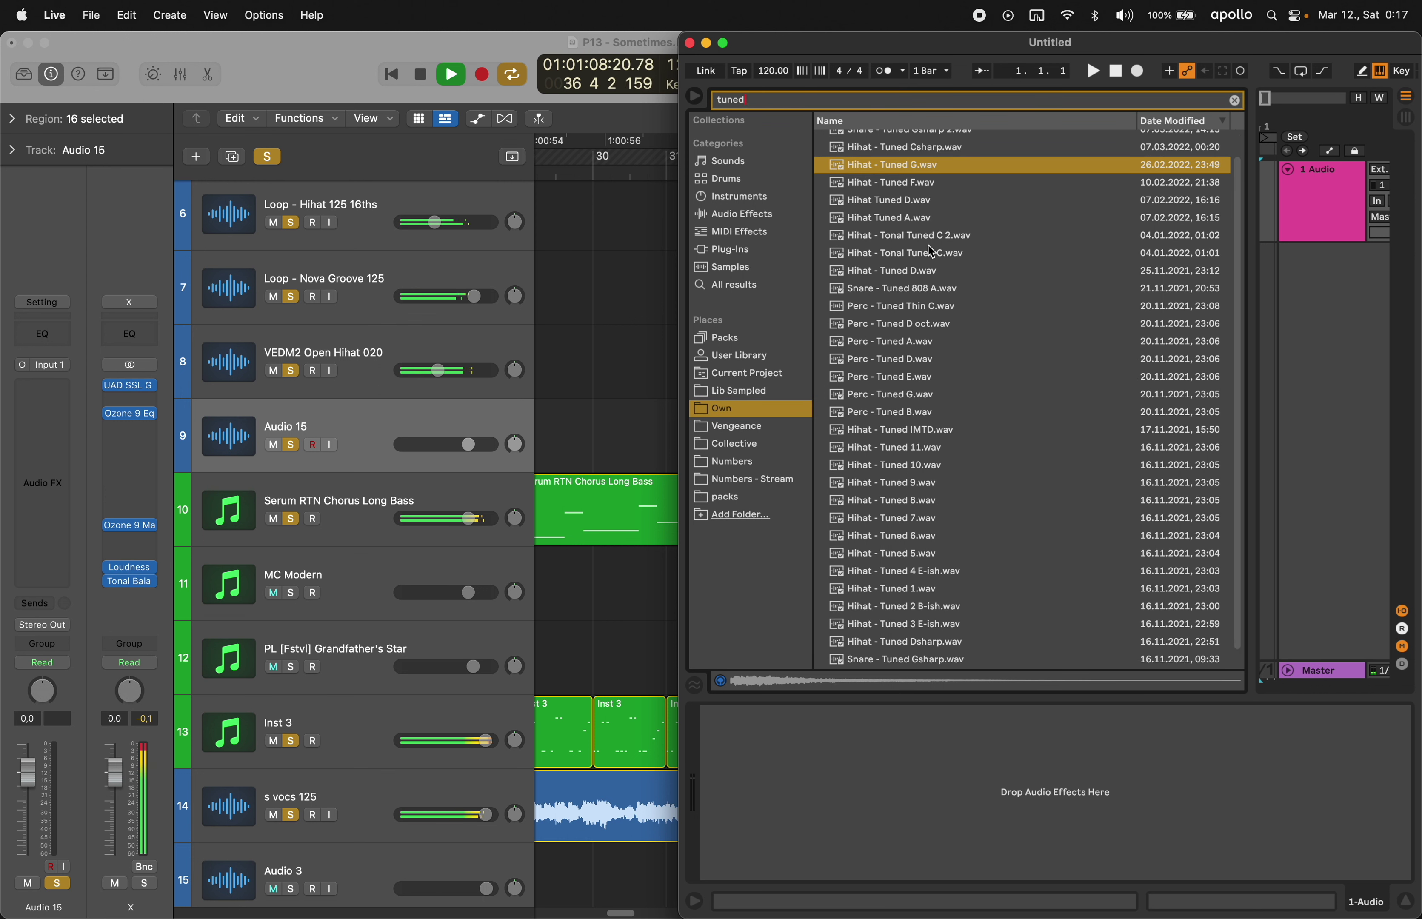
# - Audition the tuned hihat and percussion samples, including Hihat - Tonal Tuned C, Perc - Tuned Thin C and Hihat - Tuned IMTD
pyautogui.click(930, 252)
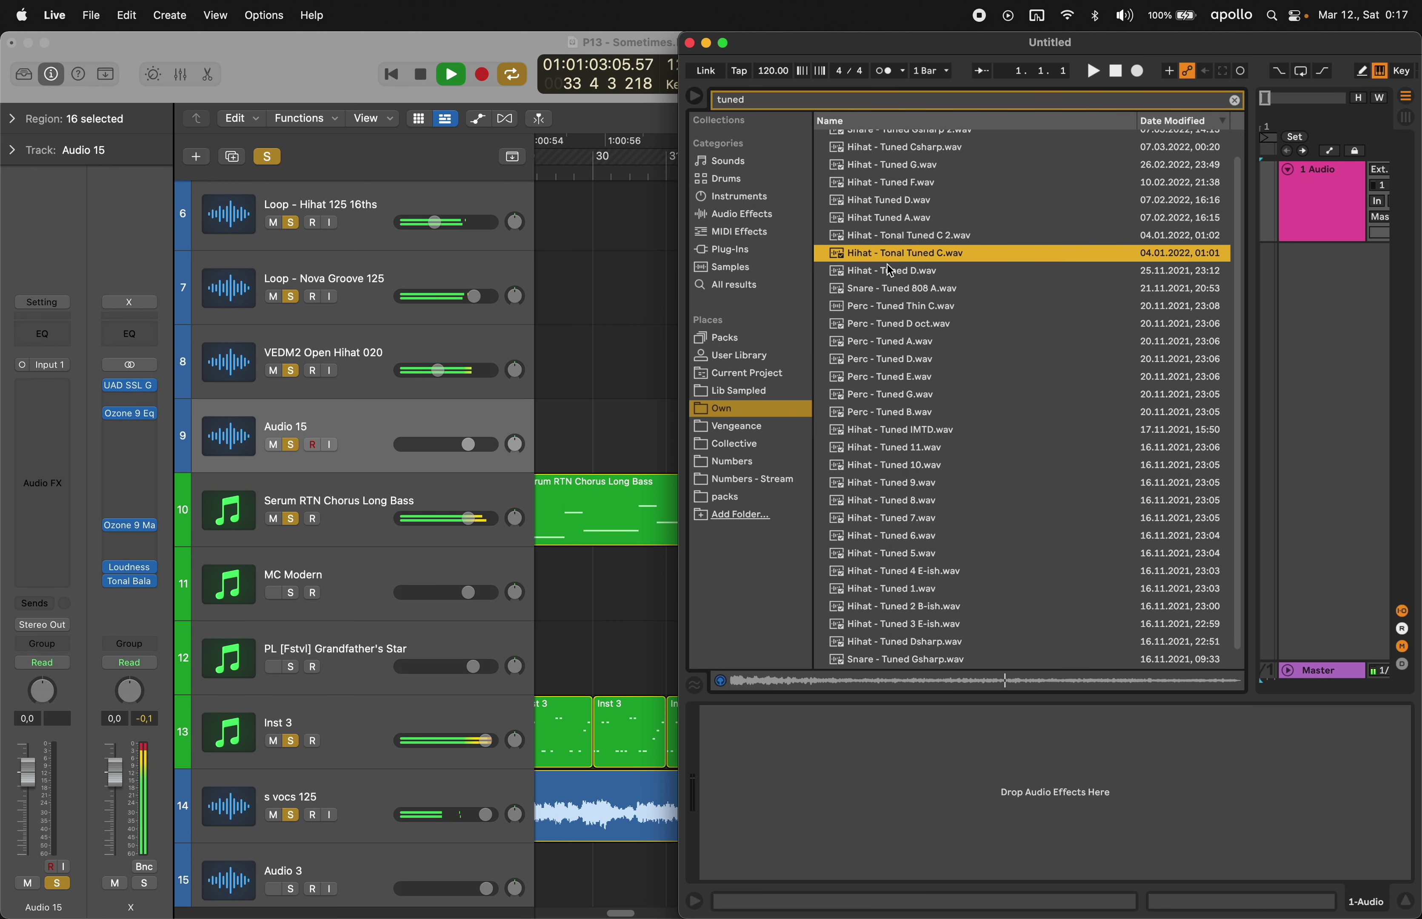
pyautogui.press('Up')
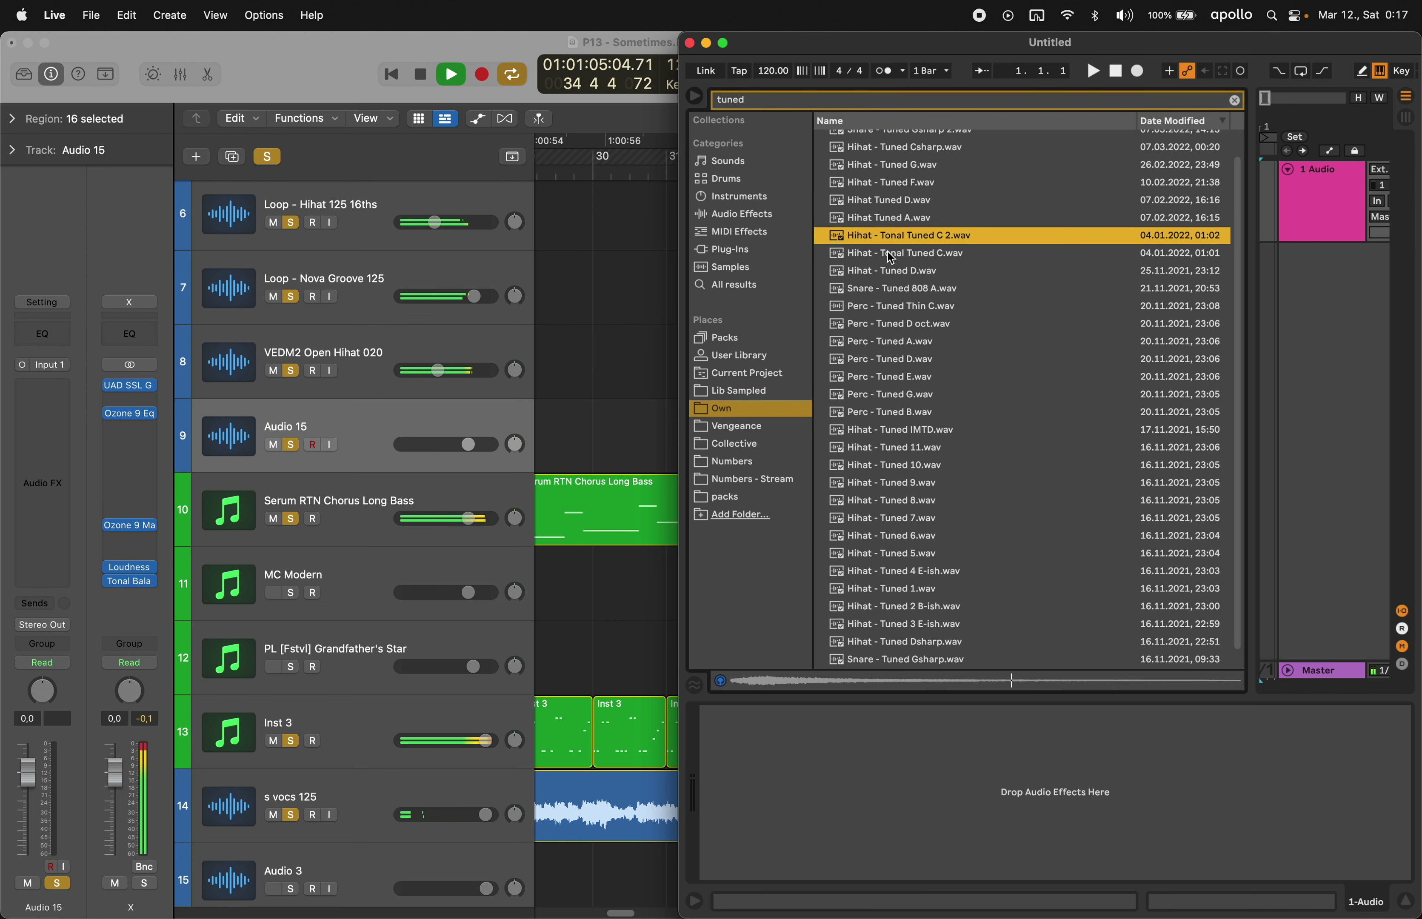
pyautogui.scroll(2, 887, 251)
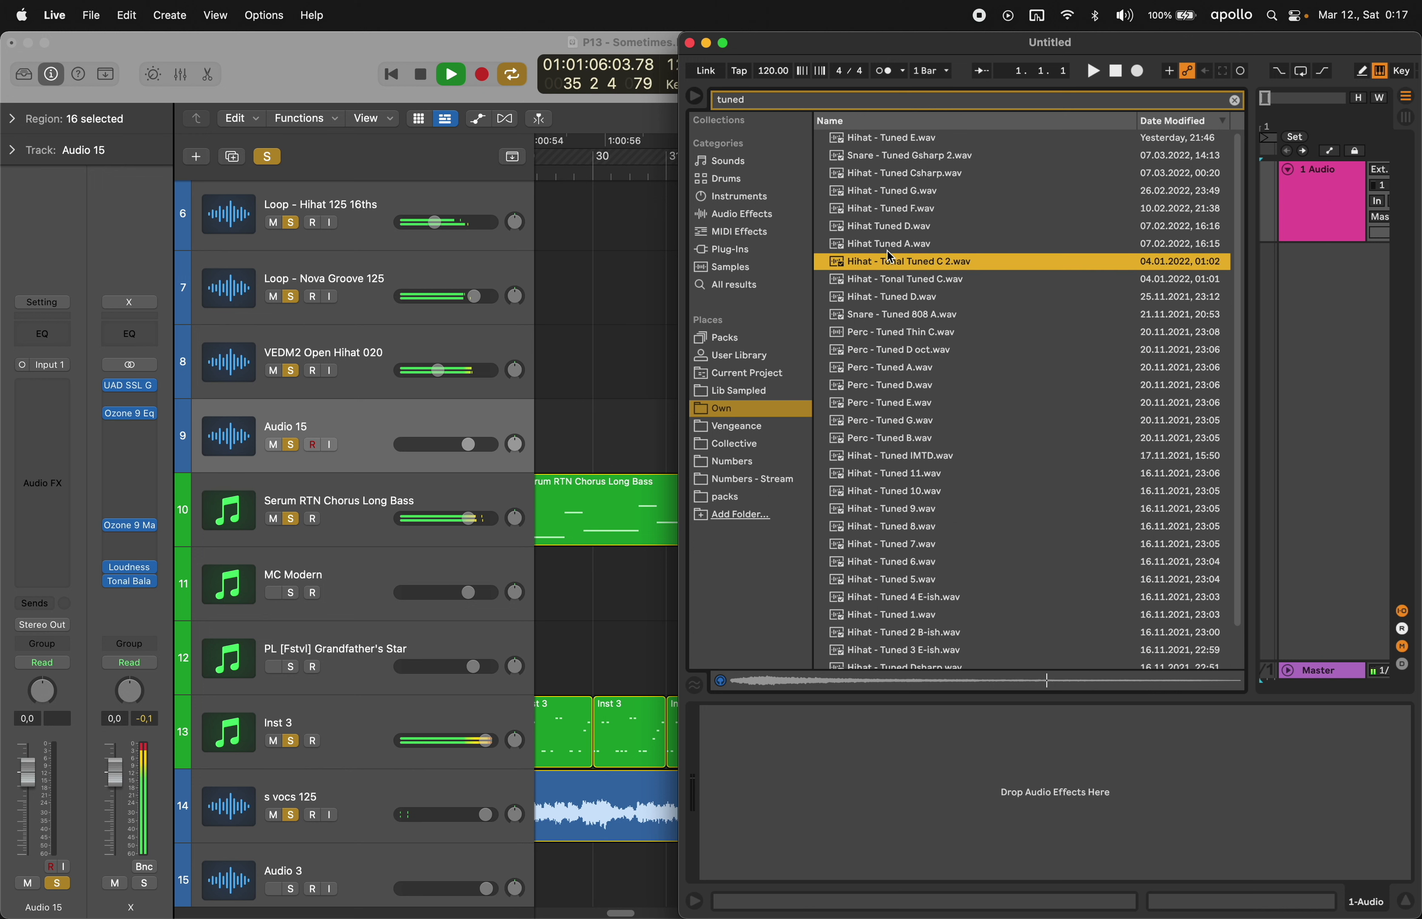
pyautogui.click(900, 277)
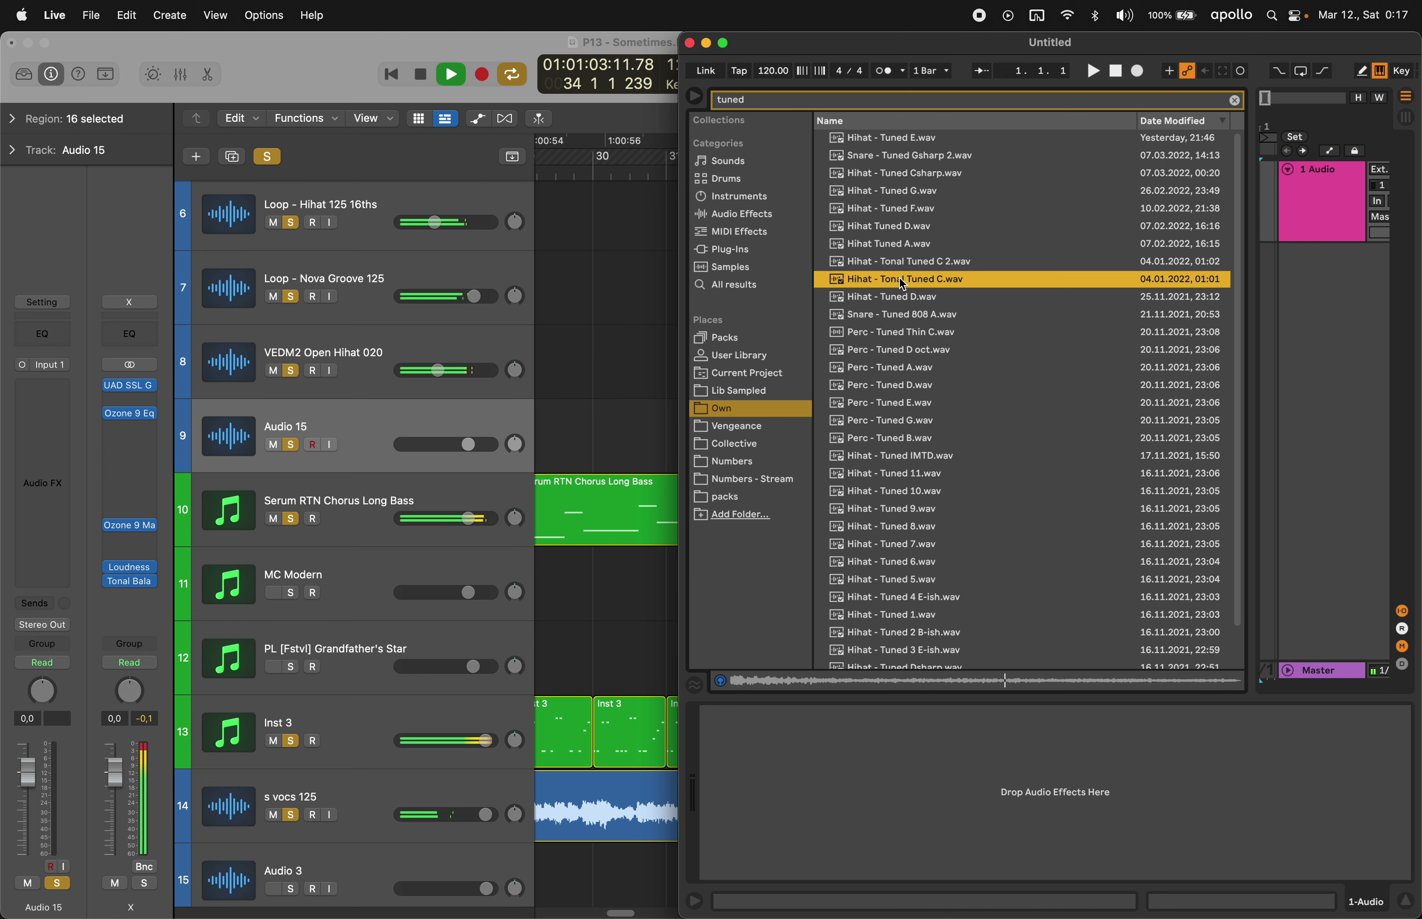
pyautogui.click(887, 263)
pyautogui.click(892, 331)
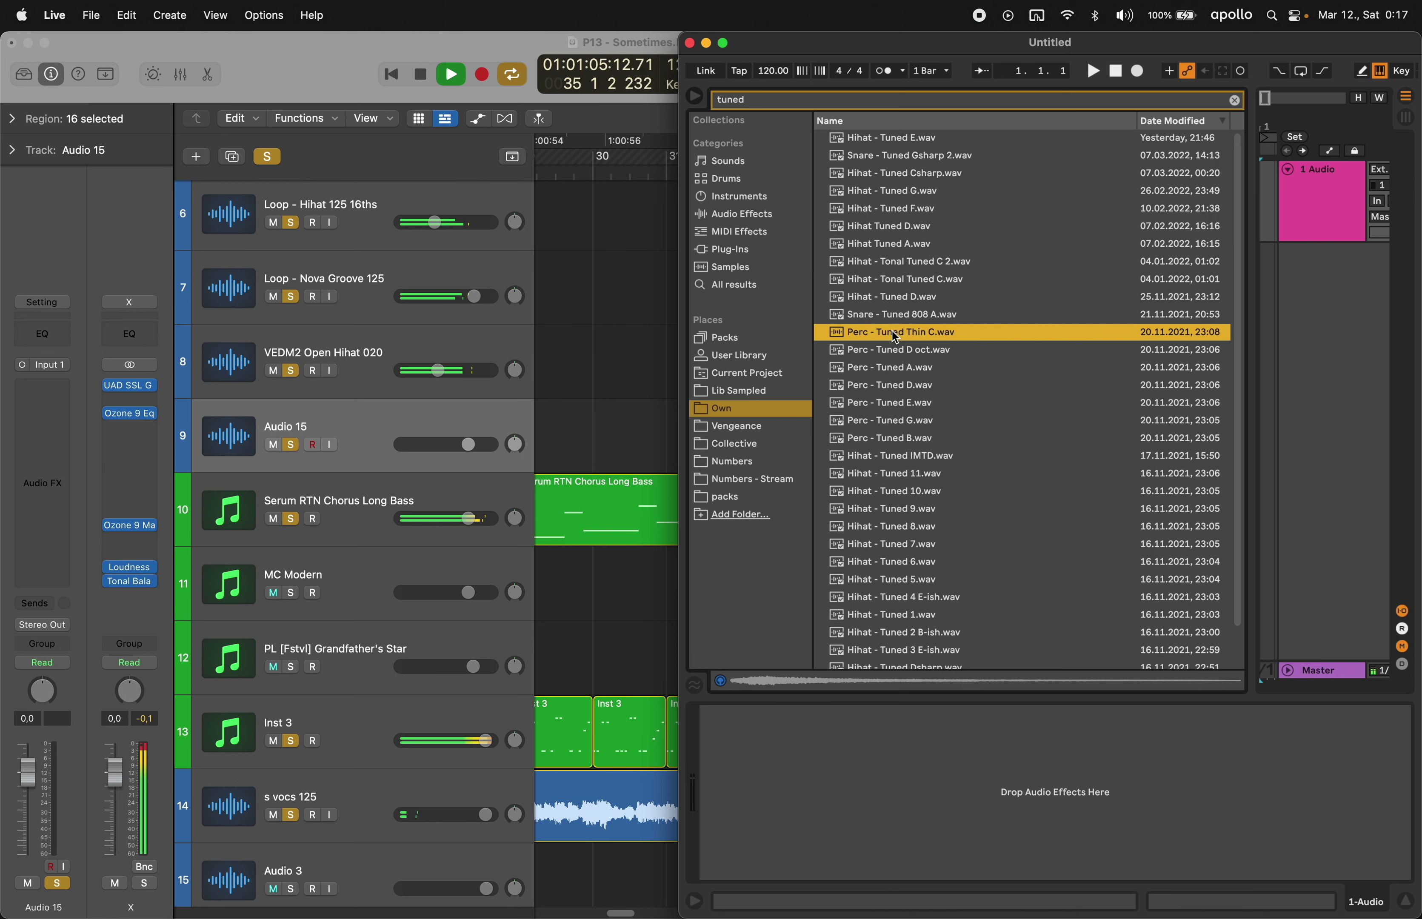
pyautogui.press('Down')
pyautogui.press('Down')
pyautogui.press('Down')
pyautogui.press('Down')
pyautogui.press('Down')
pyautogui.press('Down')
pyautogui.press('Down')
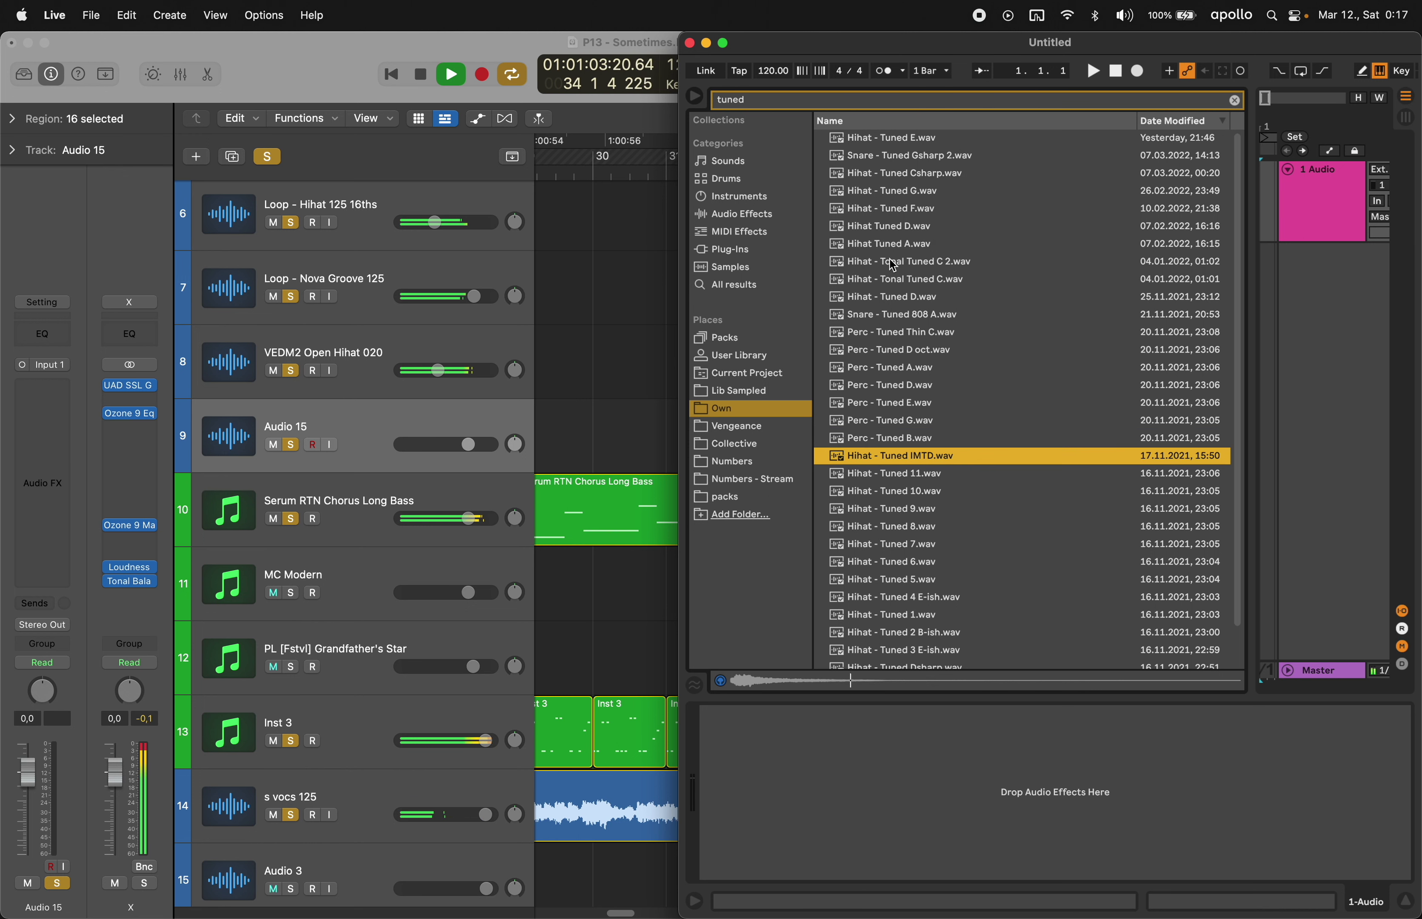
# - Place Hihat - Tonal Tuned C 2.wav on the new audio track after bar 33, aligned with the open hihat, and repeat it through bar 36
pyautogui.click(892, 263)
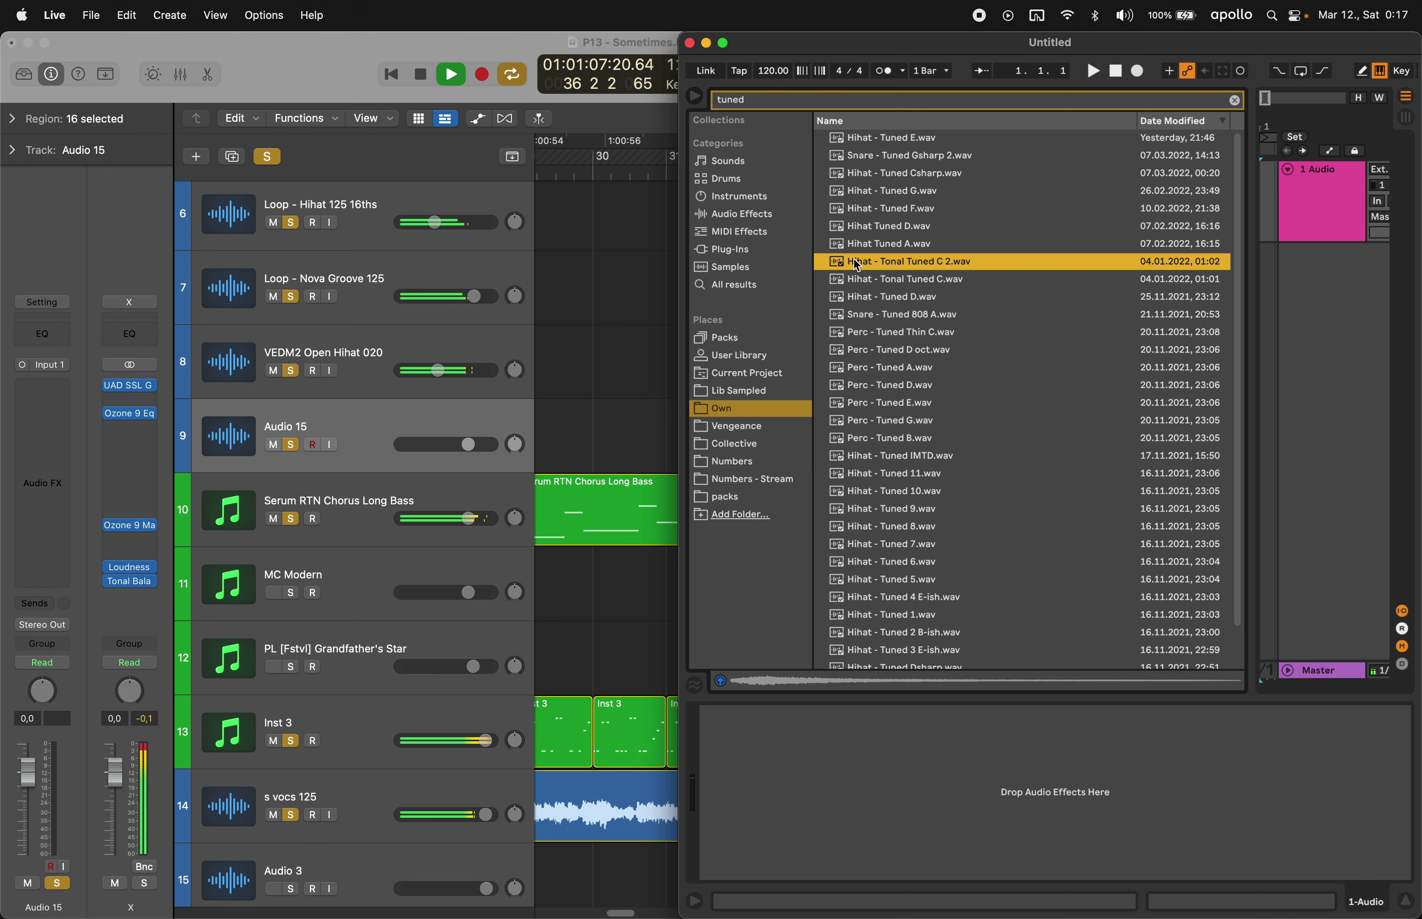
pyautogui.moveTo(858, 261); pyautogui.dragTo(835, 455)
pyautogui.press('super+r')
pyautogui.press('super+r')
pyautogui.press('super+r')
pyautogui.press('super+r')
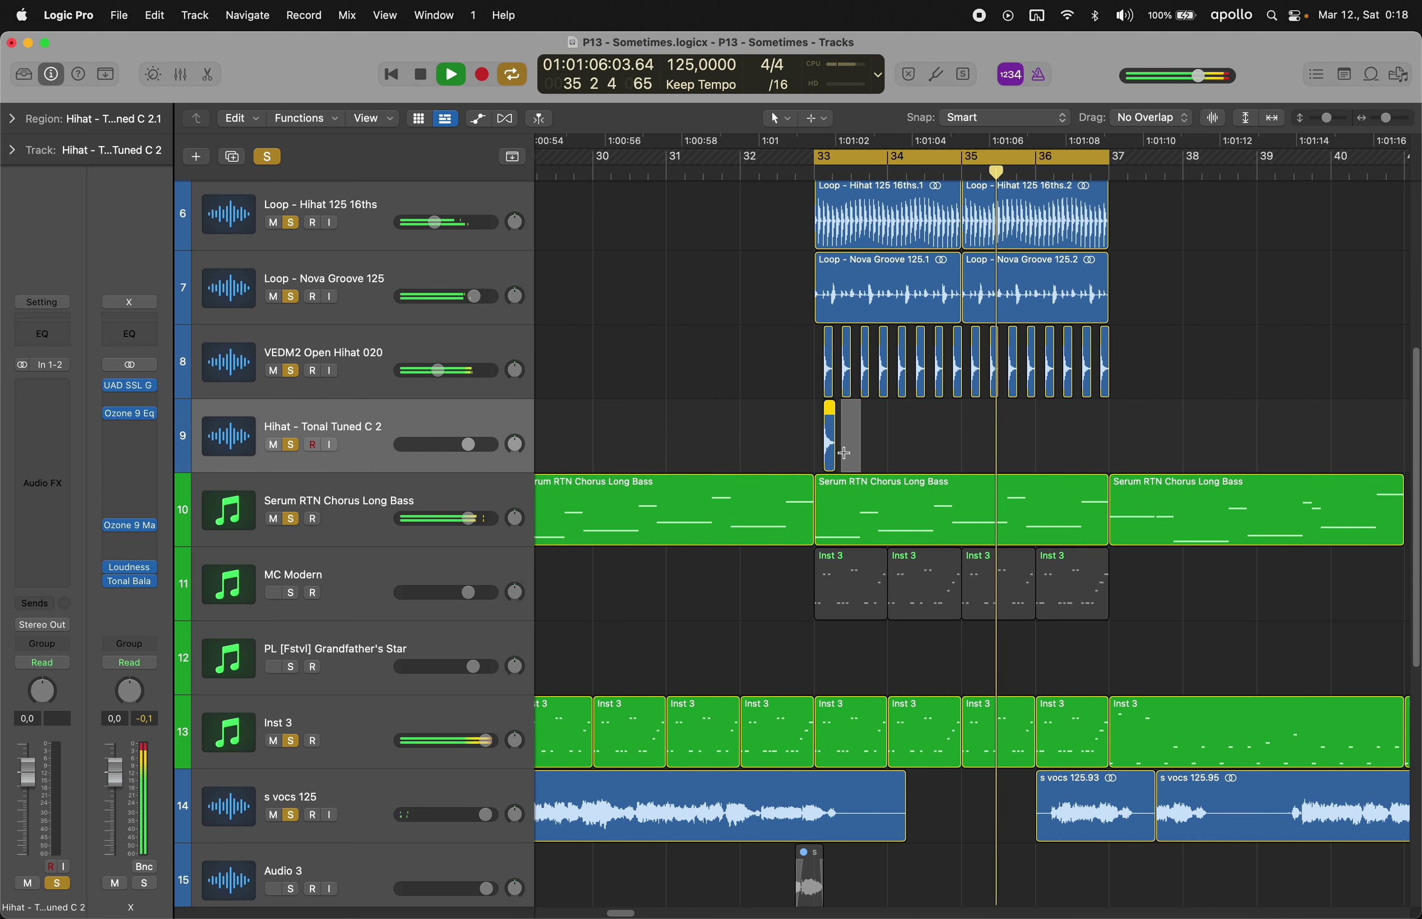
pyautogui.press('super+r')
pyautogui.press('super+r')
pyautogui.press('super+r')
pyautogui.press('super+r')
pyautogui.press('super+r')
pyautogui.press('super+r')
pyautogui.press('super+r')
pyautogui.press('super+r')
pyautogui.press('super+r')
pyautogui.press('super+r')
pyautogui.press('super+r')
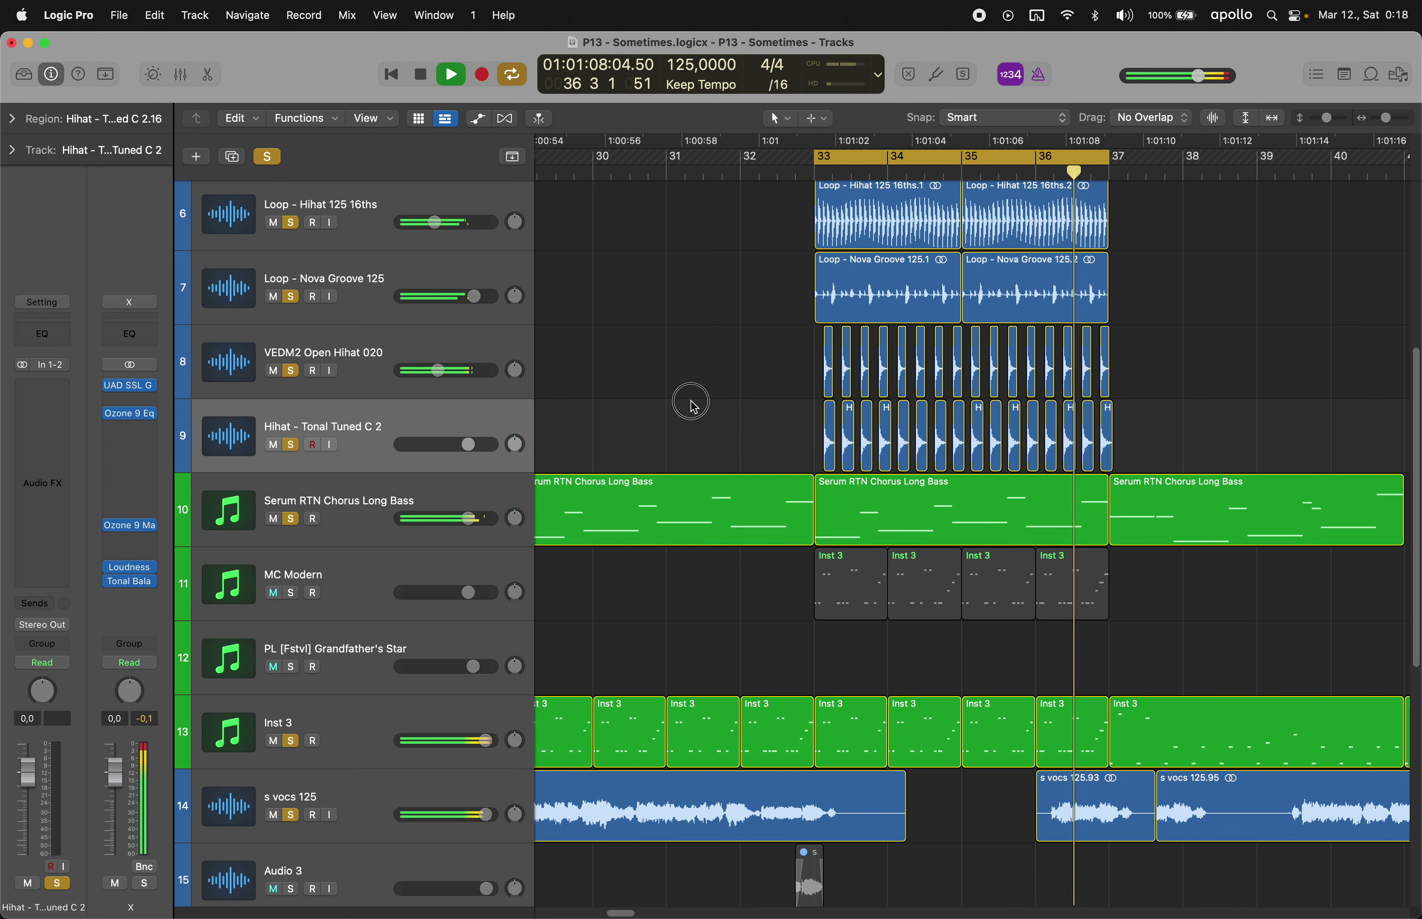
# - Lower the volume of the Hihat - Tonal Tuned C 2 track and add a soloed audio track below it
pyautogui.moveTo(28, 776); pyautogui.dragTo(29, 802)
pyautogui.press('alt+super+a')
pyautogui.click(296, 425)
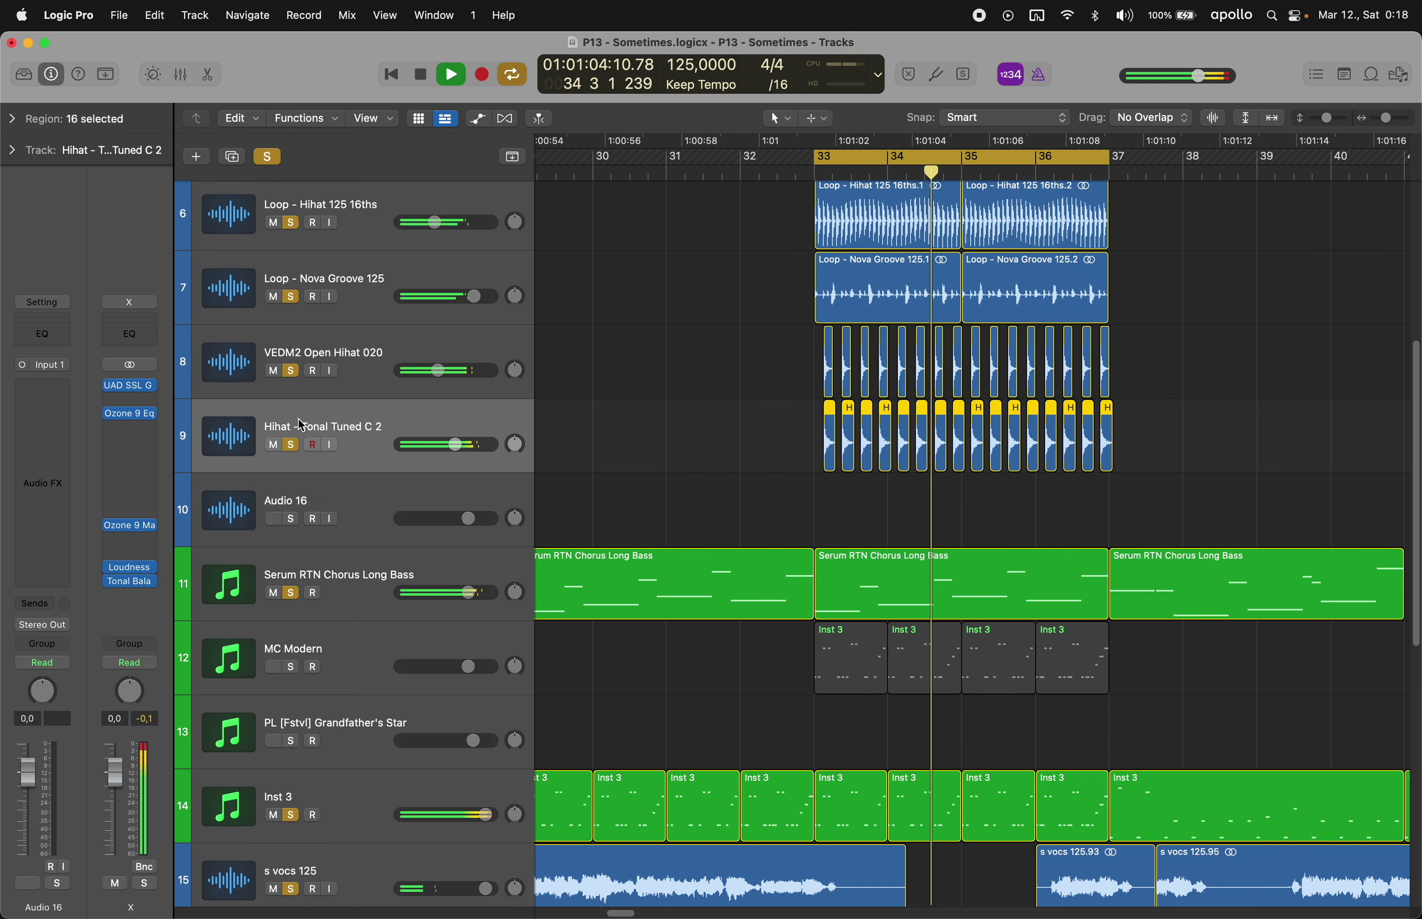
pyautogui.click(375, 501)
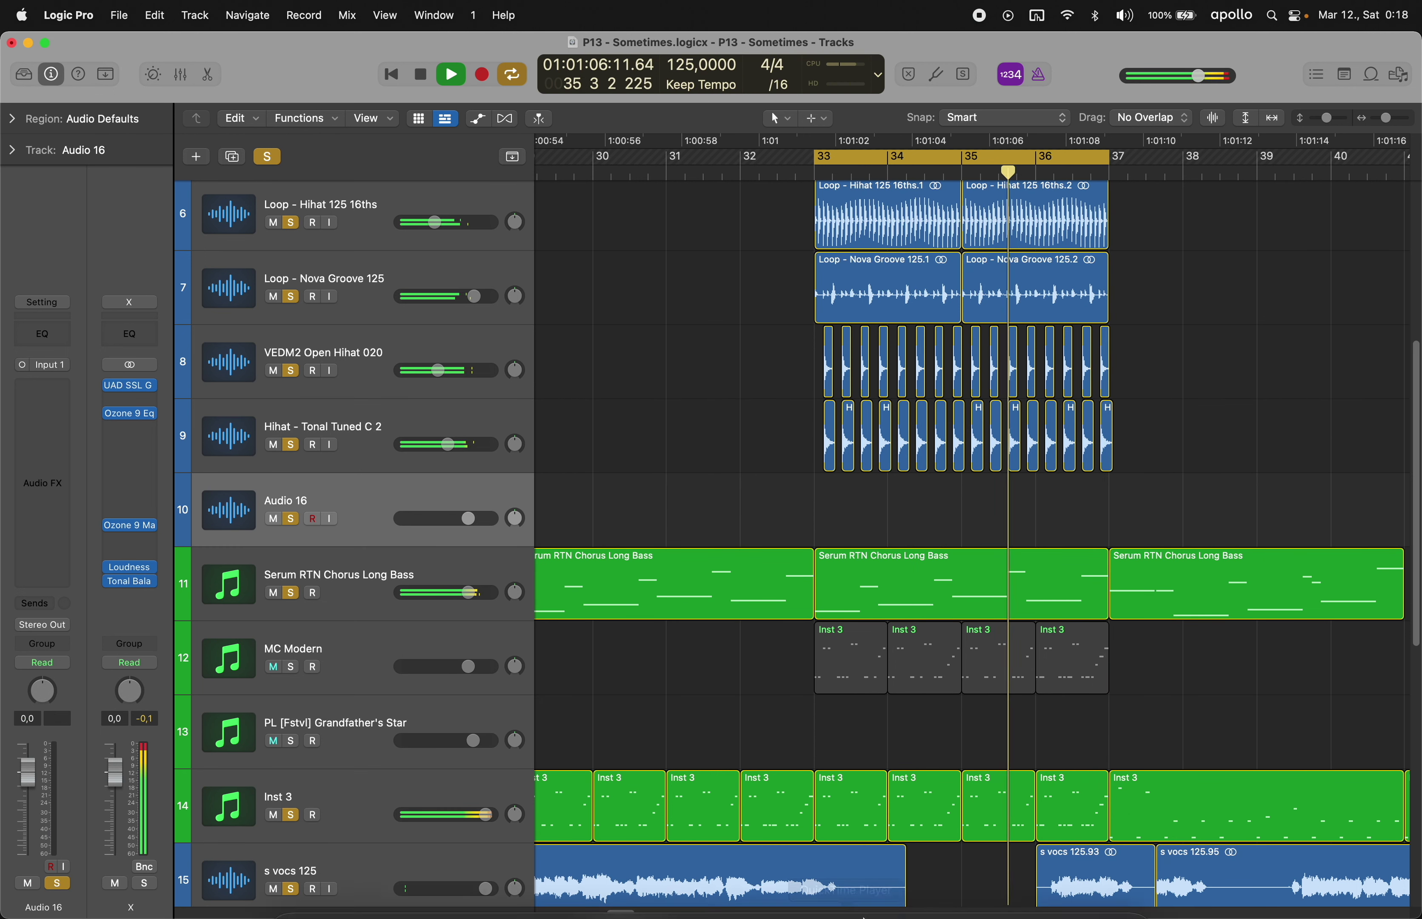
# - Search the Own folder in Ableton Live for "ride" and audition the ride and hihat rider loops
pyautogui.click(696, 907)
pyautogui.click(770, 103)
pyautogui.write('ride')
pyautogui.click(950, 180)
pyautogui.press('Down')
pyautogui.press('Down')
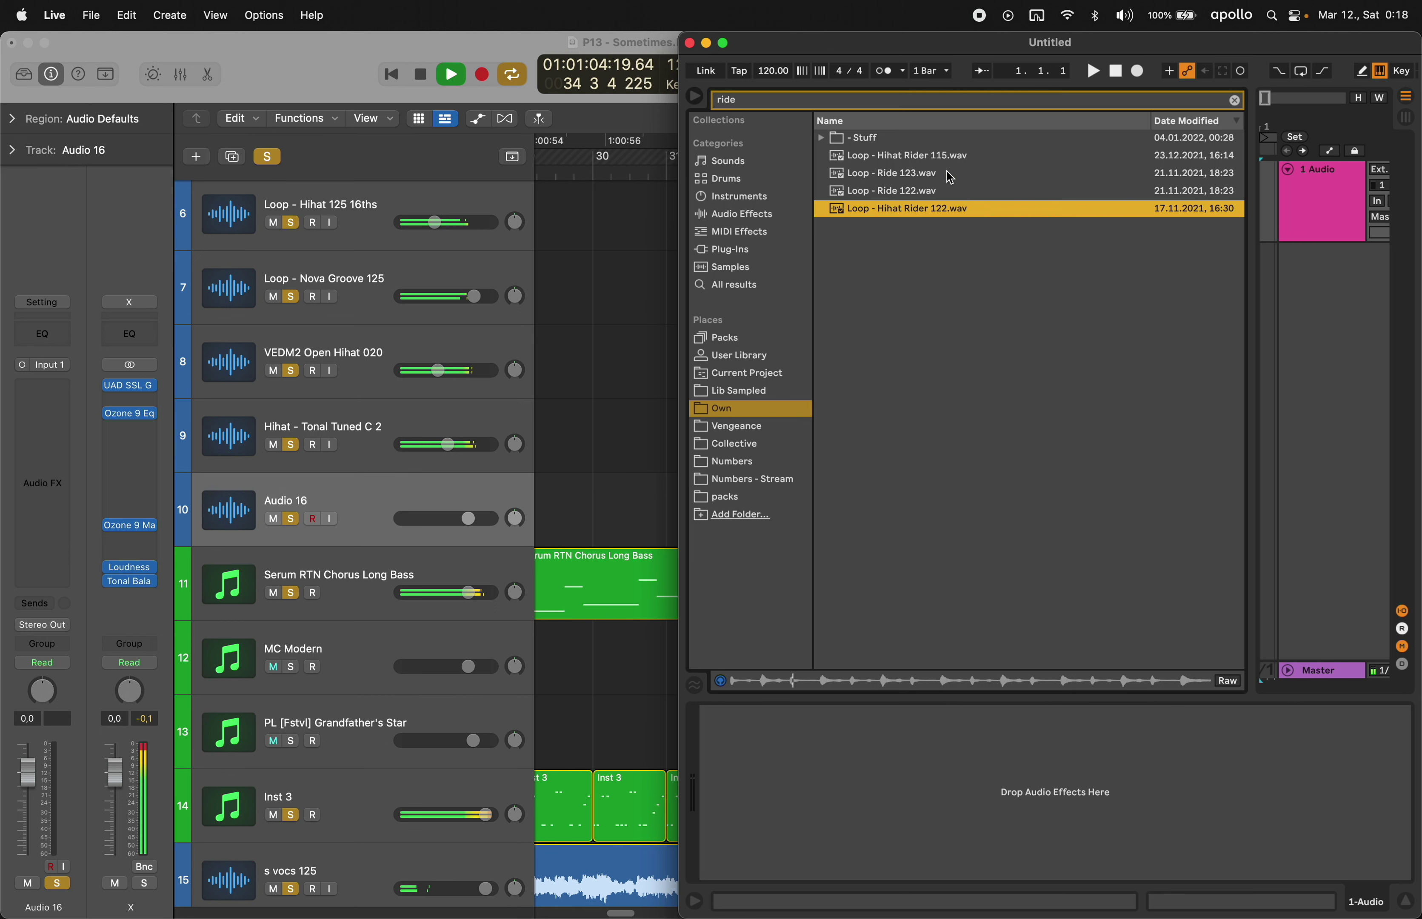
pyautogui.click(950, 160)
pyautogui.press('Down')
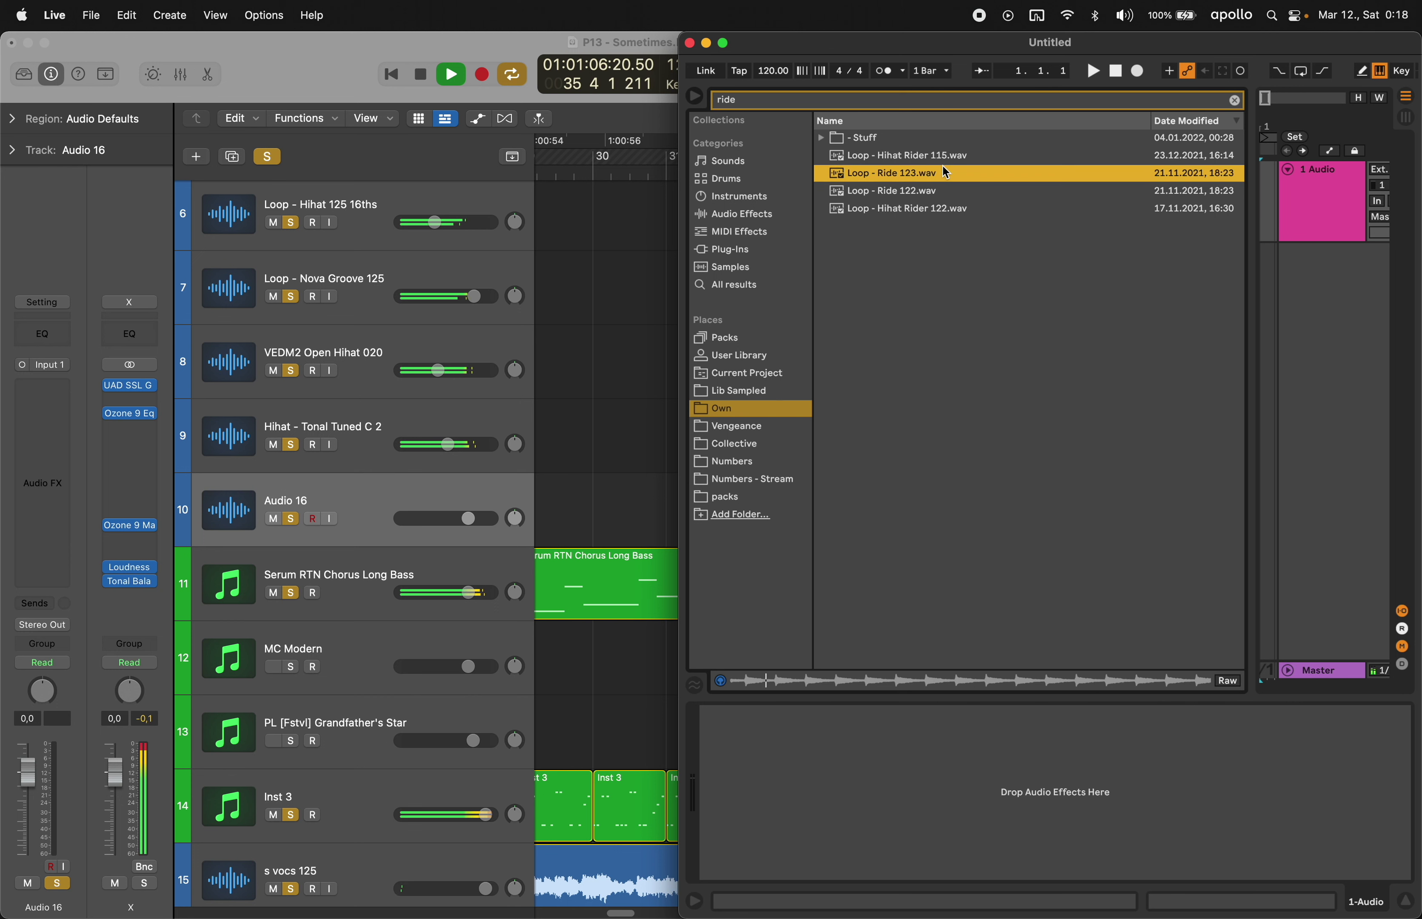
# - Bring Loop - Ride 123.wav onto the new audio track, copy it to bar 33, and delete the original region
pyautogui.moveTo(854, 177); pyautogui.dragTo(609, 521)
pyautogui.click(791, 499)
pyautogui.press('super+c')
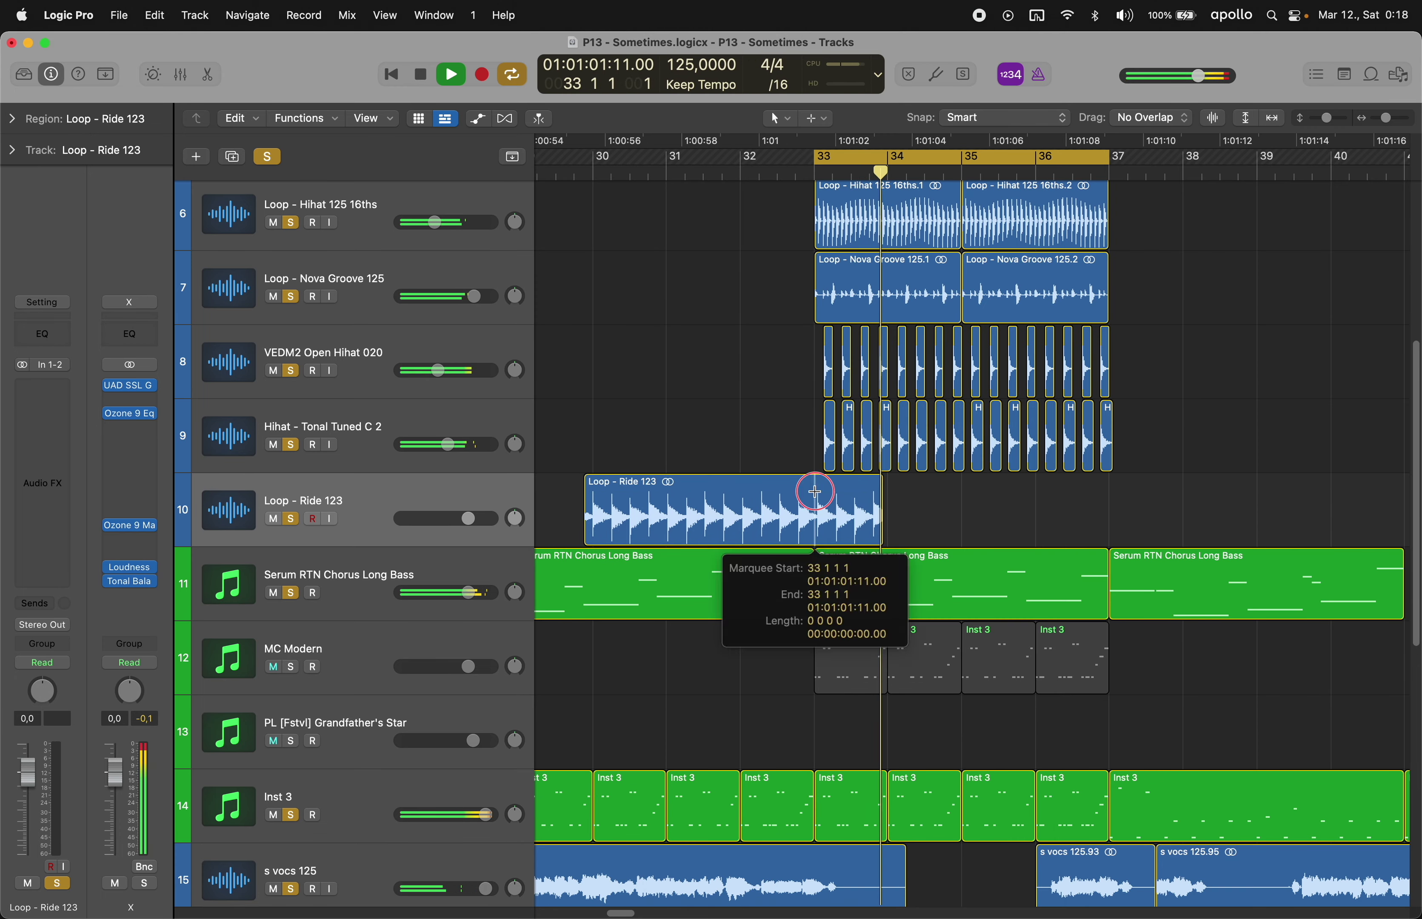
pyautogui.press('super+v')
pyautogui.click(753, 502)
pyautogui.press('Delete')
# - Enable Flex in Speed (FX) mode on Loop - Ride 123 and stretch its region to end at bar 37
pyautogui.click(308, 490)
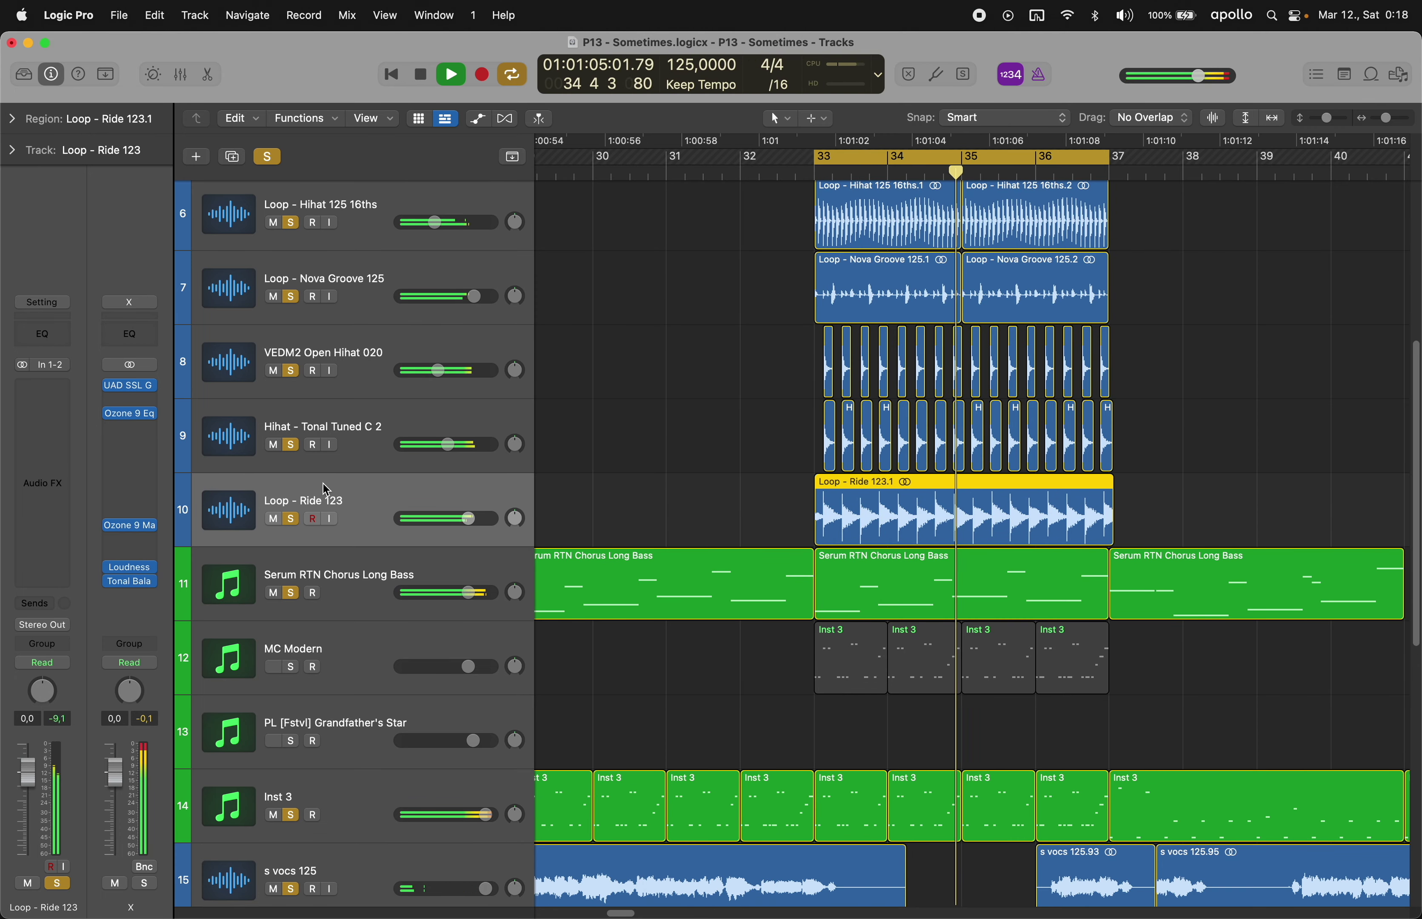
pyautogui.press('super+f')
pyautogui.click(359, 529)
pyautogui.click(353, 612)
pyautogui.moveTo(1107, 484)
pyautogui.mouseDown()
pyautogui.moveTo(1065, 499)
pyautogui.moveTo(1108, 495)
pyautogui.mouseUp()
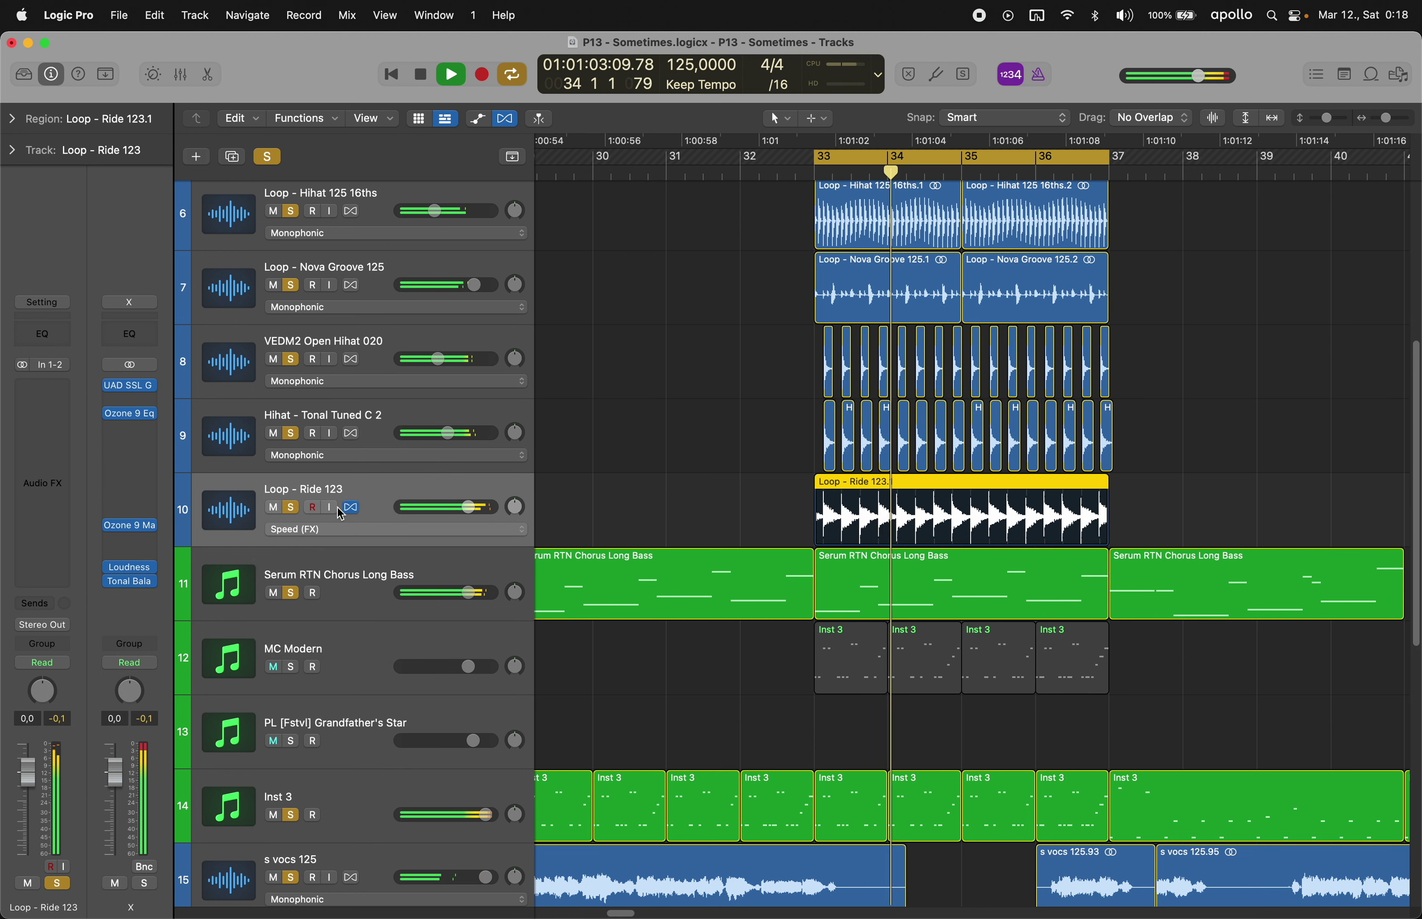
# - Hide the Flex view and set the Loop - Ride 123 track volume to -8.0 dB
pyautogui.press('super+f')
pyautogui.click(702, 387)
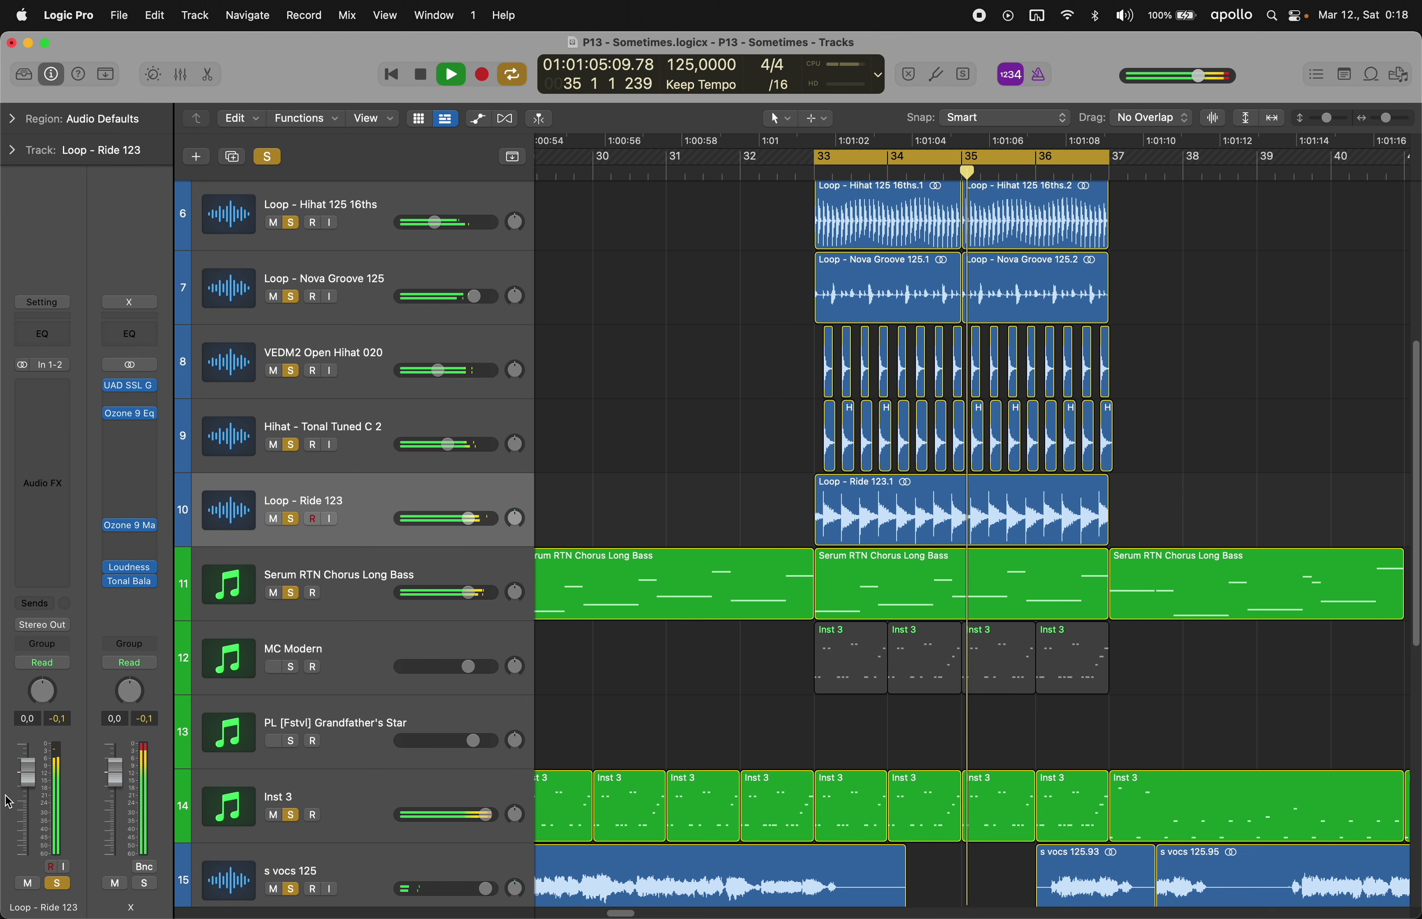
pyautogui.moveTo(32, 818)
pyautogui.mouseDown()
pyautogui.moveTo(31, 833)
pyautogui.moveTo(60, 821)
pyautogui.mouseUp()
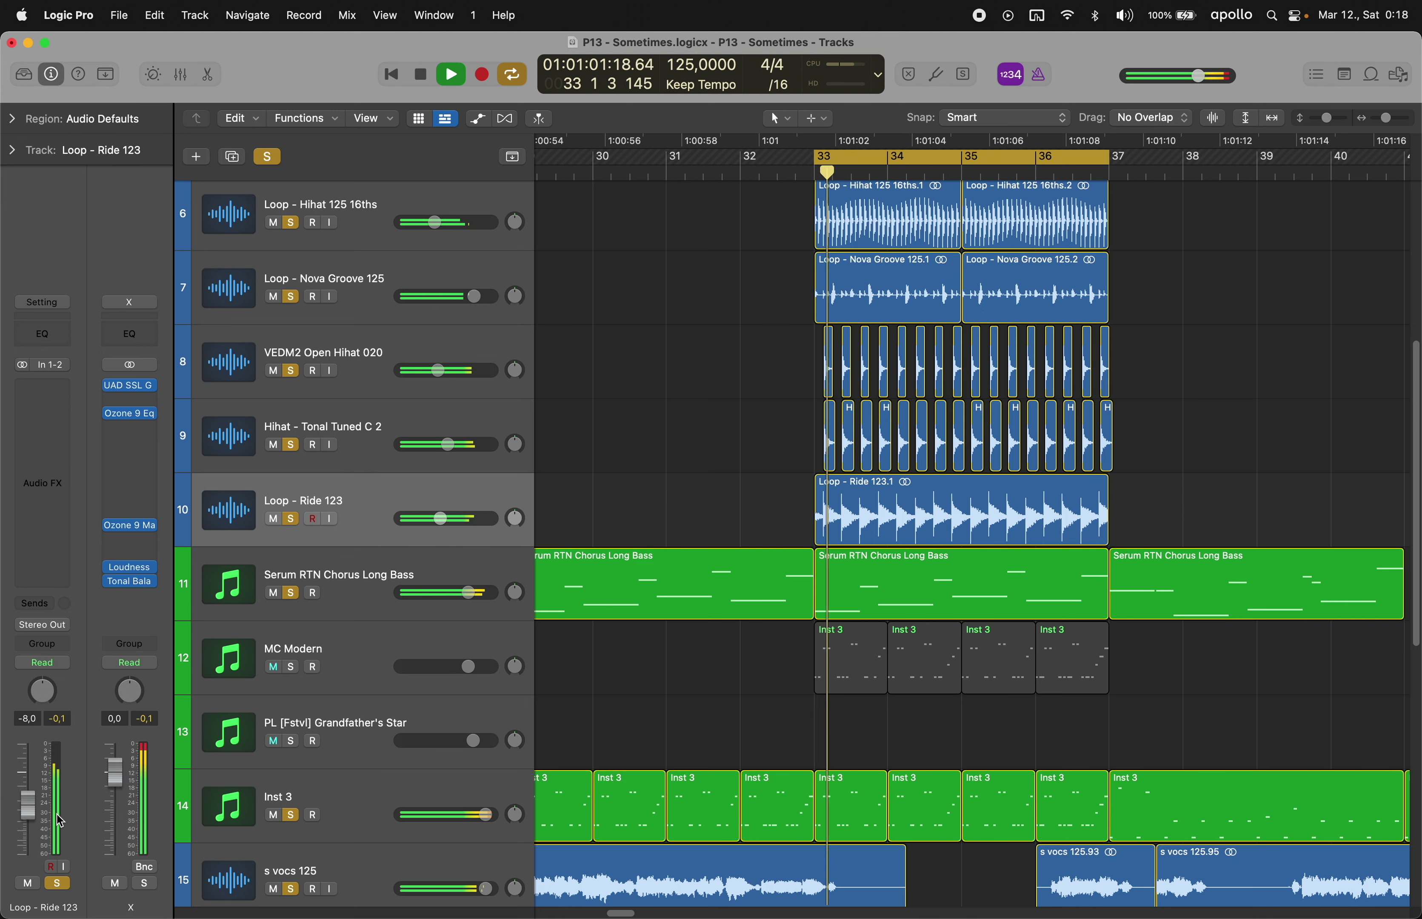
# - Solo MC Modern, set the Filter 1 cutoff of its Hive synth to 61.50, and select the PL [Fstvl] Grandfather's Star track
pyautogui.click(310, 692)
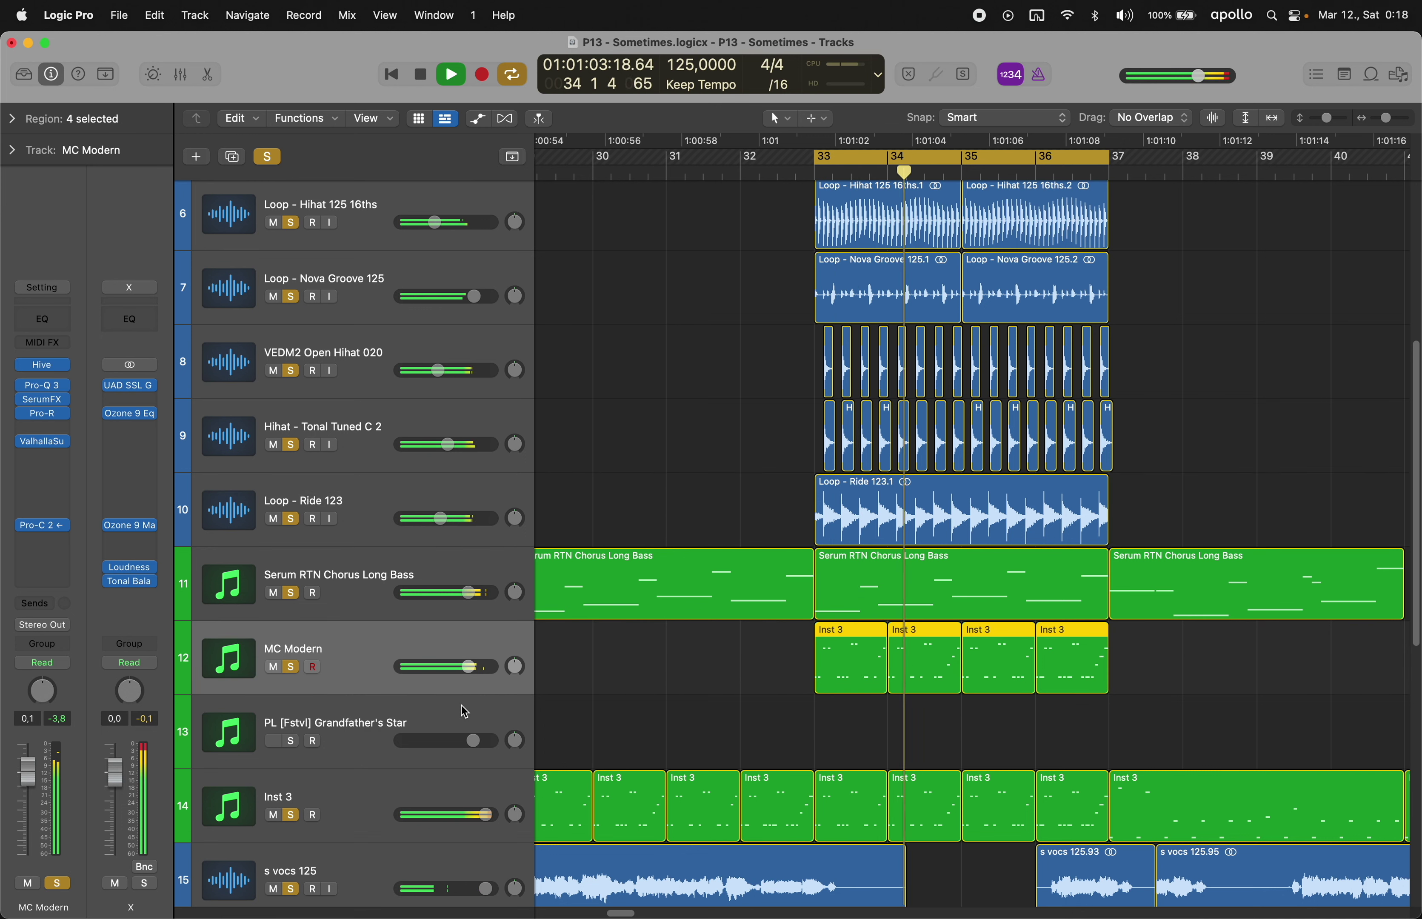
pyautogui.click(42, 365)
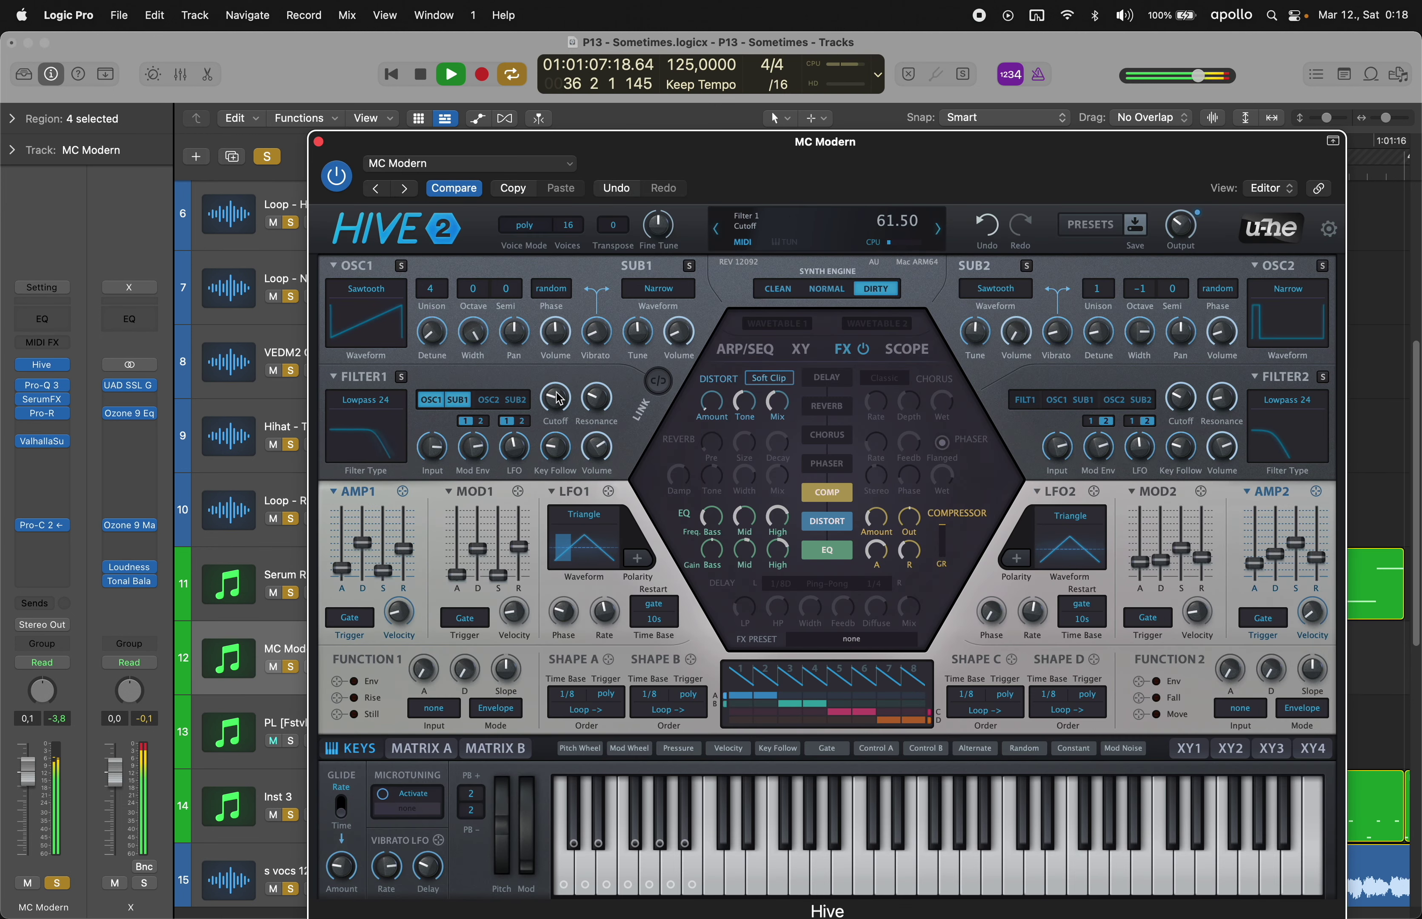
pyautogui.click(319, 142)
pyautogui.click(357, 729)
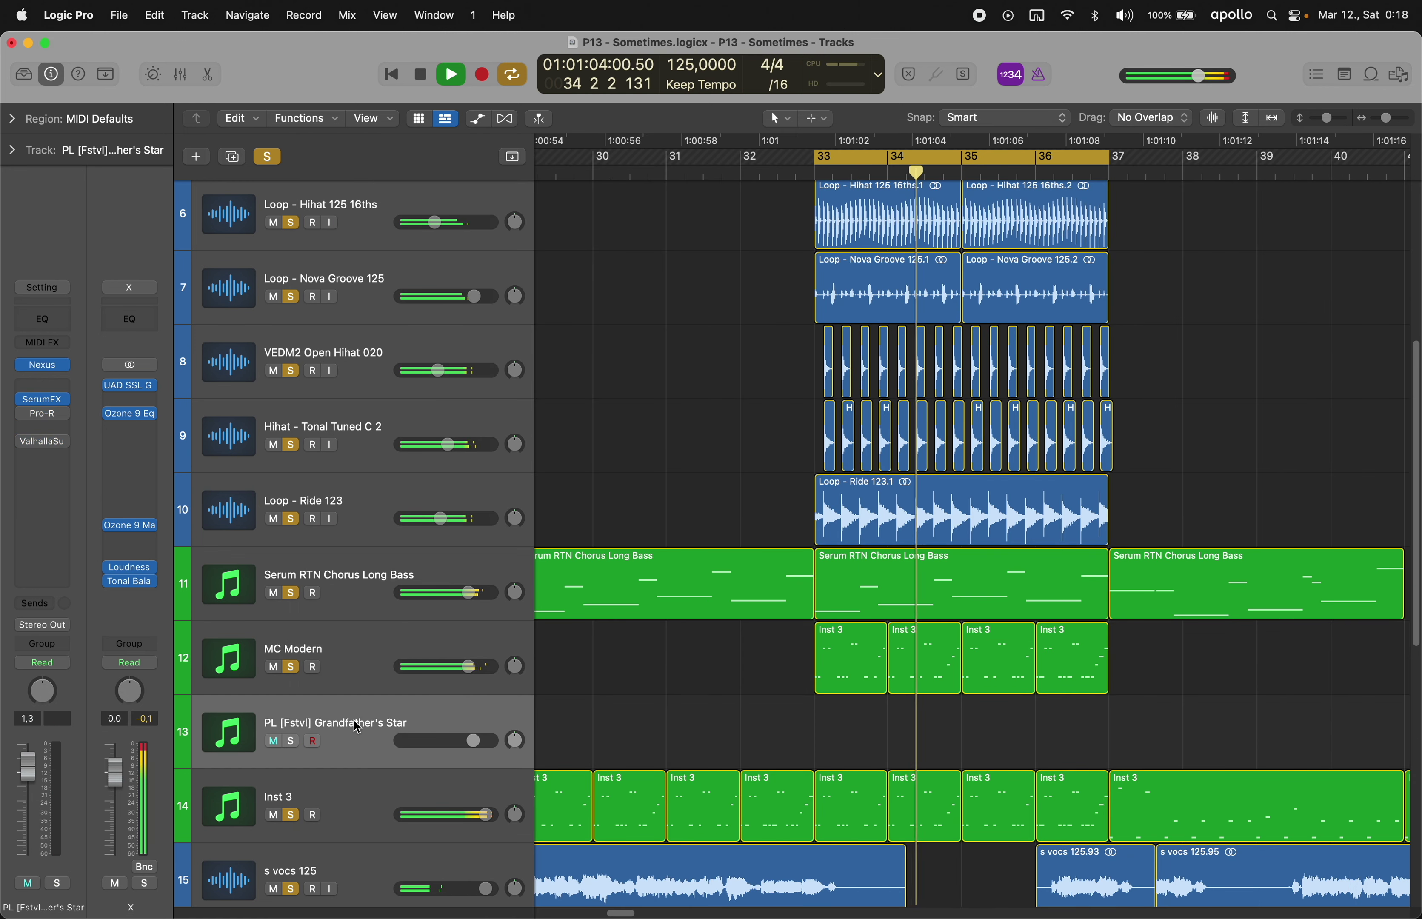
# - Add a software instrument track below PL [Fstvl] Grandfather's Star, clear all solos, and load the Nexus Violin GRM pad channel strip setting
pyautogui.press('alt+super+s')
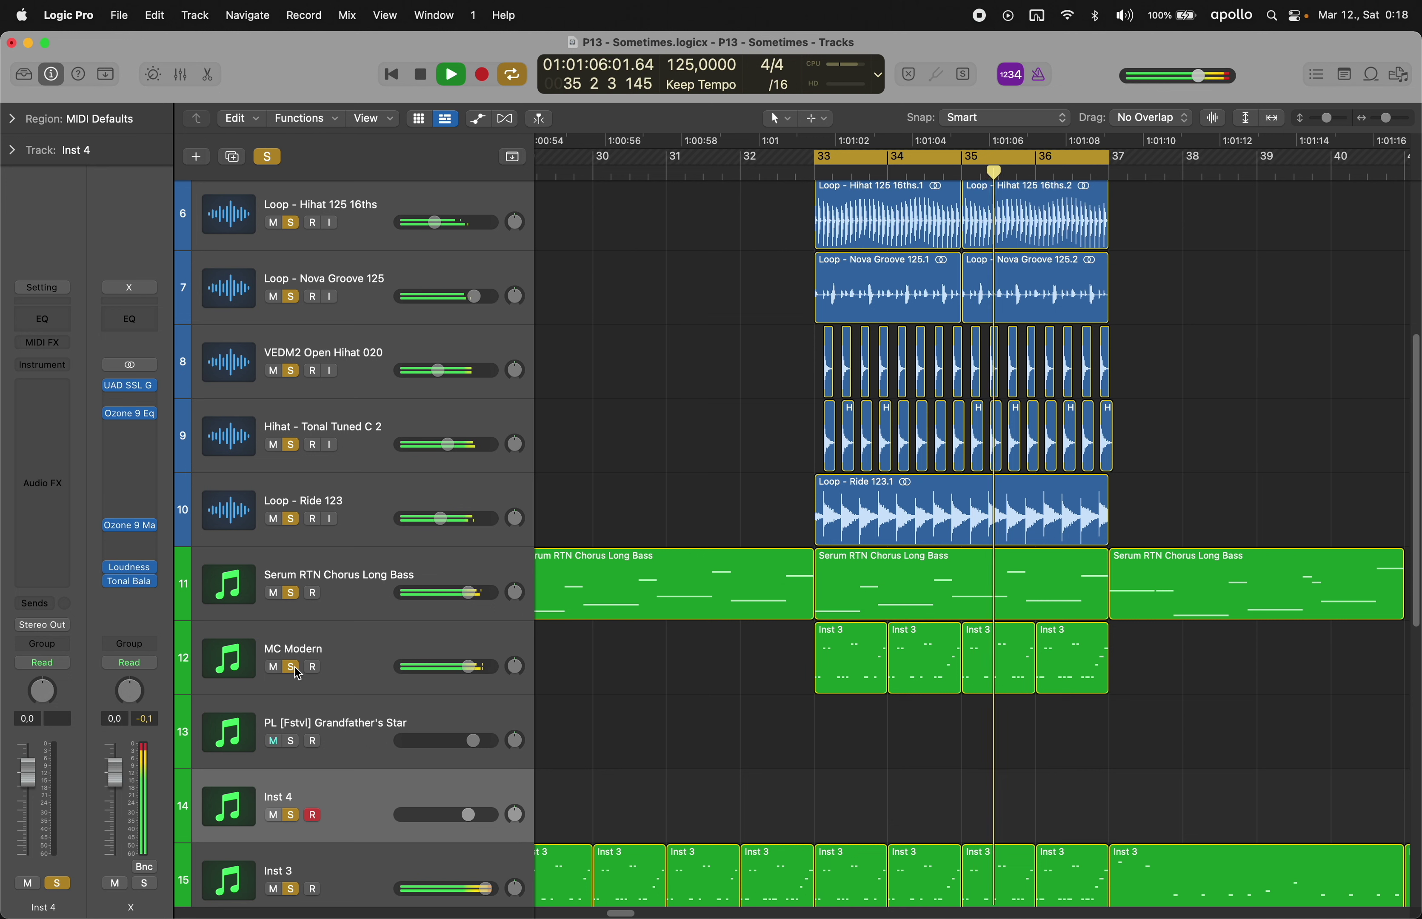
pyautogui.keyDown('alt'); pyautogui.click(291, 668); pyautogui.keyUp('alt')
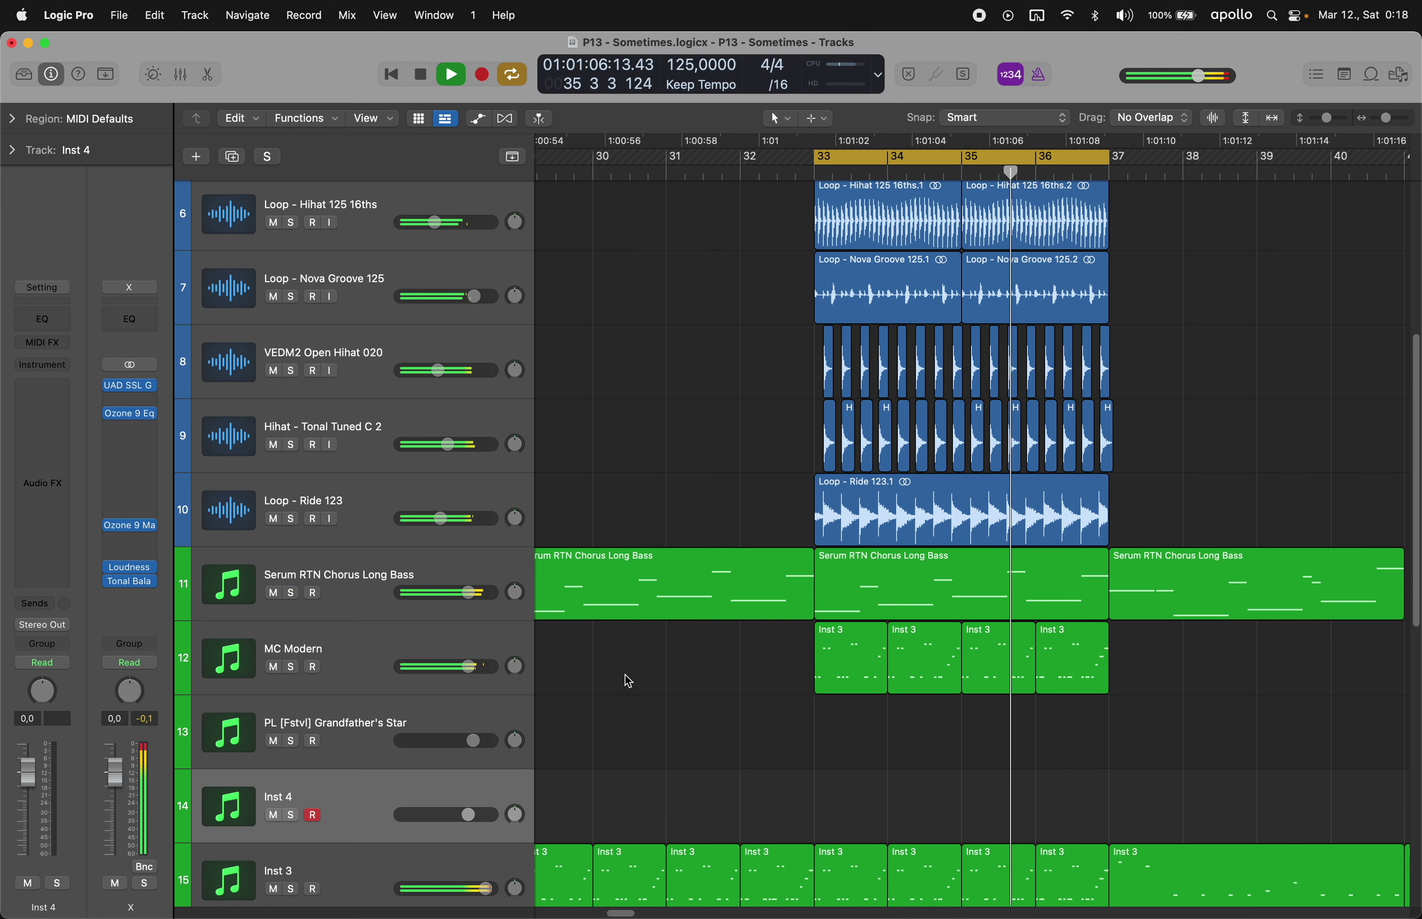
pyautogui.click(46, 366)
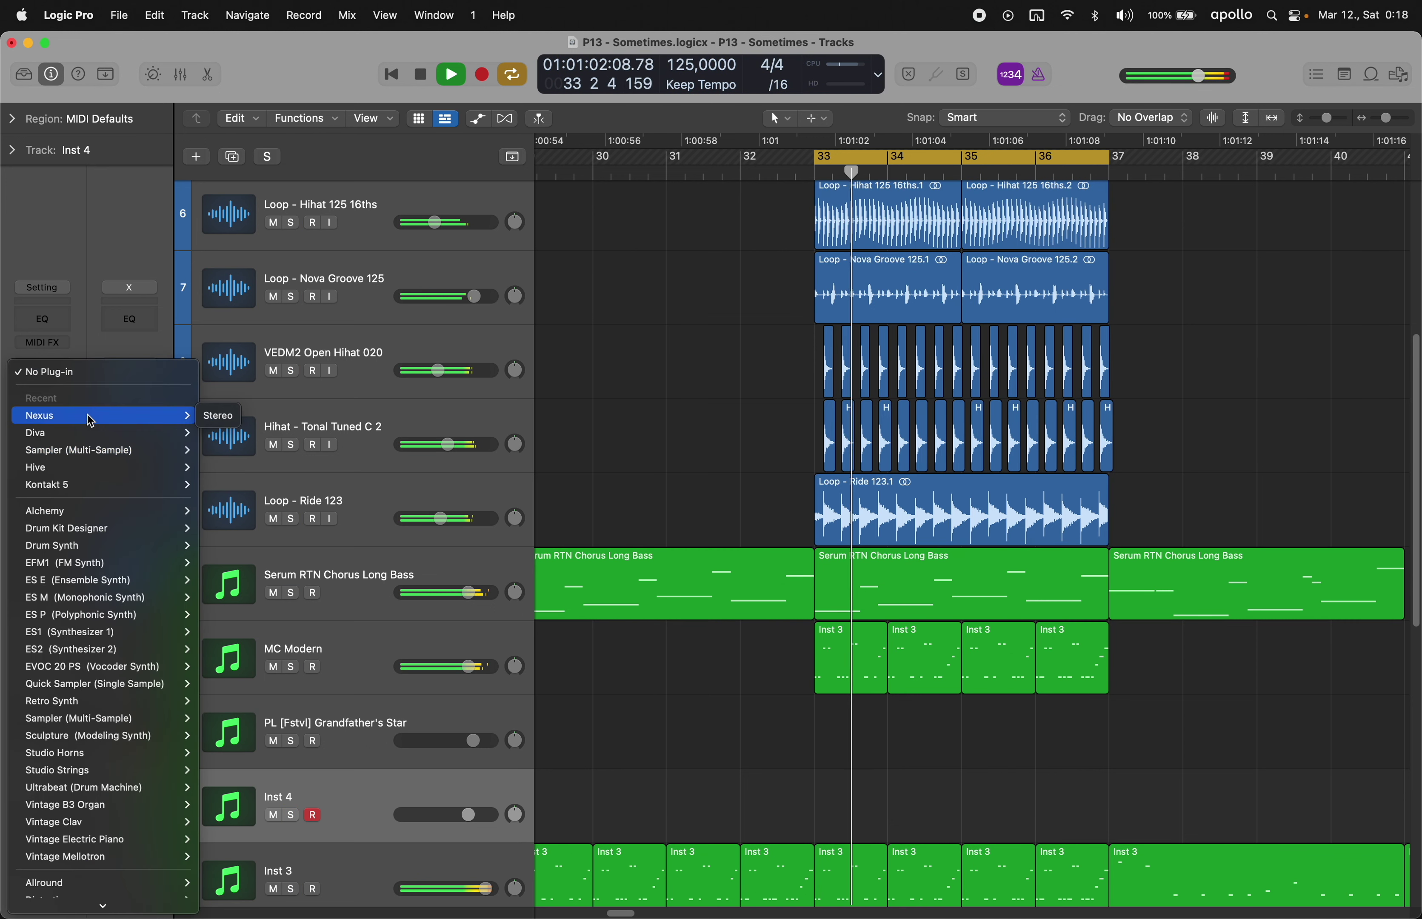
pyautogui.click(82, 293)
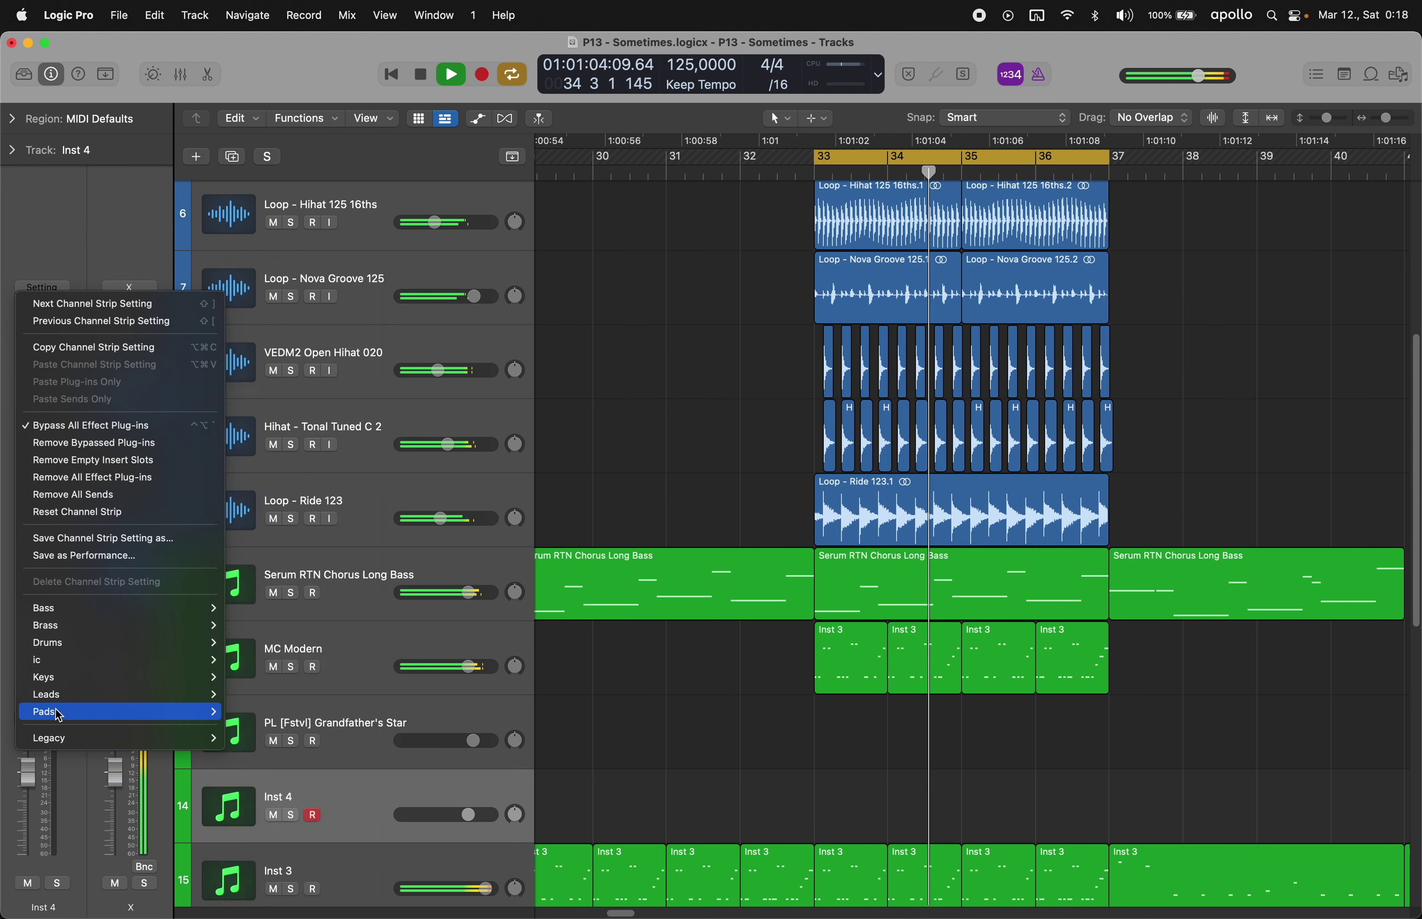
pyautogui.moveTo(203, 711)
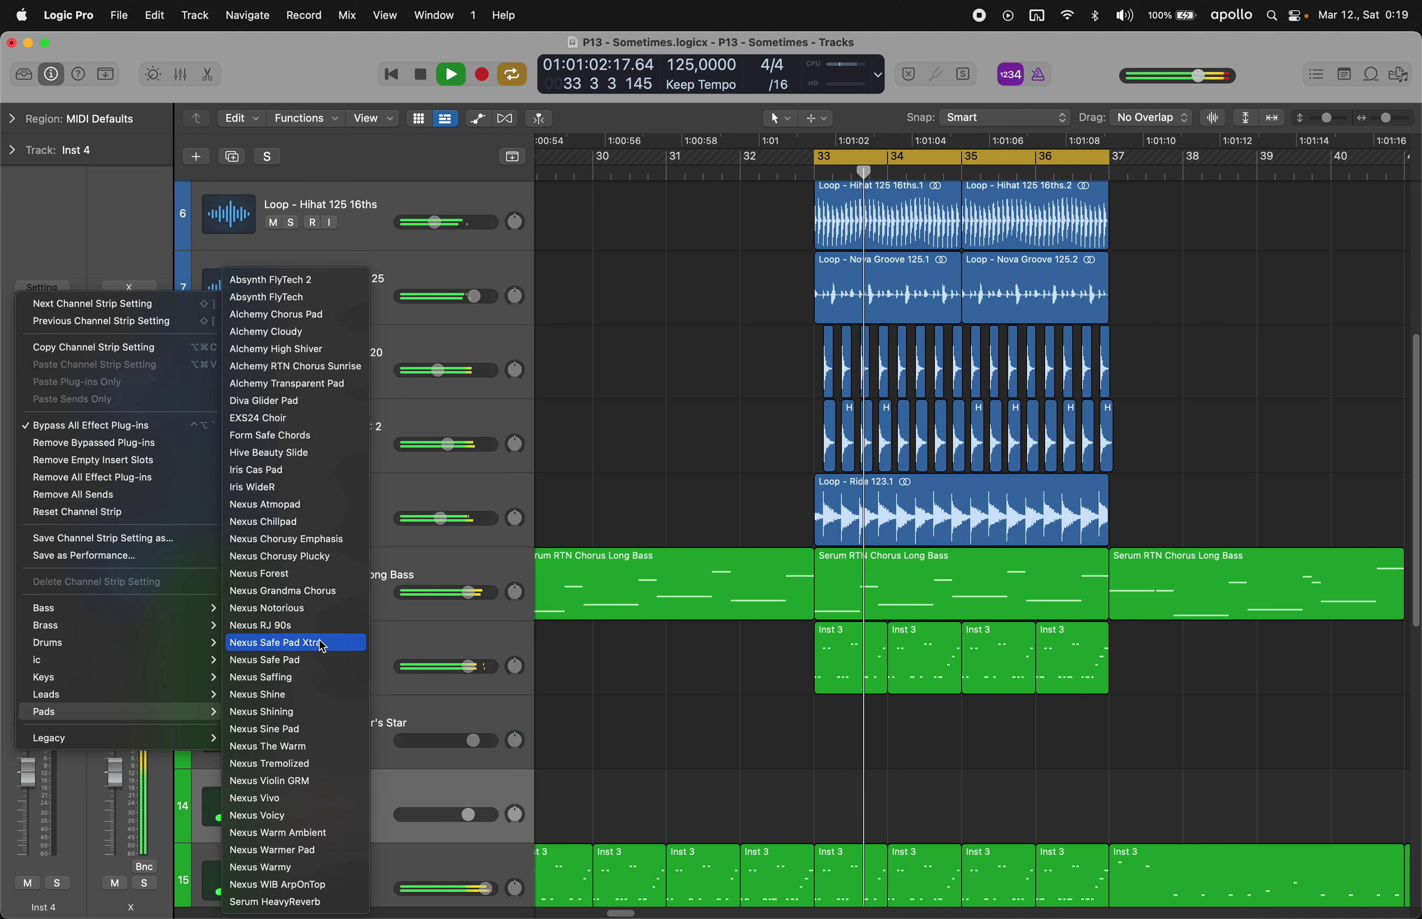
pyautogui.click(613, 829)
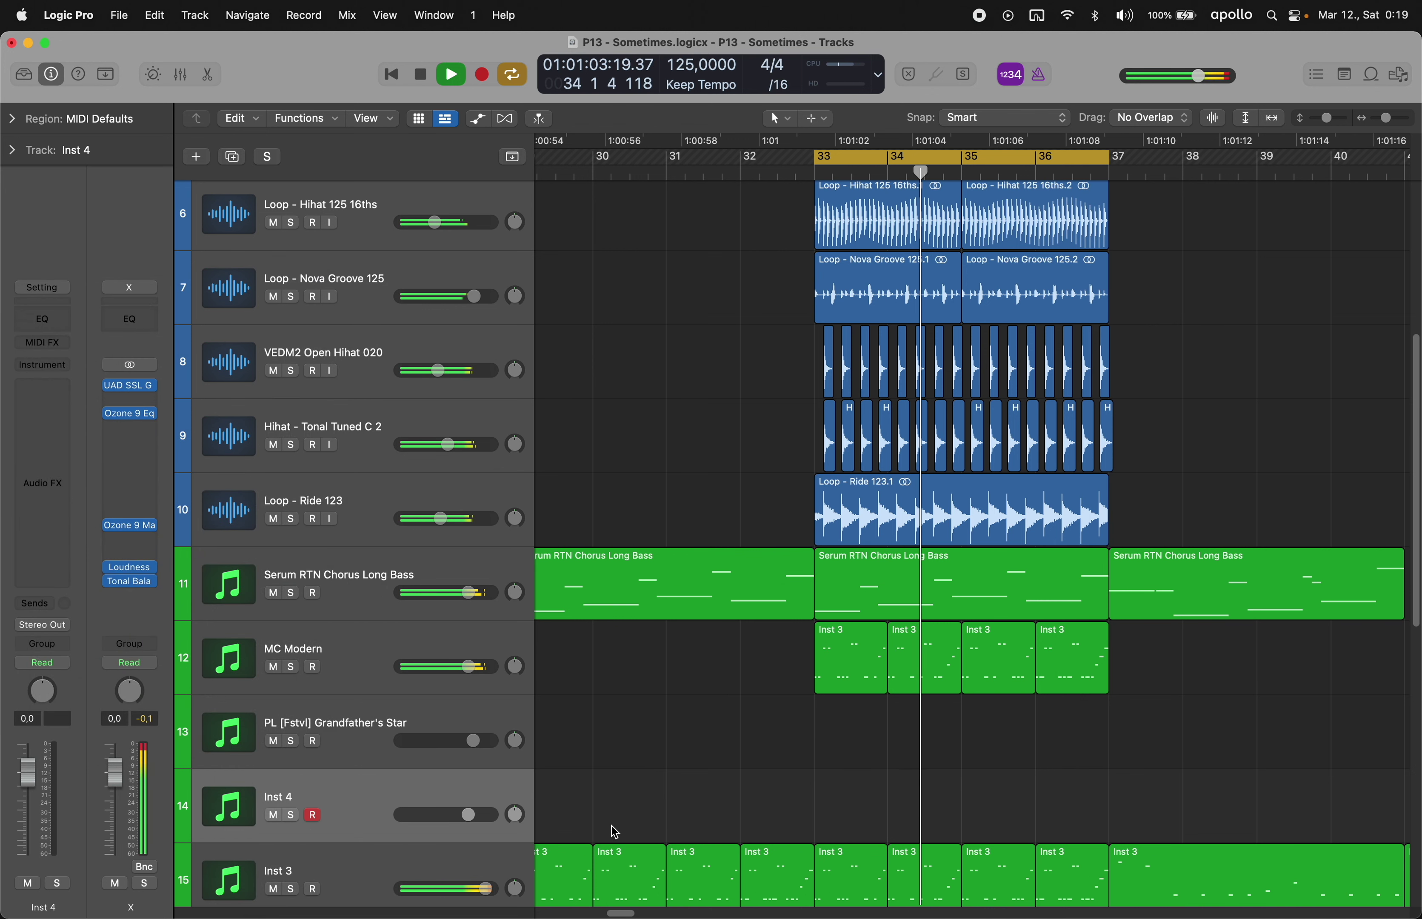
# - Create an empty MIDI region on the Nexus Violin GRM track from bar 33 to bar 37 and open it in the Piano Roll
pyautogui.rightClick(851, 803)
pyautogui.click(890, 688)
pyautogui.moveTo(880, 822); pyautogui.dragTo(1108, 836)
pyautogui.doubleClick(926, 803)
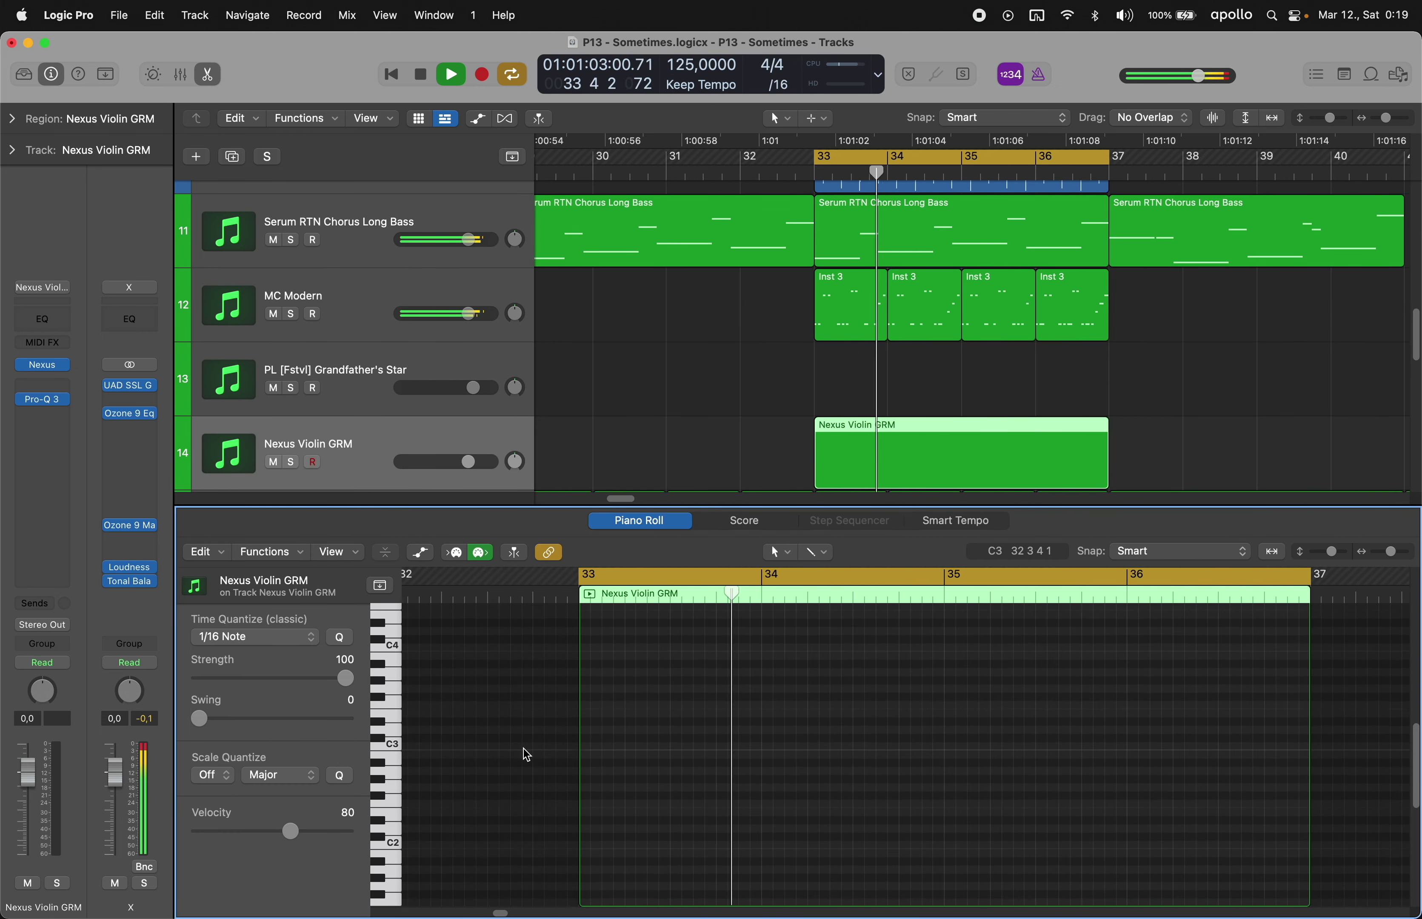
# - Draw two sustained notes, A4 and E5, across bars 33 to 37 and transpose both up one octave
pyautogui.moveTo(593, 778); pyautogui.dragTo(723, 781)
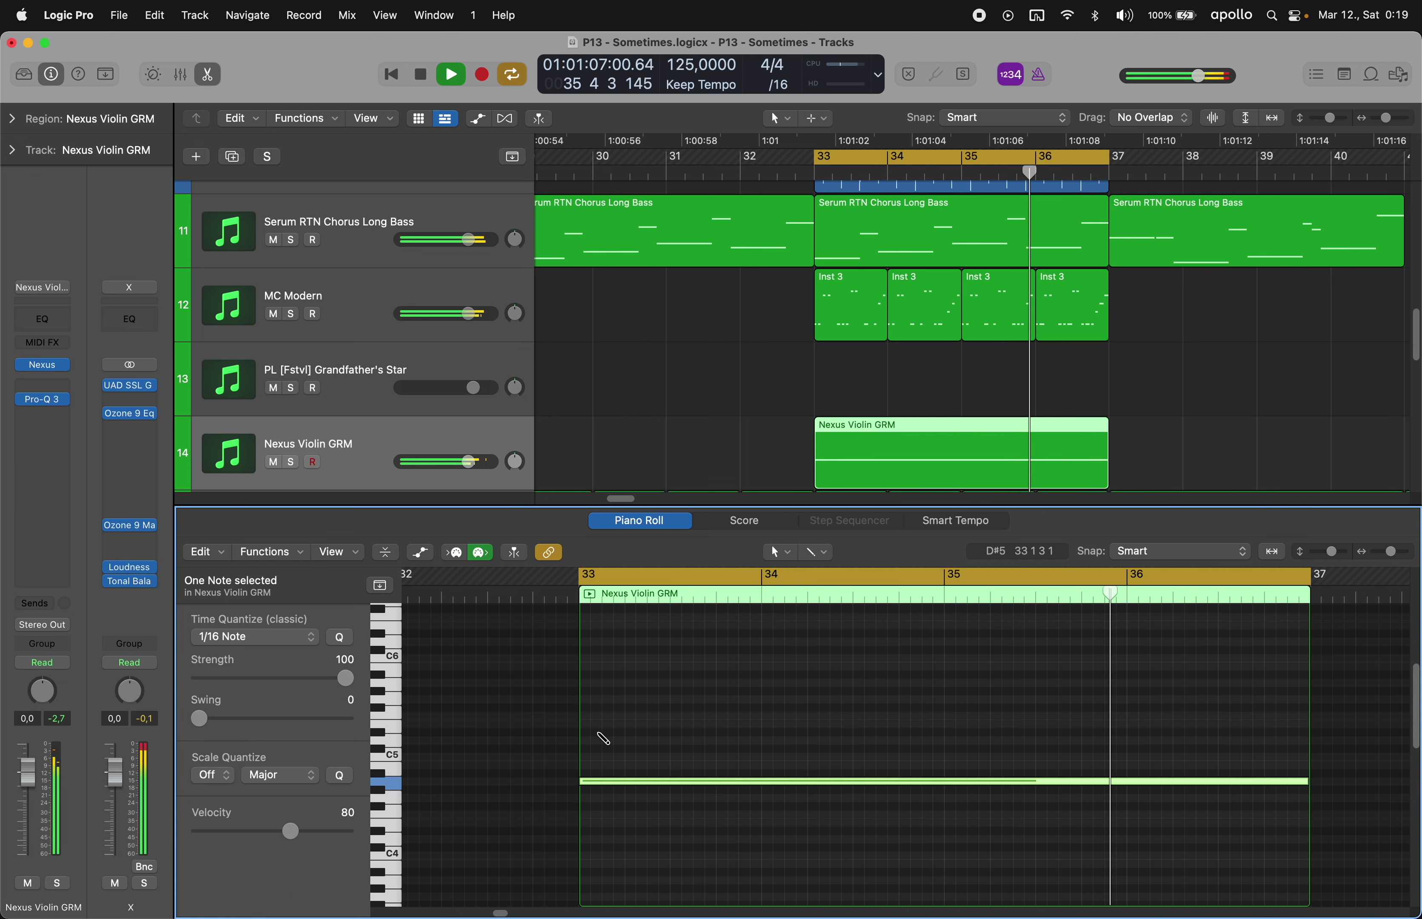
pyautogui.moveTo(584, 724); pyautogui.dragTo(717, 688)
pyautogui.hotkey('shift', '\\')
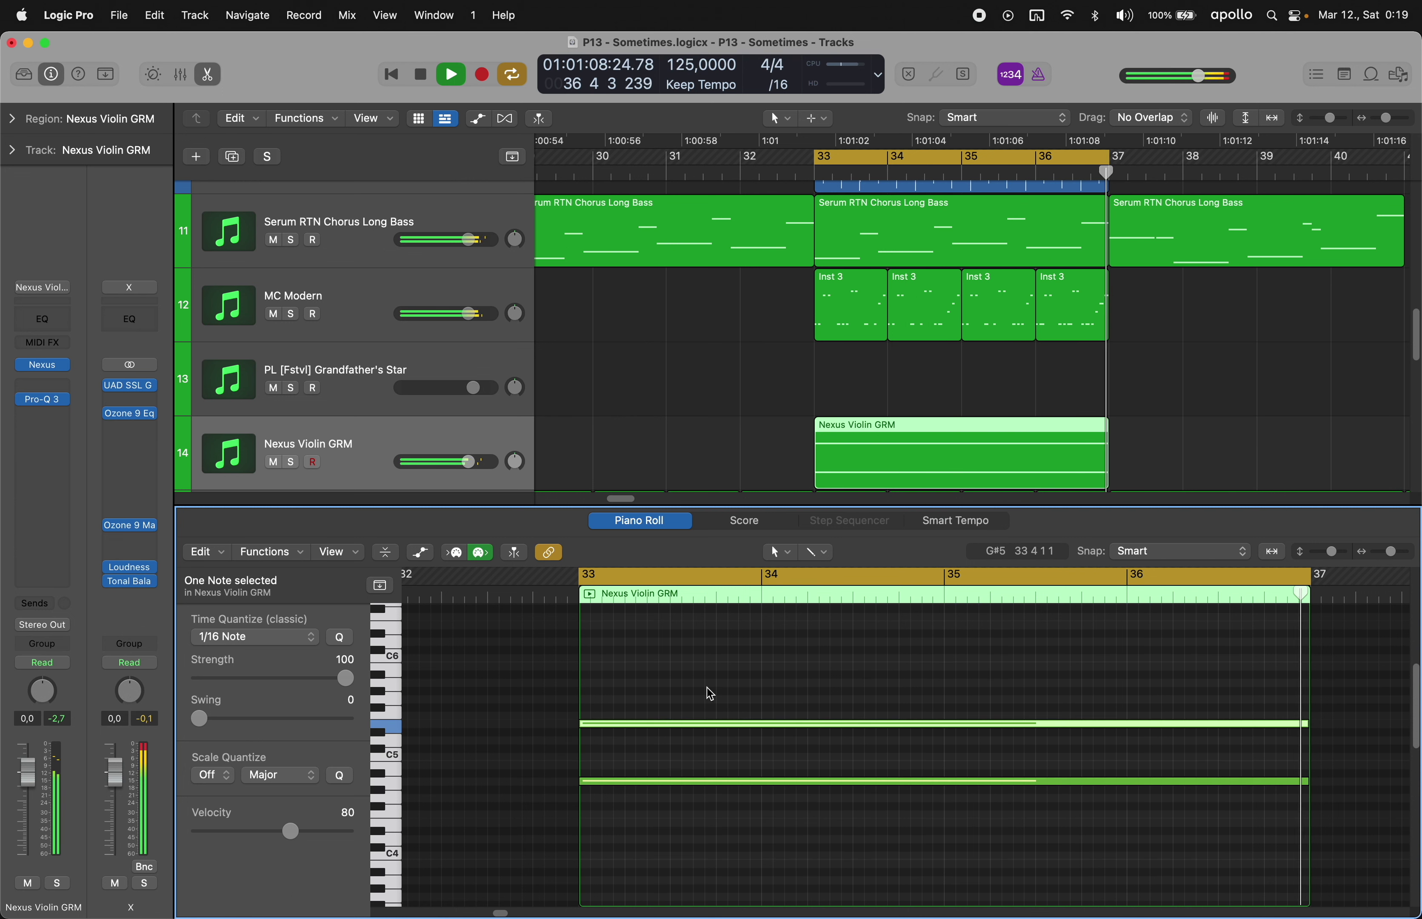
pyautogui.moveTo(585, 659); pyautogui.dragTo(655, 832)
pyautogui.hotkey('shift', 'alt', 'Up')
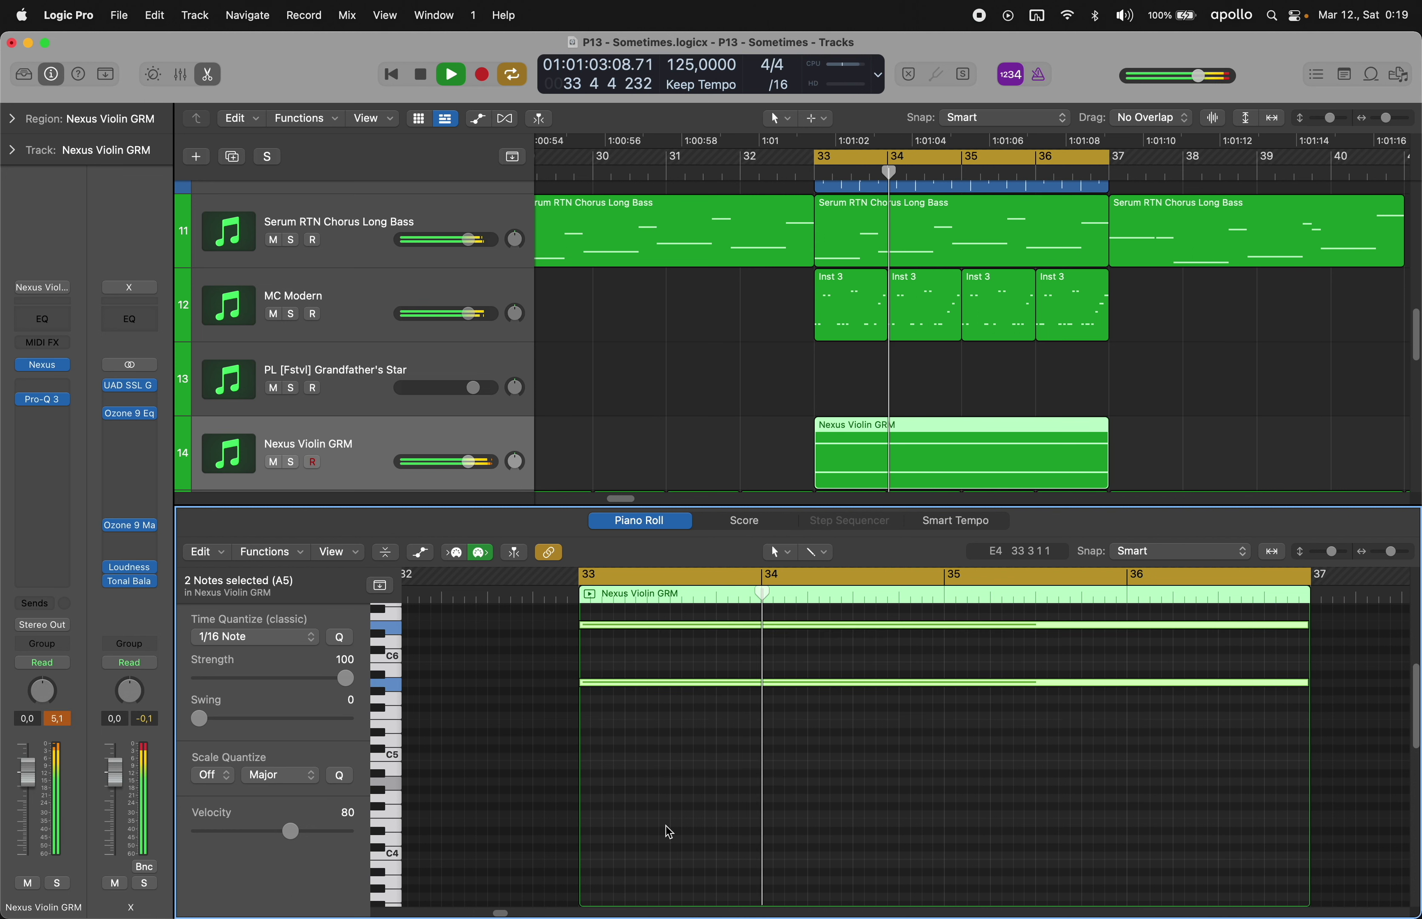
# - Set the Nexus Violin GRM track volume to -11.0 dB and restart playback
pyautogui.moveTo(27, 775); pyautogui.dragTo(27, 834)
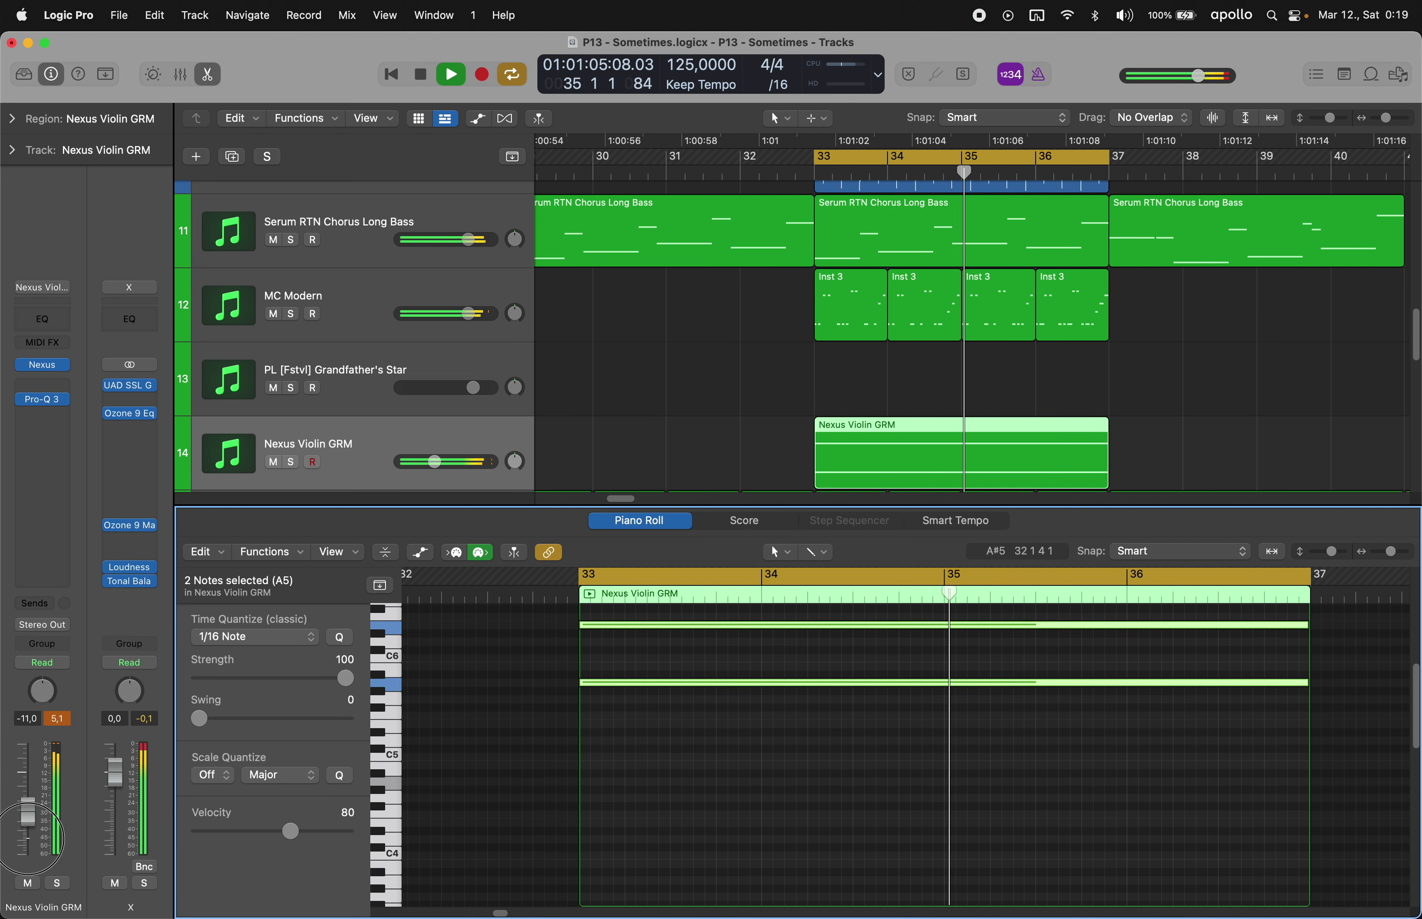
pyautogui.press('space')
pyautogui.press('space')
# - Copy the sustained A5 note one octave up to A6 across bars 33 to 37
pyautogui.scroll(3, 657, 708)
pyautogui.click(605, 711)
pyautogui.click(594, 735)
pyautogui.moveTo(593, 735); pyautogui.dragTo(597, 639)
pyautogui.scroll(1, 657, 652)
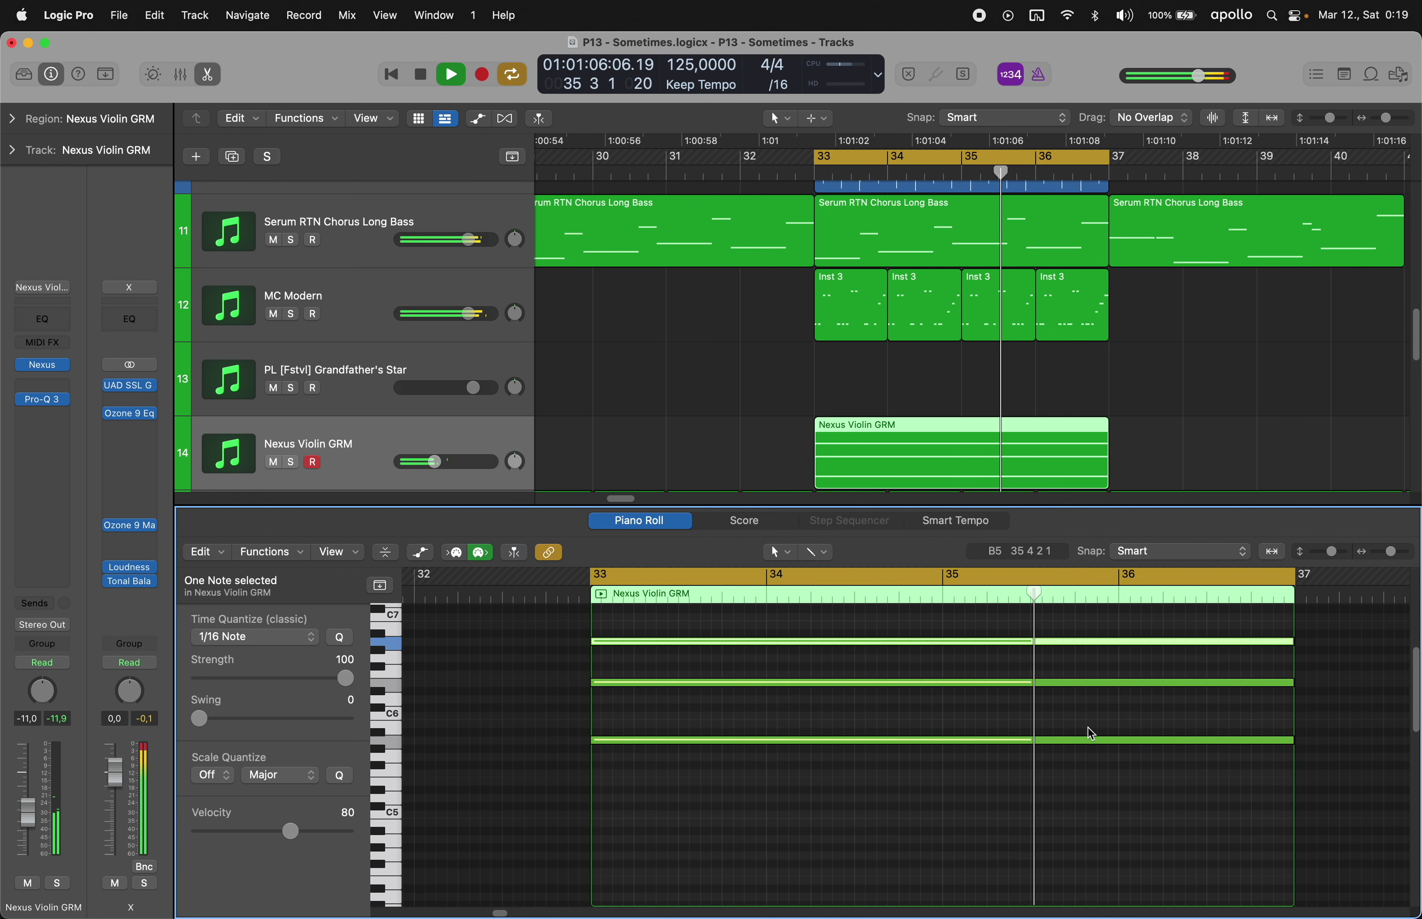
# - Add a one-bar B5 note at bar 36, and try a C6 note at bar 35 before deleting it
pyautogui.moveTo(1118, 730); pyautogui.dragTo(571, 768)
pyautogui.click(1009, 702)
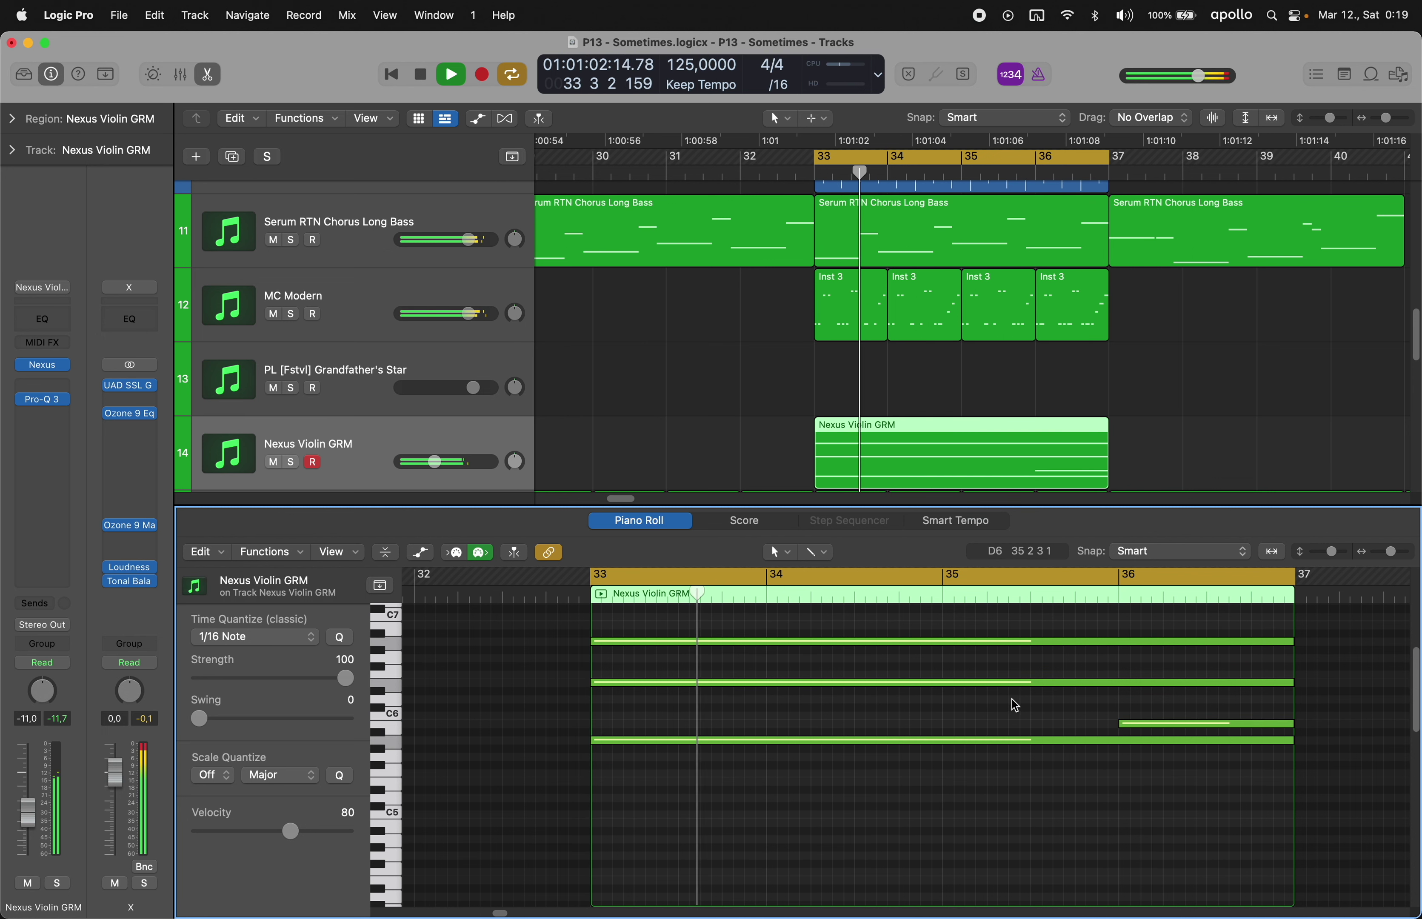
pyautogui.click(944, 715)
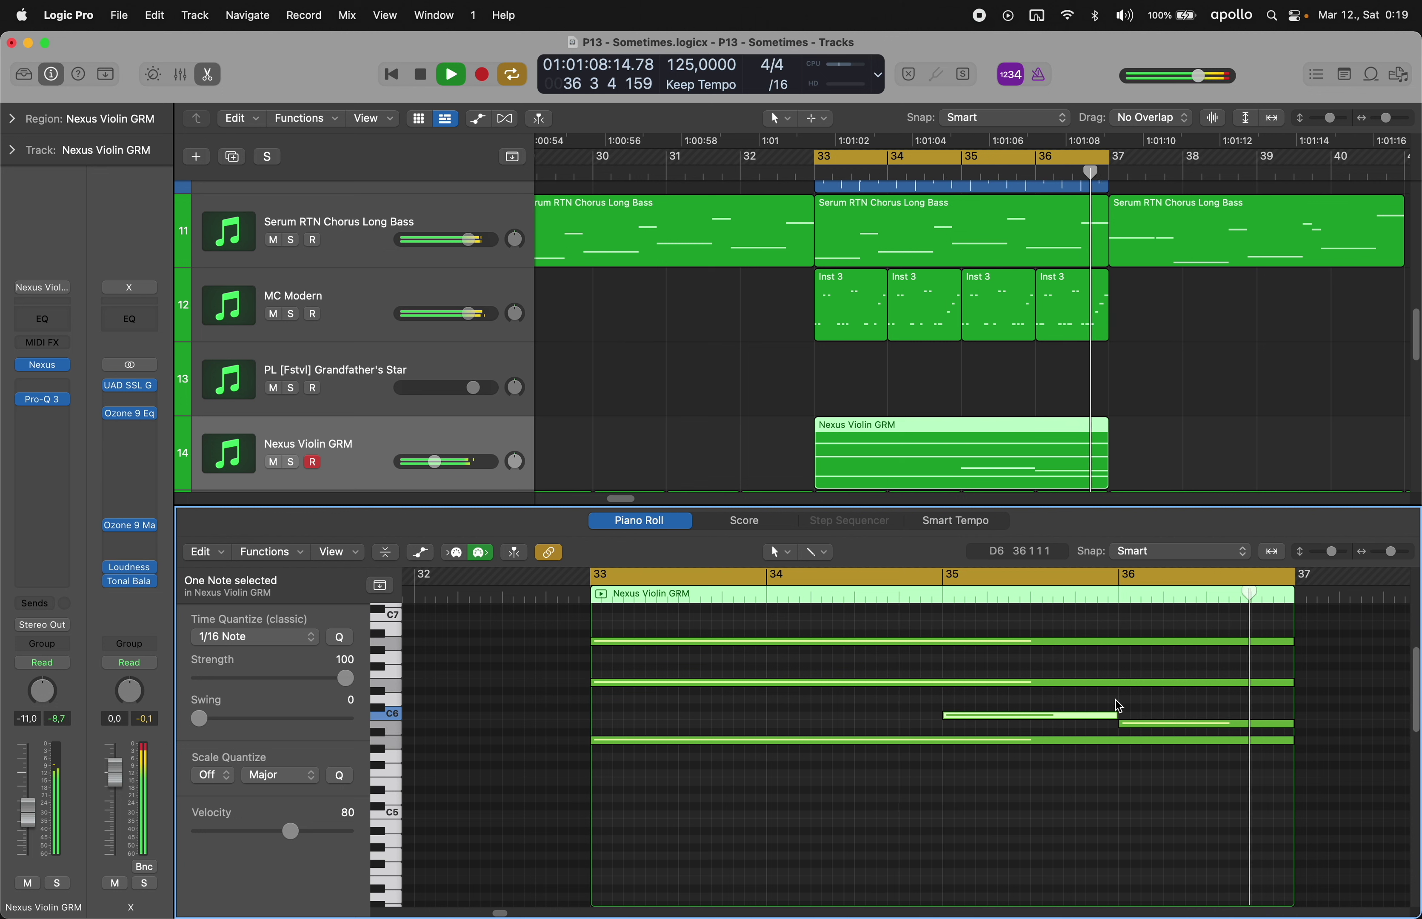
pyautogui.press('Delete')
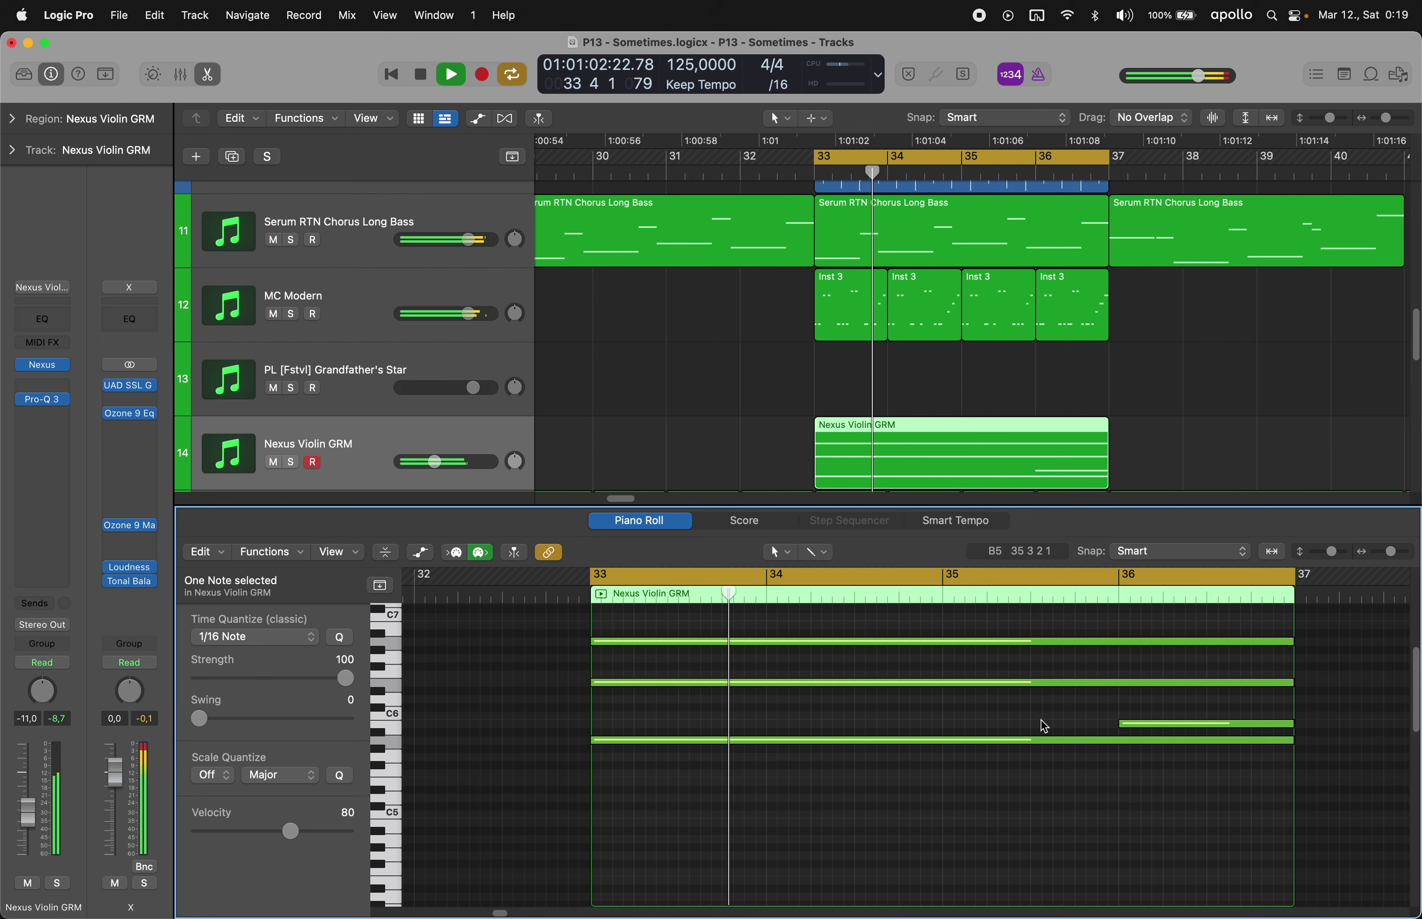
# - Duplicate the Nexus Violin GRM track, copy its region onto the duplicate, and load the Nexus The Warm pad setting there
pyautogui.press('e')
pyautogui.click(468, 441)
pyautogui.press('super+d')
pyautogui.moveTo(851, 454); pyautogui.dragTo(854, 533)
pyautogui.click(42, 287)
pyautogui.moveTo(120, 737)
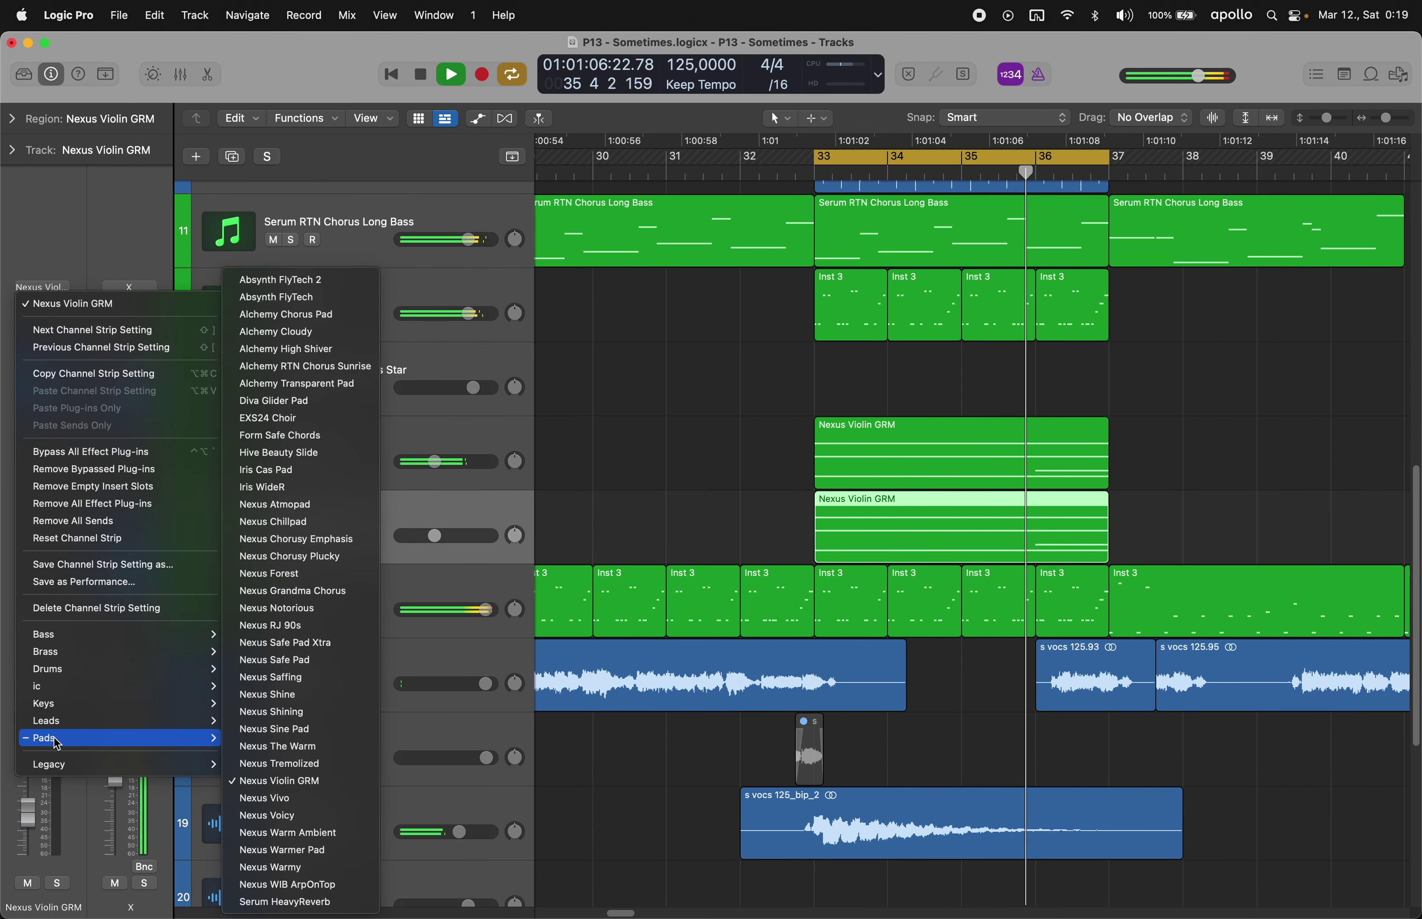
pyautogui.click(279, 746)
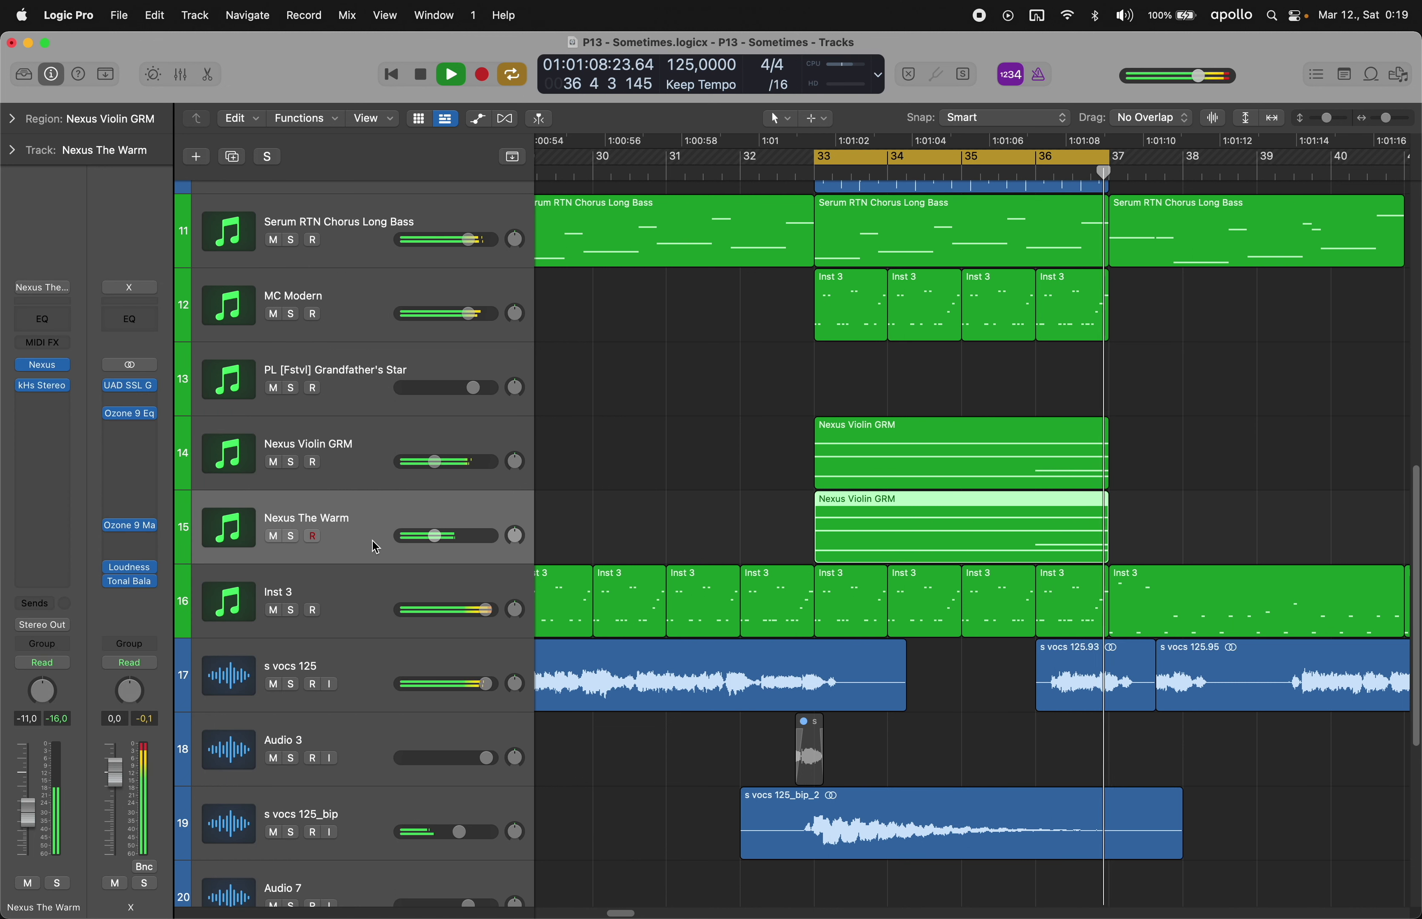
# - Solo Nexus The Warm, set its volume to -11.8 dB, and adjust its track parameters
pyautogui.click(661, 486)
pyautogui.click(291, 536)
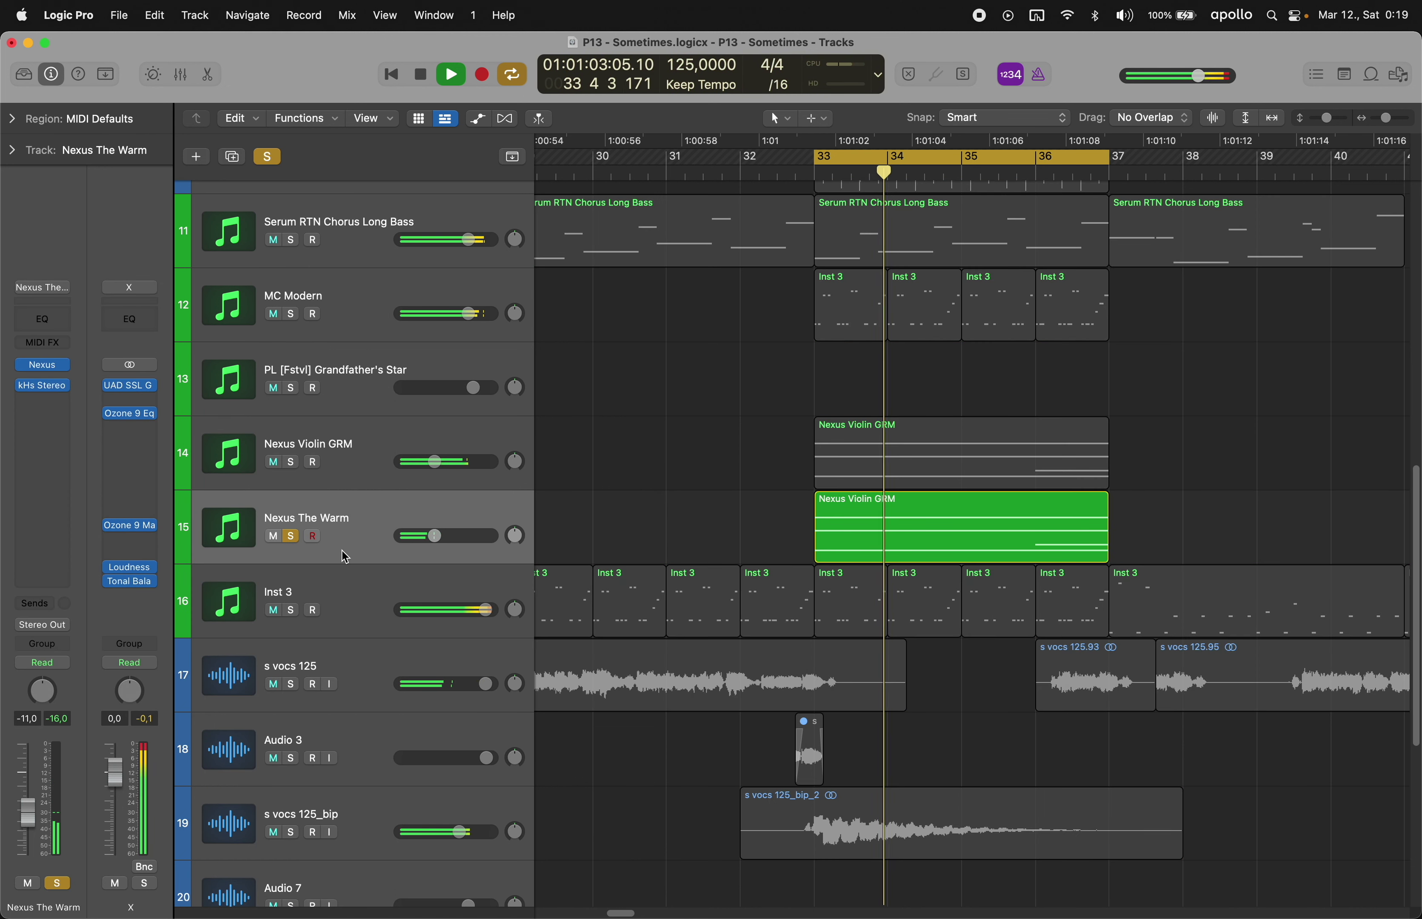
pyautogui.moveTo(23, 826); pyautogui.dragTo(22, 829)
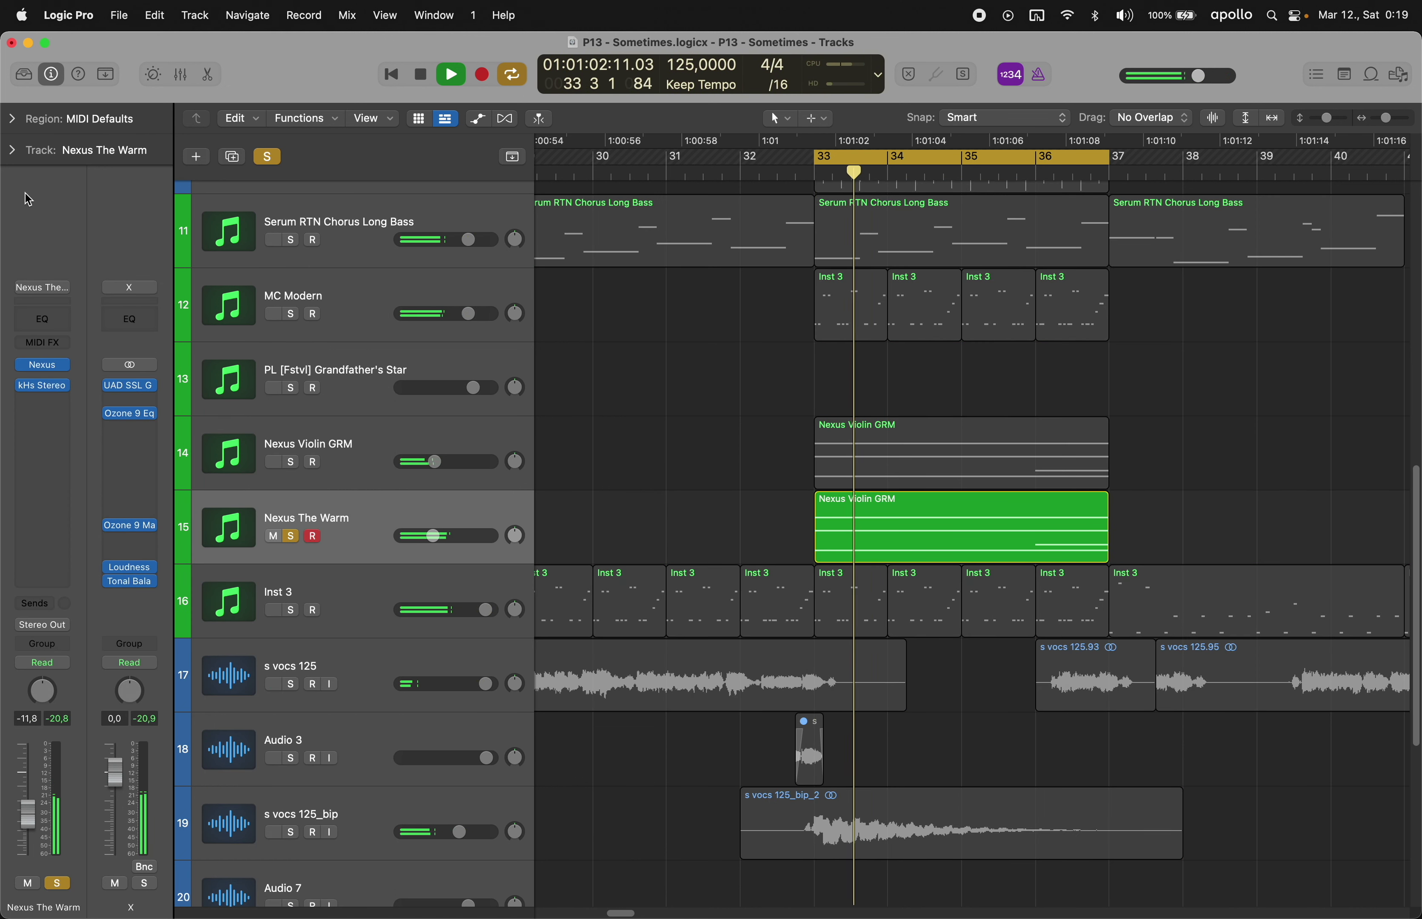
pyautogui.click(11, 150)
pyautogui.moveTo(106, 297); pyautogui.dragTo(109, 373)
pyautogui.click(13, 151)
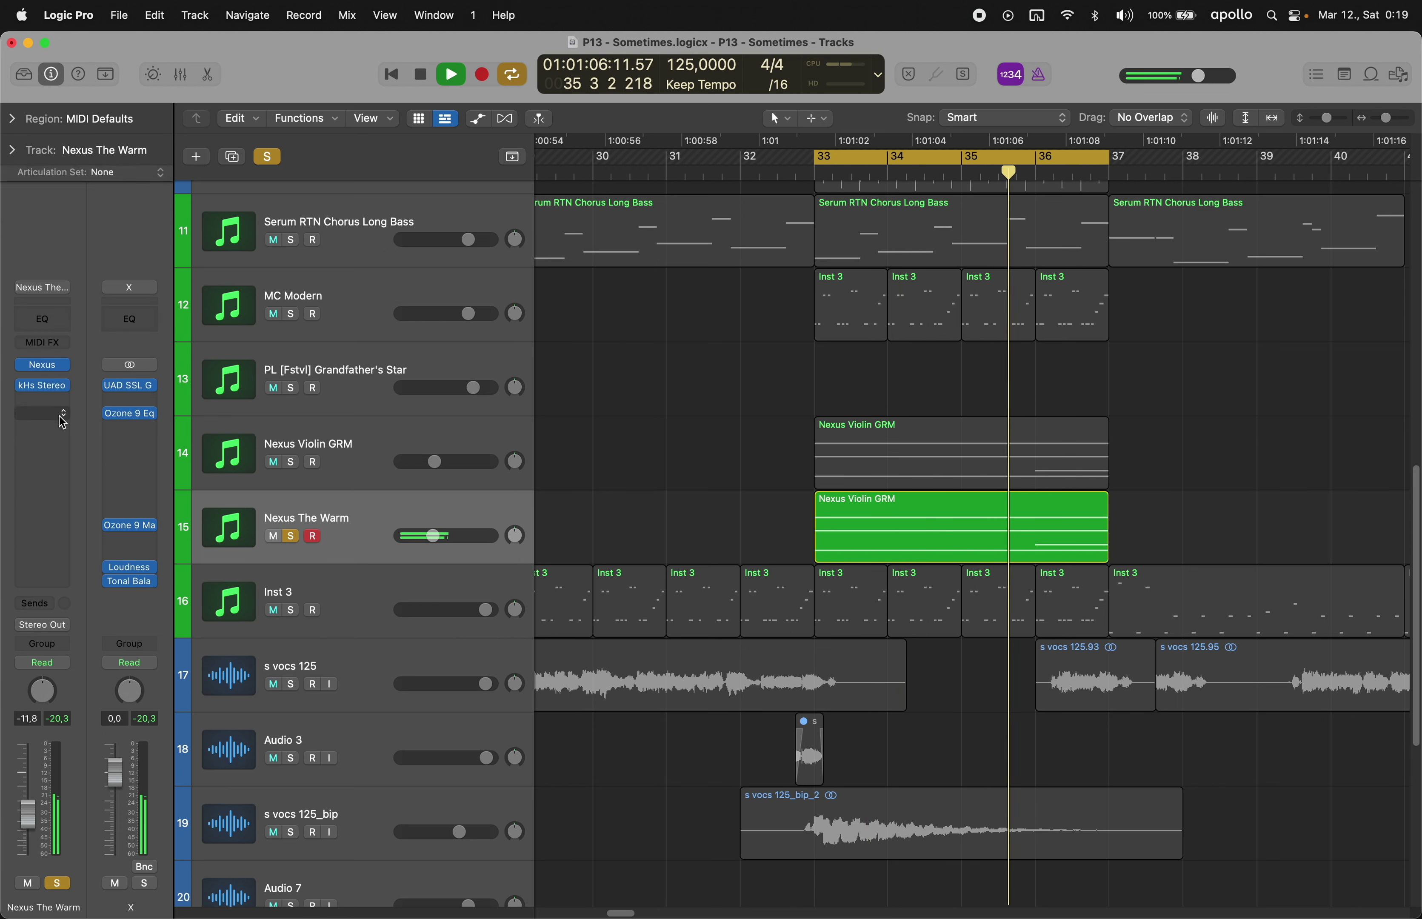
# - Insert Pro-Q 3 on Nexus The Warm, add a low cut and a high-frequency boost, and unsolo the track
pyautogui.click(41, 413)
pyautogui.click(64, 476)
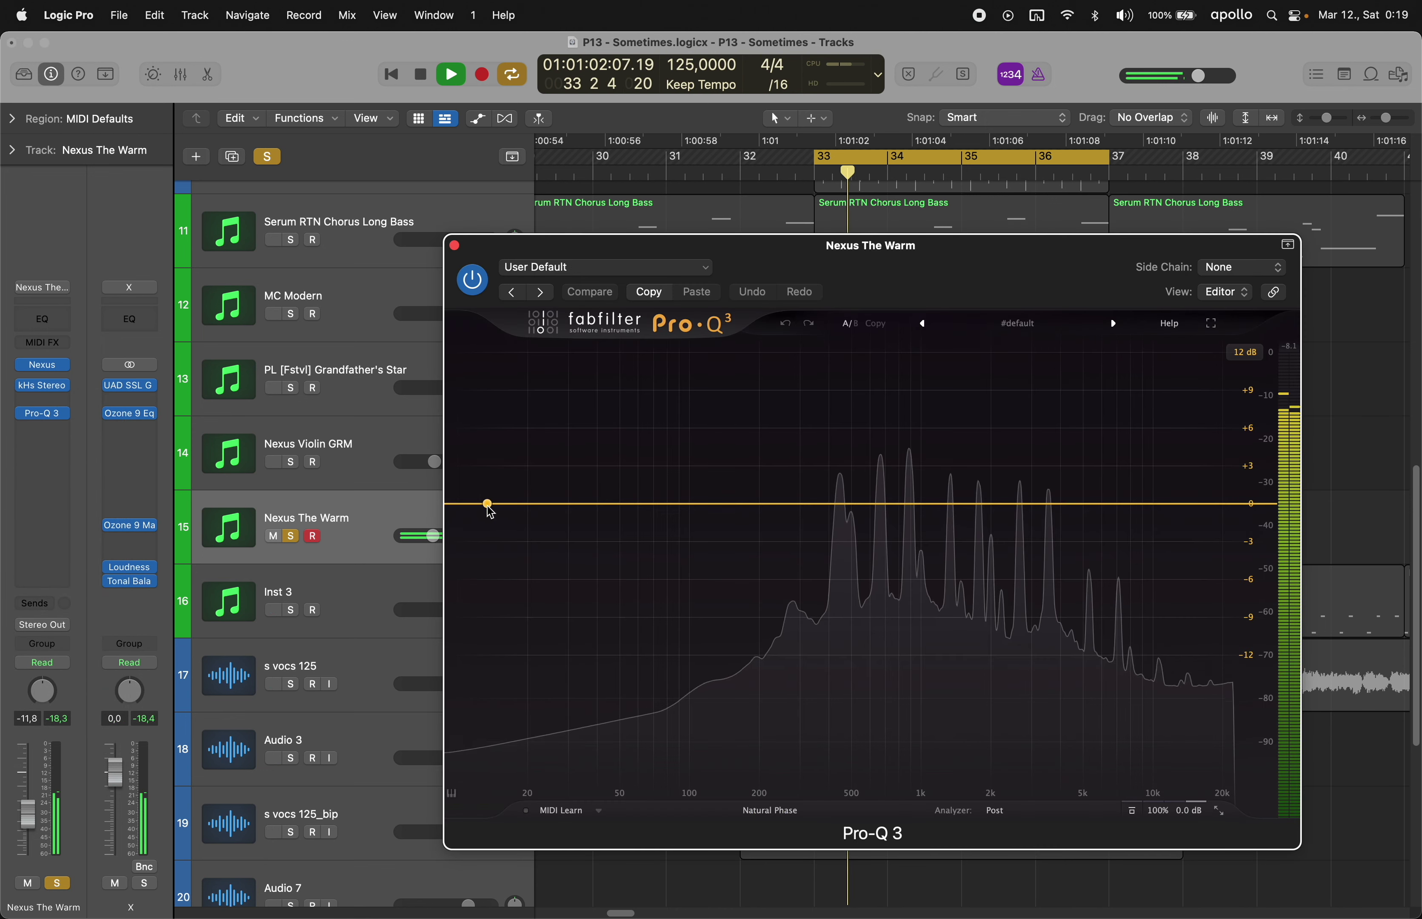
pyautogui.click(486, 499)
pyautogui.moveTo(485, 499); pyautogui.dragTo(785, 502)
pyautogui.moveTo(1039, 502); pyautogui.dragTo(1121, 393)
pyautogui.press('s')
pyautogui.click(454, 245)
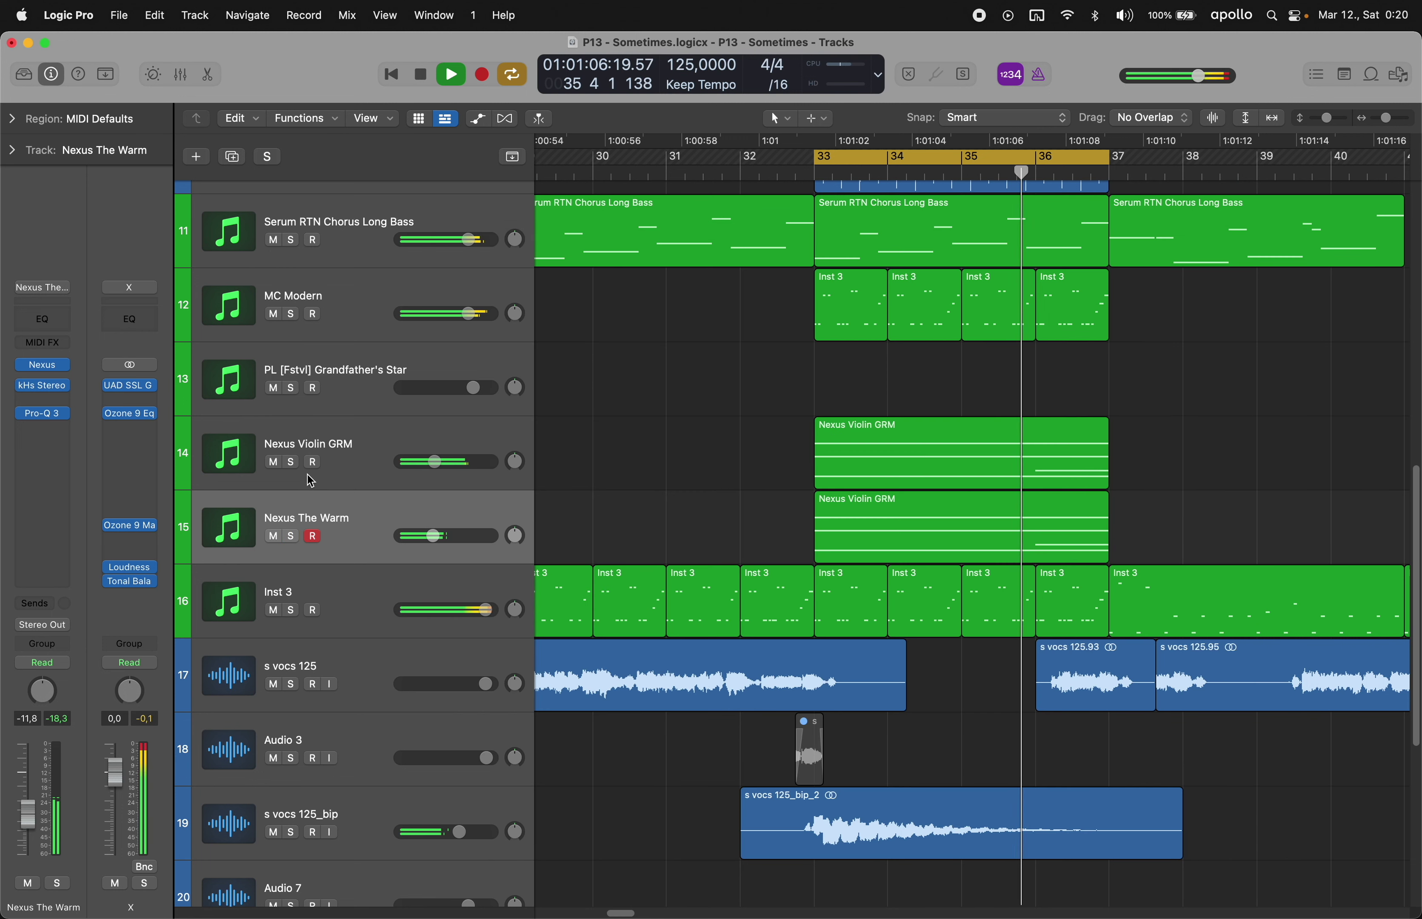
# - Mute Nexus Violin GRM and raise the Nexus The Warm volume to -7.8 dB
pyautogui.click(274, 462)
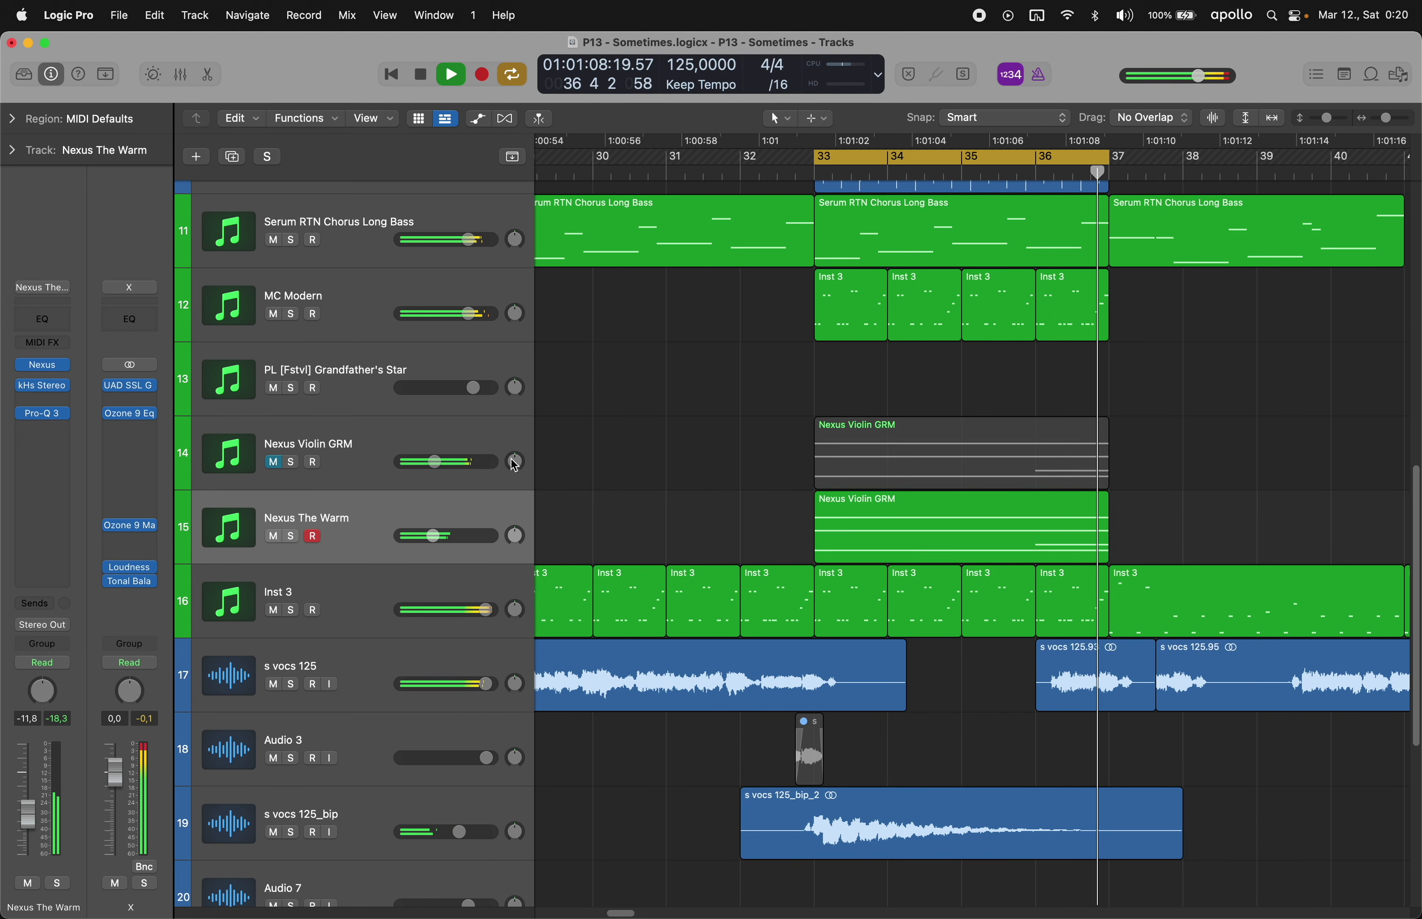
pyautogui.moveTo(27, 812); pyautogui.dragTo(27, 805)
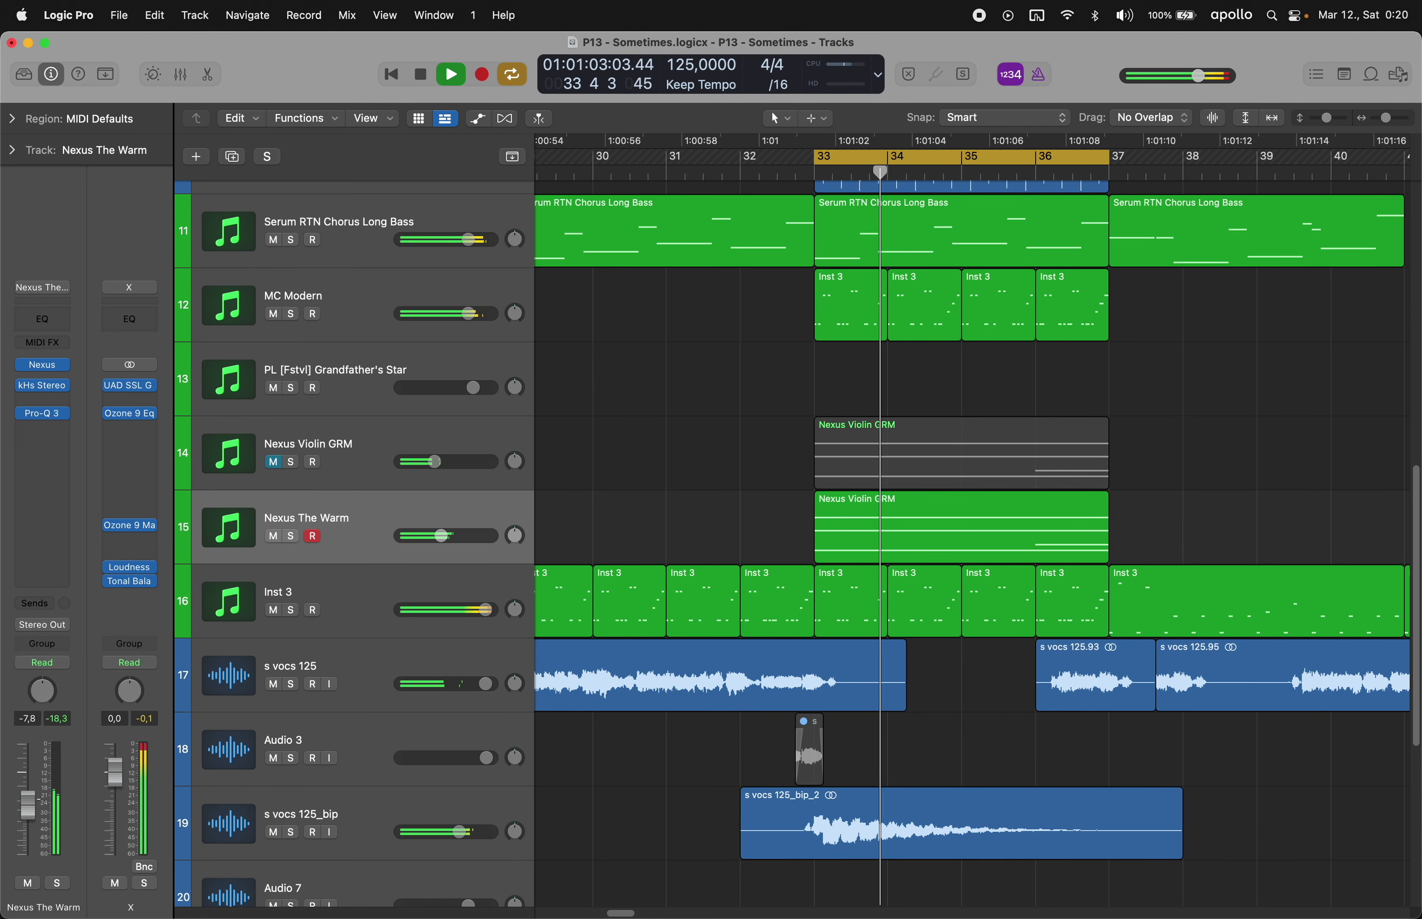
# - Insert kHs Stereo after Pro-Q 3 on Nexus The Warm and raise the track volume to -0.8 dB
pyautogui.click(42, 434)
pyautogui.moveTo(66, 718)
pyautogui.moveTo(197, 798)
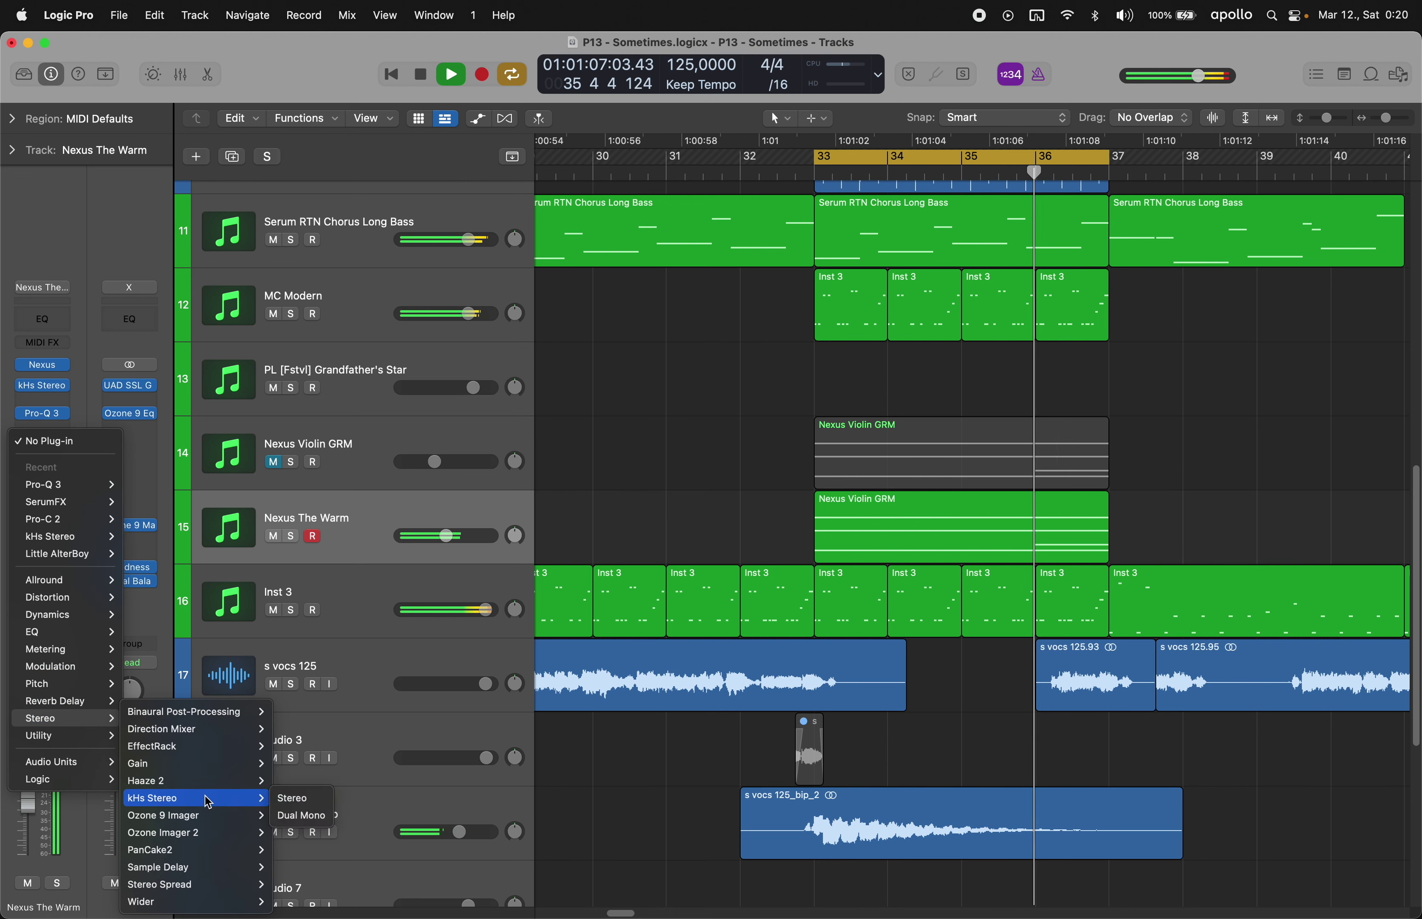
pyautogui.click(314, 800)
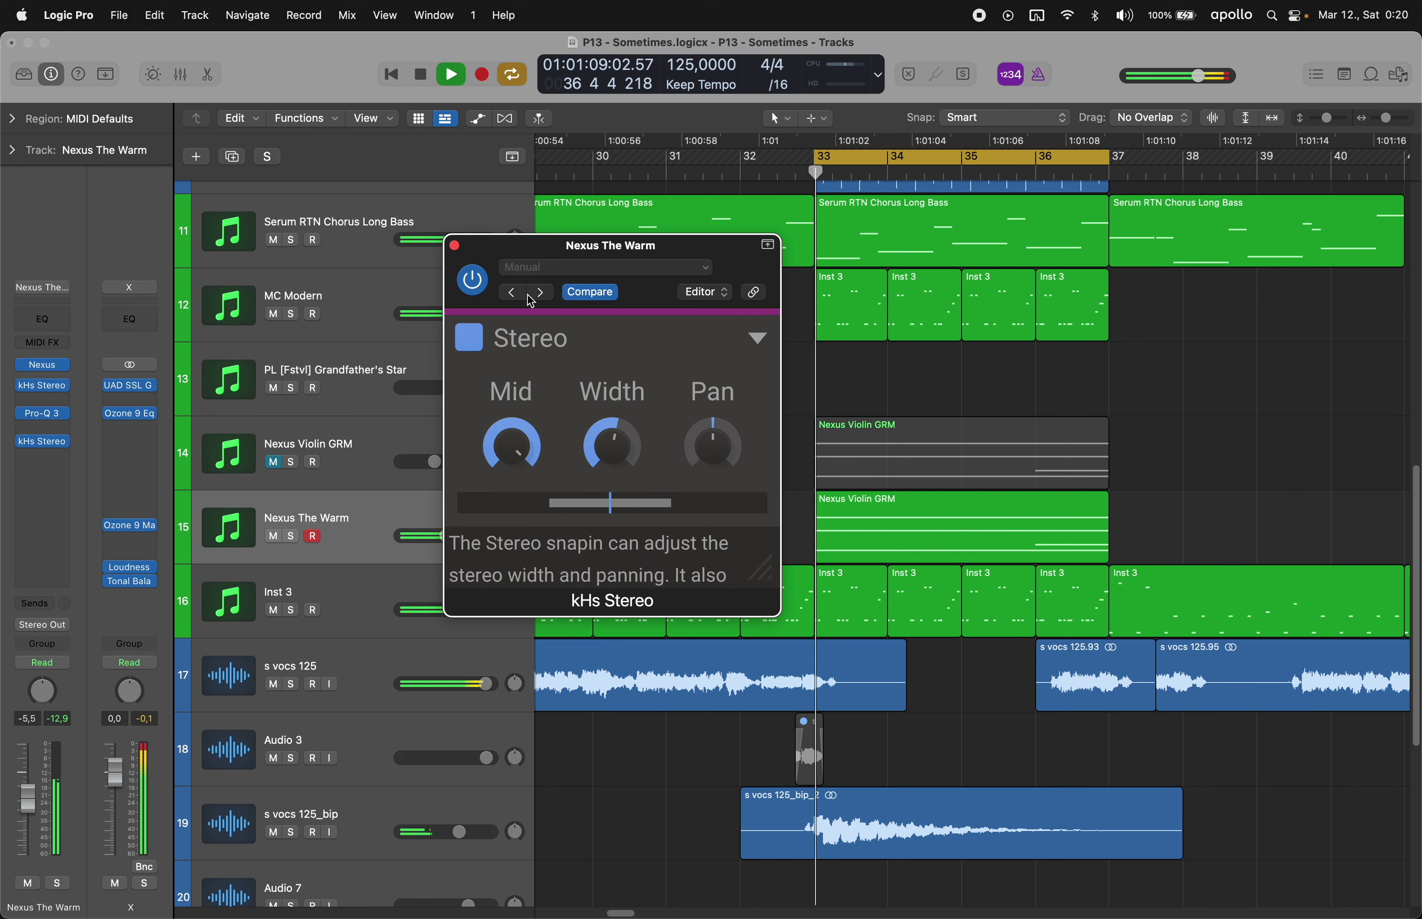
pyautogui.click(454, 245)
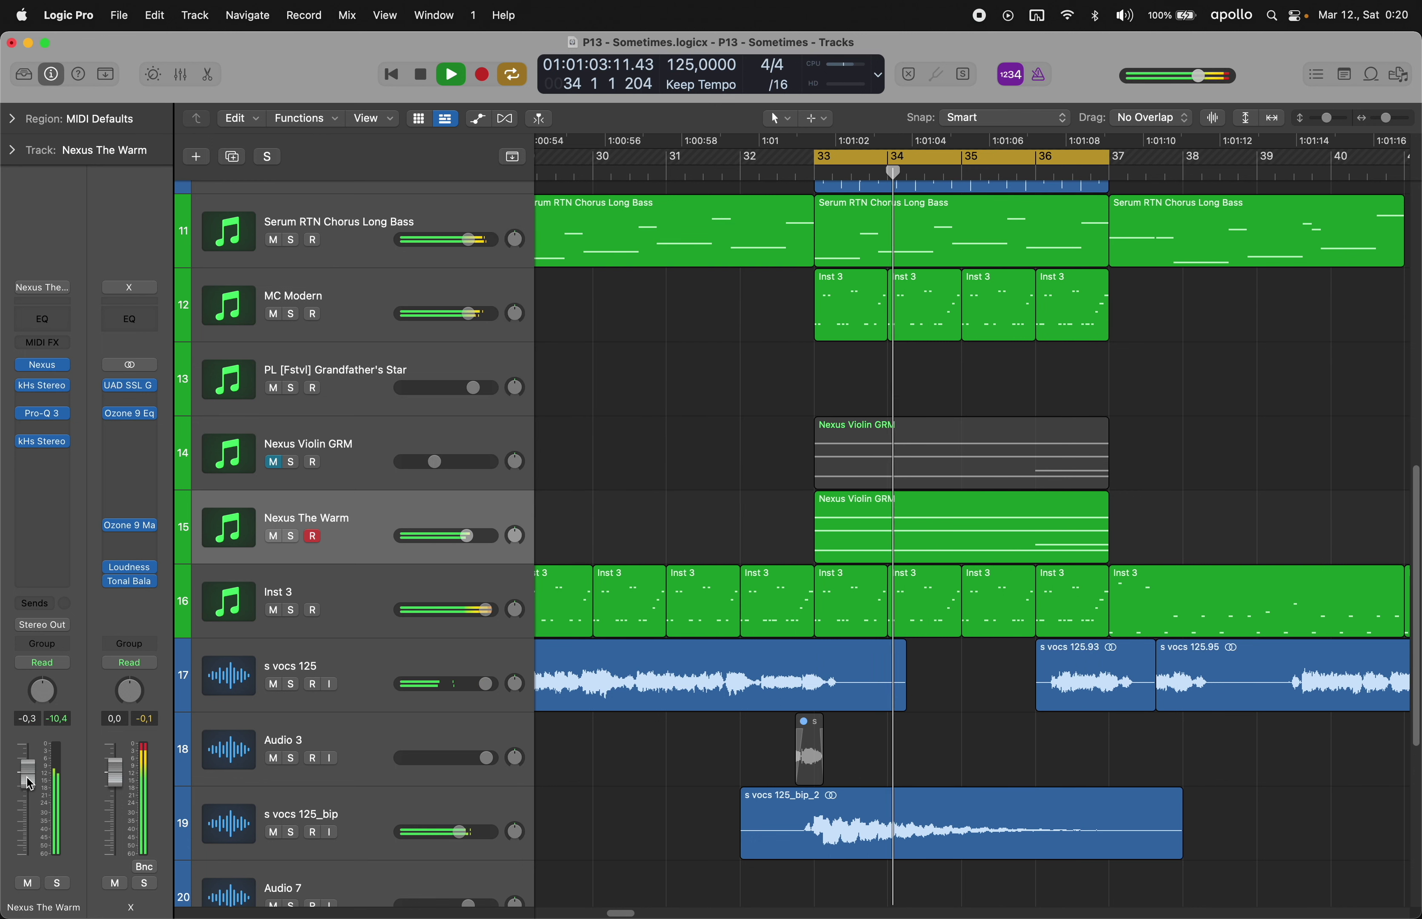
# - In the Nexus The Warm region, delete the sustained A5 note and transpose the bar 36 B5 note up one octave
pyautogui.doubleClick(823, 508)
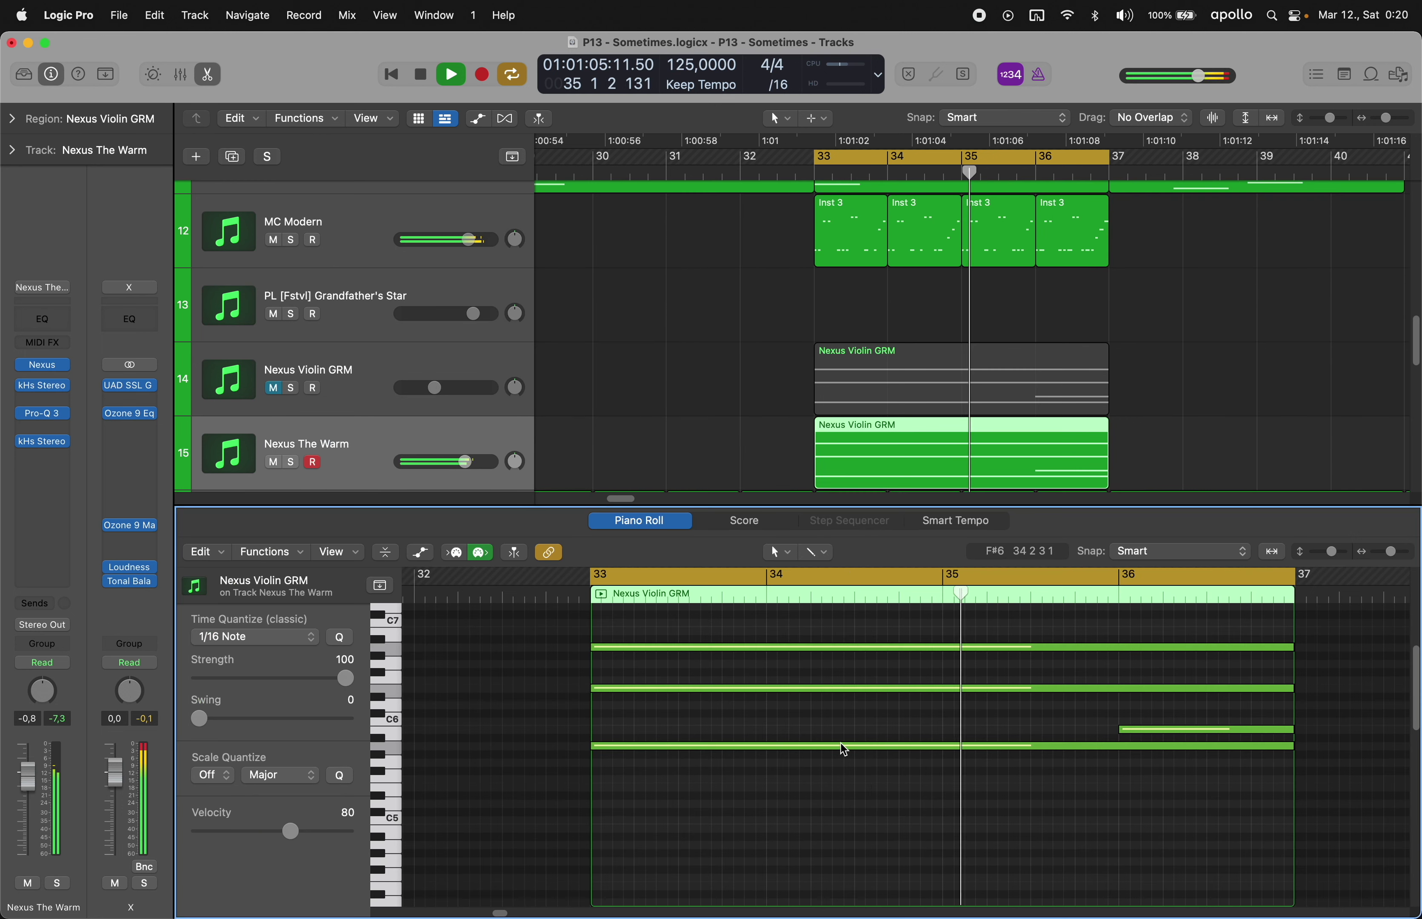
pyautogui.moveTo(1054, 730); pyautogui.dragTo(1080, 777)
pyautogui.press('Delete')
pyautogui.hotkey('alt', 'shift', 'Up')
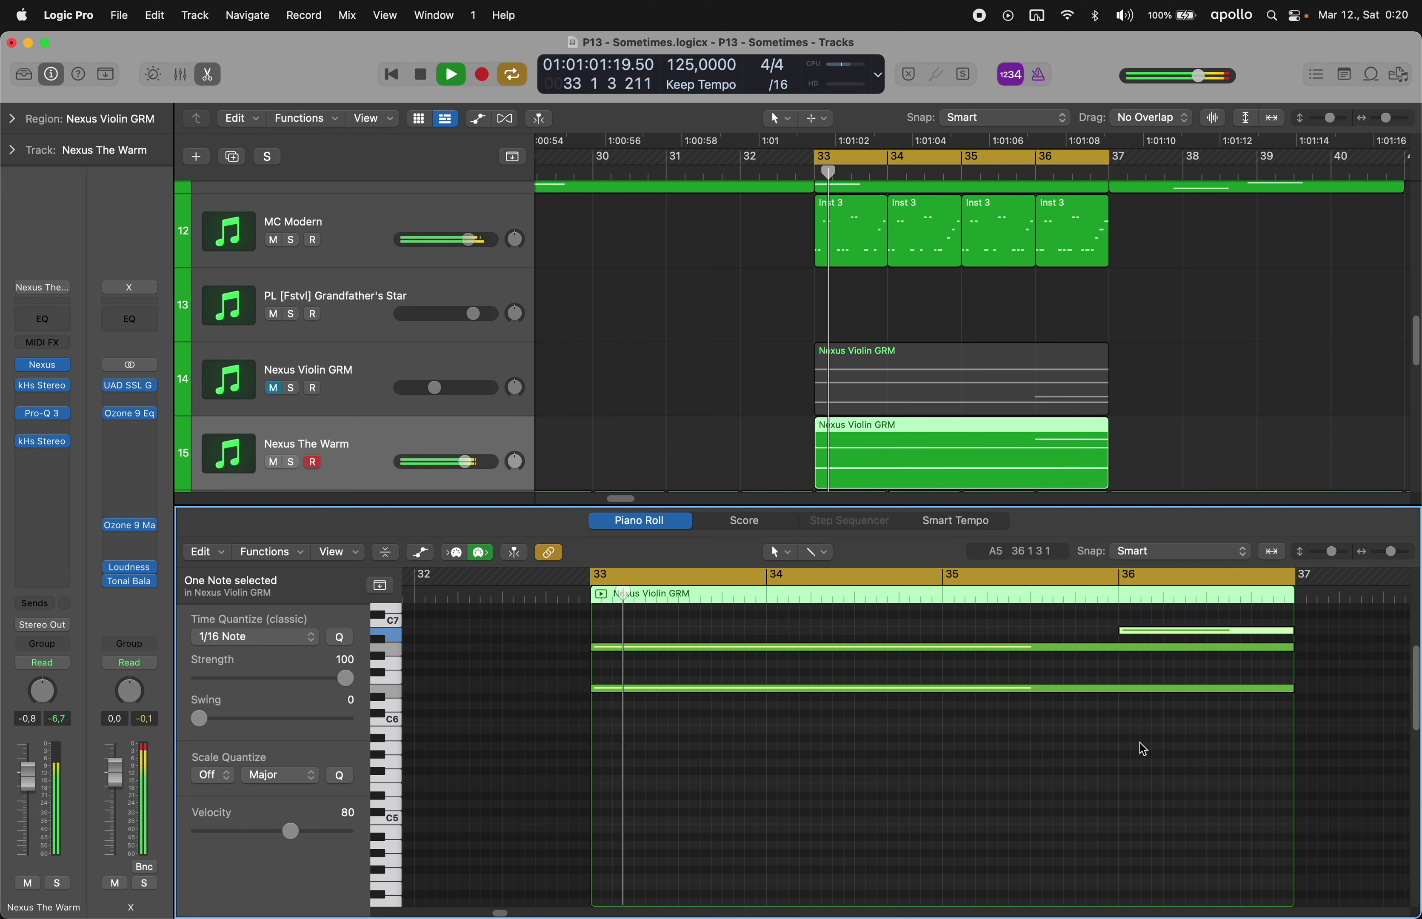
pyautogui.press('e')
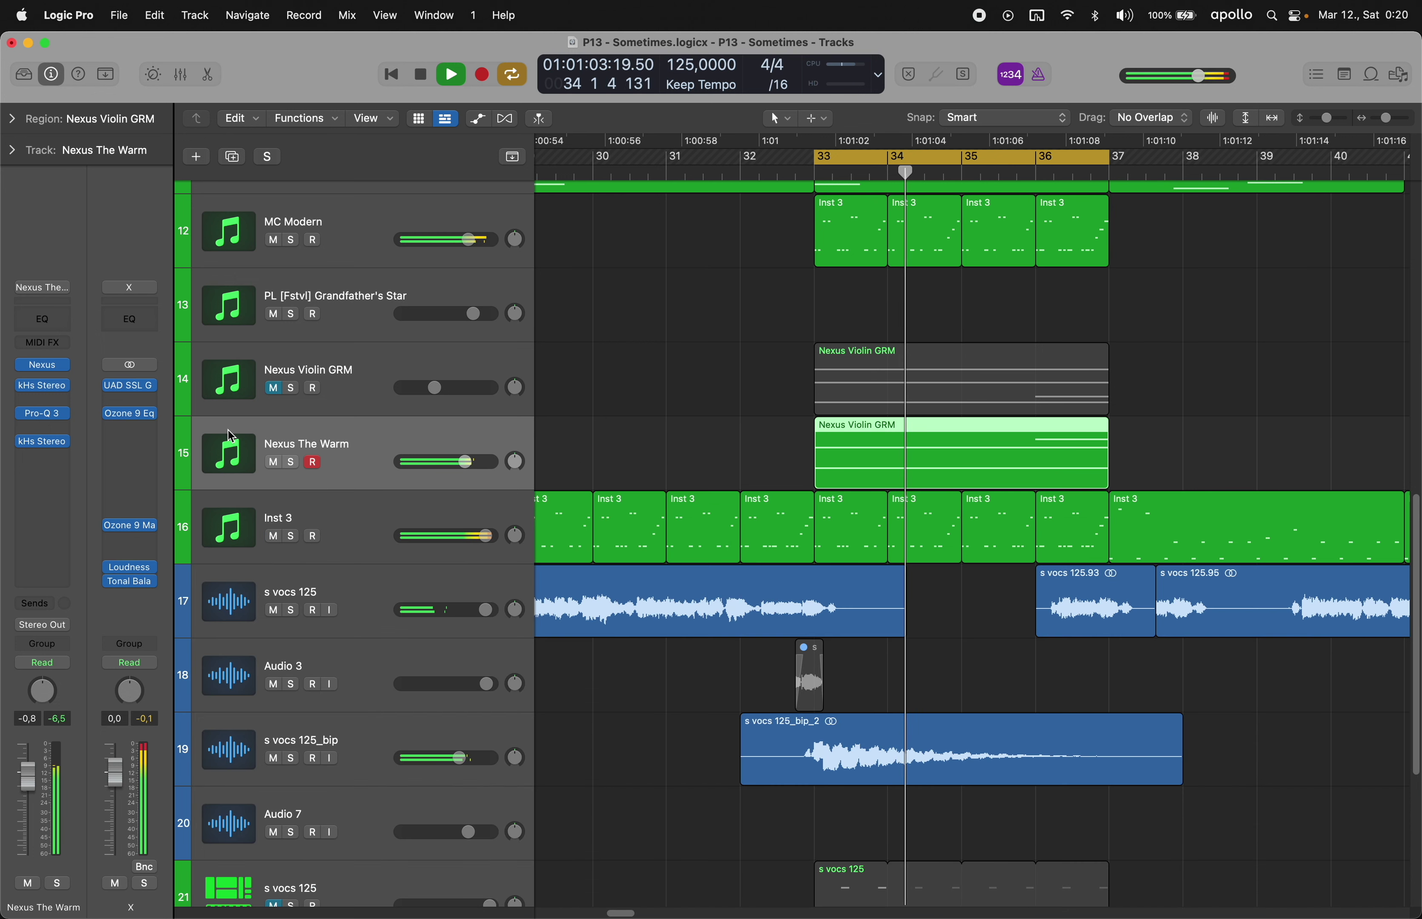
# - Insert Saturn 2 after kHs Stereo on Nexus The Warm, increase its Drive, and solo the track
pyautogui.click(42, 469)
pyautogui.moveTo(39, 570)
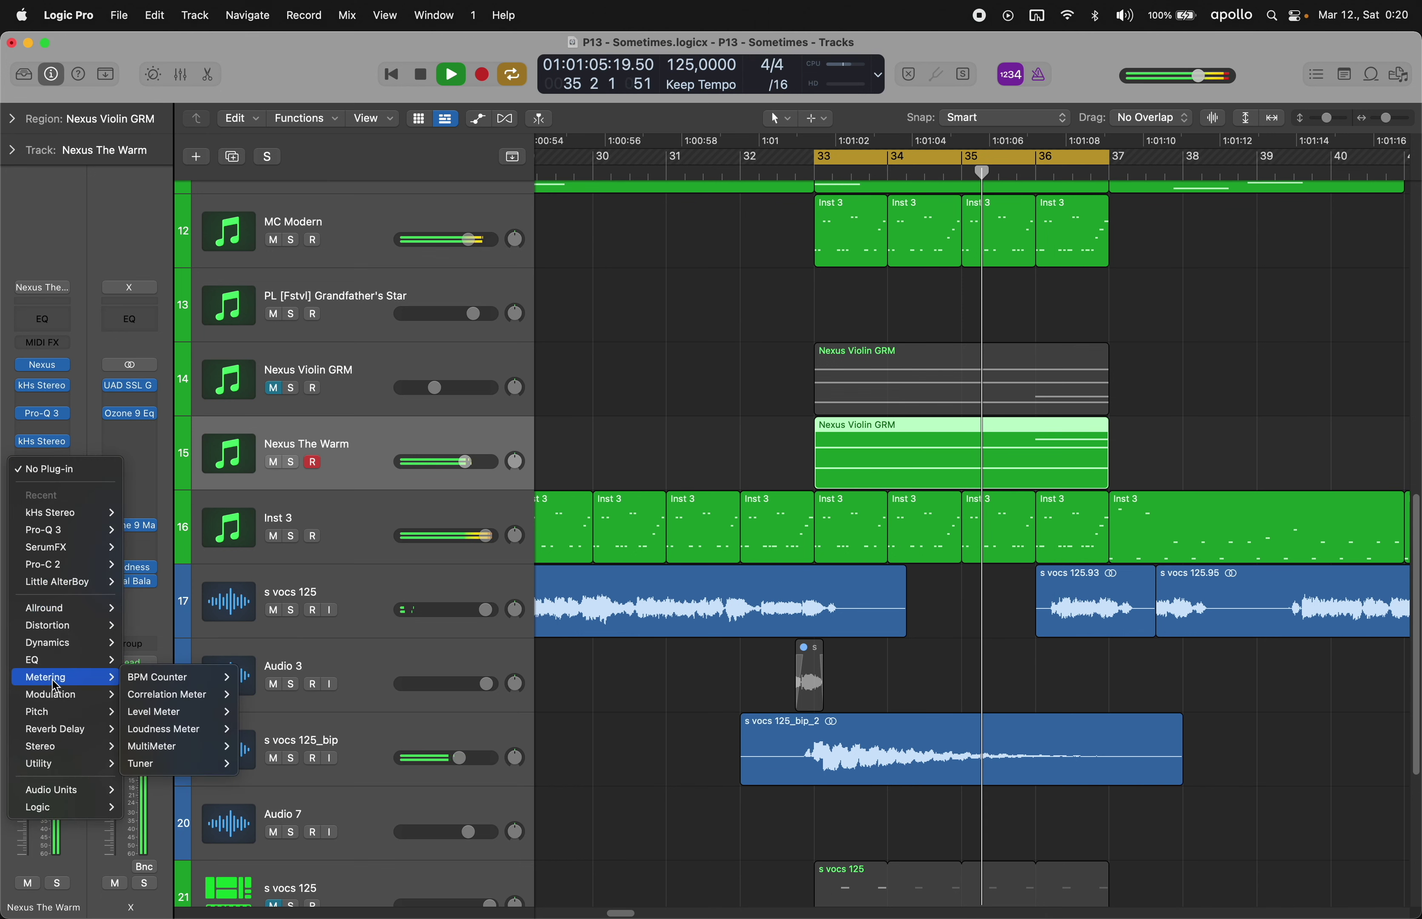
pyautogui.moveTo(53, 624)
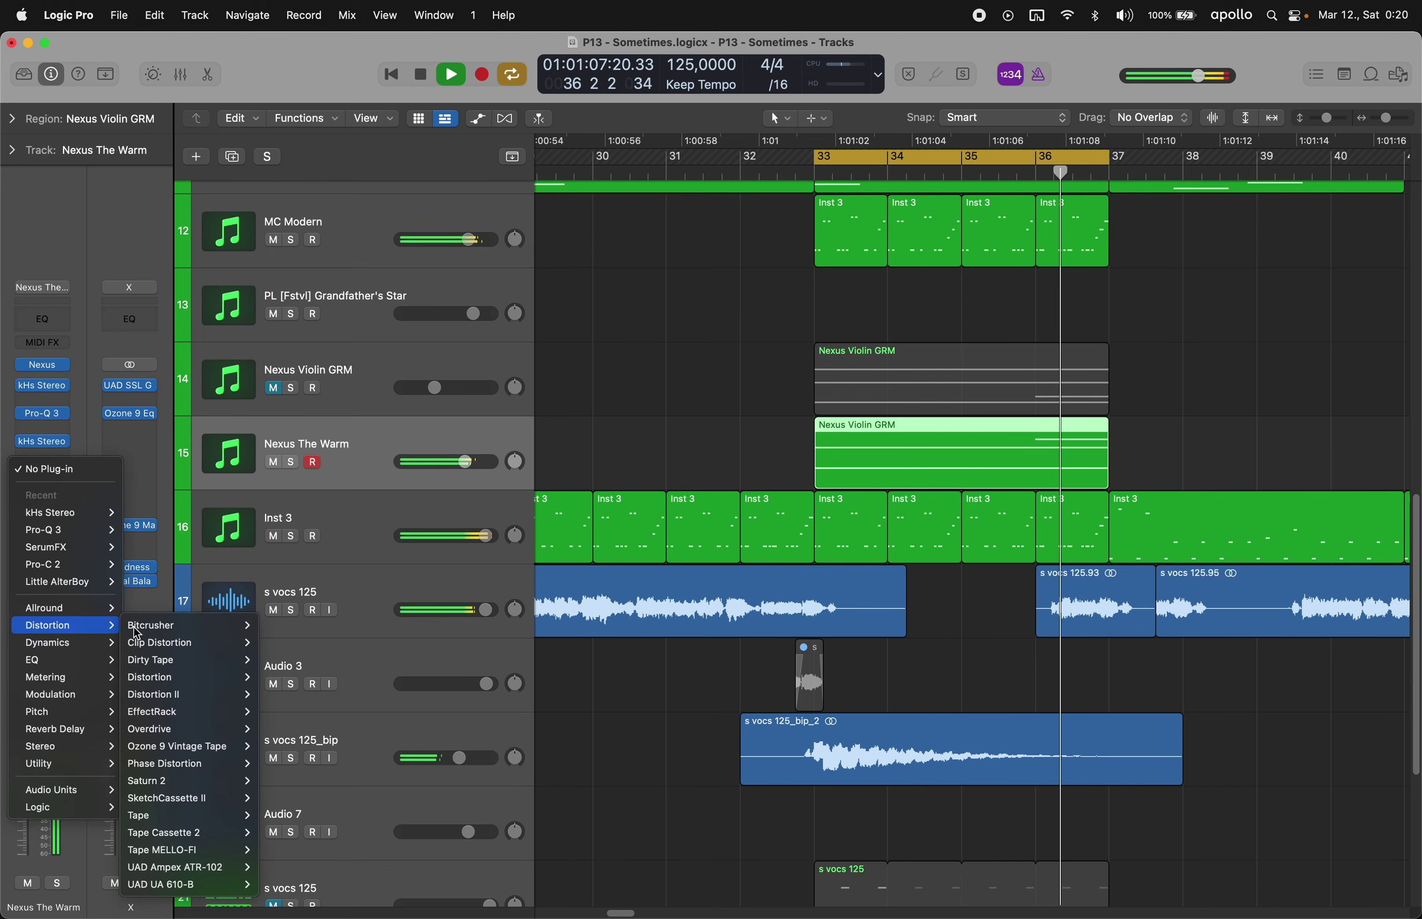
pyautogui.click(207, 781)
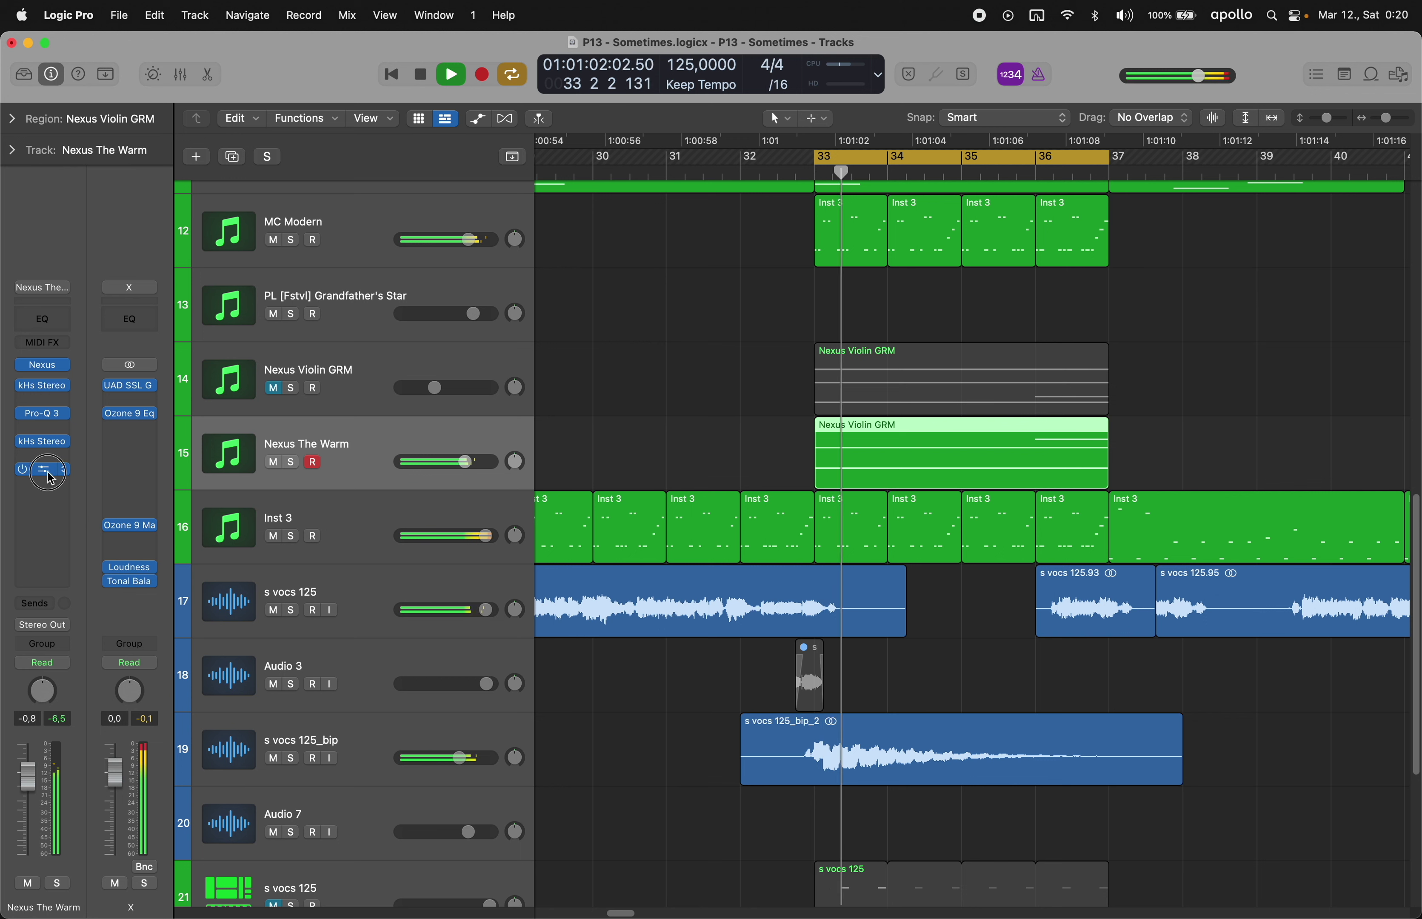
pyautogui.moveTo(803, 582); pyautogui.dragTo(777, 501)
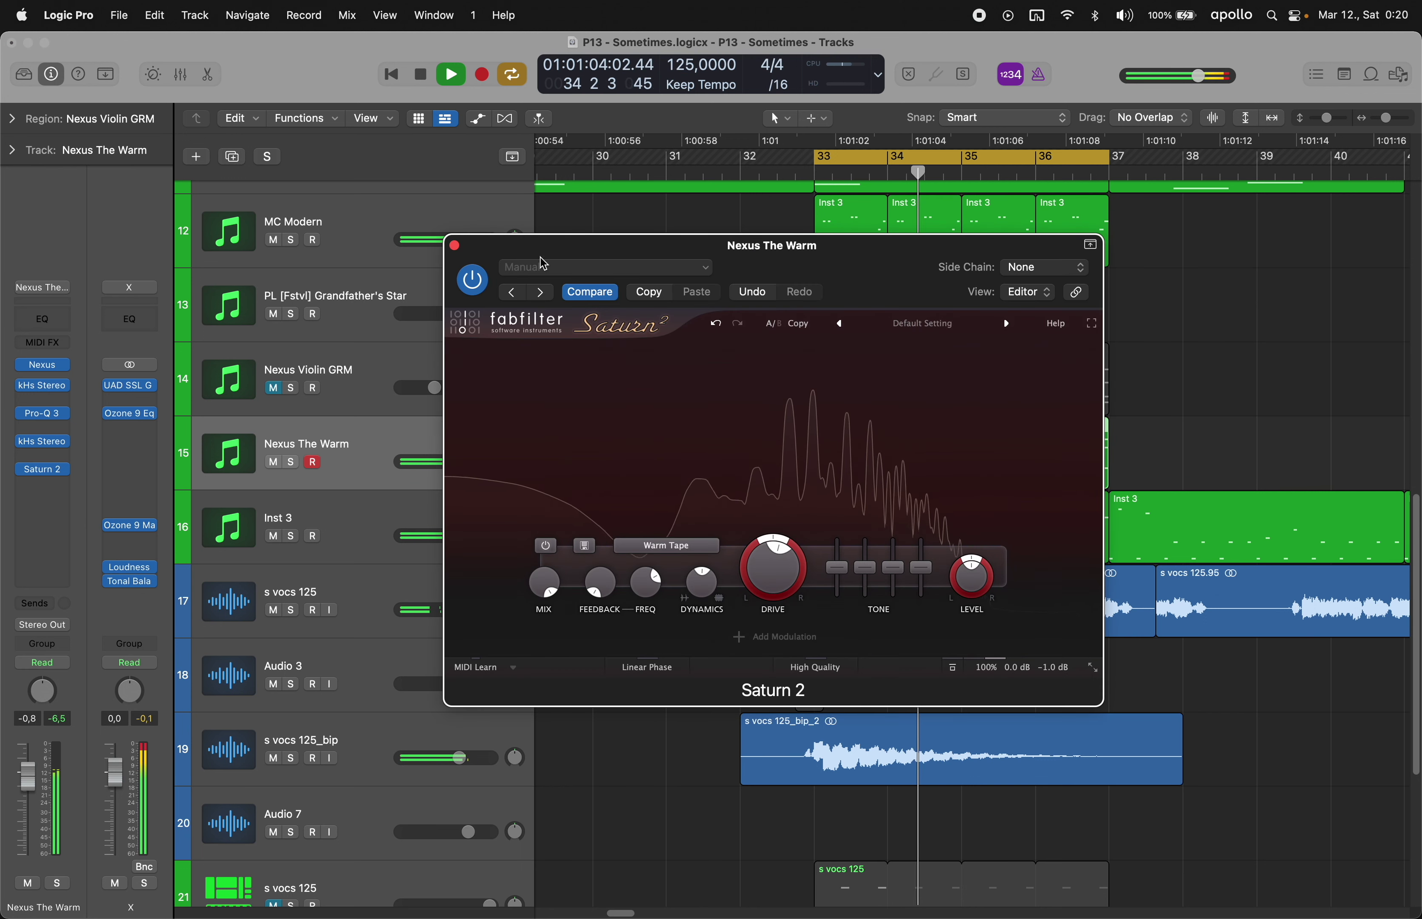
pyautogui.click(455, 246)
pyautogui.press('s')
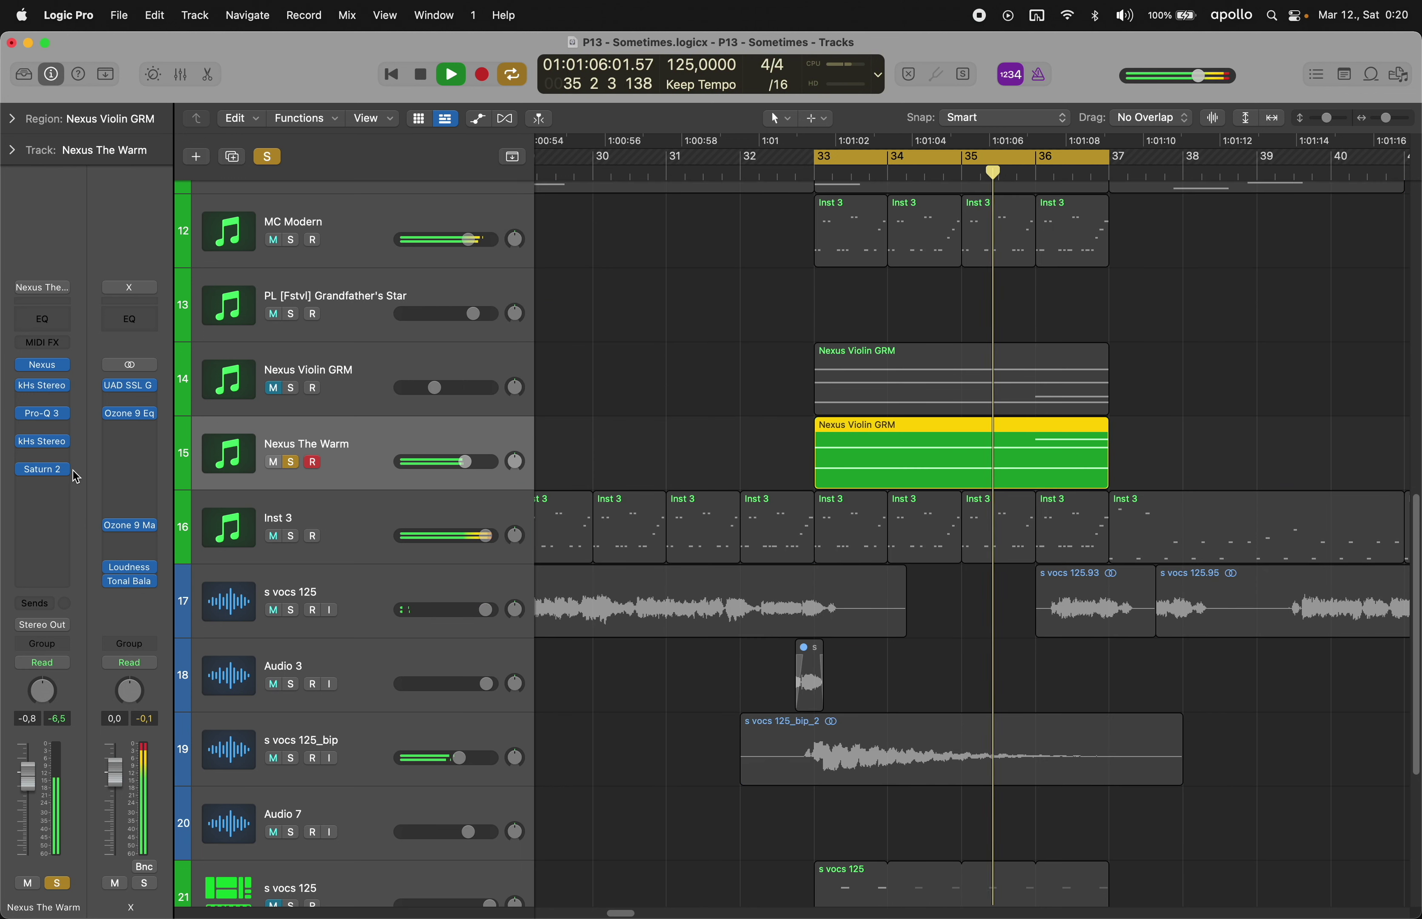
# - Check the Saturn 2 drive setting on Nexus The Warm and take the track out of solo
pyautogui.click(47, 479)
pyautogui.click(42, 422)
pyautogui.click(44, 470)
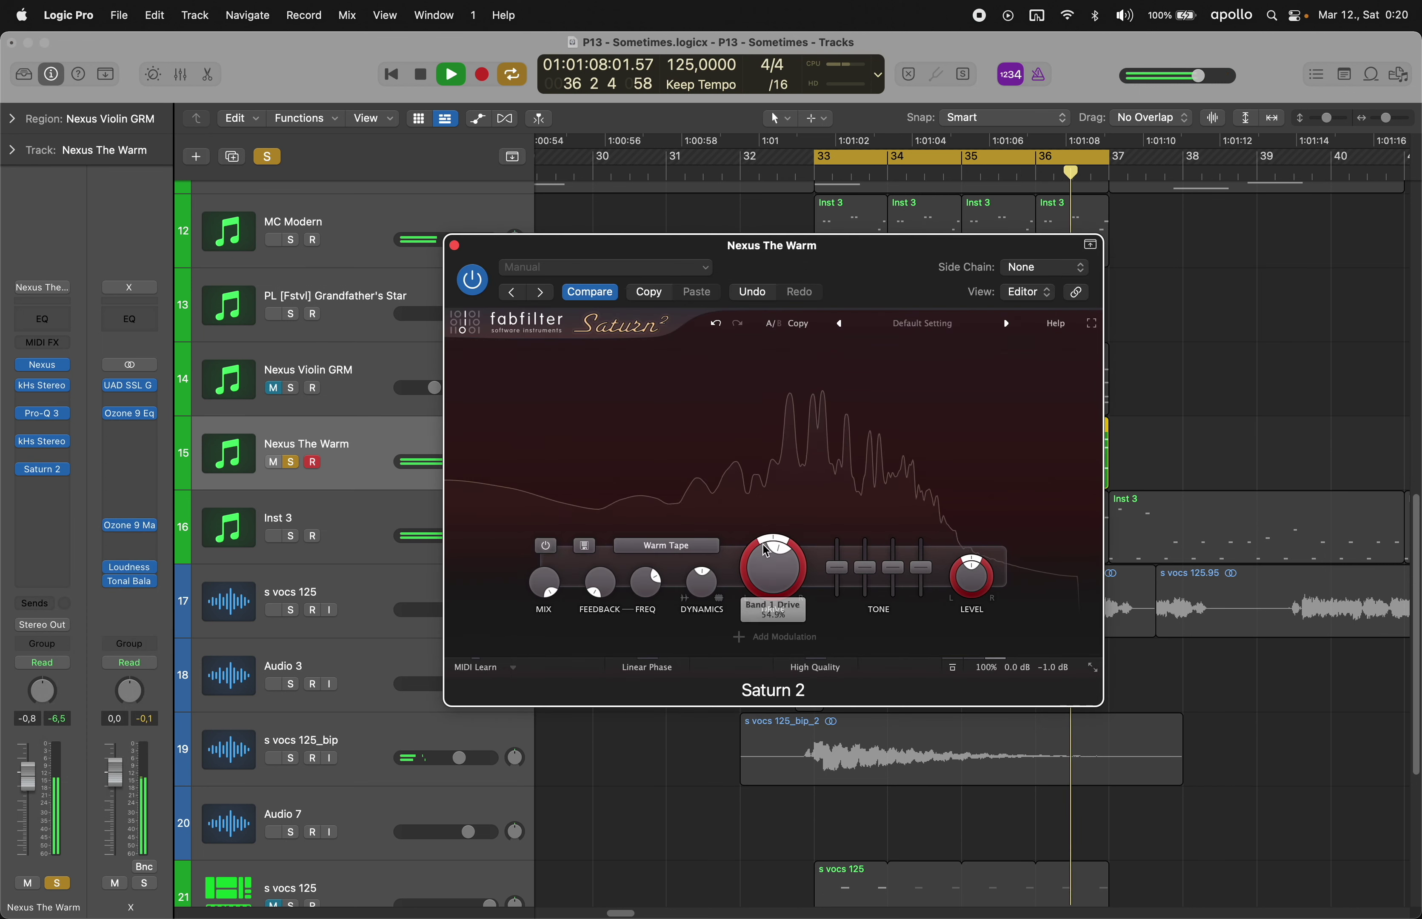
pyautogui.press('s')
pyautogui.click(454, 245)
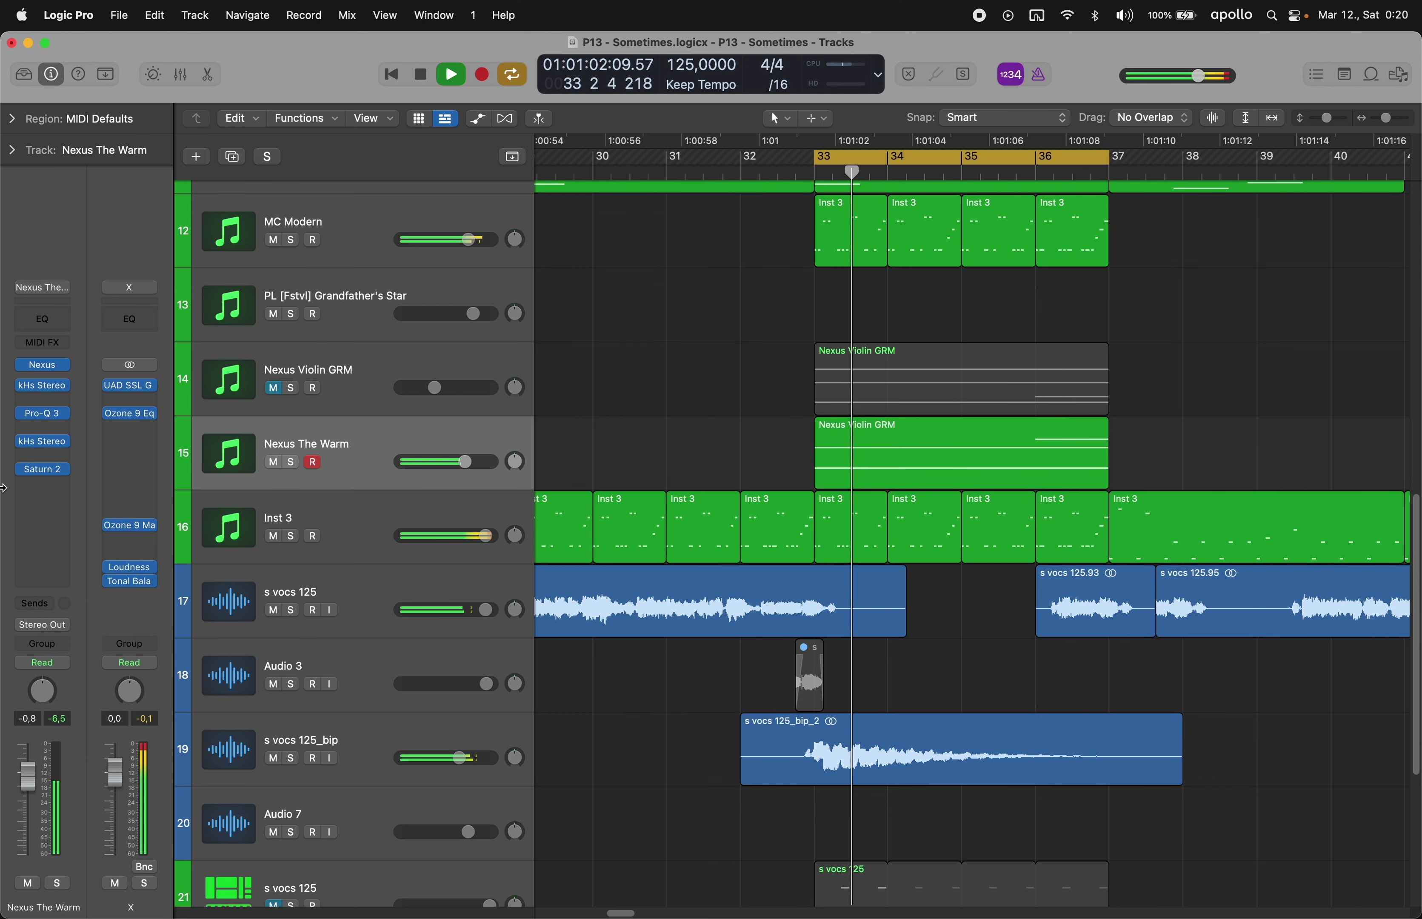
# - Insert a second Pro-Q 3 after Saturn 2 on Nexus The Warm and add a low cut at about 300 Hz
pyautogui.click(39, 498)
pyautogui.click(60, 575)
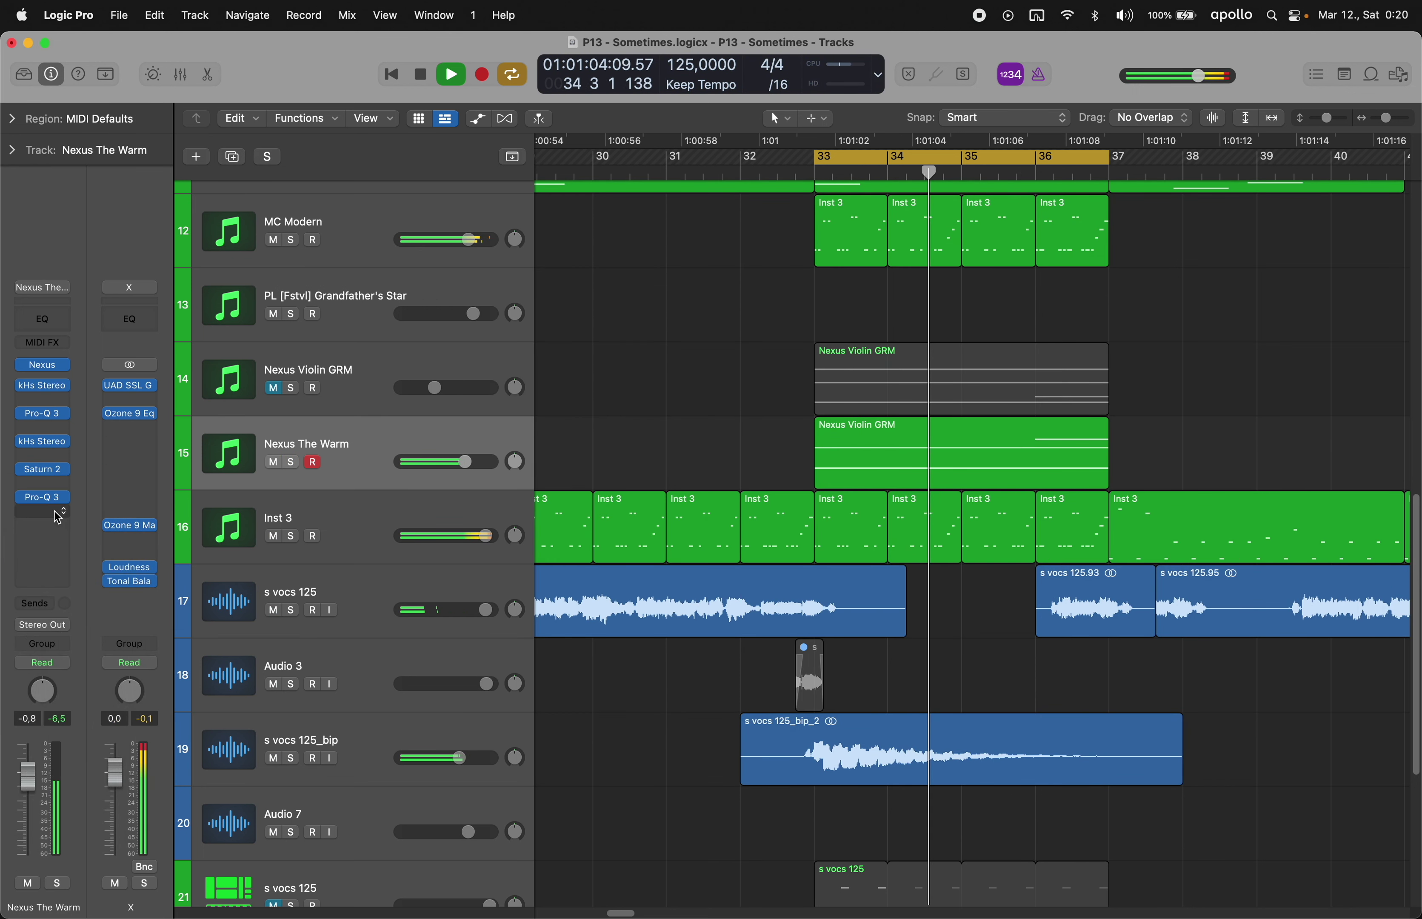
pyautogui.doubleClick(478, 497)
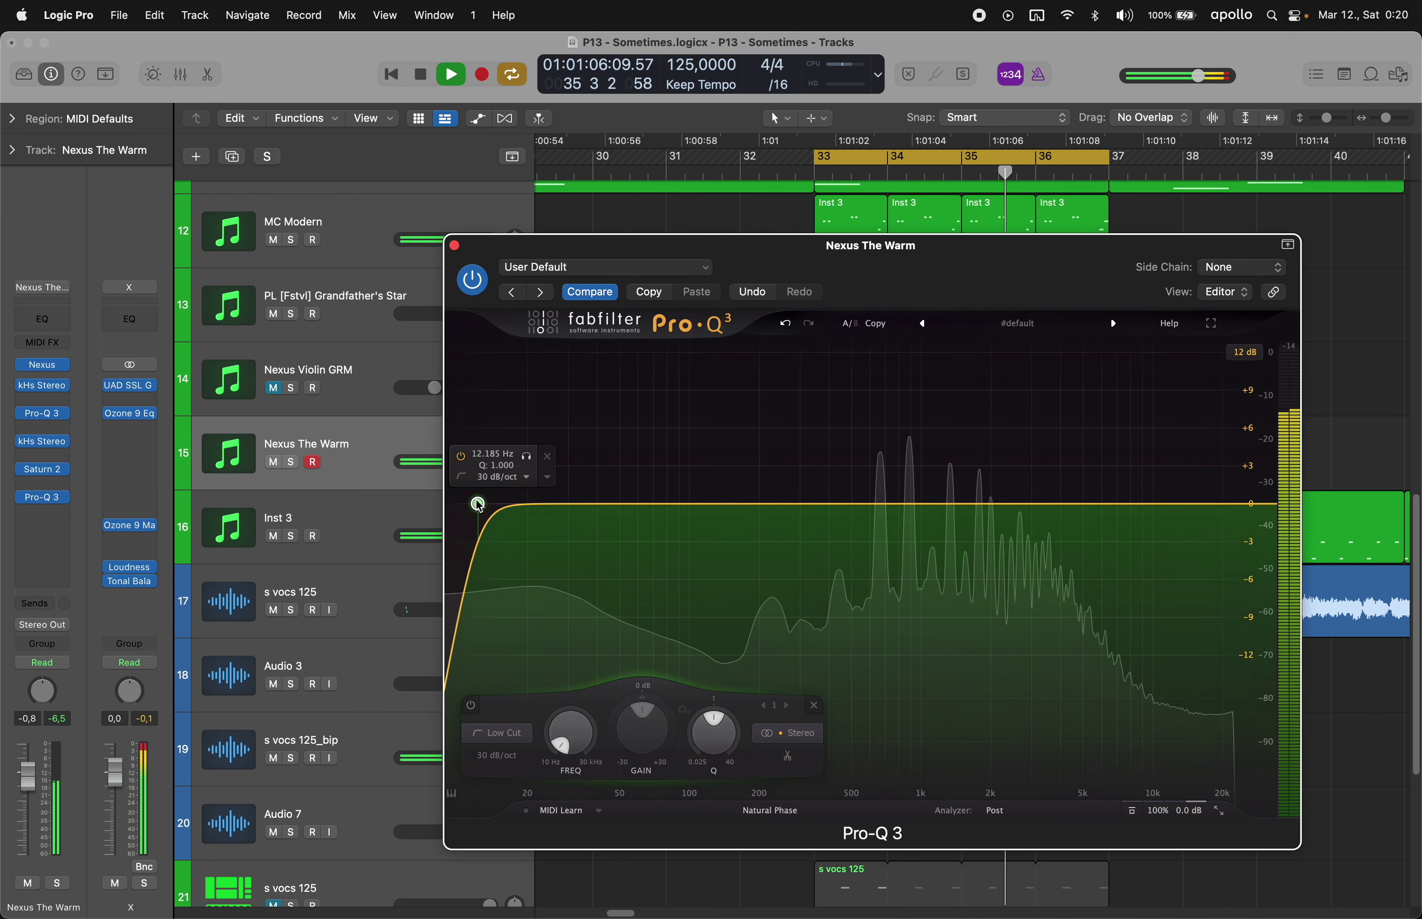
pyautogui.moveTo(477, 503); pyautogui.dragTo(804, 533)
# - In the new Pro-Q 3, boost about 8 dB near 9.2 kHz and 6.5 dB near 12 kHz, and cut about 4 dB near 1 kHz
pyautogui.moveTo(1018, 502); pyautogui.dragTo(1145, 403)
pyautogui.moveTo(1041, 461); pyautogui.dragTo(1170, 413)
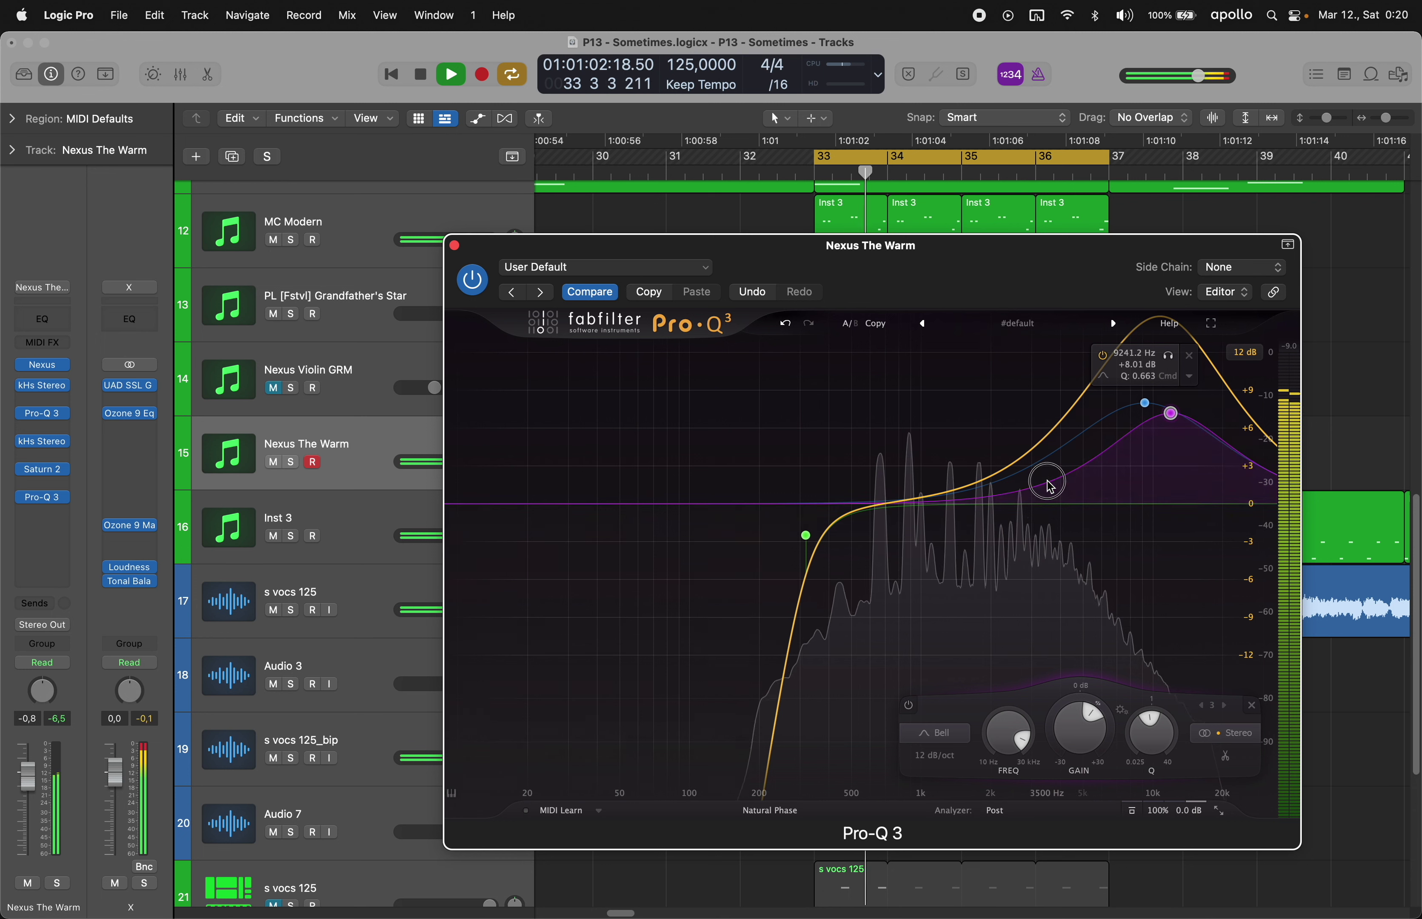
pyautogui.moveTo(922, 499); pyautogui.dragTo(915, 551)
pyautogui.click(1171, 412)
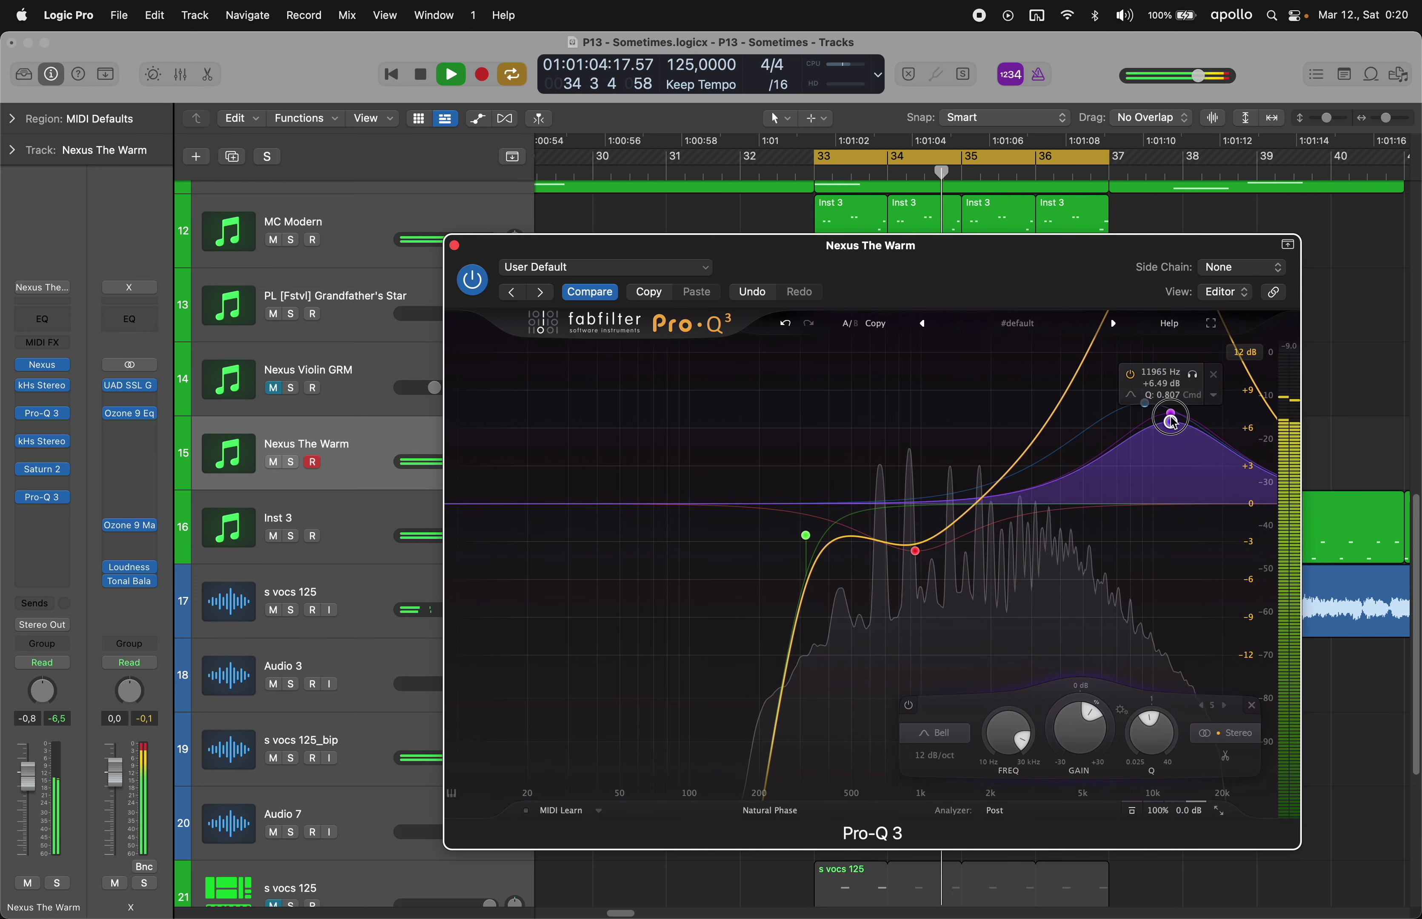
pyautogui.press('s')
pyautogui.click(454, 245)
pyautogui.press('s')
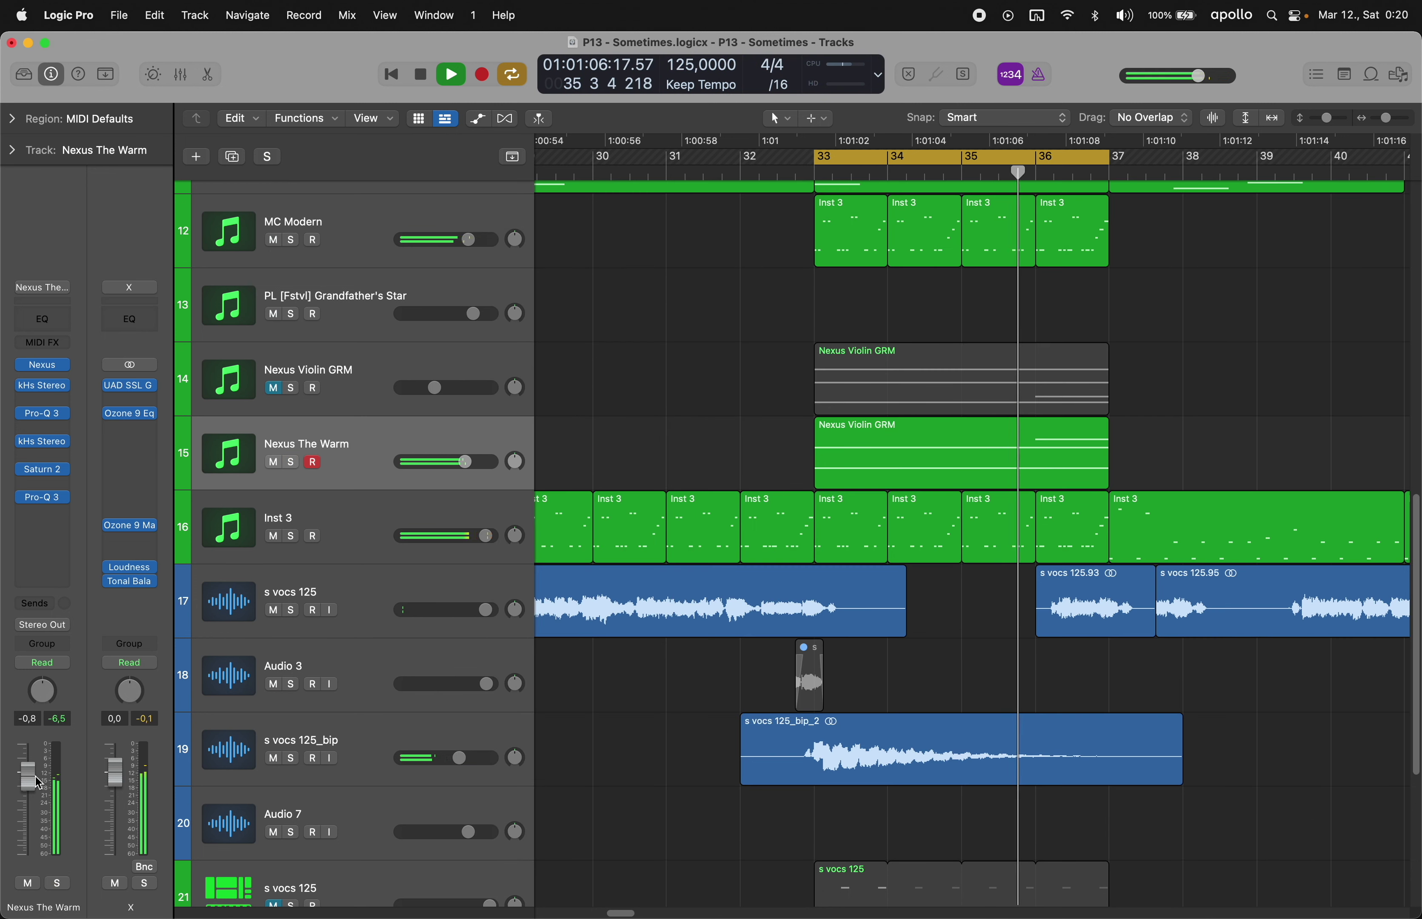
# - Lower Nexus The Warm to -3.7 dB, unmute Nexus Violin GRM and lower it to -14.2 dB
pyautogui.moveTo(34, 793); pyautogui.dragTo(34, 806)
pyautogui.click(273, 387)
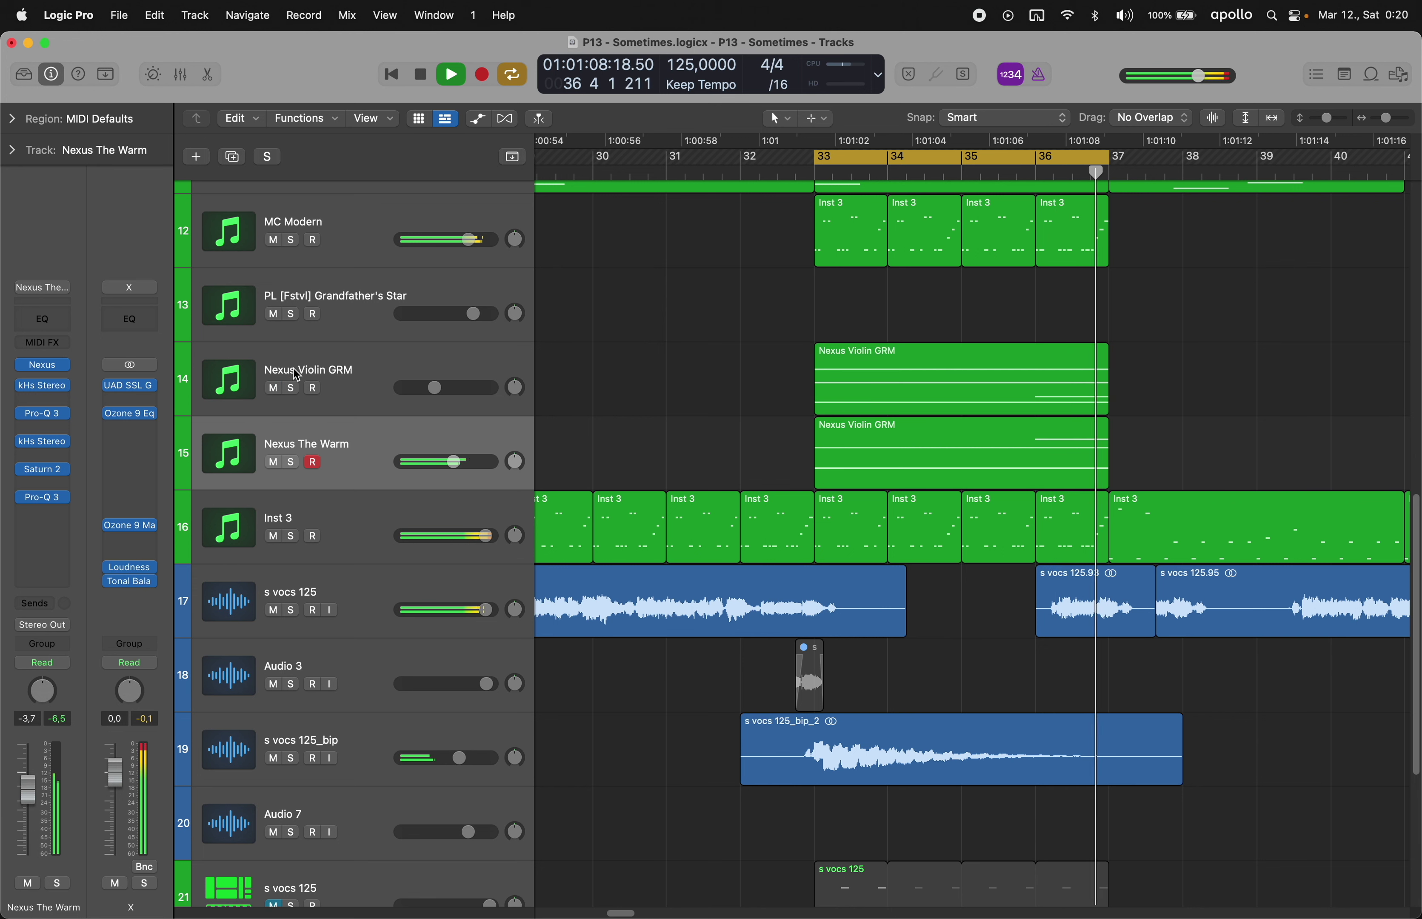
pyautogui.click(257, 400)
pyautogui.moveTo(26, 812); pyautogui.dragTo(26, 819)
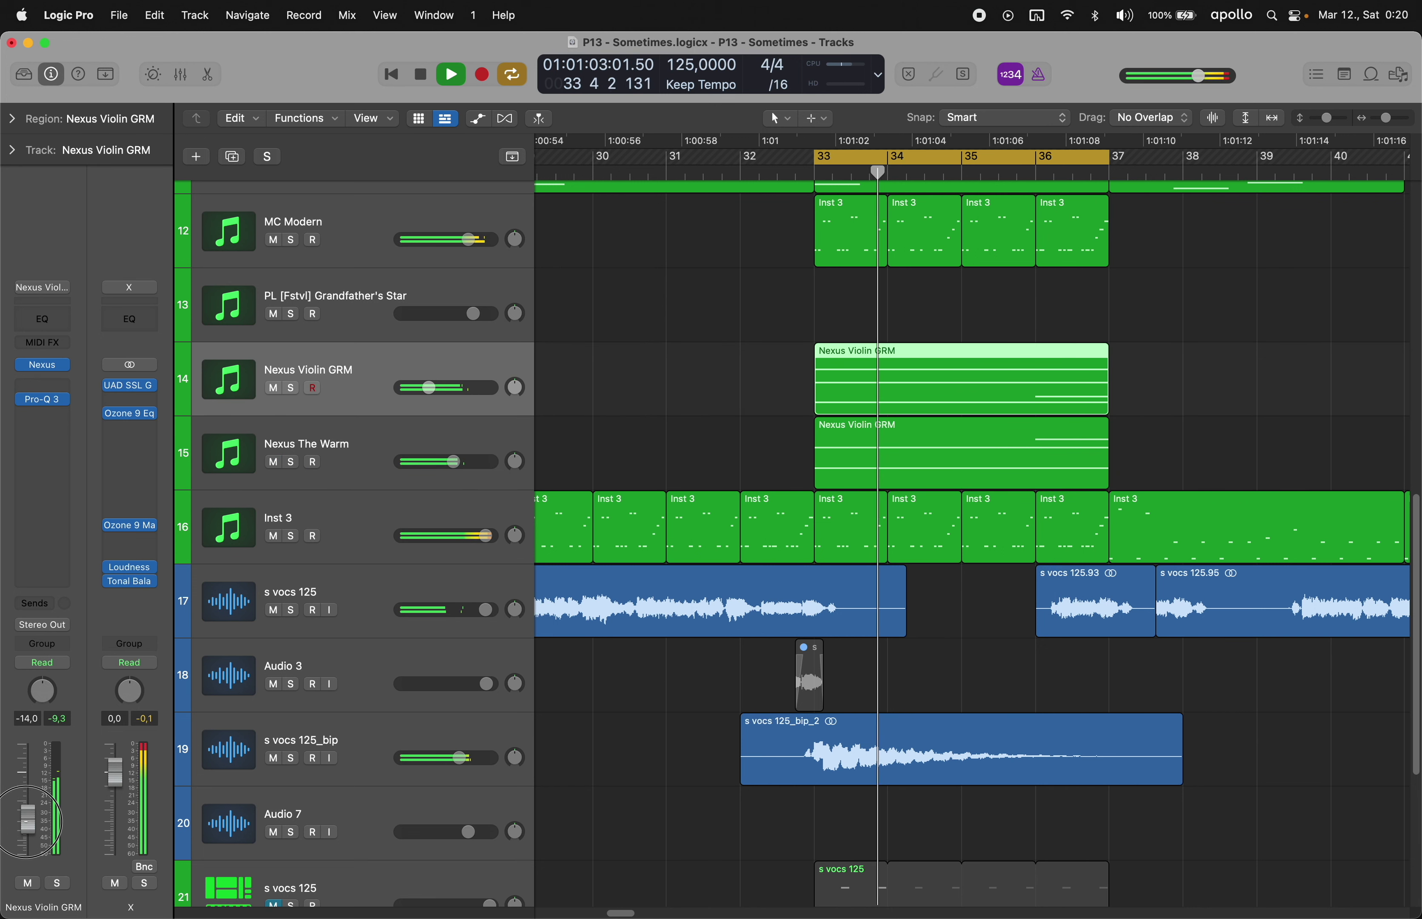
# - Lower the Loop - Ride 123 track volume to -9.4 dB
pyautogui.scroll(5, 775, 357)
pyautogui.click(681, 444)
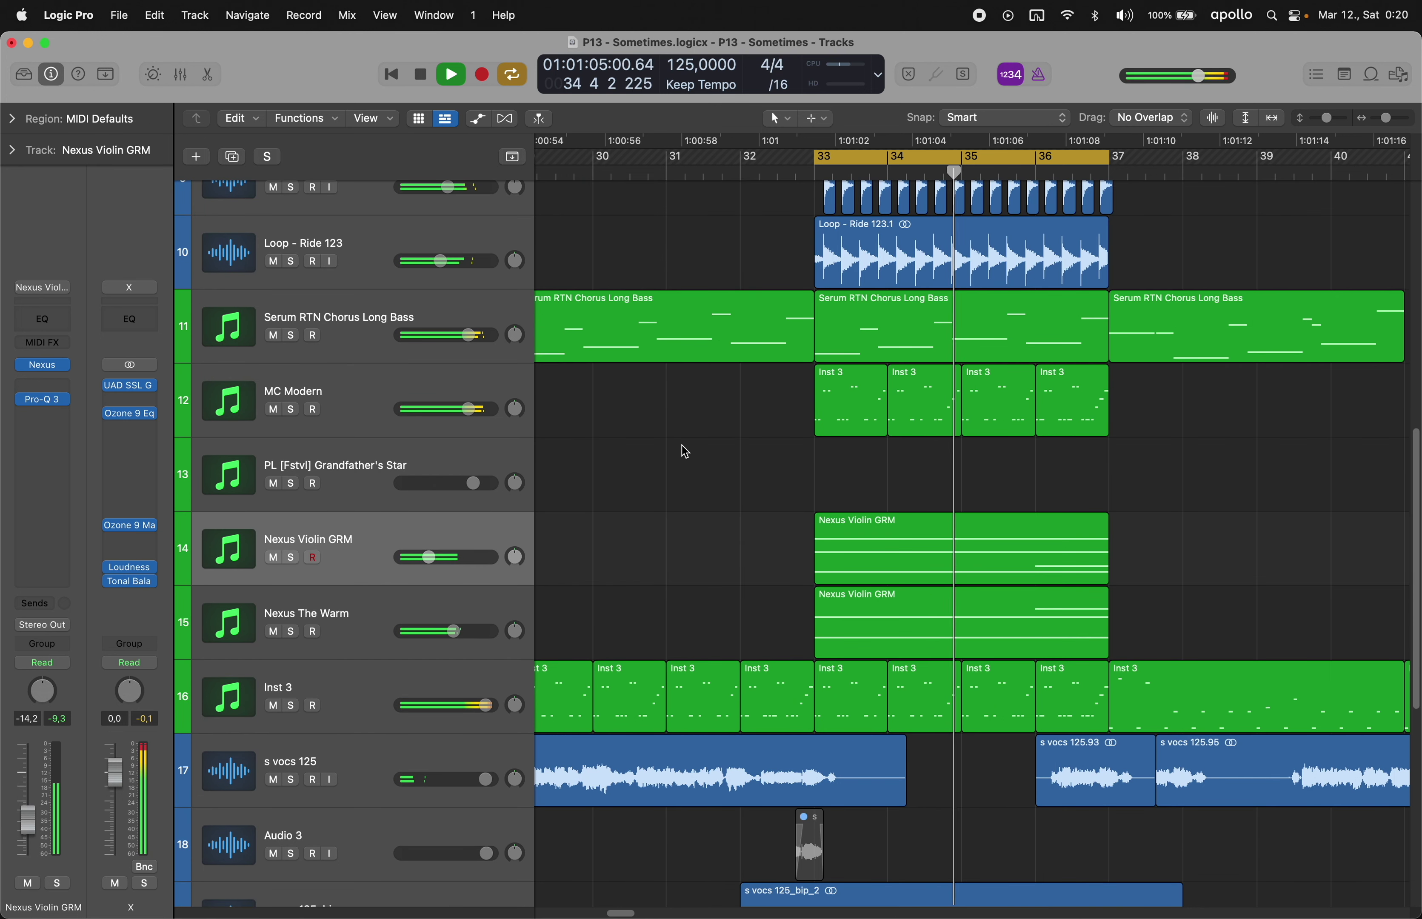
pyautogui.press('super+Left')
pyautogui.press('super+Left')
pyautogui.press('super+Left')
pyautogui.scroll(4, 696, 454)
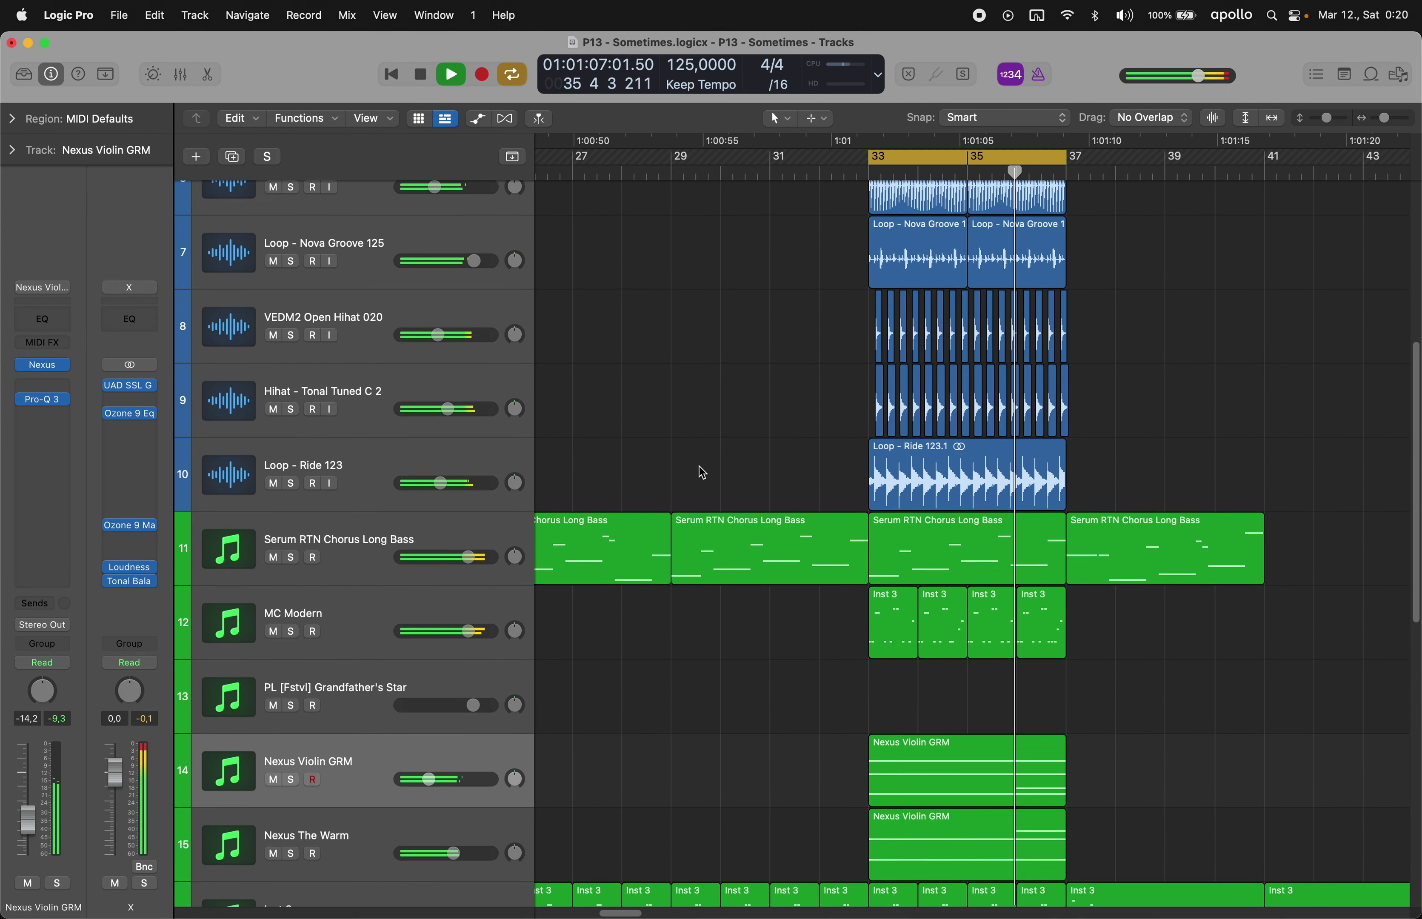
pyautogui.click(363, 471)
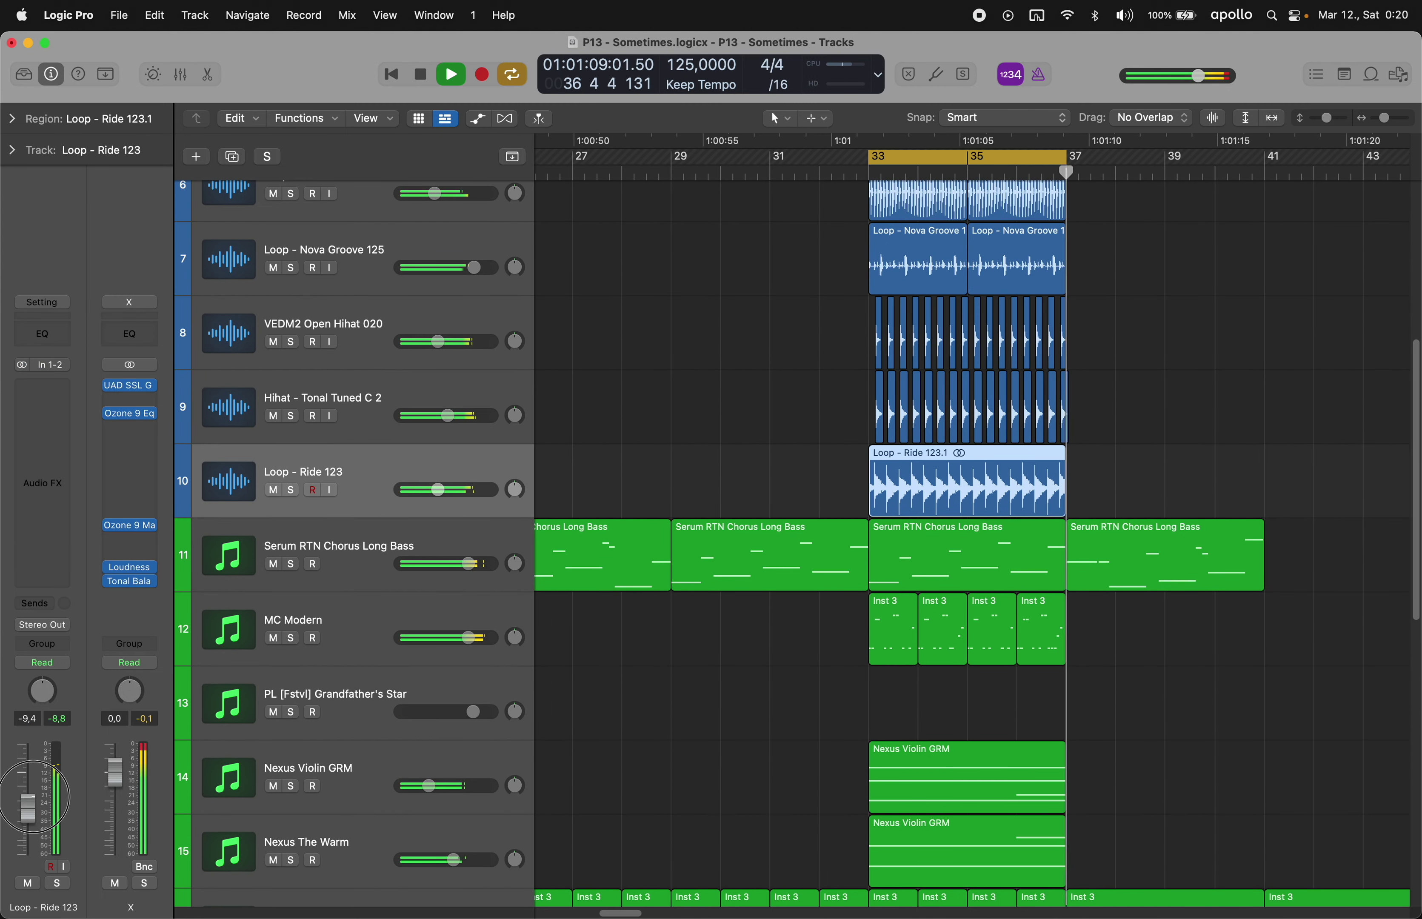
pyautogui.scroll(3, 727, 458)
pyautogui.scroll(5, 728, 458)
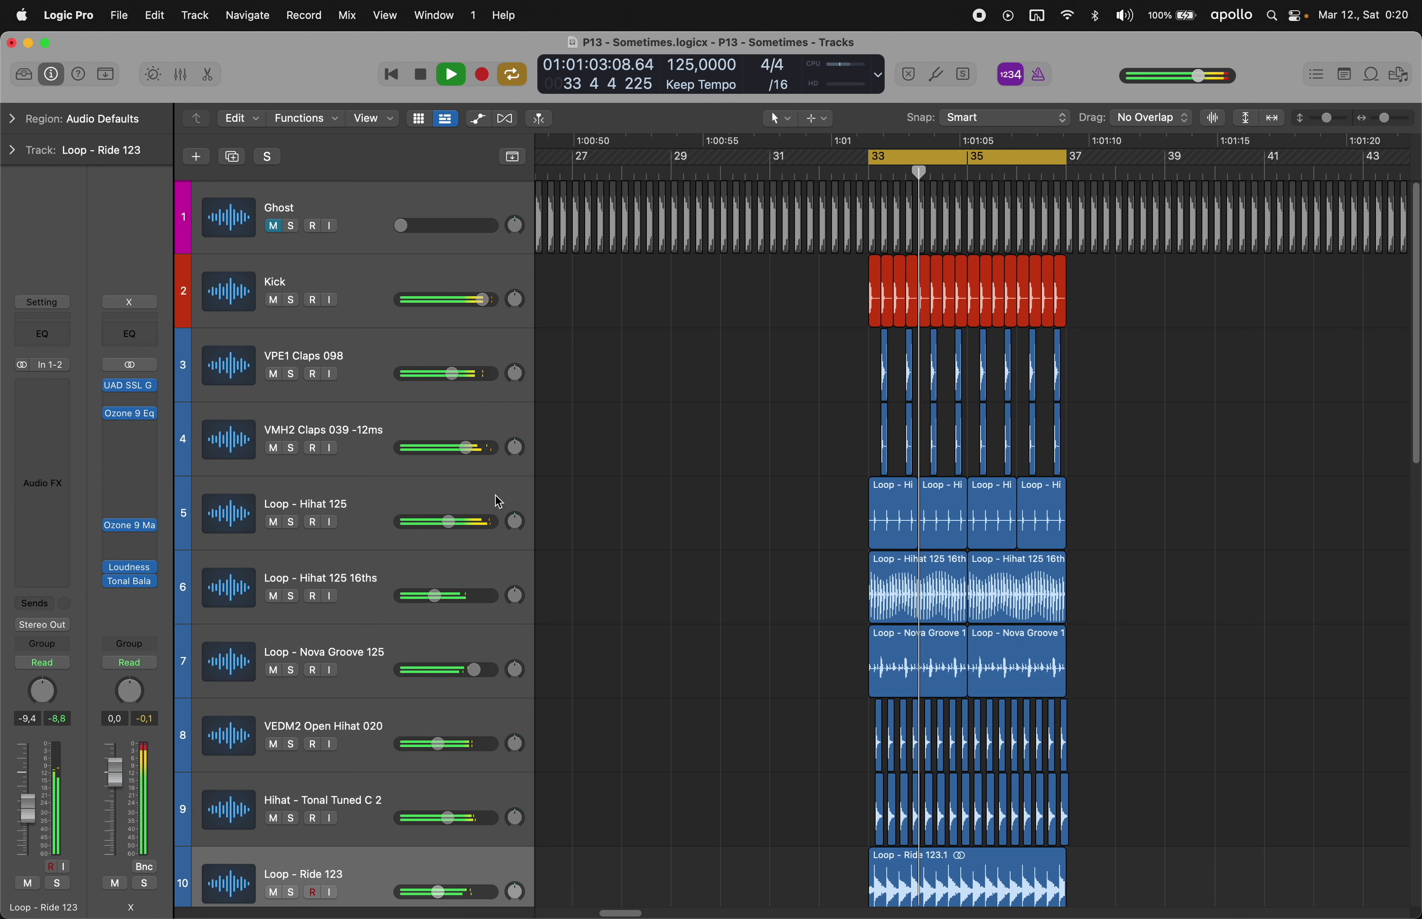
# - Unmute the s vocs 125 sampler track 21 and raise its volume to 6.0 dB
pyautogui.scroll(-15, 765, 542)
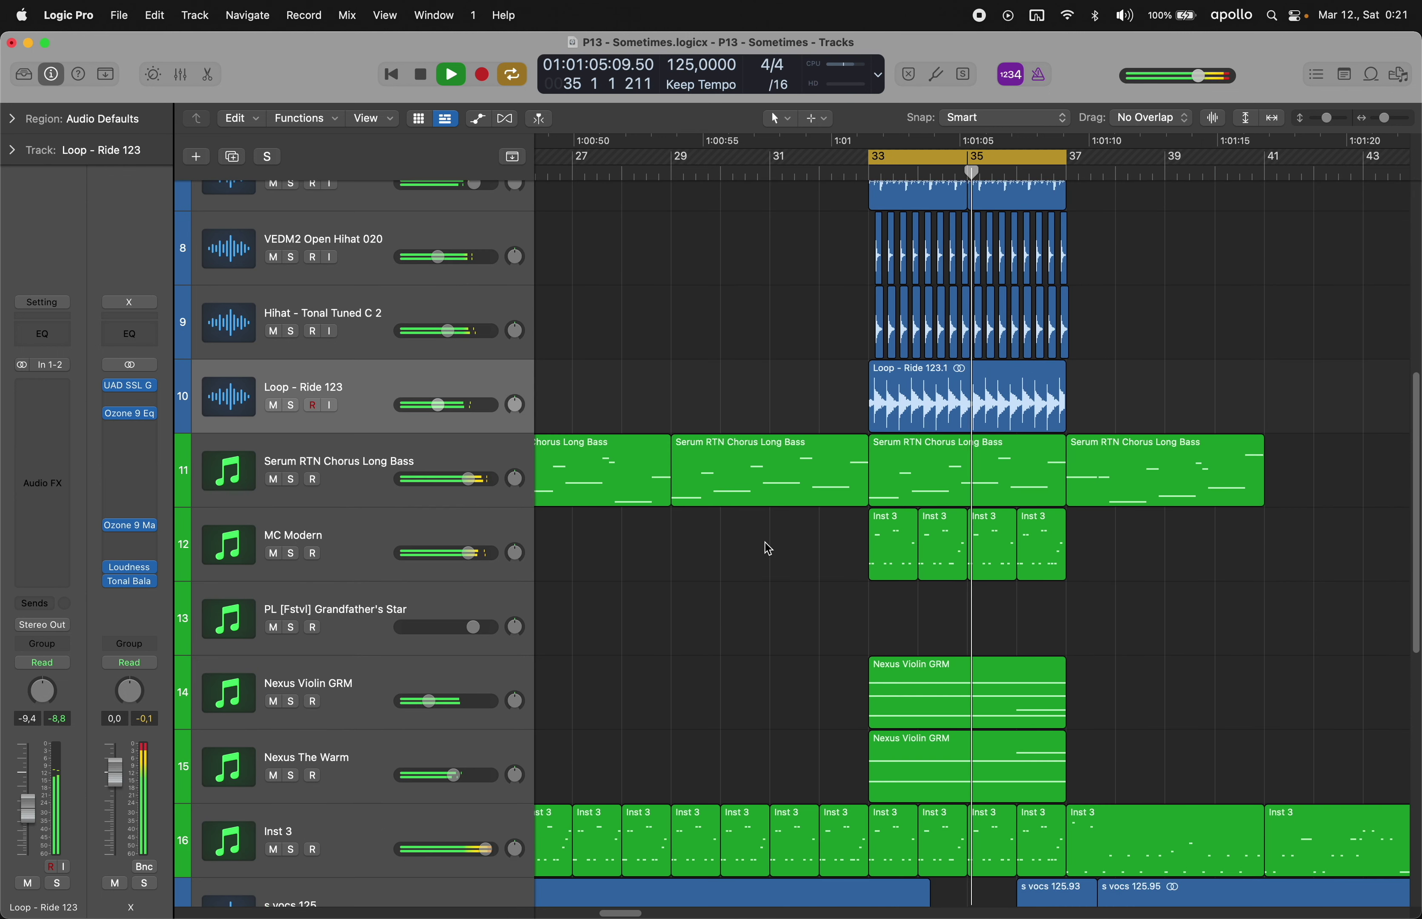
pyautogui.scroll(1, 765, 542)
pyautogui.click(394, 552)
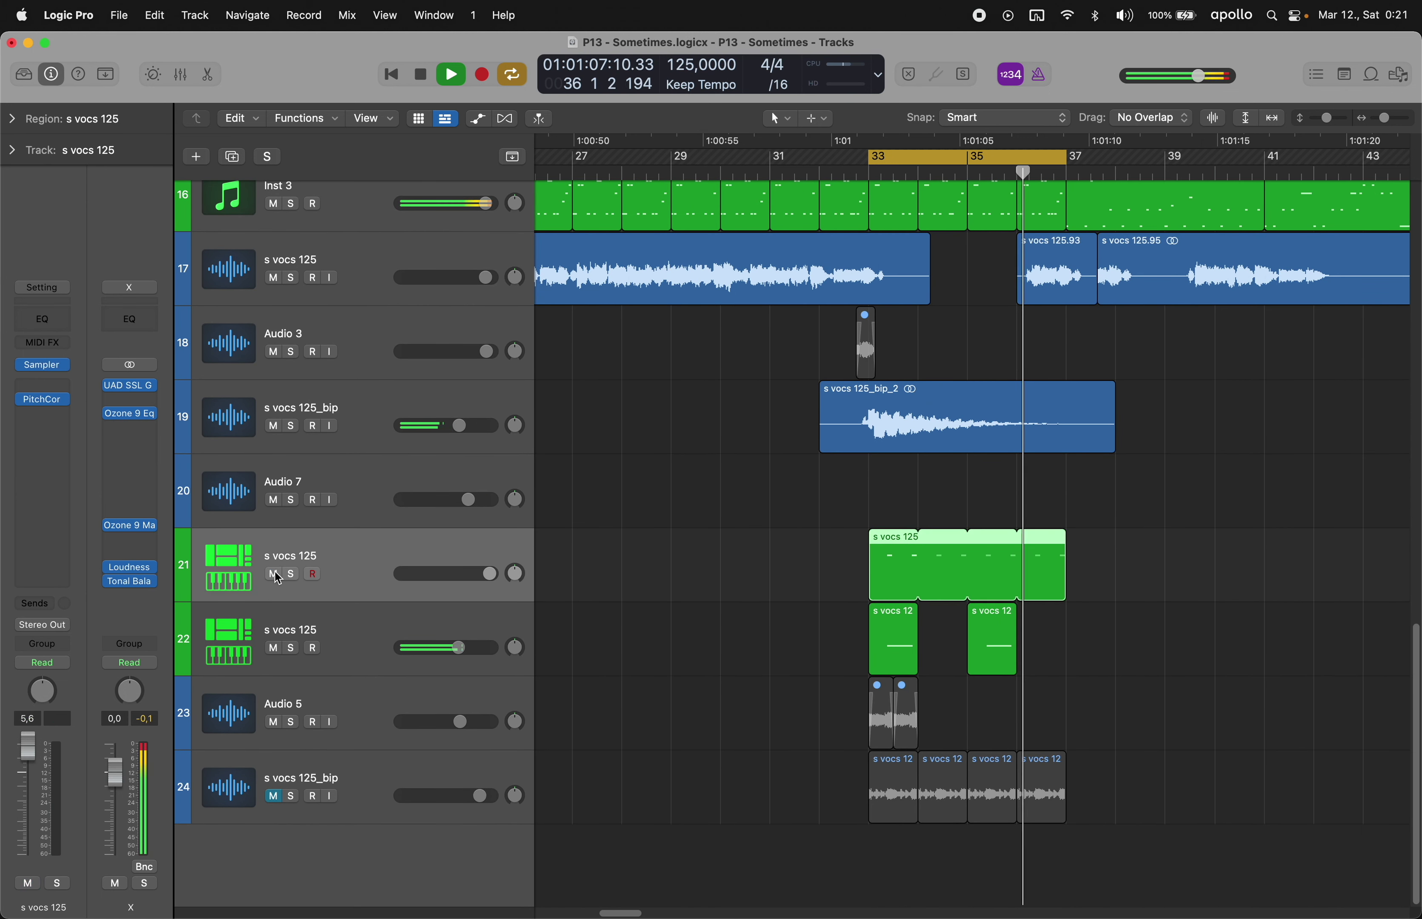
pyautogui.click(849, 587)
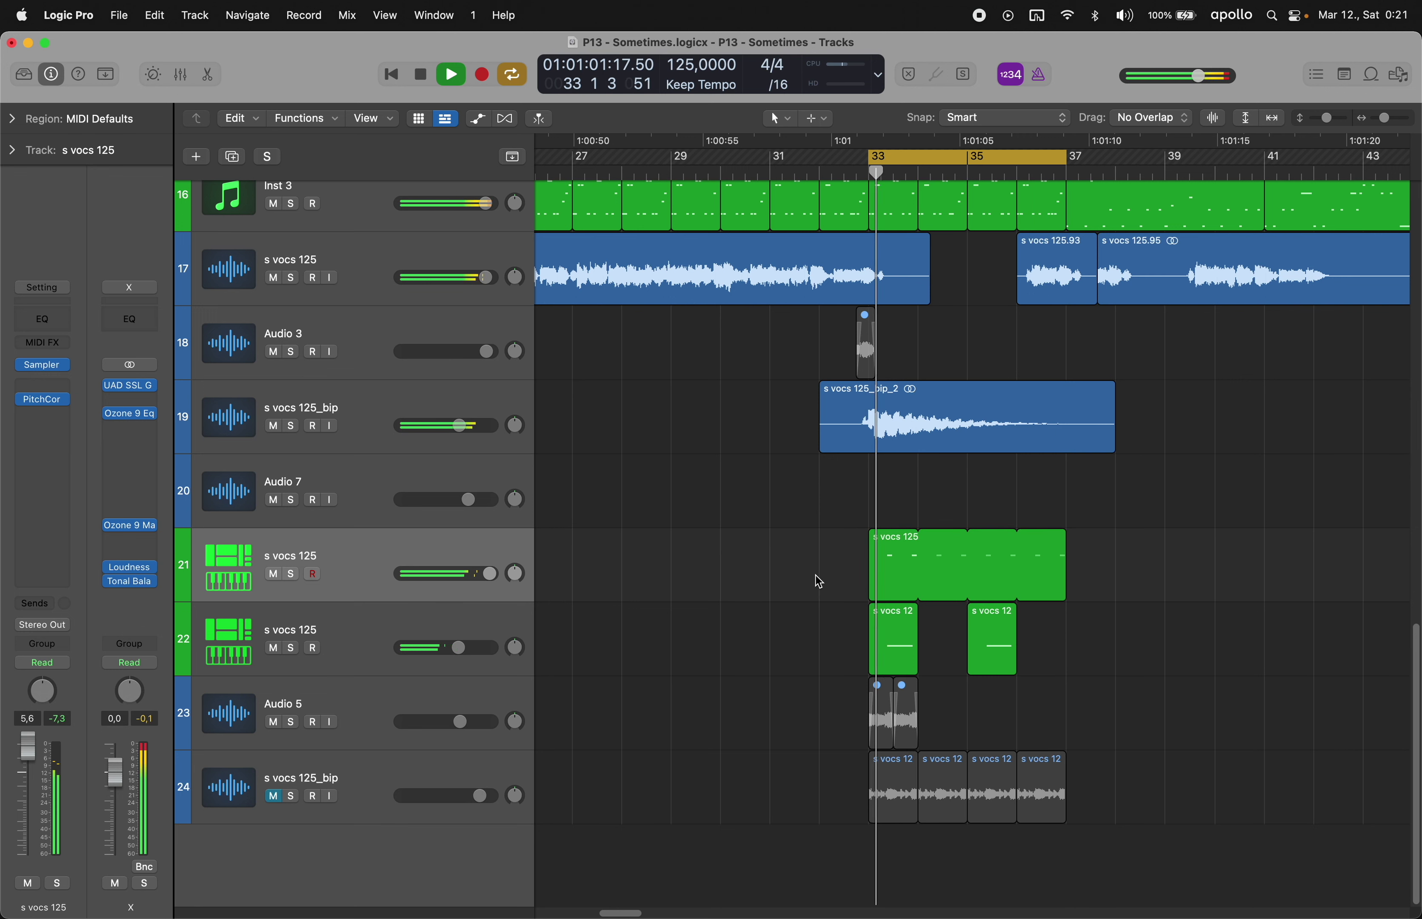
pyautogui.press('super+Right')
pyautogui.moveTo(25, 766); pyautogui.dragTo(25, 763)
# - On track 21, keep only the last chop of bar 33, delete the rest, and repeat that bar three times through bar 36
pyautogui.moveTo(789, 573); pyautogui.dragTo(904, 580)
pyautogui.press('Delete')
pyautogui.click(940, 580)
pyautogui.press('Delete')
pyautogui.moveTo(832, 580); pyautogui.dragTo(933, 570)
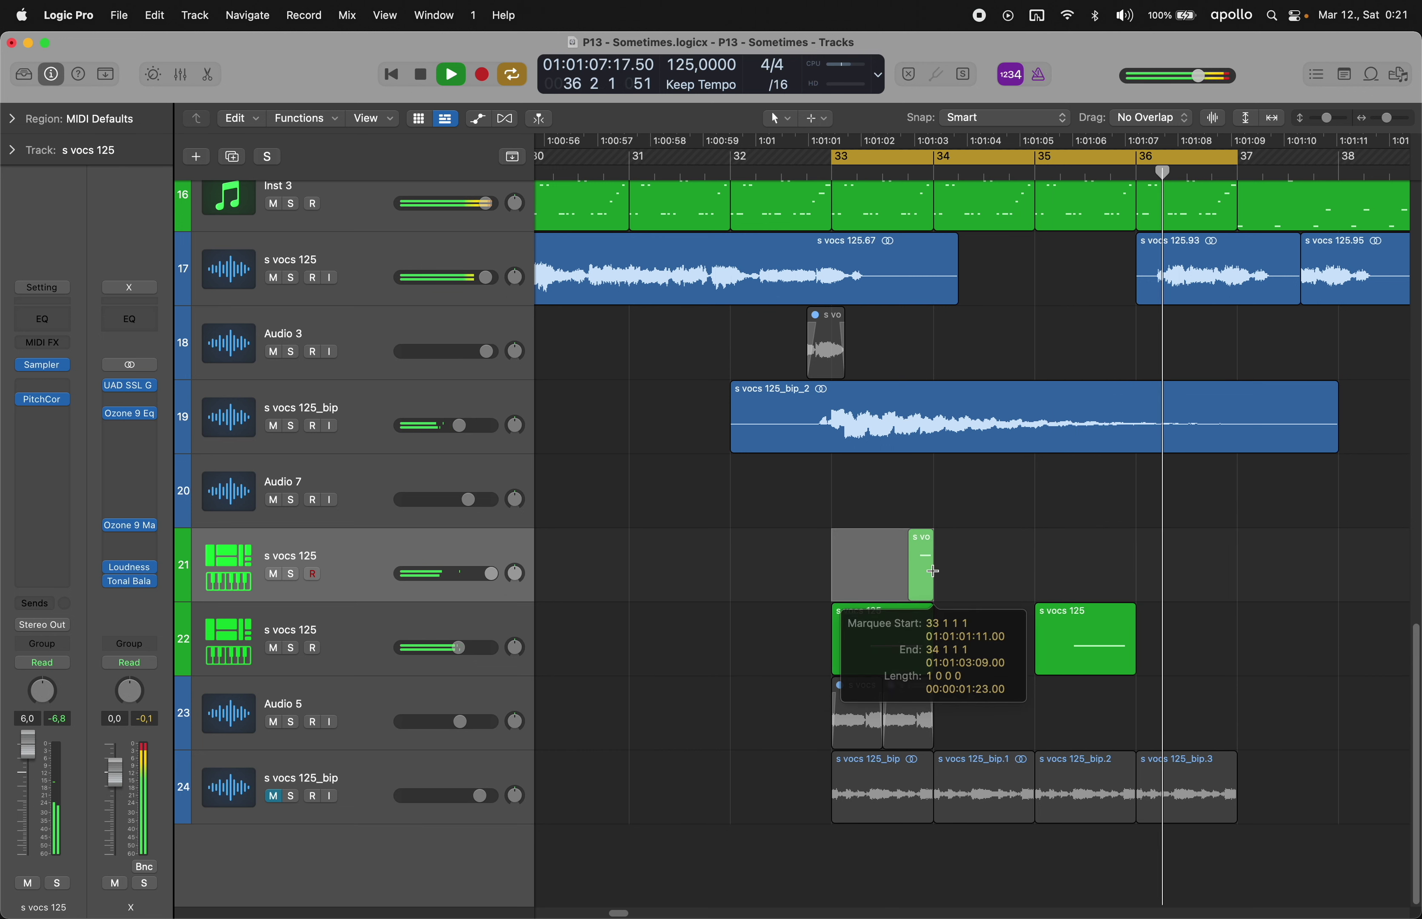
pyautogui.press('super+r')
pyautogui.press('super+r')
pyautogui.press('super+r')
# - Duplicate s vocs 125 track 22 with its settings and copy the duplicate's channel strip setting
pyautogui.click(413, 631)
pyautogui.press('super+d')
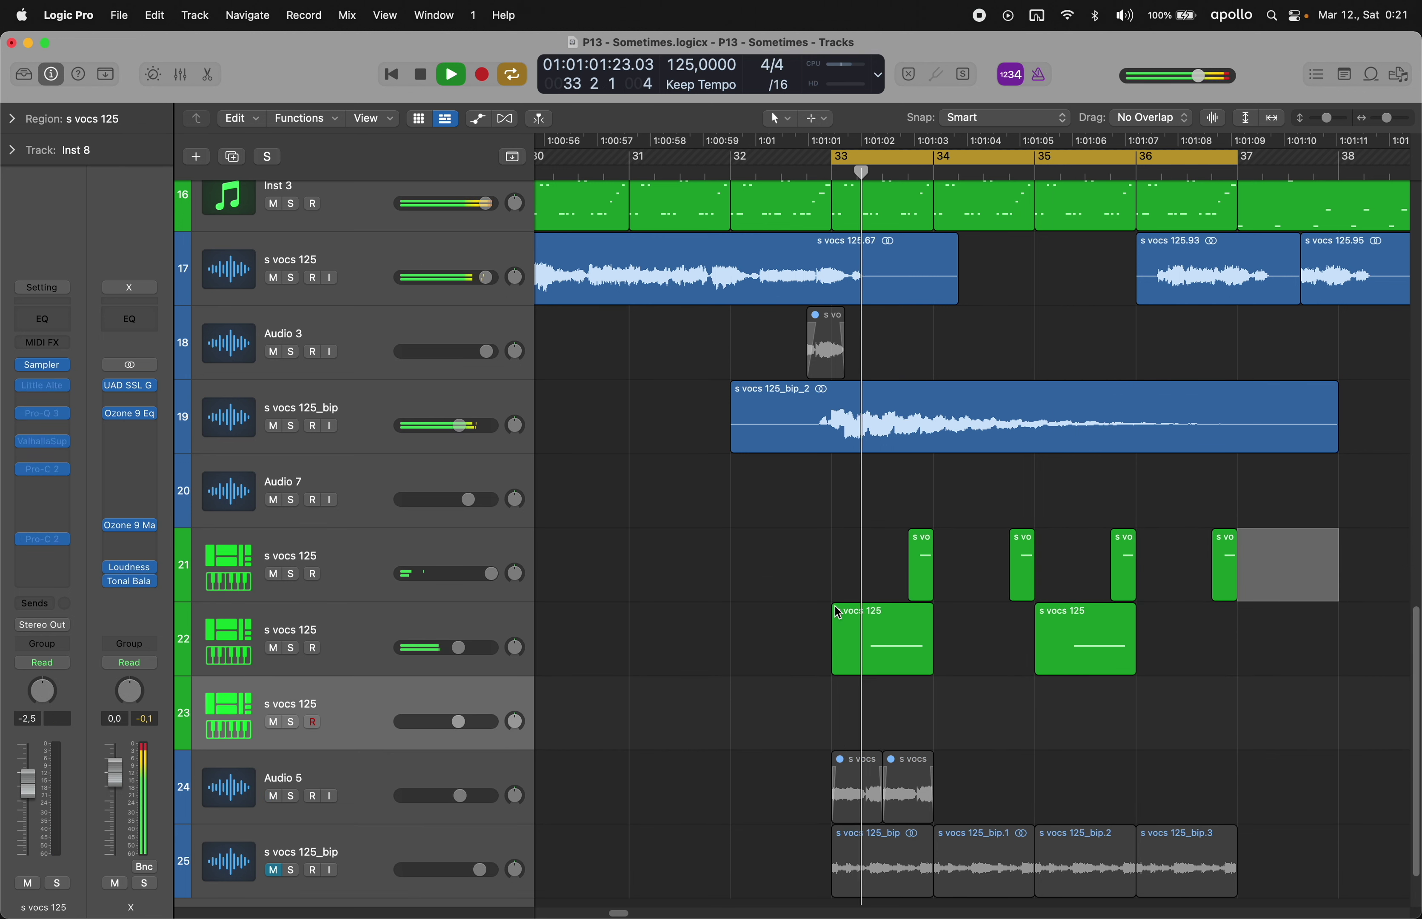
pyautogui.moveTo(833, 578); pyautogui.dragTo(1222, 568)
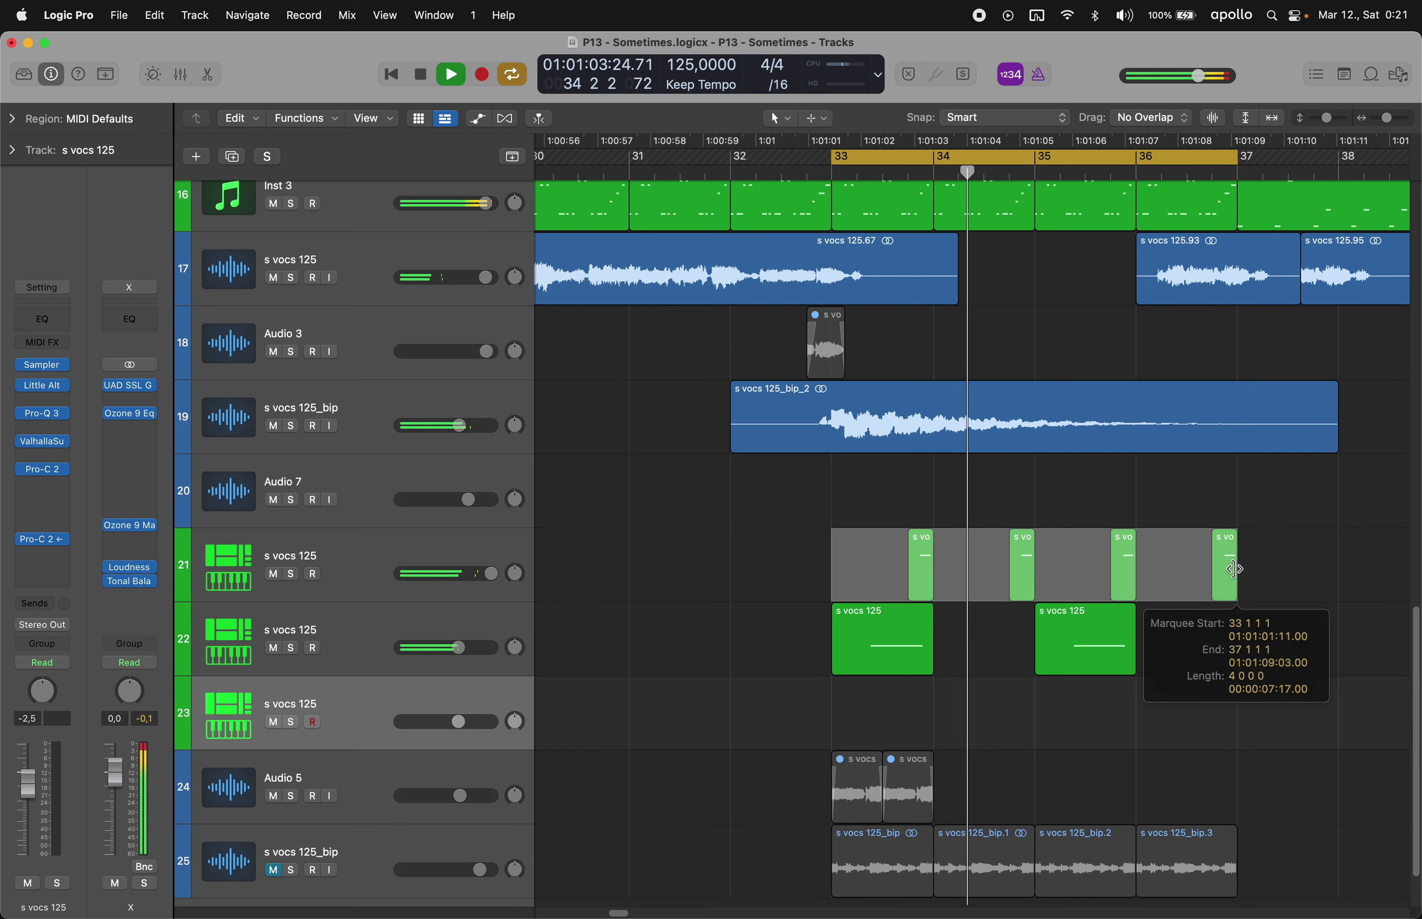
pyautogui.click(667, 722)
pyautogui.click(67, 280)
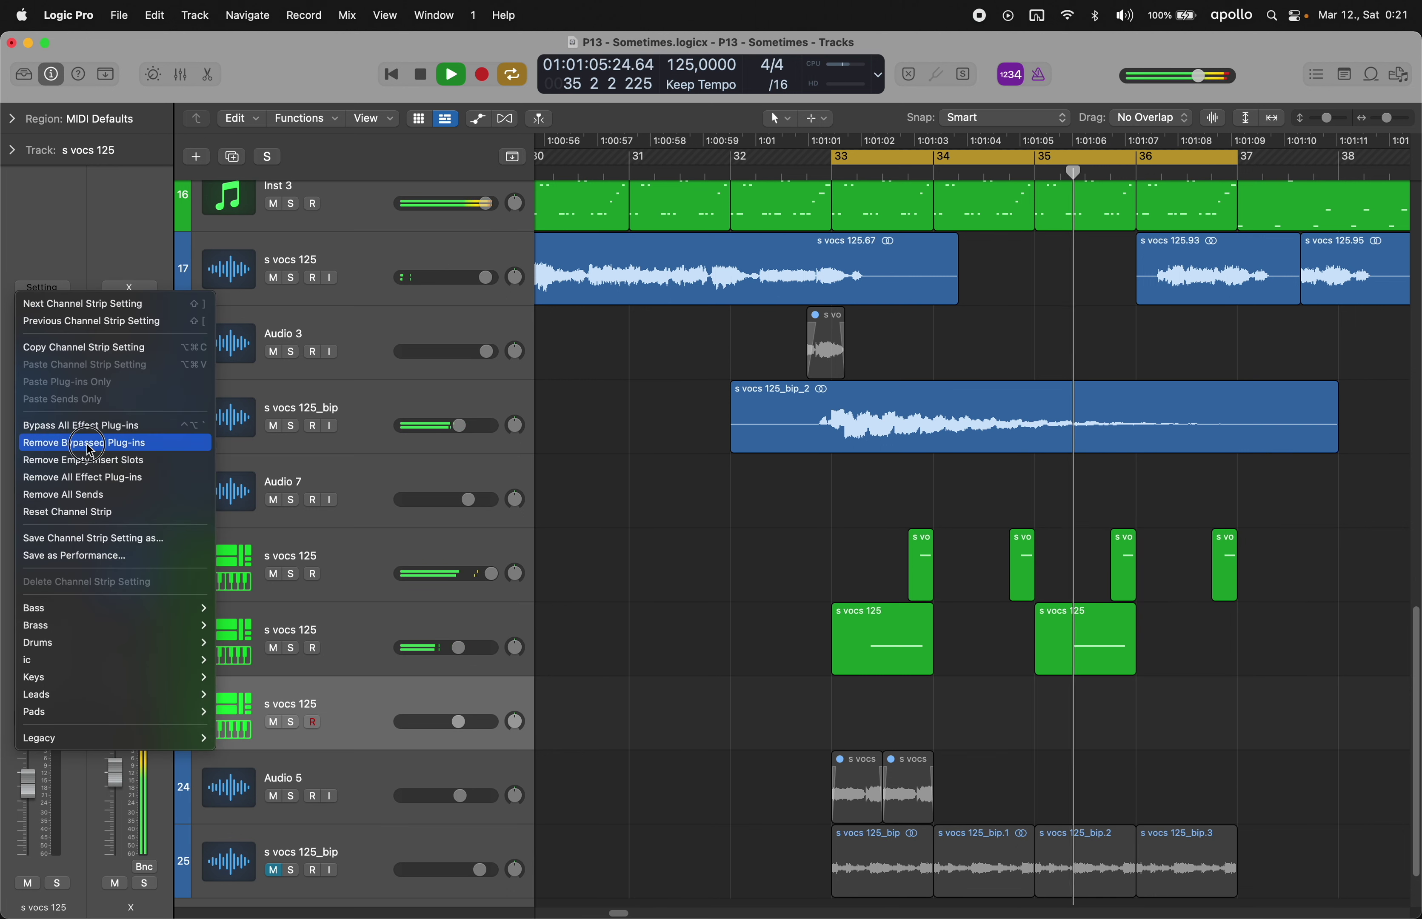
pyautogui.click(90, 343)
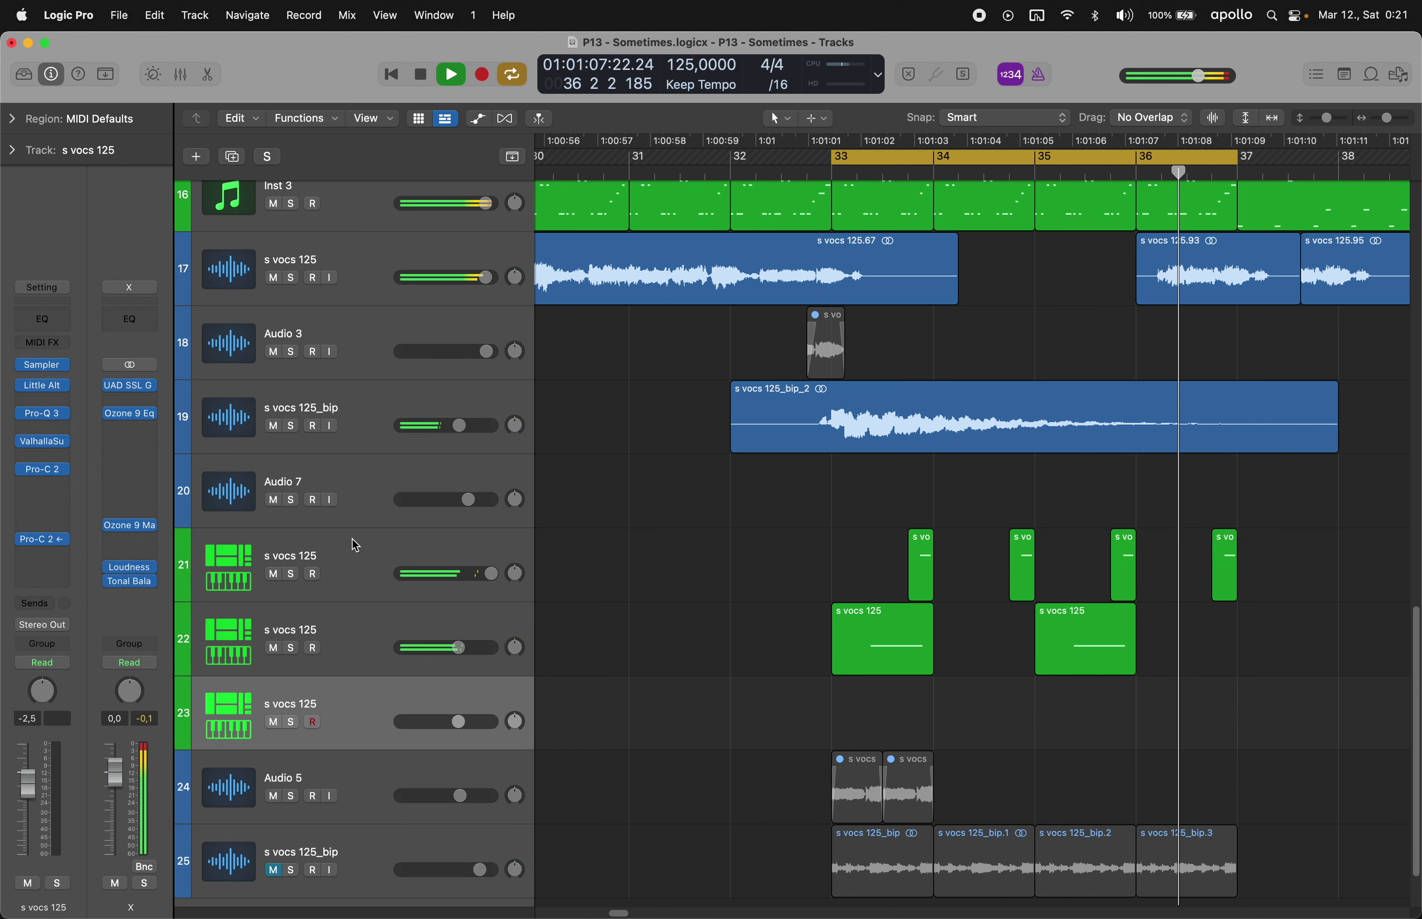
# - Paste only the copied plug-ins onto s vocs 125 track 21 and delete the empty duplicate track 23
pyautogui.click(352, 545)
pyautogui.click(58, 293)
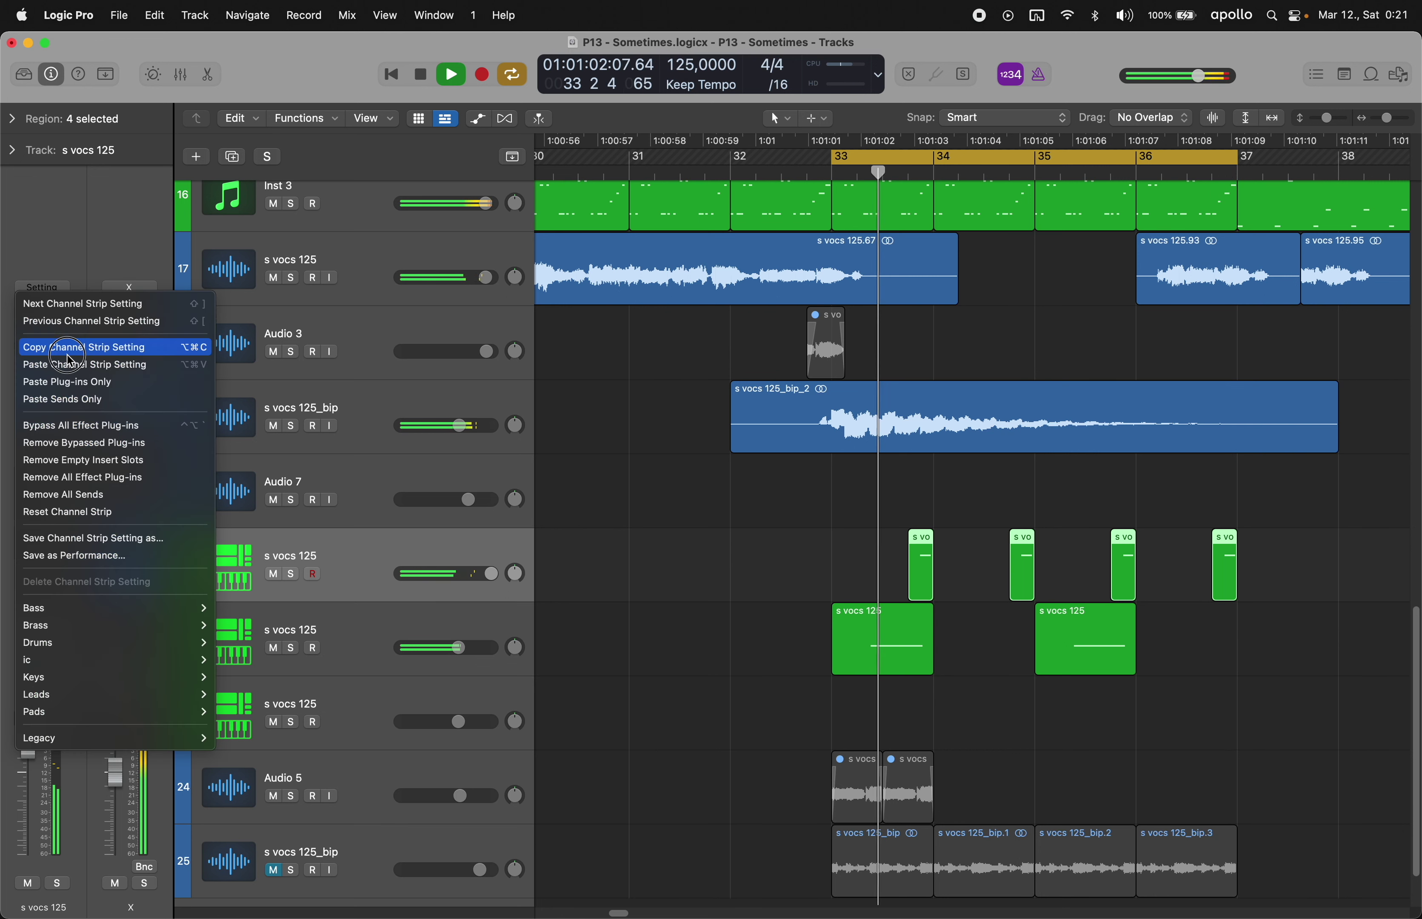
pyautogui.click(89, 384)
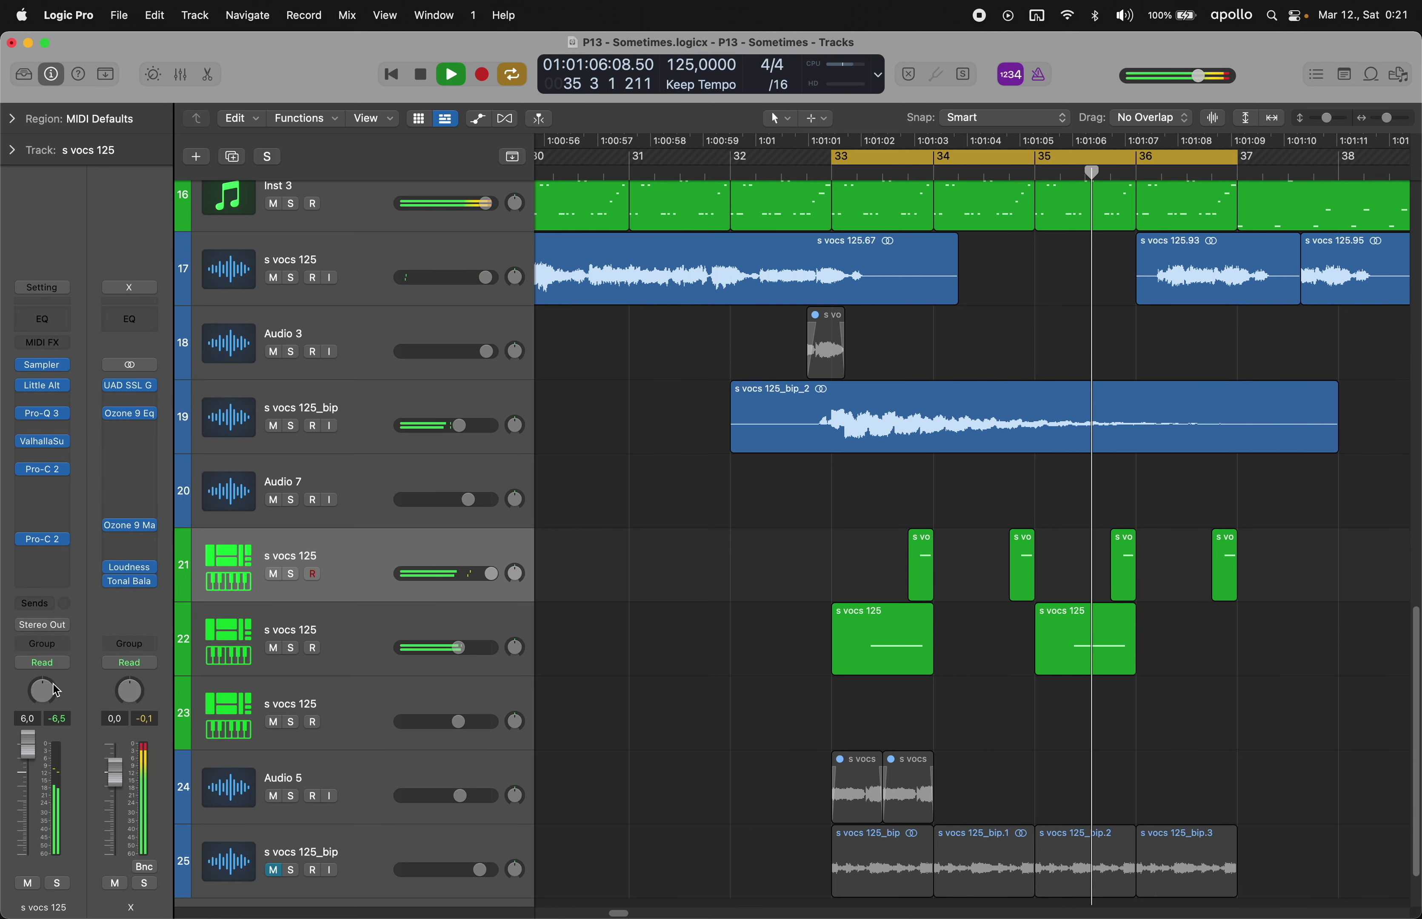
pyautogui.click(325, 705)
pyautogui.press('super+BackSpace')
pyautogui.click(365, 558)
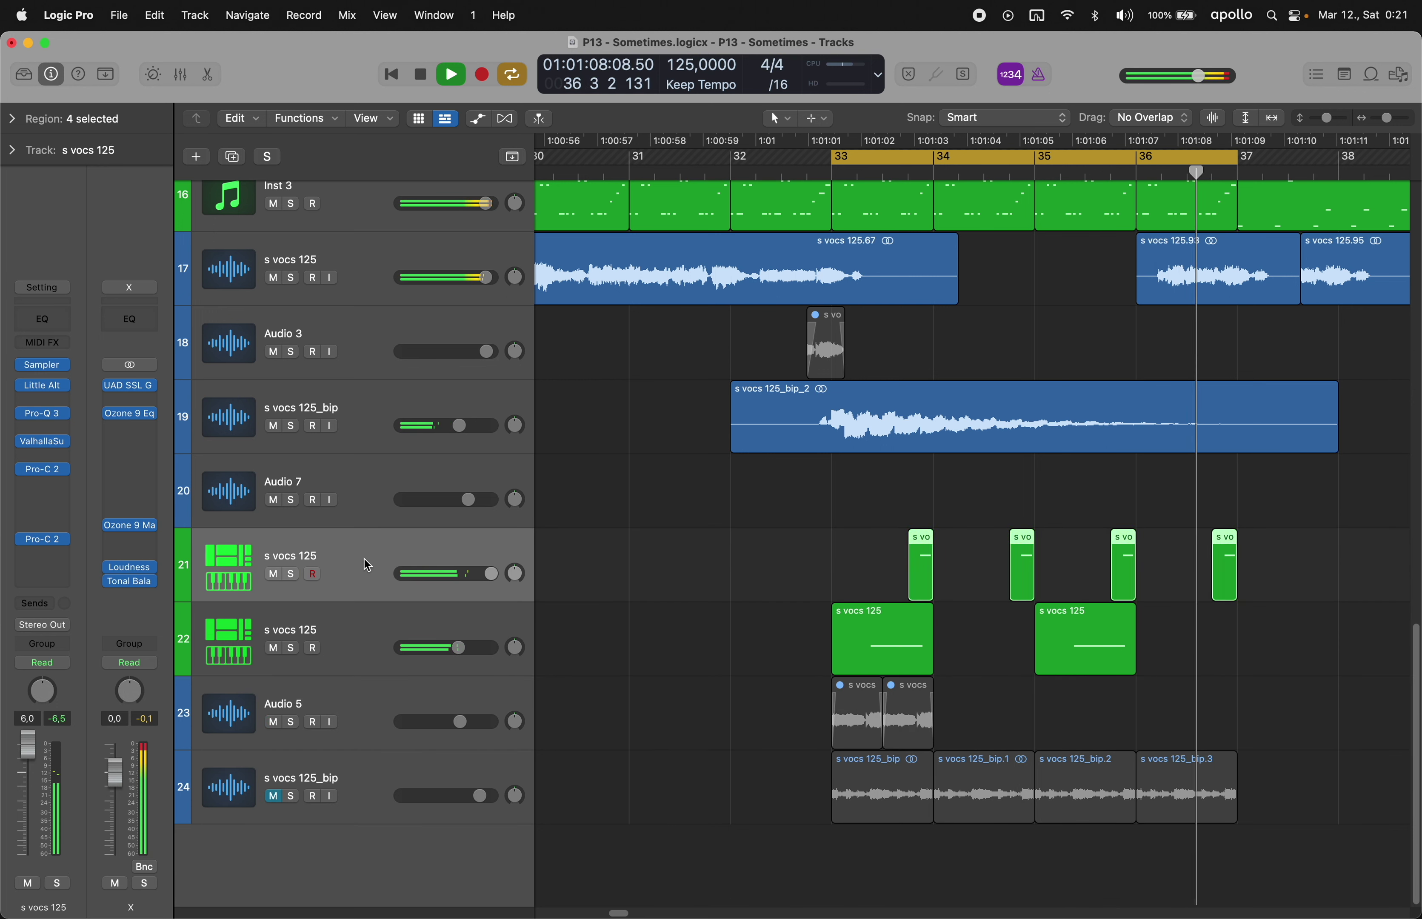
# - Audition s vocs 125 track 21 in solo and lower its volume to -0.8 dB
pyautogui.press('s')
pyautogui.press('s')
pyautogui.moveTo(29, 759); pyautogui.dragTo(30, 808)
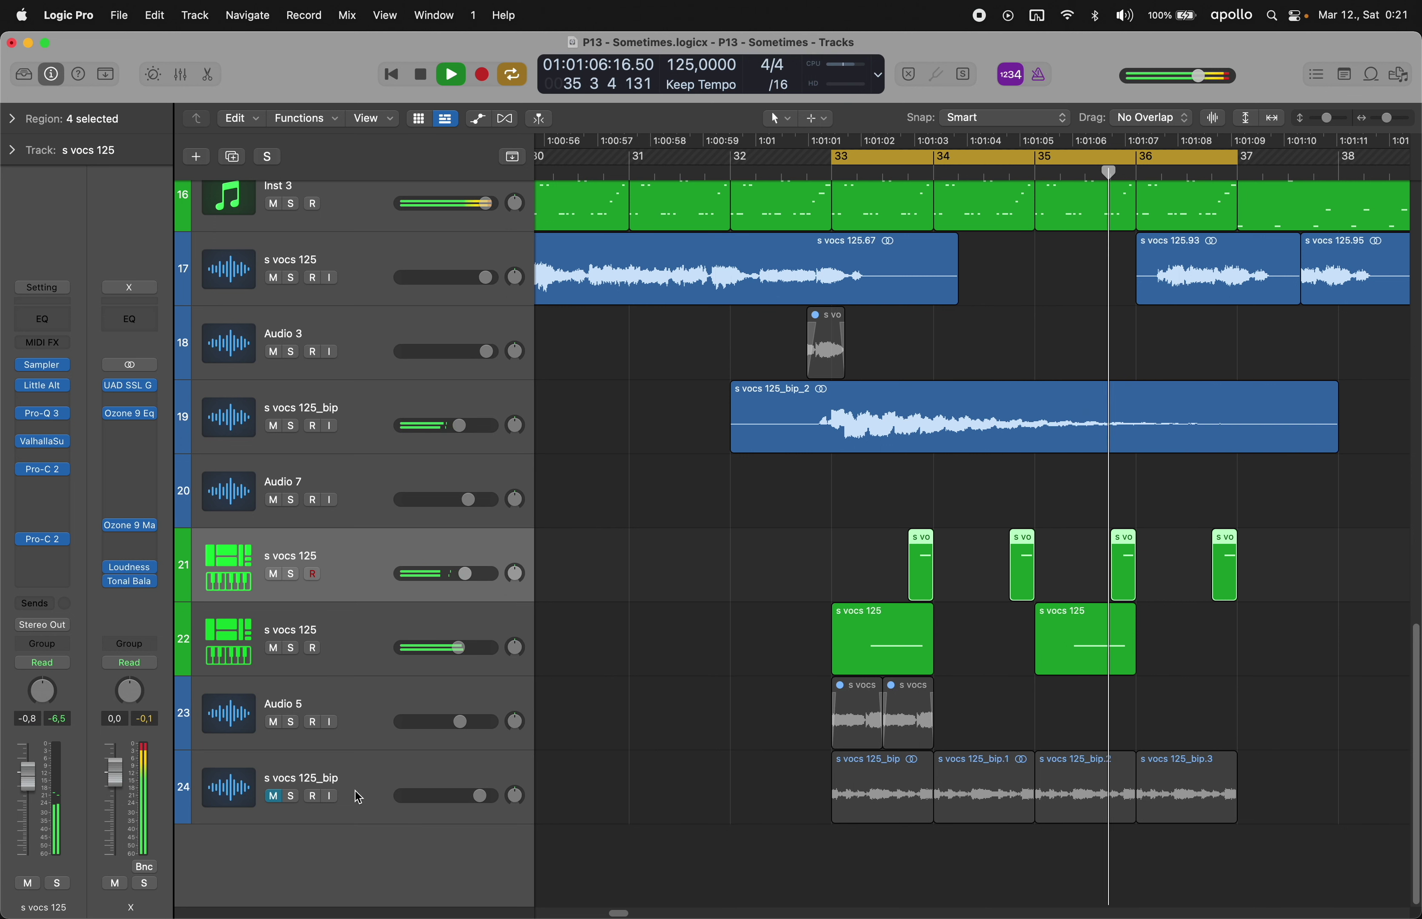
pyautogui.click(752, 539)
# - Unmute s vocs 125_bip on track 24, lower its volume to -0.6 dB, and mute it again
pyautogui.click(275, 799)
pyautogui.click(30, 766)
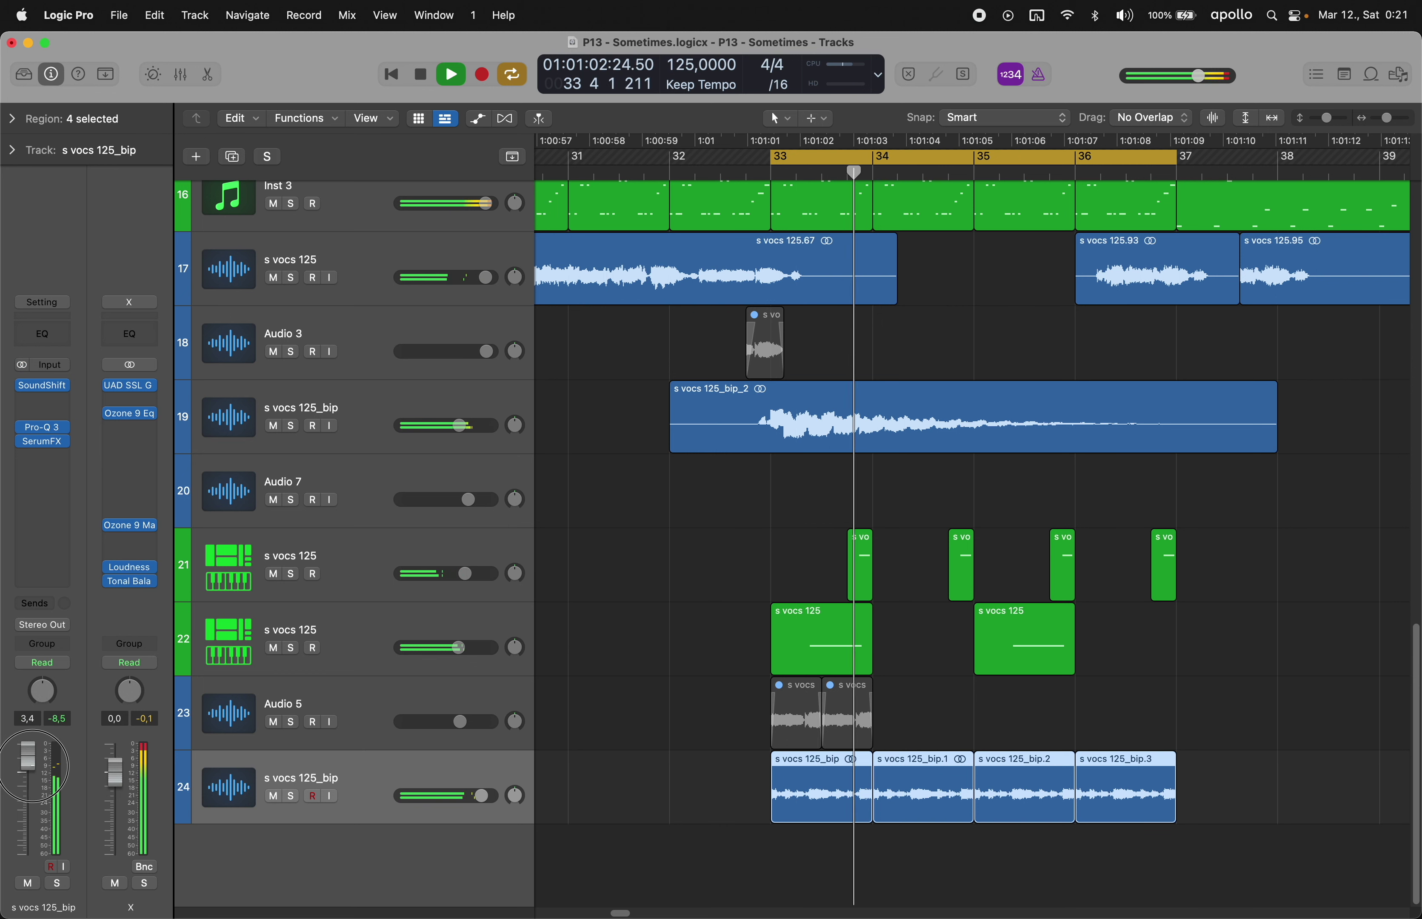
pyautogui.moveTo(36, 771); pyautogui.dragTo(29, 787)
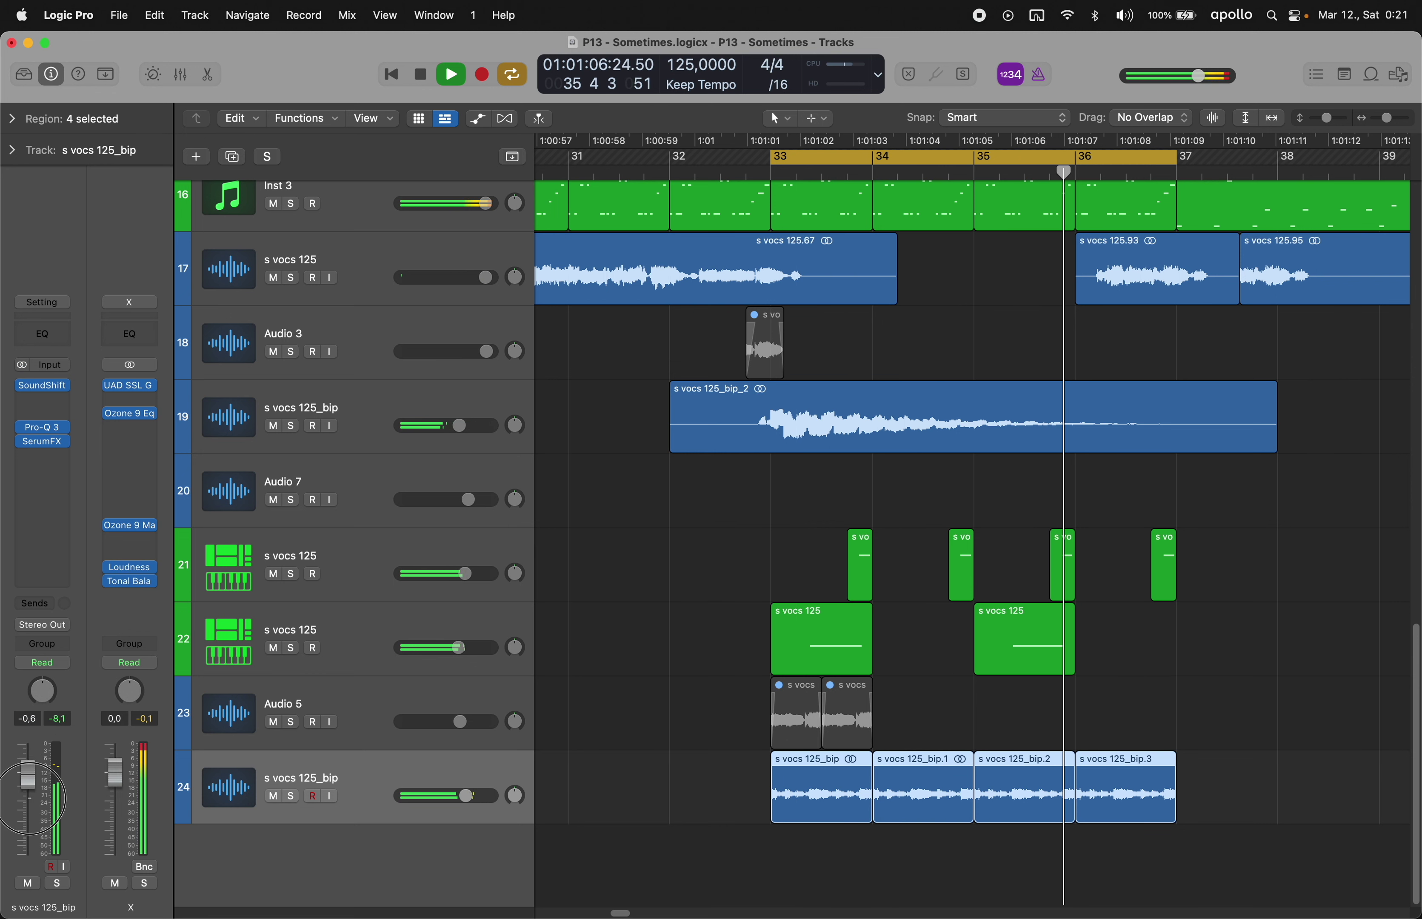
pyautogui.click(273, 797)
pyautogui.click(654, 703)
# - Mute the hihat, Nova Groove and ride tracks, numbers 5 through 10
pyautogui.scroll(10, 653, 703)
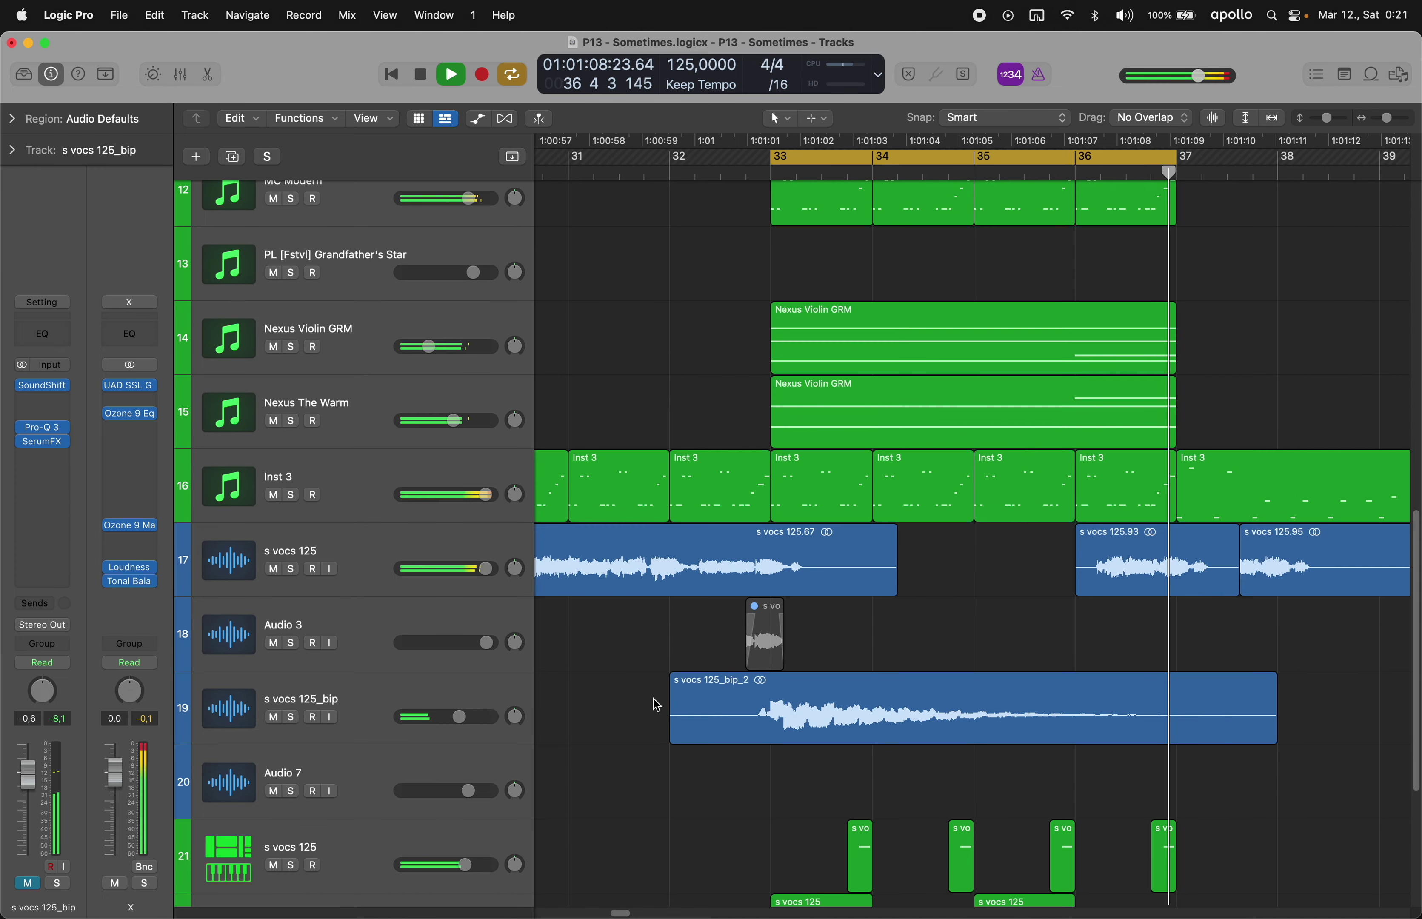
pyautogui.scroll(-4, 623, 505)
pyautogui.scroll(9, 625, 507)
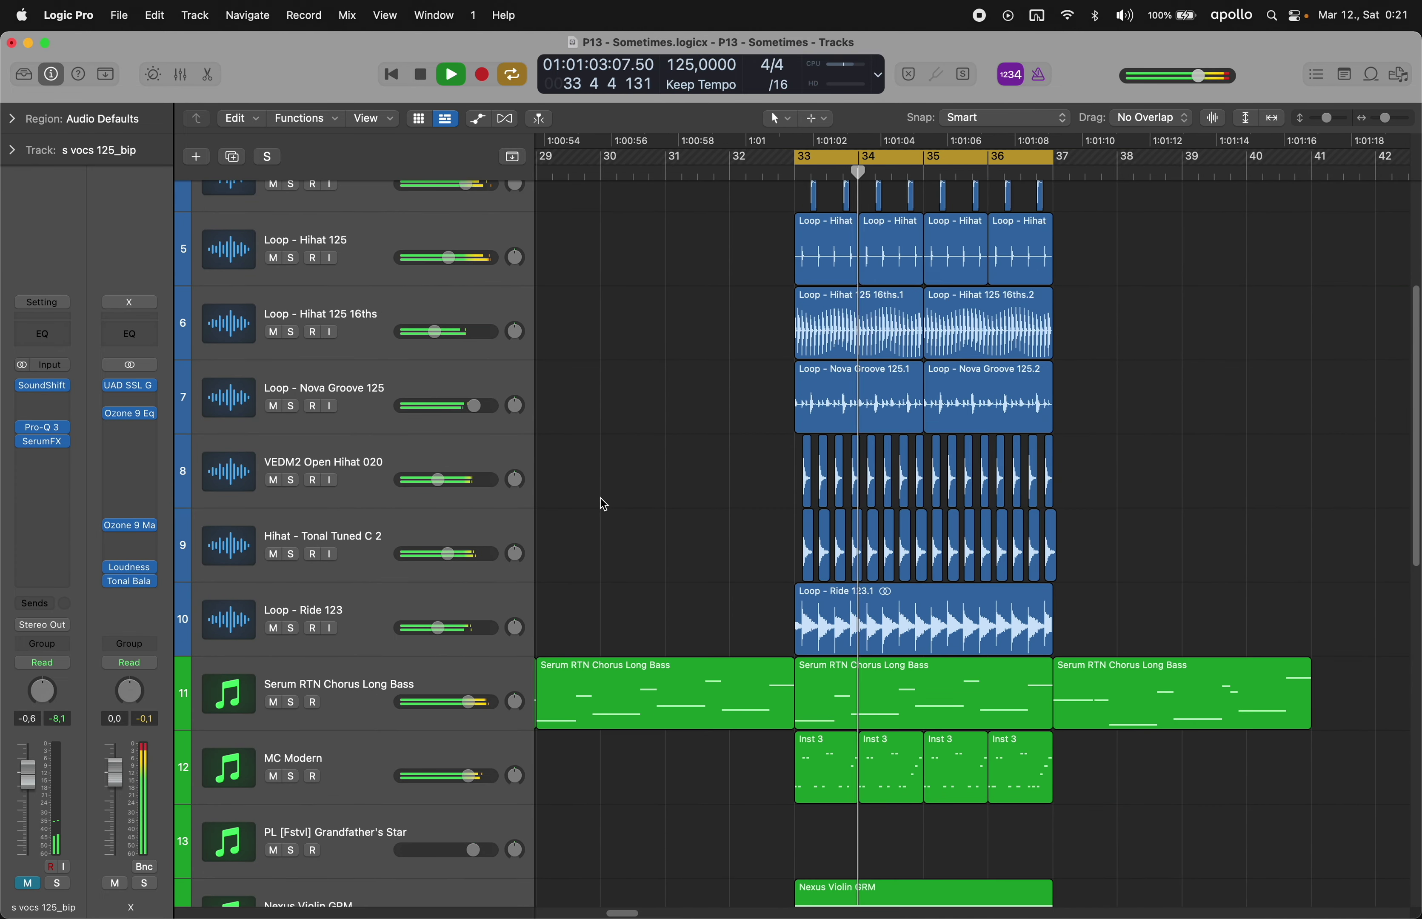
pyautogui.click(272, 628)
pyautogui.click(273, 554)
pyautogui.click(274, 481)
pyautogui.scroll(5, 709, 493)
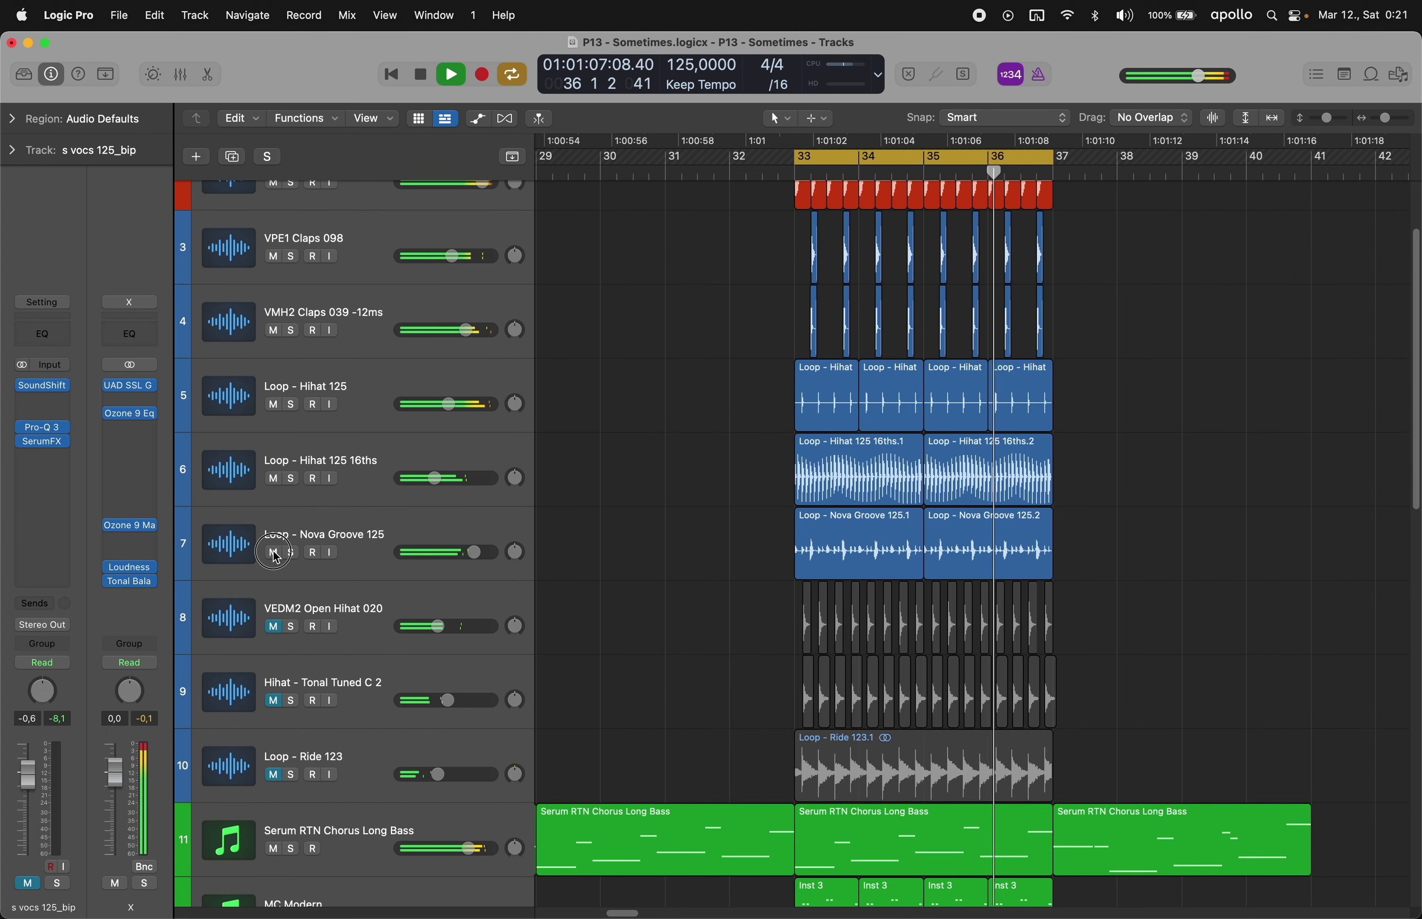
pyautogui.moveTo(273, 552); pyautogui.dragTo(273, 406)
pyautogui.scroll(1, 738, 589)
# - Mute MC Modern, PL [Fstvl] Grandfather's Star, Nexus Violin GRM and Nexus The Warm, and select the Loop - Hihat 125 track
pyautogui.scroll(-6, 740, 594)
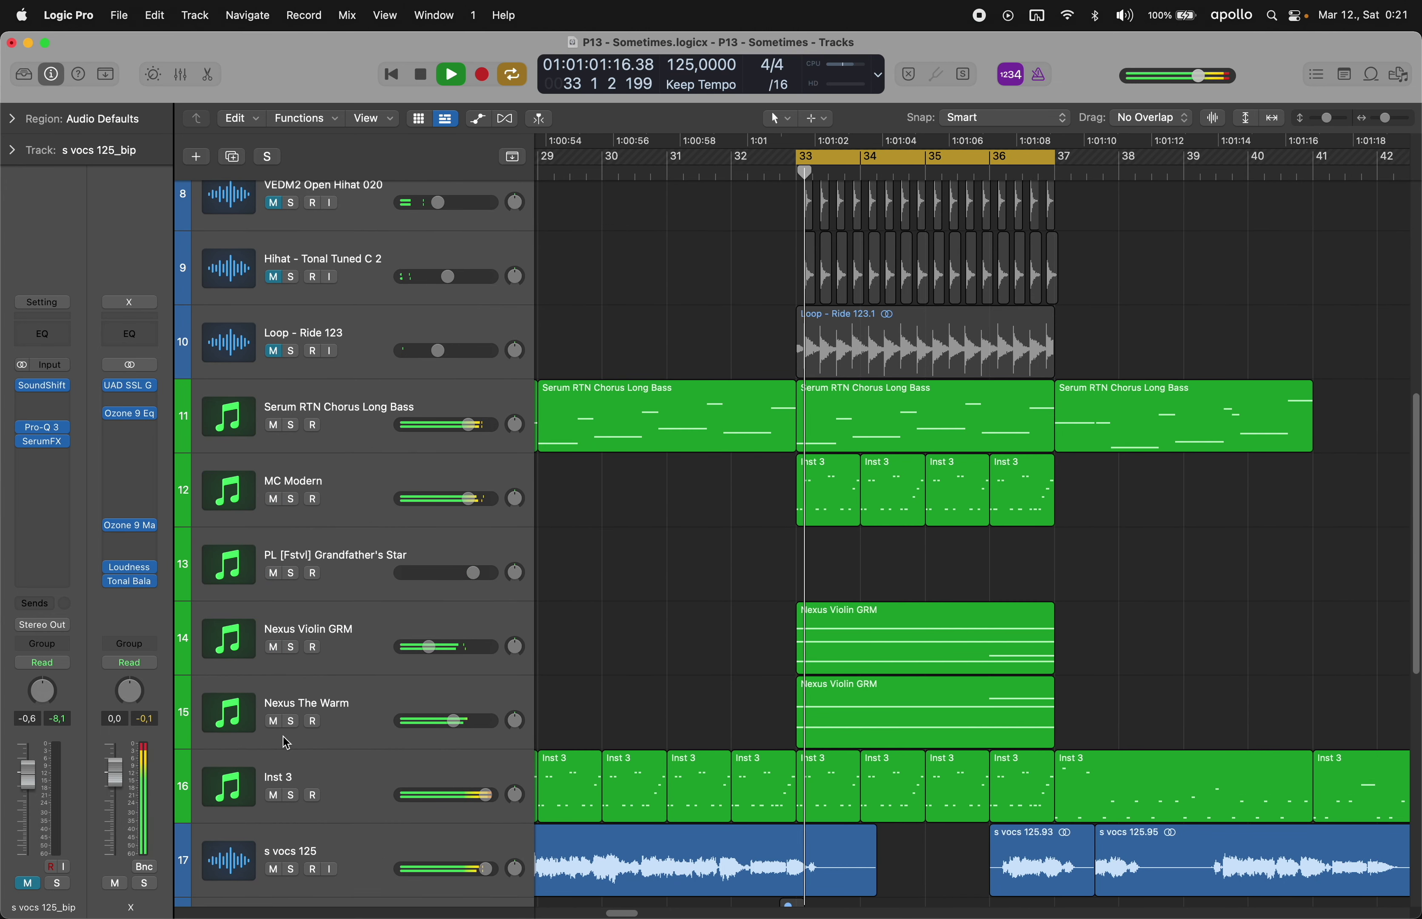
pyautogui.moveTo(273, 721); pyautogui.dragTo(274, 499)
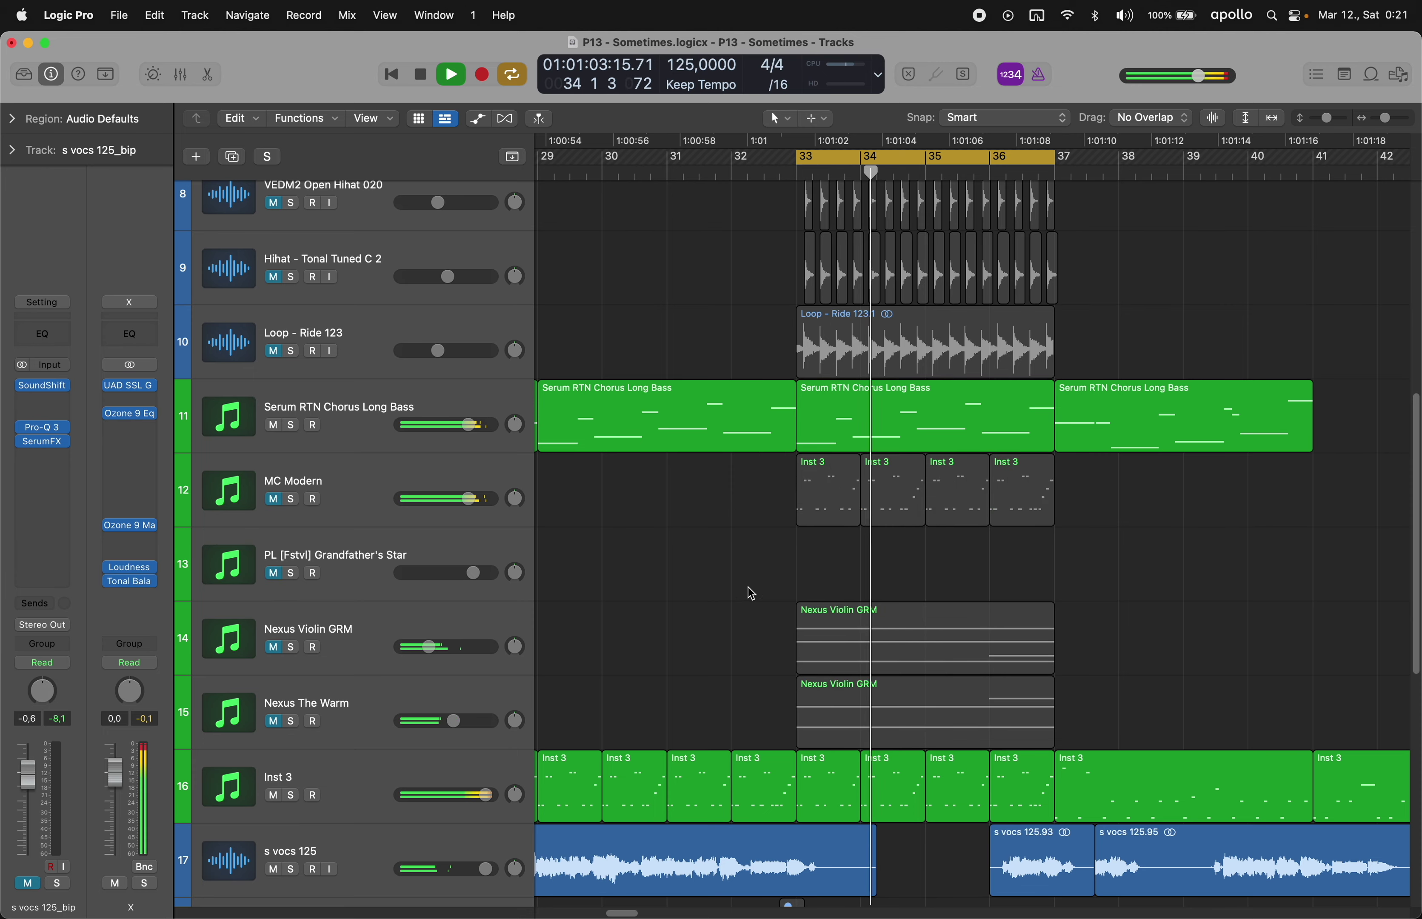
pyautogui.scroll(-10, 750, 593)
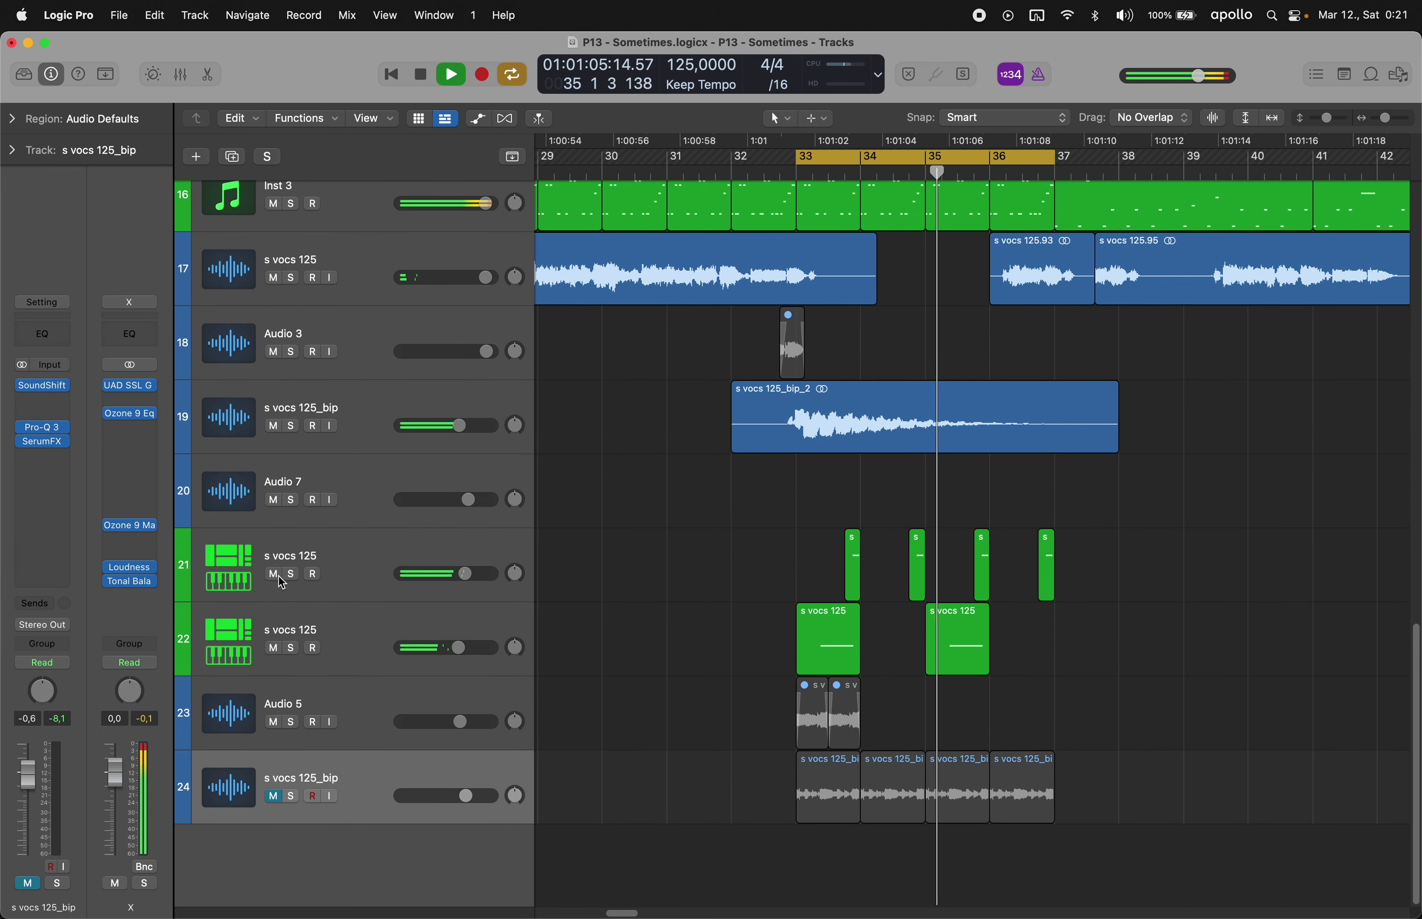
pyautogui.scroll(5, 646, 589)
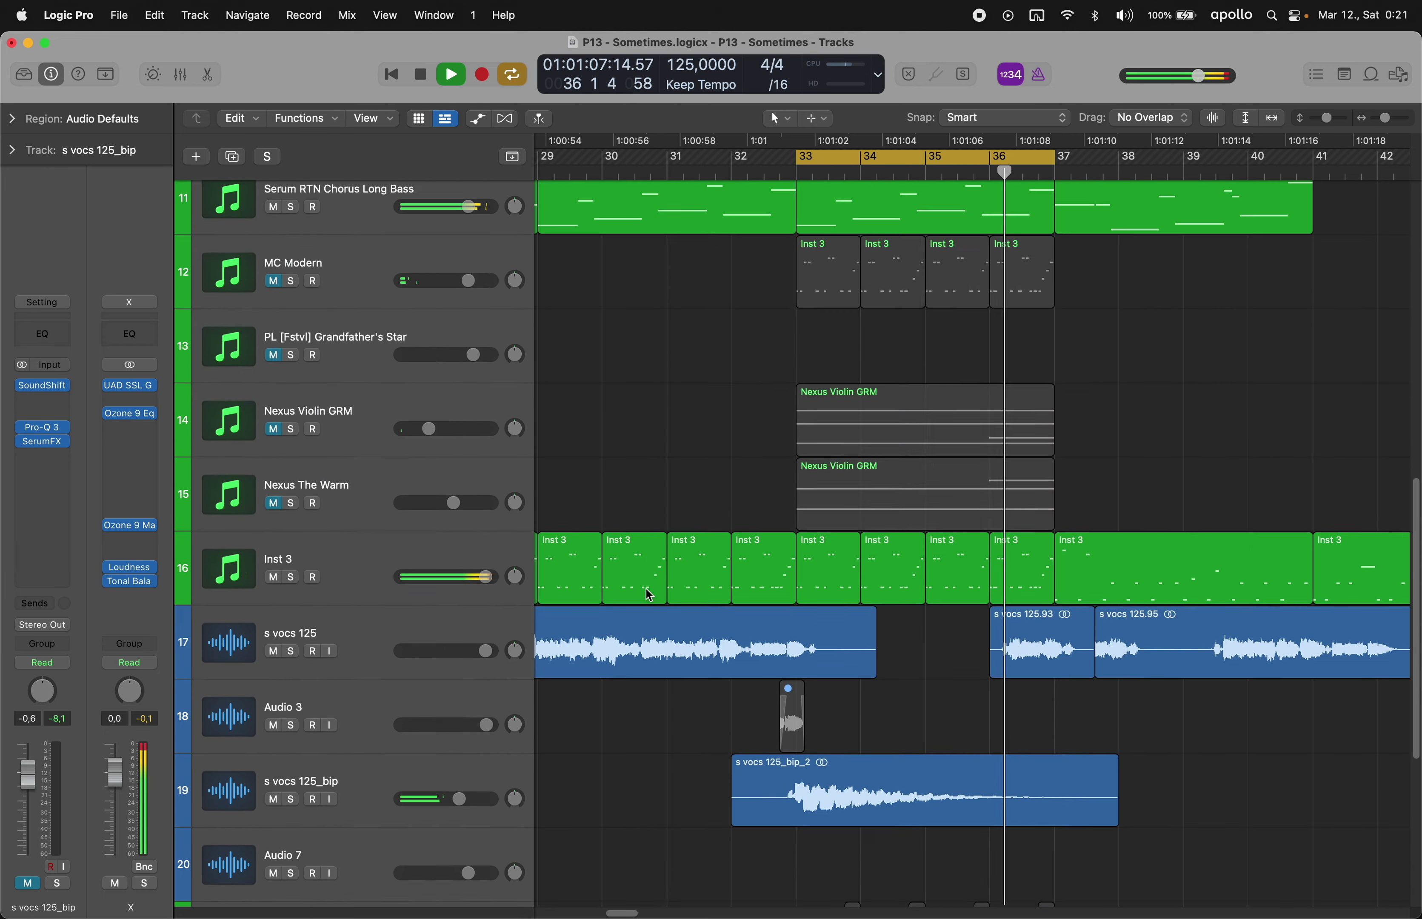
pyautogui.scroll(10, 649, 591)
pyautogui.click(580, 498)
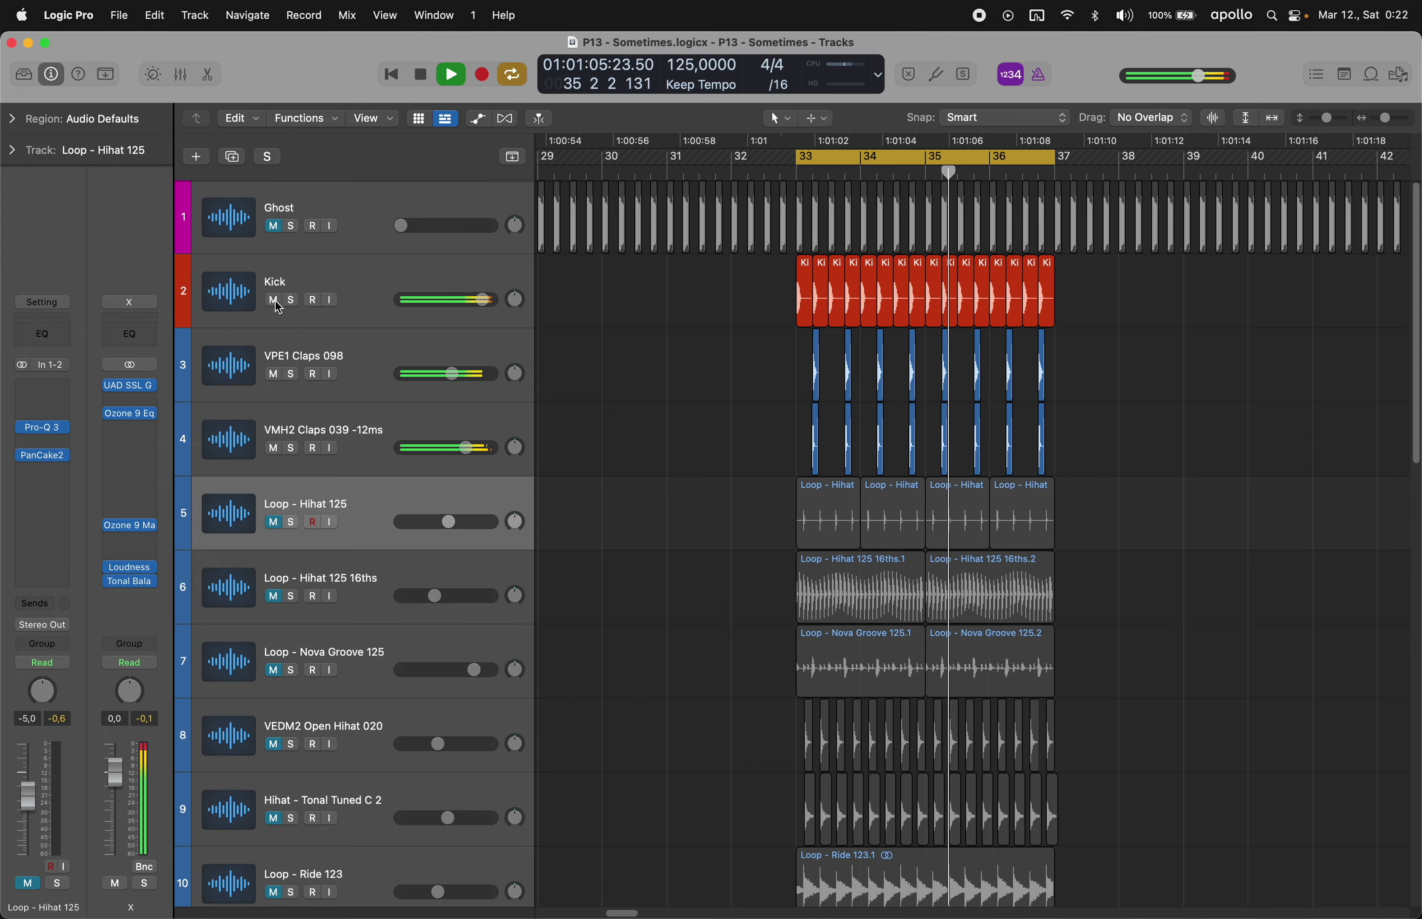
# - Mute the four s vocs 125_bip regions on track 24 and clear the region selection
pyautogui.scroll(-15, 584, 807)
pyautogui.moveTo(584, 810); pyautogui.dragTo(1216, 825)
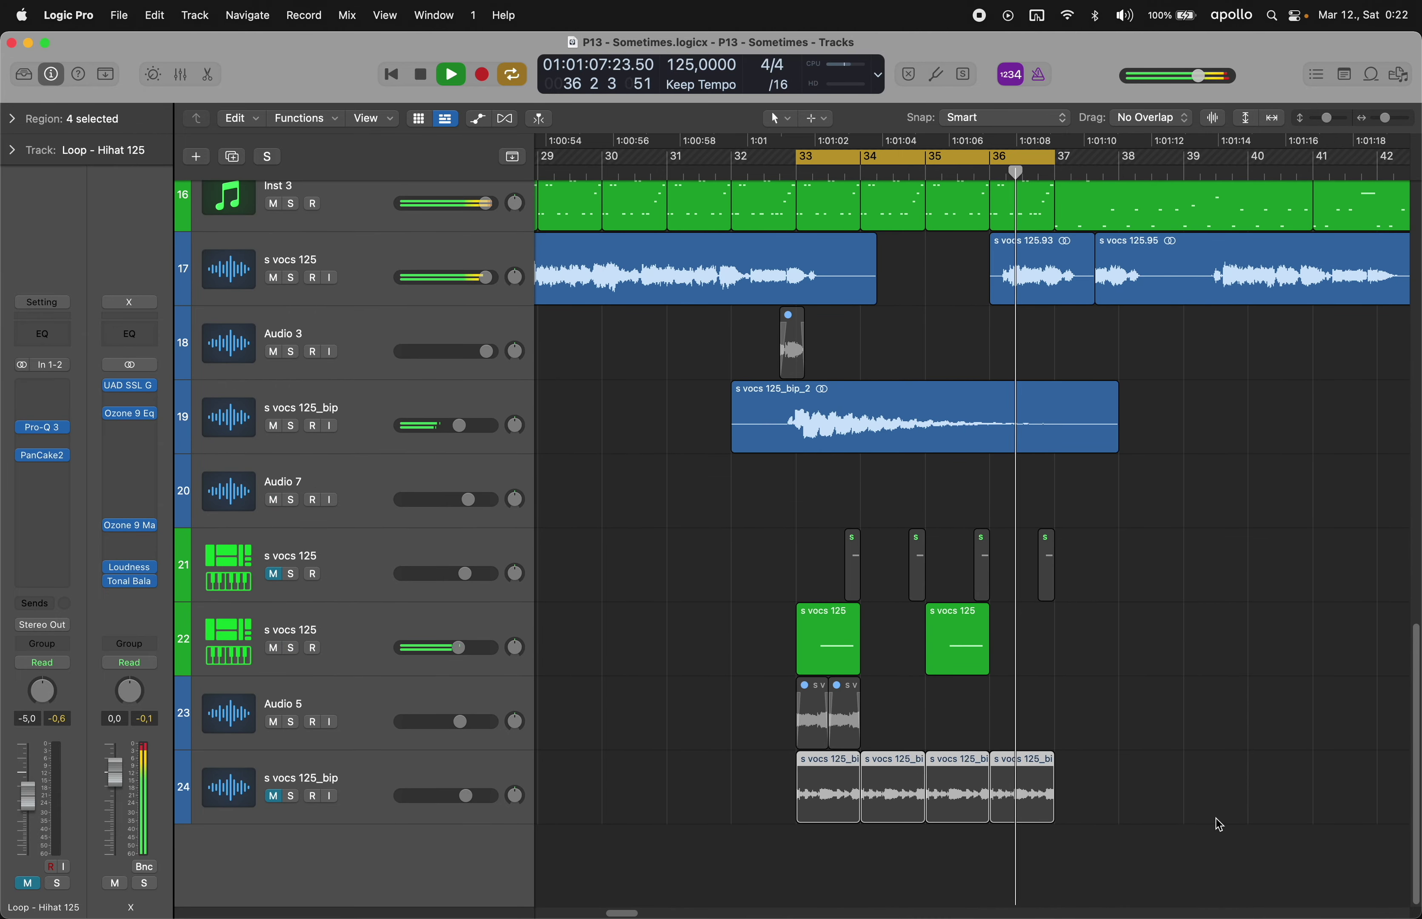
pyautogui.scroll(6, 664, 637)
pyautogui.scroll(7, 664, 637)
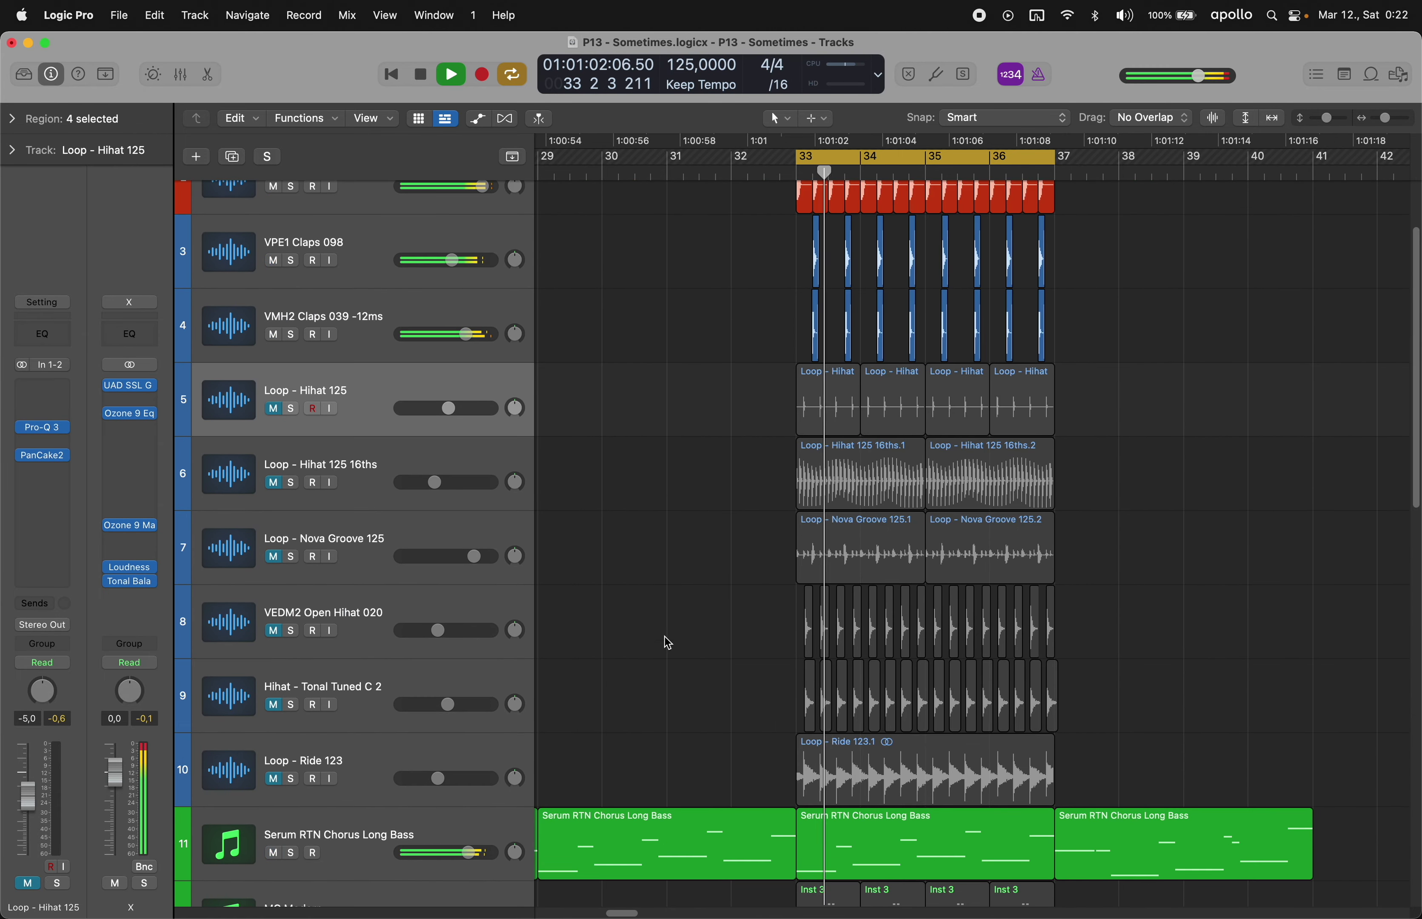
pyautogui.scroll(-3, 664, 638)
pyautogui.scroll(4, 666, 637)
pyautogui.click(669, 635)
pyautogui.scroll(-5, 514, 558)
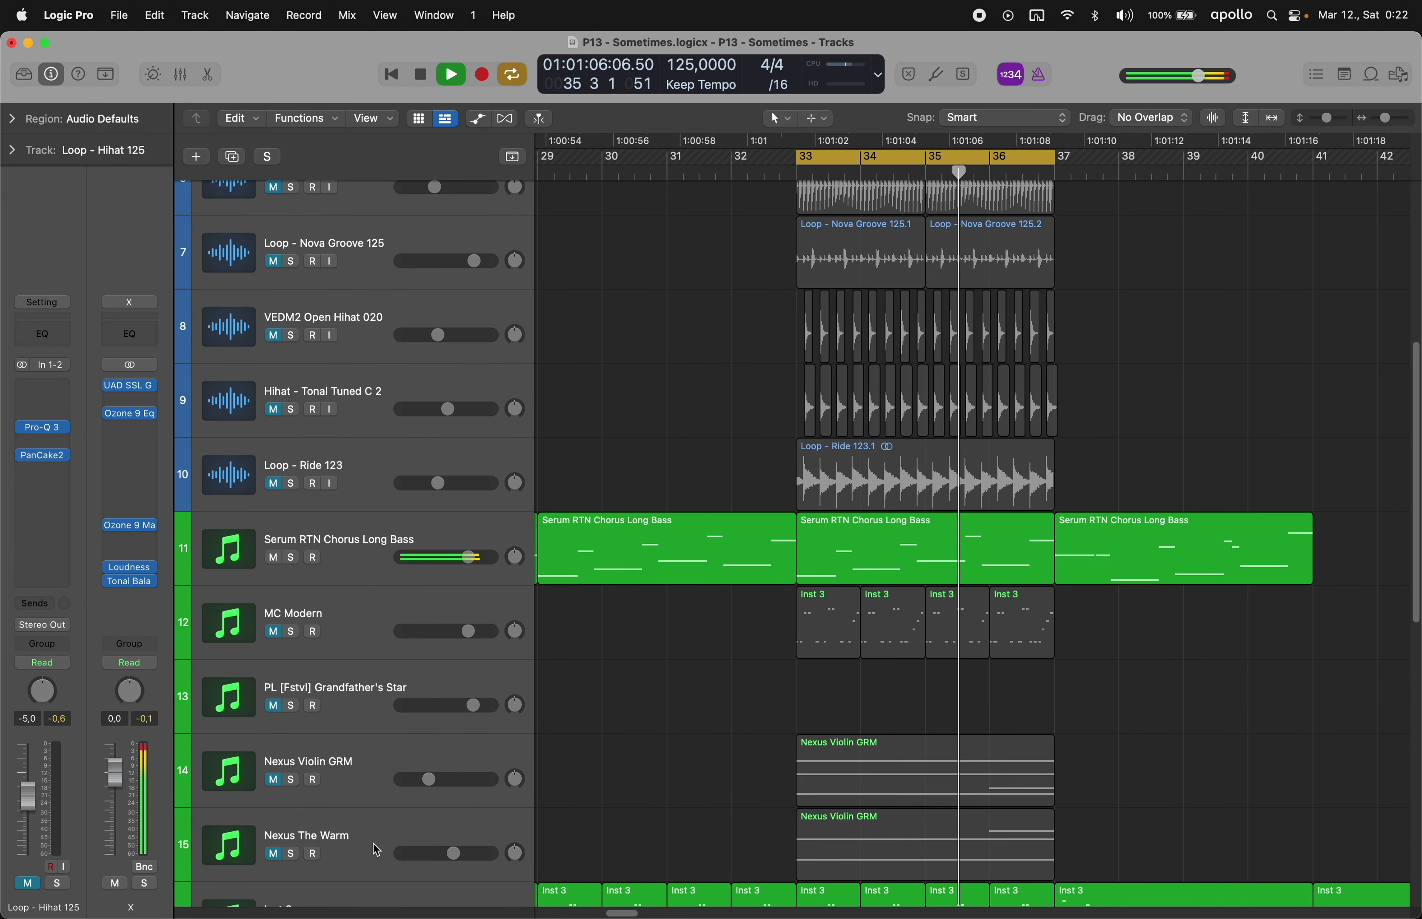
# - Open the Diva synth of the Inst 3 track and slightly adjust its Env1 decay with the Kick track muted
pyautogui.scroll(-3, 376, 850)
pyautogui.click(358, 747)
pyautogui.click(42, 368)
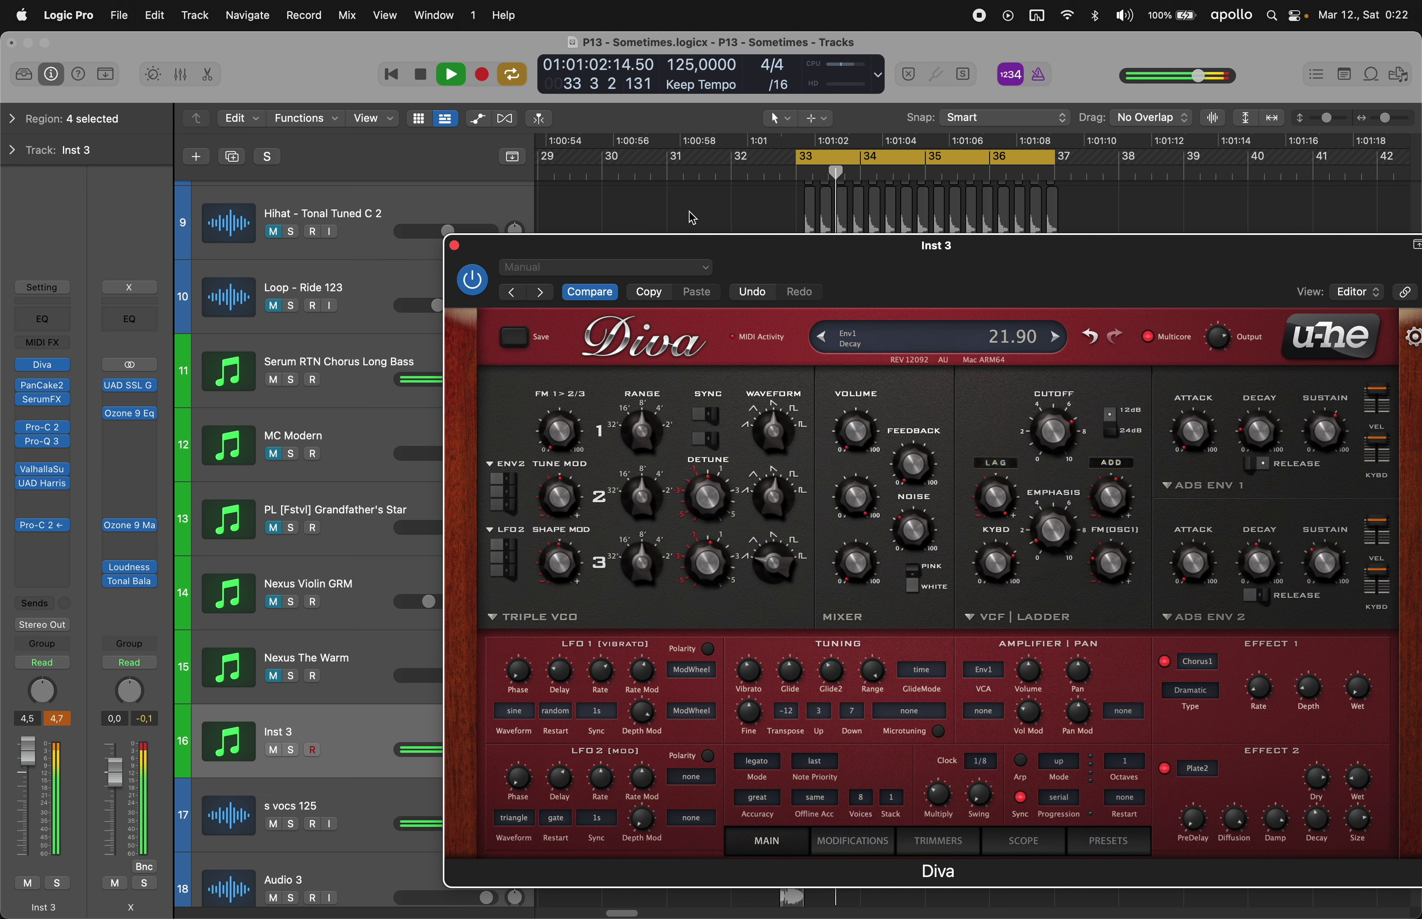
pyautogui.scroll(8, 243, 246)
pyautogui.click(273, 300)
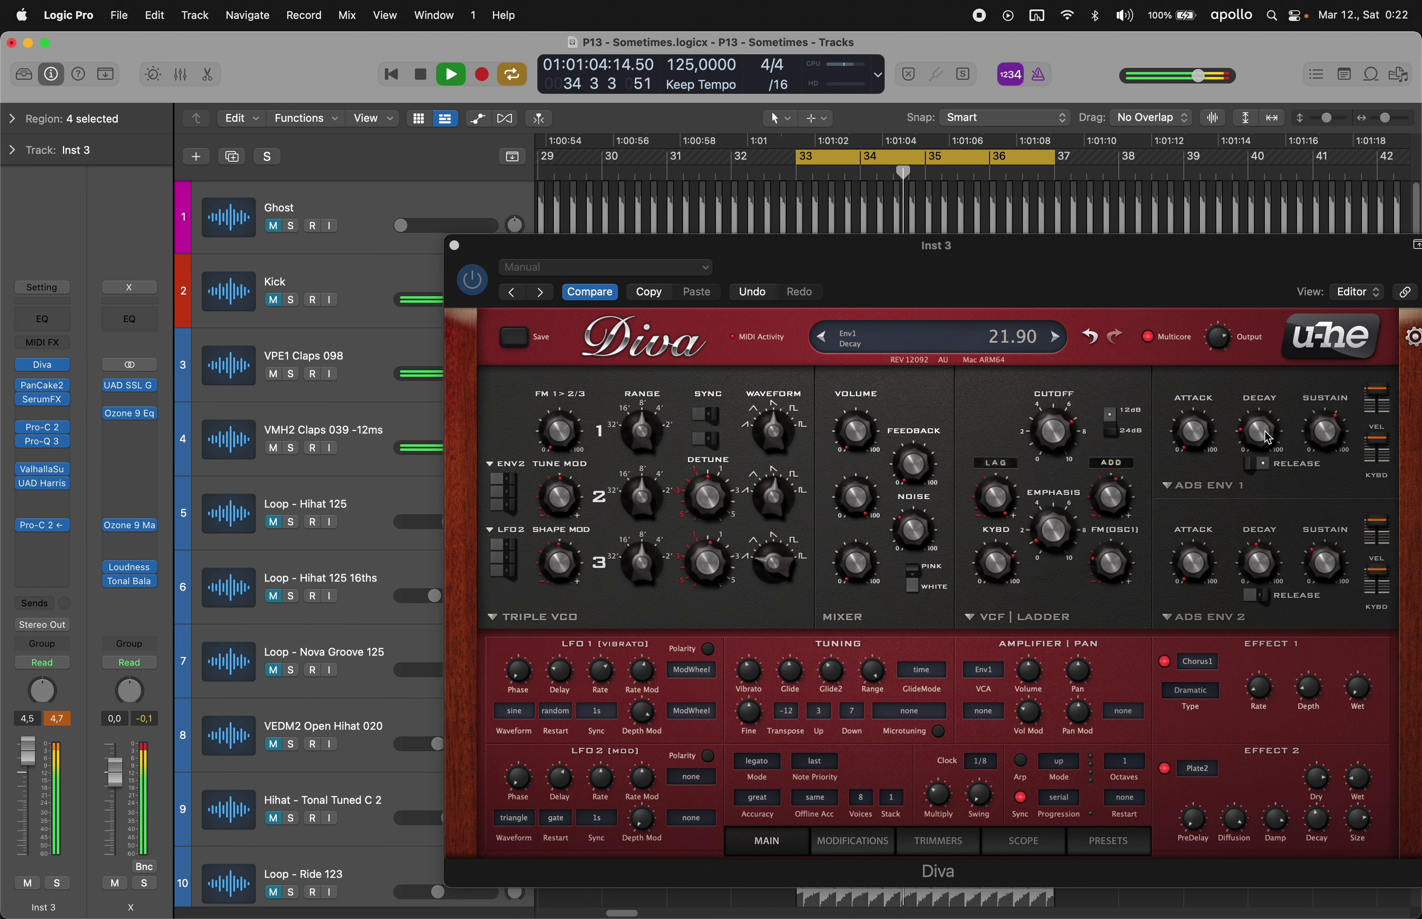
pyautogui.moveTo(1263, 435); pyautogui.dragTo(1268, 441)
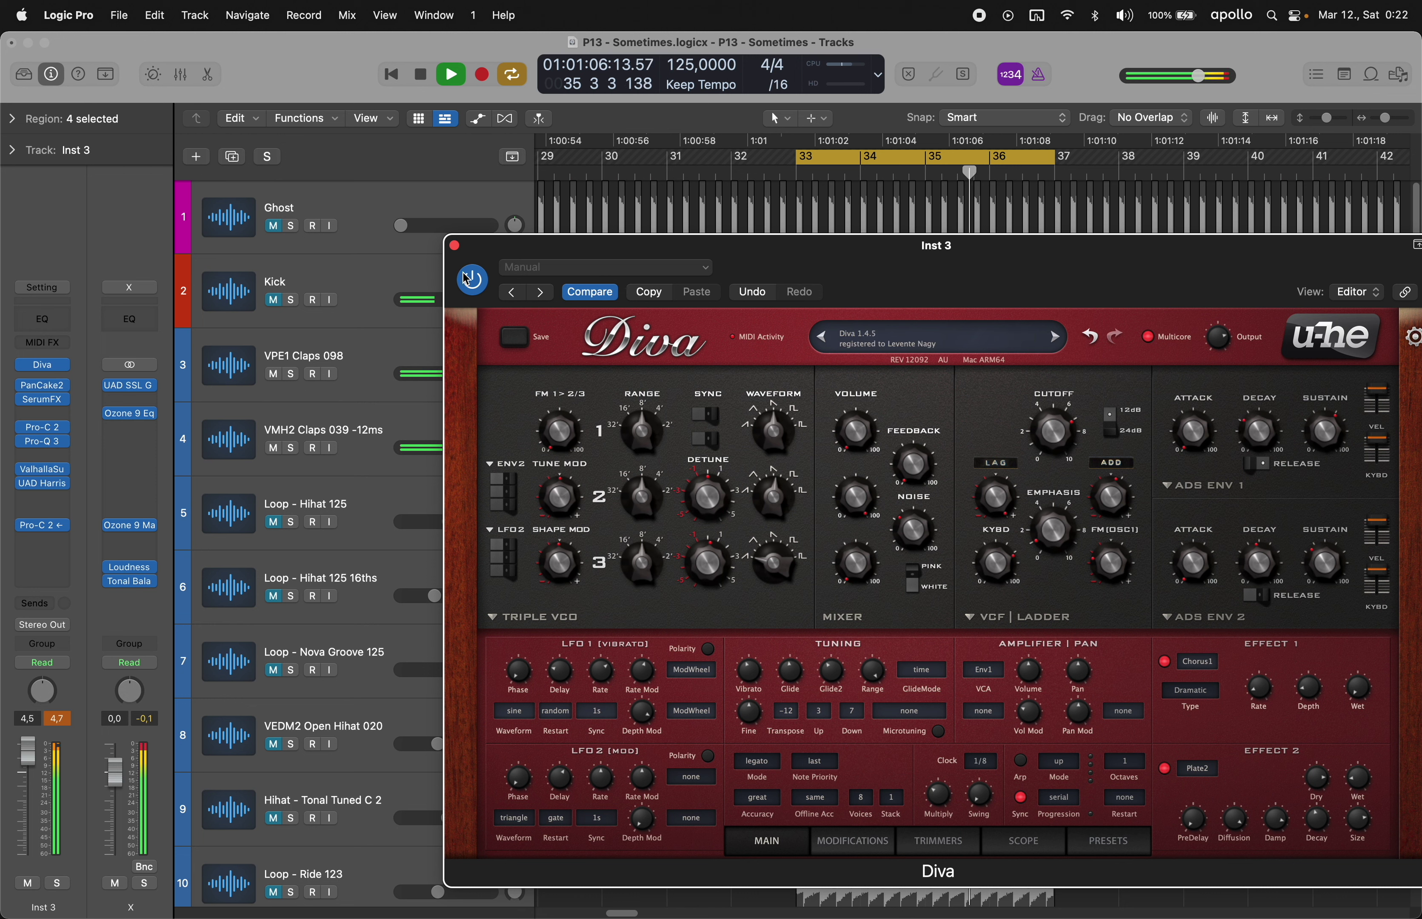
# - Unmute all tracks, mute only the Ghost track again, and close the Diva window
pyautogui.click(273, 301)
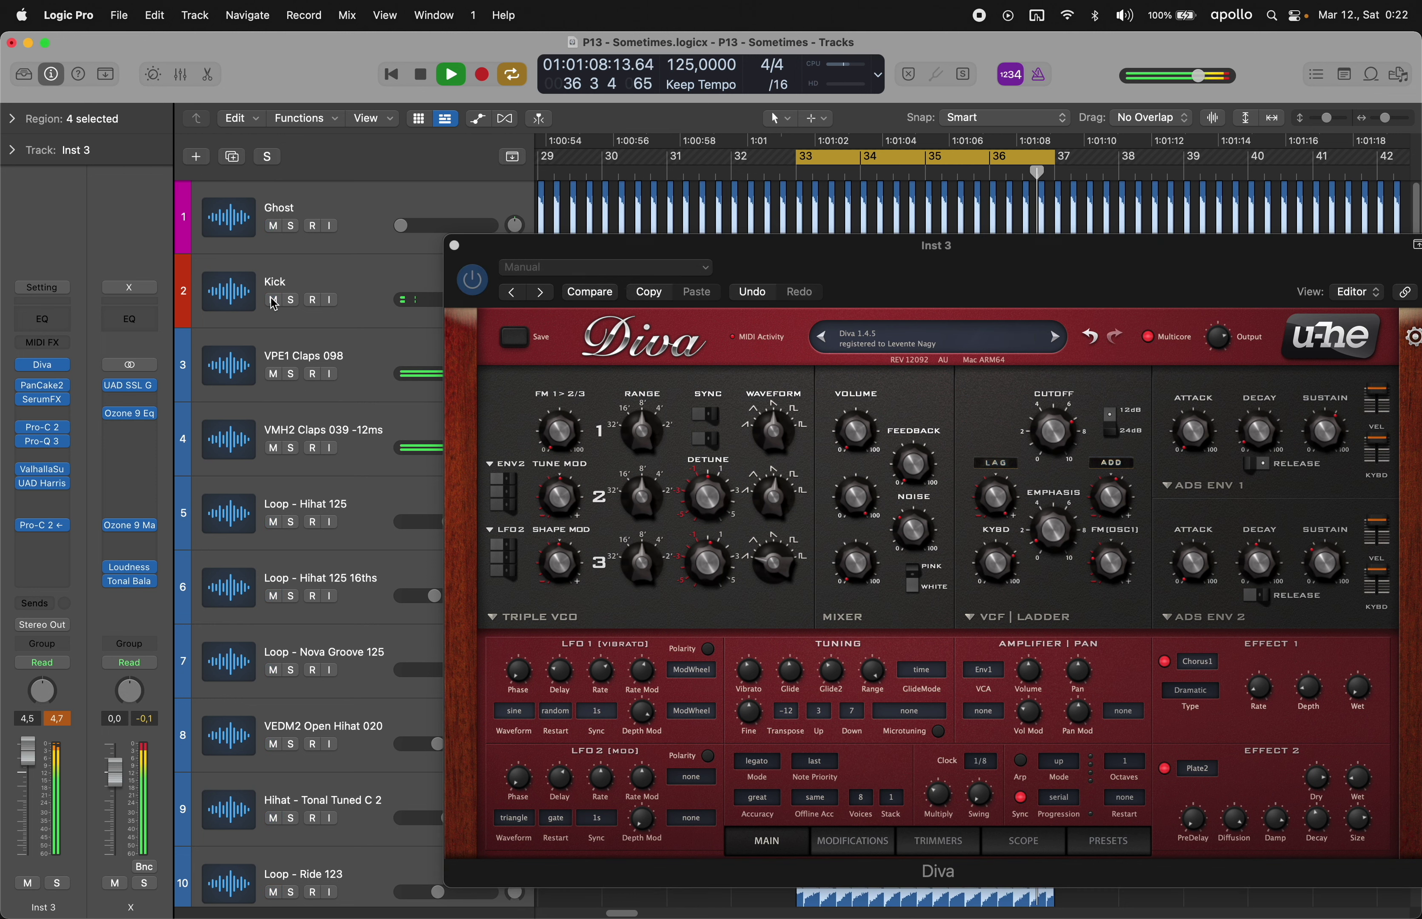
pyautogui.click(274, 228)
pyautogui.click(456, 245)
pyautogui.click(580, 332)
pyautogui.scroll(-10, 655, 348)
pyautogui.scroll(2, 658, 359)
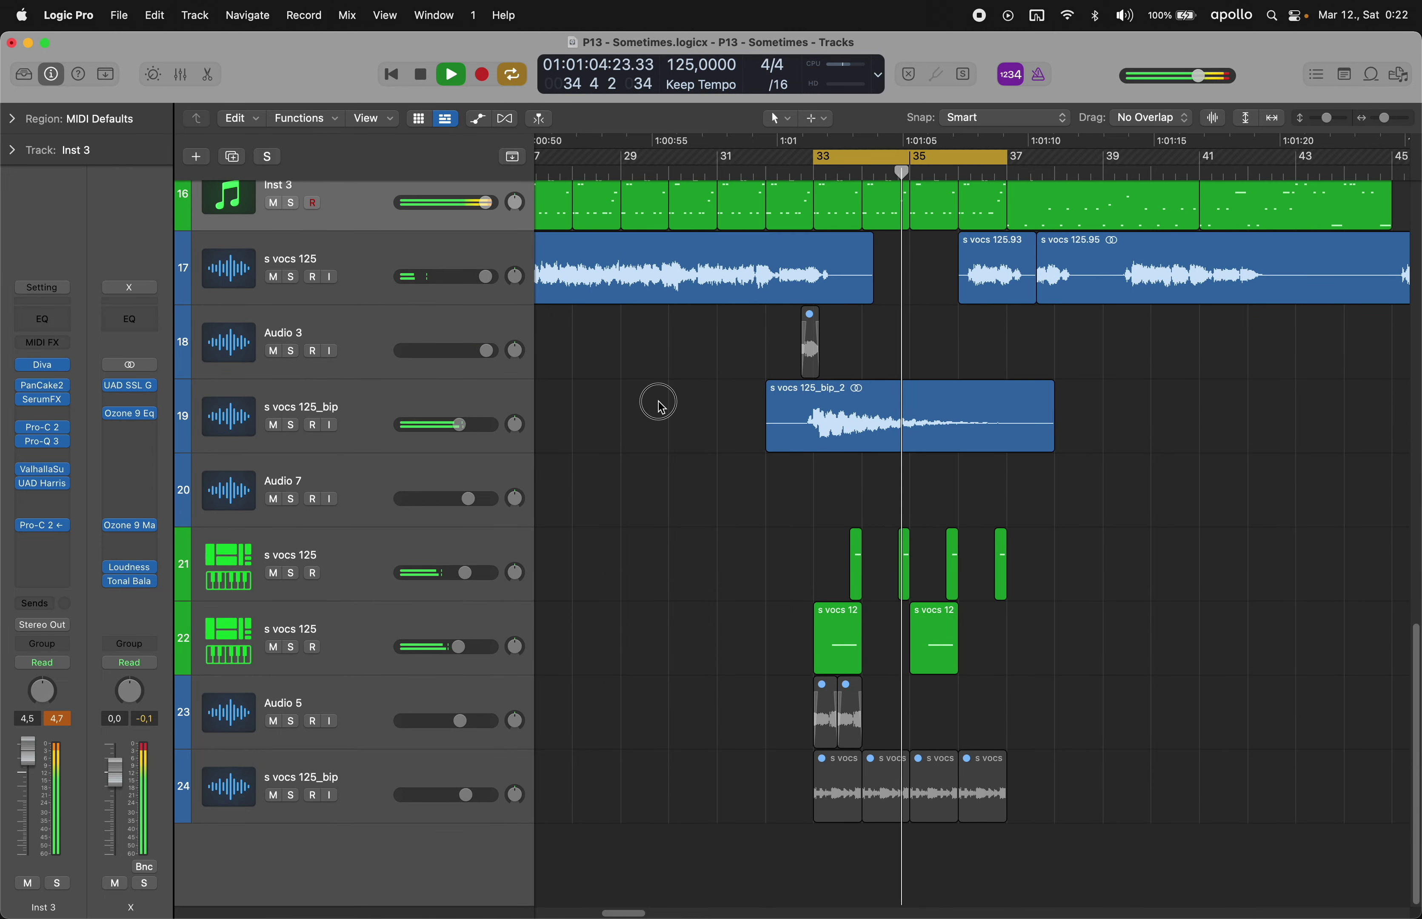
pyautogui.scroll(12, 636, 421)
pyautogui.hscroll(-3, 641, 422)
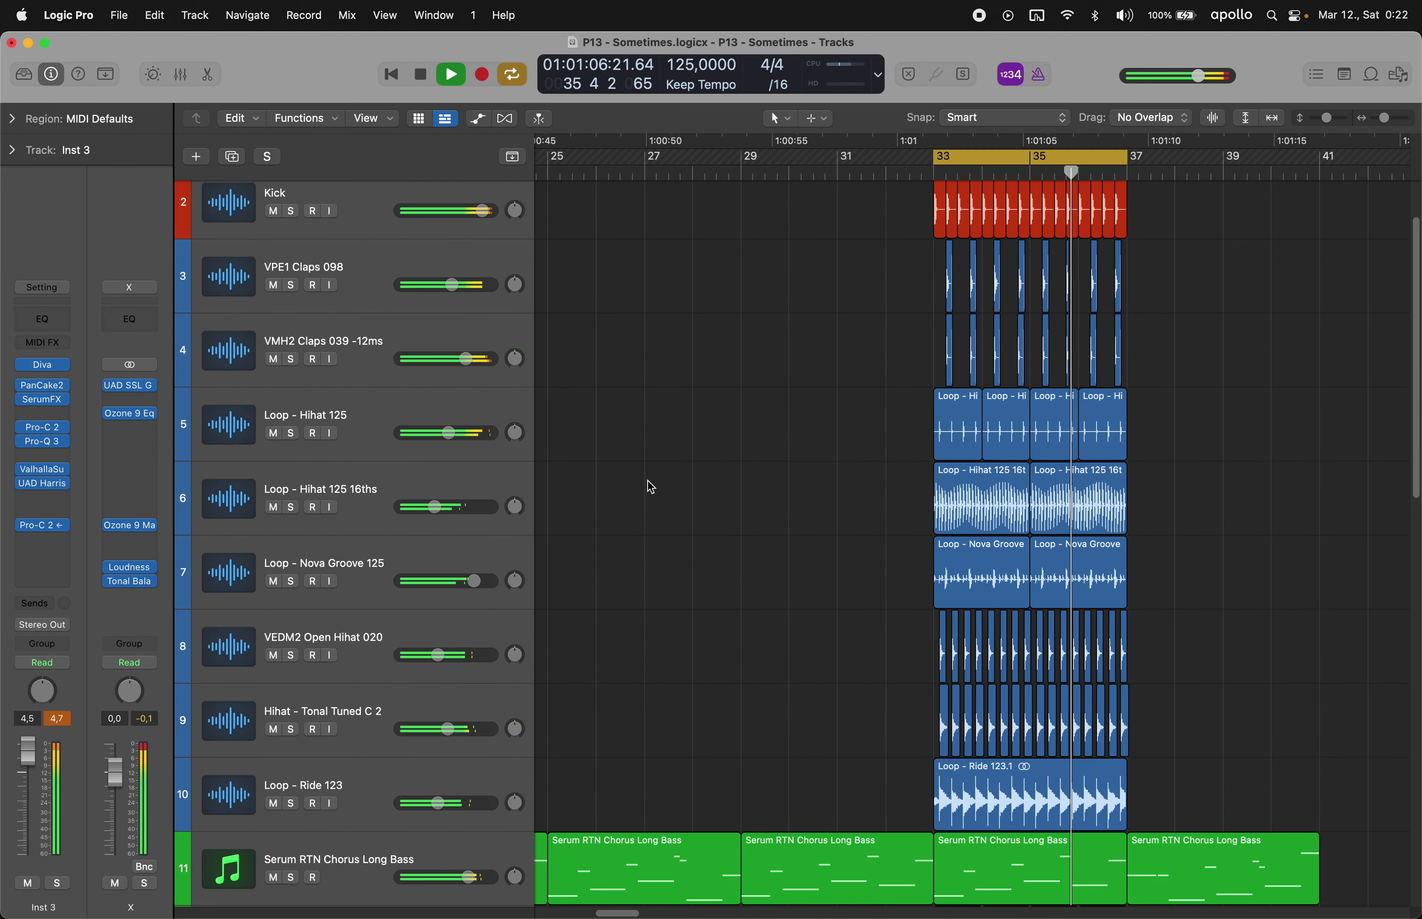